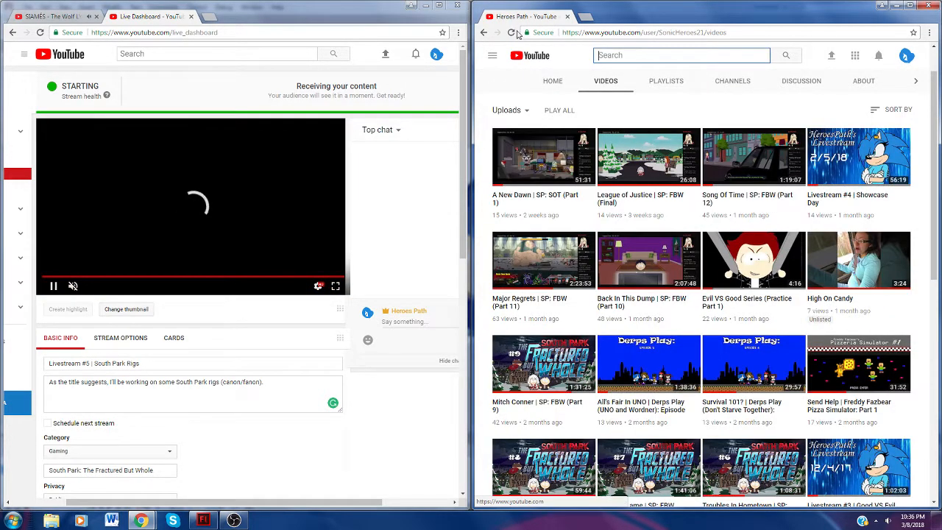
Step: Open the live video "Livestream #5 | South Park Rigs" from the channel's home page, copy its link and close that page
{"action": "left_click", "coordinate": [557, 110]}
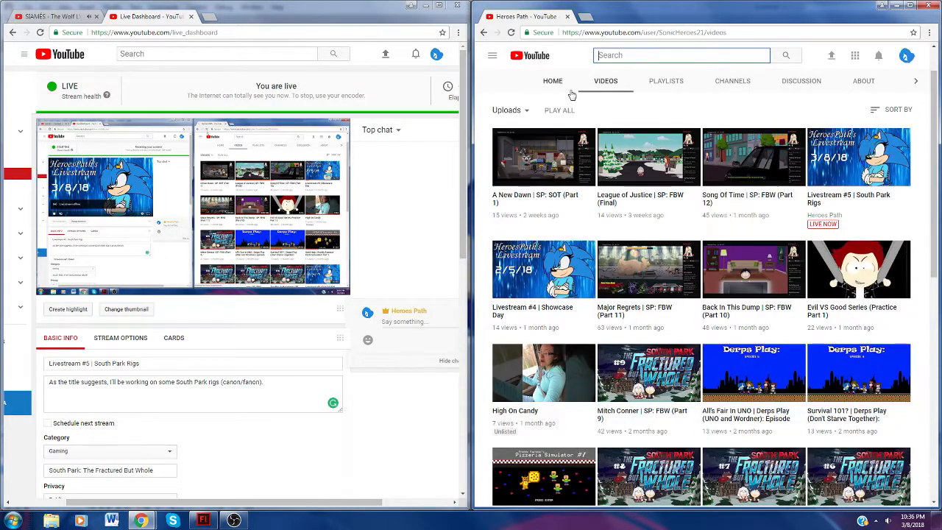
{"action": "left_click", "coordinate": [553, 81]}
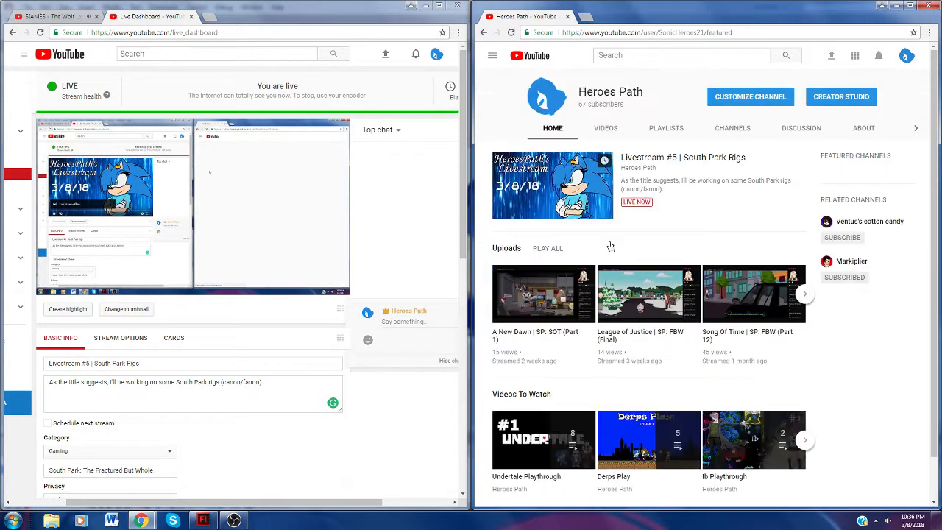
{"action": "left_click", "coordinate": [690, 164]}
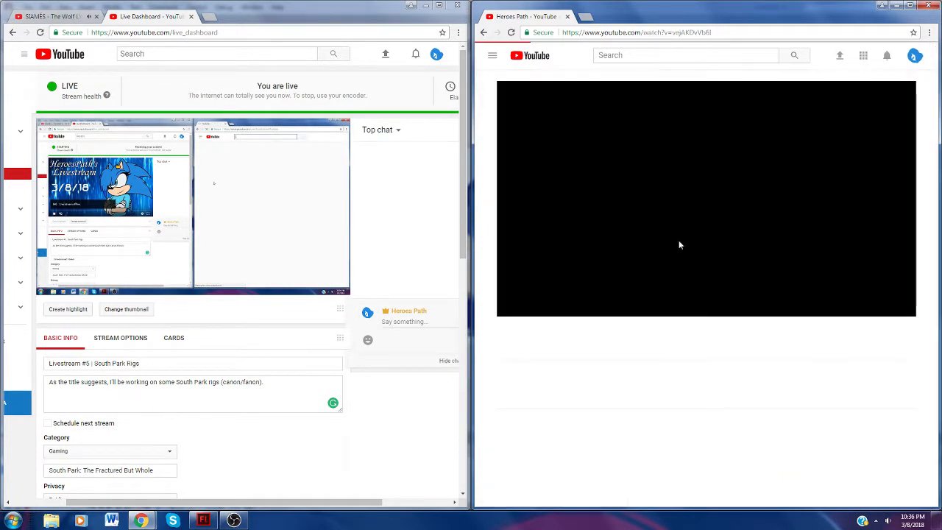
{"action": "left_click", "coordinate": [597, 32]}
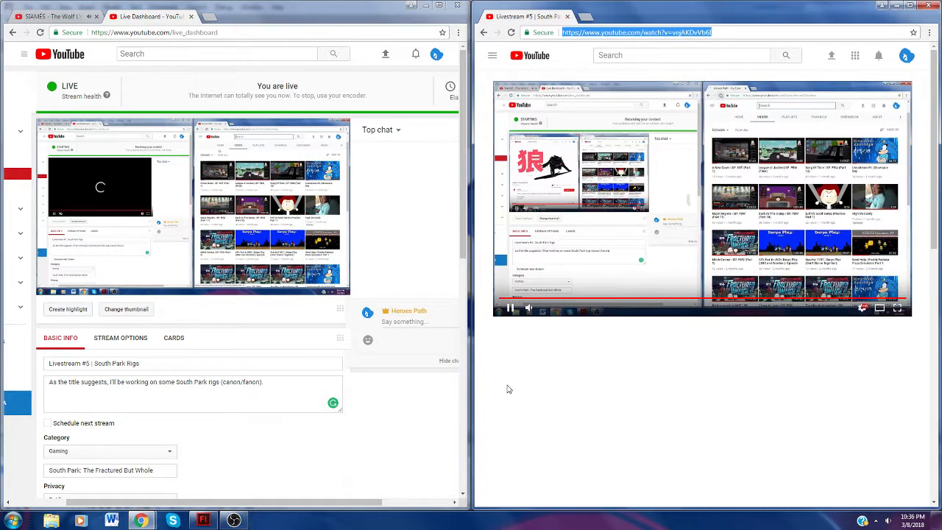
{"action": "left_click", "coordinate": [567, 16]}
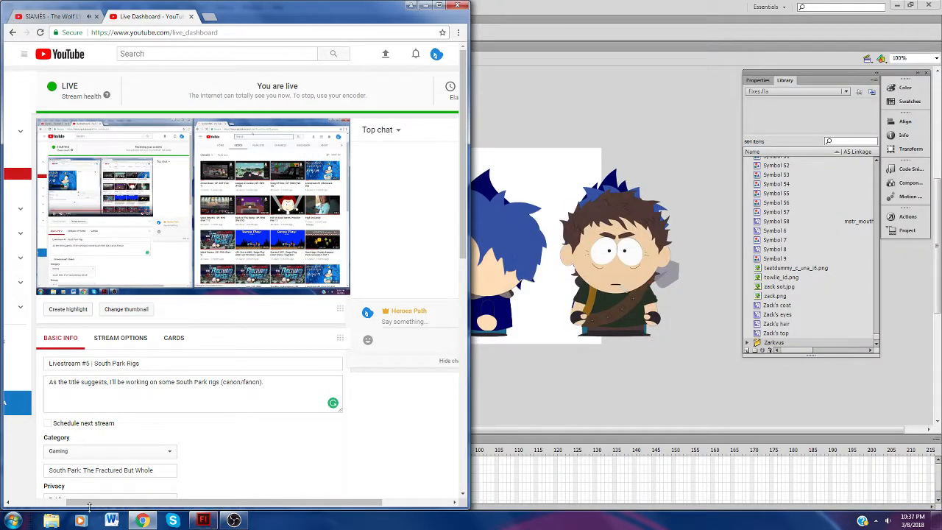
Step: Launch Discord, and send the livestream link to The Queemen group chat in Skype
{"action": "left_click", "coordinate": [12, 520]}
{"action": "left_click", "coordinate": [48, 352]}
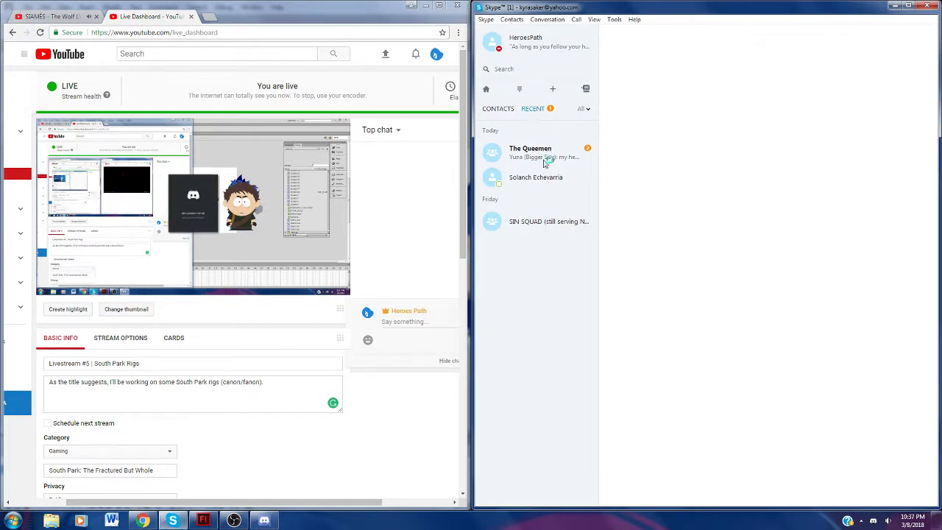
{"action": "left_click", "coordinate": [546, 156]}
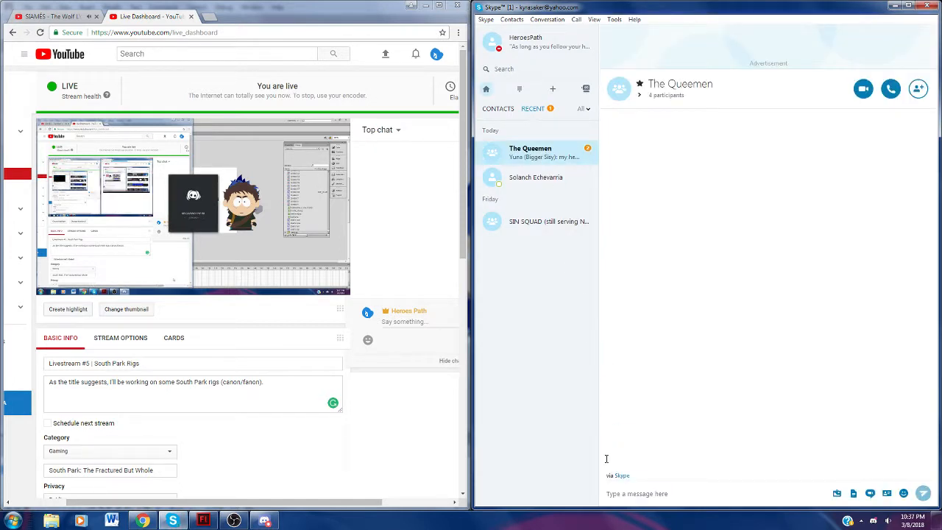
{"action": "left_click", "coordinate": [640, 491]}
{"action": "type", "text": "https://www.youtube.com/watch?v=vejAKDVVb6I"}
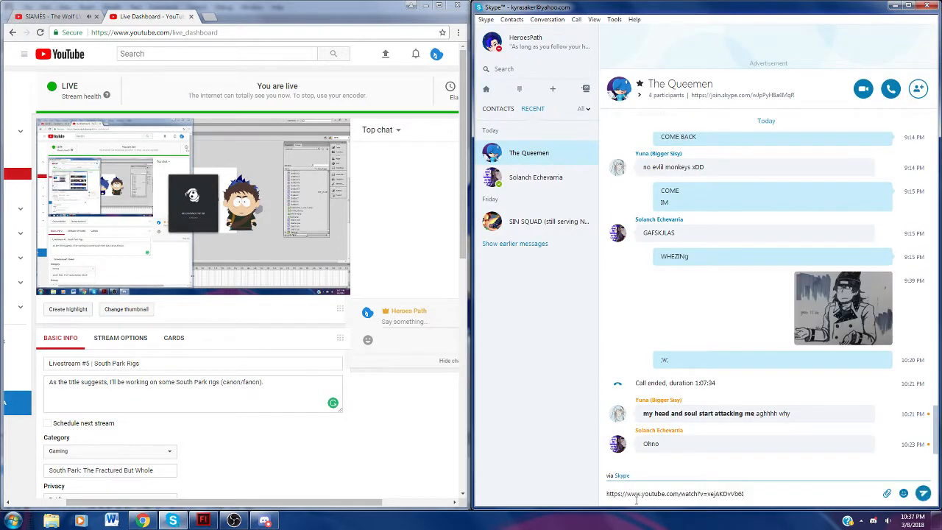
{"action": "key", "text": "Return"}
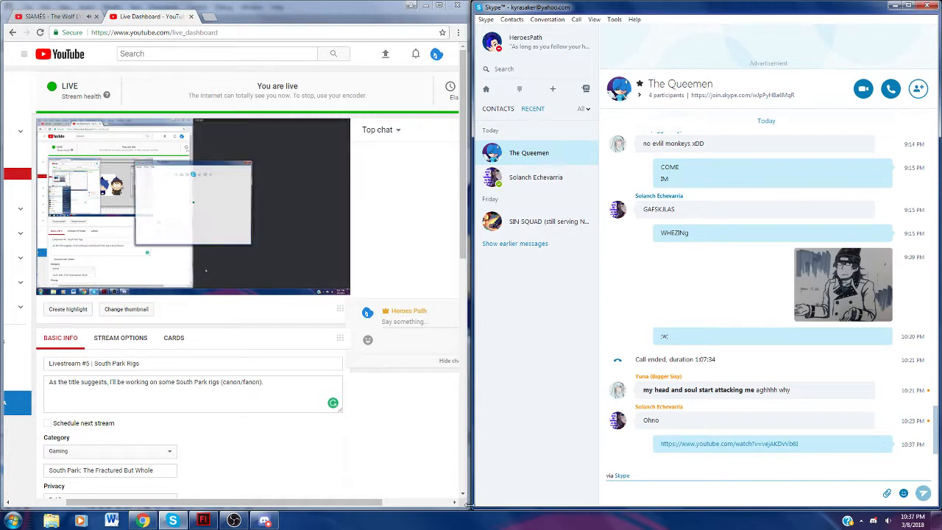
Step: Quit Skype and post the livestream link in the Queemen group chat in Discord
{"action": "right_click", "coordinate": [173, 520]}
{"action": "left_click", "coordinate": [190, 452]}
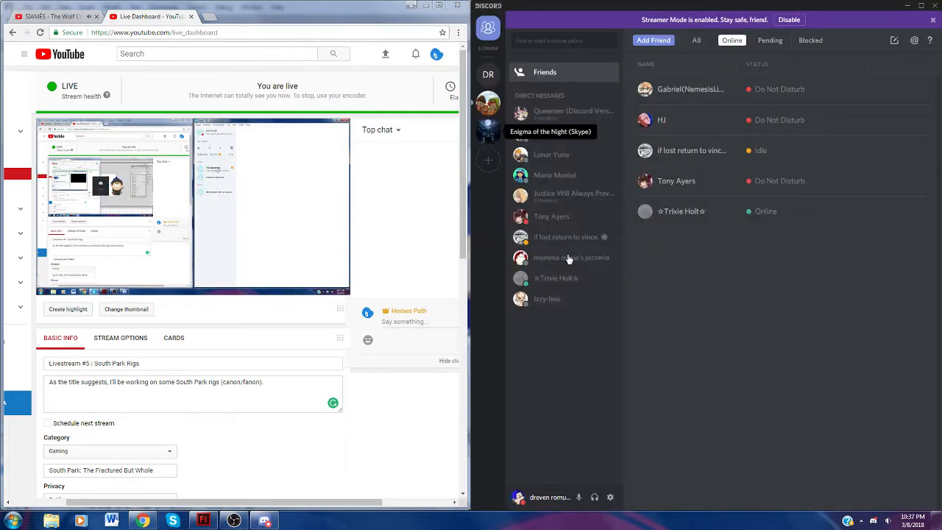
{"action": "left_click", "coordinate": [567, 112]}
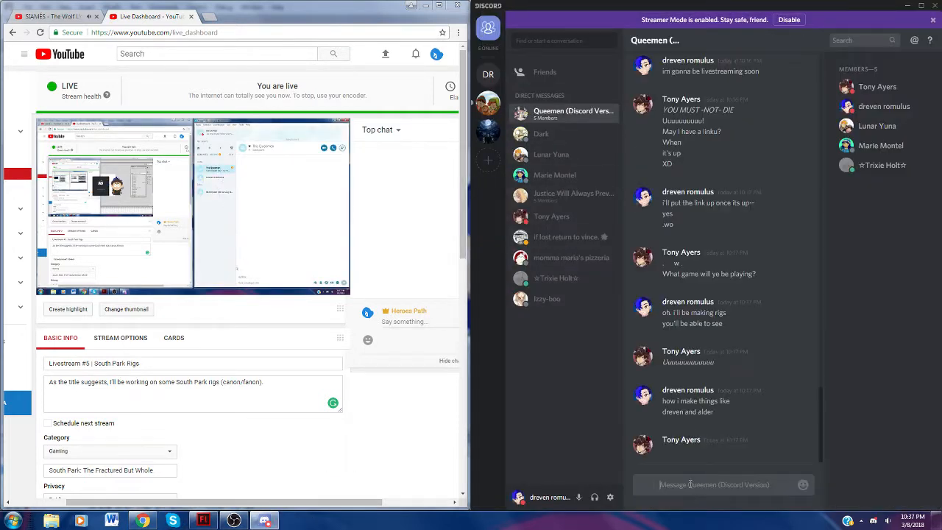
Step: Read the unread messages in the ic-ventsupport and general-ic-3 channels of the South Park server
{"action": "left_click", "coordinate": [488, 104]}
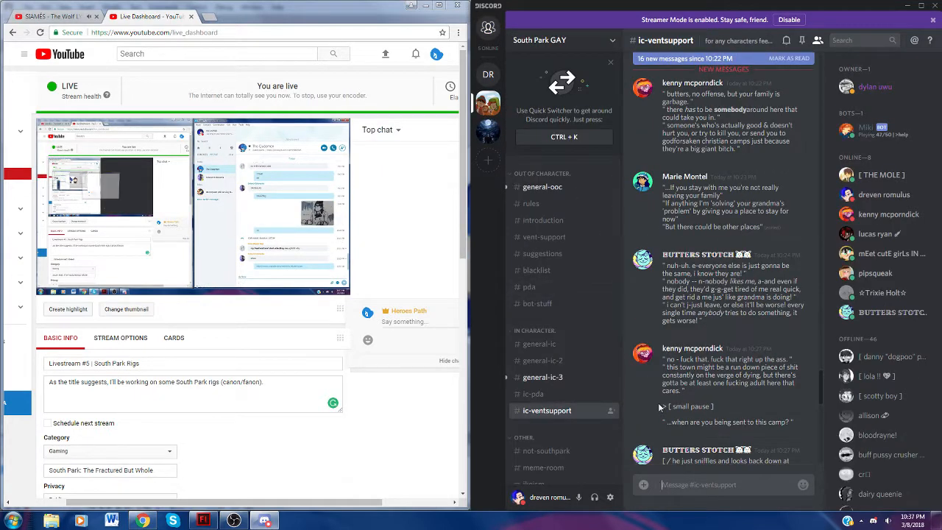
{"action": "scroll", "coordinate": [671, 424], "scroll_direction": "down", "scroll_amount": 5}
{"action": "scroll", "coordinate": [671, 423], "scroll_direction": "down", "scroll_amount": 2}
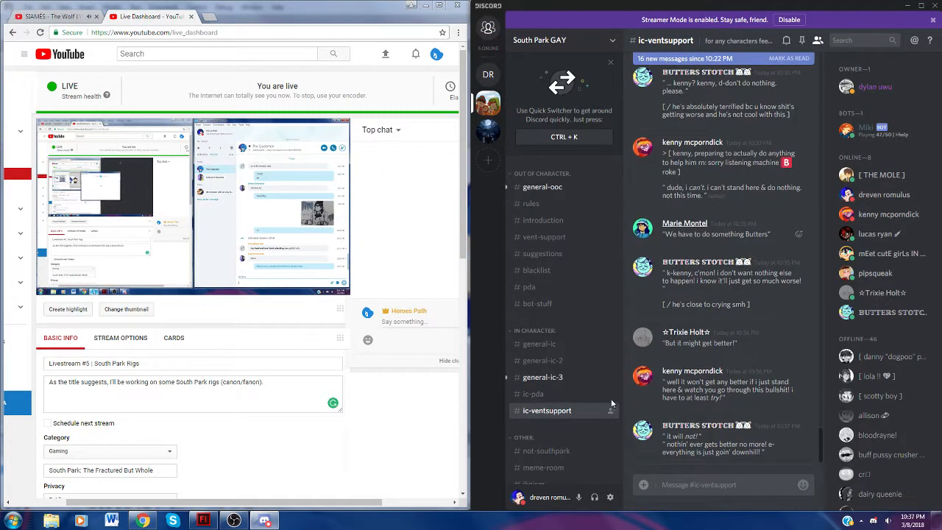
{"action": "left_click", "coordinate": [559, 379]}
{"action": "scroll", "coordinate": [677, 393], "scroll_direction": "down", "scroll_amount": 2}
{"action": "scroll", "coordinate": [678, 393], "scroll_direction": "down", "scroll_amount": 5}
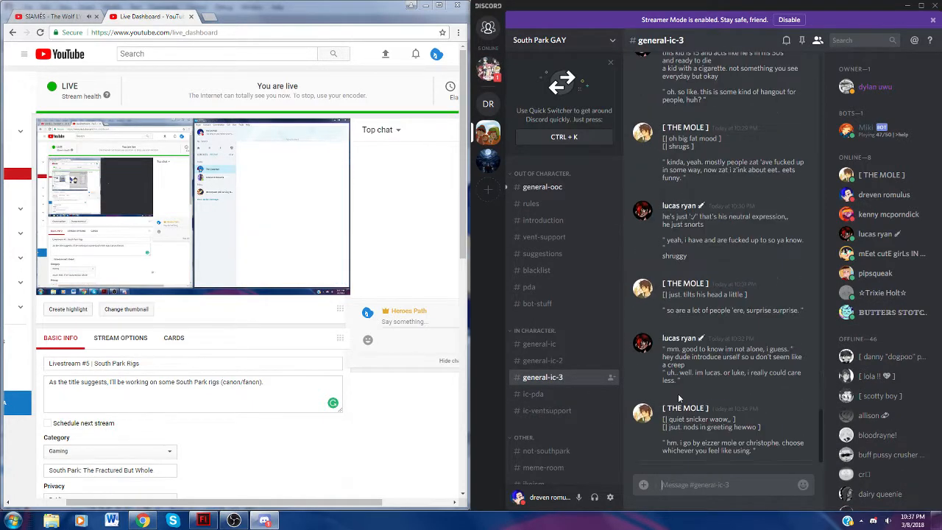
Step: Post the livestream link in the server's general-ooc channel
{"action": "left_click", "coordinate": [551, 189]}
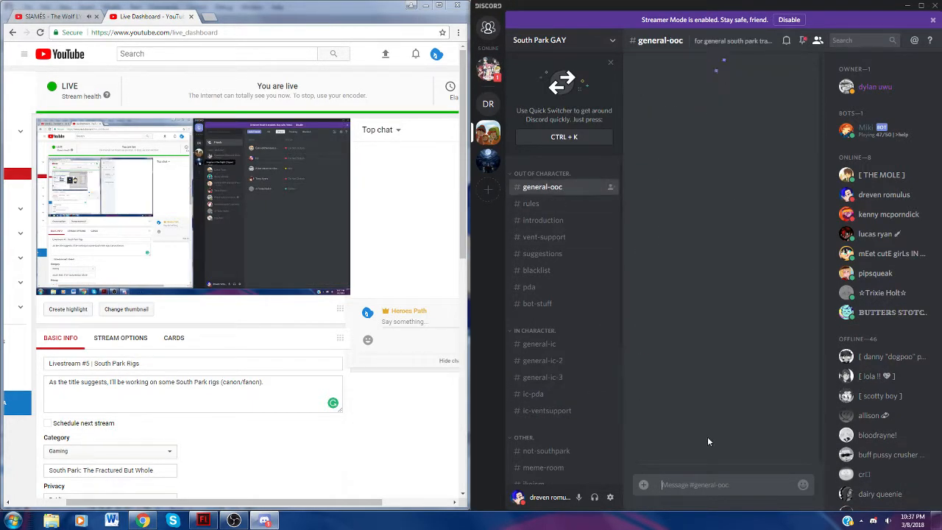
{"action": "left_click", "coordinate": [697, 482]}
{"action": "key", "text": "ctrl+v"}
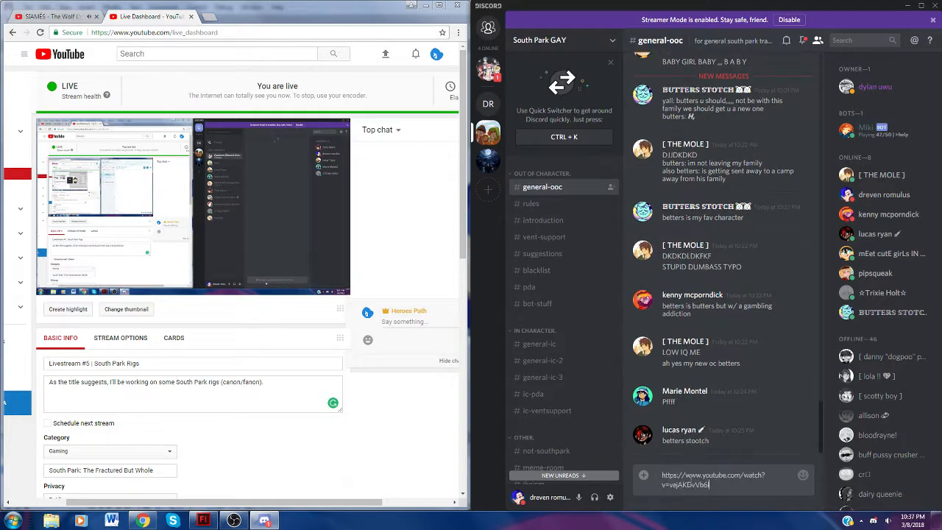
{"action": "key", "text": "Return"}
Step: Check the new reply in the Queemen group chat and quit Discord completely, including its background process
{"action": "left_click", "coordinate": [488, 70]}
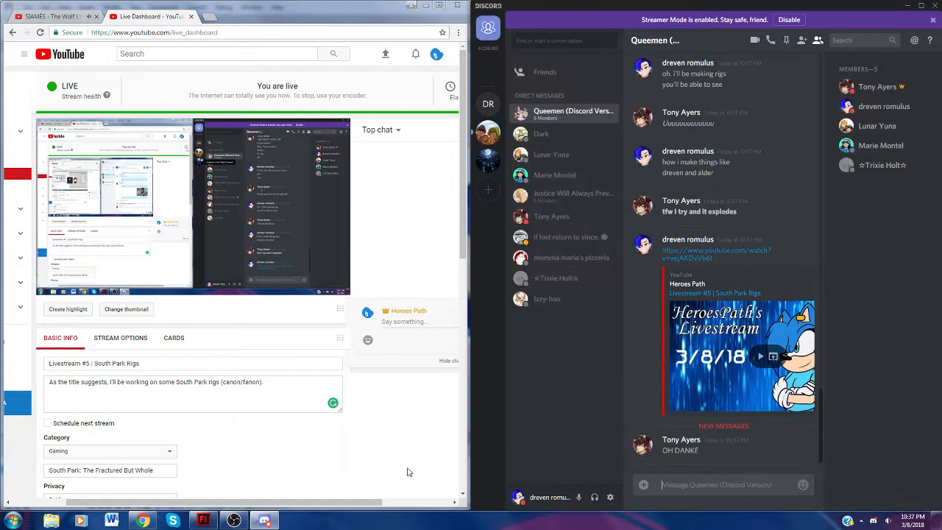
{"action": "left_click", "coordinate": [861, 520]}
{"action": "right_click", "coordinate": [861, 468]}
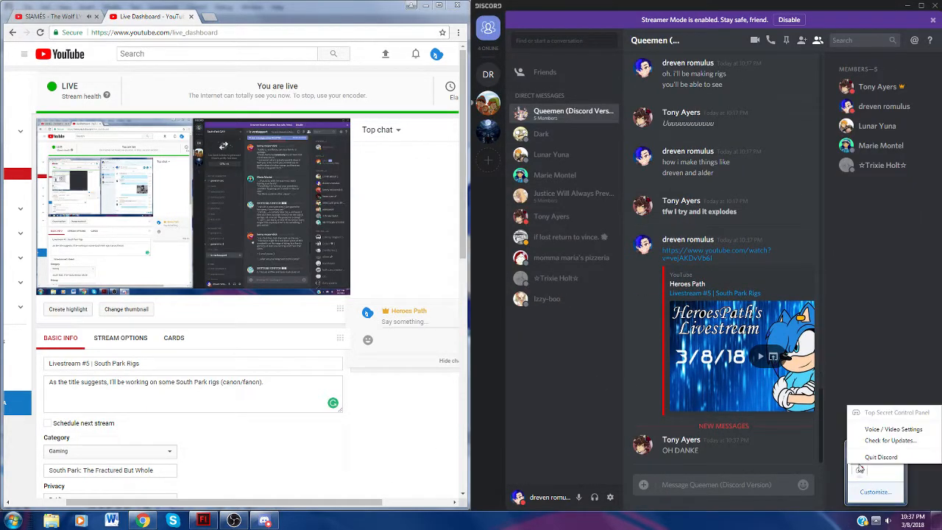
{"action": "left_click", "coordinate": [862, 458]}
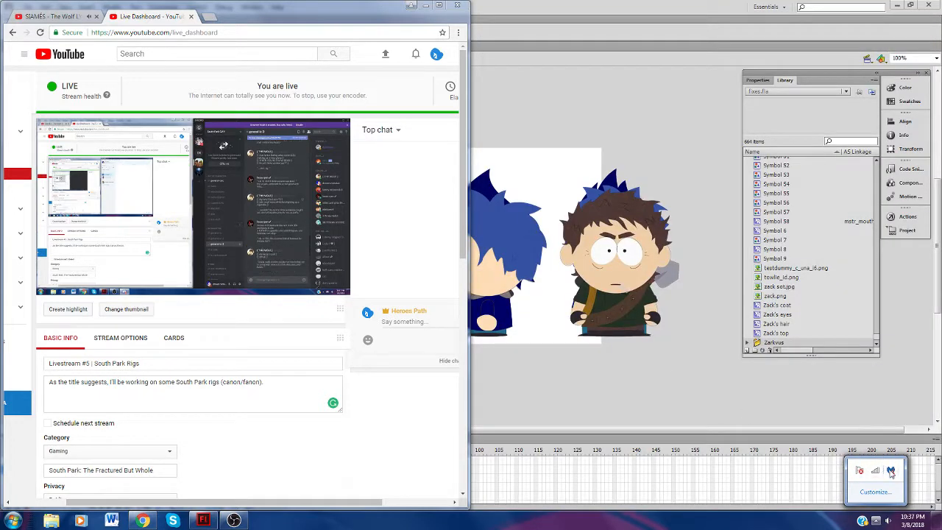
{"action": "right_click", "coordinate": [891, 472]}
{"action": "left_click", "coordinate": [847, 464]}
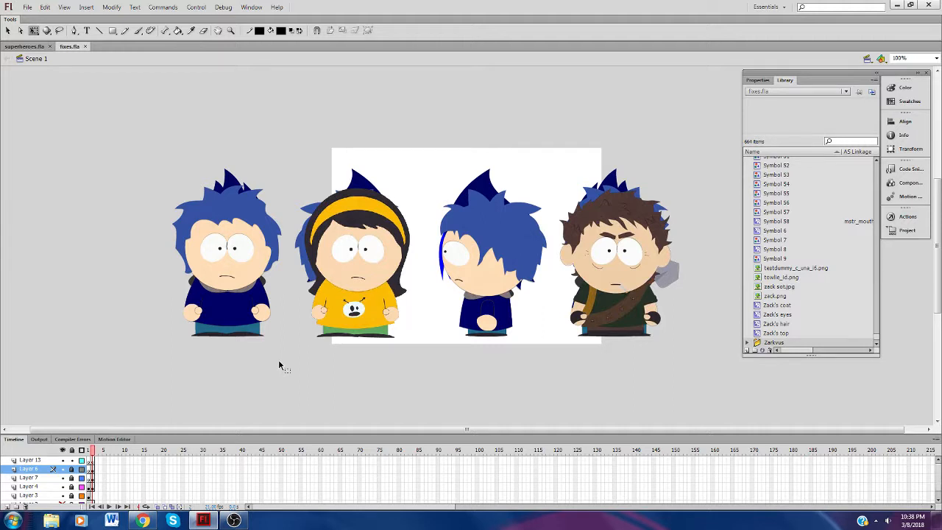
Step: In Flash, create a new ActionScript 3.0 document with the default settings
{"action": "left_click_drag", "start_coordinate": [317, 429], "coordinate": [355, 437]}
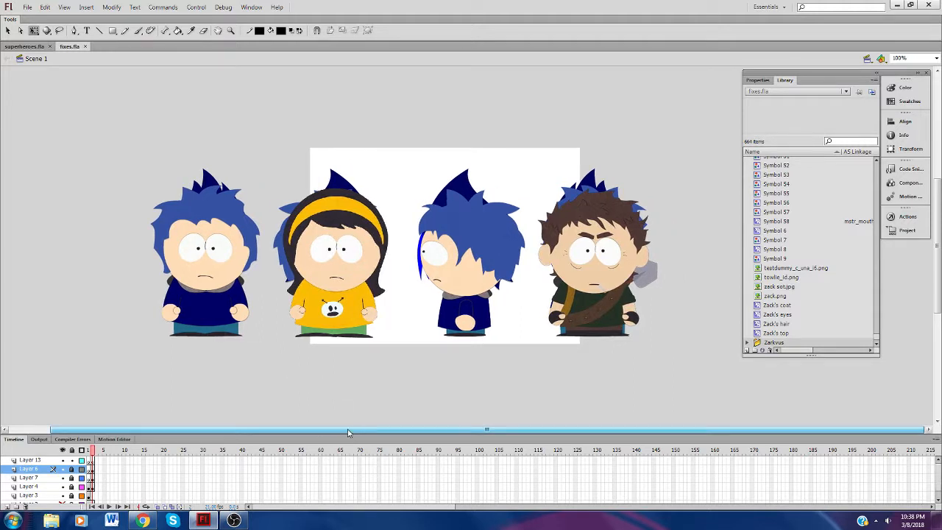
{"action": "left_click", "coordinate": [230, 31]}
{"action": "left_click", "coordinate": [373, 241]}
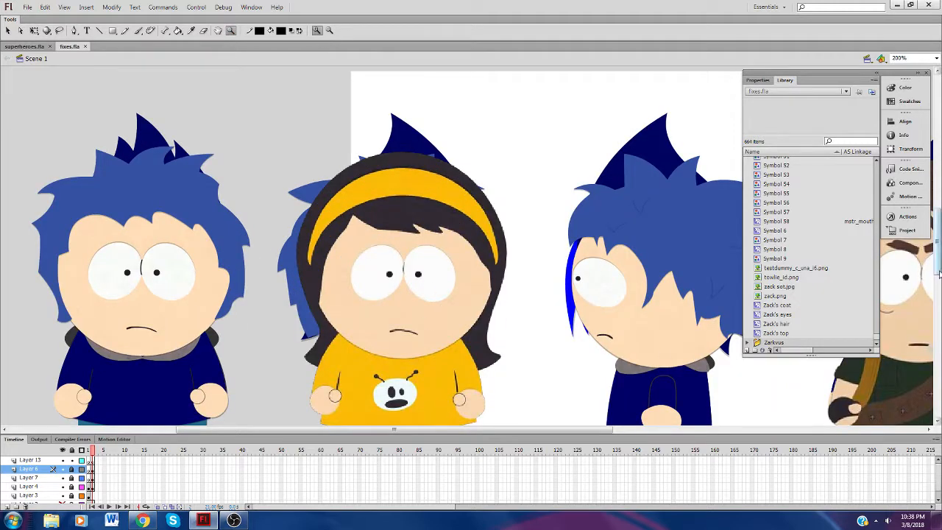
{"action": "left_click_drag", "start_coordinate": [939, 272], "coordinate": [939, 282]}
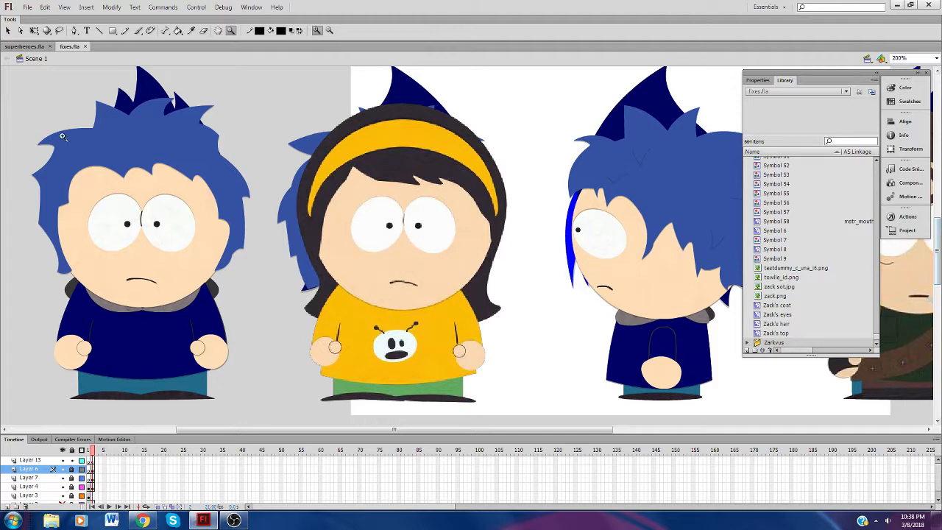
{"action": "left_click", "coordinate": [8, 30]}
{"action": "left_click", "coordinate": [28, 8]}
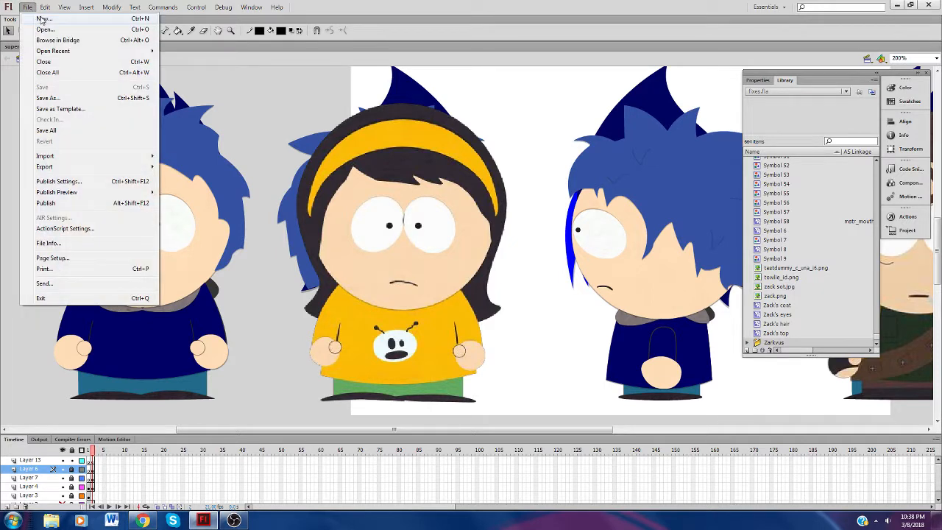
{"action": "left_click", "coordinate": [40, 19]}
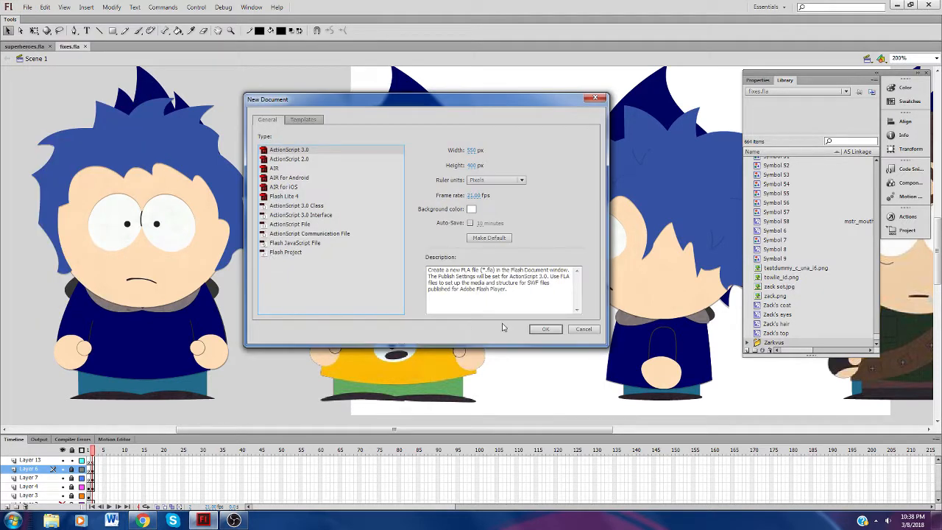
{"action": "left_click", "coordinate": [544, 329]}
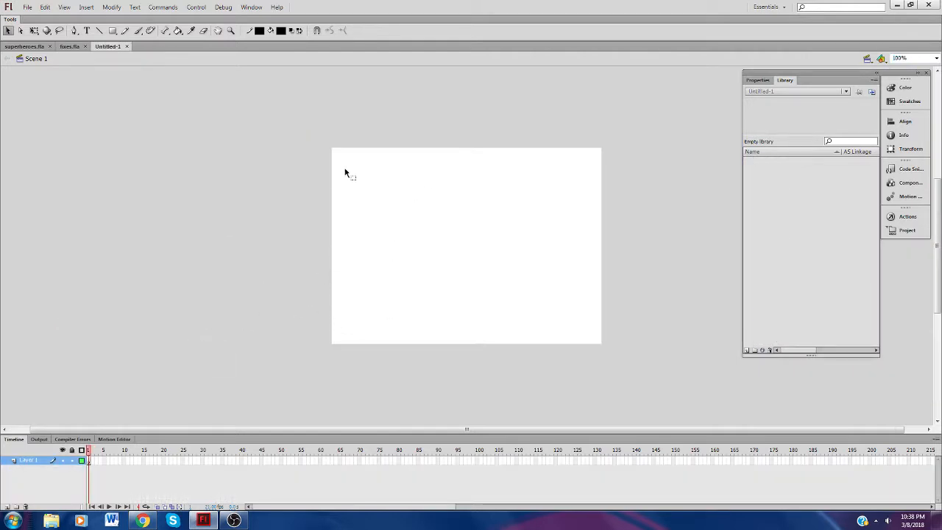
Step: Return to fixes.fla and temporarily unlock Layer 6 to examine which characters it contains
{"action": "left_click", "coordinate": [69, 46]}
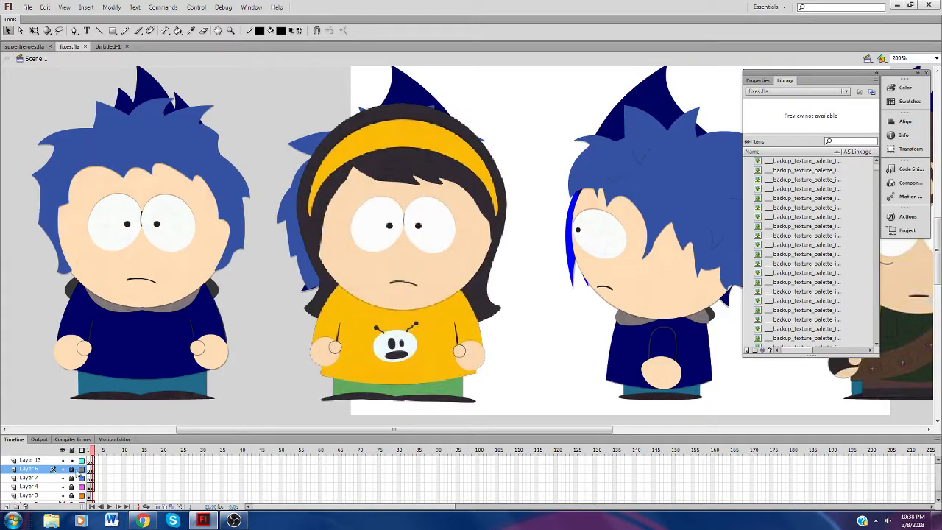
{"action": "left_click", "coordinate": [72, 469]}
{"action": "left_click", "coordinate": [40, 470]}
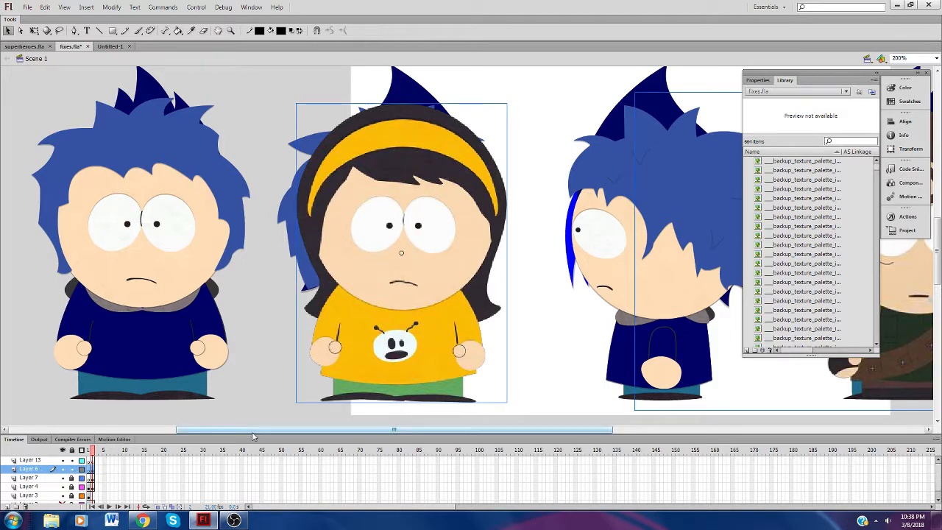
{"action": "left_click", "coordinate": [72, 470]}
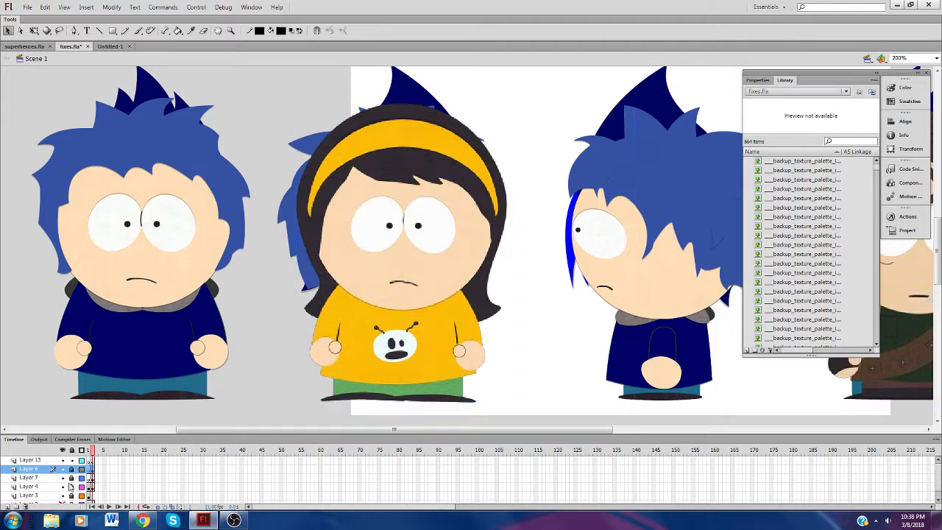
Step: Unlock Layer 7 and open the front-facing blue-haired character's symbol to inspect its parts, ending back in Scene 1
{"action": "left_click", "coordinate": [44, 479]}
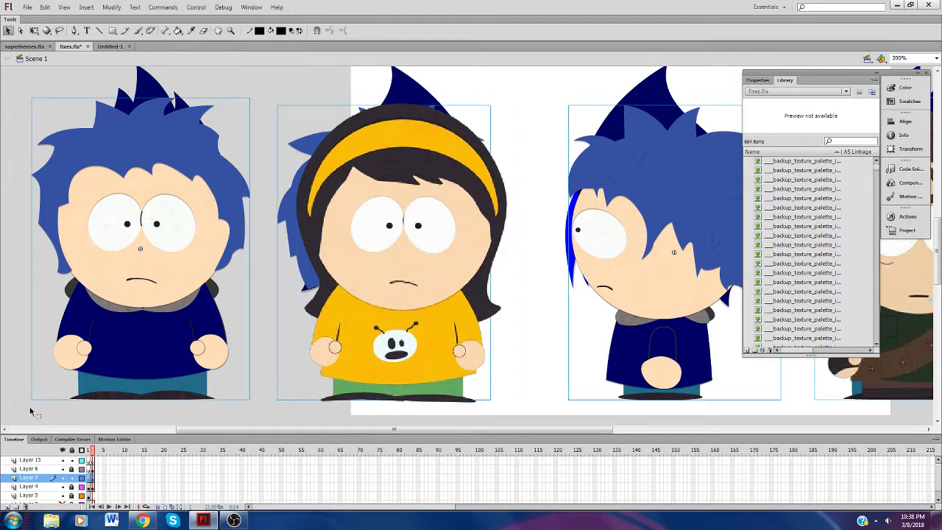
{"action": "left_click", "coordinate": [71, 418]}
{"action": "left_click", "coordinate": [101, 373]}
{"action": "double_click", "coordinate": [101, 374]}
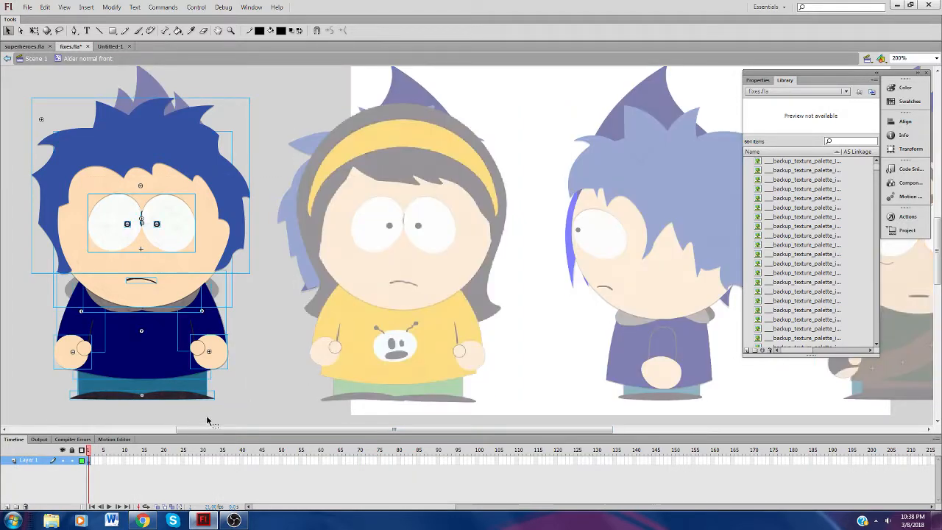
{"action": "left_click", "coordinate": [209, 422]}
{"action": "left_click_drag", "start_coordinate": [83, 163], "coordinate": [22, 87]}
{"action": "left_click", "coordinate": [159, 421]}
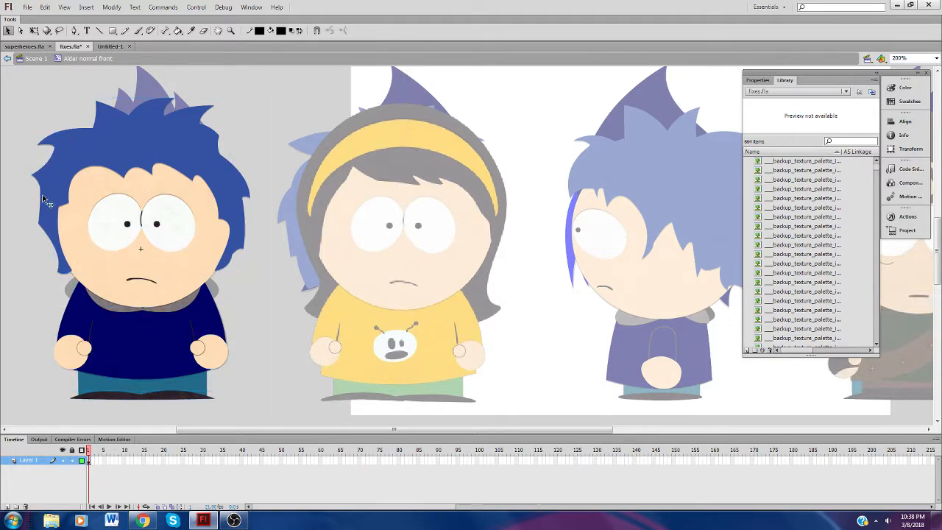
{"action": "left_click", "coordinate": [38, 58]}
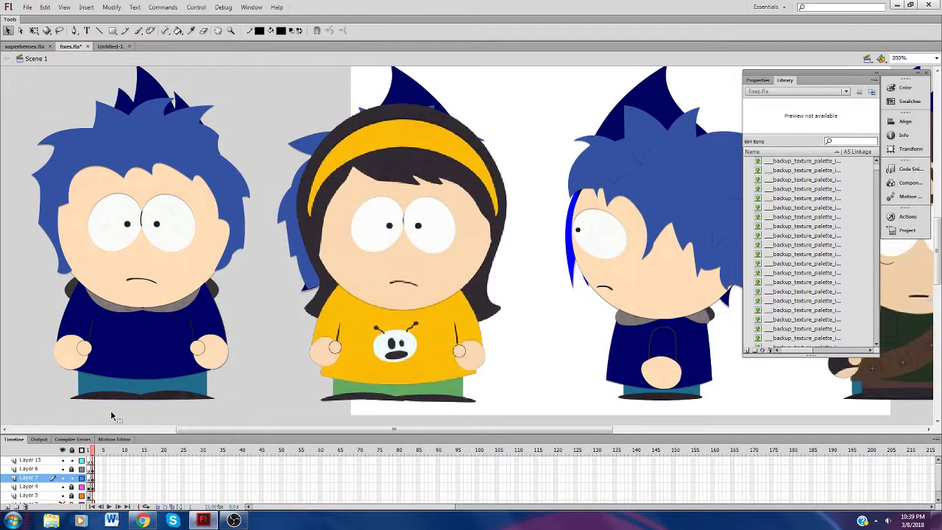
Step: Hide Layers 7 and 4, and paste the copied blue-haired character in place on Layer 13
{"action": "left_click", "coordinate": [42, 466]}
{"action": "left_click_drag", "start_coordinate": [63, 478], "coordinate": [62, 496]}
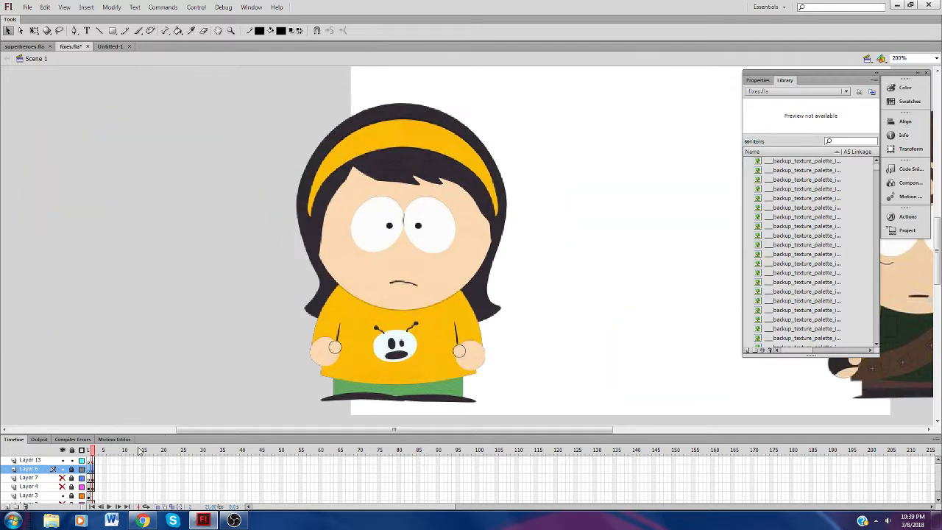
{"action": "left_click", "coordinate": [45, 460]}
{"action": "right_click", "coordinate": [128, 371]}
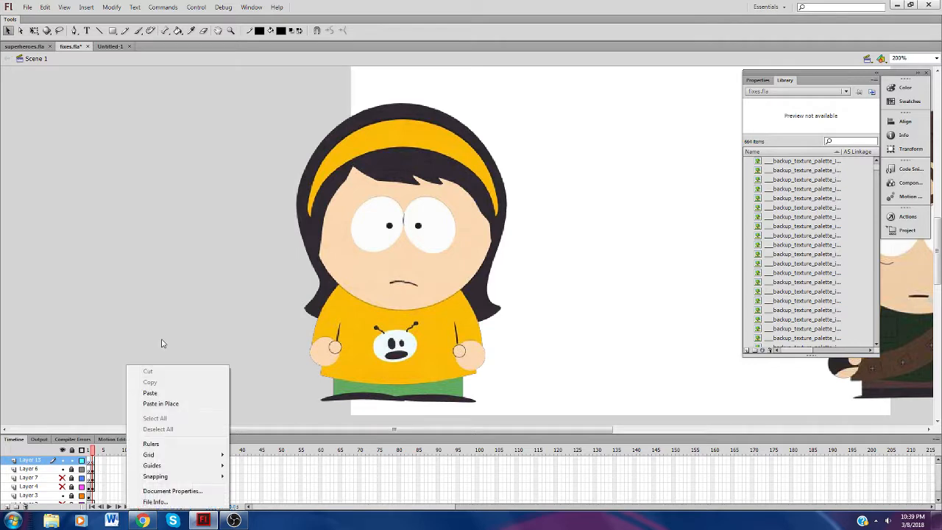
{"action": "left_click", "coordinate": [162, 404]}
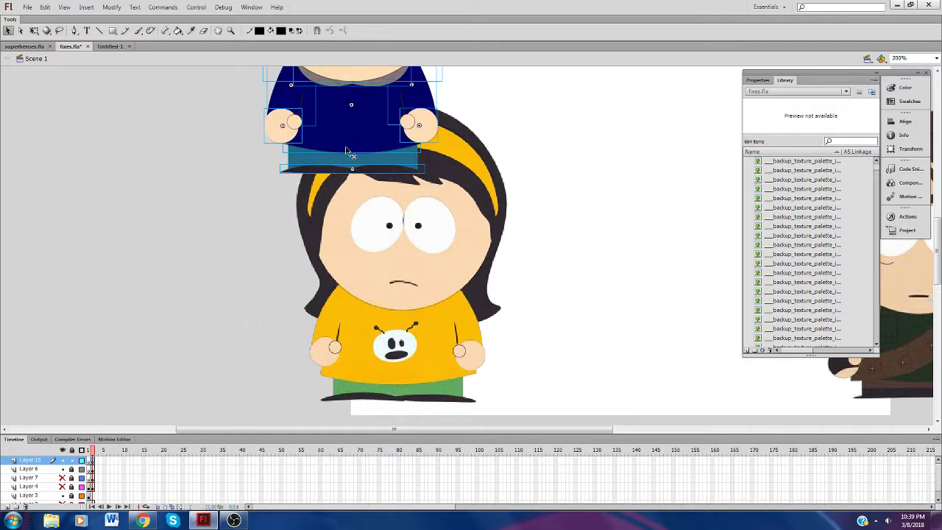
Step: Move the pasted blue-haired character beside the girl in the yellow shirt and lock Layer 13
{"action": "left_click_drag", "start_coordinate": [351, 153], "coordinate": [178, 372]}
{"action": "left_click", "coordinate": [298, 329]}
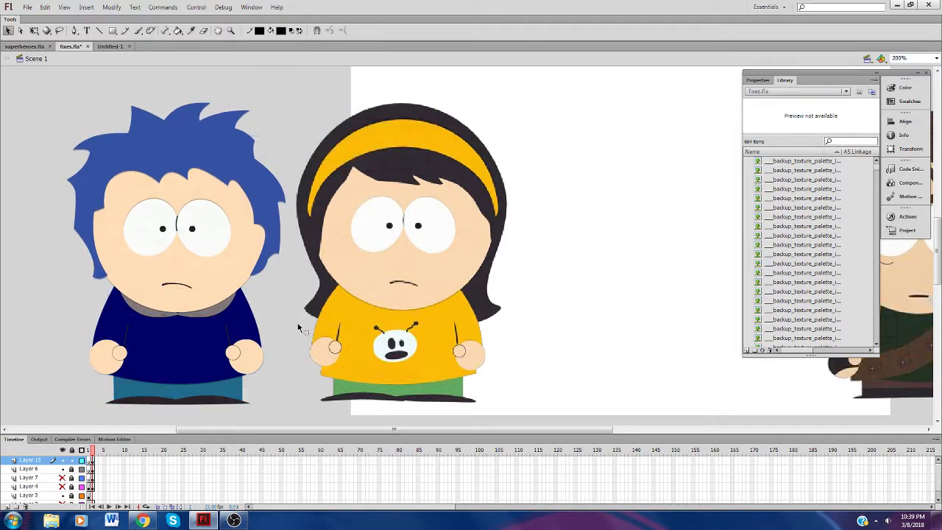
{"action": "left_click", "coordinate": [71, 460]}
Step: Switch to Chrome and read the viewers' chat messages on the YouTube Live Dashboard
{"action": "left_click", "coordinate": [143, 521]}
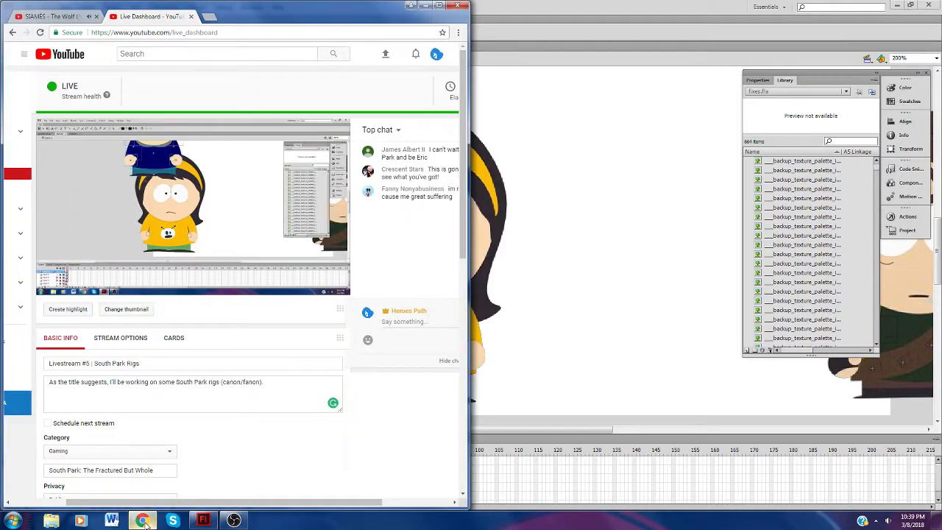
{"action": "left_click_drag", "start_coordinate": [375, 506], "coordinate": [445, 506]}
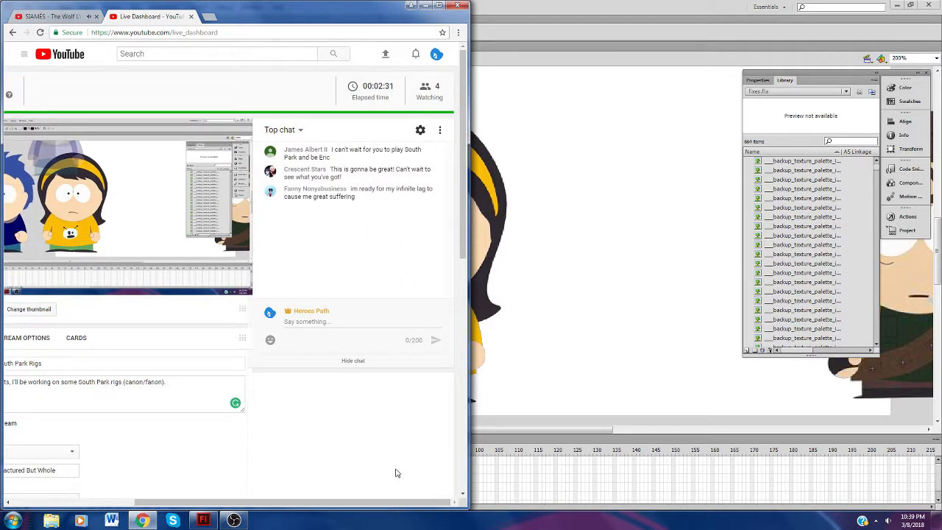
{"action": "left_click_drag", "start_coordinate": [331, 160], "coordinate": [335, 151]}
{"action": "left_click", "coordinate": [331, 154]}
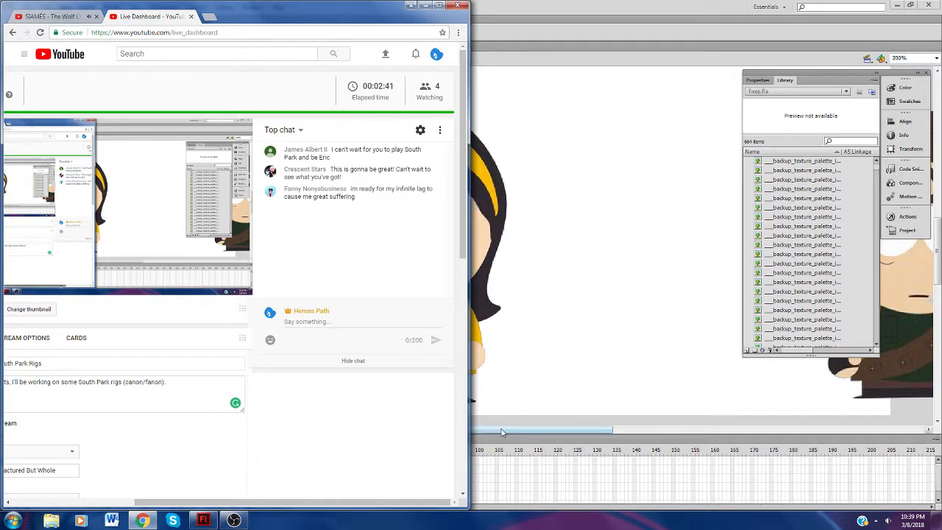
Step: Back in Flash, add a new layer above Layer 13 and show Layer 13 as outlines
{"action": "left_click_drag", "start_coordinate": [502, 432], "coordinate": [461, 437]}
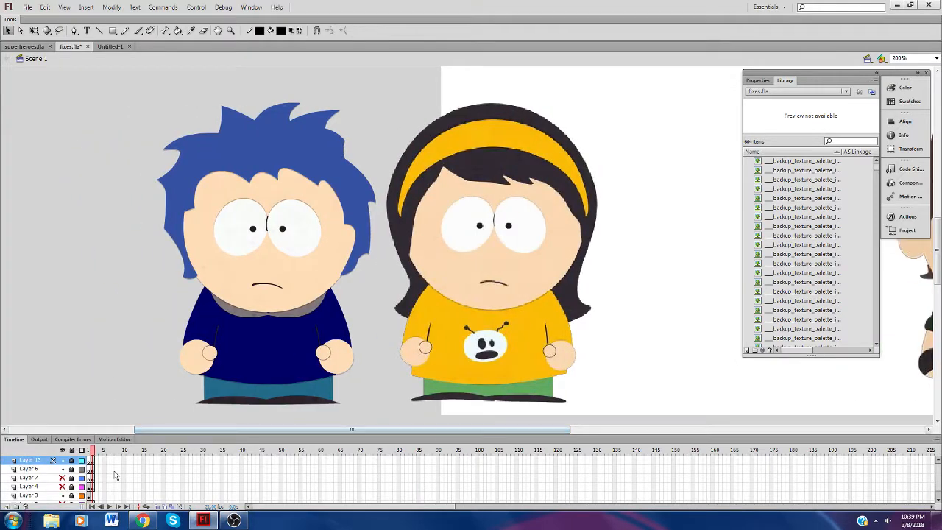
{"action": "left_click", "coordinate": [6, 507]}
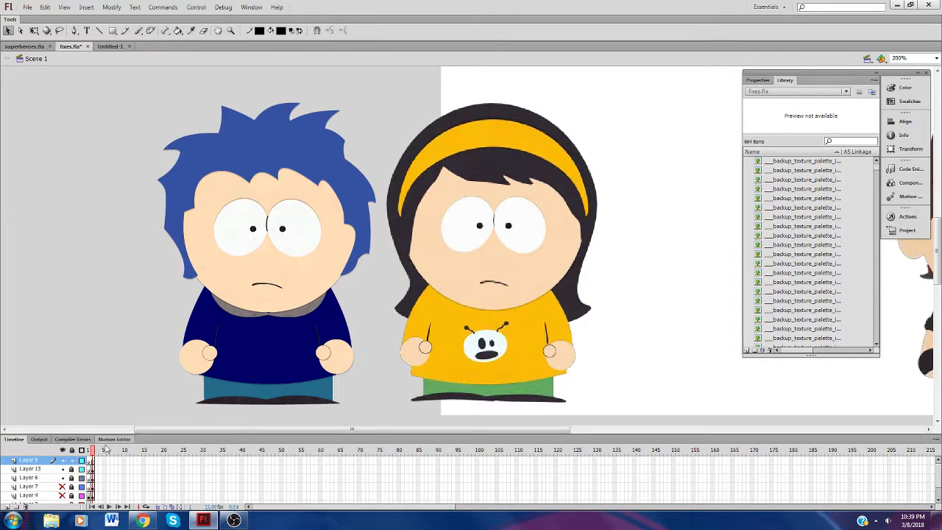
{"action": "left_click", "coordinate": [81, 469]}
Step: Switch to Chrome, look over the suggestions under the SIAMÉS - The Wolf LYRICS video, and return to Flash
{"action": "left_click", "coordinate": [143, 520]}
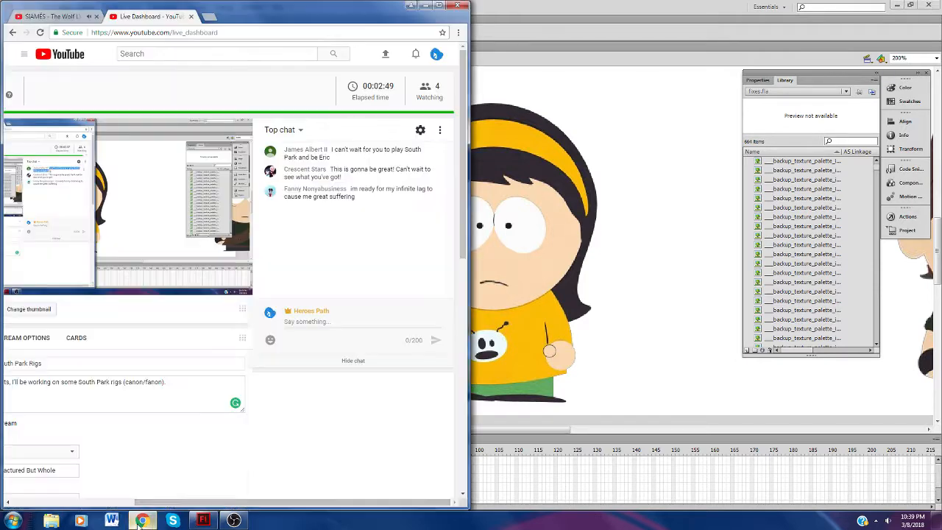
{"action": "left_click", "coordinate": [52, 16]}
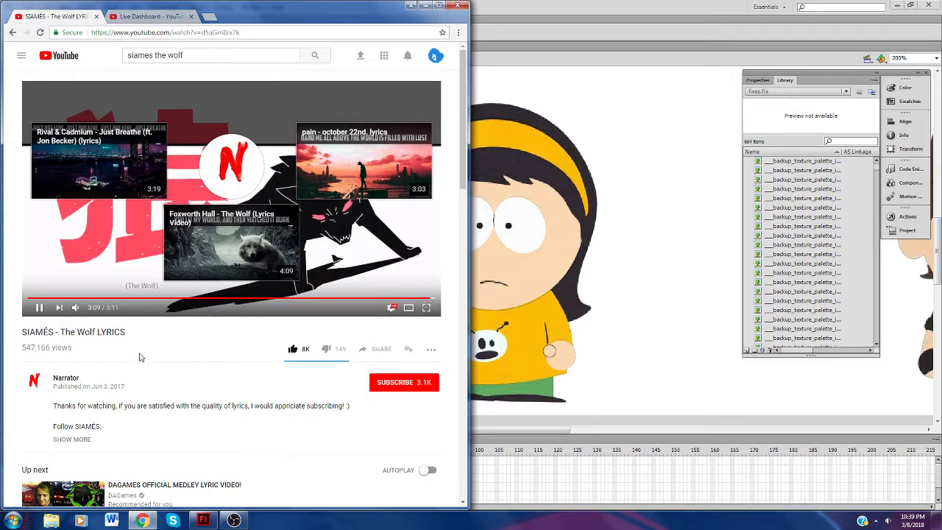
{"action": "scroll", "coordinate": [116, 384], "scroll_direction": "down", "scroll_amount": 3}
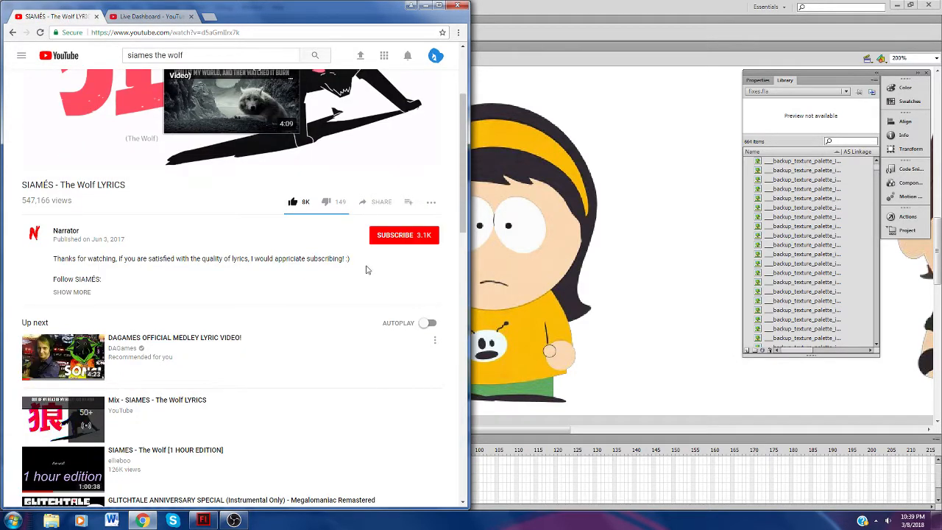
{"action": "left_click", "coordinate": [411, 6]}
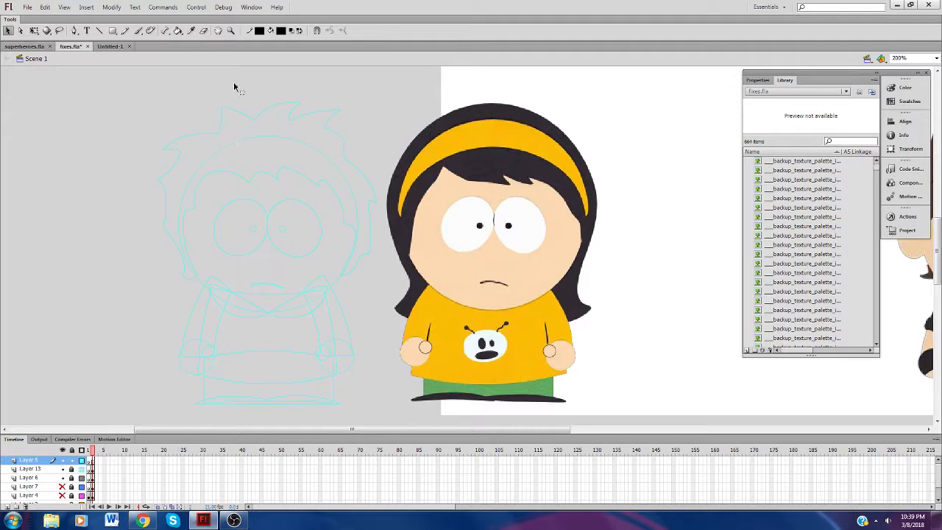
Step: Set the stroke color to pure red
{"action": "left_click", "coordinate": [260, 31]}
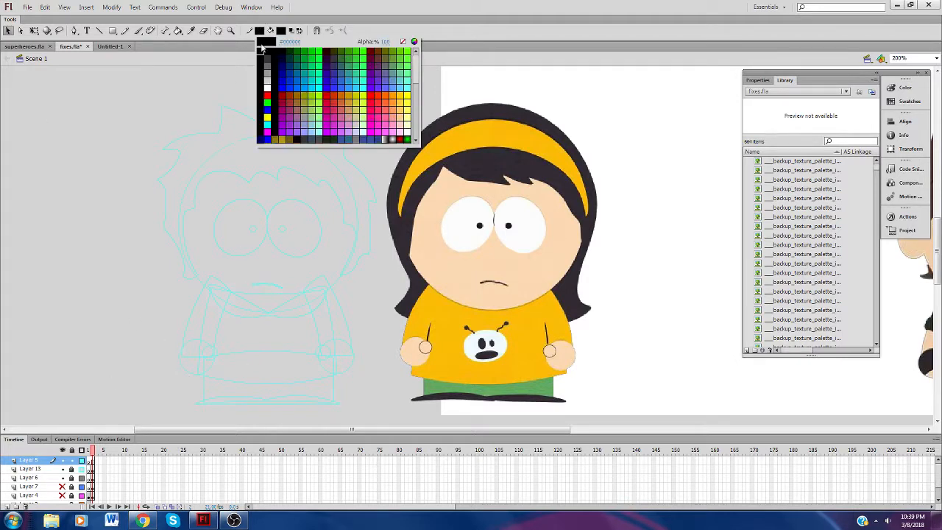
{"action": "left_click", "coordinate": [269, 96]}
{"action": "left_click", "coordinate": [282, 31]}
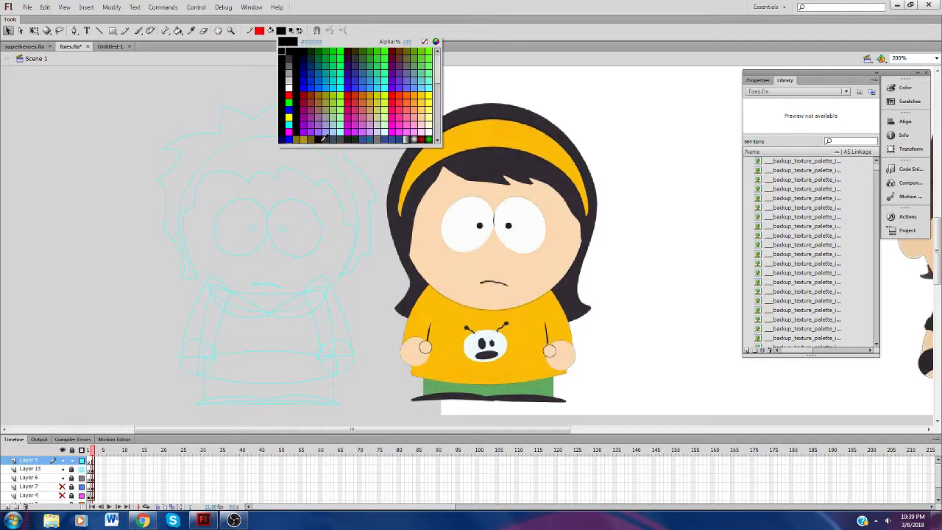
{"action": "scroll", "coordinate": [332, 116], "scroll_direction": "down", "scroll_amount": 2}
{"action": "scroll", "coordinate": [337, 118], "scroll_direction": "down", "scroll_amount": 2}
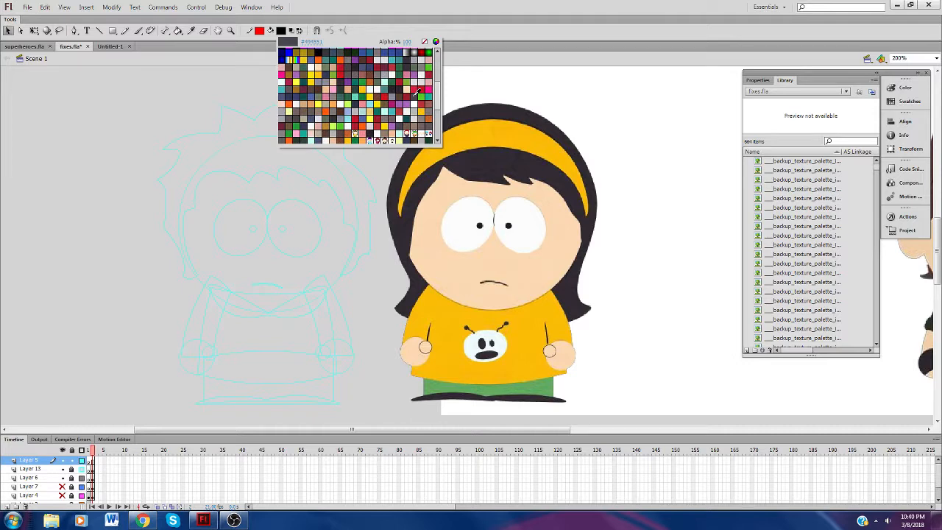
{"action": "scroll", "coordinate": [385, 117], "scroll_direction": "down", "scroll_amount": 2}
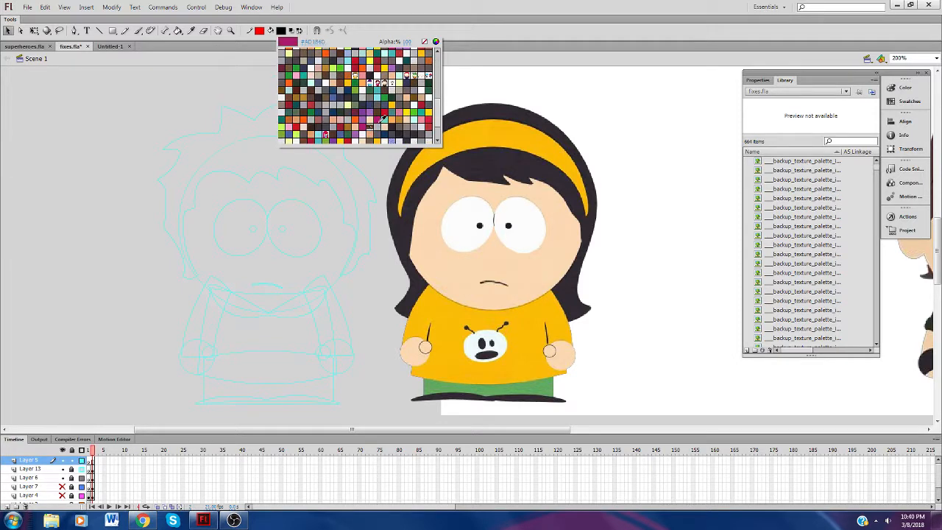
{"action": "key", "text": "Escape"}
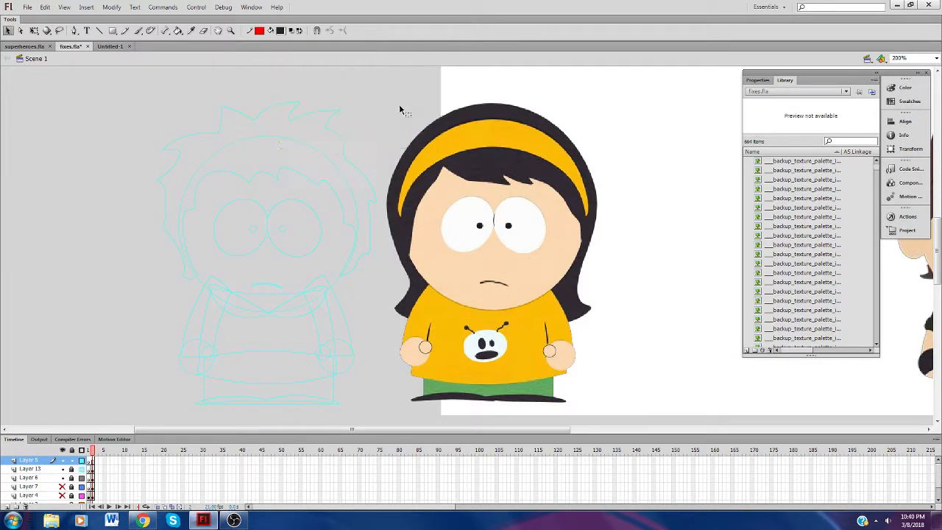
Step: Draw a red line from the girl's hair parting to her left-hand temple, save the file, and bend the line along the hair edge
{"action": "left_click", "coordinate": [231, 32]}
{"action": "left_click", "coordinate": [557, 193]}
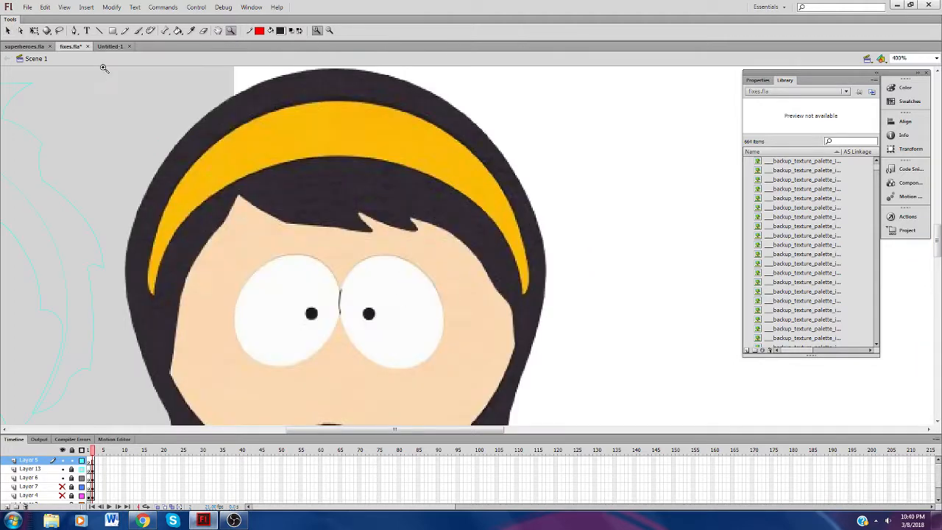
{"action": "left_click", "coordinate": [99, 30]}
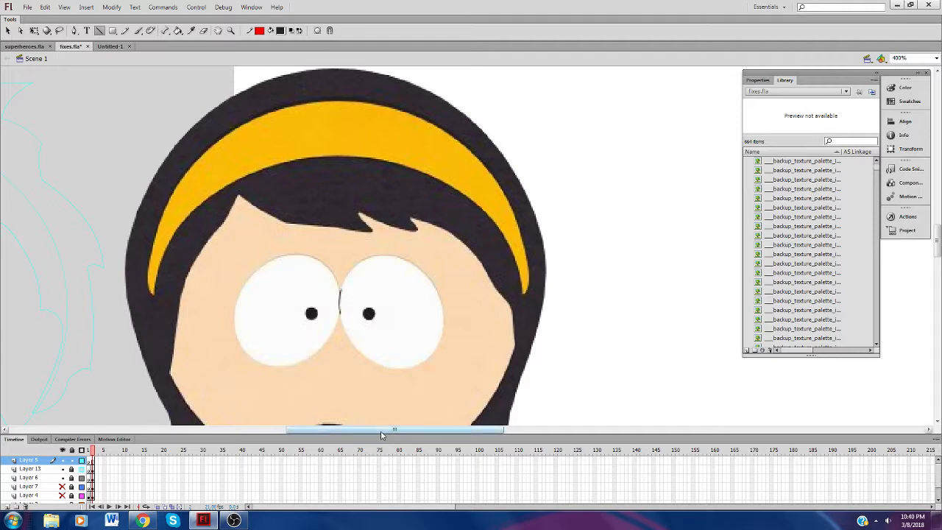
{"action": "left_click_drag", "start_coordinate": [381, 434], "coordinate": [349, 434]}
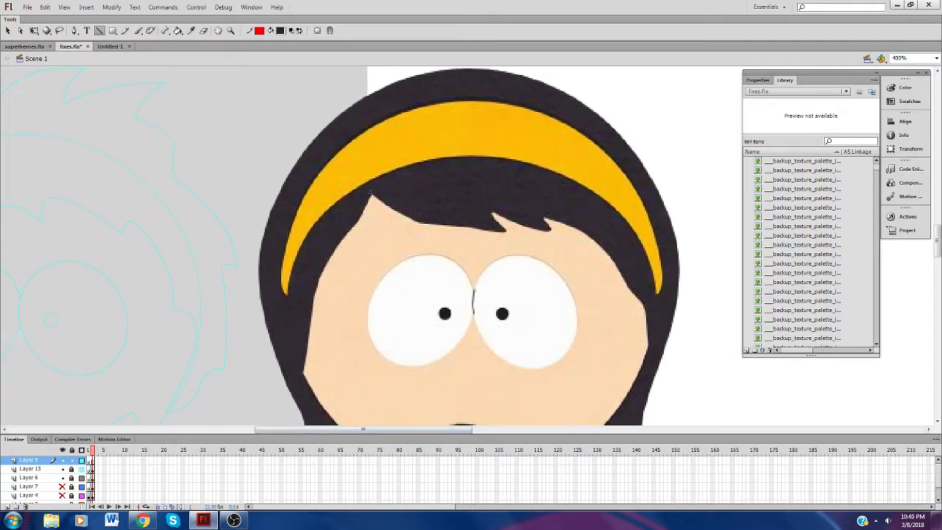
{"action": "left_click_drag", "start_coordinate": [370, 197], "coordinate": [315, 293]}
{"action": "left_click", "coordinate": [8, 30]}
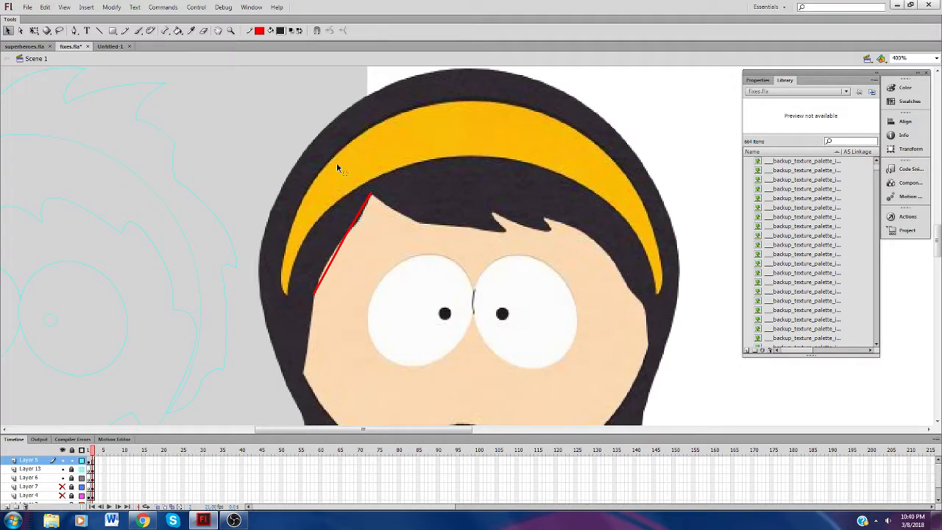
{"action": "key", "text": "ctrl+s"}
{"action": "left_click_drag", "start_coordinate": [360, 215], "coordinate": [363, 219]}
{"action": "left_click_drag", "start_coordinate": [334, 260], "coordinate": [328, 273]}
Step: With object snapping on, continue the red outline with a straight line from the temple down the hair edge to the cheek
{"action": "left_click", "coordinate": [100, 31]}
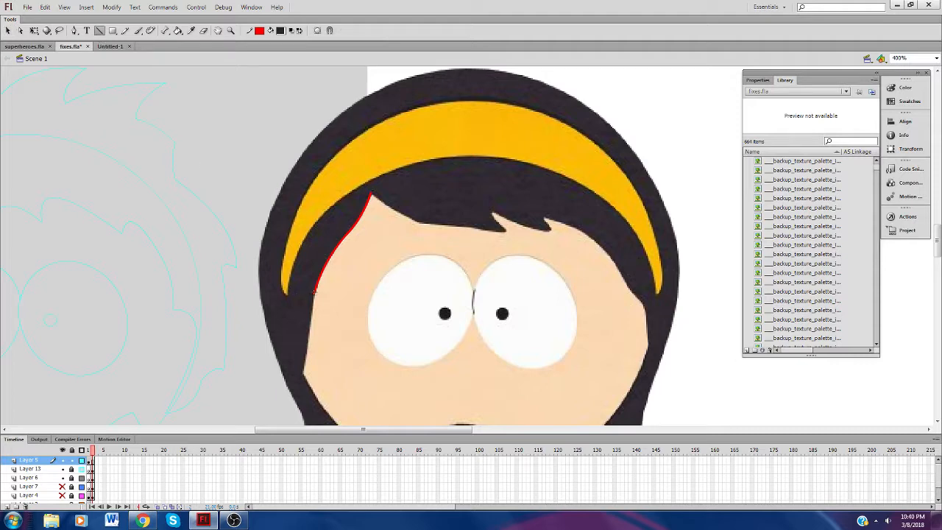
{"action": "left_click_drag", "start_coordinate": [315, 292], "coordinate": [303, 363]}
{"action": "key", "text": "ctrl+z"}
{"action": "left_click", "coordinate": [330, 30]}
{"action": "left_click_drag", "start_coordinate": [315, 291], "coordinate": [302, 374]}
Step: Trace the fringe from the hair parting toward the first spike with connected lines, and curve them to match the hair
{"action": "mouse_move", "coordinate": [372, 196]}
{"action": "left_mouse_down"}
{"action": "mouse_move", "coordinate": [424, 226]}
{"action": "mouse_move", "coordinate": [504, 233]}
{"action": "mouse_move", "coordinate": [480, 222]}
{"action": "mouse_move", "coordinate": [495, 231]}
{"action": "mouse_move", "coordinate": [483, 230]}
{"action": "left_mouse_up"}
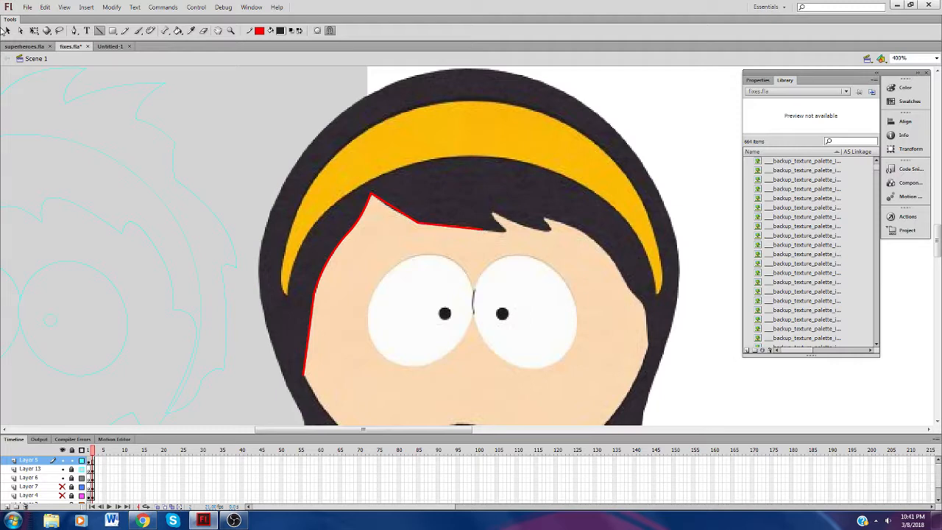
{"action": "left_click", "coordinate": [5, 29]}
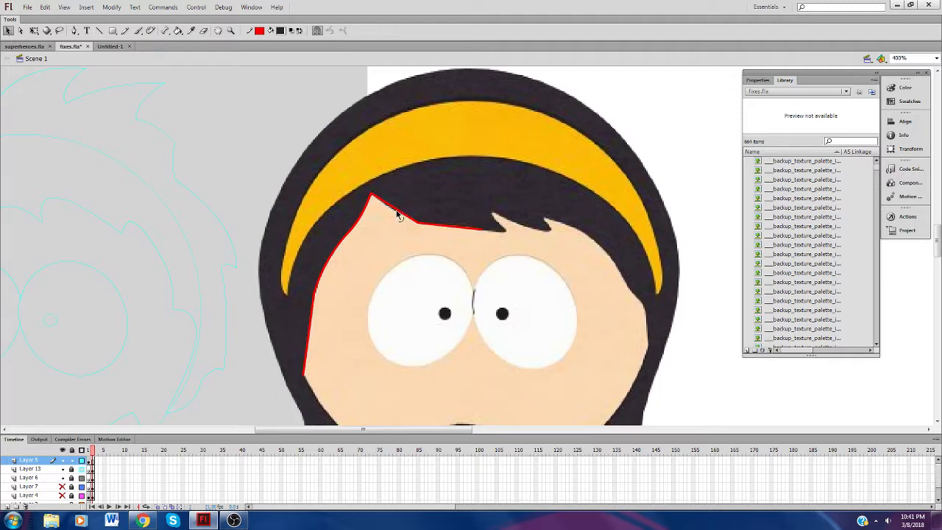
{"action": "left_click_drag", "start_coordinate": [397, 211], "coordinate": [393, 213]}
{"action": "double_click", "coordinate": [455, 228]}
{"action": "left_click_drag", "start_coordinate": [458, 228], "coordinate": [459, 228]}
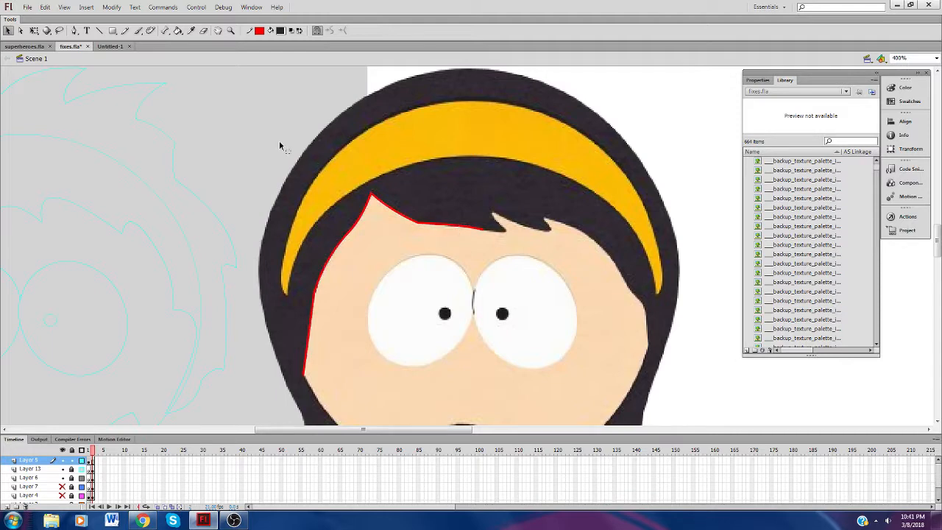
Step: Extend the red outline around the tip of the first fringe spike and up into its notch, adjusting it to fit
{"action": "left_click", "coordinate": [100, 31]}
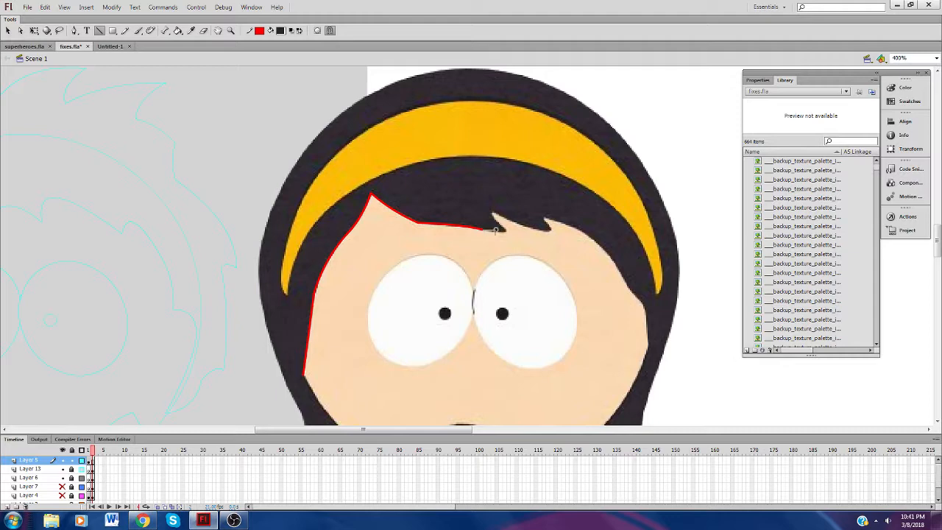
{"action": "mouse_move", "coordinate": [495, 230]}
{"action": "left_mouse_down"}
{"action": "mouse_move", "coordinate": [506, 232]}
{"action": "mouse_move", "coordinate": [493, 213]}
{"action": "left_mouse_up"}
{"action": "left_click", "coordinate": [8, 30]}
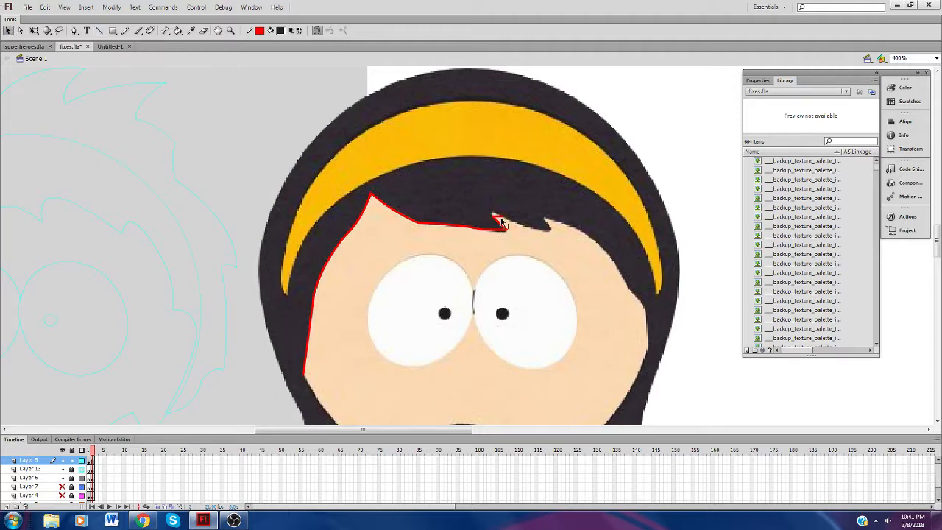
{"action": "left_click_drag", "start_coordinate": [499, 219], "coordinate": [492, 214]}
Step: Check the new livestream chat messages on the YouTube Live Dashboard in Chrome, and return to Flash
{"action": "left_click", "coordinate": [144, 521]}
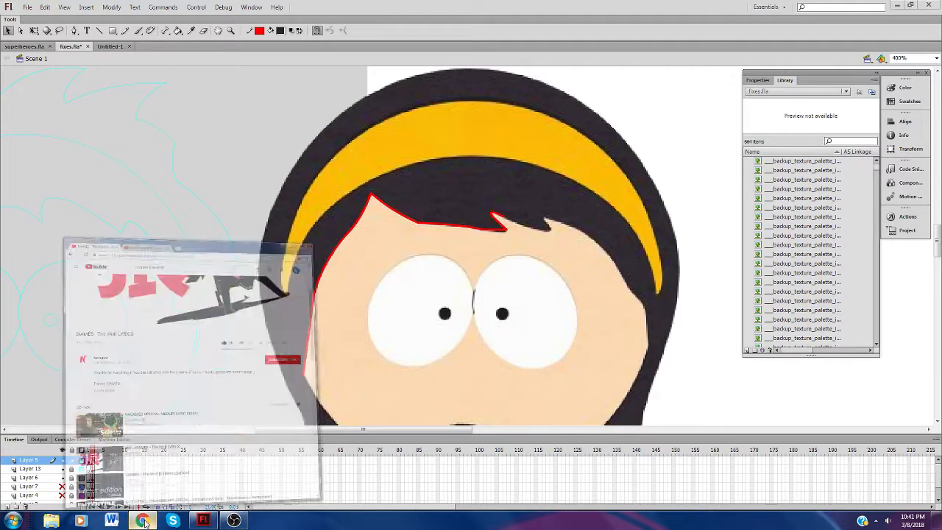
{"action": "left_click", "coordinate": [122, 16]}
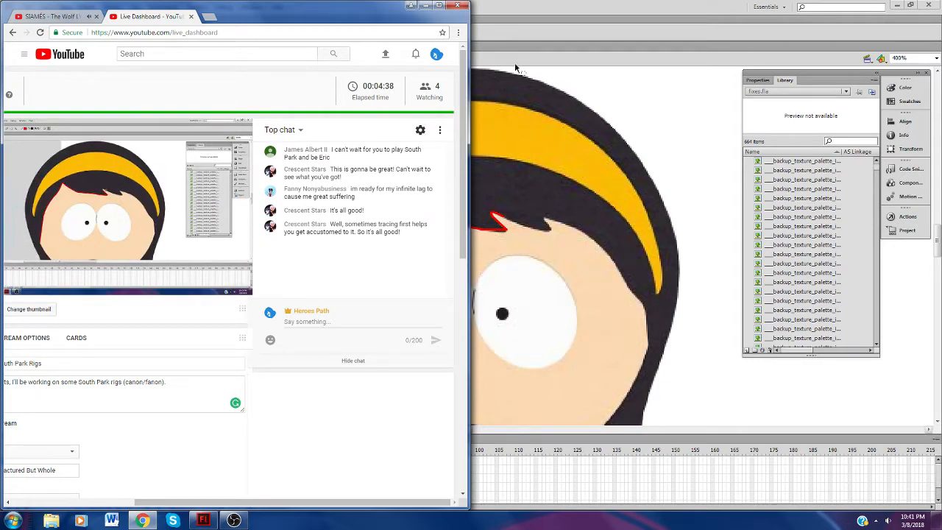
{"action": "left_click", "coordinate": [517, 33]}
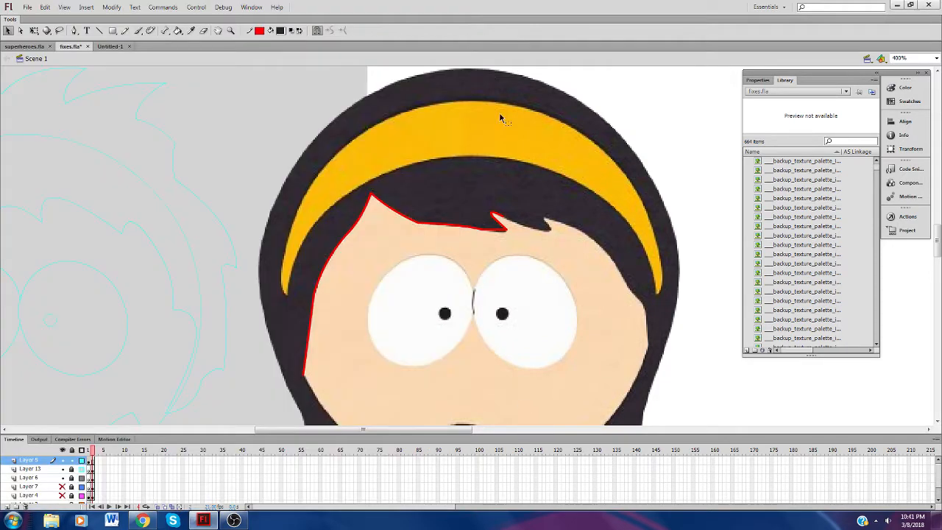
Step: Trace the second fringe spike from the first notch to its tip, and adjust the lines and corner to fit the hair
{"action": "left_click", "coordinate": [99, 30]}
{"action": "left_click_drag", "start_coordinate": [501, 216], "coordinate": [550, 229]}
{"action": "left_click", "coordinate": [9, 30]}
{"action": "left_click", "coordinate": [545, 232]}
{"action": "left_click", "coordinate": [555, 238]}
{"action": "left_click", "coordinate": [506, 233]}
{"action": "left_click_drag", "start_coordinate": [506, 230], "coordinate": [508, 234]}
Step: With snapping on, draw a line from the second spike's notch down the far side of the fringe and curve it along the hair
{"action": "left_click", "coordinate": [99, 31]}
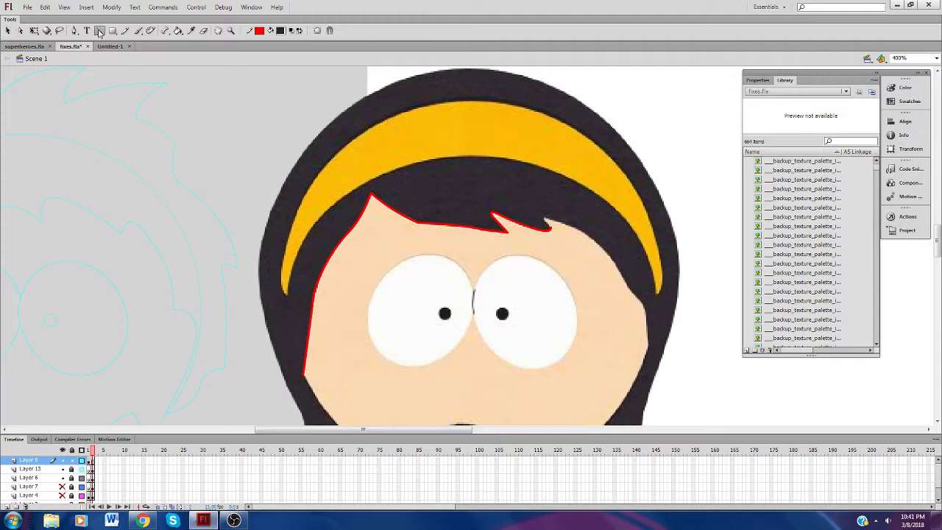
{"action": "left_click", "coordinate": [330, 31]}
{"action": "mouse_move", "coordinate": [558, 222]}
{"action": "left_mouse_down"}
{"action": "mouse_move", "coordinate": [610, 255]}
{"action": "mouse_move", "coordinate": [624, 278]}
{"action": "left_mouse_up"}
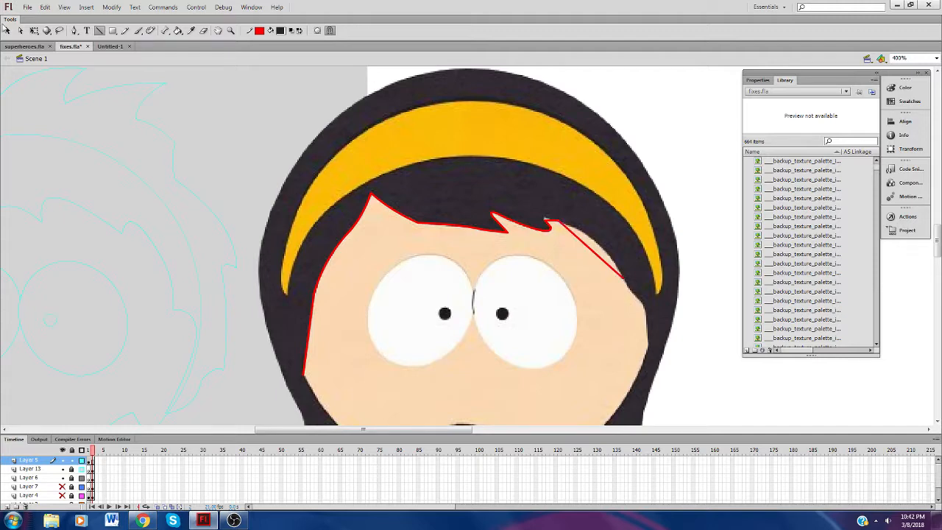
{"action": "left_click", "coordinate": [6, 29]}
{"action": "left_click", "coordinate": [600, 248]}
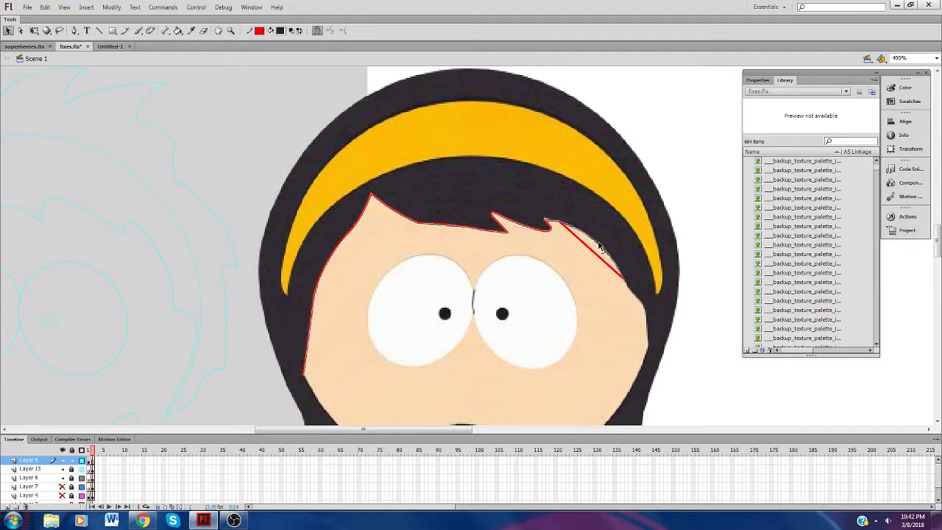
{"action": "left_click_drag", "start_coordinate": [600, 248], "coordinate": [604, 243]}
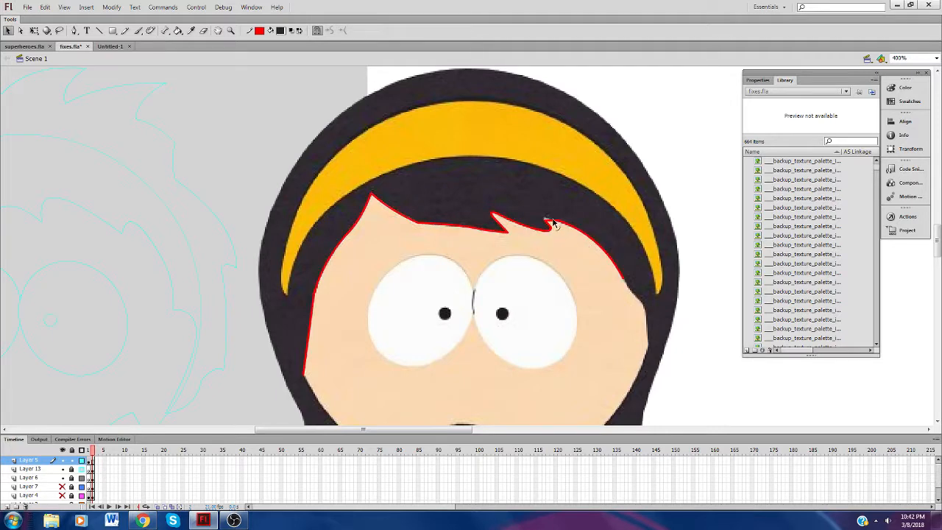
Step: Refine the second spike's notch, then extend the red hair outline down the right side of the face and curve it to fit
{"action": "left_click_drag", "start_coordinate": [549, 221], "coordinate": [543, 220]}
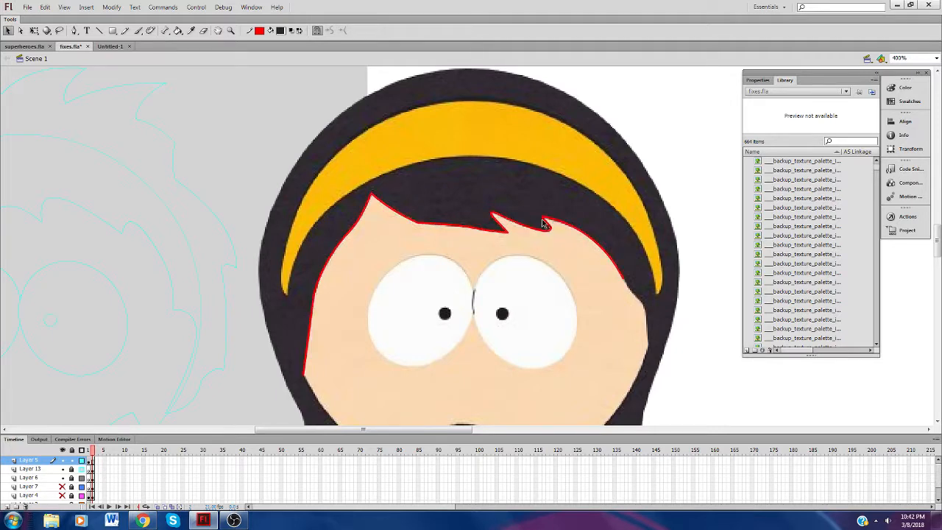
{"action": "left_click", "coordinate": [100, 30]}
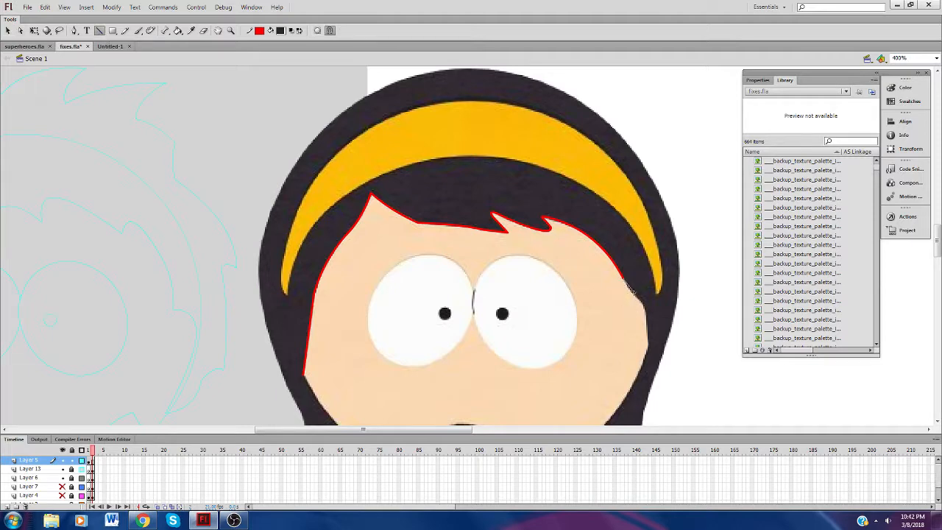
{"action": "left_click_drag", "start_coordinate": [643, 305], "coordinate": [650, 359]}
{"action": "left_click", "coordinate": [8, 30]}
{"action": "double_click", "coordinate": [631, 298]}
{"action": "left_click_drag", "start_coordinate": [631, 294], "coordinate": [634, 292]}
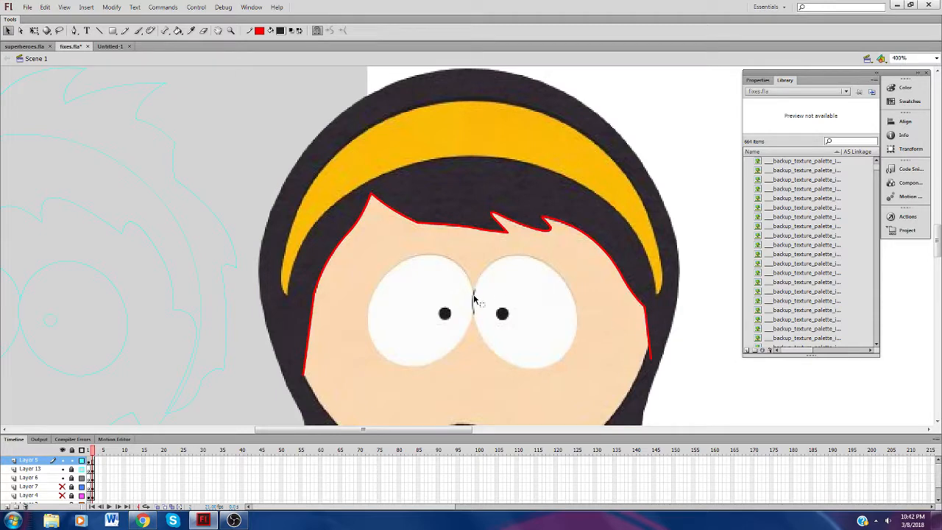
Step: Draw lines from both lower side tips of the hair up to its outer edges, and curve them along the silhouette
{"action": "left_click", "coordinate": [100, 31]}
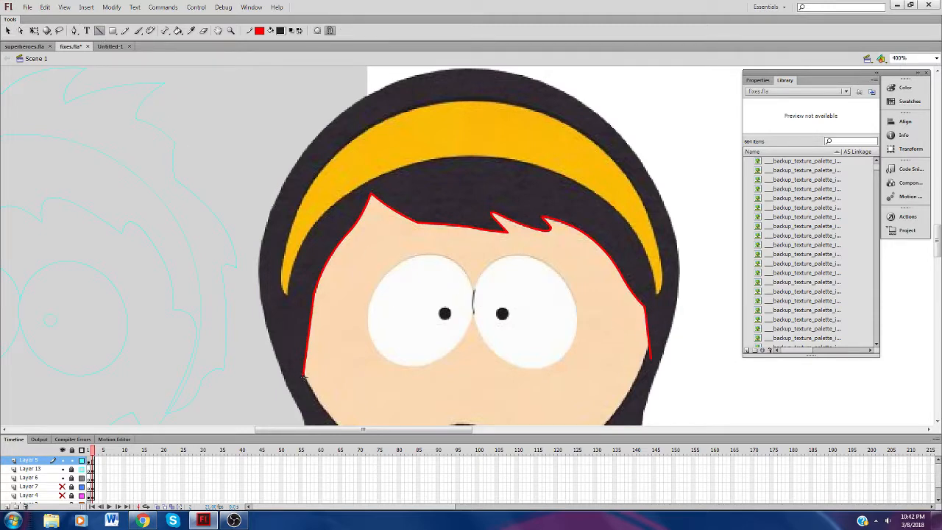
{"action": "left_click_drag", "start_coordinate": [304, 375], "coordinate": [259, 299]}
{"action": "mouse_move", "coordinate": [650, 359]}
{"action": "left_mouse_down"}
{"action": "mouse_move", "coordinate": [668, 336]}
{"action": "mouse_move", "coordinate": [679, 280]}
{"action": "left_mouse_up"}
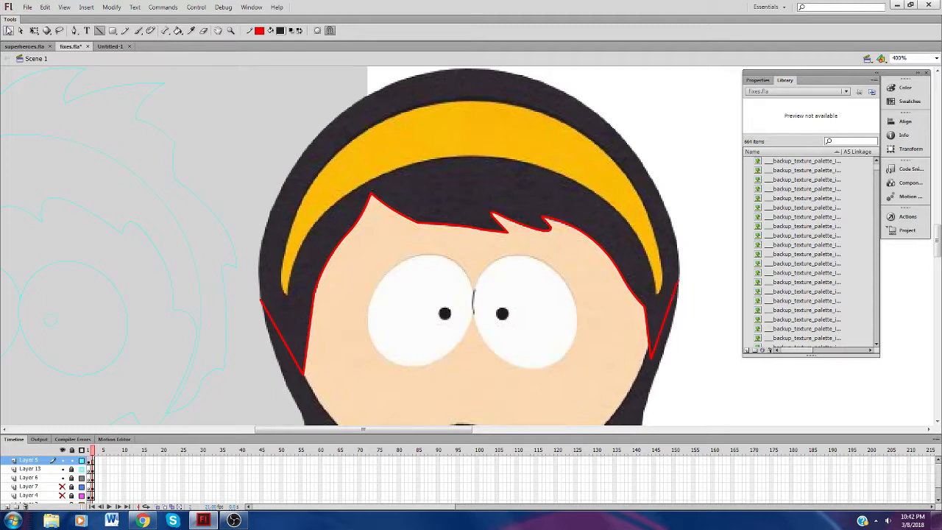
{"action": "left_click", "coordinate": [9, 31]}
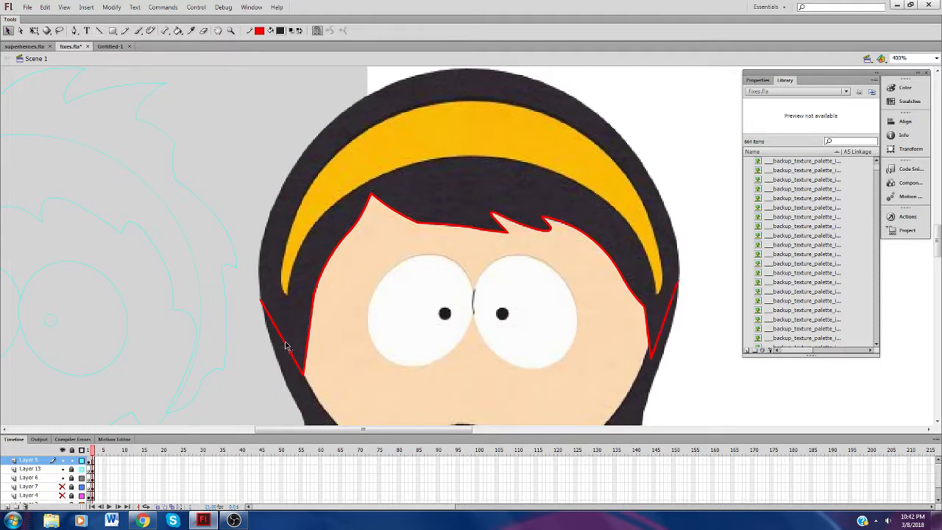
{"action": "left_click_drag", "start_coordinate": [285, 343], "coordinate": [272, 338]}
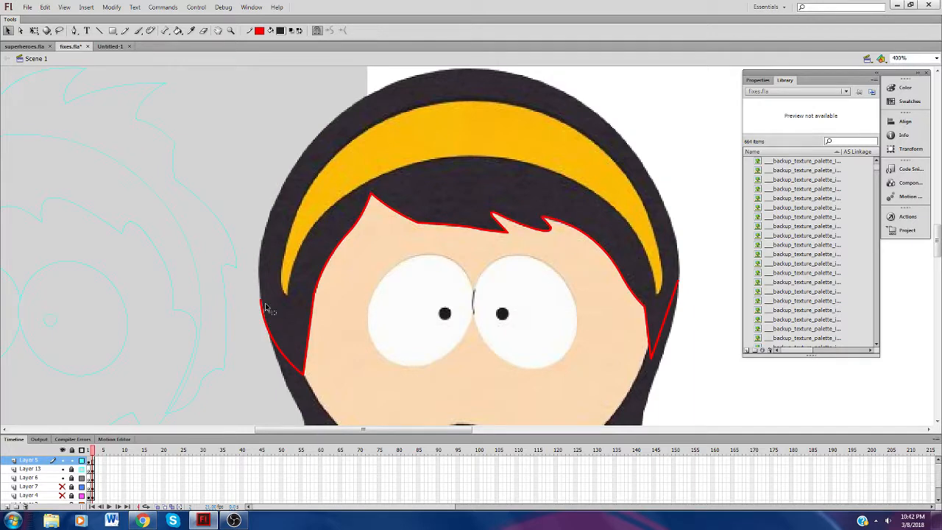
{"action": "left_click_drag", "start_coordinate": [262, 306], "coordinate": [259, 295]}
{"action": "left_click", "coordinate": [668, 337]}
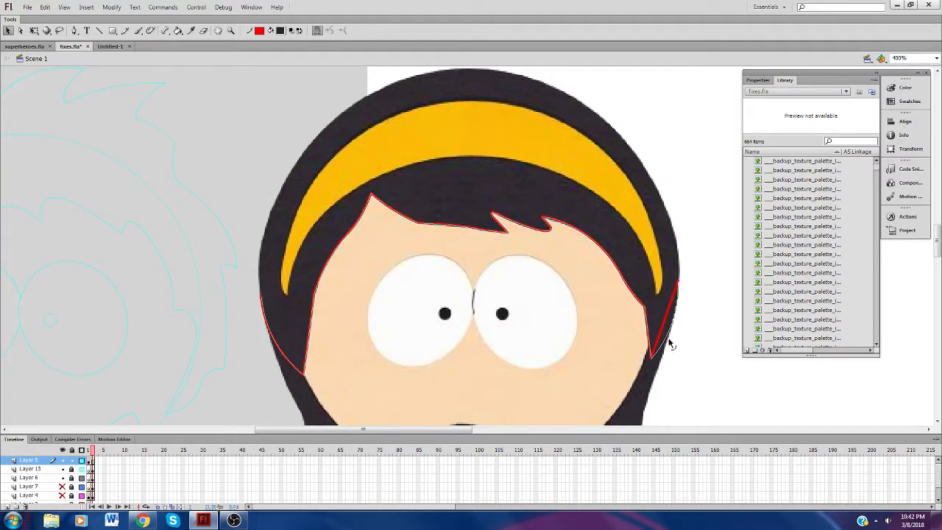
{"action": "left_click_drag", "start_coordinate": [668, 338], "coordinate": [668, 338]}
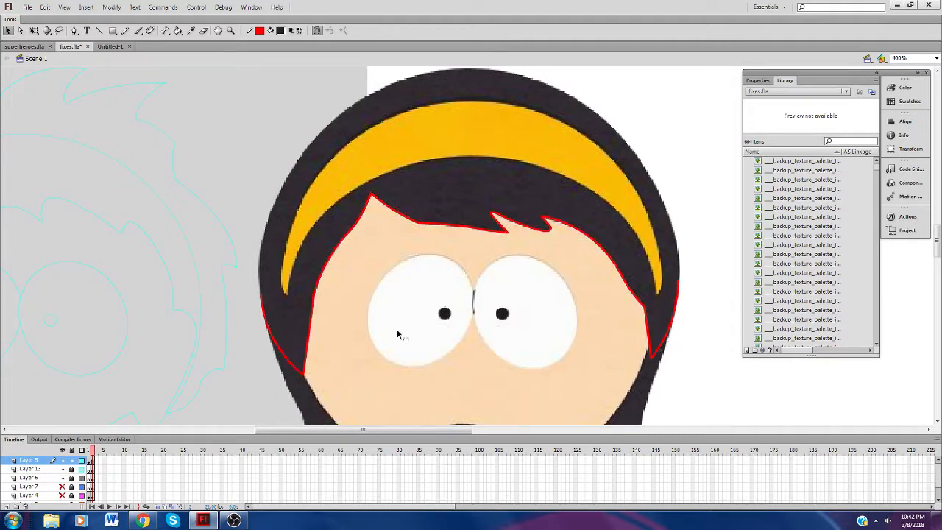
Step: Close the hair outline over the top of the head with three connected lines, and bend them to match the outer silhouette
{"action": "left_click", "coordinate": [99, 31]}
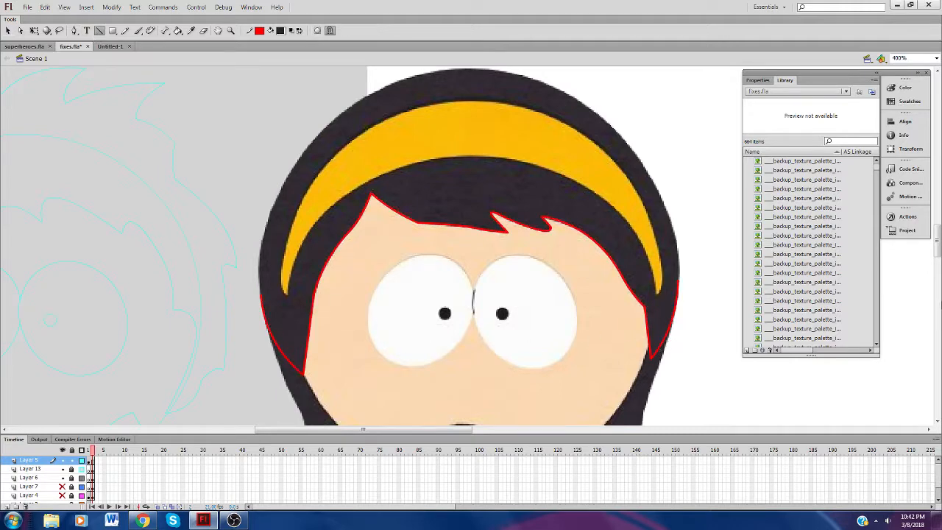
{"action": "scroll", "coordinate": [931, 253], "scroll_direction": "up", "scroll_amount": 2}
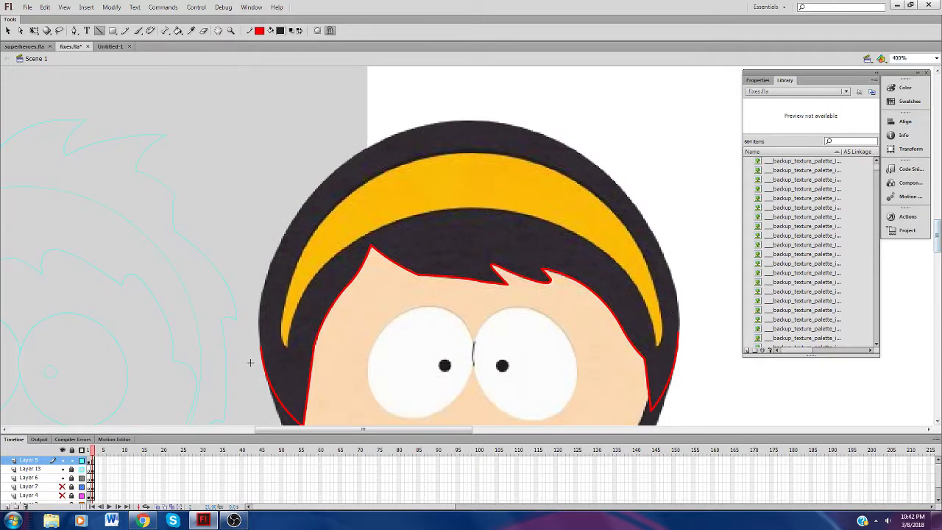
{"action": "mouse_move", "coordinate": [261, 348]}
{"action": "left_mouse_down"}
{"action": "mouse_move", "coordinate": [299, 243]}
{"action": "mouse_move", "coordinate": [404, 130]}
{"action": "mouse_move", "coordinate": [364, 149]}
{"action": "mouse_move", "coordinate": [494, 174]}
{"action": "mouse_move", "coordinate": [606, 175]}
{"action": "mouse_move", "coordinate": [671, 265]}
{"action": "mouse_move", "coordinate": [679, 333]}
{"action": "left_mouse_up"}
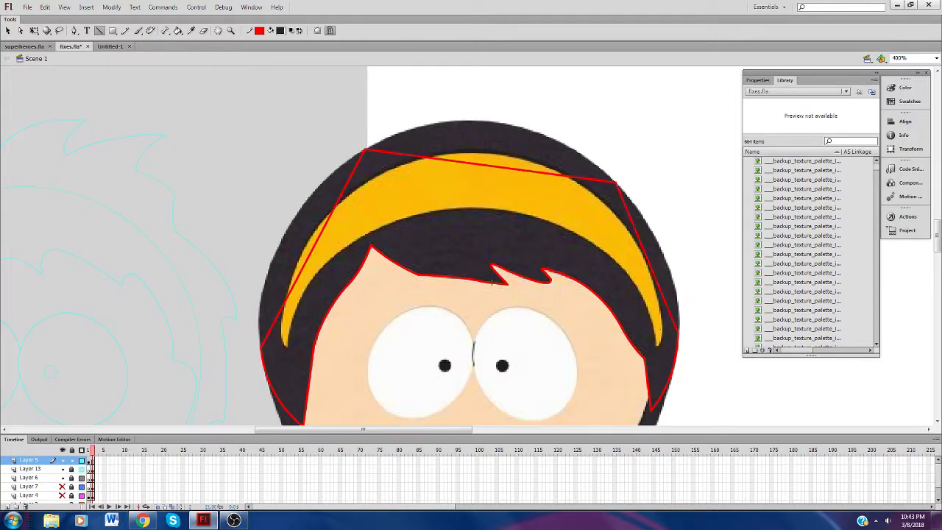
{"action": "left_click", "coordinate": [7, 30]}
{"action": "left_click_drag", "start_coordinate": [317, 247], "coordinate": [286, 237]}
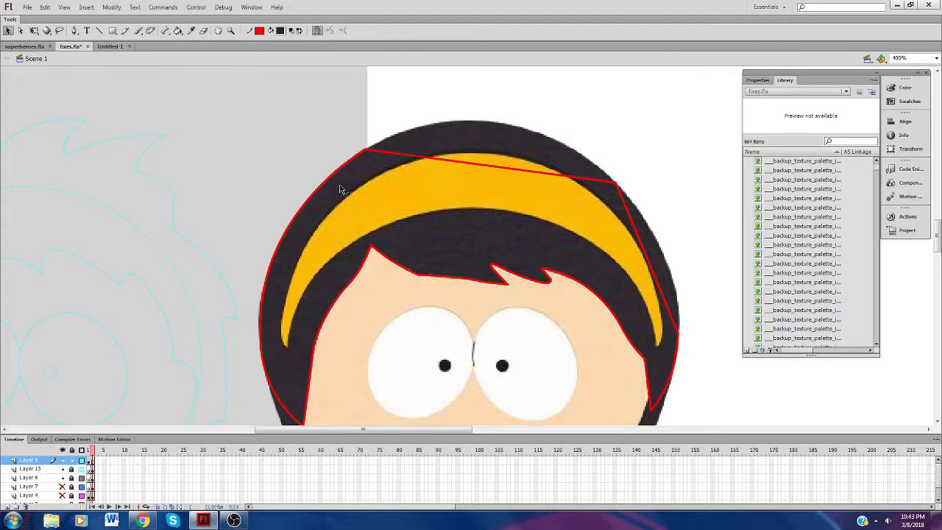
{"action": "left_click_drag", "start_coordinate": [365, 153], "coordinate": [360, 155]}
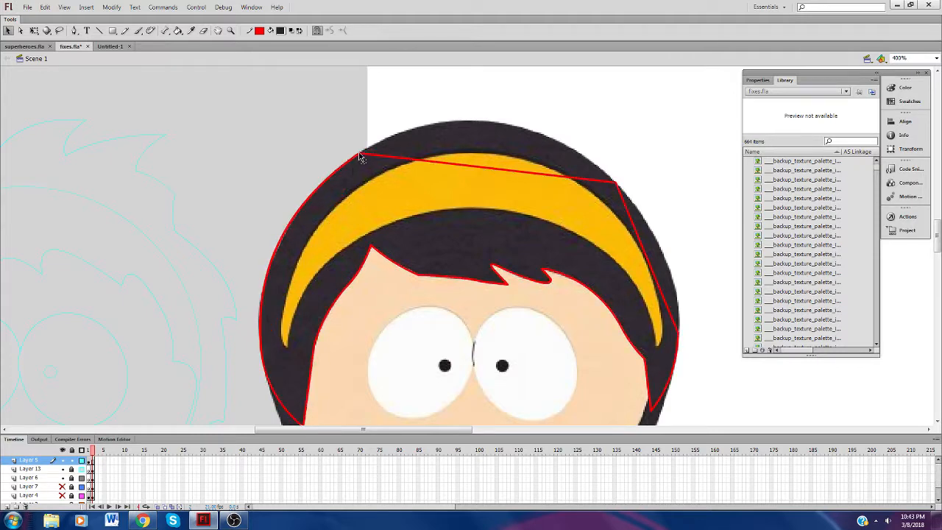
{"action": "left_click_drag", "start_coordinate": [424, 162], "coordinate": [430, 103]}
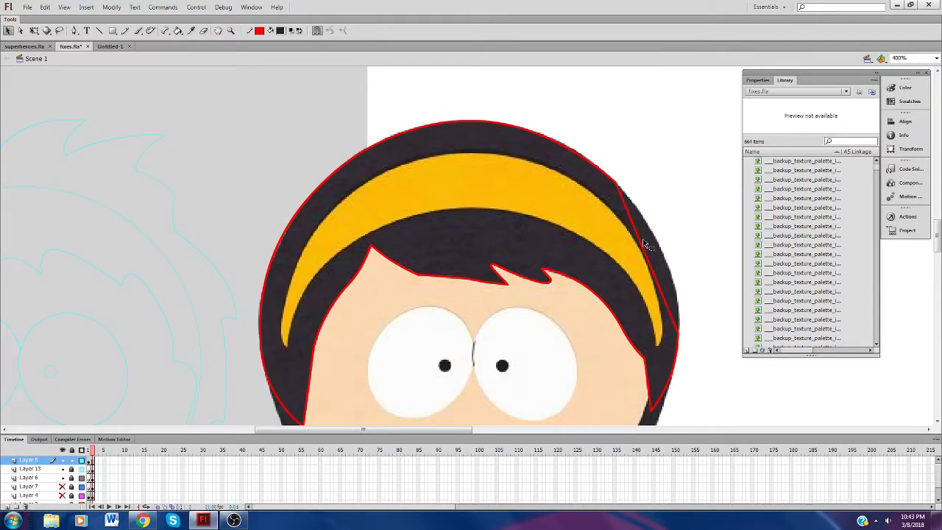
{"action": "left_click_drag", "start_coordinate": [644, 243], "coordinate": [660, 234]}
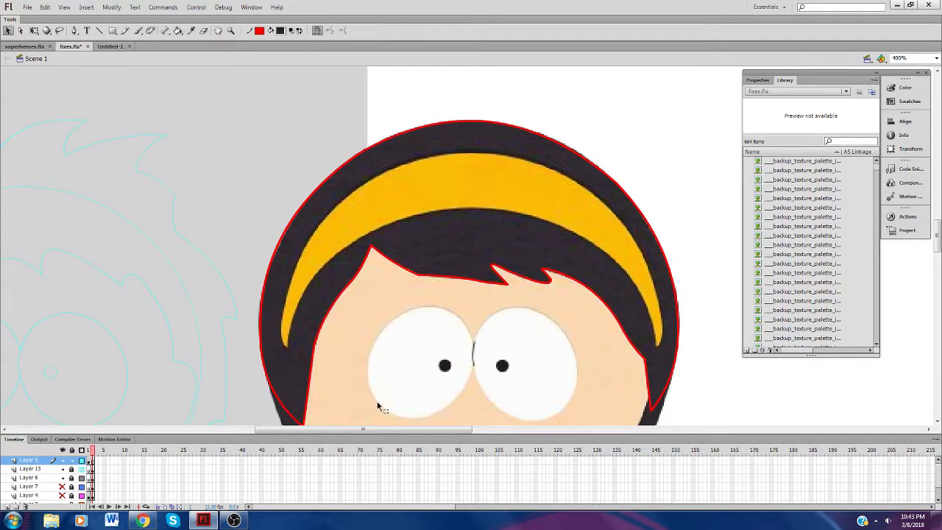
Step: Check the livestream chat on the YouTube Live Dashboard in Chrome, and return to Flash
{"action": "left_click", "coordinate": [142, 520]}
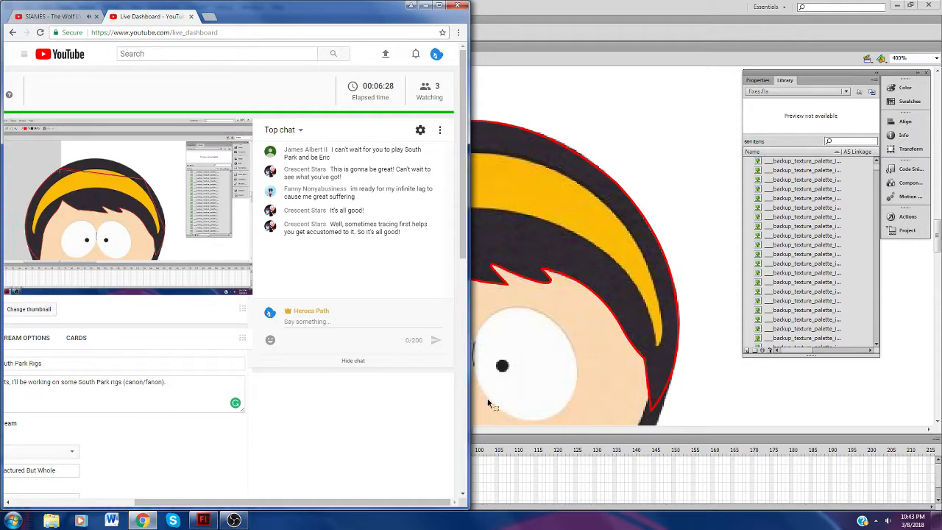
{"action": "left_click", "coordinate": [550, 37]}
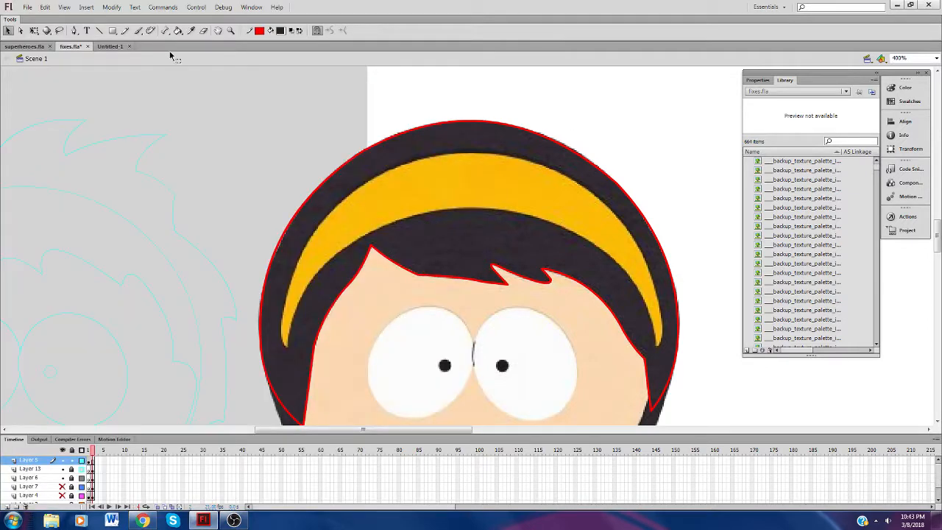
Step: Trace the headband's upper edge from its left end to the top centre, curving the line to fit the yellow band
{"action": "left_click", "coordinate": [100, 32]}
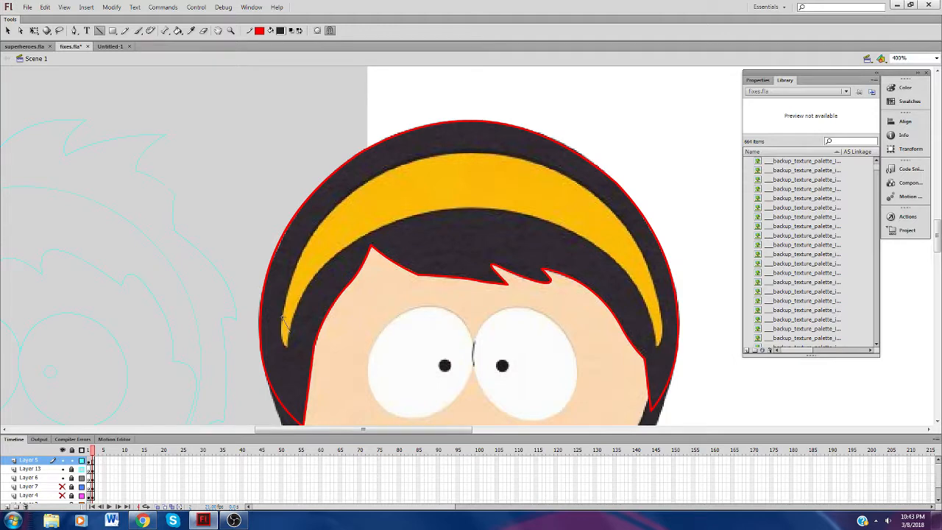
{"action": "mouse_move", "coordinate": [283, 318]}
{"action": "left_mouse_down"}
{"action": "mouse_move", "coordinate": [405, 169]}
{"action": "mouse_move", "coordinate": [434, 157]}
{"action": "mouse_move", "coordinate": [383, 180]}
{"action": "left_mouse_up"}
{"action": "left_click", "coordinate": [8, 31]}
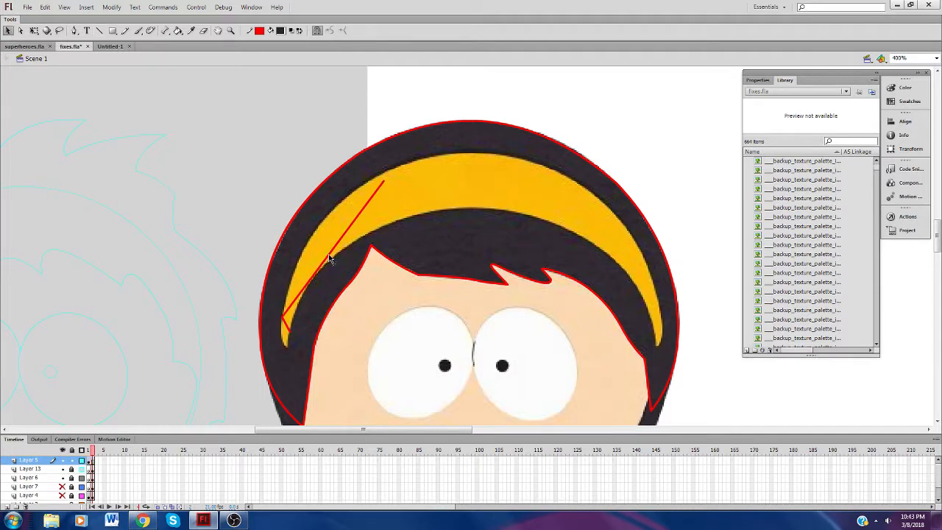
{"action": "left_click_drag", "start_coordinate": [330, 257], "coordinate": [315, 223]}
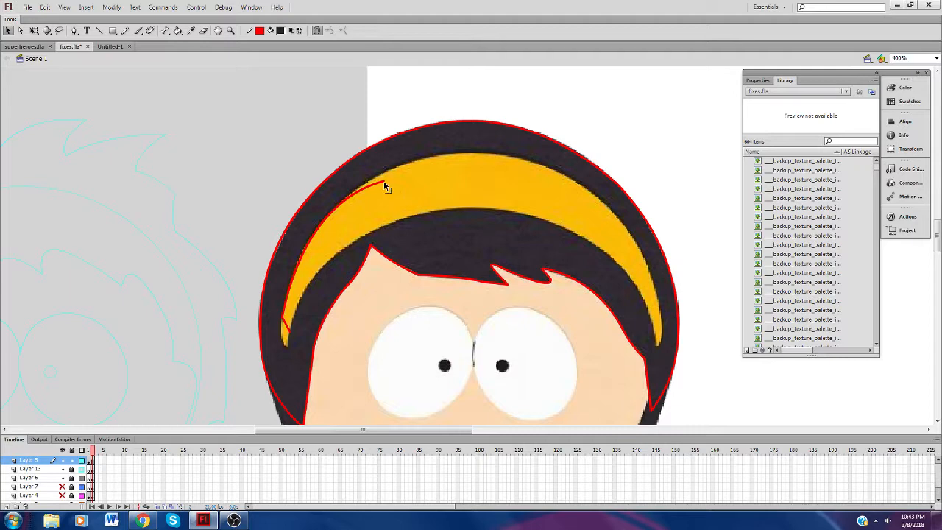
{"action": "left_click_drag", "start_coordinate": [383, 180], "coordinate": [471, 156]}
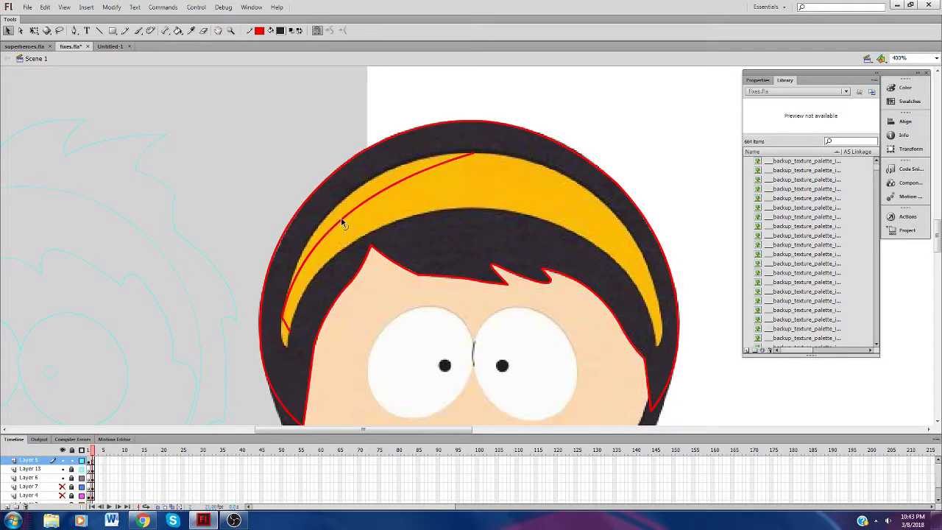
{"action": "left_click_drag", "start_coordinate": [340, 219], "coordinate": [342, 193]}
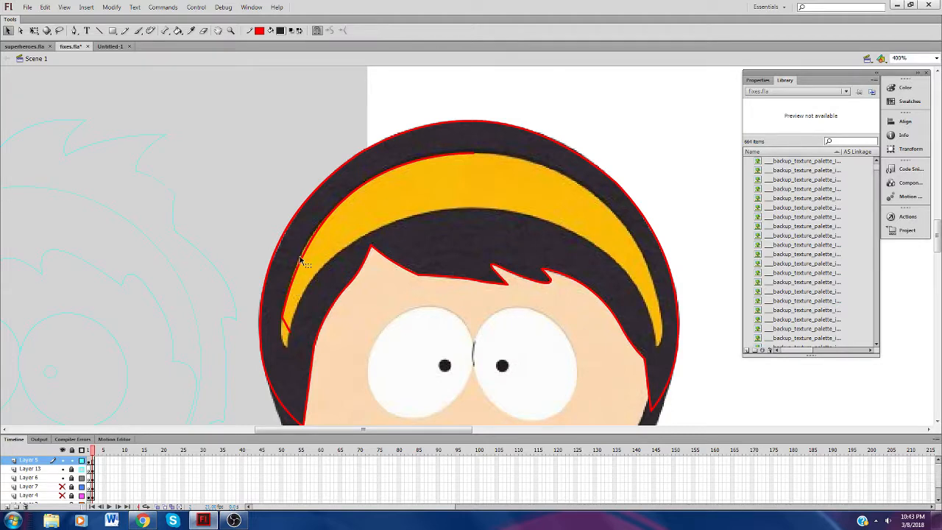
{"action": "left_click_drag", "start_coordinate": [301, 257], "coordinate": [296, 262]}
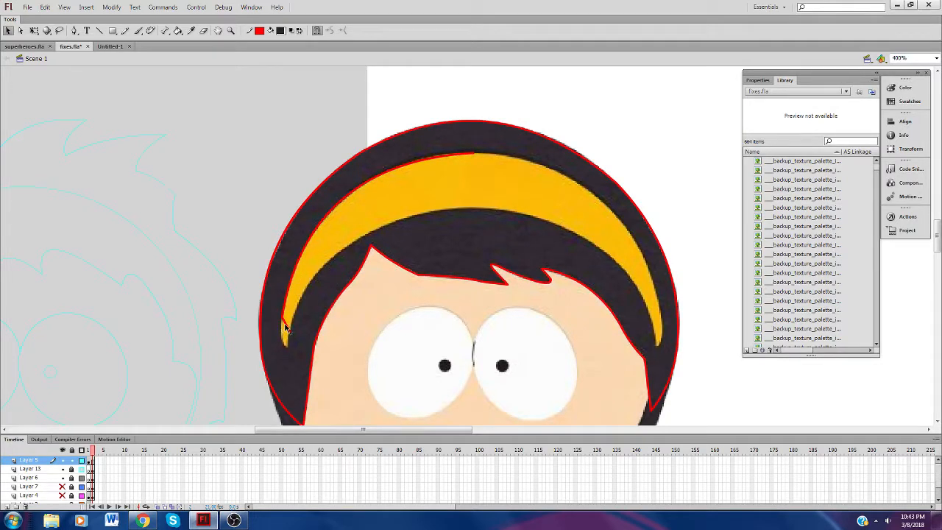
{"action": "left_click_drag", "start_coordinate": [288, 329], "coordinate": [283, 343]}
Step: Trace the headband's lower edge from its left end to the middle, adjusting the line's endpoint and curve to fit
{"action": "left_click", "coordinate": [99, 30]}
{"action": "mouse_move", "coordinate": [290, 321]}
{"action": "left_mouse_down"}
{"action": "mouse_move", "coordinate": [331, 225]}
{"action": "mouse_move", "coordinate": [363, 209]}
{"action": "left_mouse_up"}
{"action": "left_click", "coordinate": [8, 31]}
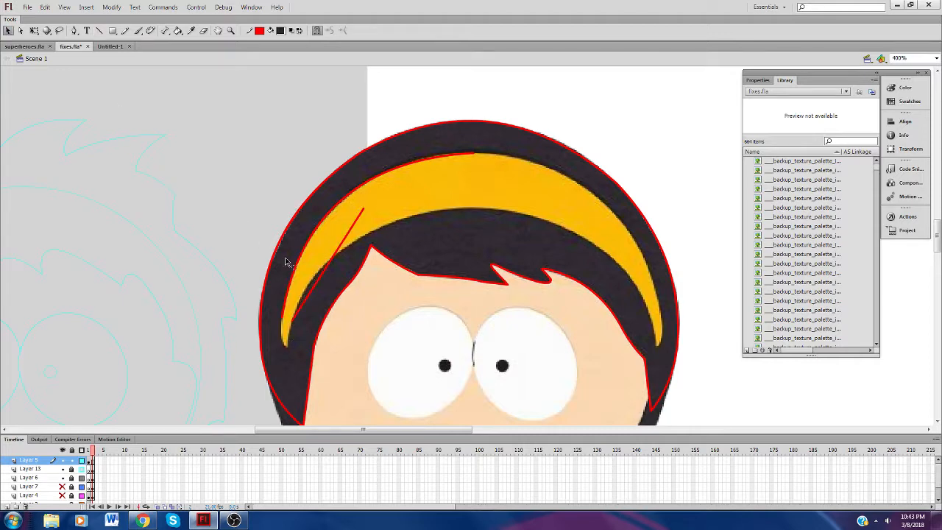
{"action": "left_click_drag", "start_coordinate": [315, 280], "coordinate": [309, 272]}
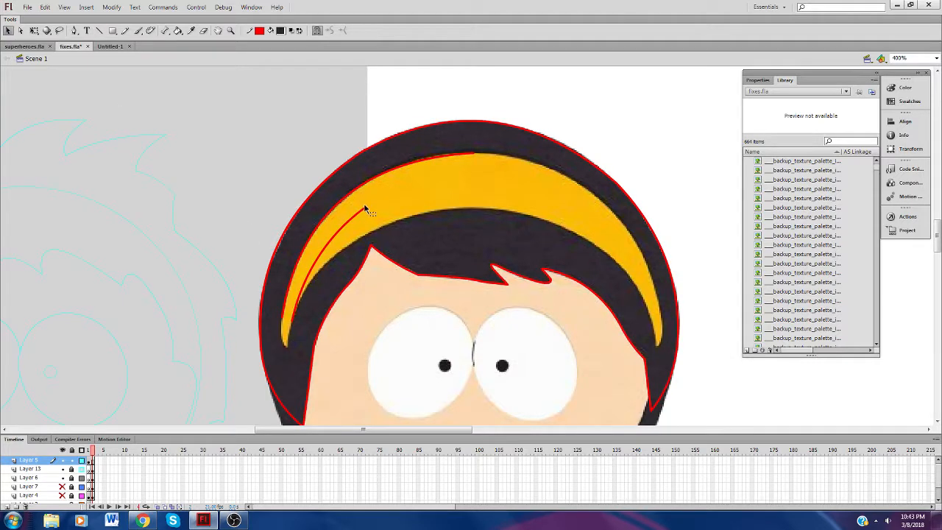
{"action": "left_click_drag", "start_coordinate": [450, 209], "coordinate": [450, 209]}
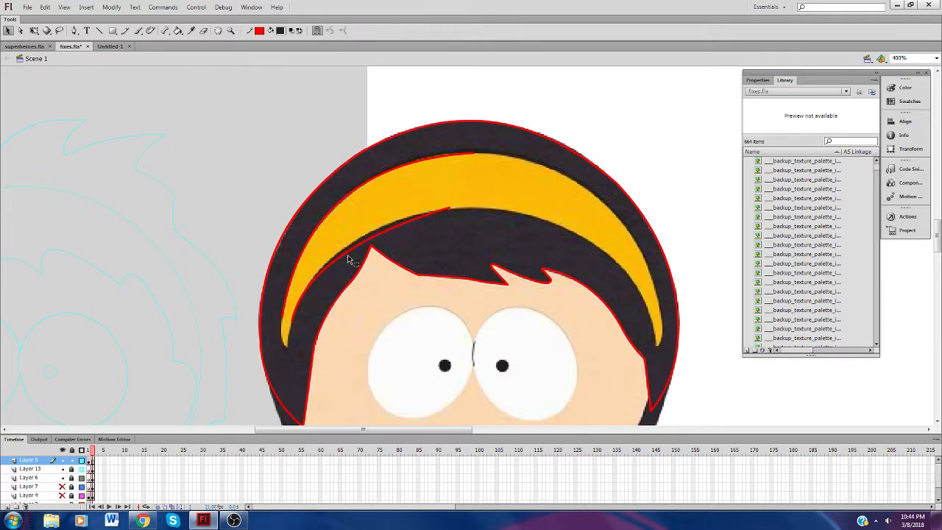
{"action": "left_click_drag", "start_coordinate": [346, 253], "coordinate": [357, 238]}
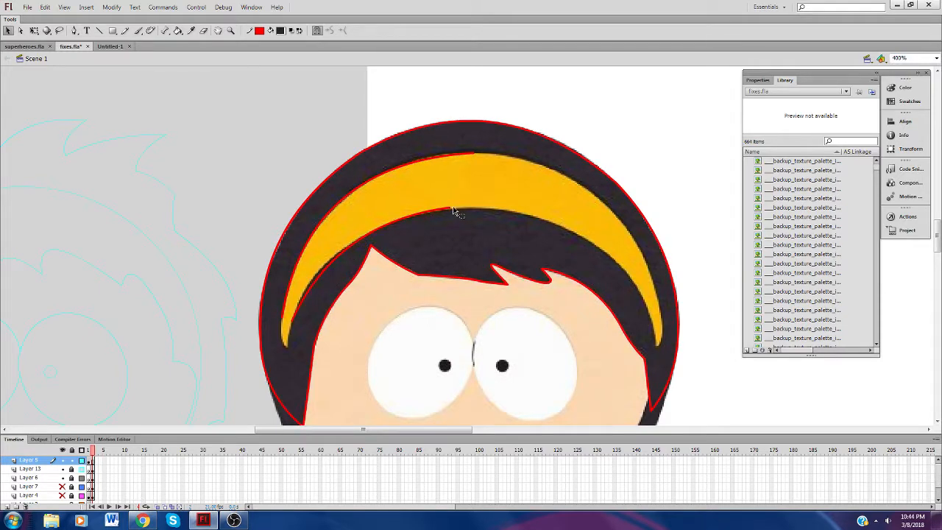
{"action": "left_click_drag", "start_coordinate": [450, 208], "coordinate": [456, 209]}
{"action": "left_click_drag", "start_coordinate": [348, 251], "coordinate": [347, 242]}
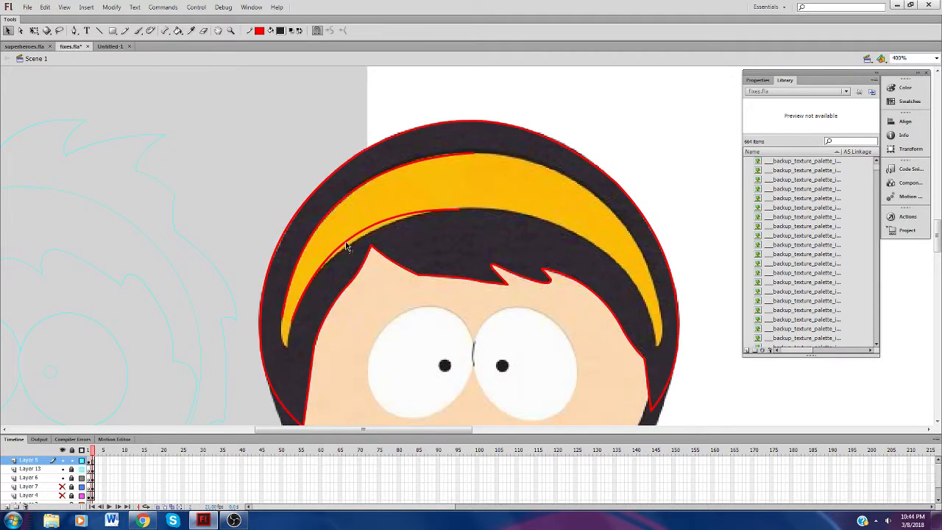
{"action": "left_click_drag", "start_coordinate": [458, 210], "coordinate": [481, 209]}
{"action": "left_click_drag", "start_coordinate": [370, 234], "coordinate": [370, 236]}
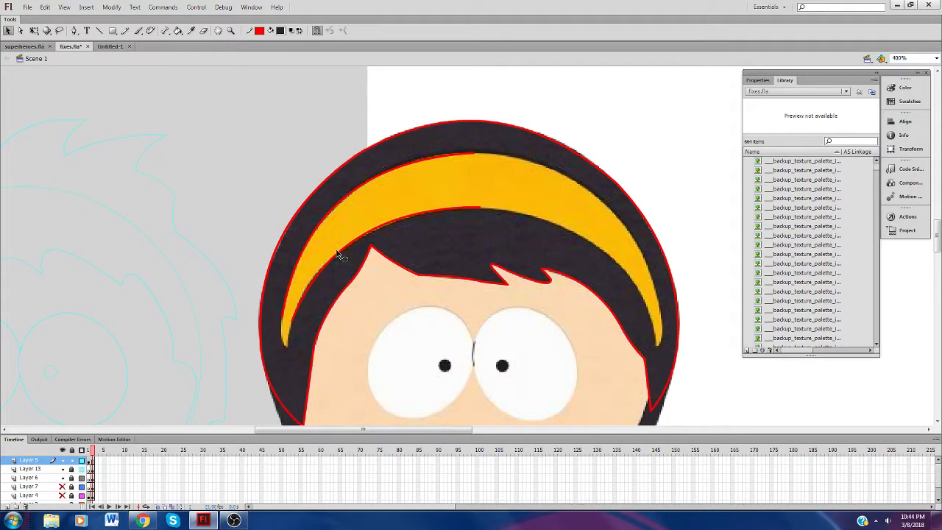
Step: Close the headband outline at its left tip with a short line, and with snapping off, shape the tip to fit
{"action": "left_click", "coordinate": [100, 31]}
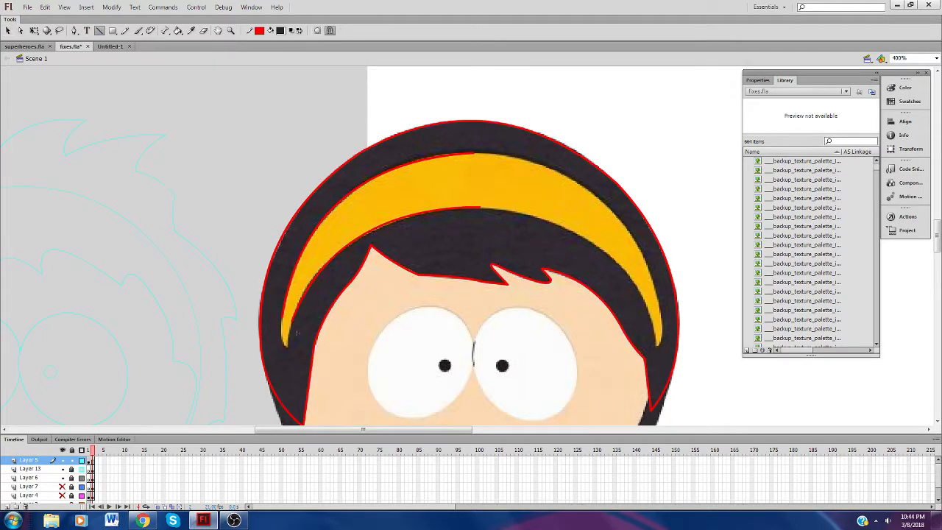
{"action": "left_click_drag", "start_coordinate": [291, 342], "coordinate": [283, 319]}
{"action": "left_click", "coordinate": [8, 30]}
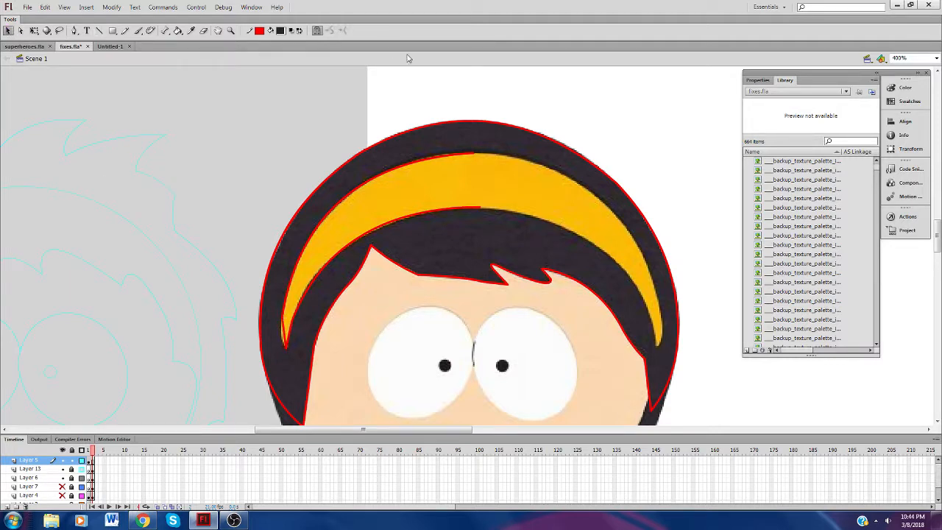
{"action": "left_click", "coordinate": [290, 347]}
{"action": "left_click", "coordinate": [292, 343]}
{"action": "left_click", "coordinate": [291, 343]}
{"action": "left_click", "coordinate": [288, 340]}
{"action": "left_click", "coordinate": [286, 338]}
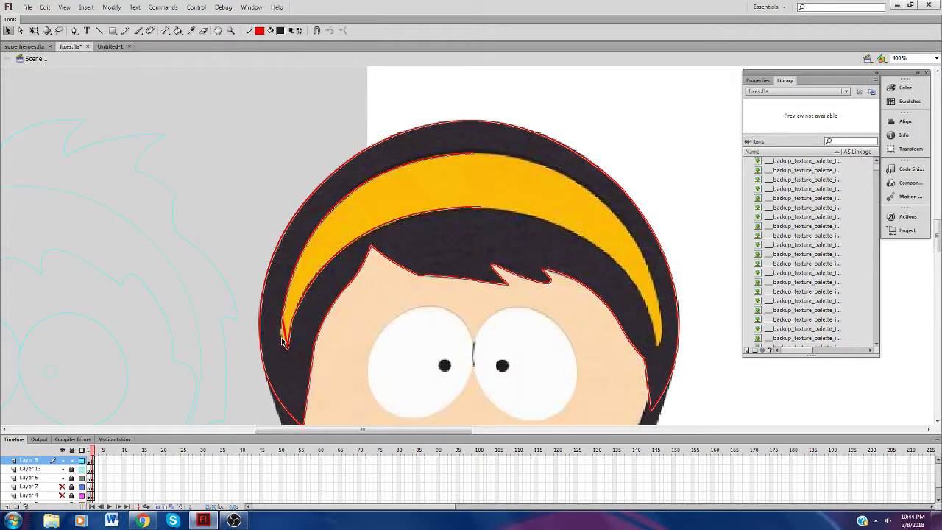
{"action": "left_click", "coordinate": [284, 341]}
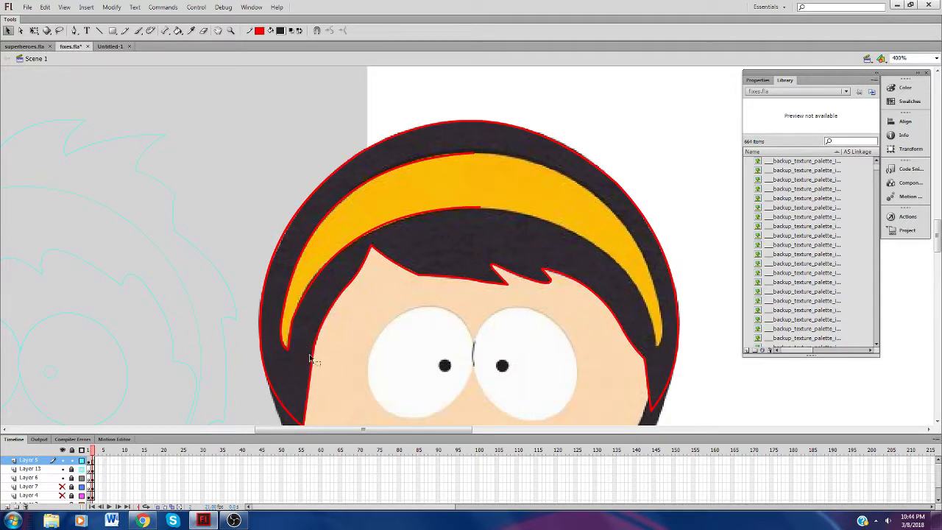
Step: Trace the headband's lower edge from its right tip to the middle, joining the line to the left half and curving it to fit
{"action": "left_click", "coordinate": [100, 31]}
{"action": "mouse_move", "coordinate": [657, 344]}
{"action": "left_mouse_down"}
{"action": "mouse_move", "coordinate": [633, 287]}
{"action": "mouse_move", "coordinate": [544, 216]}
{"action": "left_mouse_up"}
{"action": "key", "text": "v"}
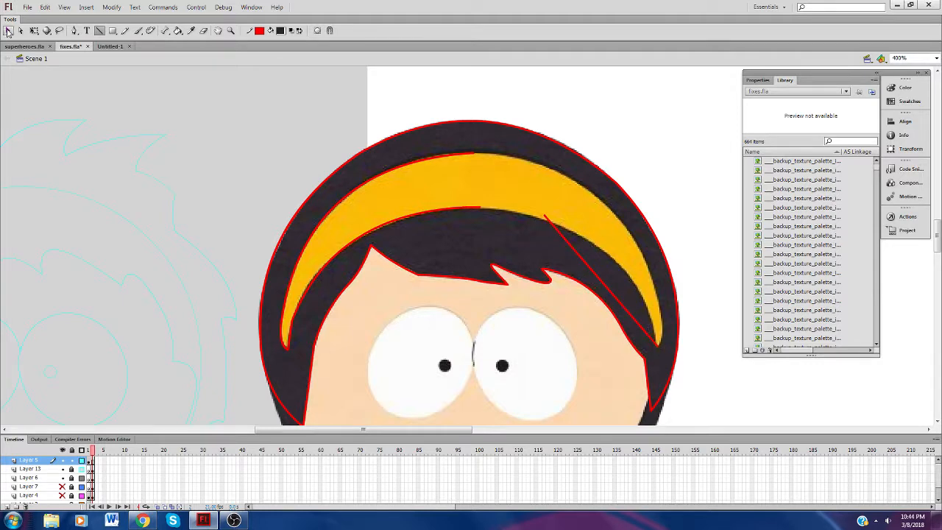
{"action": "left_click_drag", "start_coordinate": [591, 268], "coordinate": [606, 243]}
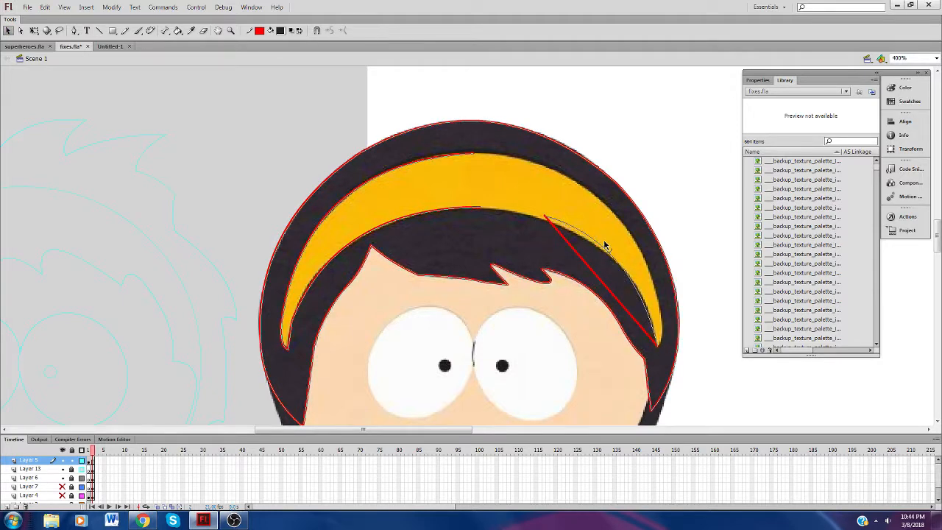
{"action": "left_click_drag", "start_coordinate": [545, 219], "coordinate": [480, 208]}
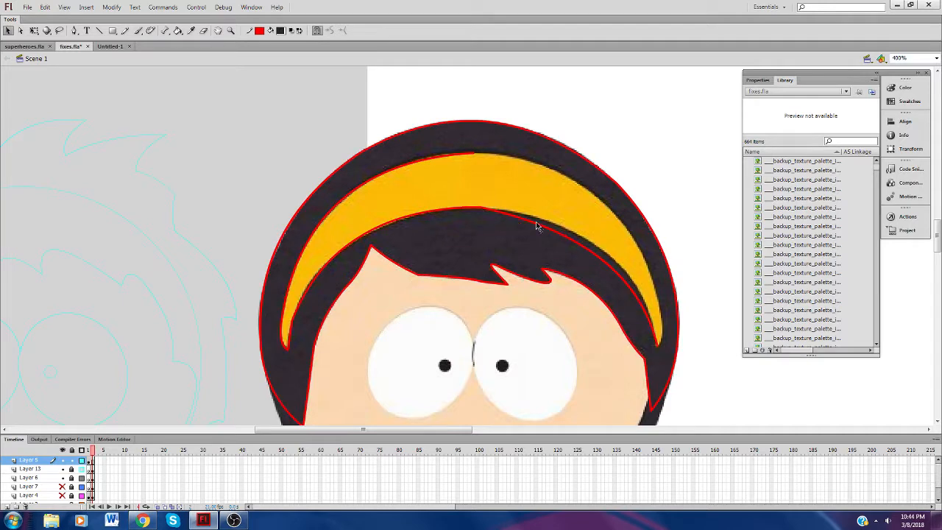
{"action": "left_click_drag", "start_coordinate": [551, 230], "coordinate": [554, 217]}
Step: Trace the headband's upper edge from the top centre down its right side, curving the line to fit the yellow band
{"action": "left_click", "coordinate": [99, 30]}
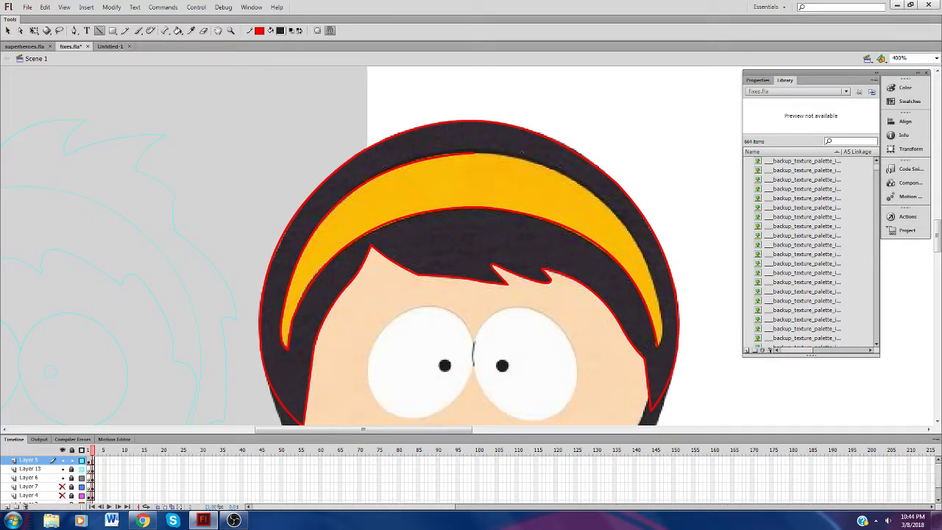
{"action": "left_click_drag", "start_coordinate": [473, 153], "coordinate": [646, 259]}
{"action": "left_click", "coordinate": [8, 30]}
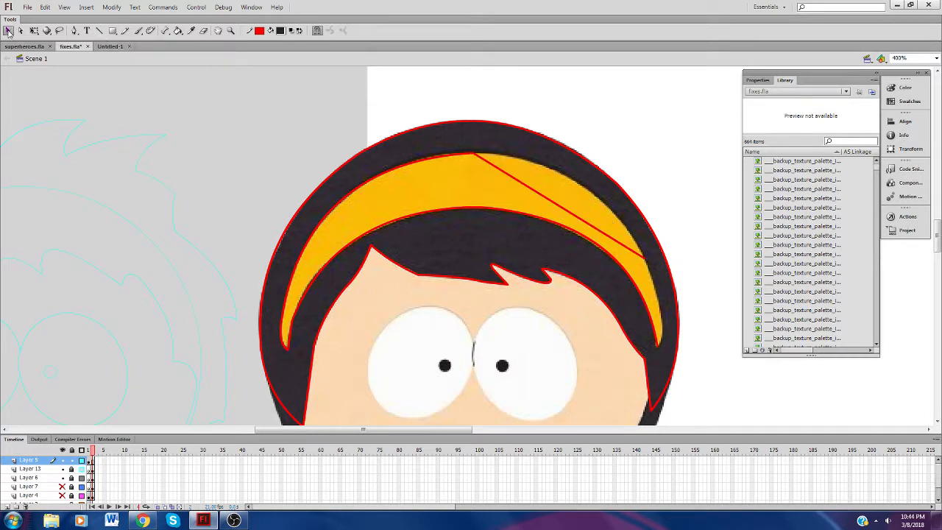
{"action": "left_click_drag", "start_coordinate": [562, 211], "coordinate": [581, 186]}
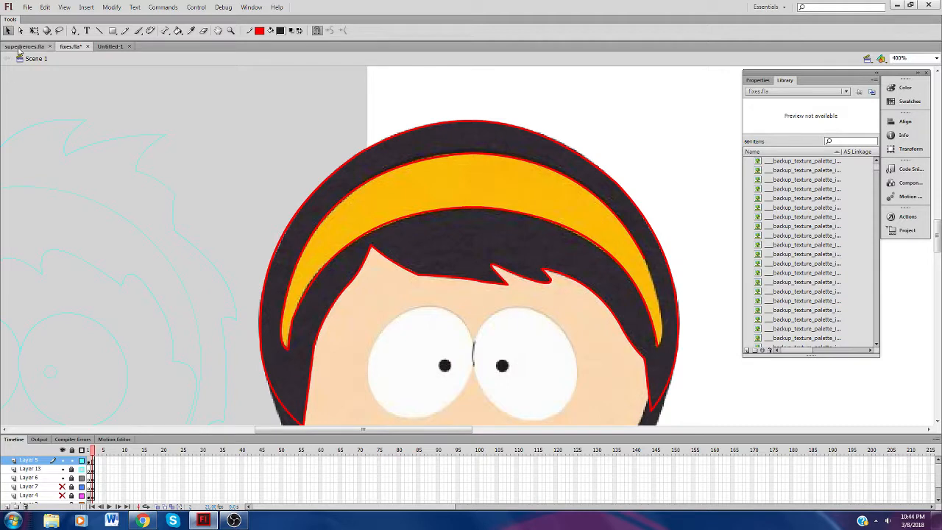
Step: Close the headband outline at its right tip with a short line, and adjust its curve to fit the band
{"action": "key", "text": "n"}
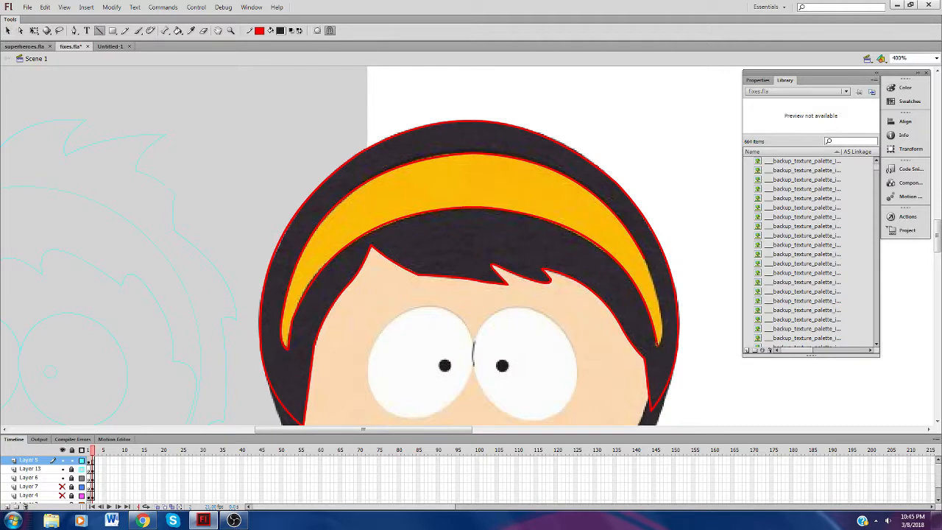
{"action": "mouse_move", "coordinate": [658, 342]}
{"action": "left_mouse_down"}
{"action": "mouse_move", "coordinate": [655, 276]}
{"action": "mouse_move", "coordinate": [643, 257]}
{"action": "left_mouse_up"}
{"action": "left_click", "coordinate": [8, 30]}
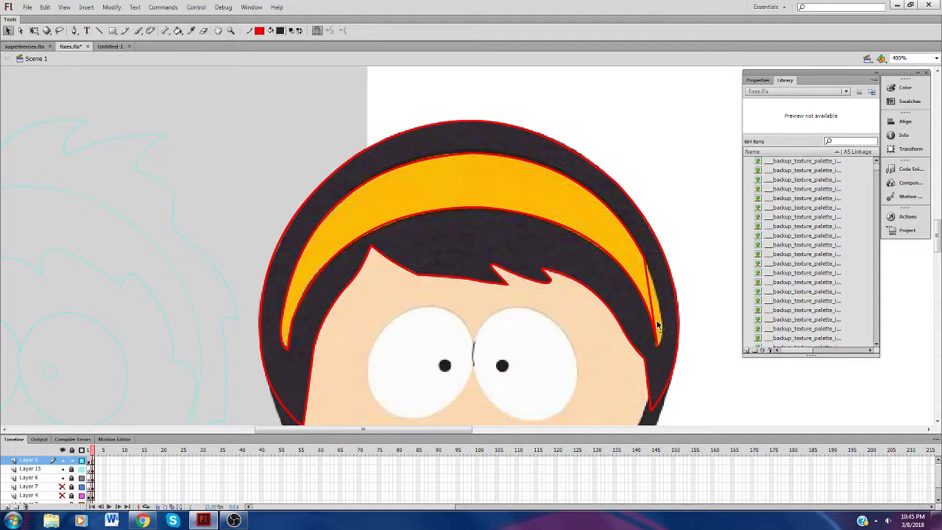
{"action": "mouse_move", "coordinate": [658, 322]}
{"action": "left_mouse_down"}
{"action": "mouse_move", "coordinate": [670, 347]}
{"action": "mouse_move", "coordinate": [656, 353]}
{"action": "left_mouse_up"}
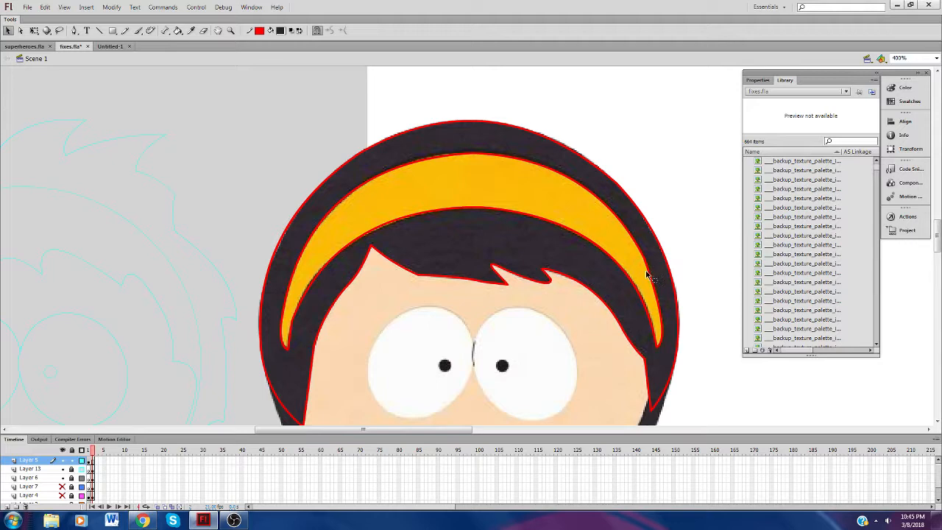
{"action": "left_click_drag", "start_coordinate": [650, 275], "coordinate": [635, 285]}
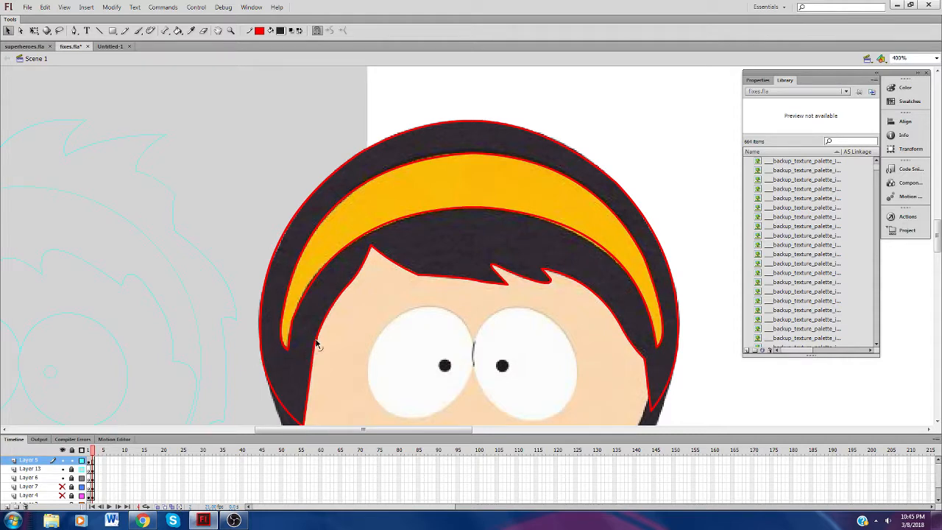
Step: Check the livestream chat on the YouTube Live Dashboard in Chrome again, and return to Flash
{"action": "left_click", "coordinate": [143, 521]}
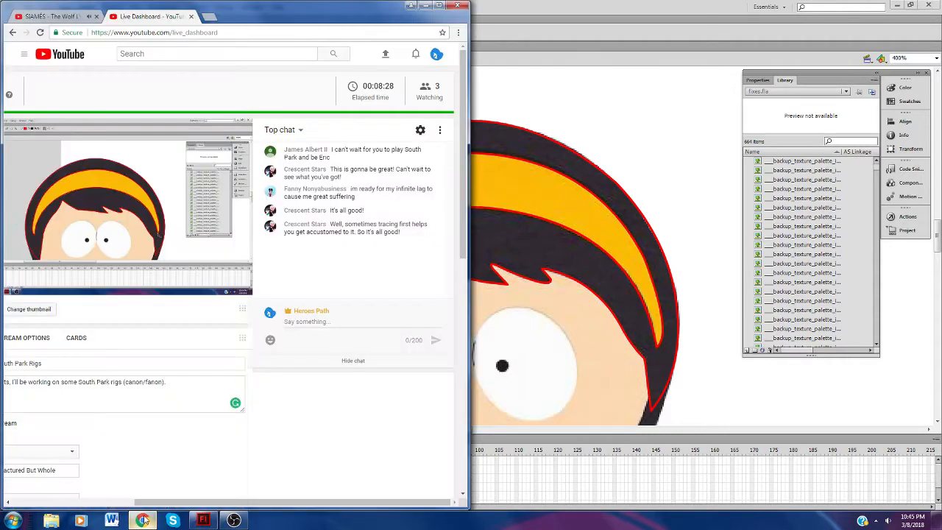
{"action": "left_click", "coordinate": [143, 520]}
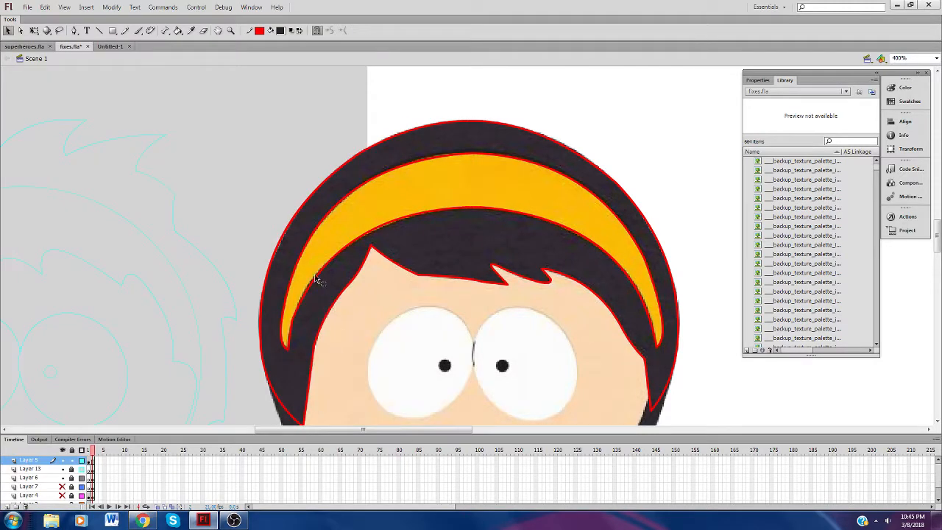
Step: Fill the traced hair with the dark texture and the headband with the yellow-orange swatch
{"action": "left_click", "coordinate": [178, 30]}
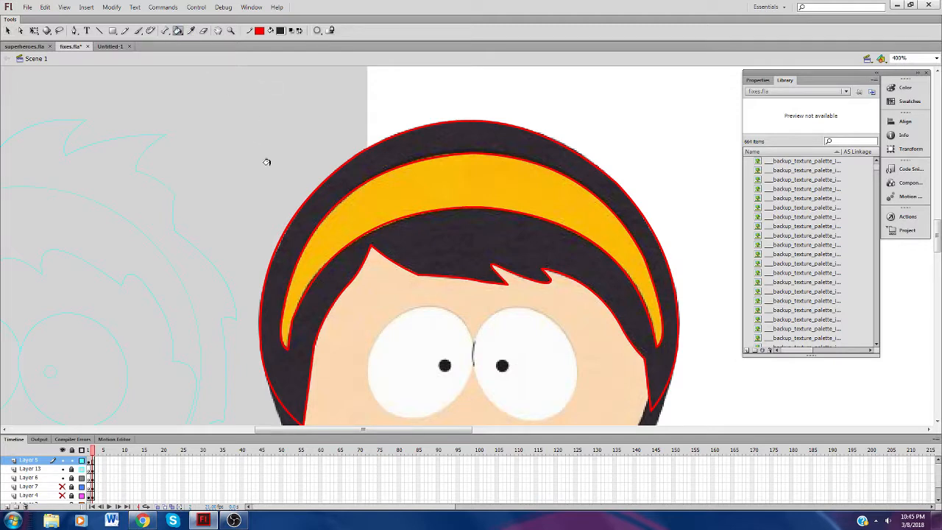
{"action": "left_click", "coordinate": [298, 327]}
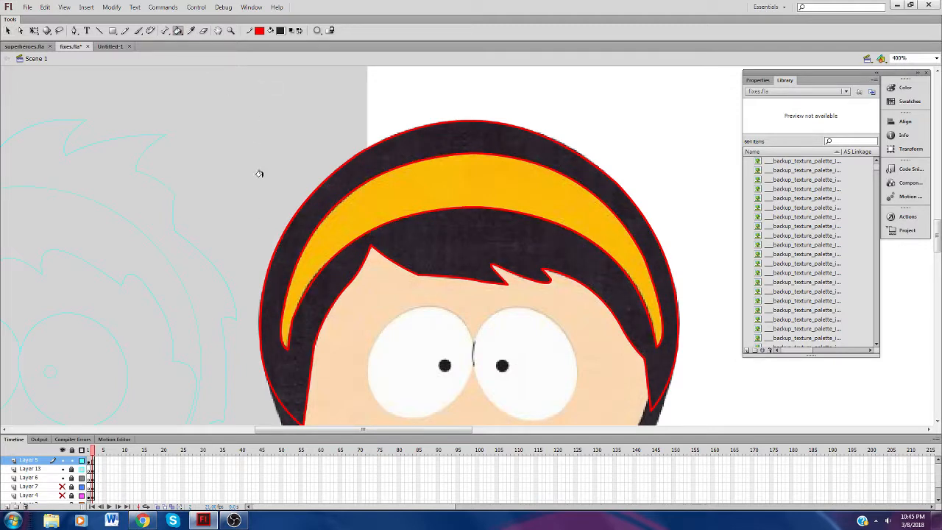
{"action": "left_click", "coordinate": [281, 31]}
{"action": "scroll", "coordinate": [315, 72], "scroll_direction": "down", "scroll_amount": 5}
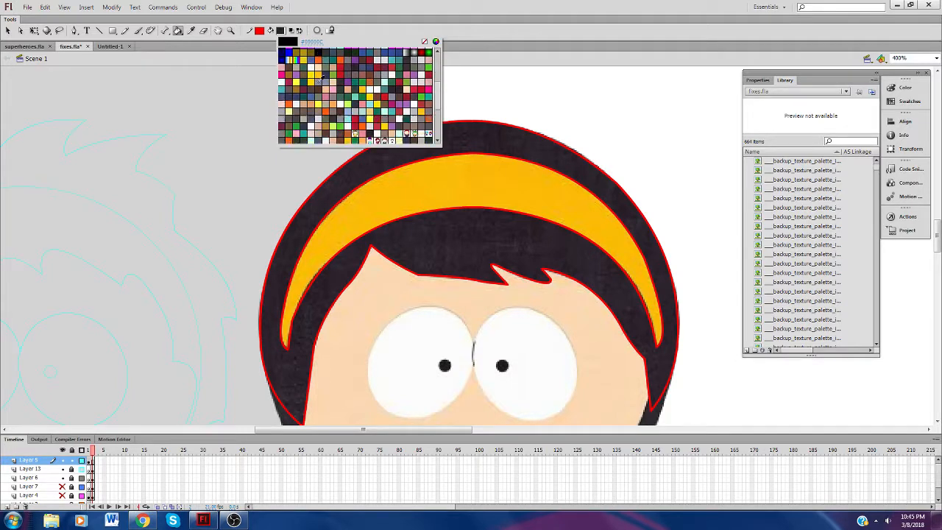
{"action": "left_click", "coordinate": [323, 72]}
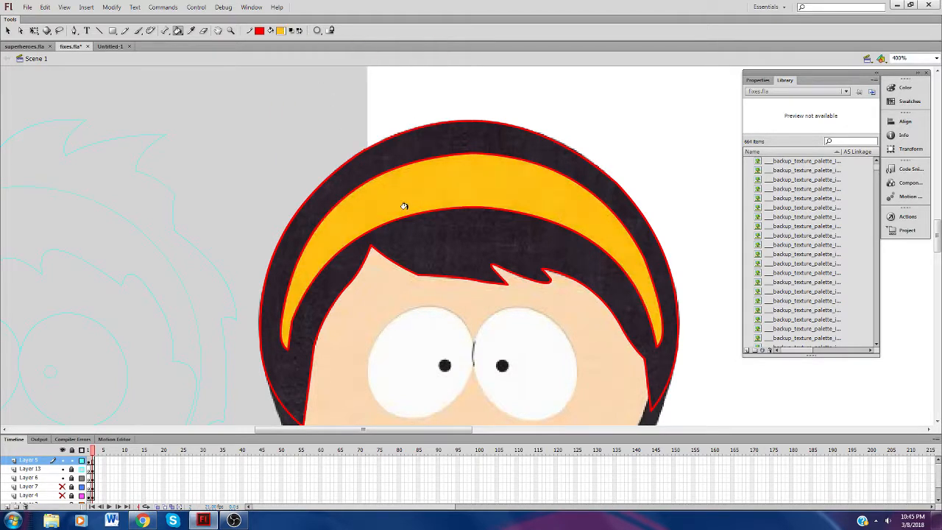
Step: Delete the red outlines around the filled hair and headband
{"action": "left_click", "coordinate": [8, 30]}
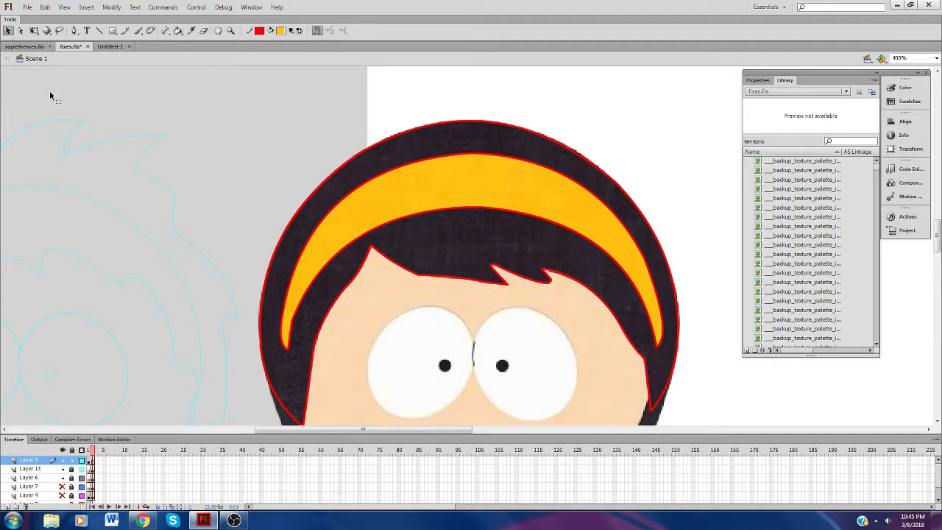
{"action": "double_click", "coordinate": [323, 279]}
{"action": "key", "text": "Delete"}
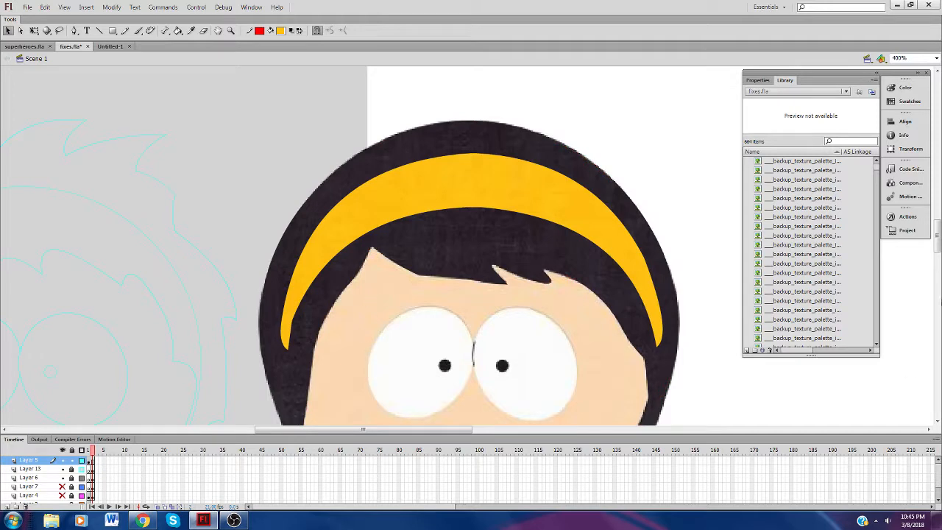
Step: Convert the complete hair and headband drawing to a Movie Clip symbol named "Leslie's hair"
{"action": "scroll", "coordinate": [366, 248], "scroll_direction": "down", "scroll_amount": 3}
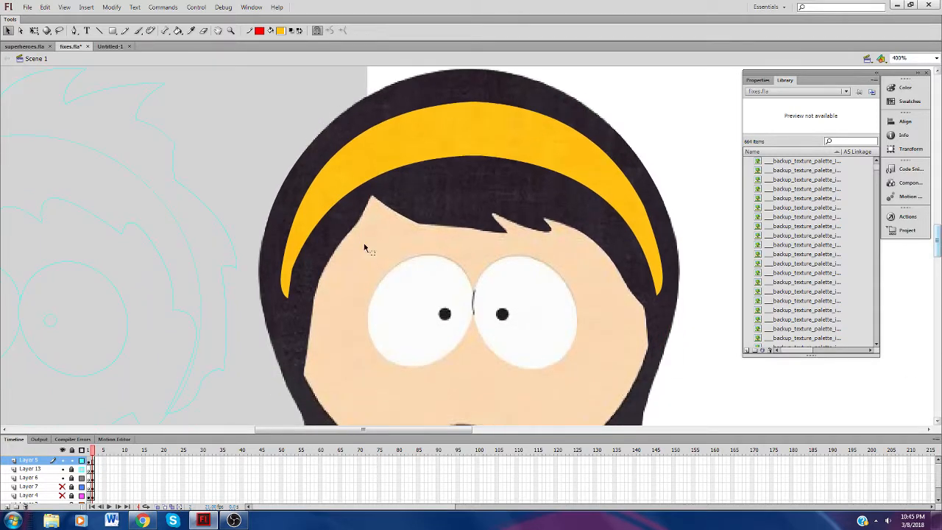
{"action": "left_click", "coordinate": [230, 31]}
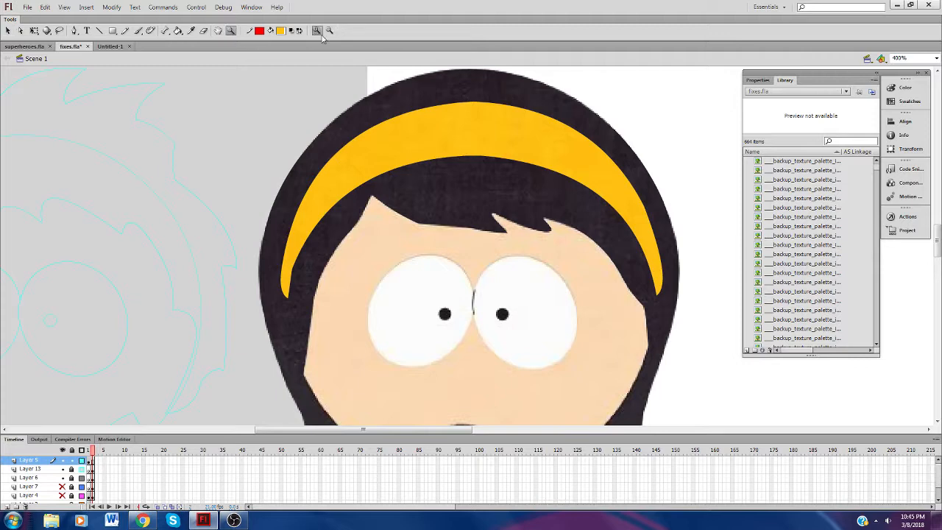
{"action": "left_click", "coordinate": [329, 30]}
{"action": "left_click", "coordinate": [293, 105]}
{"action": "left_click", "coordinate": [8, 31]}
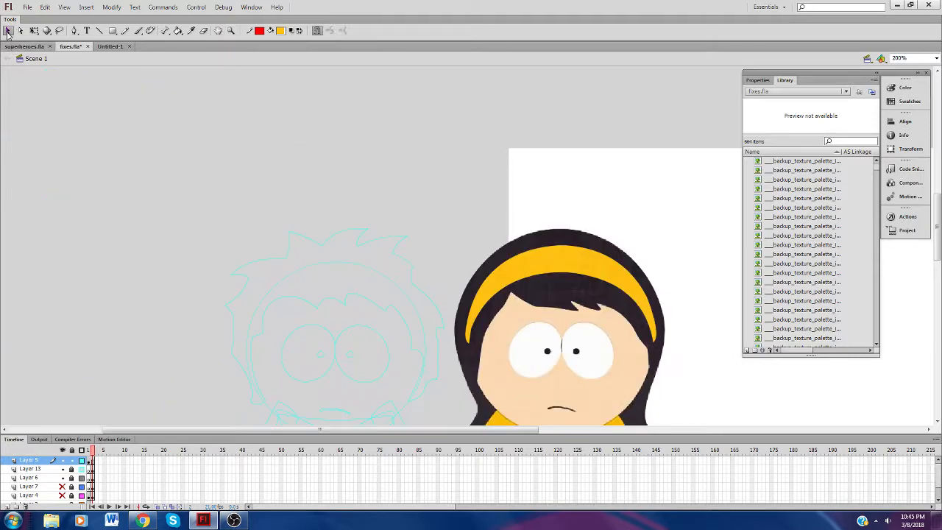
{"action": "left_click_drag", "start_coordinate": [415, 197], "coordinate": [694, 411]}
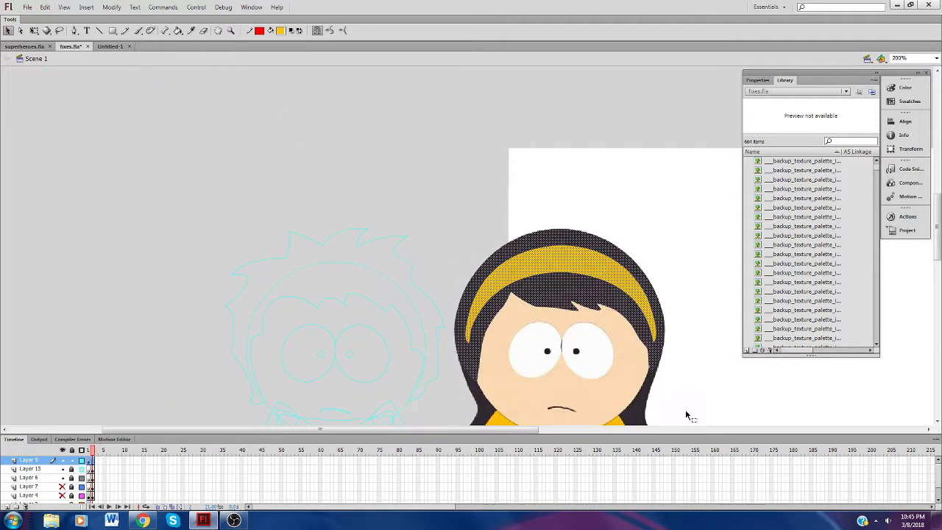
{"action": "right_click", "coordinate": [511, 318]}
{"action": "left_click", "coordinate": [528, 286]}
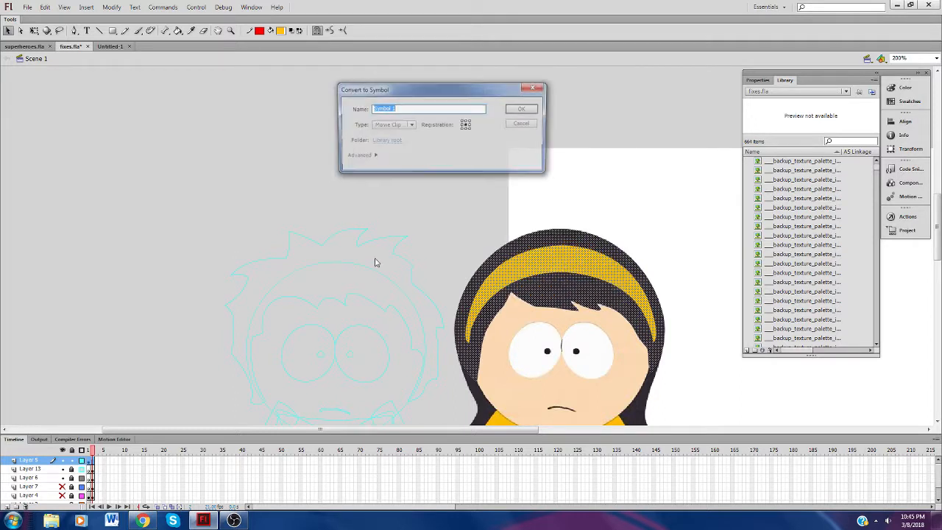
{"action": "type", "text": "lie's hair"}
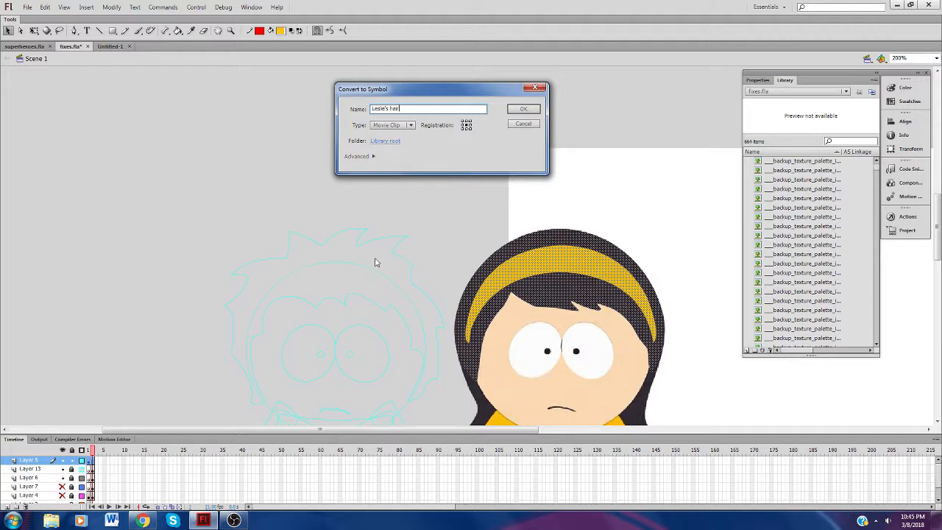
{"action": "key", "text": "Return"}
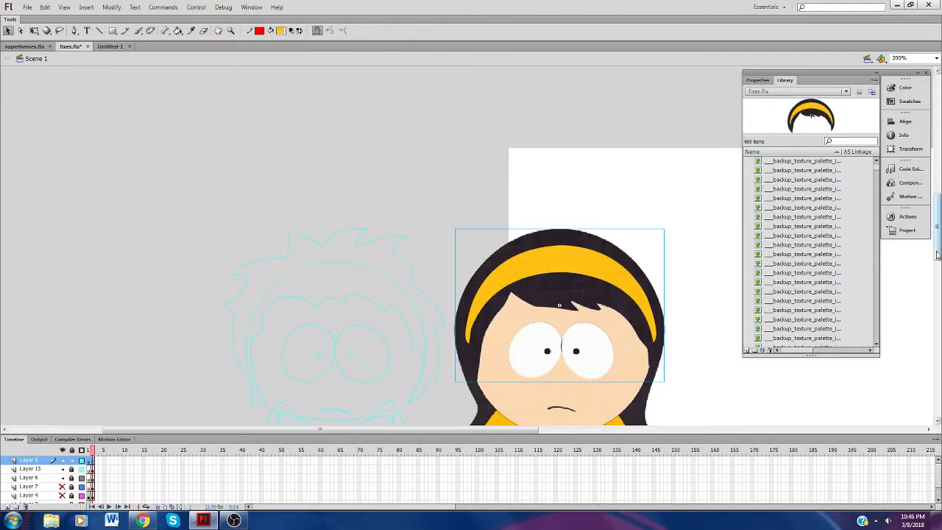
Step: Change Layer 13's outline color to red in its layer properties, and display the layer as outlines
{"action": "left_click_drag", "start_coordinate": [938, 254], "coordinate": [938, 263]}
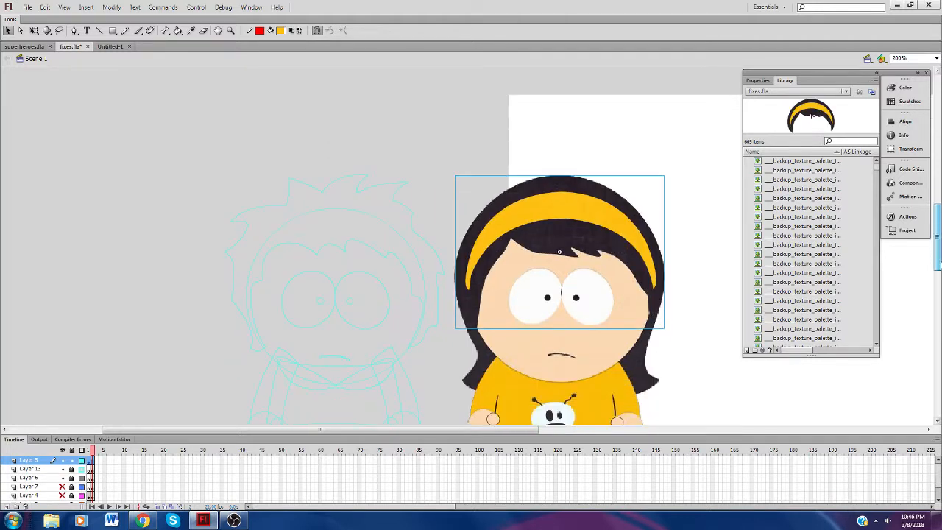
{"action": "left_click", "coordinate": [81, 469]}
{"action": "left_click", "coordinate": [54, 469]}
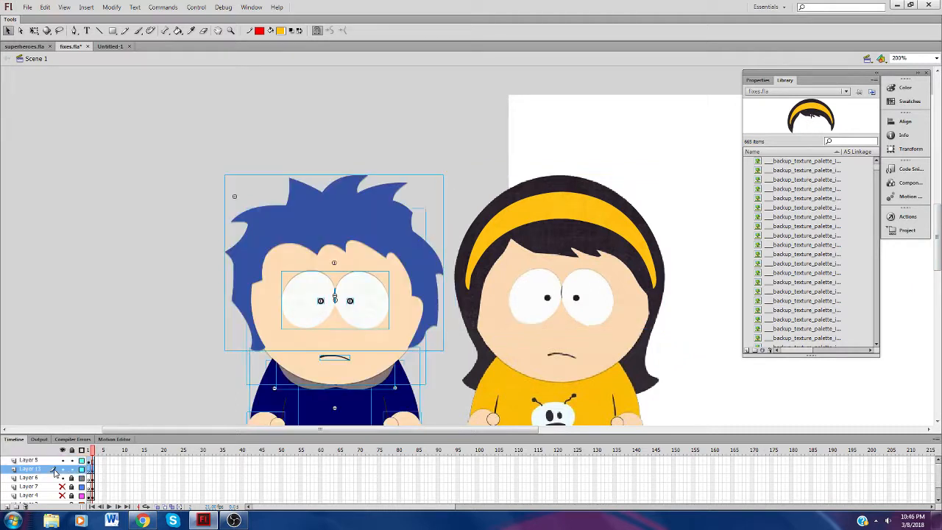
{"action": "left_click", "coordinate": [93, 392]}
{"action": "left_click", "coordinate": [81, 469]}
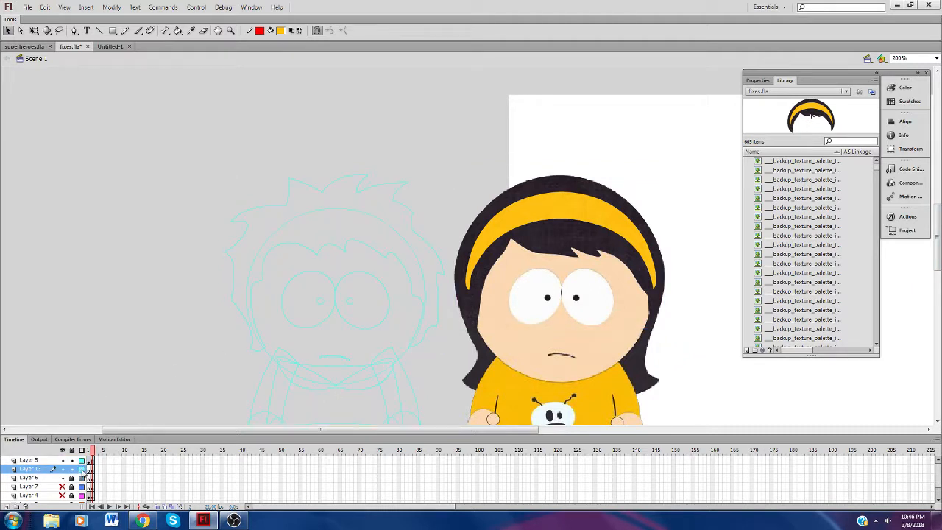
{"action": "left_click", "coordinate": [81, 469]}
{"action": "double_click", "coordinate": [81, 469]}
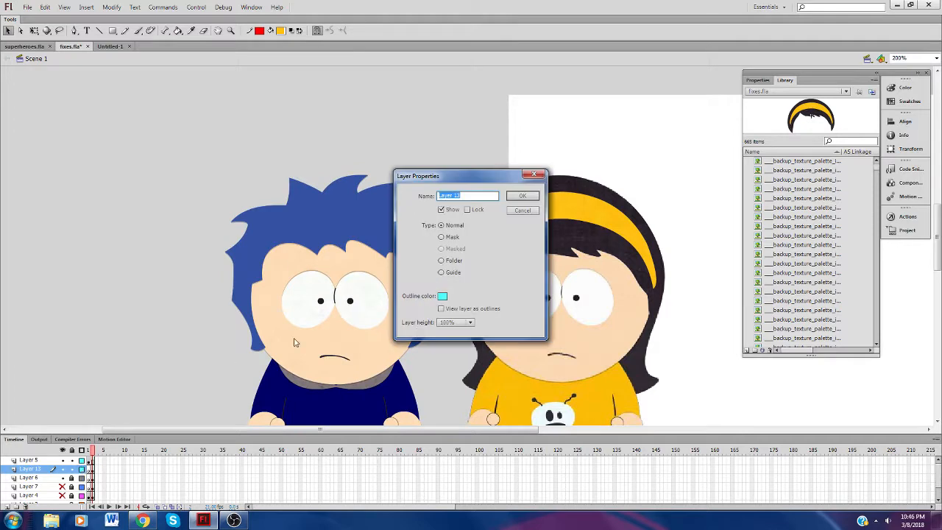
{"action": "left_click", "coordinate": [443, 297]}
{"action": "left_click", "coordinate": [451, 361]}
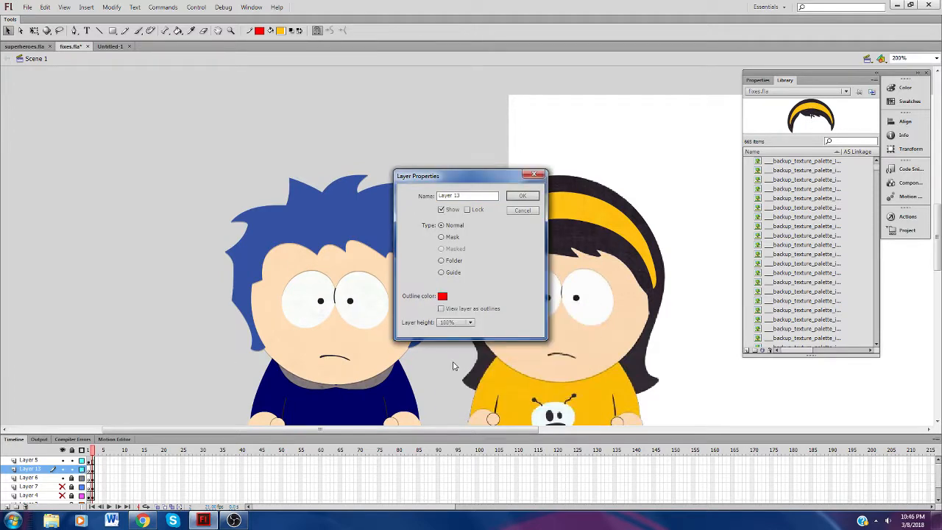
{"action": "left_click", "coordinate": [523, 196]}
{"action": "left_click", "coordinate": [81, 469]}
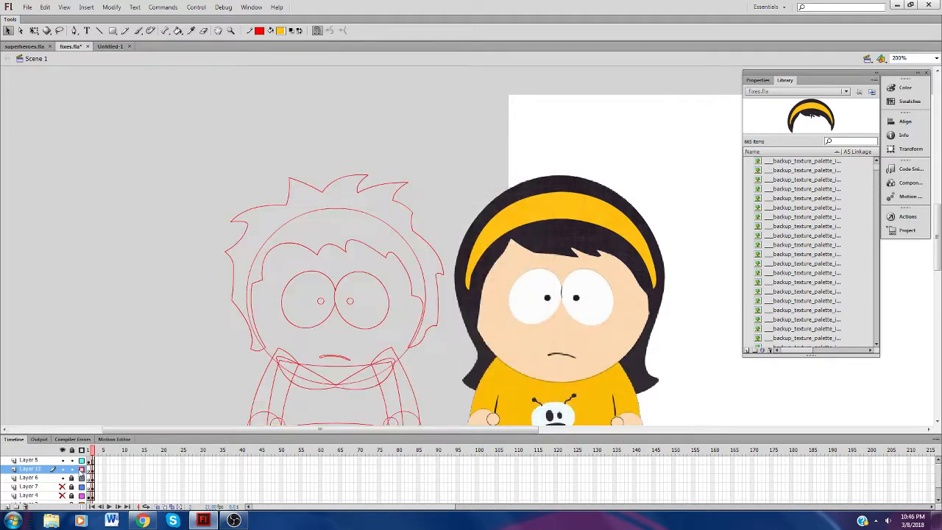
Step: Select the hair symbol on Layer 5 and move it horizontally onto the head of the red-outlined character on Layer 13
{"action": "left_click", "coordinate": [51, 461]}
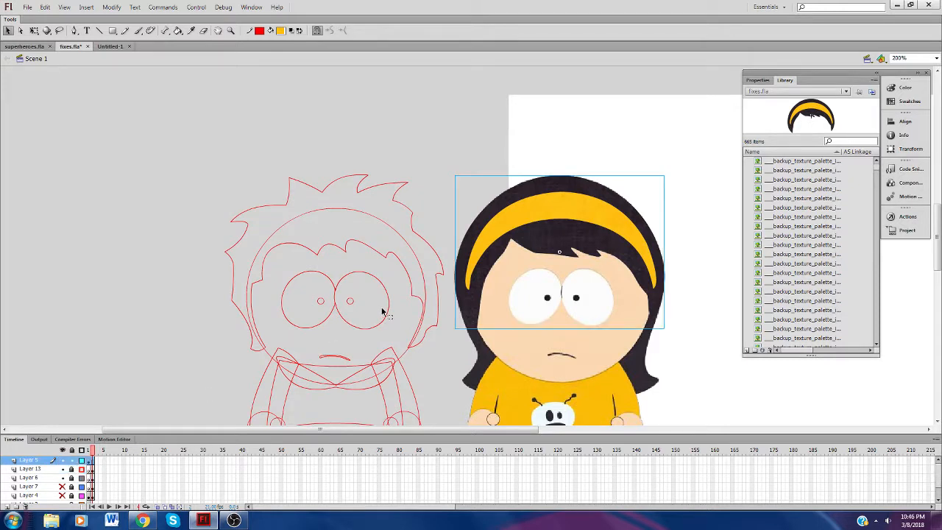
{"action": "key", "text": "Left"}
{"action": "key", "text": "Left"}
{"action": "key", "text": "Left"}
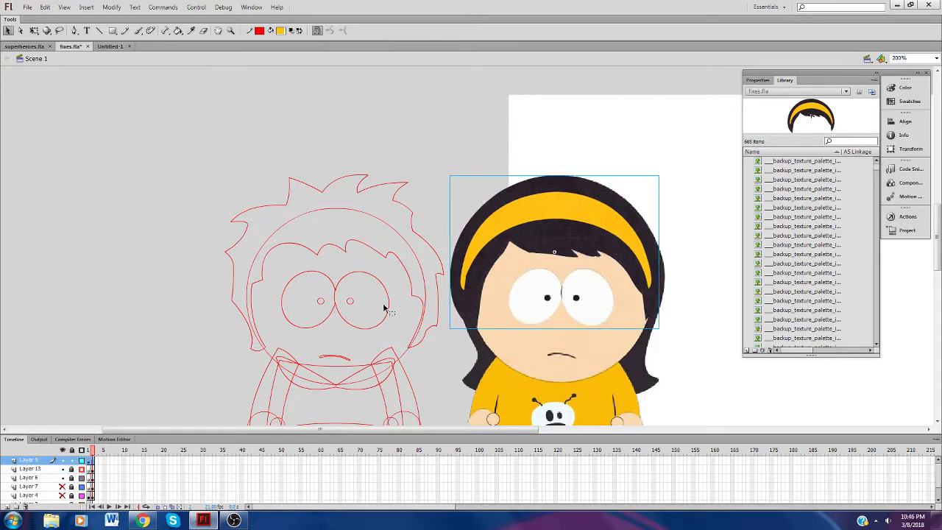
{"action": "key", "text": "shift+Left"}
{"action": "key", "text": "shift+Left"}
{"action": "key", "text": "shift+Left"}
{"action": "key", "text": "shift+Left"}
{"action": "key", "text": "shift+Left"}
{"action": "key", "text": "shift+Left"}
{"action": "key", "text": "shift+Left"}
{"action": "key", "text": "shift+Left"}
{"action": "key", "text": "shift+Left"}
{"action": "key", "text": "shift+Left"}
{"action": "key", "text": "shift+Left"}
{"action": "key", "text": "shift+Left"}
{"action": "key", "text": "shift+Left"}
{"action": "key", "text": "shift+Left"}
{"action": "key", "text": "shift+Left"}
{"action": "key", "text": "shift+Left"}
{"action": "key", "text": "shift+Left"}
{"action": "key", "text": "shift+Left"}
{"action": "key", "text": "shift+Left"}
{"action": "key", "text": "shift+Left"}
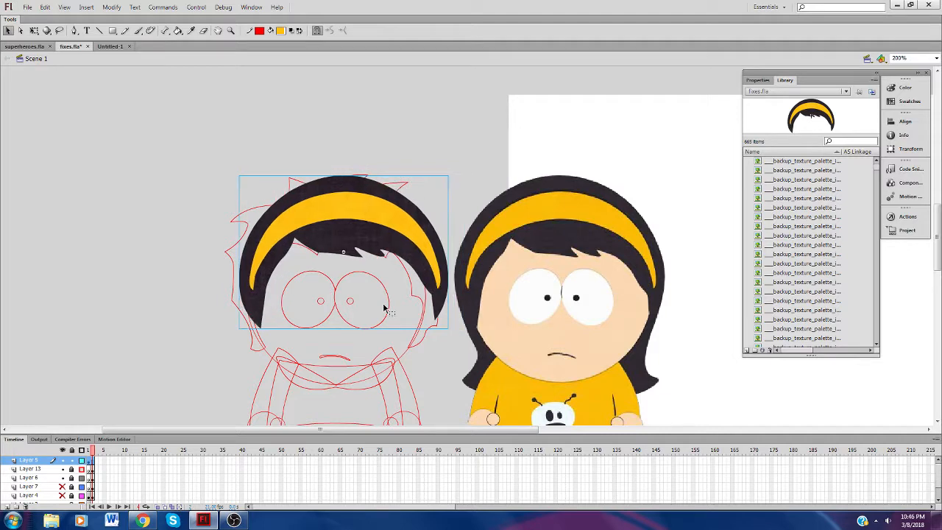
{"action": "key", "text": "Left"}
{"action": "key", "text": "Left"}
{"action": "key", "text": "Left"}
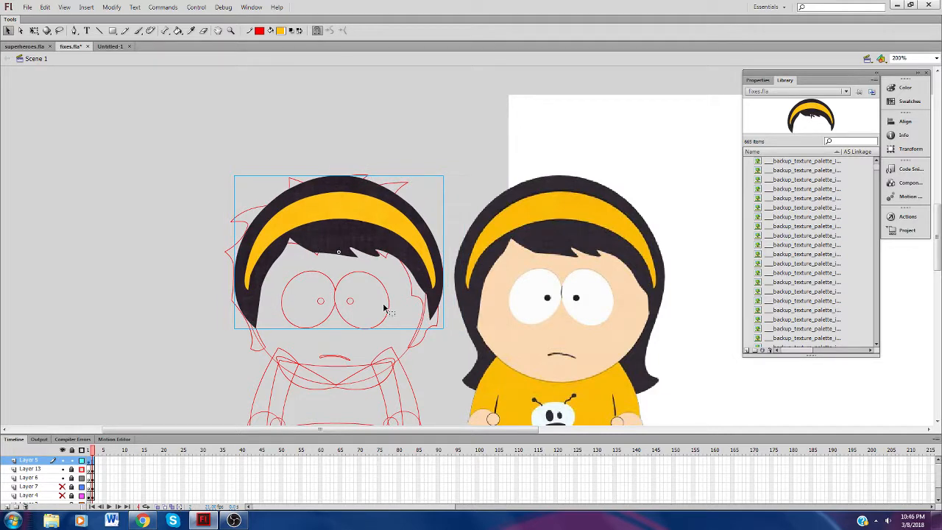
Step: Move the headband hair symbol down so it sits lower on the red-outlined head
{"action": "key", "text": "Down"}
{"action": "key", "text": "Down"}
{"action": "key", "text": "Down"}
{"action": "key", "text": "Down"}
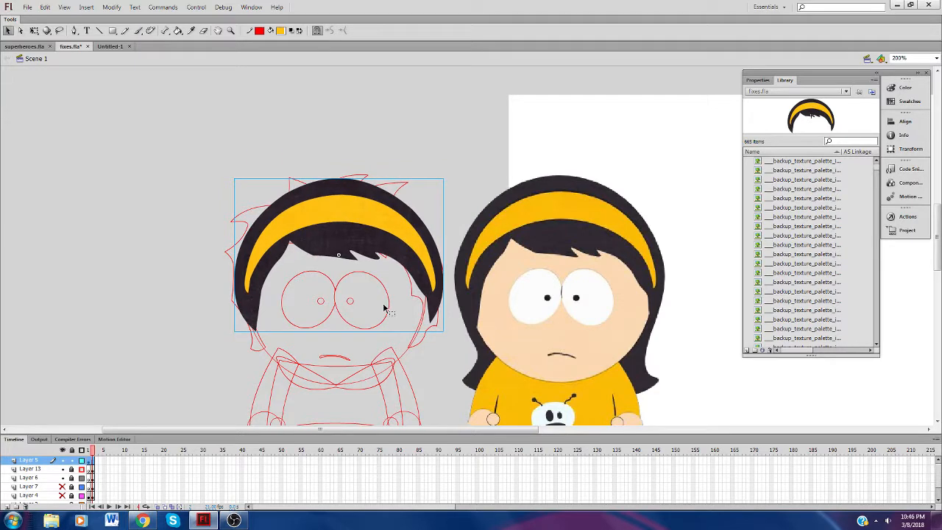
{"action": "key", "text": "Down"}
{"action": "key", "text": "Down"}
{"action": "key", "text": "Down"}
{"action": "key", "text": "Down"}
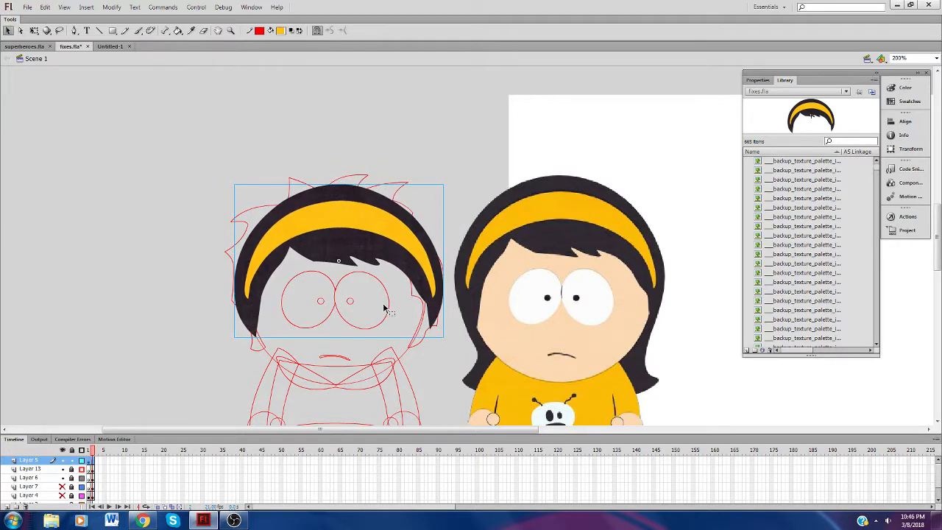
Step: Scale the hair symbol down slightly around its center and align it horizontally with the outlined head
{"action": "left_click", "coordinate": [33, 31]}
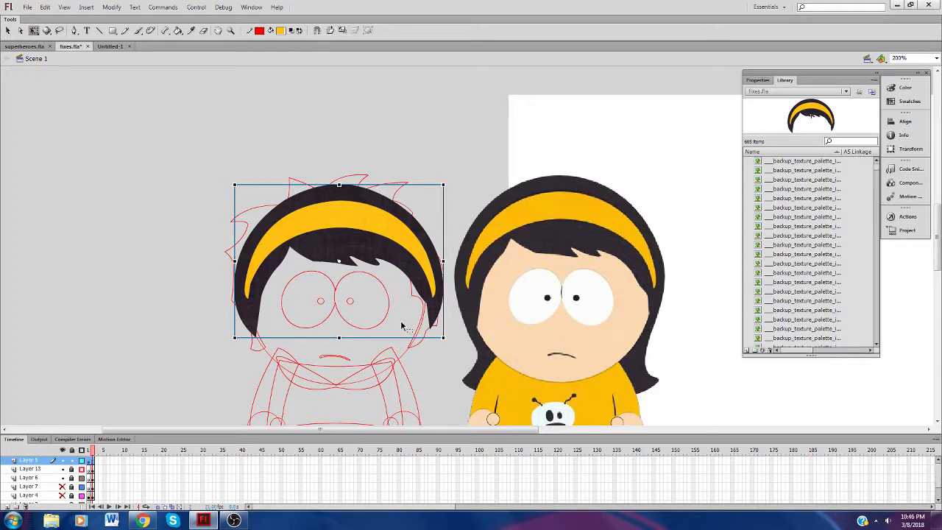
{"action": "left_click_drag", "start_coordinate": [443, 338], "coordinate": [435, 332]}
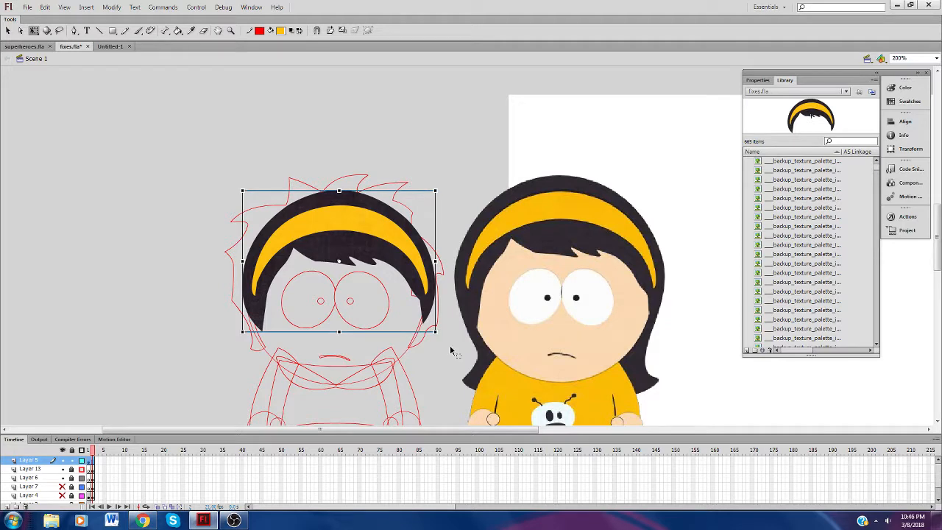
{"action": "key", "text": "Left"}
{"action": "key", "text": "Left"}
{"action": "key", "text": "Left"}
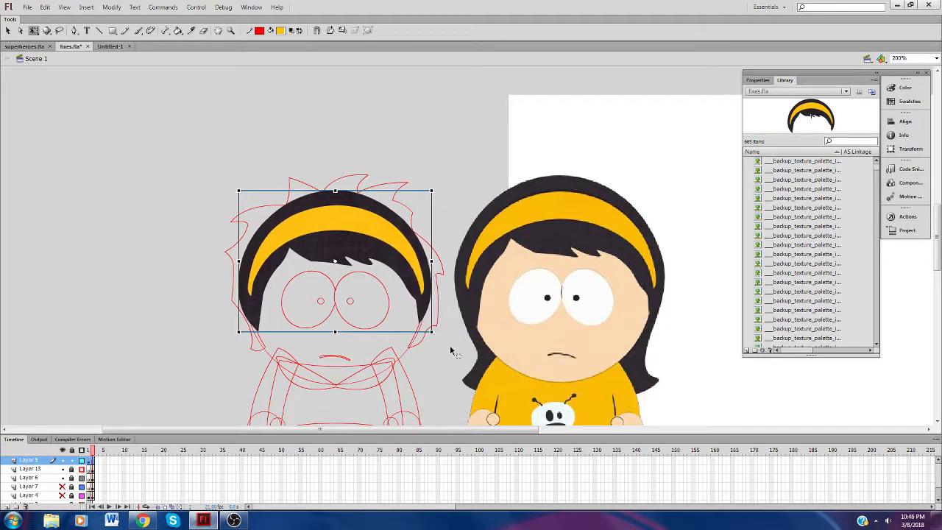
{"action": "key", "text": "Right"}
{"action": "key", "text": "Right"}
{"action": "key", "text": "Right"}
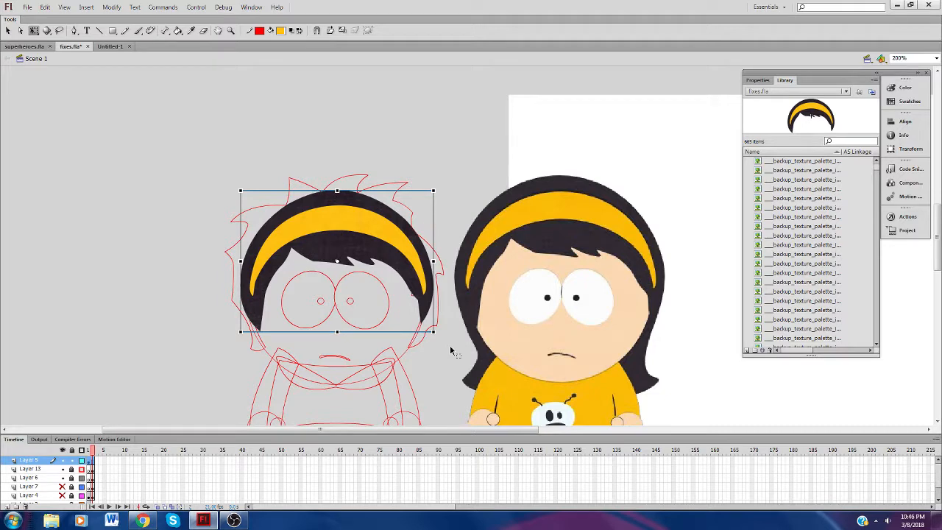
{"action": "key", "text": "Right"}
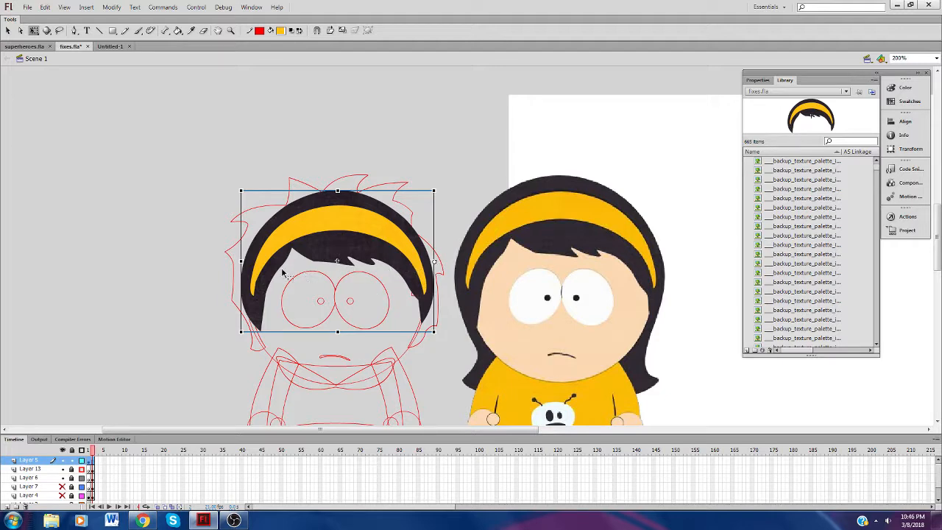
Step: Stretch the left edge of the hair symbol slightly outward to cover the side of the head, and deselect it
{"action": "left_click_drag", "start_coordinate": [241, 262], "coordinate": [237, 261]}
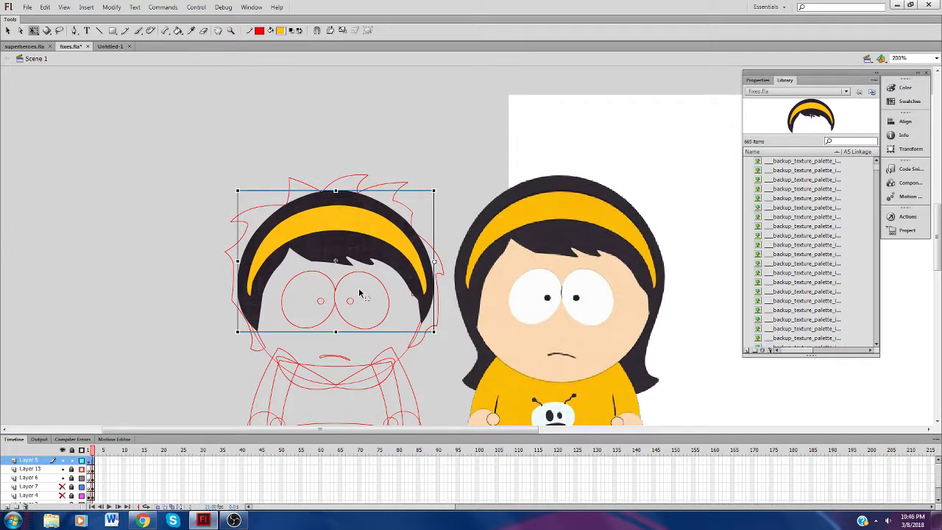
{"action": "left_click", "coordinate": [81, 460]}
{"action": "left_click", "coordinate": [81, 459]}
{"action": "left_click", "coordinate": [140, 364]}
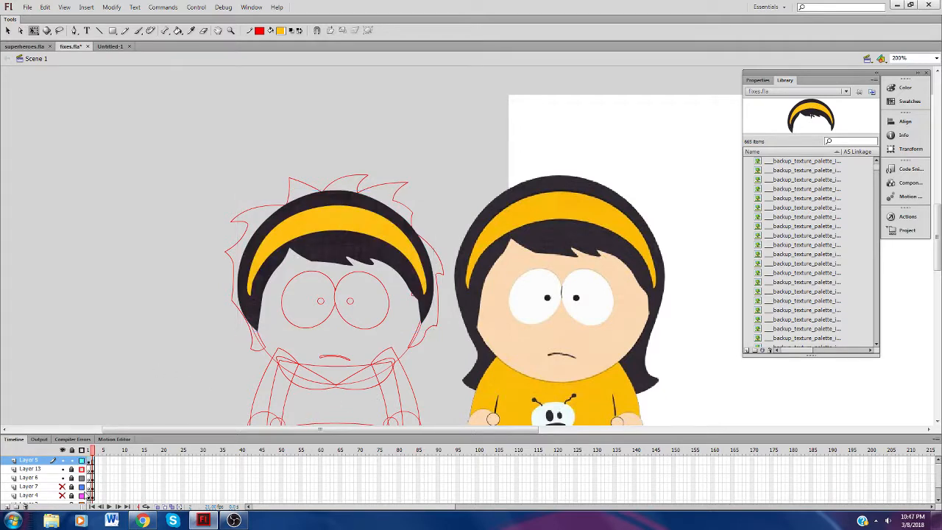
Step: Add a Drop Shadow filter to the headband hair symbol
{"action": "left_click", "coordinate": [8, 30]}
{"action": "left_click", "coordinate": [322, 243]}
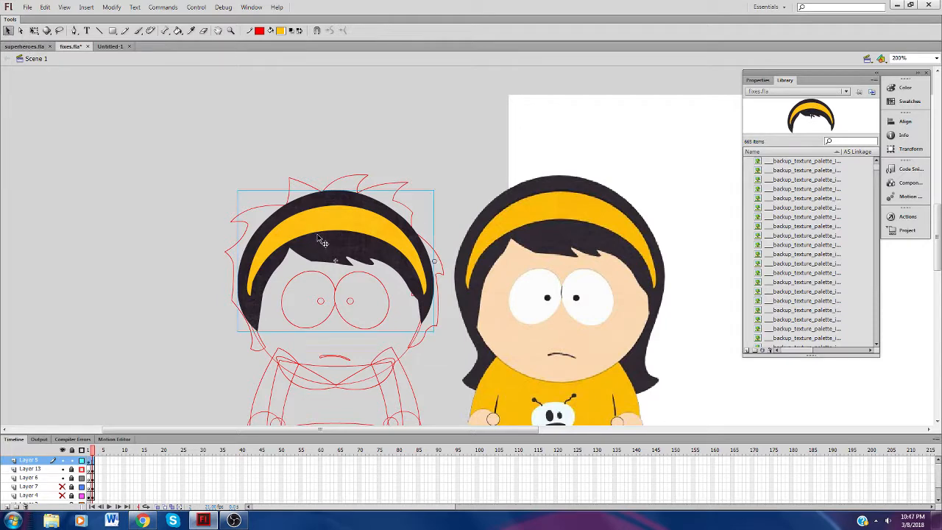
{"action": "left_click", "coordinate": [757, 80]}
{"action": "scroll", "coordinate": [875, 332], "scroll_direction": "down", "scroll_amount": 2}
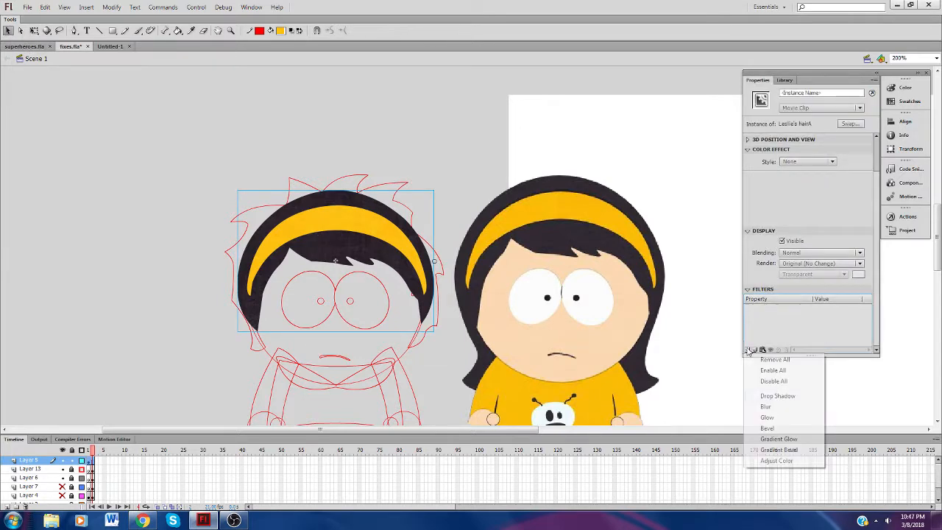
{"action": "left_click", "coordinate": [749, 350]}
{"action": "left_click", "coordinate": [772, 396]}
Step: Set the hair's drop shadow angle to 90° and its distance to 1 px
{"action": "scroll", "coordinate": [867, 336], "scroll_direction": "up", "scroll_amount": 2}
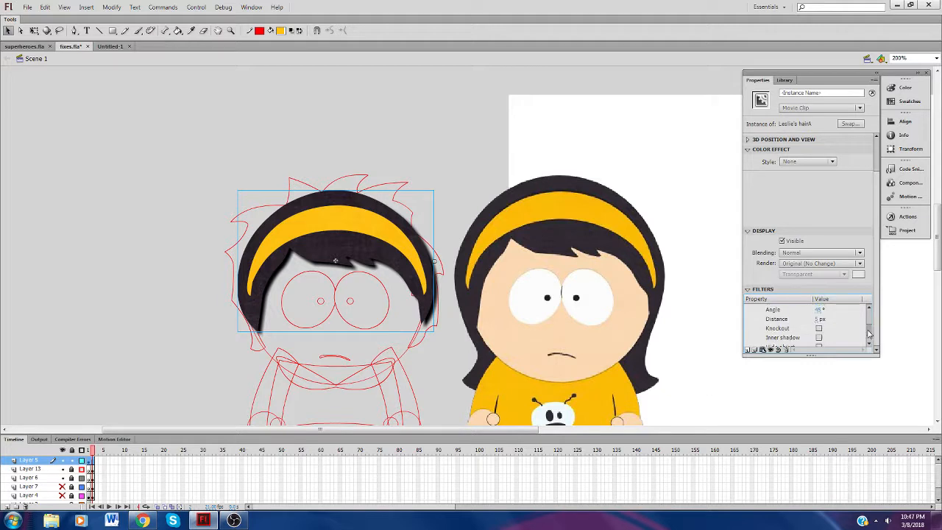
{"action": "left_click", "coordinate": [820, 311]}
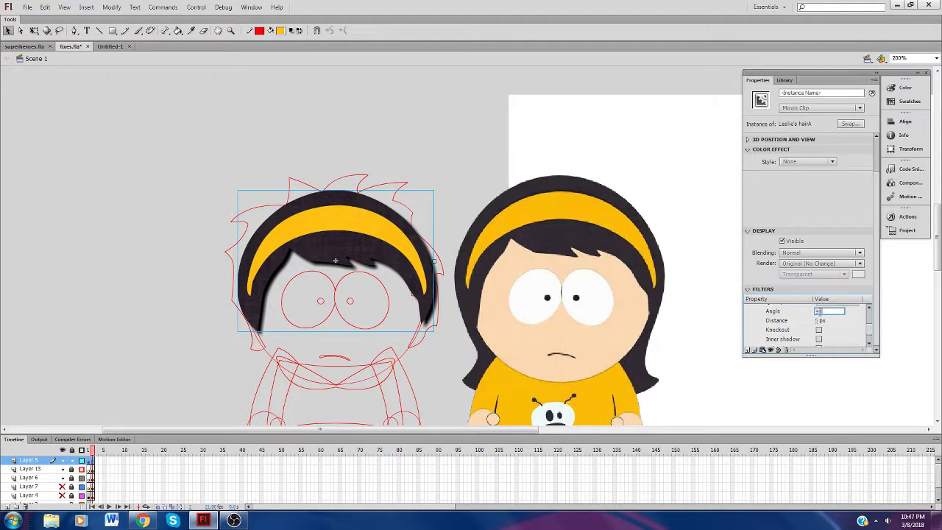
{"action": "type", "text": "90"}
{"action": "key", "text": "Tab"}
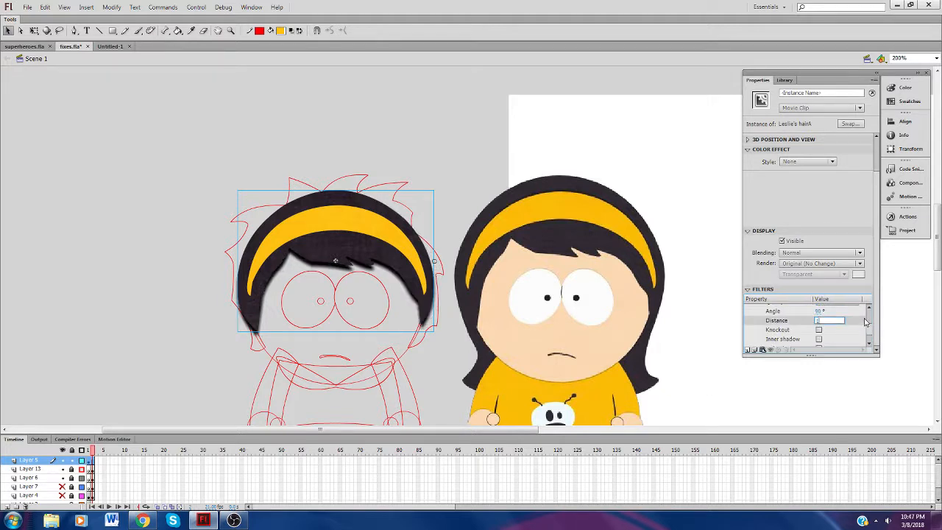
Step: Set the hair's drop shadow blur to 0 px in X and Y and its strength to 25%
{"action": "left_click_drag", "start_coordinate": [869, 329], "coordinate": [870, 316]}
{"action": "left_click", "coordinate": [820, 325]}
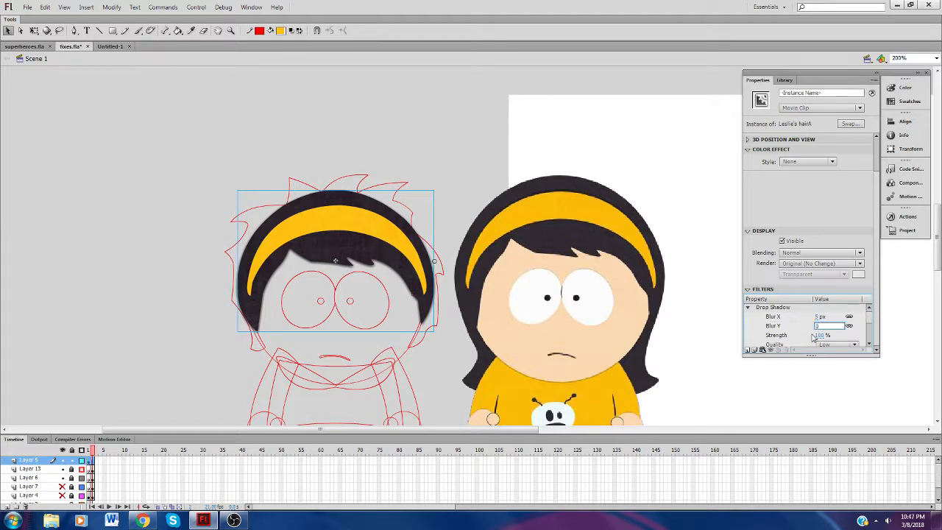
{"action": "type", "text": "0"}
{"action": "key", "text": "Tab"}
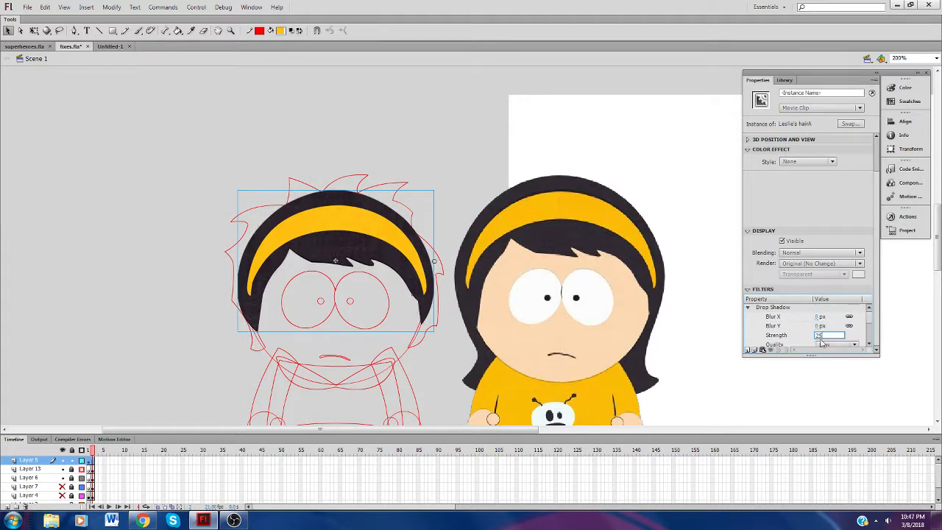
{"action": "left_click", "coordinate": [797, 329]}
{"action": "left_click", "coordinate": [869, 331]}
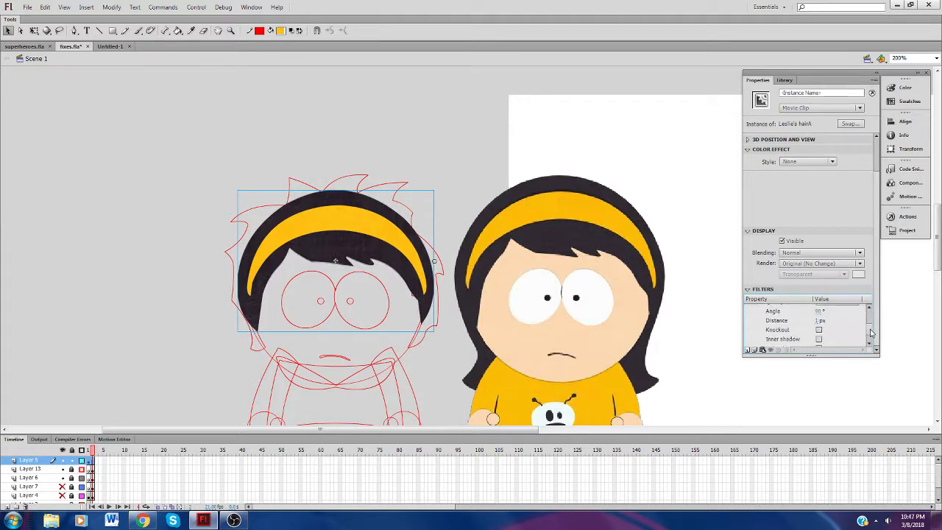
{"action": "left_click", "coordinate": [200, 346]}
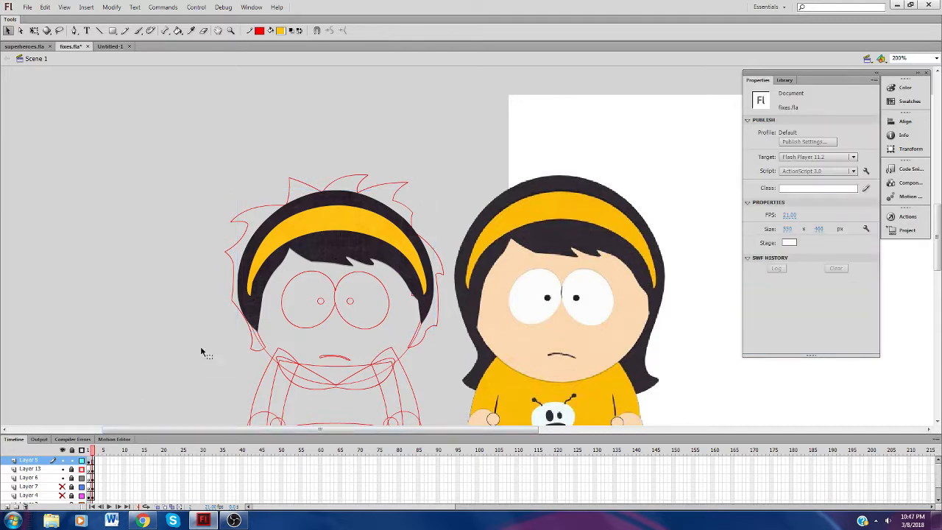
Step: Cut the headband hair from Layer 5, and make Layer 13 active, unlocked and displayed in full color
{"action": "left_click", "coordinate": [250, 294]}
{"action": "left_click", "coordinate": [63, 469]}
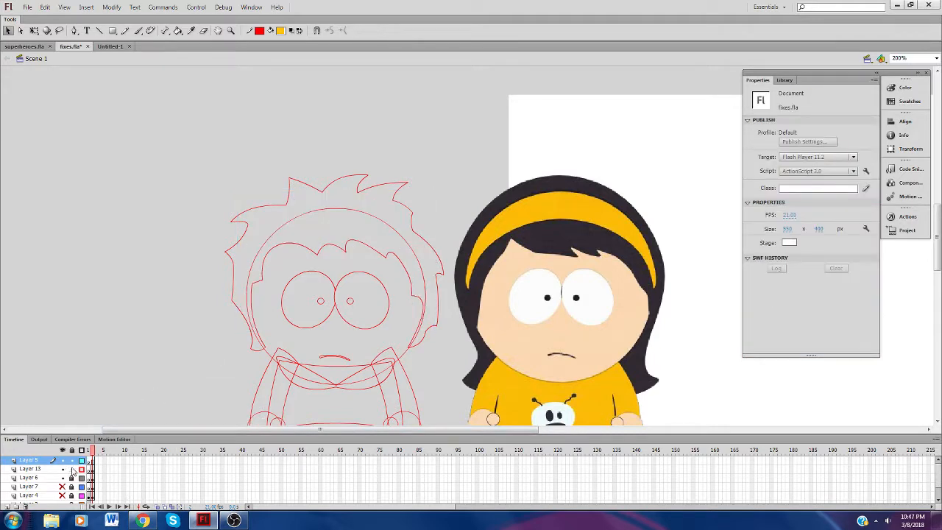
{"action": "left_click", "coordinate": [48, 470]}
{"action": "left_click", "coordinate": [81, 470]}
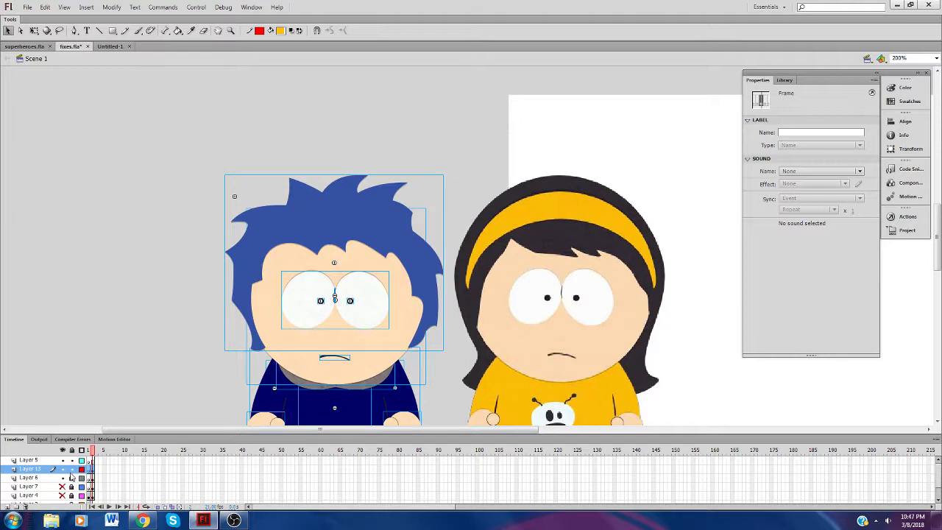
Step: Delete the spiky blue hair from the character on Layer 13
{"action": "left_click", "coordinate": [199, 298]}
{"action": "left_click", "coordinate": [245, 266]}
{"action": "key", "text": "Delete"}
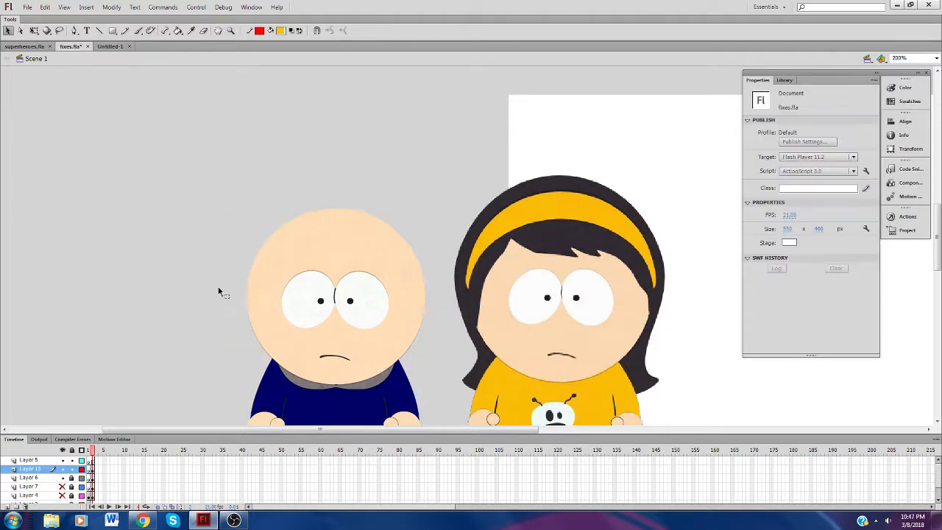
Step: Paste the headband hair in place on the Layer 13 character and save the file
{"action": "right_click", "coordinate": [219, 289]}
{"action": "left_click", "coordinate": [243, 330]}
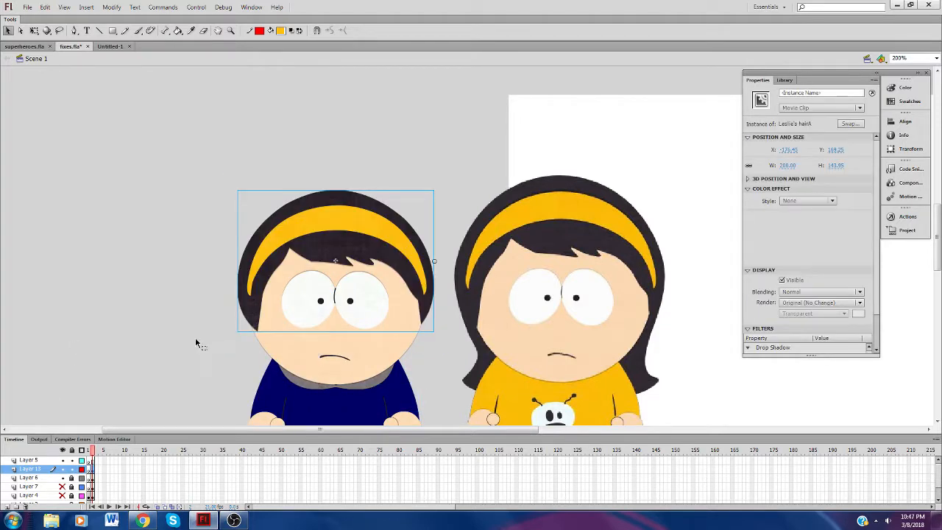
{"action": "left_click", "coordinate": [197, 342]}
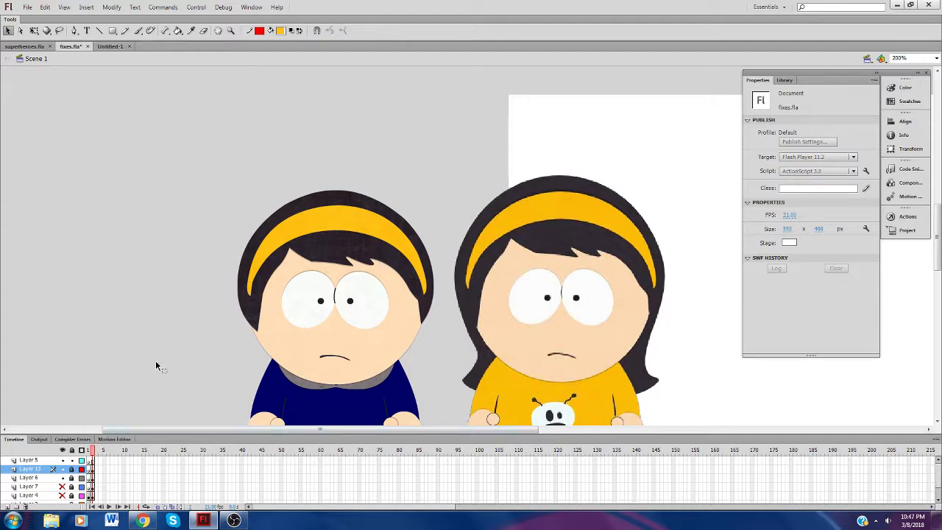
{"action": "key", "text": "ctrl+s"}
Step: Switch to the browser to check the YouTube live dashboard's preview and chat, and return to Flash
{"action": "left_click", "coordinate": [147, 519]}
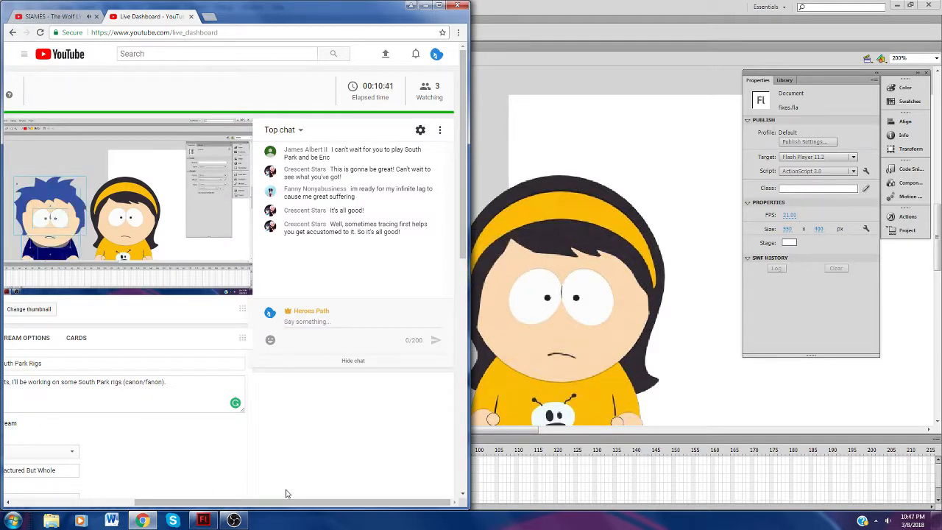
{"action": "left_click_drag", "start_coordinate": [282, 503], "coordinate": [257, 503]}
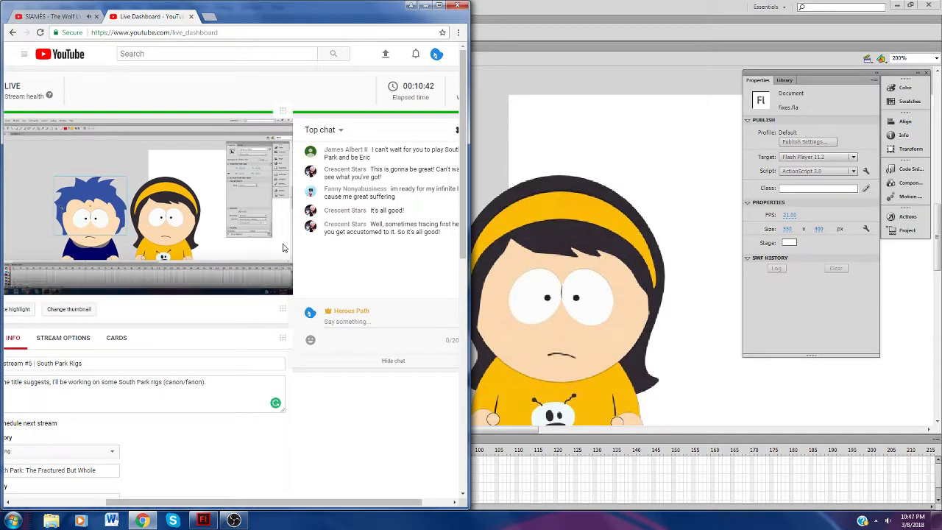
{"action": "left_click", "coordinate": [424, 6]}
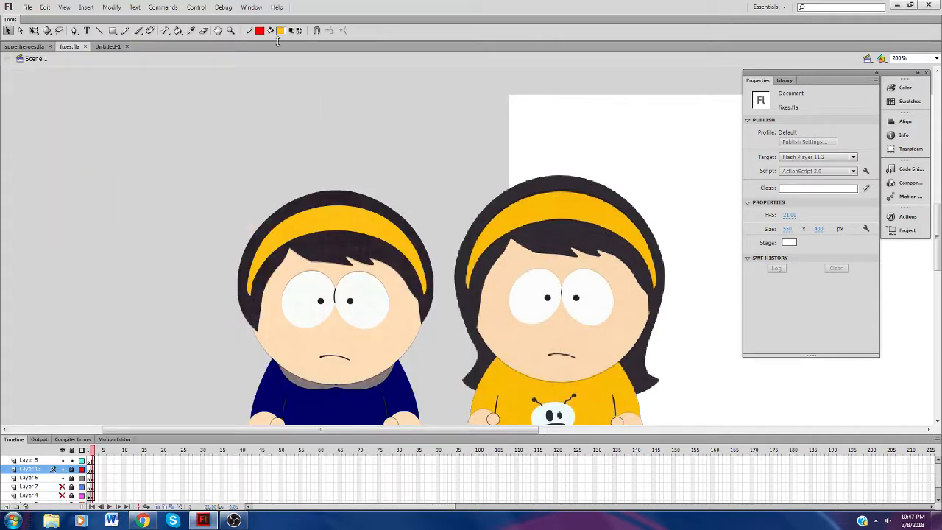
Step: Set the fill color to the dark hair swatch
{"action": "left_click", "coordinate": [280, 31]}
{"action": "scroll", "coordinate": [416, 103], "scroll_direction": "down", "scroll_amount": 5}
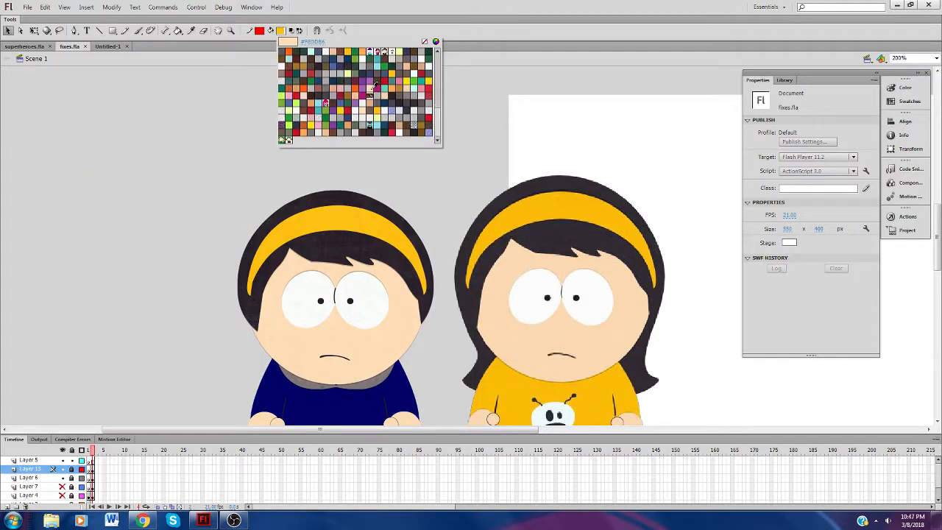
{"action": "left_click", "coordinate": [417, 100]}
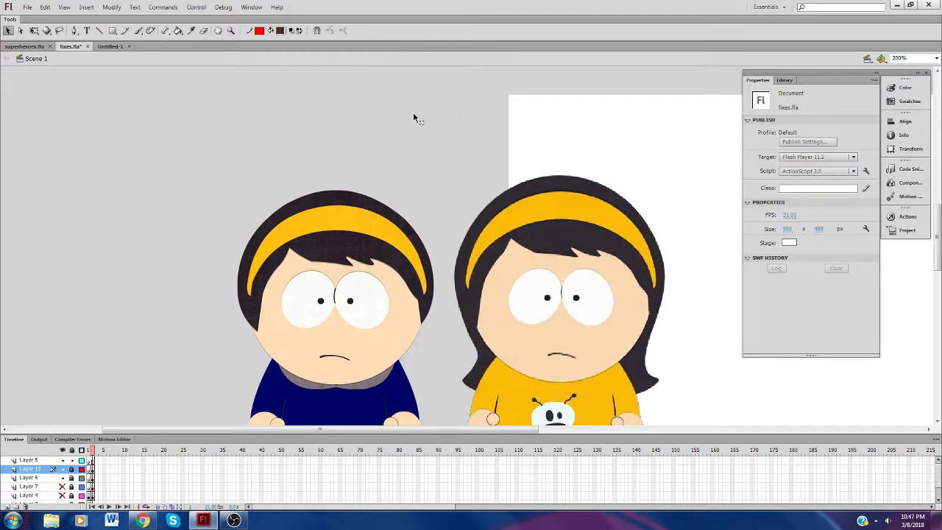
Step: Draw red lines on Layer 5 along the flipped tips and inward bends on both sides of the headband girl's long hair
{"action": "left_click", "coordinate": [100, 30]}
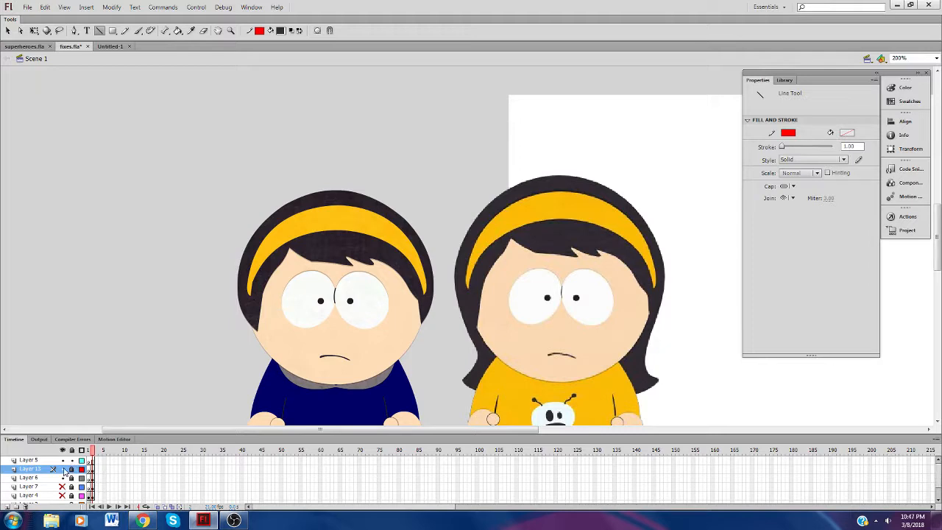
{"action": "left_click", "coordinate": [232, 31]}
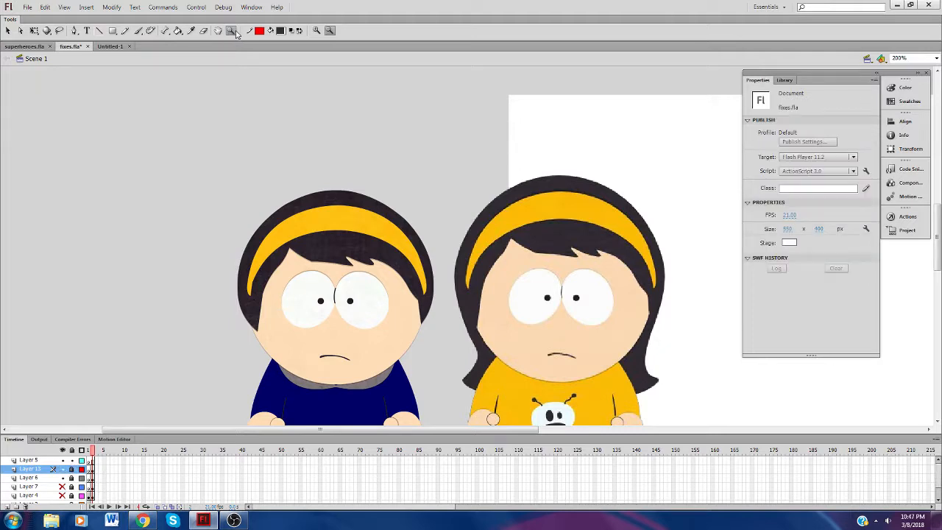
{"action": "left_click", "coordinate": [553, 340]}
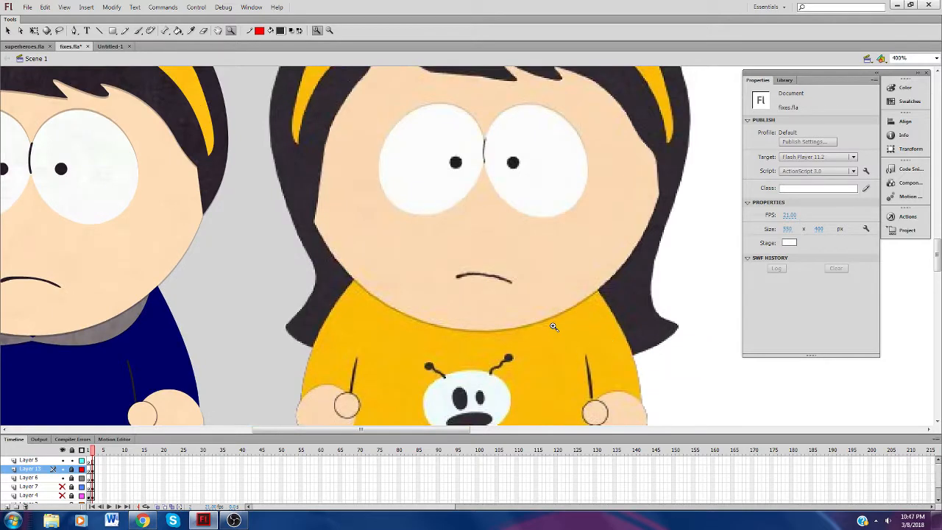
{"action": "left_click", "coordinate": [99, 31]}
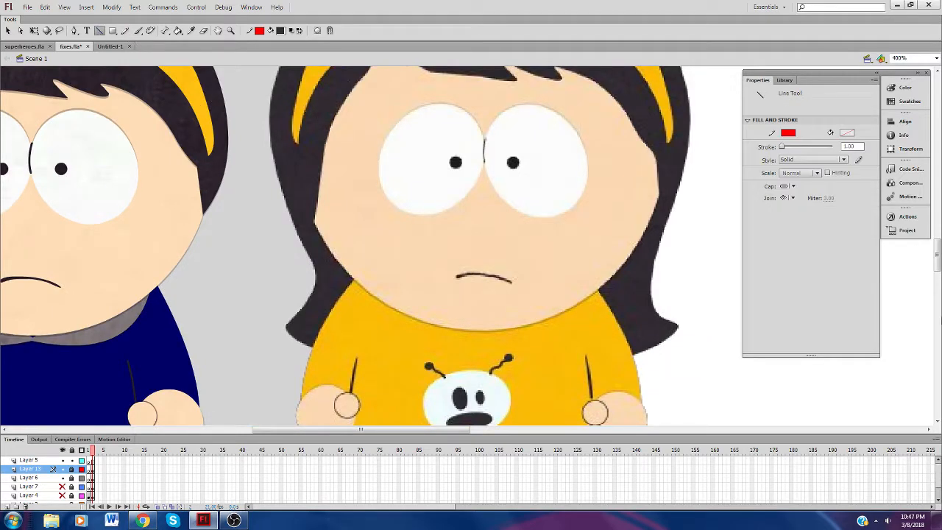
{"action": "scroll", "coordinate": [937, 274], "scroll_direction": "up", "scroll_amount": 2}
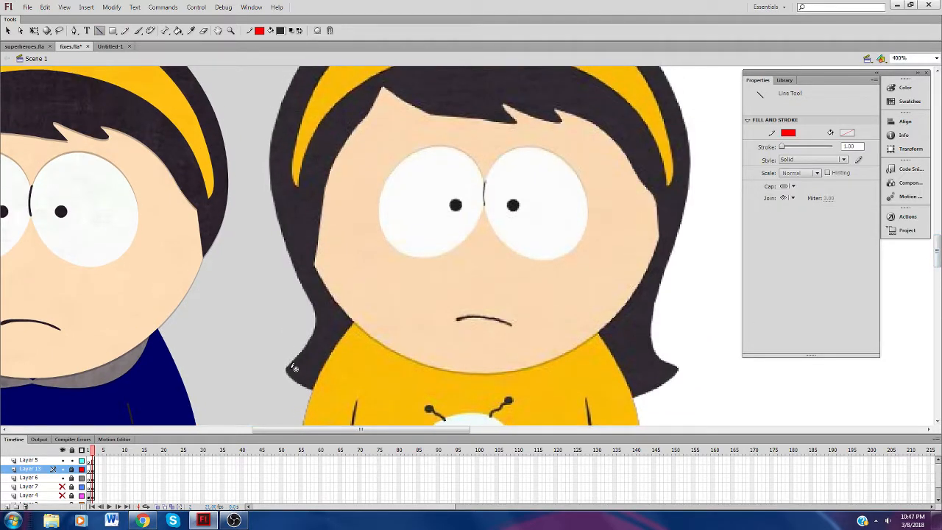
{"action": "left_click", "coordinate": [92, 461]}
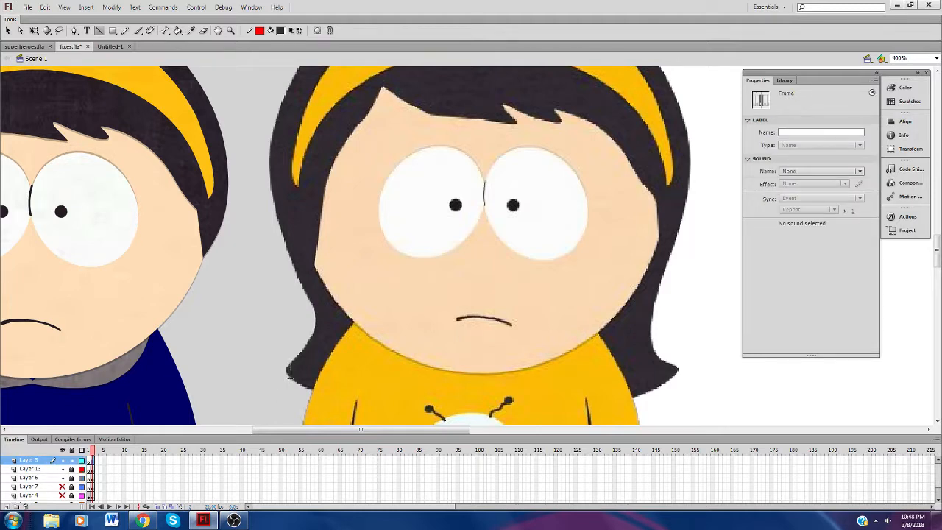
{"action": "left_click_drag", "start_coordinate": [290, 376], "coordinate": [292, 379]}
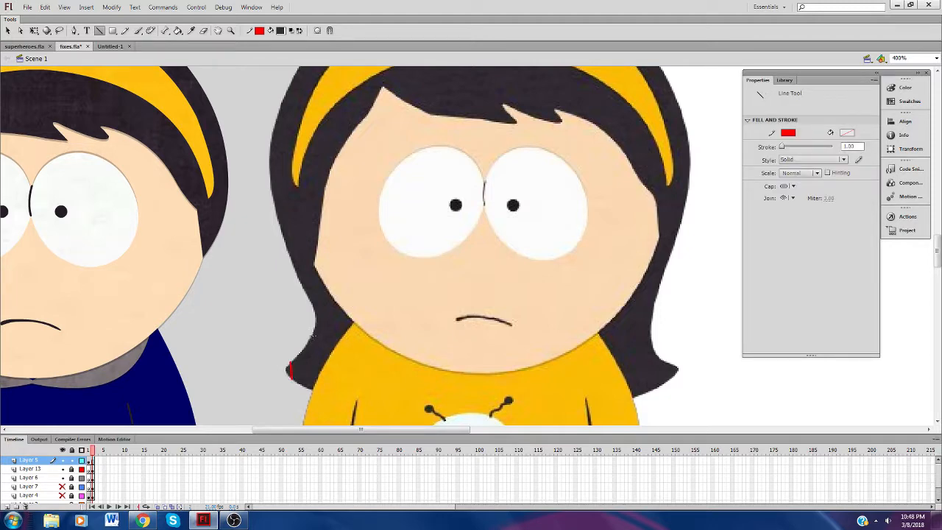
{"action": "left_click_drag", "start_coordinate": [312, 337], "coordinate": [307, 294]}
{"action": "left_click_drag", "start_coordinate": [667, 361], "coordinate": [650, 330]}
Step: Enable snapping to objects and bend the red tip lines on both sides so they follow the hair's curves
{"action": "left_click", "coordinate": [328, 32]}
{"action": "left_click", "coordinate": [10, 31]}
{"action": "left_click_drag", "start_coordinate": [312, 321], "coordinate": [317, 321]}
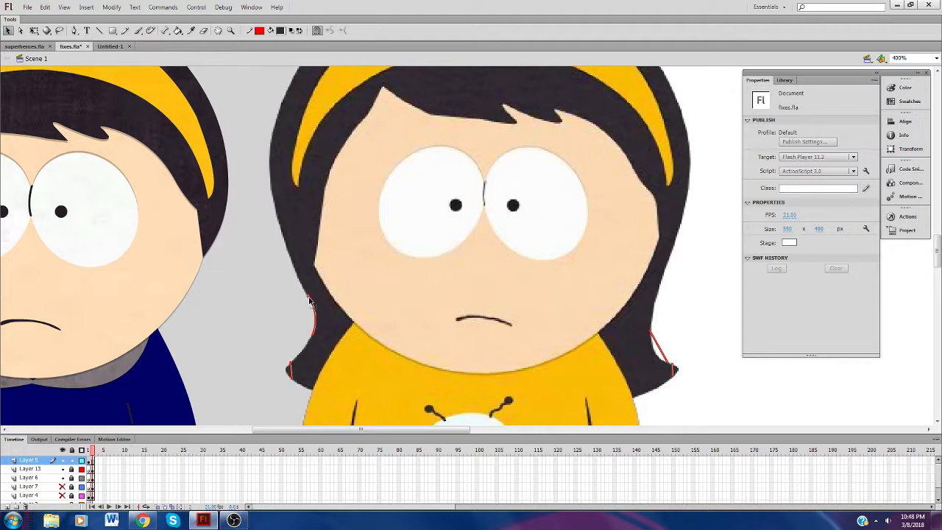
{"action": "left_click_drag", "start_coordinate": [291, 372], "coordinate": [286, 371]}
{"action": "left_click_drag", "start_coordinate": [285, 372], "coordinate": [290, 368]}
{"action": "key", "text": "ctrl+a"}
{"action": "left_click_drag", "start_coordinate": [673, 371], "coordinate": [679, 371]}
{"action": "left_click_drag", "start_coordinate": [662, 356], "coordinate": [651, 338]}
Step: Close the left hair section's outline with straight lines along its outer side, across the face and down to the shirt
{"action": "left_click", "coordinate": [100, 30]}
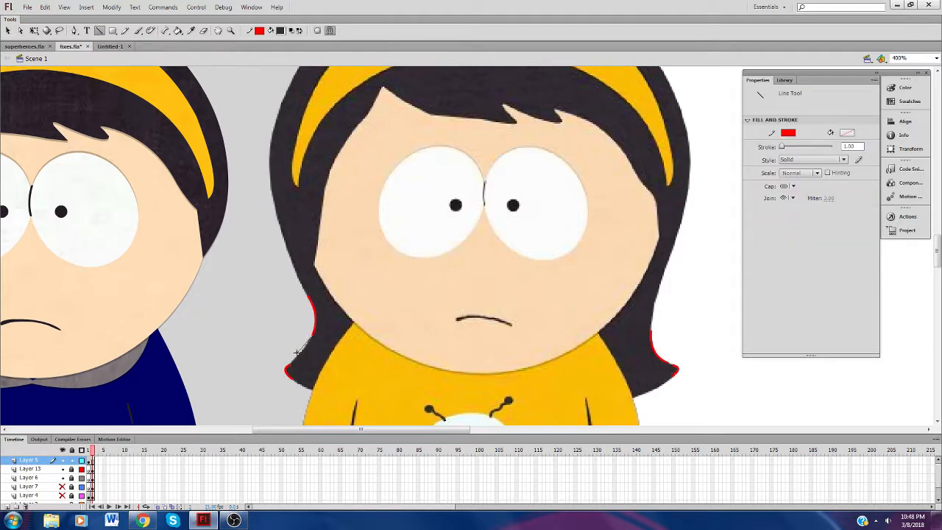
{"action": "mouse_move", "coordinate": [297, 352]}
{"action": "left_mouse_down"}
{"action": "mouse_move", "coordinate": [286, 368]}
{"action": "mouse_move", "coordinate": [343, 397]}
{"action": "mouse_move", "coordinate": [462, 410]}
{"action": "left_mouse_up"}
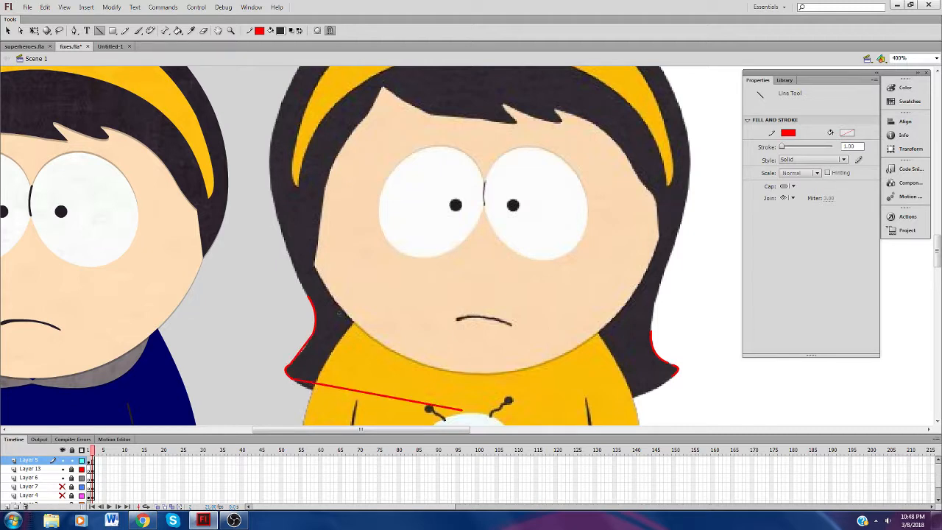
{"action": "mouse_move", "coordinate": [309, 296]}
{"action": "left_mouse_down"}
{"action": "mouse_move", "coordinate": [269, 153]}
{"action": "mouse_move", "coordinate": [454, 226]}
{"action": "left_mouse_up"}
{"action": "left_click_drag", "start_coordinate": [453, 226], "coordinate": [462, 410]}
{"action": "left_click", "coordinate": [8, 31]}
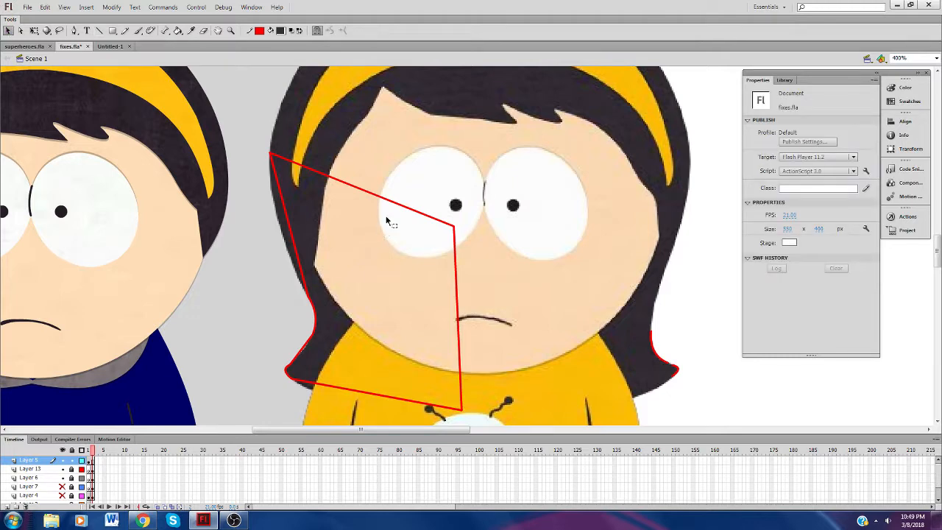
Step: Curve the left outline's top, outer, bottom and inner edges to follow the hair and bulge over the face
{"action": "left_click_drag", "start_coordinate": [383, 204], "coordinate": [401, 156]}
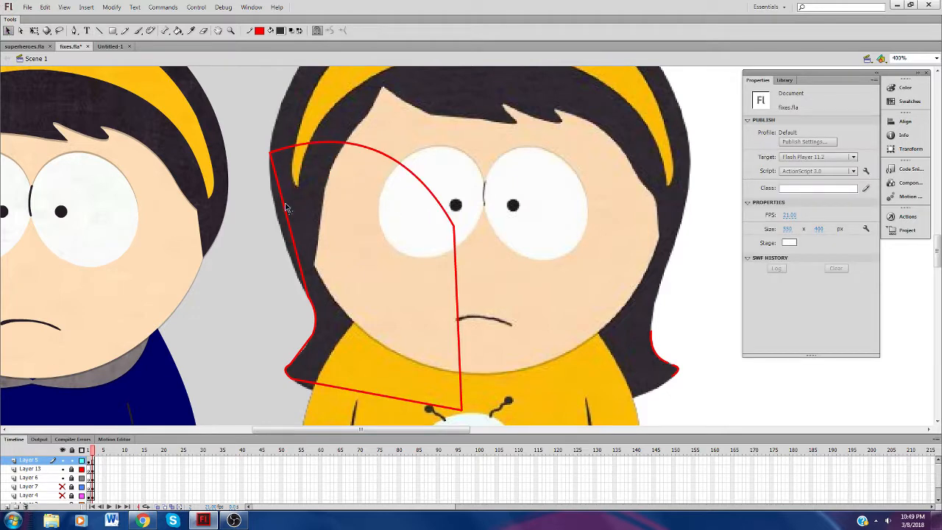
{"action": "left_click_drag", "start_coordinate": [281, 211], "coordinate": [275, 206]}
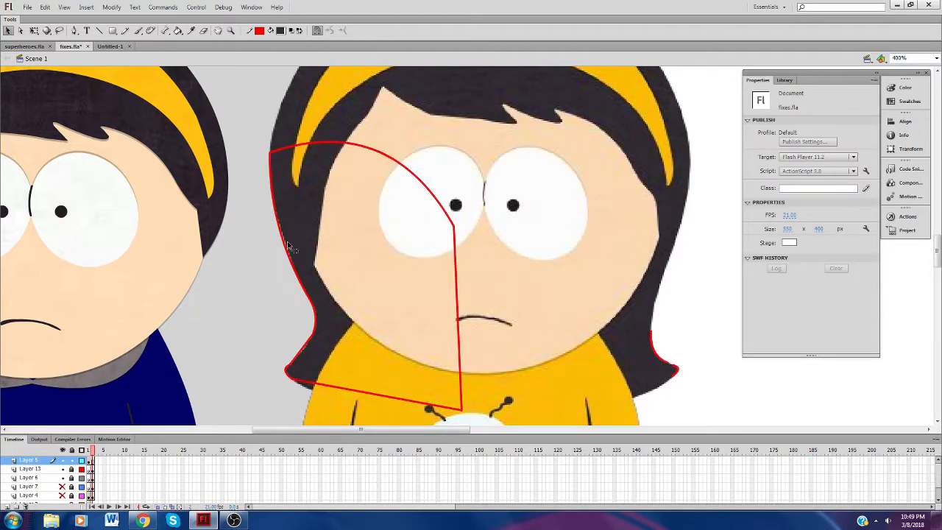
{"action": "left_click_drag", "start_coordinate": [304, 353], "coordinate": [311, 413]}
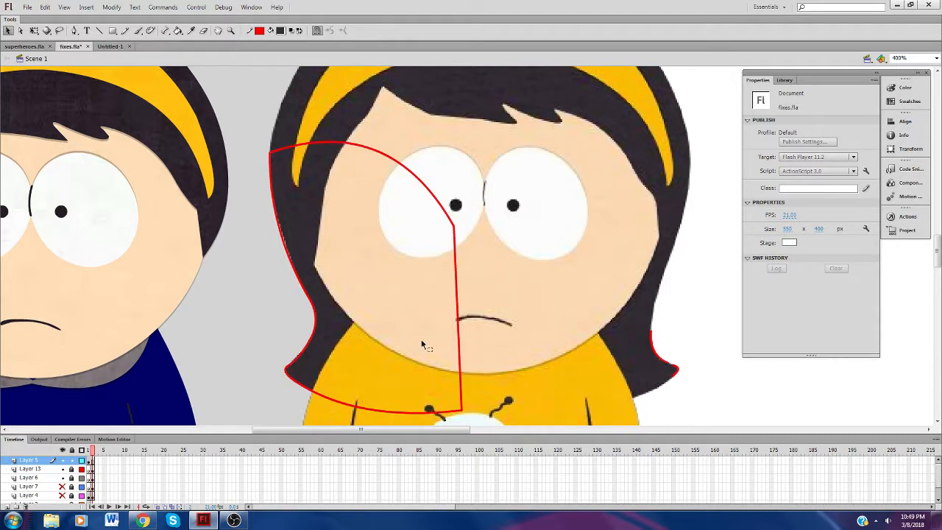
{"action": "left_click_drag", "start_coordinate": [458, 316], "coordinate": [478, 321]}
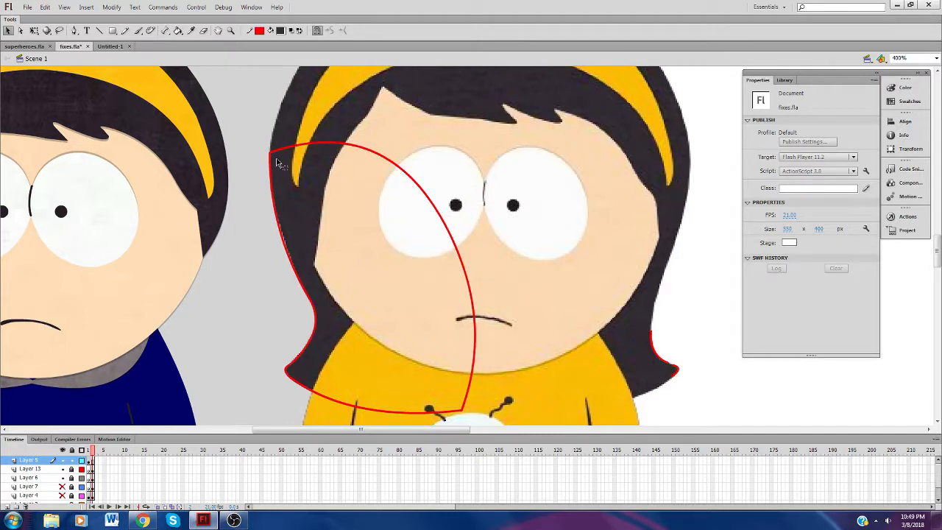
Step: Fill the closed left hair outline with the dark hair color
{"action": "double_click", "coordinate": [282, 234]}
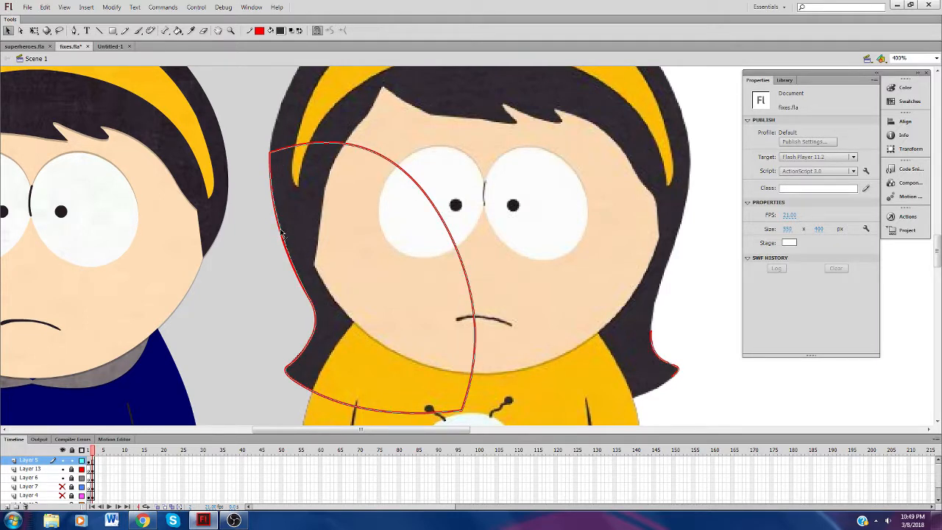
{"action": "key", "text": "ctrl+shift+a"}
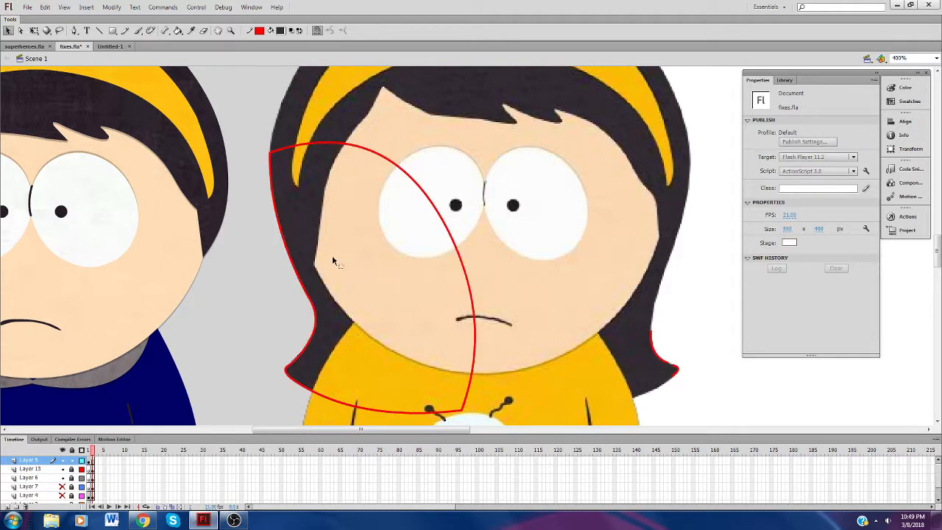
{"action": "left_click", "coordinate": [178, 30]}
{"action": "left_click", "coordinate": [335, 246]}
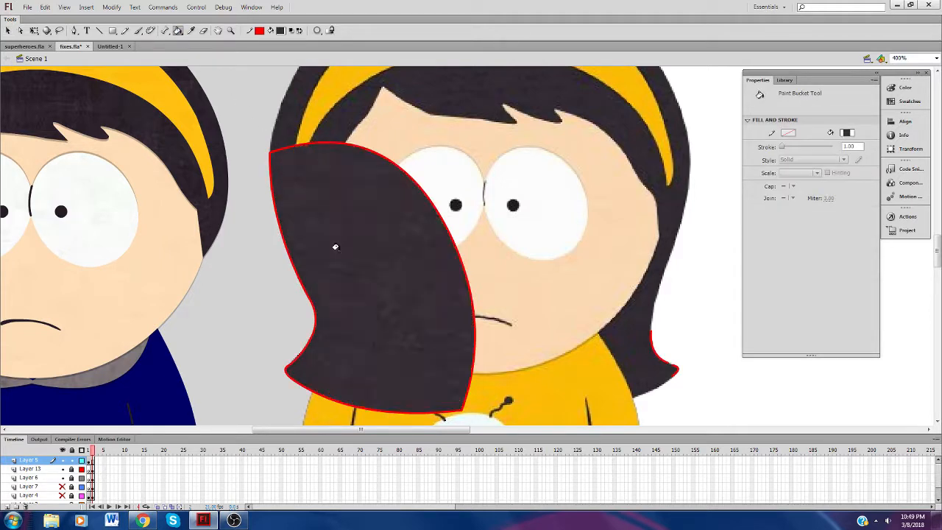
Step: Move the filled left hair section with its outline about 100 px left, over the blue-shirted character
{"action": "left_click", "coordinate": [8, 30]}
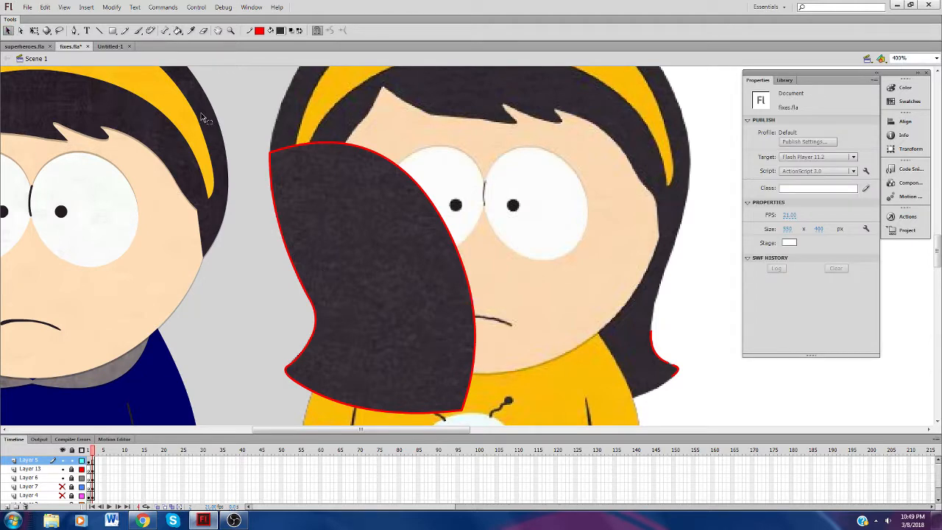
{"action": "left_click_drag", "start_coordinate": [209, 113], "coordinate": [533, 444]}
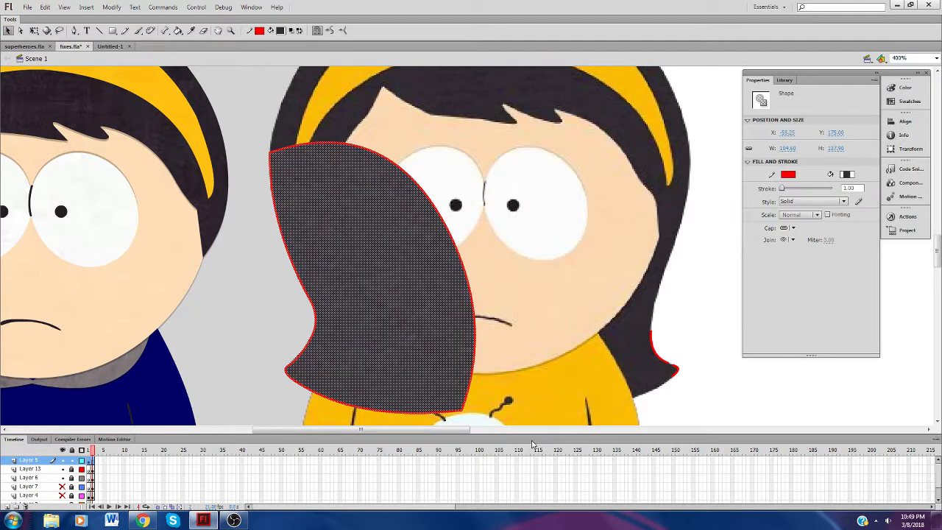
{"action": "key", "text": "Left"}
{"action": "key", "text": "Left"}
{"action": "key", "text": "Left"}
{"action": "key", "text": "Left"}
{"action": "key", "text": "Left"}
{"action": "key", "text": "Left"}
{"action": "key", "text": "Left"}
{"action": "key", "text": "Left"}
{"action": "key", "text": "Left"}
{"action": "key", "text": "Left"}
{"action": "key", "text": "Left"}
{"action": "key", "text": "Left"}
{"action": "key", "text": "Left"}
{"action": "key", "text": "Left"}
{"action": "key", "text": "Left"}
{"action": "key", "text": "Left"}
{"action": "key", "text": "Left"}
{"action": "key", "text": "Left"}
{"action": "key", "text": "Left"}
{"action": "key", "text": "Left"}
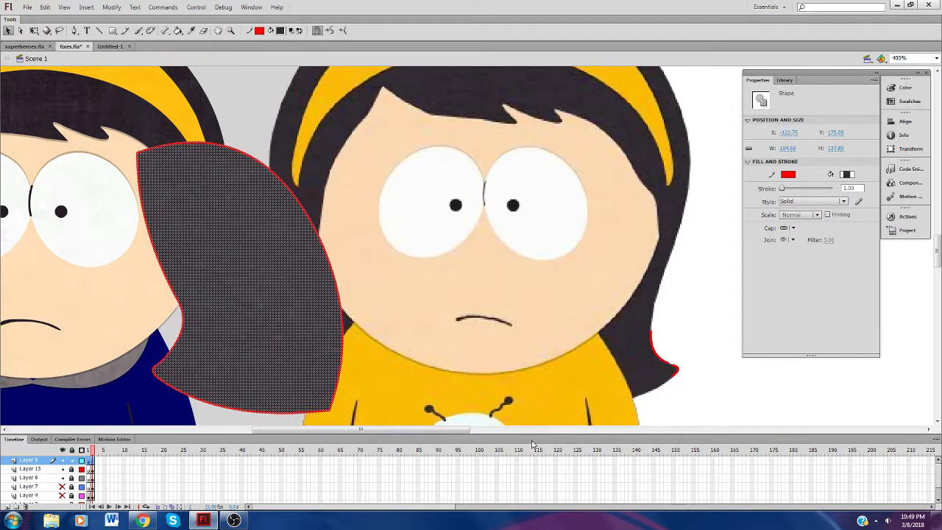
{"action": "key", "text": "Left"}
{"action": "key", "text": "Left"}
{"action": "key", "text": "Left"}
{"action": "key", "text": "Left"}
{"action": "key", "text": "Left"}
{"action": "key", "text": "Left"}
{"action": "key", "text": "Left"}
{"action": "key", "text": "Left"}
{"action": "key", "text": "Left"}
{"action": "key", "text": "Left"}
{"action": "key", "text": "Left"}
{"action": "key", "text": "Left"}
{"action": "key", "text": "Left"}
{"action": "key", "text": "Left"}
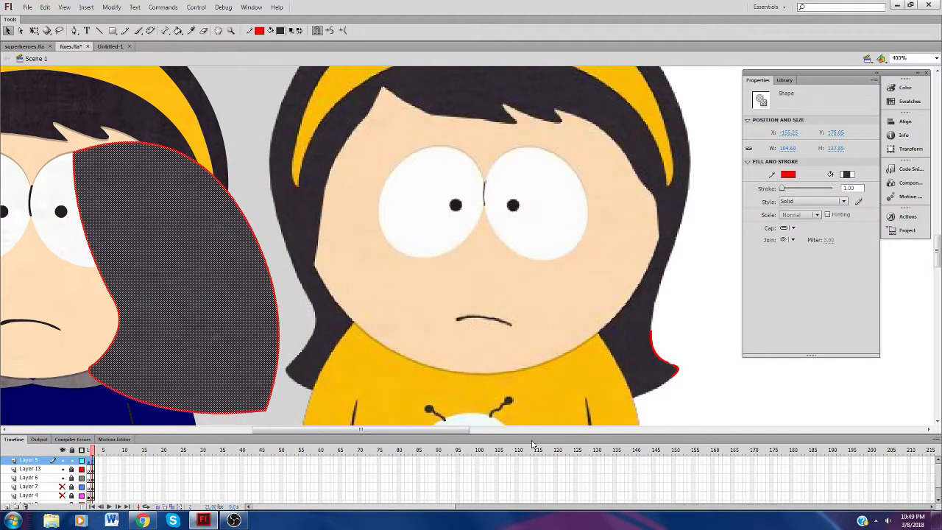
{"action": "left_click", "coordinate": [483, 329]}
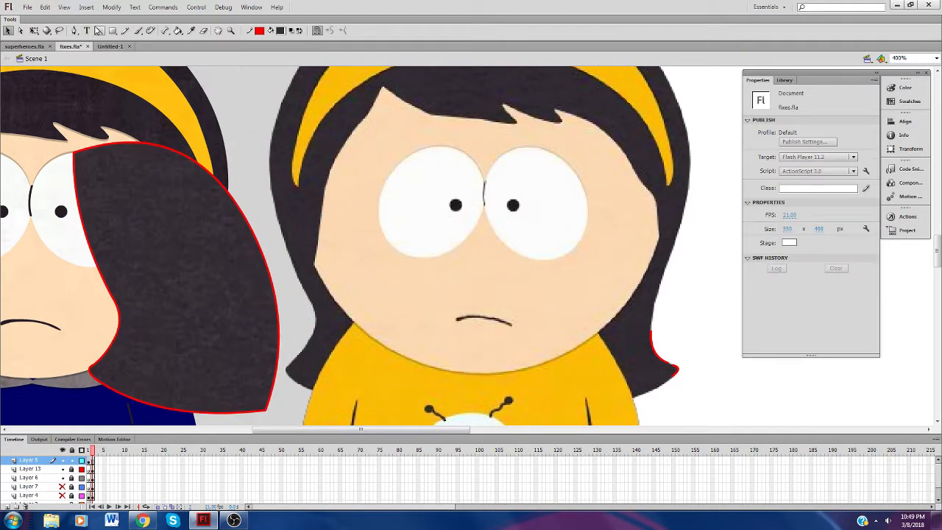
Step: Close the right hair section's outline with straight lines from the tip to the shirt, up the face and along the outer side
{"action": "left_click", "coordinate": [99, 31]}
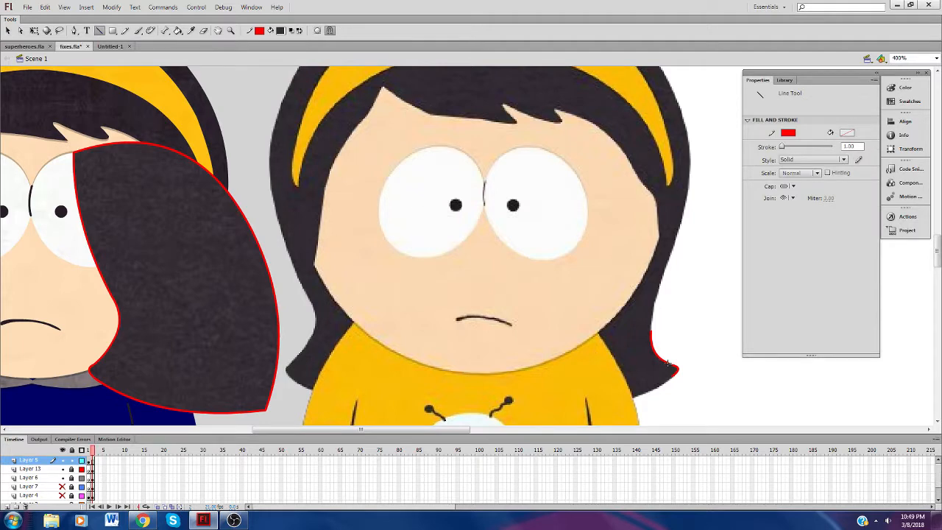
{"action": "mouse_move", "coordinate": [674, 376]}
{"action": "left_mouse_down"}
{"action": "mouse_move", "coordinate": [474, 415]}
{"action": "mouse_move", "coordinate": [491, 249]}
{"action": "mouse_move", "coordinate": [507, 237]}
{"action": "left_mouse_up"}
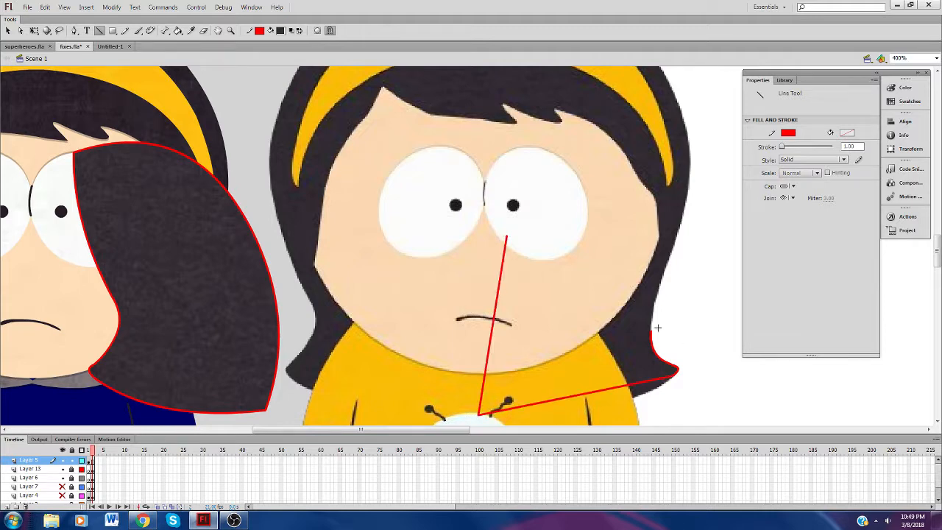
{"action": "left_click_drag", "start_coordinate": [651, 332], "coordinate": [691, 166]}
{"action": "mouse_move", "coordinate": [690, 166]}
{"action": "left_mouse_down"}
{"action": "mouse_move", "coordinate": [460, 220]}
{"action": "mouse_move", "coordinate": [506, 237]}
{"action": "left_mouse_up"}
{"action": "left_click", "coordinate": [8, 31]}
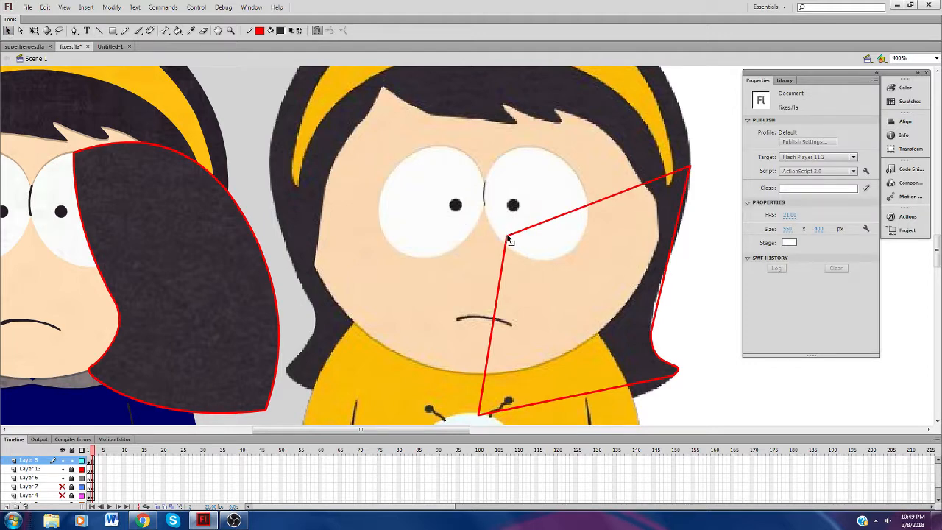
Step: Adjust the right outline's inner corners and curve its top and bottom edges around the hair
{"action": "left_click", "coordinate": [506, 237]}
{"action": "left_click", "coordinate": [518, 252]}
{"action": "left_click_drag", "start_coordinate": [507, 237], "coordinate": [513, 205]}
{"action": "left_click_drag", "start_coordinate": [568, 194], "coordinate": [565, 174]}
{"action": "left_click_drag", "start_coordinate": [513, 206], "coordinate": [499, 217]}
{"action": "left_click_drag", "start_coordinate": [488, 412], "coordinate": [483, 414]}
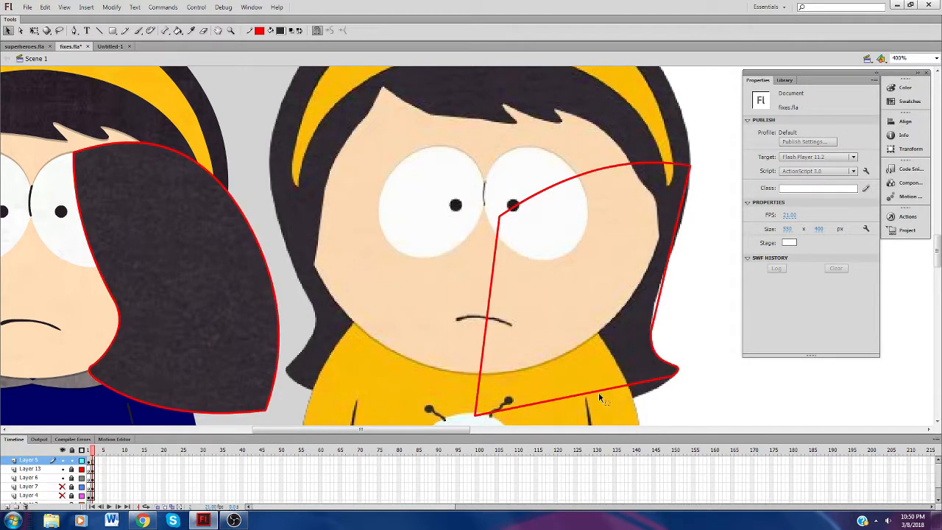
{"action": "left_click_drag", "start_coordinate": [588, 398], "coordinate": [611, 402]}
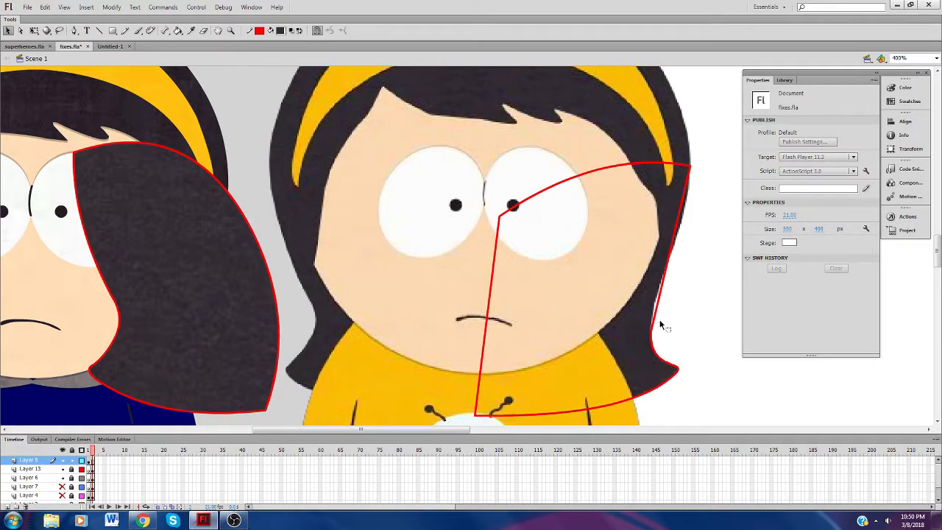
Step: Replace the right outline's outer edge with a new line curved along the girl's hair
{"action": "left_click_drag", "start_coordinate": [656, 308], "coordinate": [649, 326]}
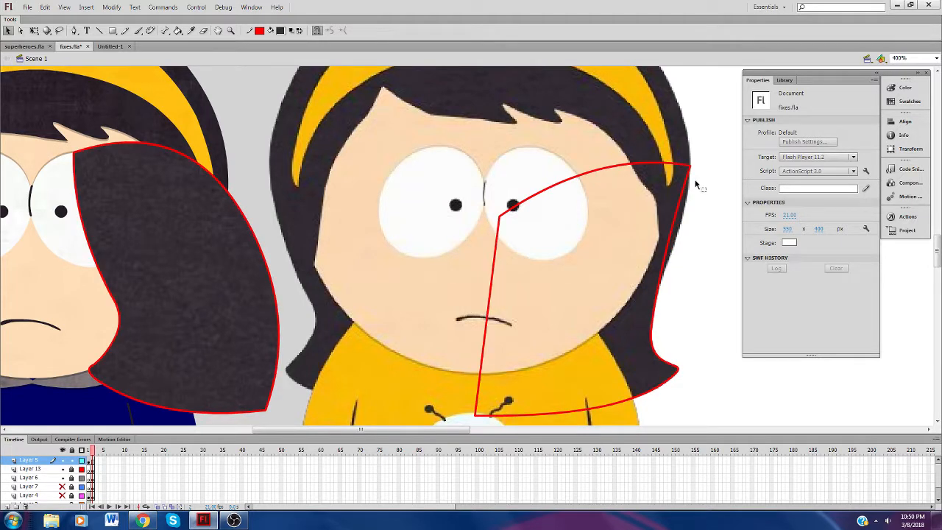
{"action": "left_click", "coordinate": [674, 243]}
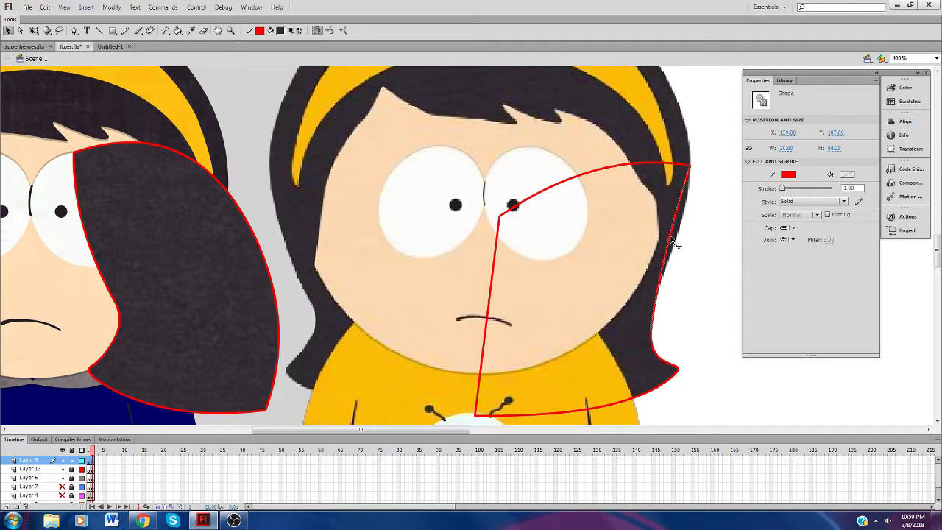
{"action": "key", "text": "Delete"}
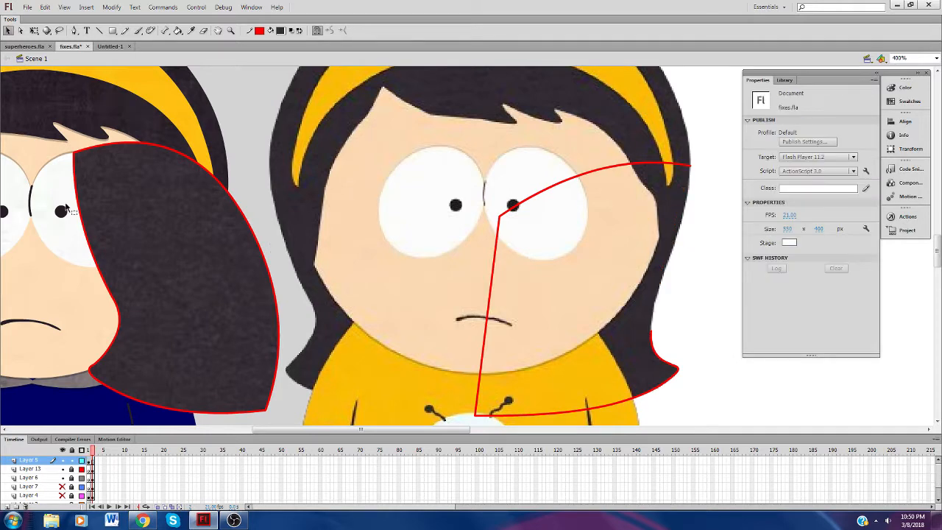
{"action": "left_click", "coordinate": [100, 30]}
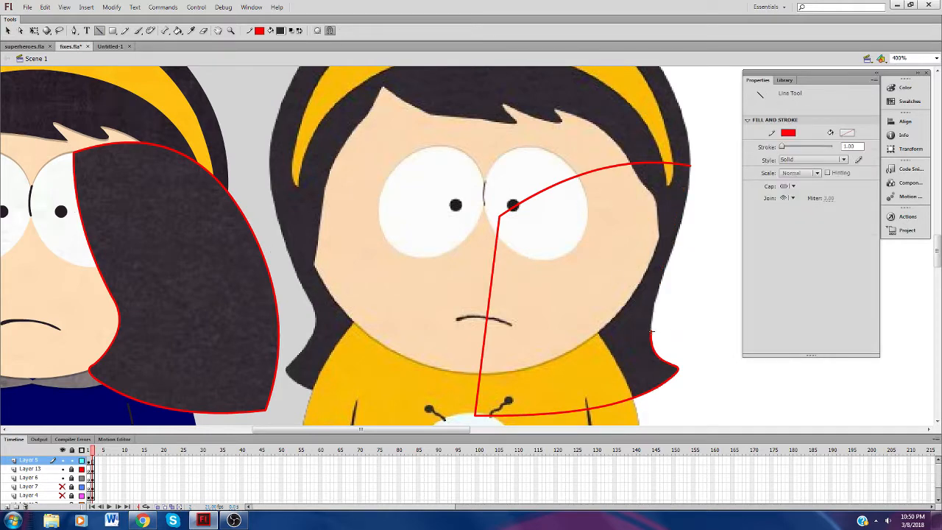
{"action": "left_click_drag", "start_coordinate": [651, 332], "coordinate": [690, 167]}
{"action": "left_click", "coordinate": [9, 30]}
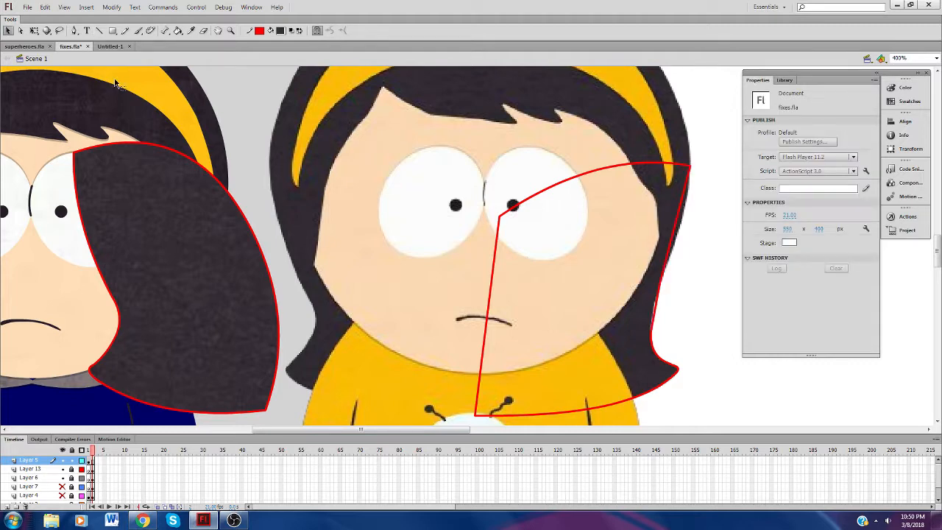
{"action": "left_click", "coordinate": [682, 233]}
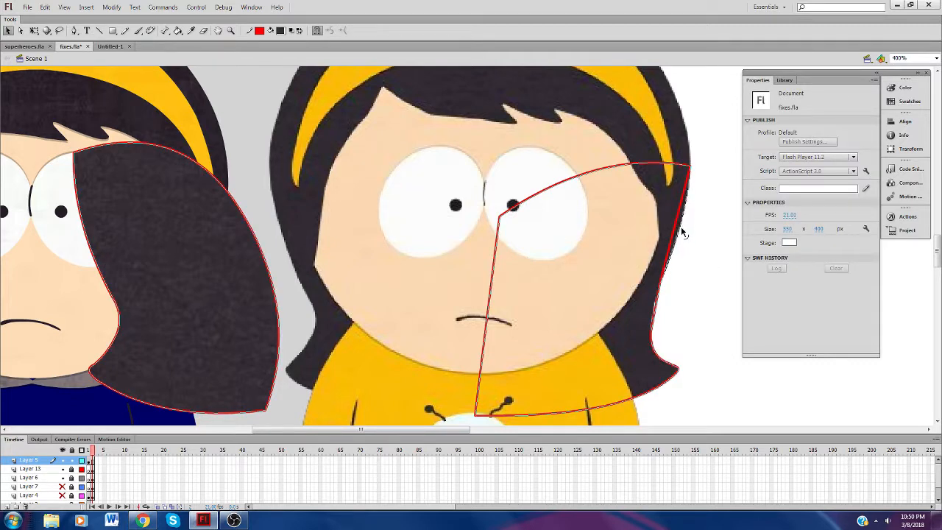
{"action": "left_click_drag", "start_coordinate": [680, 226], "coordinate": [681, 226]}
{"action": "left_click_drag", "start_coordinate": [656, 302], "coordinate": [653, 305]}
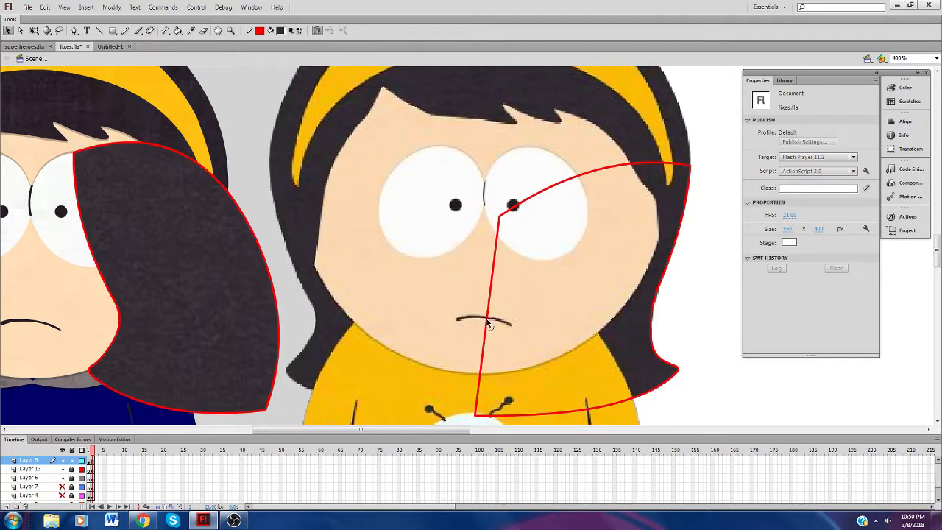
Step: Curve the inner edge of the right hair outline smoothly across the girl's face and fill the shape with the dark hair texture
{"action": "left_click_drag", "start_coordinate": [487, 324], "coordinate": [462, 324]}
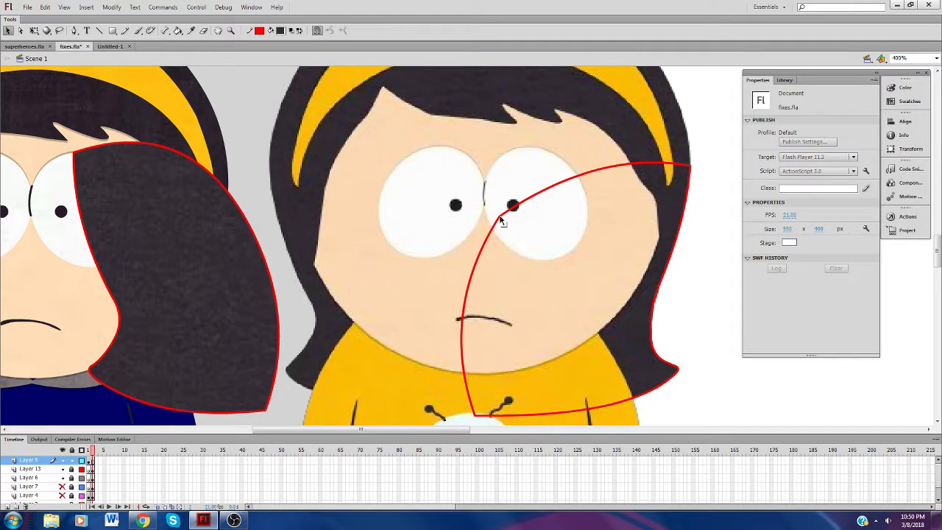
{"action": "left_click_drag", "start_coordinate": [501, 221], "coordinate": [527, 222]}
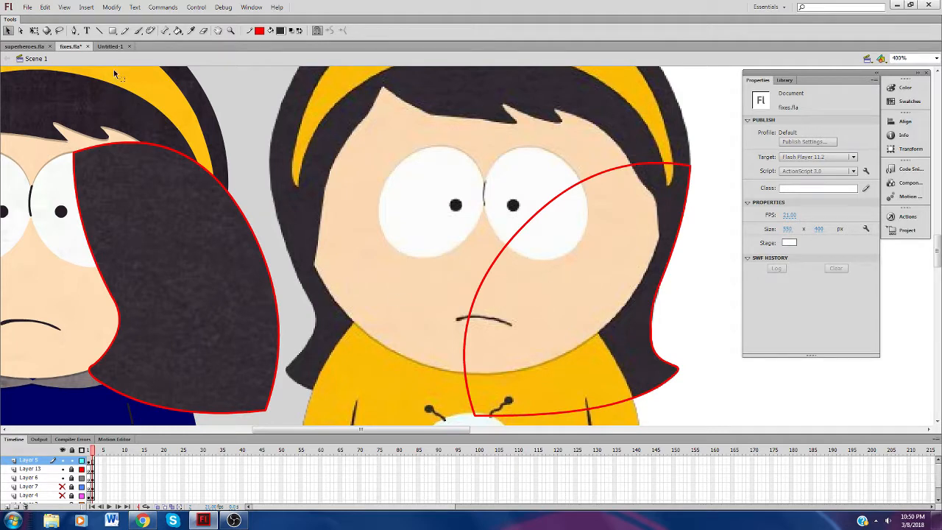
{"action": "left_click", "coordinate": [177, 31]}
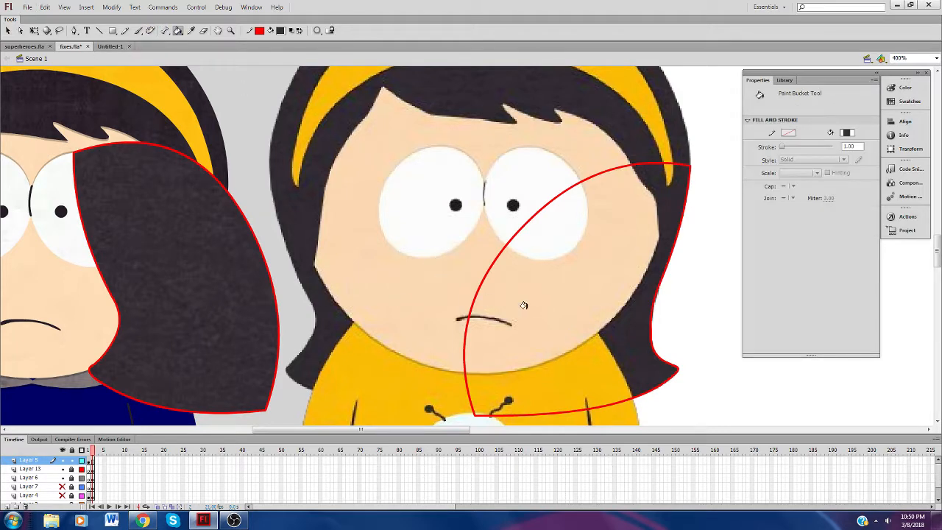
{"action": "left_click", "coordinate": [523, 305]}
{"action": "left_click", "coordinate": [8, 31]}
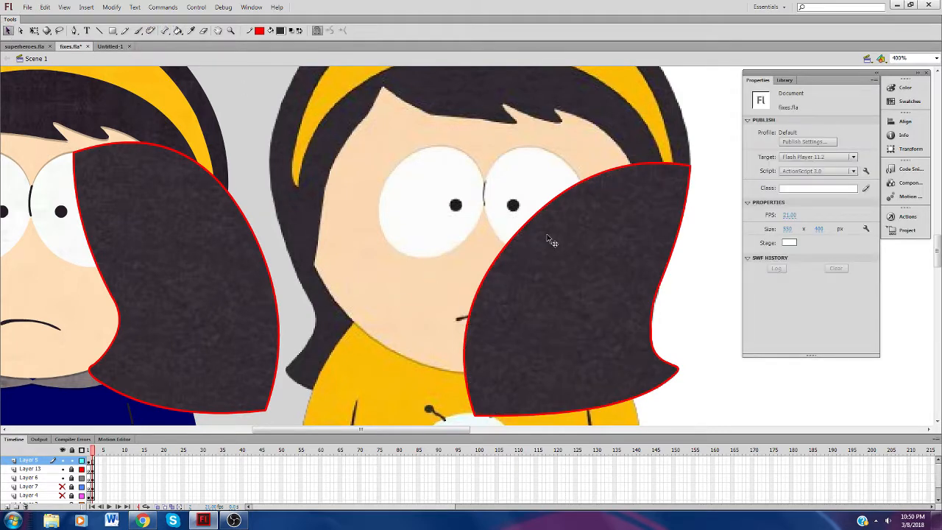
Step: Delete the right hair section's red outline and convert the fill to a movie clip named Leslie's hairB1
{"action": "double_click", "coordinate": [690, 174]}
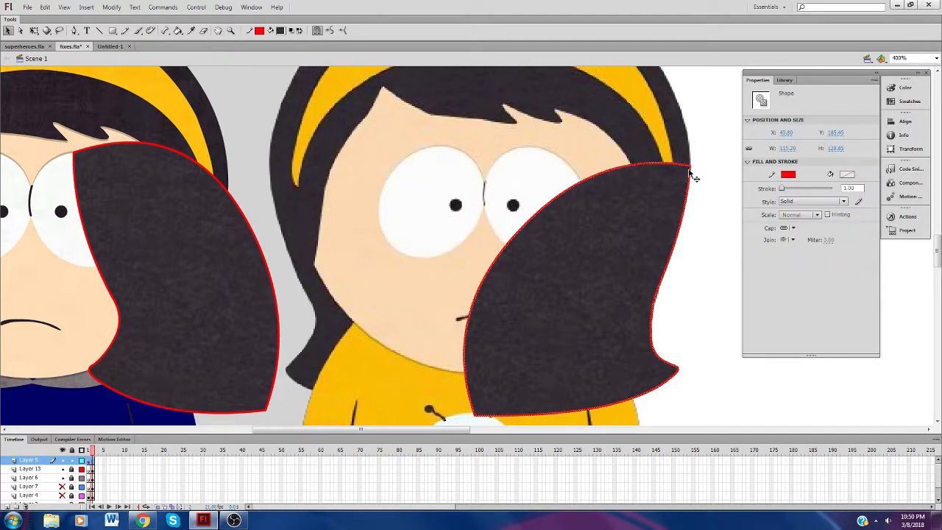
{"action": "key", "text": "Delete"}
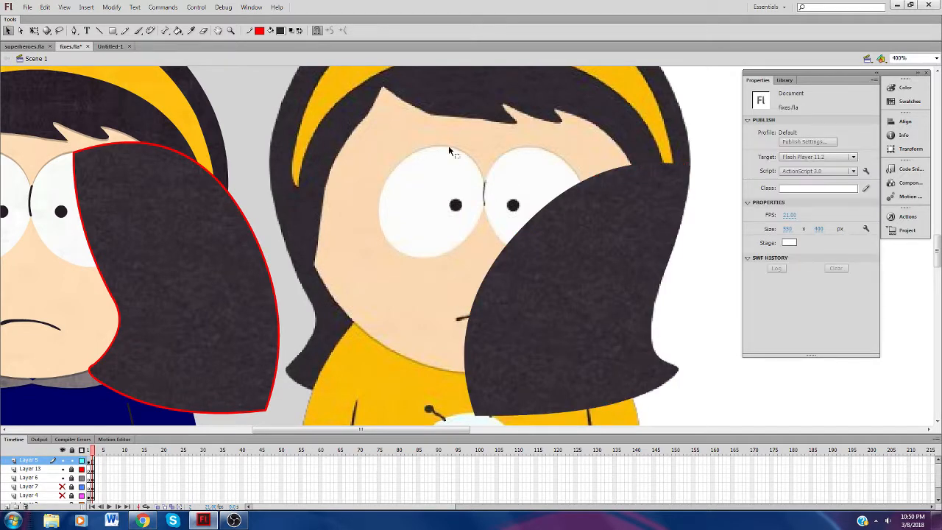
{"action": "left_click_drag", "start_coordinate": [450, 151], "coordinate": [711, 430]}
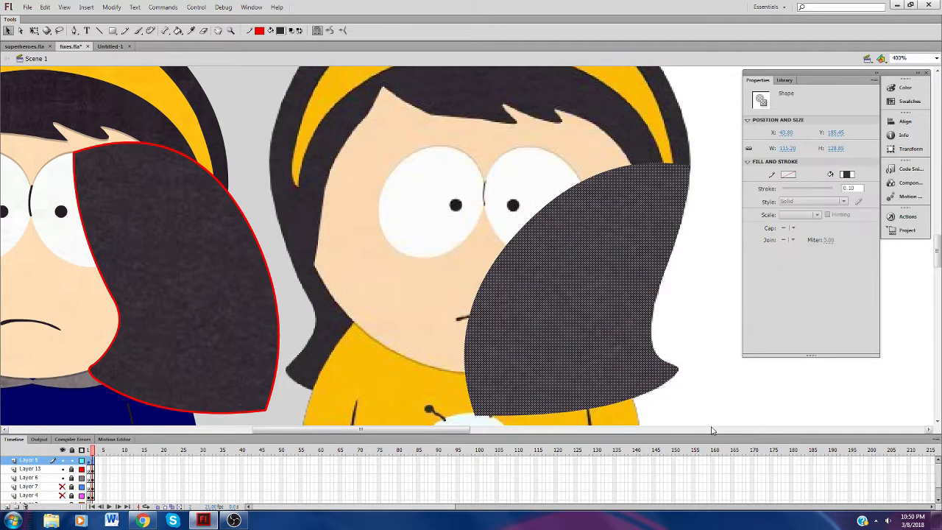
{"action": "right_click", "coordinate": [609, 379]}
{"action": "left_click", "coordinate": [630, 352]}
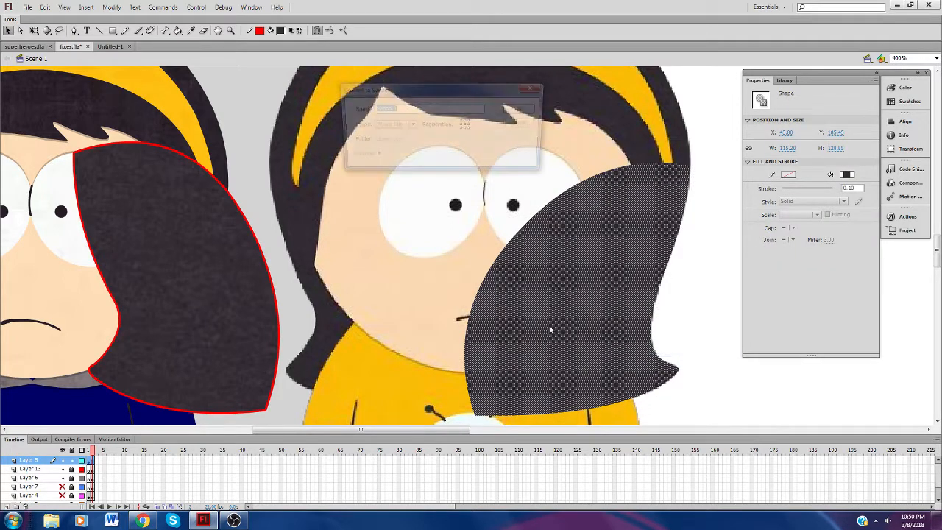
{"action": "type", "text": "lie's hairl1"}
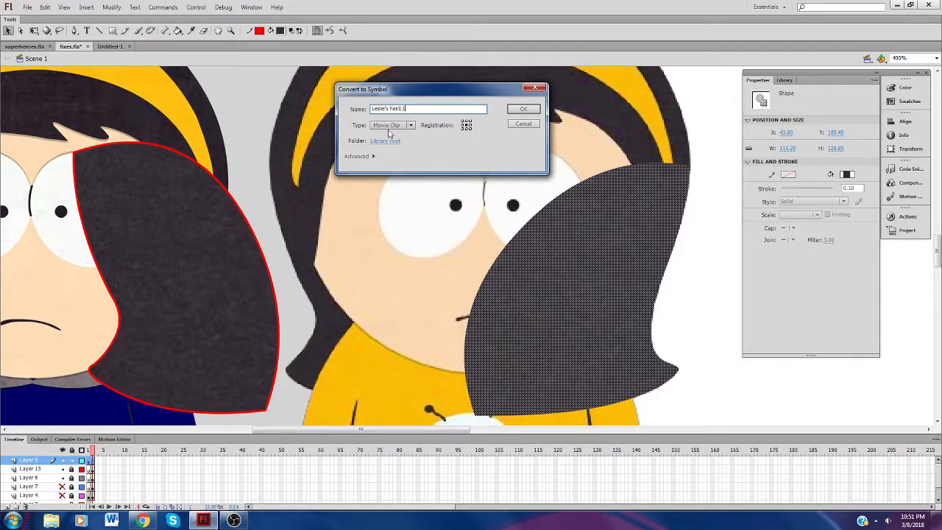
{"action": "left_click_drag", "start_coordinate": [407, 109], "coordinate": [346, 105]}
{"action": "left_click", "coordinate": [523, 109]}
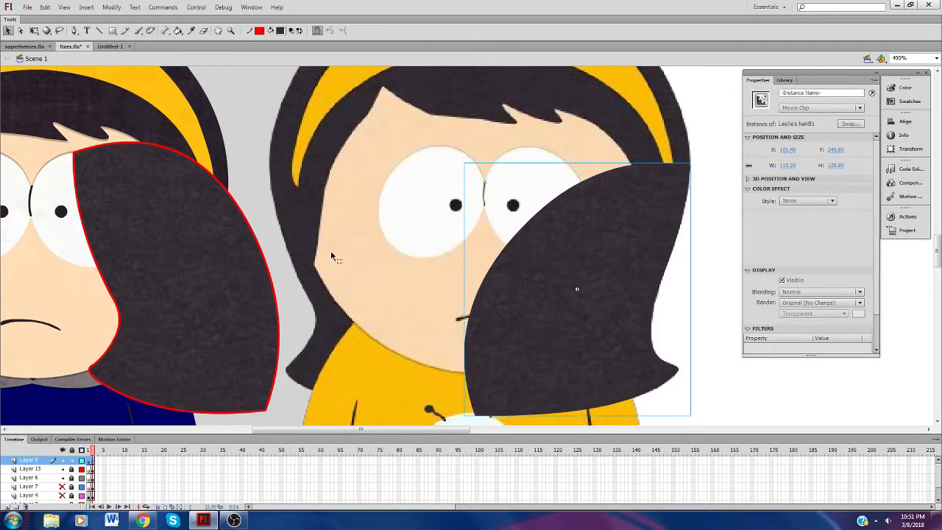
Step: Delete the left hair section's red outline and convert the fill to a movie clip named Leslie's hairB2
{"action": "left_click", "coordinate": [329, 250]}
{"action": "left_click", "coordinate": [250, 227]}
{"action": "key", "text": "Delete"}
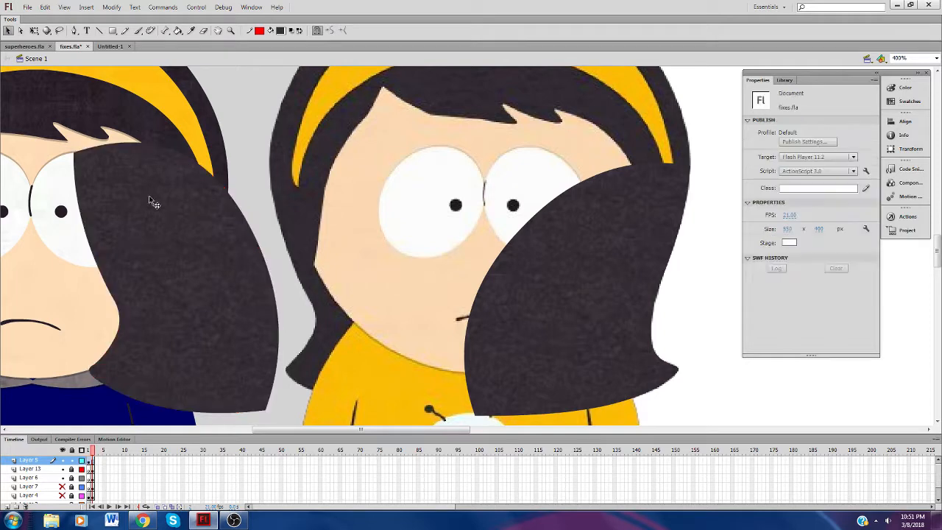
{"action": "mouse_move", "coordinate": [39, 123]}
{"action": "left_mouse_down"}
{"action": "mouse_move", "coordinate": [306, 378]}
{"action": "mouse_move", "coordinate": [306, 425]}
{"action": "left_mouse_up"}
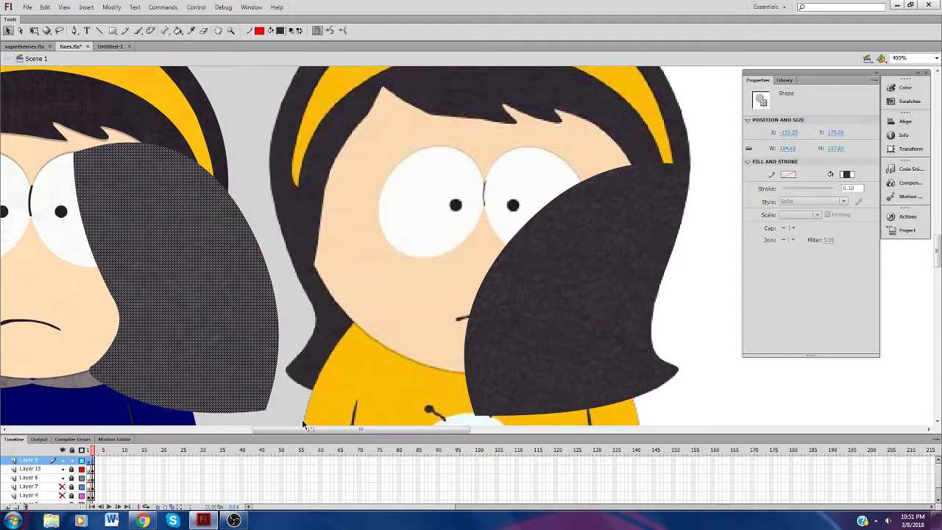
{"action": "right_click", "coordinate": [193, 388]}
{"action": "left_click", "coordinate": [221, 359]}
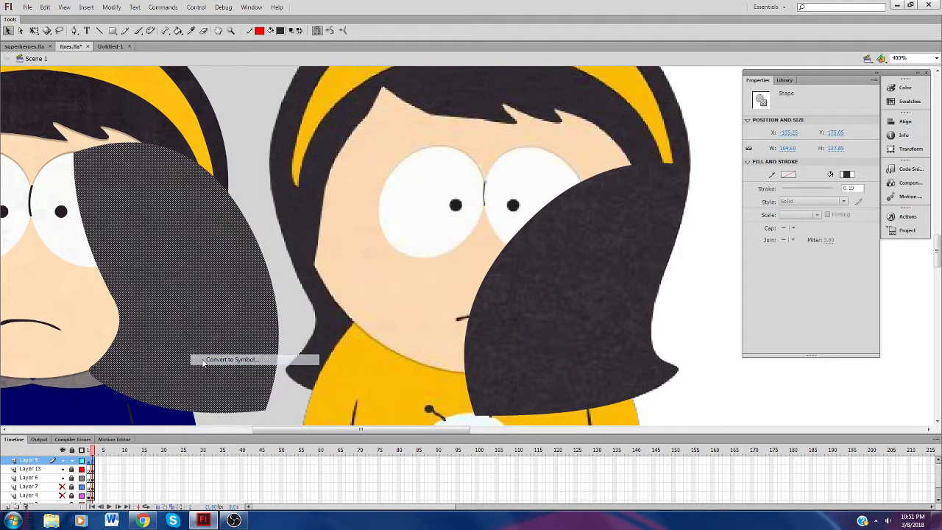
{"action": "type", "text": "Leslie's hair01"}
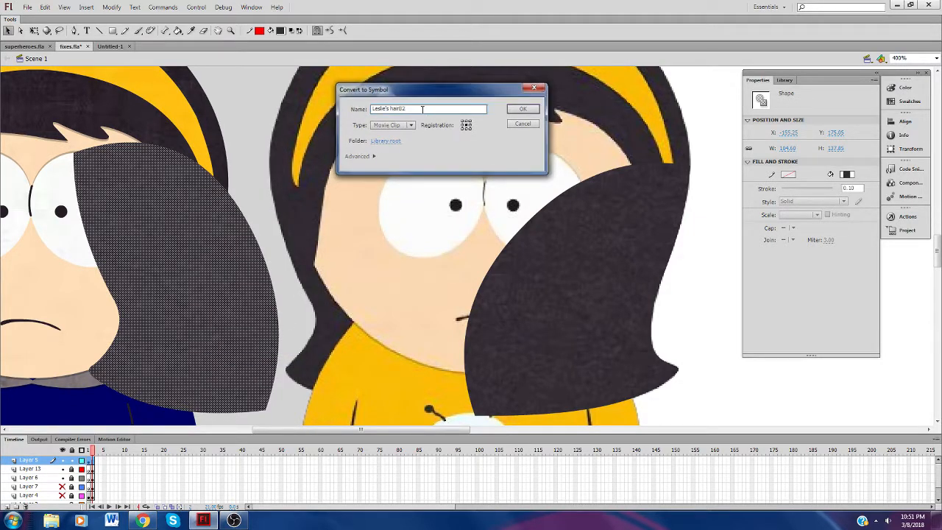
{"action": "key", "text": "Return"}
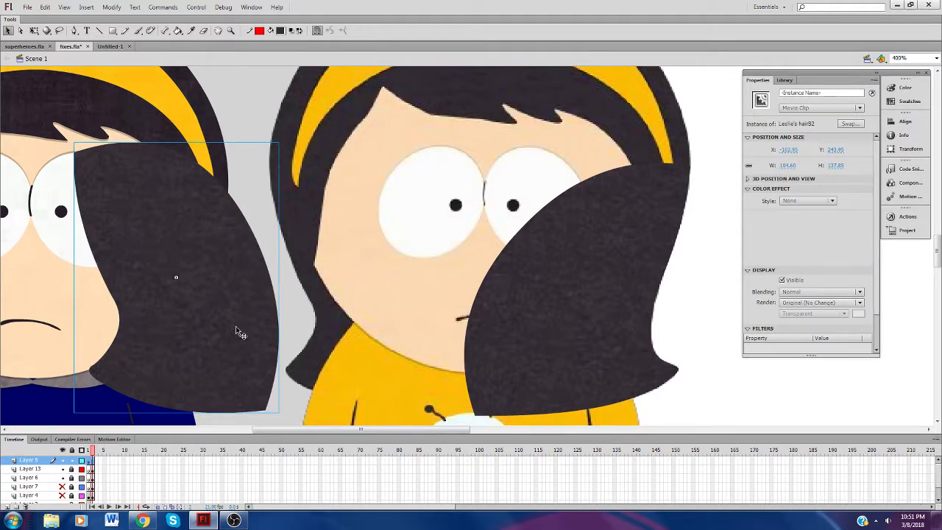
Step: Move the left hair clip about 100 px right onto the yellow-shirted girl, and cut both hair clips from the stage
{"action": "left_click", "coordinate": [292, 352]}
{"action": "left_click", "coordinate": [249, 343]}
{"action": "key", "text": "shift+Right"}
{"action": "key", "text": "shift+Right"}
{"action": "key", "text": "shift+Right"}
{"action": "key", "text": "shift+Right"}
{"action": "key", "text": "shift+Right"}
{"action": "key", "text": "shift+Right"}
{"action": "key", "text": "shift+Right"}
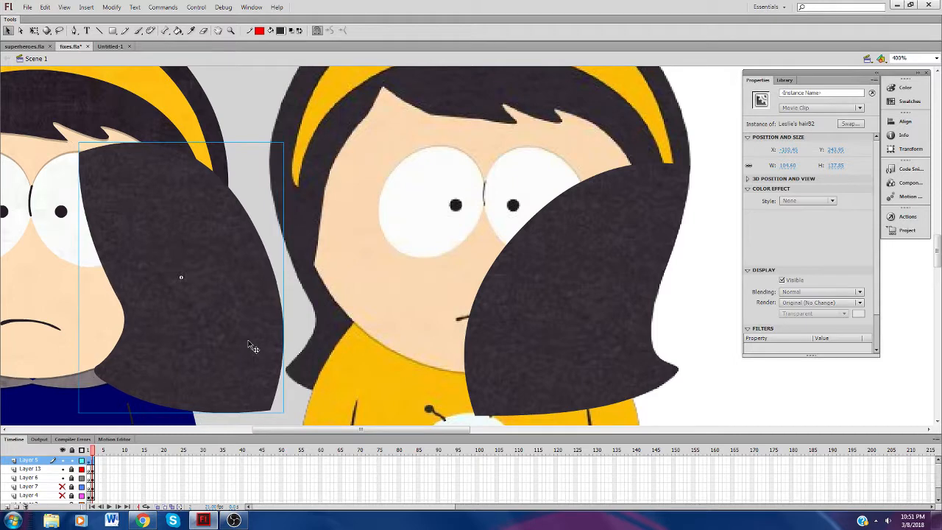
{"action": "key", "text": "shift+Right"}
{"action": "key", "text": "shift+Right"}
{"action": "key", "text": "shift+Right"}
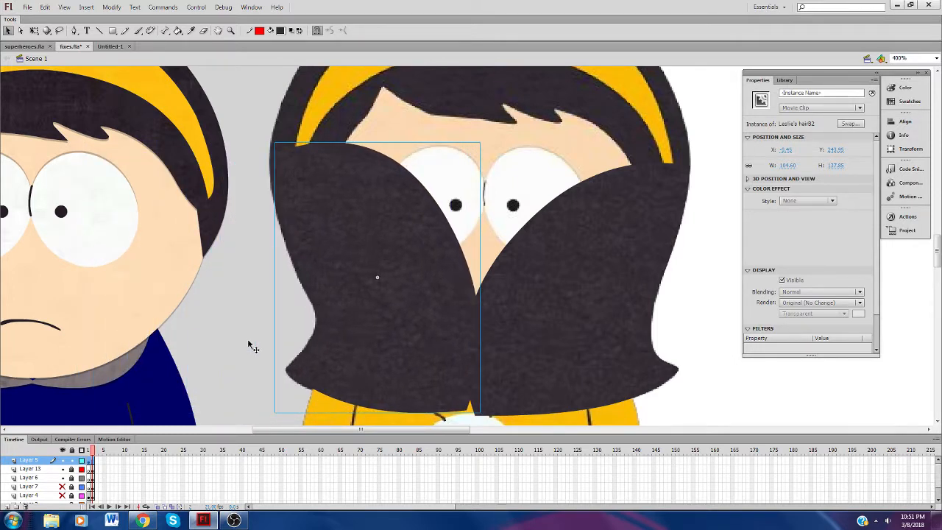
{"action": "left_click", "coordinate": [249, 345]}
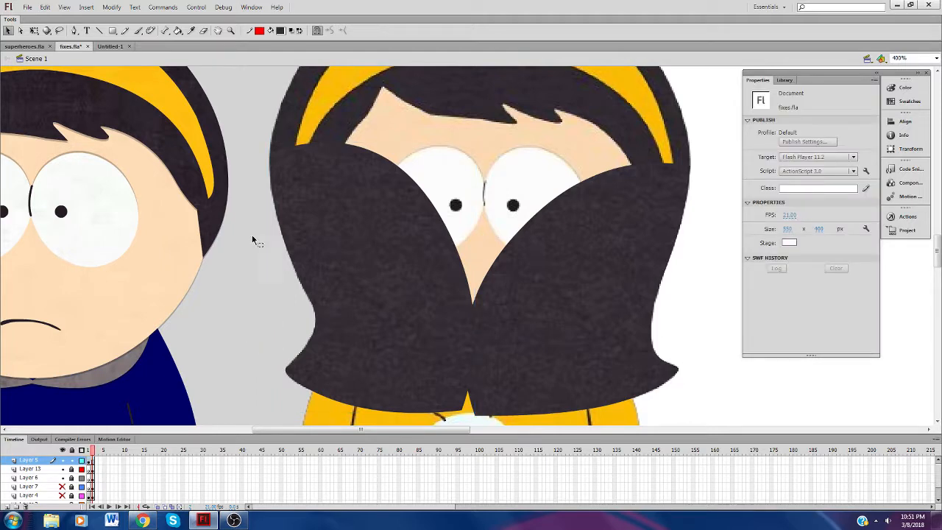
{"action": "key", "text": "ctrl+a"}
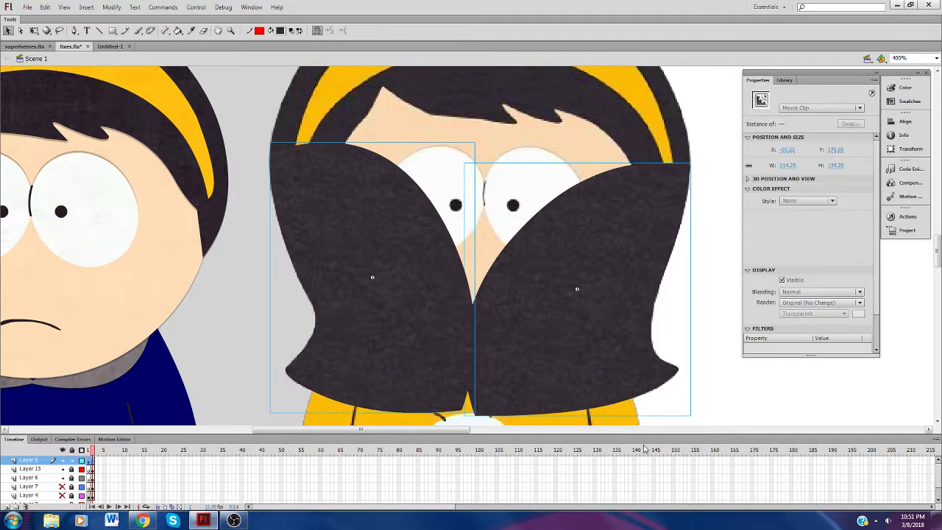
{"action": "key", "text": "Delete"}
Step: Switch to the YouTube live dashboard in Chrome, check the stream chat and viewer count, and return to Flash
{"action": "left_click", "coordinate": [142, 521]}
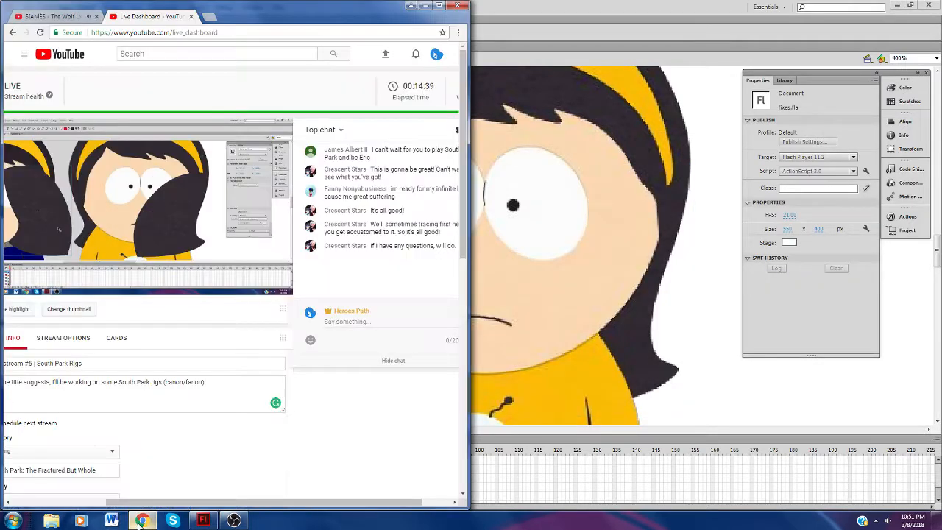
{"action": "left_click", "coordinate": [428, 506]}
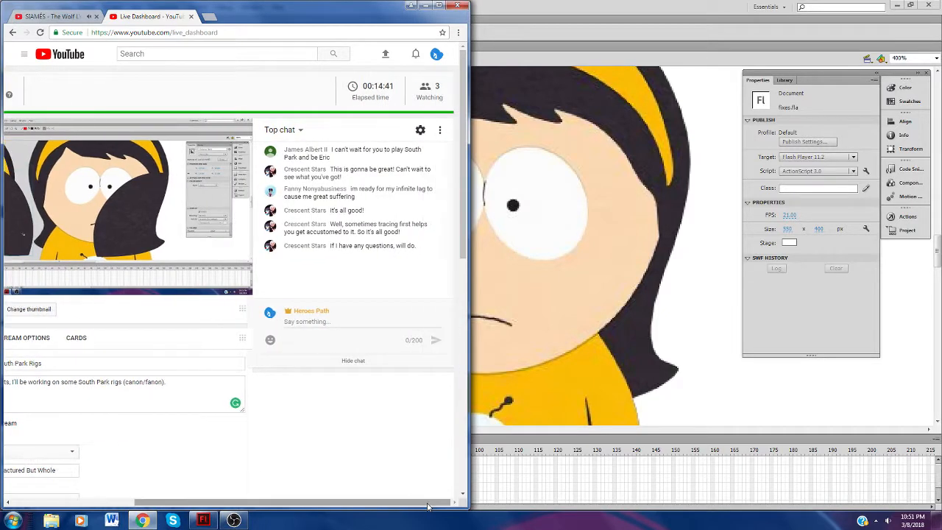
{"action": "left_click", "coordinate": [537, 361]}
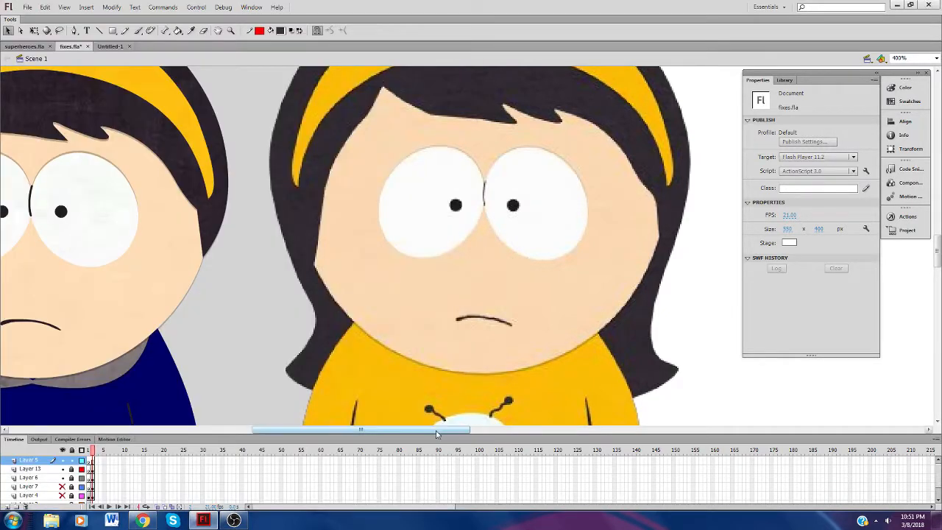
Step: Show the blue-shirted character's Layer 13 as outlines and paste both hair clips in place on Layer 5
{"action": "left_click_drag", "start_coordinate": [435, 434], "coordinate": [368, 434]}
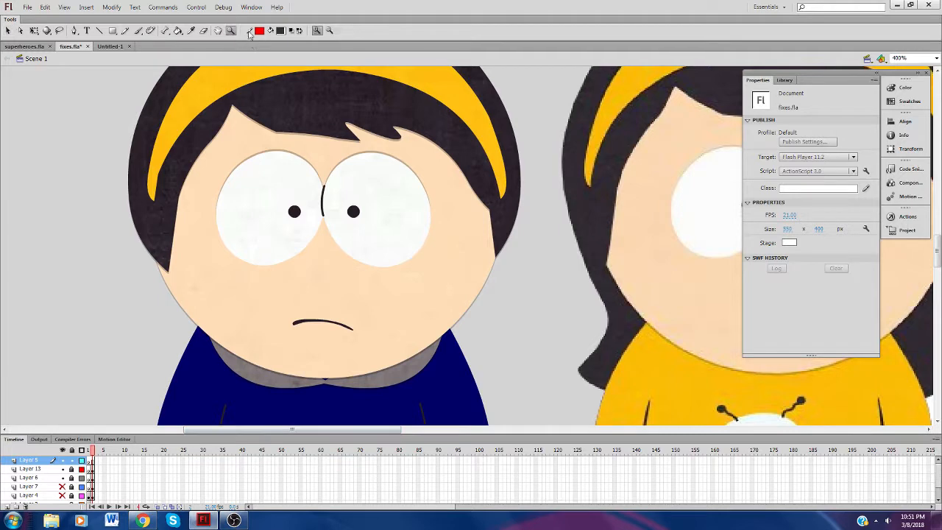
{"action": "left_click", "coordinate": [329, 30]}
{"action": "left_click", "coordinate": [484, 254]}
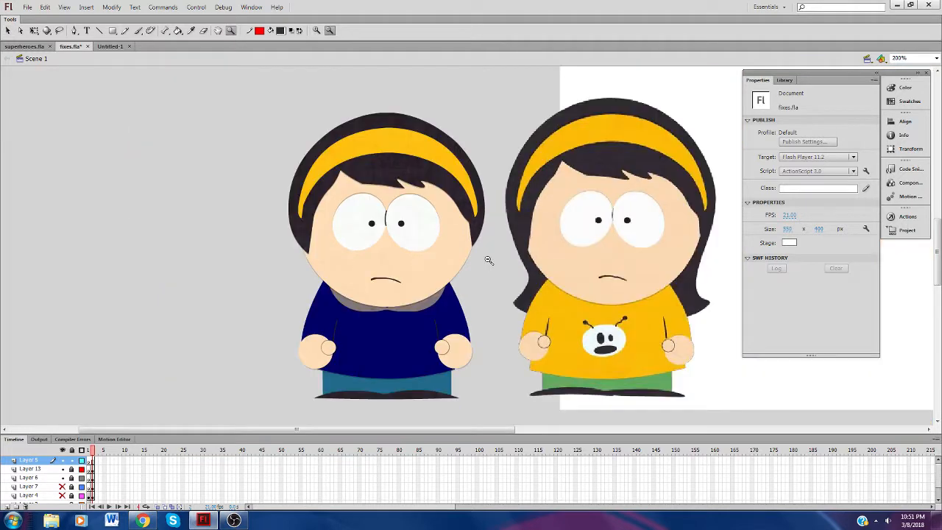
{"action": "left_click_drag", "start_coordinate": [423, 429], "coordinate": [441, 429]}
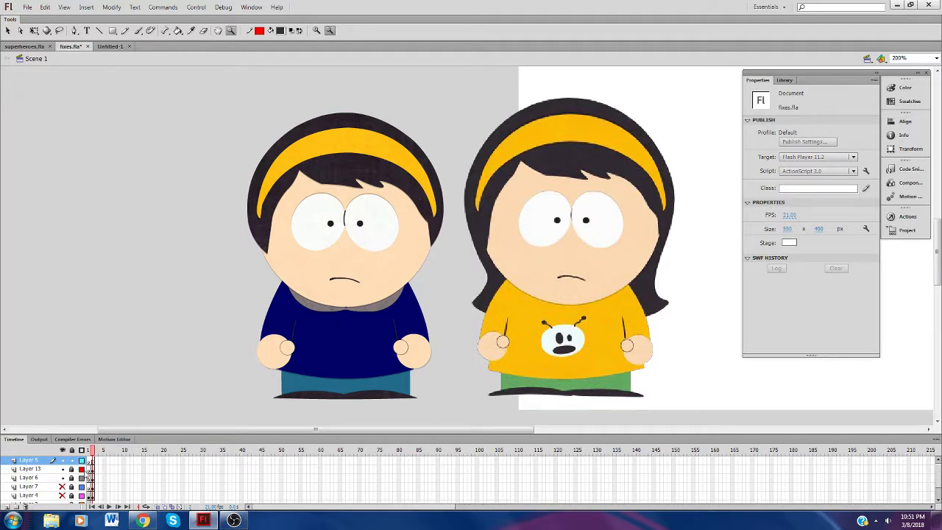
{"action": "left_click", "coordinate": [81, 478]}
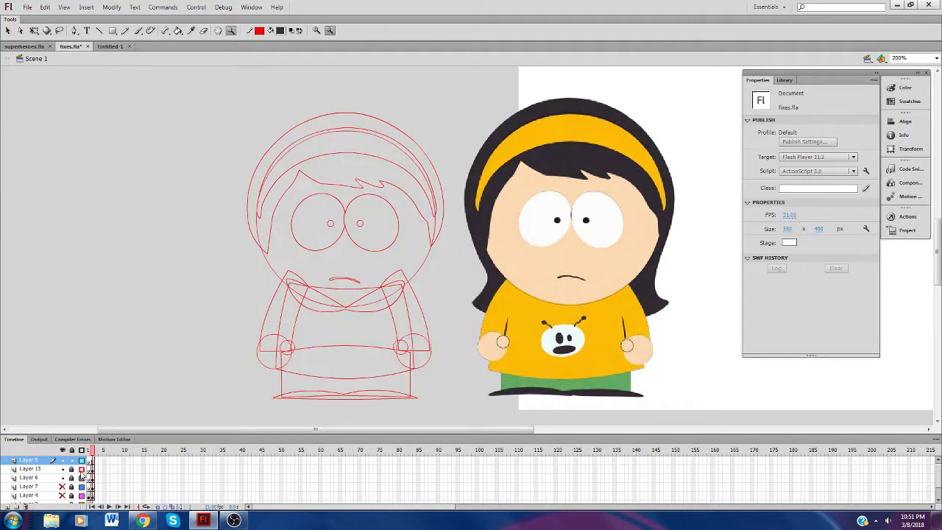
{"action": "right_click", "coordinate": [197, 315]}
{"action": "left_click", "coordinate": [243, 349]}
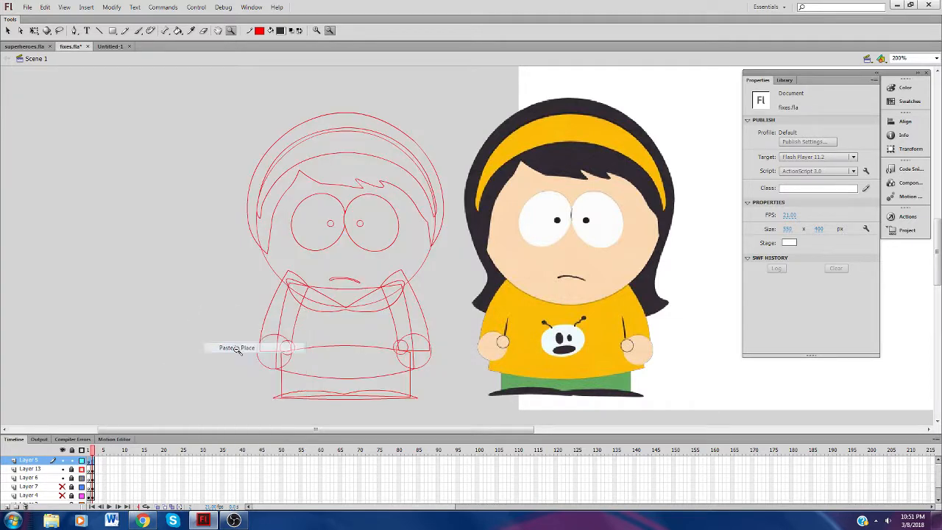
Step: Set Layer 5's outline color to dark green and display the layer as outlines
{"action": "double_click", "coordinate": [82, 462]}
{"action": "left_click", "coordinate": [442, 296]}
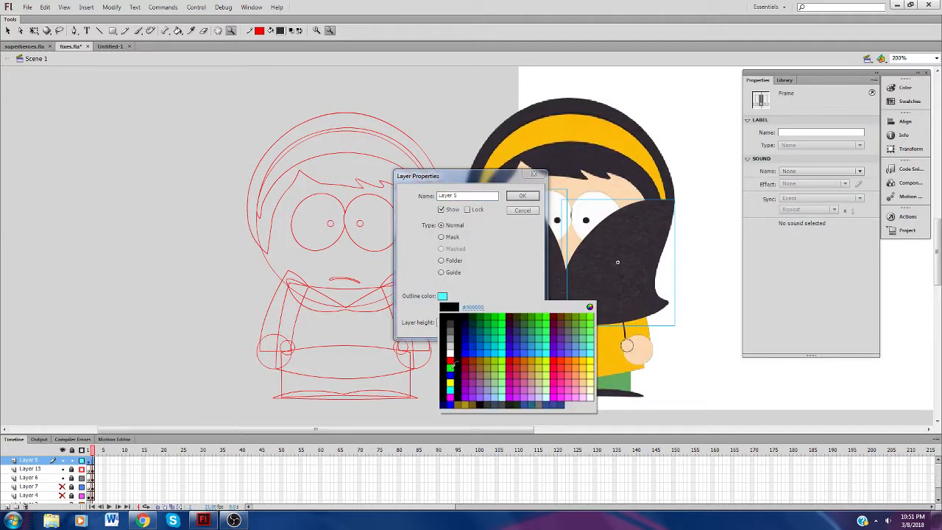
{"action": "left_click", "coordinate": [466, 323]}
{"action": "left_click", "coordinate": [519, 196]}
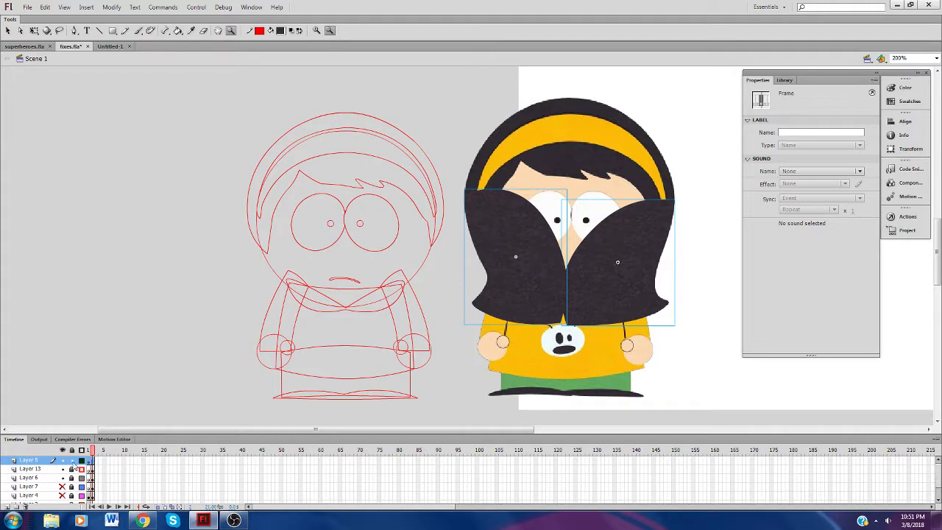
{"action": "left_click", "coordinate": [82, 461]}
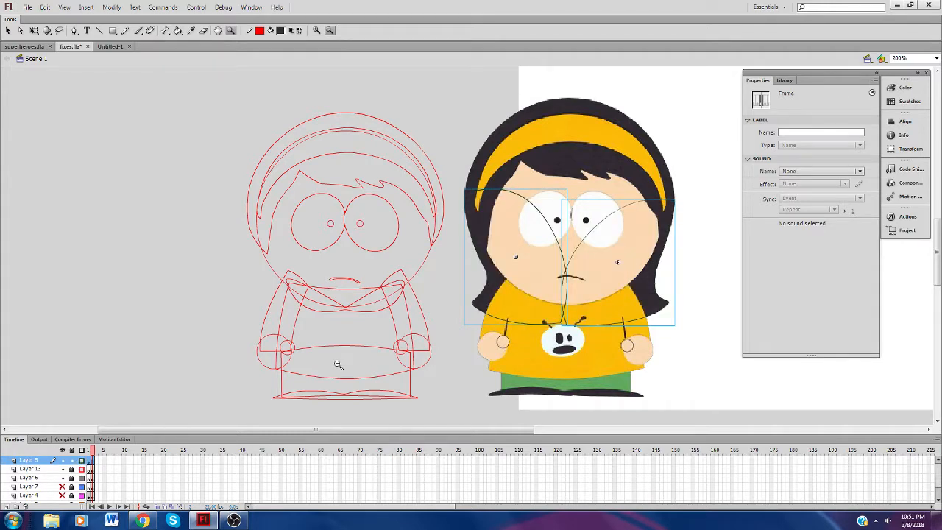
Step: Move both hair clips left from the yellow-shirted girl onto the head of the outlined character
{"action": "key", "text": "shift+Left"}
{"action": "key", "text": "shift+Left"}
{"action": "key", "text": "shift+Left"}
{"action": "key", "text": "shift+Left"}
{"action": "key", "text": "shift+Left"}
{"action": "key", "text": "shift+Left"}
{"action": "key", "text": "shift+Left"}
{"action": "key", "text": "shift+Left"}
{"action": "key", "text": "shift+Left"}
{"action": "key", "text": "shift+Left"}
{"action": "key", "text": "shift+Left"}
{"action": "key", "text": "shift+Left"}
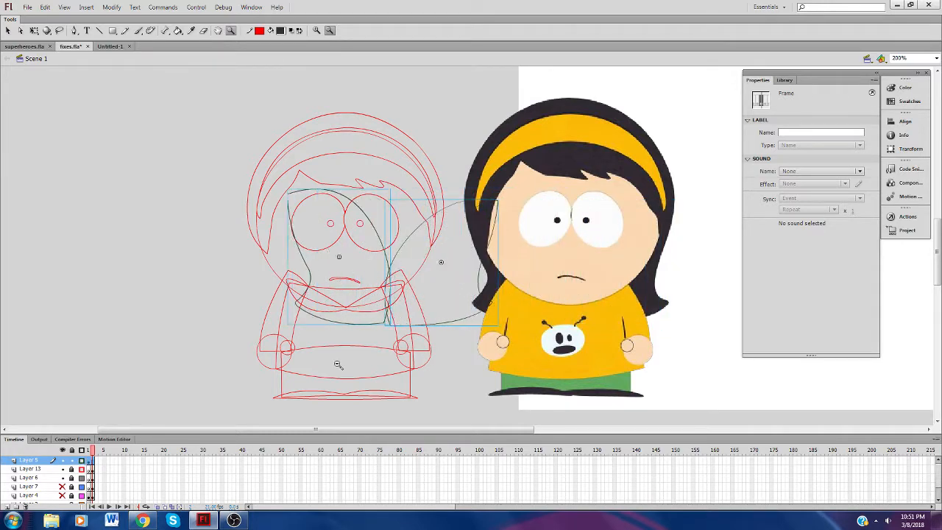
{"action": "key", "text": "shift+Left"}
{"action": "key", "text": "shift+Left"}
{"action": "key", "text": "shift+Left"}
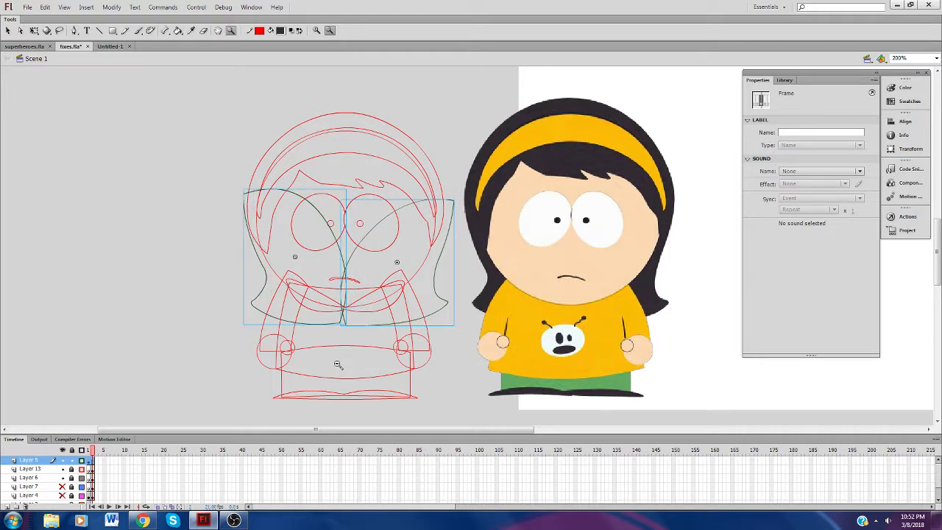
Step: Nudge both hair clips slightly down and right to line up with the outlined character's head
{"action": "key", "text": "Down"}
{"action": "key", "text": "Down"}
{"action": "key", "text": "Down"}
{"action": "key", "text": "Down"}
{"action": "key", "text": "Down"}
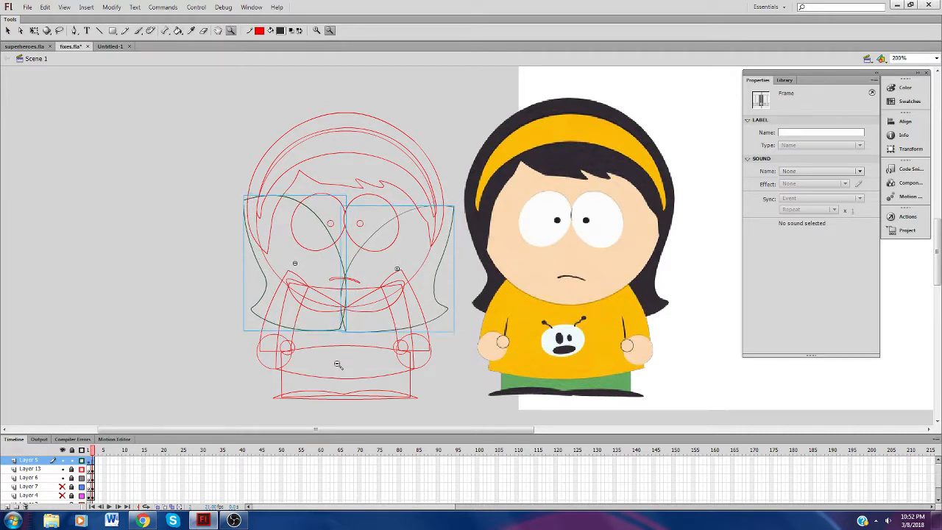
{"action": "key", "text": "Down"}
{"action": "key", "text": "Right"}
{"action": "key", "text": "Right"}
{"action": "key", "text": "Right"}
{"action": "key", "text": "Down"}
{"action": "key", "text": "Down"}
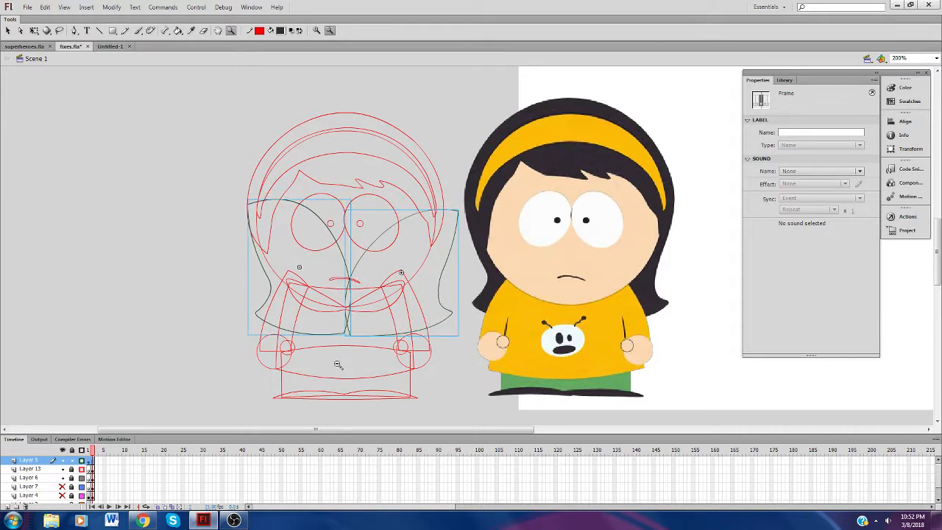
{"action": "key", "text": "Down"}
{"action": "key", "text": "Down"}
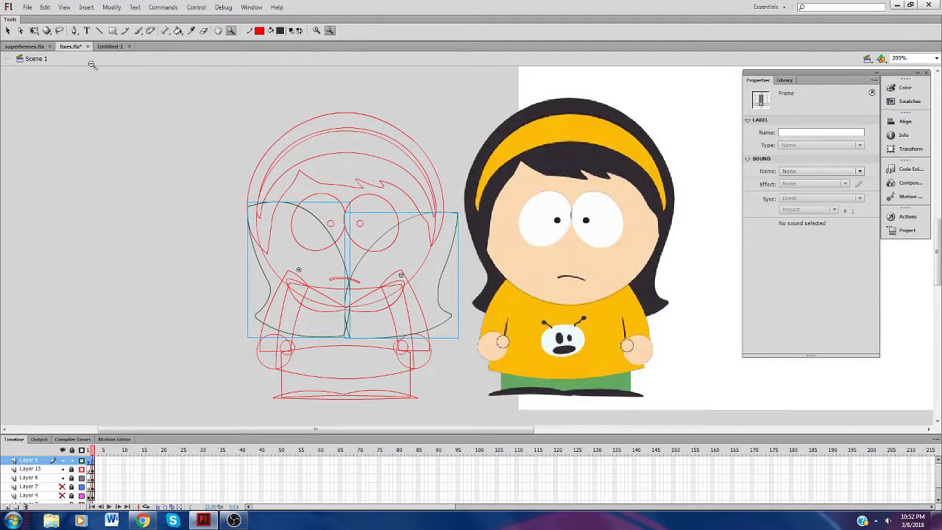
Step: Turn off snapping and scale both back hair clips down to the outlined head's width, about 199 px wide and 129 px high, nudging them into place
{"action": "left_click", "coordinate": [34, 31]}
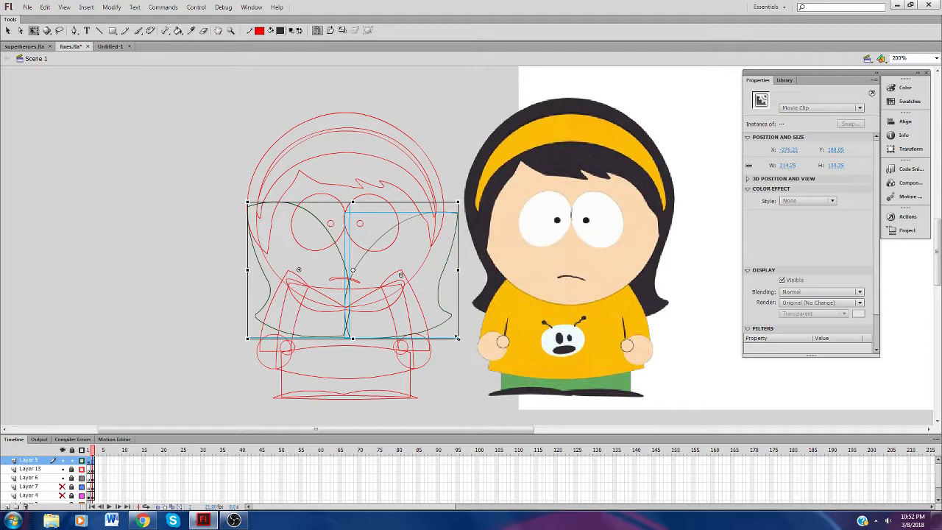
{"action": "left_click", "coordinate": [318, 30]}
{"action": "left_click_drag", "start_coordinate": [457, 340], "coordinate": [443, 328]}
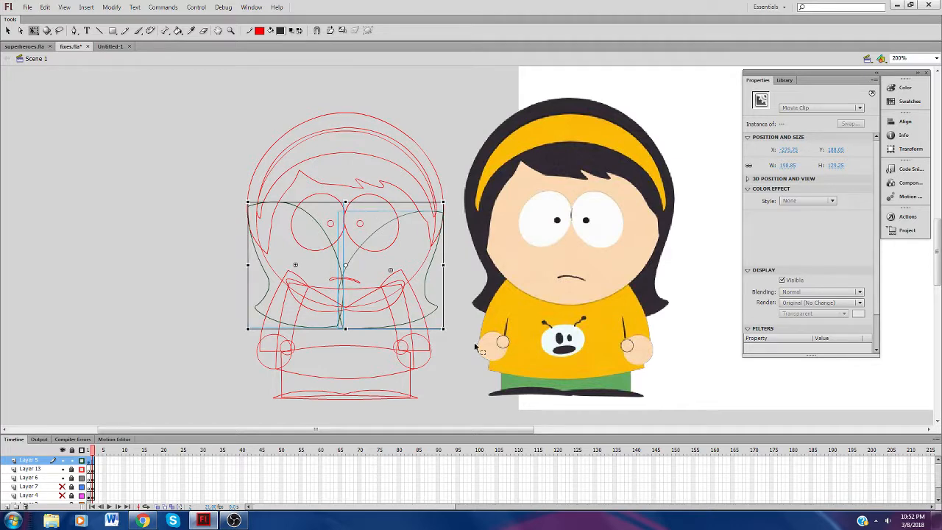
{"action": "key", "text": "Down"}
{"action": "key", "text": "Left"}
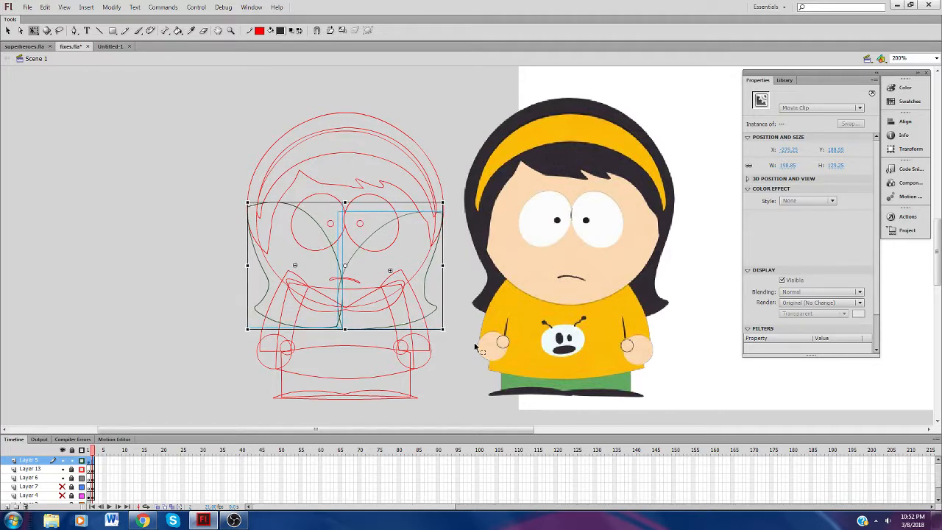
{"action": "left_click", "coordinate": [474, 347]}
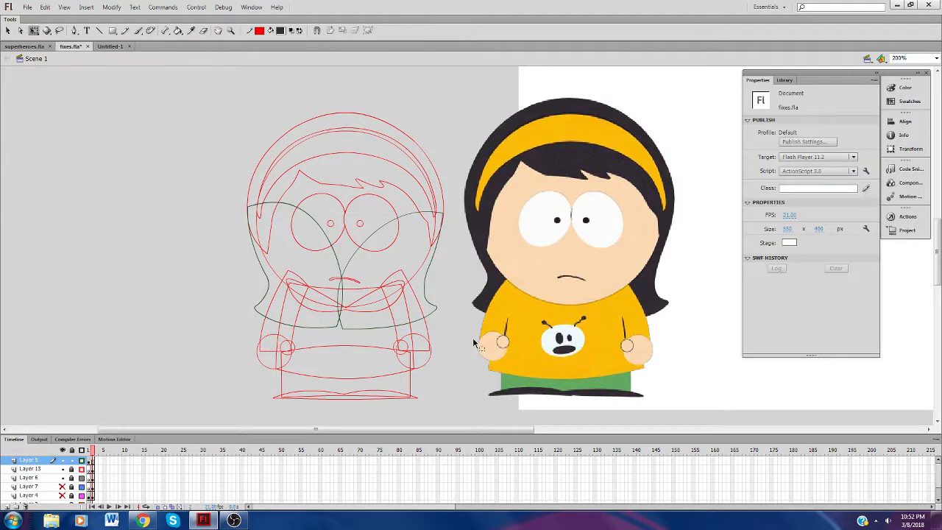
Step: Nudge the right back hair clip slightly right to meet the edge of the outlined head
{"action": "left_click", "coordinate": [436, 249]}
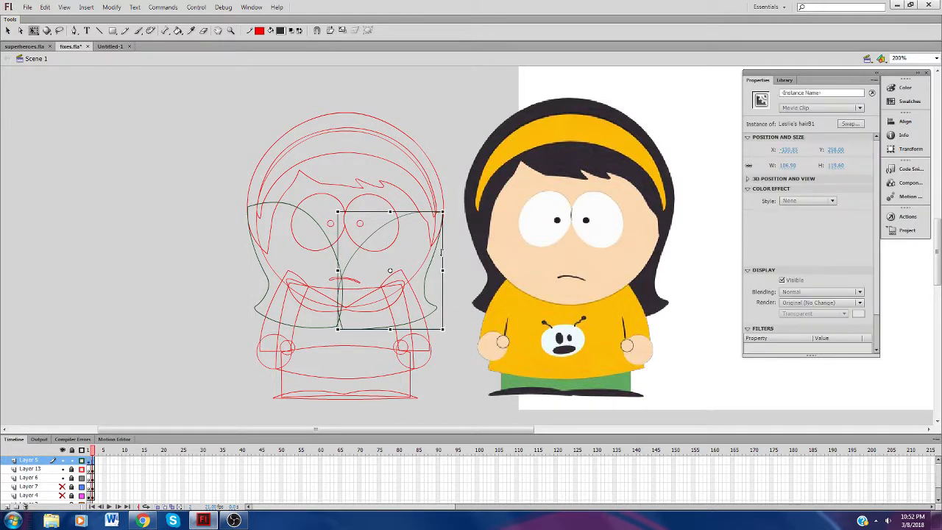
{"action": "key", "text": "Right"}
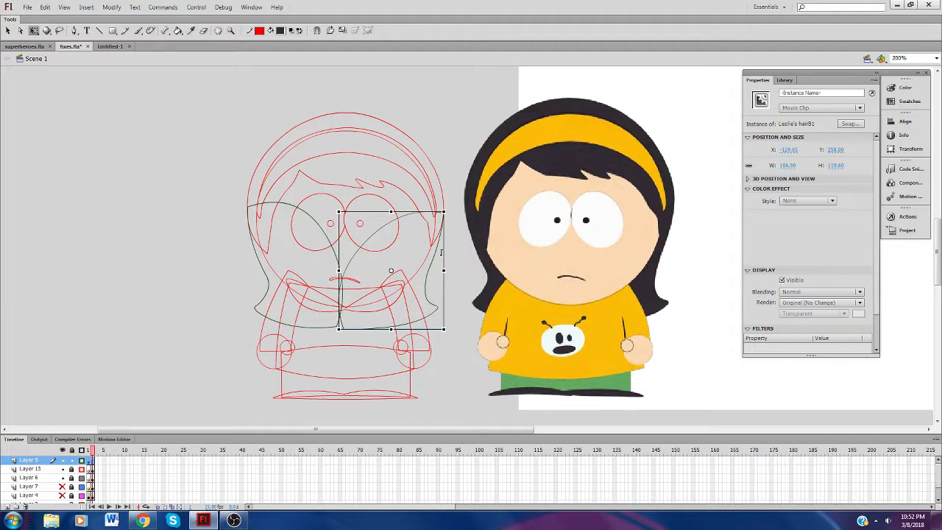
{"action": "left_click", "coordinate": [487, 346]}
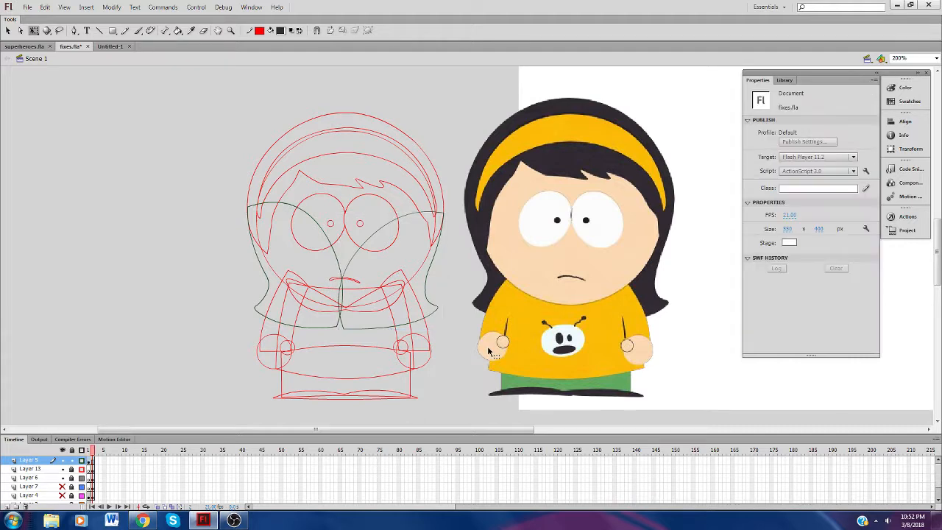
Step: Nudge both back hair clips slightly upward on the outlined character's head
{"action": "left_click", "coordinate": [8, 30]}
{"action": "left_click_drag", "start_coordinate": [199, 181], "coordinate": [491, 368]}
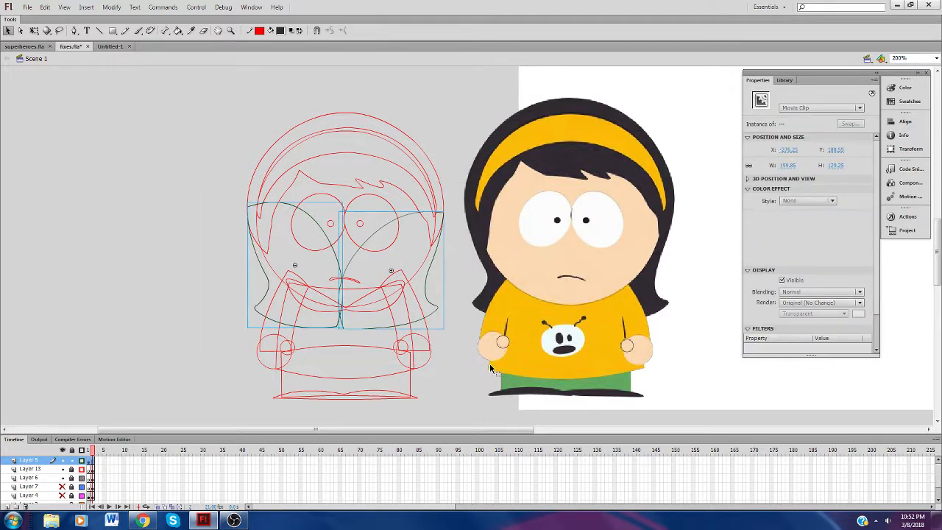
{"action": "key", "text": "Up"}
{"action": "key", "text": "Up"}
{"action": "key", "text": "Up"}
{"action": "key", "text": "Up"}
{"action": "key", "text": "Up"}
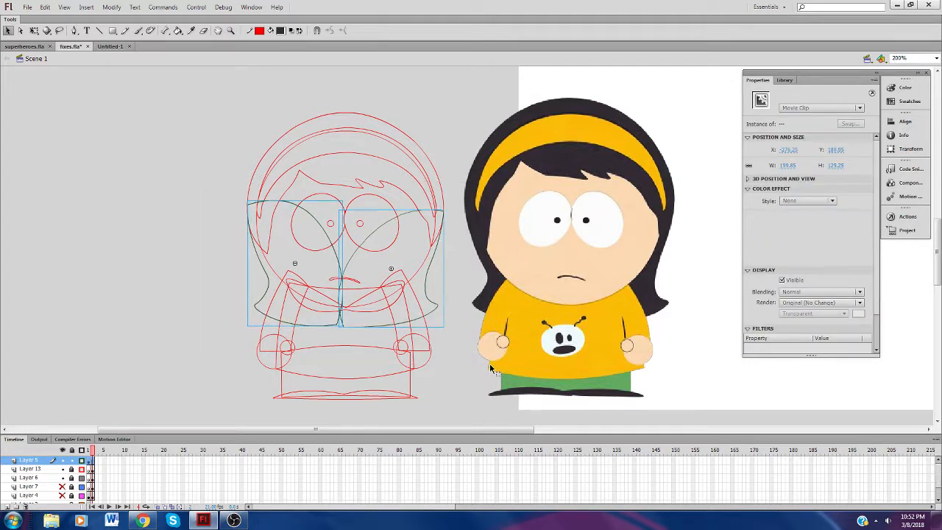
{"action": "left_click", "coordinate": [491, 368]}
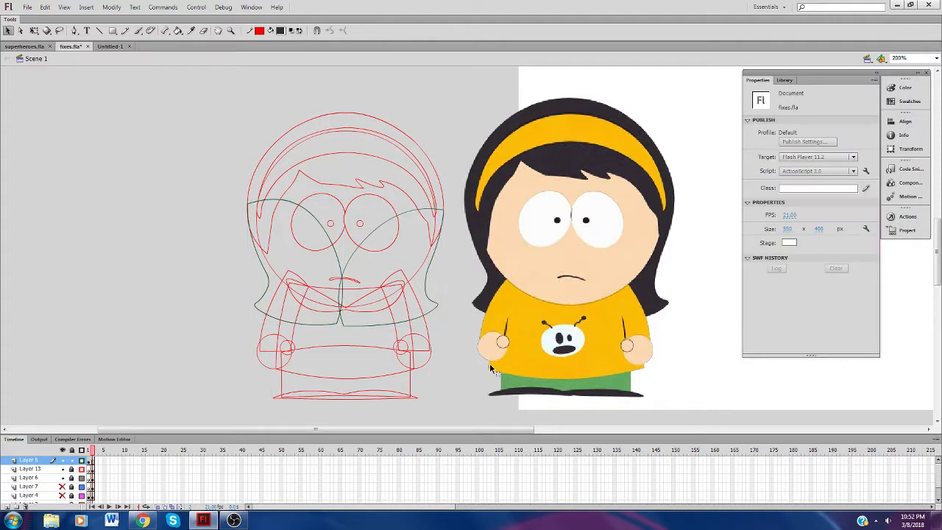
Step: Nudge the left back hair clip slightly left to meet the edge of the outlined head
{"action": "left_click", "coordinate": [434, 283]}
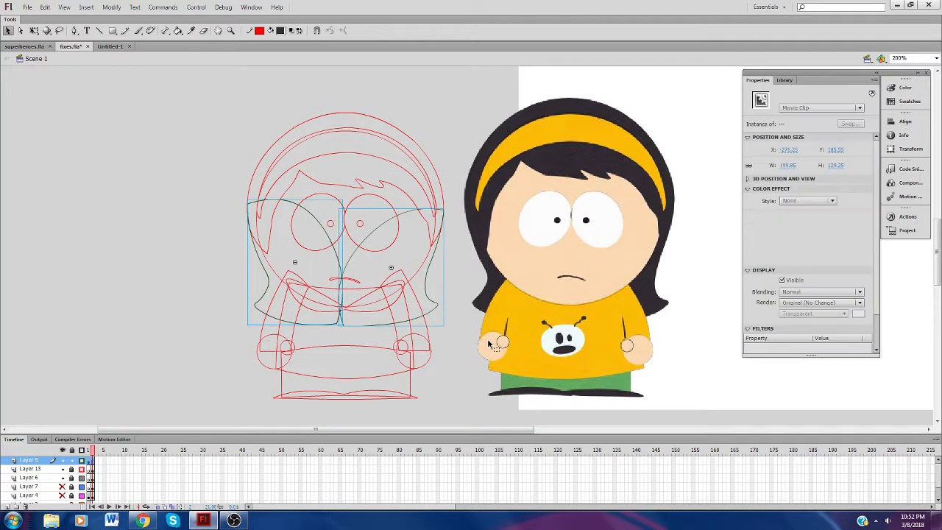
{"action": "left_click", "coordinate": [285, 206]}
{"action": "key", "text": "Left"}
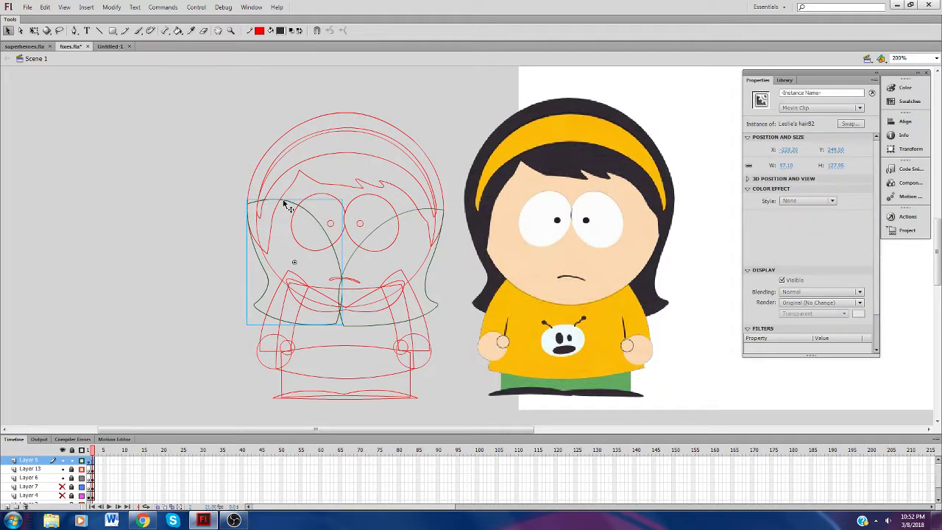
Step: Cut both back hair clips from Layer 5, turn off Layer 13's outline display and unlock that layer
{"action": "left_click_drag", "start_coordinate": [218, 158], "coordinate": [498, 364]}
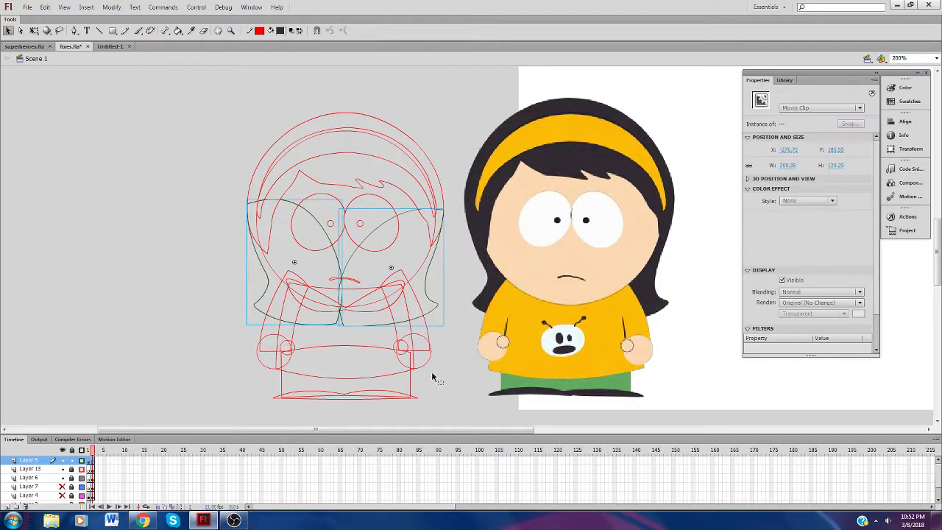
{"action": "left_click", "coordinate": [294, 416]}
{"action": "left_click", "coordinate": [81, 469]}
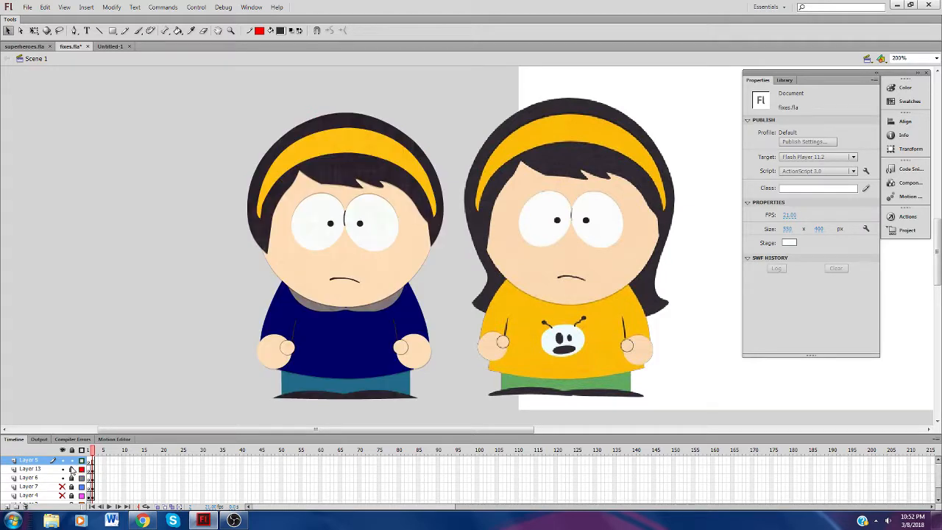
{"action": "left_click", "coordinate": [59, 469]}
Step: Paste both back hair clips in place on Layer 13 and send them behind the blue-shirted character's body
{"action": "right_click", "coordinate": [137, 273]}
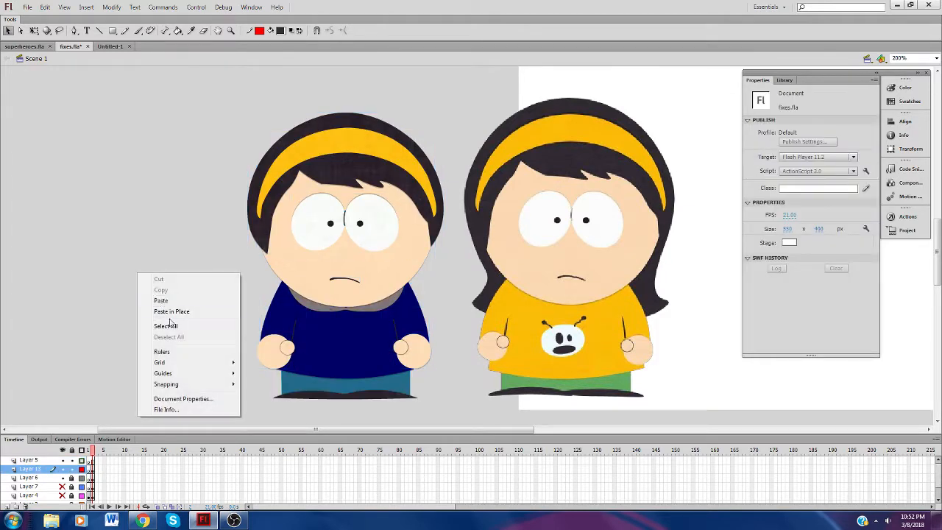
{"action": "left_click", "coordinate": [171, 311]}
{"action": "right_click", "coordinate": [286, 274]}
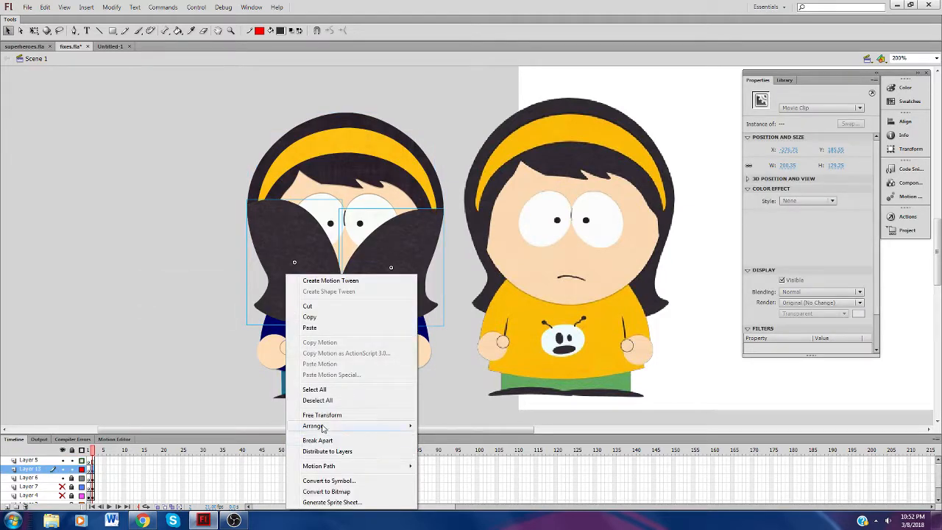
{"action": "mouse_move", "coordinate": [309, 430]}
{"action": "left_click", "coordinate": [237, 458]}
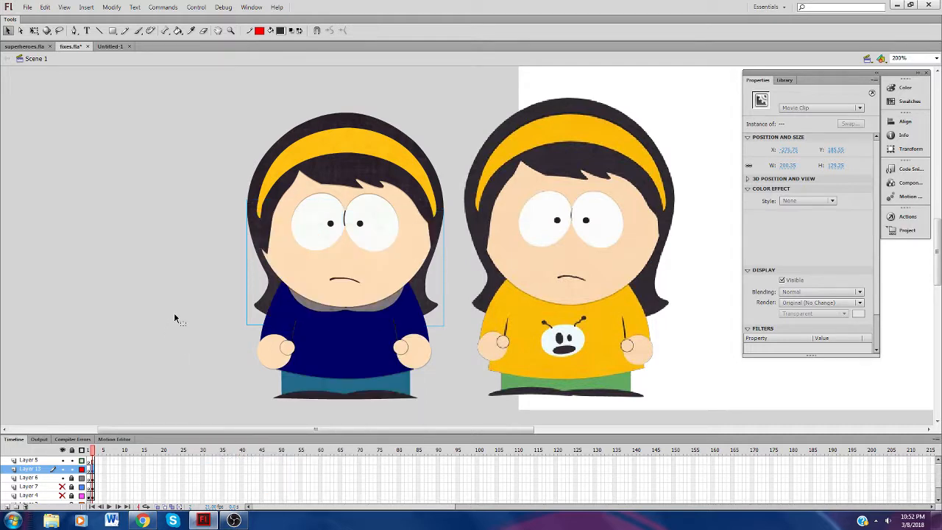
{"action": "left_click", "coordinate": [174, 312]}
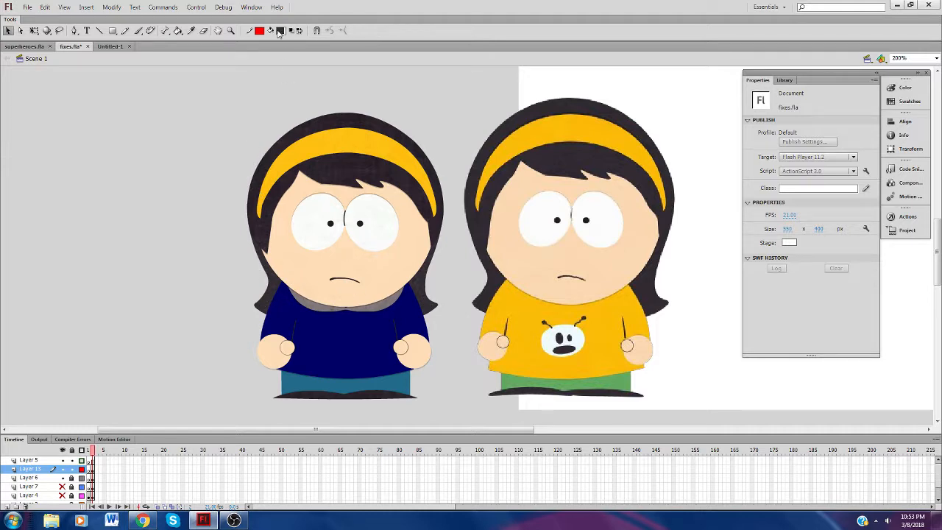
Step: Sample the textured dark fill from inside the blue-shirted character's front hair clip and return to the main scene
{"action": "double_click", "coordinate": [283, 184]}
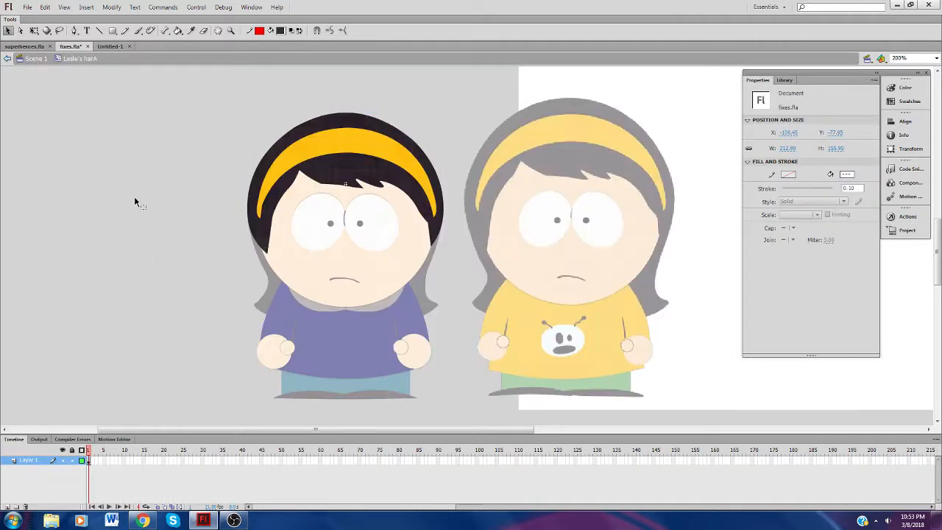
{"action": "left_click", "coordinate": [190, 31]}
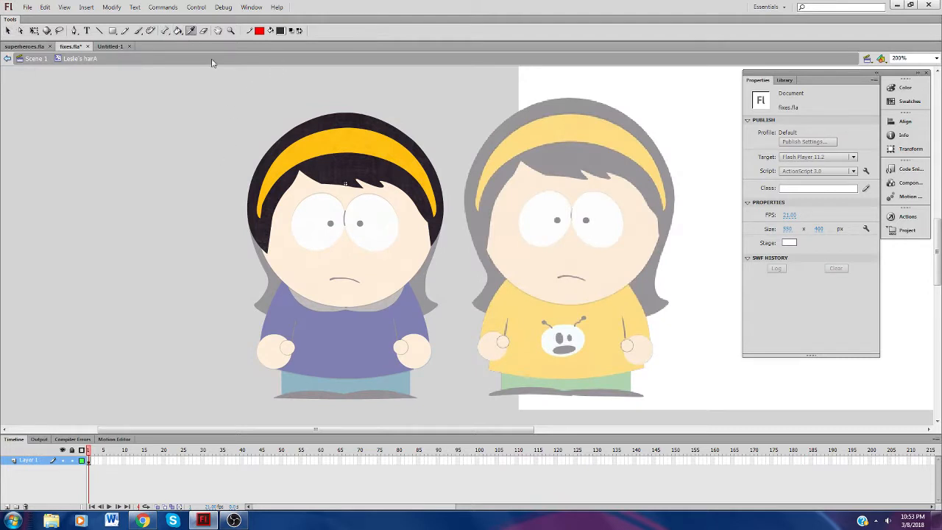
{"action": "left_click", "coordinate": [321, 166]}
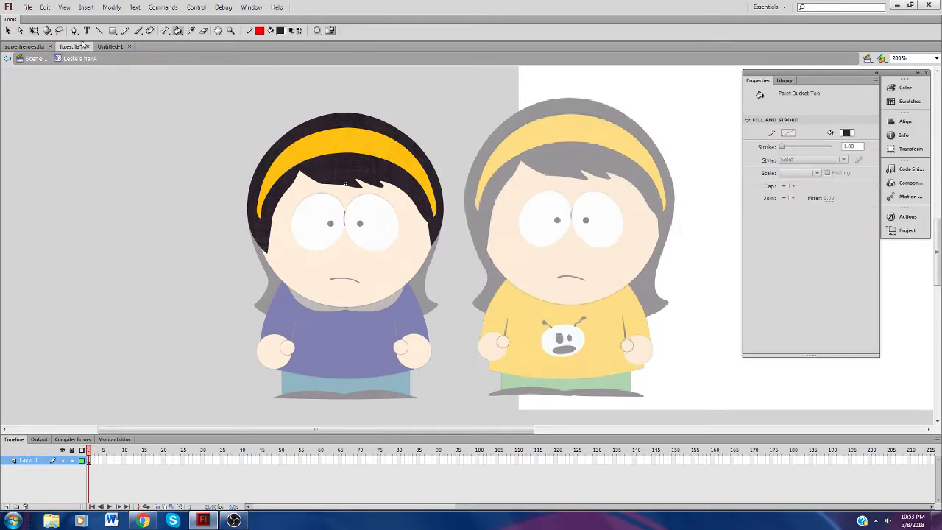
{"action": "left_click", "coordinate": [35, 59]}
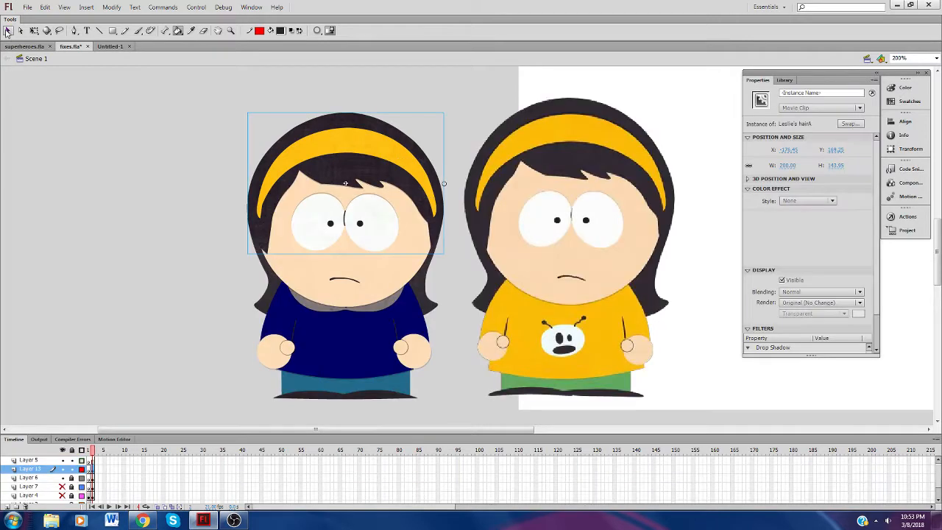
{"action": "key", "text": "v"}
{"action": "left_click", "coordinate": [168, 265]}
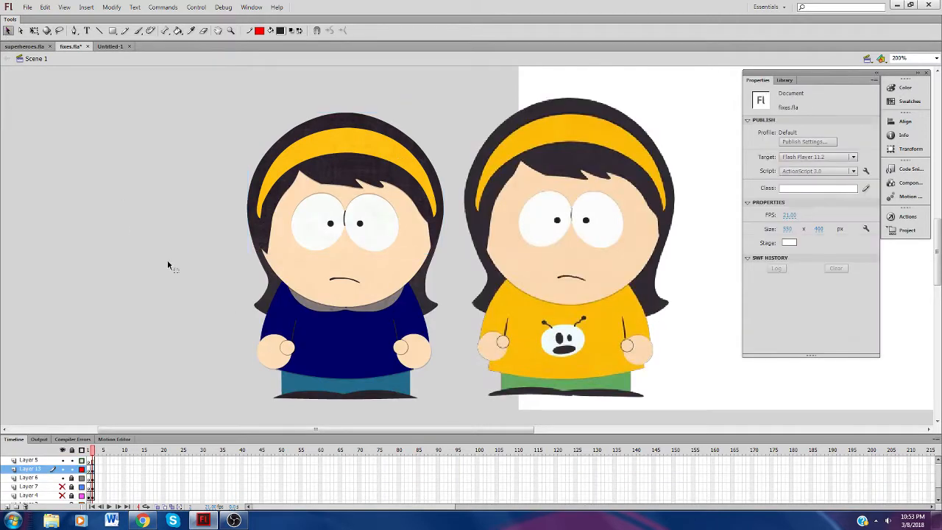
Step: Fill the shape inside the left back hair clip with the sampled hair texture and return to the main scene
{"action": "double_click", "coordinate": [263, 298]}
{"action": "key", "text": "k"}
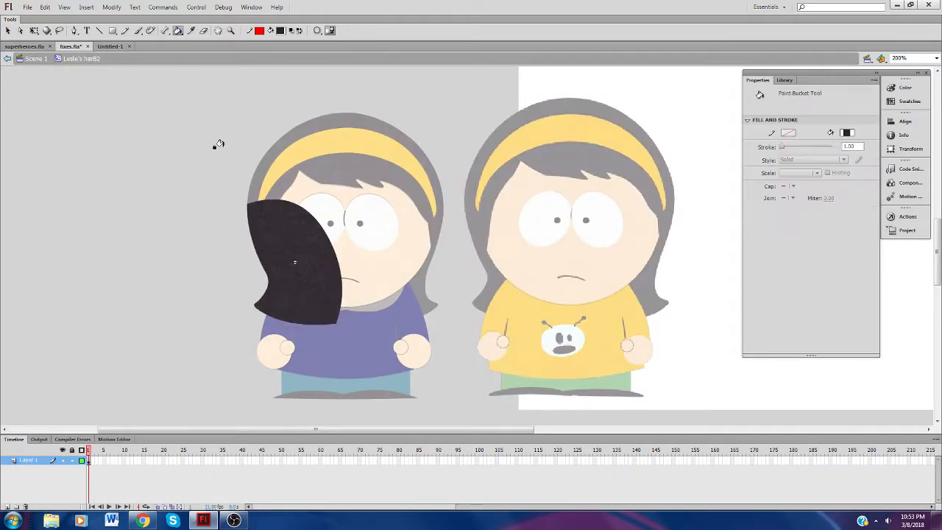
{"action": "left_click", "coordinate": [259, 242]}
{"action": "left_click", "coordinate": [35, 59]}
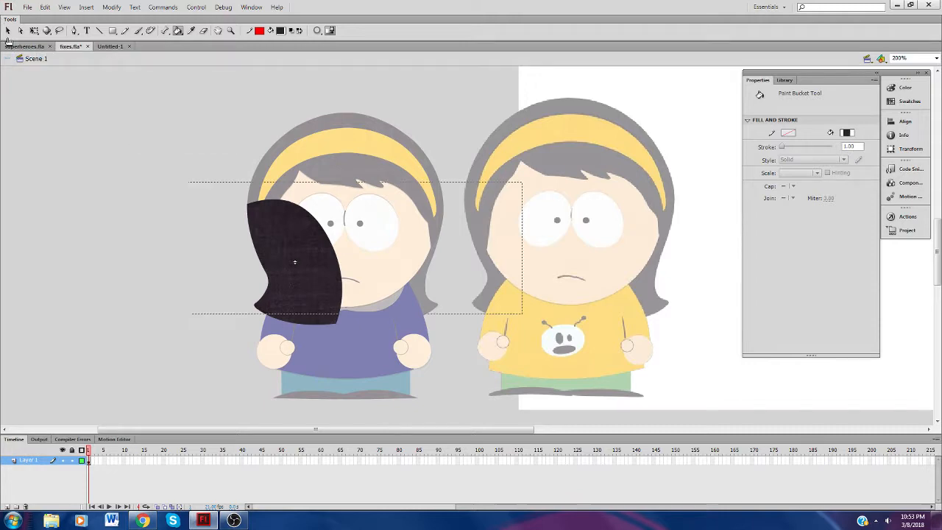
{"action": "left_click", "coordinate": [8, 31]}
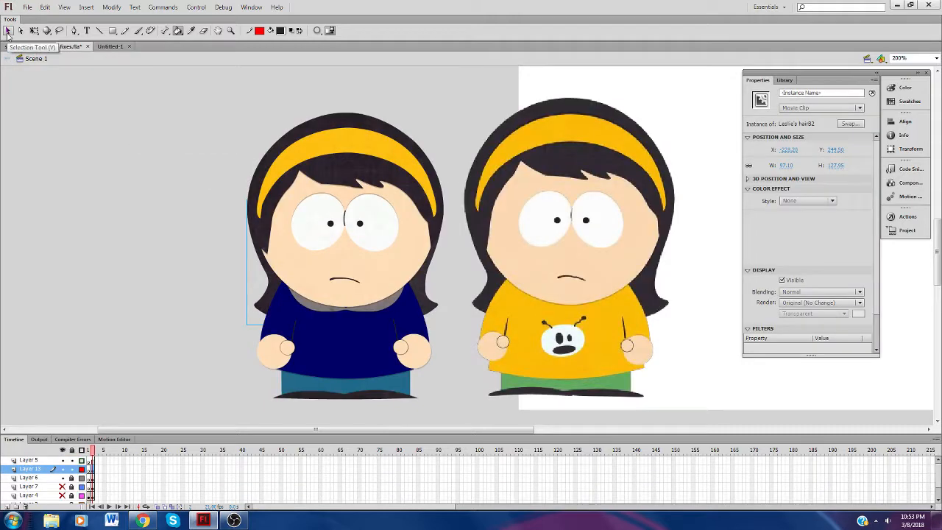
Step: Fill the shape inside the right back hair clip with the sampled hair texture, return to the main scene and save the file
{"action": "double_click", "coordinate": [420, 308]}
{"action": "left_click", "coordinate": [196, 287]}
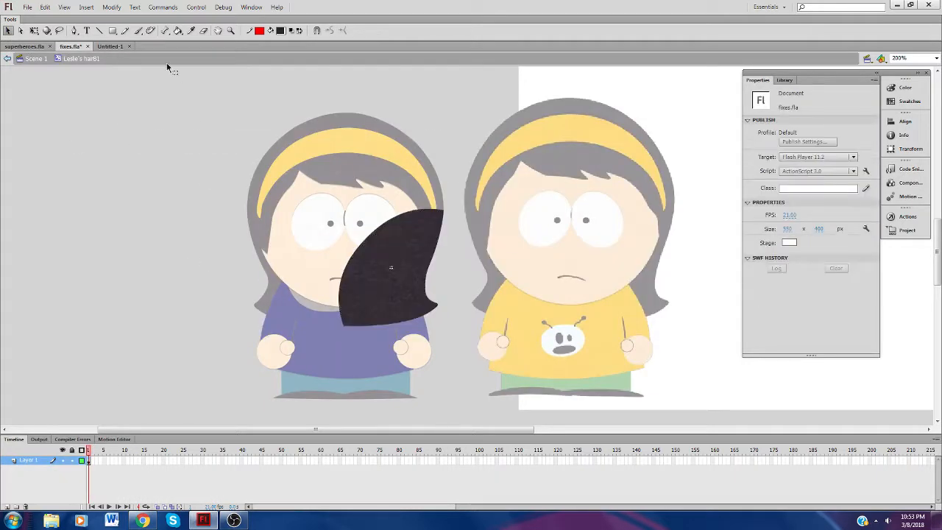
{"action": "left_click", "coordinate": [178, 30]}
{"action": "left_click", "coordinate": [370, 272]}
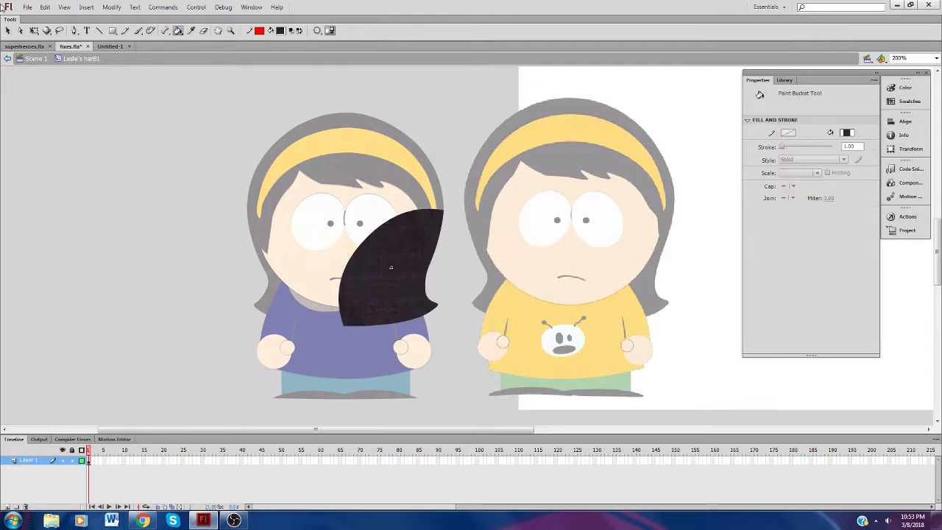
{"action": "left_click", "coordinate": [8, 31]}
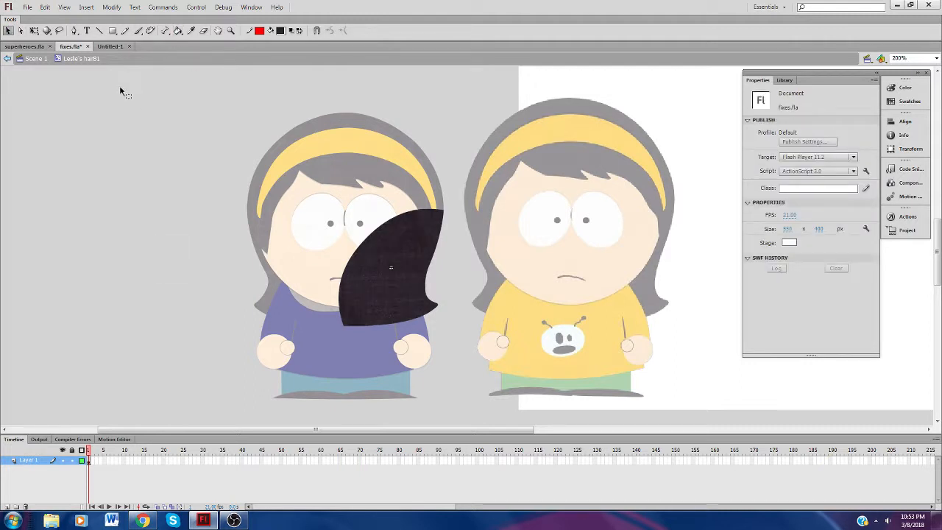
{"action": "left_click", "coordinate": [35, 58]}
{"action": "key", "text": "ctrl+s"}
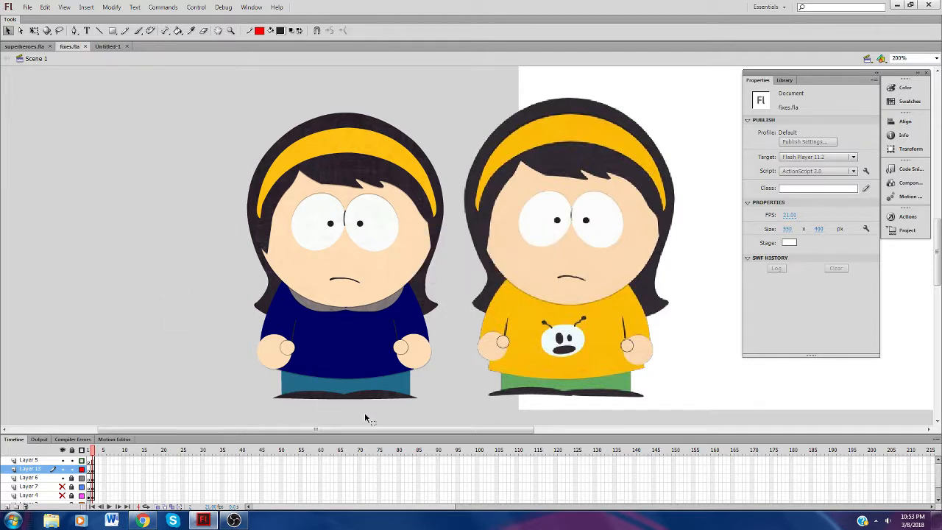
Step: Delete the gray collar from the blue-shirted character
{"action": "left_click_drag", "start_coordinate": [363, 430], "coordinate": [317, 388]}
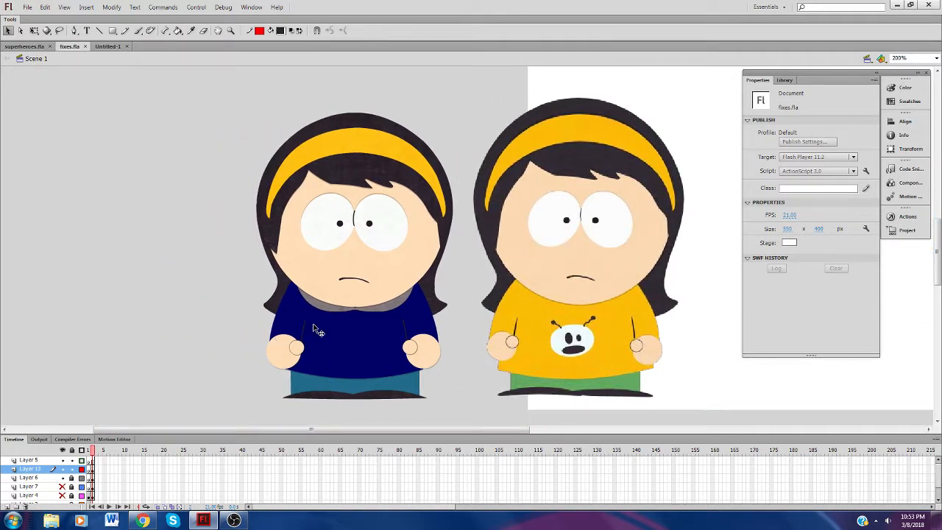
{"action": "left_click", "coordinate": [332, 307]}
{"action": "key", "text": "Delete"}
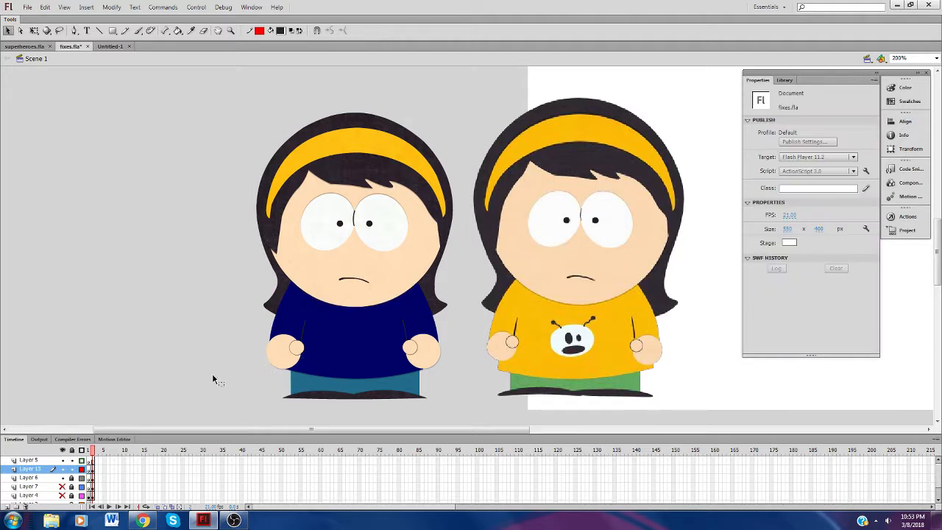
{"action": "left_click", "coordinate": [361, 357]}
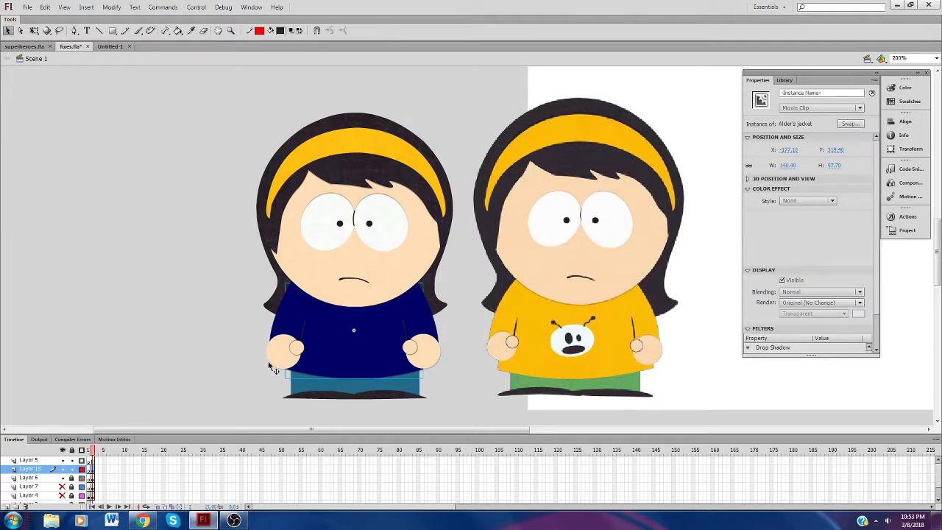
{"action": "left_click", "coordinate": [231, 362]}
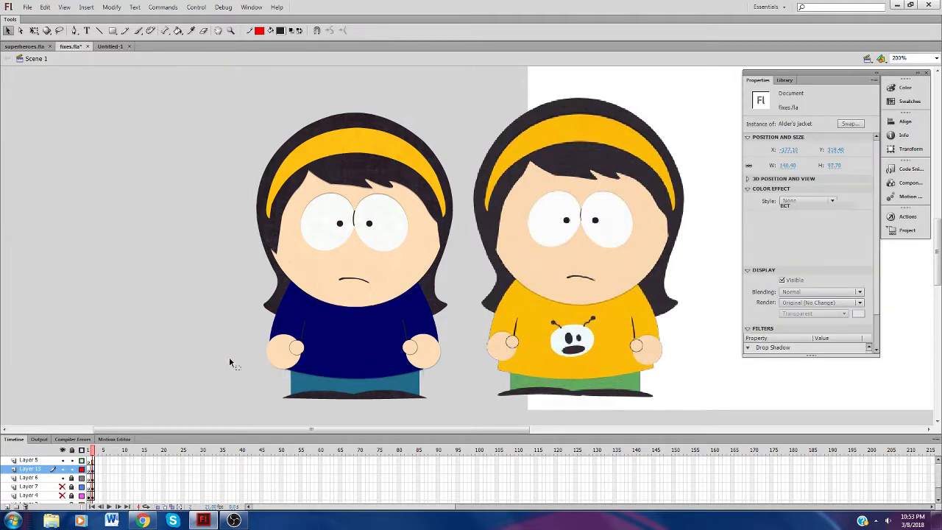
Step: Switch to the Untitled-1 document and paste the copied dark blue jacket symbol onto its stage
{"action": "left_click", "coordinate": [110, 45]}
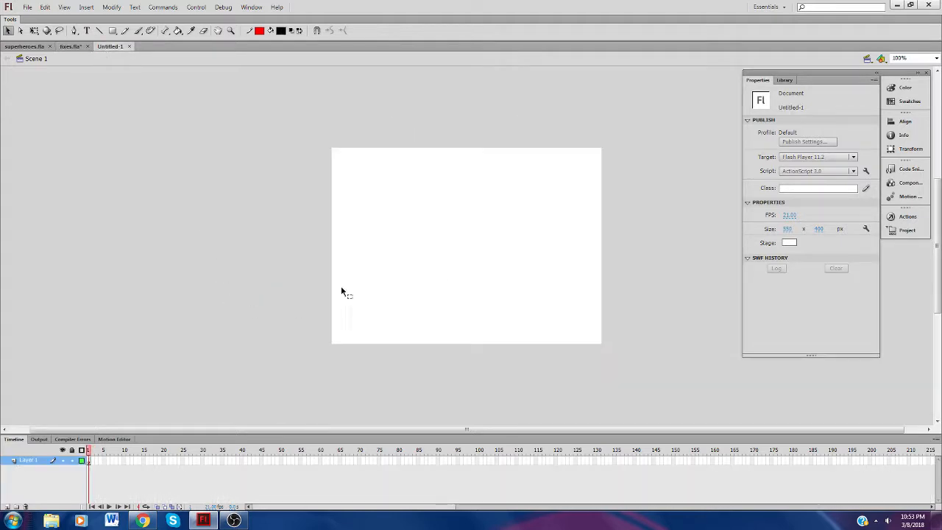
{"action": "right_click", "coordinate": [447, 272]}
{"action": "left_click", "coordinate": [464, 312]}
{"action": "left_click_drag", "start_coordinate": [247, 321], "coordinate": [464, 258]}
{"action": "left_click", "coordinate": [467, 322]}
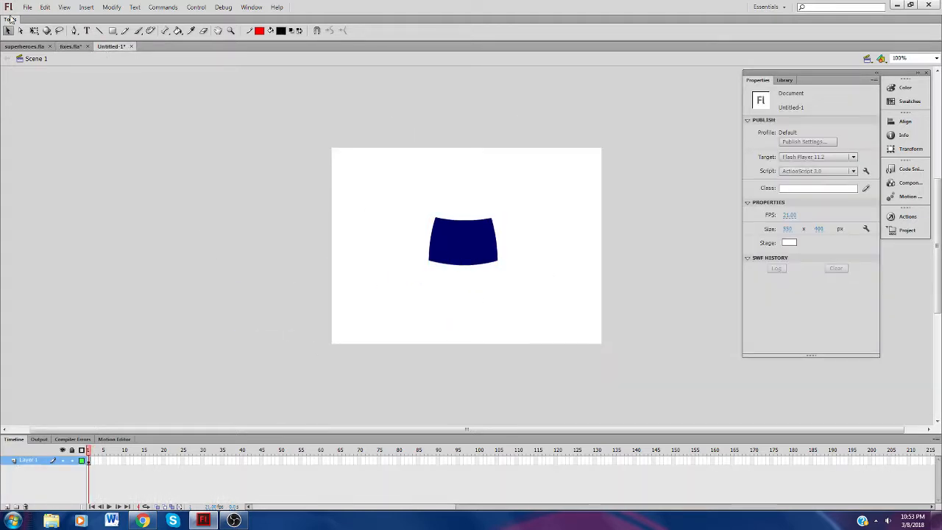
{"action": "left_click", "coordinate": [71, 47]}
{"action": "left_click", "coordinate": [104, 46]}
{"action": "left_click", "coordinate": [283, 34]}
{"action": "left_click", "coordinate": [273, 57]}
{"action": "left_click", "coordinate": [70, 48]}
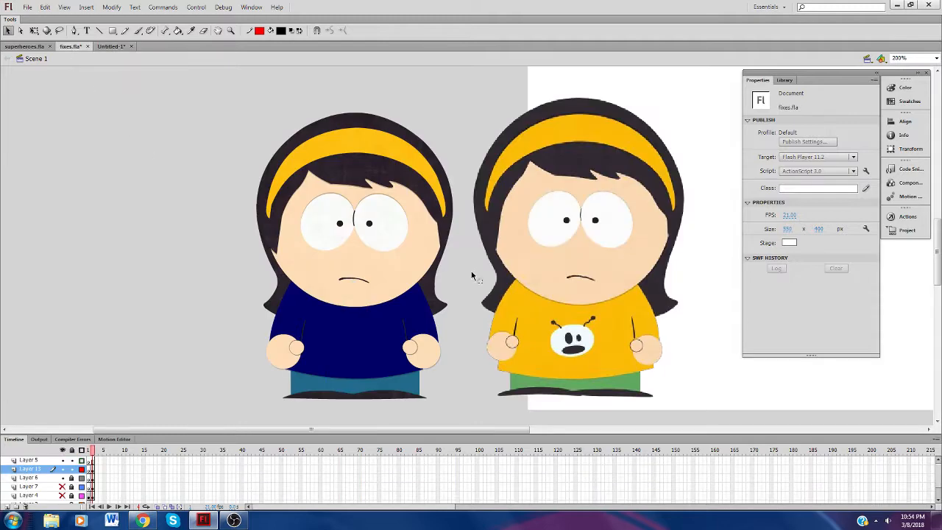
Step: Rename the jacket symbol in Untitled-1's library to Leslie's jacket
{"action": "left_click", "coordinate": [785, 80]}
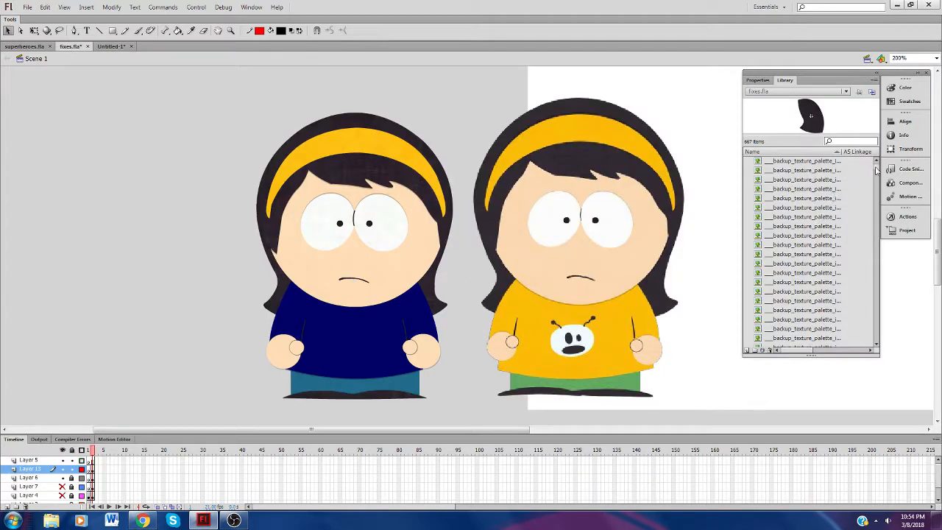
{"action": "left_click_drag", "start_coordinate": [876, 170], "coordinate": [883, 352]}
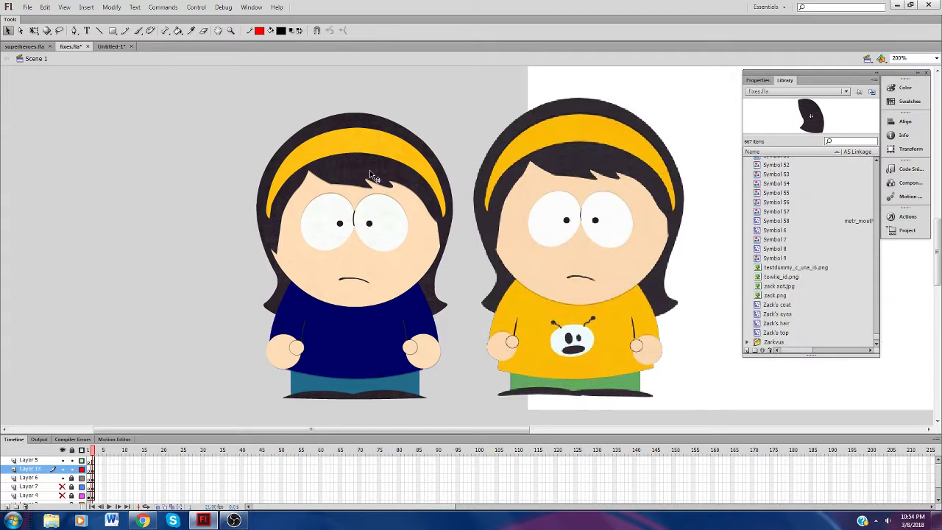
{"action": "left_click", "coordinate": [112, 46]}
{"action": "left_click", "coordinate": [772, 161]}
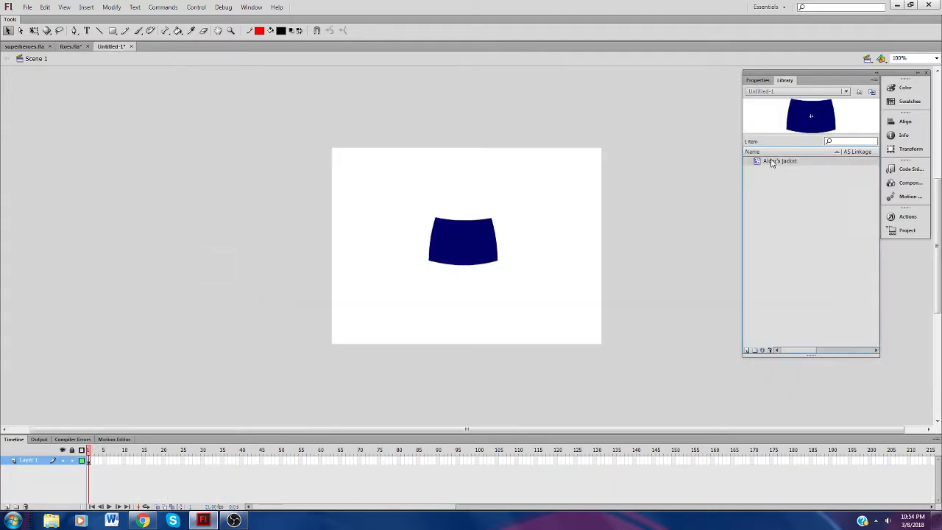
{"action": "right_click", "coordinate": [772, 161]}
{"action": "left_click", "coordinate": [799, 202]}
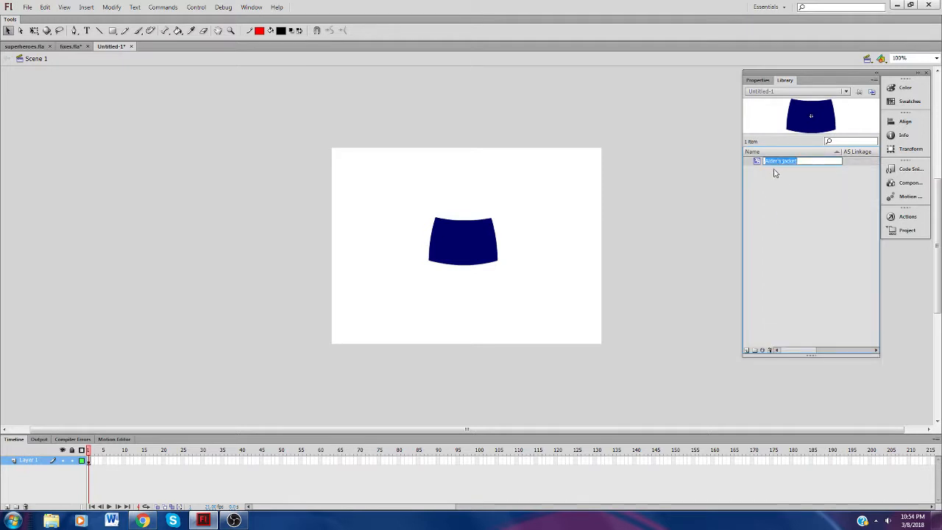
{"action": "left_click", "coordinate": [774, 164]}
{"action": "left_click_drag", "start_coordinate": [778, 162], "coordinate": [763, 167]}
{"action": "key", "text": "BackSpace"}
{"action": "type", "text": "Loki"}
{"action": "key", "text": "Return"}
Step: Cut the renamed jacket from the Untitled-1 stage and return to the fixes.fla document
{"action": "left_click", "coordinate": [452, 299]}
{"action": "left_click", "coordinate": [468, 254]}
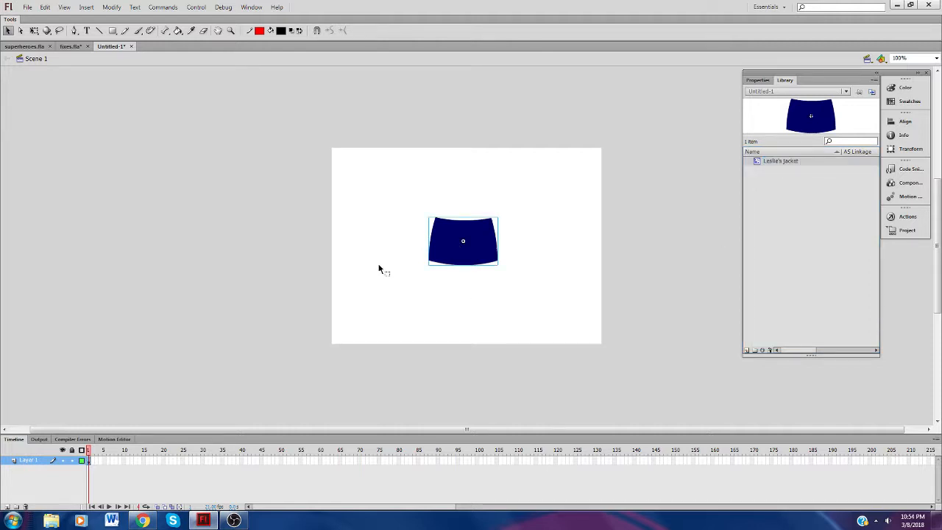
{"action": "key", "text": "Delete"}
{"action": "left_click", "coordinate": [70, 47]}
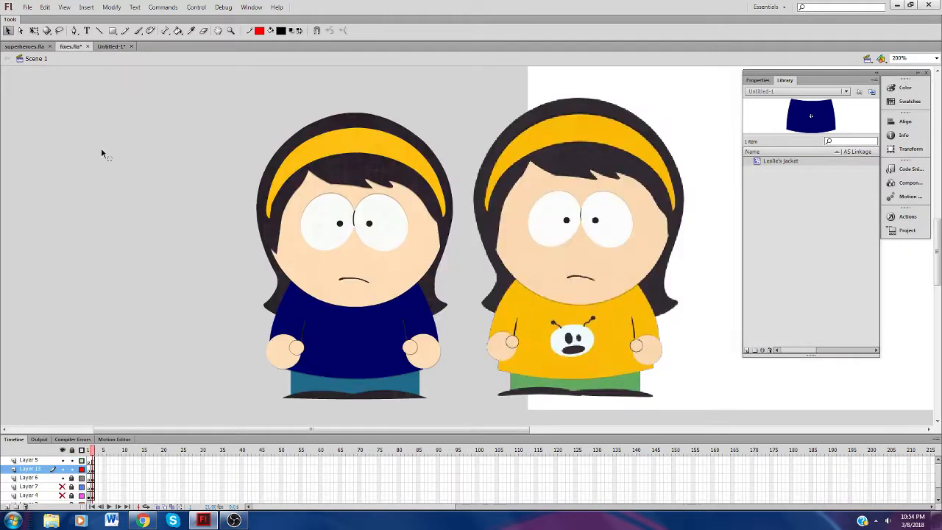
Step: Show Layer 13 as outlines, paste the renamed jacket on Layer 5 and align it with the left character's torso outline
{"action": "left_click", "coordinate": [81, 468]}
{"action": "left_click", "coordinate": [51, 459]}
{"action": "right_click", "coordinate": [114, 364]}
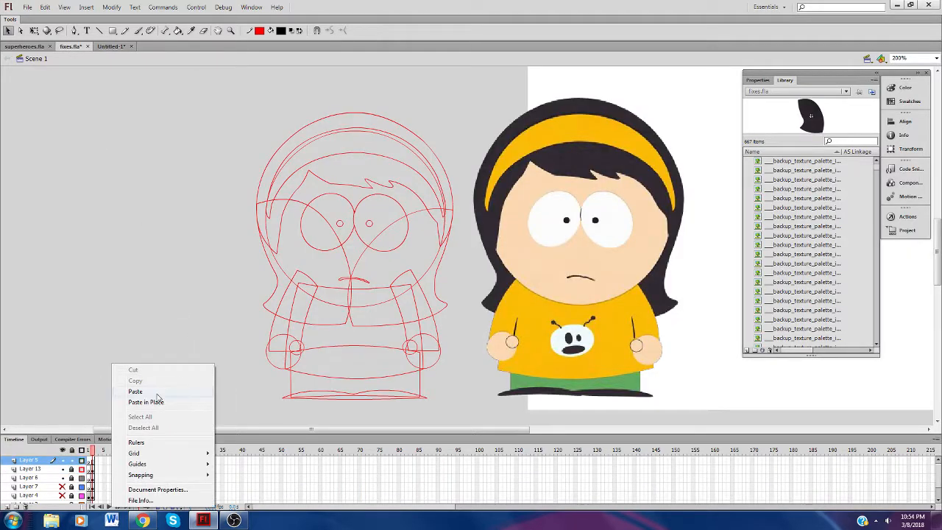
{"action": "left_click", "coordinate": [144, 400]}
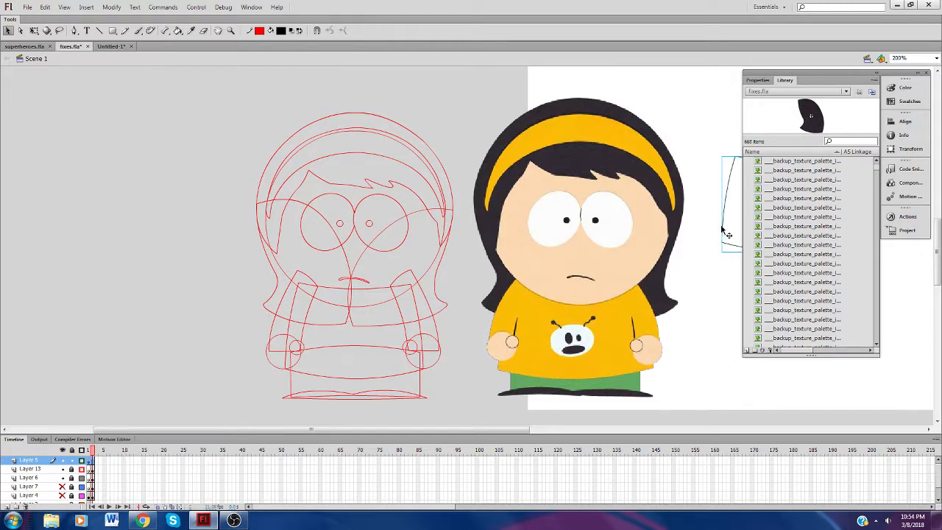
{"action": "left_click_drag", "start_coordinate": [726, 232], "coordinate": [285, 355]}
{"action": "left_click", "coordinate": [179, 364]}
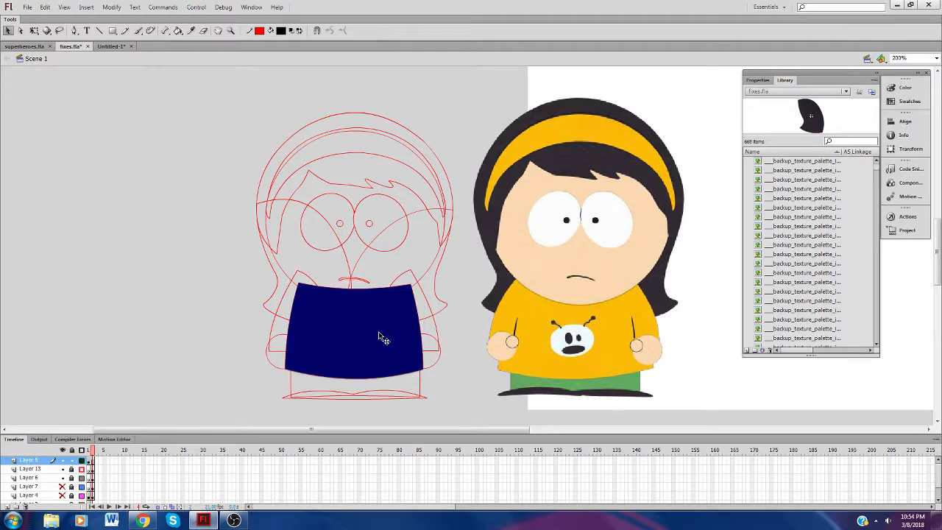
Step: Fill the shape inside Leslie's jacket with a bright yellow swatch and return to the main scene
{"action": "double_click", "coordinate": [384, 337]}
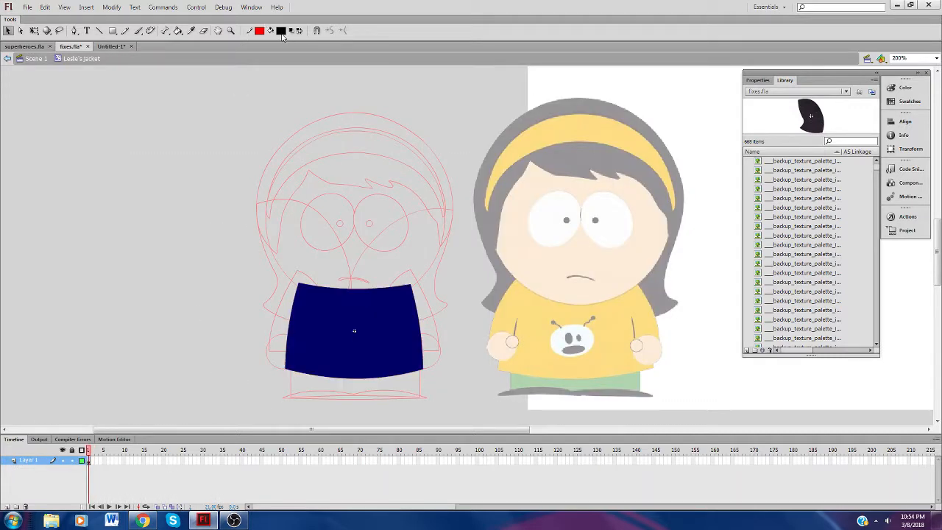
{"action": "left_click", "coordinate": [281, 33]}
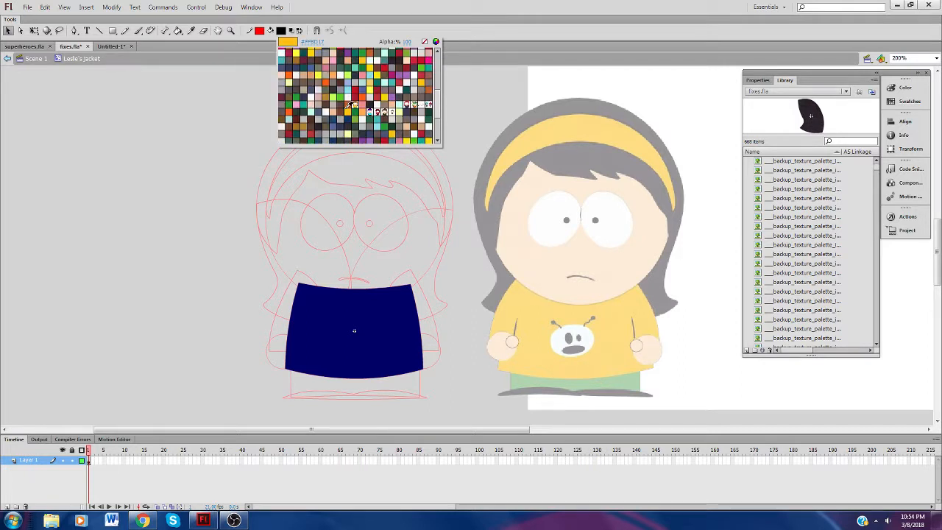
{"action": "scroll", "coordinate": [350, 90], "scroll_direction": "up", "scroll_amount": 2}
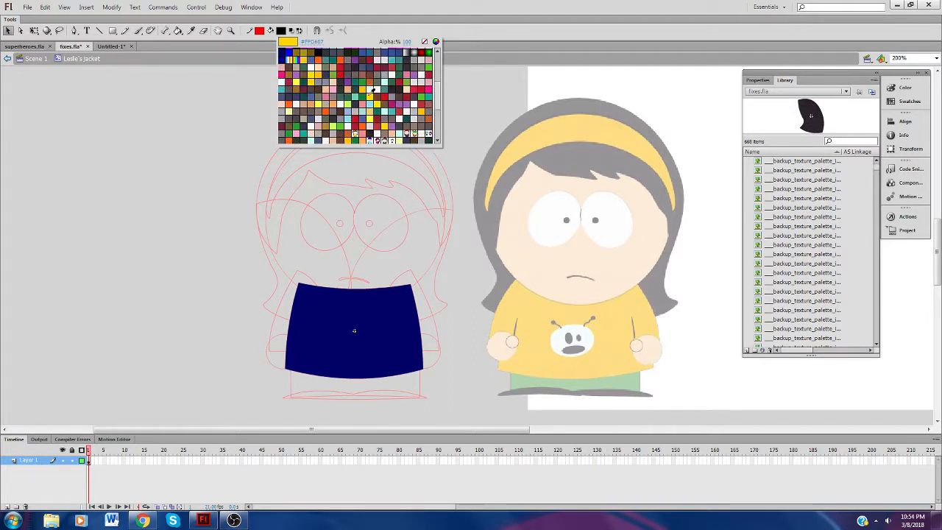
{"action": "left_click", "coordinate": [372, 94]}
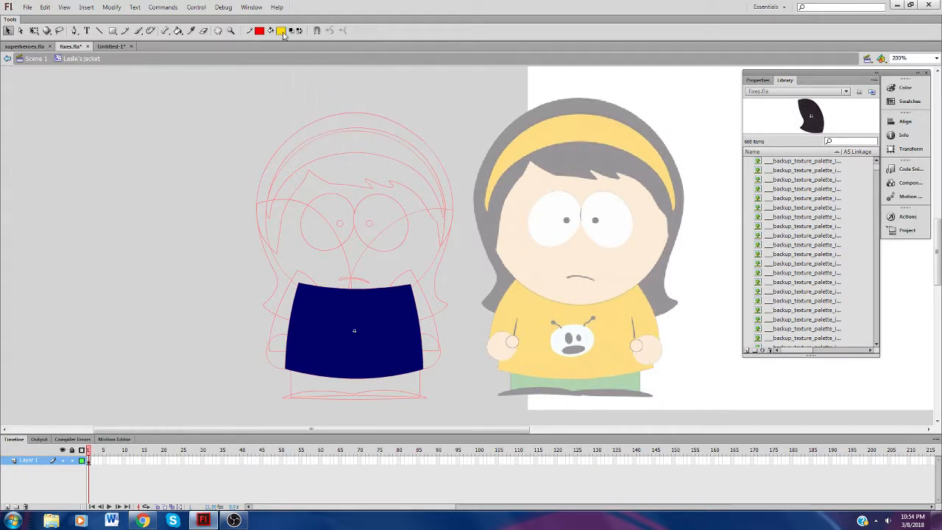
{"action": "left_click", "coordinate": [282, 33]}
{"action": "scroll", "coordinate": [375, 94], "scroll_direction": "down", "scroll_amount": 3}
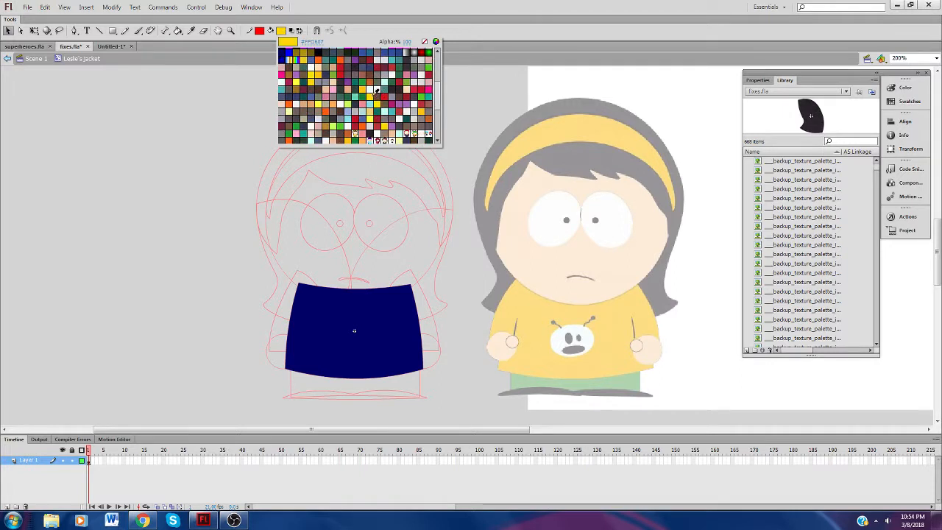
{"action": "left_click", "coordinate": [370, 98]}
{"action": "left_click", "coordinate": [177, 31]}
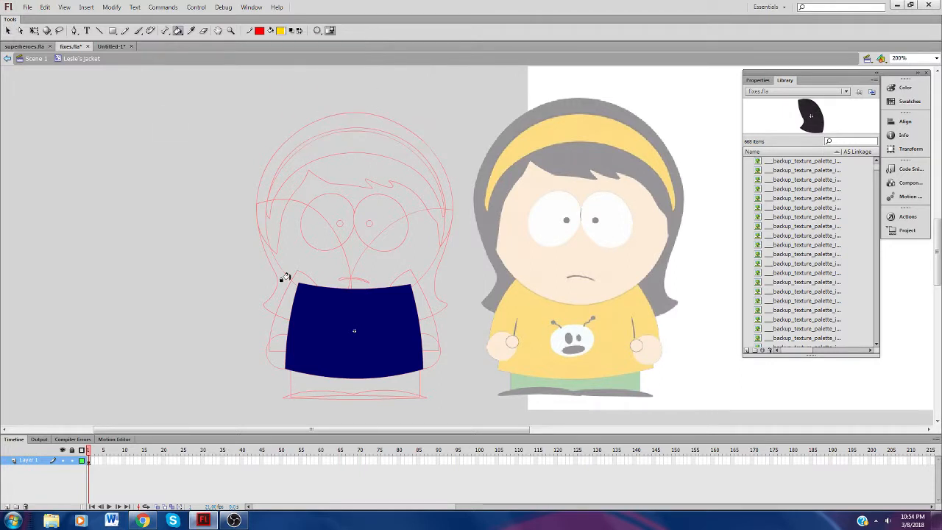
{"action": "left_click", "coordinate": [309, 312]}
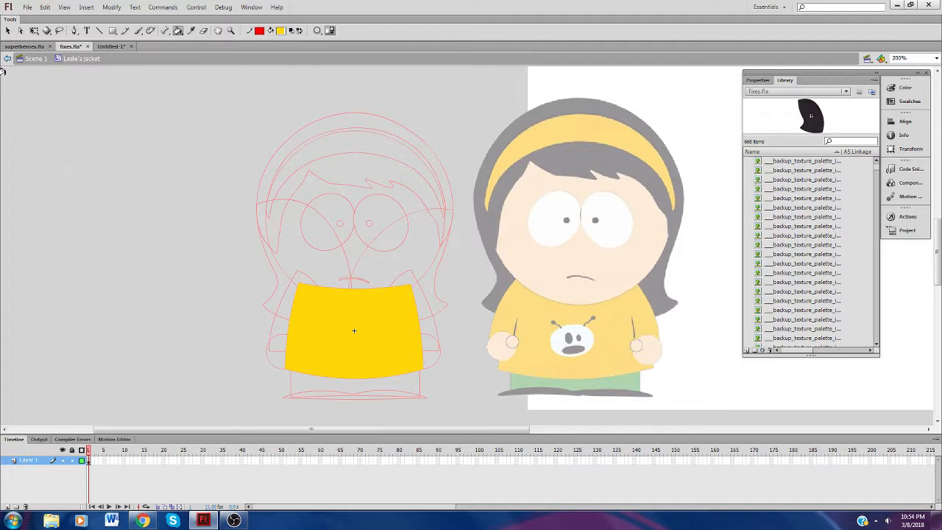
{"action": "left_click", "coordinate": [35, 59]}
{"action": "left_click", "coordinate": [9, 31]}
{"action": "left_click", "coordinate": [167, 298]}
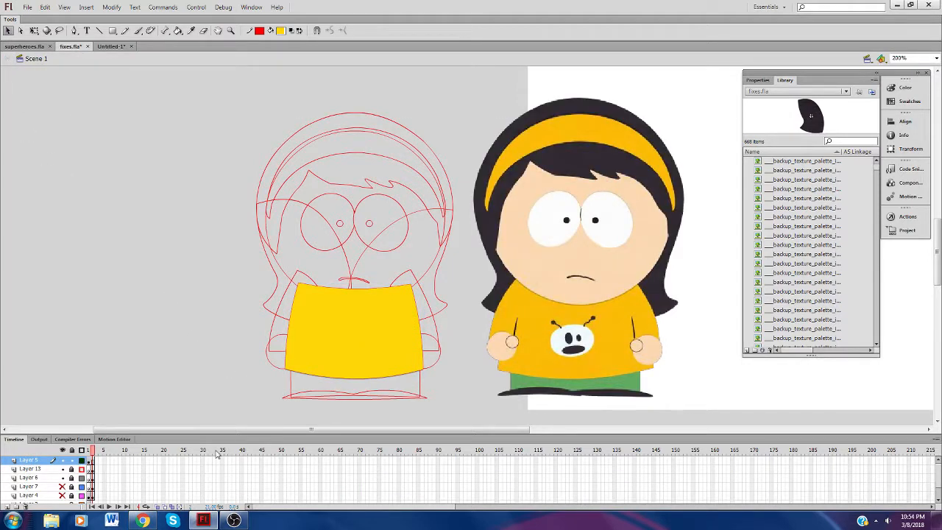
Step: Reopen Leslie's jacket for editing and choose a deeper golden-yellow swatch matching the reference shirt as the fill color
{"action": "left_click", "coordinate": [322, 343]}
{"action": "double_click", "coordinate": [322, 343]}
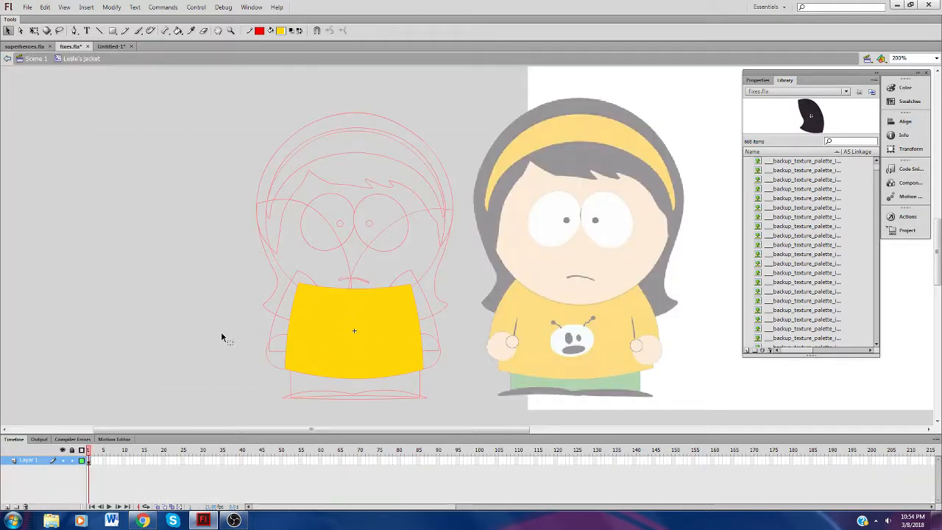
{"action": "left_click", "coordinate": [282, 31]}
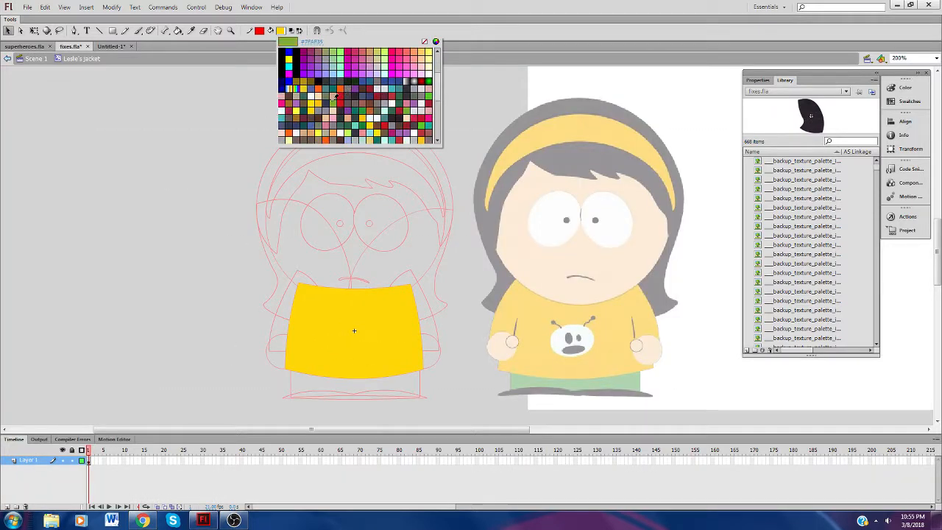
{"action": "scroll", "coordinate": [326, 98], "scroll_direction": "down", "scroll_amount": 3}
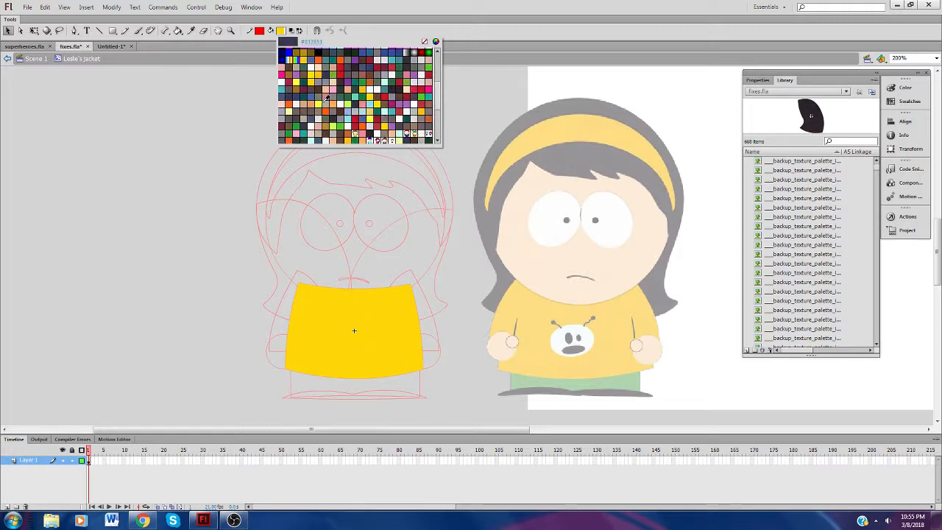
{"action": "scroll", "coordinate": [412, 111], "scroll_direction": "down", "scroll_amount": 2}
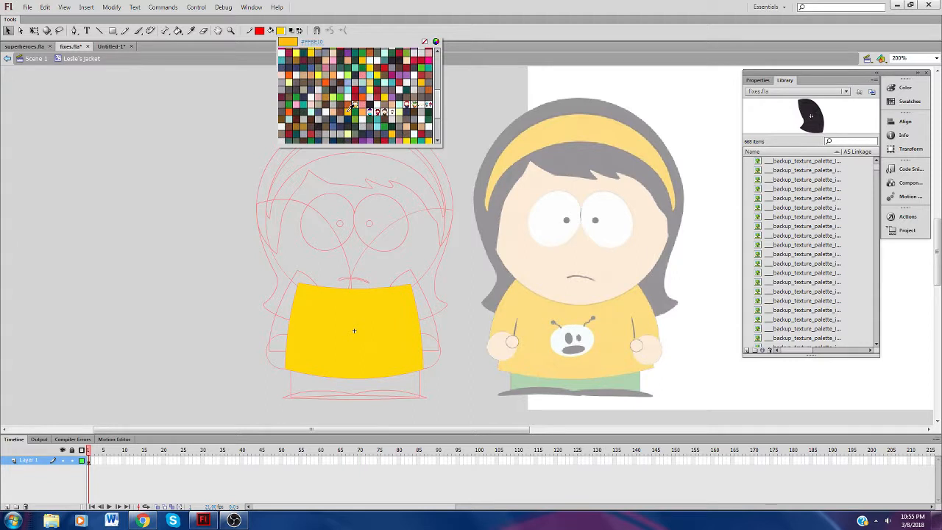
{"action": "scroll", "coordinate": [351, 107], "scroll_direction": "down", "scroll_amount": 2}
{"action": "scroll", "coordinate": [397, 101], "scroll_direction": "down", "scroll_amount": 2}
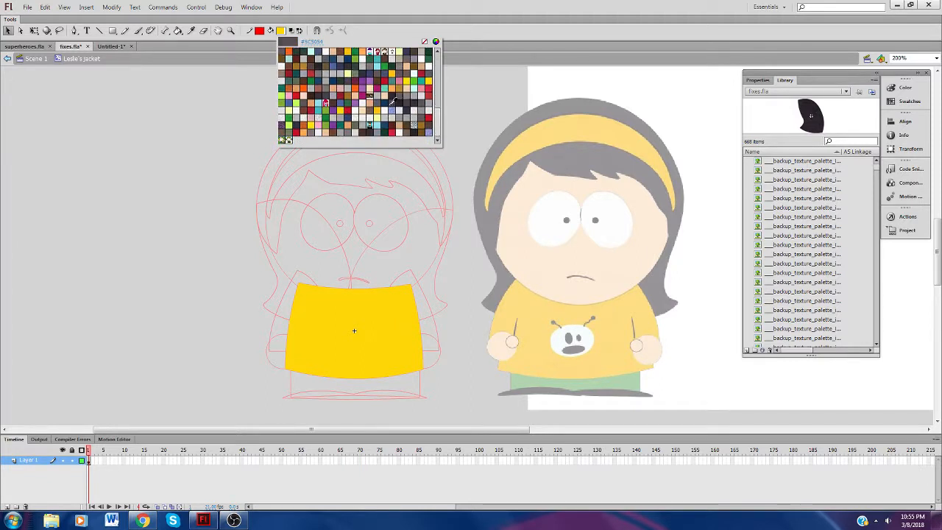
{"action": "scroll", "coordinate": [391, 103], "scroll_direction": "up", "scroll_amount": 5}
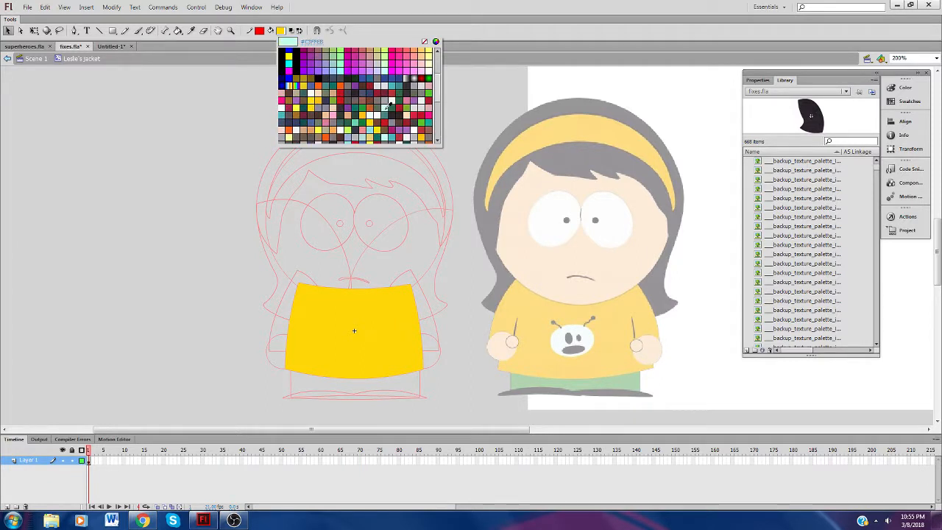
{"action": "scroll", "coordinate": [390, 104], "scroll_direction": "down", "scroll_amount": 3}
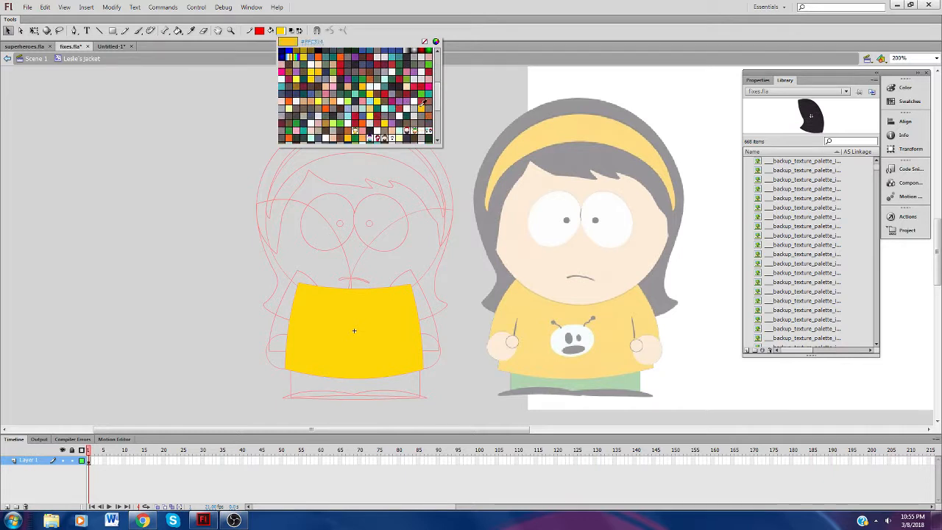
{"action": "left_click", "coordinate": [421, 109]}
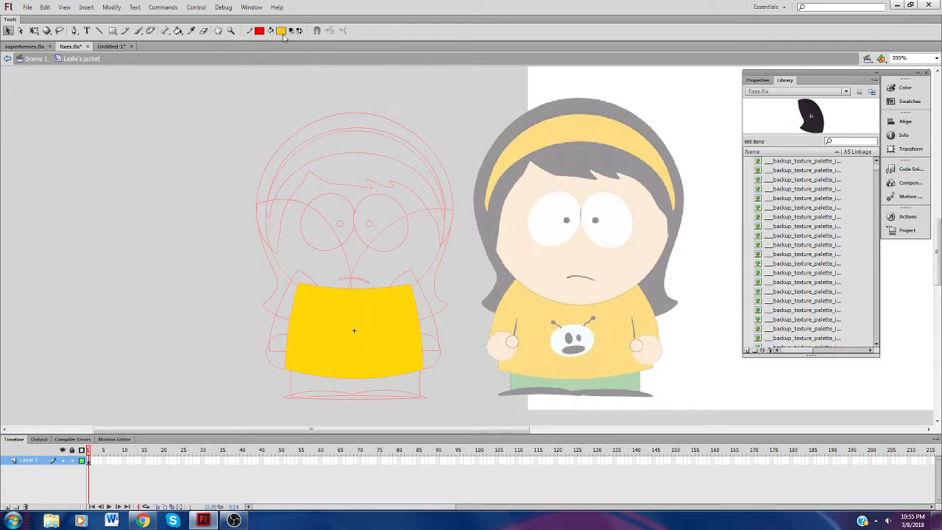
{"action": "left_click", "coordinate": [281, 32]}
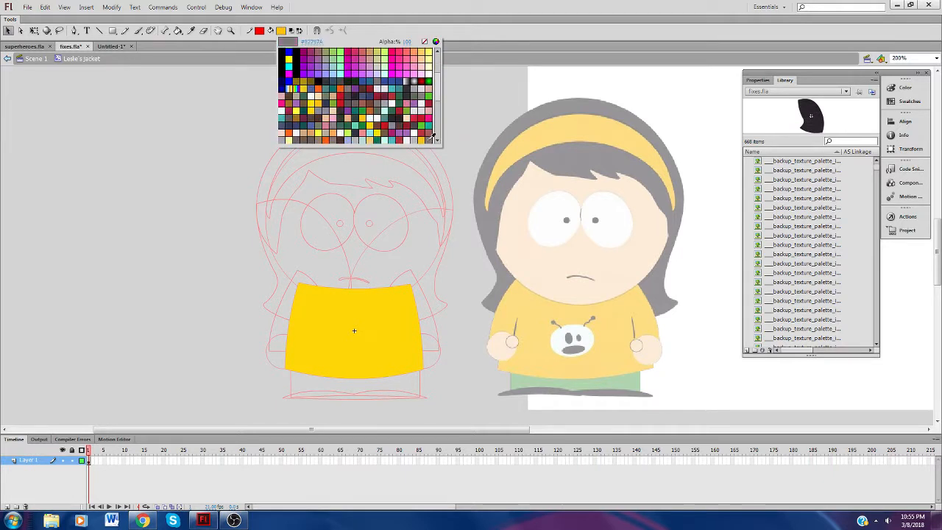
{"action": "left_click", "coordinate": [426, 135]}
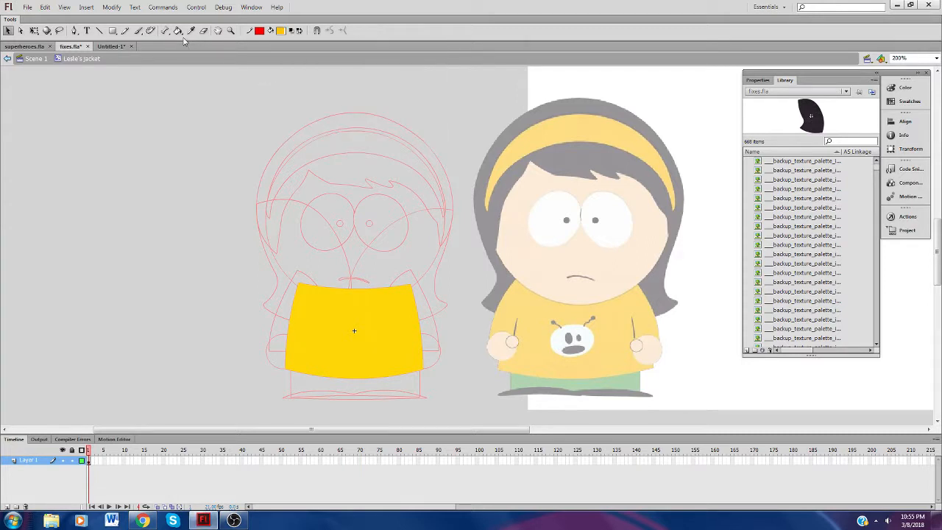
Step: Fill the jacket shape with the golden yellow using the Paint Bucket and return to the main scene
{"action": "left_click", "coordinate": [177, 30]}
{"action": "left_click", "coordinate": [321, 318]}
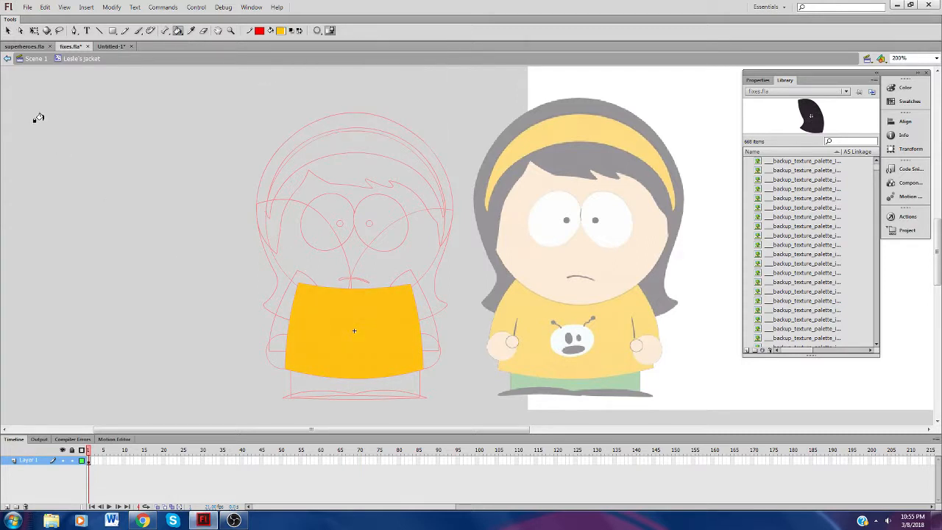
{"action": "left_click", "coordinate": [39, 59]}
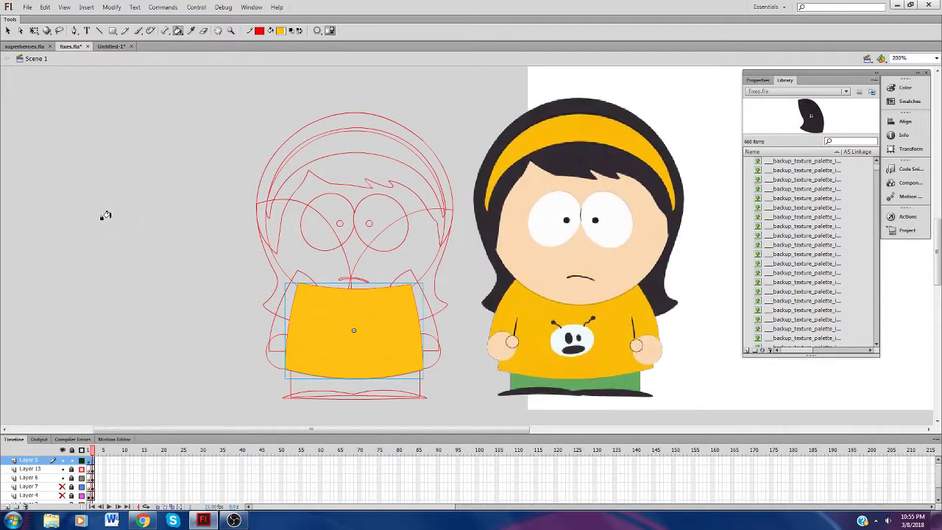
{"action": "left_click", "coordinate": [8, 30]}
{"action": "left_click", "coordinate": [168, 248]}
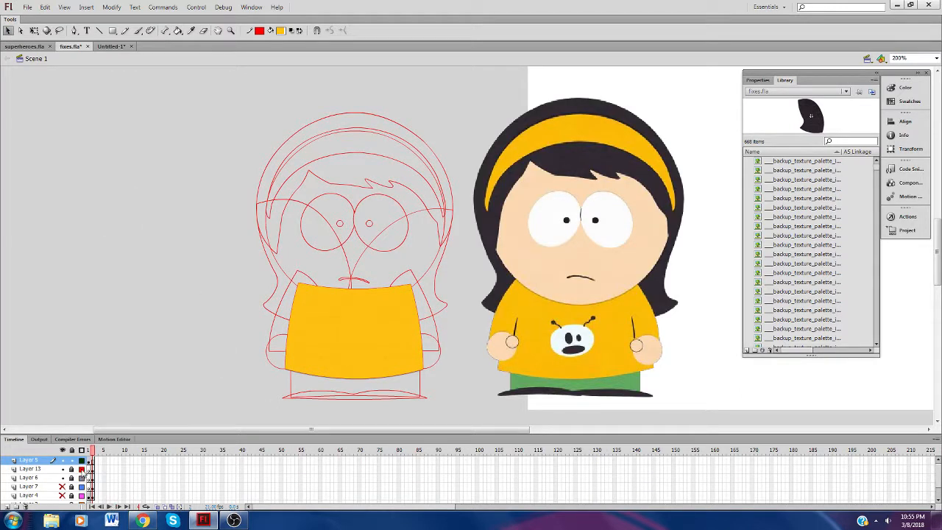
Step: Turn off the outline display of Layer 13 and select the golden-yellow jacket on Layer 5
{"action": "left_click", "coordinate": [59, 469]}
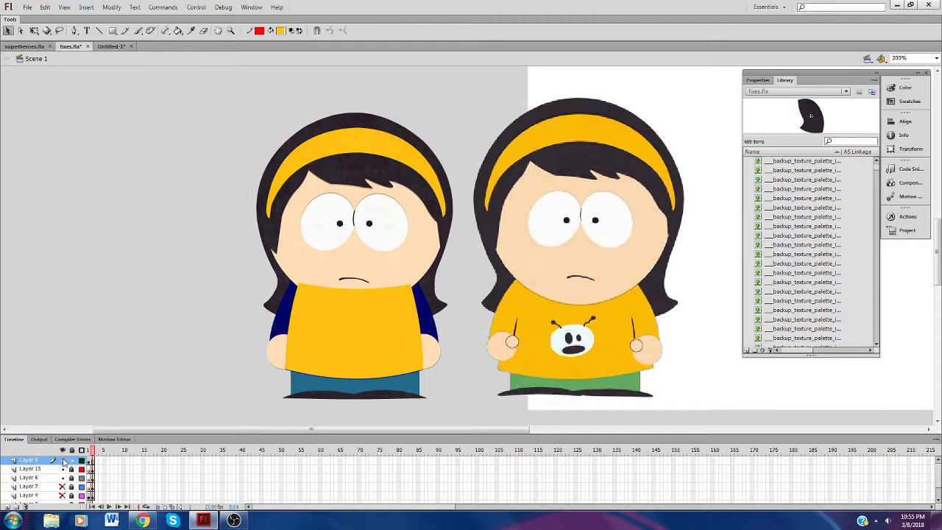
{"action": "left_click", "coordinate": [338, 343]}
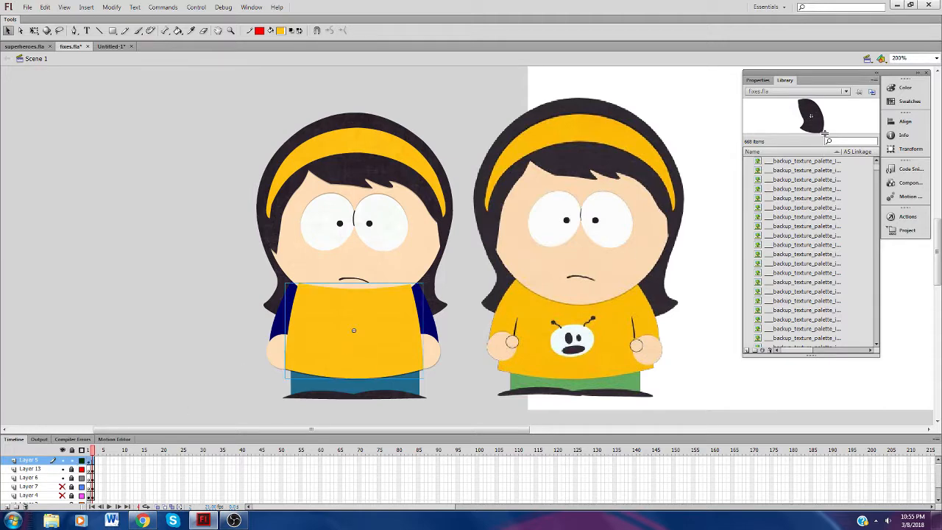
Step: Cut the golden-yellow jacket from Layer 5 and make Layer 13 the active, unlocked layer
{"action": "left_click", "coordinate": [758, 80]}
{"action": "scroll", "coordinate": [874, 327], "scroll_direction": "down", "scroll_amount": 2}
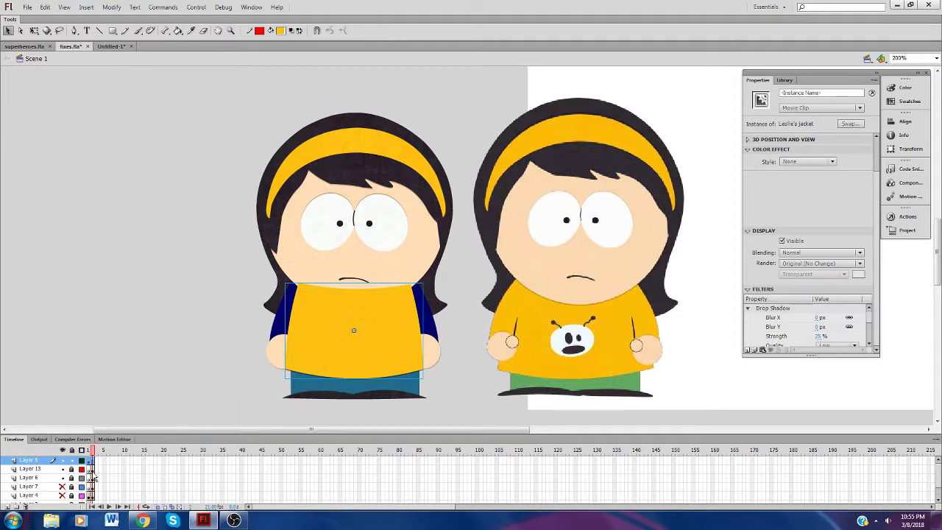
{"action": "key", "text": "ctrl+x"}
{"action": "left_click", "coordinate": [61, 470]}
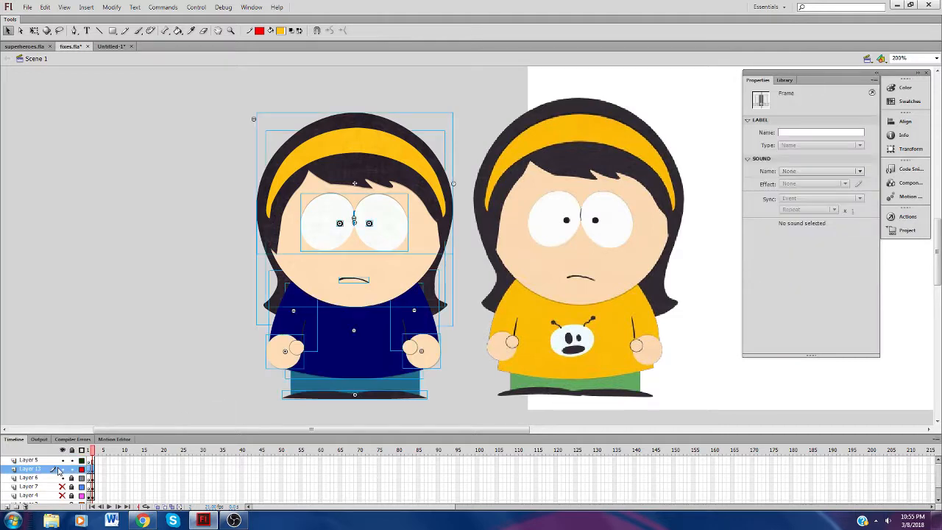
Step: Remove the navy jacket from Layer 13 and paste the golden-yellow jacket in place there
{"action": "left_click", "coordinate": [177, 385]}
{"action": "left_click", "coordinate": [347, 361]}
{"action": "key", "text": "ctrl+x"}
{"action": "right_click", "coordinate": [229, 359]}
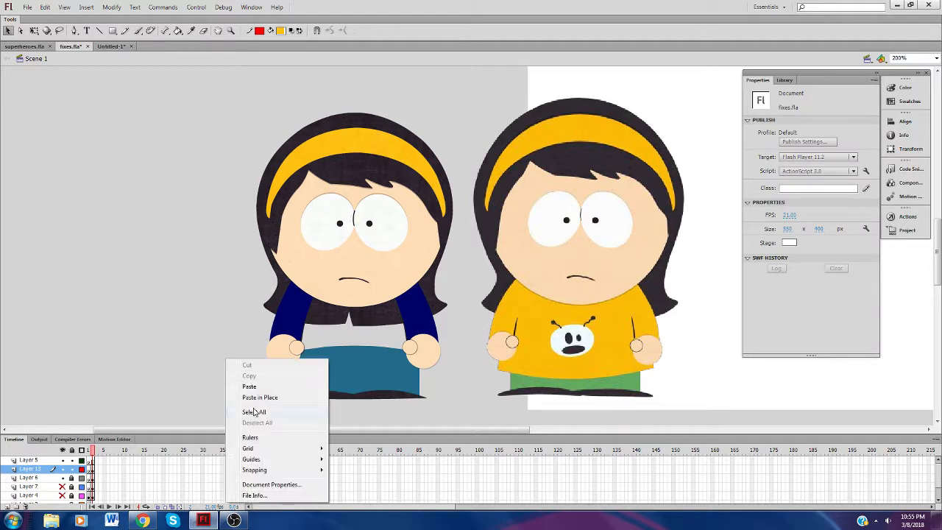
{"action": "left_click", "coordinate": [256, 397]}
Step: Send the golden-yellow jacket to the back of the Layer 13 stacking order
{"action": "right_click", "coordinate": [349, 329]}
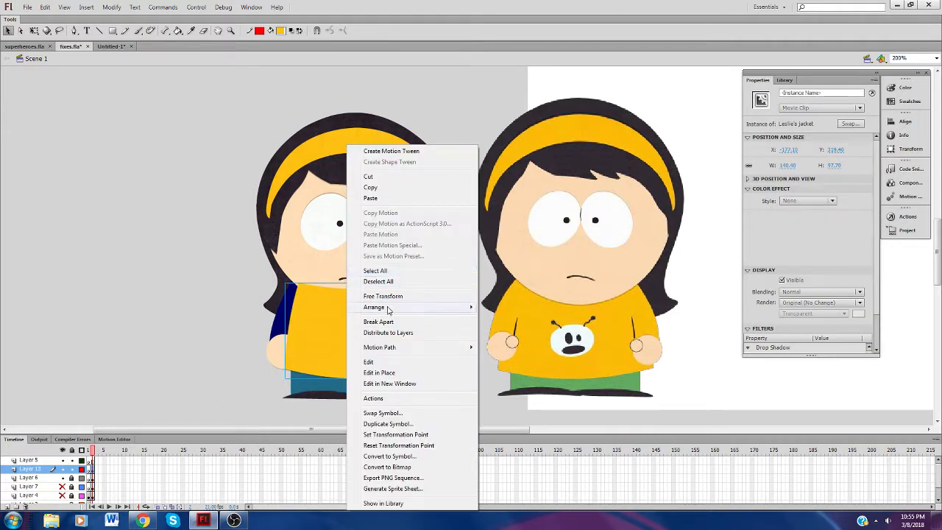
{"action": "mouse_move", "coordinate": [384, 311]}
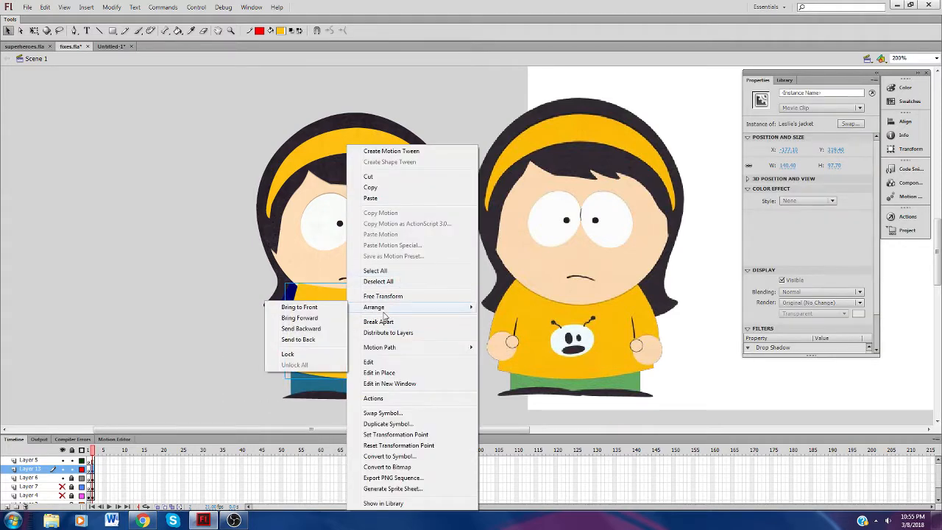
{"action": "left_click", "coordinate": [309, 330]}
{"action": "right_click", "coordinate": [339, 331]}
{"action": "mouse_move", "coordinate": [365, 307]}
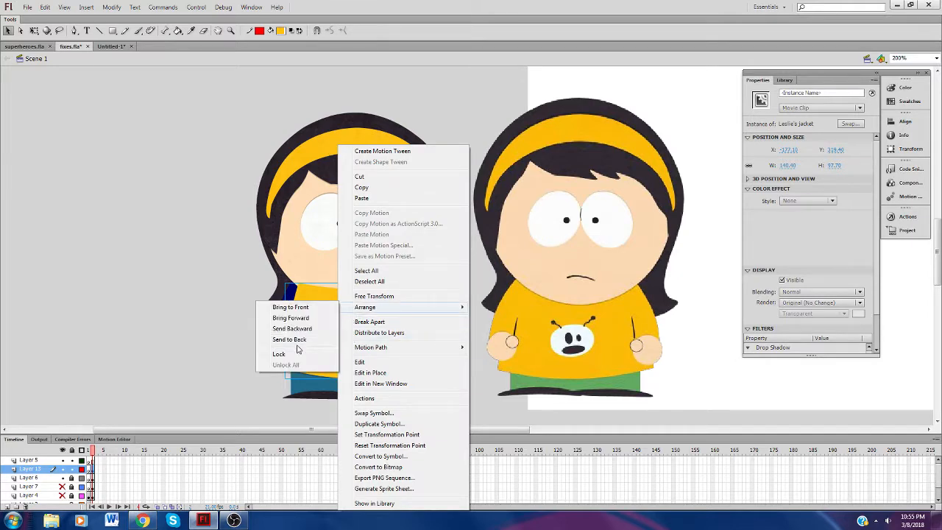
{"action": "left_click", "coordinate": [293, 340]}
Step: Bring the jacket forward step by step until it covers the hair and pants but stays behind the head and arms
{"action": "right_click", "coordinate": [331, 344]}
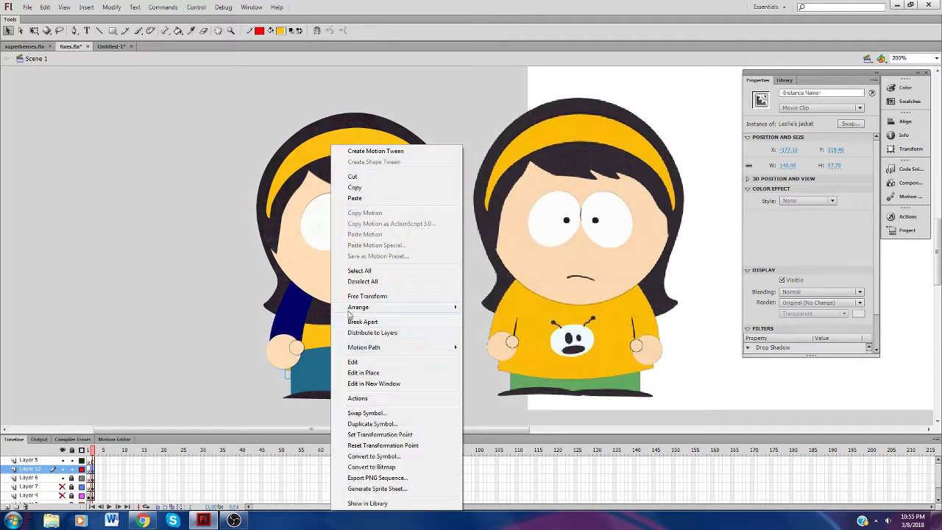
{"action": "left_click", "coordinate": [299, 320]}
{"action": "right_click", "coordinate": [329, 339]}
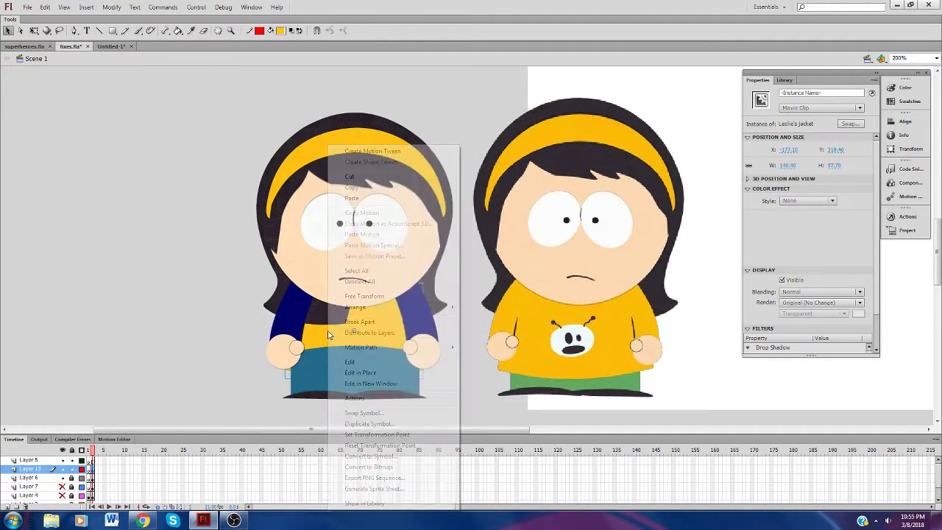
{"action": "left_click", "coordinate": [284, 318]}
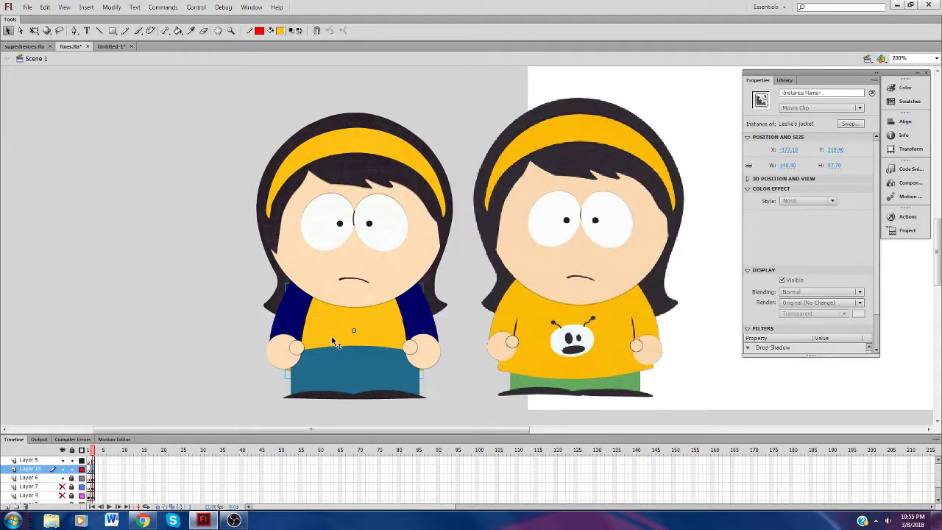
{"action": "right_click", "coordinate": [332, 339]}
{"action": "left_click", "coordinate": [294, 317]}
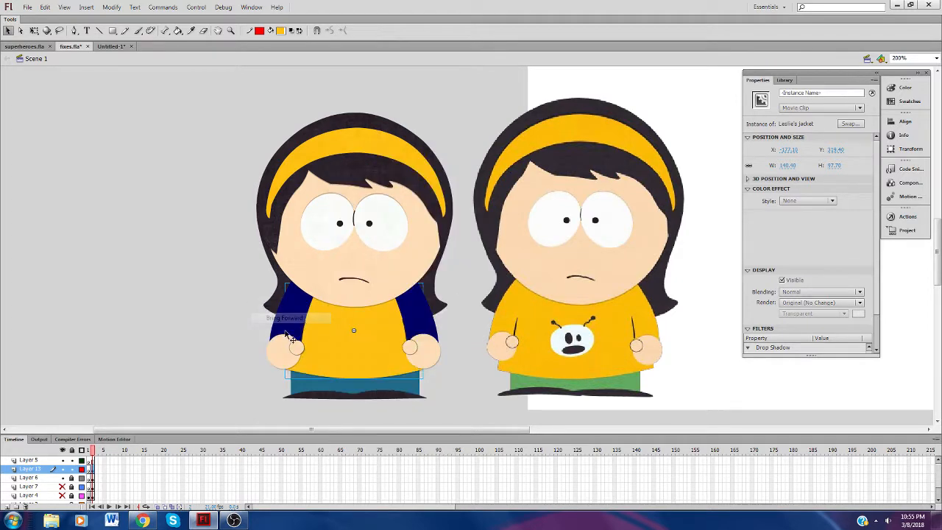
{"action": "left_click", "coordinate": [168, 385]}
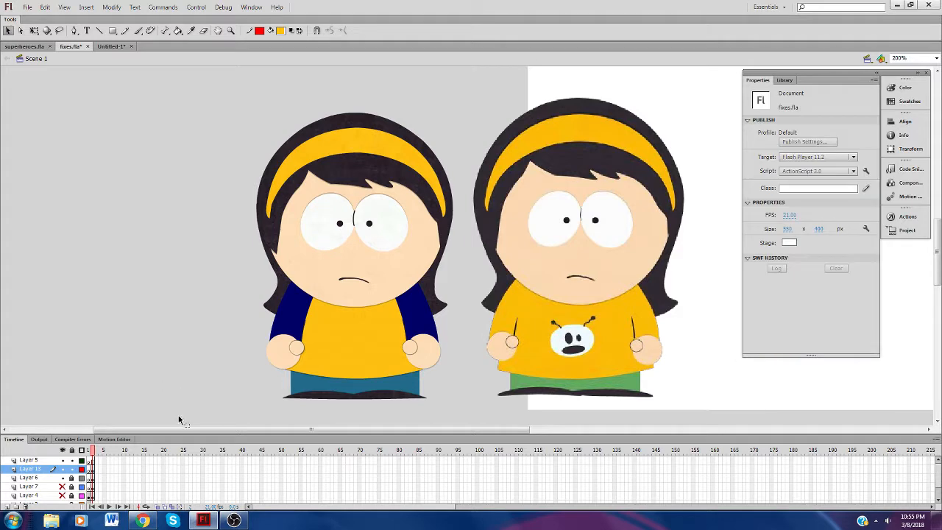
Step: Save the fixes.fla document
{"action": "left_click", "coordinate": [145, 521]}
{"action": "left_click", "coordinate": [146, 521]}
{"action": "key", "text": "ctrl+s"}
{"action": "left_click_drag", "start_coordinate": [329, 430], "coordinate": [355, 433]}
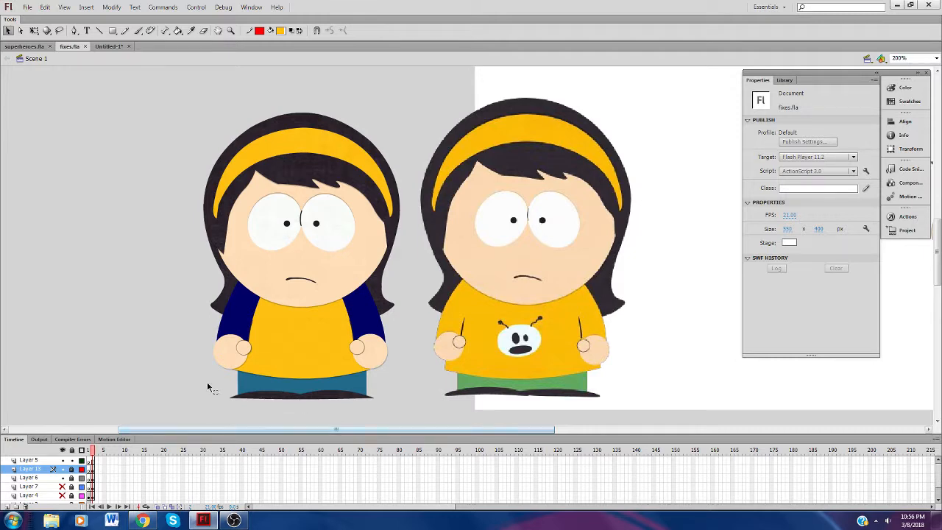
Step: Unlock Layer 13, copy both navy sleeves of the left character, and lock the layer again
{"action": "left_click", "coordinate": [72, 470]}
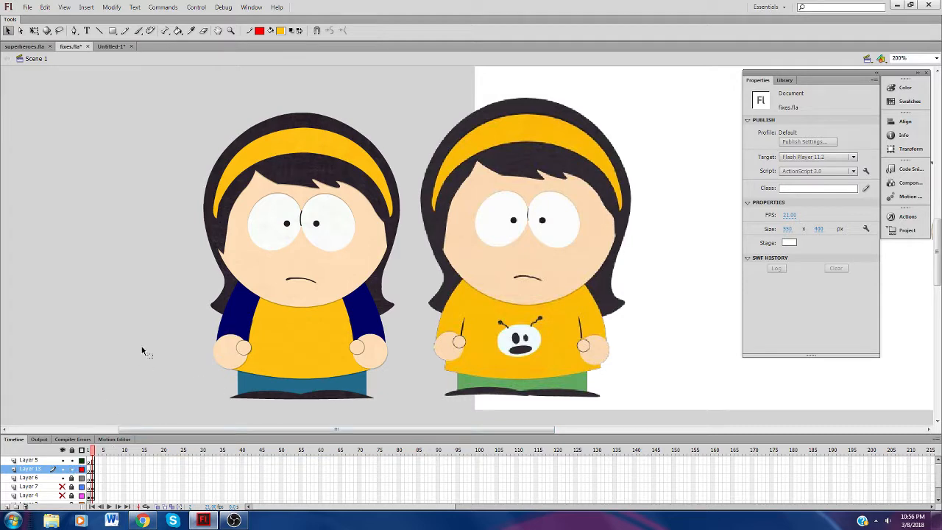
{"action": "left_click", "coordinate": [229, 324]}
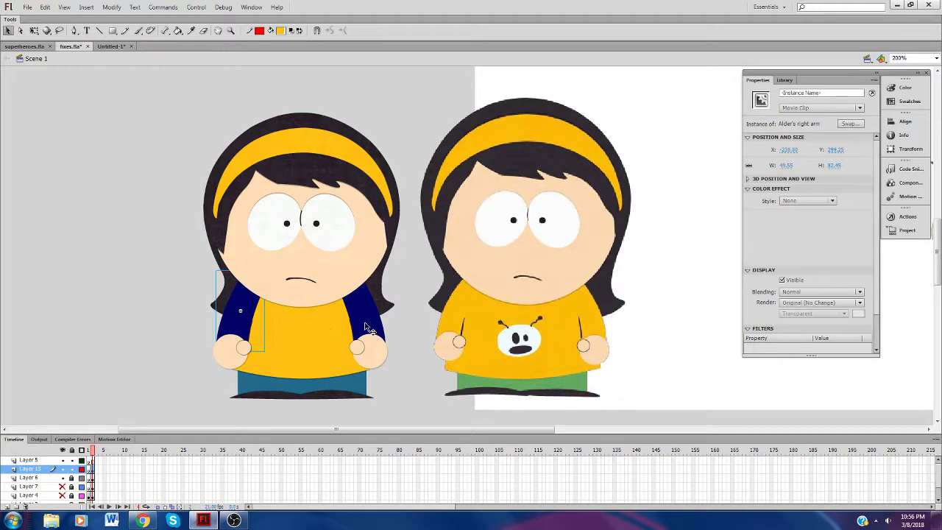
{"action": "left_click", "coordinate": [164, 324]}
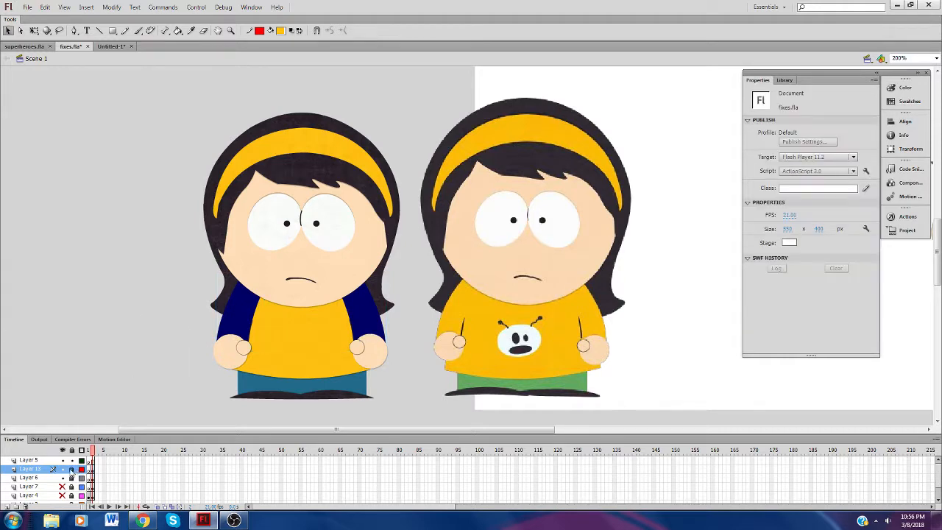
Step: Paste the two navy sleeves in place in the Untitled-1 document and move them onto the stage
{"action": "left_click", "coordinate": [111, 47]}
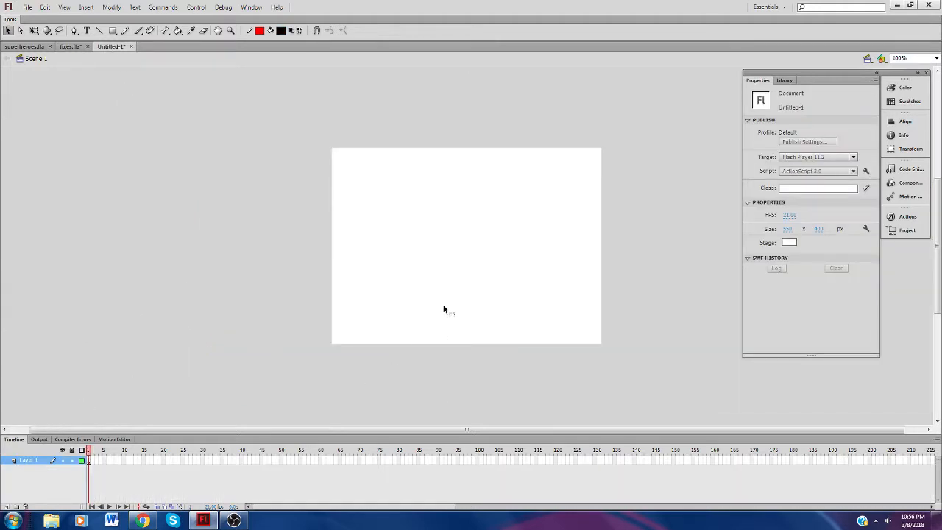
{"action": "right_click", "coordinate": [449, 262]}
{"action": "left_click", "coordinate": [475, 299]}
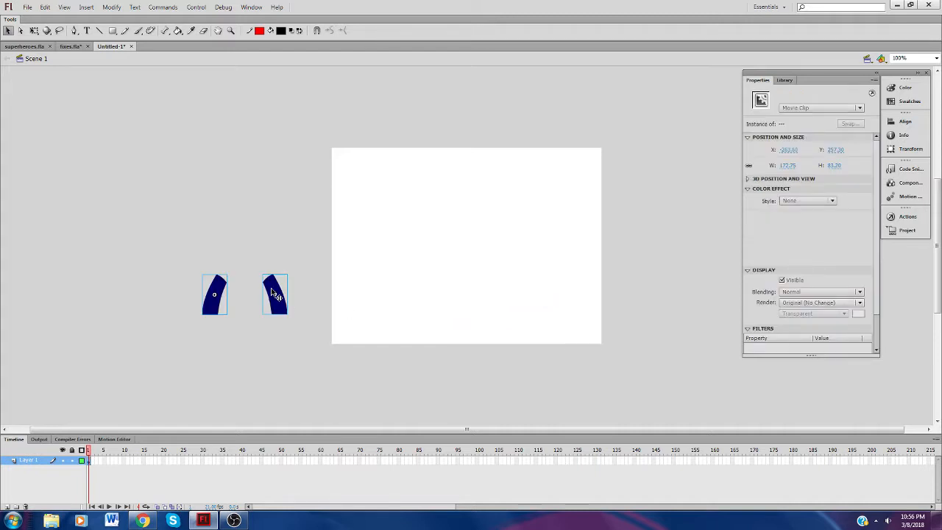
{"action": "left_click_drag", "start_coordinate": [276, 298], "coordinate": [471, 250]}
{"action": "left_click", "coordinate": [447, 316]}
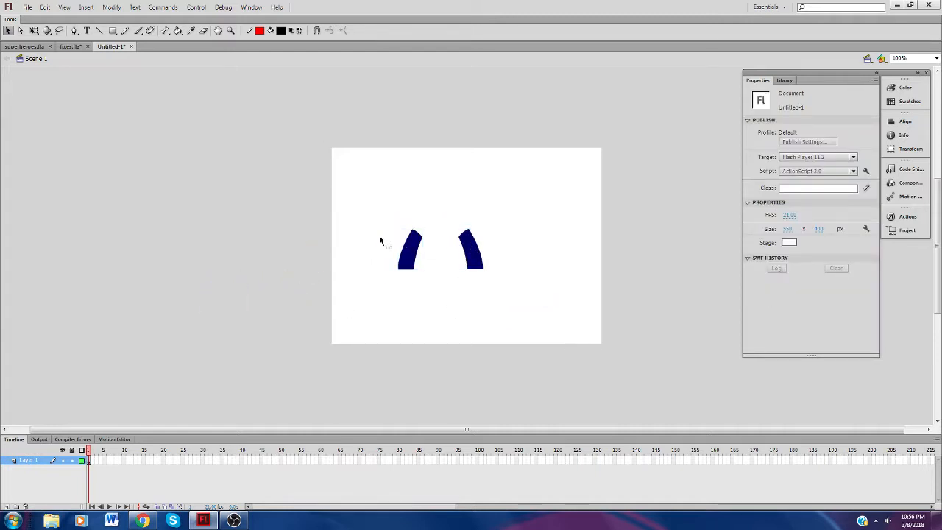
Step: Rename the "Alder's right arm" symbol in the Untitled-1 library as "Leslie's right arm"
{"action": "left_click", "coordinate": [410, 249]}
{"action": "left_click", "coordinate": [785, 79]}
{"action": "left_click", "coordinate": [682, 255]}
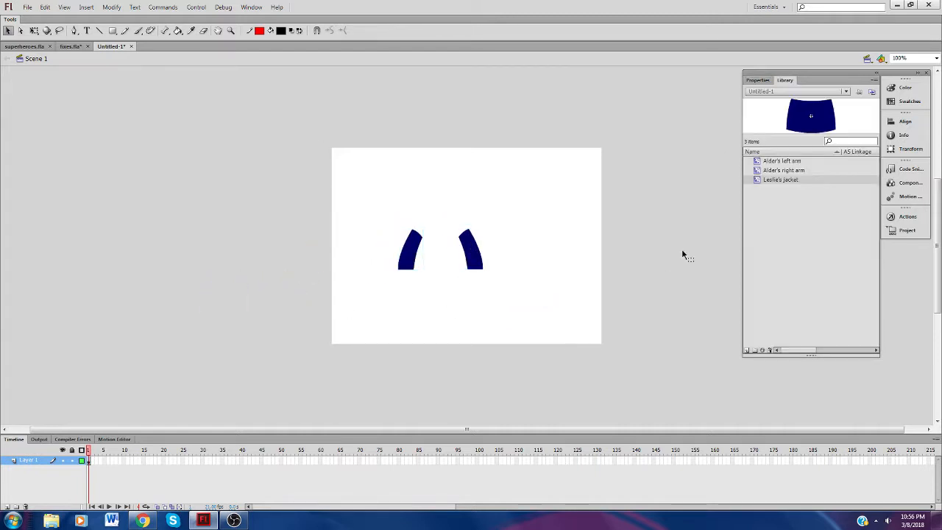
{"action": "right_click", "coordinate": [779, 170]}
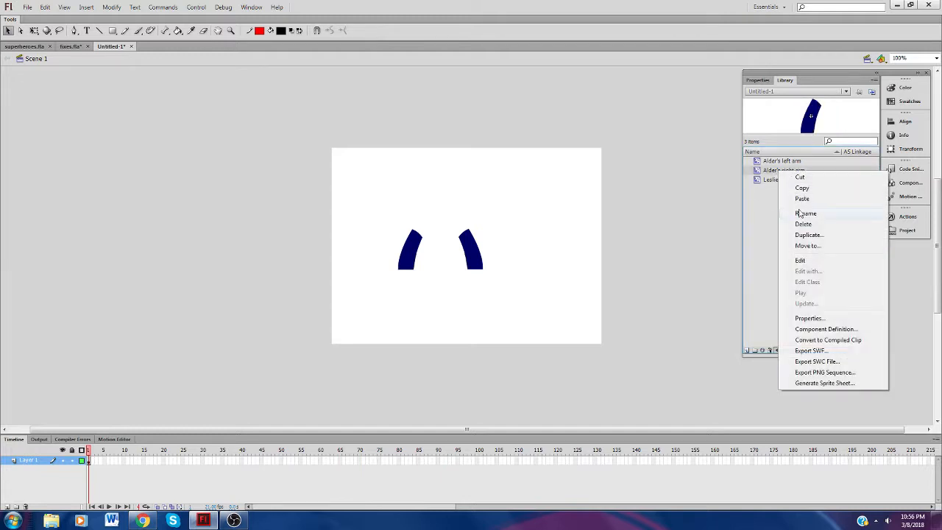
{"action": "left_click", "coordinate": [800, 213]}
{"action": "left_click", "coordinate": [786, 174]}
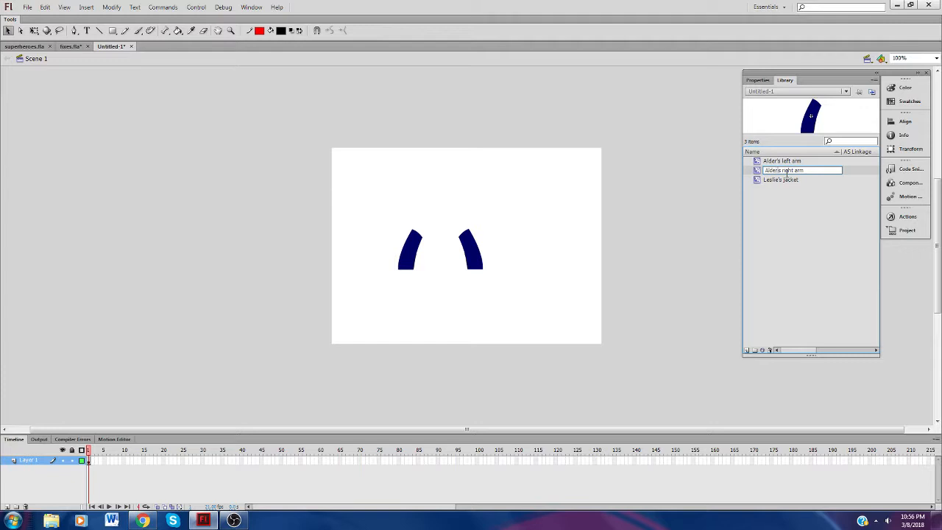
{"action": "key", "text": "BackSpace"}
{"action": "key", "text": "BackSpace"}
{"action": "key", "text": "BackSpace"}
{"action": "key", "text": "BackSpace"}
{"action": "type", "text": "Leslie'"}
Step: Rename the "Alder's left arm" library symbol as "Leslie's left arm"
{"action": "right_click", "coordinate": [777, 161]}
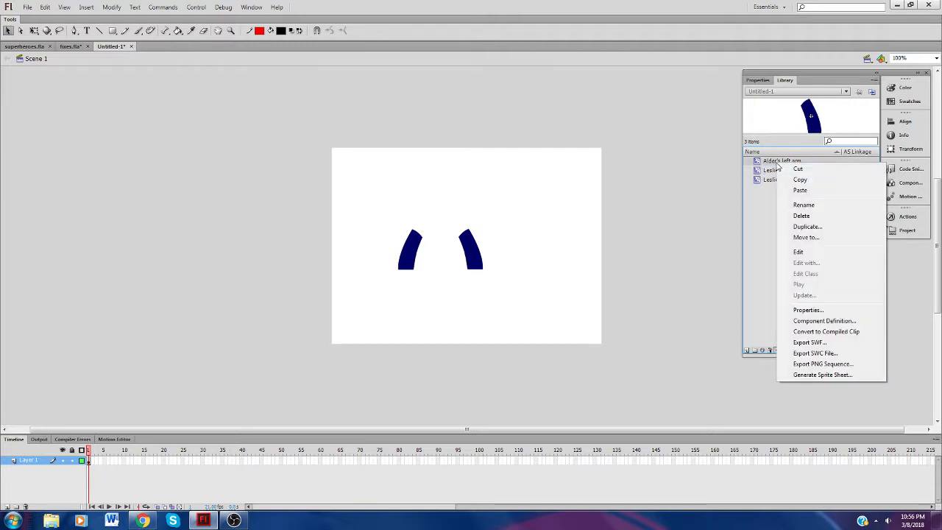
{"action": "left_click", "coordinate": [799, 206]}
{"action": "left_click", "coordinate": [801, 164]}
{"action": "key", "text": "Left"}
{"action": "key", "text": "Left"}
{"action": "key", "text": "Left"}
{"action": "key", "text": "Left"}
{"action": "key", "text": "Left"}
{"action": "key", "text": "Left"}
{"action": "key", "text": "Left"}
{"action": "key", "text": "Left"}
{"action": "key", "text": "Left"}
{"action": "key", "text": "Left"}
{"action": "key", "text": "BackSpace"}
{"action": "key", "text": "BackSpace"}
{"action": "key", "text": "BackSpace"}
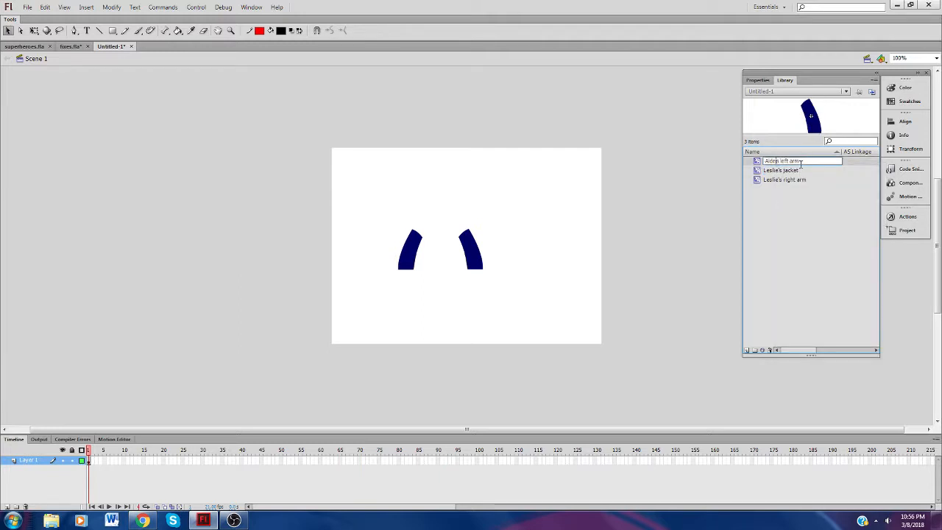
{"action": "key", "text": "BackSpace"}
{"action": "key", "text": "BackSpace"}
{"action": "key", "text": "BackSpace"}
{"action": "type", "text": "Leslie"}
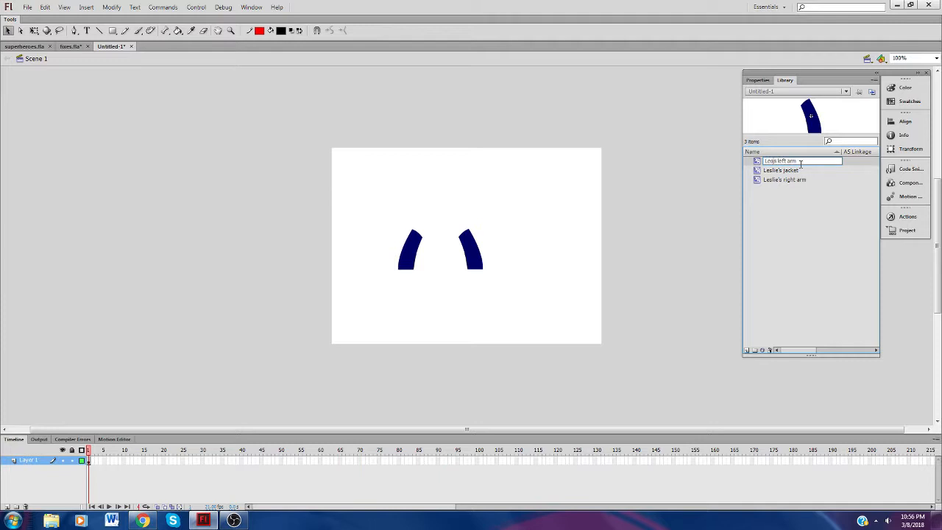
{"action": "left_click", "coordinate": [797, 223]}
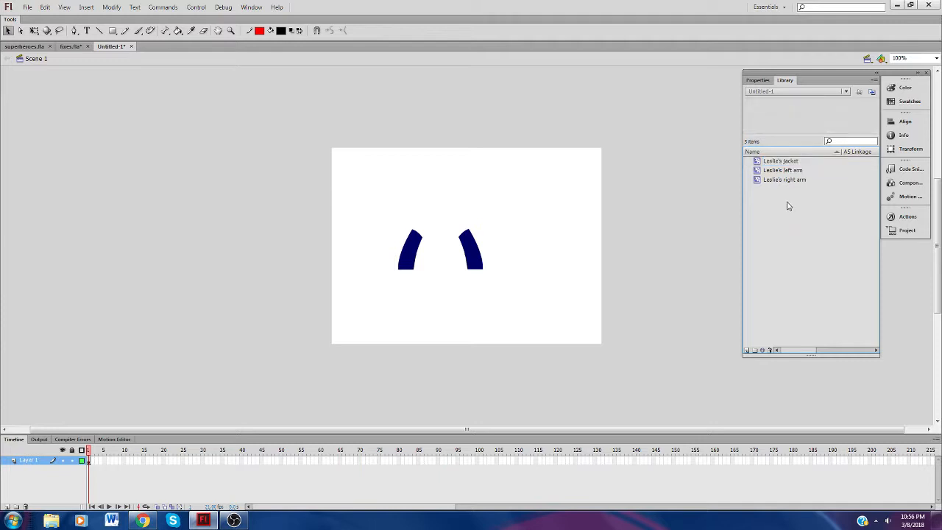
Step: Cut both renamed arms from Untitled-1 and paste them onto Layer 5 of fixes.fla
{"action": "left_click_drag", "start_coordinate": [508, 309], "coordinate": [403, 244]}
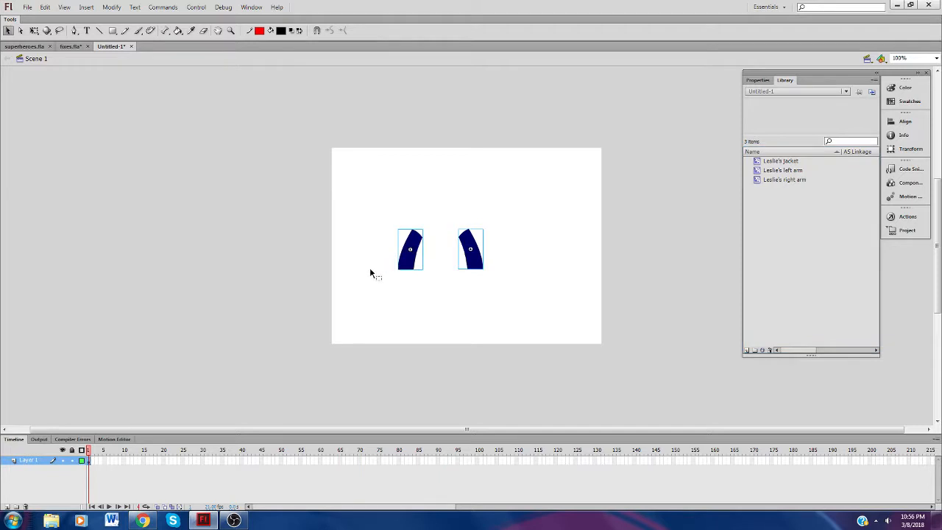
{"action": "key", "text": "ctrl+x"}
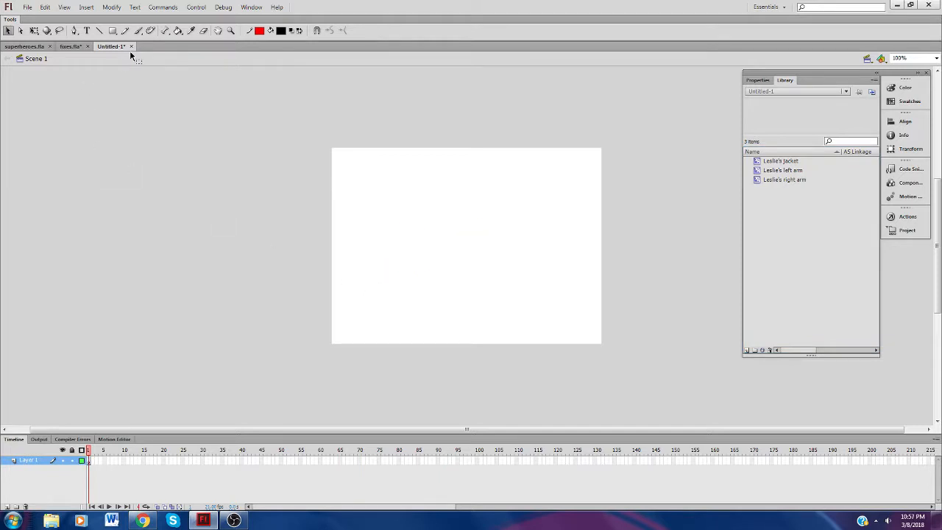
{"action": "left_click", "coordinate": [71, 46]}
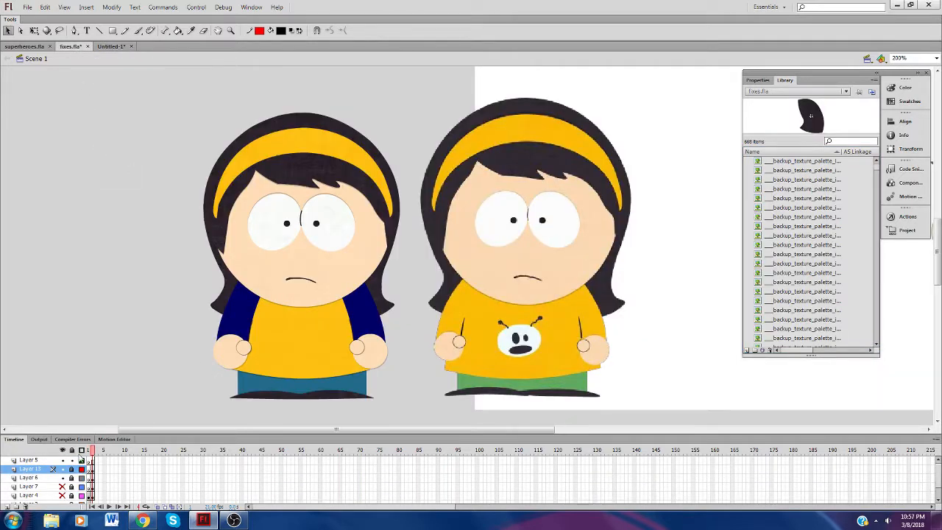
{"action": "left_click", "coordinate": [48, 459]}
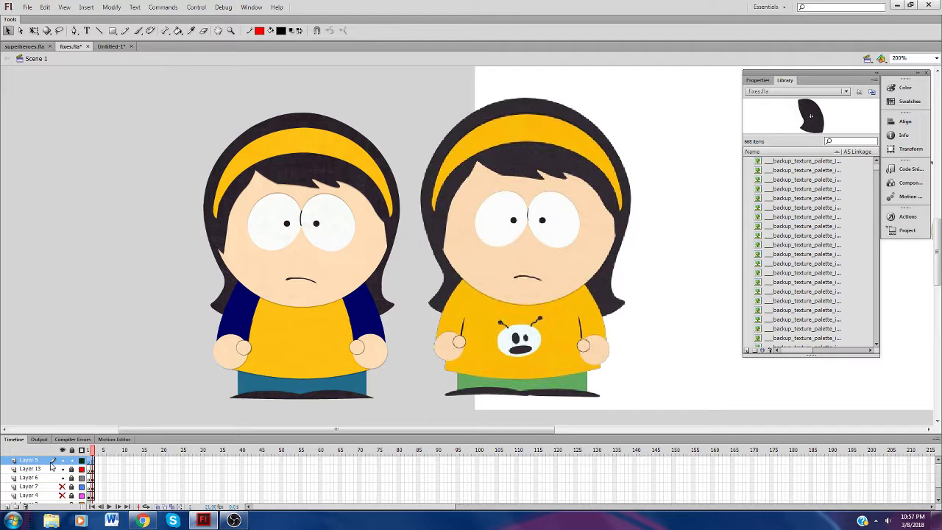
{"action": "right_click", "coordinate": [81, 397]}
{"action": "left_click", "coordinate": [143, 304]}
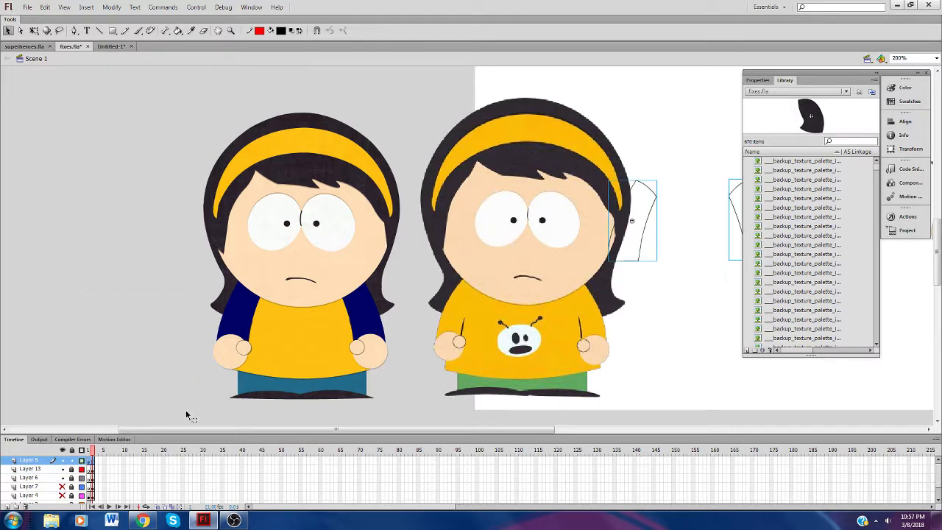
Step: Show Layer 13 as outlines and align the pasted arms exactly over the left character's outlined sleeves
{"action": "left_click", "coordinate": [81, 468]}
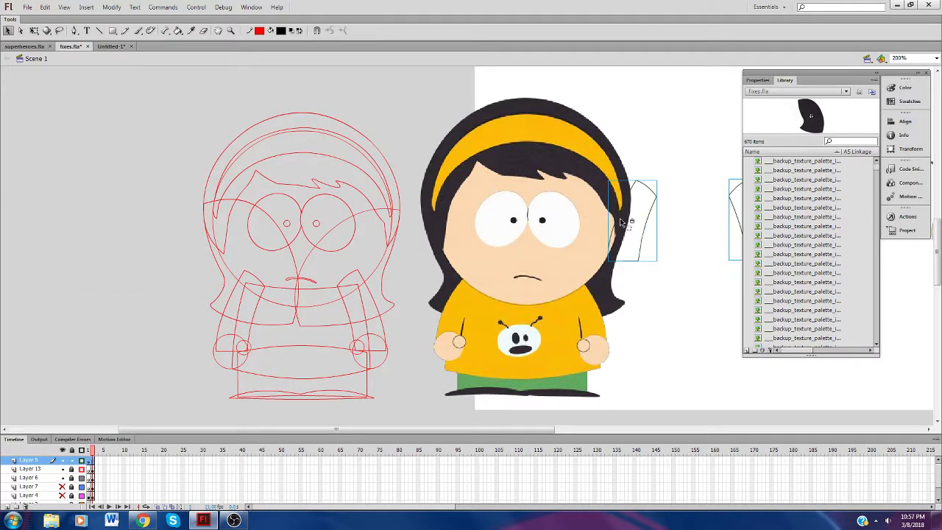
{"action": "left_click_drag", "start_coordinate": [621, 223], "coordinate": [229, 314]}
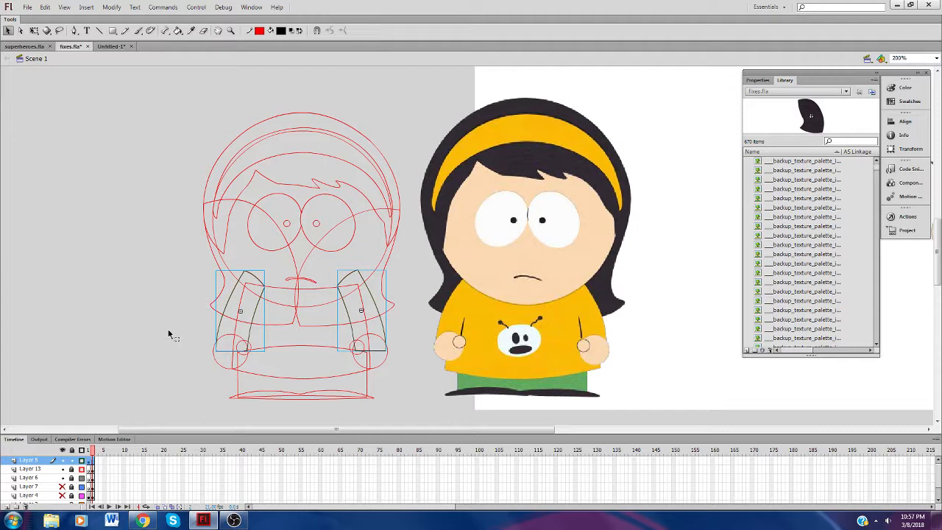
{"action": "left_click", "coordinate": [168, 329]}
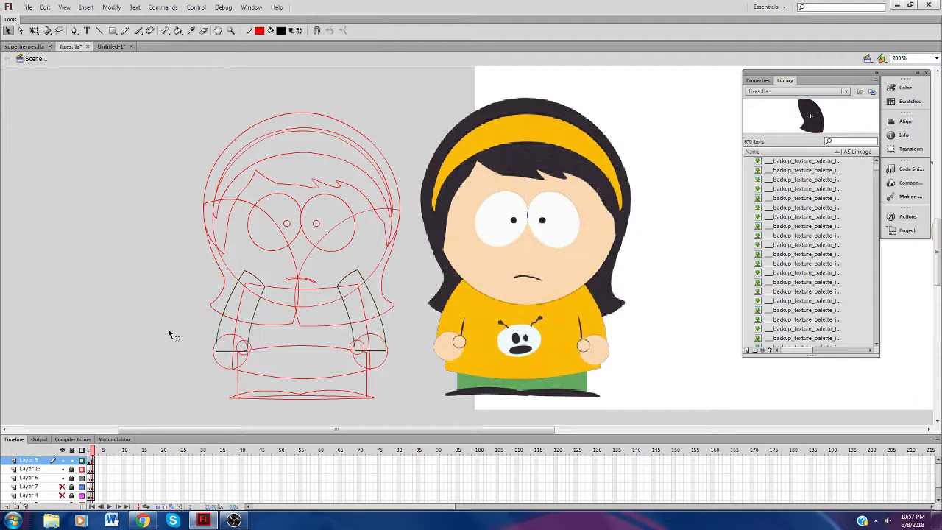
{"action": "left_click_drag", "start_coordinate": [182, 235], "coordinate": [458, 406]}
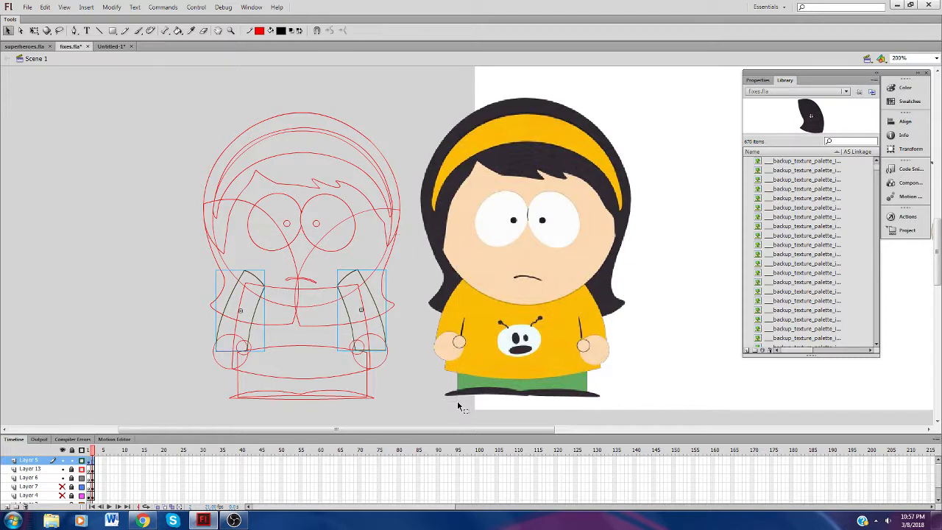
{"action": "left_click", "coordinate": [458, 405]}
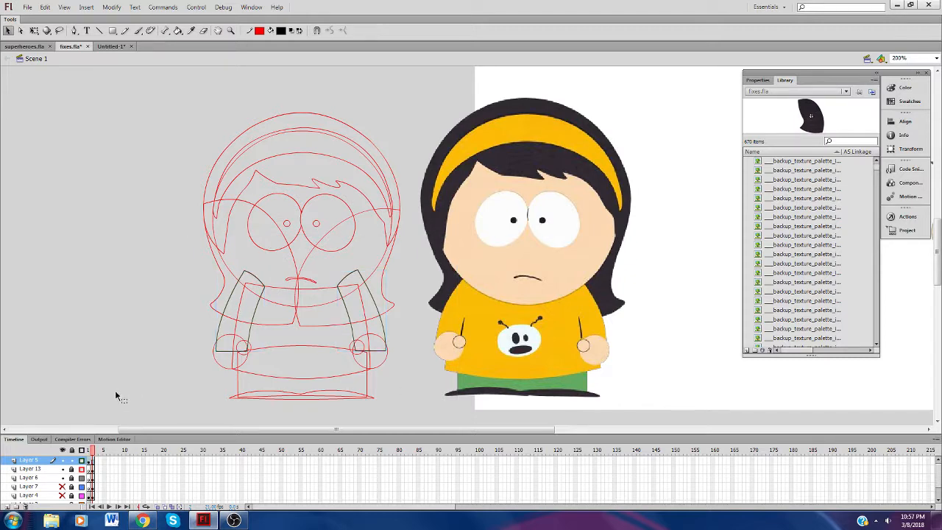
Step: Turn off outline display for Layer 5 and Layer 13, leaving Layer 5 hidden and locked
{"action": "left_click", "coordinate": [82, 459]}
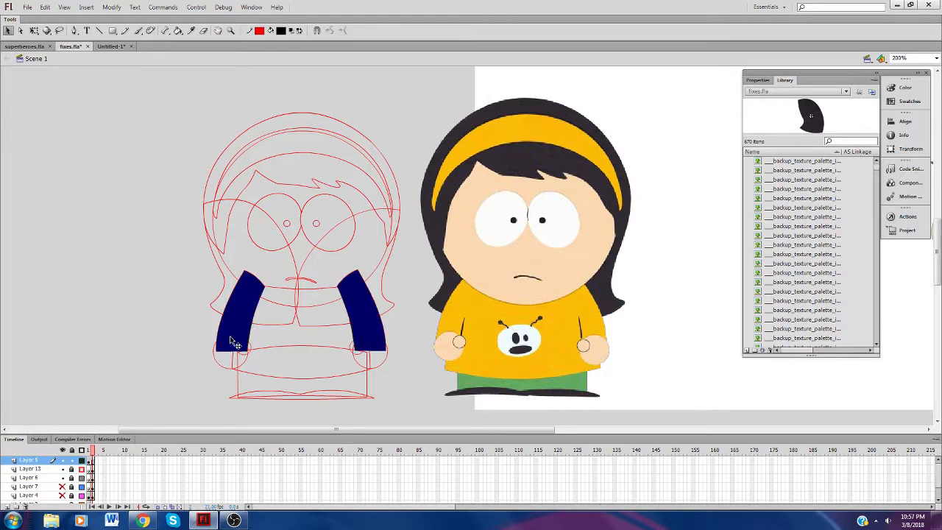
{"action": "left_click", "coordinate": [61, 460]}
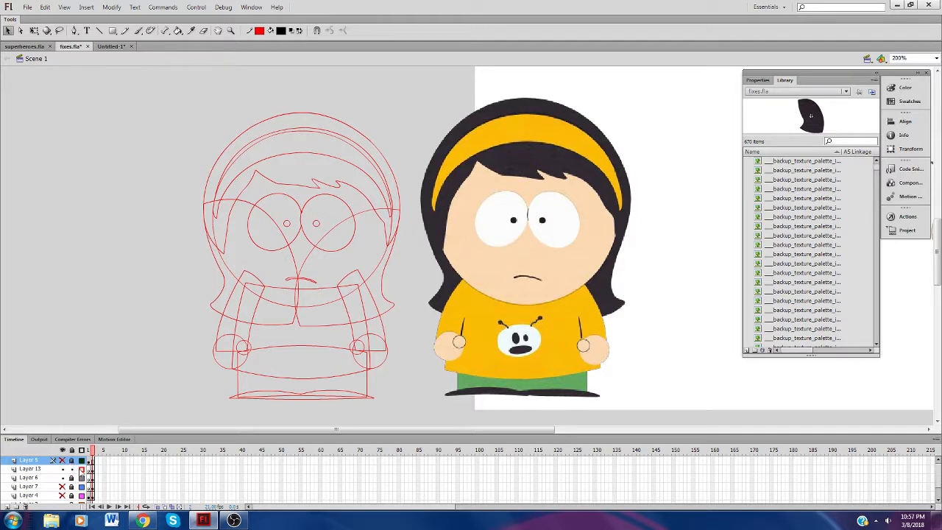
{"action": "left_click", "coordinate": [81, 468]}
Step: Sample the yellow inside the Leslie's jacket symbol as the fill colour, return to Scene 1 and lock Layer 13
{"action": "double_click", "coordinate": [284, 344]}
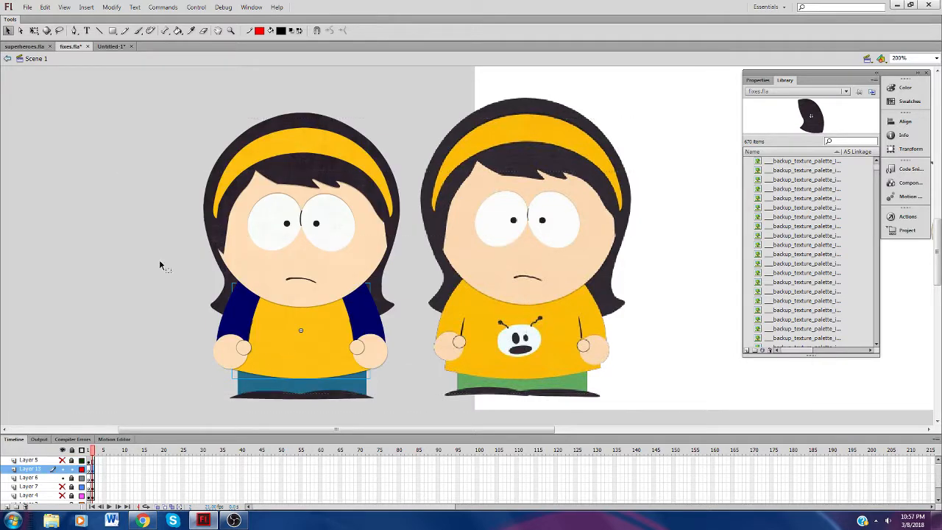
{"action": "left_click", "coordinate": [178, 30]}
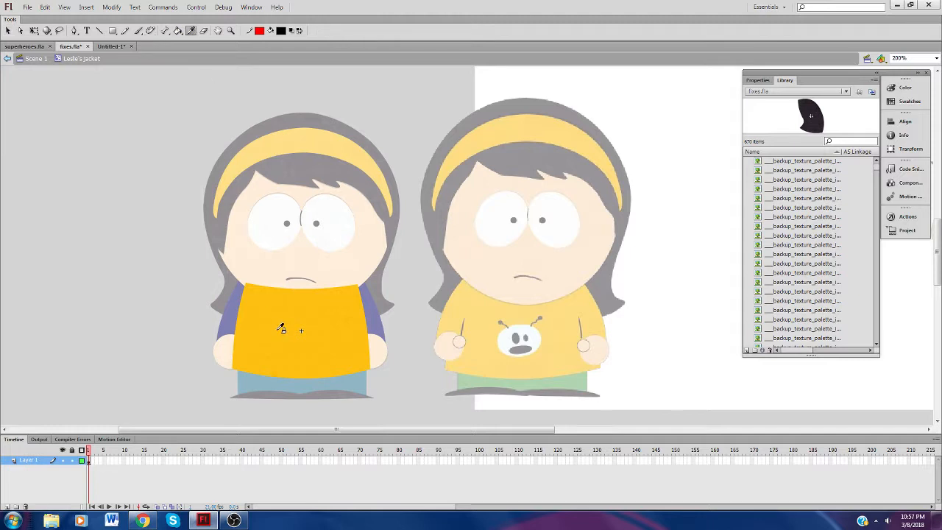
{"action": "left_click", "coordinate": [37, 59]}
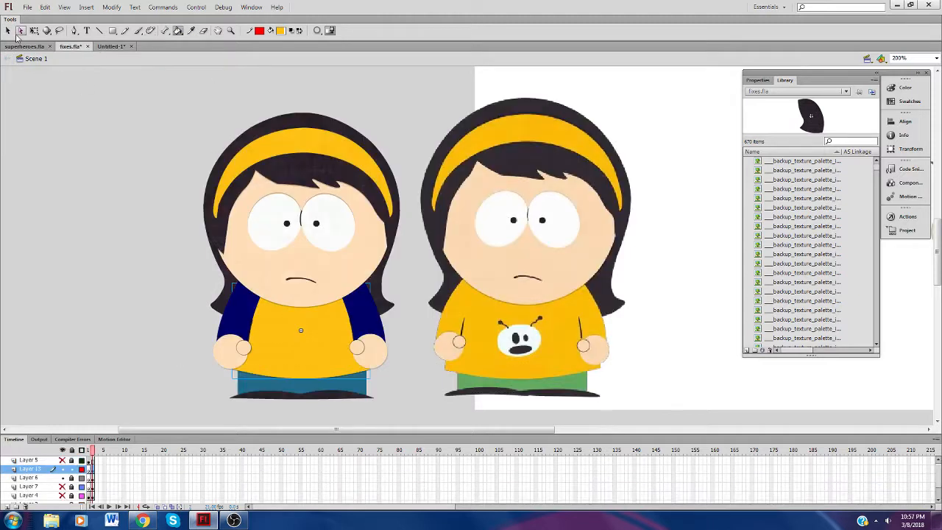
{"action": "key", "text": "v"}
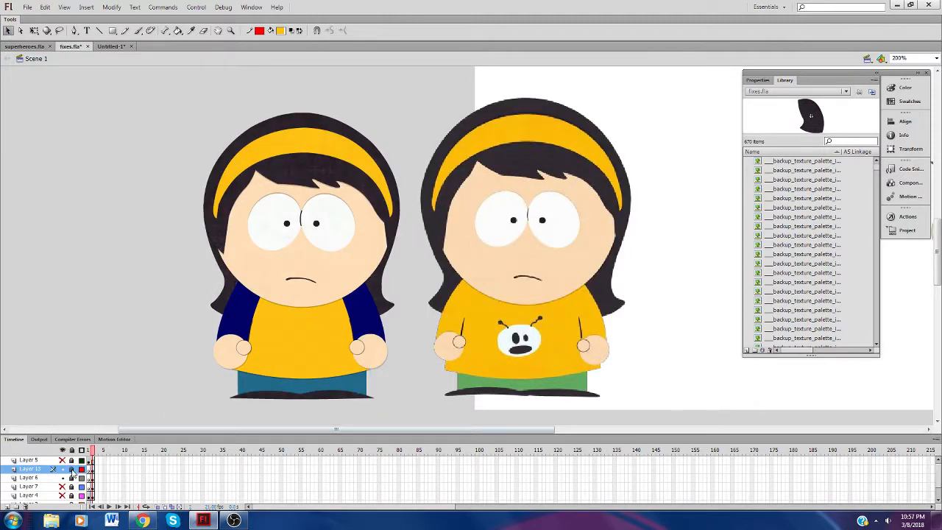
Step: Show Layer 5 and fill the Leslie's right arm symbol with the headband yellow, returning to Scene 1
{"action": "left_click", "coordinate": [62, 460]}
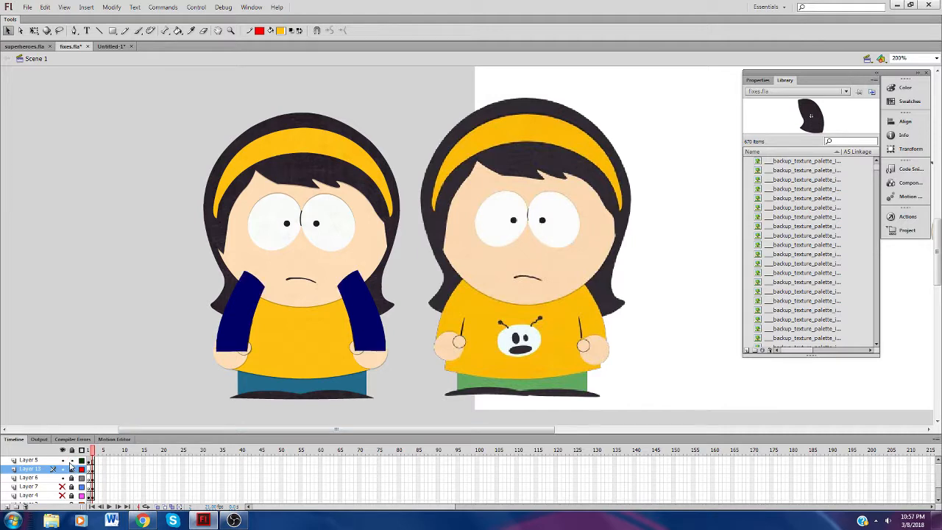
{"action": "double_click", "coordinate": [239, 320]}
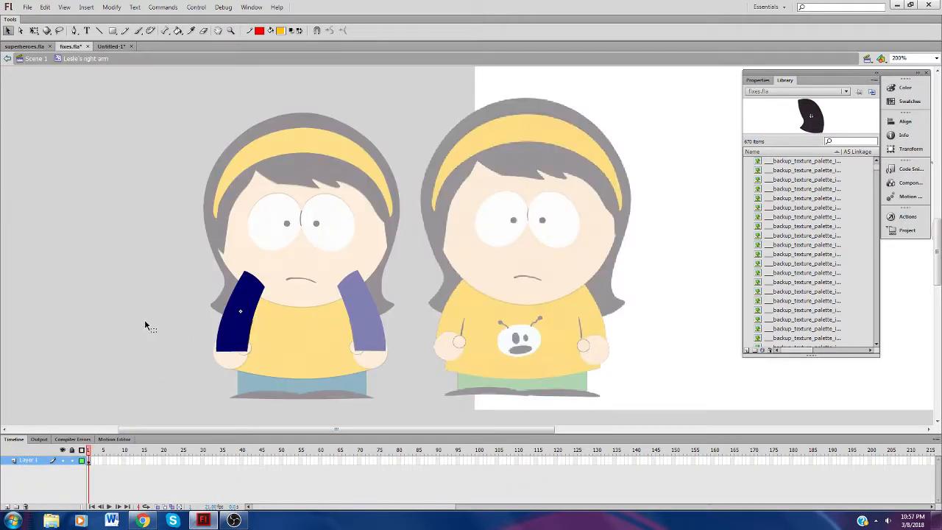
{"action": "left_click", "coordinate": [178, 31]}
{"action": "left_click", "coordinate": [229, 306]}
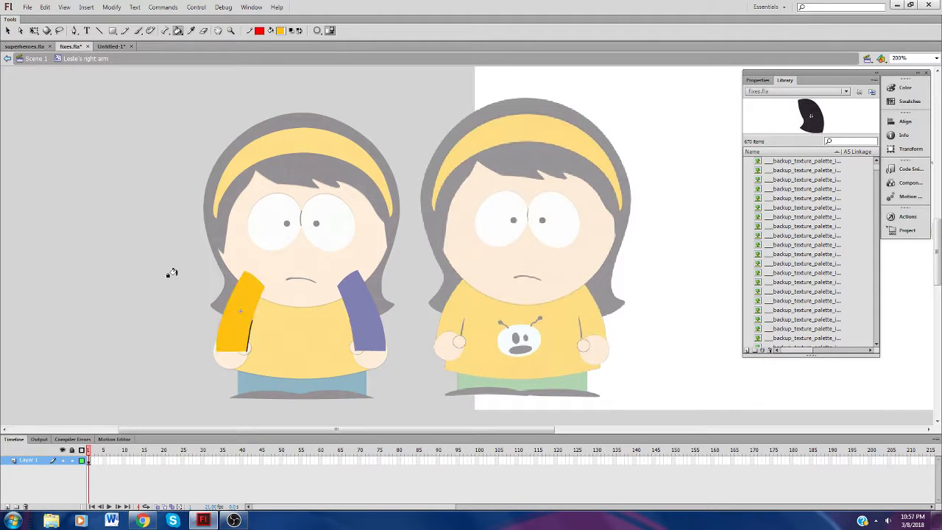
{"action": "left_click", "coordinate": [36, 59]}
{"action": "key", "text": "v"}
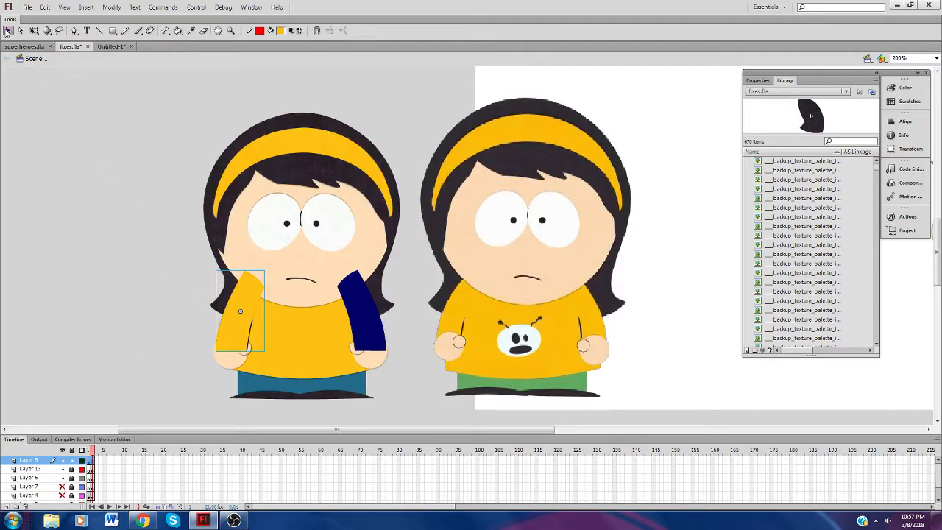
Step: Fill the Leslie's left arm symbol with the same yellow and return to the main scene
{"action": "double_click", "coordinate": [357, 316]}
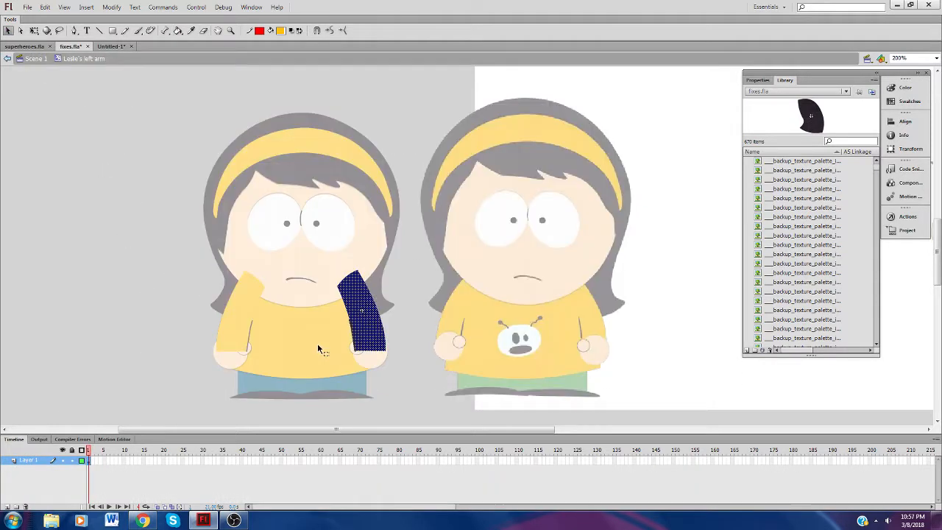
{"action": "left_click", "coordinate": [178, 30]}
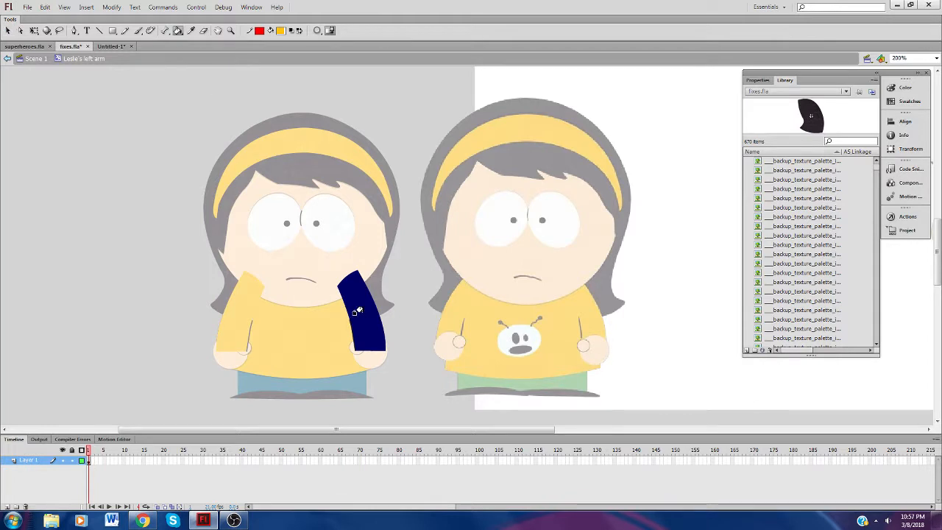
{"action": "left_click", "coordinate": [343, 315]}
{"action": "left_click", "coordinate": [36, 59]}
{"action": "key", "text": "v"}
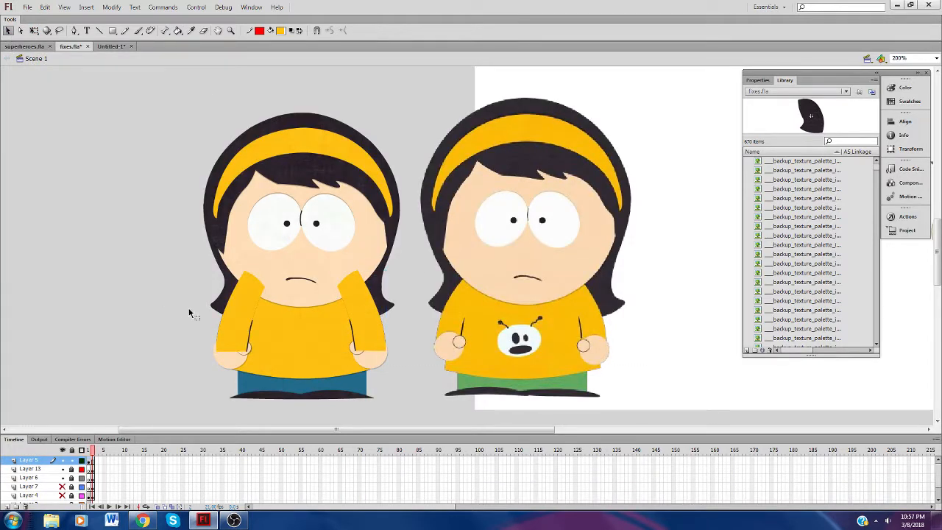
Step: Replace the navy arms on Layer 13 with the yellow arms cut from Layer 5, pasted in place
{"action": "left_click_drag", "start_coordinate": [204, 239], "coordinate": [387, 365]}
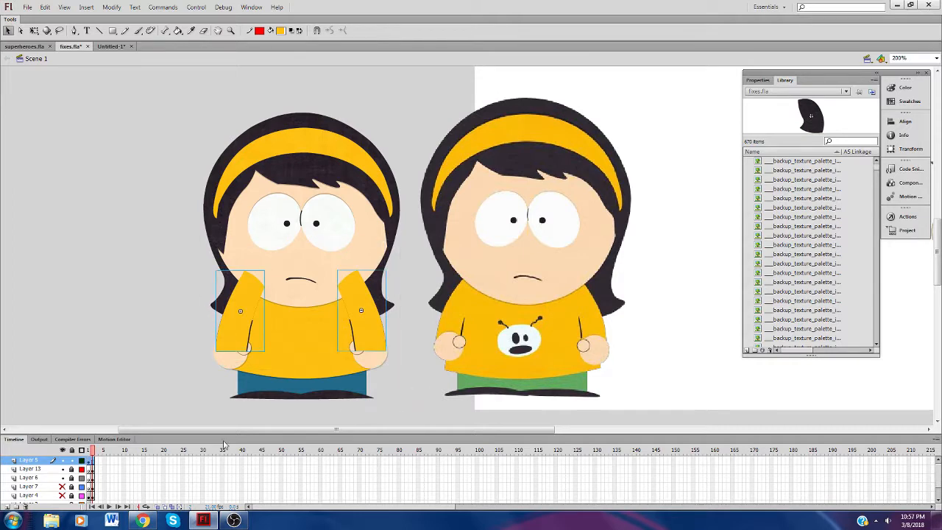
{"action": "key", "text": "Delete"}
{"action": "left_click", "coordinate": [53, 470]}
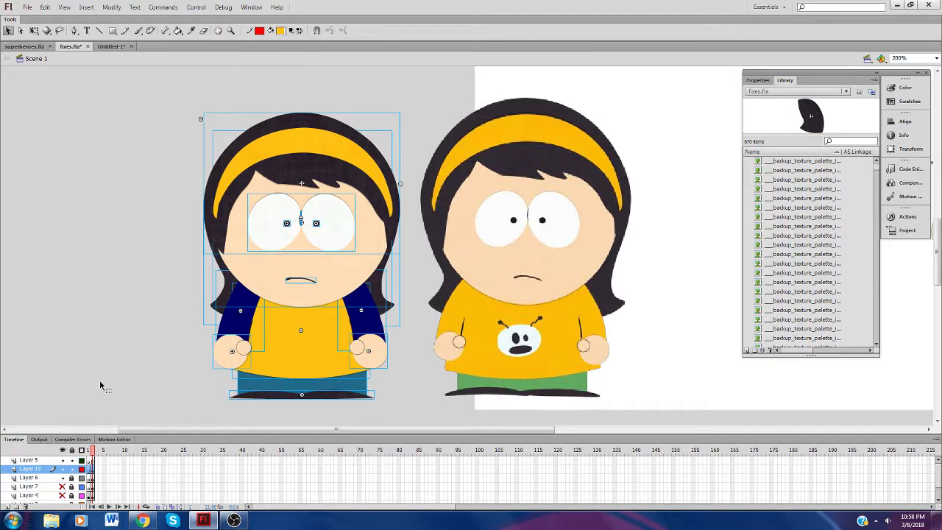
{"action": "left_click", "coordinate": [99, 385]}
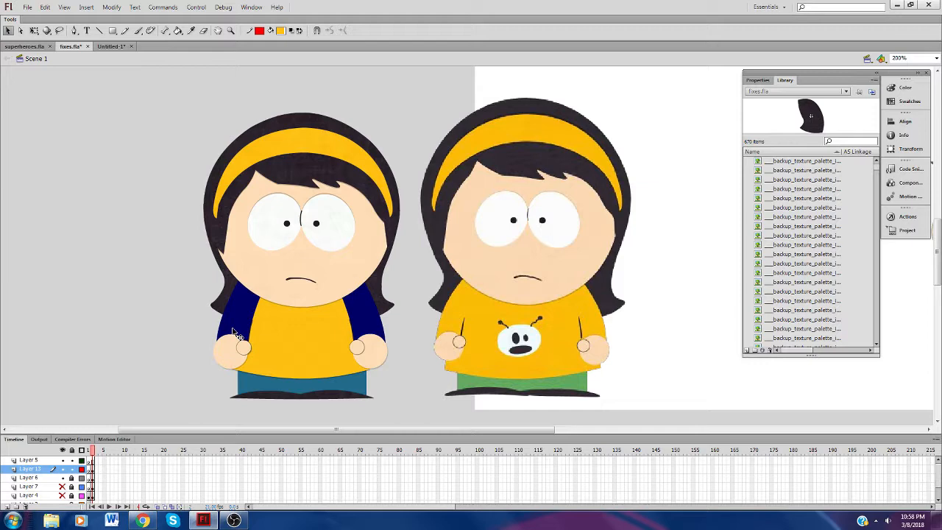
{"action": "left_click", "coordinate": [237, 333]}
{"action": "left_click", "coordinate": [368, 332], "text": "shift"}
{"action": "key", "text": "Delete"}
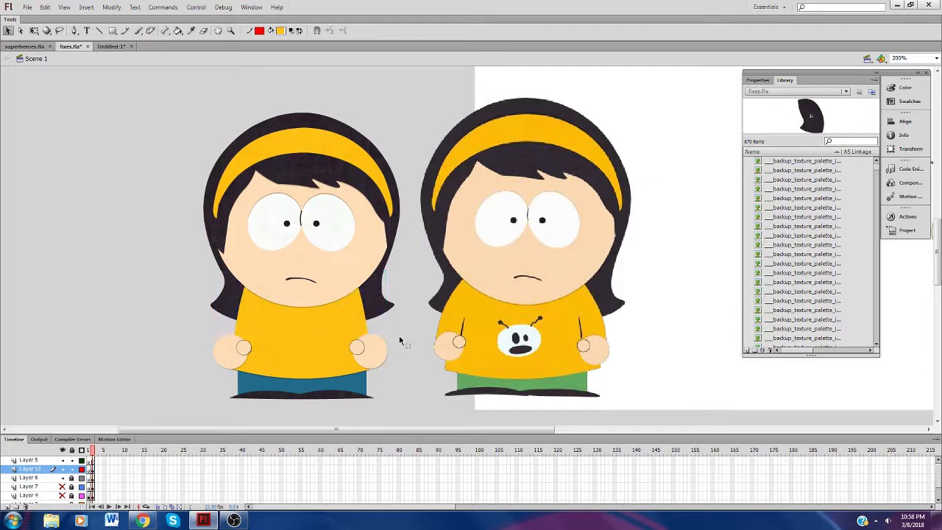
{"action": "right_click", "coordinate": [406, 336]}
{"action": "left_click", "coordinate": [427, 371]}
Step: Send both yellow arms backward in the stacking order until they sit behind the head and hands
{"action": "right_click", "coordinate": [375, 328]}
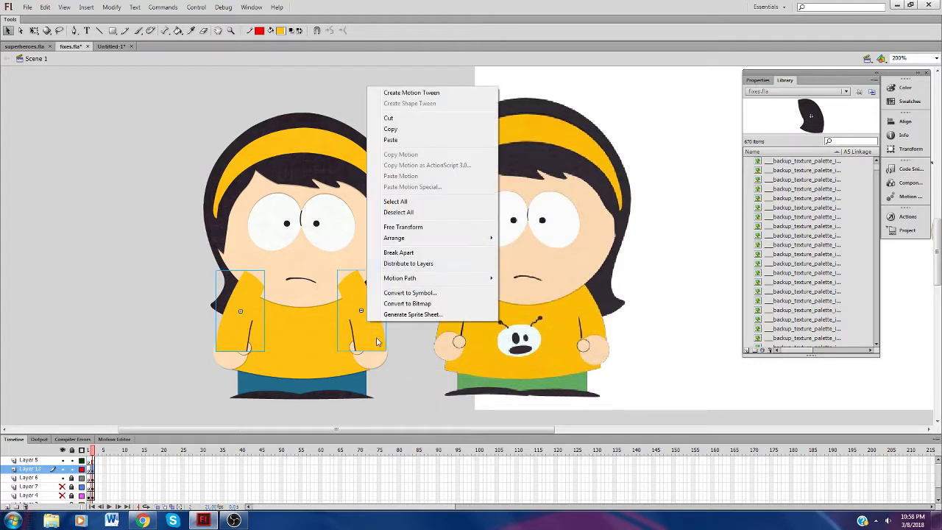
{"action": "mouse_move", "coordinate": [394, 241]}
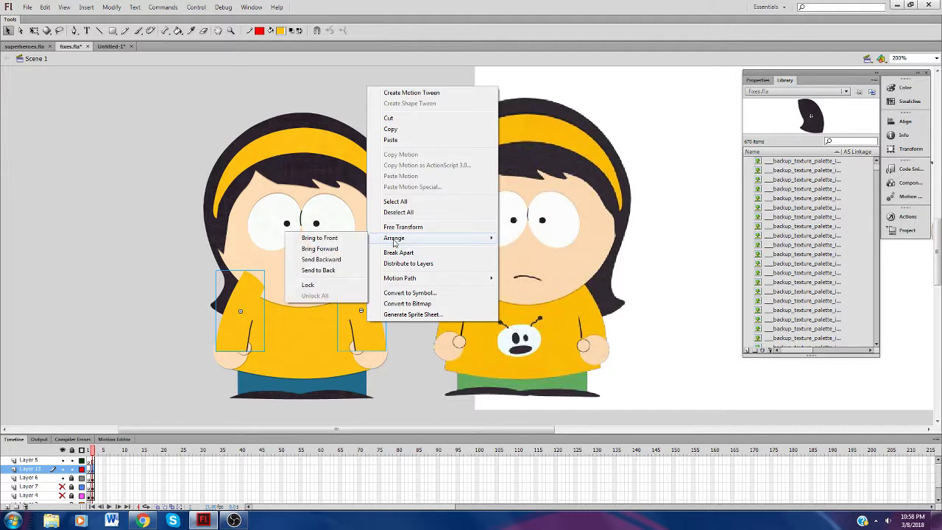
{"action": "left_click", "coordinate": [321, 259]}
{"action": "right_click", "coordinate": [368, 315]}
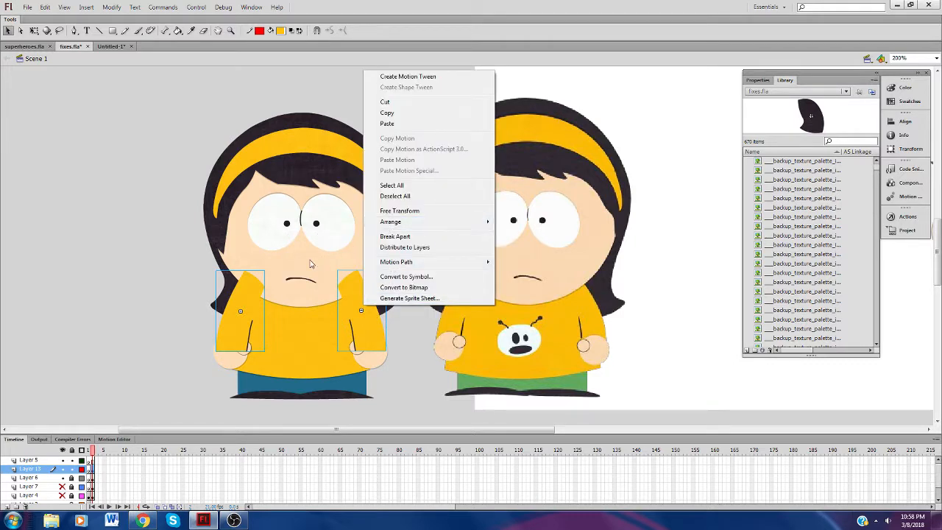
{"action": "mouse_move", "coordinate": [396, 223]}
{"action": "left_click", "coordinate": [331, 249]}
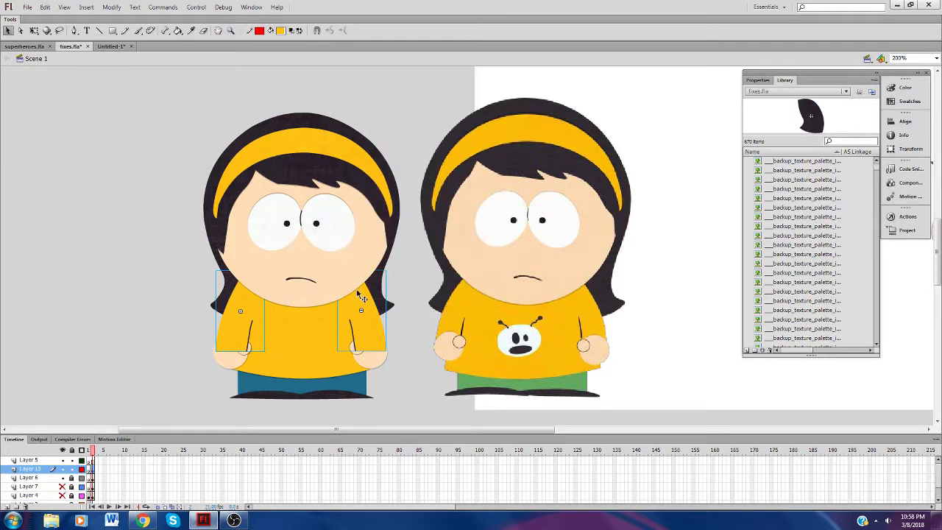
{"action": "right_click", "coordinate": [372, 335]}
{"action": "mouse_move", "coordinate": [401, 251]}
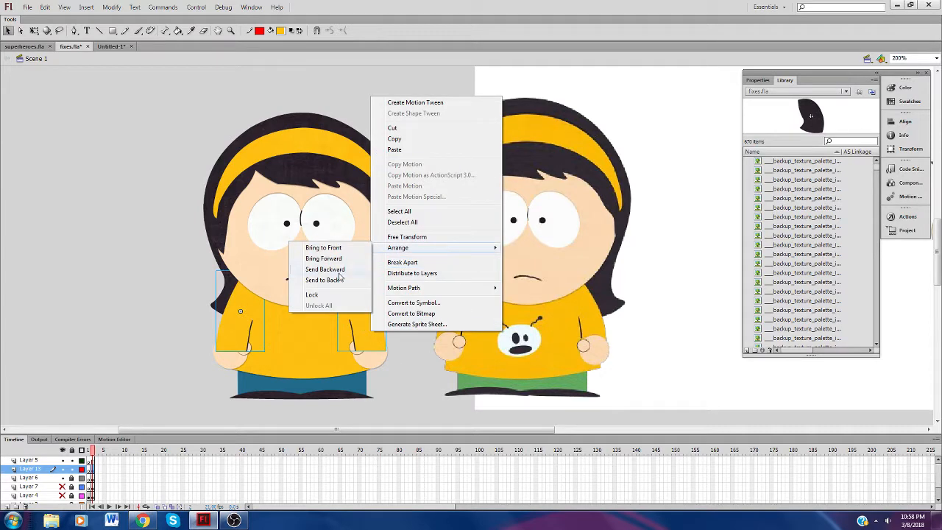
{"action": "left_click", "coordinate": [338, 271]}
{"action": "right_click", "coordinate": [368, 321]}
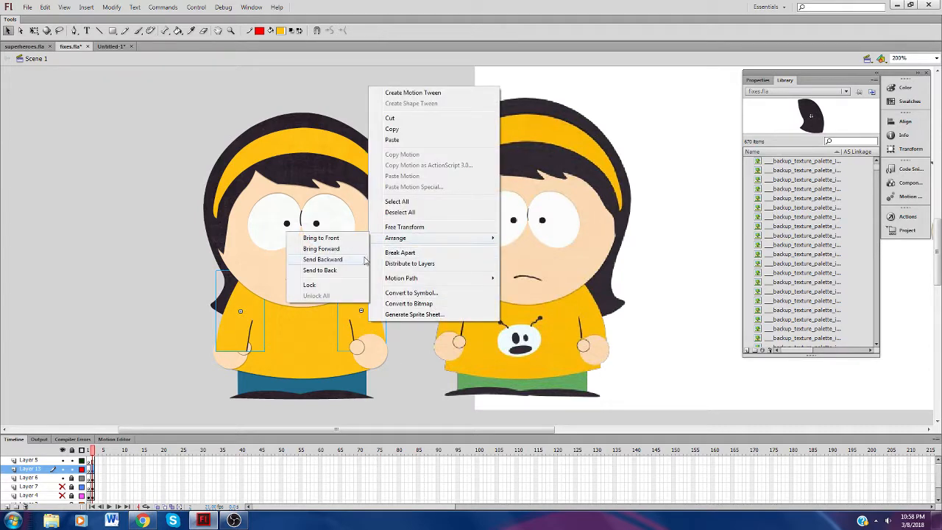
{"action": "left_click", "coordinate": [348, 262]}
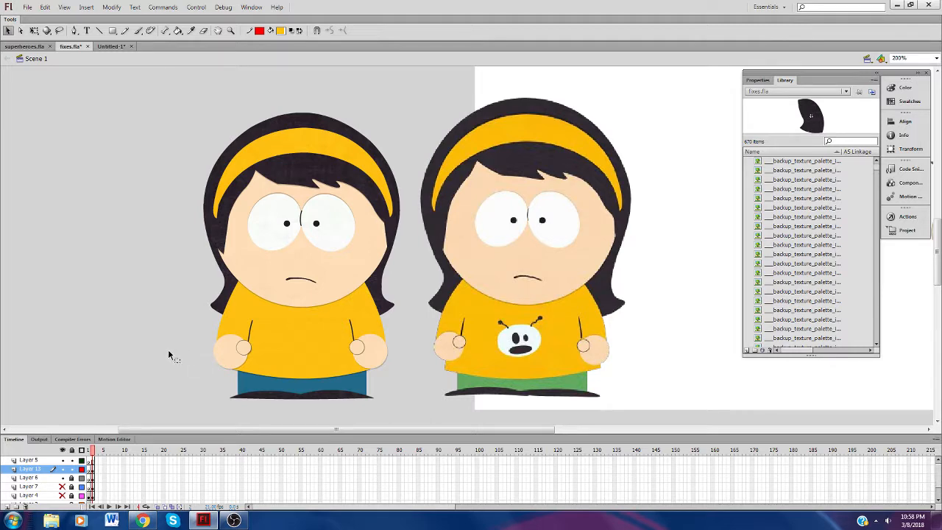
{"action": "left_click", "coordinate": [233, 520]}
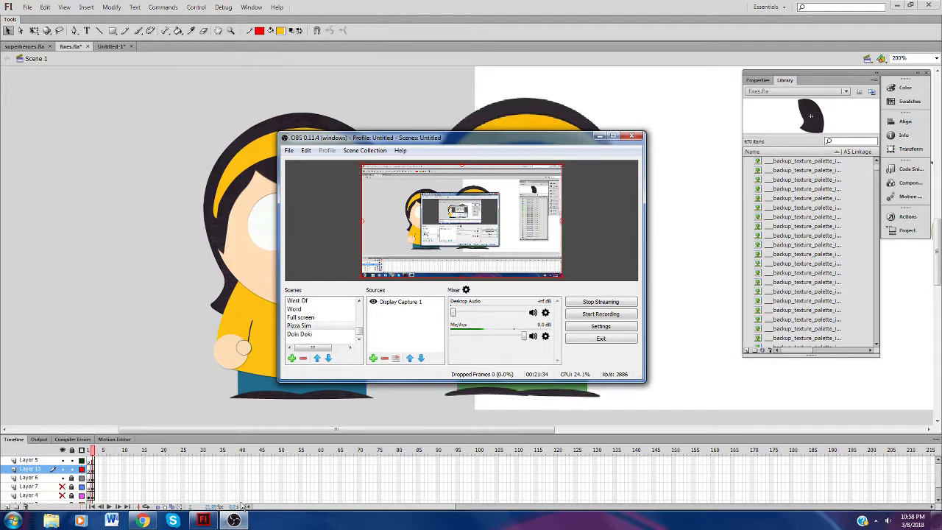
{"action": "left_click", "coordinate": [234, 521]}
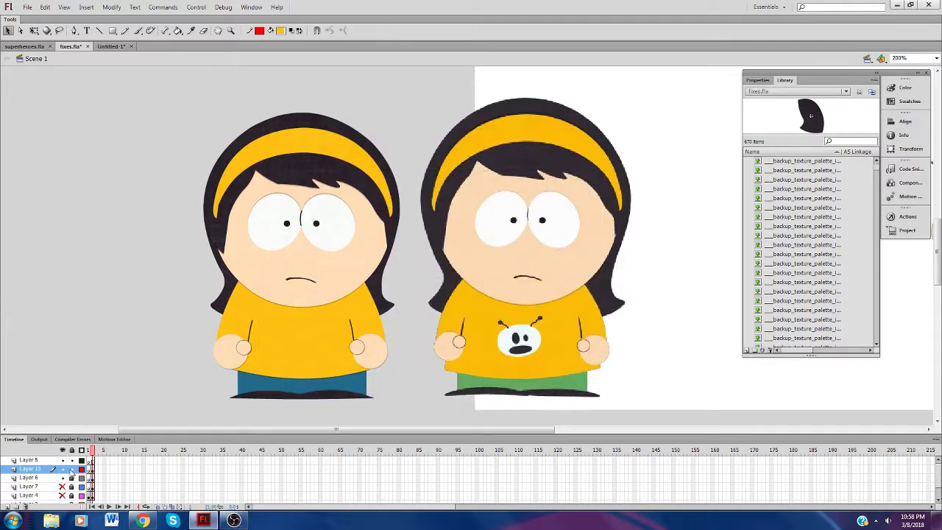
Step: Lock Layer 13 and paste a copy of the character's blue pants in place into the Untitled-1 document
{"action": "key", "text": "ctrl+s"}
{"action": "left_click", "coordinate": [72, 469]}
{"action": "left_click", "coordinate": [111, 45]}
{"action": "right_click", "coordinate": [540, 300]}
{"action": "left_click", "coordinate": [559, 337]}
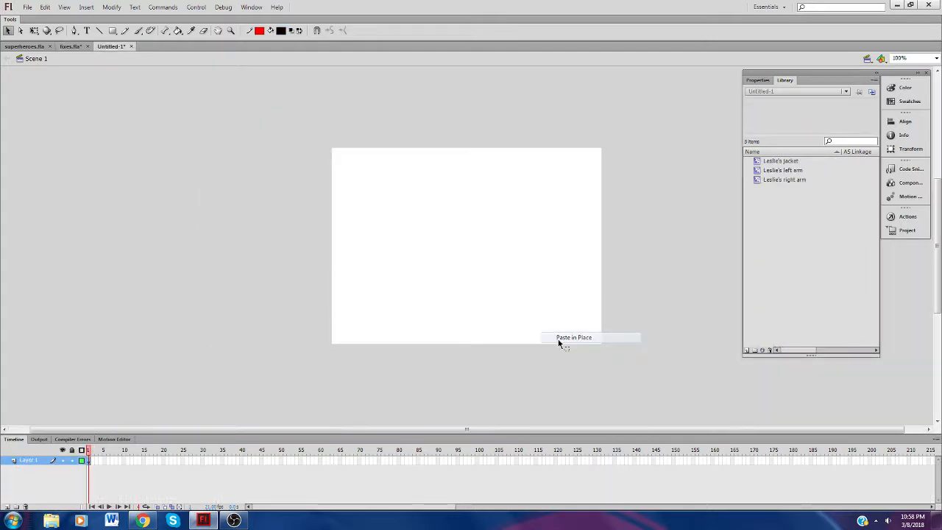
{"action": "left_click_drag", "start_coordinate": [277, 325], "coordinate": [492, 280]}
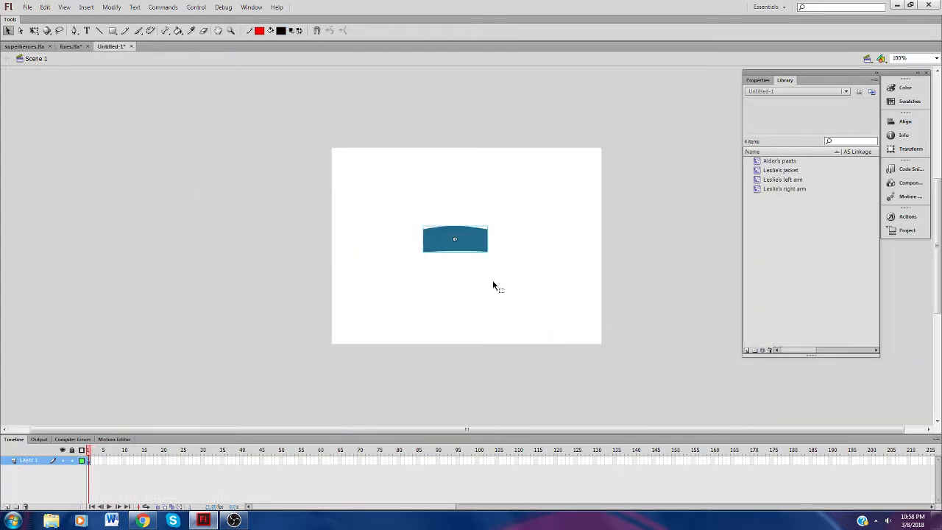
{"action": "key", "text": "ctrl+z"}
{"action": "left_click", "coordinate": [364, 332]}
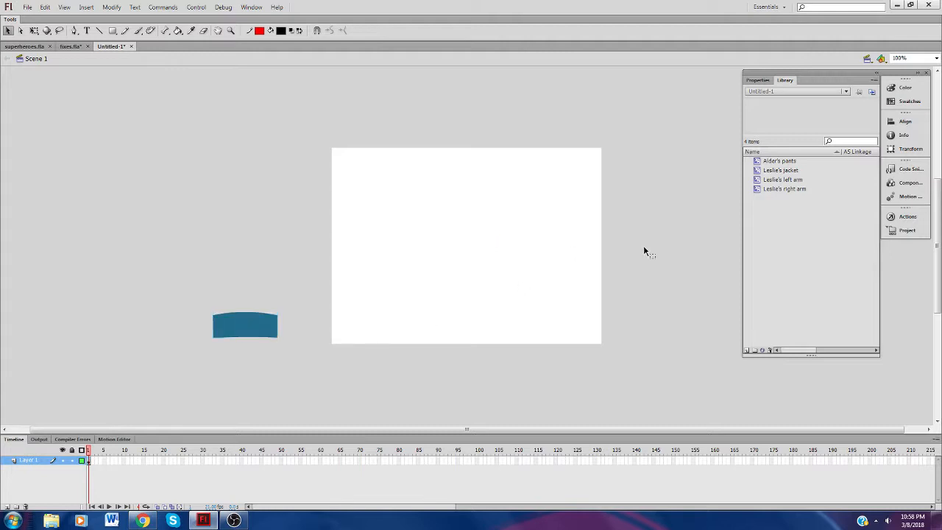
Step: Rename the library symbol Alder's pants as Leslie's pants
{"action": "right_click", "coordinate": [784, 161]}
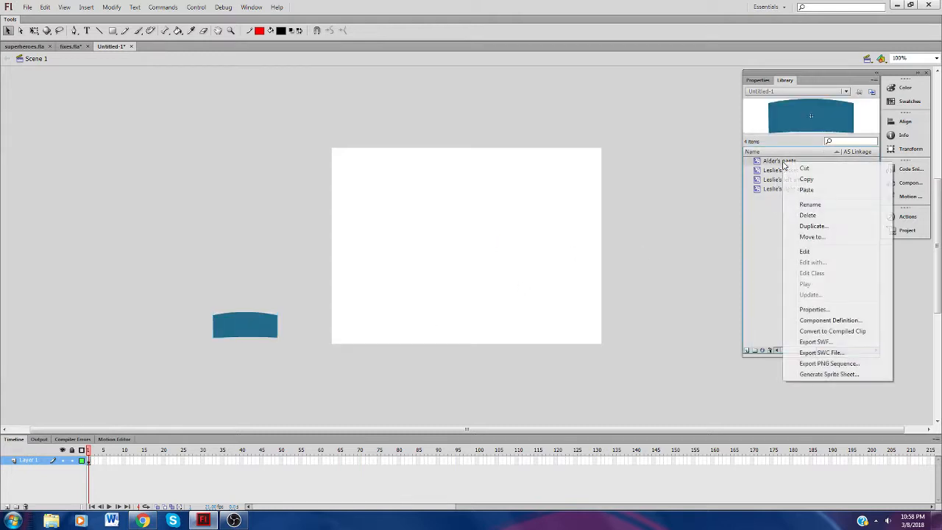
{"action": "left_click", "coordinate": [802, 204]}
{"action": "left_click", "coordinate": [774, 160]}
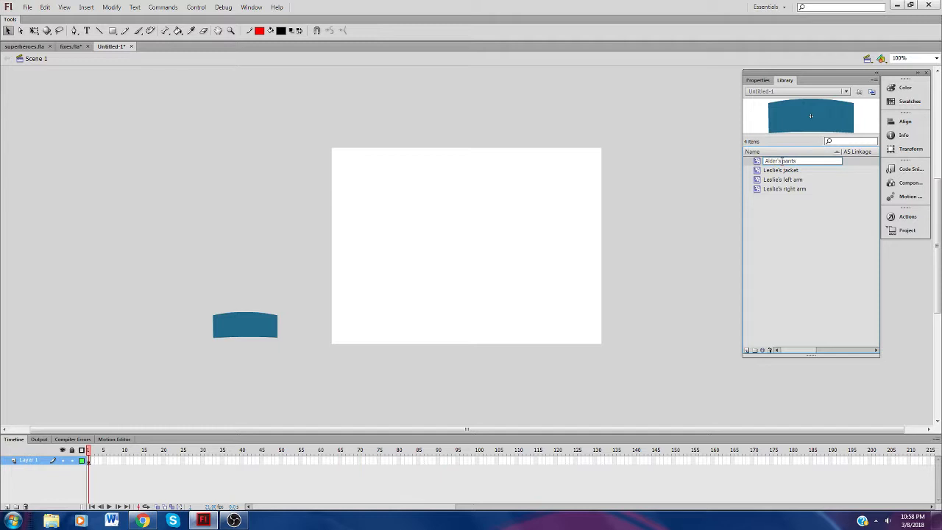
{"action": "key", "text": "BackSpace"}
{"action": "key", "text": "BackSpace"}
{"action": "key", "text": "BackSpace"}
{"action": "key", "text": "BackSpace"}
{"action": "key", "text": "BackSpace"}
{"action": "key", "text": "BackSpace"}
{"action": "key", "text": "BackSpace"}
{"action": "type", "text": "Leslie"}
{"action": "key", "text": "Return"}
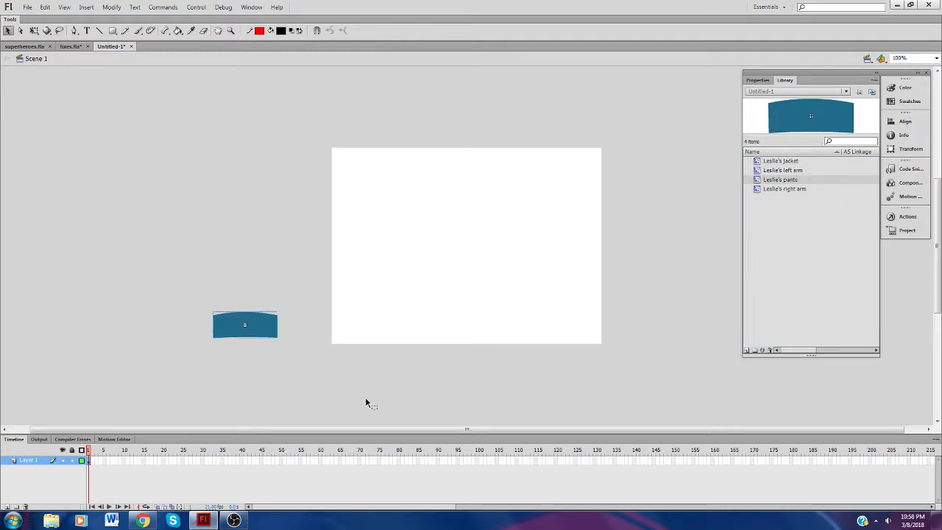
Step: Cut the renamed pants from Untitled-1 and paste them in place on Layer 5 of fixes.fla
{"action": "key", "text": "Delete"}
{"action": "left_click", "coordinate": [72, 47]}
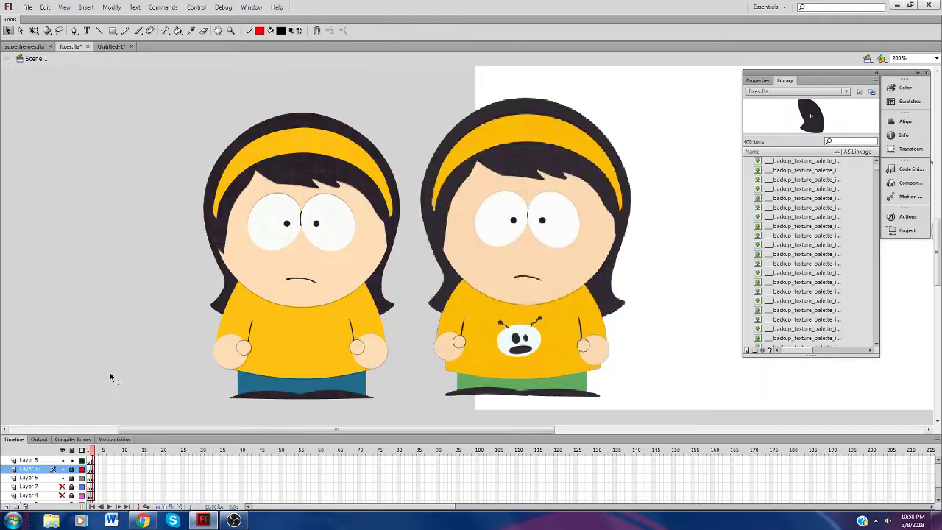
{"action": "left_click", "coordinate": [60, 460]}
{"action": "right_click", "coordinate": [111, 244]}
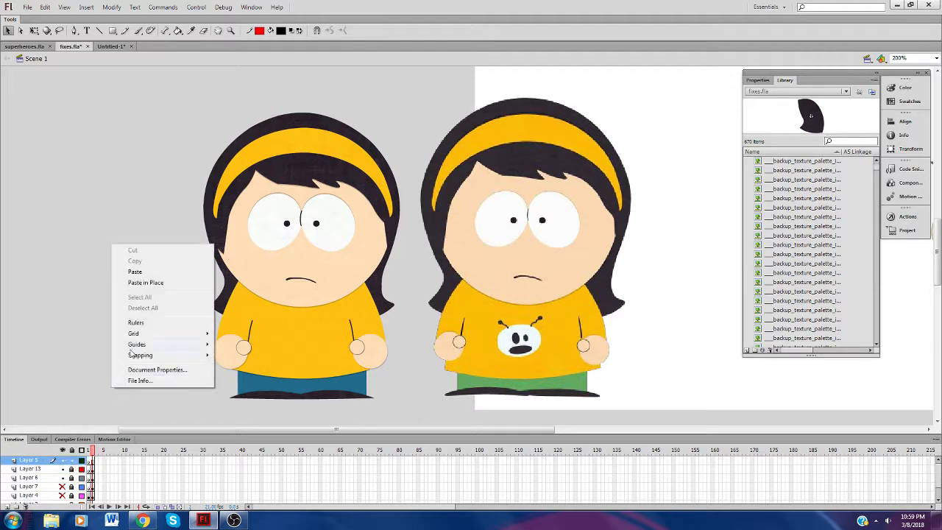
{"action": "left_click", "coordinate": [133, 283]}
Step: Toggle the outline display of Layer 5 and Layer 13 to examine the pasted pants against the character
{"action": "left_click", "coordinate": [82, 459]}
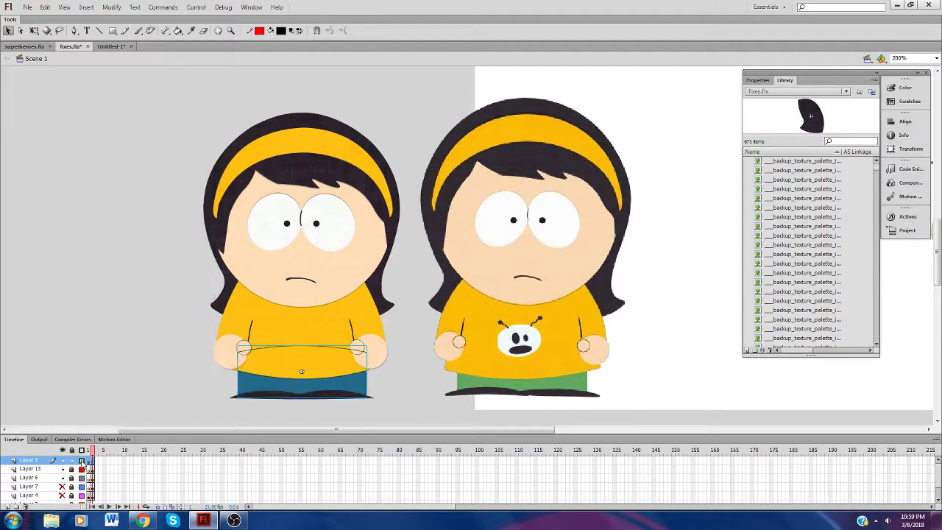
{"action": "left_click", "coordinate": [82, 460]}
{"action": "left_click", "coordinate": [82, 469]}
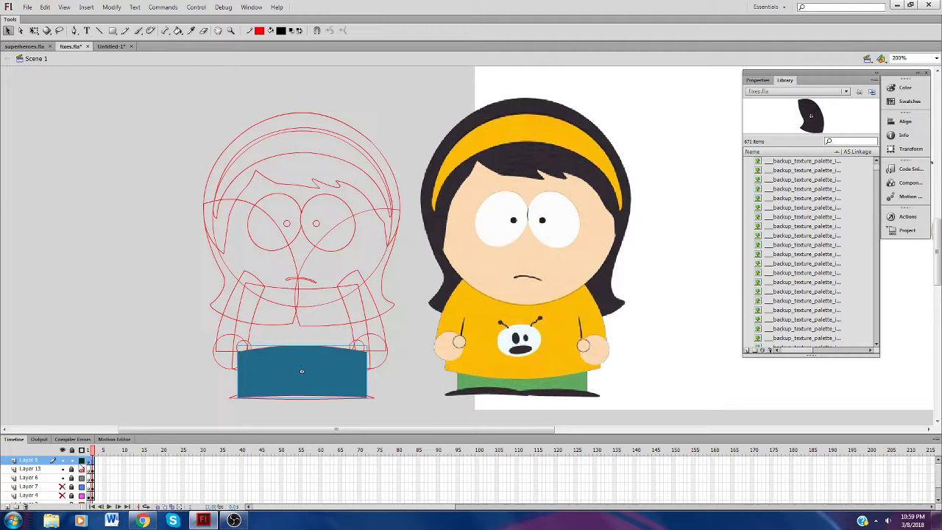
{"action": "left_click", "coordinate": [82, 462]}
{"action": "left_click", "coordinate": [82, 460]}
{"action": "left_click", "coordinate": [82, 469]}
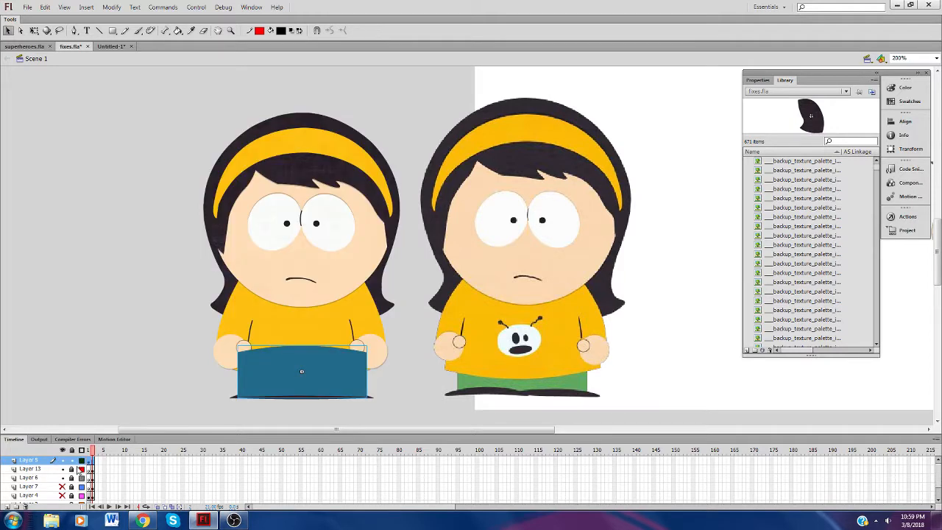
Step: Open the Leslie's pants symbol for editing and fill the blue pants shape with light lime green
{"action": "double_click", "coordinate": [291, 386]}
{"action": "left_click", "coordinate": [280, 31]}
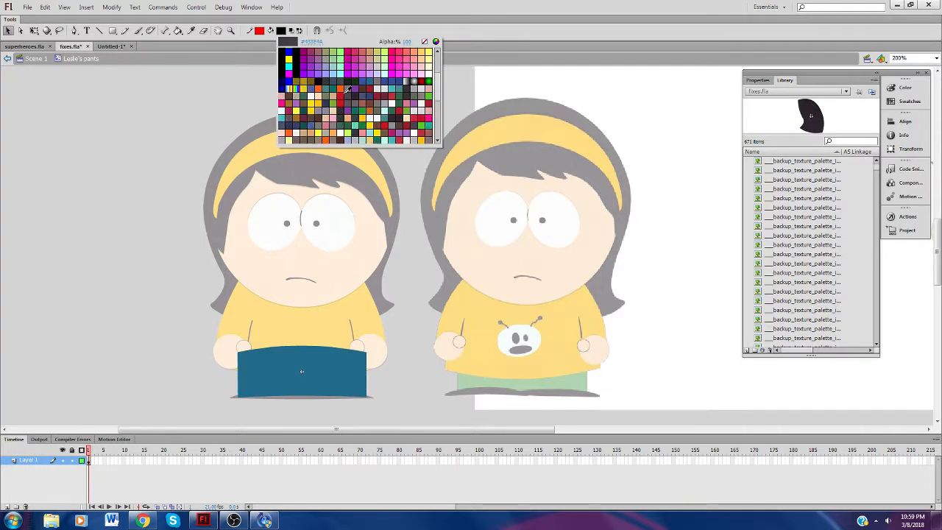
{"action": "scroll", "coordinate": [348, 89], "scroll_direction": "down", "scroll_amount": 3}
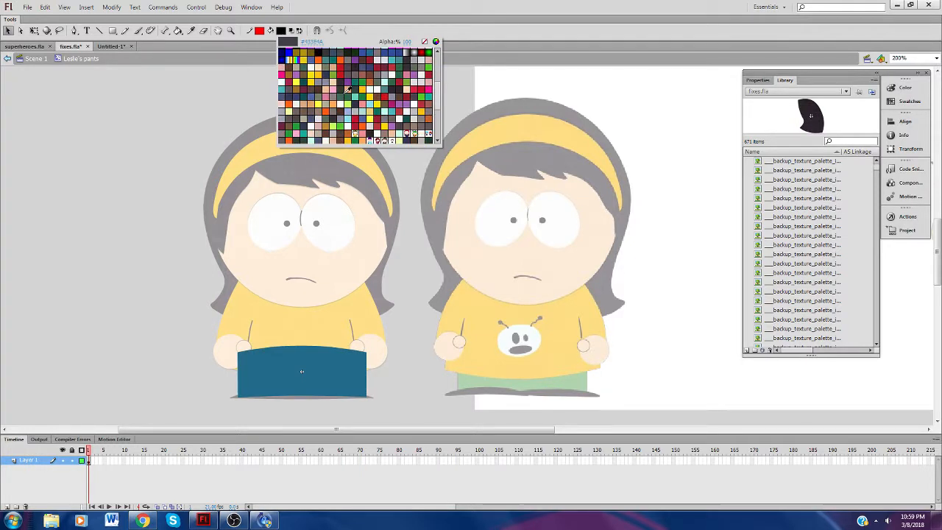
{"action": "scroll", "coordinate": [349, 89], "scroll_direction": "down", "scroll_amount": 3}
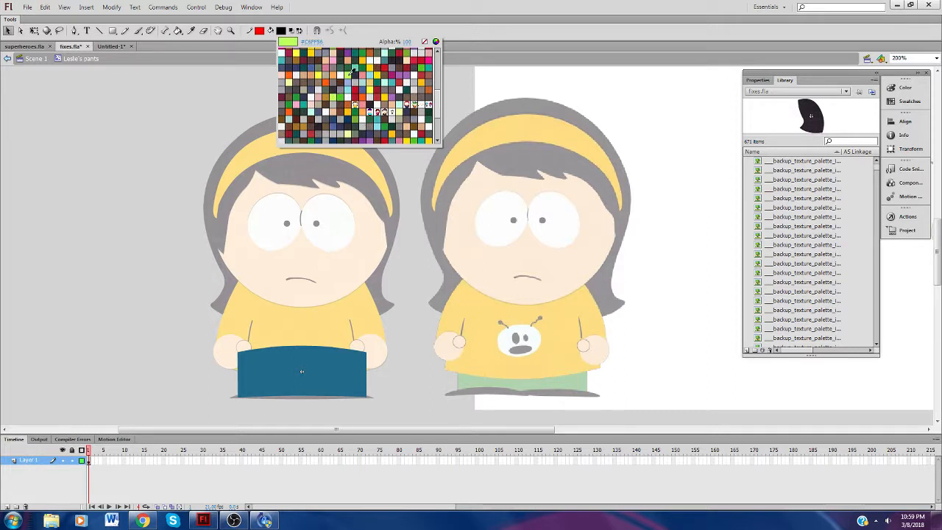
{"action": "left_click", "coordinate": [353, 71]}
{"action": "left_click", "coordinate": [177, 30]}
{"action": "left_click", "coordinate": [273, 376]}
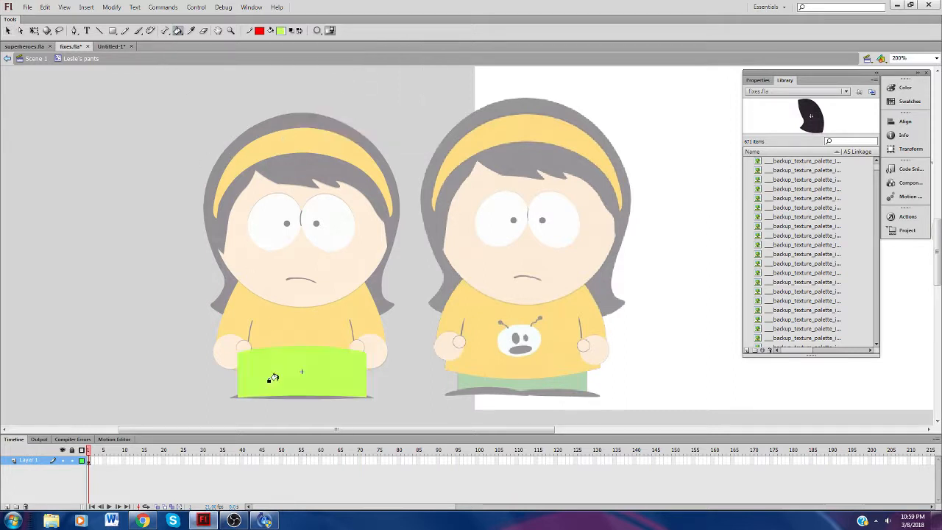
Step: Fill the shape inside the Leslie's pants symbol with olive green and return to Scene 1
{"action": "left_click", "coordinate": [281, 31]}
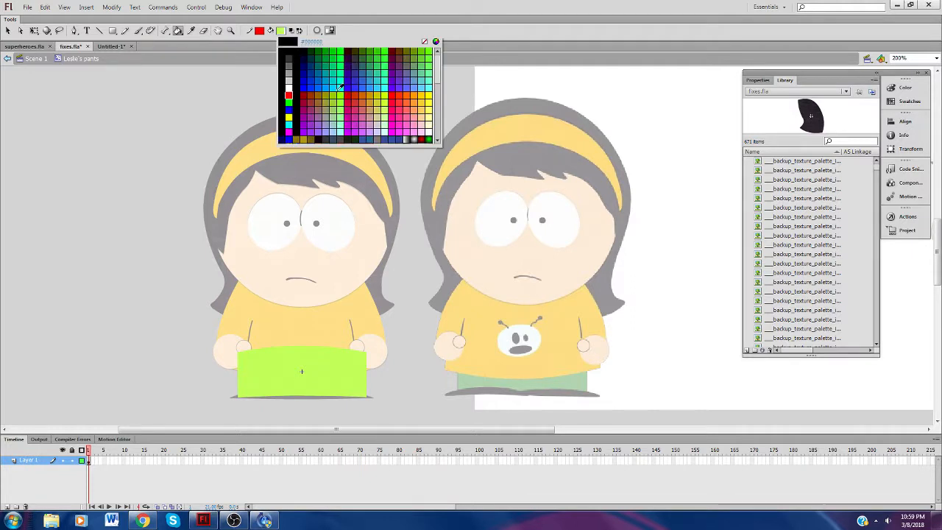
{"action": "scroll", "coordinate": [340, 87], "scroll_direction": "down", "scroll_amount": 5}
{"action": "scroll", "coordinate": [346, 83], "scroll_direction": "down", "scroll_amount": 3}
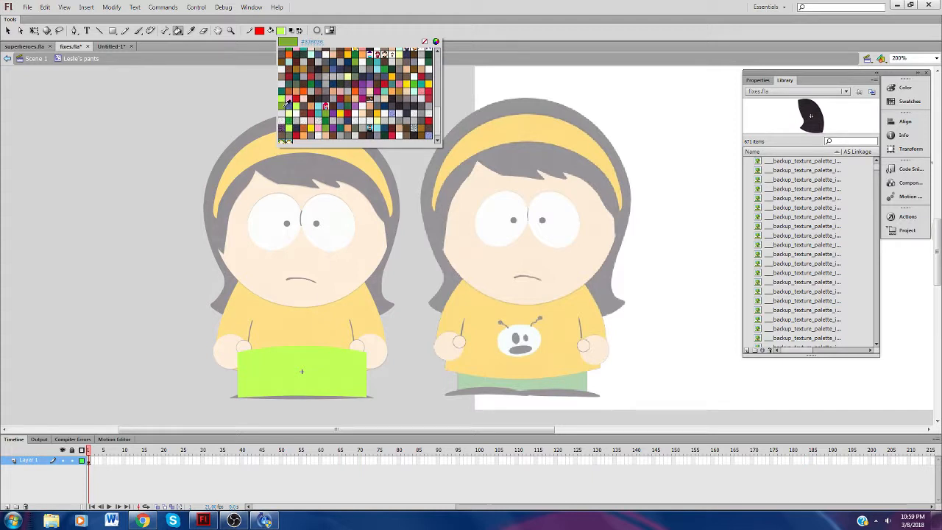
{"action": "left_click", "coordinate": [286, 103]}
{"action": "left_click", "coordinate": [314, 365]}
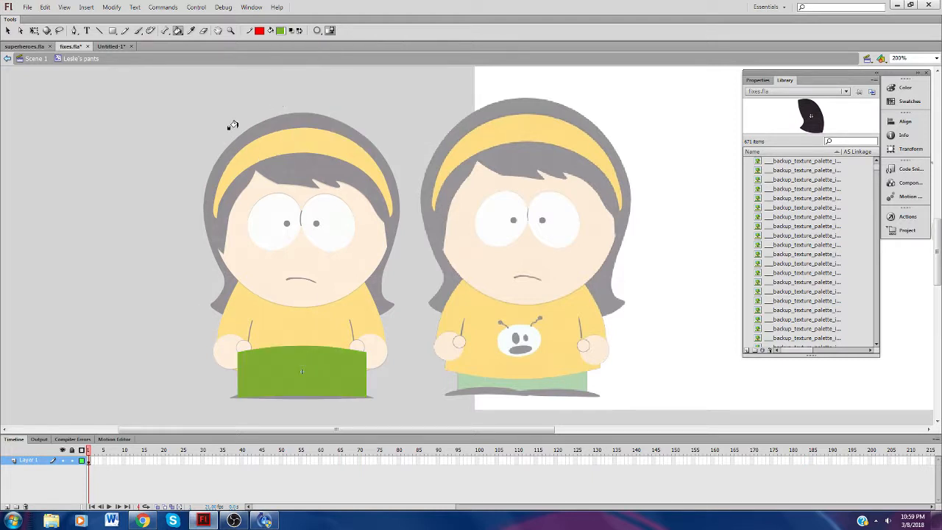
{"action": "left_click", "coordinate": [36, 60]}
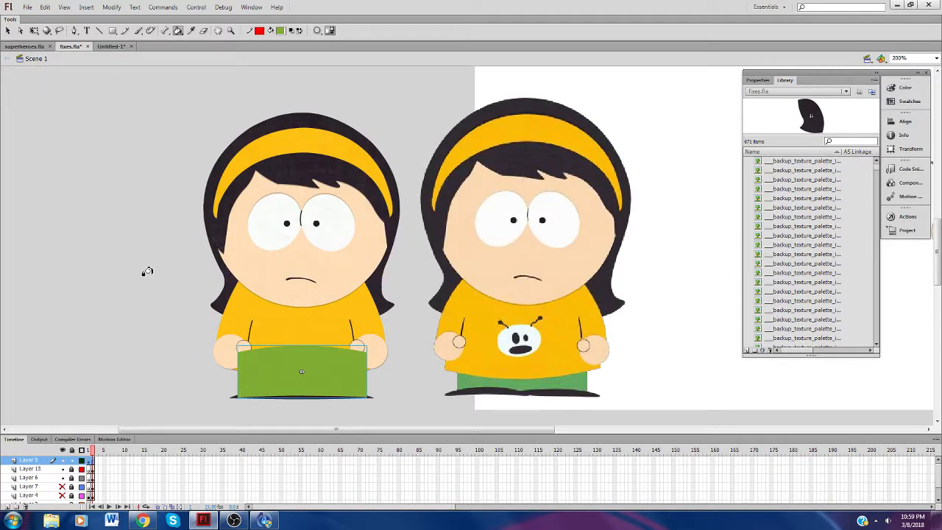
{"action": "left_click", "coordinate": [8, 30]}
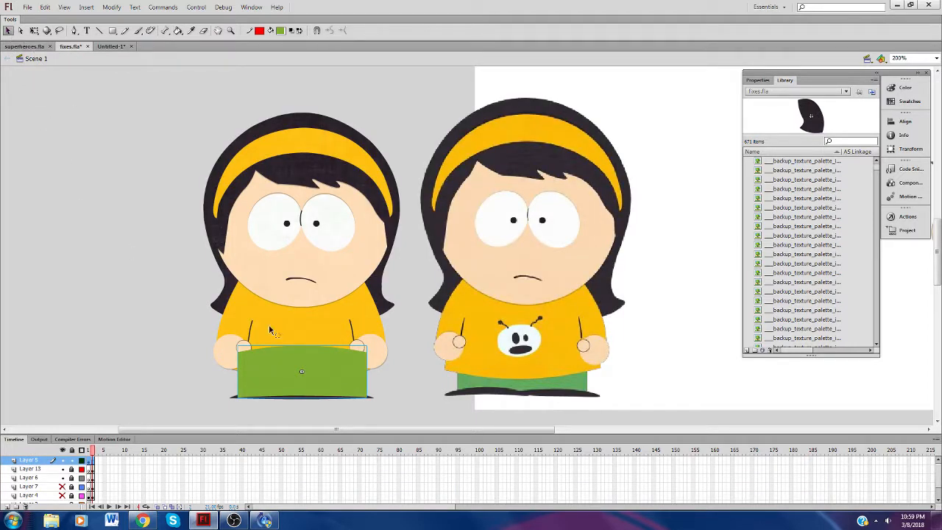
Step: Open the Apple Software Update window and quit it without installing anything
{"action": "left_click", "coordinate": [264, 521]}
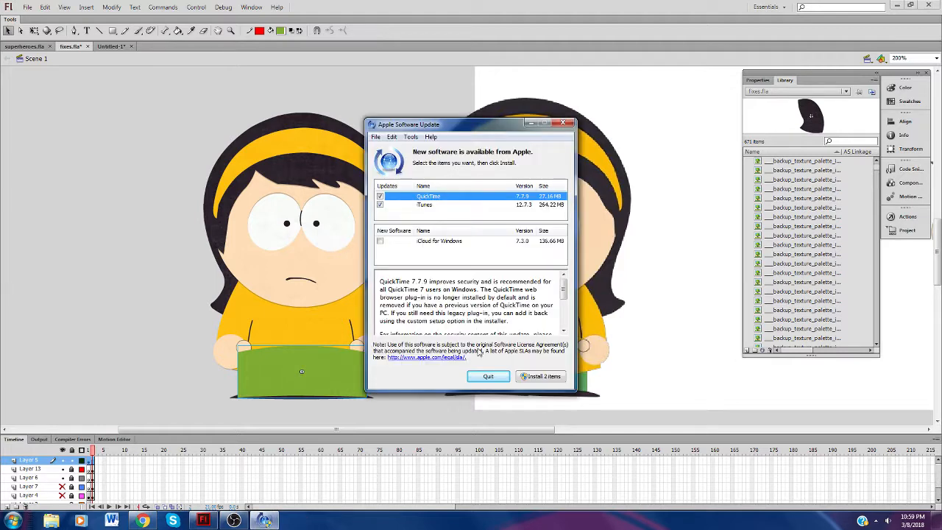
{"action": "left_click", "coordinate": [487, 378]}
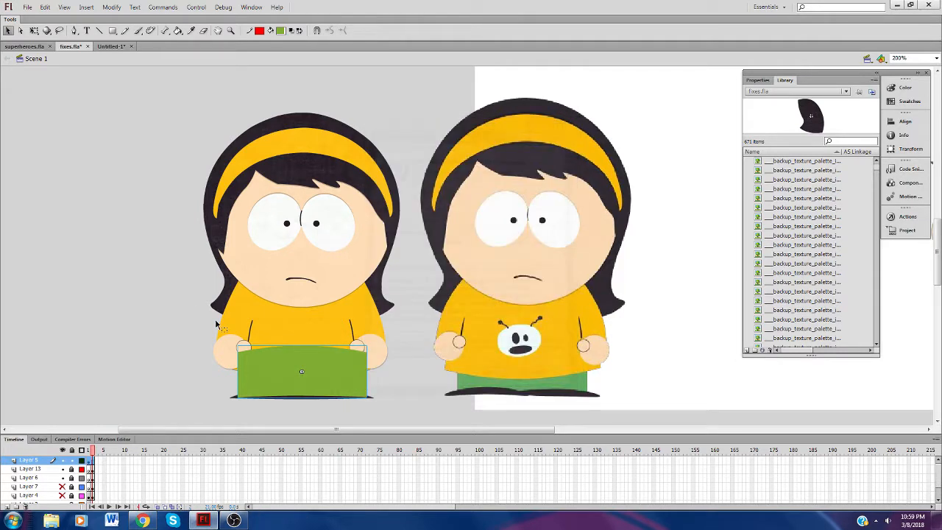
Step: Reopen the Leslie's pants symbol, fill its shape with bright green, and return to Scene 1
{"action": "double_click", "coordinate": [266, 361]}
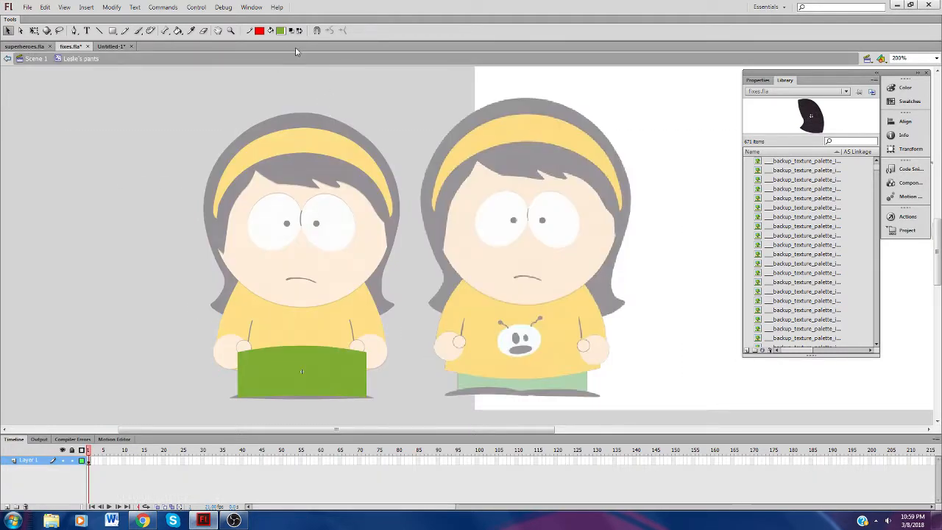
{"action": "left_click", "coordinate": [281, 31]}
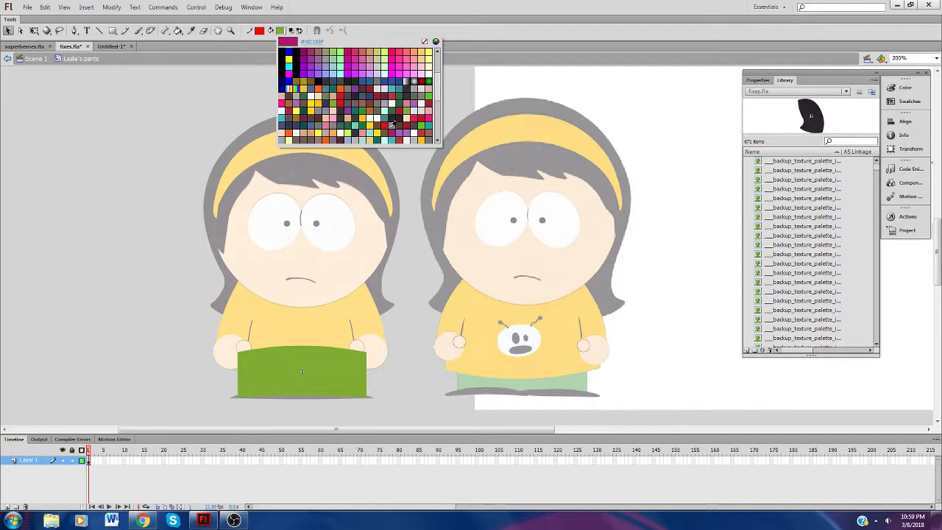
{"action": "scroll", "coordinate": [392, 124], "scroll_direction": "down", "scroll_amount": 3}
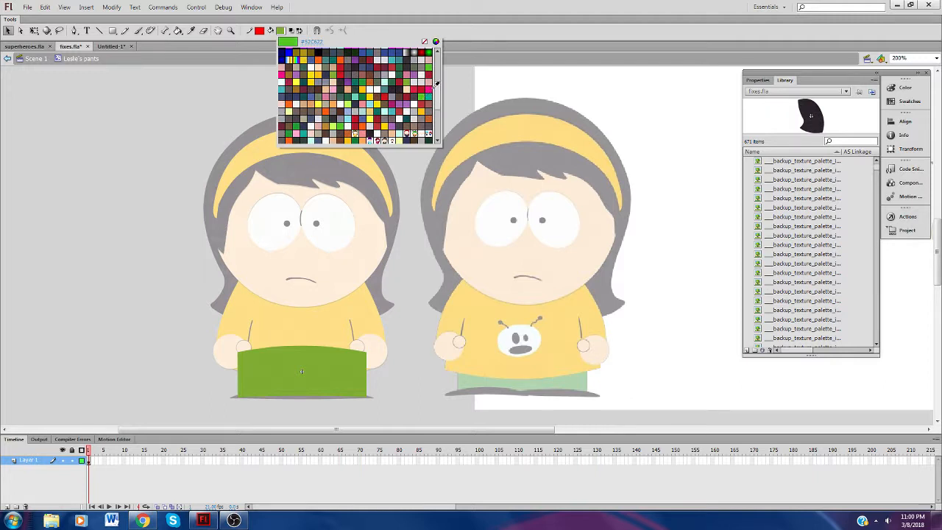
{"action": "scroll", "coordinate": [425, 95], "scroll_direction": "down", "scroll_amount": 1}
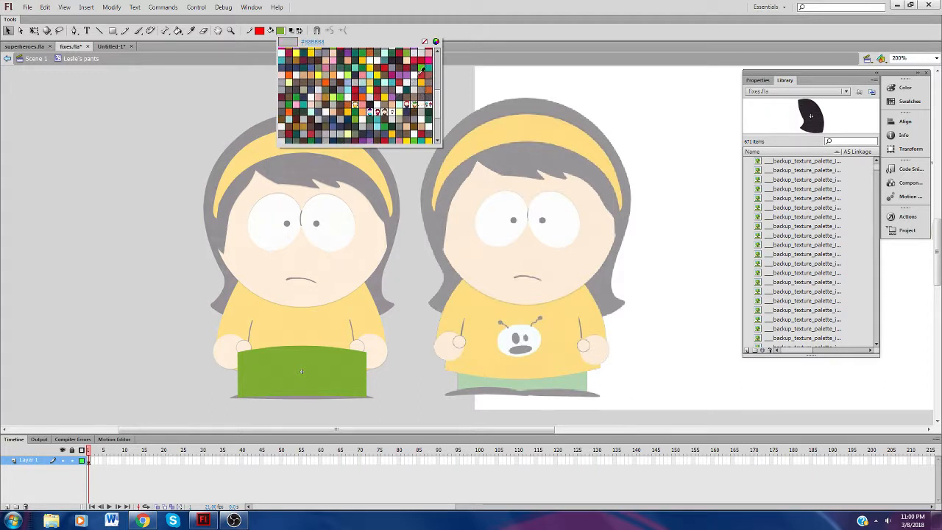
{"action": "left_click", "coordinate": [424, 67]}
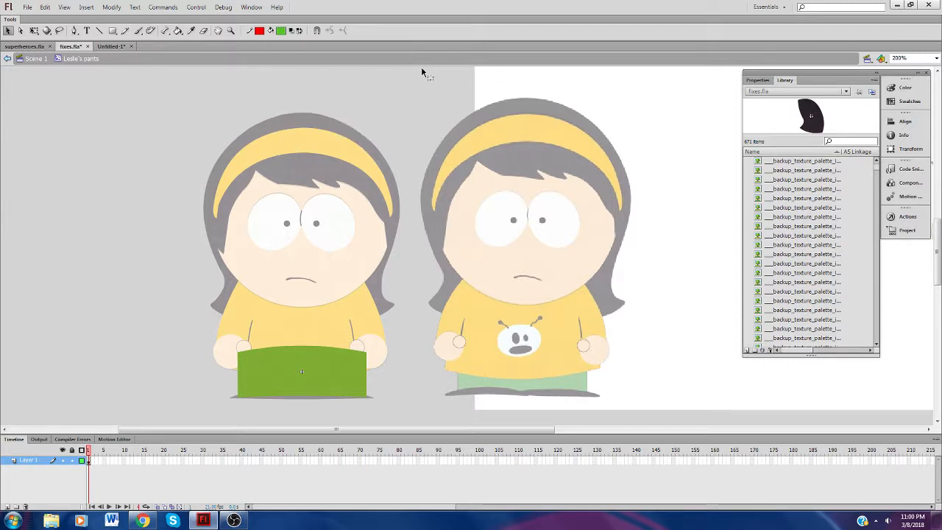
{"action": "left_click", "coordinate": [281, 31]}
{"action": "scroll", "coordinate": [424, 68], "scroll_direction": "down", "scroll_amount": 3}
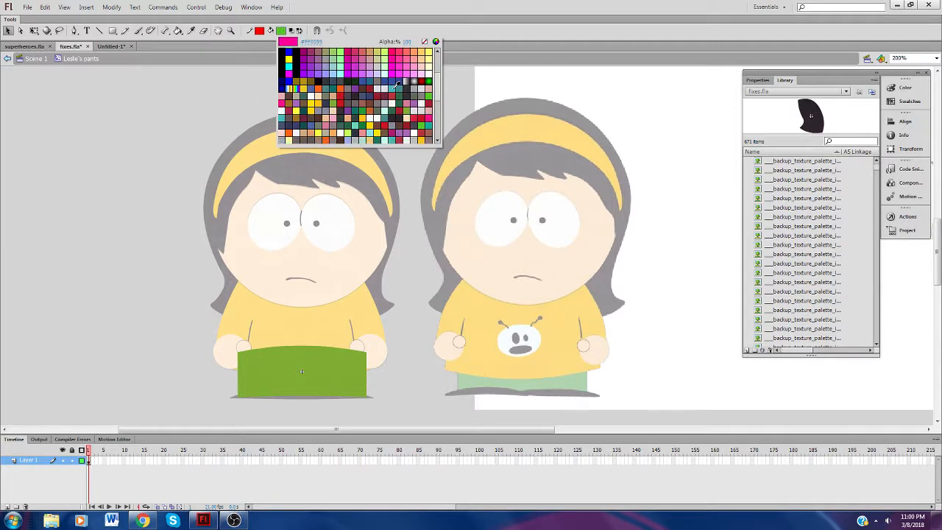
{"action": "left_click", "coordinate": [425, 69]}
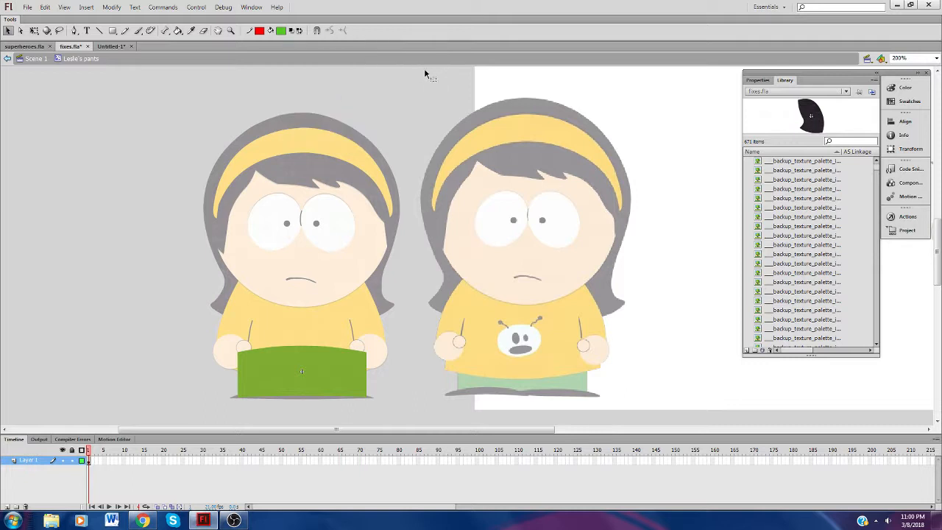
{"action": "left_click", "coordinate": [280, 32]}
{"action": "scroll", "coordinate": [408, 99], "scroll_direction": "down", "scroll_amount": 3}
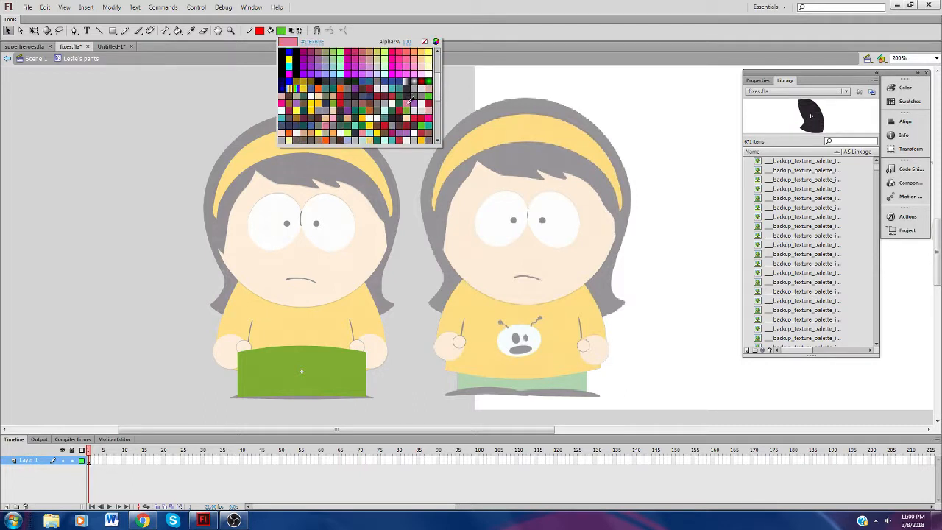
{"action": "left_click", "coordinate": [425, 120]}
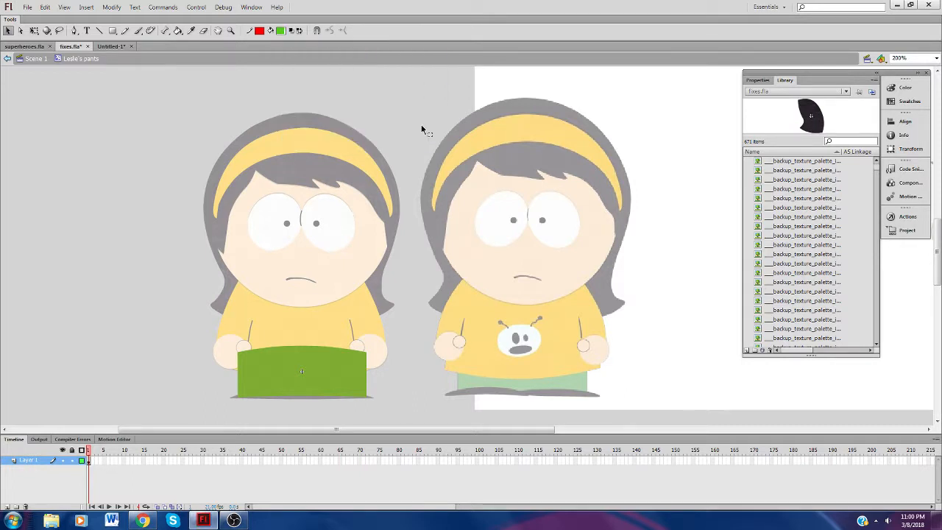
{"action": "left_click", "coordinate": [177, 30]}
{"action": "left_click", "coordinate": [258, 362]}
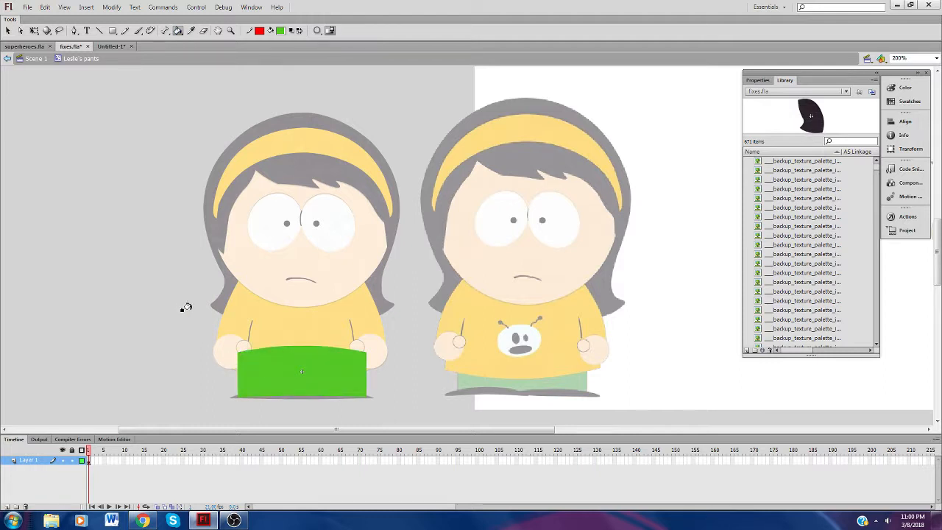
{"action": "left_click", "coordinate": [36, 58]}
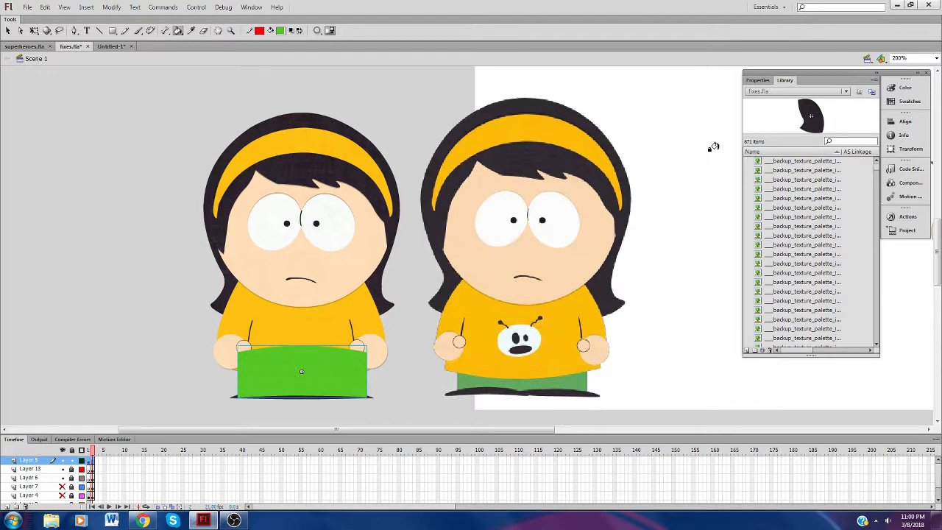
Step: Try a Tint colour effect on the pants instance and reset its style to None
{"action": "left_click", "coordinate": [759, 80]}
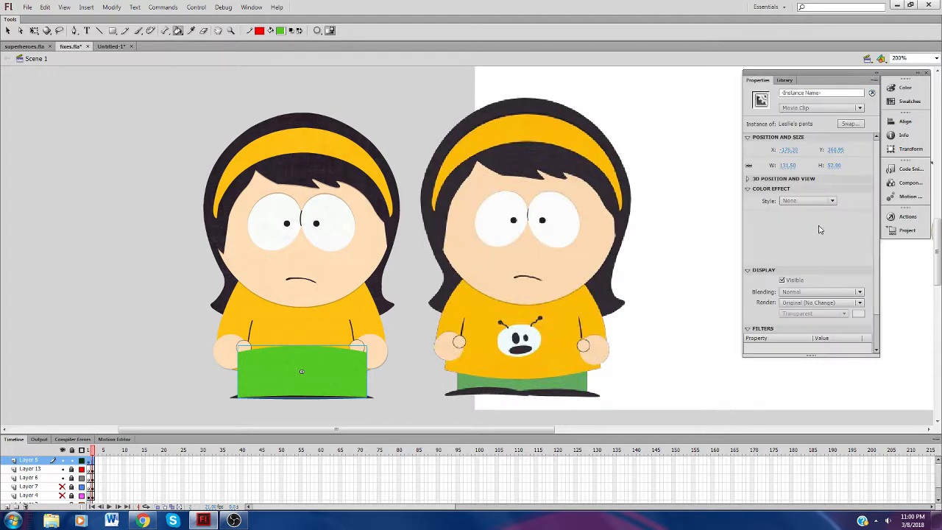
{"action": "left_click", "coordinate": [833, 202]}
{"action": "left_click", "coordinate": [802, 234]}
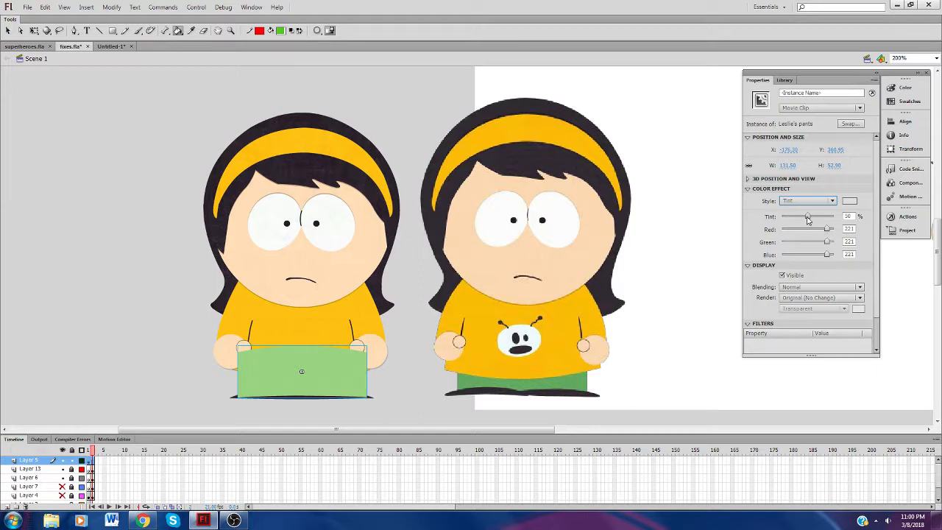
{"action": "left_click", "coordinate": [817, 202]}
{"action": "left_click", "coordinate": [814, 211]}
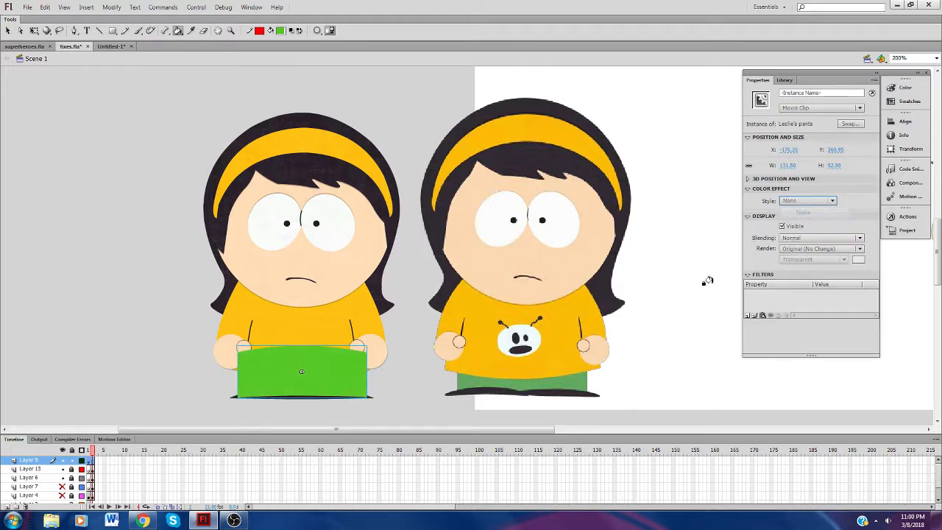
Step: Reopen the Leslie's pants symbol, fill its shape with the textured teal swatch, and return to Scene 1
{"action": "left_click", "coordinate": [9, 30]}
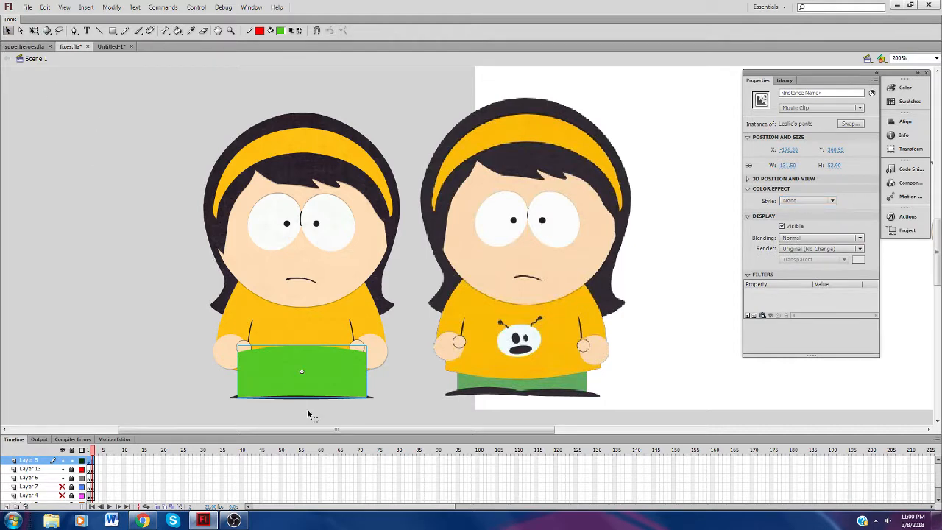
{"action": "double_click", "coordinate": [311, 375]}
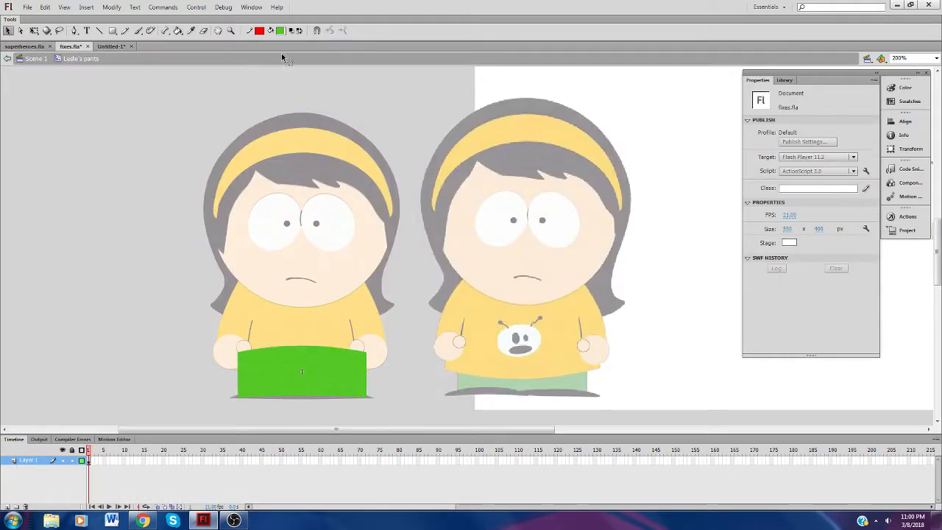
{"action": "left_click", "coordinate": [282, 29]}
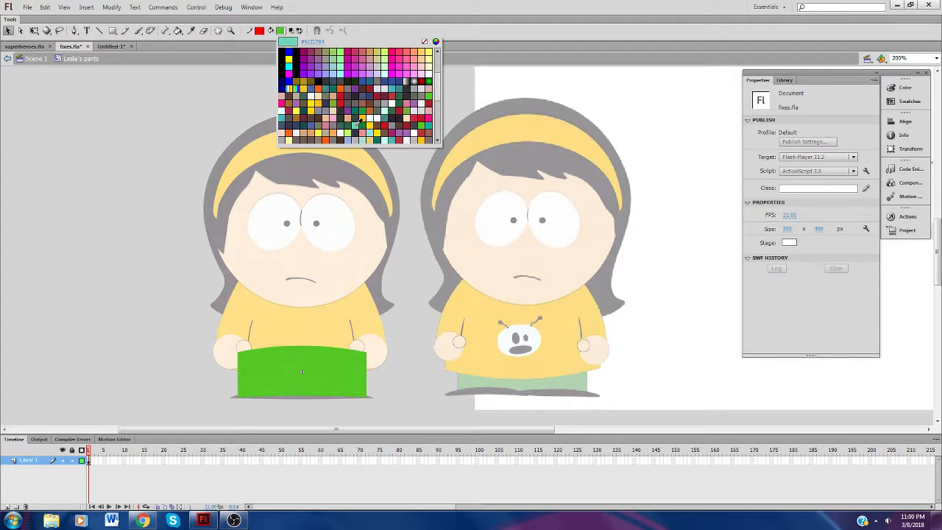
{"action": "left_click", "coordinate": [358, 122]}
{"action": "left_click", "coordinate": [178, 33]}
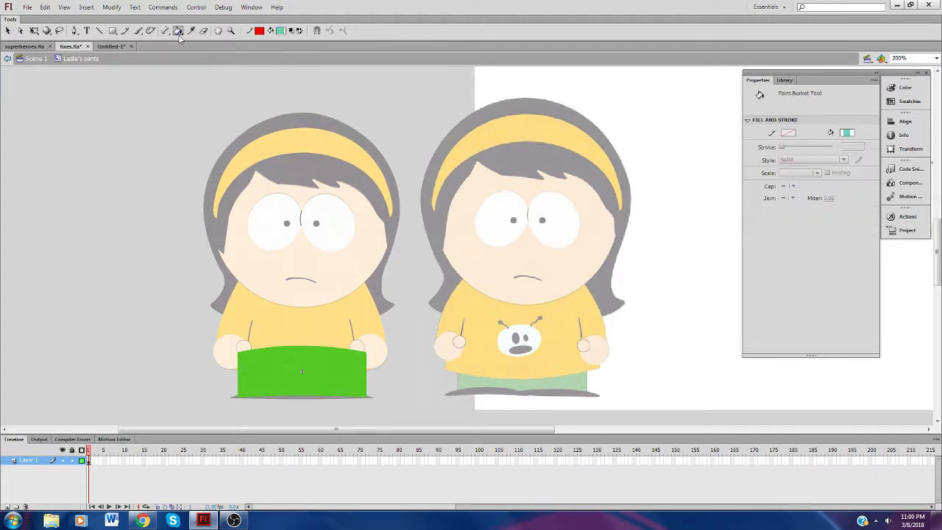
{"action": "left_click", "coordinate": [266, 377]}
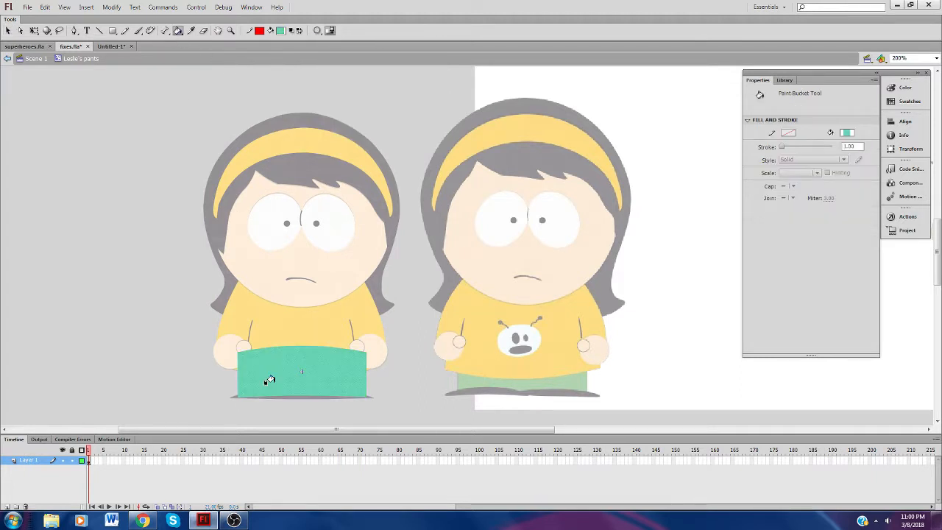
{"action": "left_click", "coordinate": [33, 59]}
{"action": "key", "text": "v"}
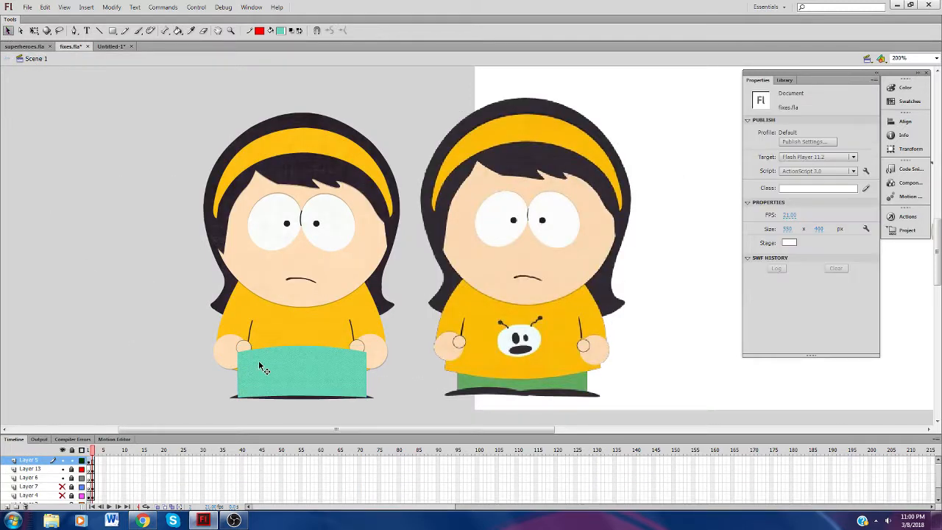
Step: Apply a 20% Tint to the pants instance with red 128, green 93 and blue 0
{"action": "left_click", "coordinate": [263, 369]}
{"action": "left_click", "coordinate": [817, 201]}
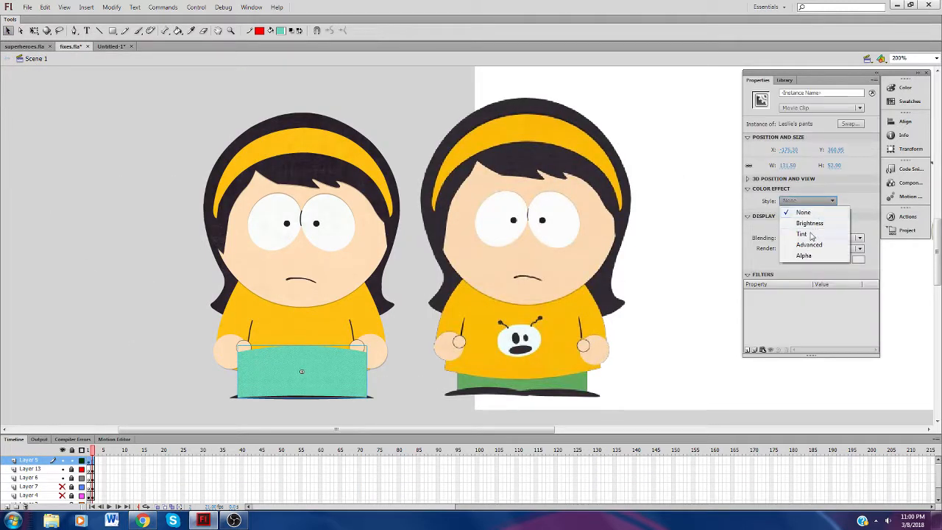
{"action": "left_click", "coordinate": [804, 234]}
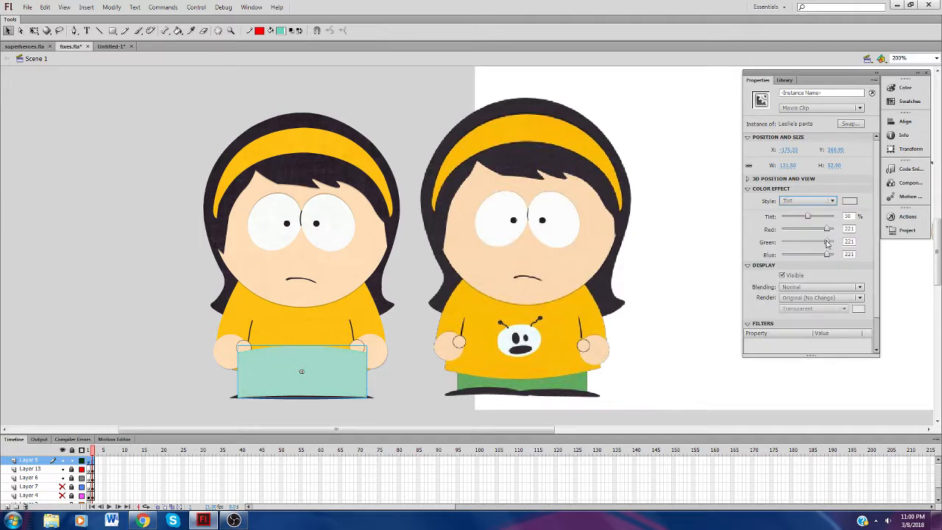
{"action": "left_click_drag", "start_coordinate": [827, 243], "coordinate": [782, 259]}
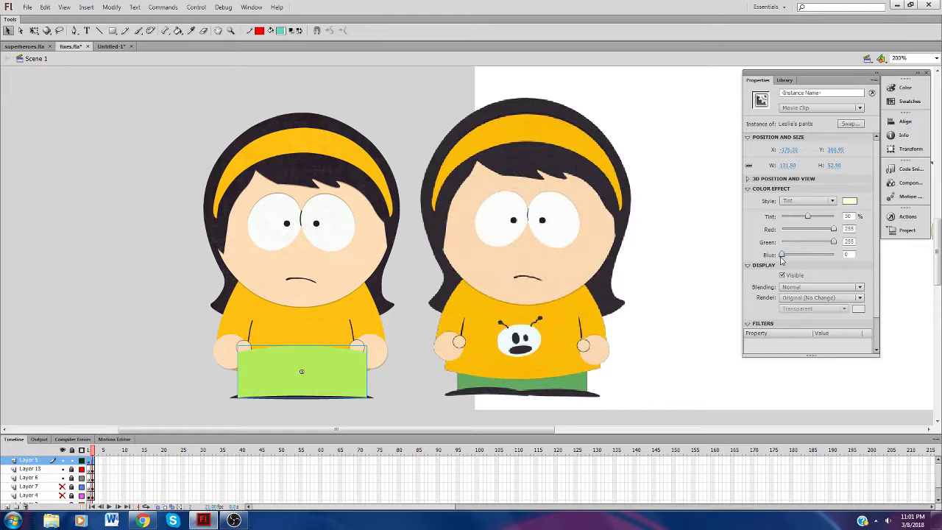
{"action": "left_click_drag", "start_coordinate": [808, 216], "coordinate": [782, 257]}
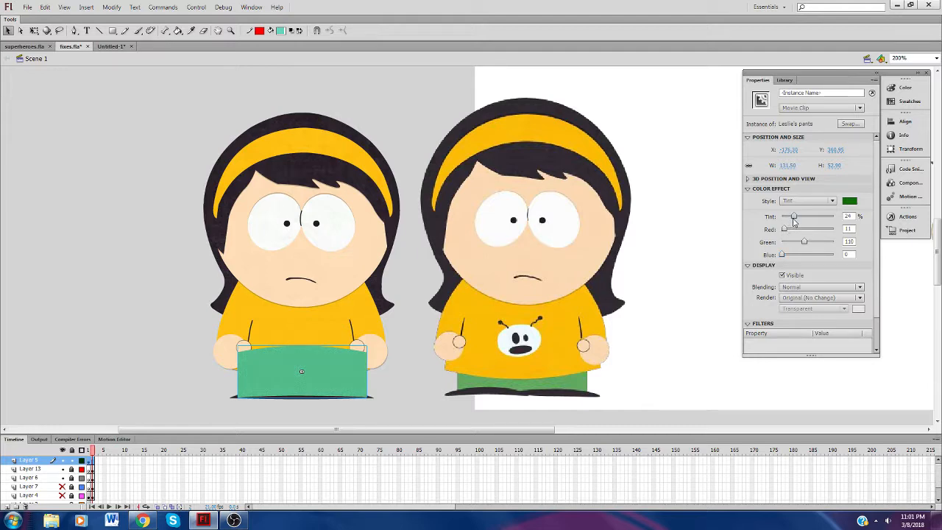
{"action": "left_click_drag", "start_coordinate": [795, 223], "coordinate": [802, 243]}
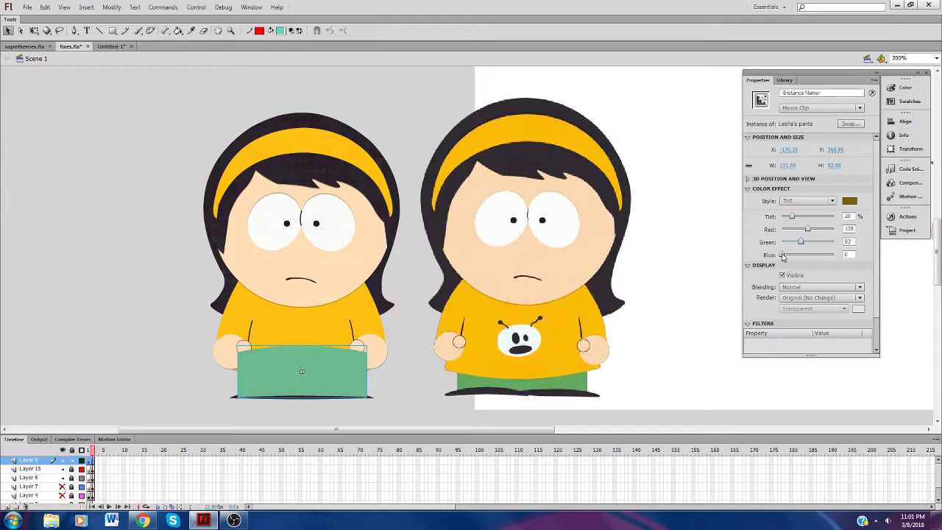
{"action": "left_click", "coordinate": [418, 409]}
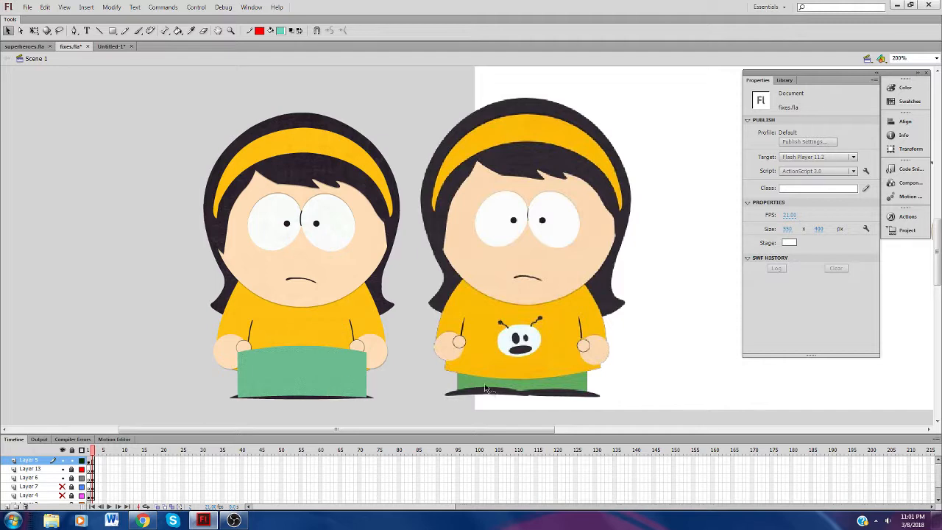
Step: Move the green Leslie's pants instance in place from Layer 5 to the unlocked Layer 13, replacing the blue Alder's pants
{"action": "left_click", "coordinate": [302, 383]}
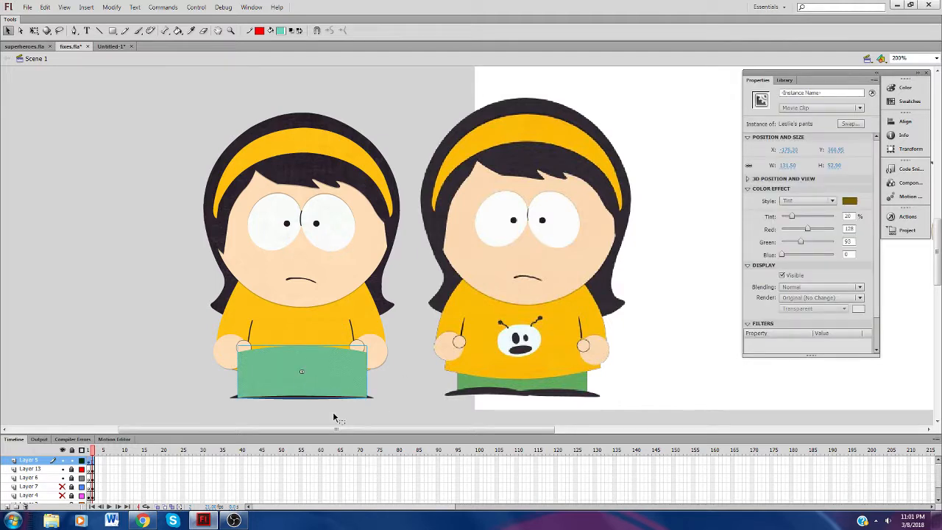
{"action": "left_click", "coordinate": [69, 478]}
{"action": "left_click", "coordinate": [47, 469]}
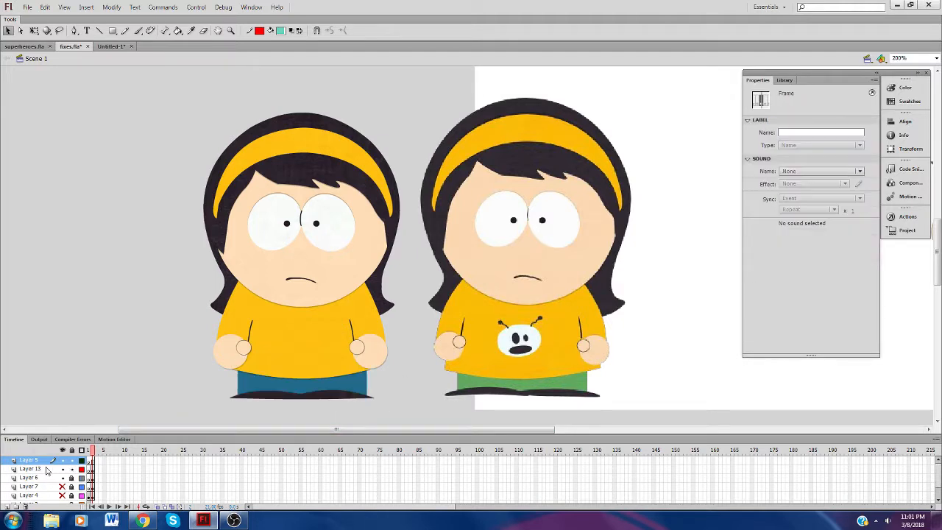
{"action": "left_click", "coordinate": [204, 398]}
{"action": "left_click", "coordinate": [245, 386]}
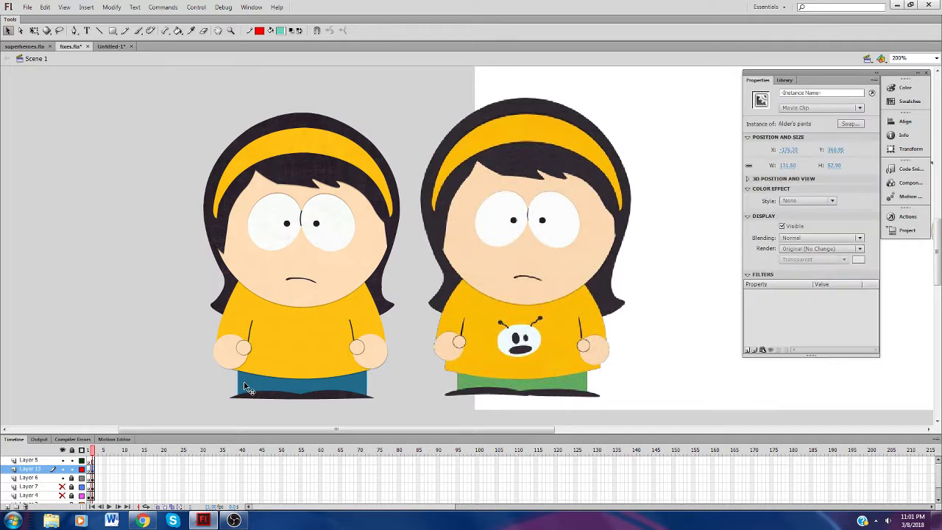
{"action": "key", "text": "ctrl+x"}
{"action": "right_click", "coordinate": [193, 384]}
{"action": "left_click", "coordinate": [218, 280]}
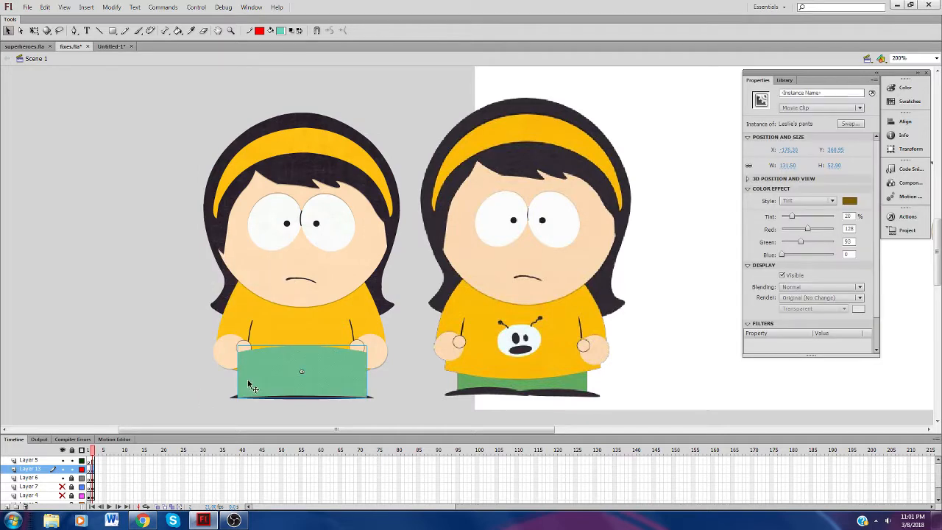
Step: Send the green pants instance to the back of Layer 13, behind the shirt and shoes
{"action": "right_click", "coordinate": [253, 384]}
{"action": "mouse_move", "coordinate": [274, 181]}
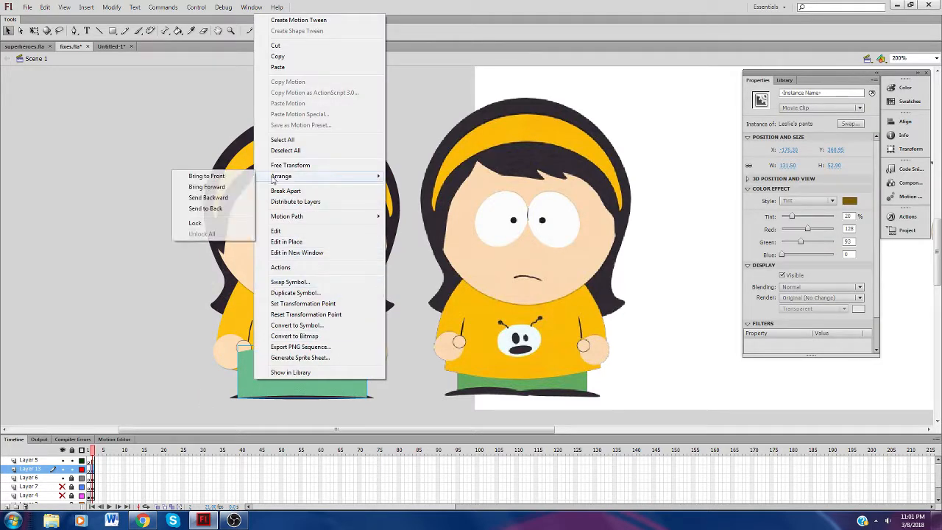
{"action": "left_click", "coordinate": [214, 209]}
{"action": "left_click", "coordinate": [221, 413]}
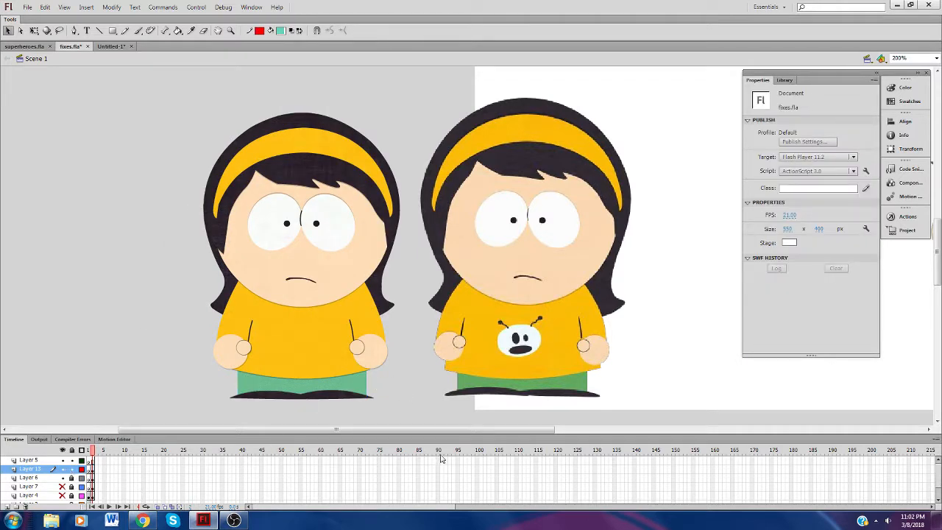
{"action": "left_click", "coordinate": [144, 521]}
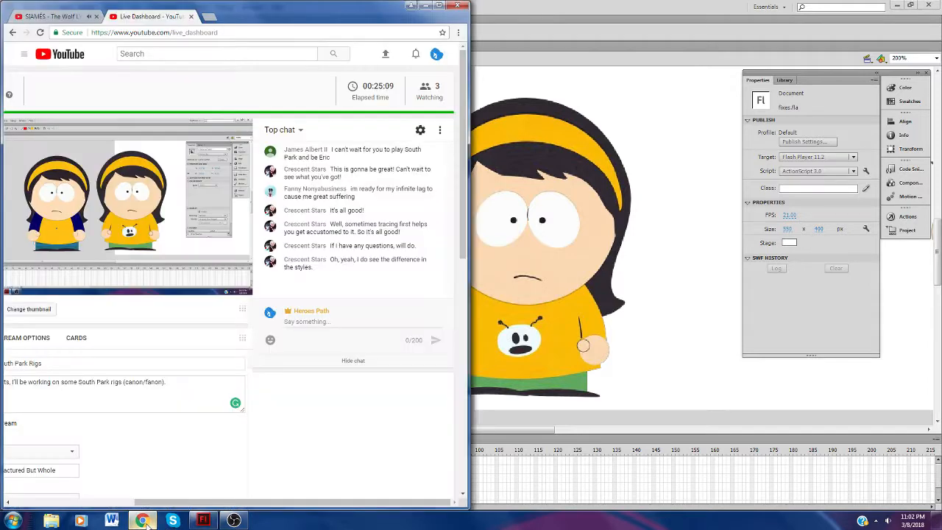
{"action": "left_click", "coordinate": [143, 520]}
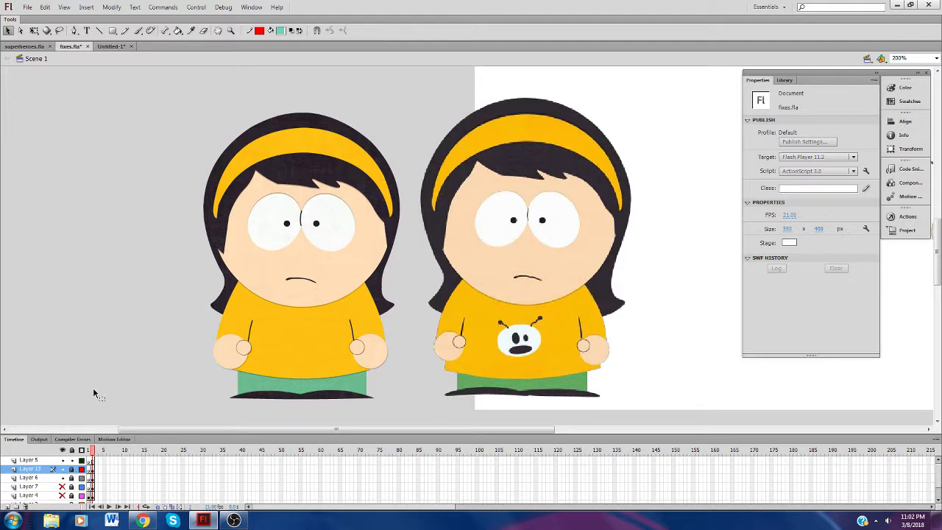
Step: Save fixes.fla and make Layer 5 the active layer
{"action": "key", "text": "ctrl+s"}
{"action": "left_click", "coordinate": [53, 461]}
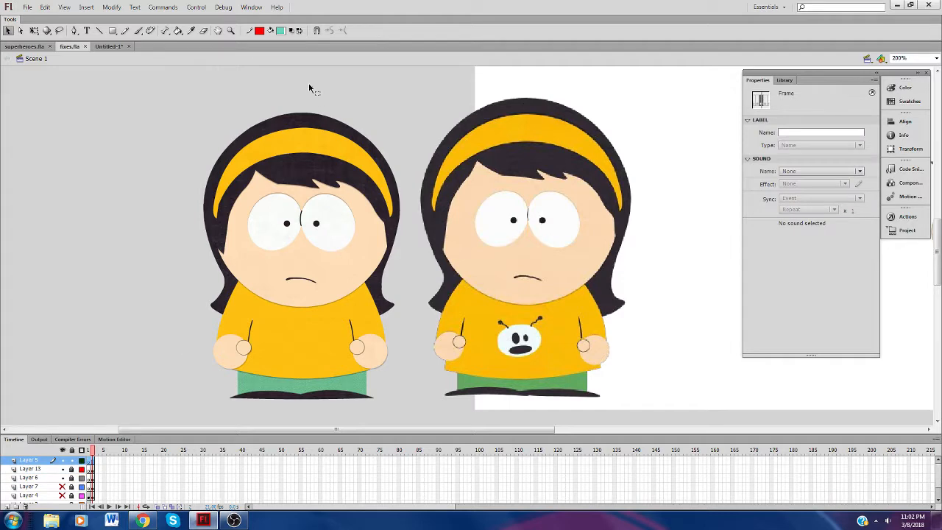
Step: Draw an oval about 45 by 32 px with textured white fill and red outline over the alien face on the reference shirt
{"action": "left_click", "coordinate": [229, 31]}
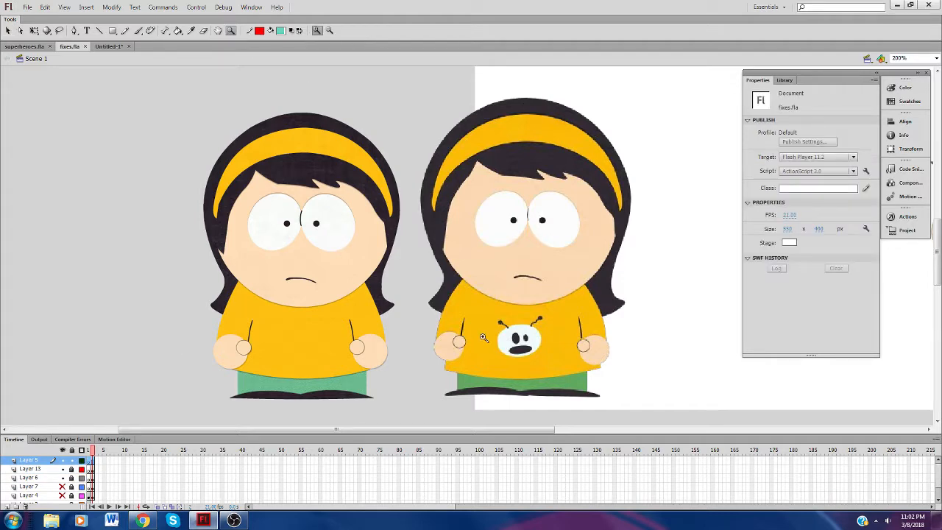
{"action": "left_click", "coordinate": [549, 336]}
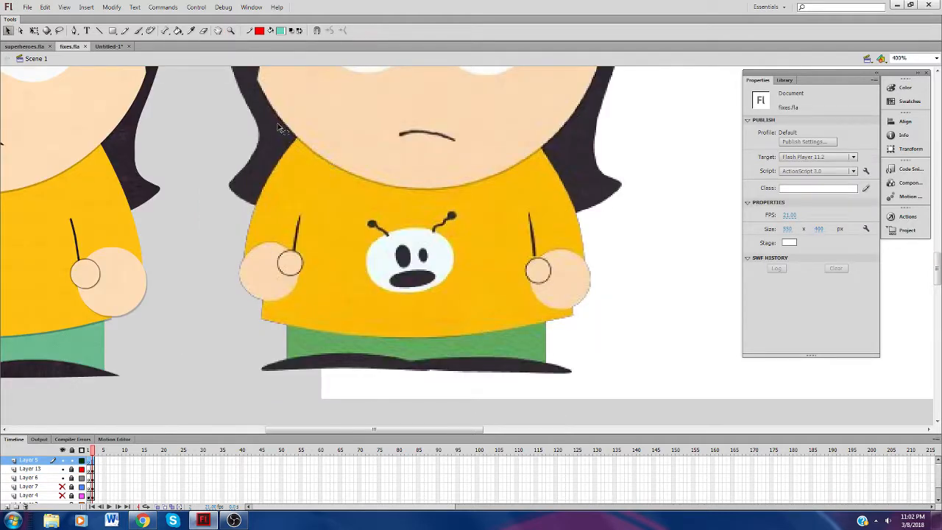
{"action": "key", "text": "v"}
{"action": "left_click", "coordinate": [280, 31]}
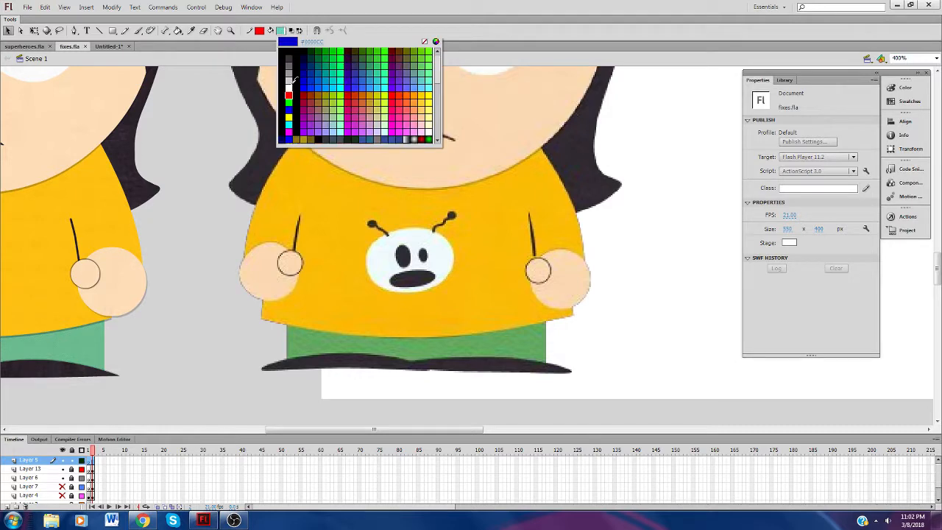
{"action": "scroll", "coordinate": [326, 98], "scroll_direction": "down", "scroll_amount": 3}
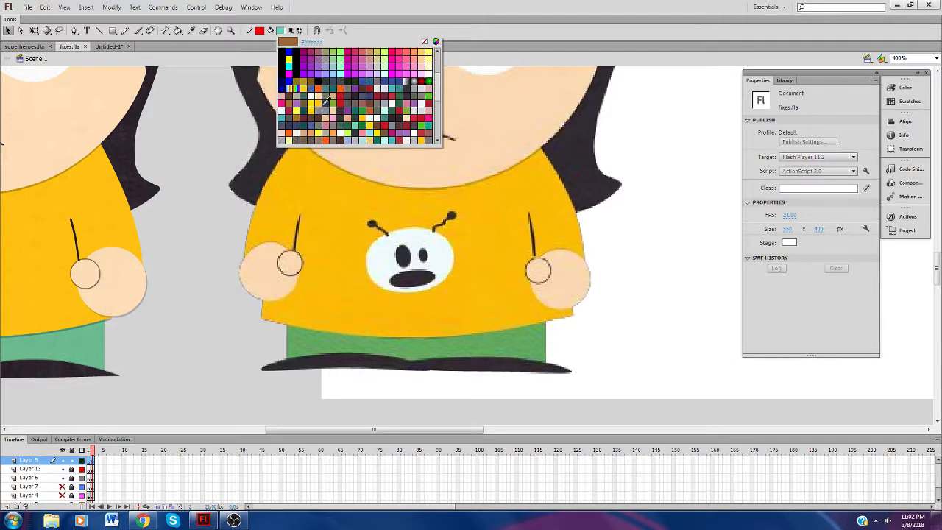
{"action": "left_click", "coordinate": [394, 100]}
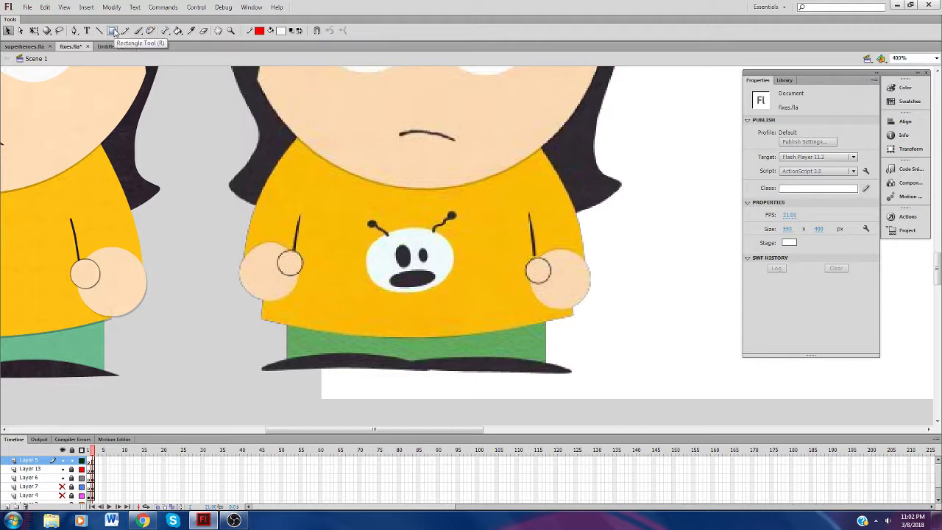
{"action": "left_click", "coordinate": [113, 31]}
{"action": "left_click", "coordinate": [150, 41]}
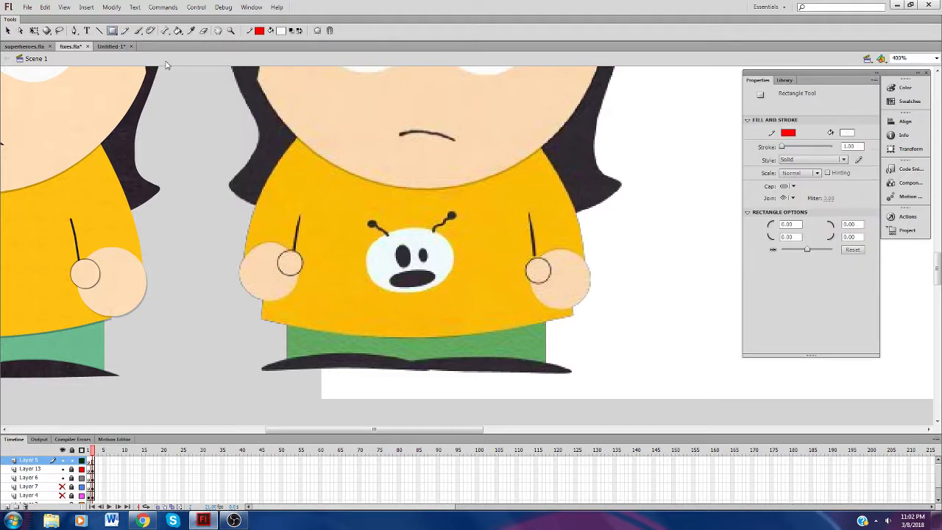
{"action": "left_click_drag", "start_coordinate": [366, 227], "coordinate": [454, 290]}
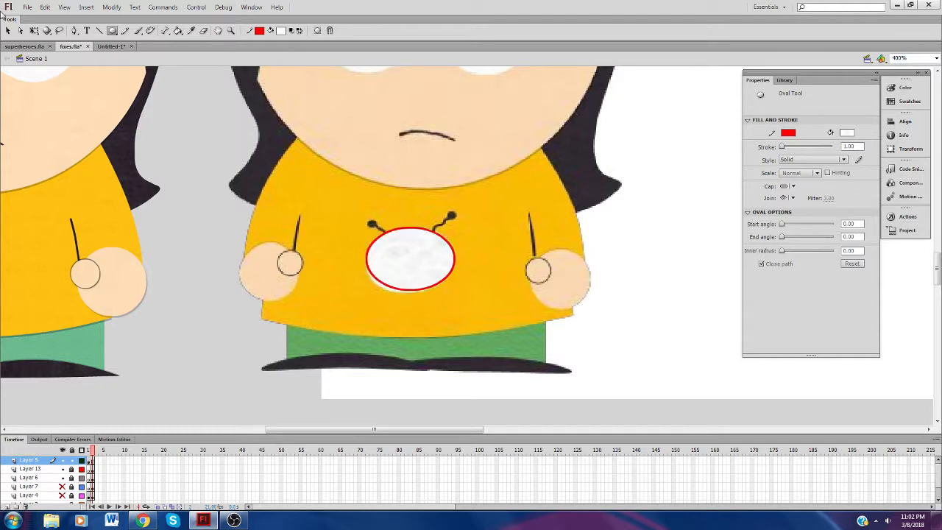
Step: Delete the oval's white fill and bend its red outline to follow the alien head's shape
{"action": "left_click", "coordinate": [8, 31]}
{"action": "left_click", "coordinate": [406, 260]}
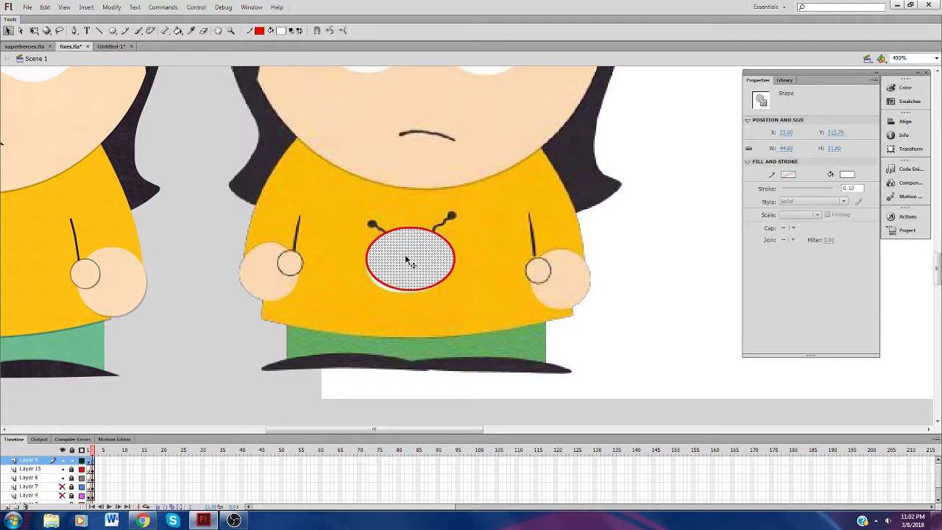
{"action": "key", "text": "Delete"}
{"action": "left_click", "coordinate": [437, 234]}
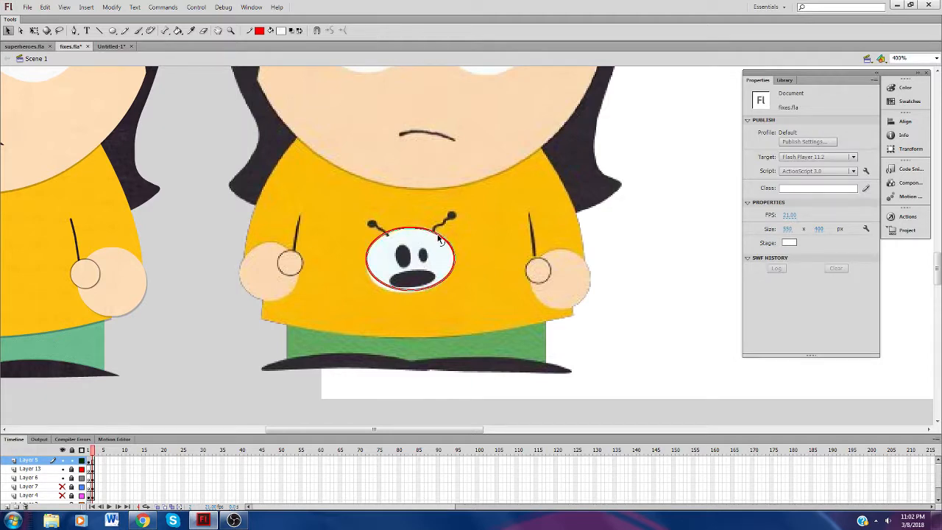
{"action": "left_click_drag", "start_coordinate": [437, 234], "coordinate": [439, 235]}
{"action": "mouse_move", "coordinate": [393, 287]}
{"action": "left_mouse_down"}
{"action": "mouse_move", "coordinate": [384, 284]}
{"action": "mouse_move", "coordinate": [407, 292]}
{"action": "left_mouse_up"}
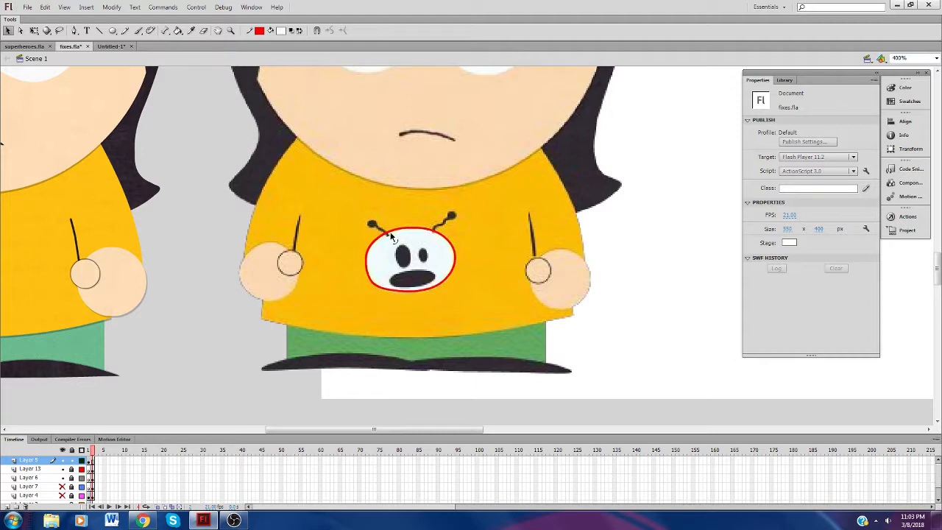
Step: Select the whole alien head outline and shift it into line with the head on the reference shirt
{"action": "left_click_drag", "start_coordinate": [345, 215], "coordinate": [514, 324]}
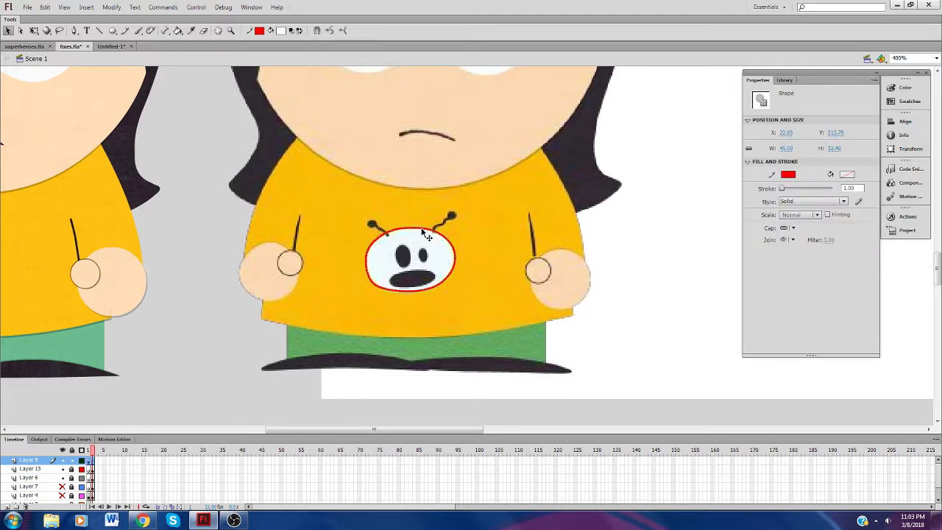
{"action": "mouse_move", "coordinate": [414, 230]}
{"action": "left_mouse_down"}
{"action": "mouse_move", "coordinate": [457, 269]}
{"action": "mouse_move", "coordinate": [505, 262]}
{"action": "mouse_move", "coordinate": [426, 237]}
{"action": "left_mouse_up"}
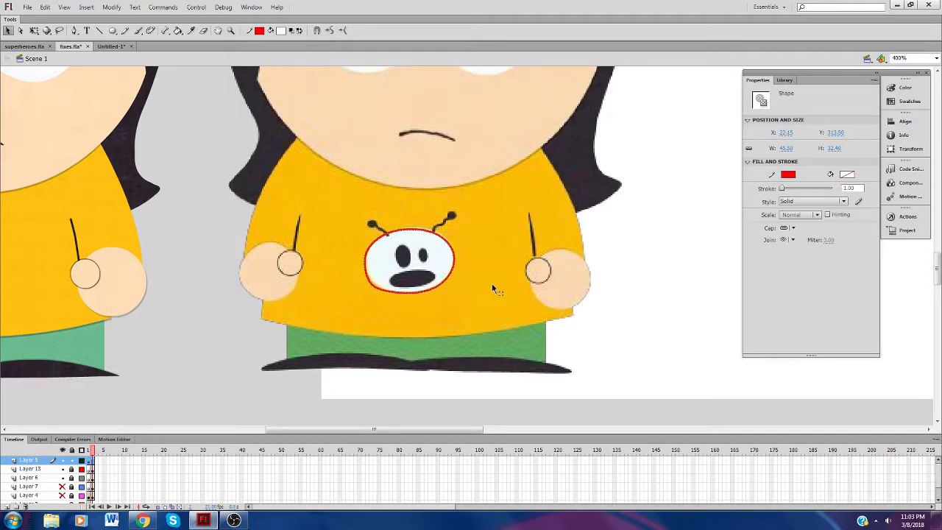
{"action": "key", "text": "Up"}
{"action": "key", "text": "Up"}
{"action": "key", "text": "Up"}
{"action": "key", "text": "Right"}
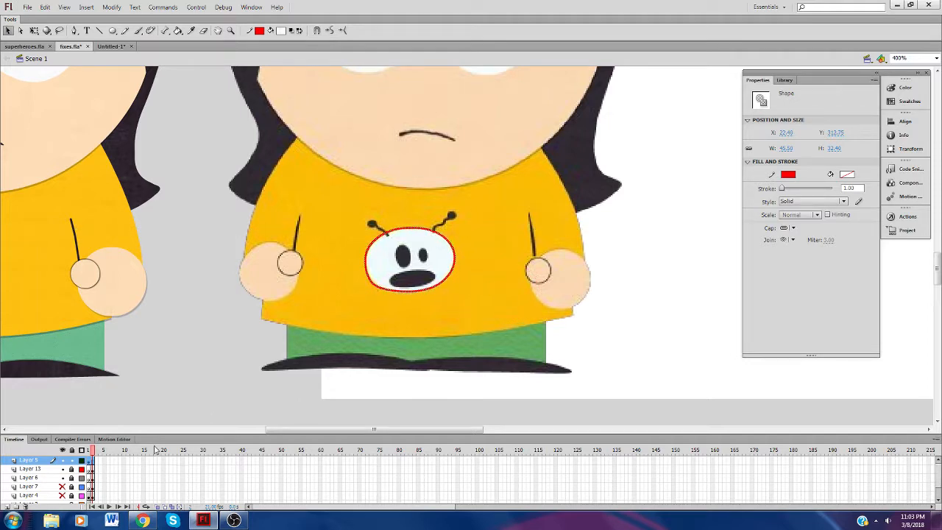
Step: Display Layer 5 as outlines and fine-tune the head outline's position over the reference alien
{"action": "left_click", "coordinate": [89, 461]}
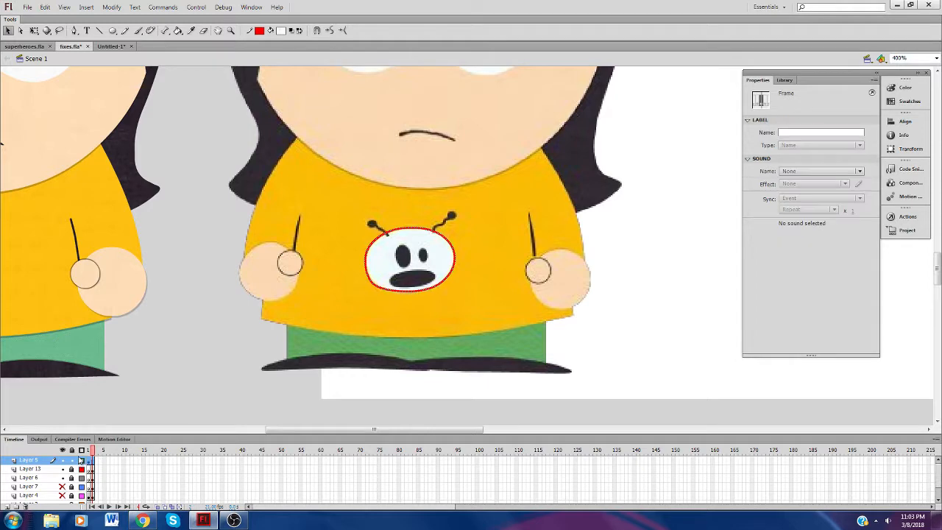
{"action": "left_click", "coordinate": [278, 297]}
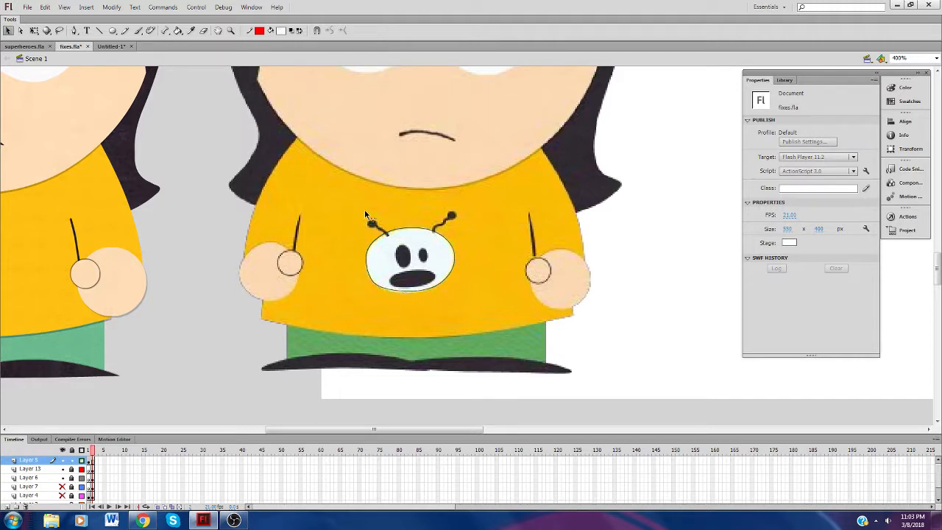
{"action": "left_click_drag", "start_coordinate": [354, 203], "coordinate": [497, 307]}
{"action": "left_click", "coordinate": [407, 310]}
Step: Draw two small upright ovals and one wide flat oval beside the alien head for its eyes and mouth
{"action": "left_click", "coordinate": [112, 30]}
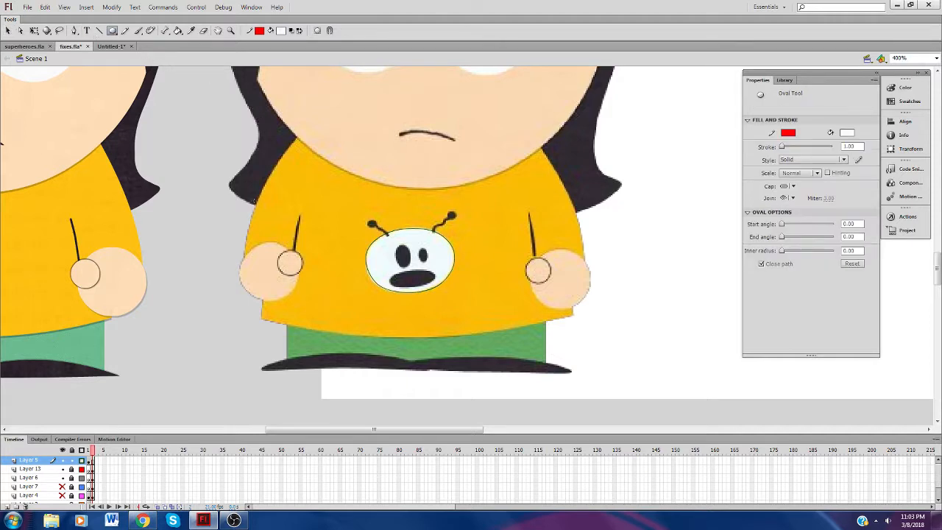
{"action": "left_click_drag", "start_coordinate": [300, 240], "coordinate": [332, 288]}
{"action": "left_click", "coordinate": [8, 31]}
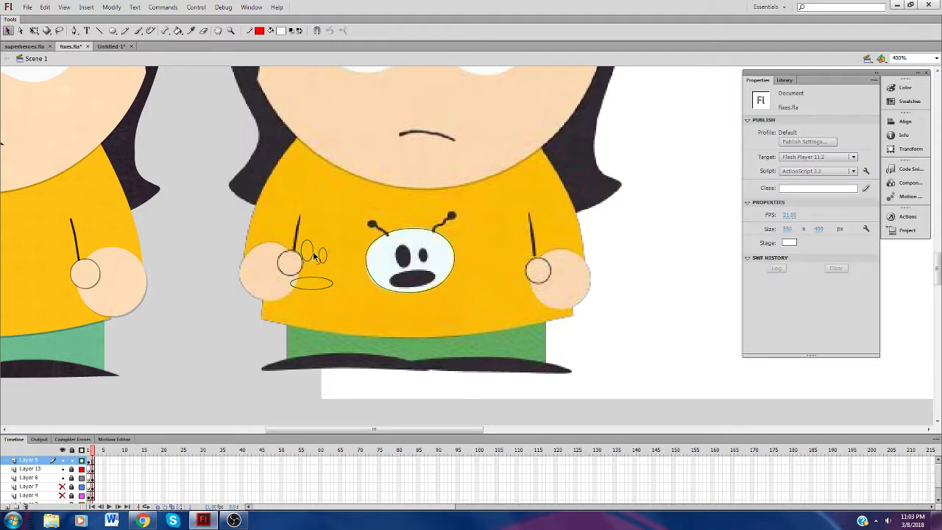
Step: Show Layer 5 in full colour, delete the fills of the eye and mouth ovals, and restore its outline display
{"action": "left_click", "coordinate": [81, 460]}
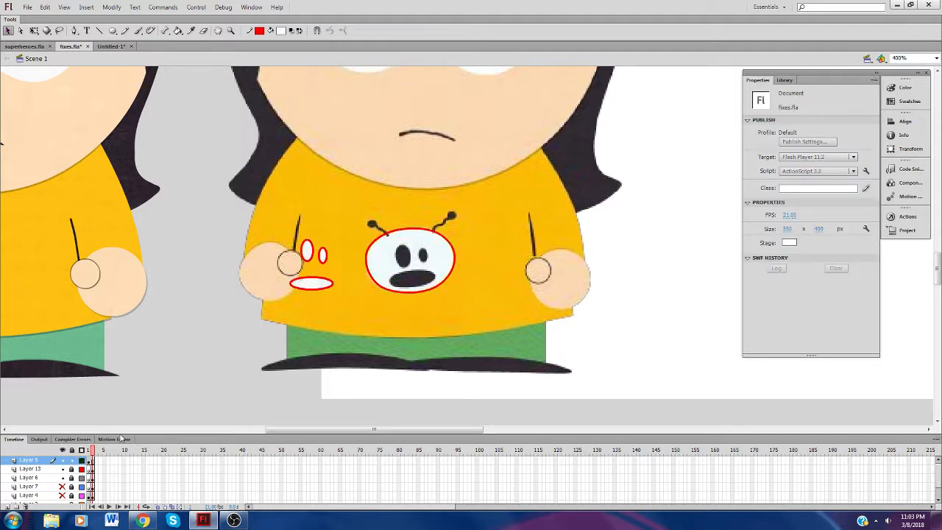
{"action": "left_click", "coordinate": [307, 256]}
{"action": "key", "text": "Delete"}
{"action": "left_click", "coordinate": [322, 256]}
{"action": "key", "text": "Delete"}
{"action": "left_click", "coordinate": [313, 285]}
{"action": "key", "text": "Delete"}
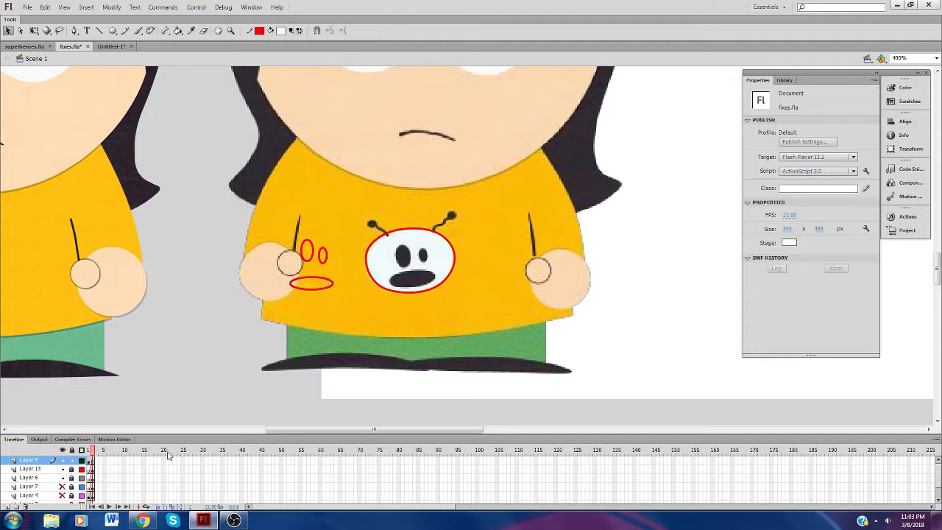
{"action": "left_click", "coordinate": [81, 460]}
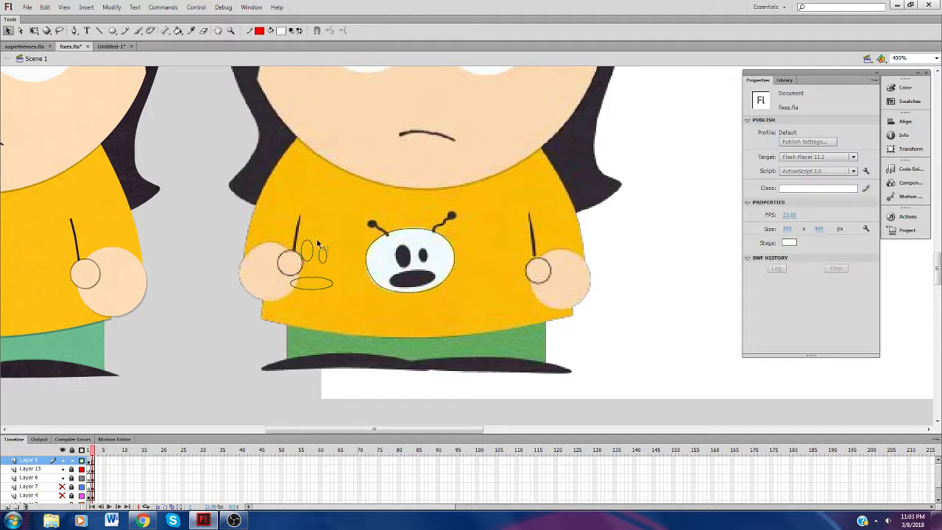
Step: Move the smaller eye oval onto the reference alien's smaller eye and rotate it to match the eye's tilt
{"action": "left_click_drag", "start_coordinate": [333, 266], "coordinate": [434, 264]}
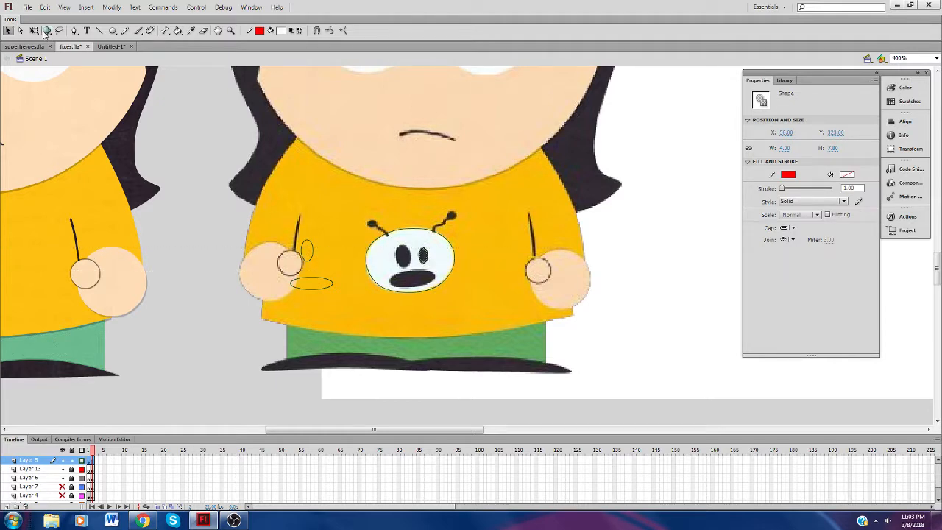
{"action": "left_click", "coordinate": [33, 30]}
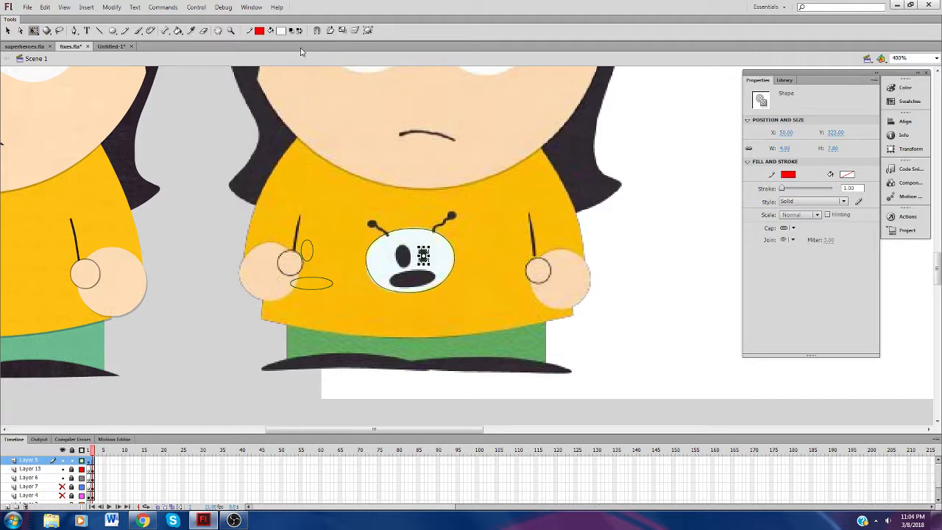
{"action": "left_click", "coordinate": [231, 30]}
{"action": "left_click", "coordinate": [399, 279]}
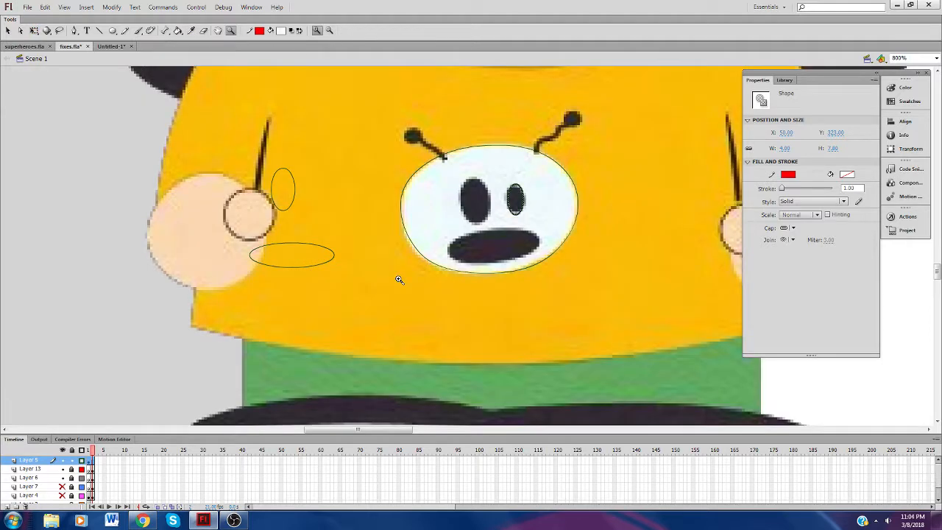
{"action": "left_click", "coordinate": [33, 31]}
{"action": "left_click", "coordinate": [515, 198]}
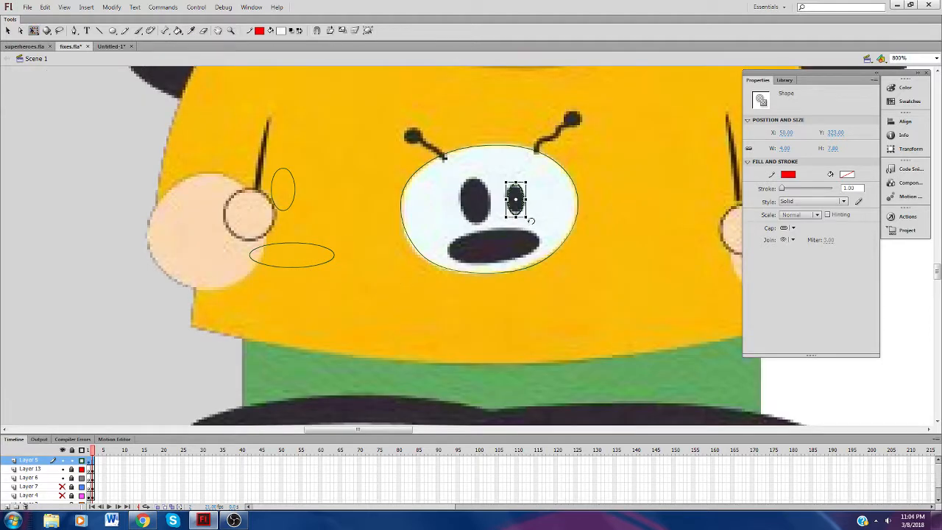
{"action": "left_click_drag", "start_coordinate": [532, 219], "coordinate": [543, 231]}
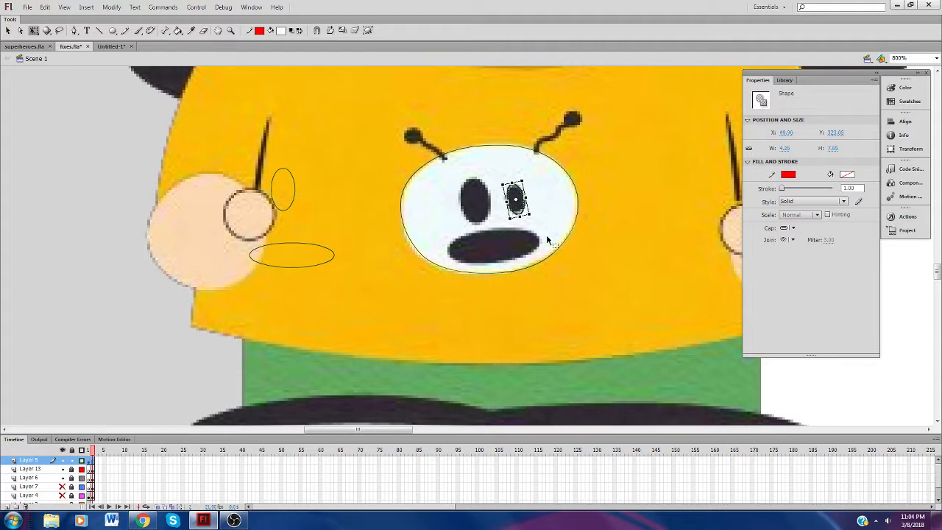
Step: Nudge the smaller eye oval down and to the right, and reduce its tilt slightly to fit the reference eye
{"action": "key", "text": "Down"}
{"action": "key", "text": "Down"}
{"action": "key", "text": "Down"}
{"action": "key", "text": "Right"}
{"action": "key", "text": "Right"}
{"action": "left_click_drag", "start_coordinate": [538, 221], "coordinate": [536, 215]}
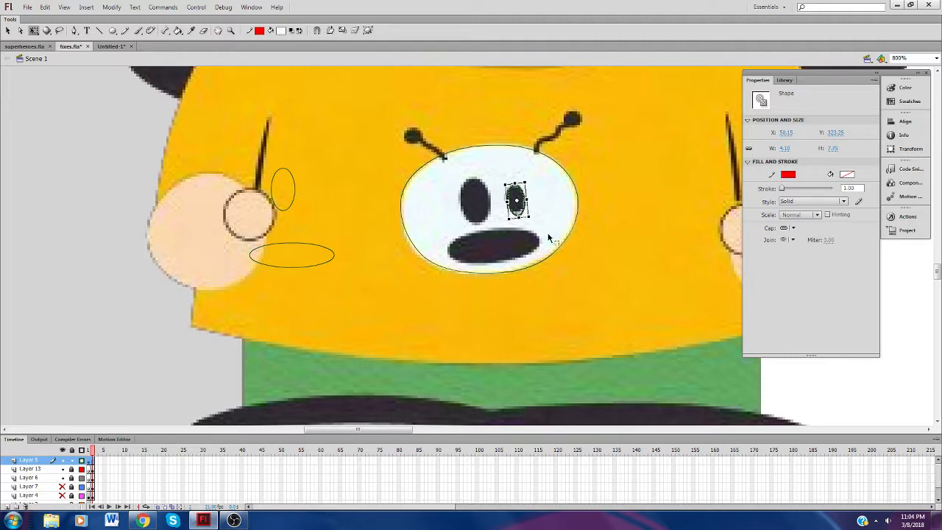
Step: Nudge the smaller eye oval left and shorten it to about 7 px to fit the reference eye
{"action": "key", "text": "Left"}
{"action": "left_click", "coordinate": [547, 230]}
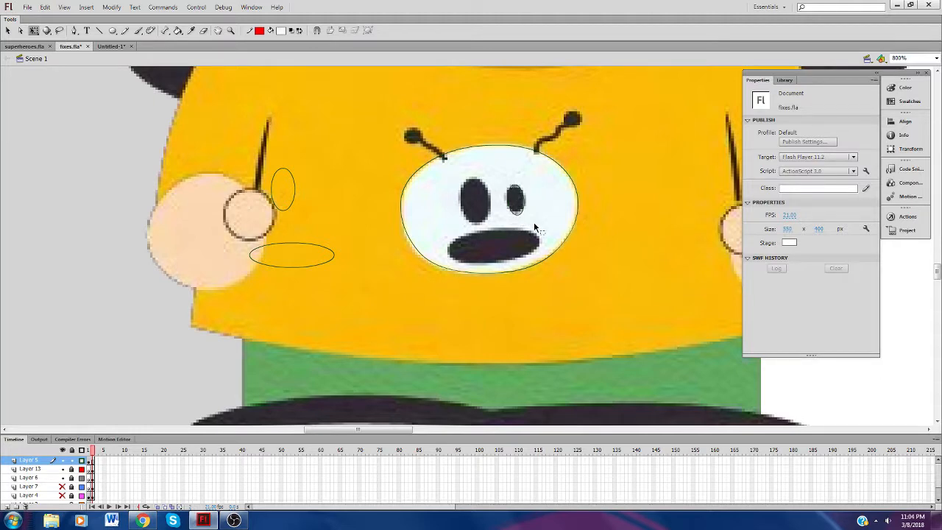
{"action": "left_click", "coordinate": [517, 215]}
{"action": "left_click_drag", "start_coordinate": [516, 214], "coordinate": [516, 210]}
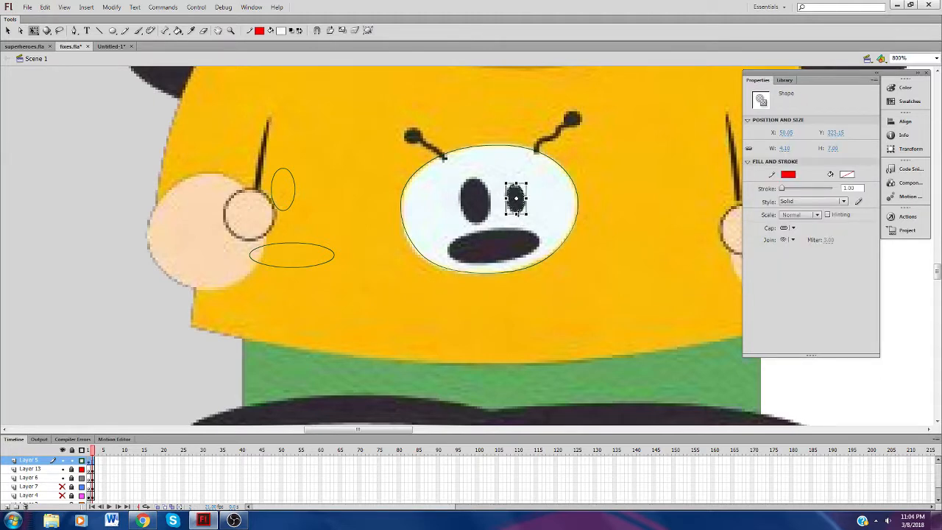
{"action": "left_click", "coordinate": [541, 232]}
Step: Move the larger eye oval onto the reference alien's larger eye and adjust its tilt and width to match
{"action": "left_click", "coordinate": [294, 187]}
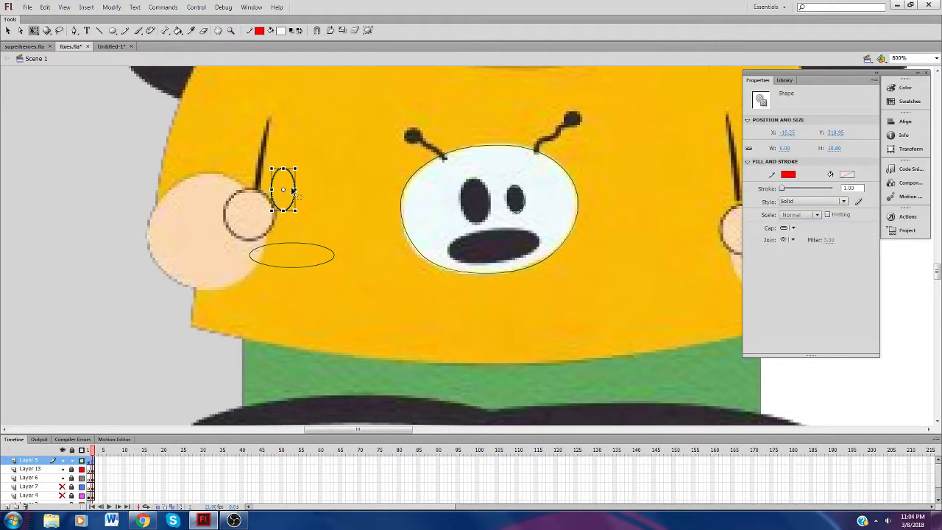
{"action": "left_click_drag", "start_coordinate": [289, 176], "coordinate": [483, 190]}
{"action": "left_click_drag", "start_coordinate": [493, 224], "coordinate": [510, 234]}
{"action": "key", "text": "Right"}
{"action": "key", "text": "Right"}
{"action": "key", "text": "Right"}
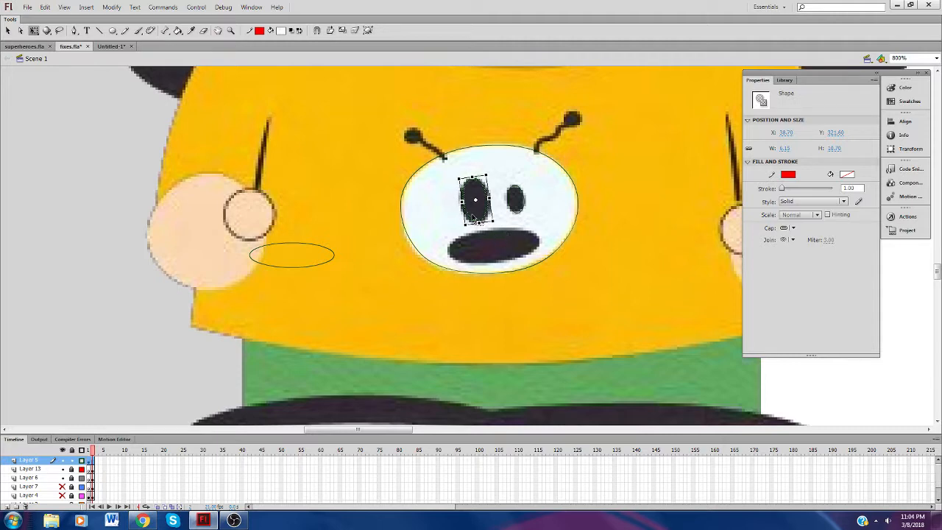
{"action": "left_click_drag", "start_coordinate": [463, 201], "coordinate": [479, 228]}
{"action": "left_click", "coordinate": [414, 219]}
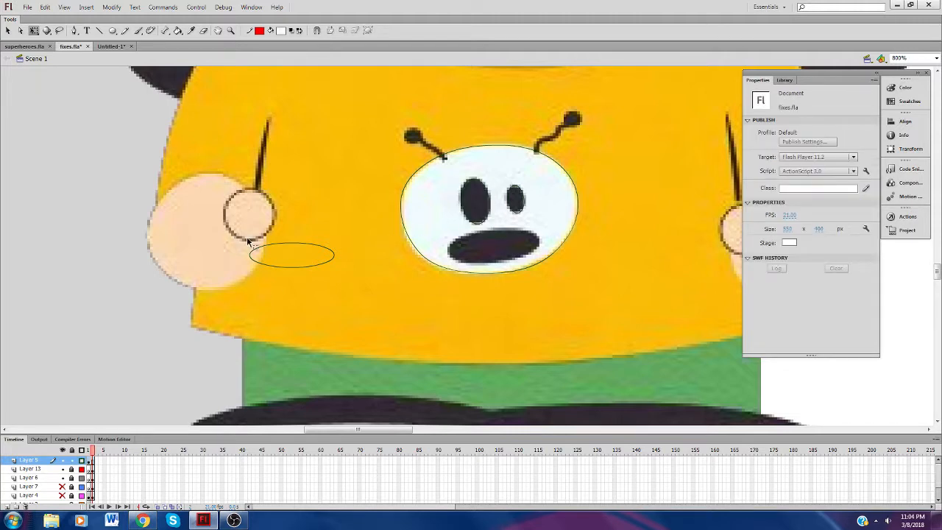
Step: Move the flat oval onto the reference alien's mouth, tilting and resizing it to match
{"action": "left_click_drag", "start_coordinate": [232, 228], "coordinate": [339, 291]}
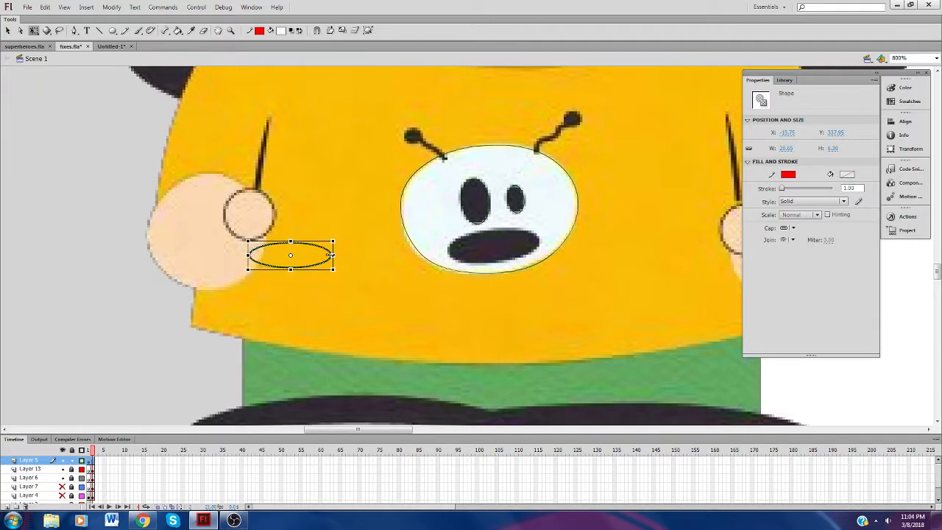
{"action": "left_click", "coordinate": [338, 271]}
{"action": "left_click_drag", "start_coordinate": [347, 259], "coordinate": [293, 205]}
{"action": "left_click_drag", "start_coordinate": [226, 204], "coordinate": [547, 257]}
{"action": "key", "text": "Down"}
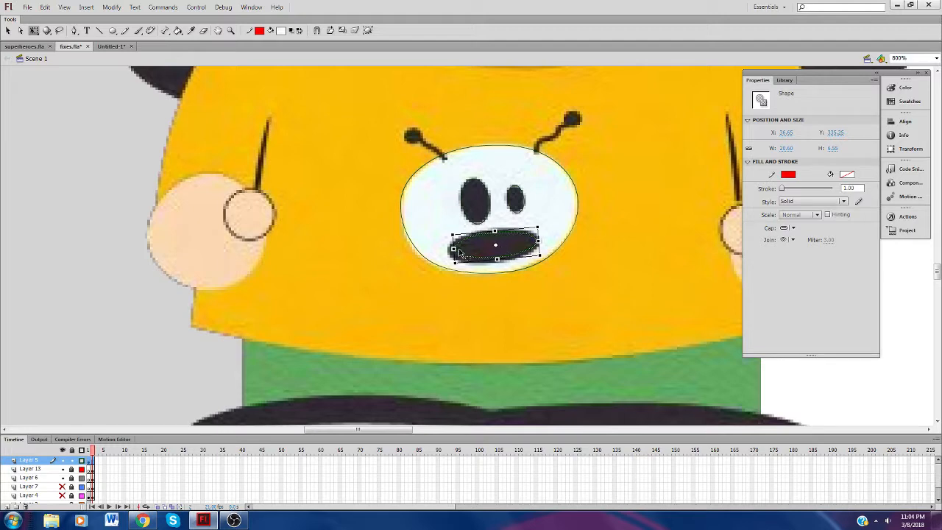
{"action": "left_click_drag", "start_coordinate": [453, 248], "coordinate": [494, 264]}
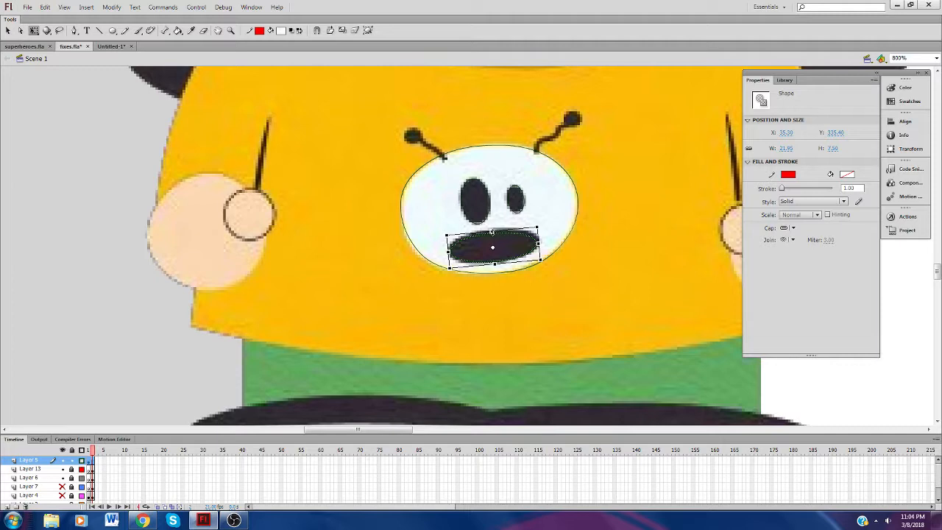
{"action": "left_click_drag", "start_coordinate": [492, 232], "coordinate": [542, 241]}
{"action": "left_click", "coordinate": [579, 319]}
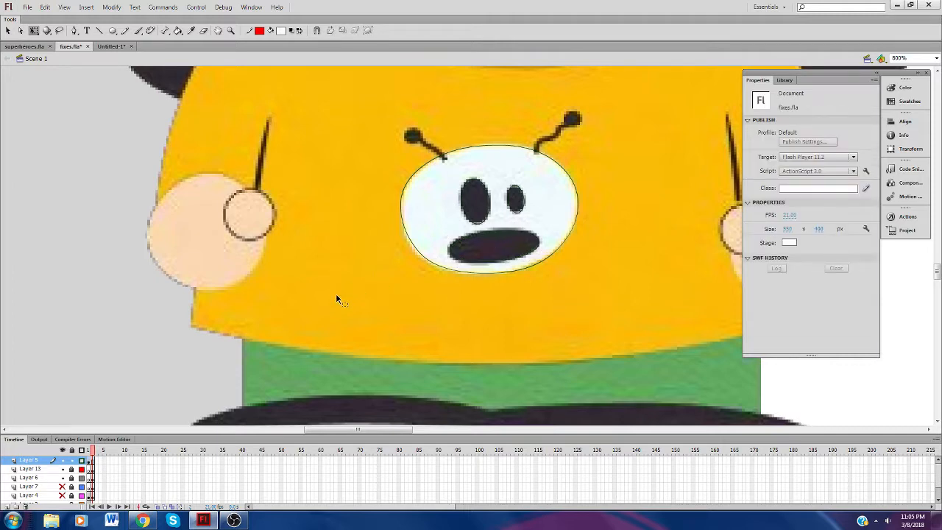
Step: Show Layer 5 in full colour and fill the alien's head with white around the eyes and mouth
{"action": "left_click", "coordinate": [443, 156]}
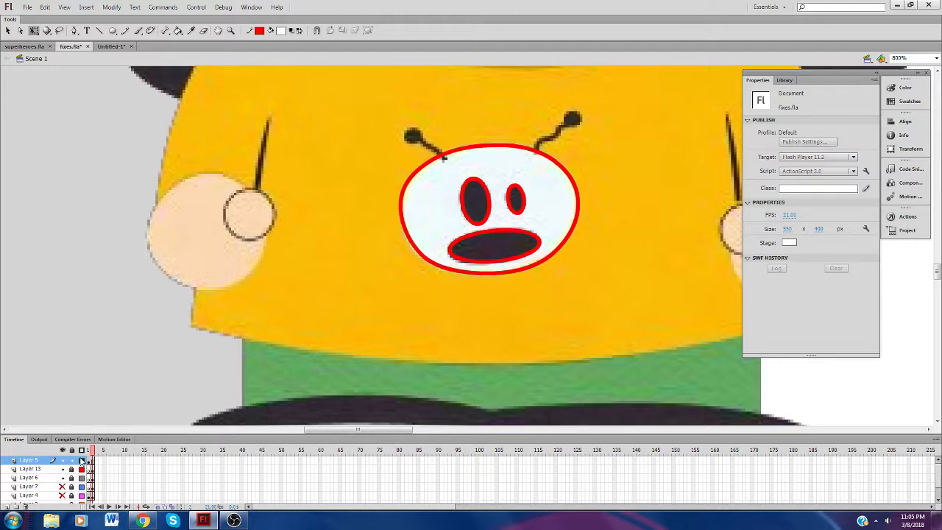
{"action": "left_click", "coordinate": [178, 31]}
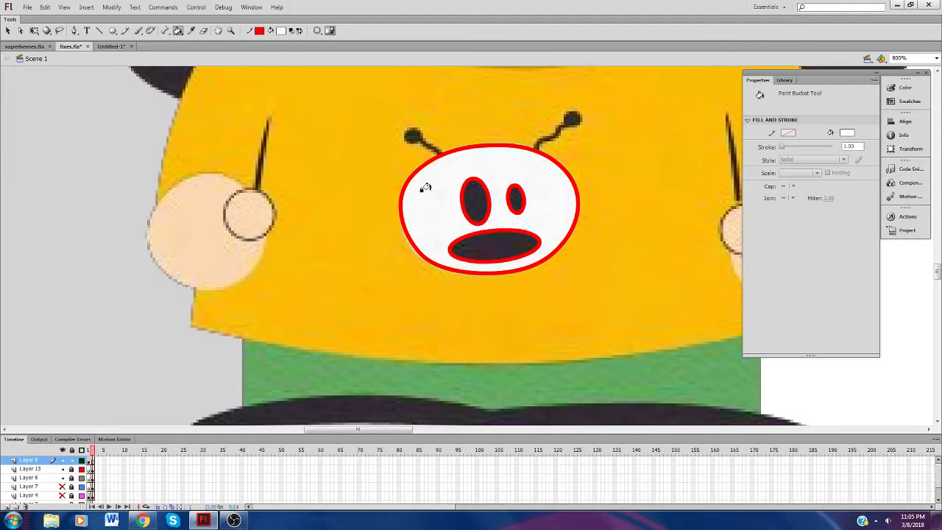
{"action": "left_click", "coordinate": [280, 31]}
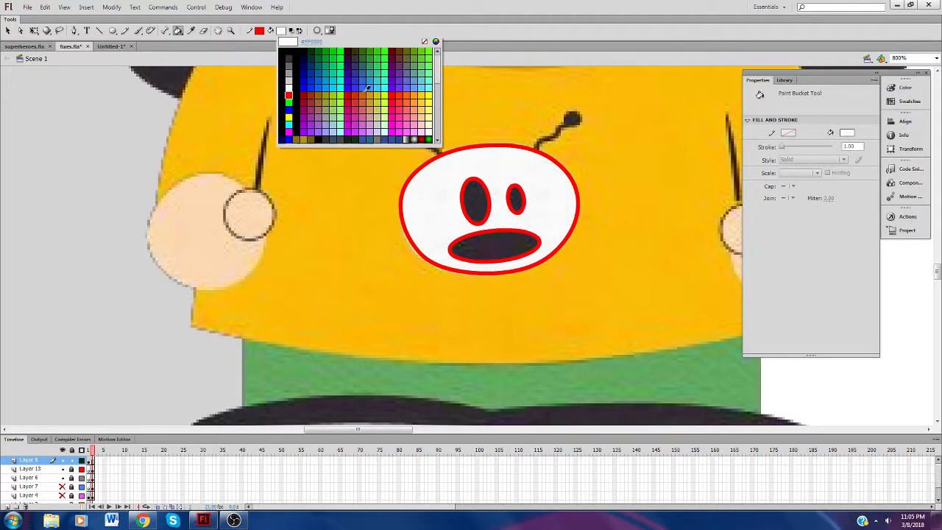
{"action": "scroll", "coordinate": [367, 88], "scroll_direction": "down", "scroll_amount": 3}
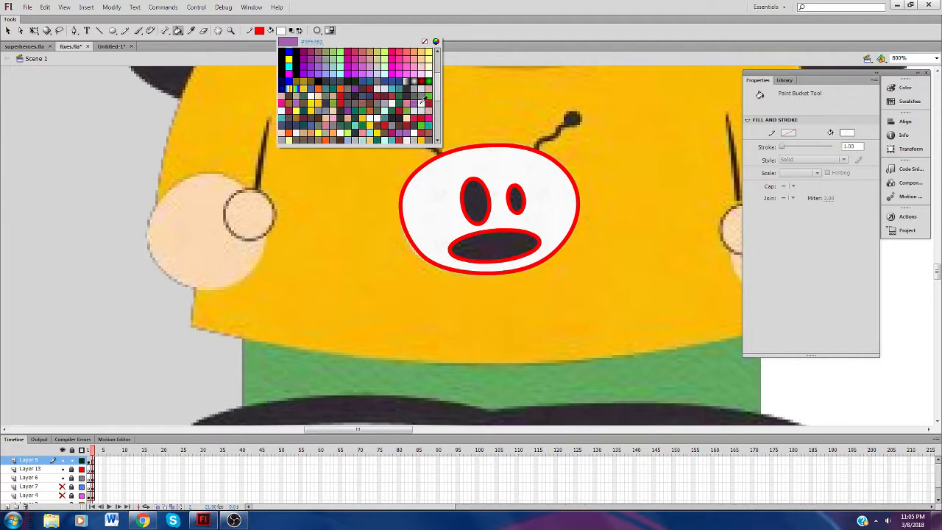
{"action": "left_click", "coordinate": [311, 94]}
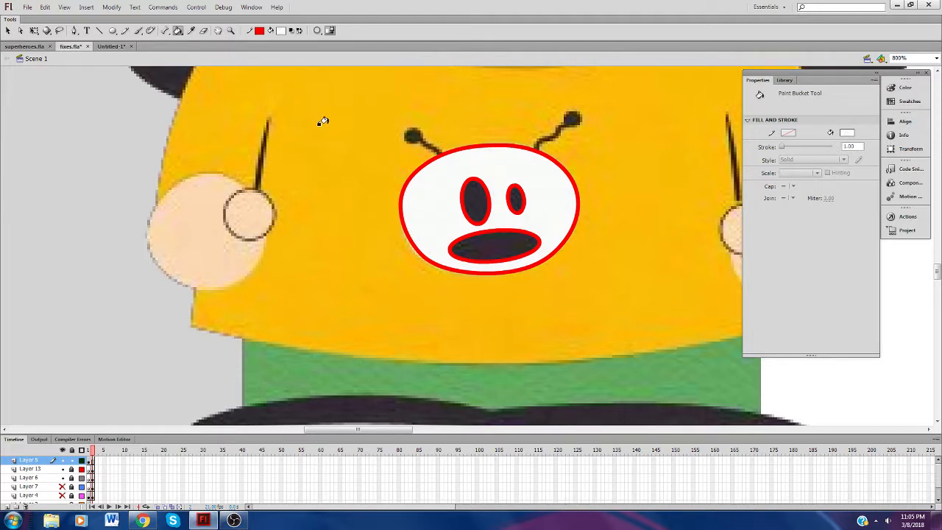
Step: Fill the alien's two eyes and mouth with dark charcoal
{"action": "left_click", "coordinate": [281, 31]}
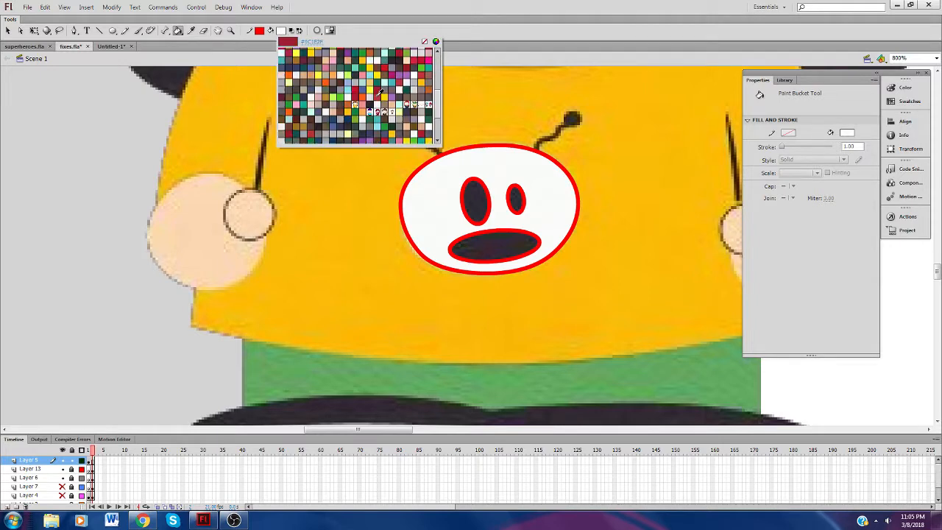
{"action": "scroll", "coordinate": [379, 92], "scroll_direction": "down", "scroll_amount": 5}
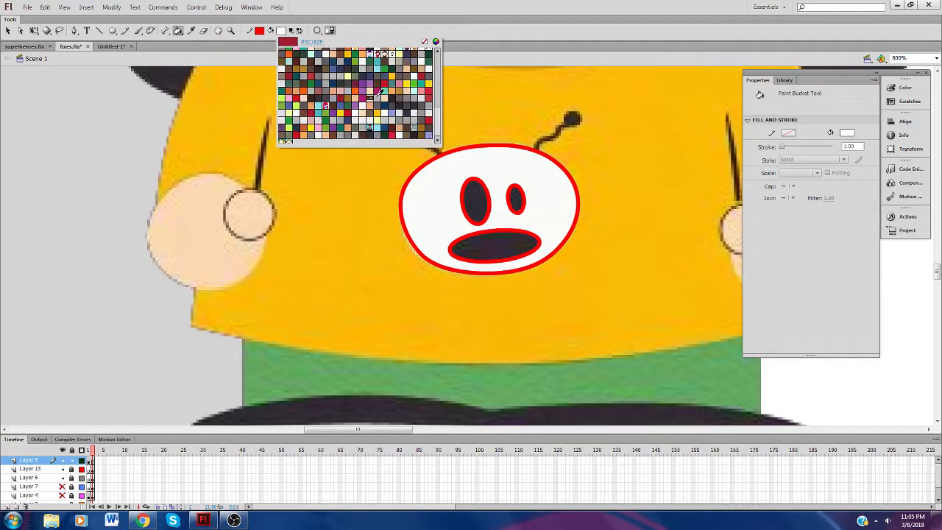
{"action": "left_click", "coordinate": [417, 97]}
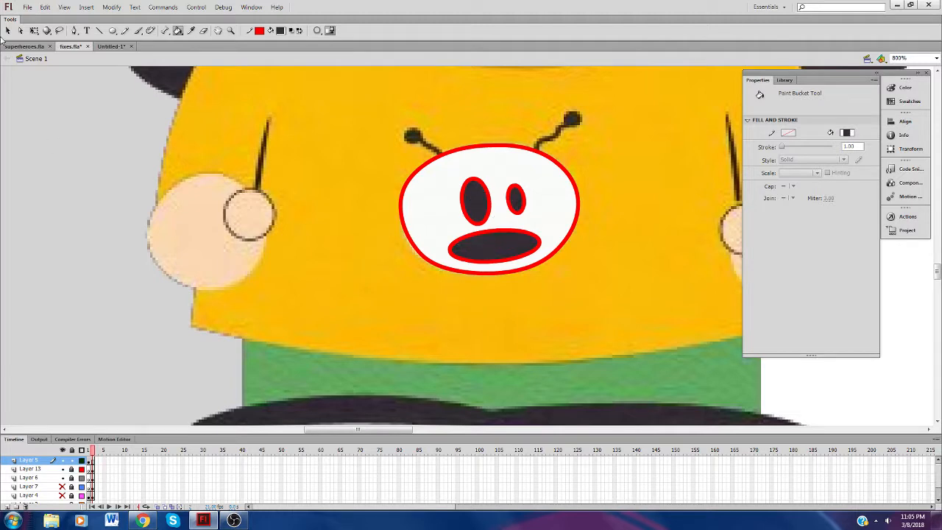
Step: Delete the red outlines of the alien's head, both eyes and mouth
{"action": "key", "text": "v"}
{"action": "left_click", "coordinate": [479, 187]}
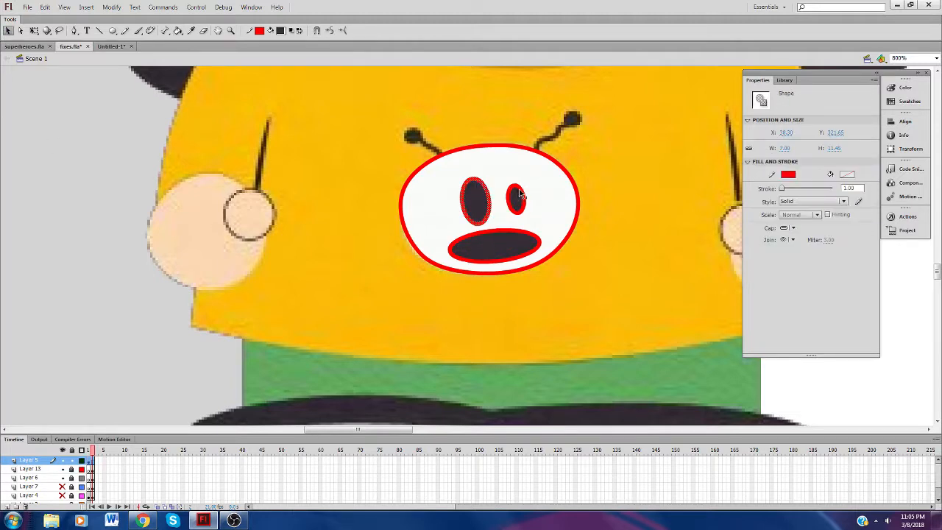
{"action": "left_click", "coordinate": [518, 187], "text": "shift"}
{"action": "left_click", "coordinate": [530, 150], "text": "shift"}
{"action": "left_click", "coordinate": [495, 231], "text": "shift"}
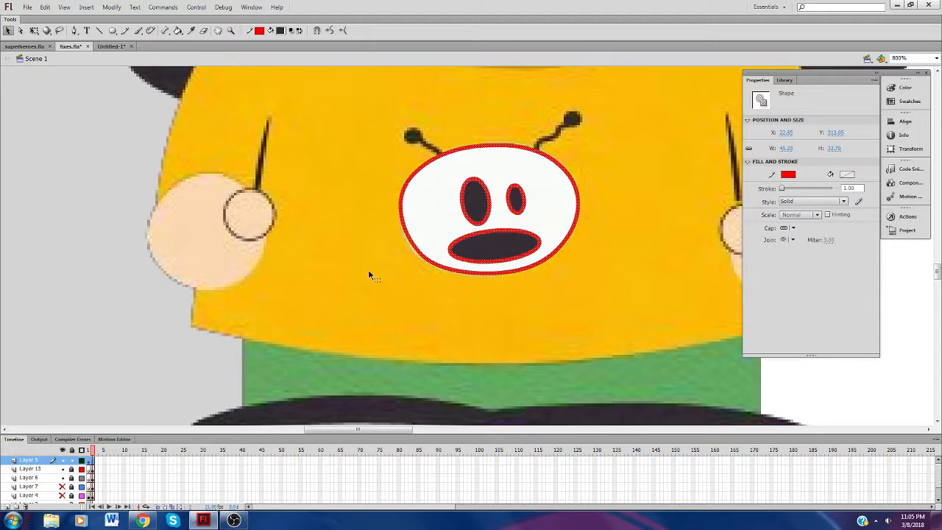
{"action": "key", "text": "Delete"}
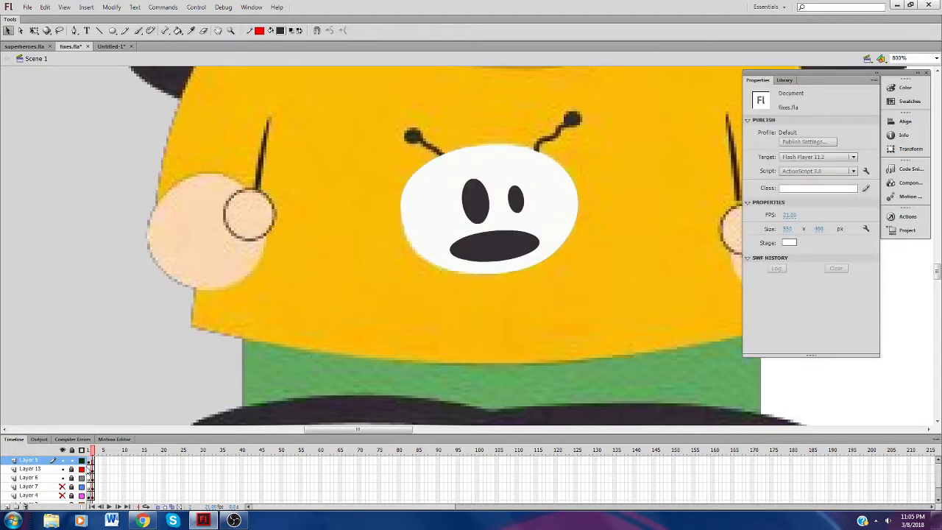
Step: Lock Layer 5 in outline display and add a new layer above it
{"action": "key", "text": "ctrl+z"}
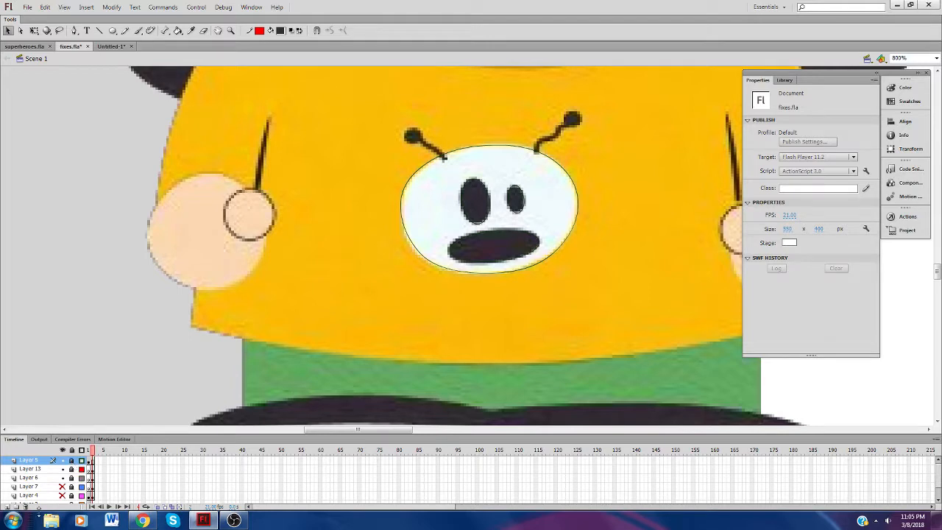
{"action": "left_click", "coordinate": [13, 521]}
{"action": "left_click", "coordinate": [317, 366]}
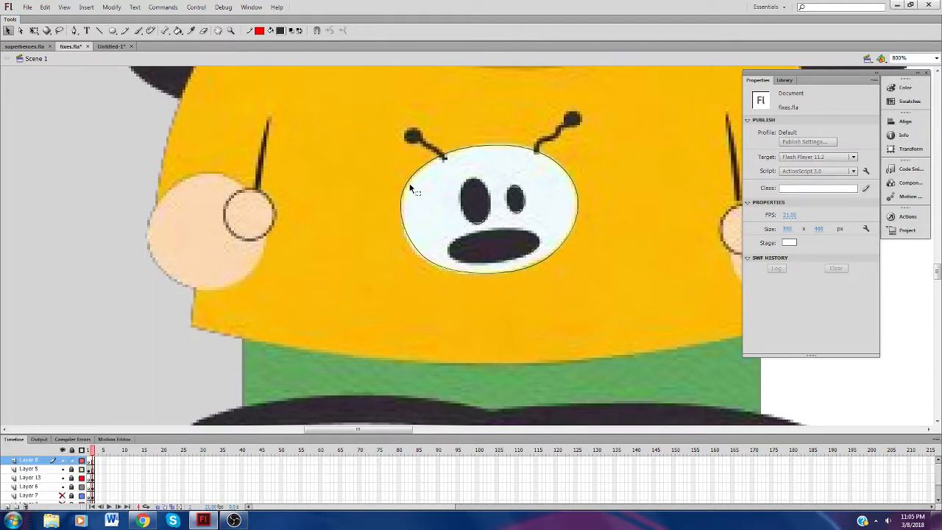
Step: Trace both wavy antenna stalks of the reference alien with short connected red lines
{"action": "left_click", "coordinate": [99, 30]}
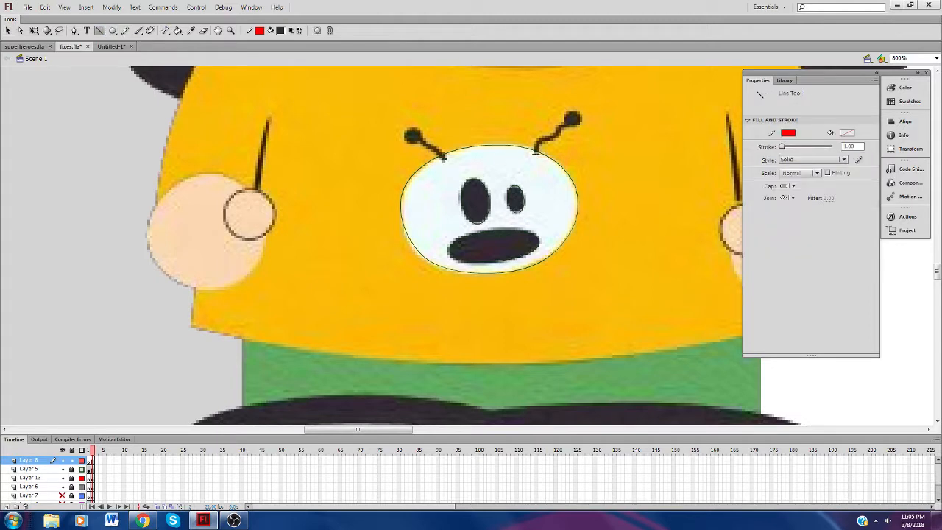
{"action": "left_click_drag", "start_coordinate": [538, 141], "coordinate": [535, 155]}
{"action": "left_click_drag", "start_coordinate": [440, 151], "coordinate": [444, 158]}
{"action": "left_click_drag", "start_coordinate": [538, 141], "coordinate": [554, 134]}
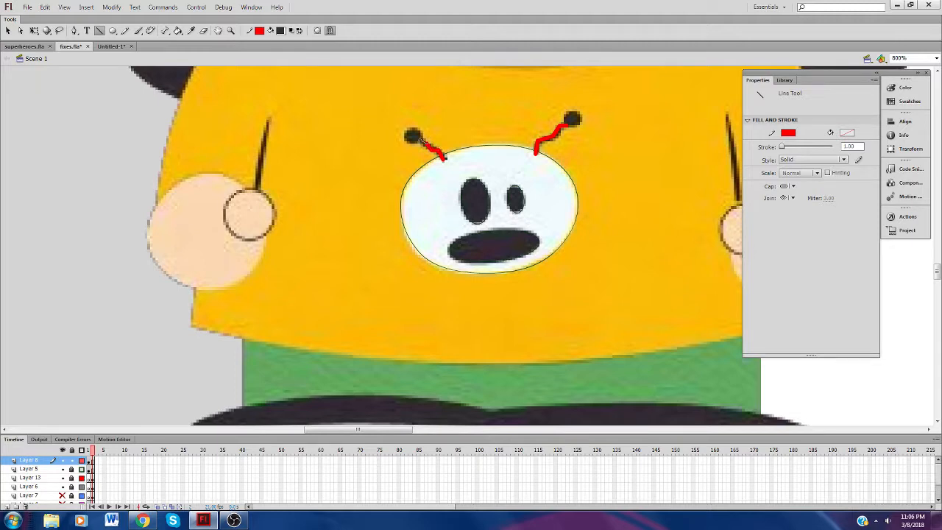
Step: Draw a circle about 3.5 px wide beside the alien, delete its fill, and show the new layer as outlines
{"action": "left_click", "coordinate": [111, 31]}
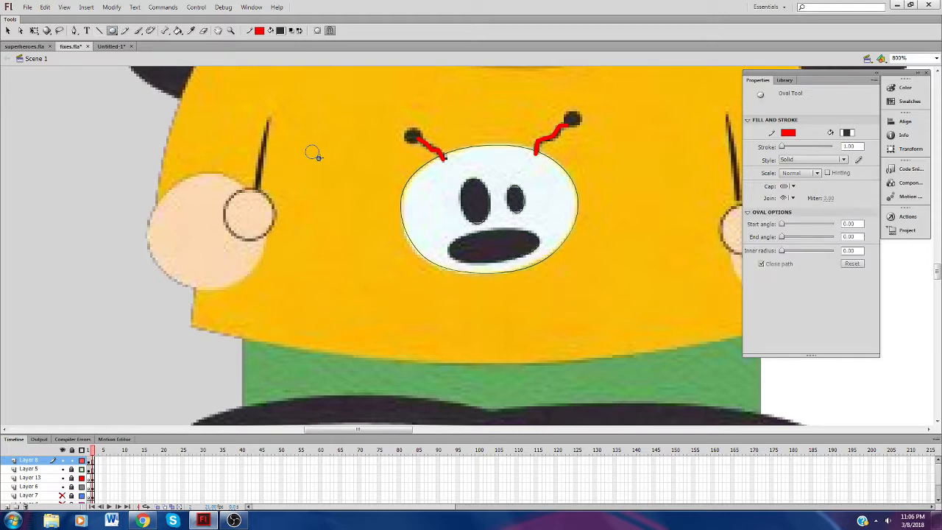
{"action": "left_click_drag", "start_coordinate": [303, 144], "coordinate": [321, 161]}
{"action": "key", "text": "v"}
{"action": "left_click", "coordinate": [315, 155]}
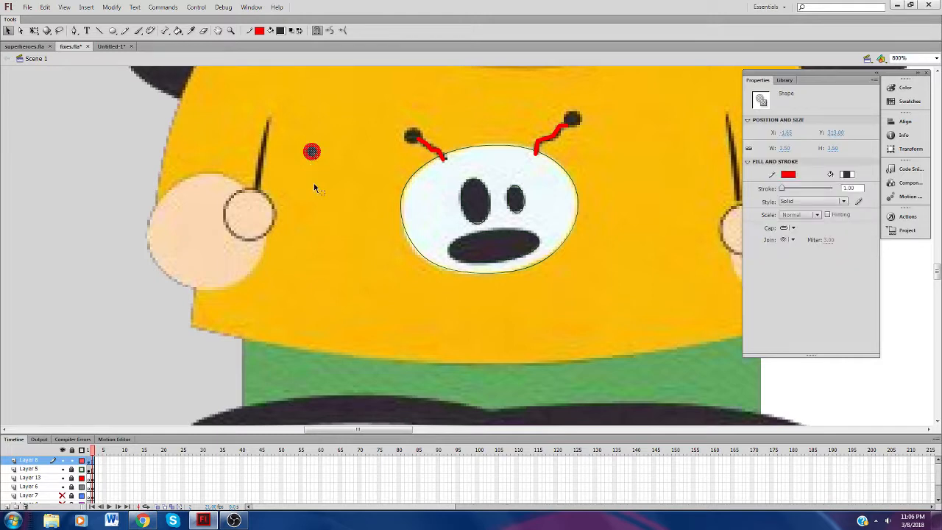
{"action": "left_click", "coordinate": [324, 195]}
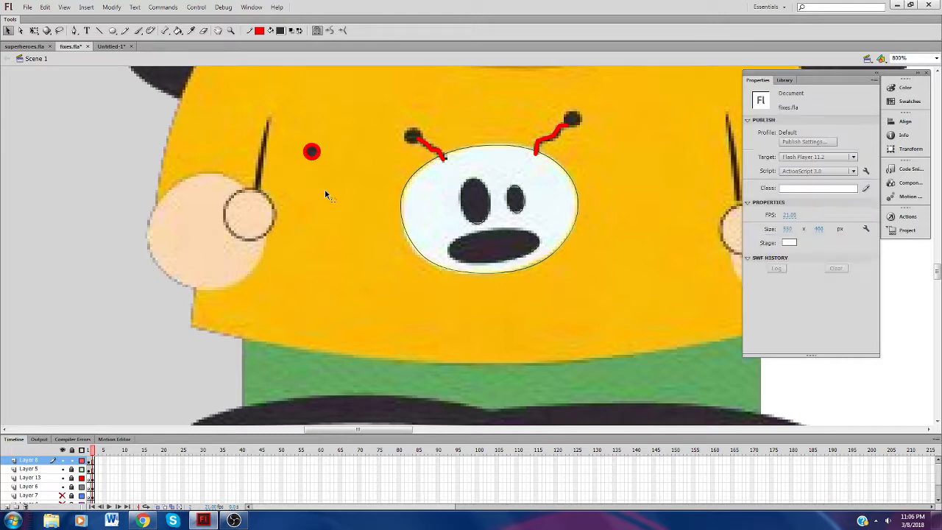
{"action": "left_click", "coordinate": [312, 152]}
{"action": "key", "text": "Delete"}
{"action": "left_click", "coordinate": [82, 460]}
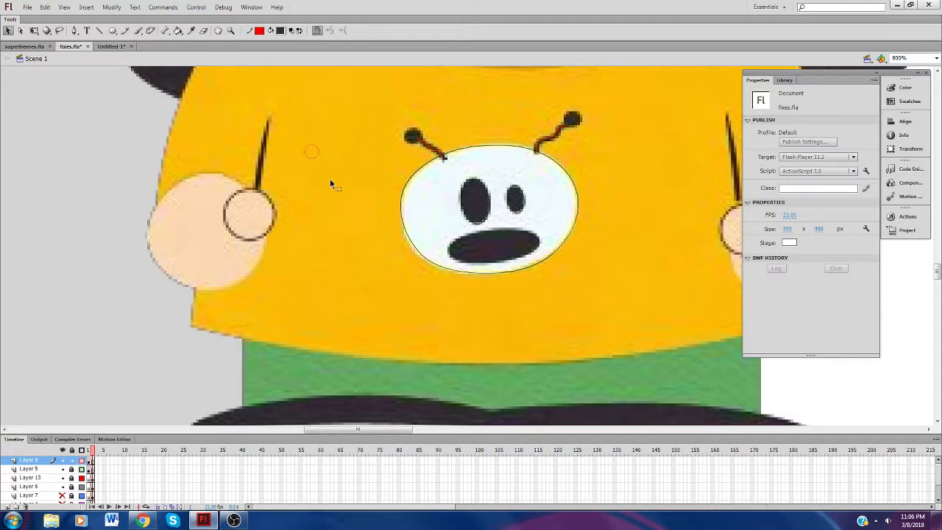
Step: Move the small circle onto the left antenna's tip and, with snapping off, enlarge it to about 3.8 px
{"action": "left_click", "coordinate": [318, 152]}
{"action": "left_click_drag", "start_coordinate": [317, 152], "coordinate": [423, 140]}
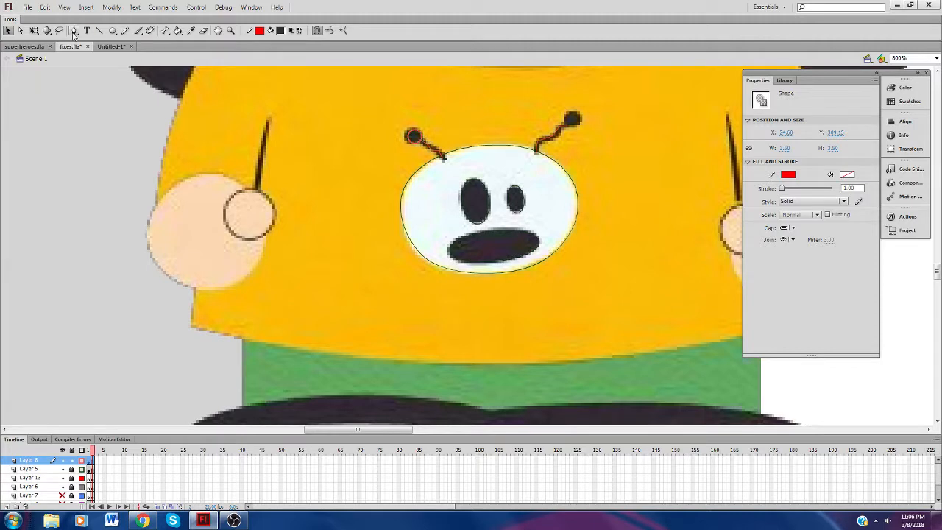
{"action": "left_click", "coordinate": [33, 30]}
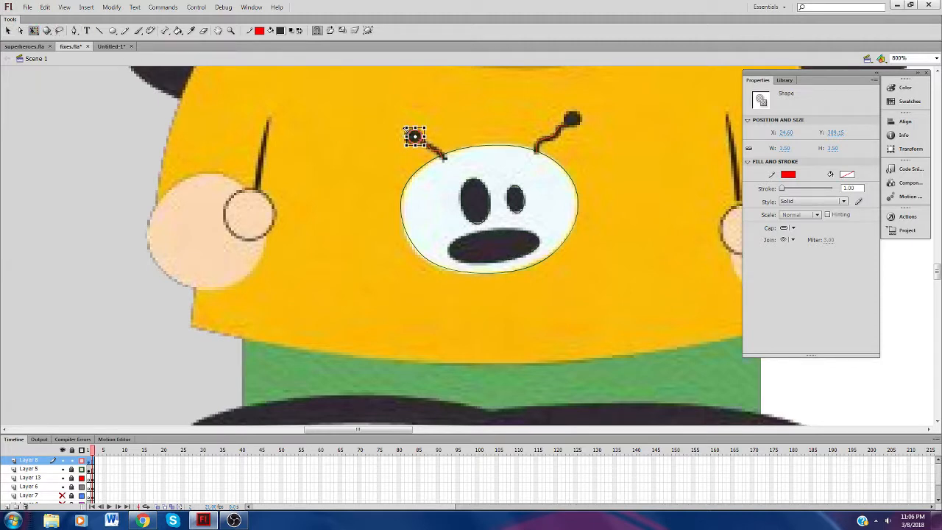
{"action": "left_click", "coordinate": [318, 31]}
{"action": "left_click_drag", "start_coordinate": [405, 127], "coordinate": [402, 124]}
Step: Delete the piece of the left antenna's stalk that overlaps the inside of the tip circle
{"action": "key", "text": "Delete"}
{"action": "left_click", "coordinate": [419, 139]}
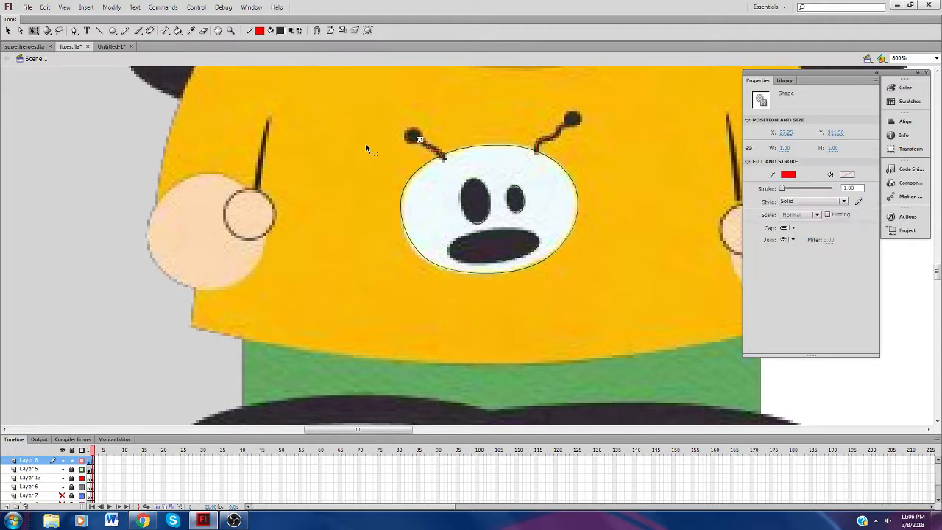
{"action": "key", "text": "Delete"}
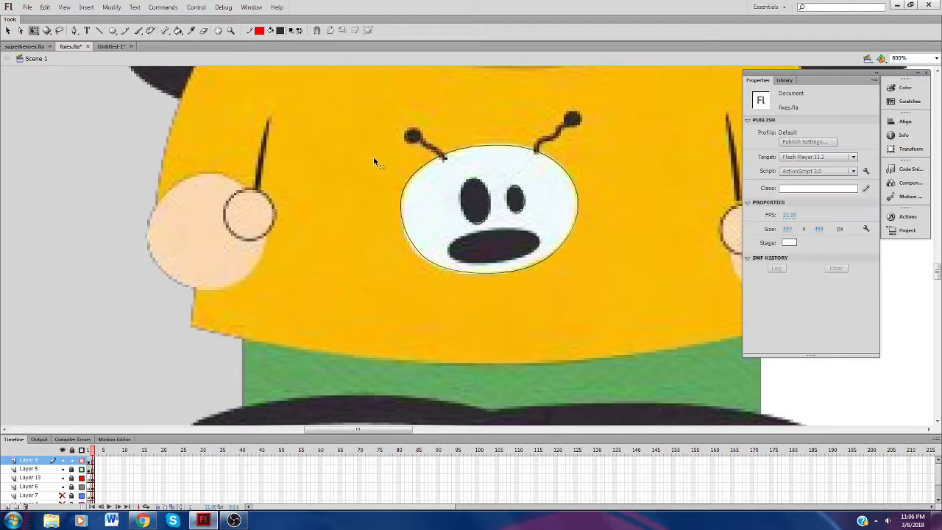
Step: Copy the left antenna's tip circle and place the copy on the right antenna's tip
{"action": "left_click", "coordinate": [410, 137]}
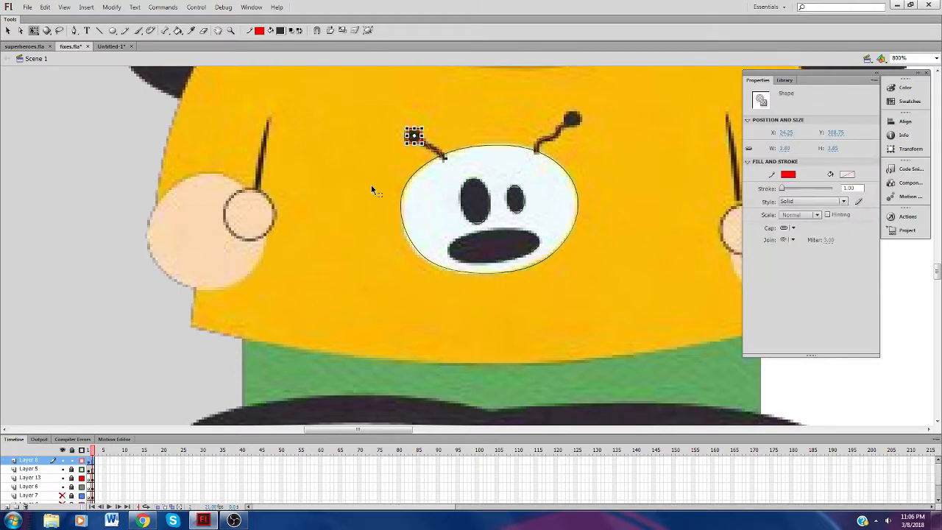
{"action": "key", "text": "ctrl+x"}
{"action": "key", "text": "ctrl+v"}
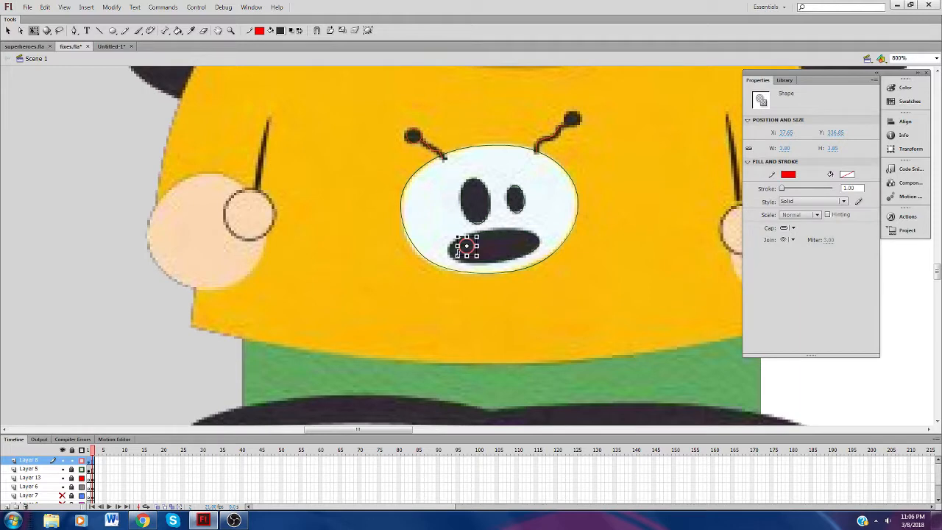
{"action": "left_click_drag", "start_coordinate": [466, 248], "coordinate": [578, 121]}
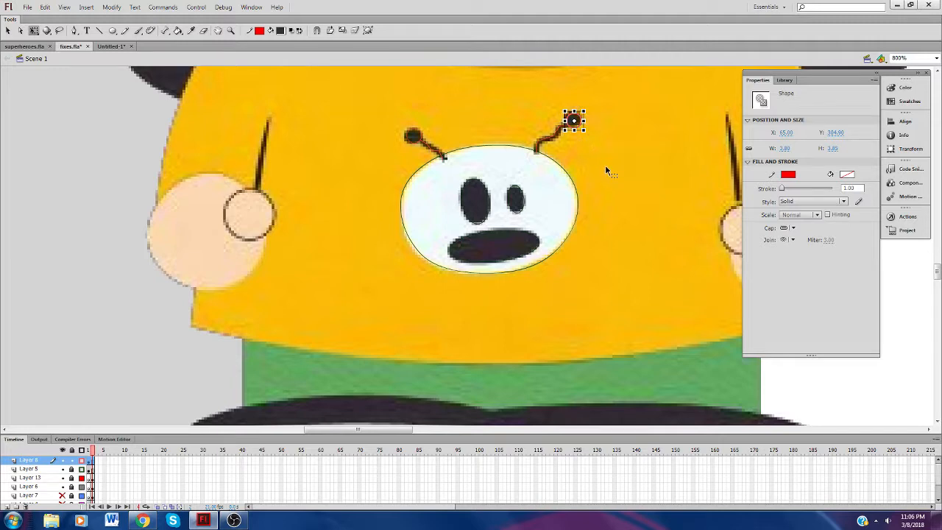
Step: Nudge the copied circle slightly up onto the right antenna's tip and delete the stalk piece overlapping its inside
{"action": "key", "text": "Left"}
{"action": "key", "text": "Left"}
{"action": "key", "text": "Left"}
{"action": "key", "text": "Up"}
{"action": "key", "text": "Up"}
{"action": "key", "text": "Left"}
{"action": "key", "text": "Left"}
{"action": "key", "text": "Right"}
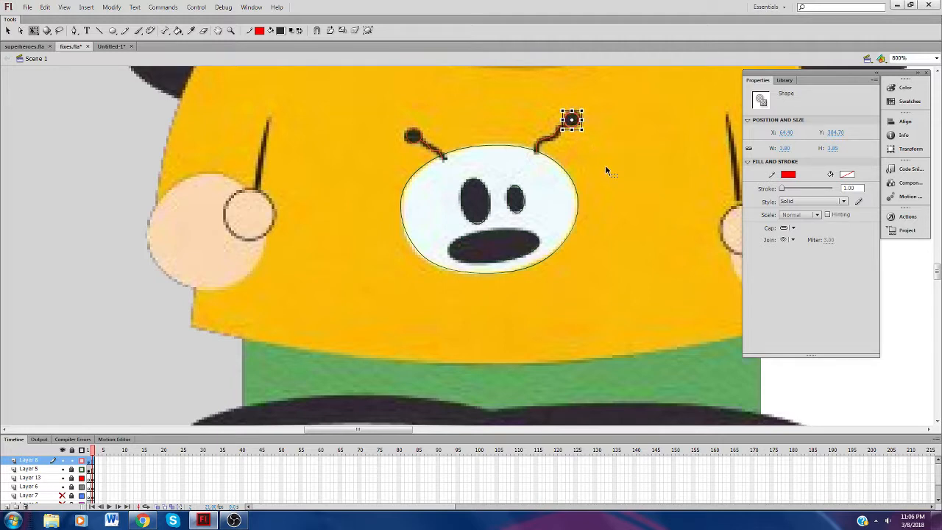
{"action": "key", "text": "Delete"}
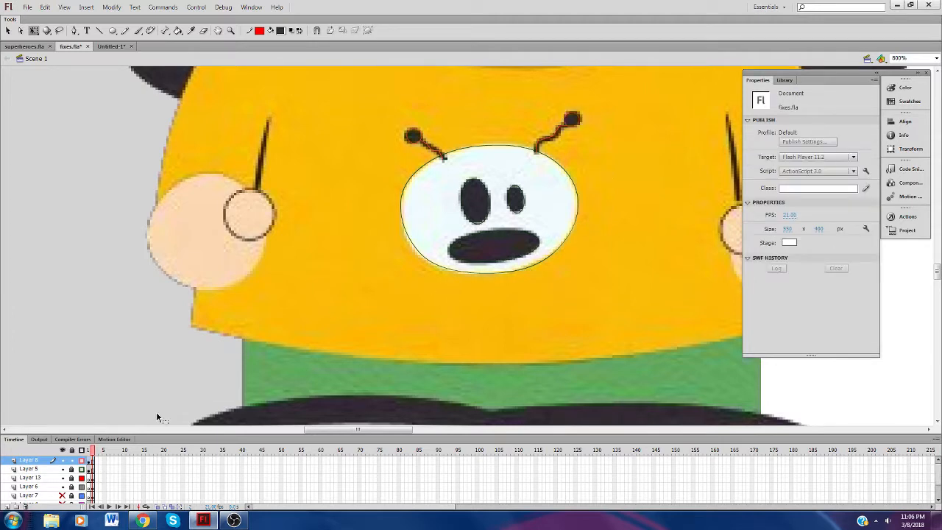
Step: Show the antennae's layer in full colour and set both the fill and stroke colours to dark charcoal
{"action": "left_click", "coordinate": [81, 460]}
{"action": "left_click", "coordinate": [281, 30]}
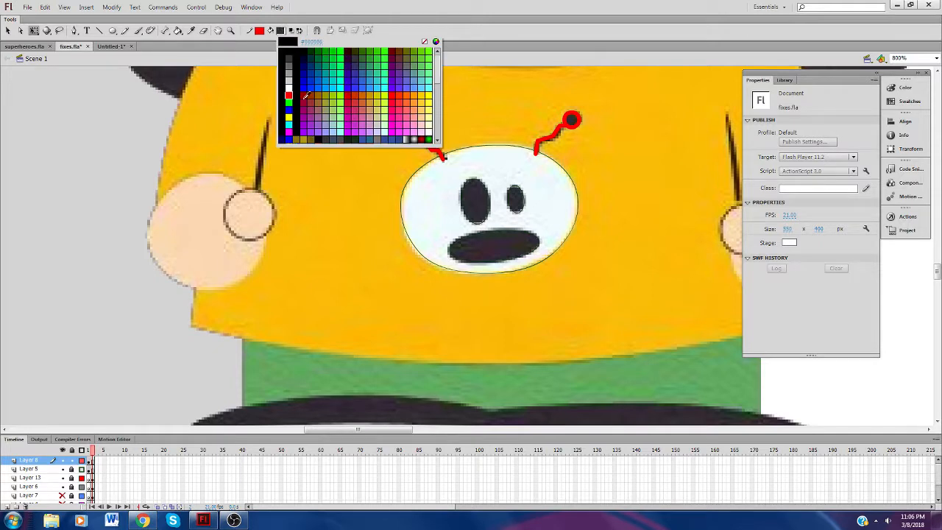
{"action": "scroll", "coordinate": [335, 104], "scroll_direction": "down", "scroll_amount": 5}
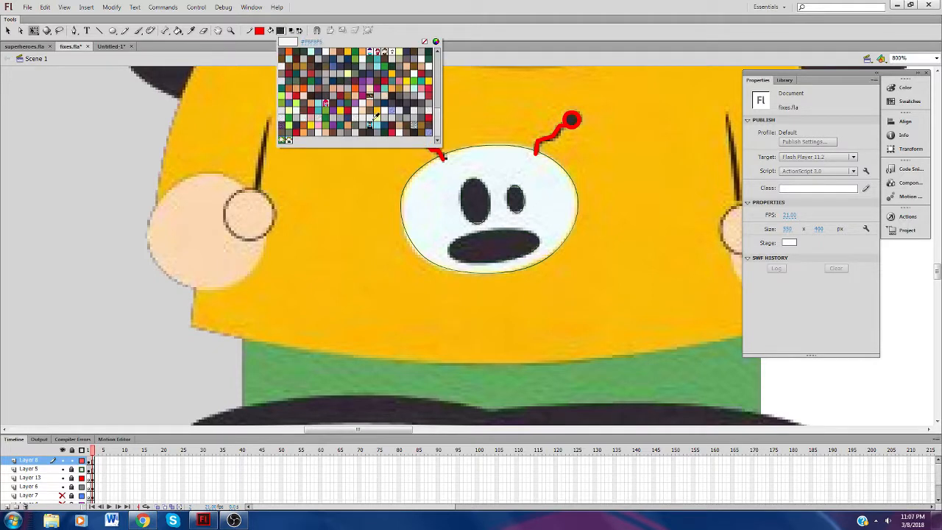
{"action": "left_click", "coordinate": [413, 133]}
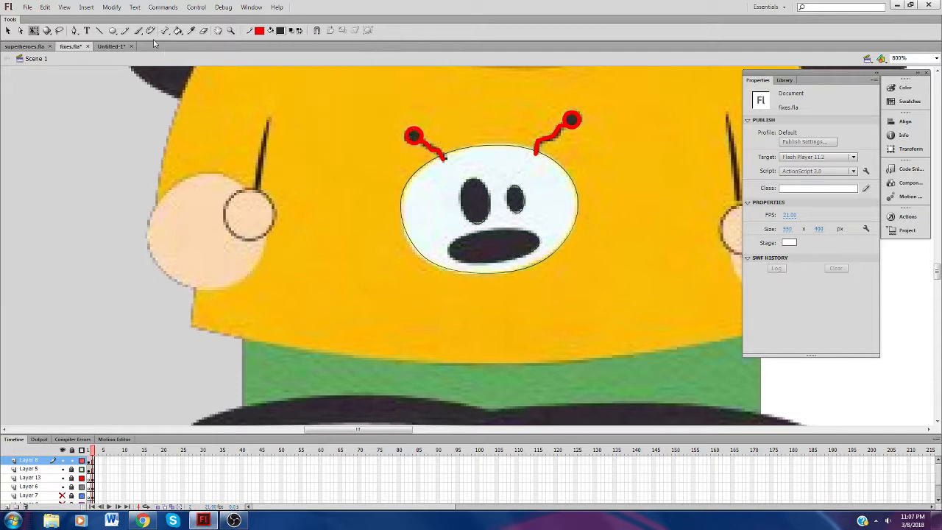
{"action": "left_click", "coordinate": [178, 31]}
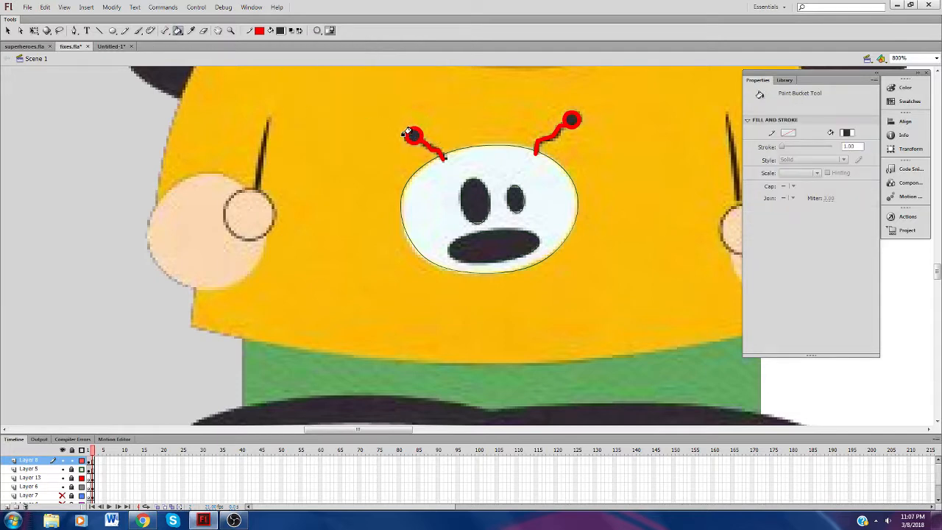
{"action": "left_click", "coordinate": [259, 31]}
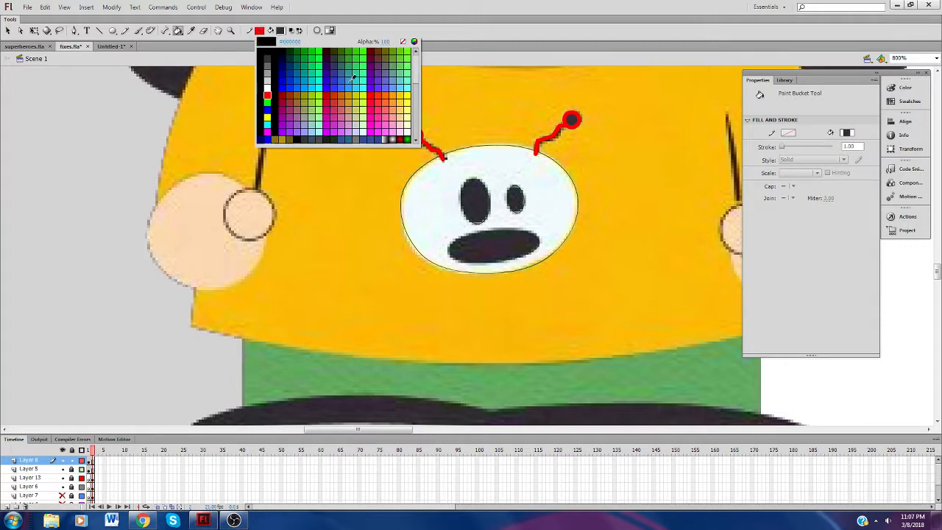
{"action": "scroll", "coordinate": [355, 79], "scroll_direction": "down", "scroll_amount": 5}
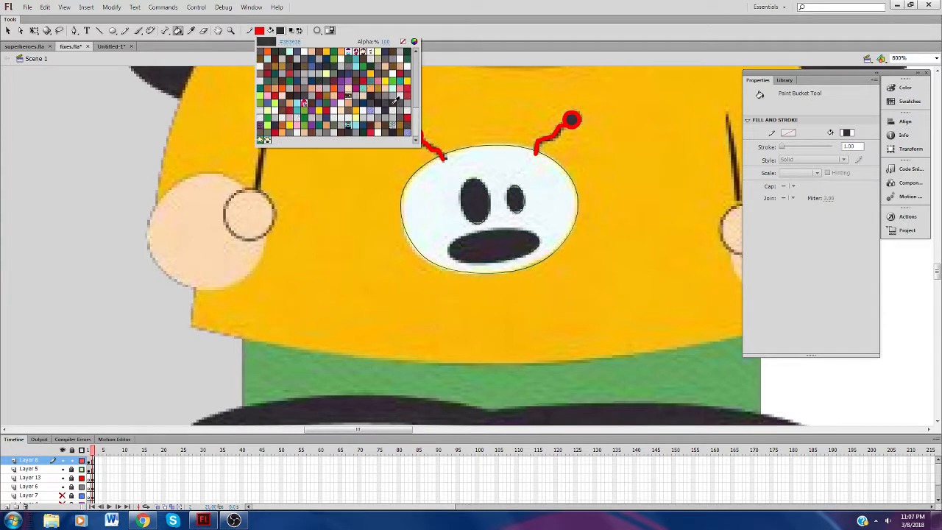
{"action": "left_click", "coordinate": [393, 101]}
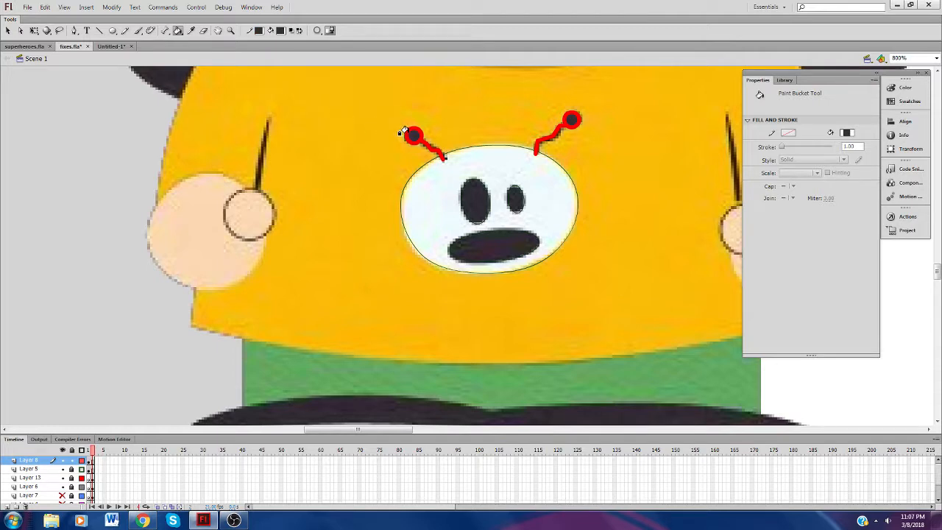
Step: Recolour the strokes of both antennae from red to dark charcoal
{"action": "left_click", "coordinate": [8, 30]}
{"action": "left_click", "coordinate": [424, 146]}
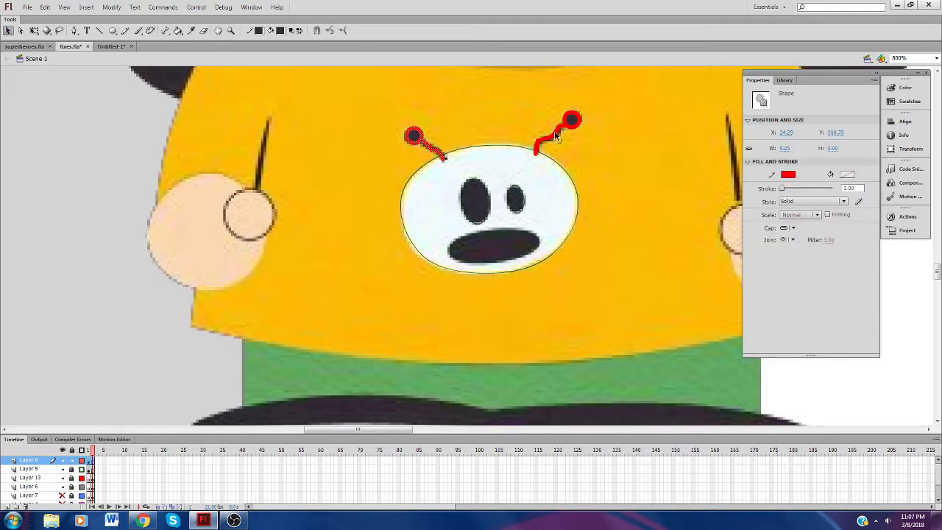
{"action": "left_click", "coordinate": [260, 31]}
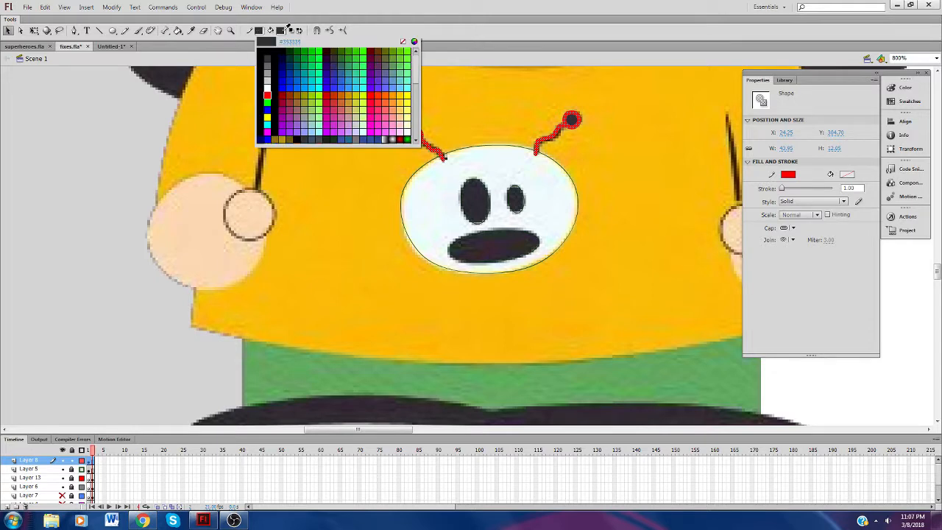
{"action": "scroll", "coordinate": [350, 85], "scroll_direction": "down", "scroll_amount": 5}
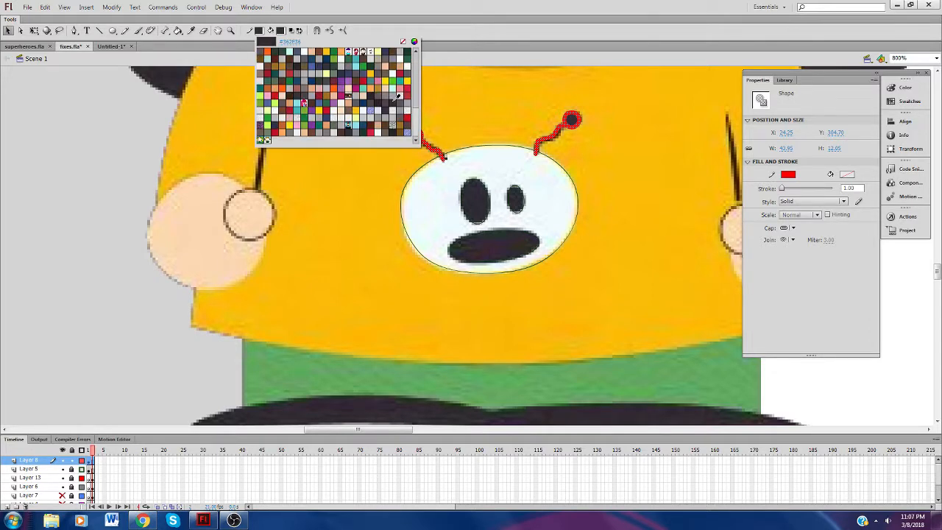
{"action": "left_click", "coordinate": [397, 97]}
{"action": "left_click", "coordinate": [353, 115]}
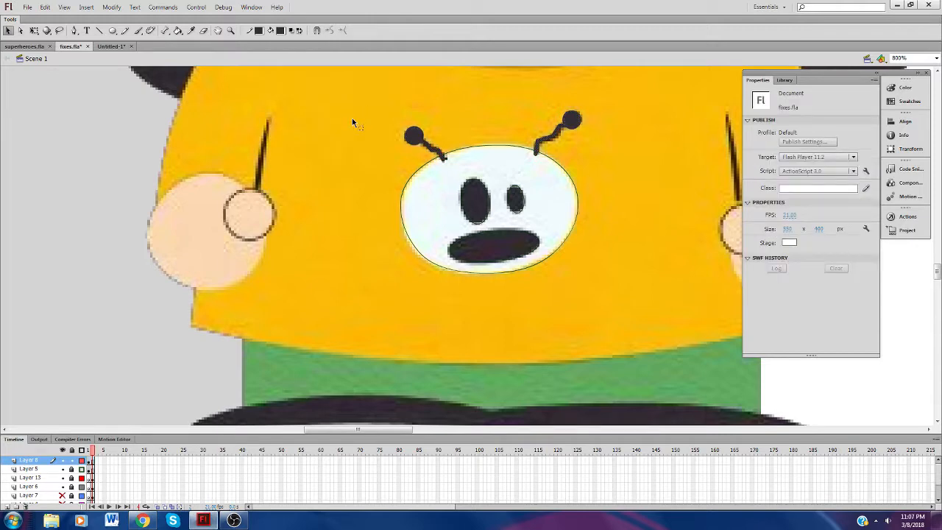
Step: Check the fills of both antenna tip circles and fill them with dark charcoal using the Paint Bucket
{"action": "left_click", "coordinate": [413, 137]}
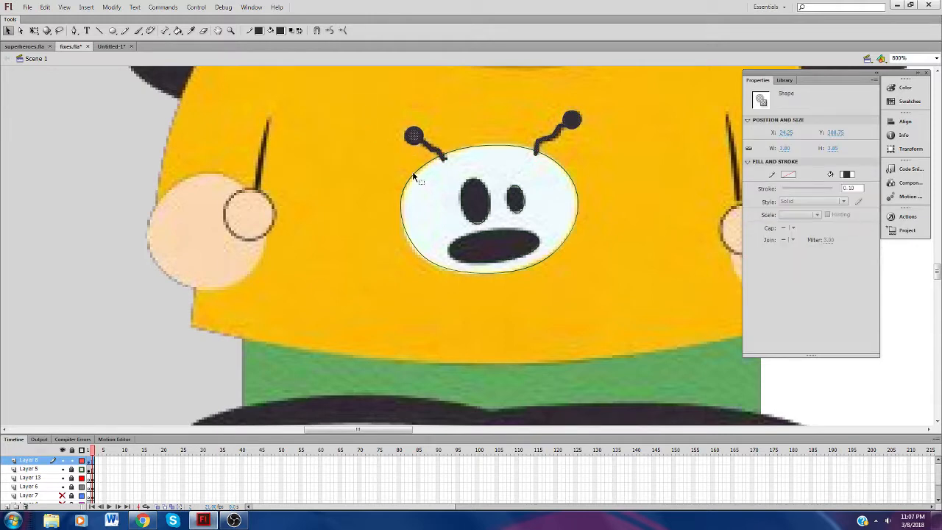
{"action": "left_click", "coordinate": [572, 130]}
{"action": "left_click", "coordinate": [572, 121]}
{"action": "left_click", "coordinate": [545, 170]}
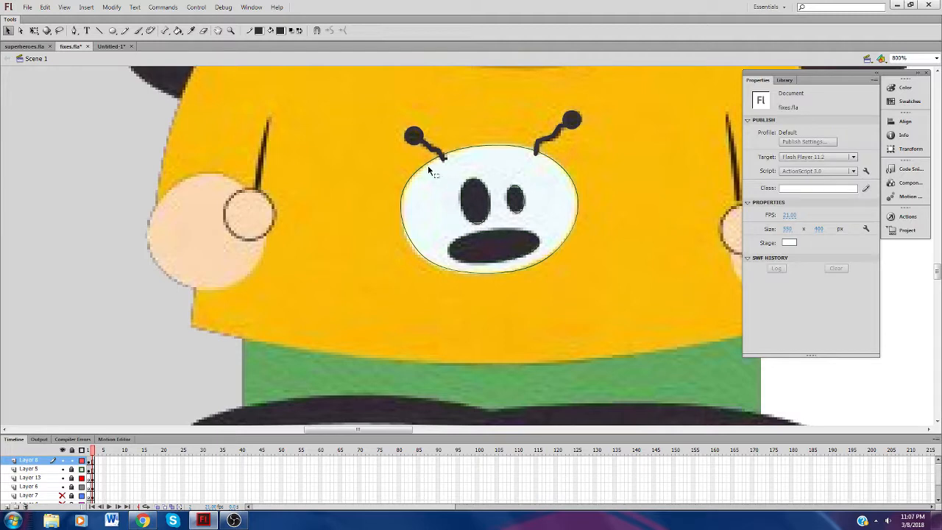
{"action": "left_click", "coordinate": [177, 31]}
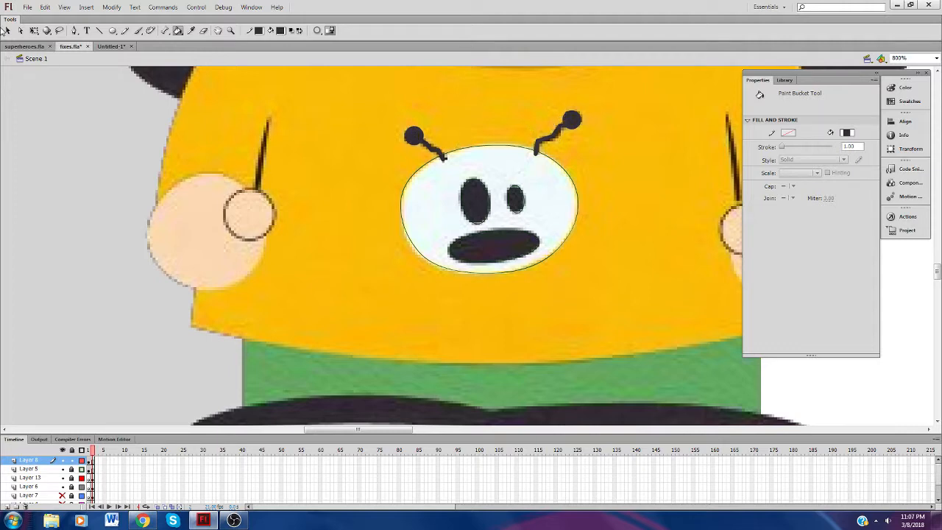
{"action": "left_click", "coordinate": [8, 30]}
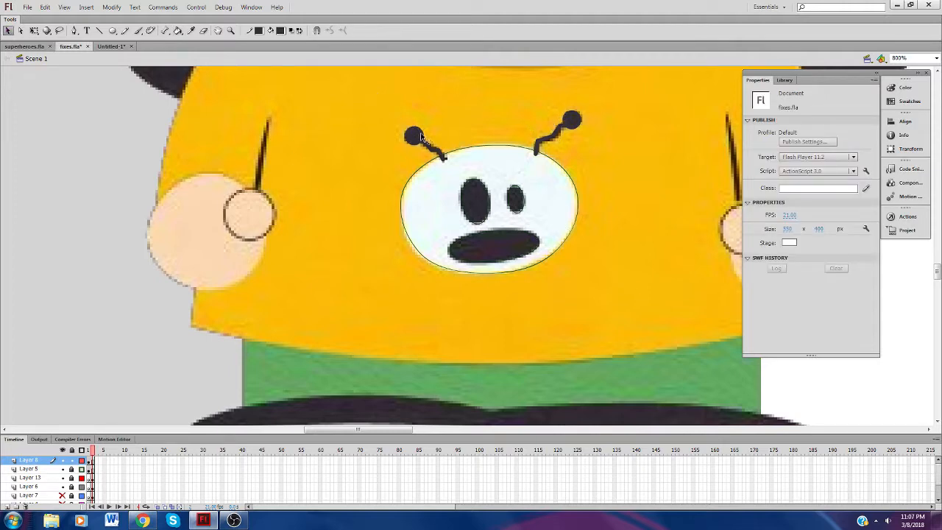
Step: Show Layer 5 in full colour, unlock it, and try to paste the cut antennae in place
{"action": "left_click_drag", "start_coordinate": [373, 90], "coordinate": [625, 283]}
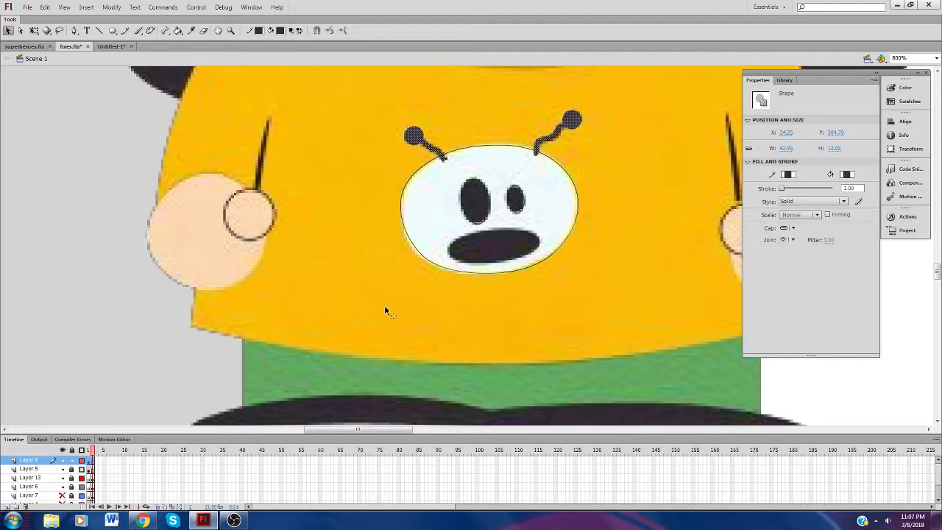
{"action": "left_click", "coordinate": [96, 469]}
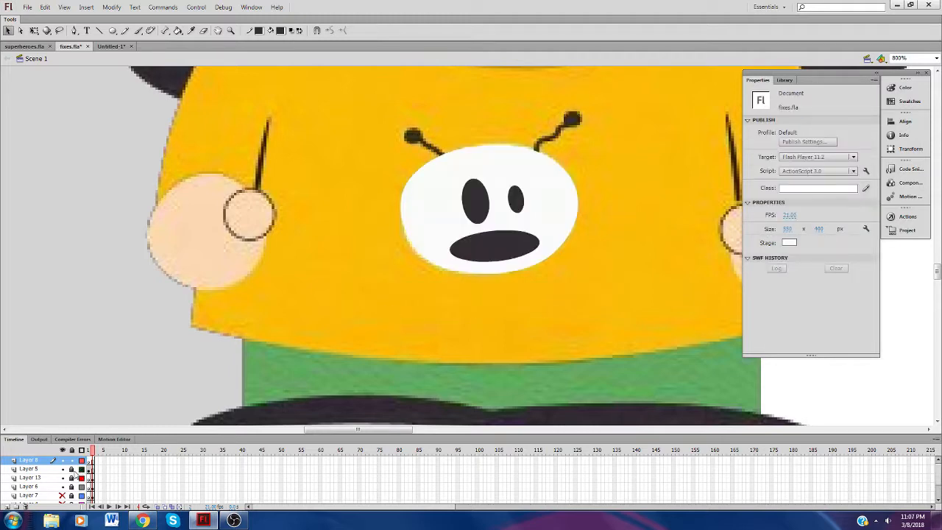
{"action": "right_click", "coordinate": [327, 266]}
{"action": "left_click", "coordinate": [350, 304]}
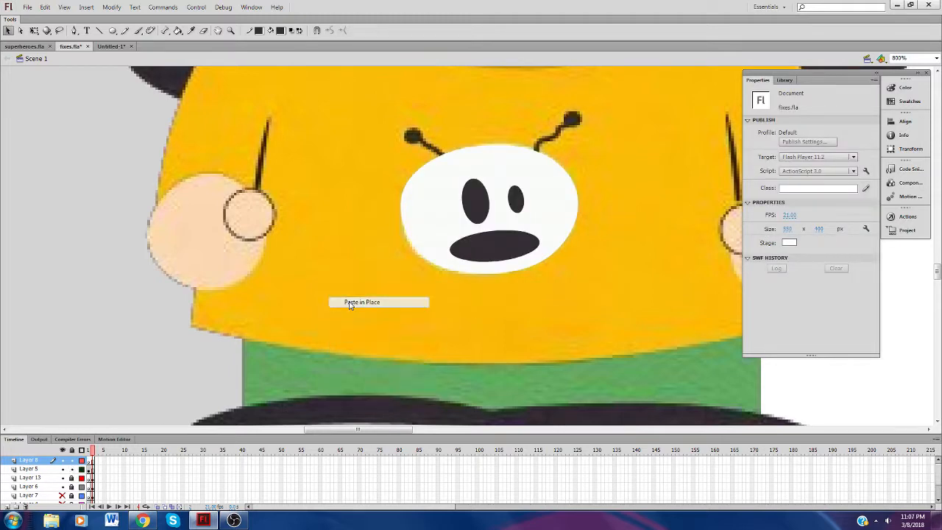
{"action": "left_click", "coordinate": [249, 339]}
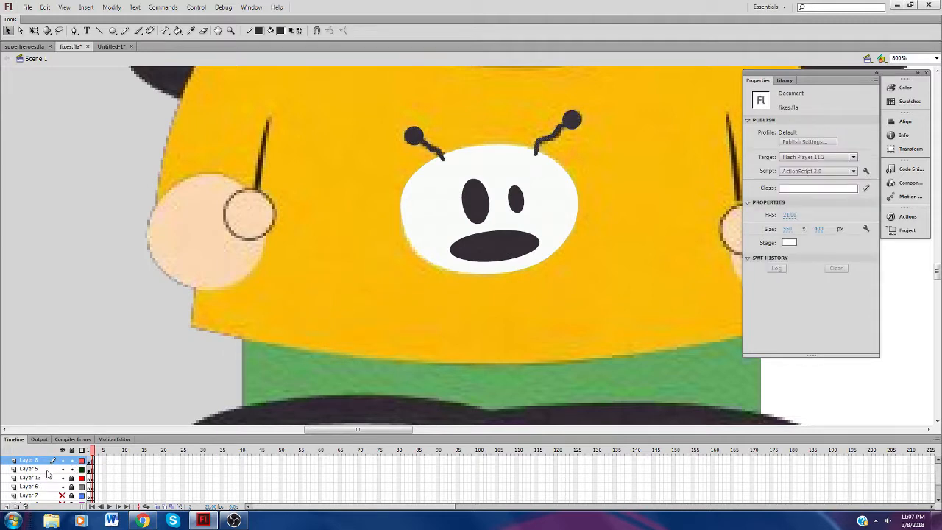
{"action": "key", "text": "ctrl+z"}
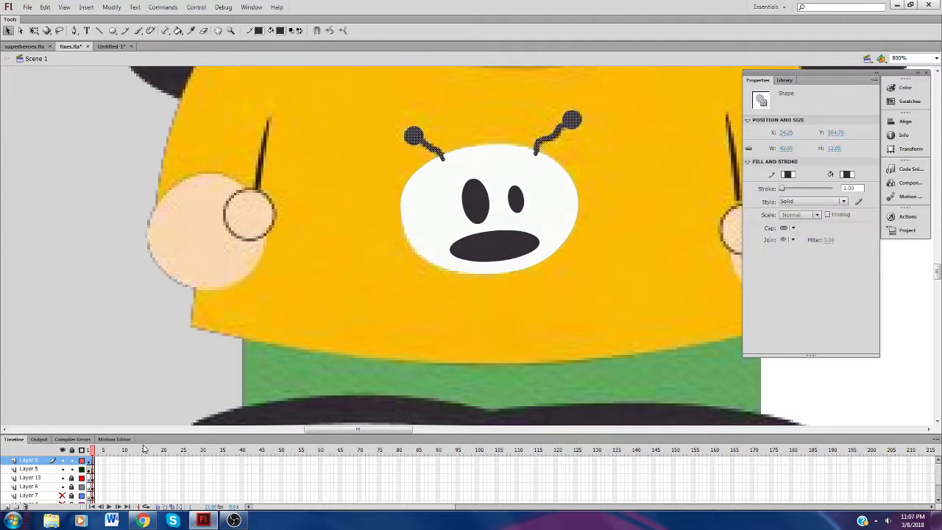
Step: Paste the antennae in place on the alien face's Layer 5 and delete the emptied Layer 8
{"action": "left_click", "coordinate": [93, 470]}
{"action": "right_click", "coordinate": [285, 271]}
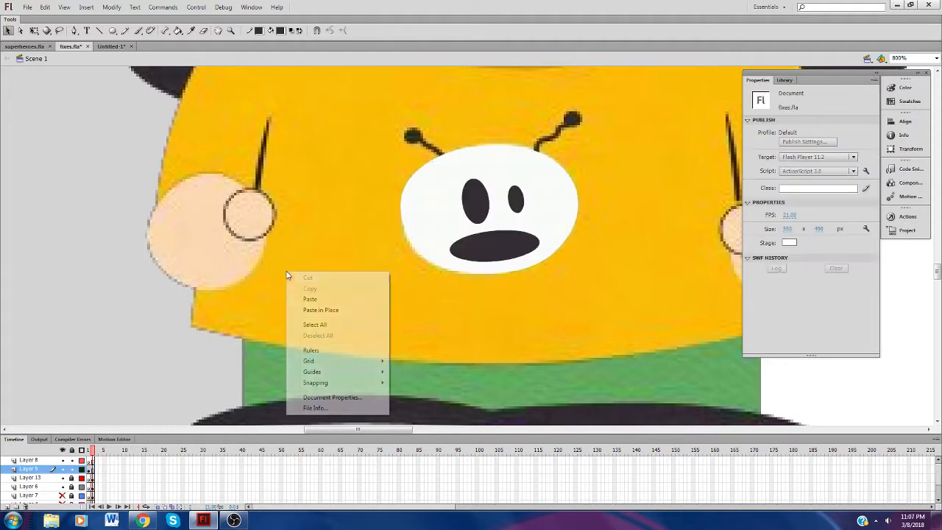
{"action": "left_click", "coordinate": [308, 309]}
{"action": "left_click", "coordinate": [48, 460]}
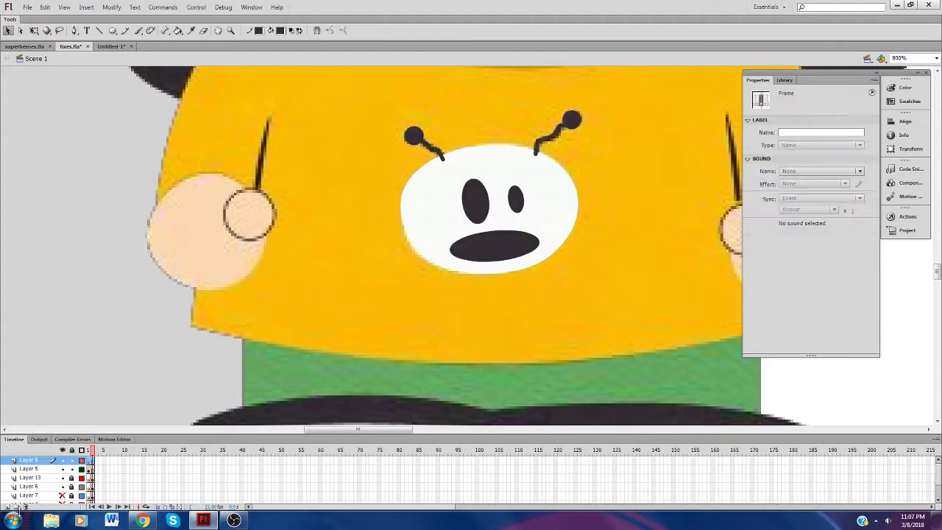
{"action": "left_click", "coordinate": [25, 506]}
Step: Convert the complete alien face with its antennae into a movie clip symbol named "Leslie's ID"
{"action": "left_click_drag", "start_coordinate": [331, 93], "coordinate": [553, 237]}
{"action": "right_click", "coordinate": [538, 211]}
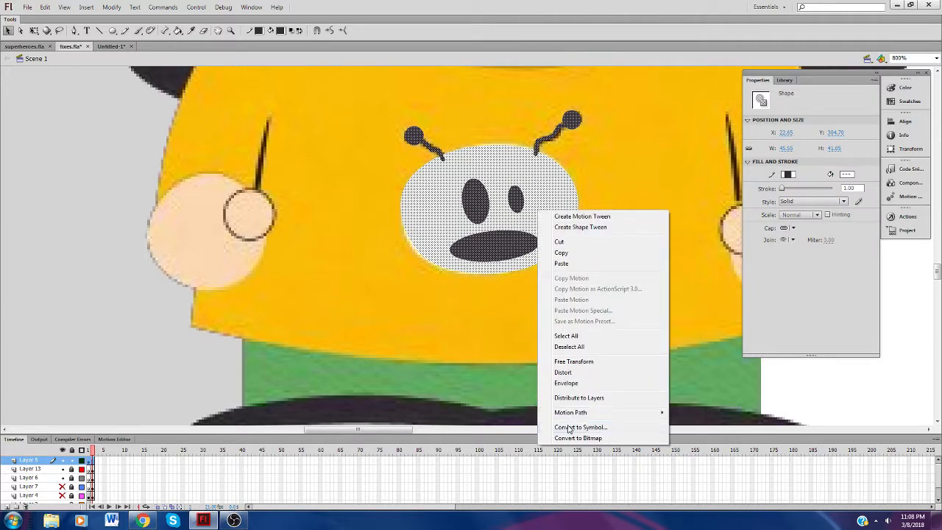
{"action": "left_click", "coordinate": [579, 426]}
{"action": "key", "text": "BackSpace"}
{"action": "type", "text": "Les"}
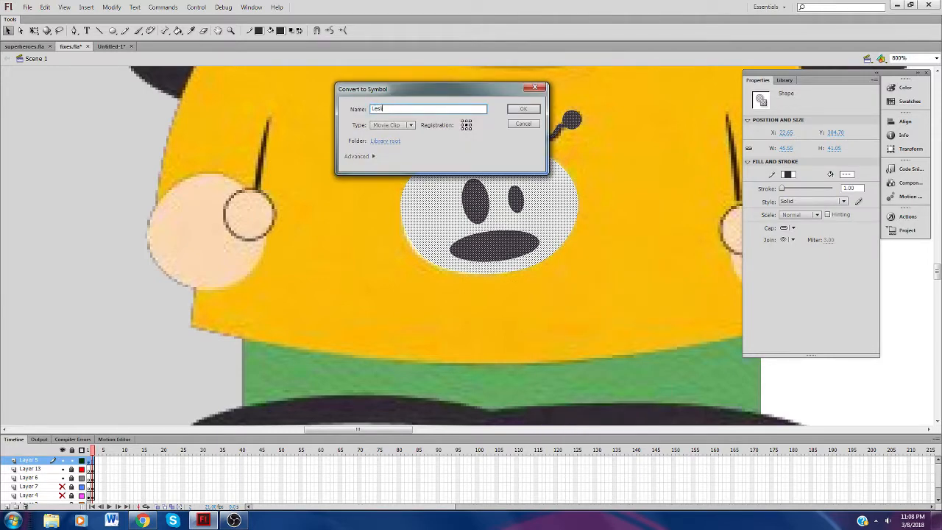
{"action": "type", "text": "lie's ID"}
{"action": "key", "text": "Return"}
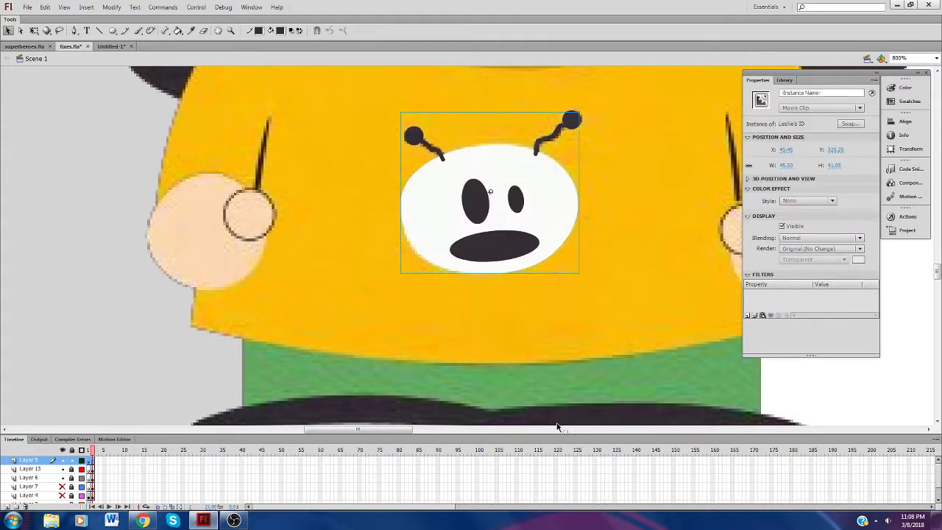
Step: Move the alien face symbol horizontally from the reference character to the left girl's shirt, at X -179.55
{"action": "left_click", "coordinate": [230, 30]}
{"action": "left_click", "coordinate": [333, 183]}
{"action": "left_click", "coordinate": [331, 184]}
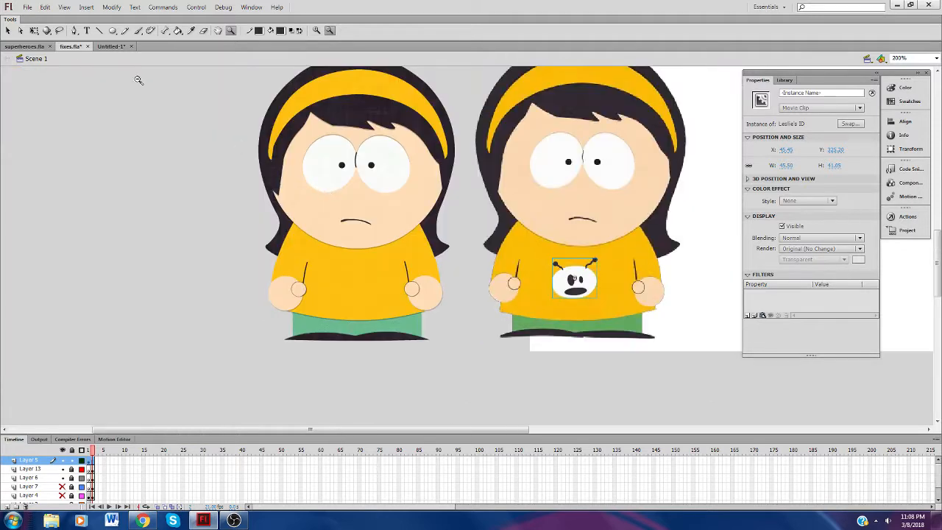
{"action": "left_click", "coordinate": [7, 31]}
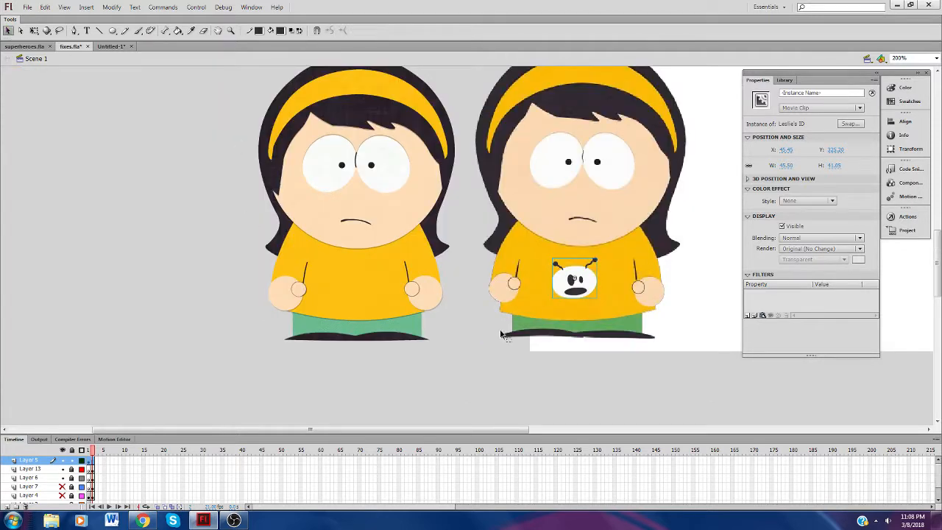
{"action": "key", "text": "shift+Left"}
{"action": "key", "text": "shift+Left"}
{"action": "key", "text": "shift+Left"}
{"action": "key", "text": "shift+Left"}
{"action": "key", "text": "shift+Left"}
{"action": "key", "text": "shift+Left"}
{"action": "key", "text": "shift+Left"}
{"action": "key", "text": "shift+Left"}
{"action": "key", "text": "shift+Left"}
{"action": "key", "text": "shift+Left"}
{"action": "key", "text": "shift+Left"}
{"action": "key", "text": "shift+Left"}
{"action": "key", "text": "shift+Left"}
{"action": "key", "text": "shift+Left"}
{"action": "key", "text": "shift+Left"}
{"action": "key", "text": "shift+Left"}
{"action": "key", "text": "shift+Left"}
{"action": "key", "text": "shift+Left"}
{"action": "key", "text": "shift+Left"}
{"action": "key", "text": "shift+Left"}
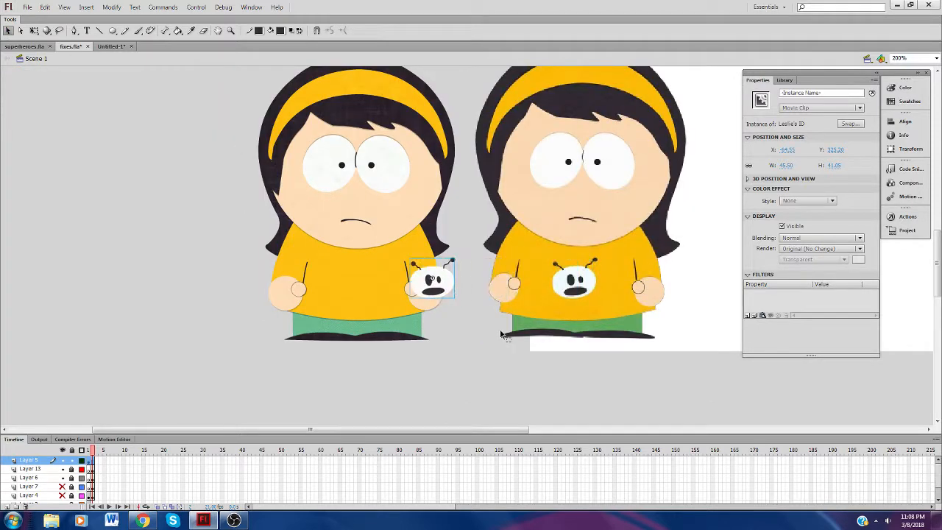
{"action": "key", "text": "shift+Left"}
{"action": "key", "text": "shift+Left"}
{"action": "key", "text": "shift+Left"}
{"action": "key", "text": "shift+Left"}
{"action": "key", "text": "shift+Left"}
{"action": "key", "text": "shift+Left"}
{"action": "key", "text": "shift+Left"}
{"action": "key", "text": "shift+Left"}
{"action": "key", "text": "shift+Left"}
{"action": "key", "text": "shift+Left"}
{"action": "key", "text": "shift+Left"}
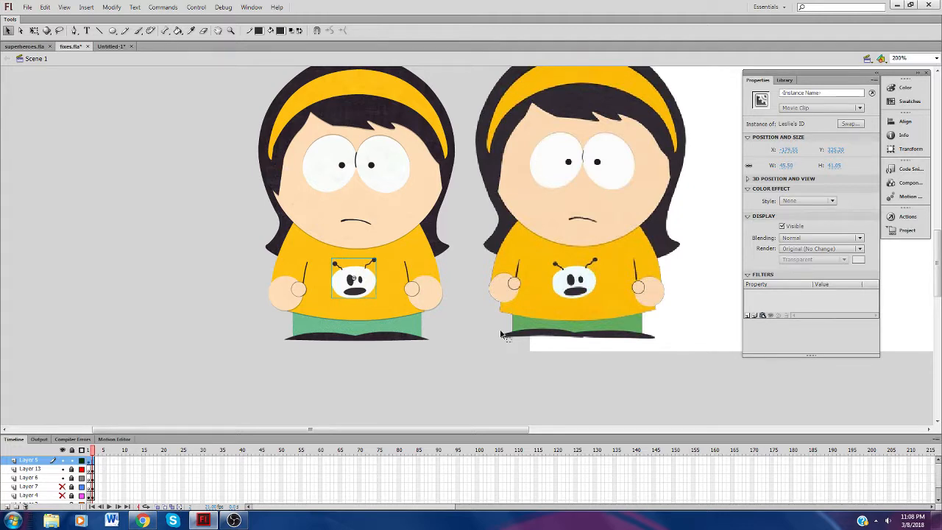
Step: Fine-position the alien face in the middle of the left girl's shirt, at X -174.55 and Y 327.70
{"action": "key", "text": "Right"}
{"action": "key", "text": "Right"}
{"action": "key", "text": "Right"}
{"action": "key", "text": "Down"}
{"action": "key", "text": "shift+Left"}
{"action": "key", "text": "shift+Right"}
{"action": "key", "text": "Down"}
{"action": "key", "text": "Down"}
{"action": "key", "text": "Down"}
{"action": "key", "text": "Down"}
{"action": "key", "text": "Down"}
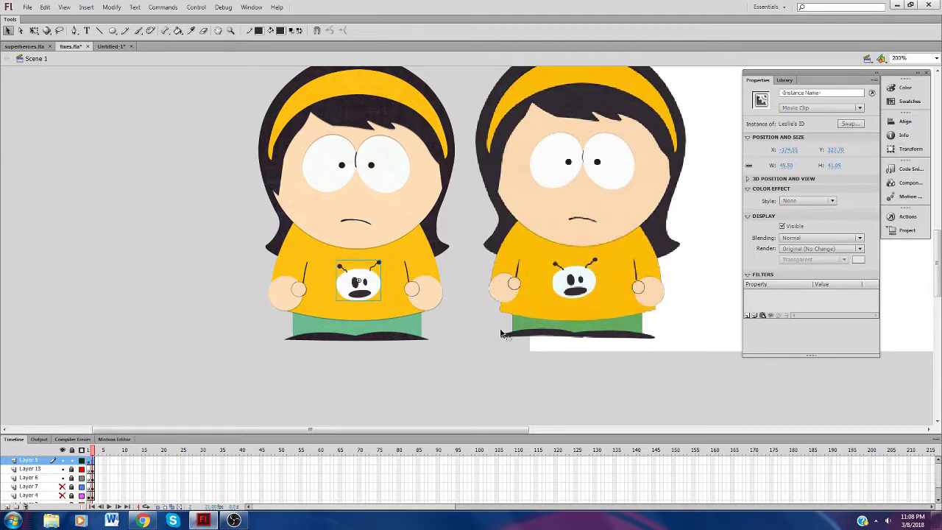
Step: Shrink the alien face proportionally to about 37.8 by 34.15 px and nudge it to X -175.50, Y 327.15
{"action": "left_click", "coordinate": [34, 31]}
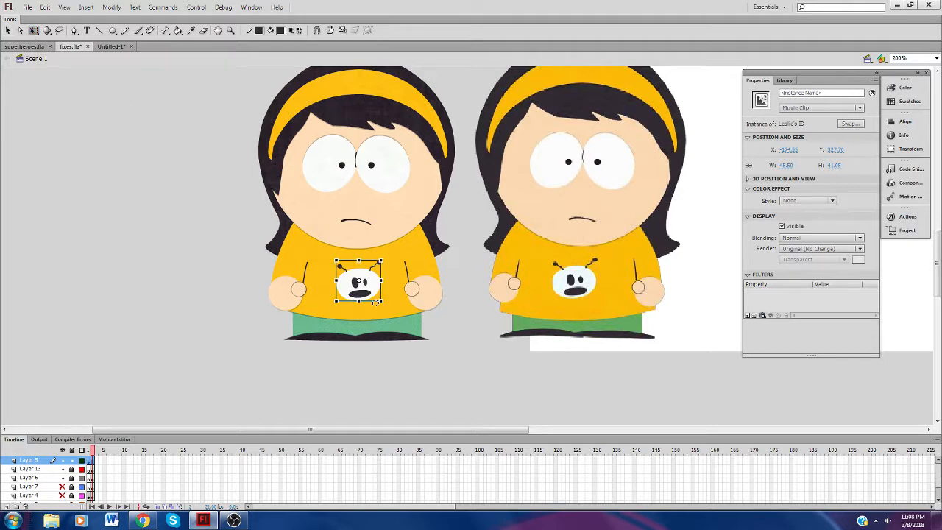
{"action": "left_click_drag", "start_coordinate": [381, 301], "coordinate": [378, 298]}
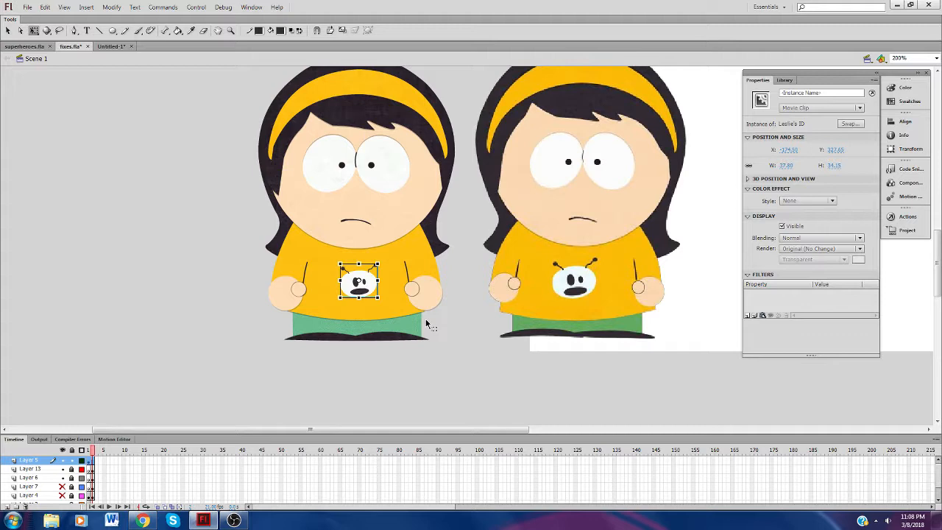
{"action": "key", "text": "Left"}
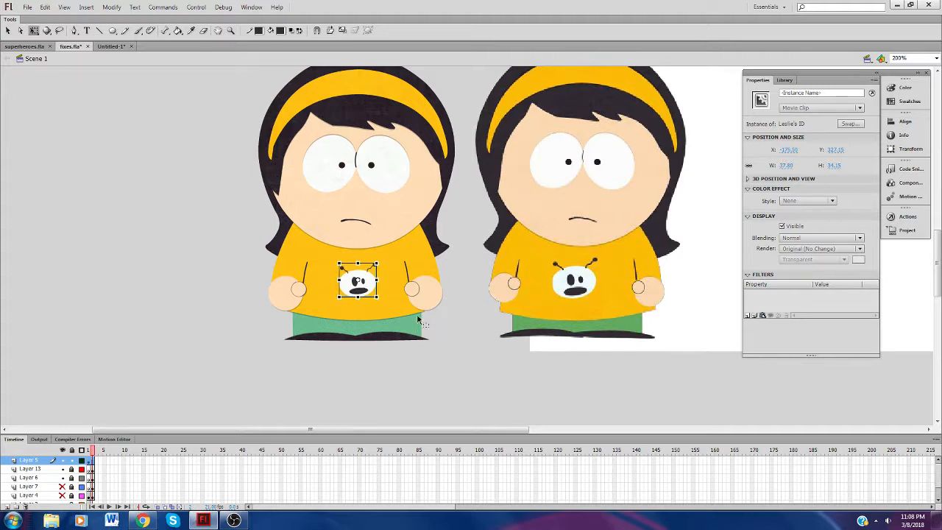
Step: Cut the alien face symbol from Layer 5 and paste it in place on the unlocked Layer 13
{"action": "left_click", "coordinate": [428, 328]}
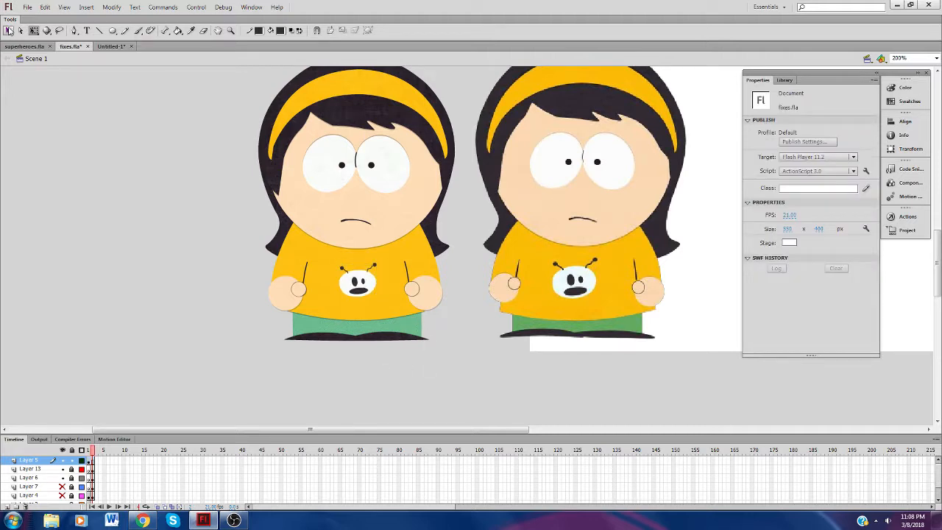
{"action": "left_click", "coordinate": [8, 30]}
{"action": "left_click", "coordinate": [349, 284]}
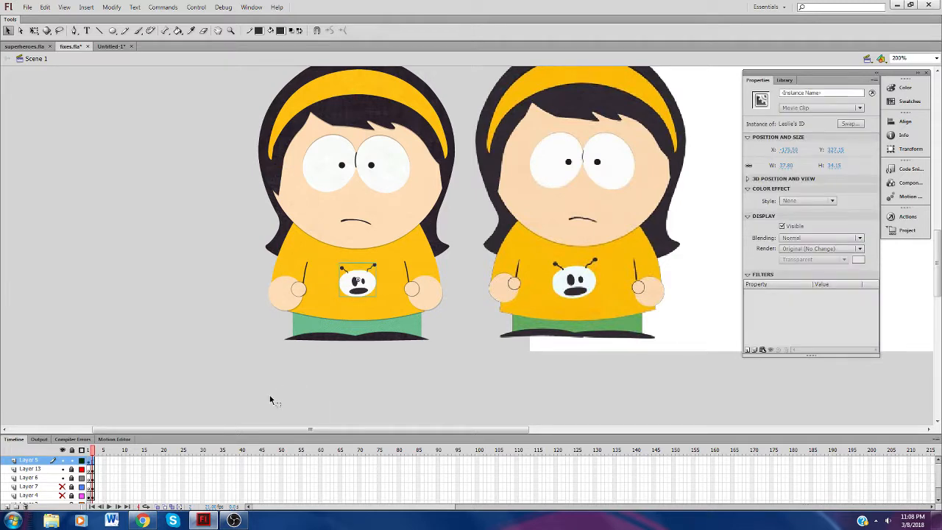
{"action": "key", "text": "Delete"}
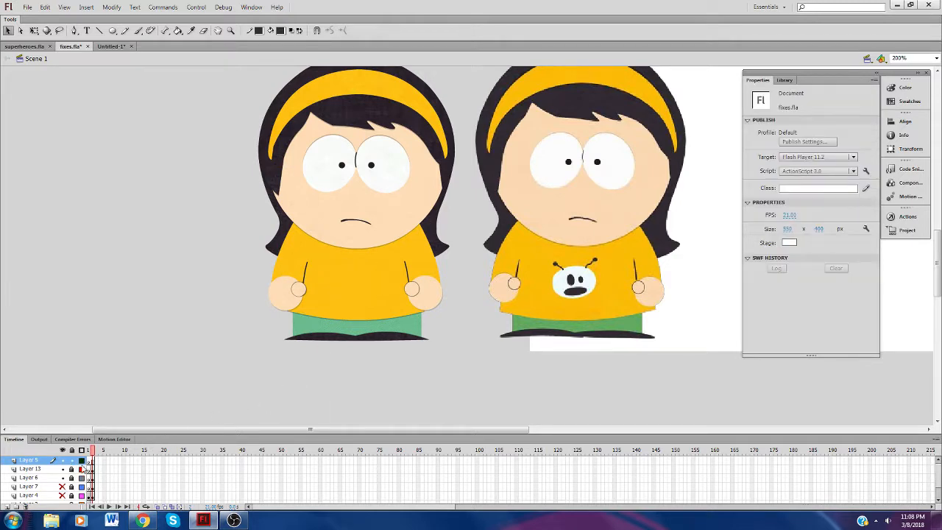
{"action": "left_click", "coordinate": [54, 470]}
{"action": "left_click", "coordinate": [217, 330]}
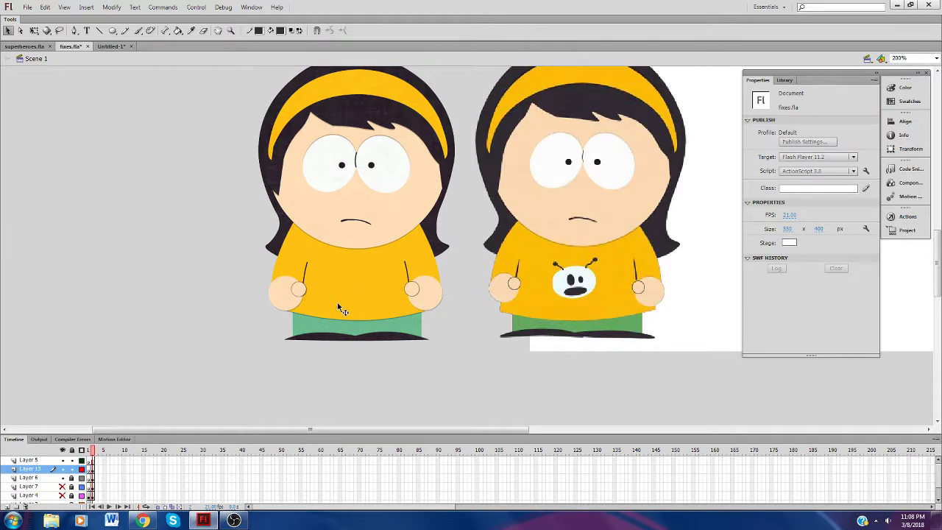
{"action": "right_click", "coordinate": [340, 307]}
{"action": "right_click", "coordinate": [189, 270]}
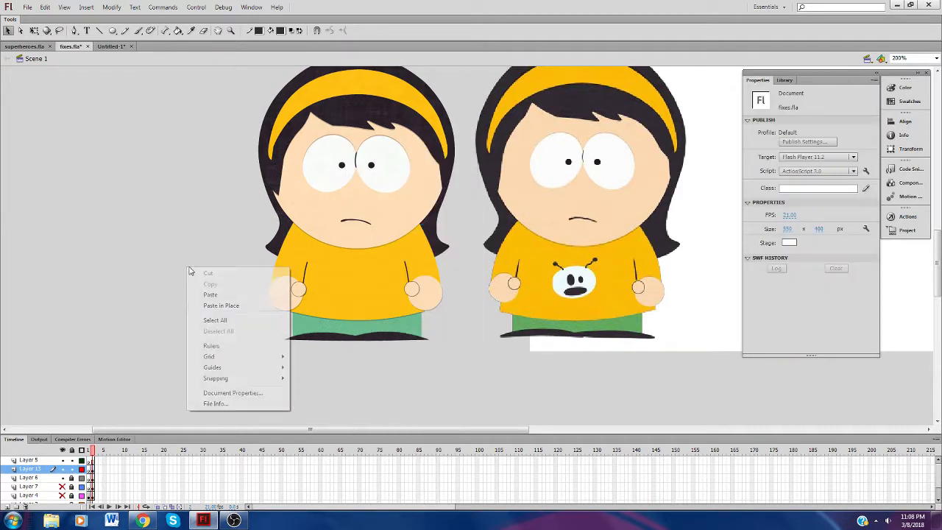
{"action": "left_click", "coordinate": [221, 305]}
{"action": "left_click", "coordinate": [195, 320]}
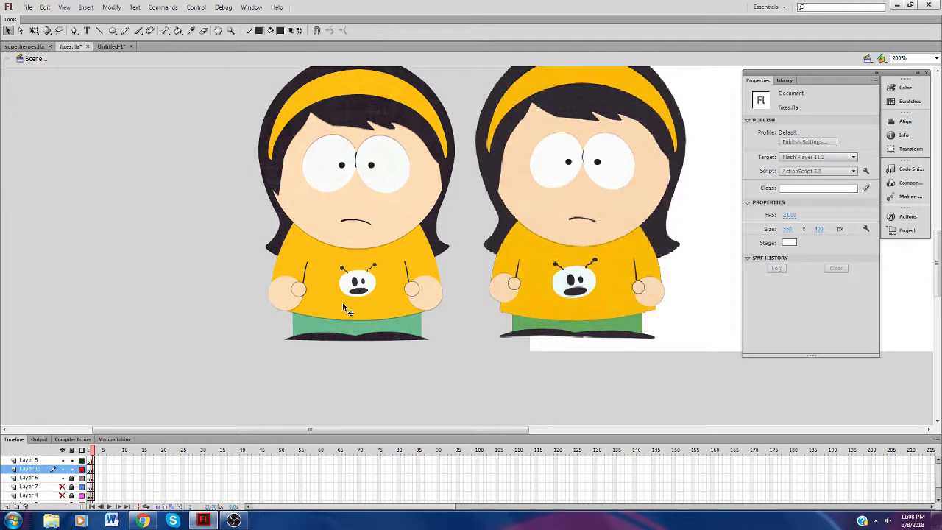
Step: Convert the yellow shirt and alien face together into a movie clip symbol named "Leslie's yellow shirt"
{"action": "left_click", "coordinate": [345, 310]}
{"action": "right_click", "coordinate": [356, 287]}
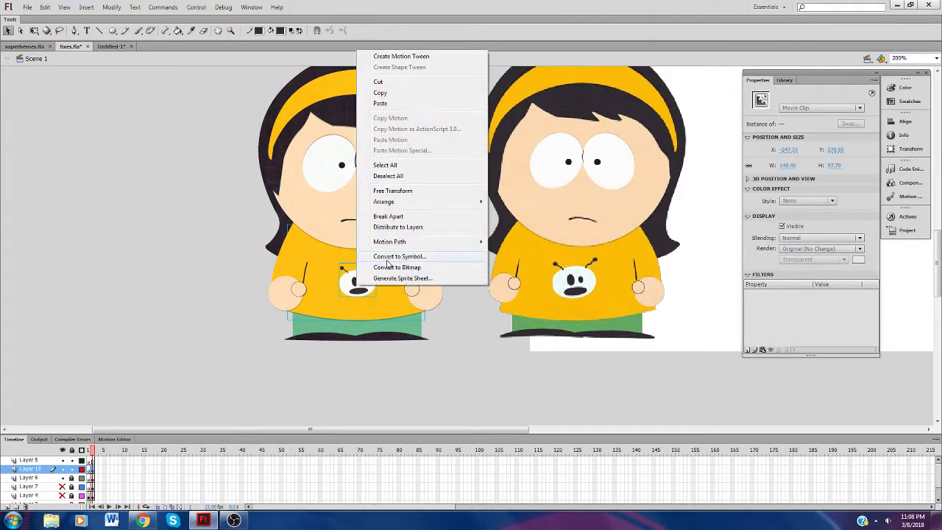
{"action": "left_click", "coordinate": [387, 260]}
{"action": "type", "text": "Leslie's yellow shirt"}
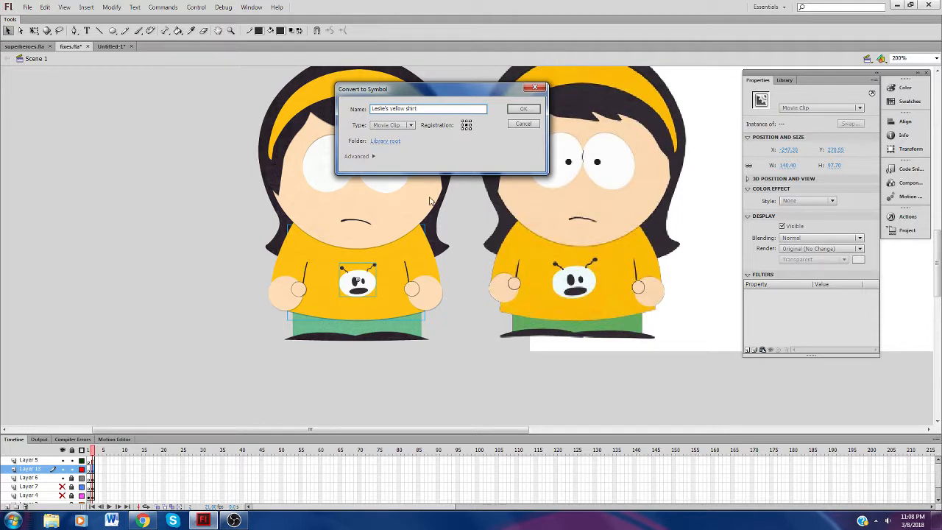
{"action": "key", "text": "Return"}
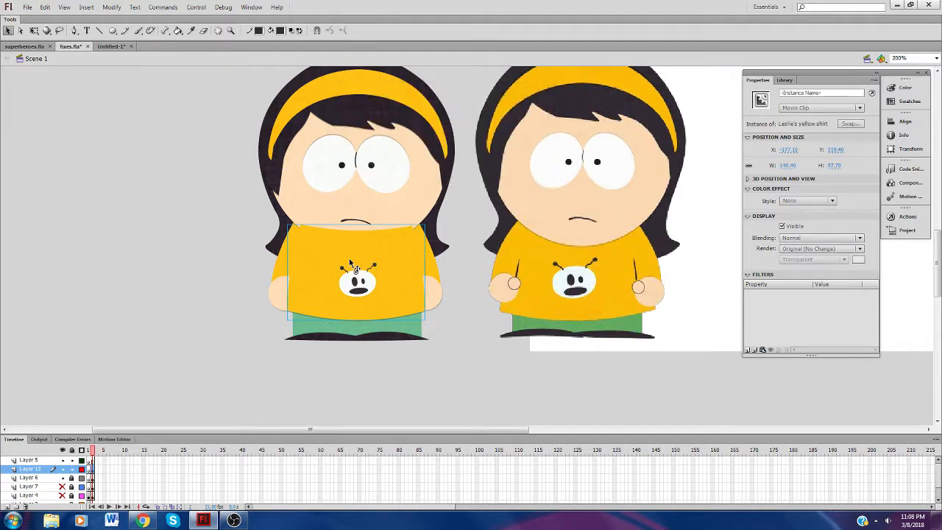
{"action": "right_click", "coordinate": [351, 264]}
{"action": "mouse_move", "coordinate": [384, 307]}
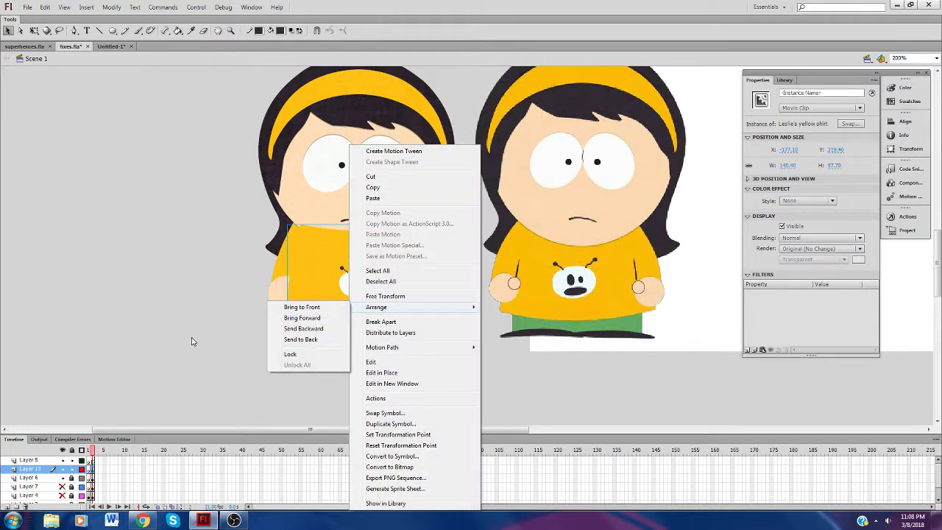
{"action": "left_click", "coordinate": [175, 330]}
Step: Inside the yellow shirt symbol, add a drop shadow to the alien face with a 90° angle and 1 px distance
{"action": "left_click", "coordinate": [334, 282]}
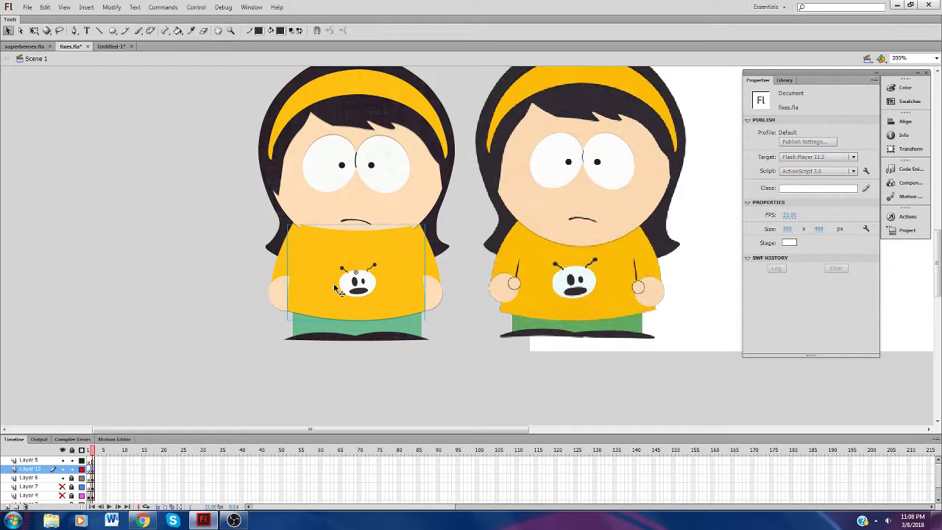
{"action": "double_click", "coordinate": [334, 282]}
{"action": "left_click", "coordinate": [357, 281]}
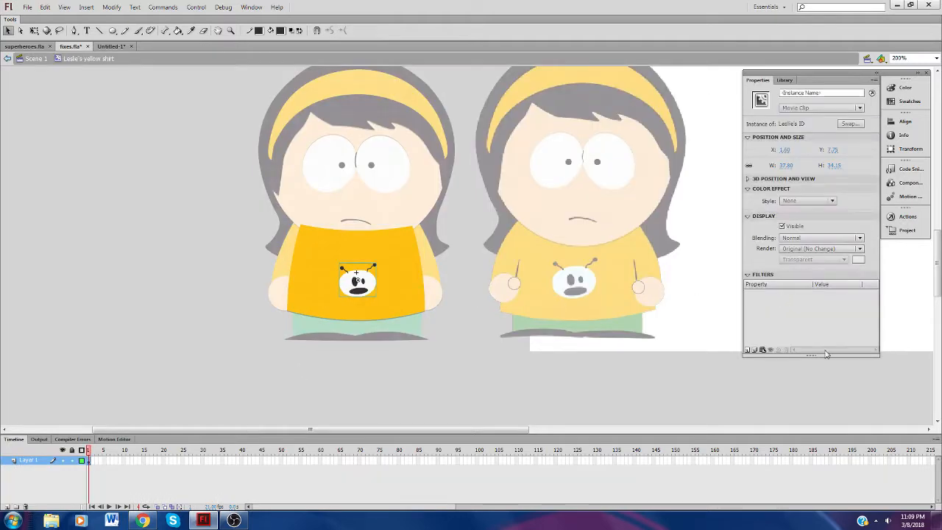
{"action": "left_click", "coordinate": [748, 350]}
{"action": "left_click", "coordinate": [769, 394]}
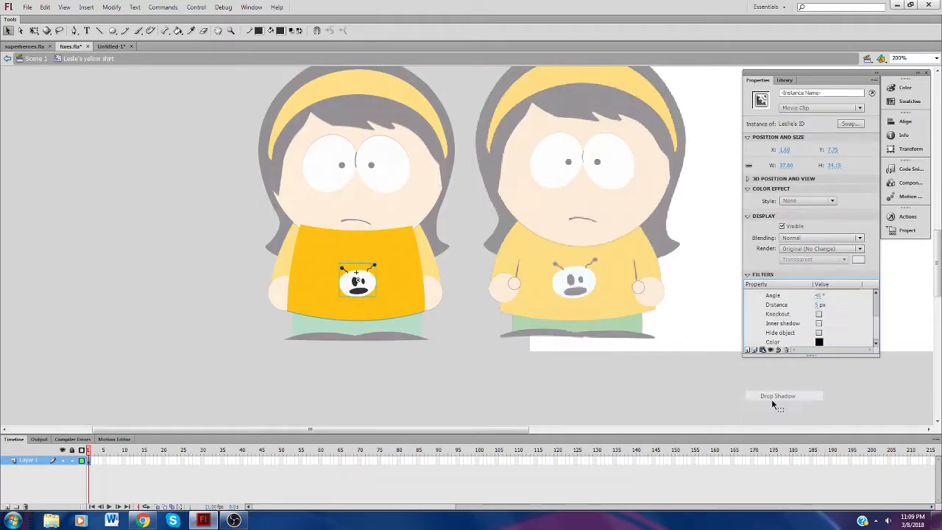
{"action": "left_click", "coordinate": [818, 295]}
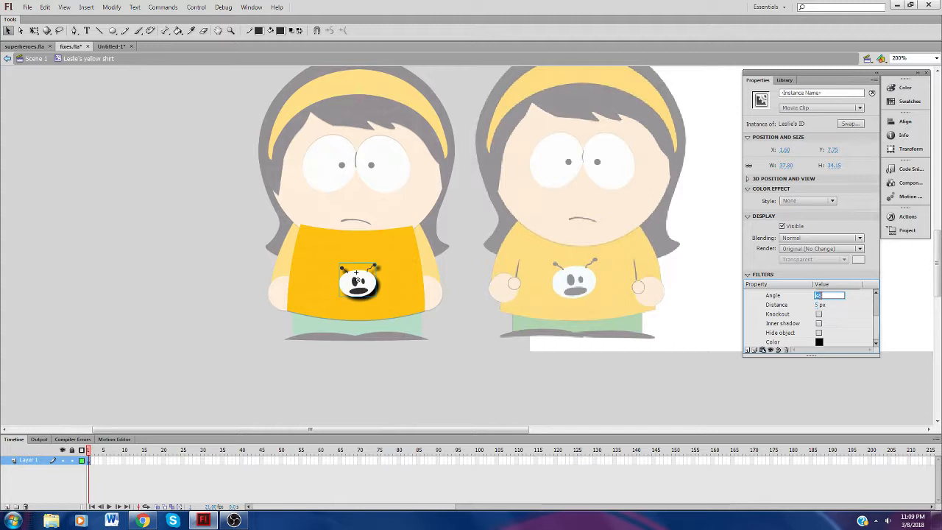
{"action": "left_click", "coordinate": [816, 305]}
{"action": "left_click", "coordinate": [818, 305]}
{"action": "type", "text": "1"}
Step: Set the alien face's drop shadow to 0 px blur and 25% strength, and return to Scene 1
{"action": "left_click_drag", "start_coordinate": [875, 332], "coordinate": [874, 302]}
{"action": "left_click", "coordinate": [818, 312]}
{"action": "type", "text": "0"}
{"action": "left_click", "coordinate": [818, 322]}
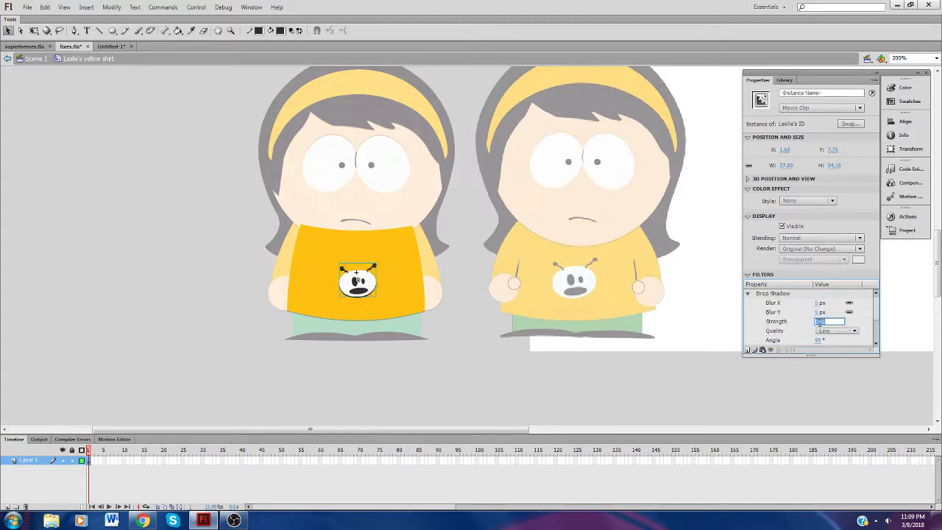
{"action": "type", "text": "25"}
{"action": "key", "text": "Return"}
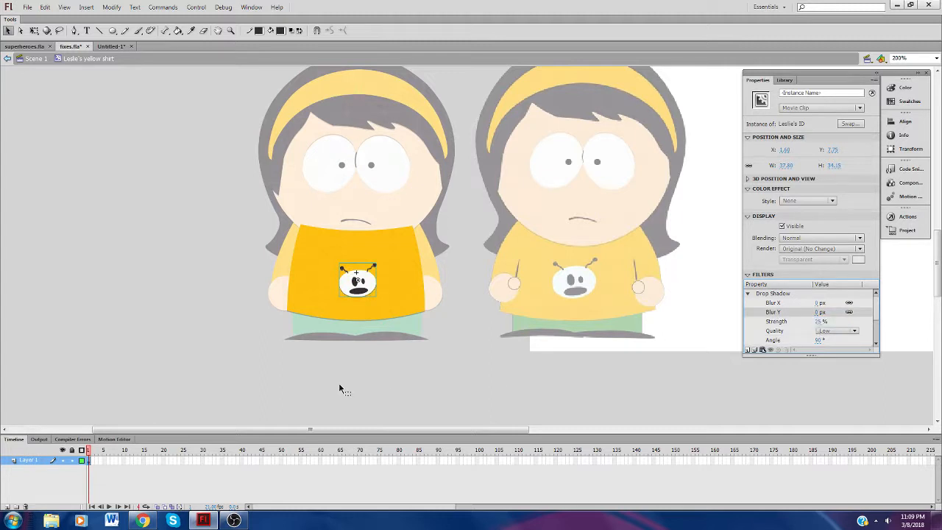
{"action": "left_click", "coordinate": [338, 383]}
{"action": "left_click", "coordinate": [33, 63]}
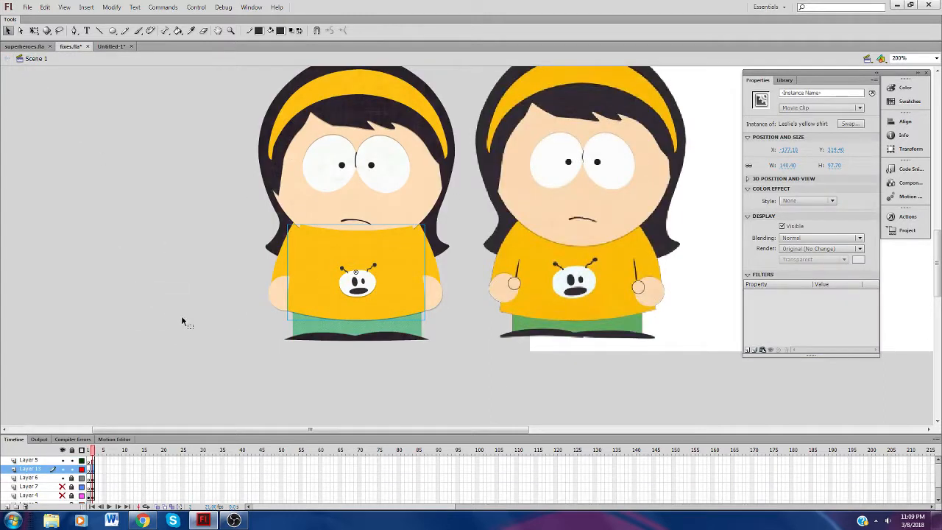
Step: Send the yellow shirt symbol to the back of the left girl's body parts
{"action": "left_click", "coordinate": [181, 315]}
{"action": "left_click", "coordinate": [346, 293]}
{"action": "right_click", "coordinate": [346, 292]}
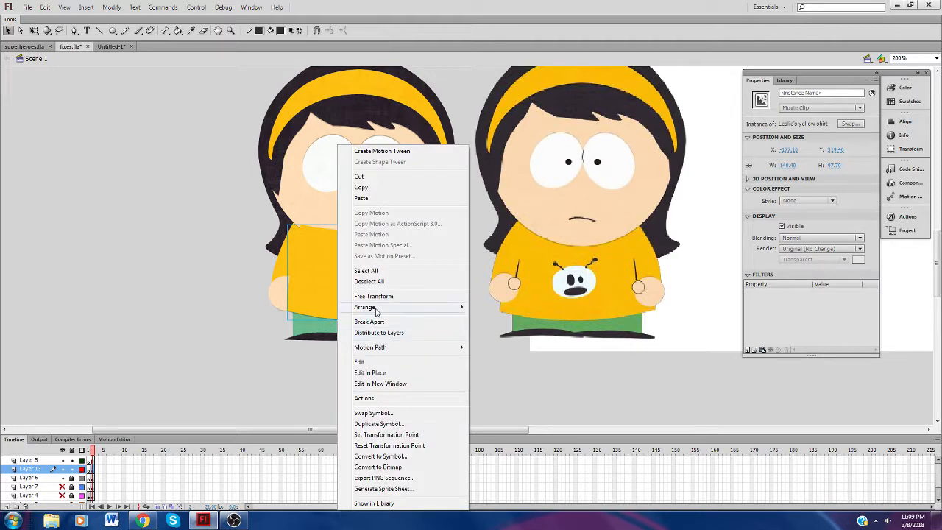
{"action": "mouse_move", "coordinate": [378, 309]}
{"action": "left_click", "coordinate": [305, 340]}
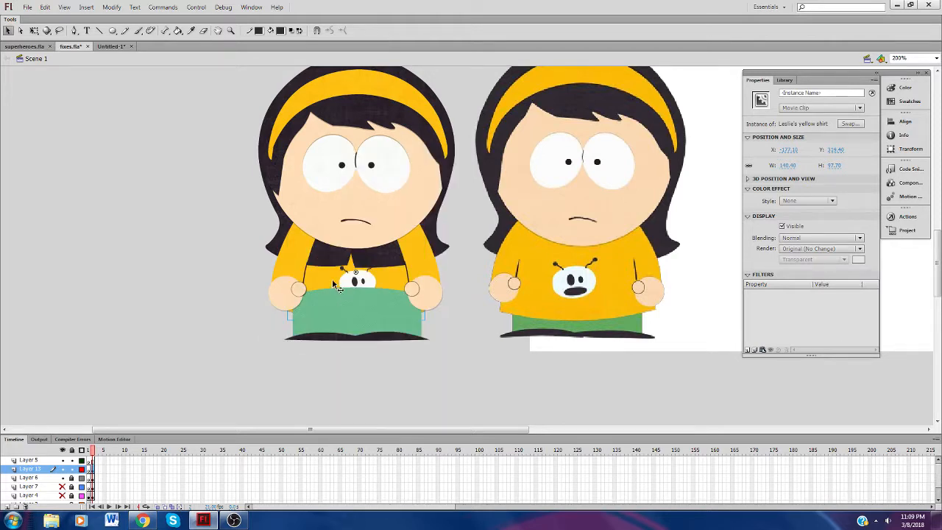
Step: Bring the yellow shirt forward repeatedly until it covers the pants and black collar but stays behind the arms and head
{"action": "right_click", "coordinate": [333, 287]}
{"action": "mouse_move", "coordinate": [352, 306]}
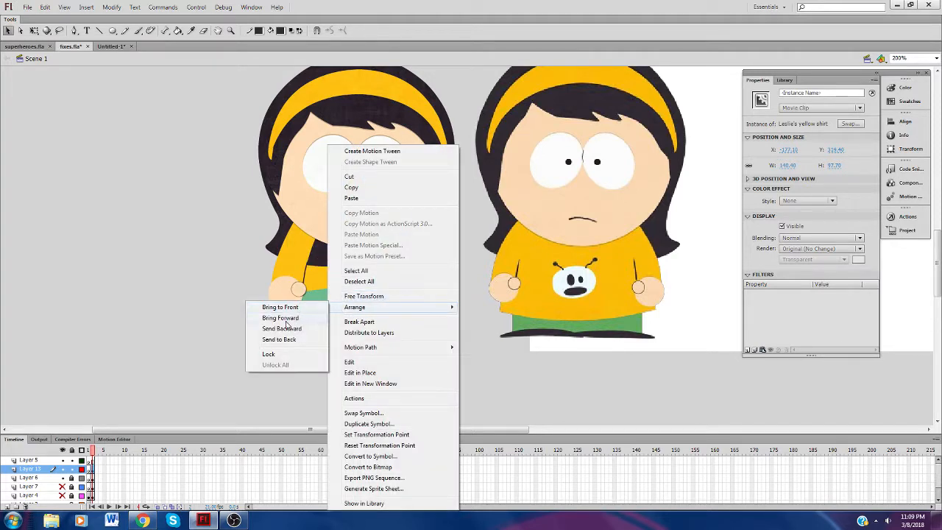
{"action": "left_click", "coordinate": [302, 324]}
{"action": "right_click", "coordinate": [322, 284]}
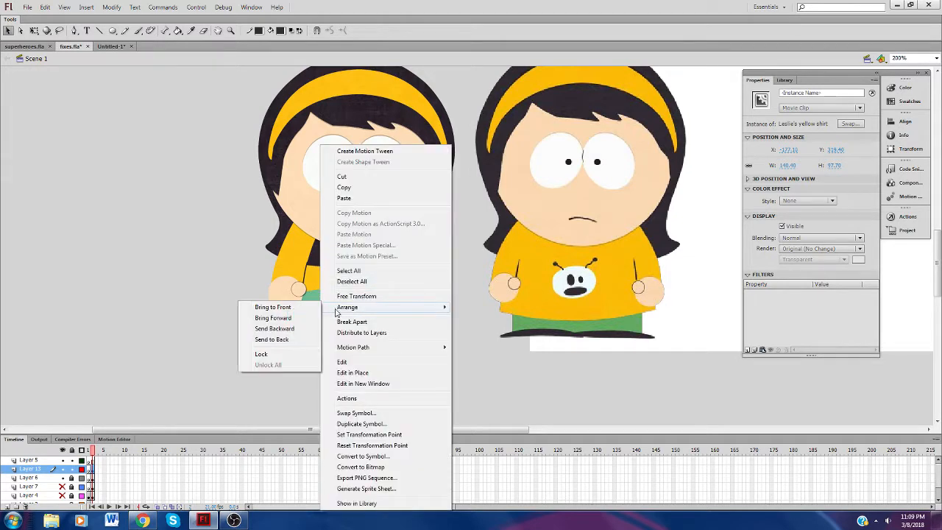
{"action": "left_click", "coordinate": [286, 318]}
{"action": "right_click", "coordinate": [322, 290]}
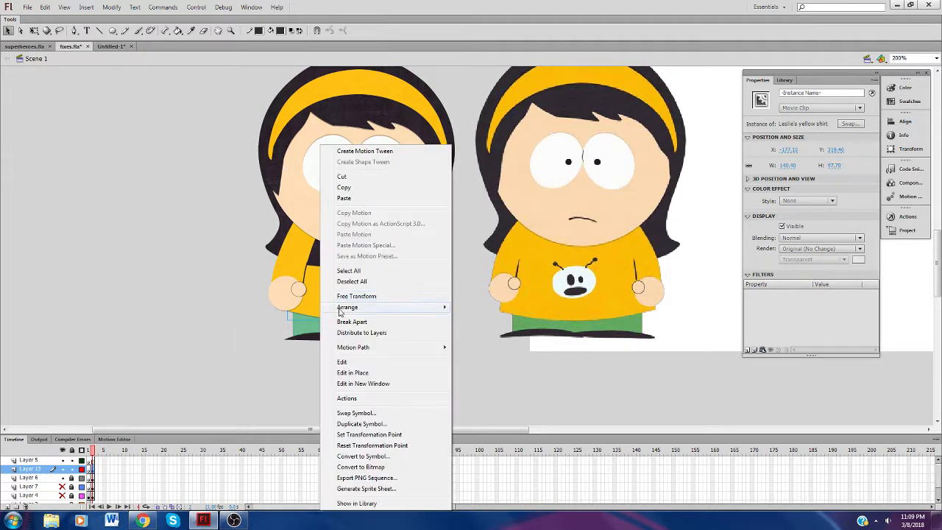
{"action": "left_click", "coordinate": [295, 318]}
{"action": "right_click", "coordinate": [331, 310]}
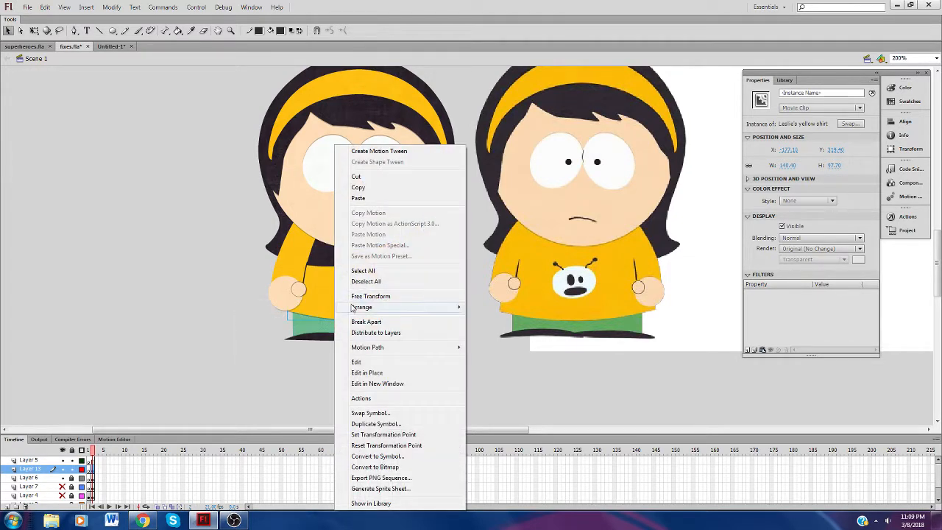
{"action": "left_click", "coordinate": [297, 319]}
{"action": "left_click", "coordinate": [369, 348]}
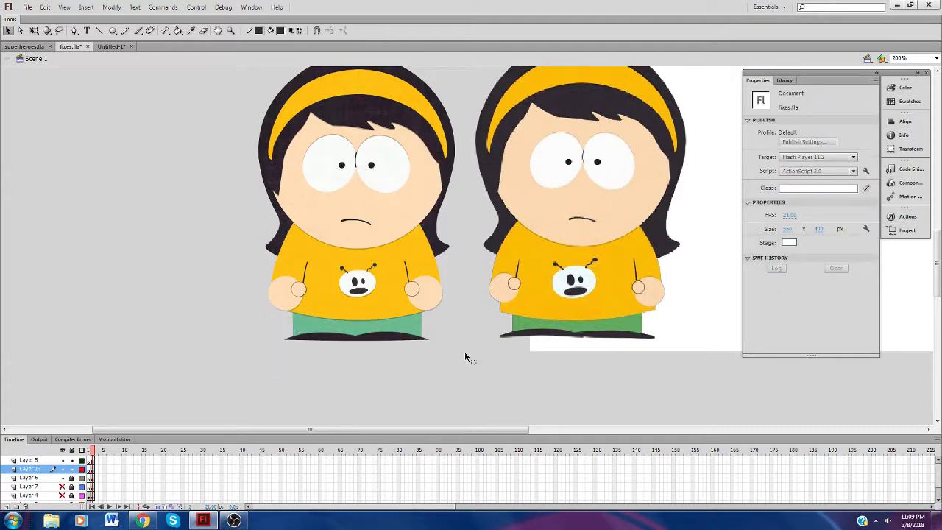
Step: Convert all parts of the left girl into a movie clip named "Leslie normal front", checking the naming pattern of the existing library symbols
{"action": "left_click_drag", "start_coordinate": [243, 79], "coordinate": [290, 158]}
{"action": "right_click", "coordinate": [287, 146]}
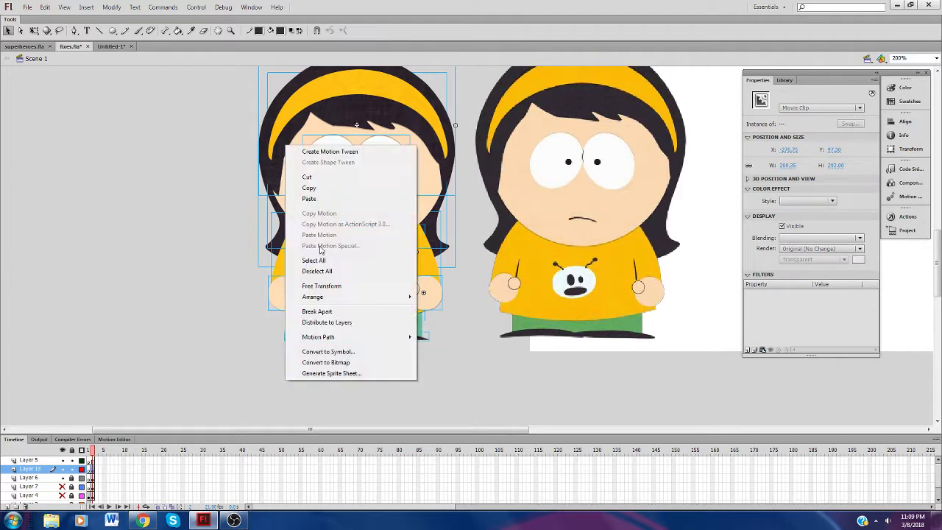
{"action": "left_click", "coordinate": [310, 351]}
{"action": "type", "text": "Leslie normal"}
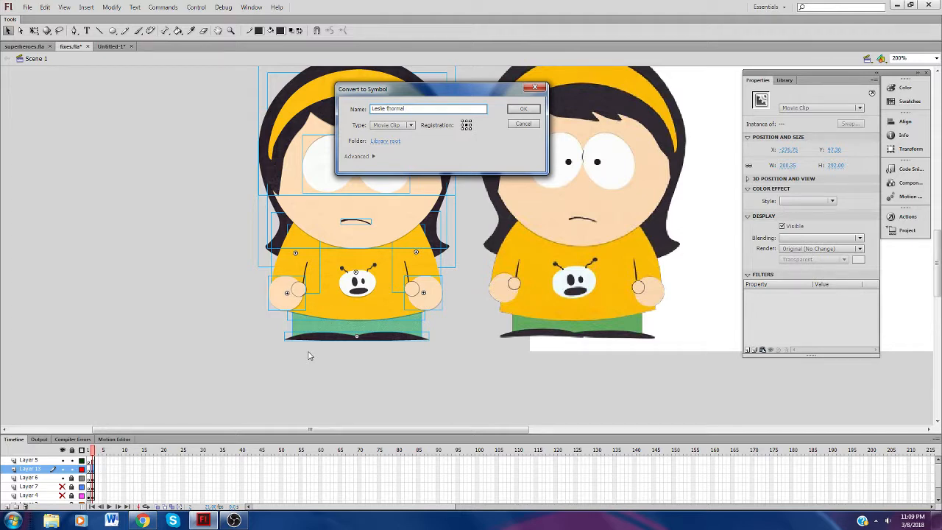
{"action": "left_click", "coordinate": [784, 79]}
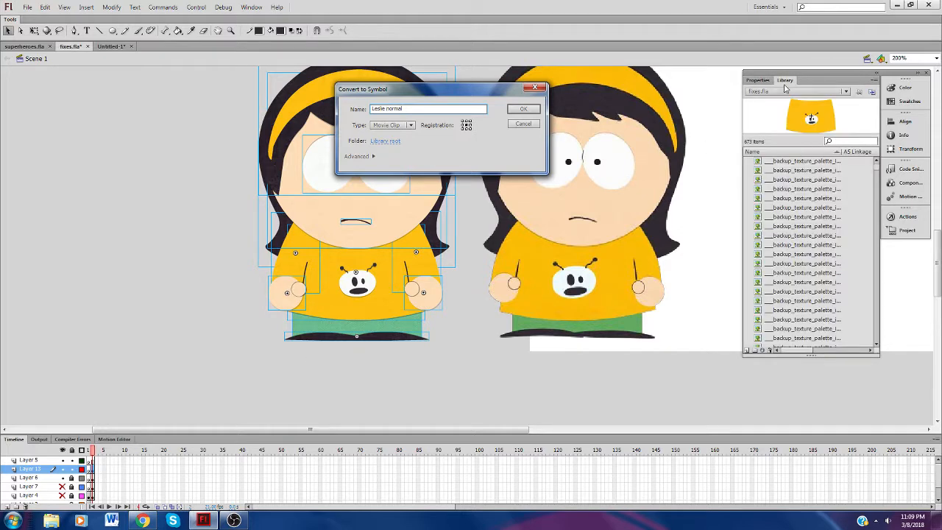
{"action": "scroll", "coordinate": [810, 272], "scroll_direction": "down", "scroll_amount": 10}
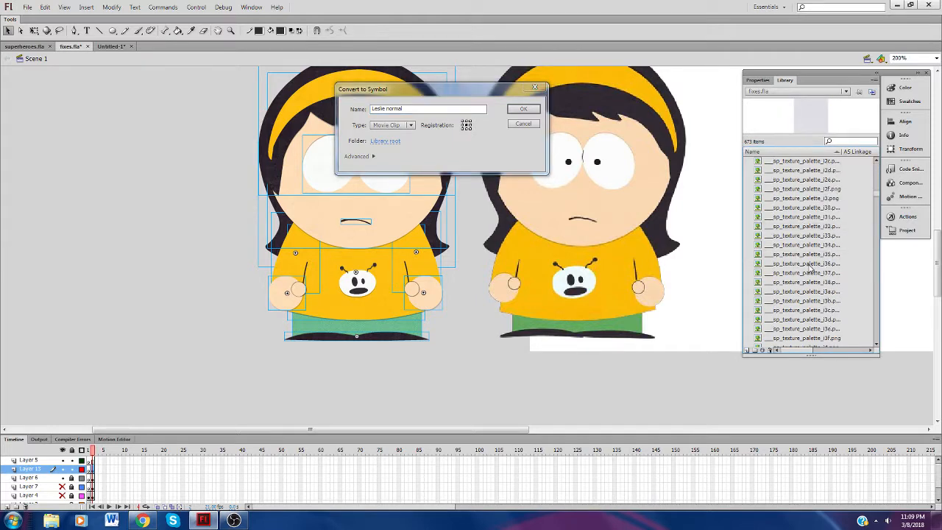
{"action": "scroll", "coordinate": [819, 282], "scroll_direction": "down", "scroll_amount": 3}
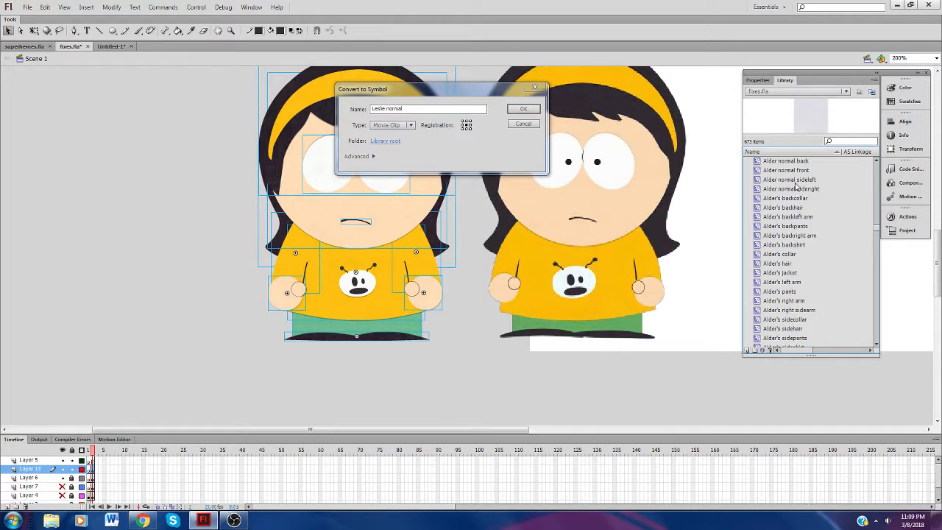
{"action": "left_click", "coordinate": [431, 111]}
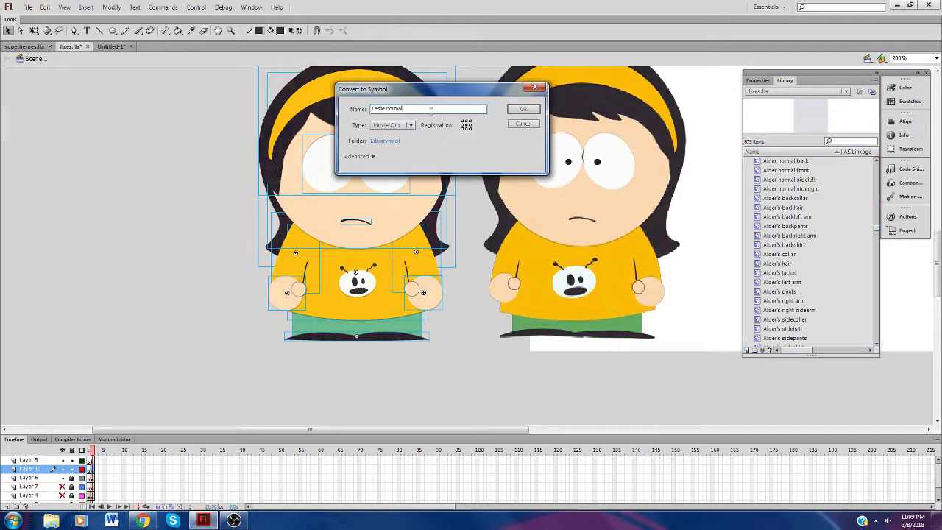
{"action": "type", "text": "front"}
{"action": "key", "text": "Return"}
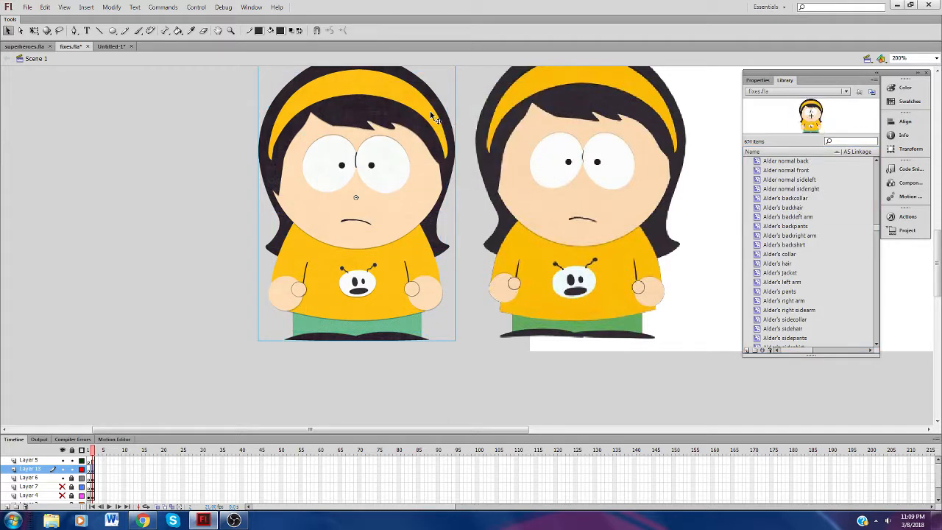
Step: Lock Layer 13, unlock Layer 6 and delete the reference girl from the stage
{"action": "left_click", "coordinate": [230, 30]}
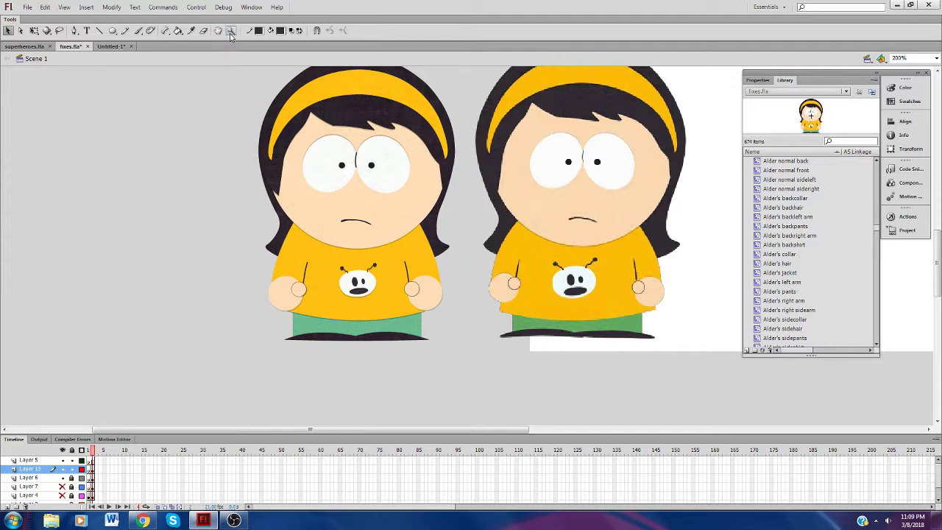
{"action": "left_click", "coordinate": [330, 30]}
{"action": "left_click", "coordinate": [386, 253]}
{"action": "left_click", "coordinate": [8, 30]}
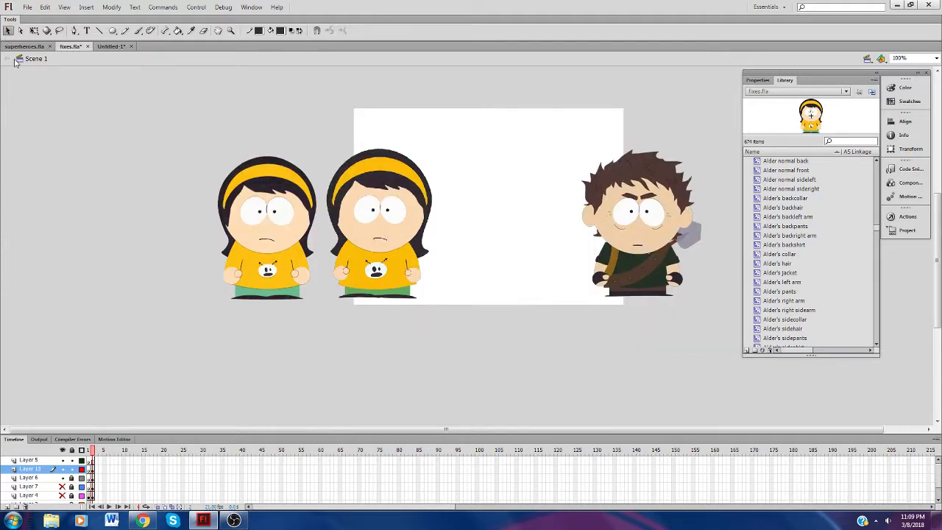
{"action": "left_click", "coordinate": [62, 469]}
{"action": "left_click", "coordinate": [62, 469]}
{"action": "left_click", "coordinate": [71, 479]}
{"action": "left_click", "coordinate": [52, 479]}
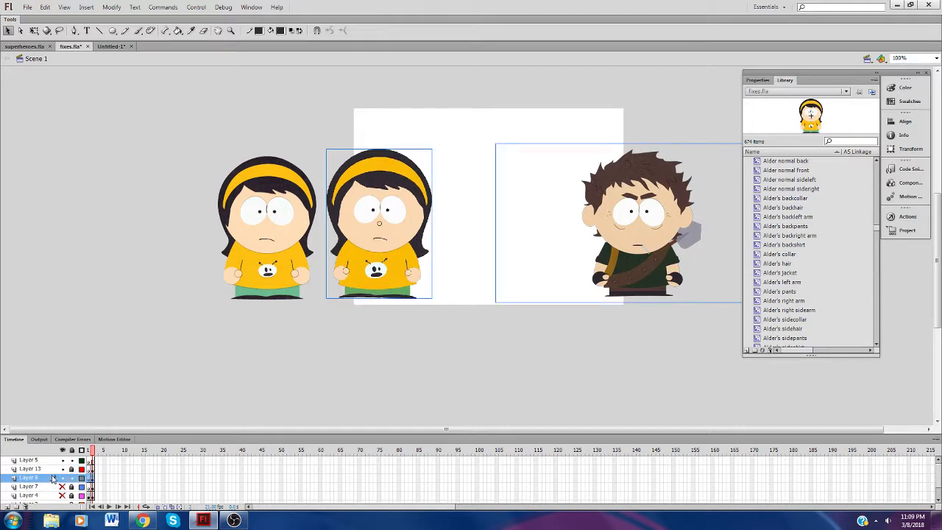
{"action": "left_click", "coordinate": [422, 287]}
{"action": "left_click", "coordinate": [401, 234]}
{"action": "key", "text": "Delete"}
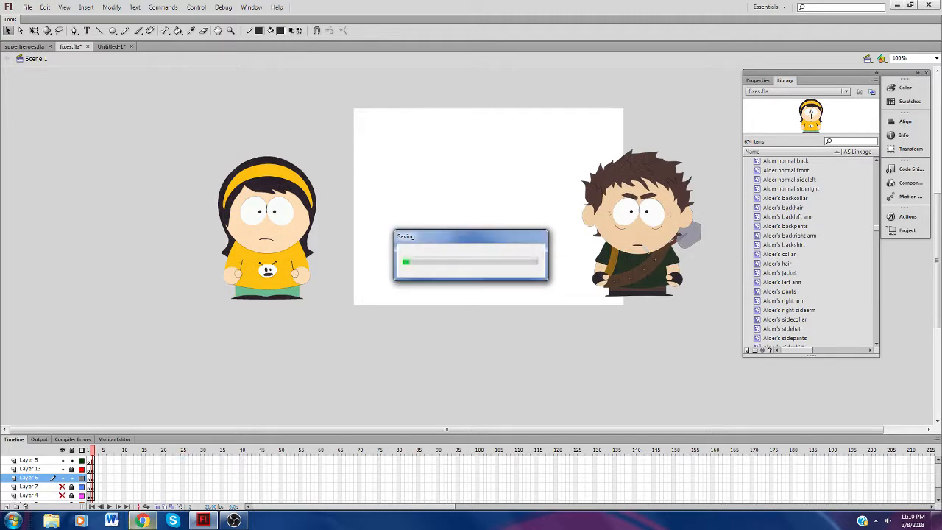
{"action": "left_click", "coordinate": [143, 520]}
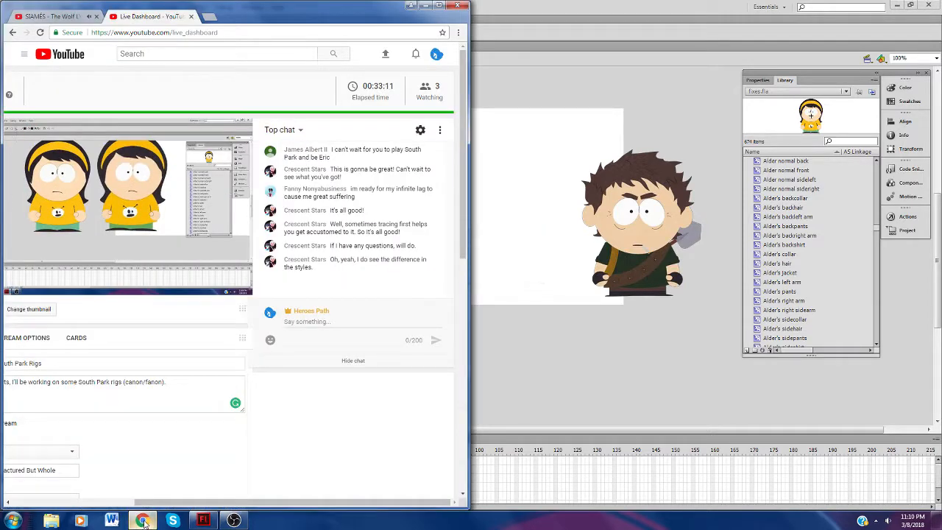
{"action": "left_click", "coordinate": [143, 520]}
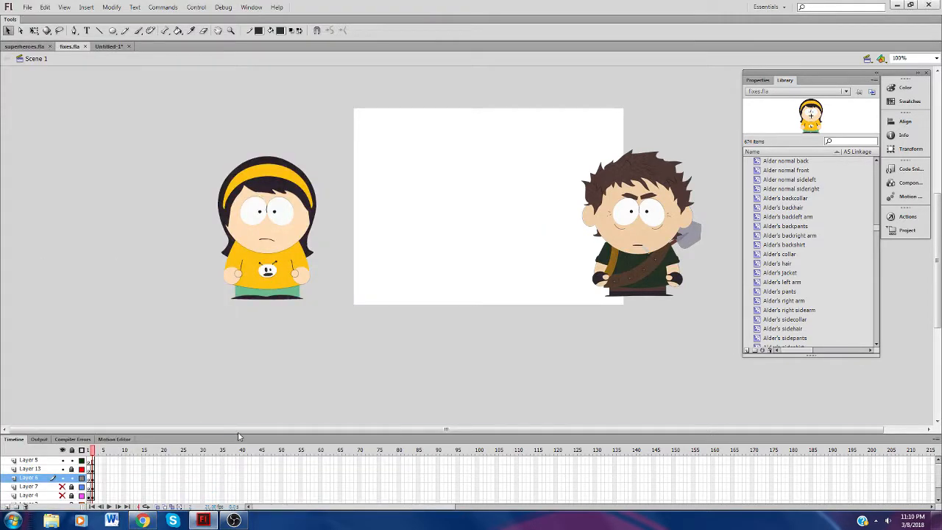
{"action": "left_click_drag", "start_coordinate": [242, 430], "coordinate": [284, 430]}
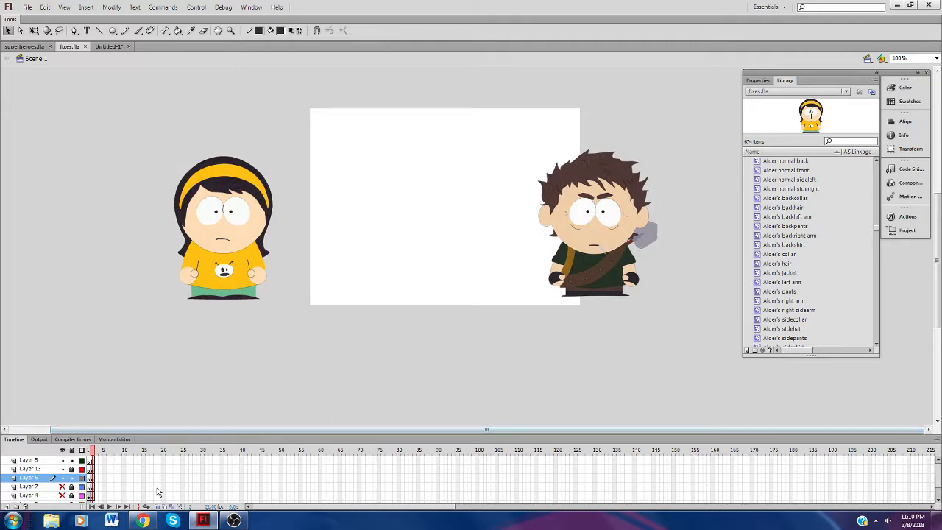
Step: Switch to Chrome, play the video "DAGAMES OFFICIAL MEDLEY LYRIC VIDEO!" past its advertisement, and return to Flash
{"action": "left_click", "coordinate": [143, 520]}
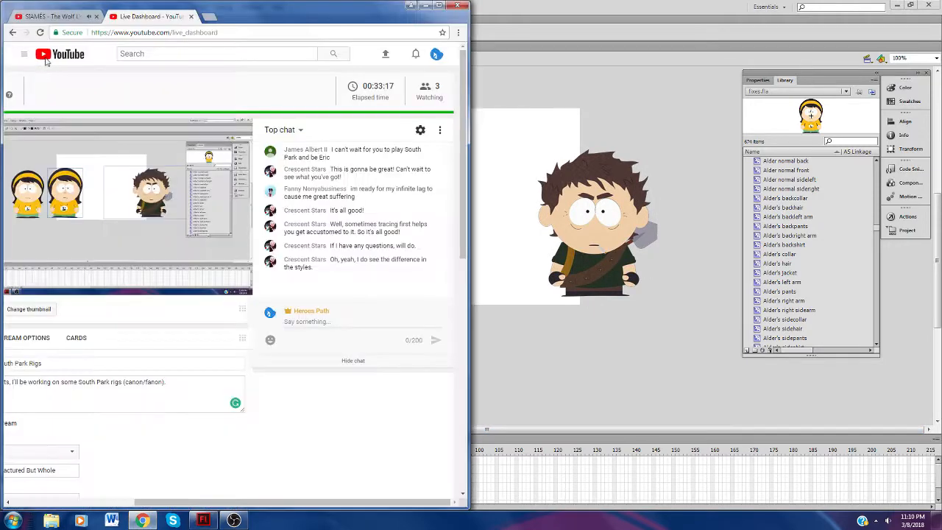
{"action": "left_click", "coordinate": [47, 16]}
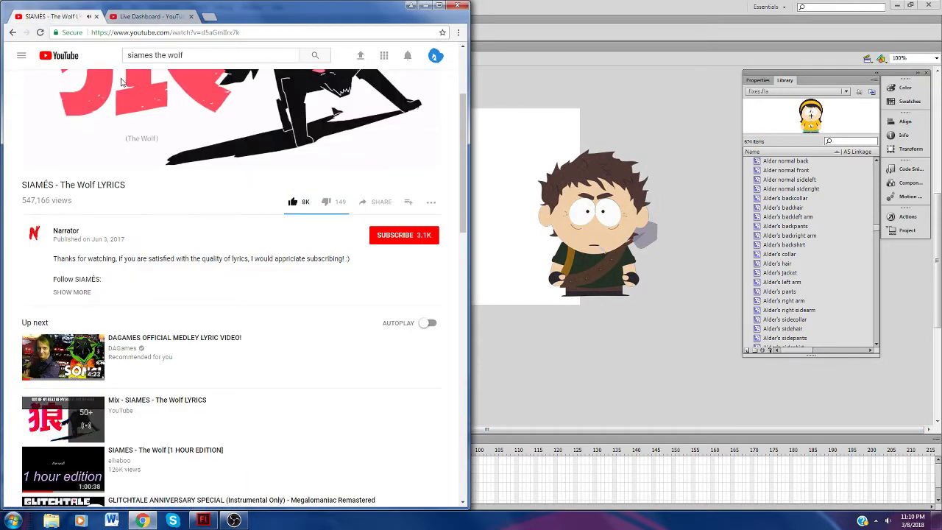
{"action": "left_click", "coordinate": [176, 337]}
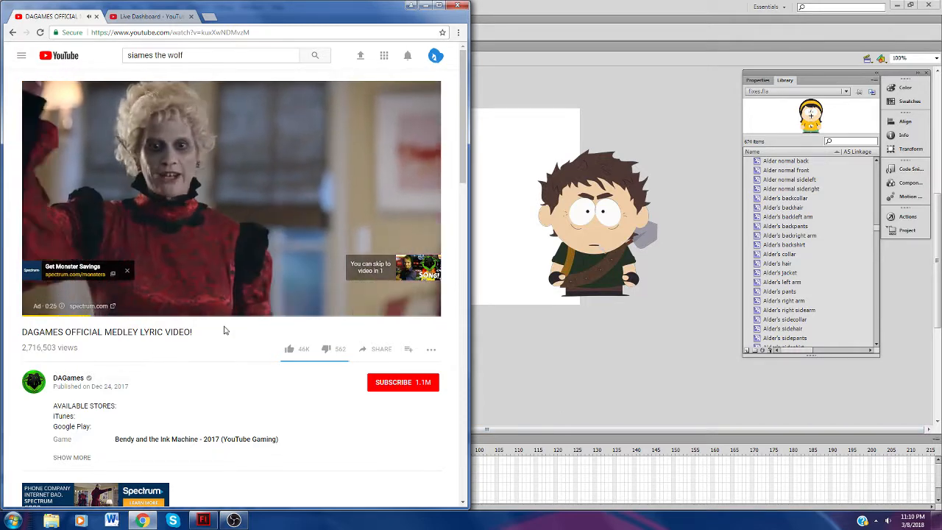
{"action": "left_click", "coordinate": [408, 279]}
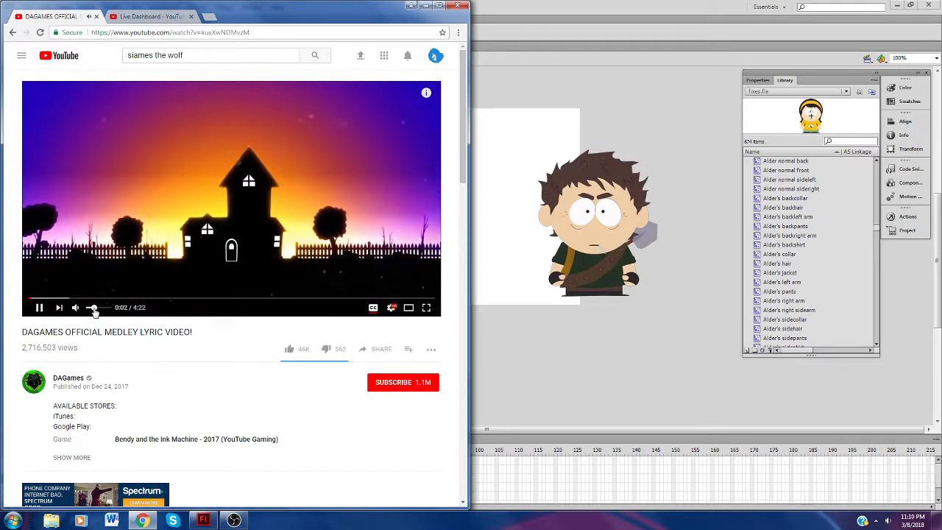
{"action": "left_click", "coordinate": [515, 378]}
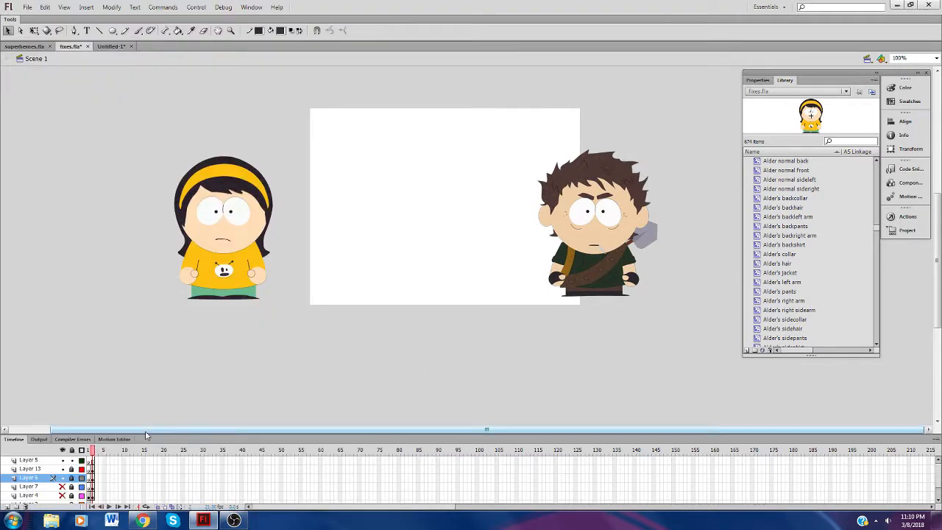
Step: Save fixes.fla, show and unlock Layer 7, and leave Layer 6 visible
{"action": "key", "text": "ctrl+s"}
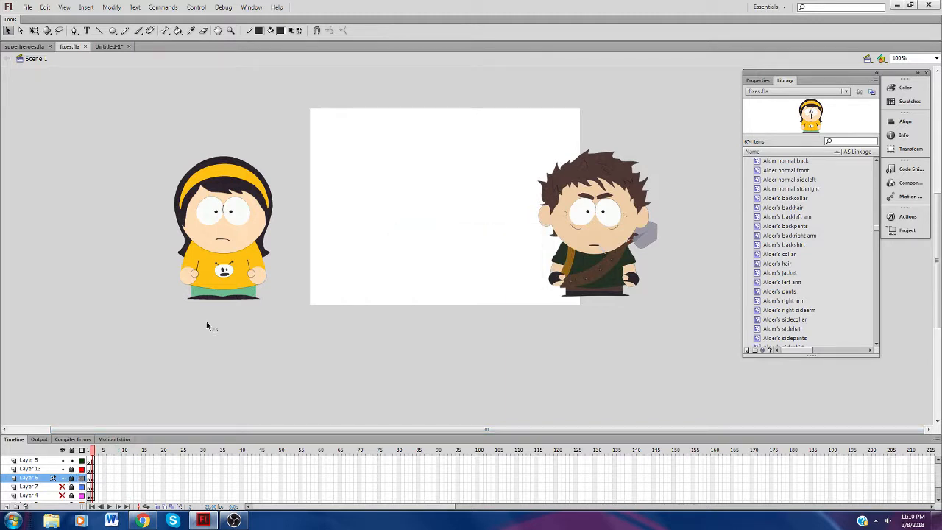
{"action": "left_click", "coordinate": [63, 479]}
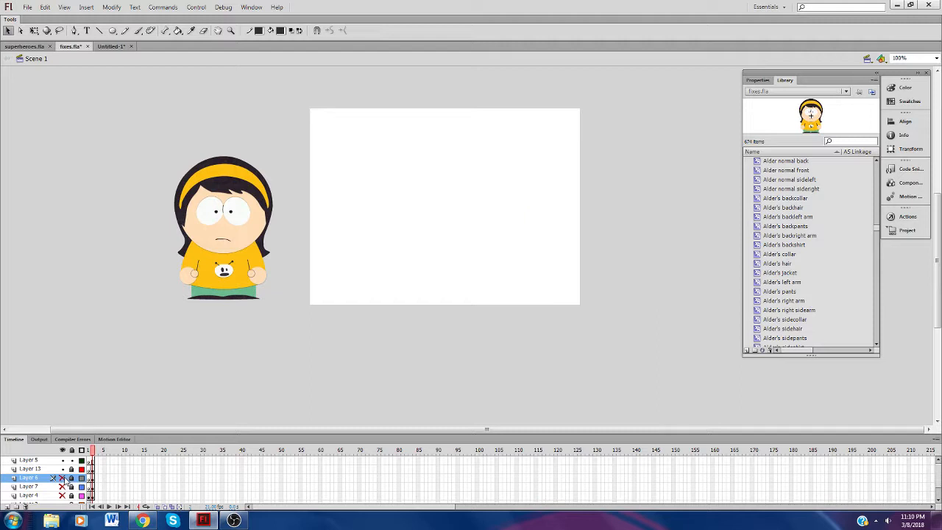
{"action": "left_click", "coordinate": [63, 479]}
{"action": "left_click", "coordinate": [63, 486]}
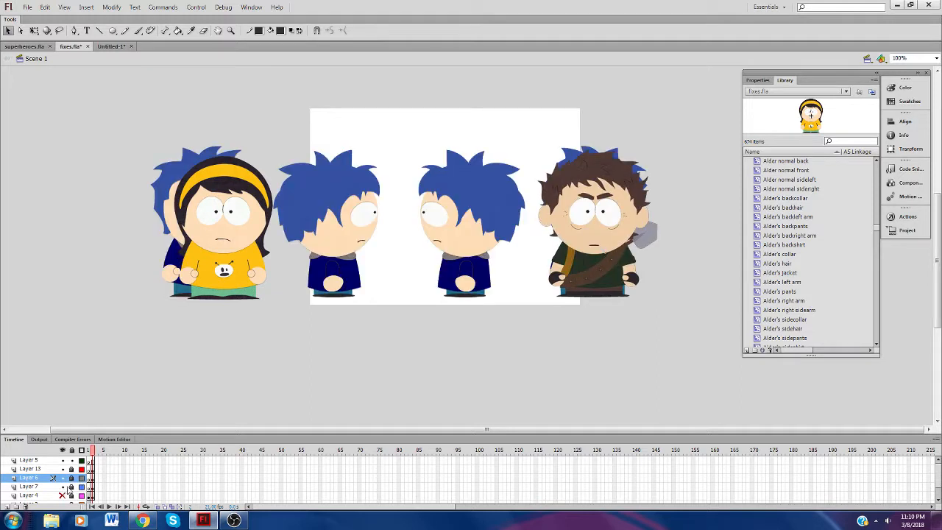
{"action": "left_click", "coordinate": [43, 488]}
{"action": "left_click", "coordinate": [123, 344]}
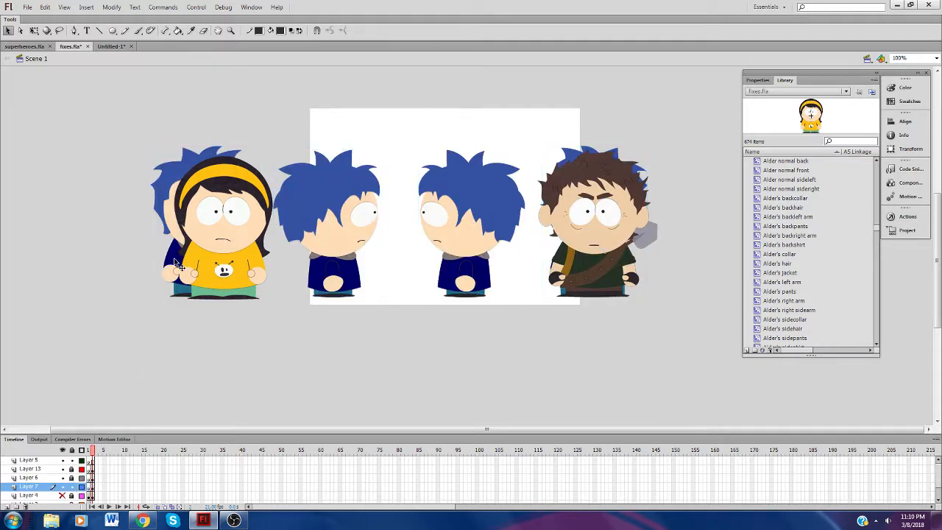
Step: Copy all body parts inside the "Alder normal front" symbol, and hide and lock Layer 7 back in Scene 1
{"action": "double_click", "coordinate": [183, 254]}
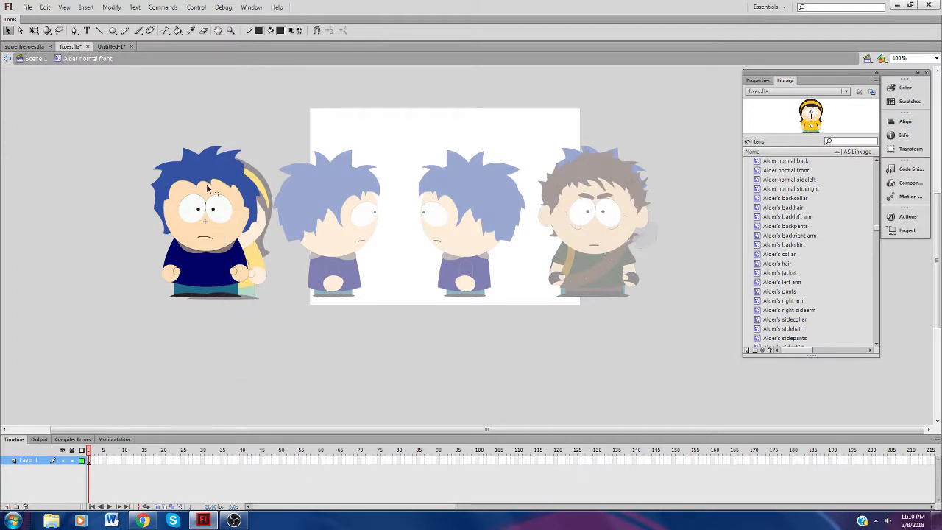
{"action": "left_click_drag", "start_coordinate": [207, 189], "coordinate": [145, 123]}
{"action": "left_click", "coordinate": [118, 213]}
{"action": "left_click", "coordinate": [35, 58]}
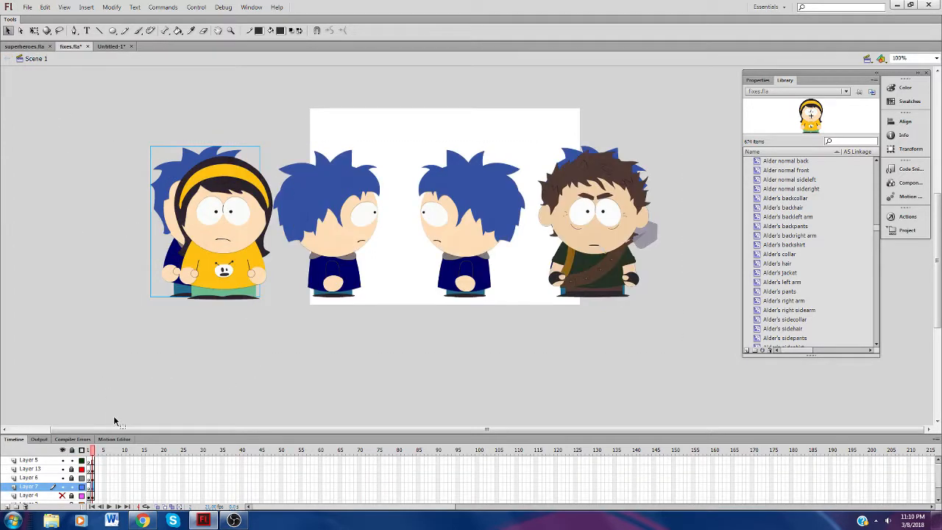
{"action": "left_click", "coordinate": [63, 487]}
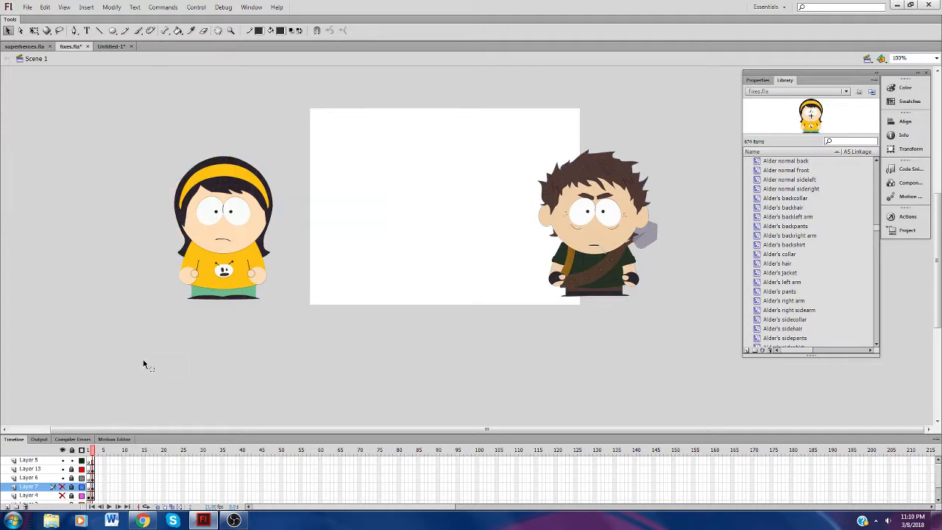
{"action": "key", "text": "ctrl+s"}
Step: Paste the copied body parts in place on Layer 5, move them just beside the yellow-shirted girl, and lock the layer
{"action": "left_click", "coordinate": [57, 461]}
{"action": "right_click", "coordinate": [315, 329]}
{"action": "left_click", "coordinate": [336, 368]}
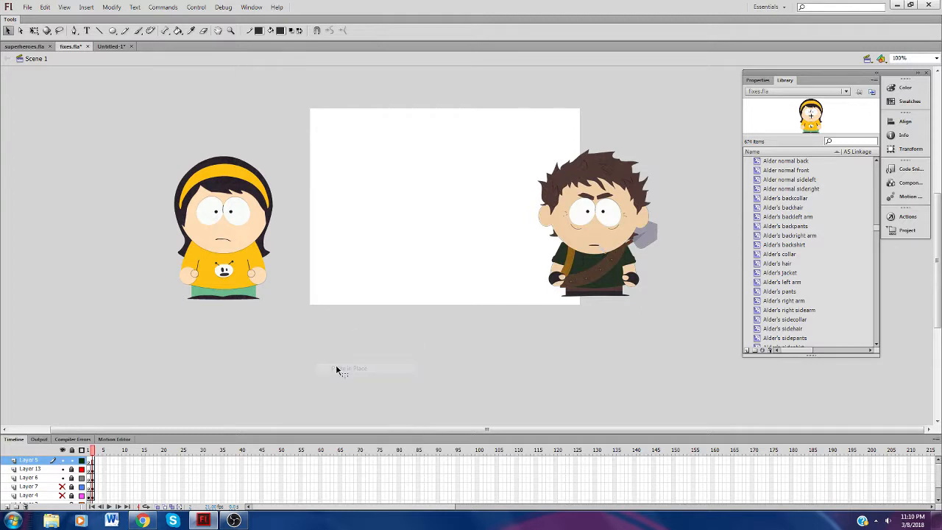
{"action": "left_click_drag", "start_coordinate": [335, 125], "coordinate": [351, 236]}
{"action": "left_click", "coordinate": [410, 303]}
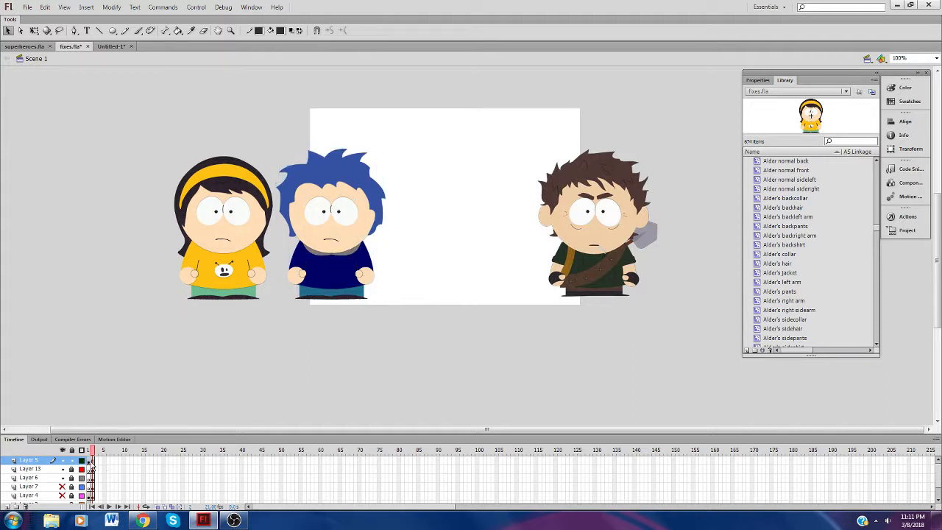
{"action": "left_click", "coordinate": [73, 460]}
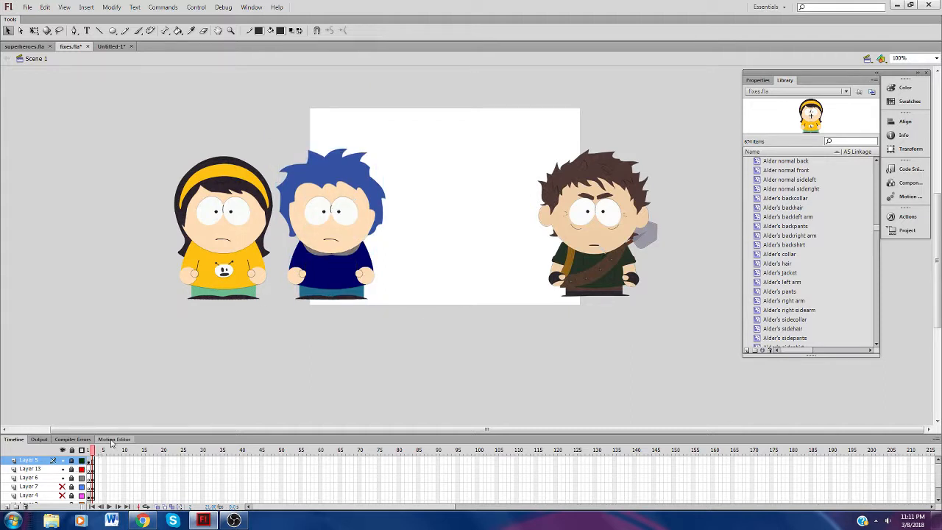
Step: Unlock Layer 6, move the brown-haired reference character close beside the blue-haired figure, and lock the layer again
{"action": "left_click", "coordinate": [231, 30]}
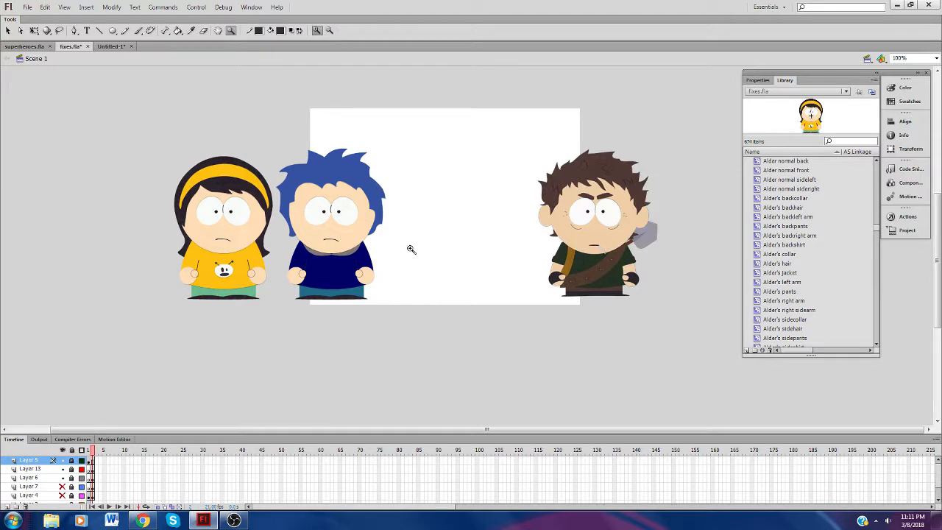
{"action": "left_click", "coordinate": [411, 249]}
{"action": "left_click_drag", "start_coordinate": [442, 429], "coordinate": [506, 432]}
{"action": "left_click_drag", "start_coordinate": [938, 236], "coordinate": [938, 226]}
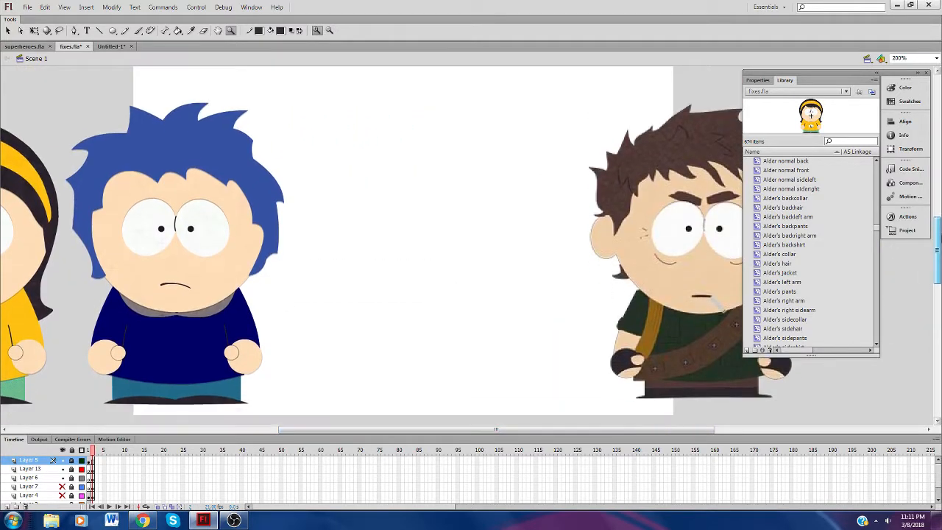
{"action": "left_click", "coordinate": [8, 31]}
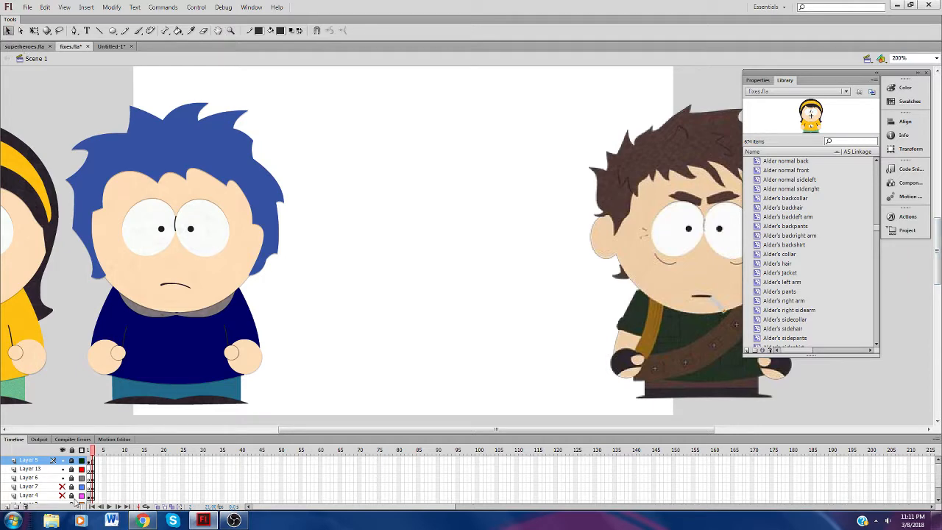
{"action": "left_click", "coordinate": [53, 479]}
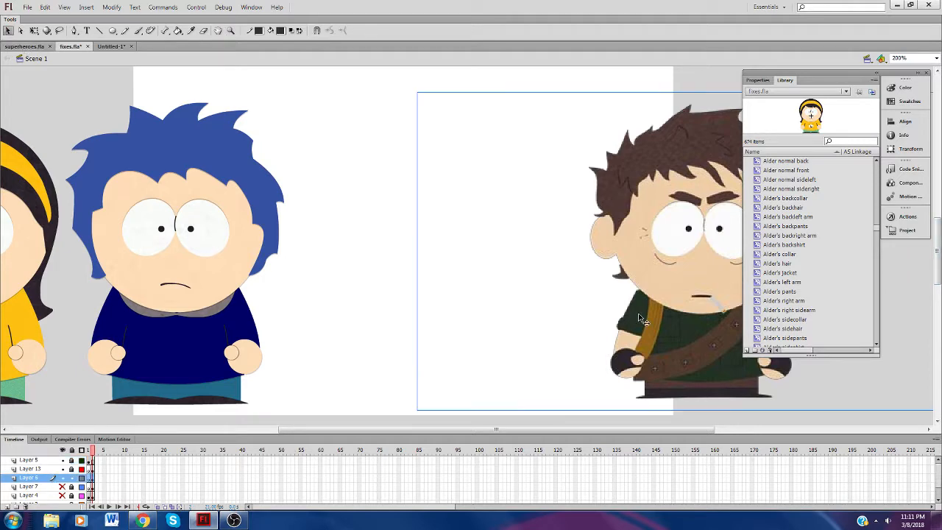
{"action": "key", "text": "shift+Left"}
{"action": "key", "text": "shift+Left"}
{"action": "key", "text": "shift+Left"}
{"action": "key", "text": "shift+Left"}
{"action": "key", "text": "shift+Left"}
{"action": "key", "text": "shift+Left"}
{"action": "key", "text": "shift+Left"}
{"action": "key", "text": "shift+Left"}
{"action": "key", "text": "shift+Left"}
{"action": "key", "text": "shift+Left"}
{"action": "key", "text": "shift+Left"}
{"action": "key", "text": "shift+Left"}
{"action": "key", "text": "shift+Left"}
{"action": "key", "text": "shift+Left"}
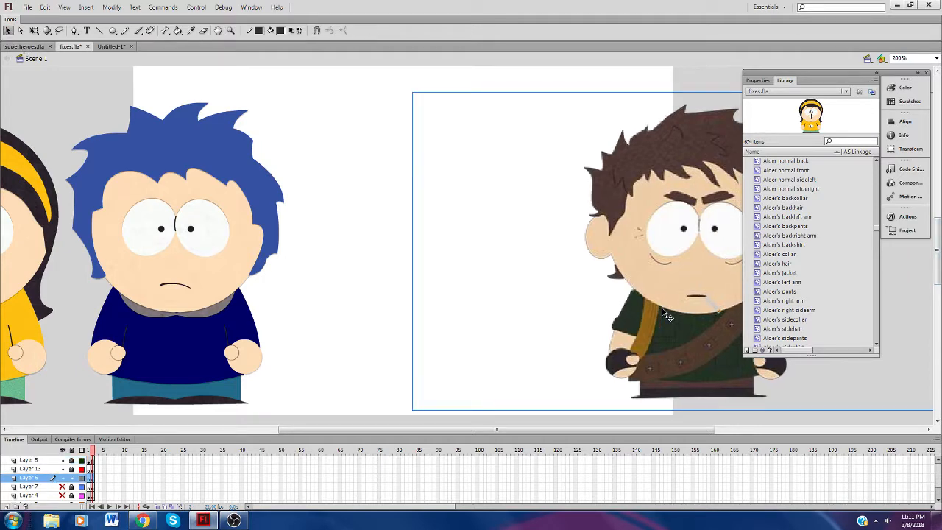
{"action": "key", "text": "shift+Left"}
{"action": "key", "text": "shift+Left"}
{"action": "key", "text": "shift+Left"}
{"action": "key", "text": "shift+Left"}
{"action": "key", "text": "shift+Left"}
{"action": "key", "text": "shift+Left"}
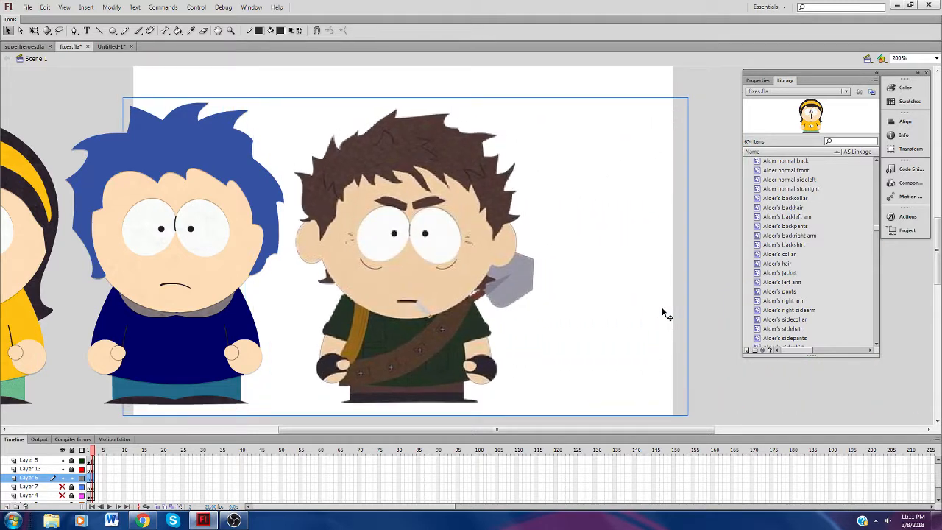
{"action": "left_click", "coordinate": [76, 479]}
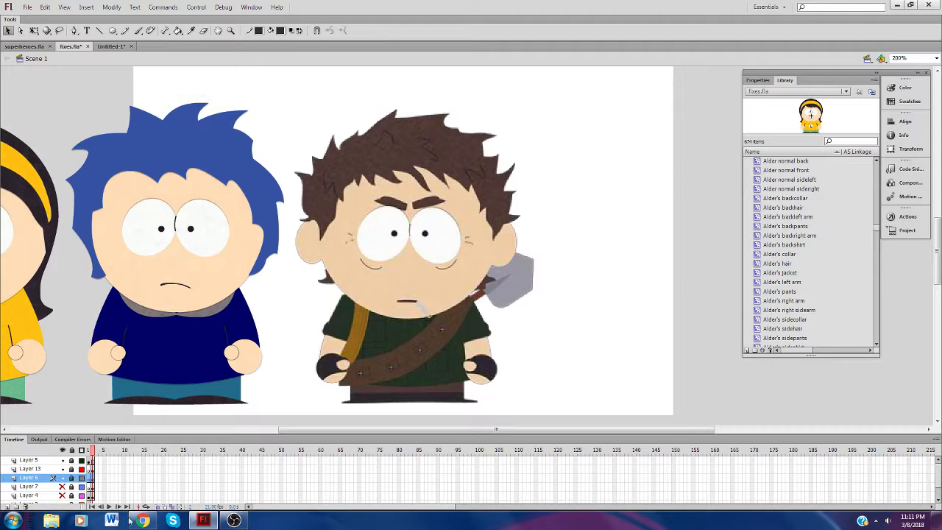
Step: Switch to Chrome, set the medley video to loop, check the live chat, and return to Flash
{"action": "left_click", "coordinate": [143, 520]}
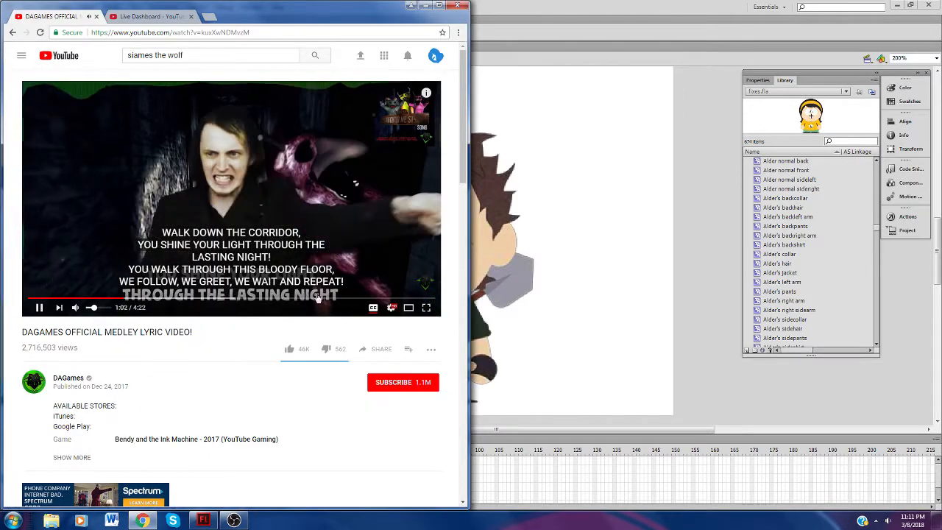
{"action": "right_click", "coordinate": [248, 242]}
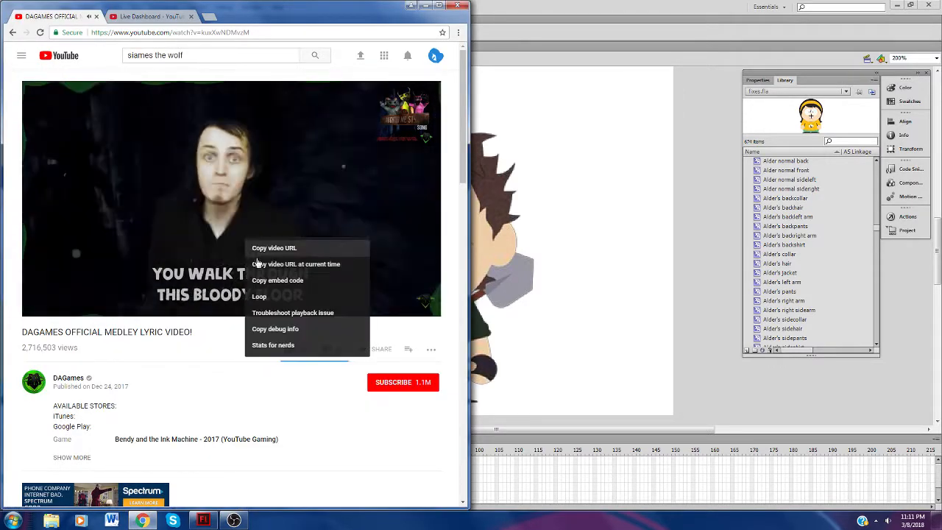
{"action": "left_click", "coordinate": [265, 297]}
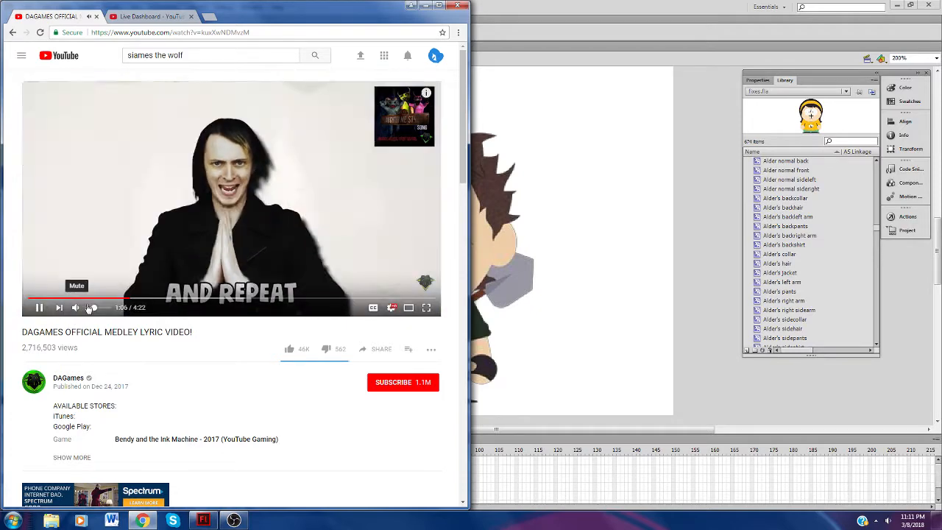
{"action": "key", "text": "ctrl+Tab"}
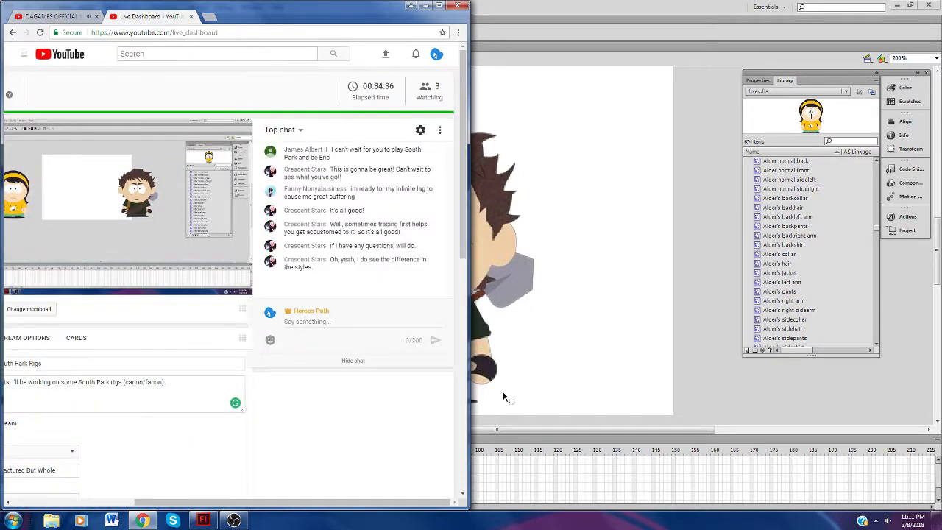
{"action": "left_click", "coordinate": [505, 395]}
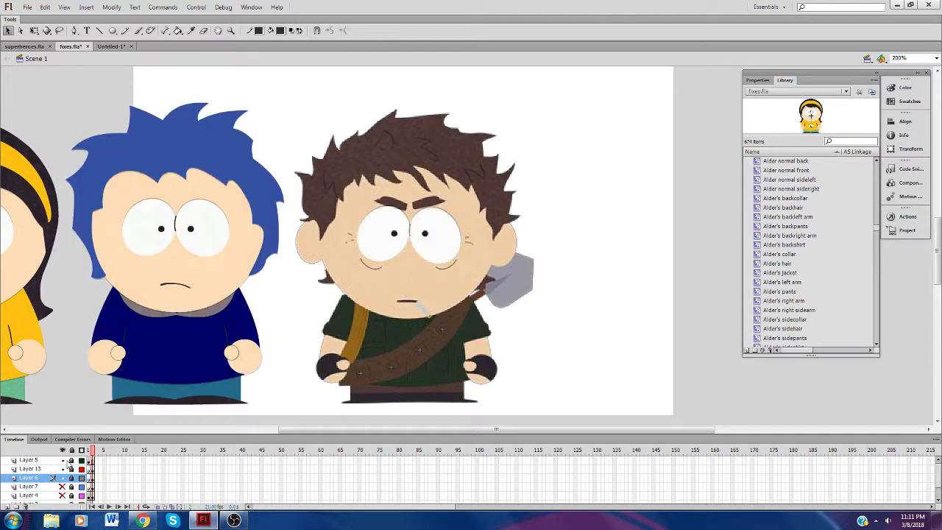
Step: Remove the blue-haired figure's parts from frame 1 of Layer 5 while keeping them in frame 2, and lock the layer
{"action": "left_click", "coordinate": [31, 460]}
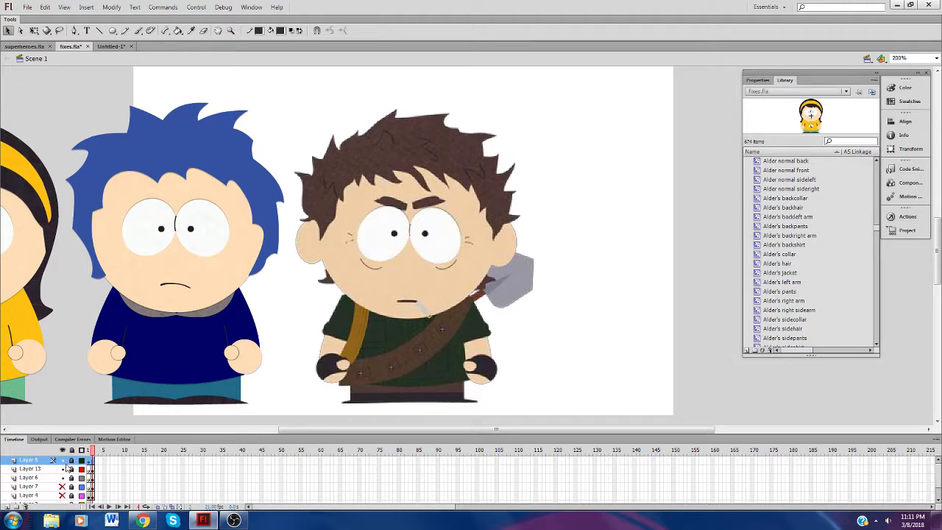
{"action": "left_click", "coordinate": [89, 461]}
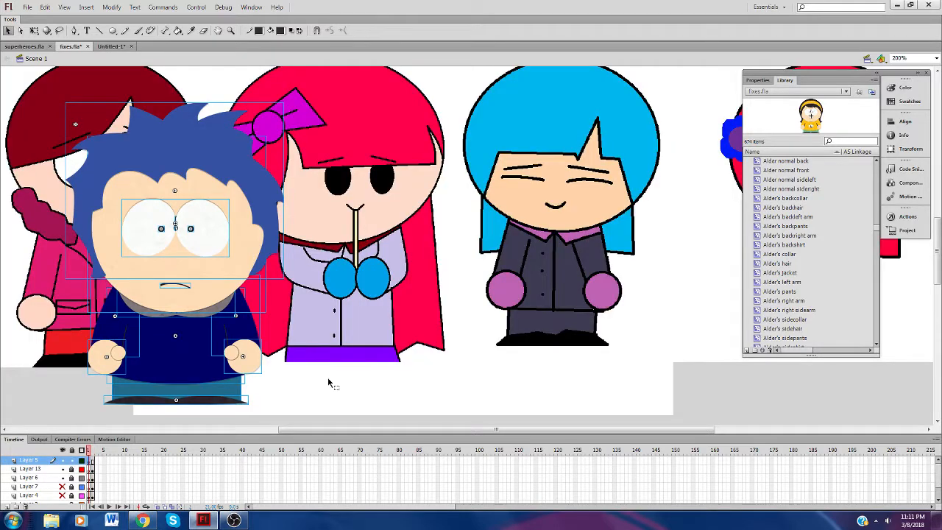
{"action": "left_click", "coordinate": [92, 461]}
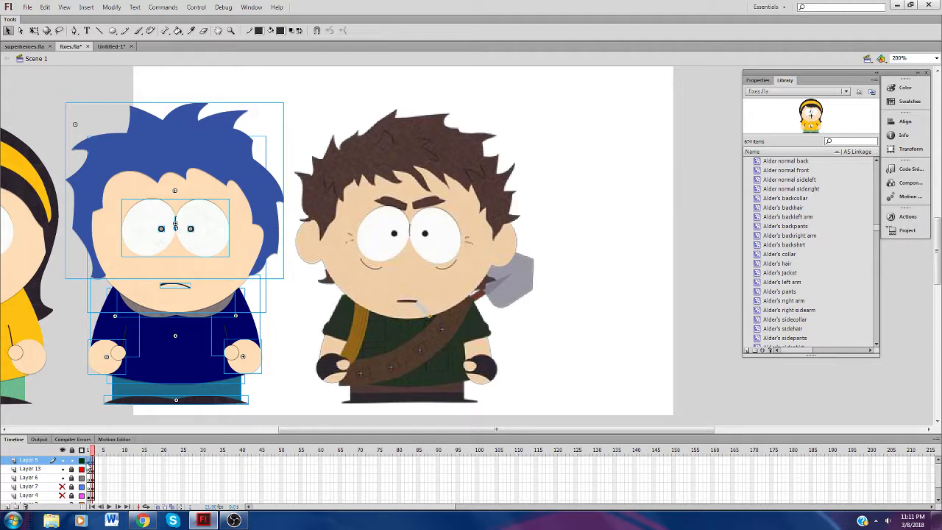
{"action": "left_click", "coordinate": [89, 461]}
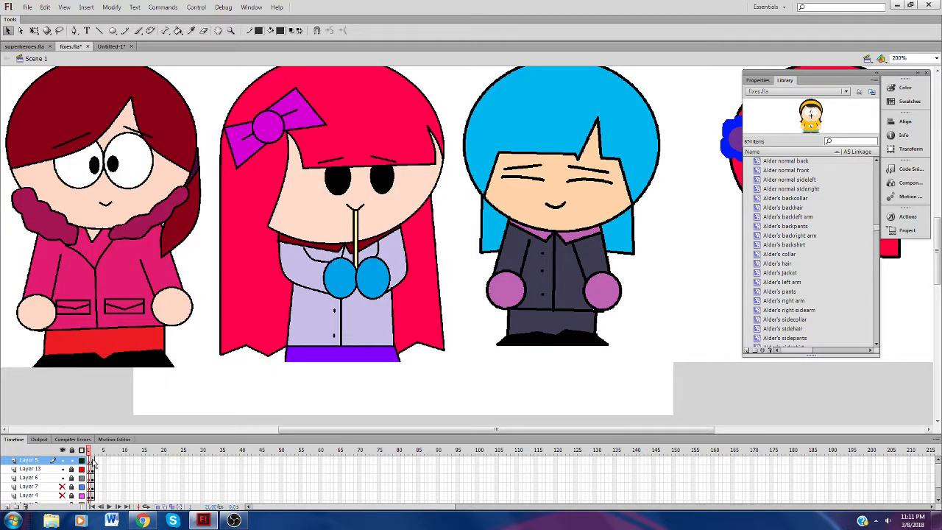
{"action": "left_click", "coordinate": [92, 462]}
{"action": "left_click", "coordinate": [71, 461]}
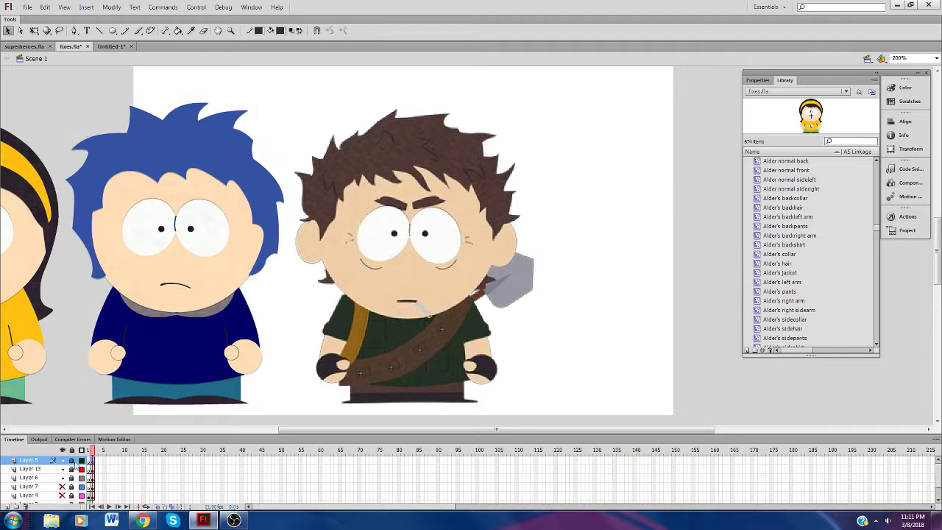
Step: Add a new layer above Layer 5 and unlock Layer 5 for editing
{"action": "left_click", "coordinate": [7, 508]}
{"action": "key", "text": "ctrl+shift+v"}
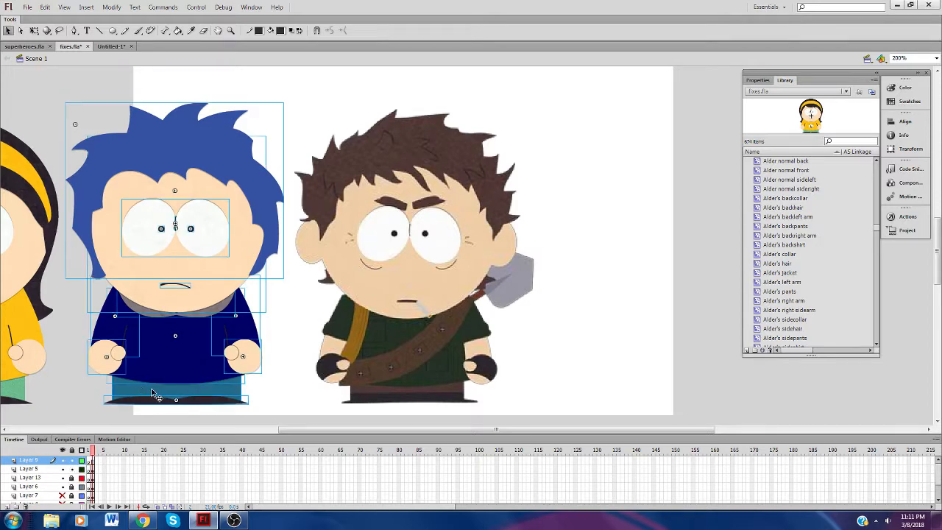
{"action": "left_click", "coordinate": [304, 398]}
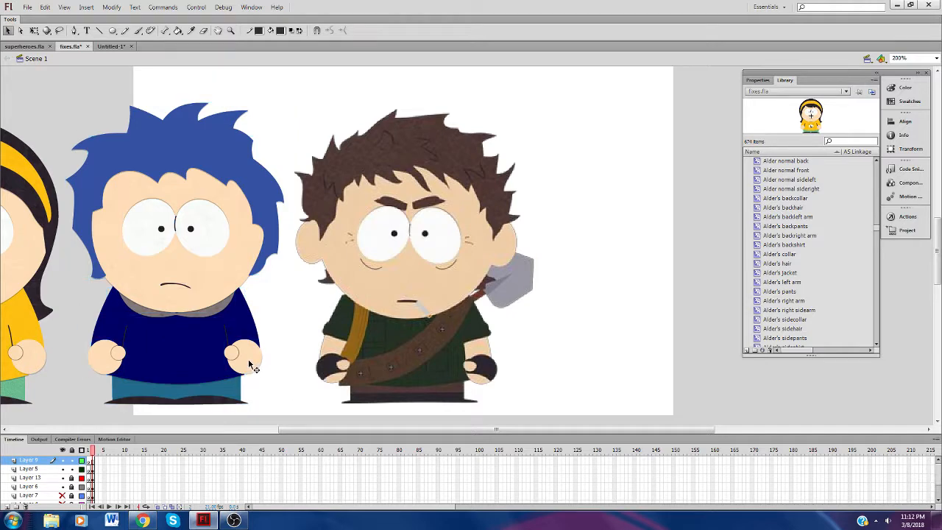
Step: Copy the blue-haired figure's two hands and head from Layer 5, lock the layer, and save the file
{"action": "left_click", "coordinate": [250, 366]}
{"action": "left_click", "coordinate": [118, 361], "text": "shift"}
{"action": "left_click", "coordinate": [182, 278], "text": "shift"}
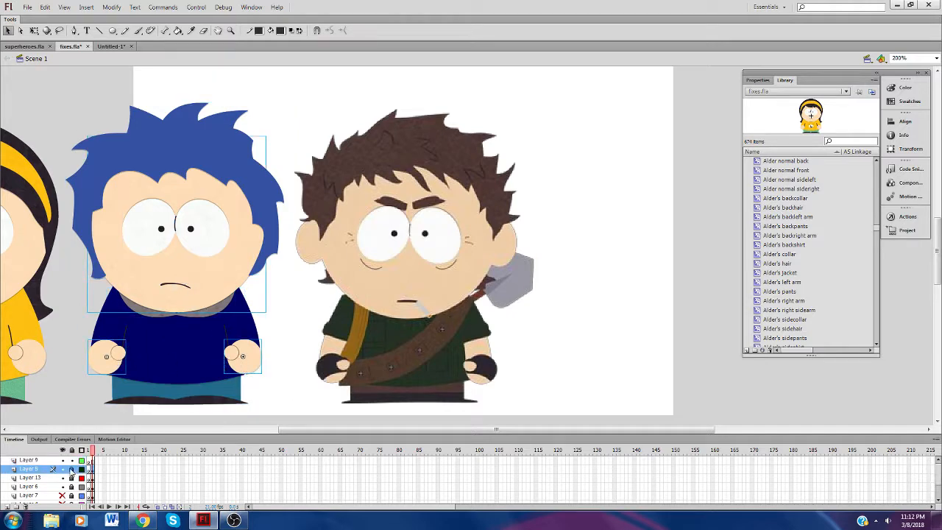
{"action": "key", "text": "ctrl+s"}
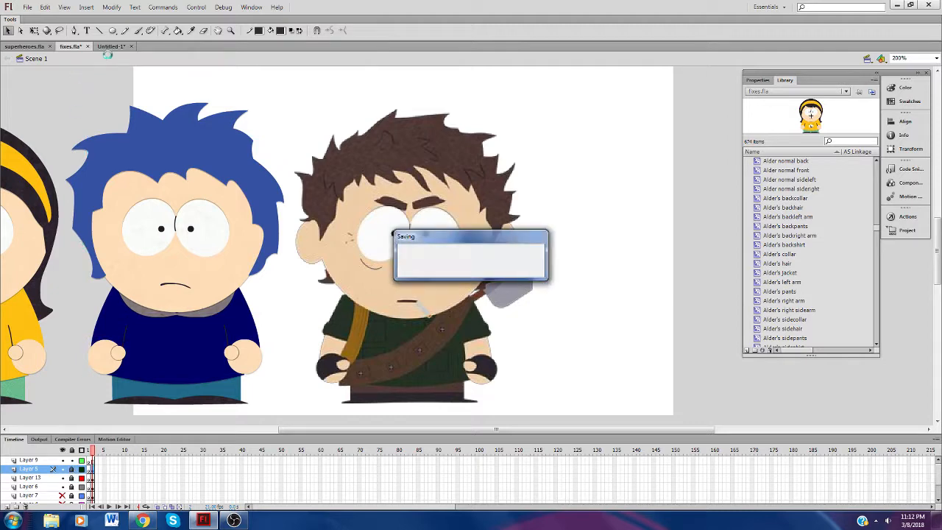
Step: Paste the copied head and hands in place in the Untitled-1 document
{"action": "left_click", "coordinate": [111, 46]}
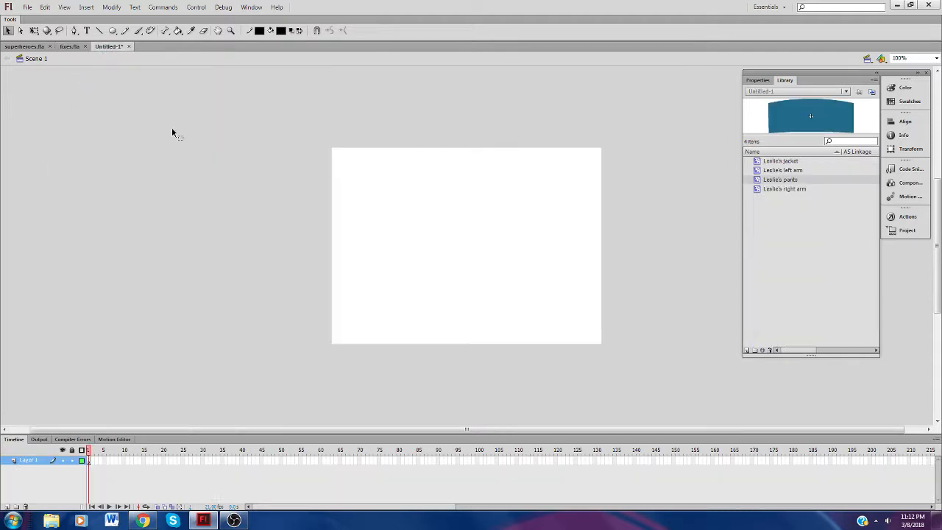
{"action": "right_click", "coordinate": [398, 242]}
{"action": "left_click", "coordinate": [429, 276]}
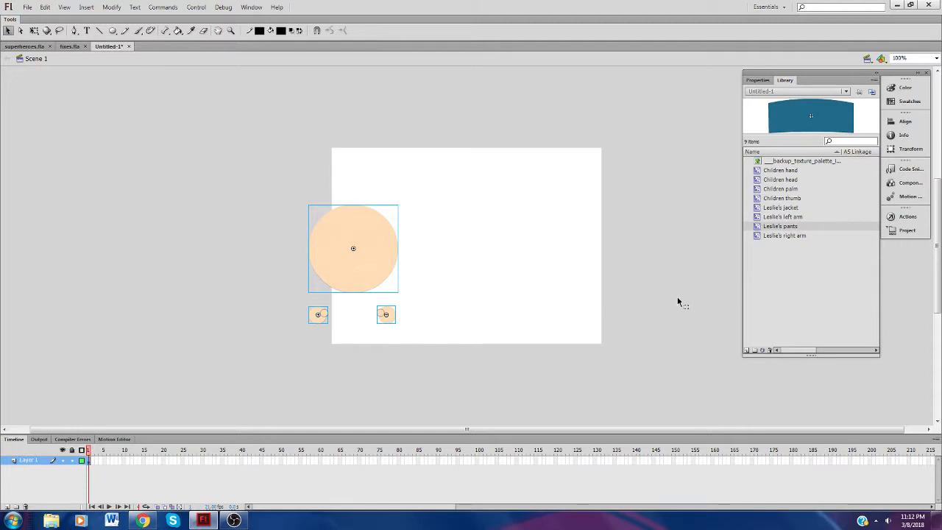
Step: Rename the Children hand symbol in the Untitled-1 library as Children handC
{"action": "left_click", "coordinate": [800, 271]}
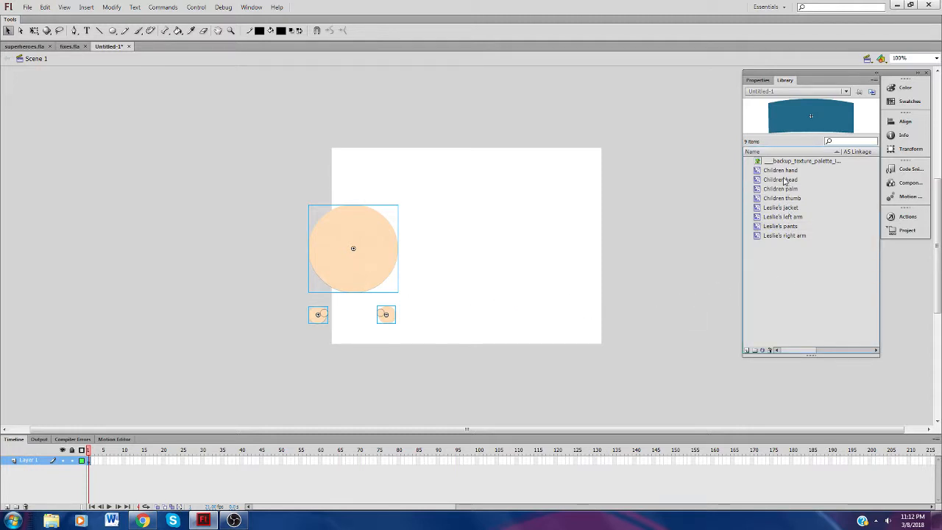
{"action": "left_click", "coordinate": [779, 173]}
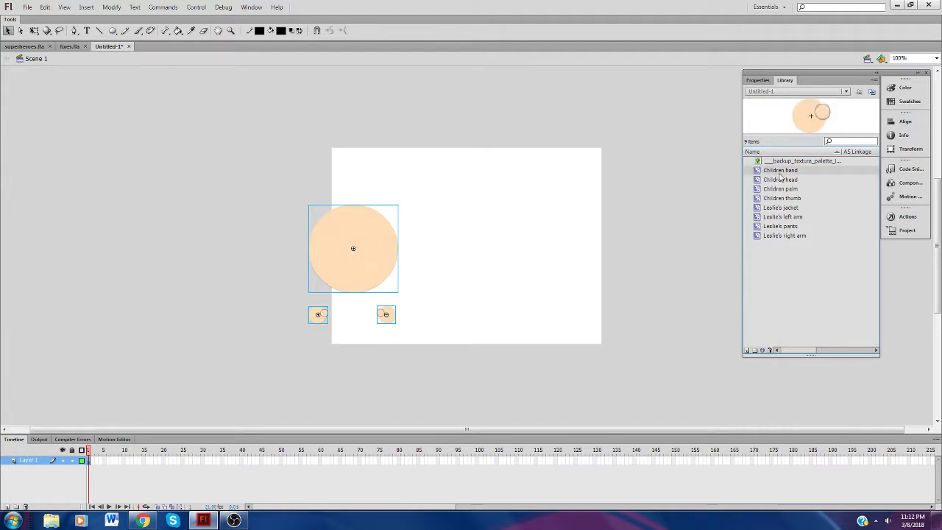
{"action": "right_click", "coordinate": [780, 172]}
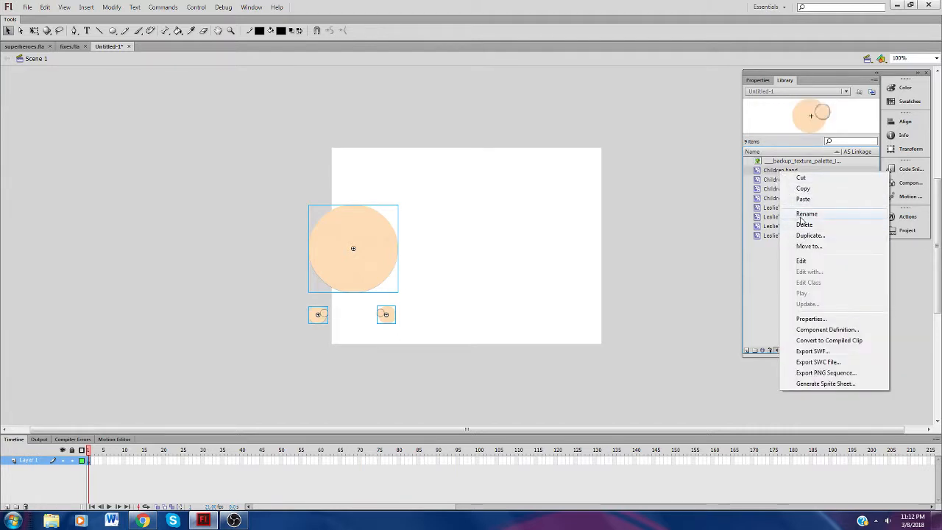
{"action": "left_click", "coordinate": [806, 214]}
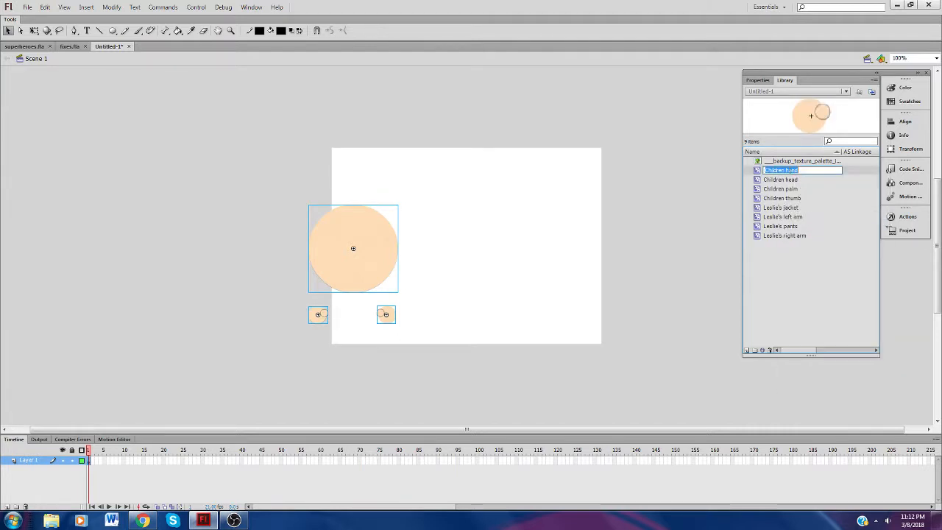
{"action": "left_click", "coordinate": [786, 171]}
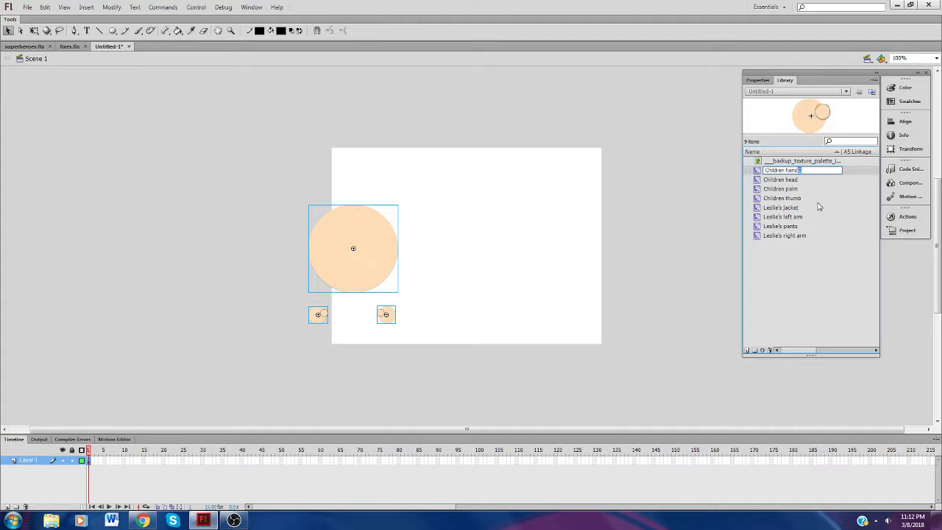
{"action": "key", "text": "Return"}
Step: Rename the Children head symbol as Children headC and the Children palm symbol as Children palmC
{"action": "right_click", "coordinate": [799, 181]}
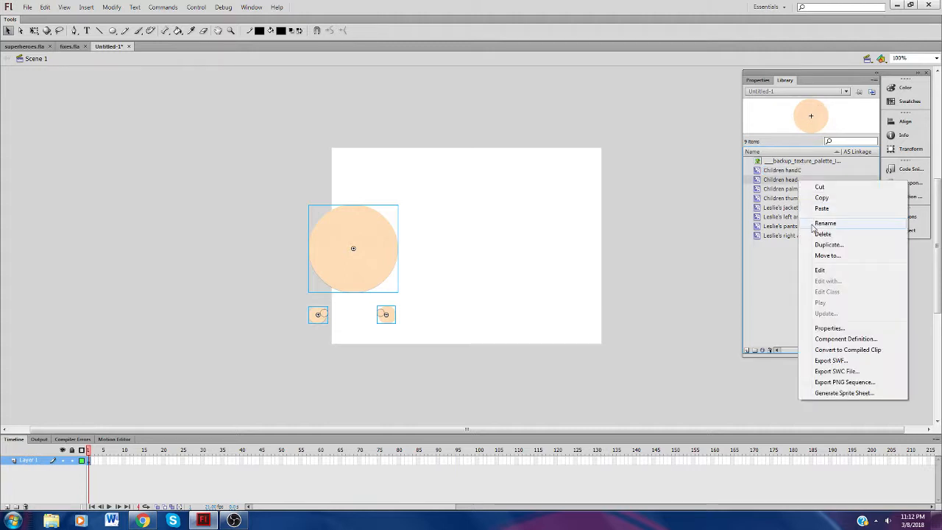
{"action": "left_click", "coordinate": [816, 223]}
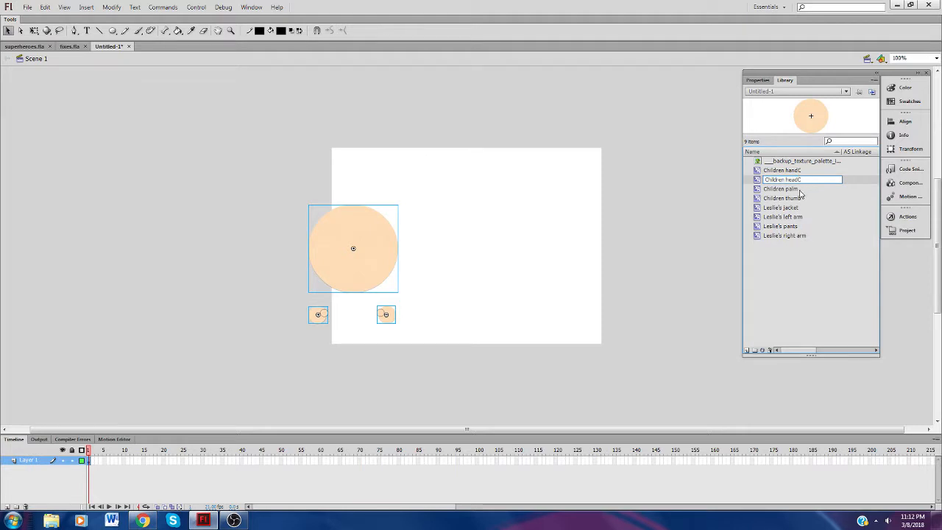
{"action": "right_click", "coordinate": [799, 190]}
{"action": "left_click", "coordinate": [817, 231]}
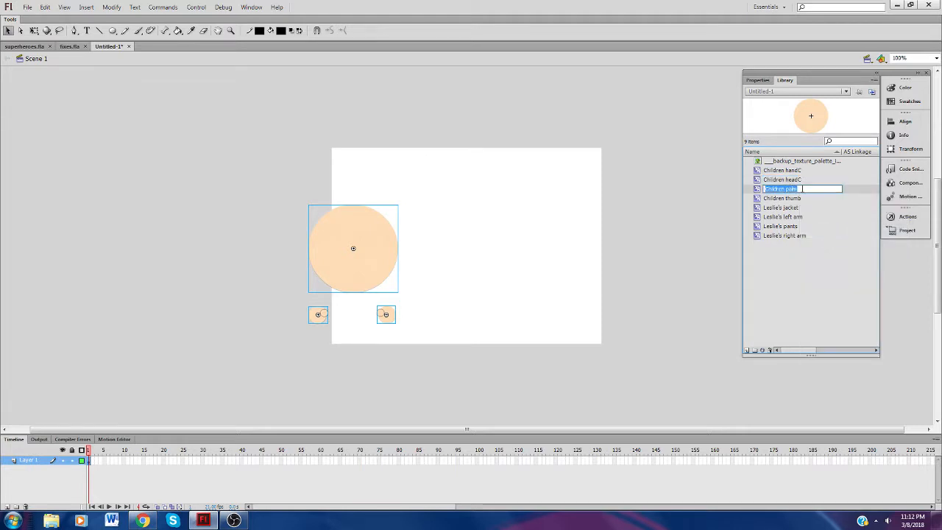
{"action": "left_click", "coordinate": [802, 189]}
{"action": "type", "text": "C"}
{"action": "key", "text": "Return"}
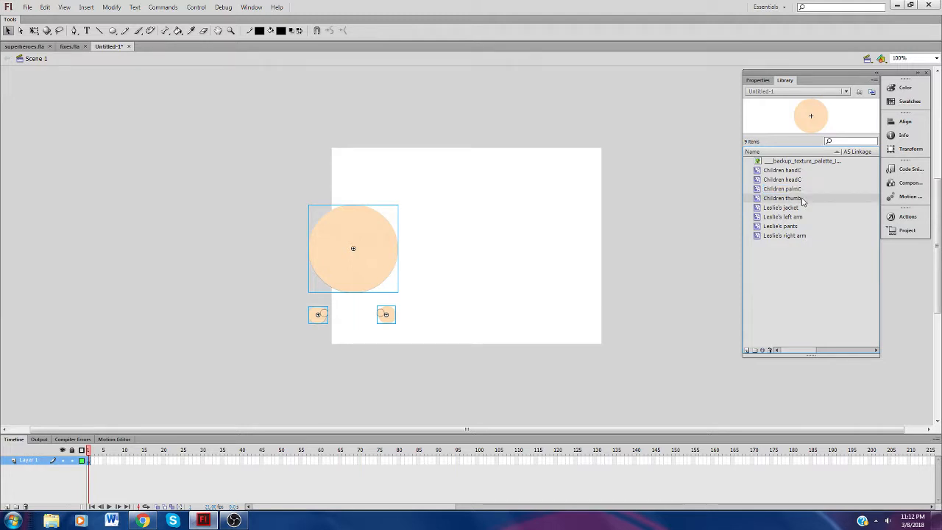
Step: Rename the Children thumb symbol as Children thumbC
{"action": "right_click", "coordinate": [802, 200]}
{"action": "left_click", "coordinate": [820, 240]}
{"action": "left_click", "coordinate": [807, 198]}
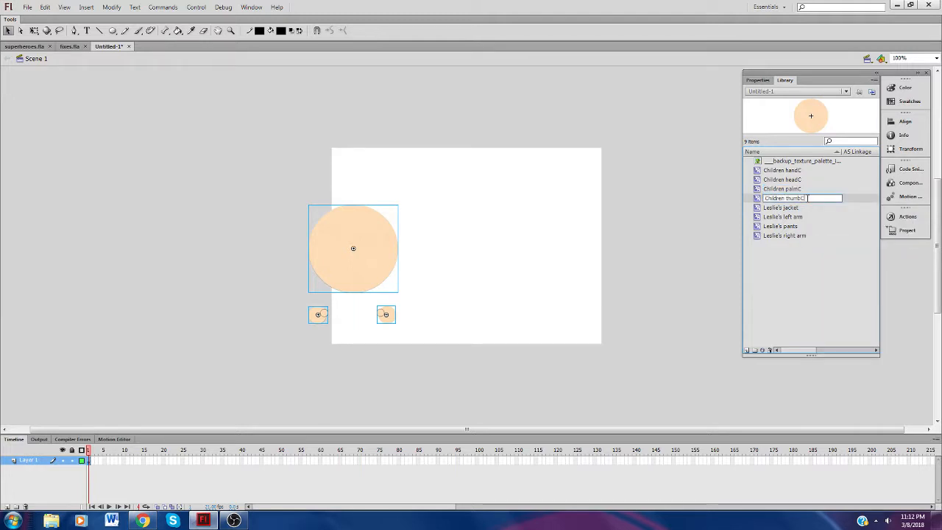
{"action": "type", "text": "C"}
{"action": "left_click", "coordinate": [811, 271]}
{"action": "left_click", "coordinate": [483, 337]}
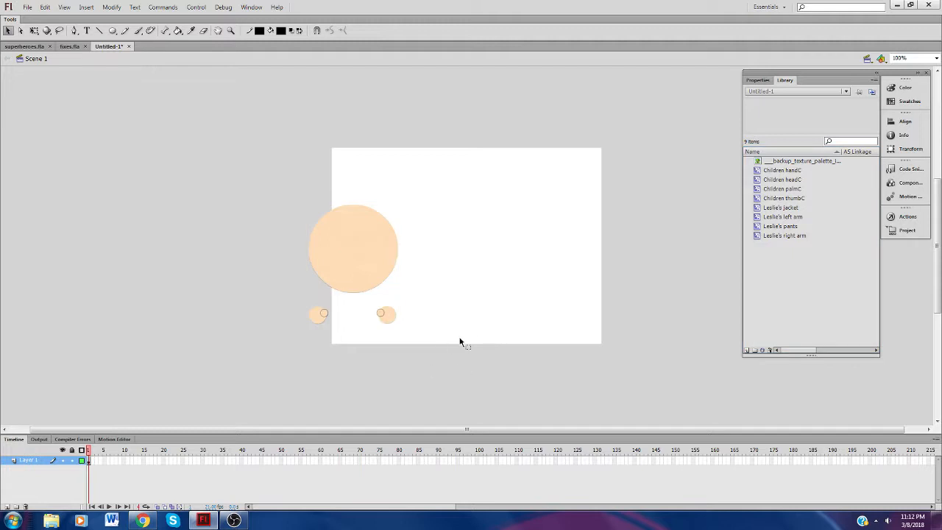
Step: Cut the head and both hands from the Untitled-1 stage and return to fixes.fla
{"action": "key", "text": "ctrl+a"}
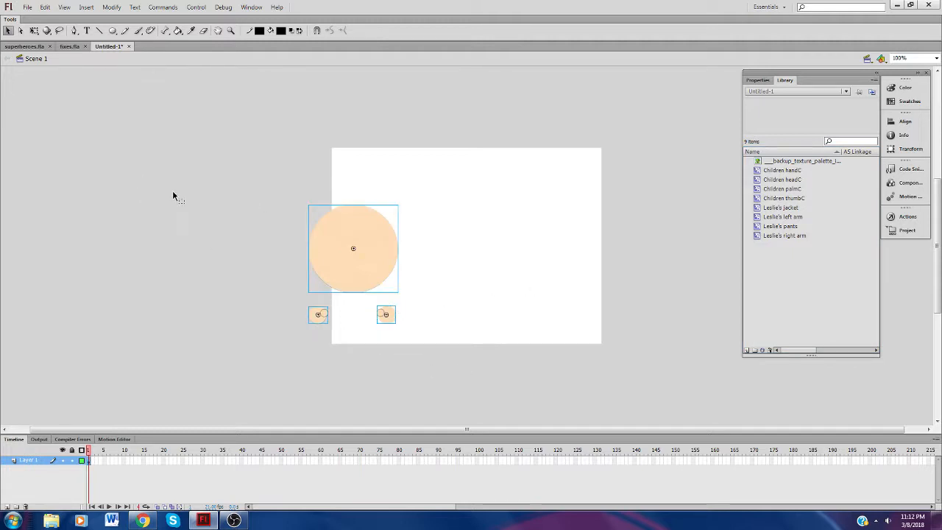
{"action": "key", "text": "Delete"}
{"action": "left_click", "coordinate": [74, 47]}
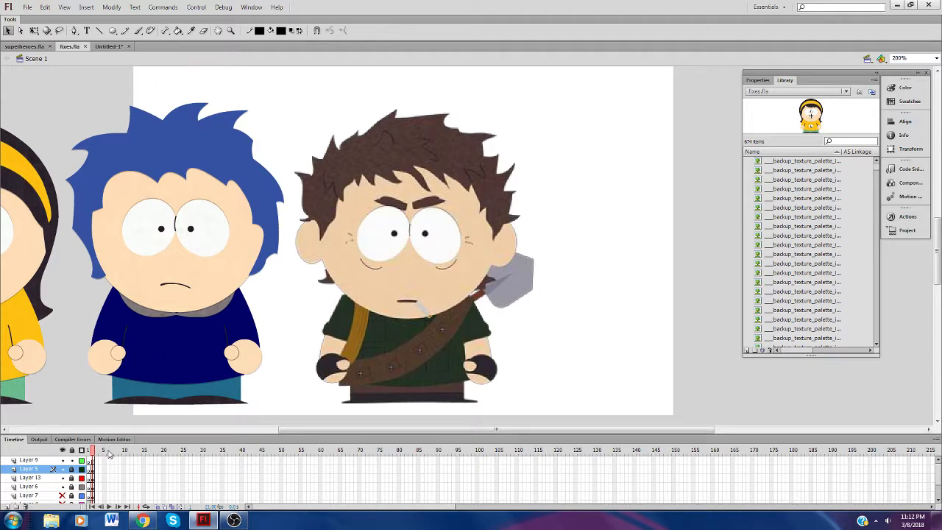
Step: Unlock Layer 5 and delete the blue-haired figure's two original hands and head
{"action": "left_click", "coordinate": [71, 469]}
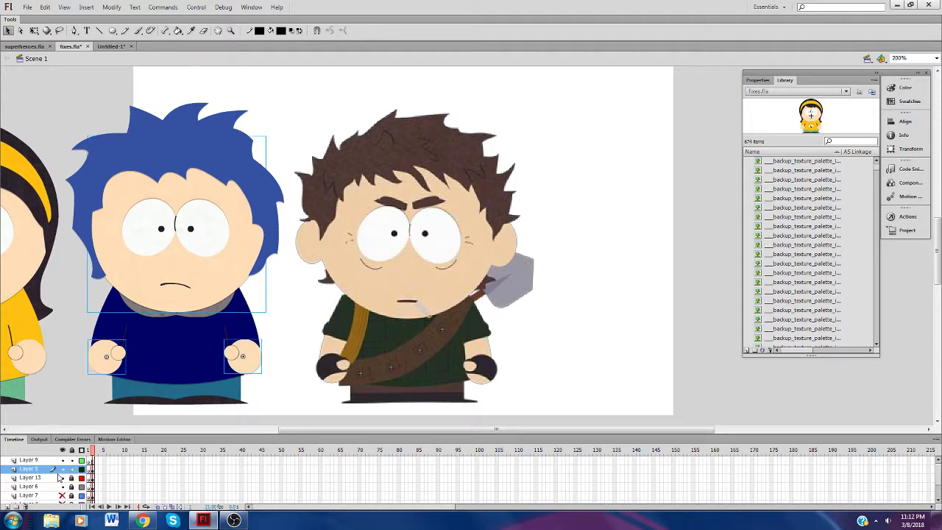
{"action": "left_click", "coordinate": [77, 401]}
{"action": "right_click", "coordinate": [73, 376]}
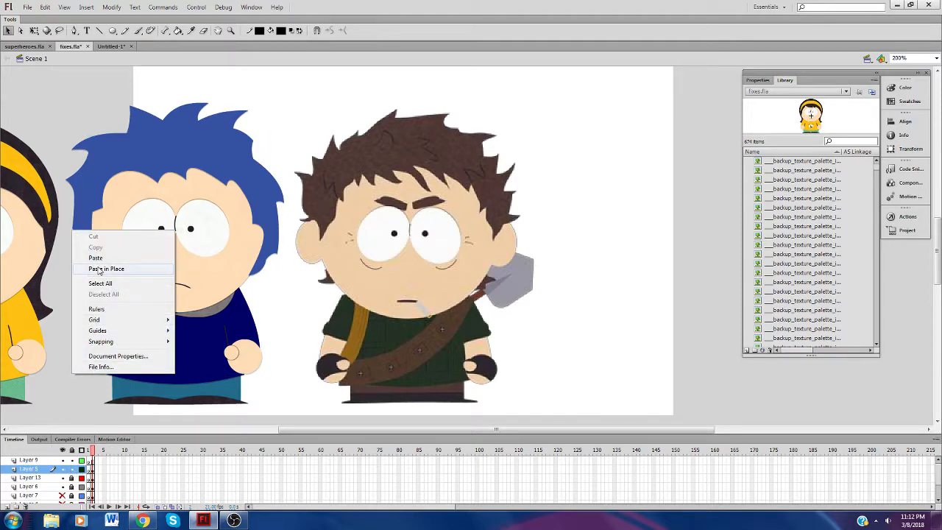
{"action": "left_click", "coordinate": [62, 324]}
{"action": "left_click", "coordinate": [97, 363]}
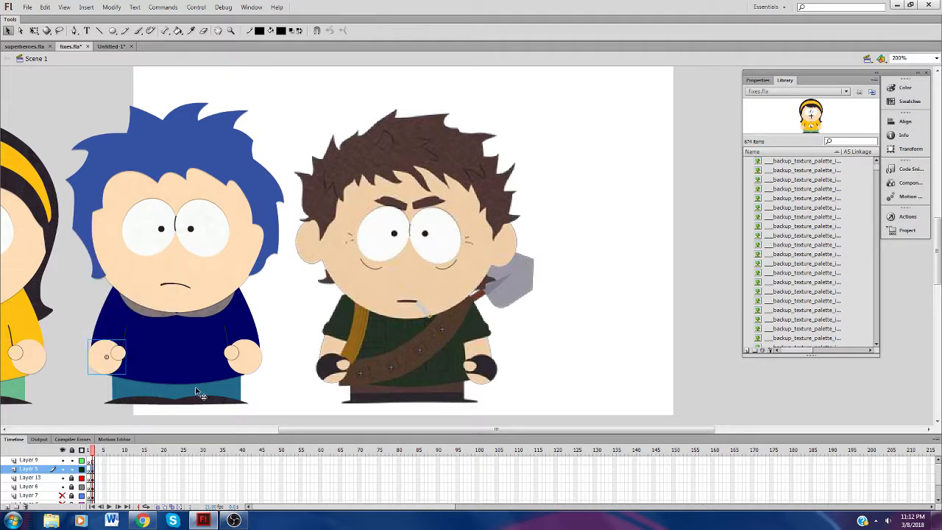
{"action": "key", "text": "Delete"}
{"action": "left_click", "coordinate": [243, 361]}
{"action": "key", "text": "Delete"}
{"action": "left_click", "coordinate": [213, 278]}
{"action": "key", "text": "Delete"}
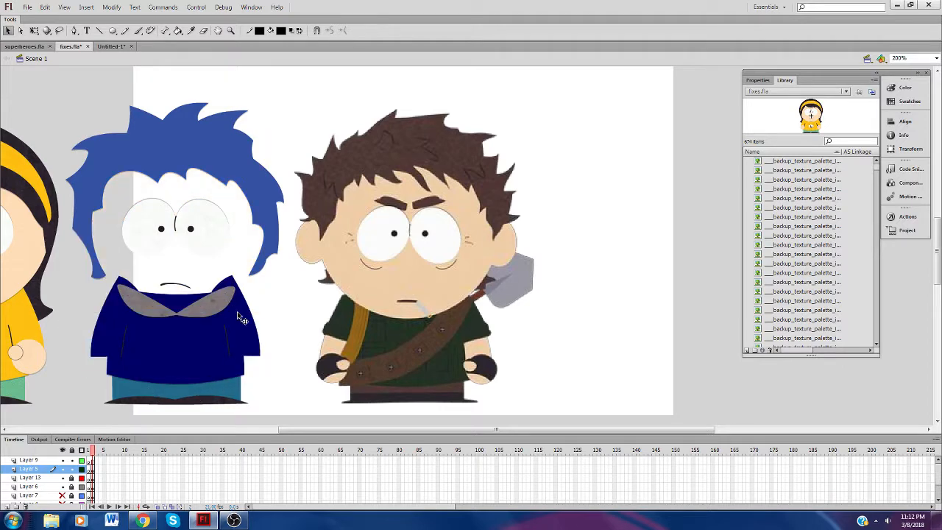
Step: Paste the renamed head and hand symbols in place on Layer 5
{"action": "right_click", "coordinate": [280, 326]}
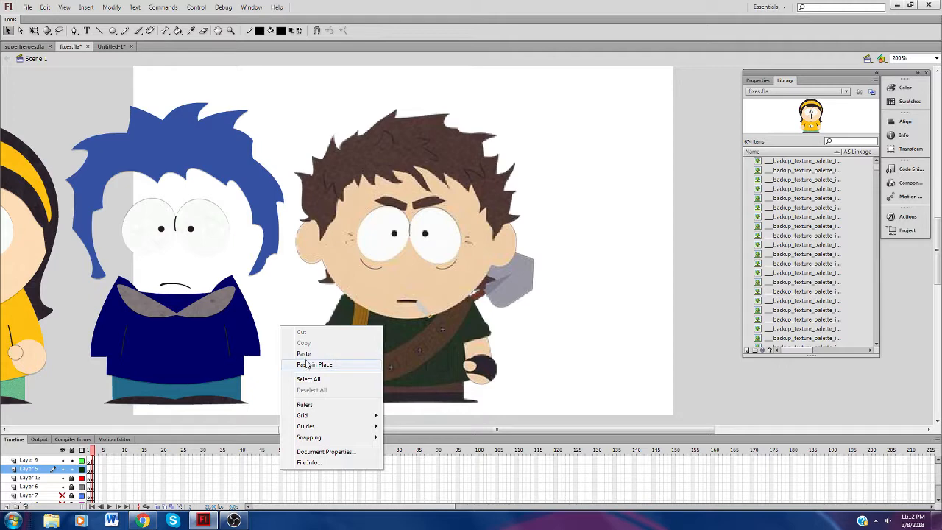
{"action": "left_click", "coordinate": [309, 365]}
{"action": "left_click", "coordinate": [295, 356]}
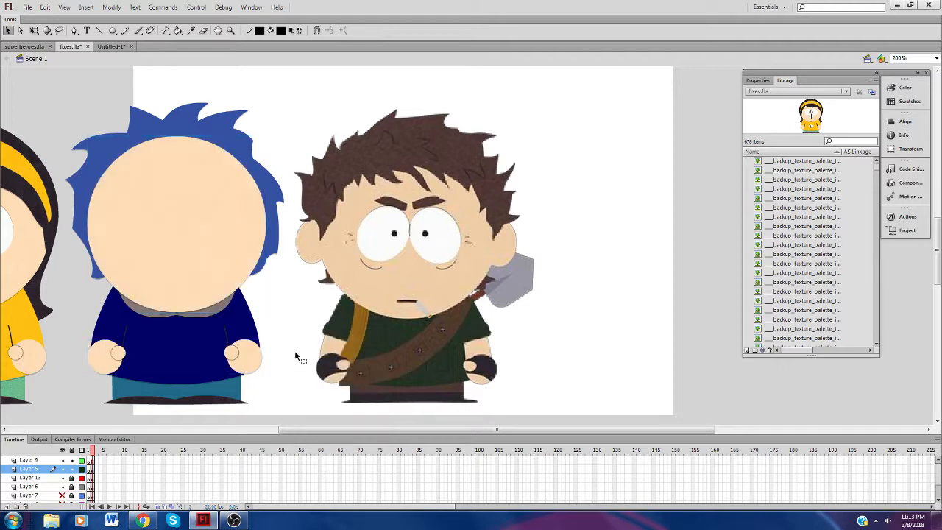
Step: Send the pasted head backward one level at a time until it sits behind the hair, nose line, pupils, eyes and mouth
{"action": "right_click", "coordinate": [237, 268]}
{"action": "mouse_move", "coordinate": [269, 309]}
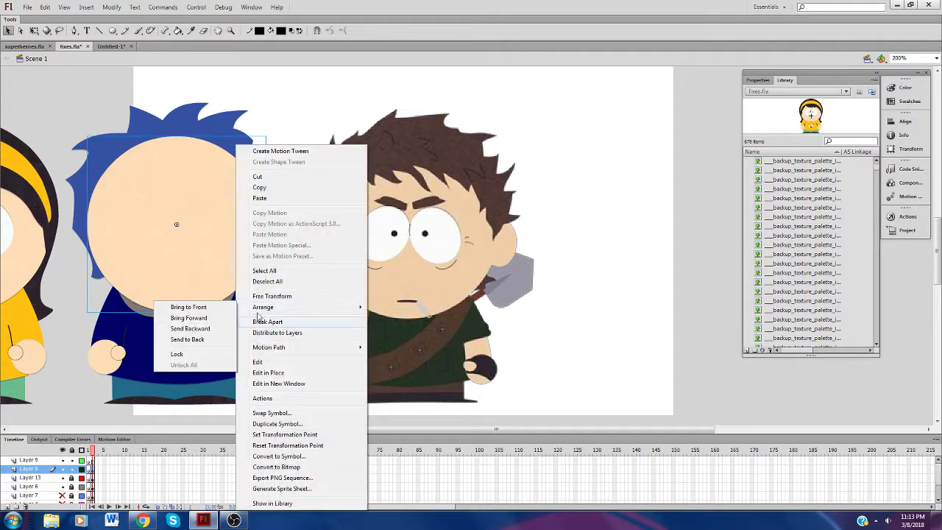
{"action": "left_click", "coordinate": [191, 328]}
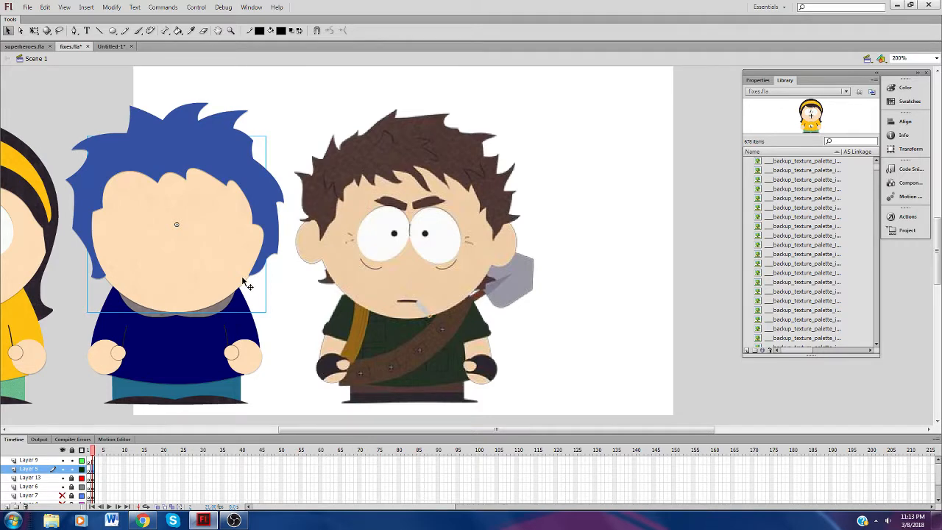
{"action": "right_click", "coordinate": [243, 282]}
{"action": "mouse_move", "coordinate": [269, 304]}
{"action": "left_click", "coordinate": [190, 327]}
{"action": "right_click", "coordinate": [241, 283]}
{"action": "mouse_move", "coordinate": [268, 306]}
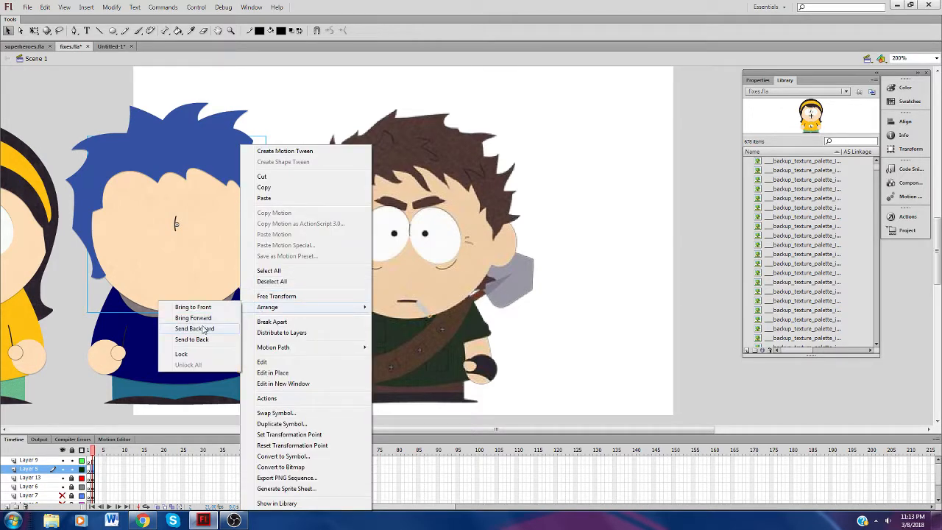
{"action": "left_click", "coordinate": [203, 329]}
{"action": "right_click", "coordinate": [234, 290]}
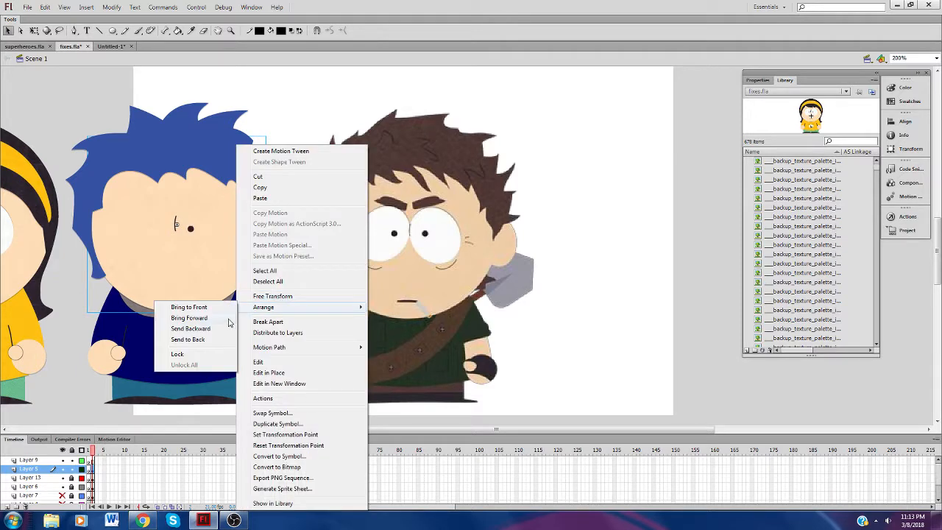
{"action": "left_click", "coordinate": [221, 328]}
{"action": "right_click", "coordinate": [243, 283]}
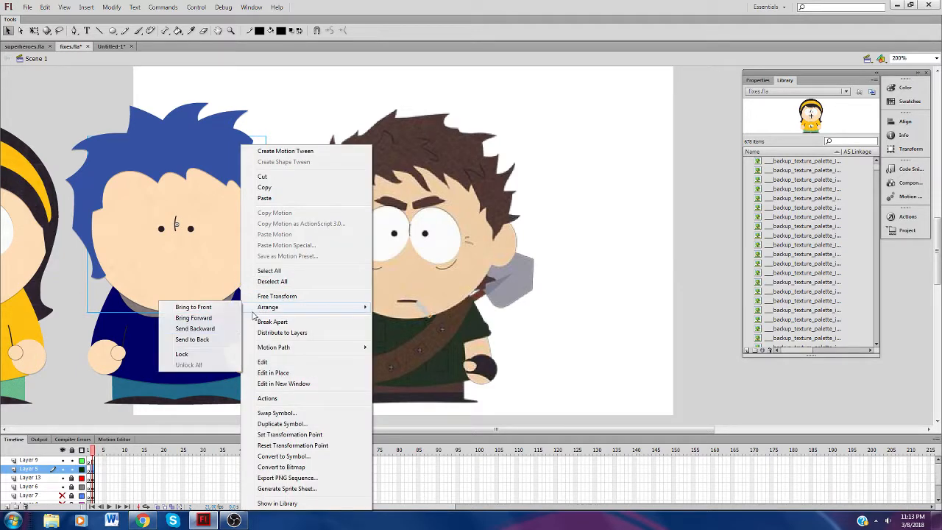
{"action": "left_click", "coordinate": [218, 328]}
{"action": "right_click", "coordinate": [245, 294]}
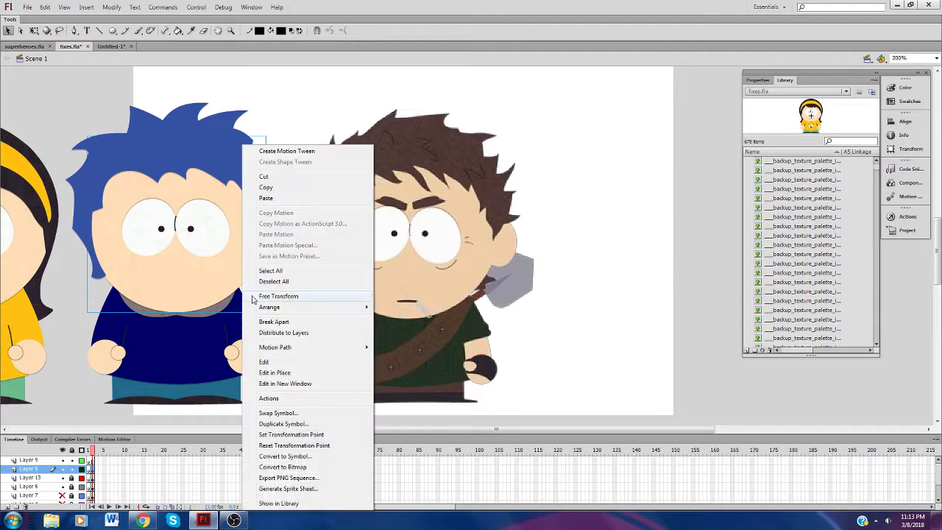
{"action": "mouse_move", "coordinate": [253, 307]}
{"action": "left_click", "coordinate": [200, 330]}
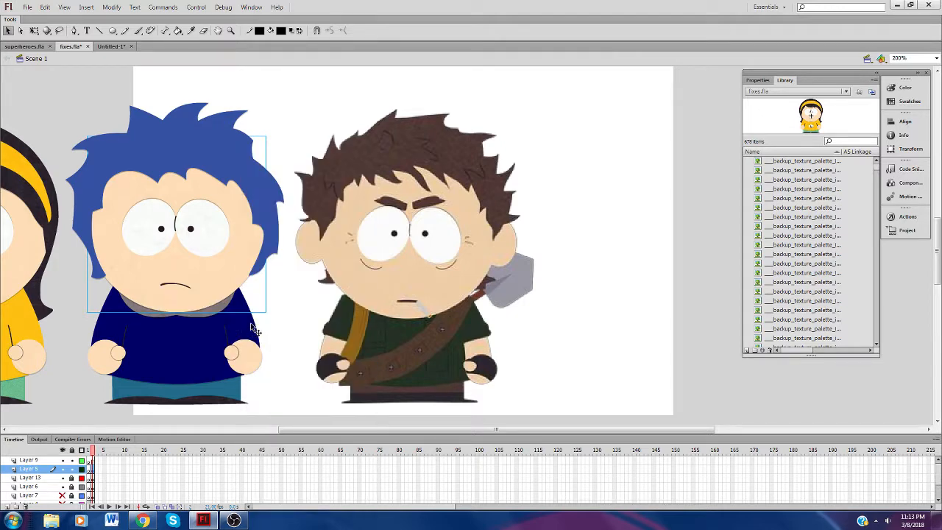
{"action": "left_click", "coordinate": [287, 338]}
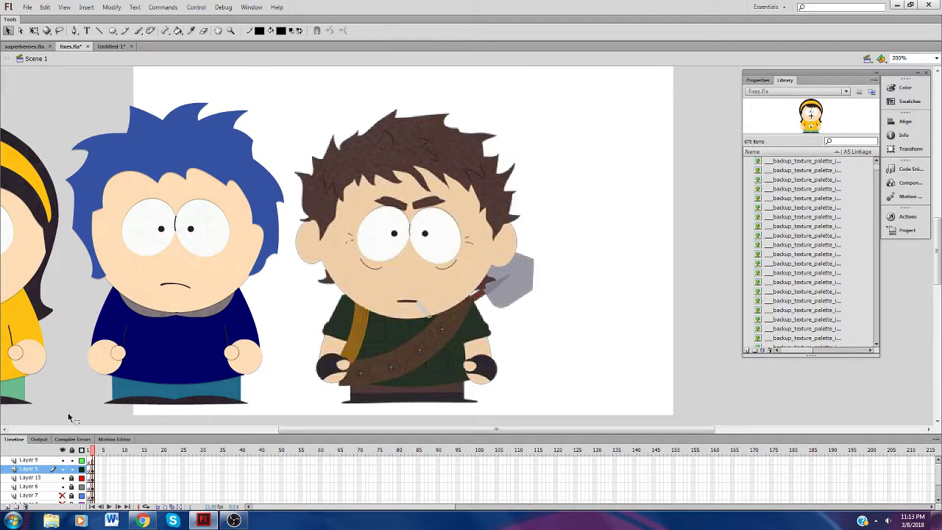
Step: Fill the blue-haired figure's head shape with a light skin-tone swatch inside its symbol and return to the main scene
{"action": "double_click", "coordinate": [230, 282]}
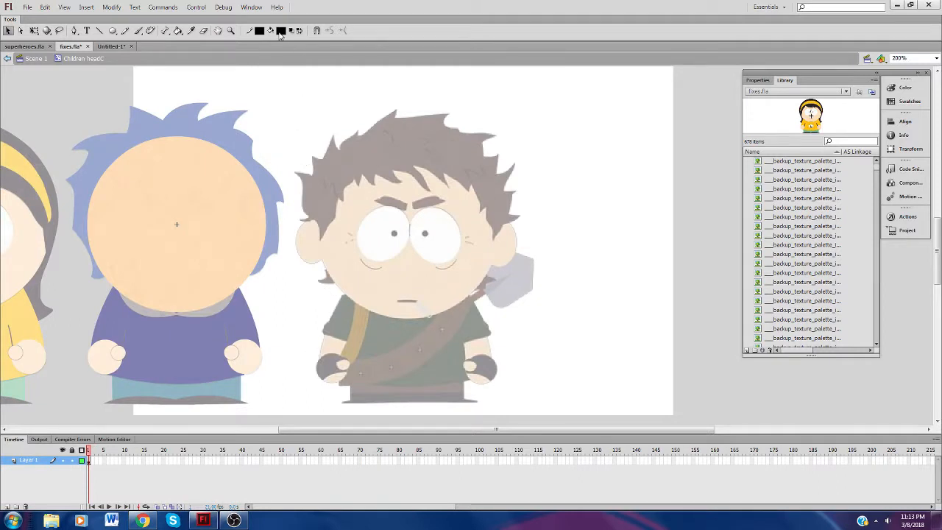
{"action": "left_click", "coordinate": [281, 31]}
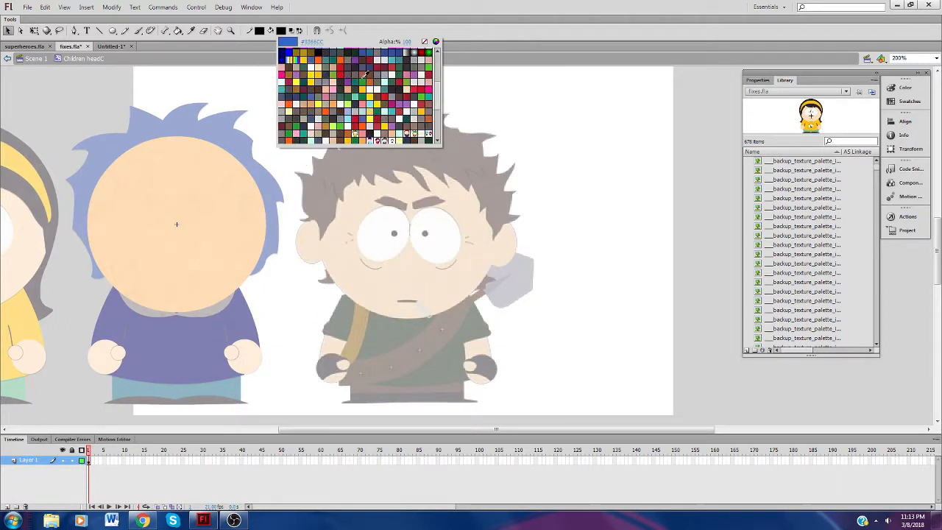
{"action": "scroll", "coordinate": [365, 76], "scroll_direction": "up", "scroll_amount": 3}
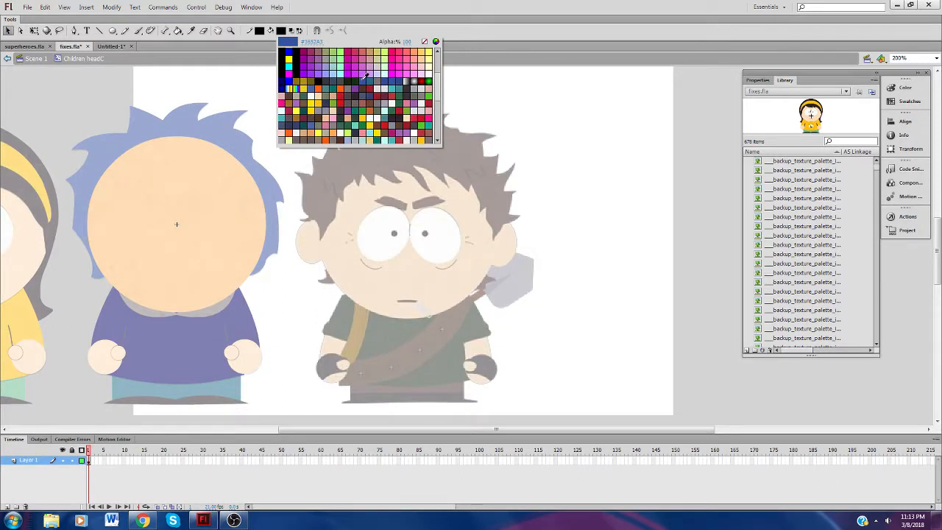
{"action": "left_click", "coordinate": [333, 110]}
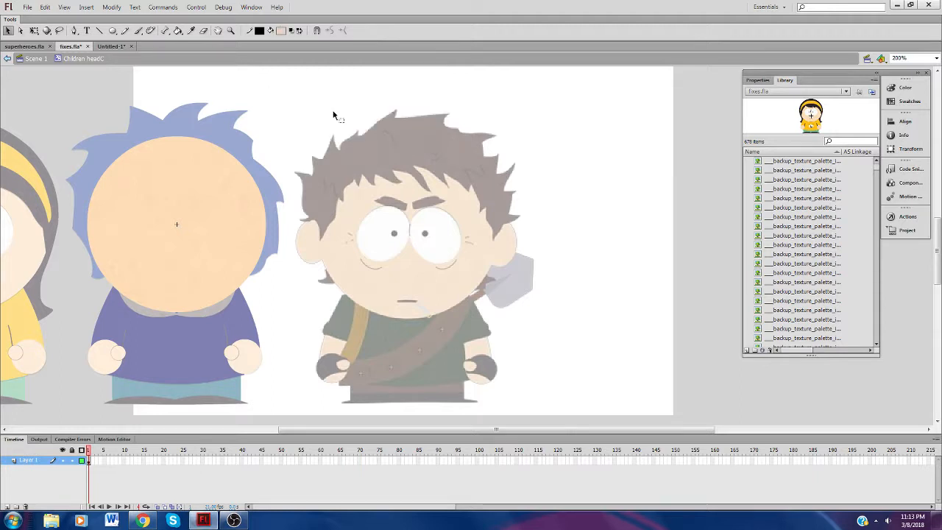
{"action": "left_click", "coordinate": [281, 34]}
{"action": "scroll", "coordinate": [337, 105], "scroll_direction": "down", "scroll_amount": 3}
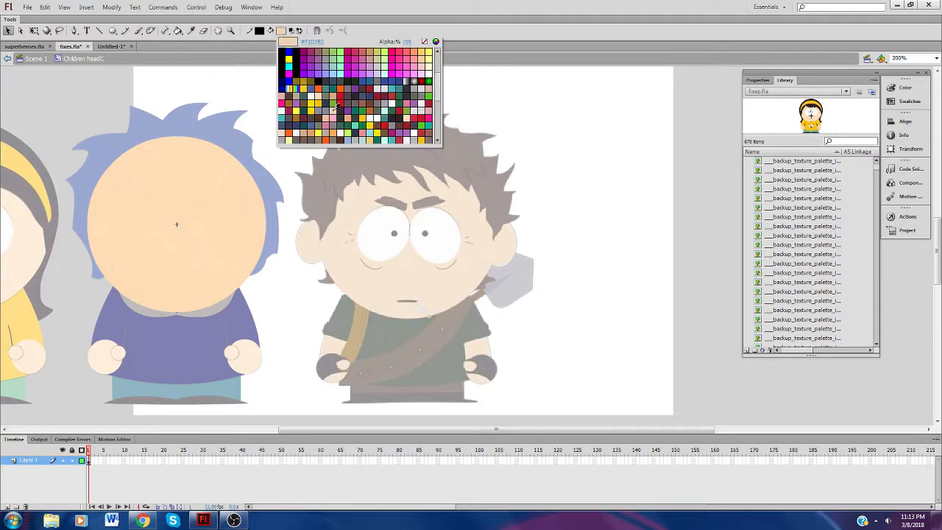
{"action": "left_click", "coordinate": [336, 108]}
{"action": "left_click", "coordinate": [177, 31]}
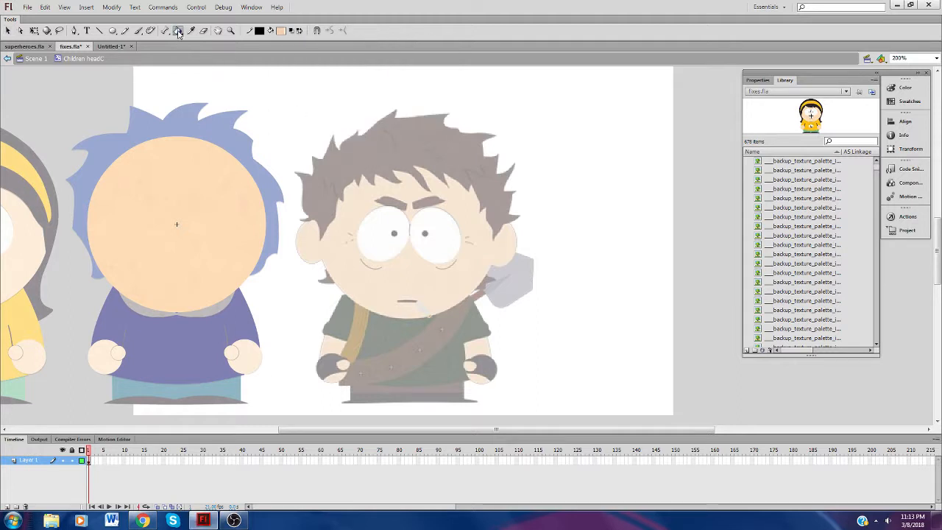
{"action": "left_click", "coordinate": [178, 187]}
{"action": "left_click", "coordinate": [35, 59]}
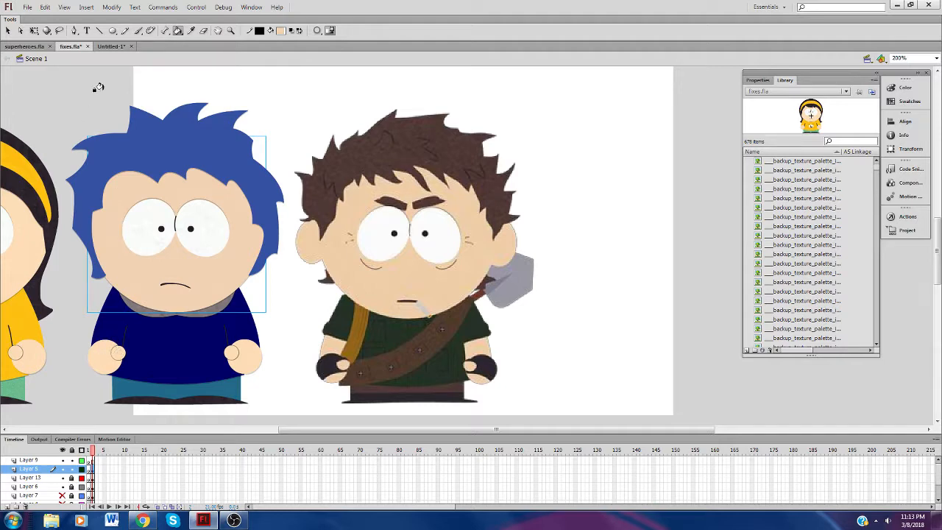
{"action": "left_click", "coordinate": [8, 31]}
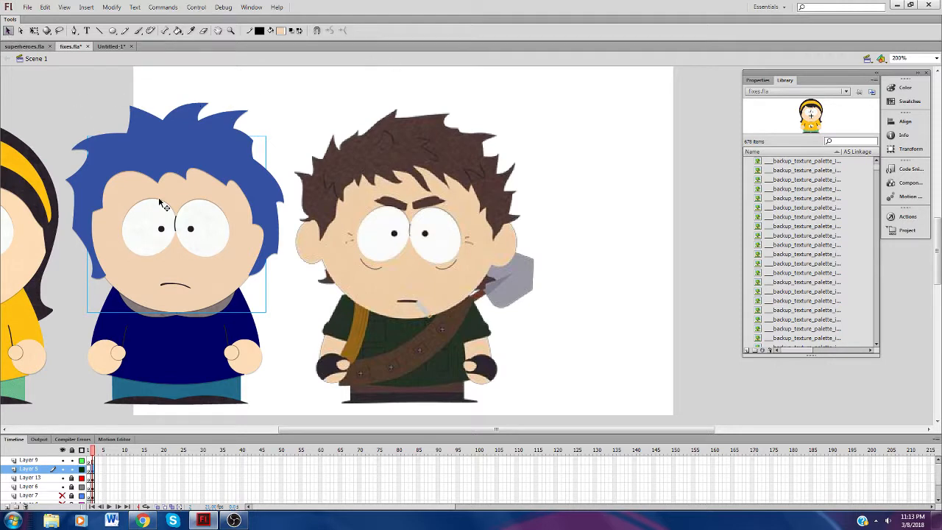
Step: Reopen the blue-haired figure's head symbol and try another light skin-tone swatch as the fill colour
{"action": "double_click", "coordinate": [244, 247]}
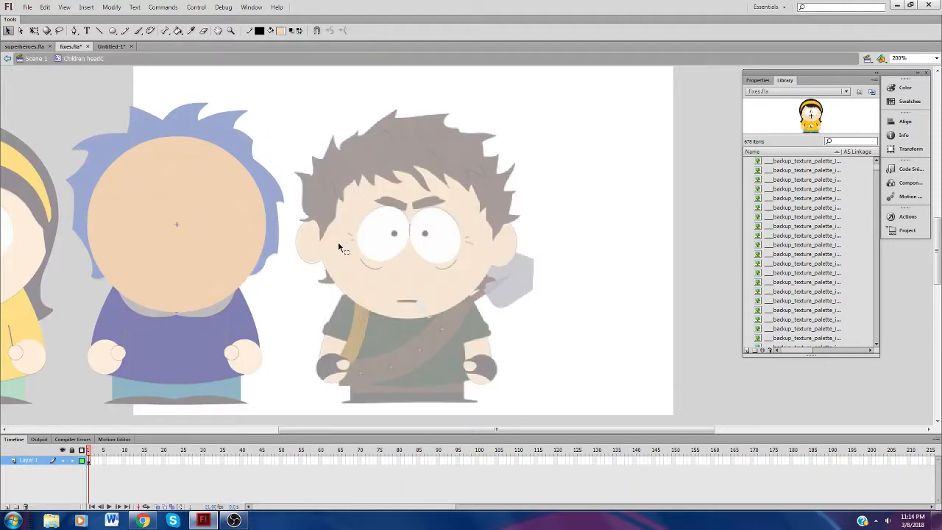
{"action": "left_click", "coordinate": [281, 30]}
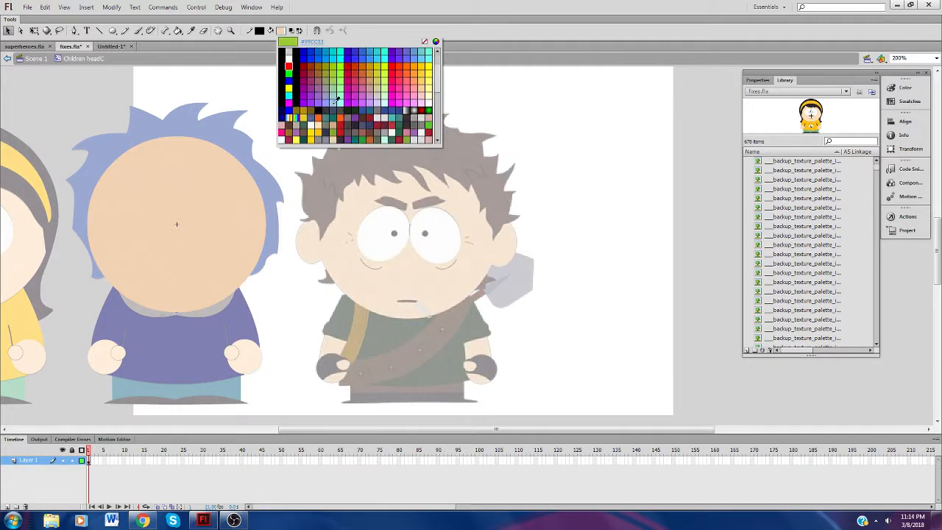
{"action": "scroll", "coordinate": [336, 100], "scroll_direction": "down", "scroll_amount": 3}
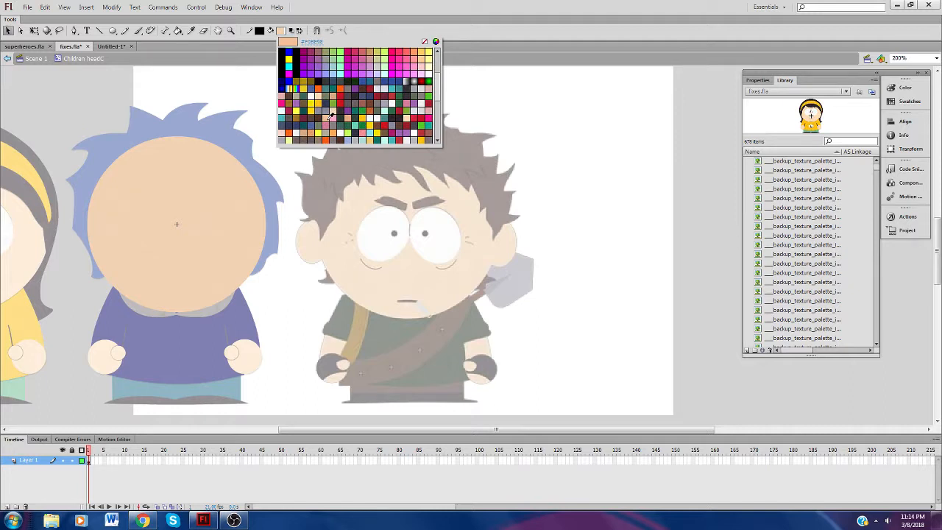
{"action": "scroll", "coordinate": [331, 114], "scroll_direction": "down", "scroll_amount": 3}
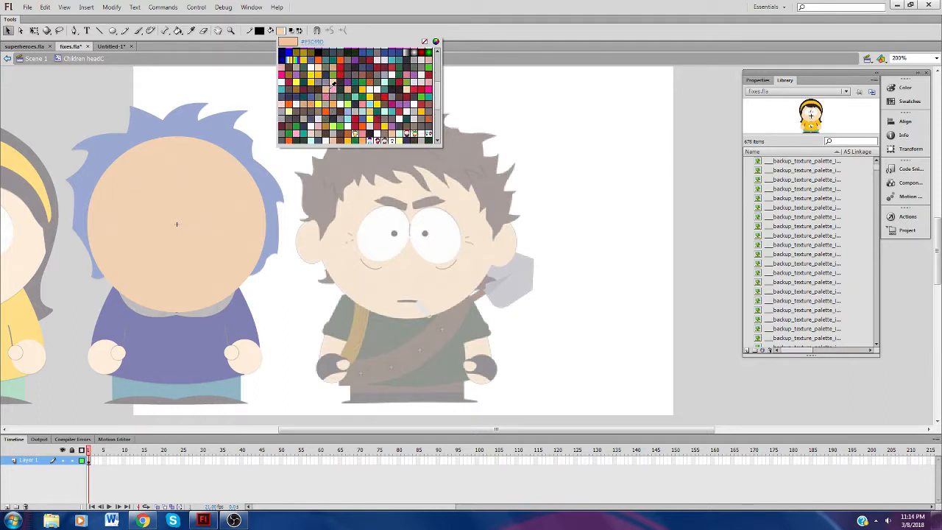
{"action": "scroll", "coordinate": [333, 86], "scroll_direction": "down", "scroll_amount": 3}
{"action": "scroll", "coordinate": [332, 88], "scroll_direction": "down", "scroll_amount": 3}
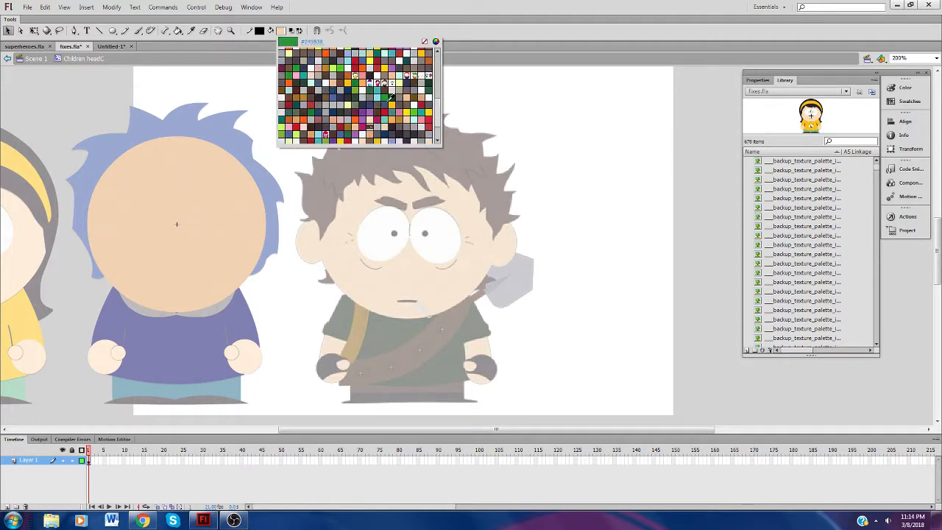
{"action": "scroll", "coordinate": [411, 94], "scroll_direction": "down", "scroll_amount": 3}
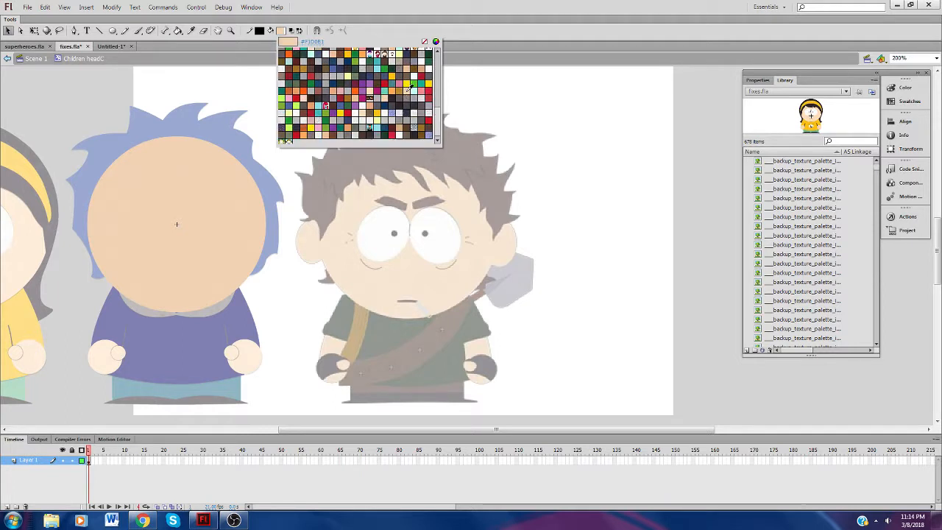
{"action": "left_click", "coordinate": [410, 87]}
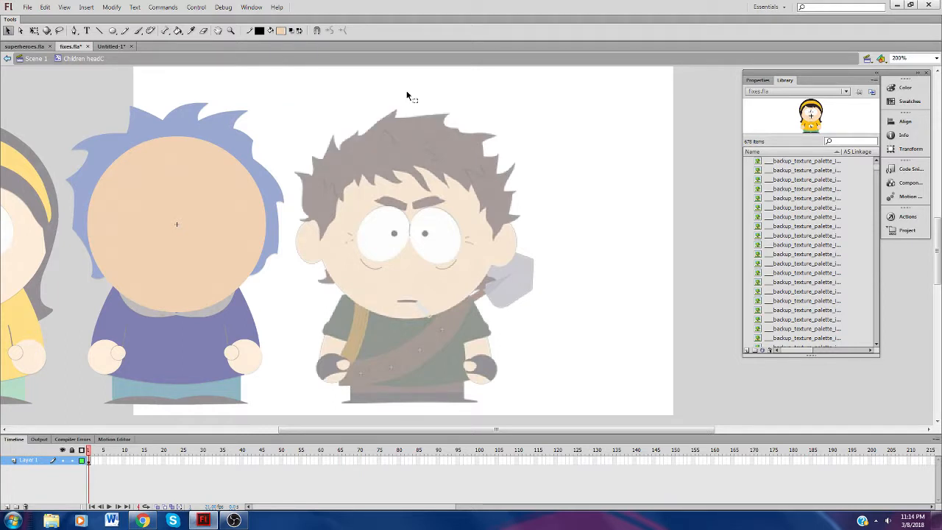
{"action": "left_click", "coordinate": [281, 31]}
{"action": "scroll", "coordinate": [410, 88], "scroll_direction": "down", "scroll_amount": 5}
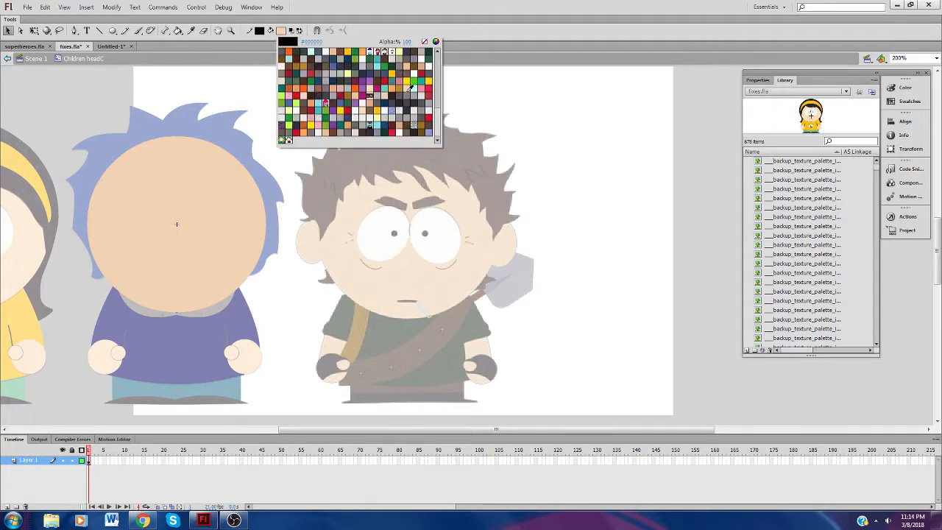
{"action": "left_click", "coordinate": [410, 87]}
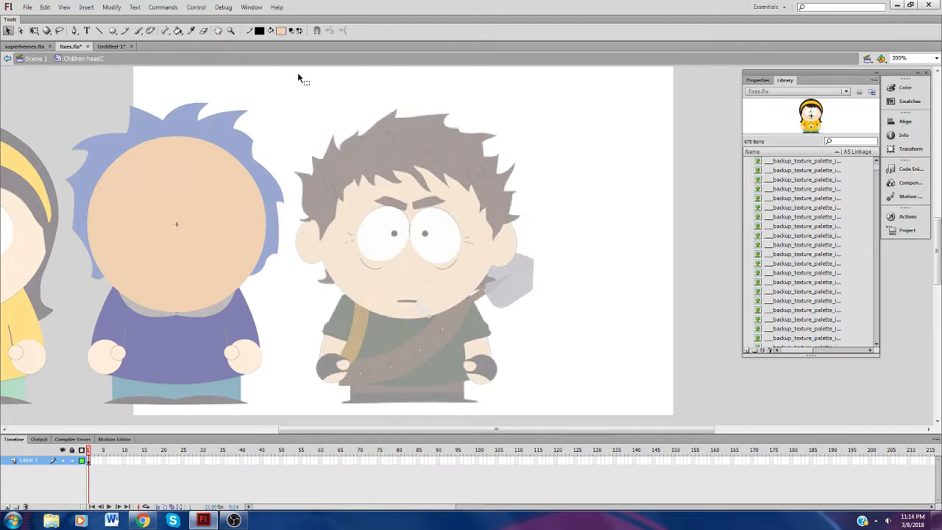
Step: Choose a different light skin-tone swatch, apply it to the head shape with the Paint Bucket, and return to the main scene
{"action": "left_click", "coordinate": [281, 34]}
{"action": "scroll", "coordinate": [383, 89], "scroll_direction": "down", "scroll_amount": 5}
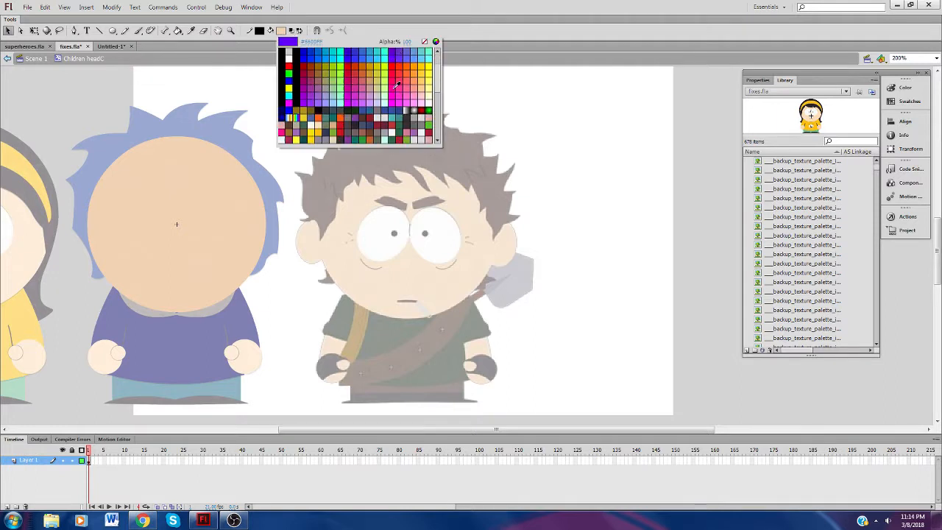
{"action": "scroll", "coordinate": [399, 83], "scroll_direction": "down", "scroll_amount": 3}
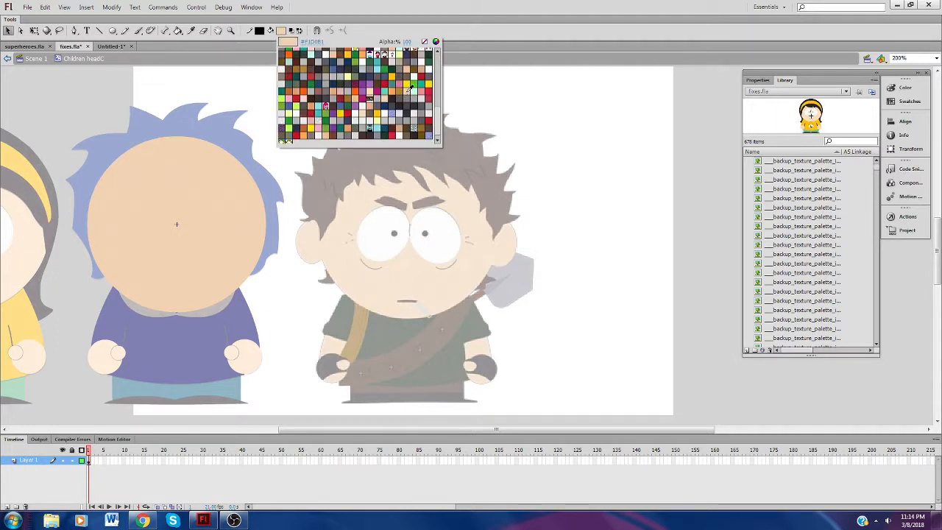
{"action": "left_click", "coordinate": [387, 95]}
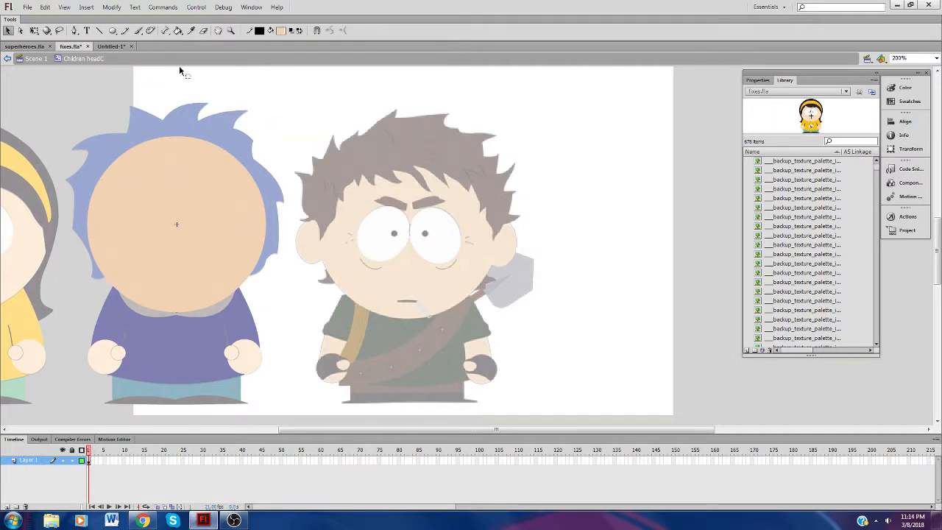
{"action": "left_click", "coordinate": [177, 31]}
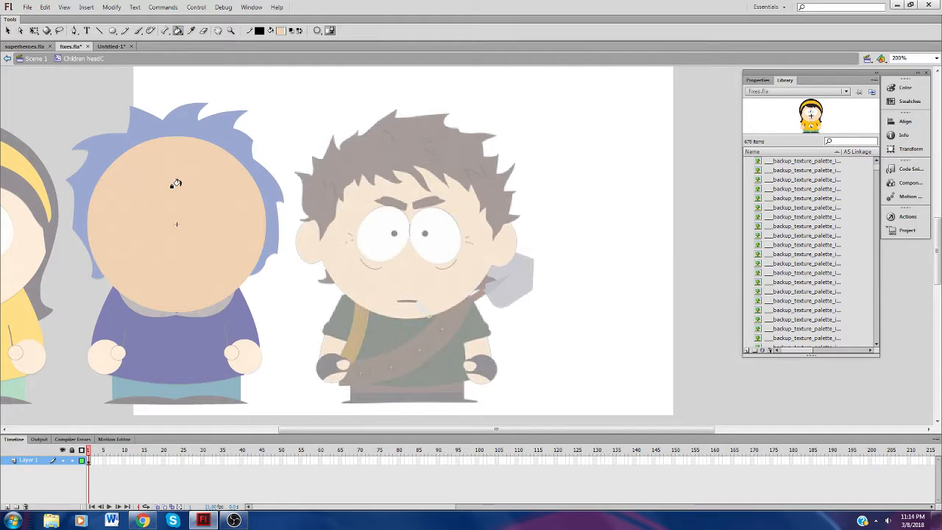
{"action": "left_click", "coordinate": [19, 59]}
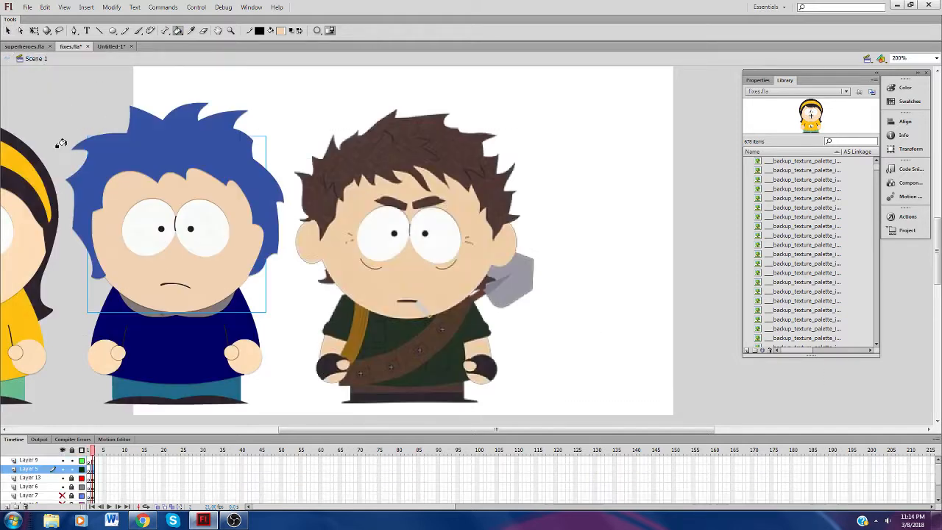
{"action": "left_click", "coordinate": [7, 31]}
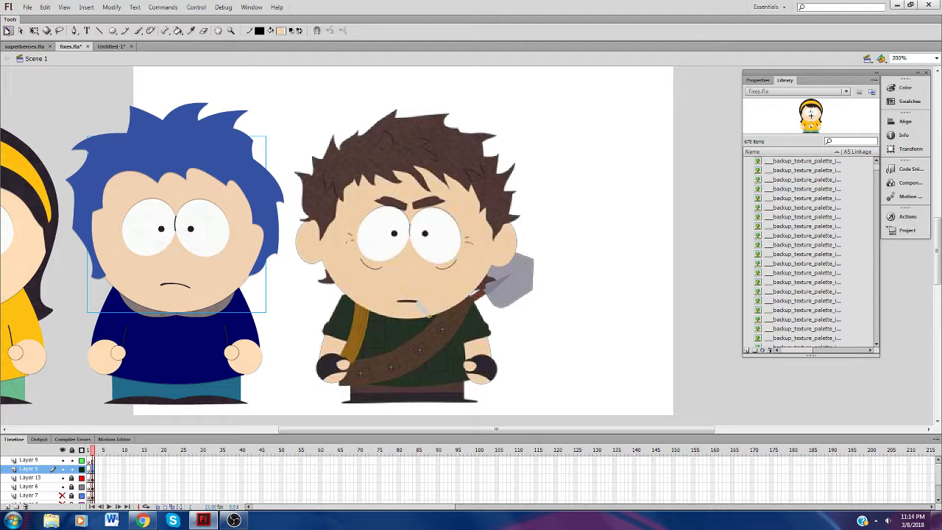
{"action": "left_click", "coordinate": [292, 328]}
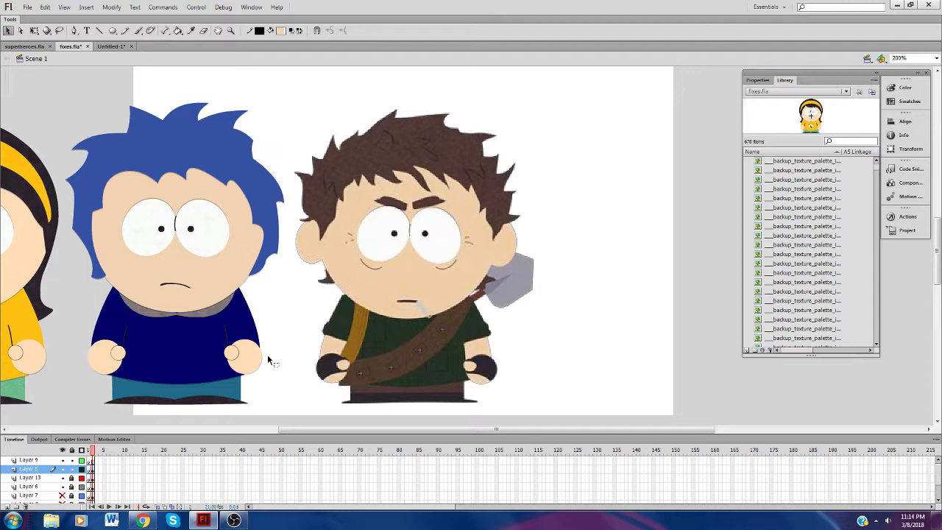
Step: Reopen the blue-haired figure's head symbol and fill the head shape with a deeper peach skin-tone swatch
{"action": "double_click", "coordinate": [224, 266]}
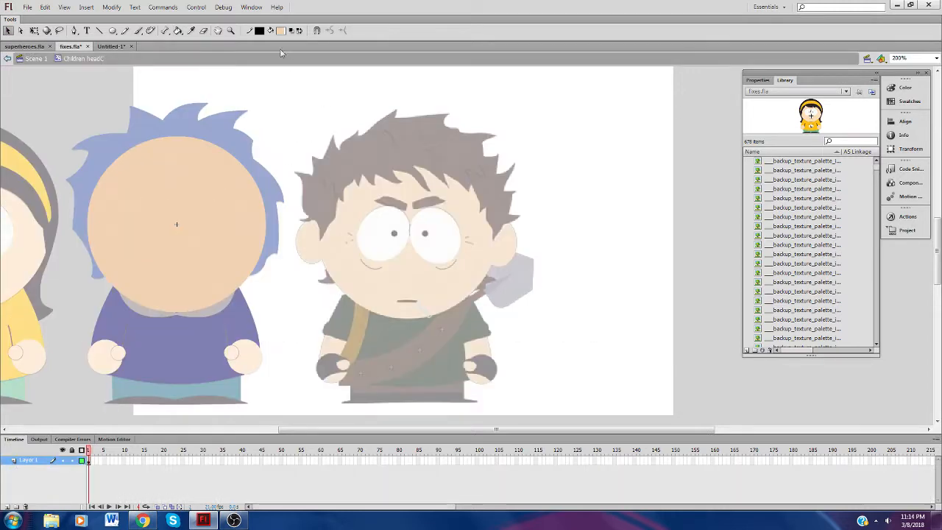
{"action": "left_click", "coordinate": [280, 30]}
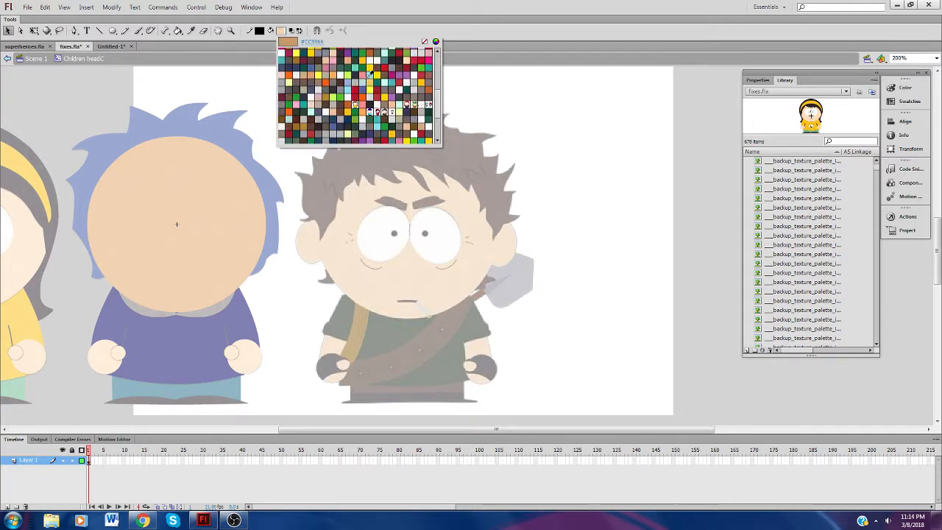
{"action": "scroll", "coordinate": [354, 80], "scroll_direction": "up", "scroll_amount": 1}
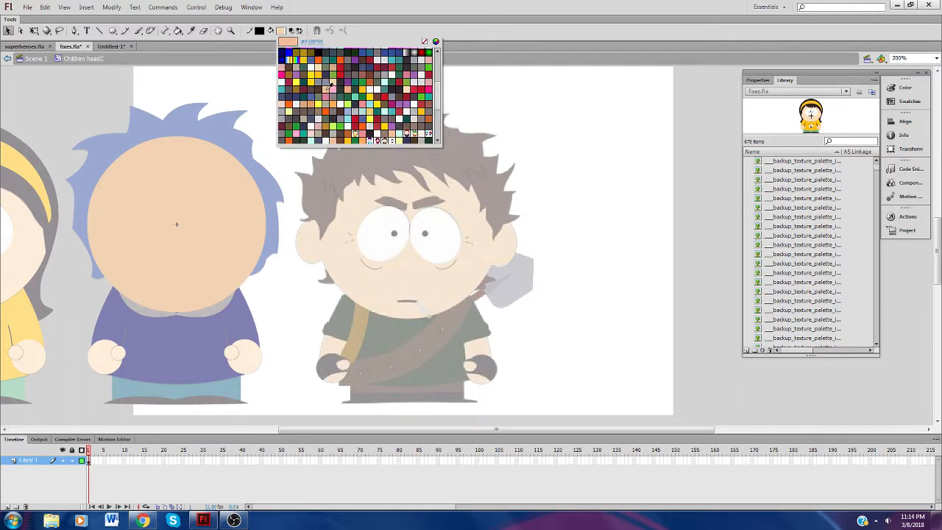
{"action": "left_click", "coordinate": [328, 87]}
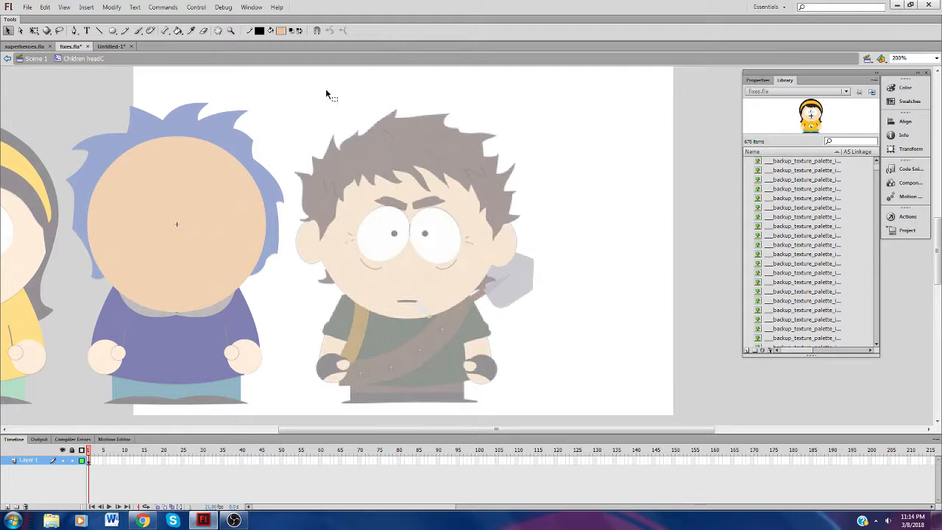
{"action": "left_click", "coordinate": [283, 32]}
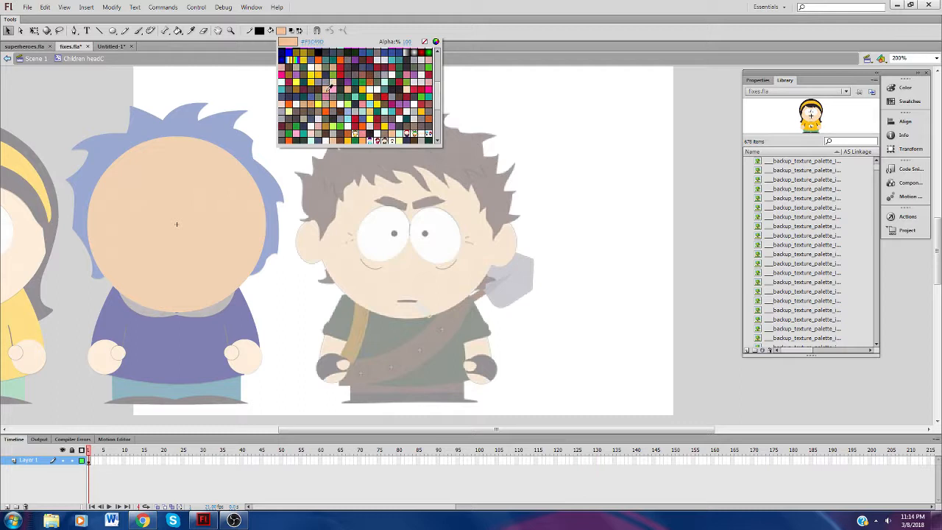
{"action": "left_click", "coordinate": [328, 87]}
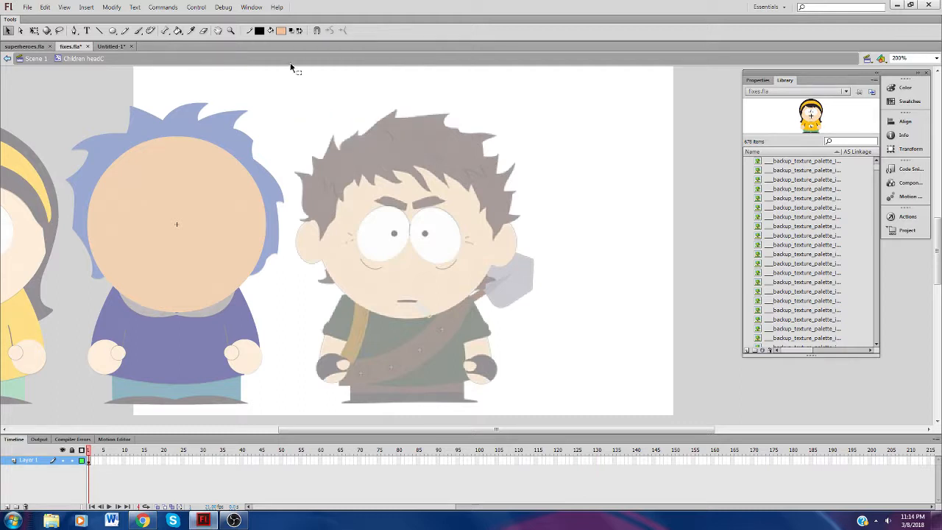
{"action": "left_click", "coordinate": [282, 31]}
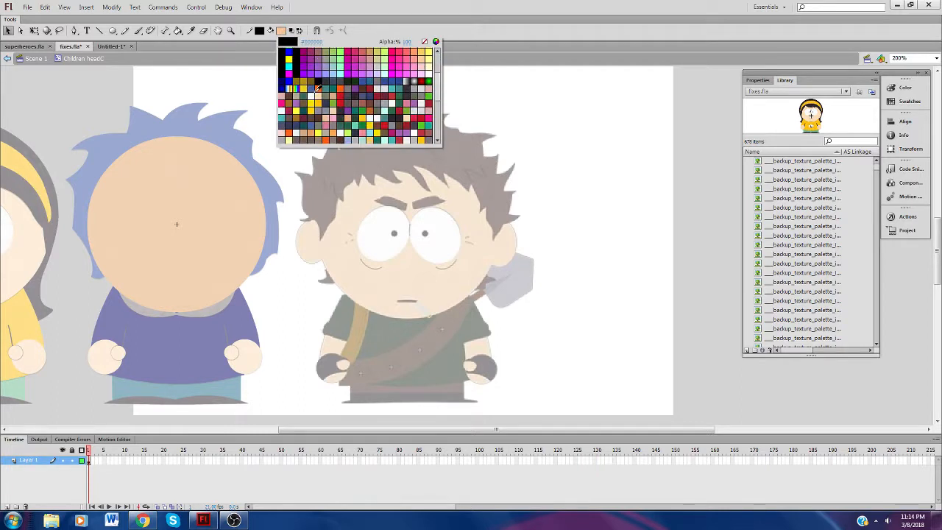
{"action": "left_click", "coordinate": [328, 88]}
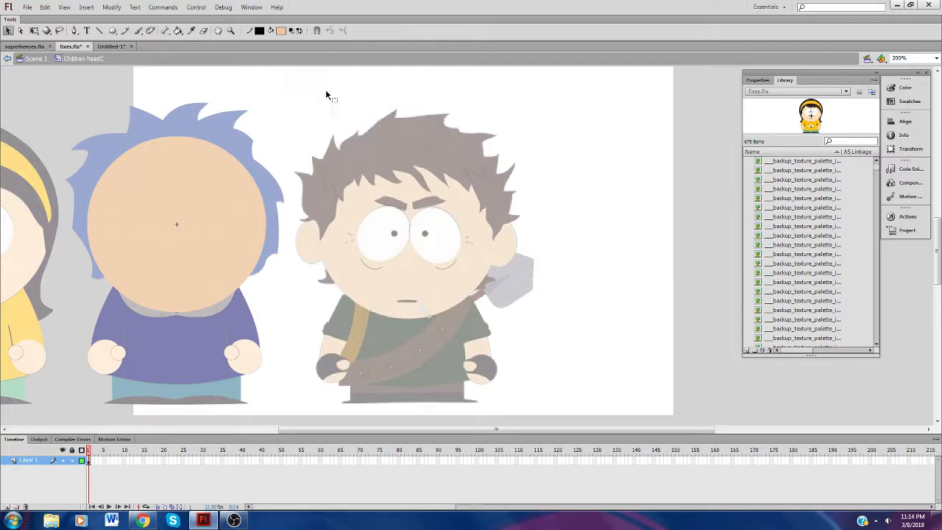
{"action": "left_click", "coordinate": [280, 31]}
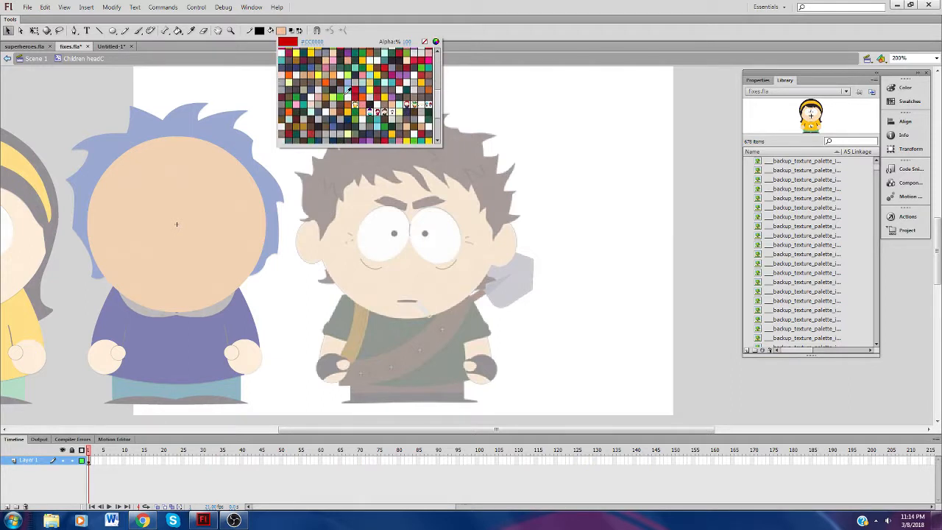
{"action": "left_click", "coordinate": [329, 58]}
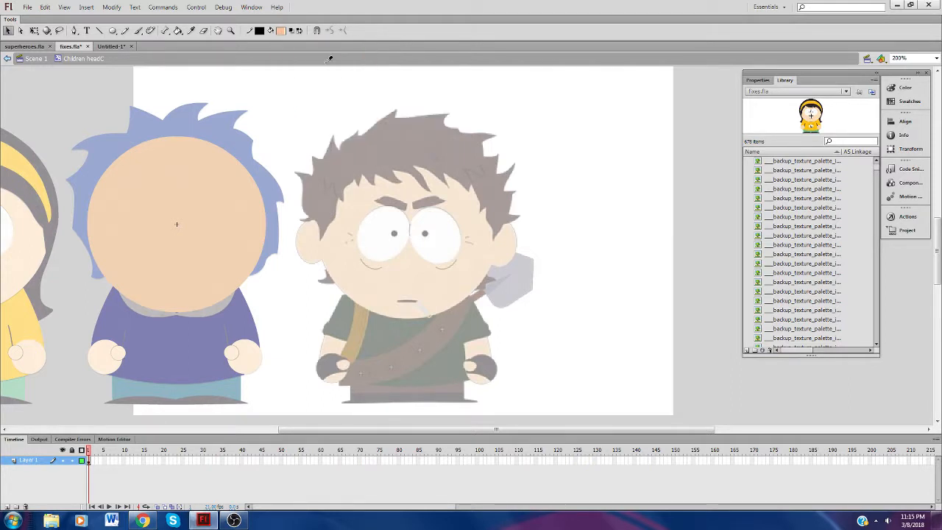
{"action": "left_click", "coordinate": [178, 31]}
{"action": "left_click", "coordinate": [199, 203]}
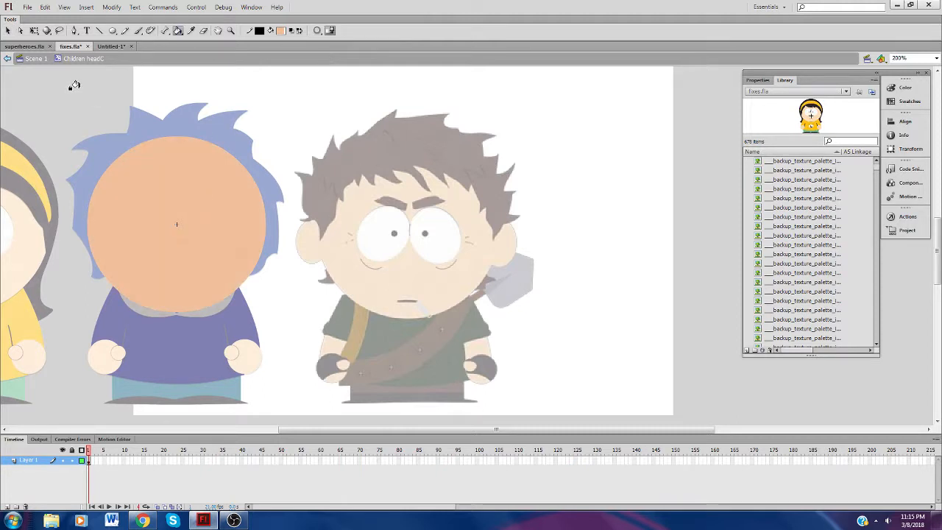
Step: Try several light skin-tone swatches, including #F2D1B2, as the fill colour for the blue-haired figure's head
{"action": "left_click", "coordinate": [280, 31]}
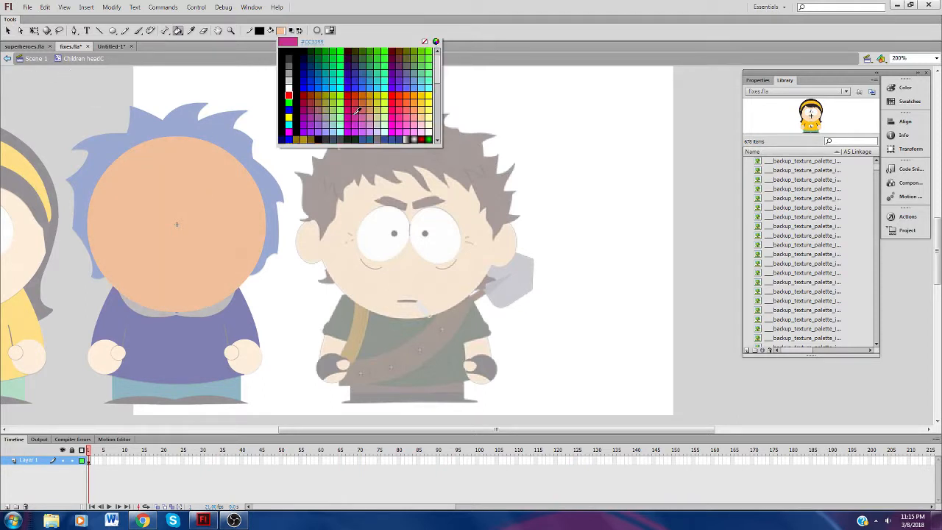
{"action": "scroll", "coordinate": [361, 106], "scroll_direction": "down", "scroll_amount": 5}
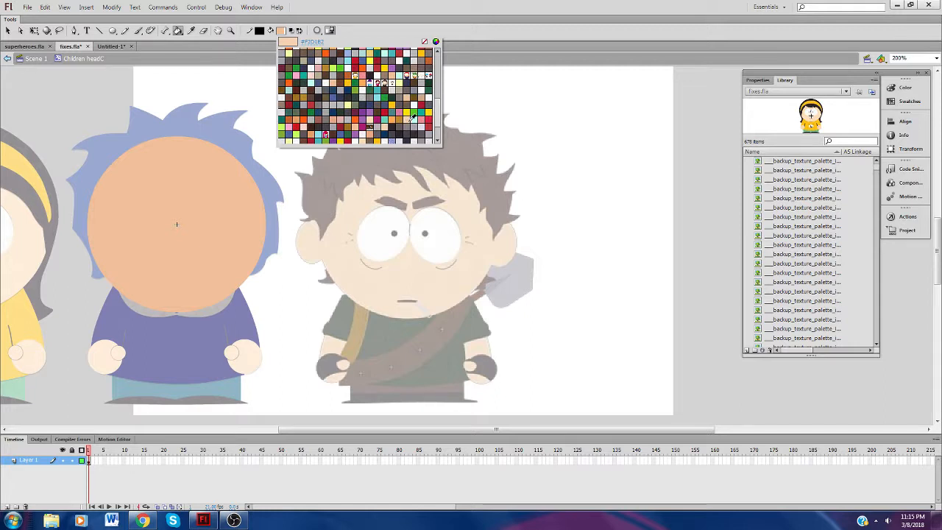
{"action": "left_click", "coordinate": [407, 119]}
{"action": "left_click", "coordinate": [281, 28]}
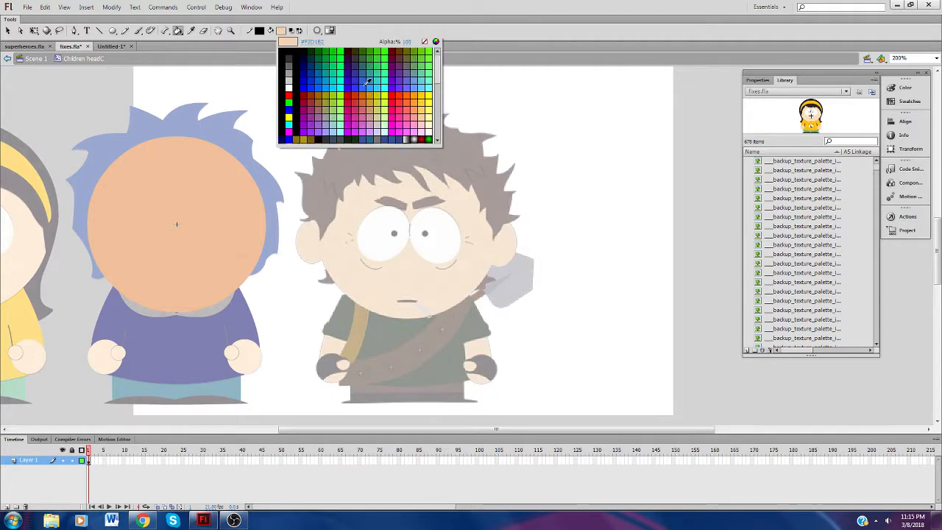
{"action": "left_click", "coordinate": [383, 95]}
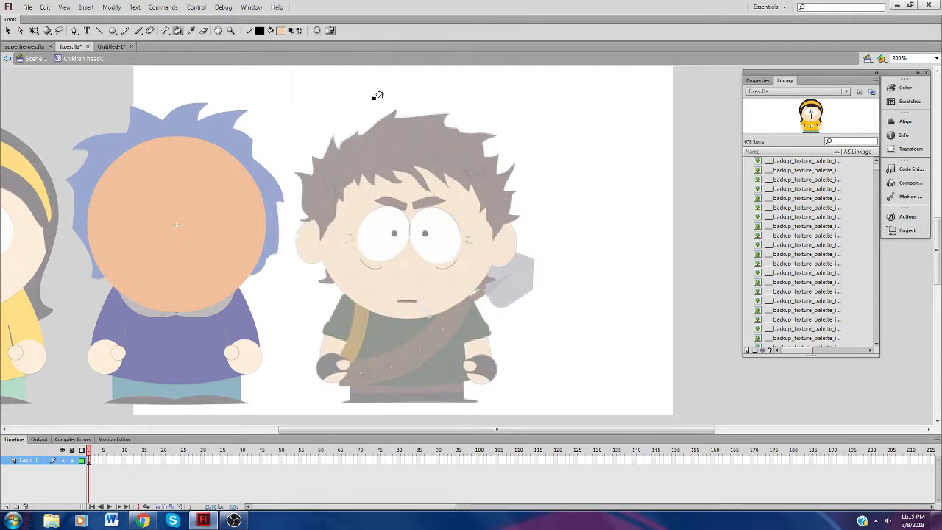
{"action": "left_click", "coordinate": [282, 30]}
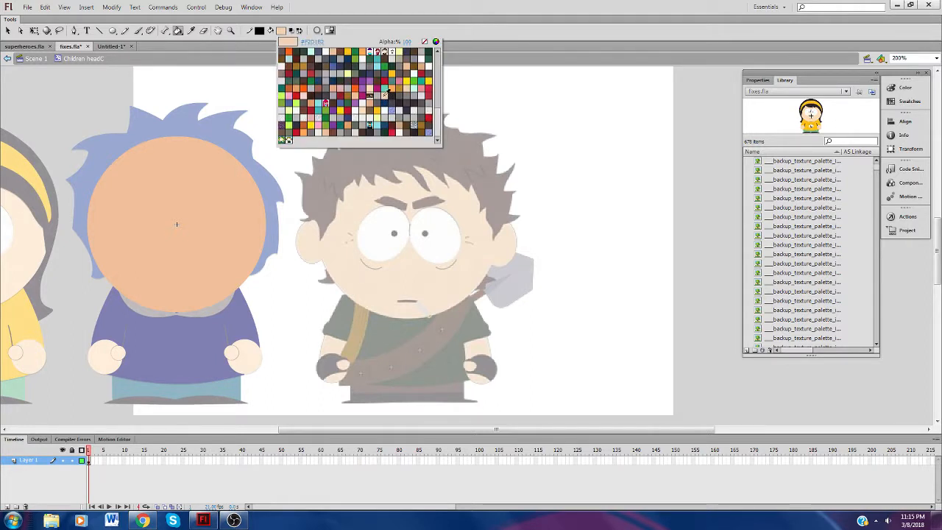
{"action": "left_click", "coordinate": [383, 94]}
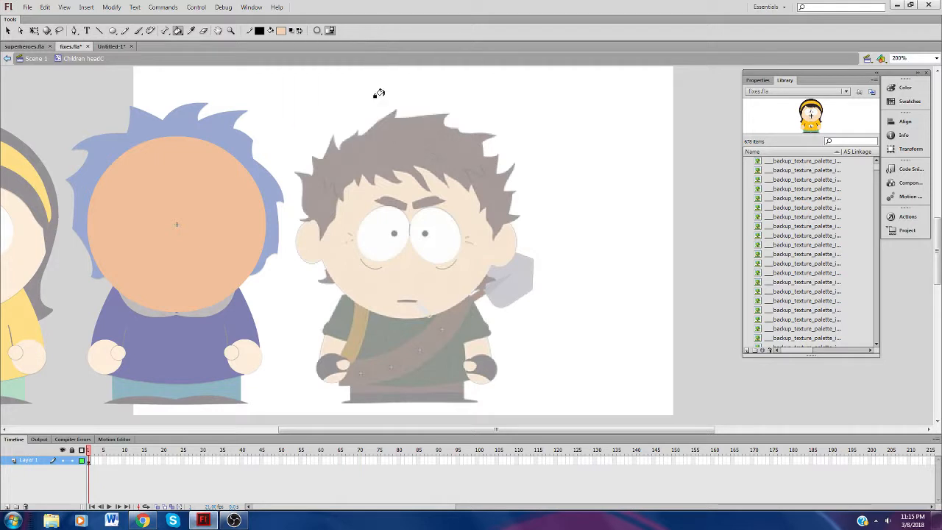
{"action": "left_click", "coordinate": [280, 29]}
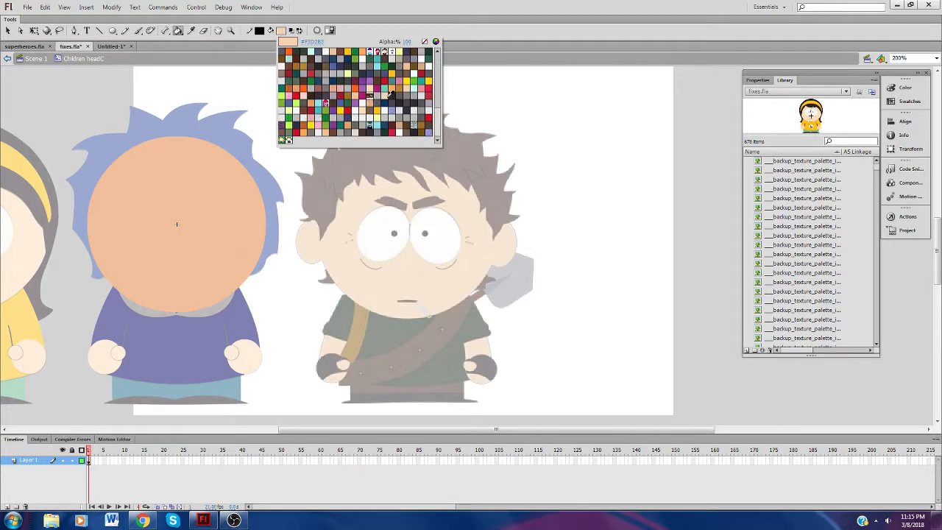
{"action": "left_click", "coordinate": [390, 94]}
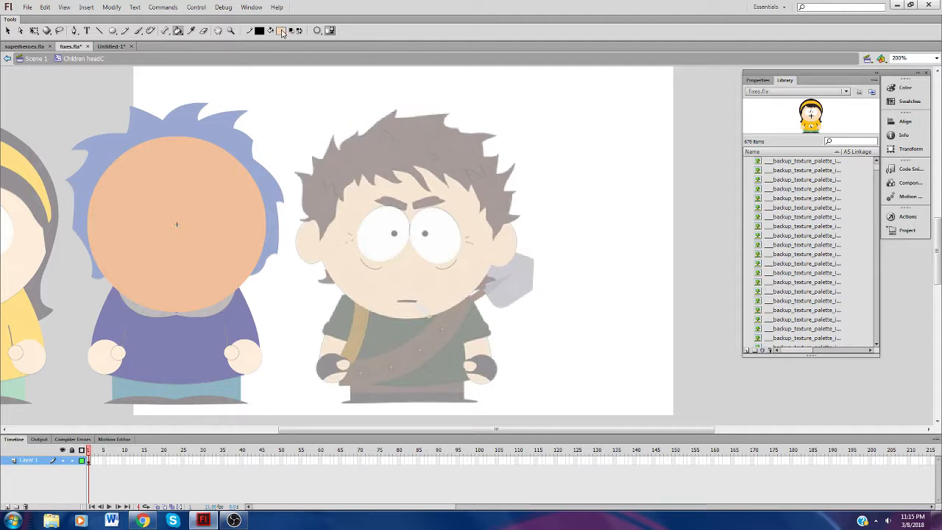
Step: Compare more light skin-tone swatches and pick one as the fill colour for the head shape
{"action": "left_click", "coordinate": [282, 31]}
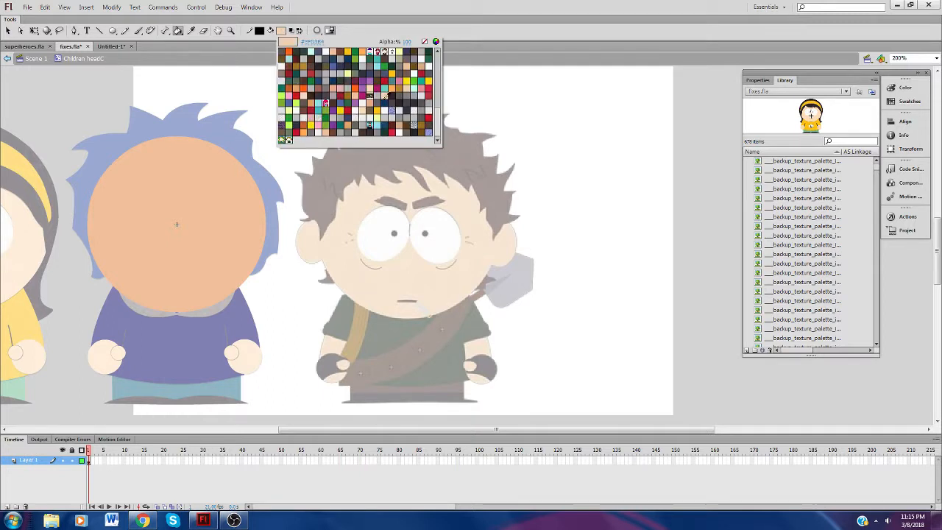
{"action": "left_click", "coordinate": [388, 93]}
{"action": "left_click", "coordinate": [280, 31]}
{"action": "left_click", "coordinate": [387, 93]}
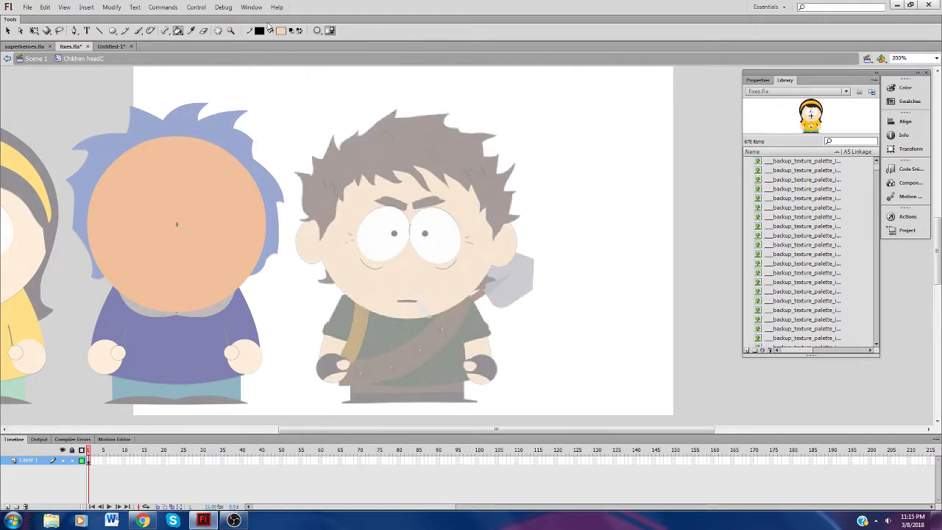
{"action": "left_click", "coordinate": [281, 31]}
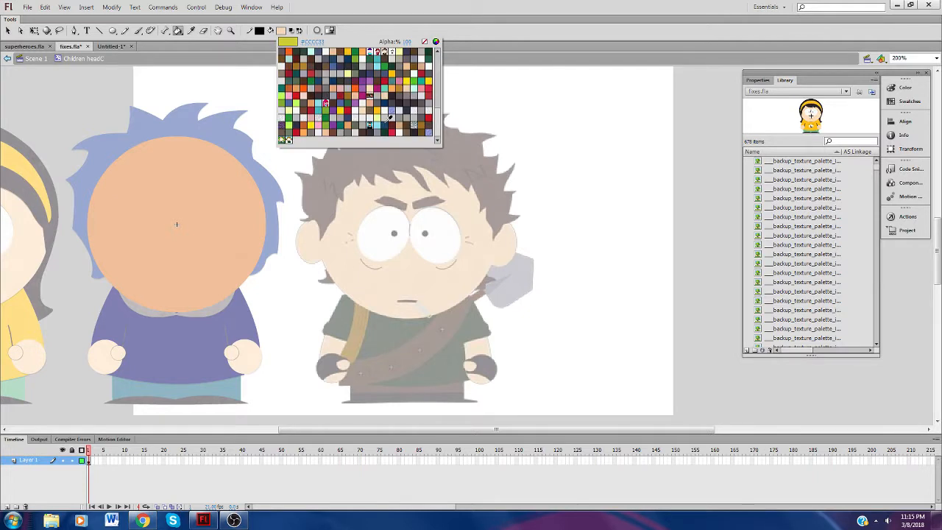
{"action": "left_click", "coordinate": [411, 86]}
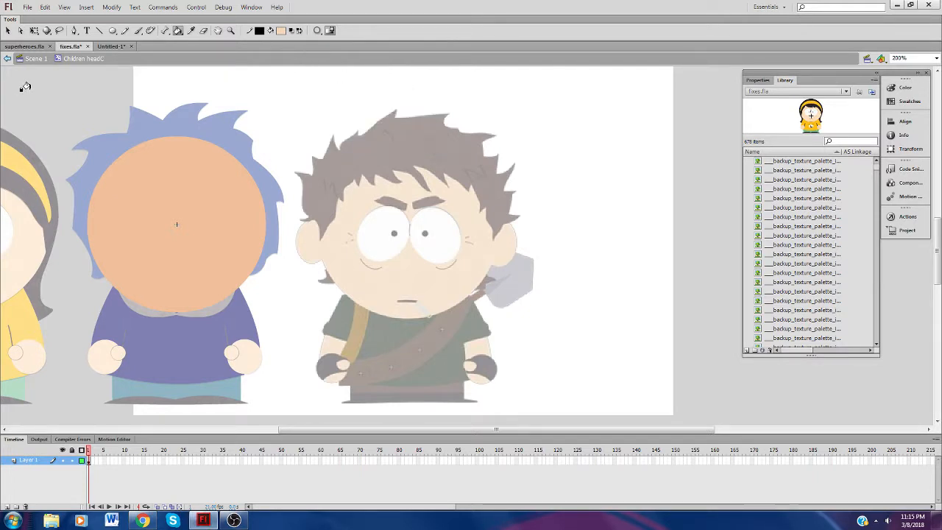
Step: Save and close fixes.fla, then reopen it from the recent files ahead of the untitled document
{"action": "key", "text": "ctrl+s"}
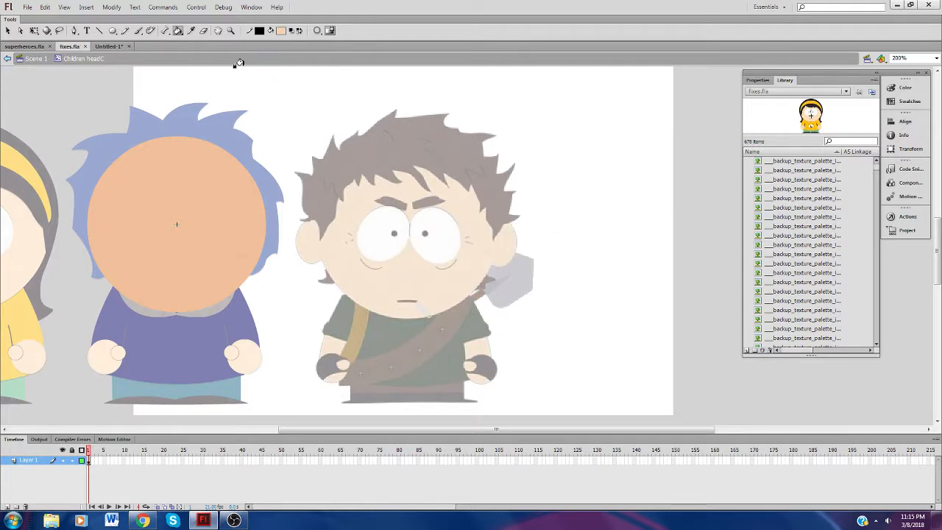
{"action": "left_click", "coordinate": [94, 47]}
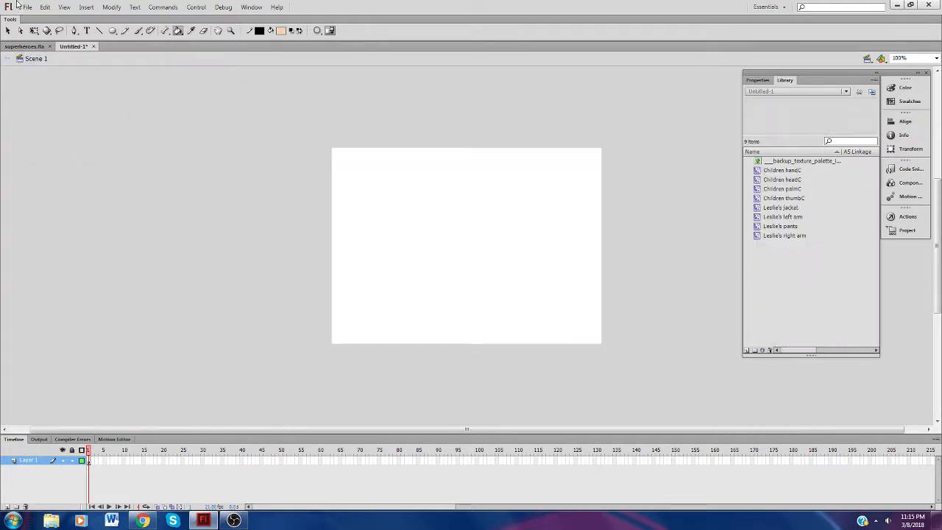
{"action": "left_click", "coordinate": [27, 8]}
{"action": "mouse_move", "coordinate": [112, 53]}
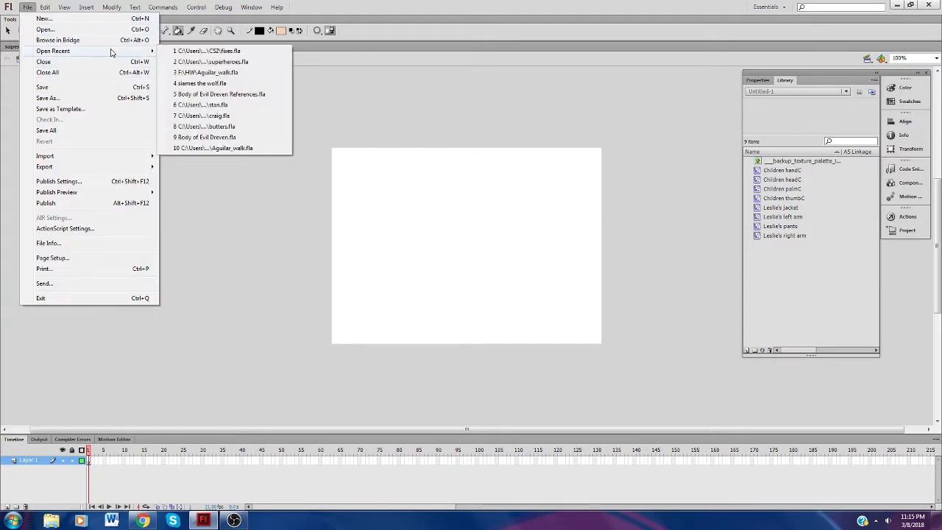
{"action": "left_click", "coordinate": [212, 74]}
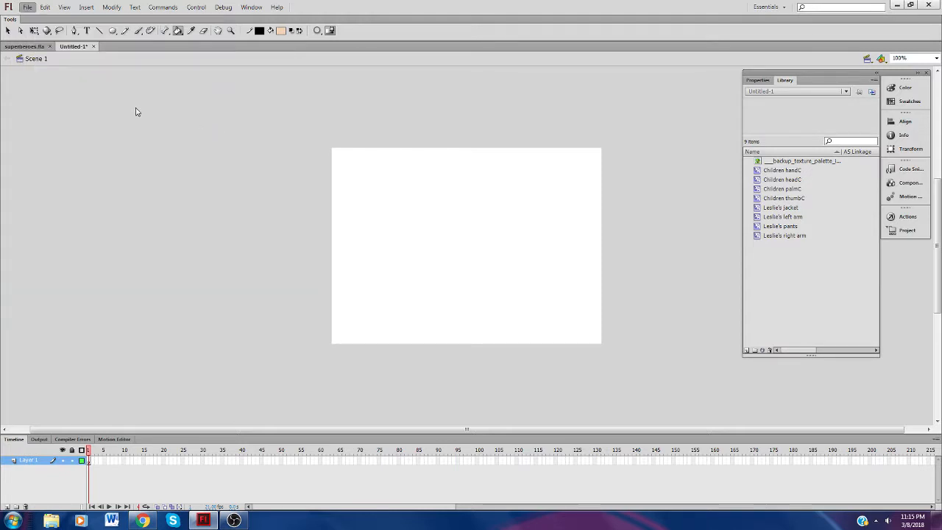
{"action": "left_click_drag", "start_coordinate": [78, 47], "coordinate": [135, 50]}
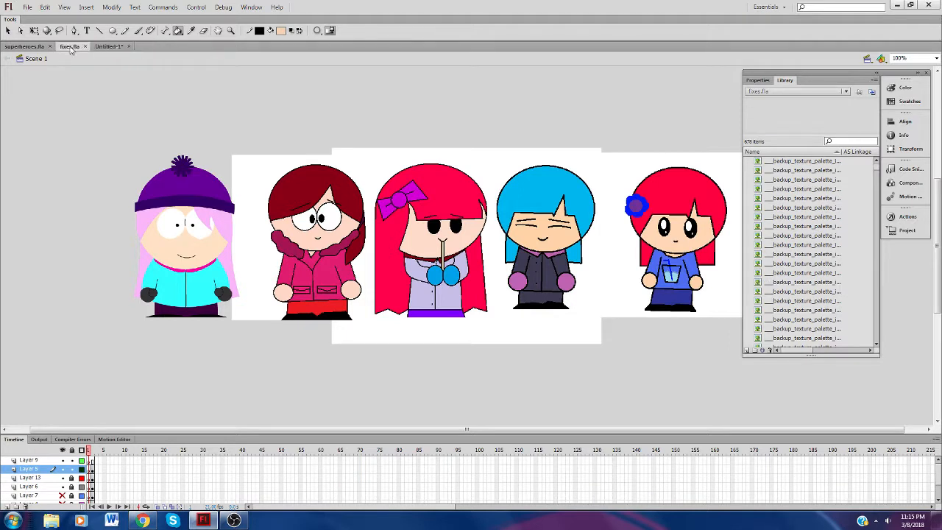
Step: On frame 2, reopen the blue-haired figure's head symbol for editing and look through the fill-colour swatches
{"action": "left_click", "coordinate": [91, 469]}
{"action": "left_click", "coordinate": [11, 32]}
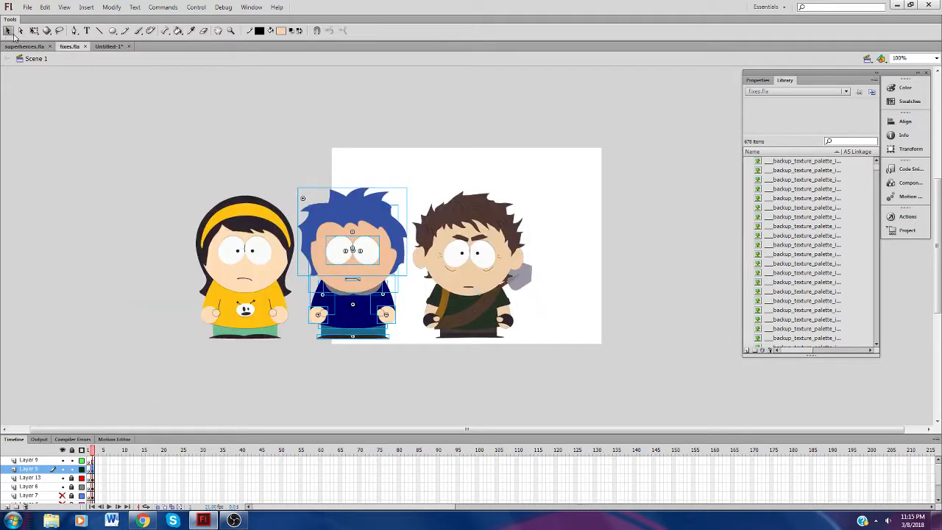
{"action": "left_click", "coordinate": [230, 30]}
{"action": "left_click", "coordinate": [365, 232]}
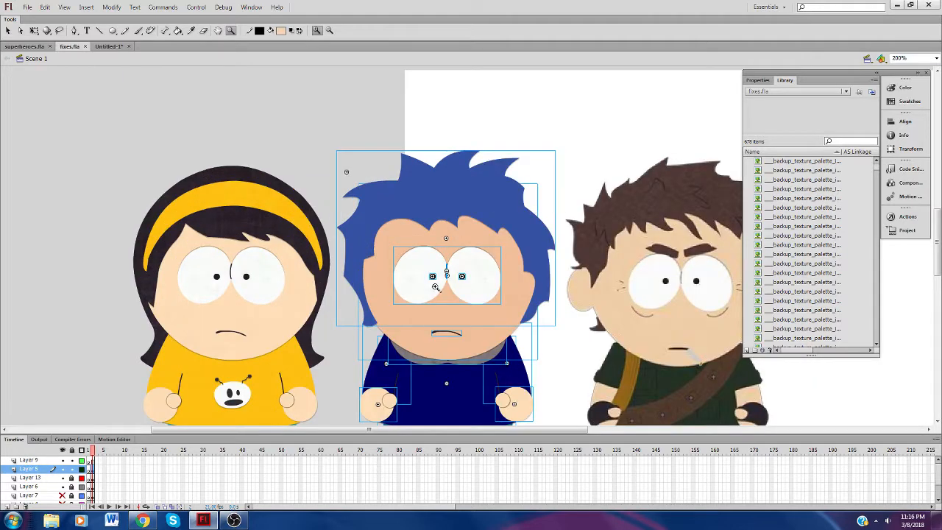
{"action": "left_click", "coordinate": [9, 31]}
{"action": "left_click", "coordinate": [164, 123]}
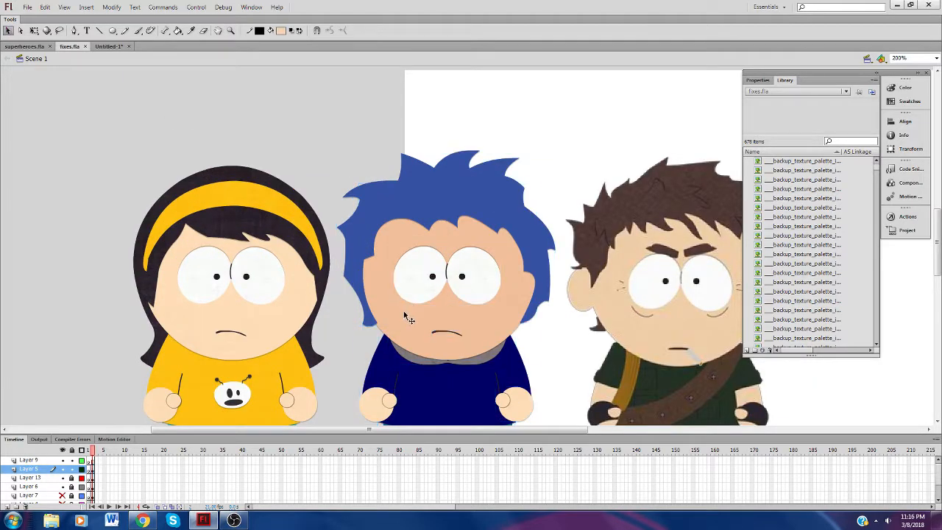
{"action": "double_click", "coordinate": [364, 311]}
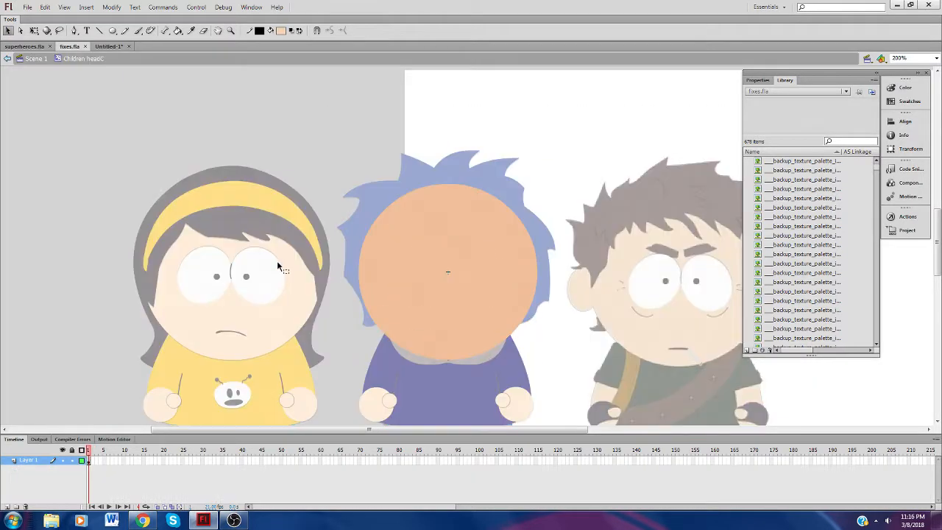
{"action": "left_click", "coordinate": [282, 31]}
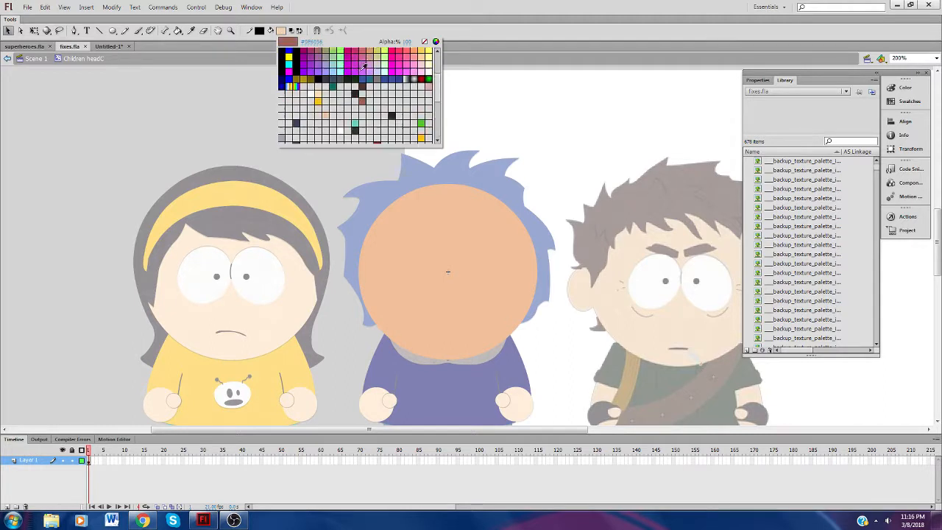
{"action": "left_click", "coordinate": [281, 32]}
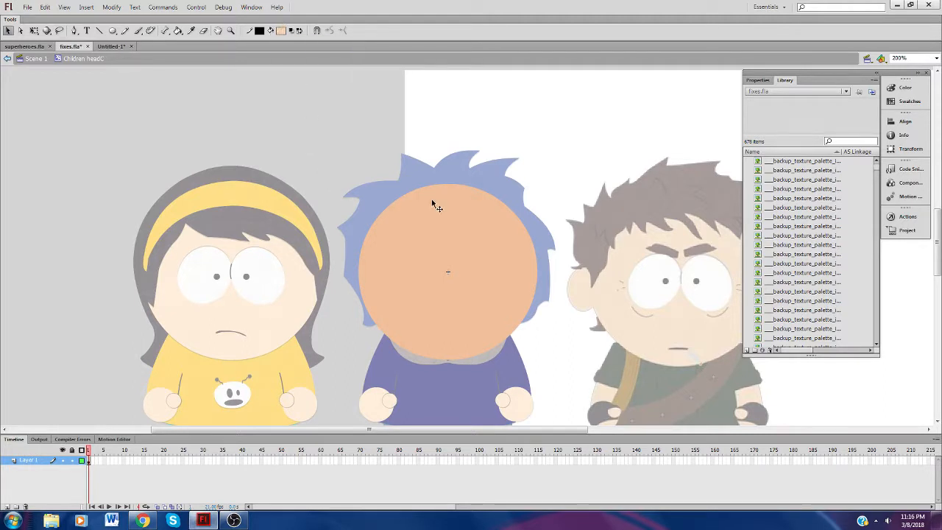
Step: Look through the fixes.fla library items one by one, from the backup texture palette bitmaps onward, checking each preview for a matching skin tone
{"action": "left_click", "coordinate": [805, 163]}
{"action": "key", "text": "Down"}
{"action": "key", "text": "Down"}
{"action": "key", "text": "Down"}
{"action": "key", "text": "Down"}
{"action": "key", "text": "Down"}
{"action": "key", "text": "Down"}
{"action": "key", "text": "Down"}
{"action": "key", "text": "Down"}
{"action": "key", "text": "Down"}
{"action": "key", "text": "Down"}
{"action": "key", "text": "Down"}
{"action": "key", "text": "Down"}
{"action": "key", "text": "Down"}
{"action": "key", "text": "Down"}
{"action": "key", "text": "Down"}
{"action": "key", "text": "Down"}
{"action": "key", "text": "Down"}
{"action": "key", "text": "Down"}
{"action": "key", "text": "Down"}
{"action": "key", "text": "Down"}
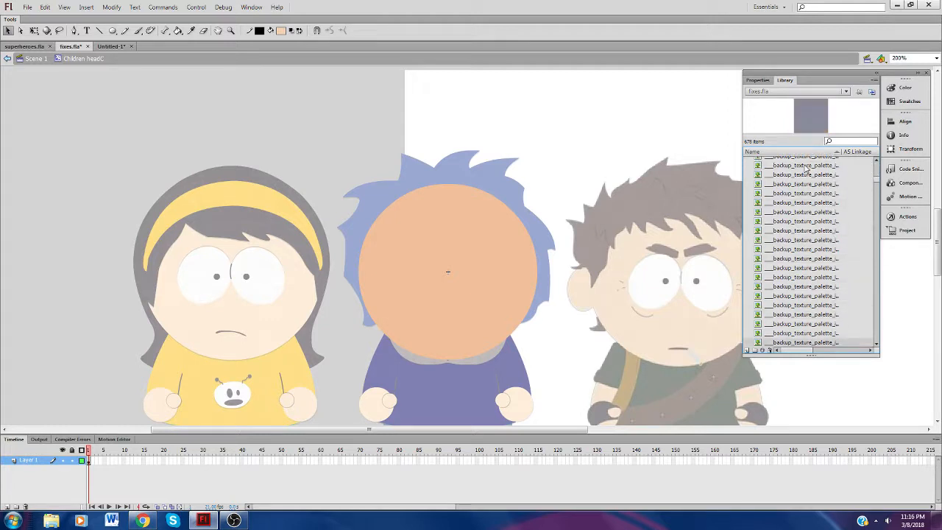
{"action": "key", "text": "Down"}
{"action": "key", "text": "Down"}
{"action": "key", "text": "Down"}
{"action": "key", "text": "Down"}
{"action": "key", "text": "Down"}
{"action": "key", "text": "Down"}
{"action": "key", "text": "Down"}
{"action": "key", "text": "Down"}
{"action": "key", "text": "Down"}
{"action": "key", "text": "Down"}
{"action": "key", "text": "Down"}
{"action": "key", "text": "Down"}
{"action": "key", "text": "Down"}
{"action": "key", "text": "Down"}
{"action": "key", "text": "Down"}
{"action": "key", "text": "Down"}
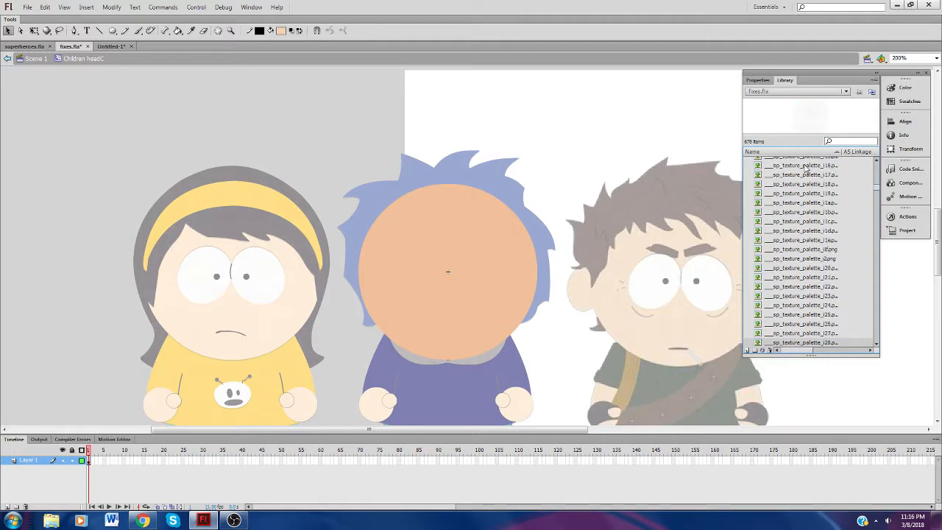
{"action": "key", "text": "Down"}
{"action": "key", "text": "Down"}
{"action": "key", "text": "Down"}
{"action": "key", "text": "Down"}
{"action": "key", "text": "Down"}
{"action": "key", "text": "Down"}
{"action": "key", "text": "Down"}
{"action": "key", "text": "Down"}
{"action": "key", "text": "Down"}
{"action": "key", "text": "Down"}
{"action": "key", "text": "Down"}
{"action": "key", "text": "Down"}
{"action": "key", "text": "Down"}
{"action": "key", "text": "Down"}
{"action": "key", "text": "Down"}
{"action": "key", "text": "Down"}
{"action": "key", "text": "Down"}
{"action": "key", "text": "Down"}
{"action": "key", "text": "Down"}
{"action": "key", "text": "Down"}
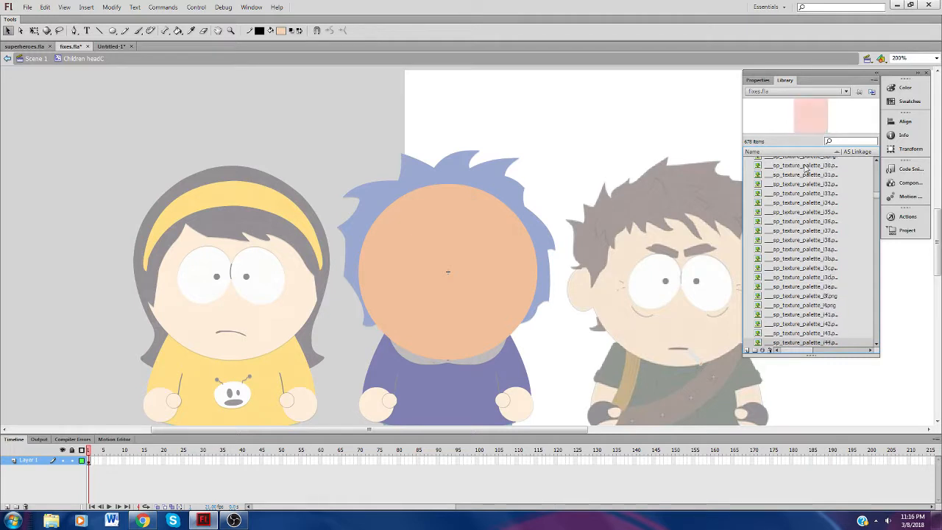
{"action": "key", "text": "Down"}
{"action": "key", "text": "Down"}
{"action": "key", "text": "Down"}
{"action": "key", "text": "Down"}
{"action": "key", "text": "Down"}
{"action": "key", "text": "Down"}
{"action": "key", "text": "Down"}
{"action": "key", "text": "Down"}
{"action": "key", "text": "Down"}
{"action": "key", "text": "Down"}
{"action": "key", "text": "Down"}
{"action": "key", "text": "Down"}
{"action": "key", "text": "Down"}
{"action": "key", "text": "Down"}
{"action": "key", "text": "Down"}
{"action": "key", "text": "Down"}
{"action": "key", "text": "Down"}
{"action": "key", "text": "Down"}
{"action": "key", "text": "Down"}
{"action": "key", "text": "Down"}
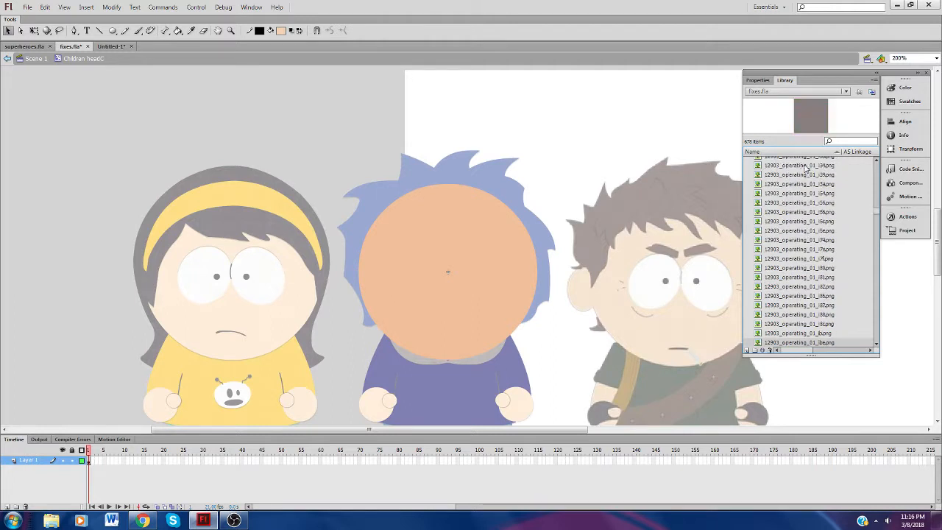
{"action": "key", "text": "Down"}
{"action": "key", "text": "Down"}
{"action": "key", "text": "Down"}
{"action": "key", "text": "Down"}
{"action": "key", "text": "Down"}
{"action": "key", "text": "Down"}
{"action": "key", "text": "Down"}
{"action": "key", "text": "Down"}
{"action": "key", "text": "Down"}
{"action": "key", "text": "Down"}
{"action": "key", "text": "Down"}
{"action": "key", "text": "Down"}
{"action": "key", "text": "Down"}
{"action": "key", "text": "Down"}
{"action": "key", "text": "Down"}
{"action": "key", "text": "Down"}
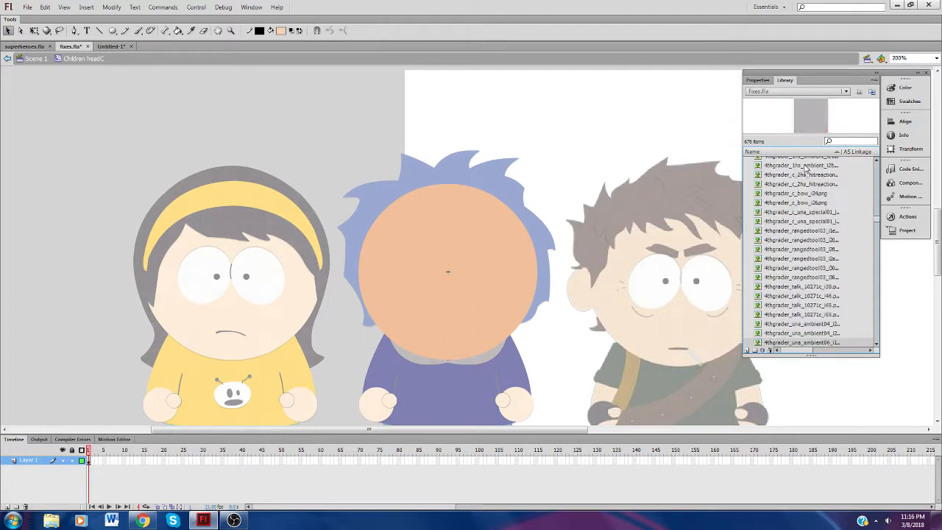
{"action": "key", "text": "Down"}
{"action": "key", "text": "Down"}
{"action": "key", "text": "Down"}
{"action": "key", "text": "Down"}
{"action": "key", "text": "Down"}
{"action": "key", "text": "Down"}
{"action": "key", "text": "Down"}
{"action": "key", "text": "Down"}
{"action": "key", "text": "Down"}
{"action": "key", "text": "Down"}
{"action": "key", "text": "Down"}
{"action": "key", "text": "Down"}
{"action": "key", "text": "Down"}
{"action": "key", "text": "Down"}
{"action": "key", "text": "Down"}
{"action": "key", "text": "Down"}
{"action": "key", "text": "Down"}
{"action": "key", "text": "Down"}
{"action": "key", "text": "Down"}
{"action": "key", "text": "Down"}
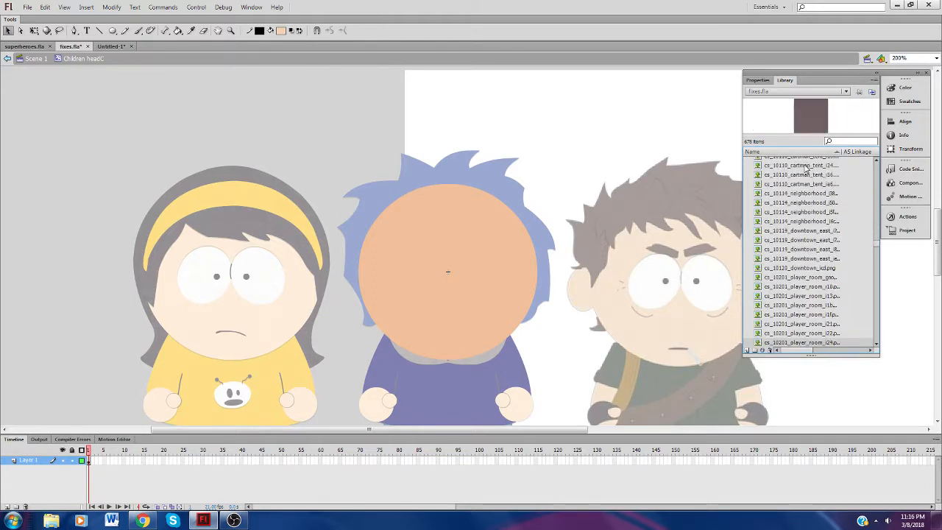
{"action": "key", "text": "Down"}
{"action": "key", "text": "Down"}
{"action": "key", "text": "Down"}
{"action": "key", "text": "Down"}
{"action": "key", "text": "Down"}
{"action": "key", "text": "Down"}
{"action": "key", "text": "Down"}
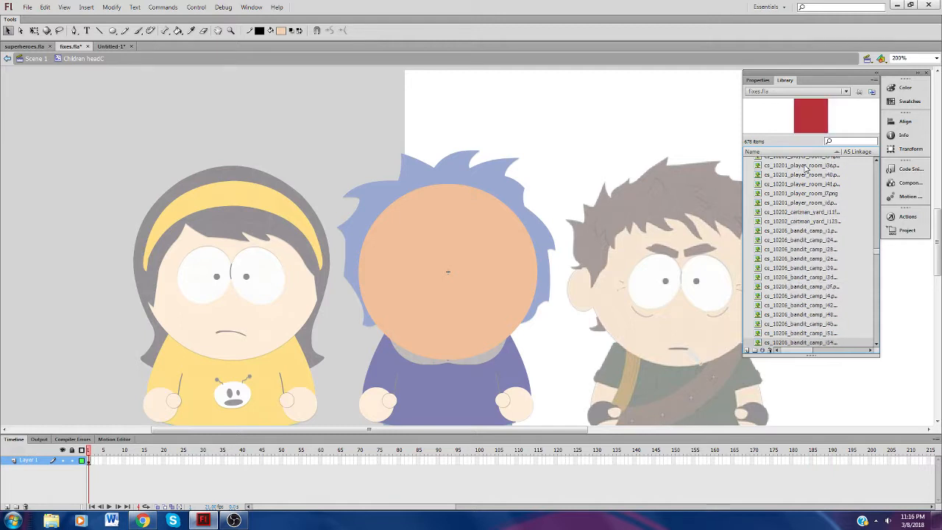
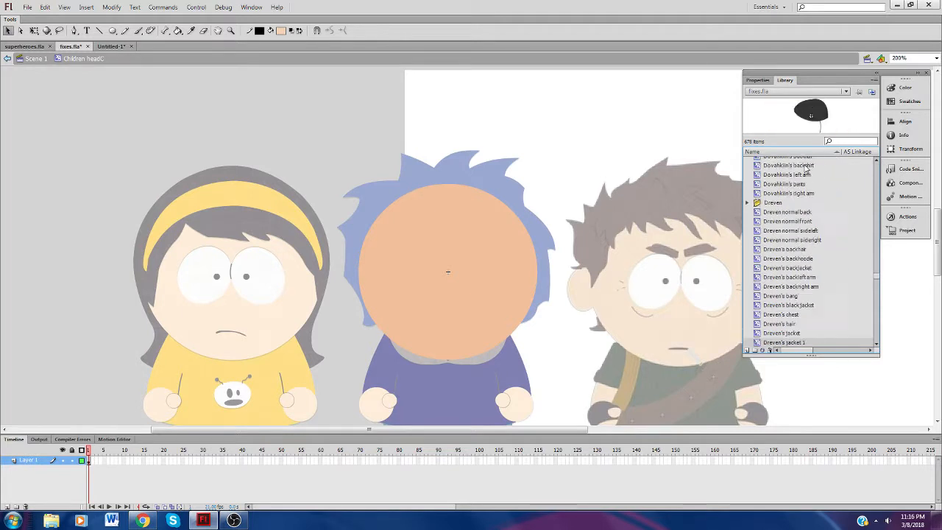
{"action": "key", "text": "Down"}
{"action": "key", "text": "Down"}
{"action": "key", "text": "Down"}
{"action": "key", "text": "Down"}
{"action": "key", "text": "Down"}
{"action": "key", "text": "Down"}
{"action": "key", "text": "Down"}
{"action": "key", "text": "Down"}
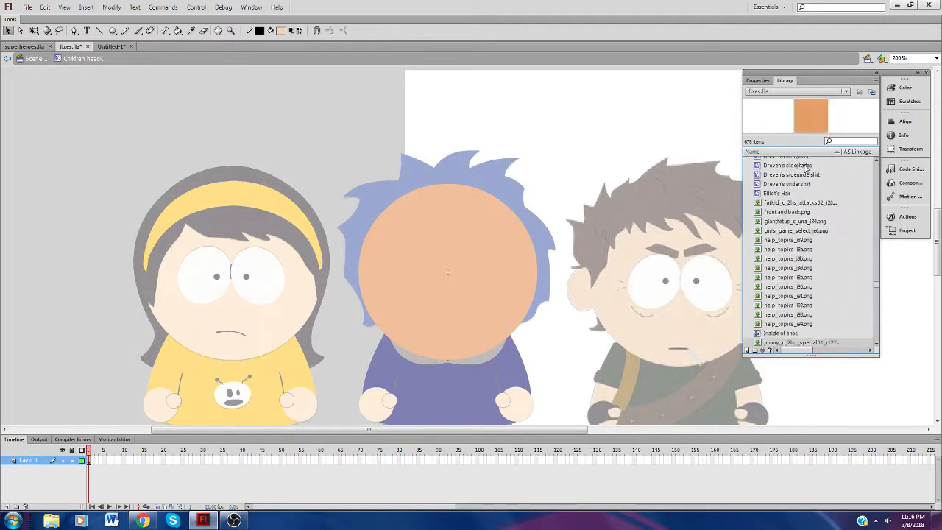
{"action": "key", "text": "Down"}
{"action": "key", "text": "Down"}
{"action": "key", "text": "Down"}
{"action": "key", "text": "Down"}
{"action": "key", "text": "Down"}
{"action": "key", "text": "Down"}
{"action": "key", "text": "Down"}
{"action": "key", "text": "Down"}
{"action": "key", "text": "Down"}
{"action": "key", "text": "Down"}
{"action": "key", "text": "Down"}
{"action": "key", "text": "Down"}
{"action": "key", "text": "Down"}
{"action": "key", "text": "Down"}
{"action": "key", "text": "Down"}
{"action": "key", "text": "Down"}
{"action": "key", "text": "Down"}
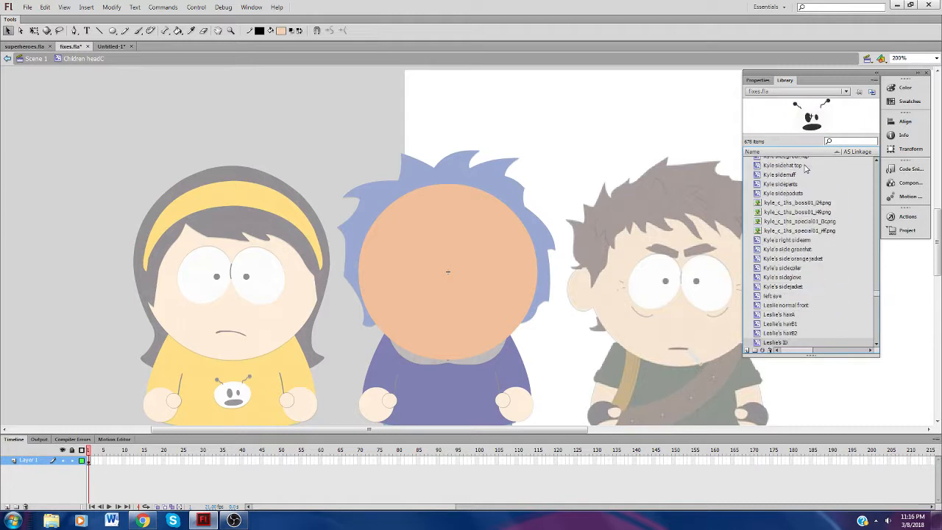
{"action": "key", "text": "Down"}
{"action": "key", "text": "Down"}
{"action": "key", "text": "Down"}
{"action": "key", "text": "Down"}
{"action": "key", "text": "Down"}
{"action": "key", "text": "Down"}
{"action": "key", "text": "Down"}
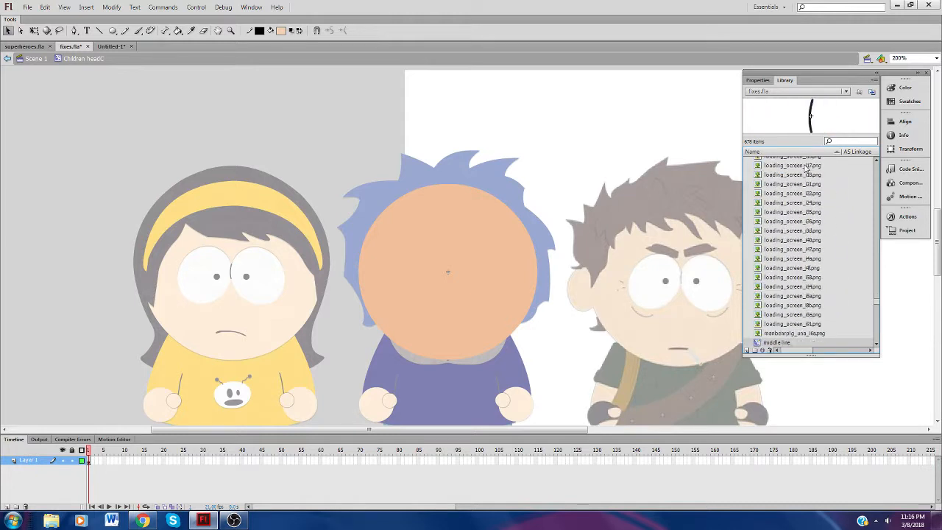
Step: Look through the remaining items of the fixes.fla library, down to the end of the list
{"action": "key", "text": "Down"}
{"action": "key", "text": "Down"}
{"action": "key", "text": "Down"}
{"action": "key", "text": "Down"}
{"action": "key", "text": "Down"}
{"action": "key", "text": "Down"}
{"action": "key", "text": "Down"}
{"action": "key", "text": "Down"}
{"action": "key", "text": "Down"}
{"action": "key", "text": "Down"}
{"action": "key", "text": "Down"}
{"action": "key", "text": "Down"}
{"action": "key", "text": "Down"}
{"action": "key", "text": "Down"}
{"action": "key", "text": "Down"}
{"action": "key", "text": "Down"}
{"action": "key", "text": "Down"}
{"action": "key", "text": "Down"}
{"action": "key", "text": "Down"}
{"action": "key", "text": "Down"}
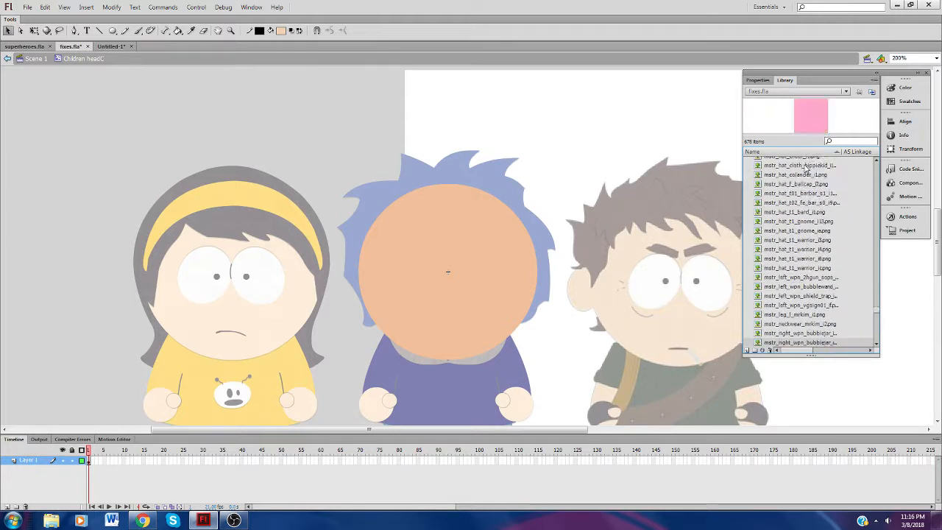
{"action": "key", "text": "Down"}
{"action": "key", "text": "Down"}
{"action": "key", "text": "Down"}
{"action": "key", "text": "Down"}
{"action": "key", "text": "Down"}
{"action": "key", "text": "Down"}
{"action": "key", "text": "Down"}
{"action": "key", "text": "Down"}
{"action": "key", "text": "Down"}
{"action": "key", "text": "Down"}
{"action": "key", "text": "Down"}
{"action": "key", "text": "Down"}
{"action": "key", "text": "Down"}
{"action": "key", "text": "Down"}
{"action": "key", "text": "Down"}
{"action": "key", "text": "Down"}
{"action": "key", "text": "Down"}
{"action": "key", "text": "Down"}
{"action": "key", "text": "Down"}
{"action": "key", "text": "Down"}
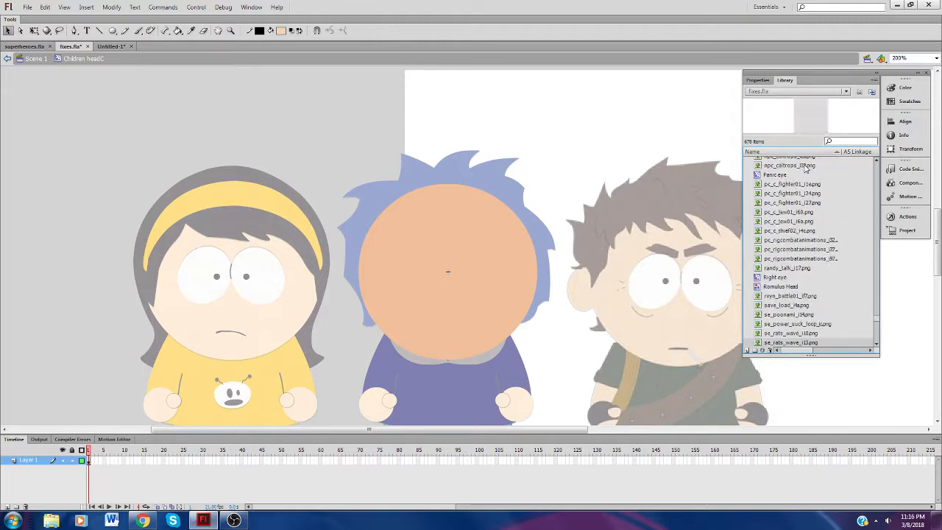
{"action": "key", "text": "Down"}
{"action": "key", "text": "Down"}
{"action": "key", "text": "Down"}
{"action": "key", "text": "Down"}
{"action": "key", "text": "Down"}
{"action": "key", "text": "Down"}
{"action": "key", "text": "Down"}
{"action": "key", "text": "Down"}
{"action": "key", "text": "Down"}
{"action": "key", "text": "Down"}
{"action": "key", "text": "Down"}
{"action": "key", "text": "Down"}
{"action": "key", "text": "Down"}
{"action": "key", "text": "Down"}
{"action": "key", "text": "Down"}
{"action": "key", "text": "Down"}
{"action": "key", "text": "Down"}
{"action": "key", "text": "Down"}
{"action": "key", "text": "Down"}
{"action": "key", "text": "Down"}
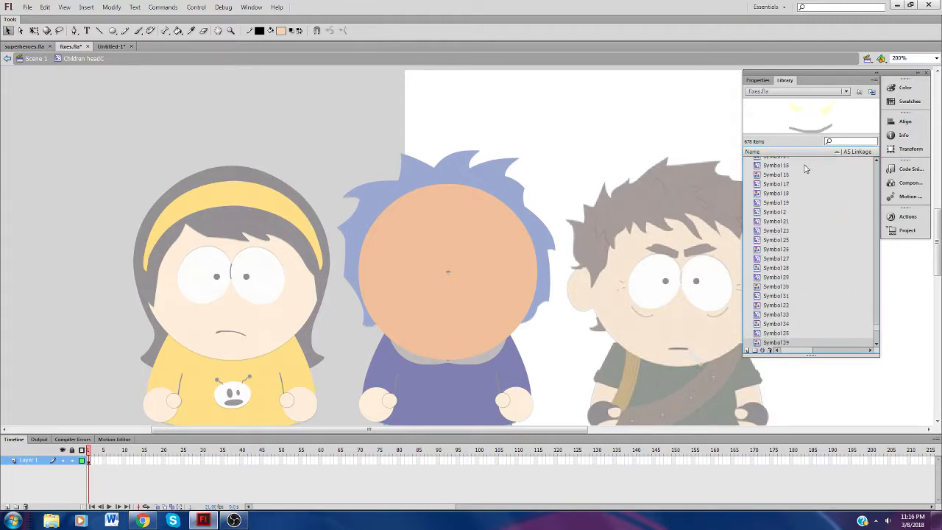
{"action": "key", "text": "Down"}
{"action": "key", "text": "Down"}
{"action": "key", "text": "Down"}
{"action": "key", "text": "Down"}
{"action": "key", "text": "Down"}
{"action": "key", "text": "Down"}
{"action": "key", "text": "Down"}
{"action": "key", "text": "Down"}
{"action": "key", "text": "Down"}
{"action": "key", "text": "Down"}
{"action": "key", "text": "Down"}
{"action": "key", "text": "Down"}
{"action": "key", "text": "Down"}
{"action": "key", "text": "Down"}
{"action": "key", "text": "Down"}
{"action": "key", "text": "Down"}
{"action": "key", "text": "Down"}
{"action": "key", "text": "Down"}
{"action": "key", "text": "Down"}
{"action": "key", "text": "Down"}
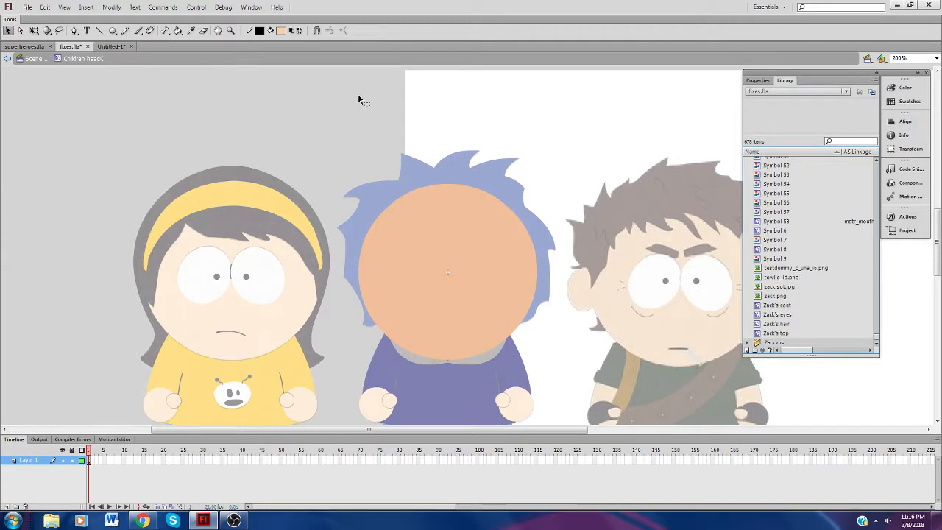
Step: Fill the blue-haired character's head circle with a light skin tone from the swatches, and return to Scene 1
{"action": "left_click", "coordinate": [281, 30]}
{"action": "scroll", "coordinate": [377, 96], "scroll_direction": "down", "scroll_amount": 3}
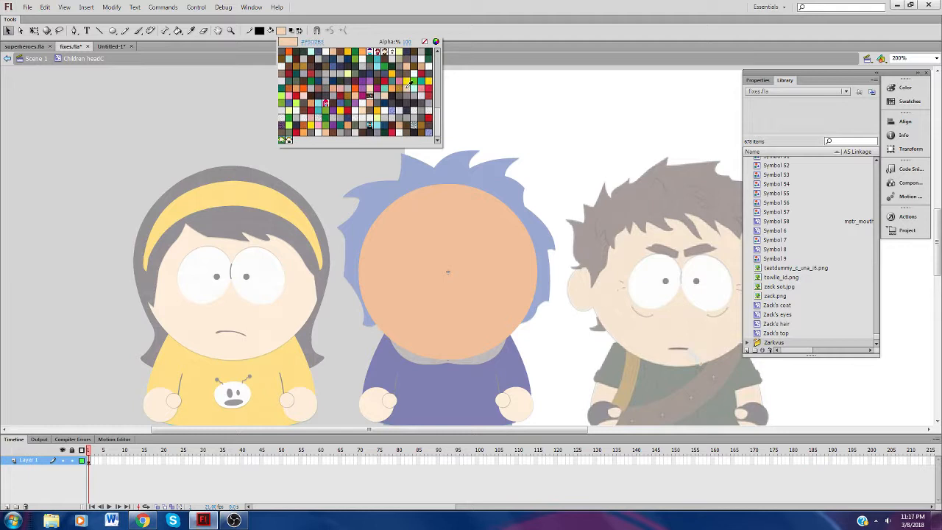
{"action": "left_click", "coordinate": [410, 87]}
{"action": "left_click", "coordinate": [281, 32]}
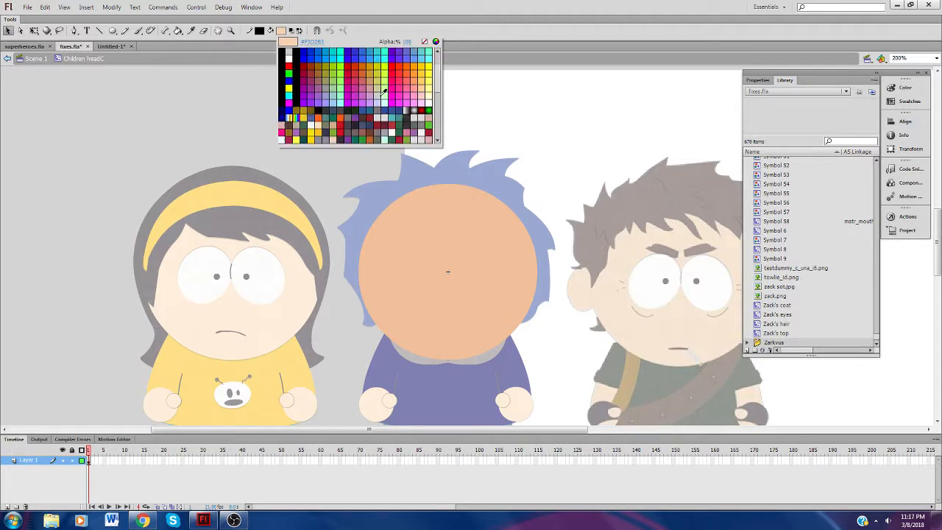
{"action": "scroll", "coordinate": [384, 92], "scroll_direction": "down", "scroll_amount": 3}
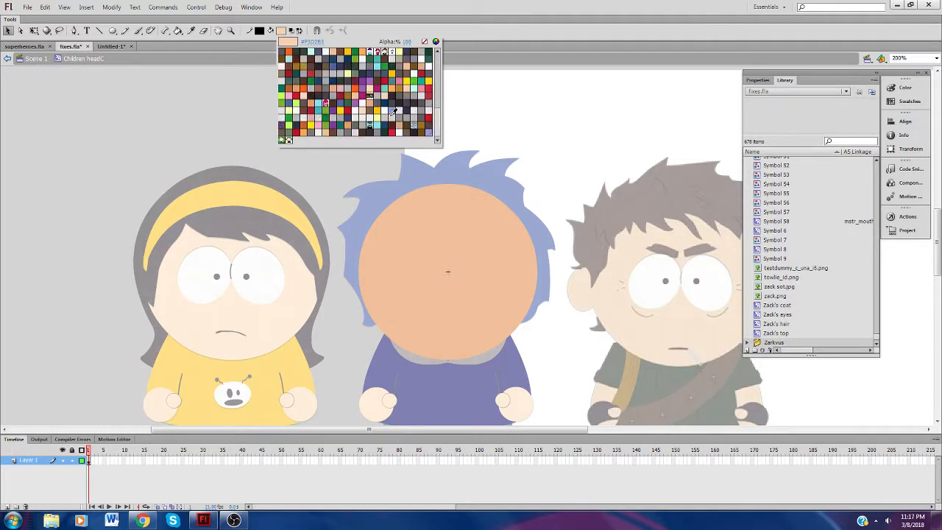
{"action": "left_click", "coordinate": [411, 84]}
{"action": "key", "text": "k"}
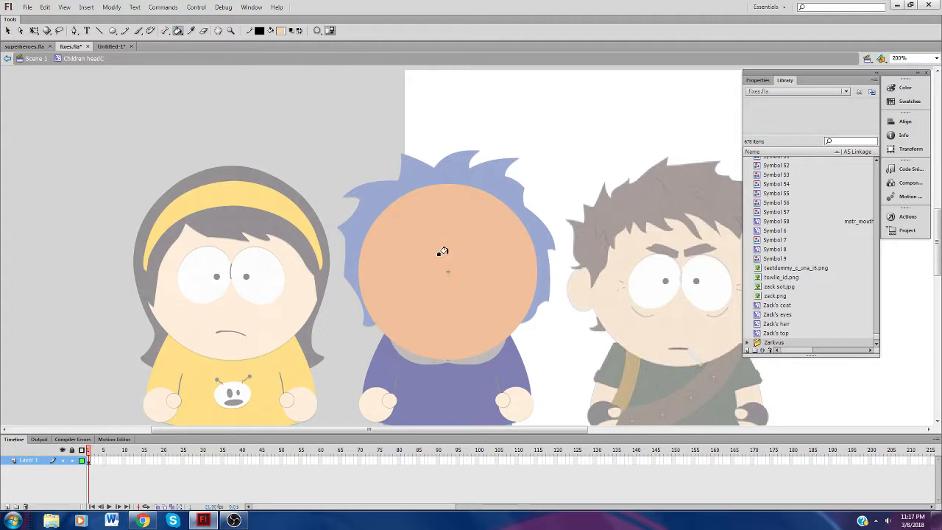
{"action": "left_click", "coordinate": [441, 253]}
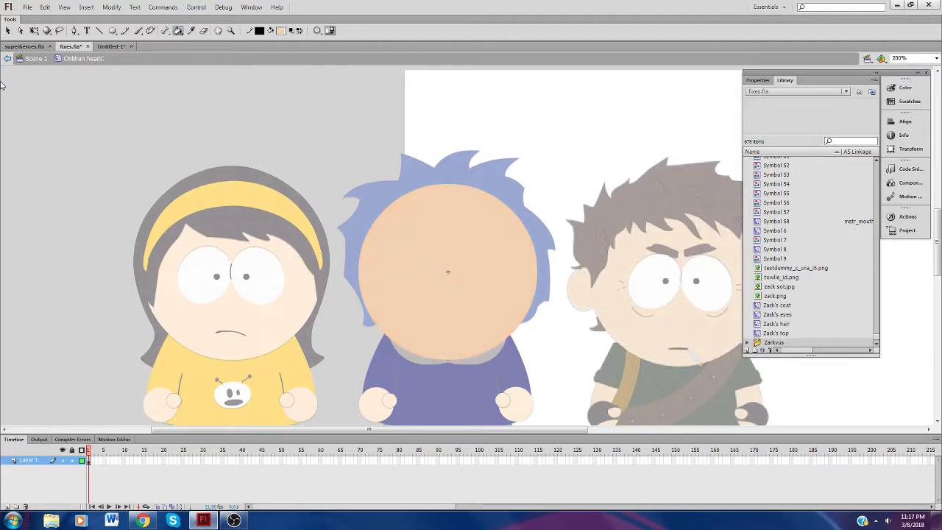
{"action": "left_click", "coordinate": [34, 60]}
{"action": "left_click", "coordinate": [8, 31]}
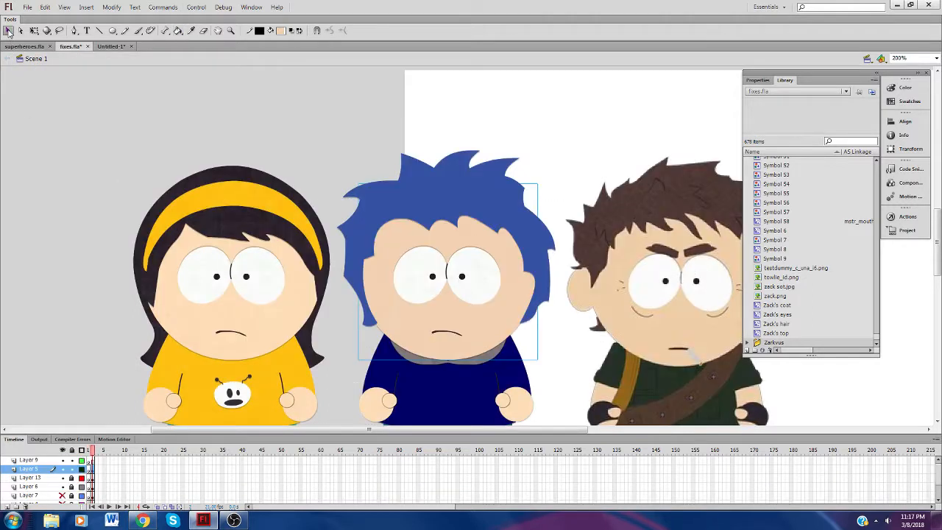
Step: Fill the palm inside the blue-haired character's hand symbol with the same skin tone, and return to the hand symbol
{"action": "left_click", "coordinate": [349, 178]}
{"action": "left_click", "coordinate": [377, 402]}
{"action": "double_click", "coordinate": [377, 402]}
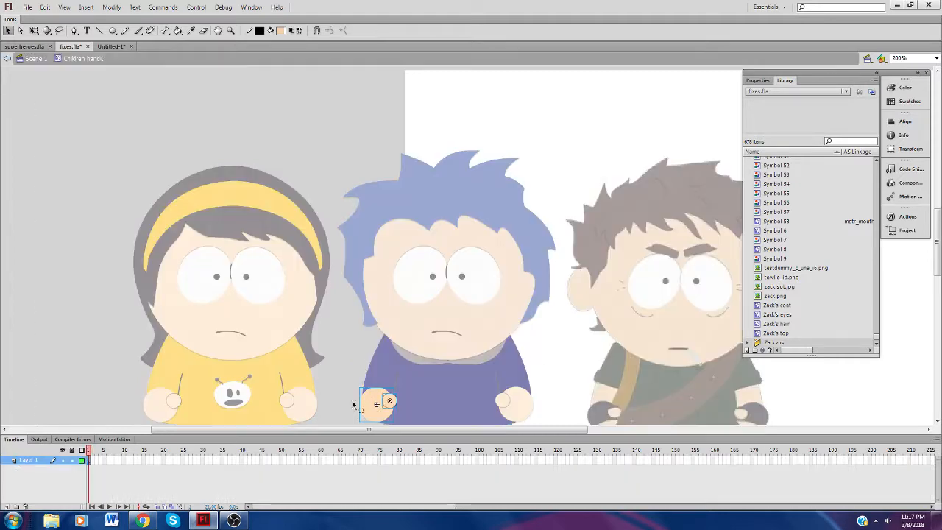
{"action": "double_click", "coordinate": [373, 401]}
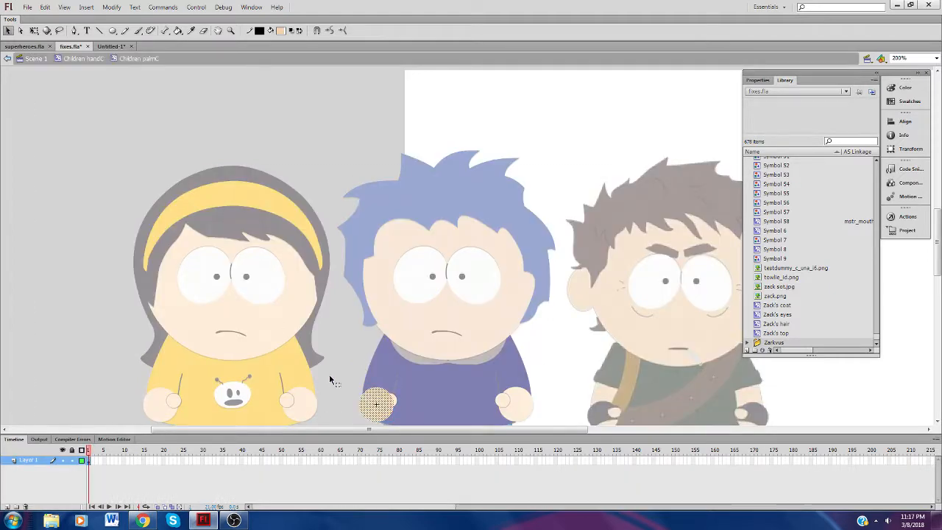
{"action": "left_click", "coordinate": [177, 30]}
{"action": "left_click", "coordinate": [371, 400]}
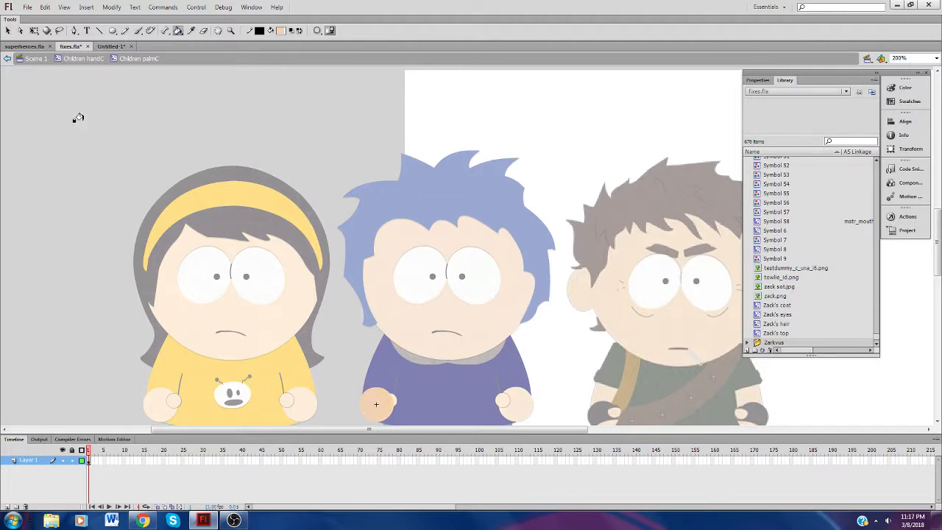
{"action": "left_click", "coordinate": [82, 58]}
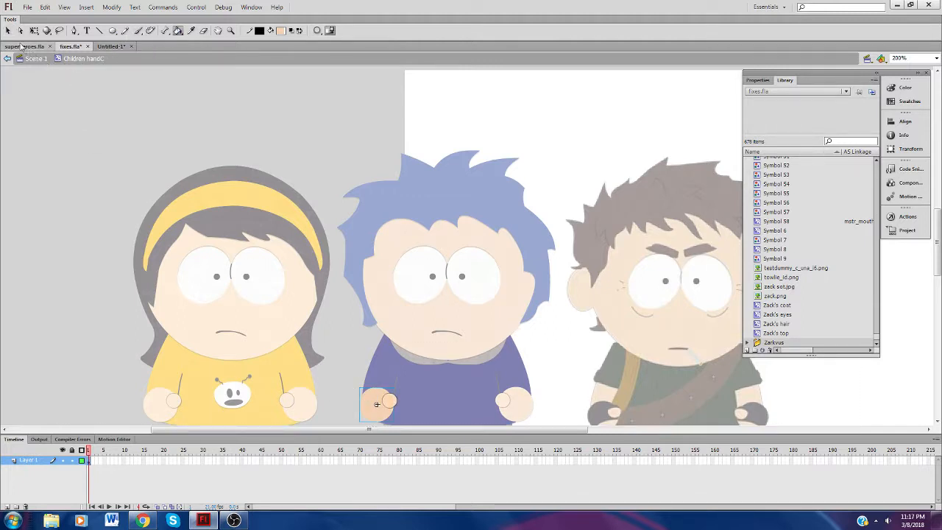
{"action": "left_click", "coordinate": [7, 30]}
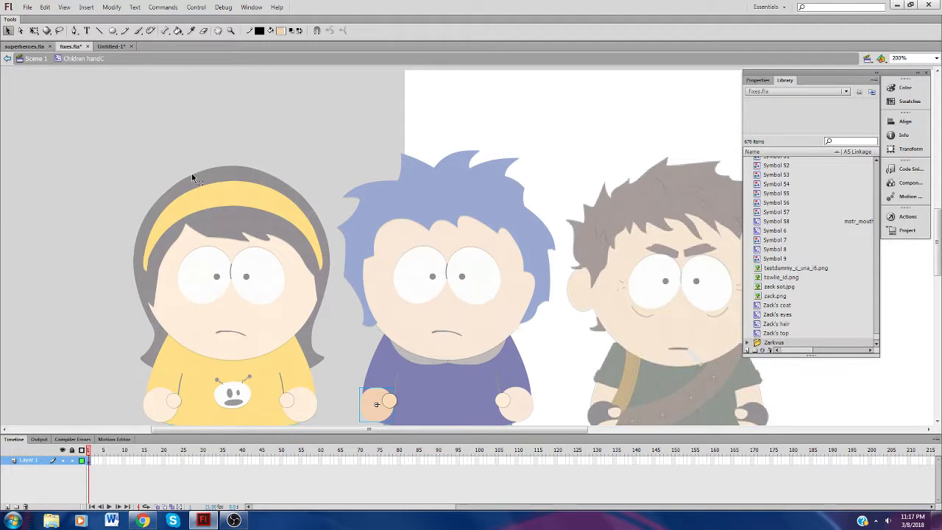
Step: Fill the thumb in the hand symbol with the same skin tone, return to Scene 1 and save the file
{"action": "double_click", "coordinate": [390, 401]}
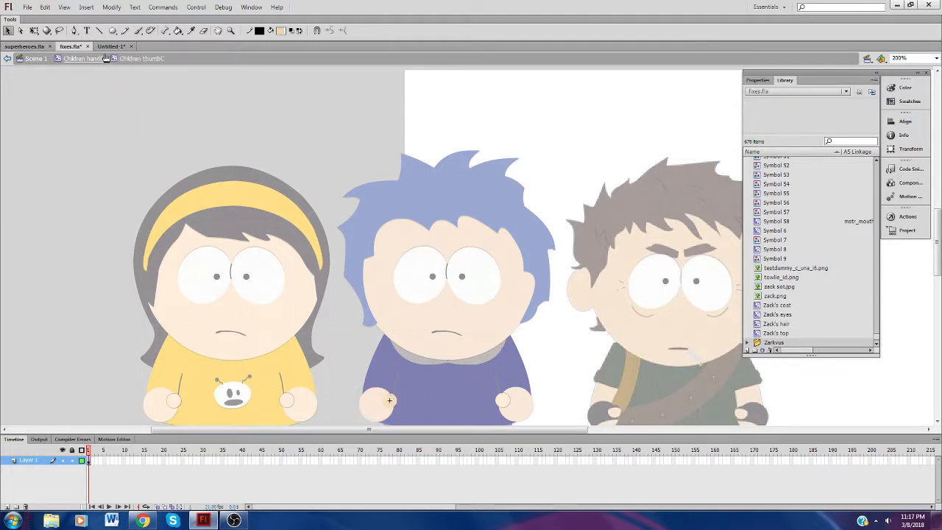
{"action": "left_click", "coordinate": [178, 30]}
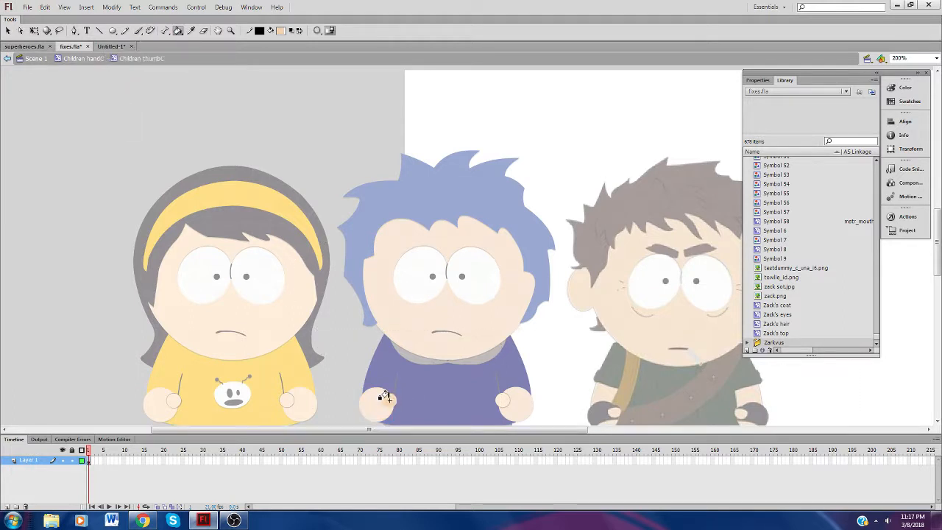
{"action": "left_click", "coordinate": [37, 59]}
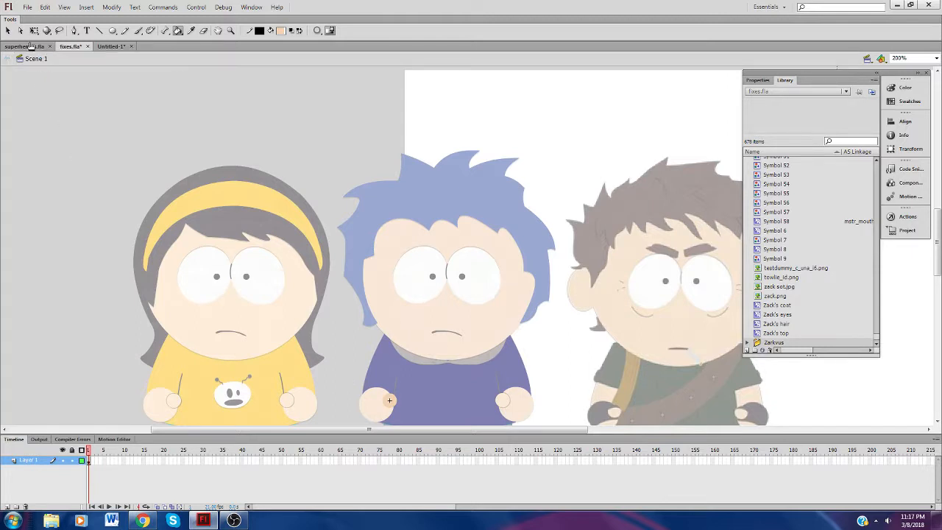
{"action": "left_click", "coordinate": [8, 31]}
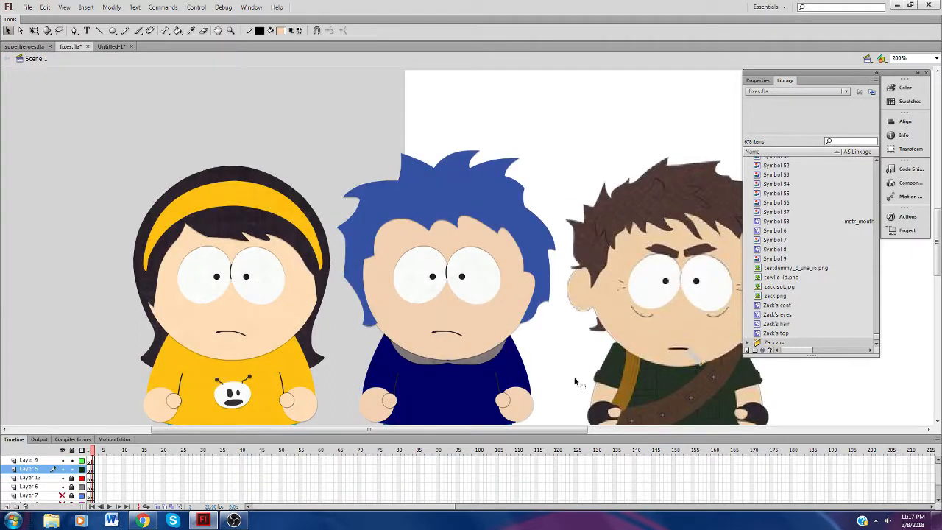
{"action": "scroll", "coordinate": [578, 382], "scroll_direction": "down", "scroll_amount": 2}
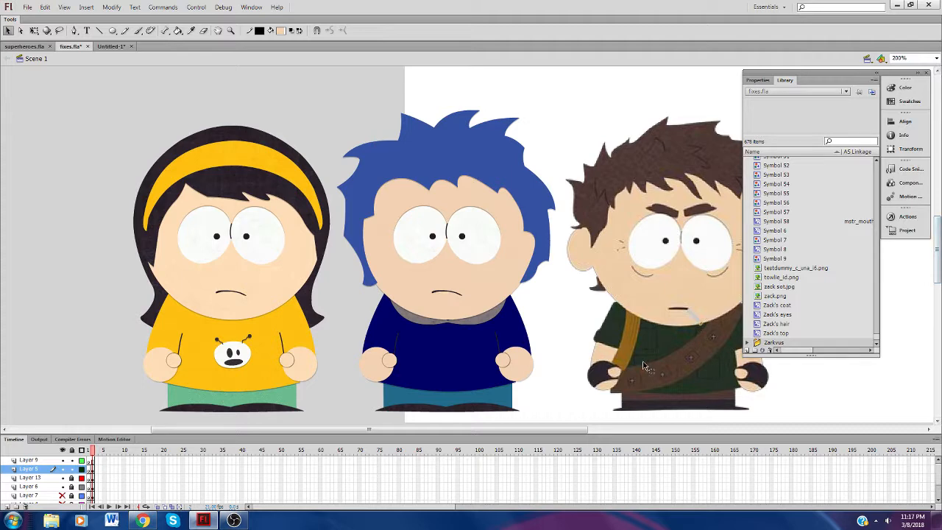
{"action": "key", "text": "ctrl+s"}
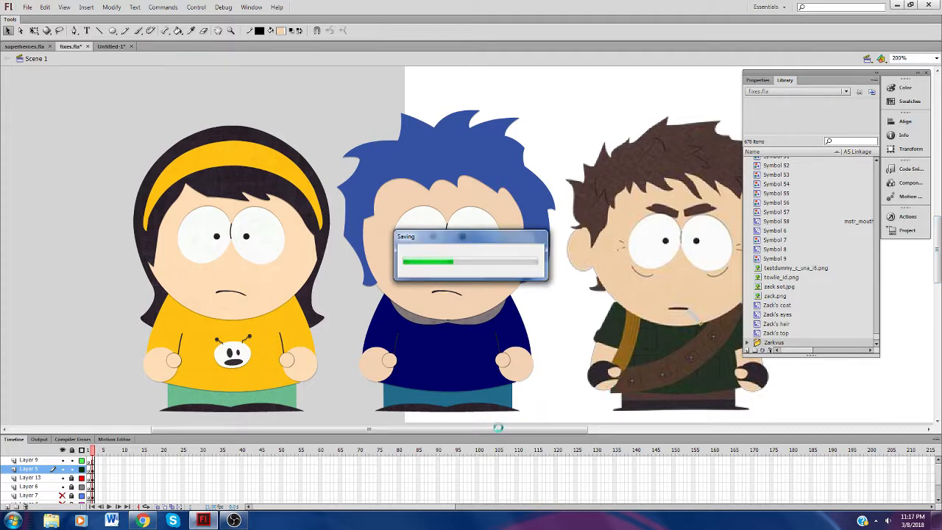
Step: Lock Layer 5 and display it as outlines
{"action": "left_click_drag", "start_coordinate": [498, 429], "coordinate": [580, 431]}
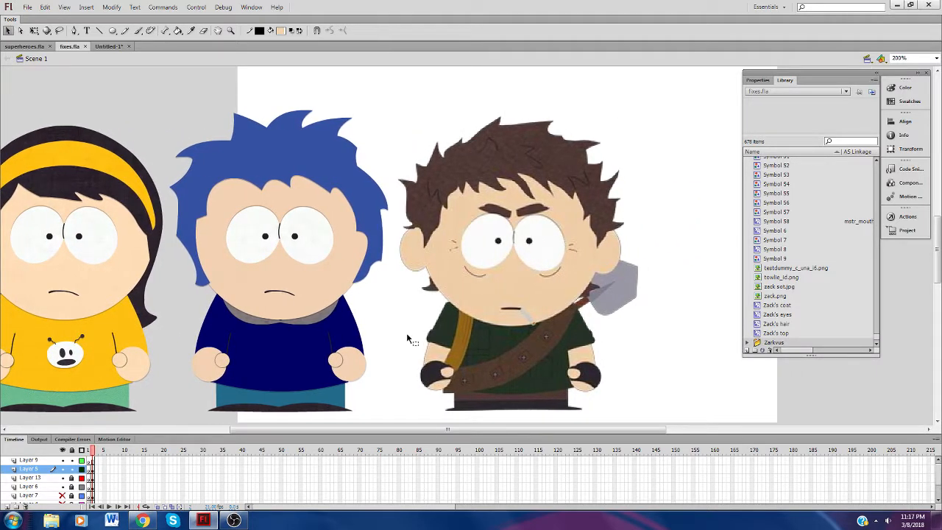
{"action": "left_click", "coordinate": [81, 469]}
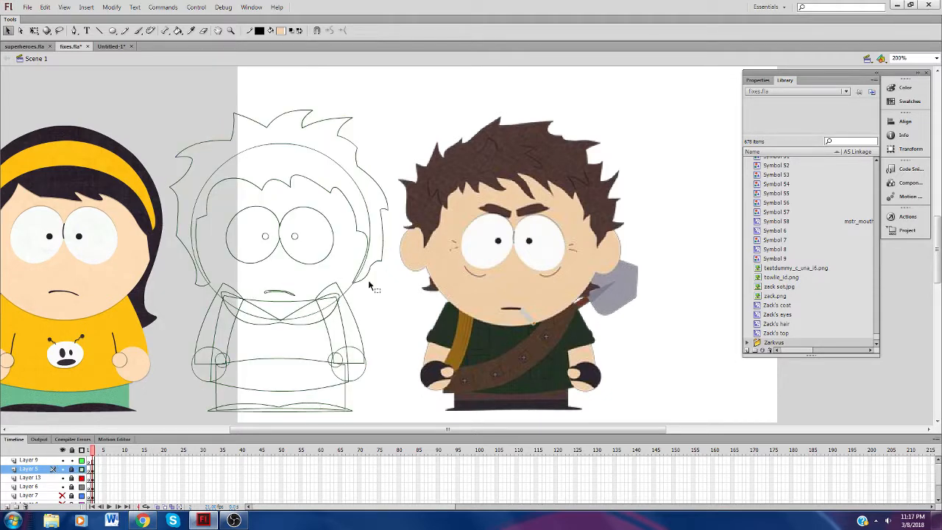
Step: Draw a red-stroked oval on Layer 9 over the ear beside the brown-haired character's face
{"action": "left_click", "coordinate": [230, 30]}
{"action": "left_click", "coordinate": [445, 234]}
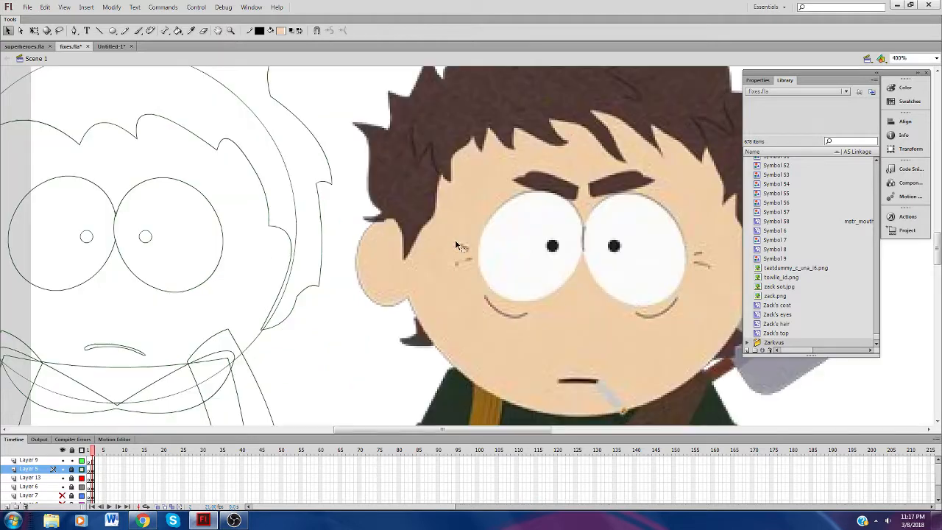
{"action": "left_click", "coordinate": [111, 30]}
{"action": "left_click", "coordinate": [92, 459]}
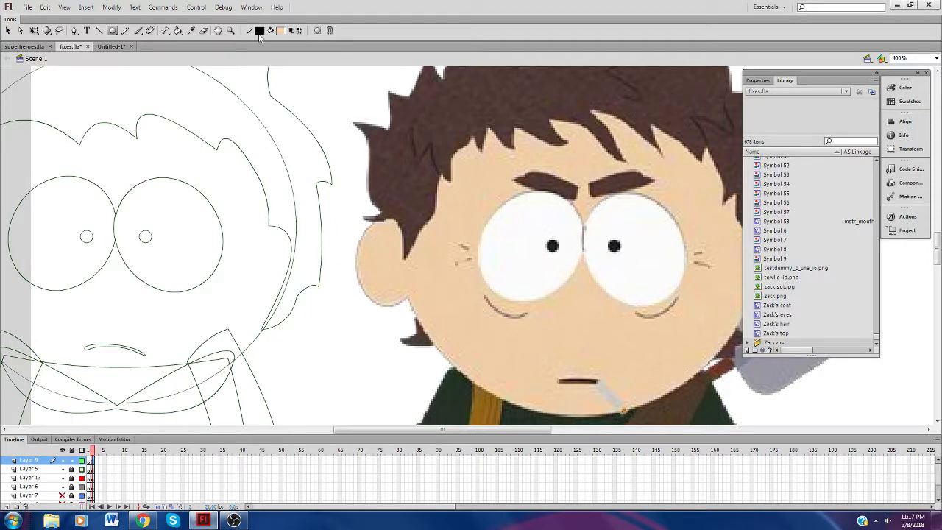
{"action": "left_click", "coordinate": [259, 32]}
{"action": "left_click", "coordinate": [274, 94]}
{"action": "mouse_move", "coordinate": [356, 210]}
{"action": "left_mouse_down"}
{"action": "mouse_move", "coordinate": [406, 304]}
{"action": "mouse_move", "coordinate": [420, 306]}
{"action": "left_mouse_up"}
Step: Delete the ear oval's fill and display Layer 9 as outlines
{"action": "key", "text": "v"}
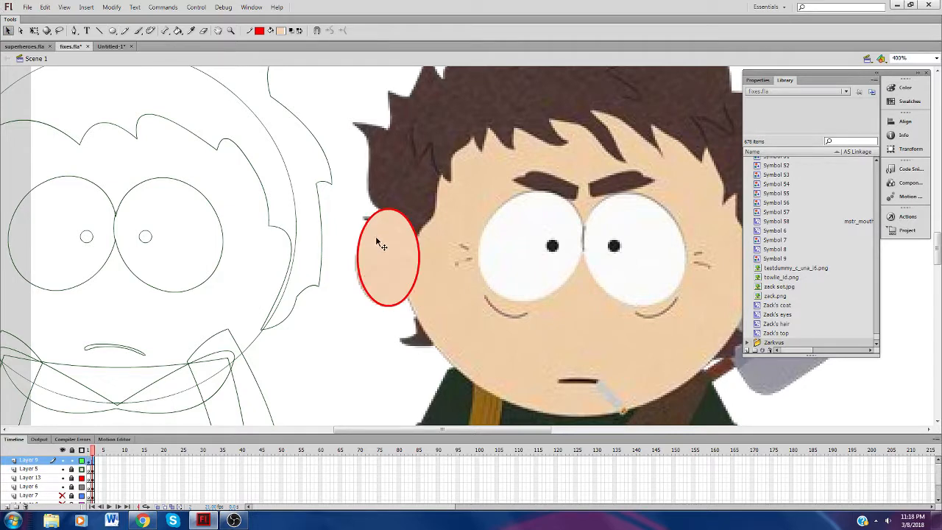
{"action": "left_click", "coordinate": [377, 243]}
{"action": "key", "text": "Delete"}
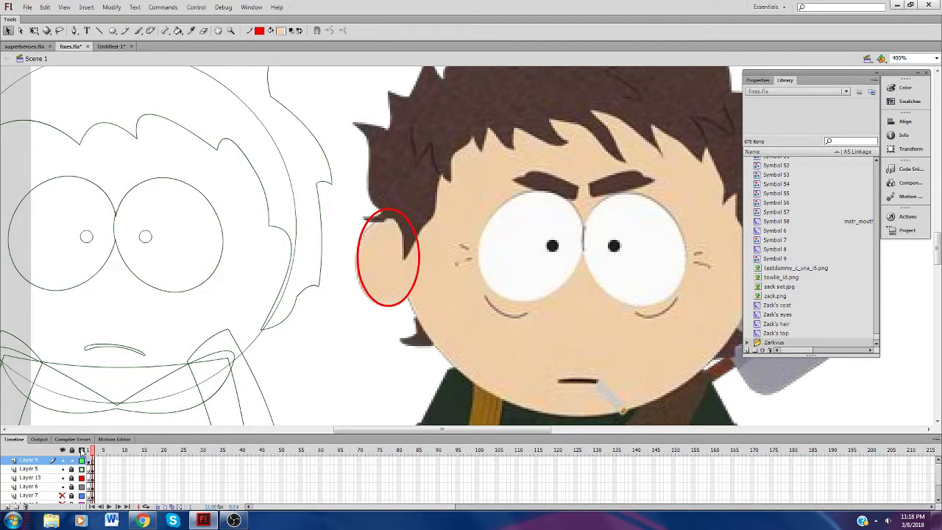
{"action": "left_click", "coordinate": [83, 460]}
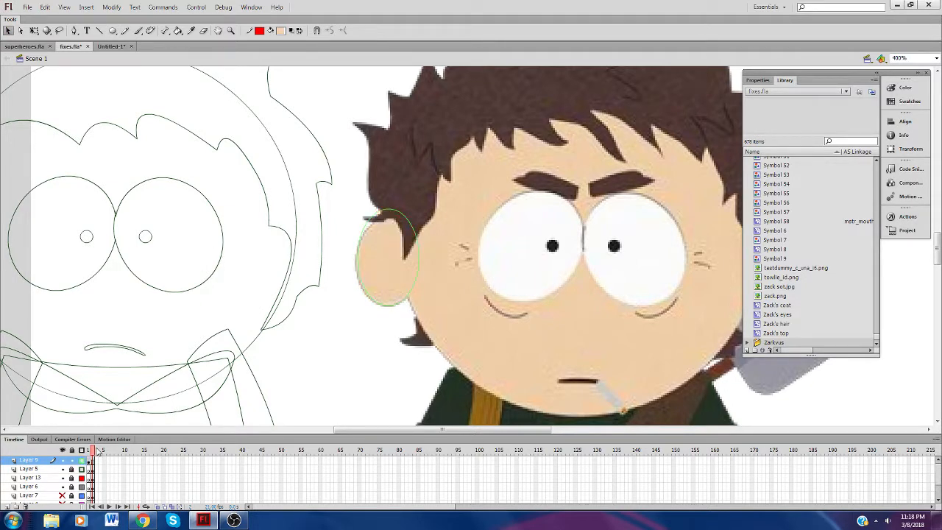
Step: Shorten, slightly rotate, nudge and widen the oval with Free Transform to match the reference ear
{"action": "left_click", "coordinate": [33, 30]}
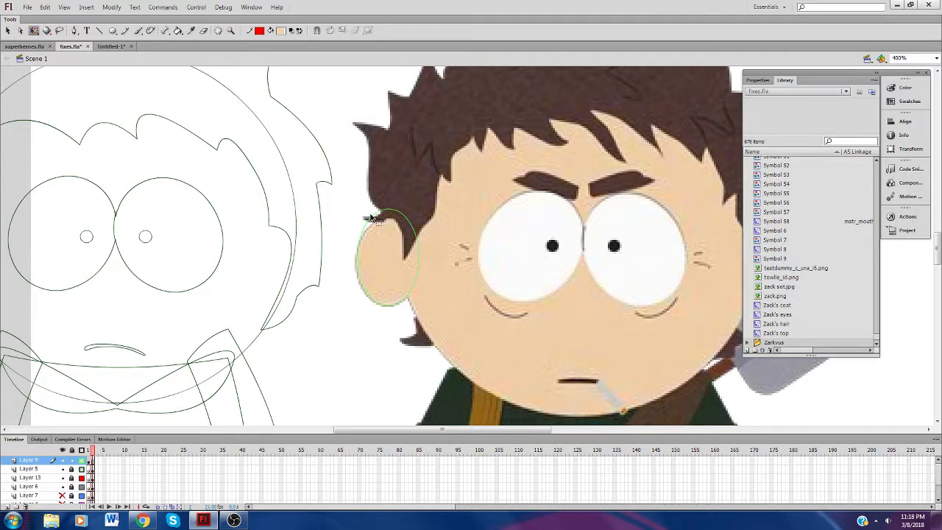
{"action": "left_click", "coordinate": [390, 250]}
{"action": "left_click_drag", "start_coordinate": [389, 210], "coordinate": [388, 214]}
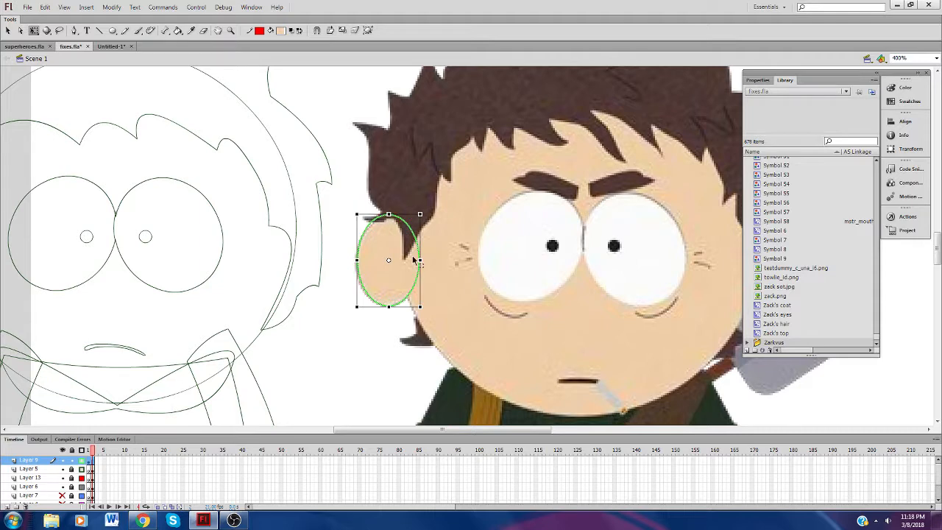
{"action": "left_click_drag", "start_coordinate": [427, 311], "coordinate": [422, 311]}
{"action": "key", "text": "Left"}
{"action": "key", "text": "Left"}
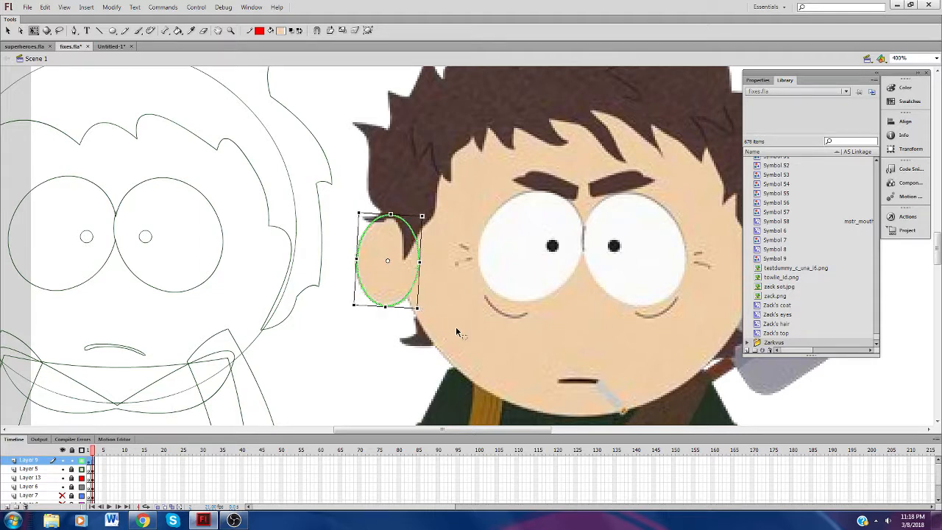
{"action": "key", "text": "Down"}
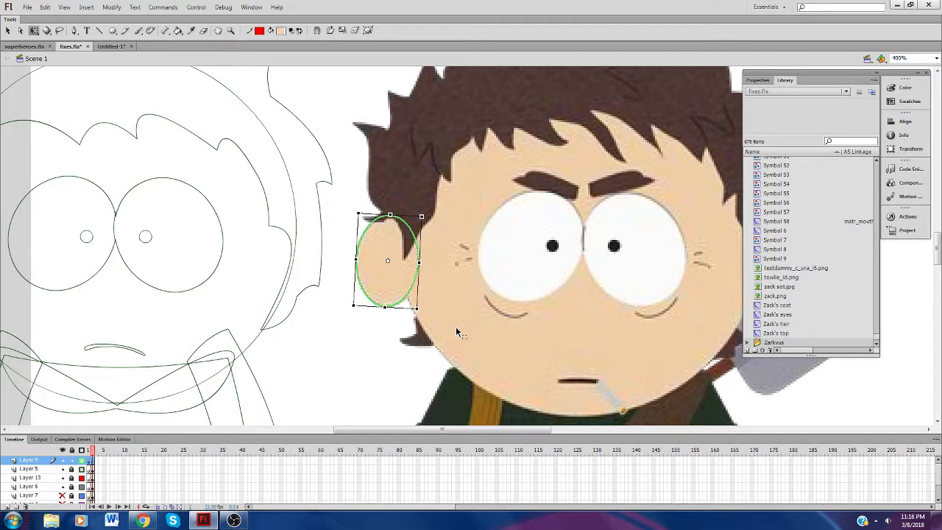
{"action": "left_click_drag", "start_coordinate": [418, 261], "coordinate": [424, 262]}
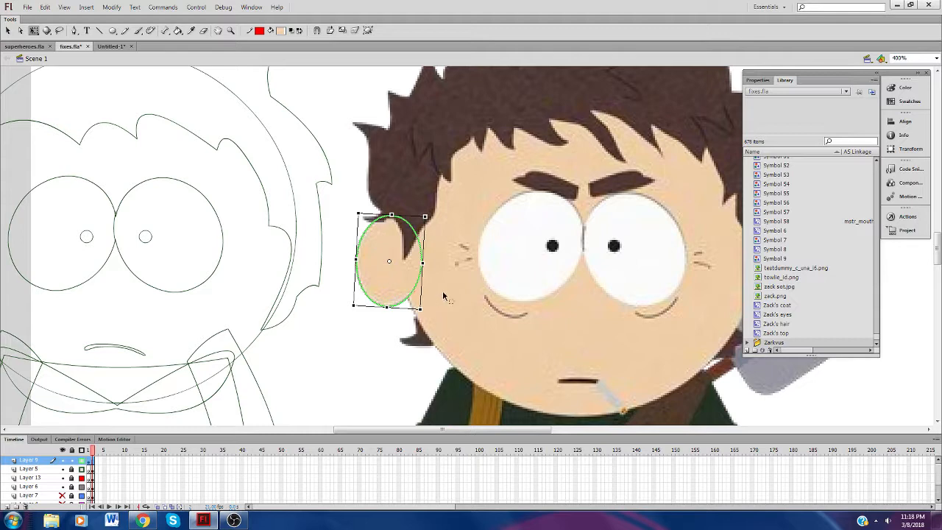
{"action": "left_click", "coordinate": [444, 296]}
Step: Turn off Layer 9's outline display, fill the ear oval with the skin colour and delete its red stroke
{"action": "left_click", "coordinate": [7, 30]}
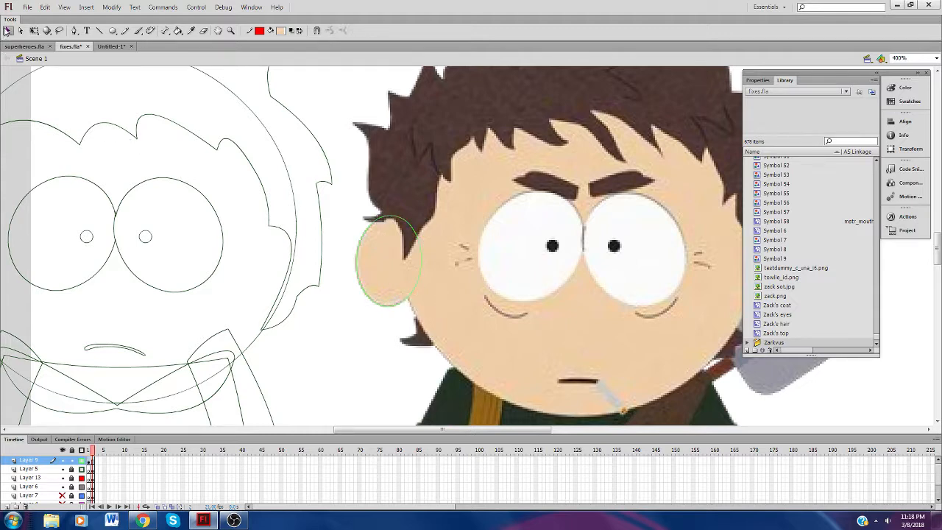
{"action": "left_click_drag", "start_coordinate": [328, 179], "coordinate": [494, 333]}
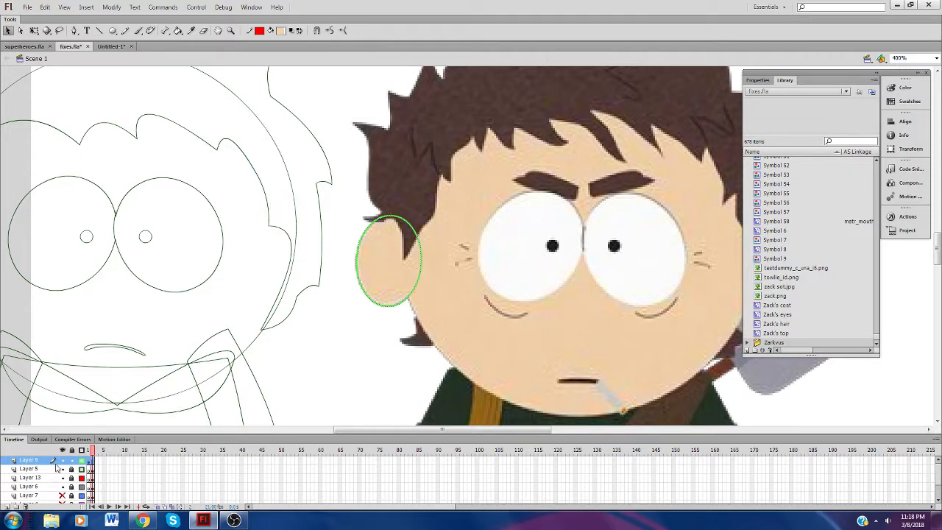
{"action": "left_click", "coordinate": [244, 302]}
{"action": "left_click", "coordinate": [177, 31]}
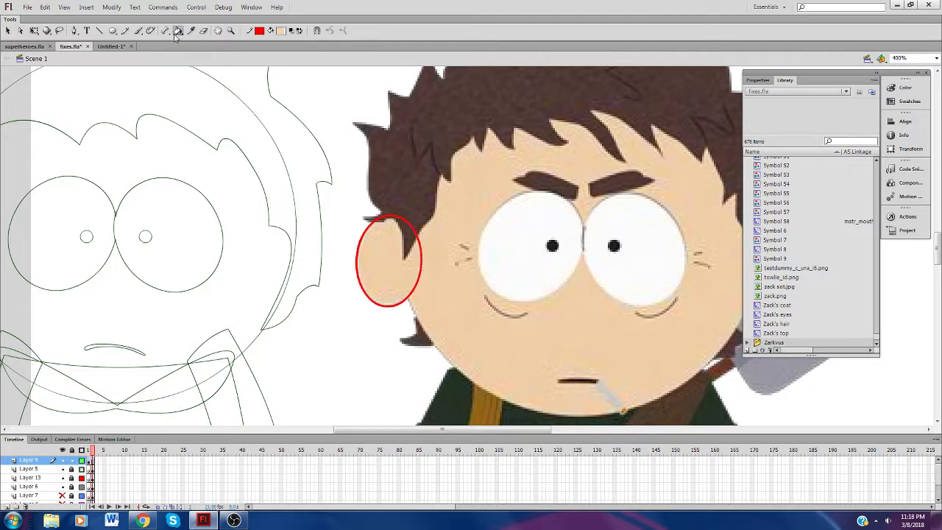
{"action": "left_click", "coordinate": [382, 277]}
{"action": "left_click", "coordinate": [8, 30]}
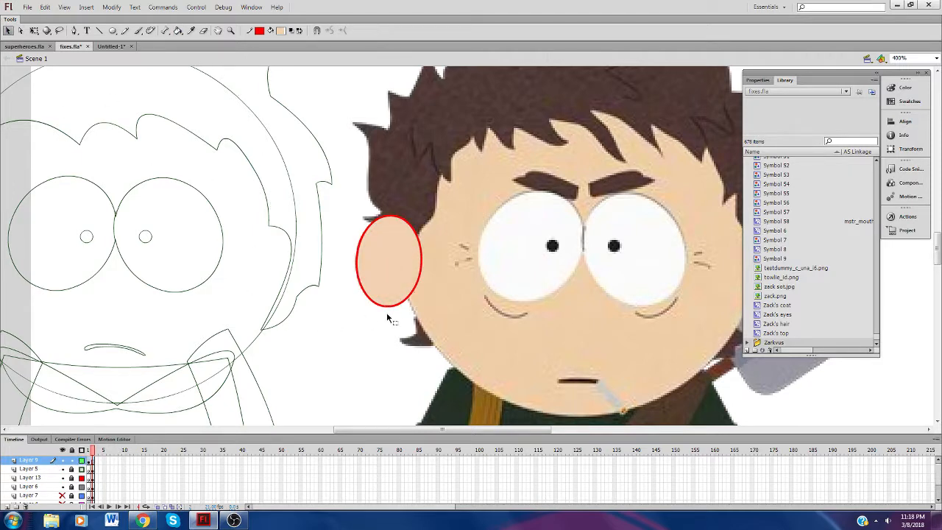
{"action": "left_click", "coordinate": [392, 309]}
{"action": "key", "text": "Delete"}
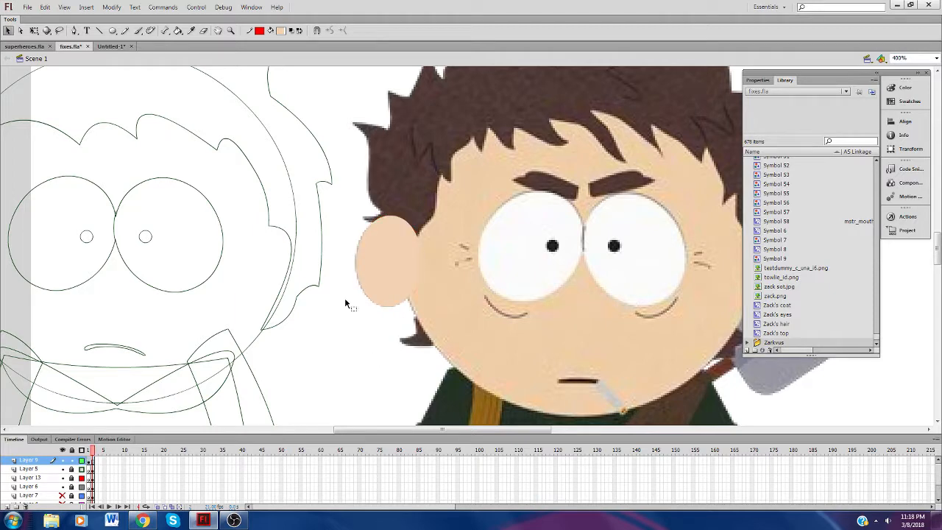
Step: Copy the filled ear, paste the duplicate in place and flip it horizontally
{"action": "left_click_drag", "start_coordinate": [321, 172], "coordinate": [536, 361]}
{"action": "right_click", "coordinate": [396, 269]}
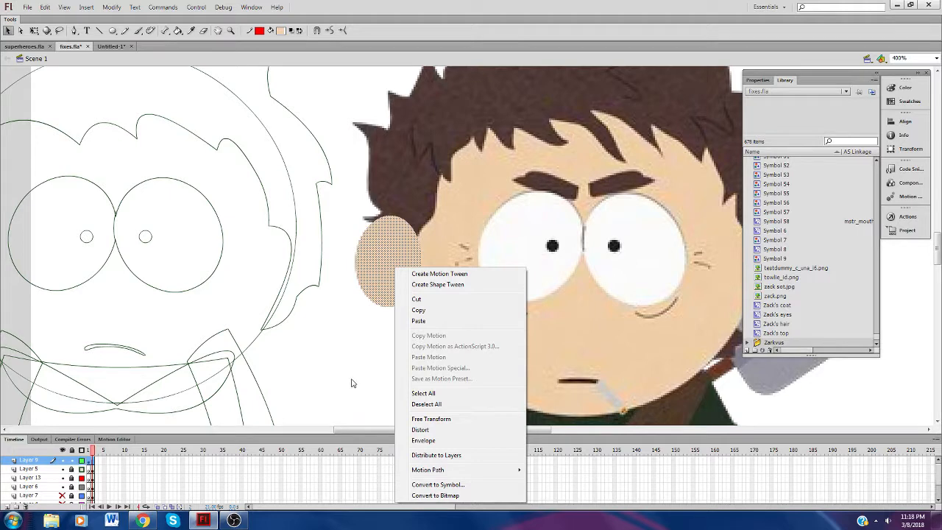
{"action": "left_click", "coordinate": [414, 314]}
{"action": "left_click", "coordinate": [395, 354]}
{"action": "left_click_drag", "start_coordinate": [426, 429], "coordinate": [481, 431]}
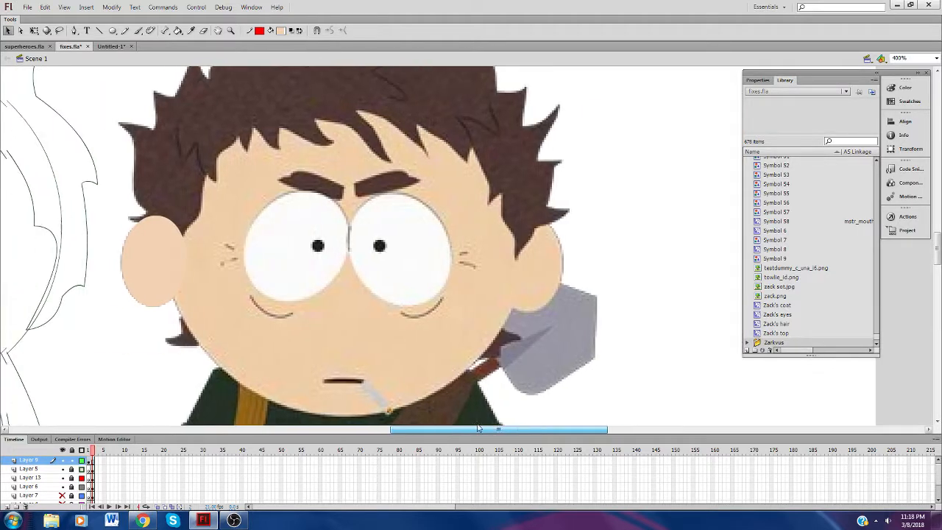
{"action": "right_click", "coordinate": [373, 249]}
{"action": "left_click", "coordinate": [401, 288]}
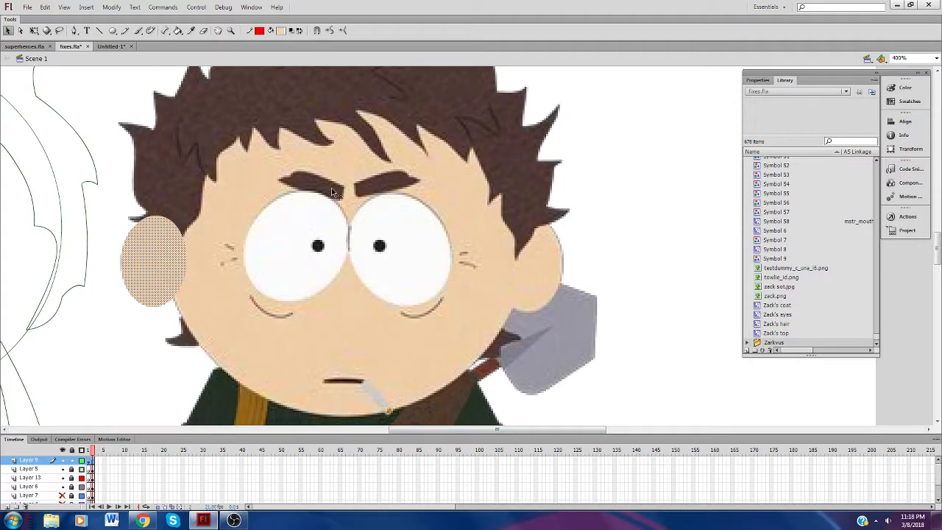
{"action": "left_click", "coordinate": [112, 8]}
{"action": "mouse_move", "coordinate": [183, 131]}
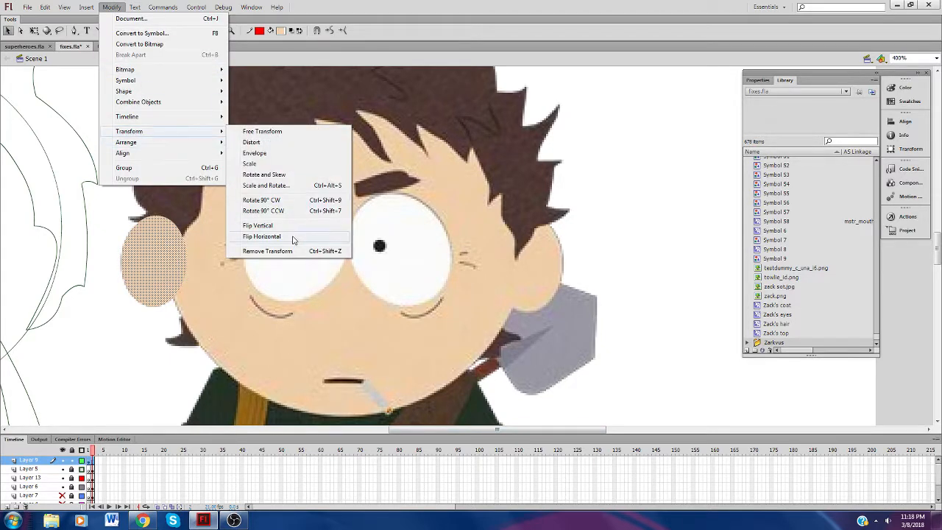
{"action": "left_click", "coordinate": [243, 236]}
Step: Move the flipped ear across the face and slightly down onto the reference character's opposite ear
{"action": "key", "text": "shift+Right"}
{"action": "key", "text": "shift+Right"}
{"action": "key", "text": "shift+Right"}
{"action": "key", "text": "shift+Right"}
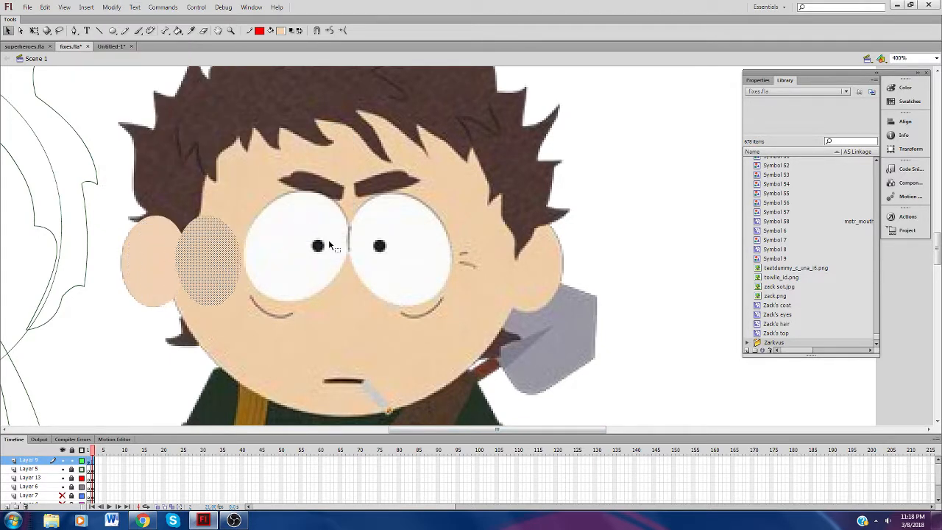
{"action": "key", "text": "shift+Right"}
{"action": "key", "text": "shift+Right"}
{"action": "key", "text": "shift+Right"}
{"action": "key", "text": "shift+Right"}
{"action": "key", "text": "shift+Right"}
{"action": "key", "text": "shift+Right"}
{"action": "key", "text": "shift+Right"}
{"action": "key", "text": "shift+Right"}
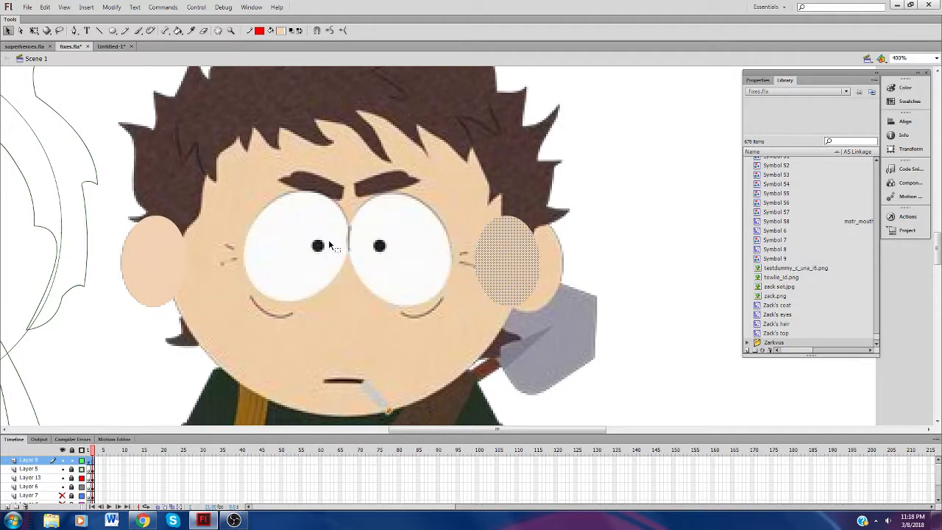
{"action": "key", "text": "Right"}
{"action": "key", "text": "Right"}
{"action": "key", "text": "Down"}
{"action": "key", "text": "Down"}
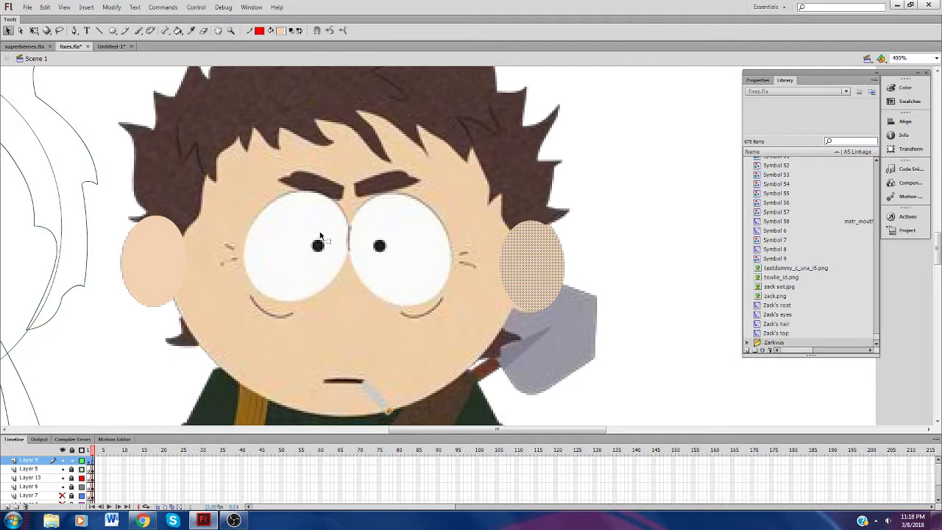
Step: With Layer 9 shown as outlines, slightly rotate, widen, heighten and nudge the second ear to match the reference, then restore full colour
{"action": "key", "text": "q"}
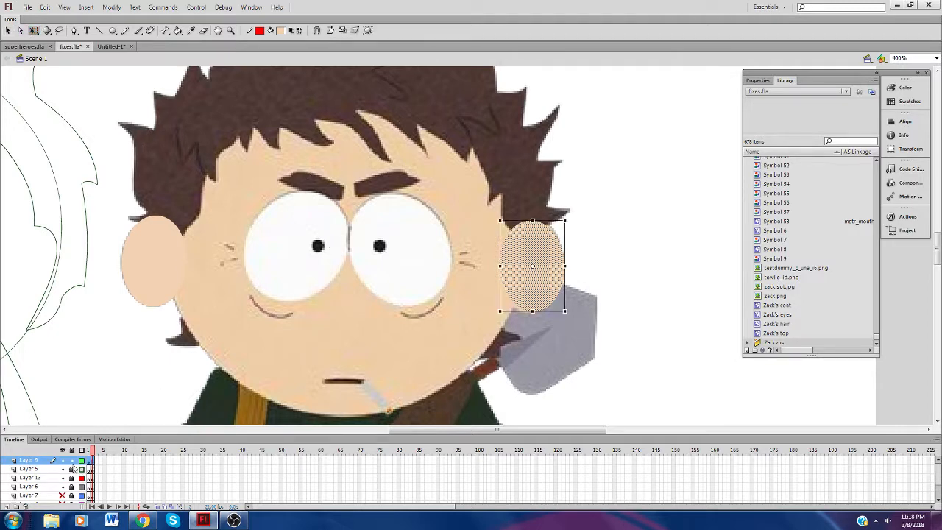
{"action": "left_click", "coordinate": [81, 460]}
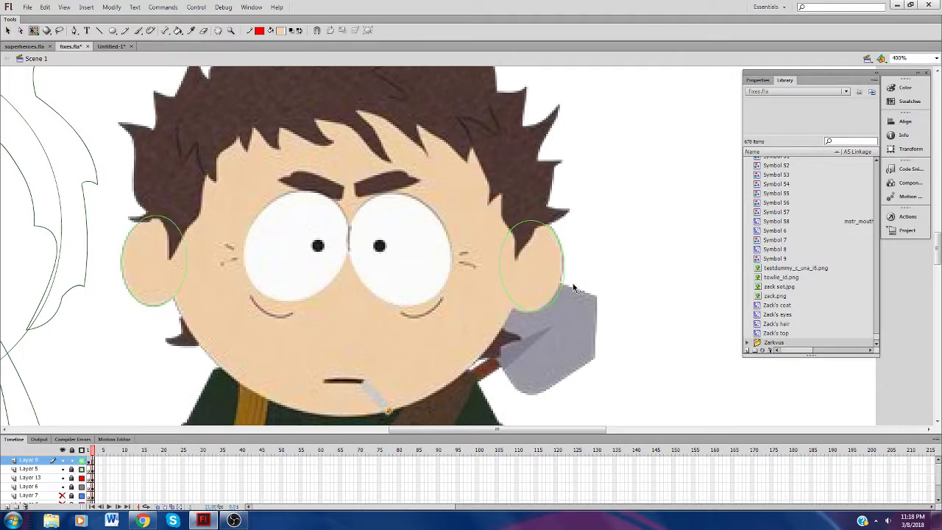
{"action": "left_click_drag", "start_coordinate": [573, 315], "coordinate": [588, 327]}
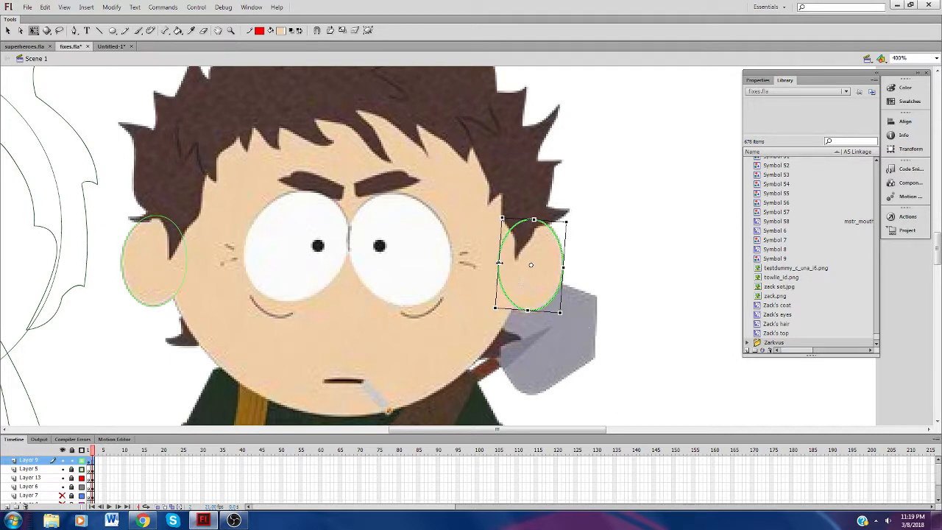
{"action": "left_click_drag", "start_coordinate": [498, 264], "coordinate": [495, 262]}
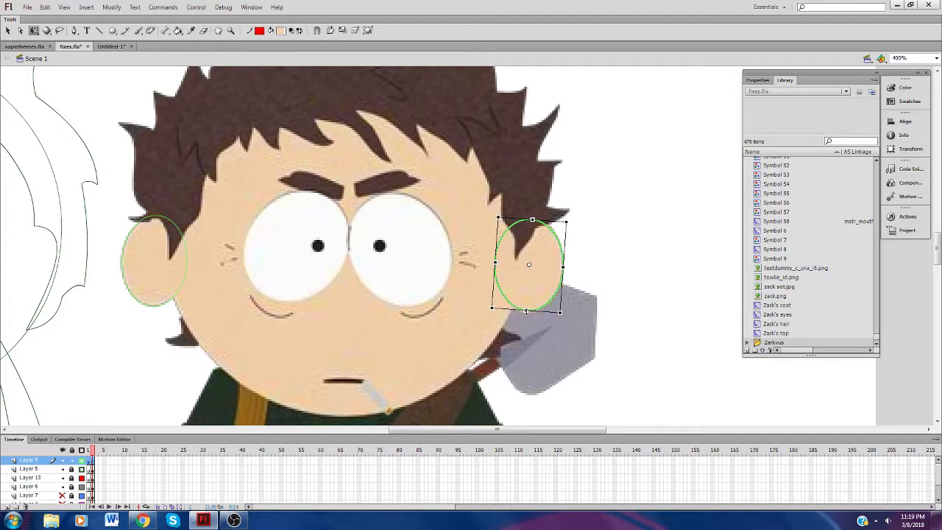
{"action": "left_click_drag", "start_coordinate": [526, 310], "coordinate": [525, 312]}
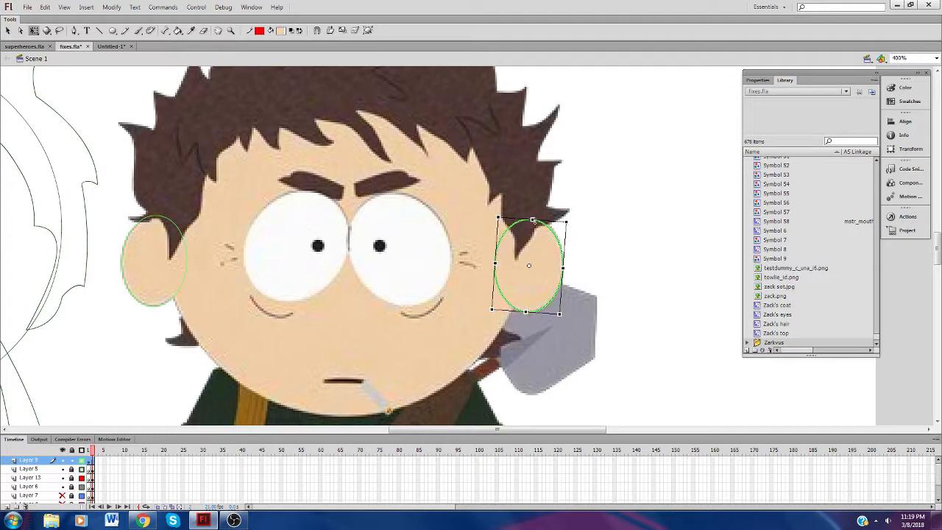
{"action": "left_click_drag", "start_coordinate": [532, 219], "coordinate": [532, 217]}
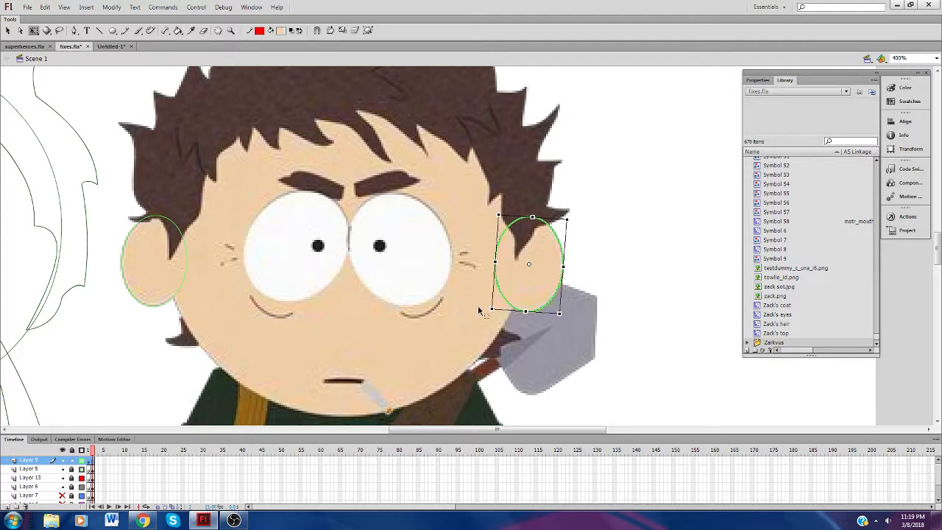
{"action": "key", "text": "Left"}
{"action": "left_click", "coordinate": [479, 310]}
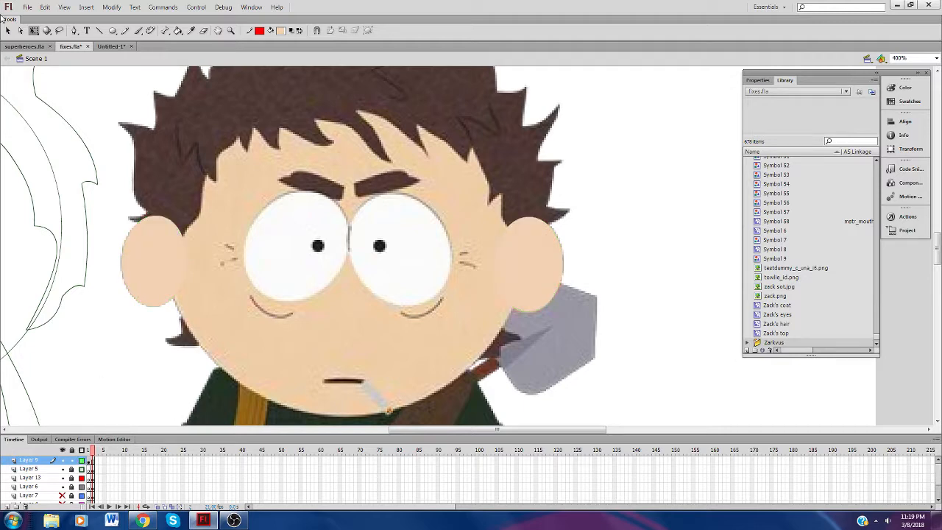
Step: Convert the first ear, on the viewer's left, to a symbol named "Mole's rightear"
{"action": "left_click", "coordinate": [8, 30]}
{"action": "left_click", "coordinate": [143, 266]}
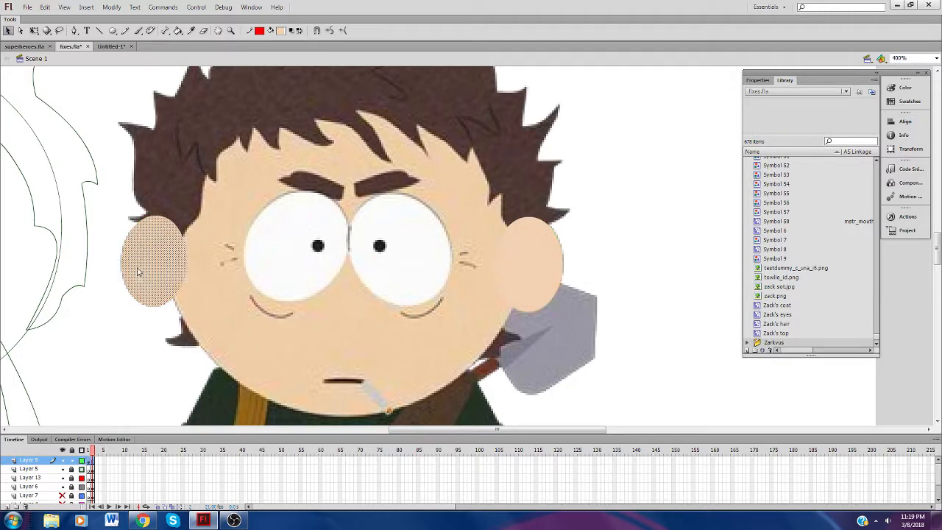
{"action": "right_click", "coordinate": [135, 267]}
{"action": "left_click", "coordinate": [296, 385]}
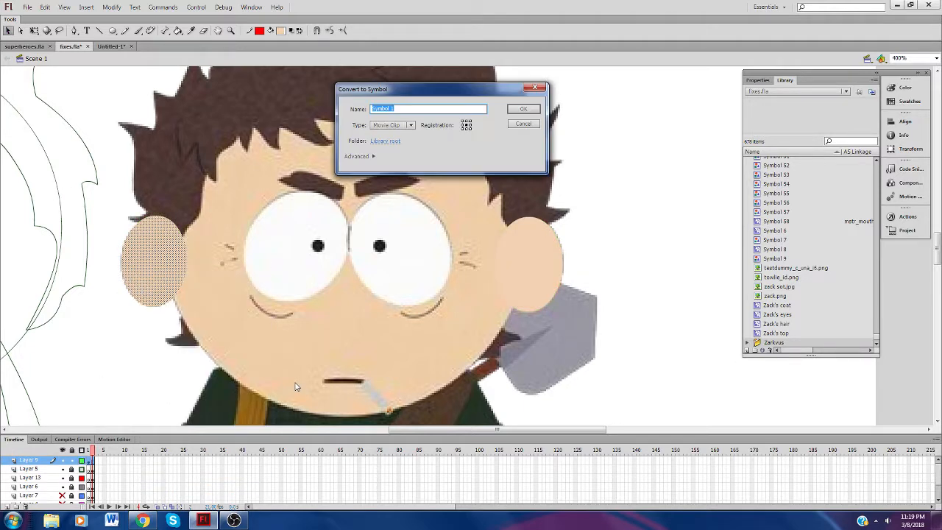
{"action": "type", "text": "Mole's rightear"}
{"action": "key", "text": "Return"}
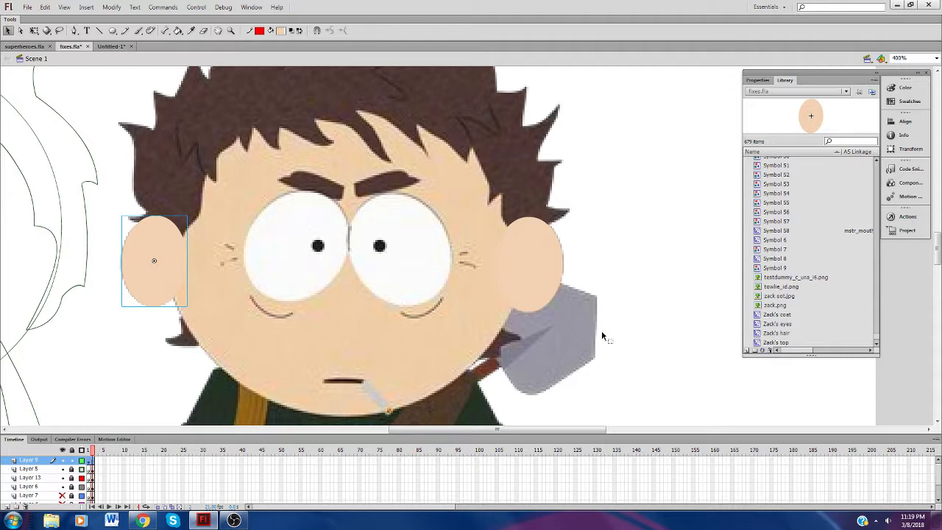
Step: Convert the second ear, beside the shovel, to a symbol named "Mole's leftear"
{"action": "left_click", "coordinate": [533, 283]}
{"action": "right_click", "coordinate": [531, 284]}
{"action": "left_click", "coordinate": [610, 267]}
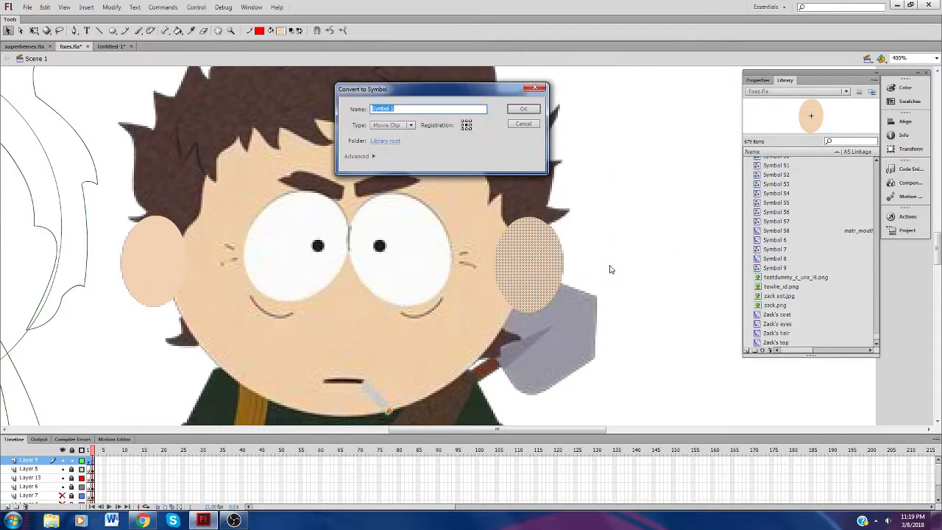
{"action": "type", "text": "Mole's leftear"}
{"action": "key", "text": "Return"}
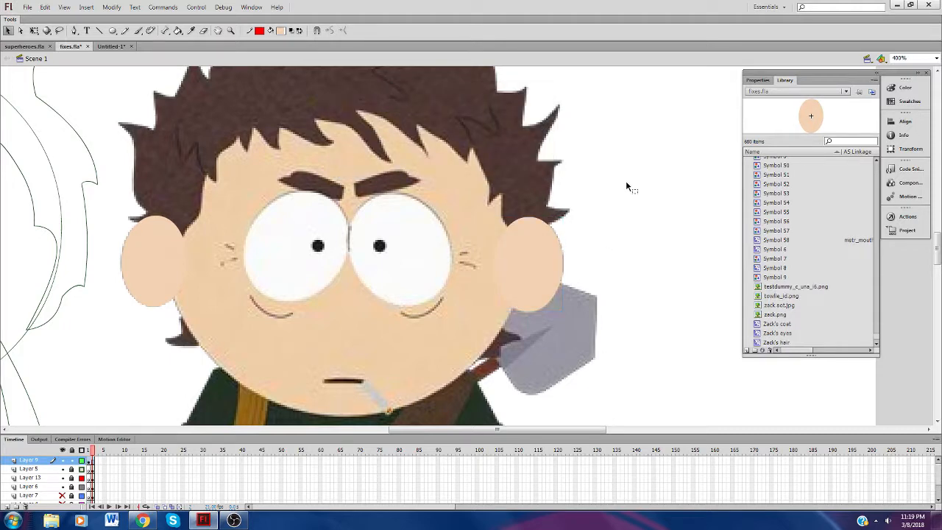
Step: Cut both ear symbols from the reference image and paste them over the outlined character beside it
{"action": "key", "text": "ctrl+a"}
{"action": "left_click", "coordinate": [286, 410]}
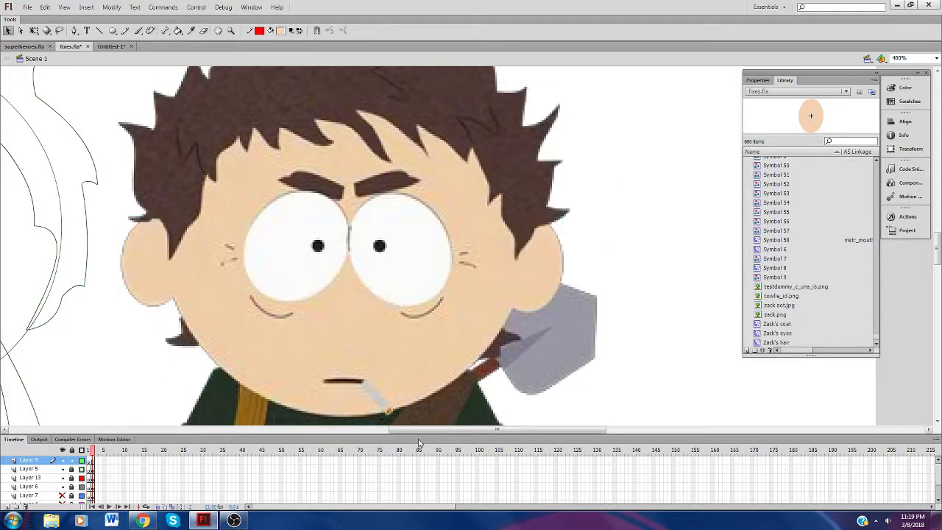
{"action": "left_click_drag", "start_coordinate": [416, 430], "coordinate": [301, 435]}
{"action": "right_click", "coordinate": [310, 287]}
{"action": "left_click", "coordinate": [390, 322]}
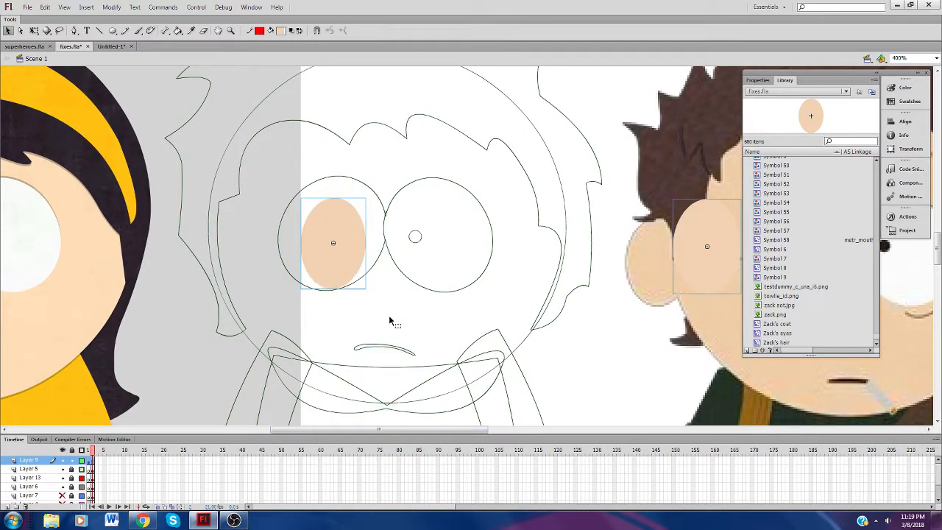
Step: Shift the pair of ears left until they sit on either side of the outlined character's head
{"action": "key", "text": "Left"}
{"action": "key", "text": "Left"}
{"action": "key", "text": "Left"}
{"action": "key", "text": "Left"}
{"action": "key", "text": "Left"}
{"action": "key", "text": "Left"}
{"action": "key", "text": "Left"}
{"action": "key", "text": "Left"}
{"action": "key", "text": "Left"}
{"action": "key", "text": "Left"}
{"action": "key", "text": "Left"}
{"action": "key", "text": "Left"}
{"action": "key", "text": "Left"}
{"action": "key", "text": "Left"}
{"action": "key", "text": "Left"}
{"action": "key", "text": "Left"}
{"action": "key", "text": "Left"}
{"action": "key", "text": "Left"}
{"action": "key", "text": "Left"}
{"action": "key", "text": "Left"}
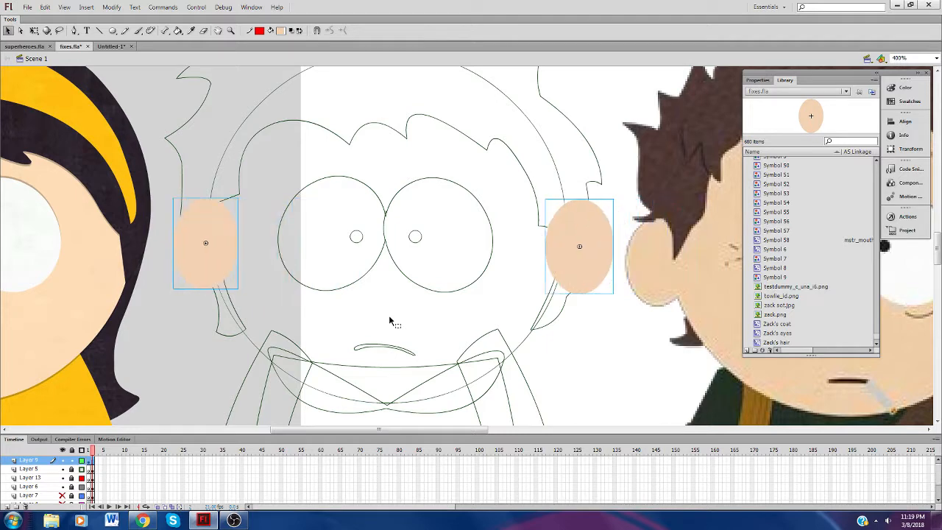
{"action": "key", "text": "Left"}
{"action": "key", "text": "Left"}
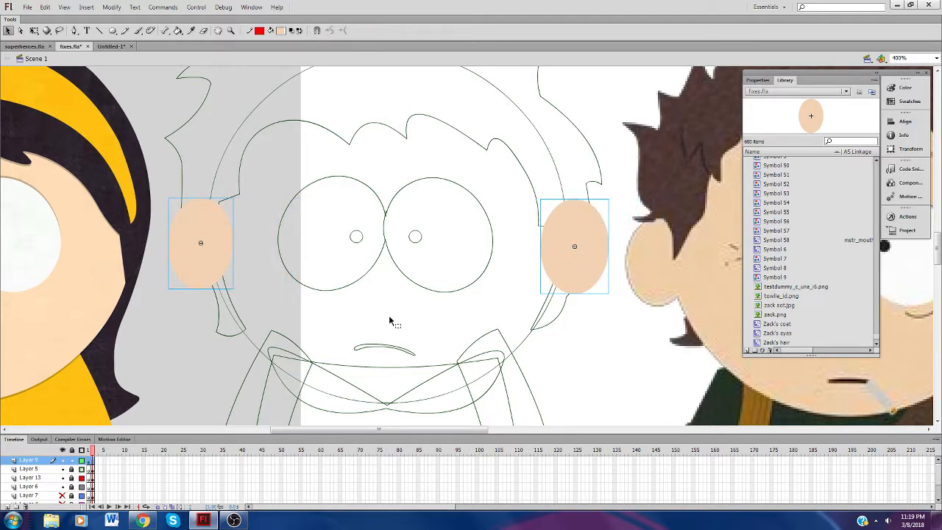
{"action": "key", "text": "Left"}
{"action": "key", "text": "Left"}
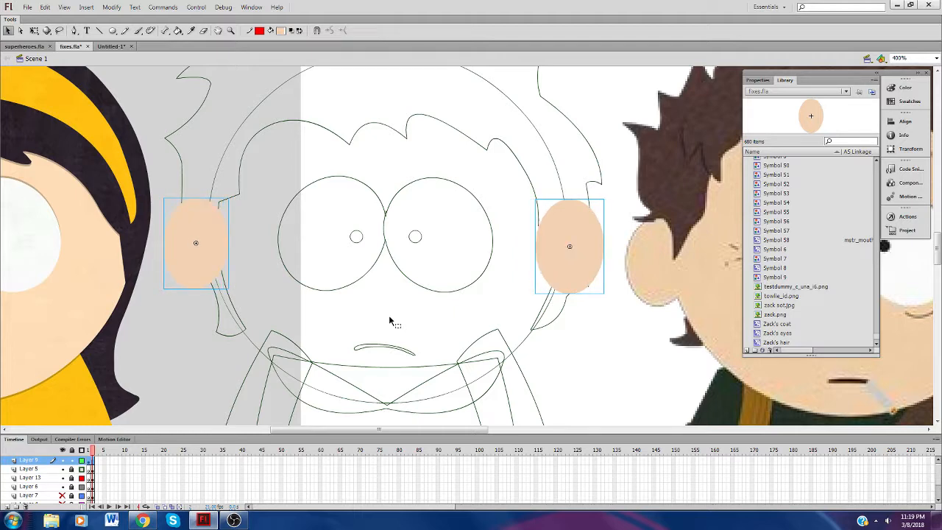
Step: Select only the ear nearer the reference image and nudge it slightly outward from the head
{"action": "left_click", "coordinate": [463, 305]}
{"action": "left_click_drag", "start_coordinate": [633, 277], "coordinate": [647, 301]}
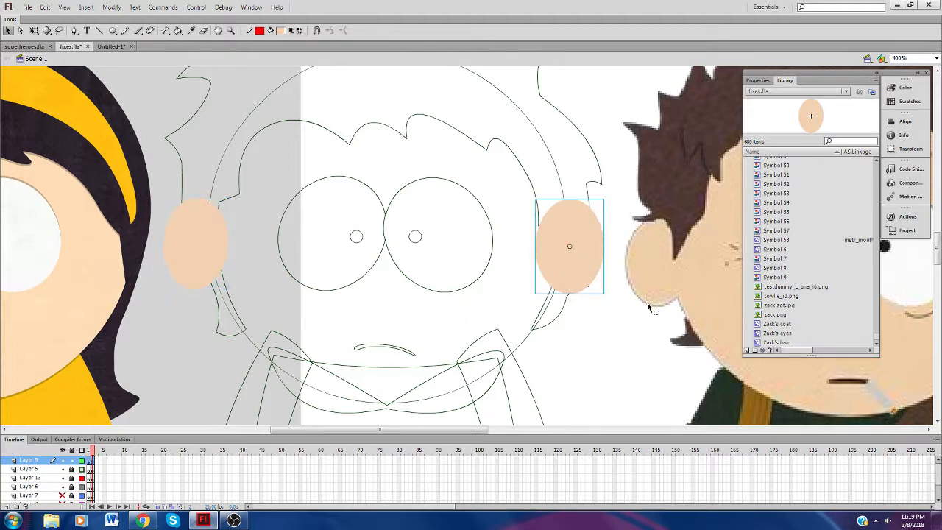
{"action": "key", "text": "Left"}
{"action": "key", "text": "Right"}
{"action": "key", "text": "Right"}
{"action": "key", "text": "Right"}
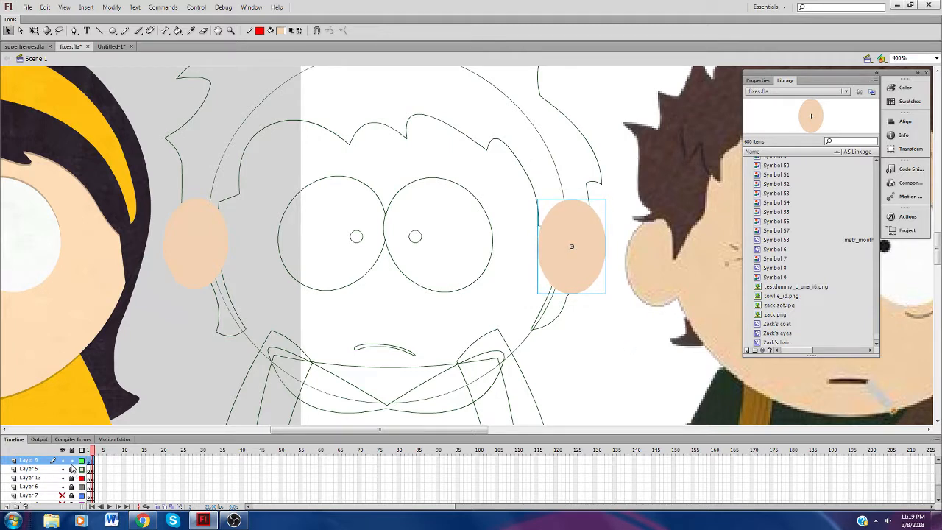
Step: Move Layer 9 below Layer 5, and with Layer 5 in full colour delete the character's blue hair
{"action": "mouse_move", "coordinate": [45, 460]}
{"action": "left_mouse_down"}
{"action": "mouse_move", "coordinate": [44, 482]}
{"action": "mouse_move", "coordinate": [46, 474]}
{"action": "left_mouse_up"}
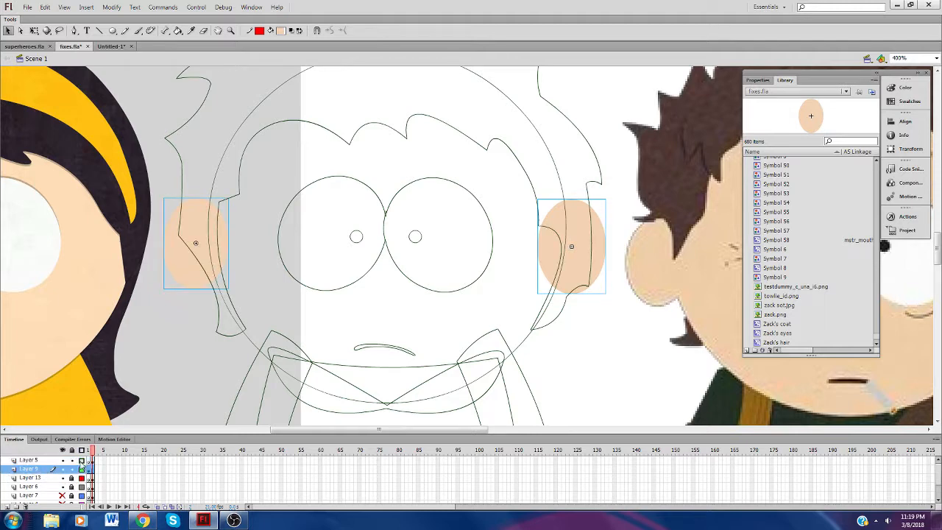
{"action": "left_click", "coordinate": [81, 460]}
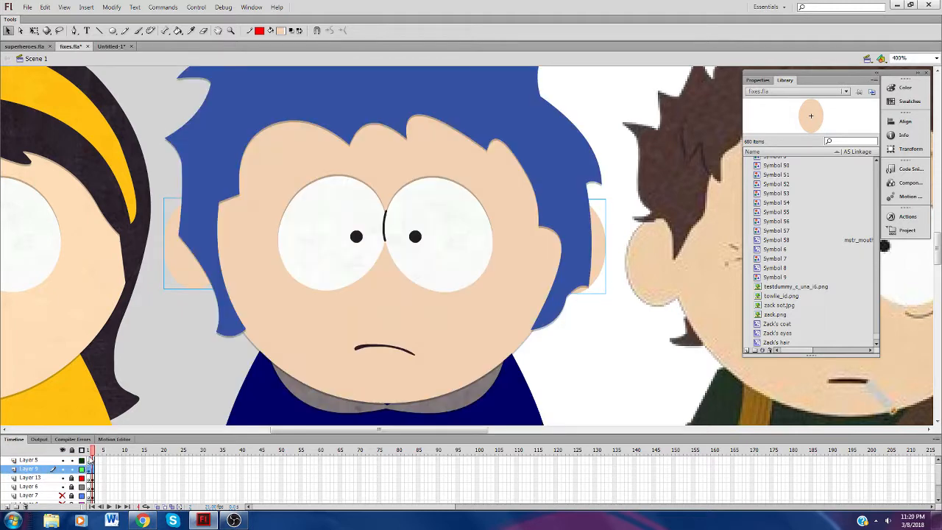
{"action": "left_click", "coordinate": [214, 195]}
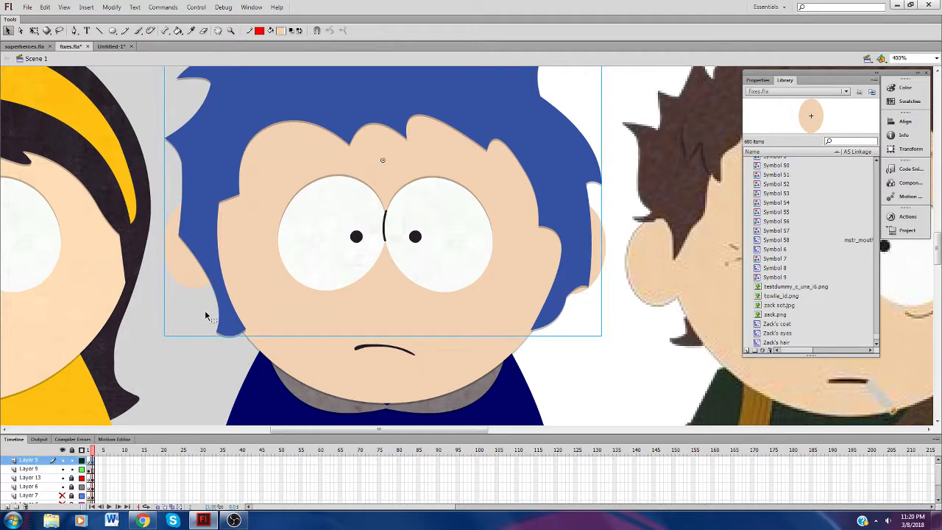
{"action": "key", "text": "Delete"}
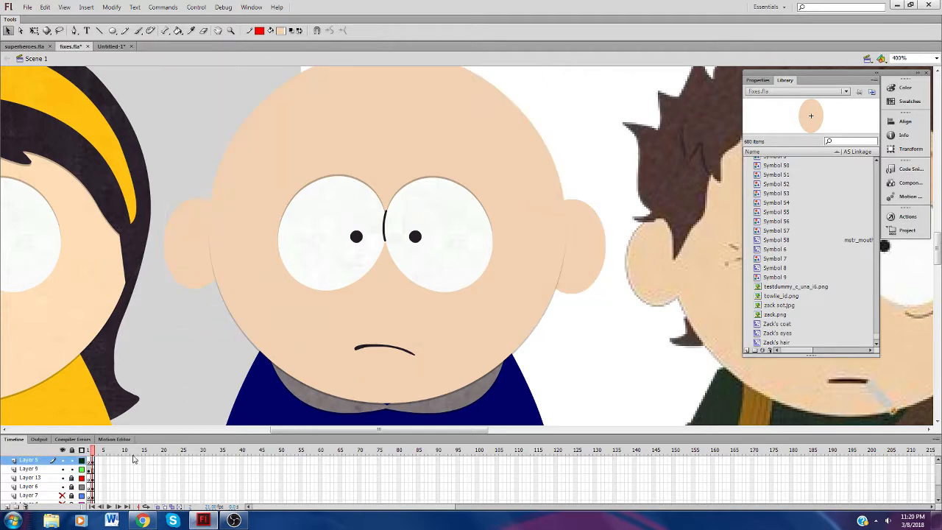
Step: Move Layer 9 back above Layer 5 in the layer stack
{"action": "left_click_drag", "start_coordinate": [42, 472], "coordinate": [42, 457]}
{"action": "left_click", "coordinate": [224, 365]}
{"action": "mouse_move", "coordinate": [344, 430]}
{"action": "left_mouse_down"}
{"action": "mouse_move", "coordinate": [479, 432]}
{"action": "mouse_move", "coordinate": [336, 441]}
{"action": "left_mouse_up"}
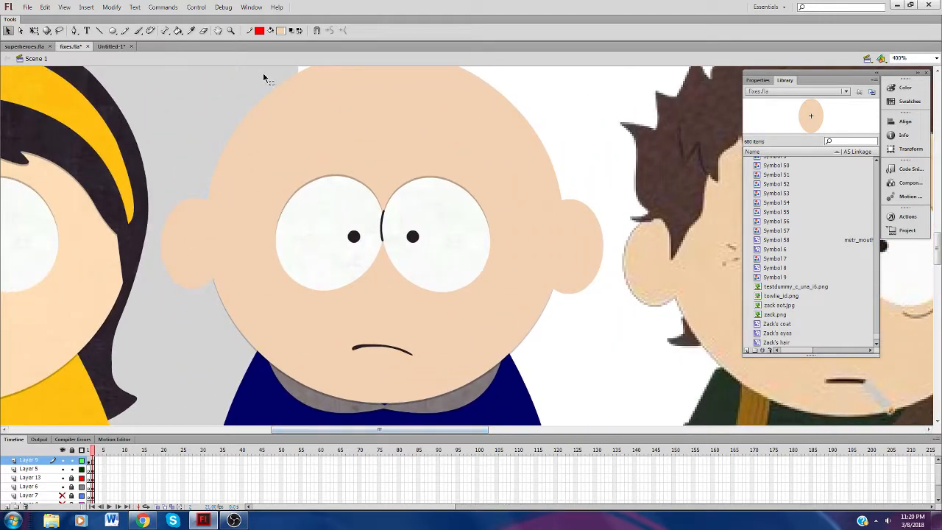
Step: Select only the two ears of the bald character and cut them from Layer 9
{"action": "left_click", "coordinate": [231, 30]}
{"action": "left_click", "coordinate": [329, 30]}
{"action": "left_click", "coordinate": [352, 125]}
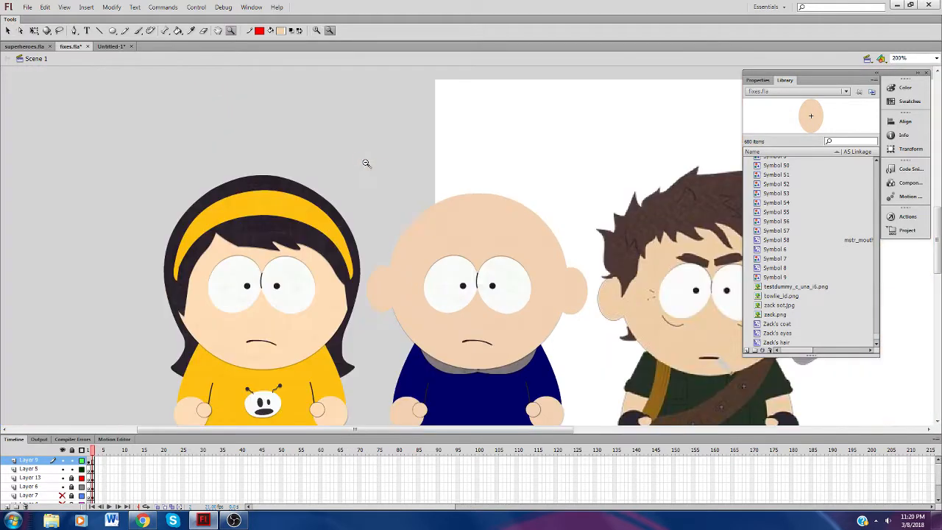
{"action": "left_click", "coordinate": [8, 30]}
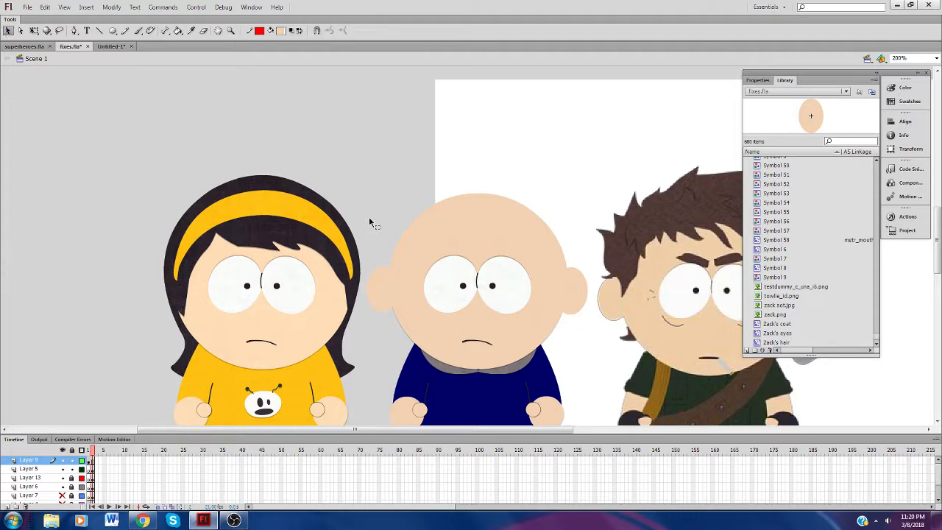
{"action": "left_click_drag", "start_coordinate": [368, 218], "coordinate": [599, 341]}
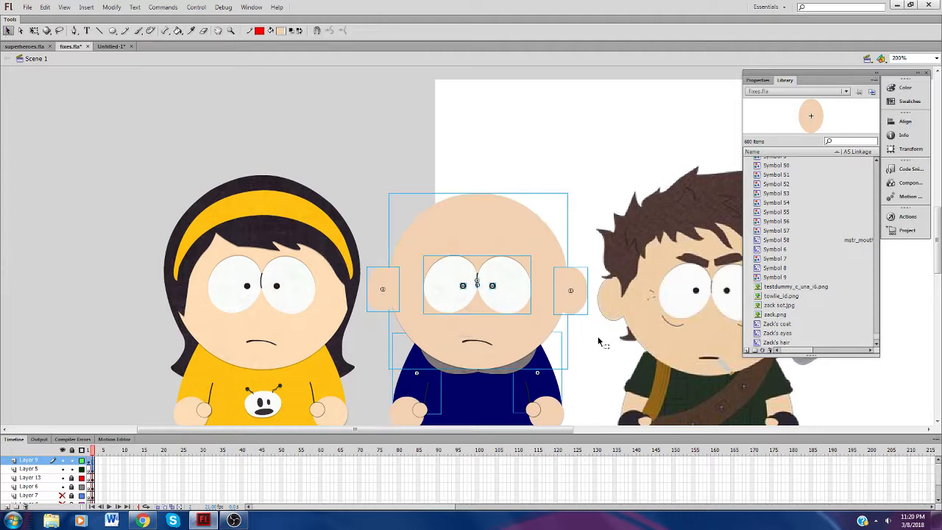
{"action": "left_click", "coordinate": [593, 353]}
{"action": "left_click", "coordinate": [583, 312]}
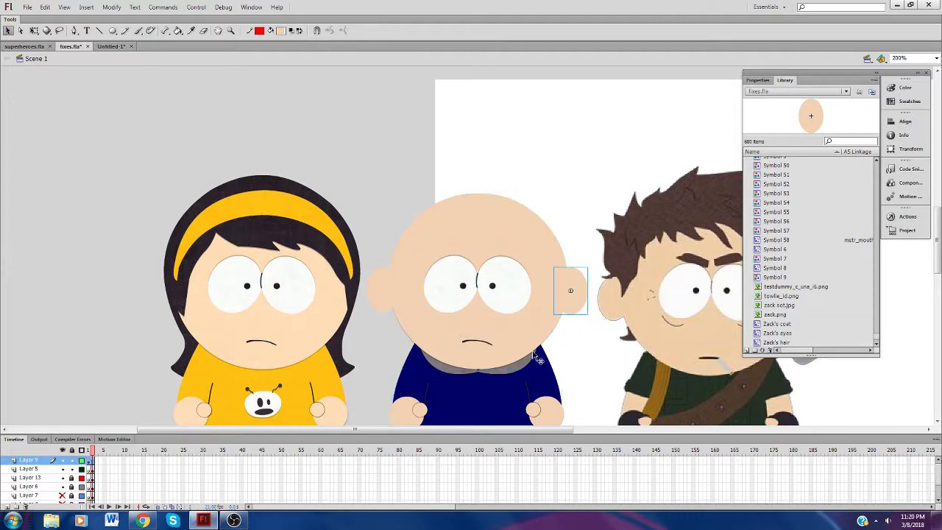
{"action": "left_click", "coordinate": [392, 307], "text": "shift"}
{"action": "key", "text": "Delete"}
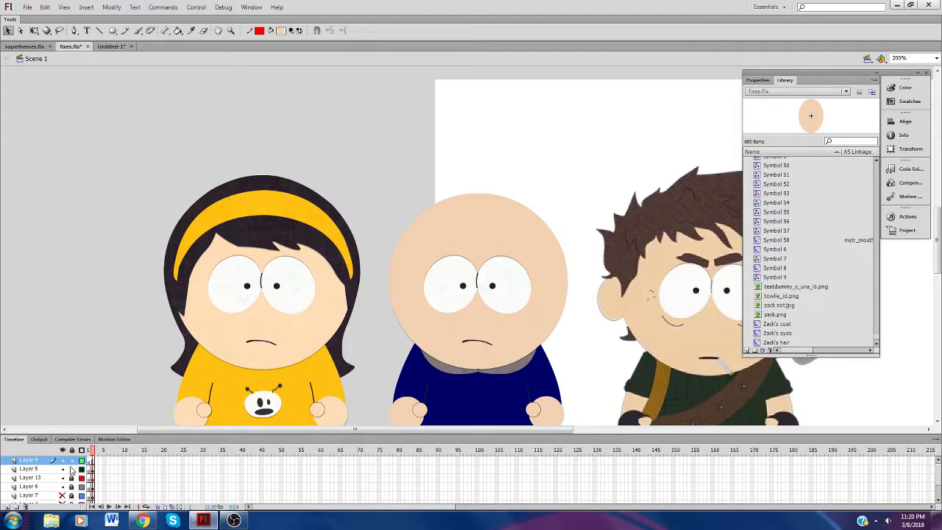
Step: Paste both ears in place on Layer 5 so they keep their position at the bald head
{"action": "left_click", "coordinate": [49, 469]}
{"action": "left_click", "coordinate": [99, 324]}
{"action": "right_click", "coordinate": [99, 322]}
{"action": "left_click", "coordinate": [130, 359]}
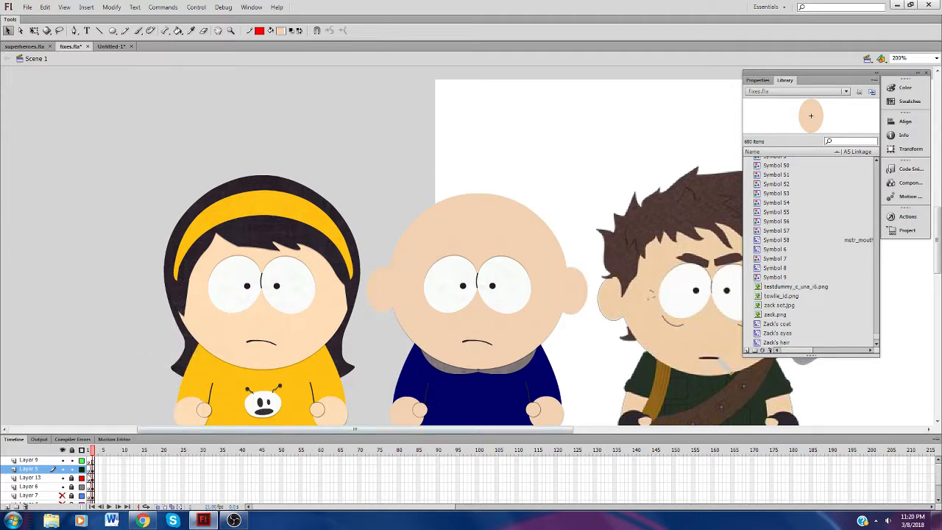
{"action": "left_click", "coordinate": [143, 521]}
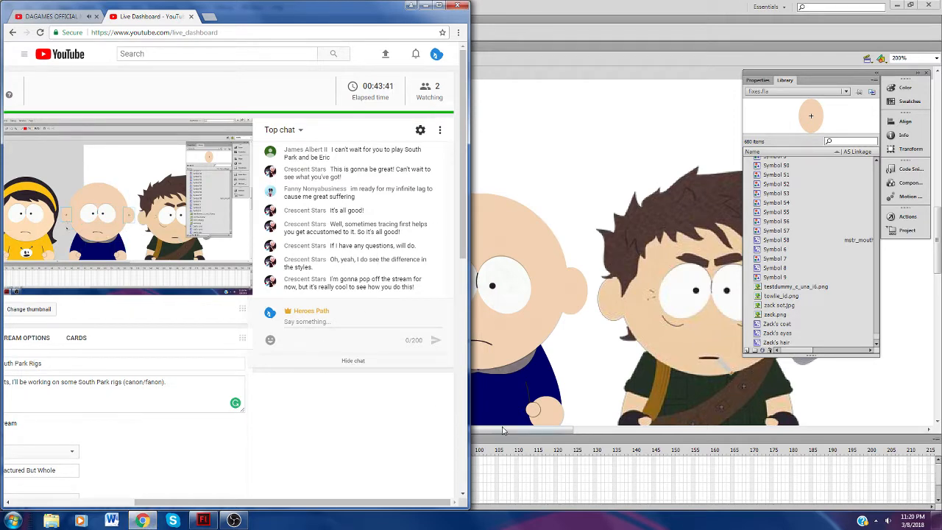
{"action": "key", "text": "alt+Tab"}
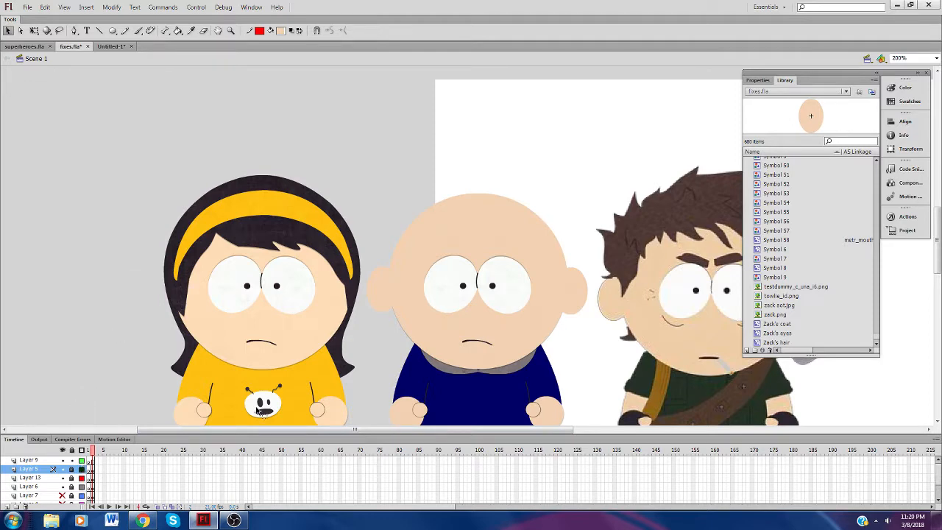
Step: Set the stroke colour to the dark tone sampled from the line between the bald character's eyes
{"action": "left_click_drag", "start_coordinate": [253, 430], "coordinate": [337, 425]}
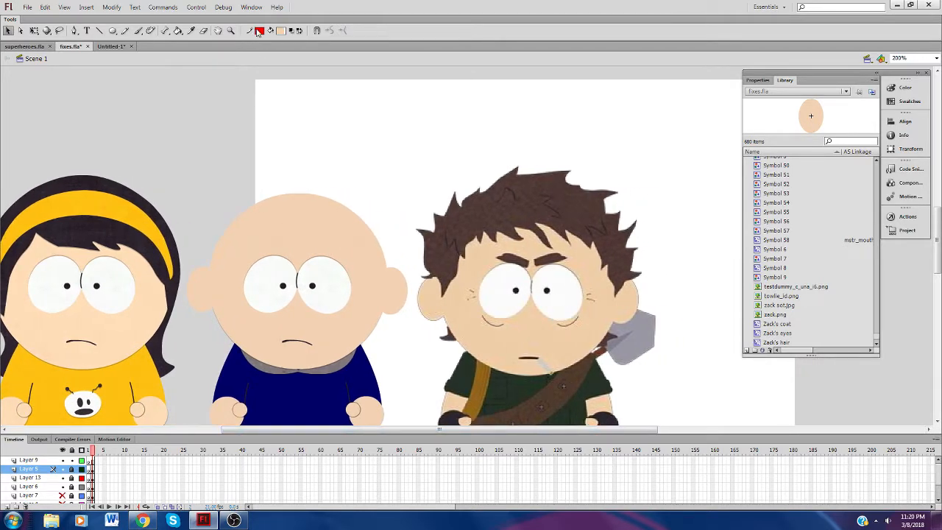
{"action": "left_click", "coordinate": [259, 30]}
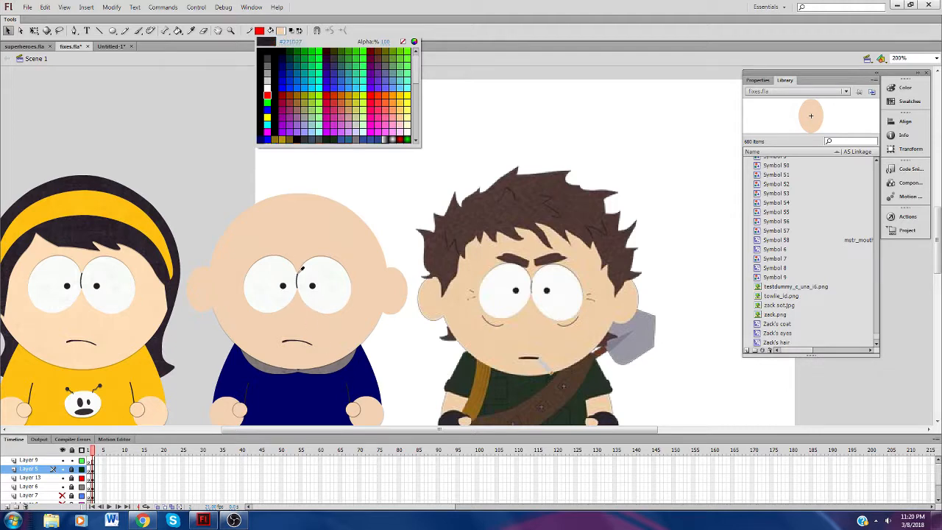
{"action": "left_click", "coordinate": [301, 269]}
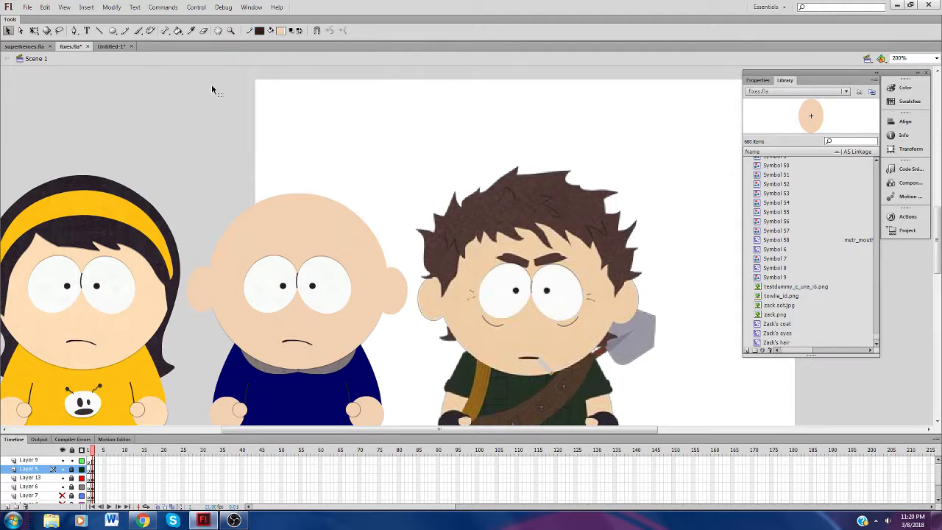
Step: On Layer 9, trace the three short crow's-foot lines beside the reference eye farther from the shovel with the Line tool
{"action": "left_click", "coordinate": [230, 30]}
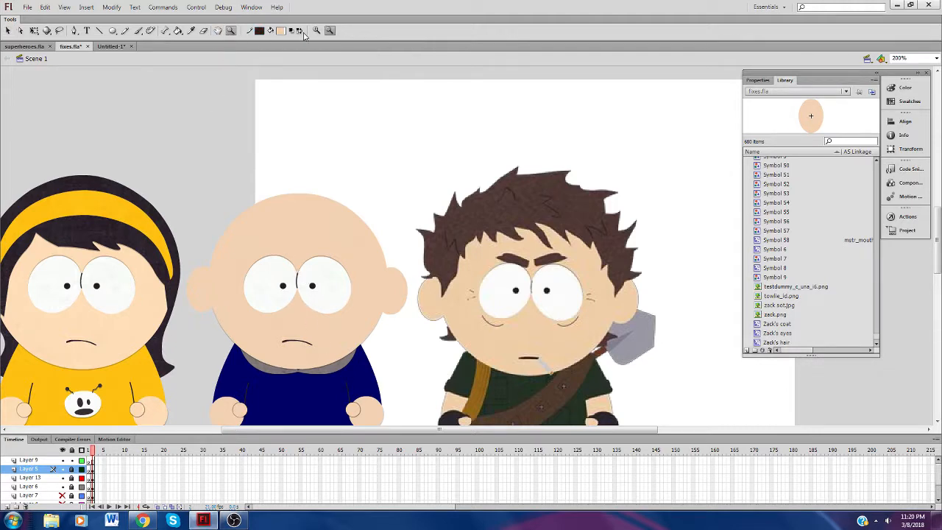
{"action": "left_click", "coordinate": [326, 330]}
{"action": "left_click_drag", "start_coordinate": [396, 430], "coordinate": [505, 431]}
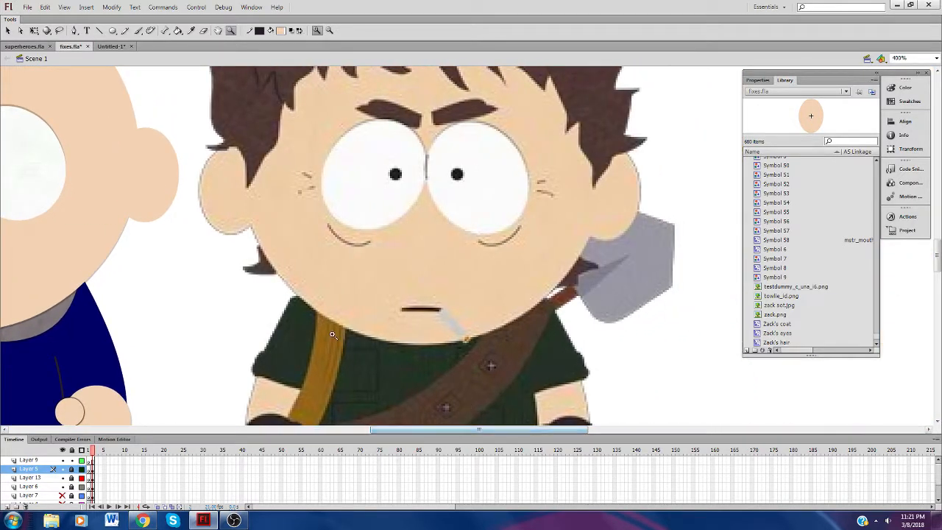
{"action": "left_click", "coordinate": [92, 461]}
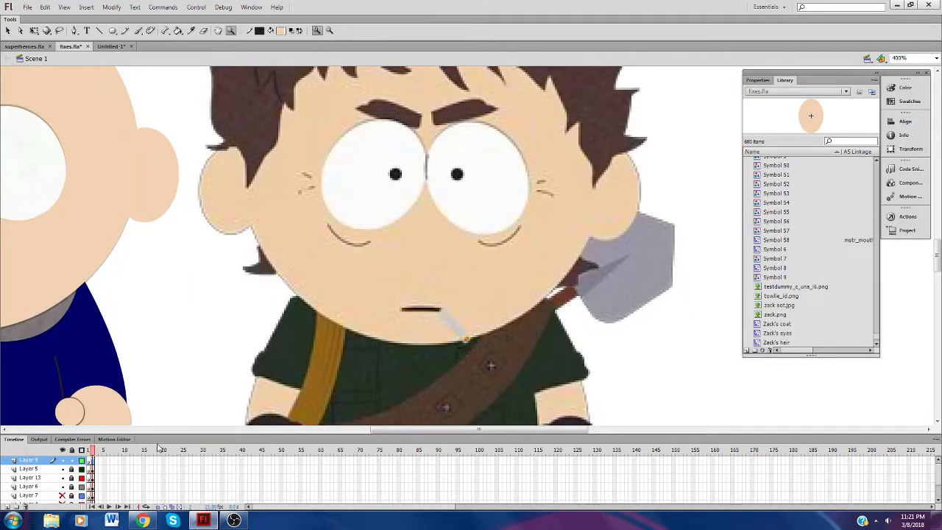
{"action": "left_click", "coordinate": [430, 217]}
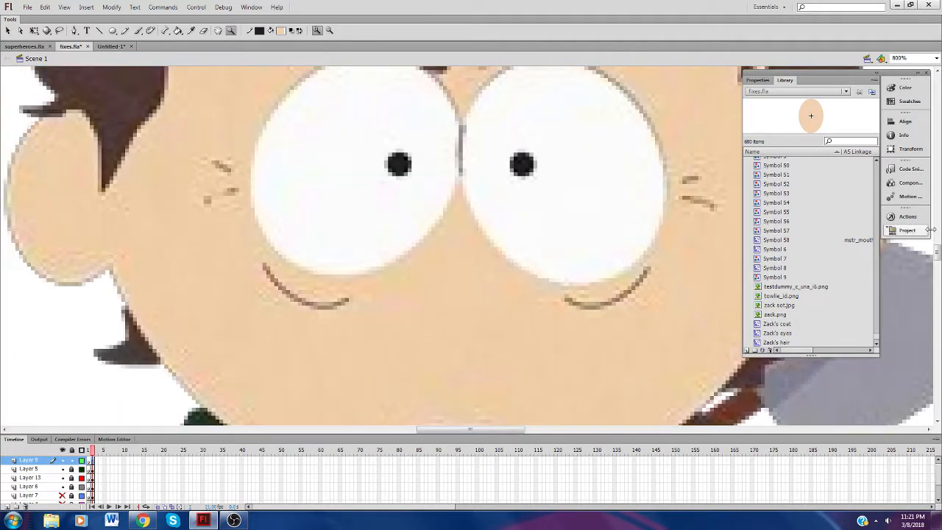
{"action": "scroll", "coordinate": [938, 252], "scroll_direction": "up", "scroll_amount": 3}
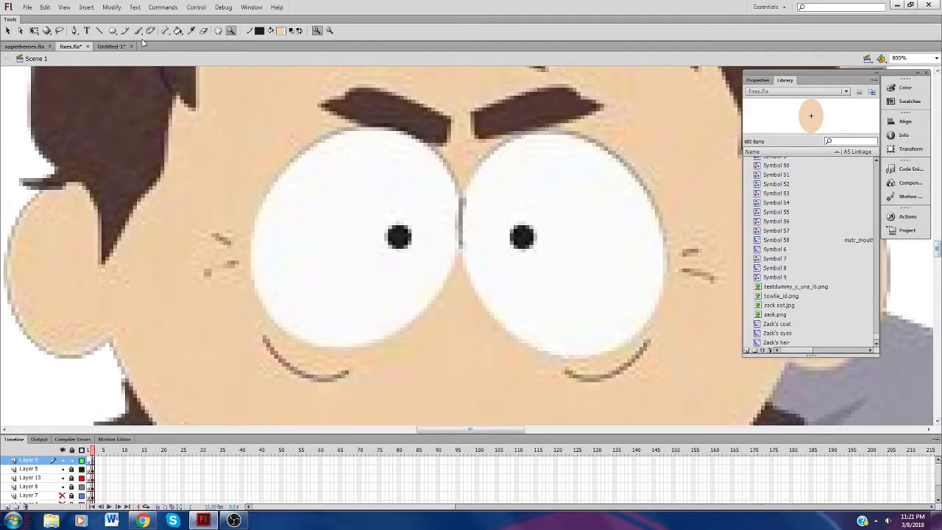
{"action": "left_click", "coordinate": [99, 31]}
{"action": "left_click_drag", "start_coordinate": [231, 244], "coordinate": [233, 245]}
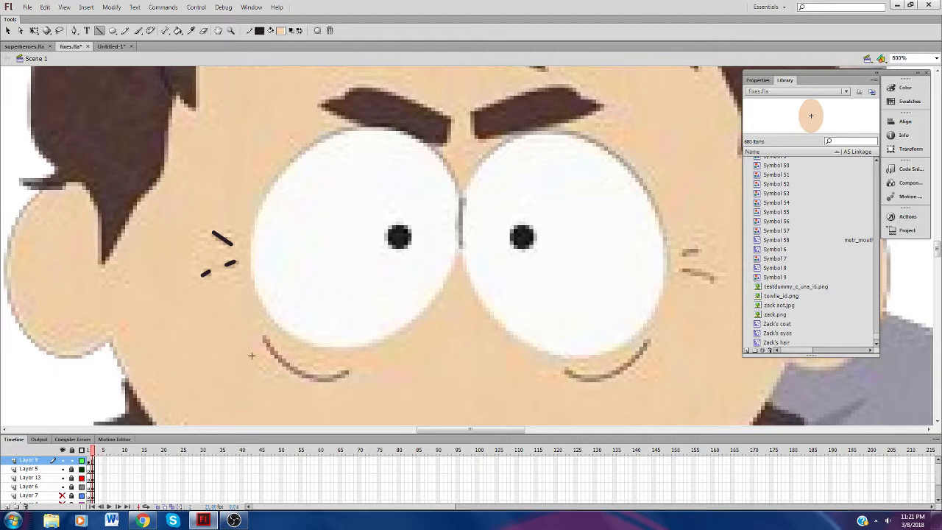
Step: Trace the two crow's-foot lines beside the reference's shovel-side eye and bend them to match its wrinkles
{"action": "left_click_drag", "start_coordinate": [685, 269], "coordinate": [716, 281]}
{"action": "left_click_drag", "start_coordinate": [697, 248], "coordinate": [684, 255]}
{"action": "left_click", "coordinate": [8, 31]}
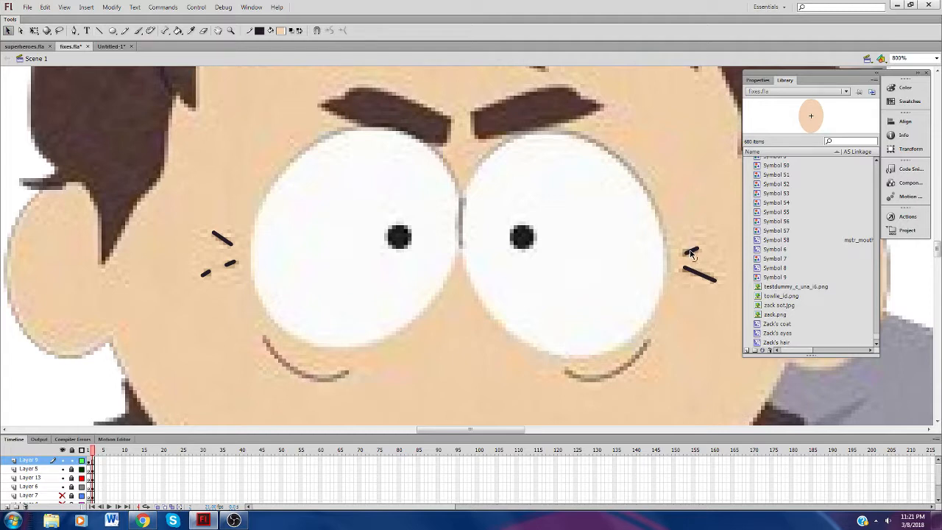
{"action": "left_click_drag", "start_coordinate": [691, 251], "coordinate": [700, 272]}
Step: Draw a line under each eye of the reference and bend both into the curved eye bags
{"action": "left_click", "coordinate": [99, 31]}
{"action": "left_click_drag", "start_coordinate": [265, 337], "coordinate": [348, 373]}
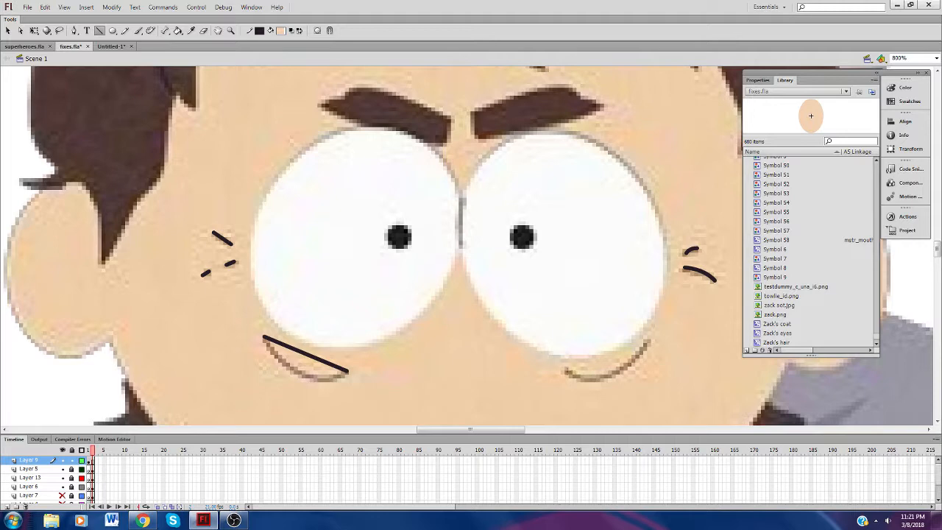
{"action": "left_click_drag", "start_coordinate": [565, 372], "coordinate": [649, 341]}
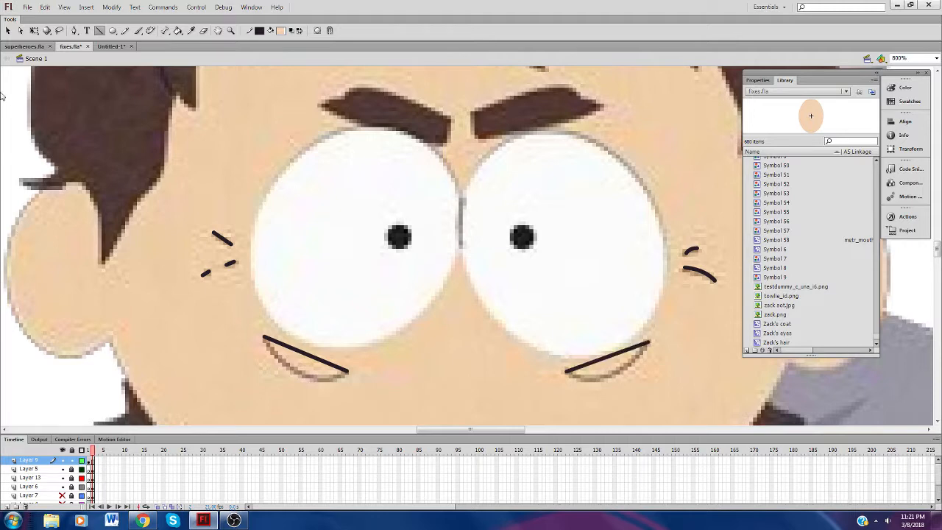
{"action": "left_click", "coordinate": [8, 31]}
{"action": "left_click_drag", "start_coordinate": [306, 355], "coordinate": [312, 378]}
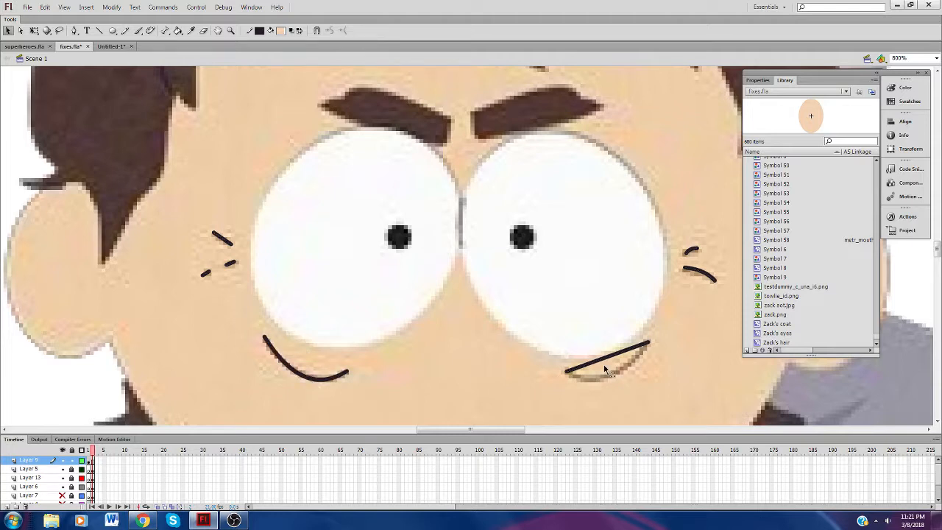
{"action": "left_click_drag", "start_coordinate": [601, 363], "coordinate": [602, 383]}
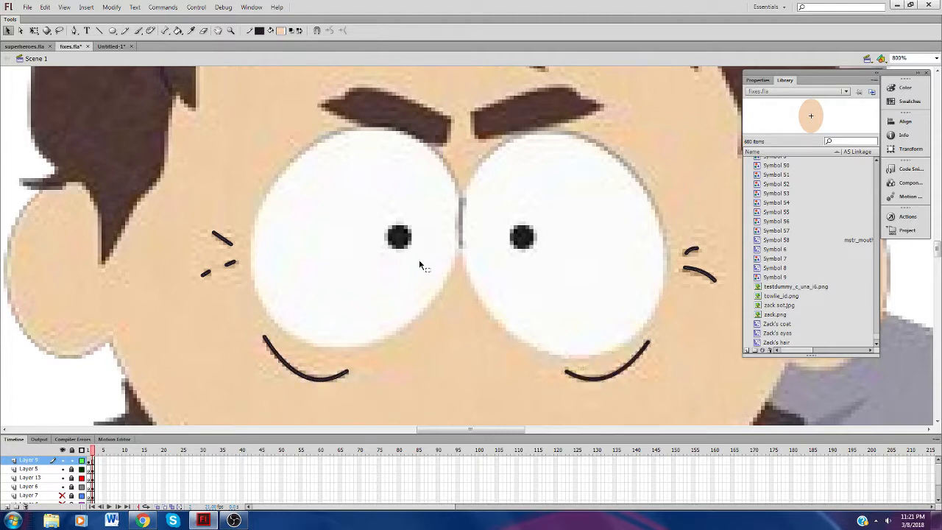
Step: Select all the traced wrinkle lines and shift them left from the reference onto the bald character's face
{"action": "left_click", "coordinate": [230, 30]}
{"action": "left_click", "coordinate": [330, 30]}
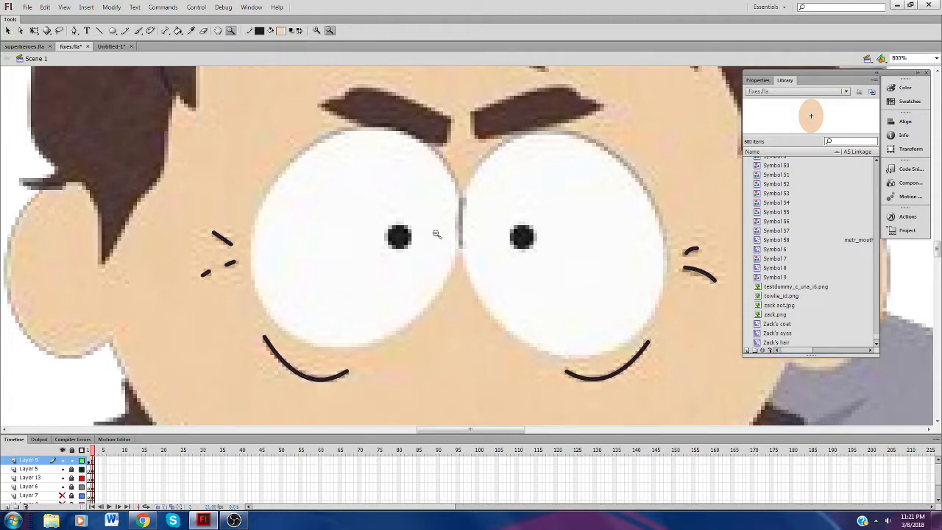
{"action": "left_click", "coordinate": [436, 234]}
{"action": "left_click", "coordinate": [479, 284]}
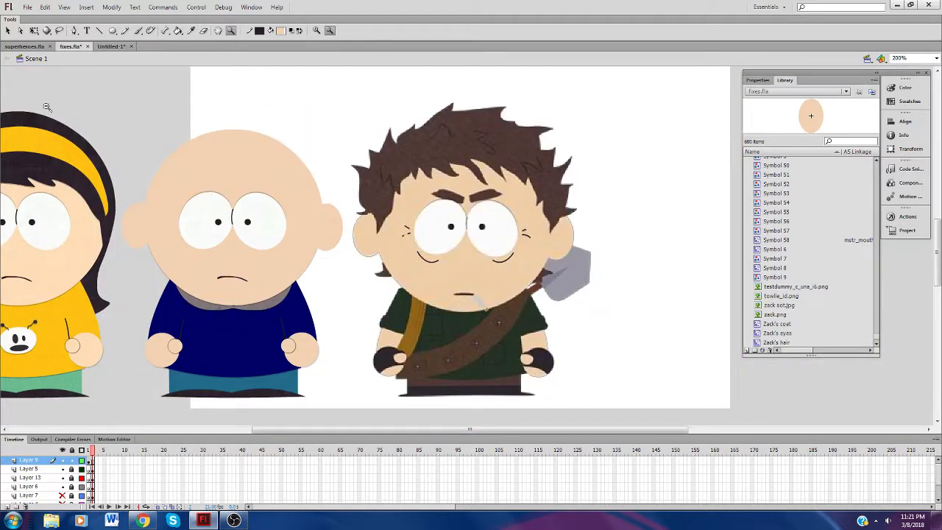
{"action": "left_click", "coordinate": [8, 30]}
{"action": "left_click_drag", "start_coordinate": [375, 178], "coordinate": [546, 279]}
{"action": "key", "text": "shift+Left"}
{"action": "key", "text": "shift+Left"}
{"action": "key", "text": "shift+Left"}
{"action": "key", "text": "shift+Left"}
{"action": "key", "text": "shift+Left"}
{"action": "key", "text": "shift+Left"}
{"action": "key", "text": "shift+Left"}
{"action": "key", "text": "shift+Left"}
{"action": "key", "text": "shift+Left"}
{"action": "key", "text": "shift+Left"}
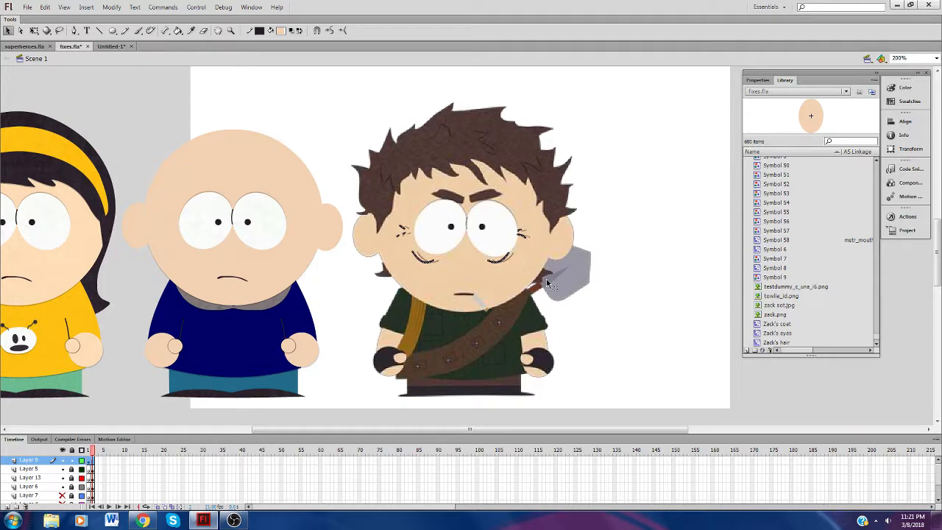
{"action": "key", "text": "shift+Left"}
{"action": "key", "text": "shift+Left"}
{"action": "key", "text": "shift+Left"}
{"action": "key", "text": "shift+Left"}
{"action": "key", "text": "shift+Left"}
{"action": "key", "text": "shift+Left"}
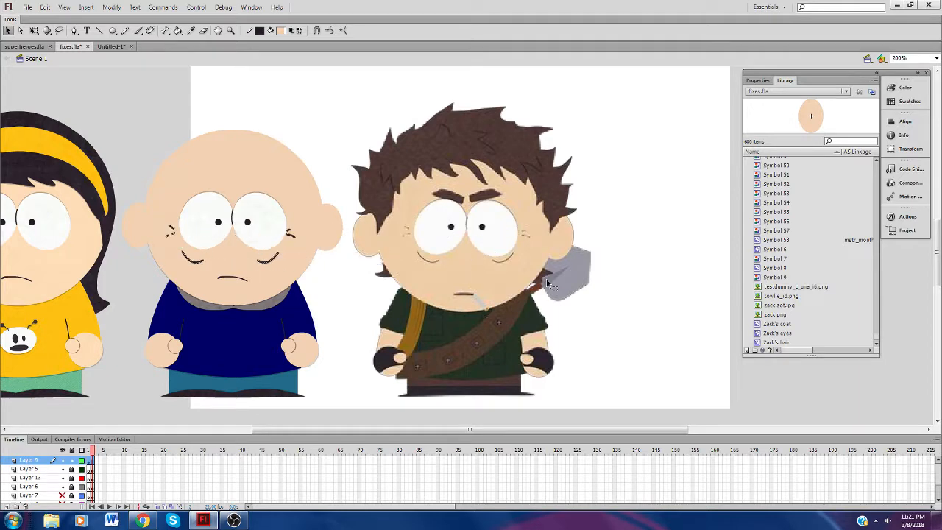
{"action": "key", "text": "Left"}
{"action": "key", "text": "Left"}
{"action": "key", "text": "Left"}
{"action": "left_click", "coordinate": [509, 236]}
Step: Nudge the wrinkles around the bald character's eye nearer the reference upward, closer to the eye
{"action": "left_click_drag", "start_coordinate": [226, 172], "coordinate": [355, 312]}
{"action": "key", "text": "Up"}
{"action": "key", "text": "Up"}
{"action": "key", "text": "Up"}
{"action": "key", "text": "Up"}
{"action": "key", "text": "Up"}
{"action": "key", "text": "Up"}
{"action": "key", "text": "Up"}
{"action": "key", "text": "Up"}
{"action": "key", "text": "Up"}
{"action": "key", "text": "Up"}
{"action": "key", "text": "Up"}
{"action": "key", "text": "Up"}
{"action": "key", "text": "Up"}
{"action": "key", "text": "Up"}
{"action": "key", "text": "Up"}
{"action": "left_click", "coordinate": [354, 297]}
{"action": "left_click_drag", "start_coordinate": [313, 213], "coordinate": [289, 237]}
{"action": "left_click", "coordinate": [315, 269]}
Step: Nudge the wrinkles around the bald character's other eye up to match the opposite side
{"action": "left_click_drag", "start_coordinate": [225, 284], "coordinate": [230, 291]}
{"action": "key", "text": "Up"}
{"action": "key", "text": "Up"}
{"action": "key", "text": "Up"}
{"action": "key", "text": "Up"}
{"action": "key", "text": "Up"}
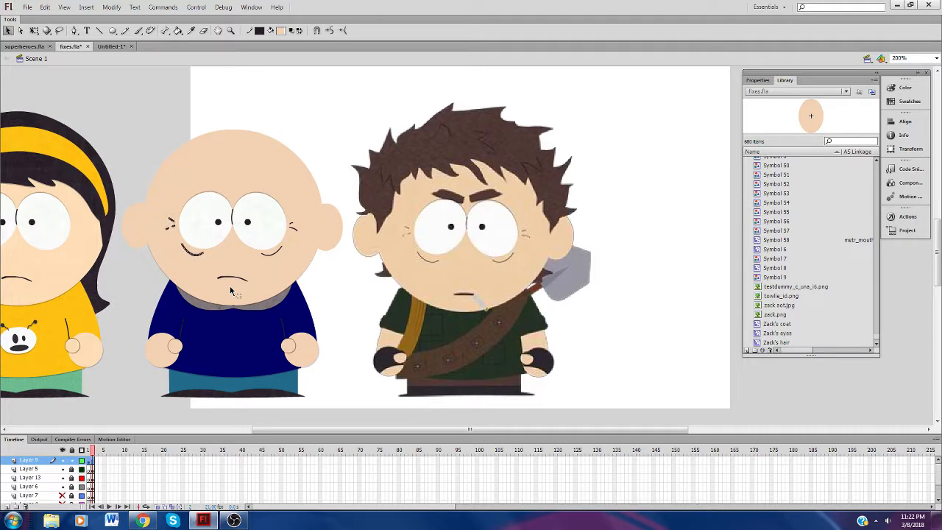
{"action": "key", "text": "Up"}
{"action": "key", "text": "Up"}
{"action": "key", "text": "Escape"}
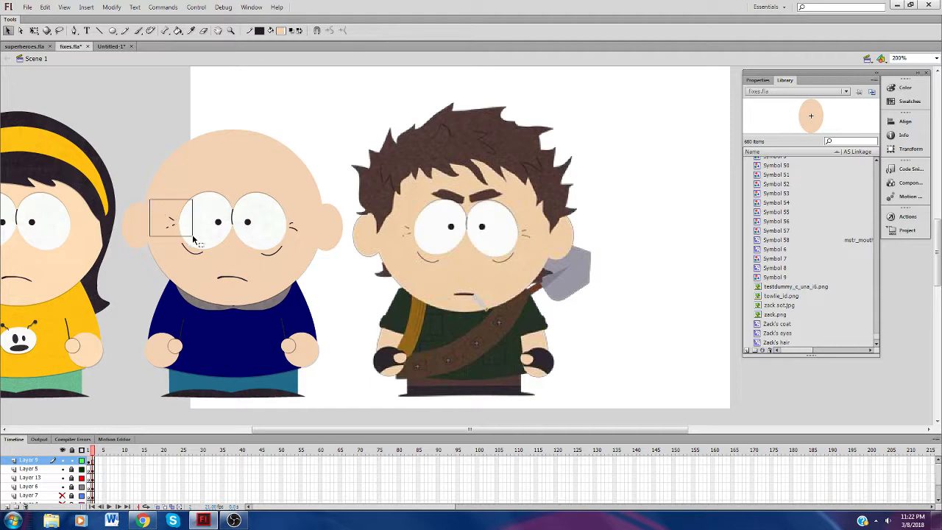
{"action": "left_click_drag", "start_coordinate": [193, 238], "coordinate": [195, 241]}
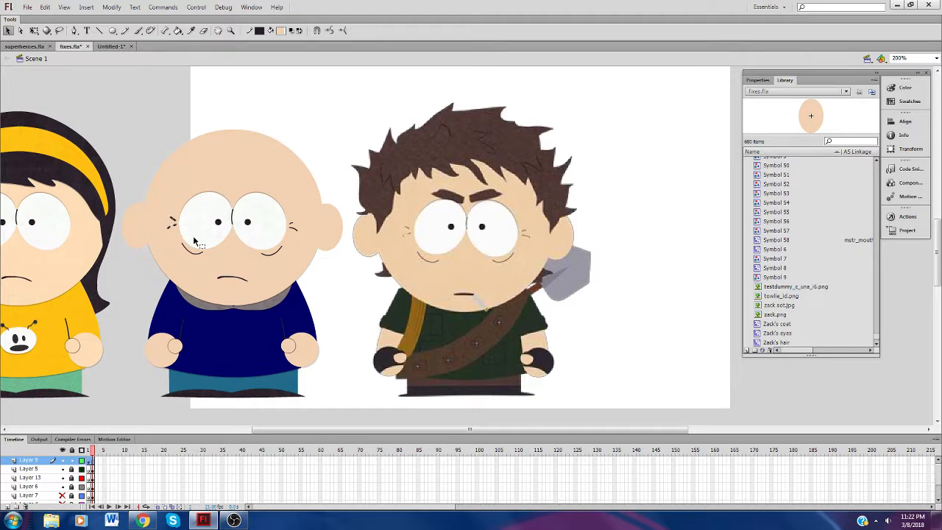
{"action": "key", "text": "Escape"}
Step: Convert the selected wrinkle lines into a movie clip symbol named "Mole's crowfeet"
{"action": "right_click", "coordinate": [276, 251]}
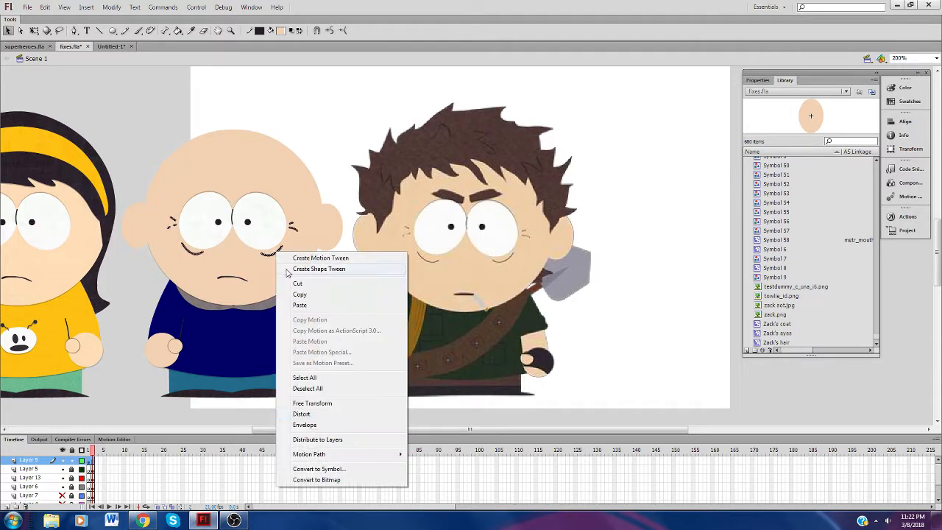
{"action": "left_click", "coordinate": [319, 469]}
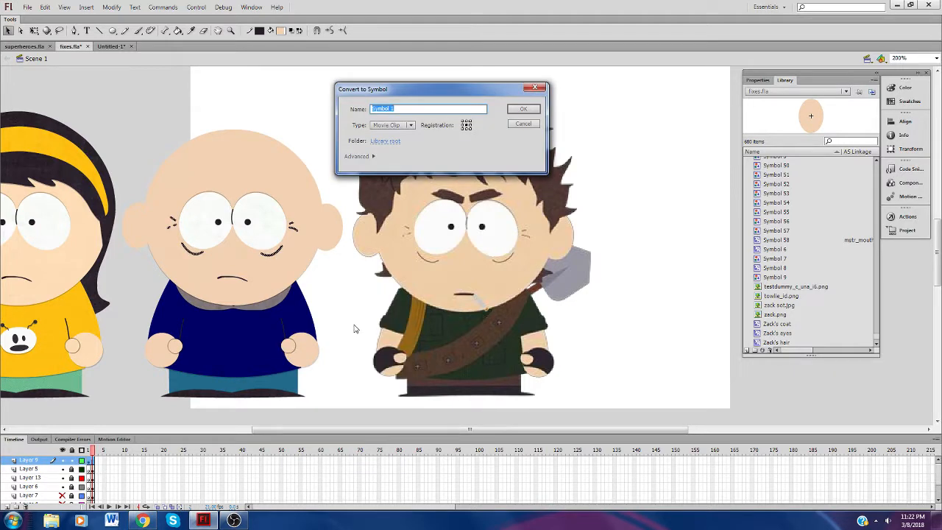
{"action": "type", "text": "Mole's crowfeet"}
{"action": "key", "text": "Return"}
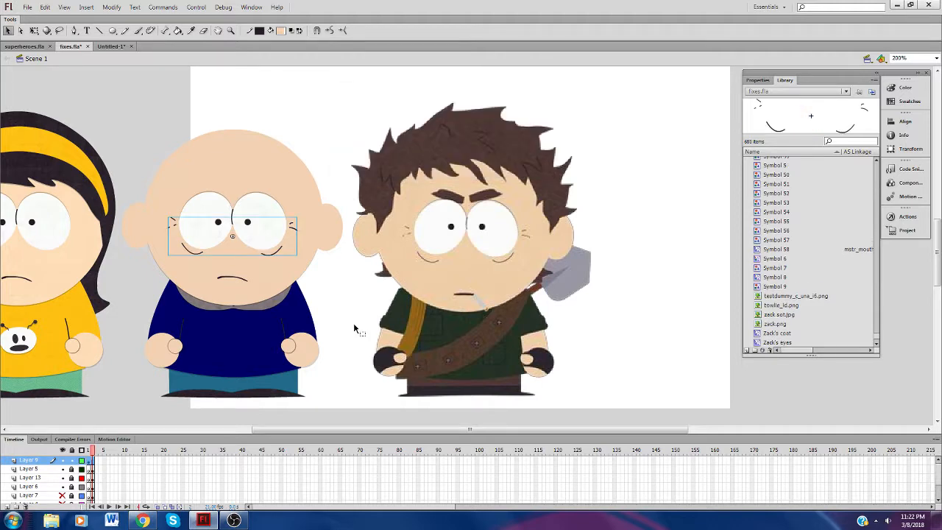
Step: Apply an Alpha colour effect of 40% to the Mole's crowfeet symbol
{"action": "left_click", "coordinate": [757, 80]}
{"action": "left_click", "coordinate": [817, 201]}
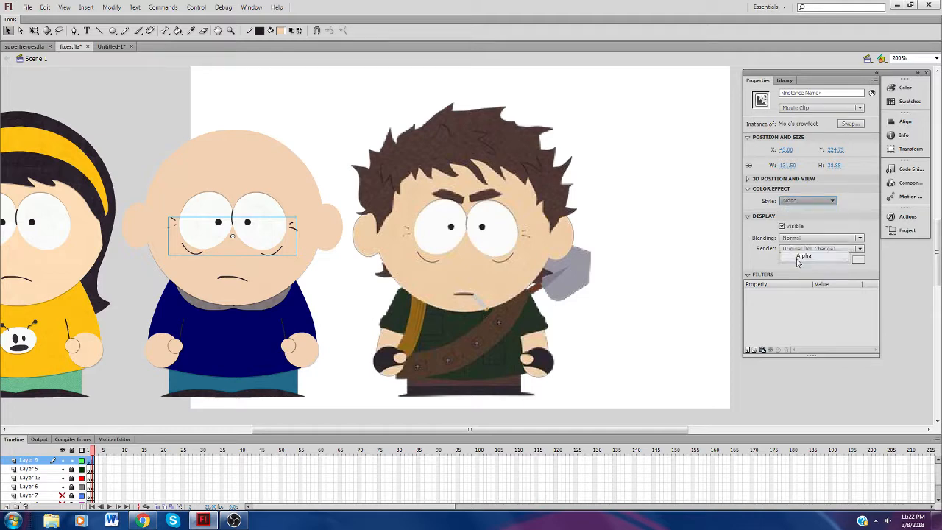
{"action": "left_click", "coordinate": [804, 255]}
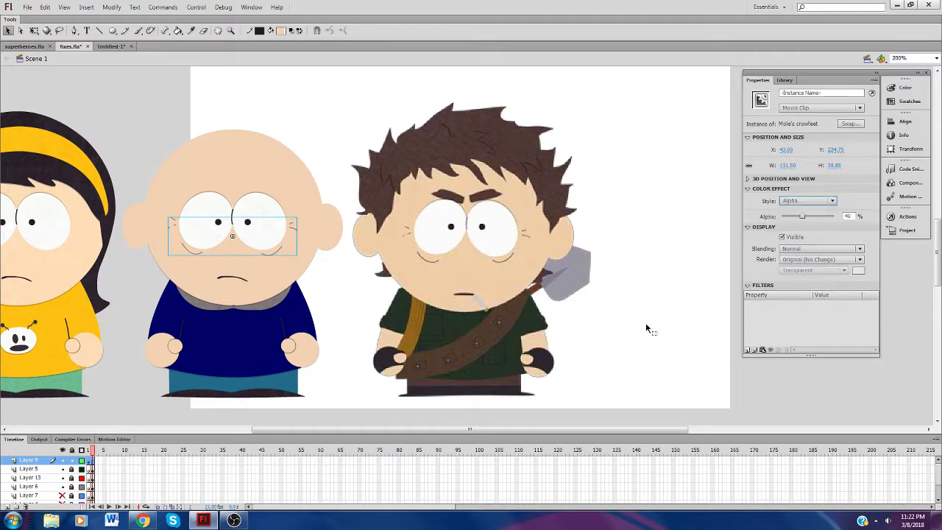
Step: Raise the alpha of the Mole's crowfeet symbol to 83%
{"action": "left_click_drag", "start_coordinate": [803, 217], "coordinate": [819, 219]}
{"action": "left_click", "coordinate": [677, 296]}
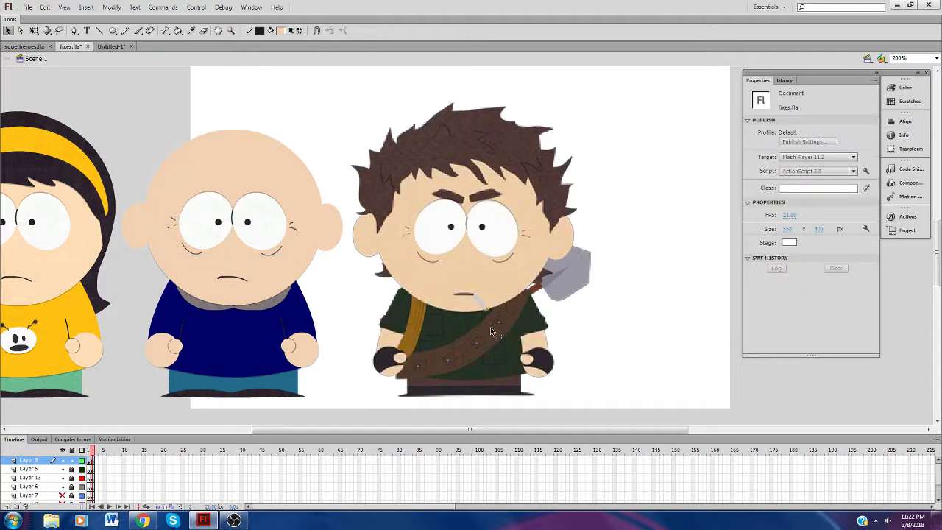
{"action": "left_click", "coordinate": [272, 253]}
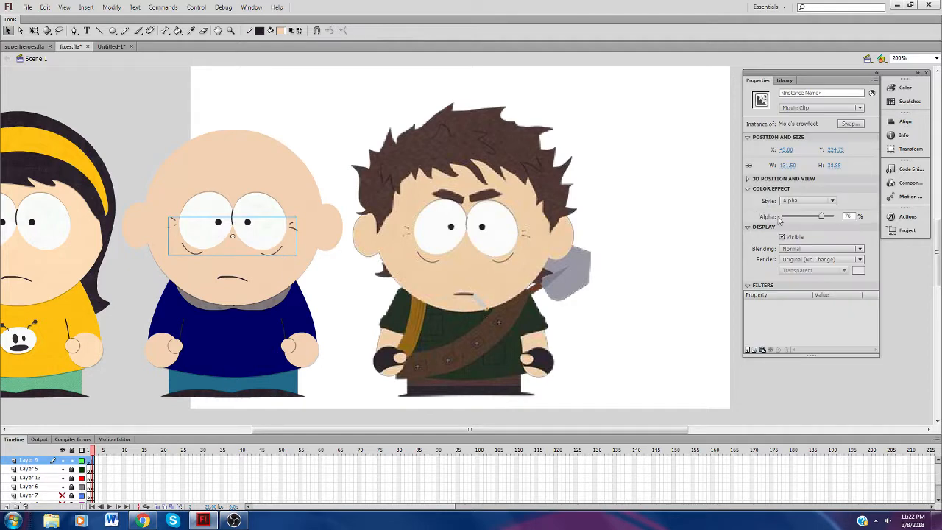
{"action": "left_click_drag", "start_coordinate": [819, 217], "coordinate": [826, 221]}
{"action": "left_click", "coordinate": [659, 348]}
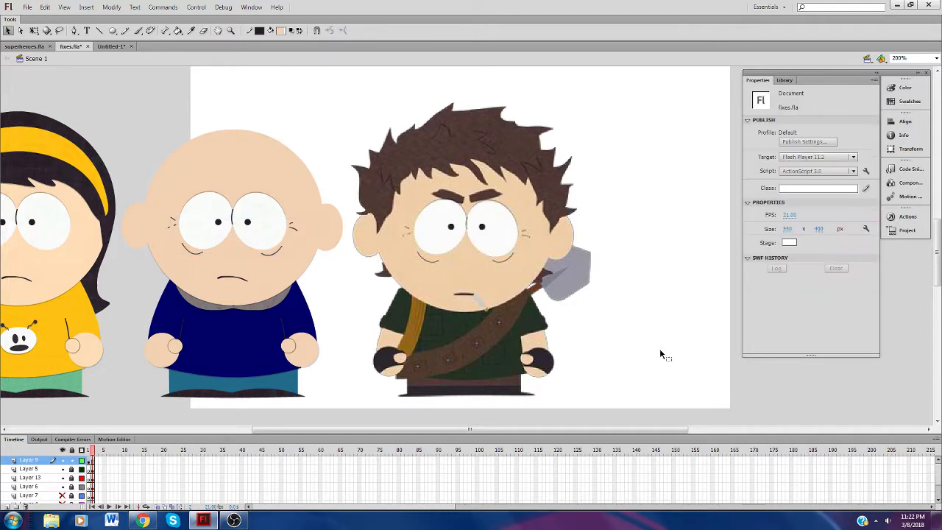
{"action": "left_click", "coordinate": [270, 252]}
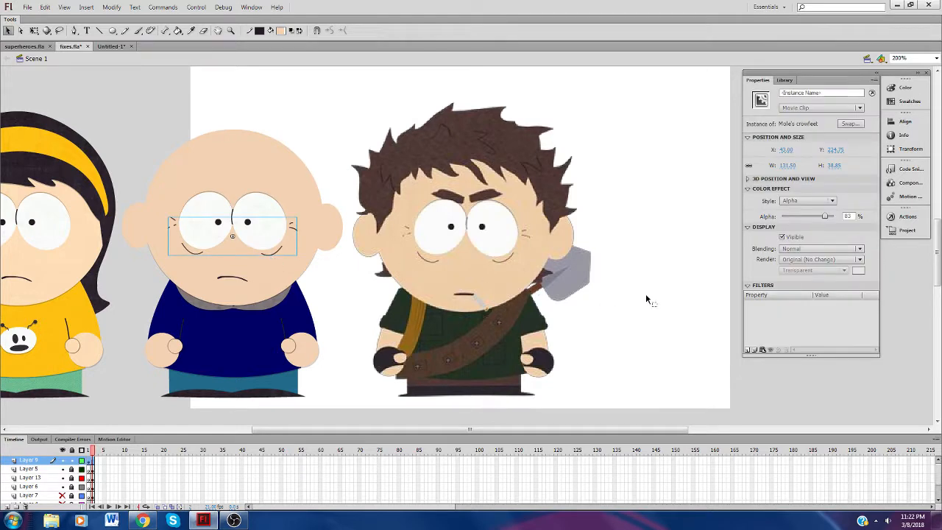
{"action": "mouse_move", "coordinate": [825, 217]}
{"action": "left_mouse_down"}
{"action": "mouse_move", "coordinate": [796, 218]}
{"action": "mouse_move", "coordinate": [822, 223]}
{"action": "left_mouse_up"}
{"action": "left_click", "coordinate": [577, 363]}
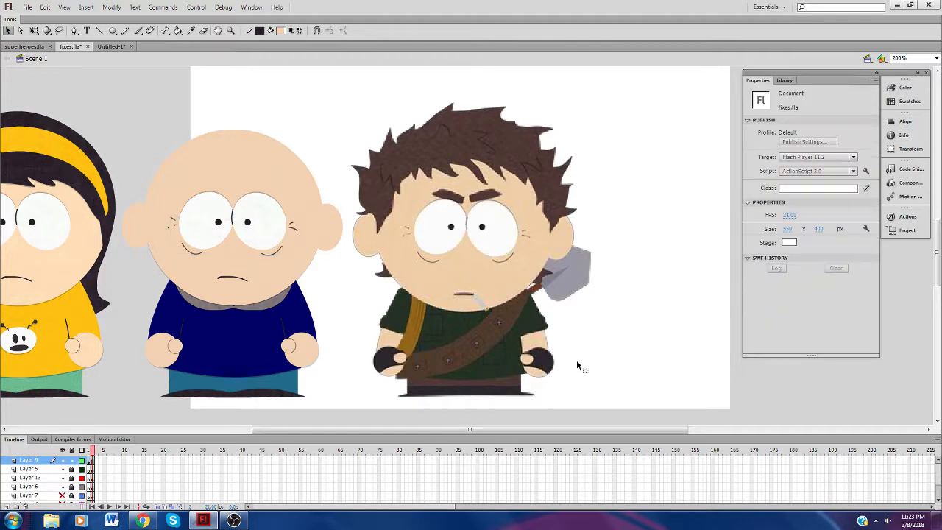
Step: Cut the Mole's crowfeet symbol from Layer 9 and paste it in place on Layer 5
{"action": "left_click", "coordinate": [198, 255]}
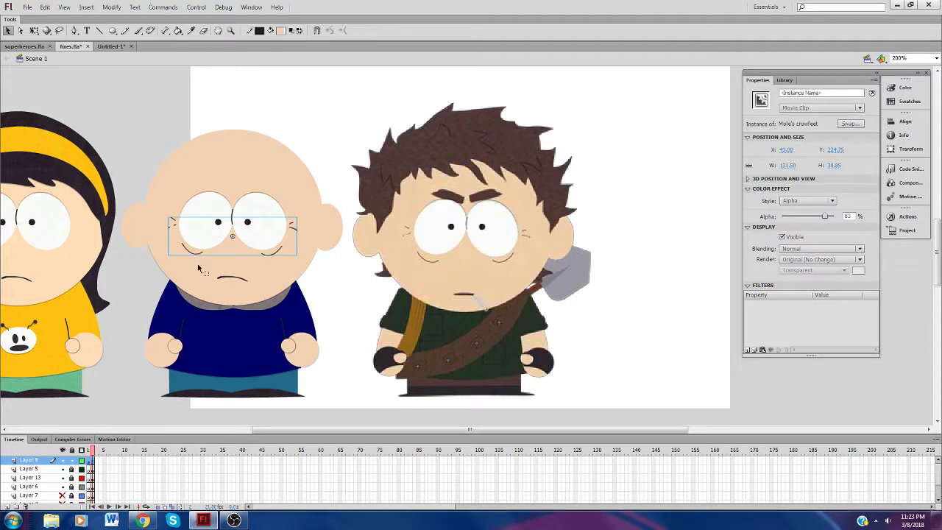
{"action": "key", "text": "ctrl+x"}
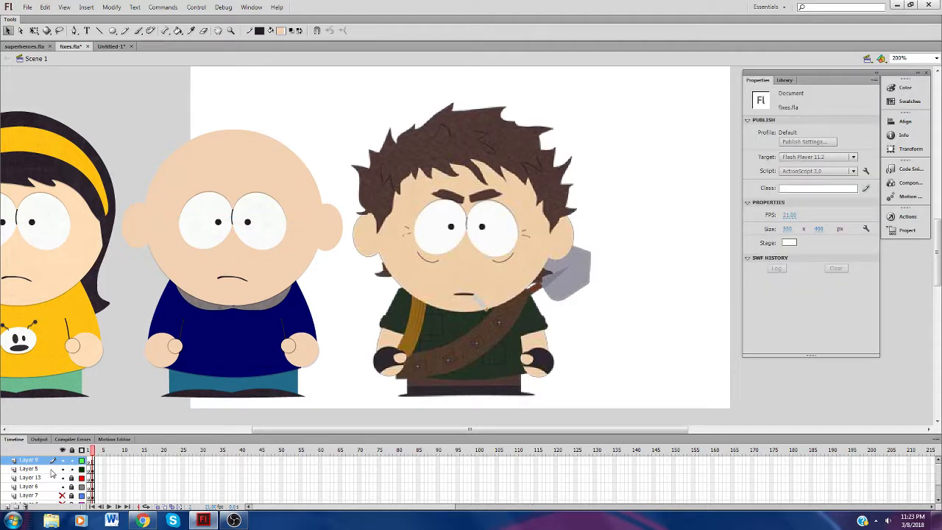
{"action": "left_click", "coordinate": [50, 471]}
{"action": "right_click", "coordinate": [124, 322]}
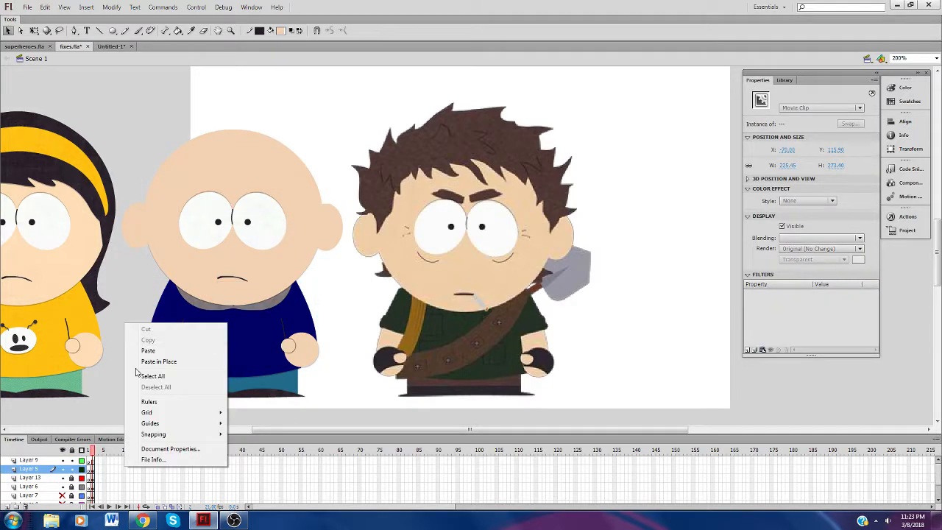
{"action": "left_click", "coordinate": [146, 361]}
{"action": "left_click", "coordinate": [121, 388]}
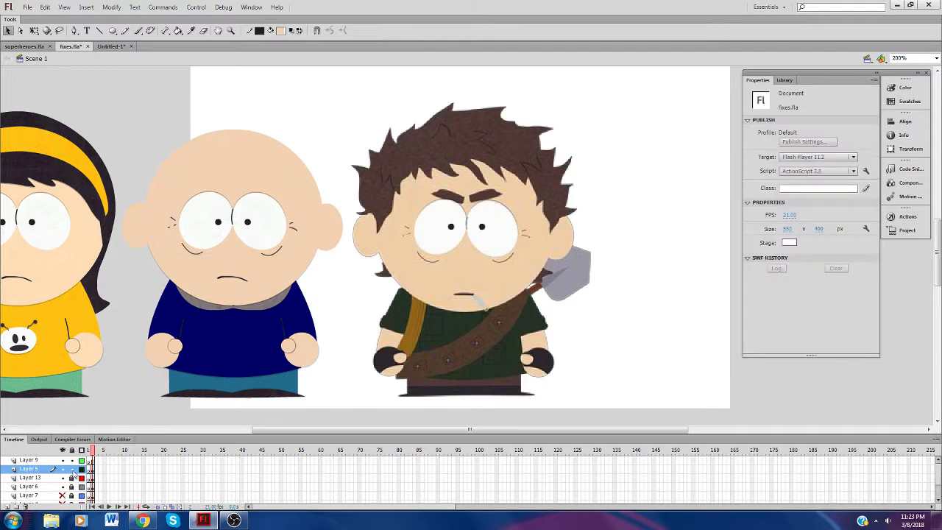
{"action": "left_click", "coordinate": [234, 521]}
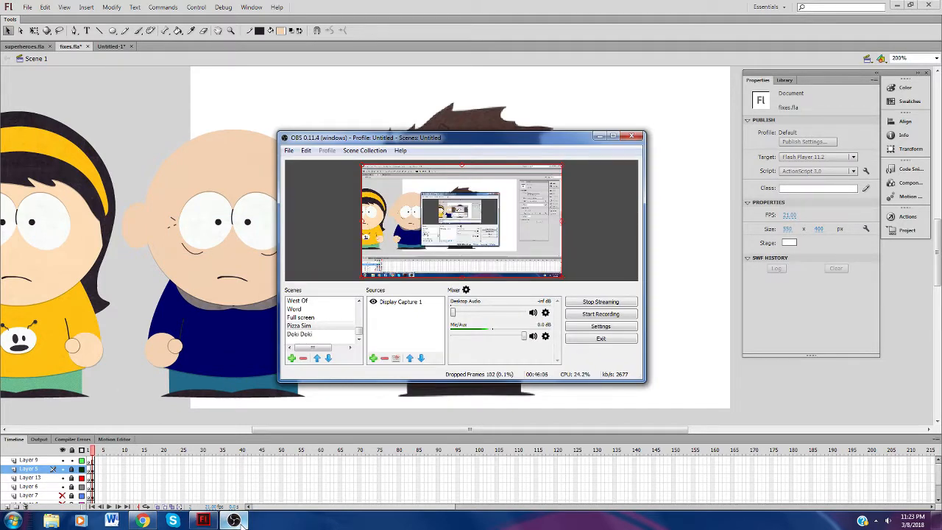
{"action": "left_click", "coordinate": [234, 521]}
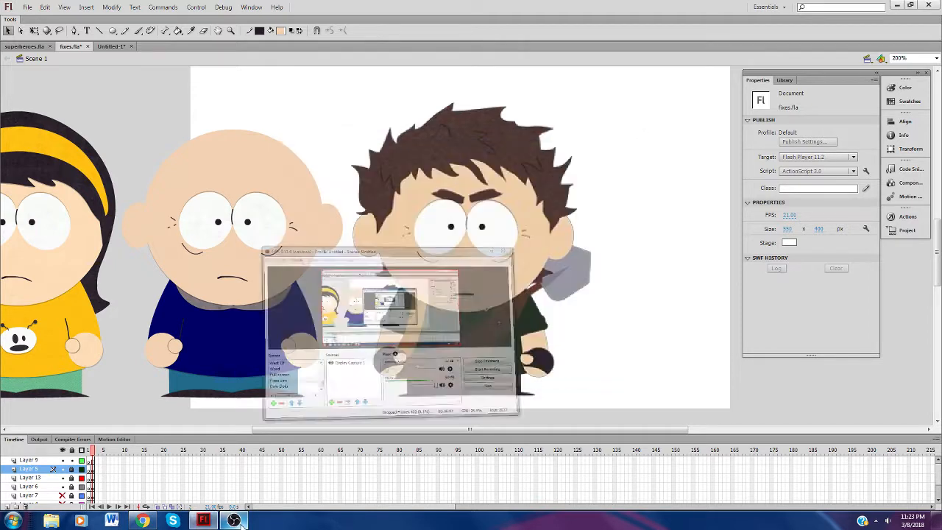
{"action": "left_click", "coordinate": [91, 461]}
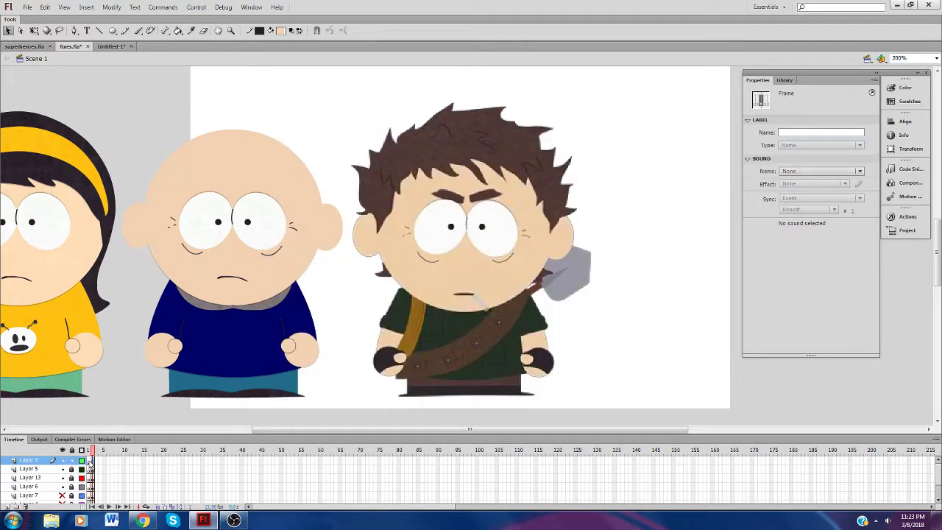
{"action": "left_click", "coordinate": [124, 410]}
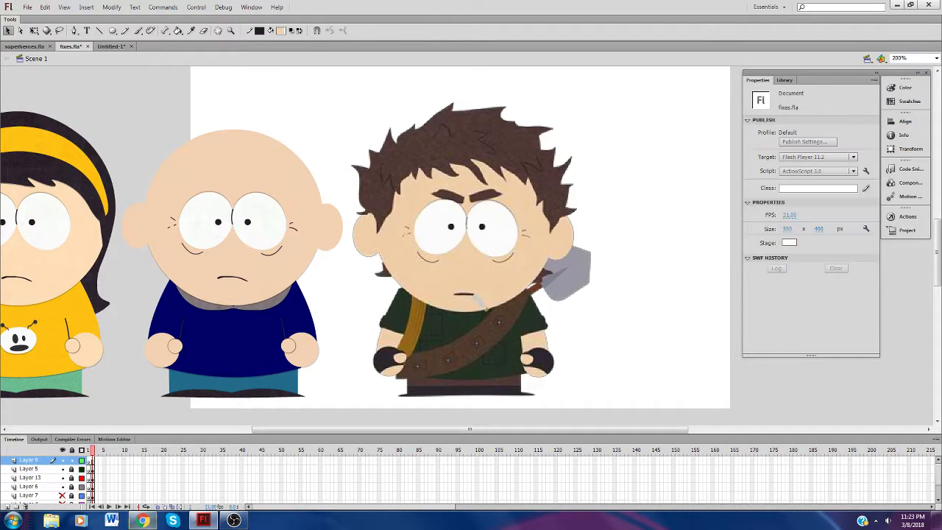
Step: Switch to YouTube in the browser and play the suggested Ninja Sex Party video "Rock with You"
{"action": "left_click", "coordinate": [143, 520]}
{"action": "left_click", "coordinate": [34, 17]}
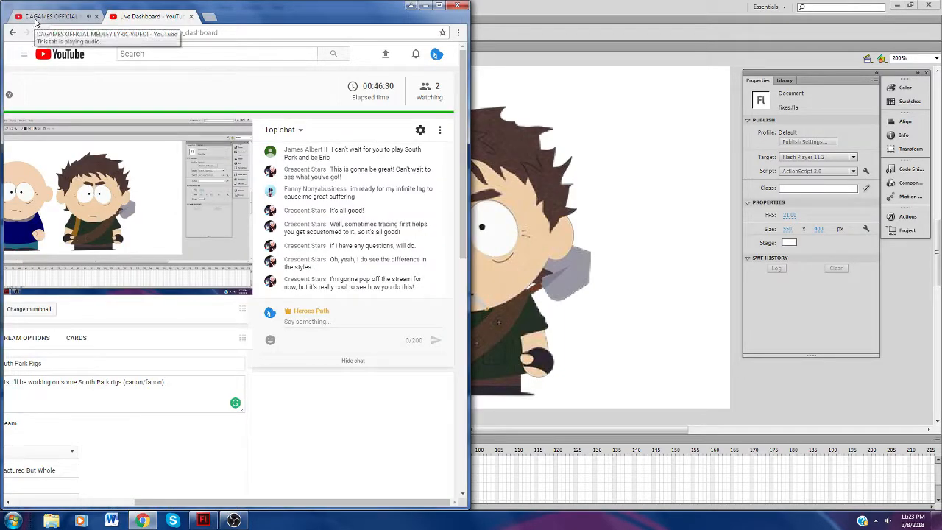
{"action": "scroll", "coordinate": [193, 280], "scroll_direction": "down", "scroll_amount": 4}
{"action": "scroll", "coordinate": [193, 284], "scroll_direction": "down", "scroll_amount": 4}
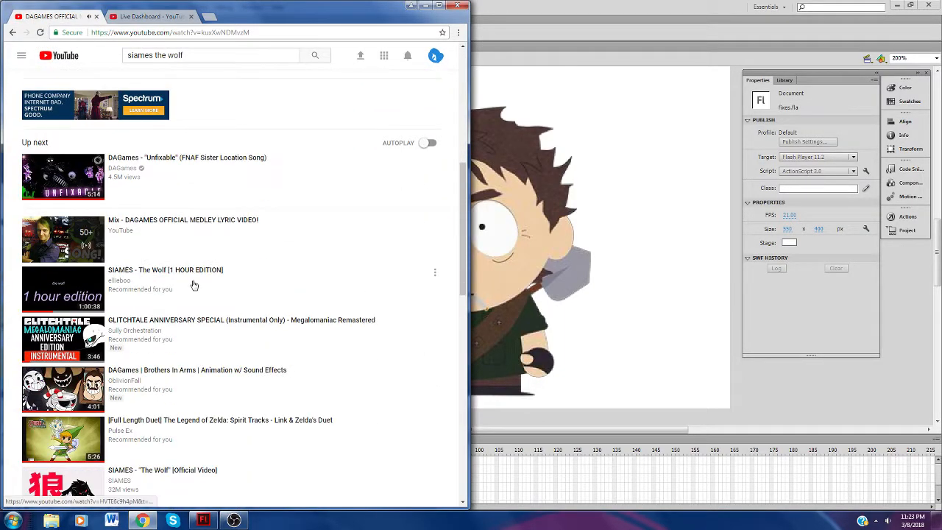
{"action": "scroll", "coordinate": [70, 292], "scroll_direction": "down", "scroll_amount": 2}
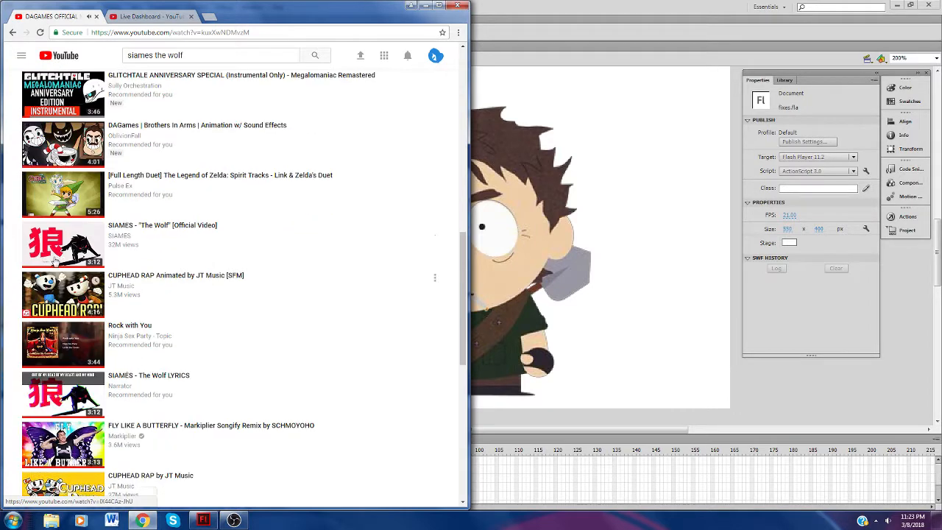
{"action": "left_click", "coordinate": [50, 302]}
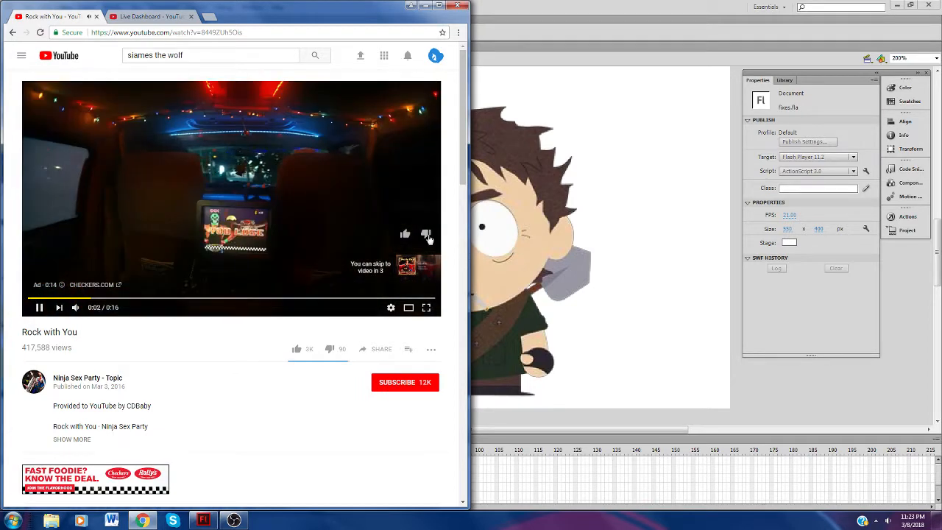
Step: Give the playing ad a thumbs up and raise the volume of the "Rock with You" video
{"action": "left_click", "coordinate": [405, 233]}
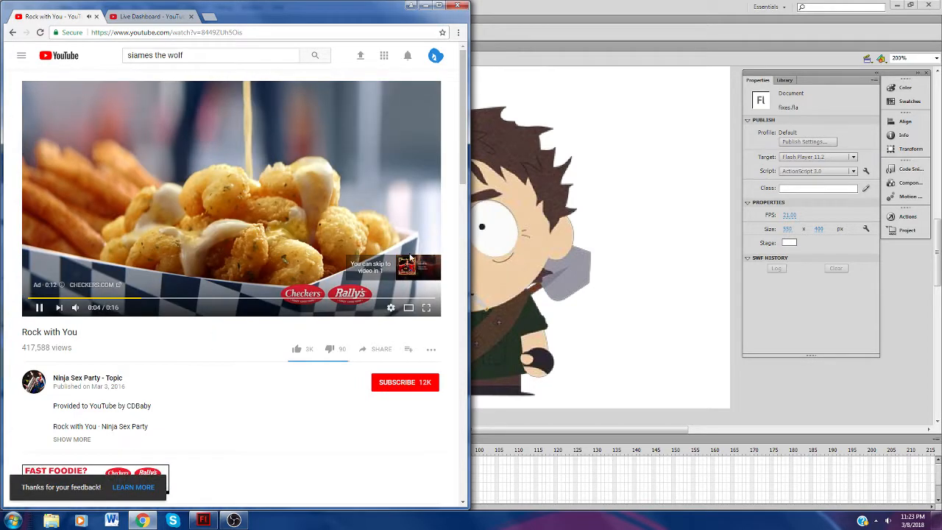
{"action": "mouse_move", "coordinate": [74, 310]}
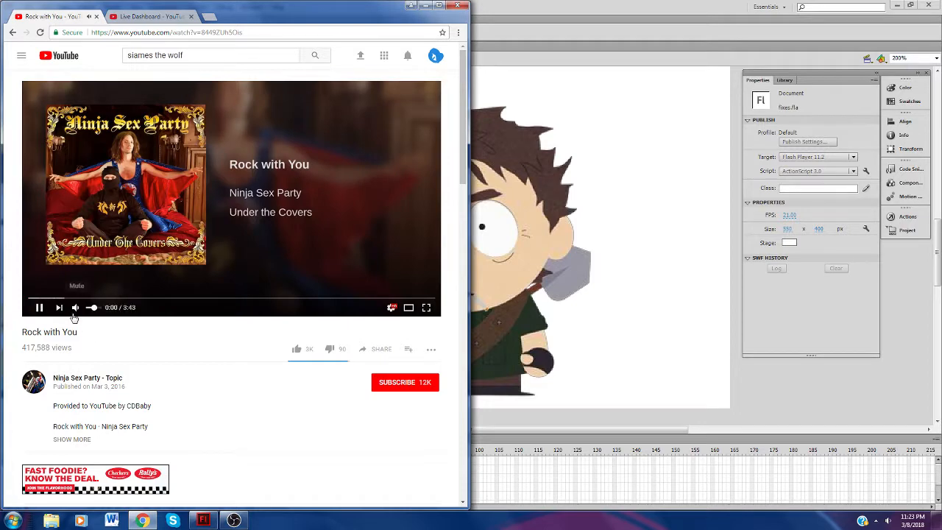
{"action": "left_click_drag", "start_coordinate": [99, 312], "coordinate": [102, 314]}
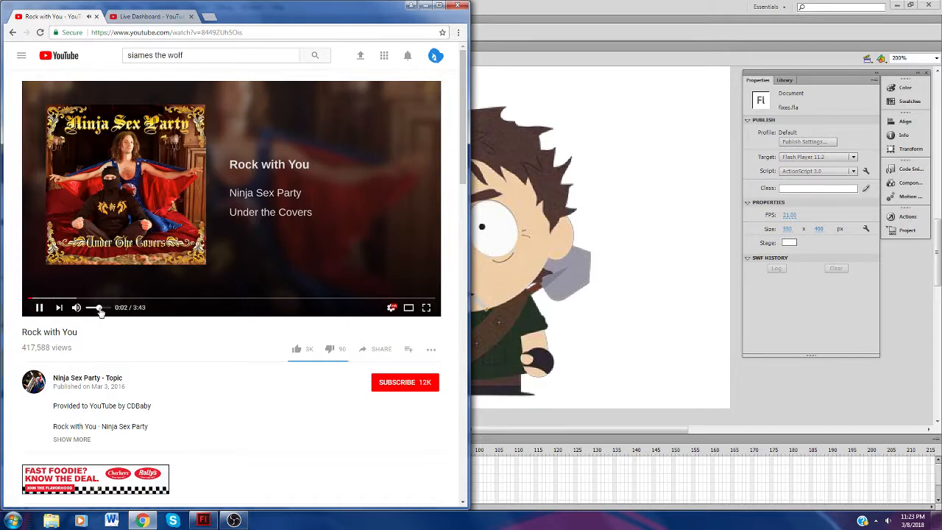
{"action": "right_click", "coordinate": [144, 264]}
{"action": "left_click", "coordinate": [167, 322]}
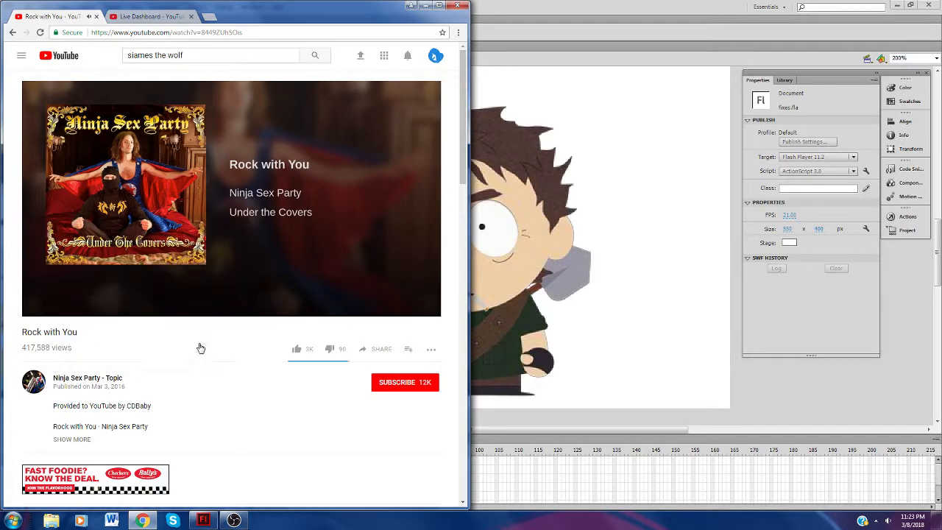
Step: Switch back to Flash and delete the grey collar from the bald character on Layer 5
{"action": "left_click", "coordinate": [560, 434]}
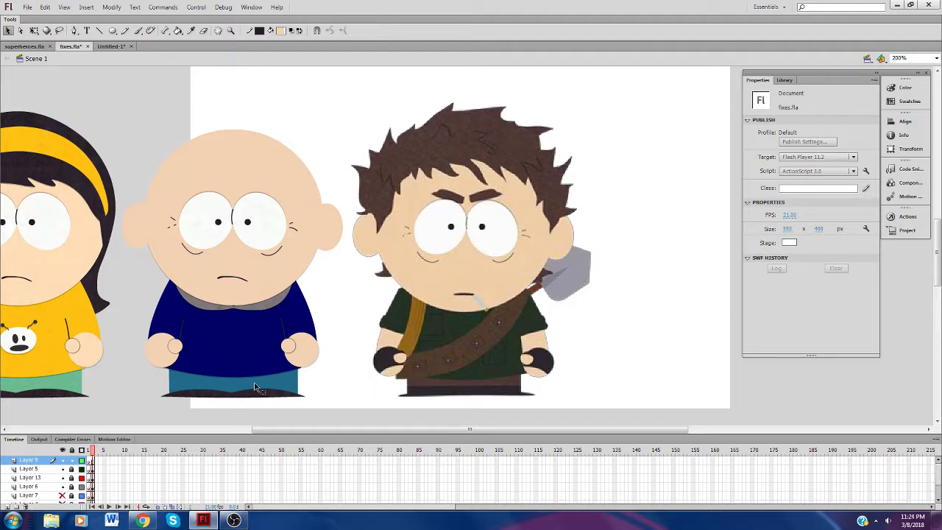
{"action": "left_click", "coordinate": [44, 469]}
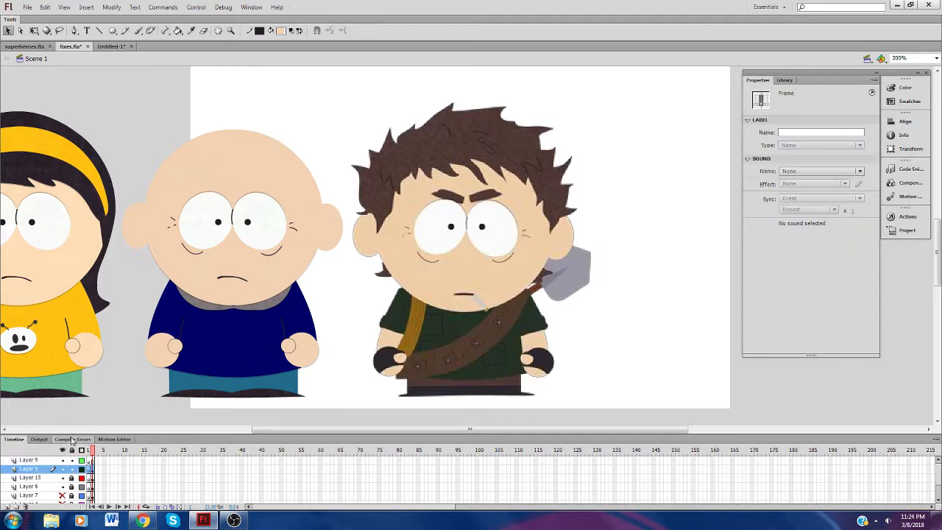
{"action": "left_click", "coordinate": [118, 367]}
{"action": "left_click", "coordinate": [192, 304]}
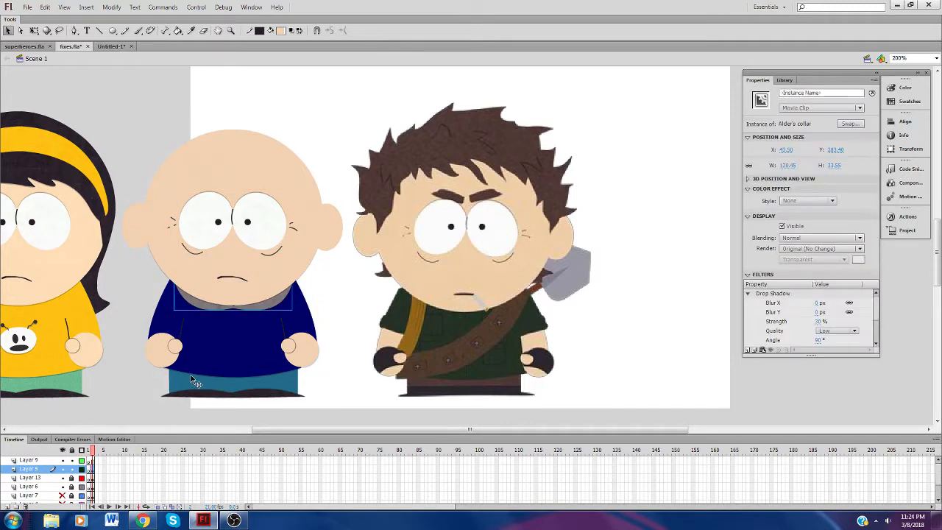
{"action": "key", "text": "Delete"}
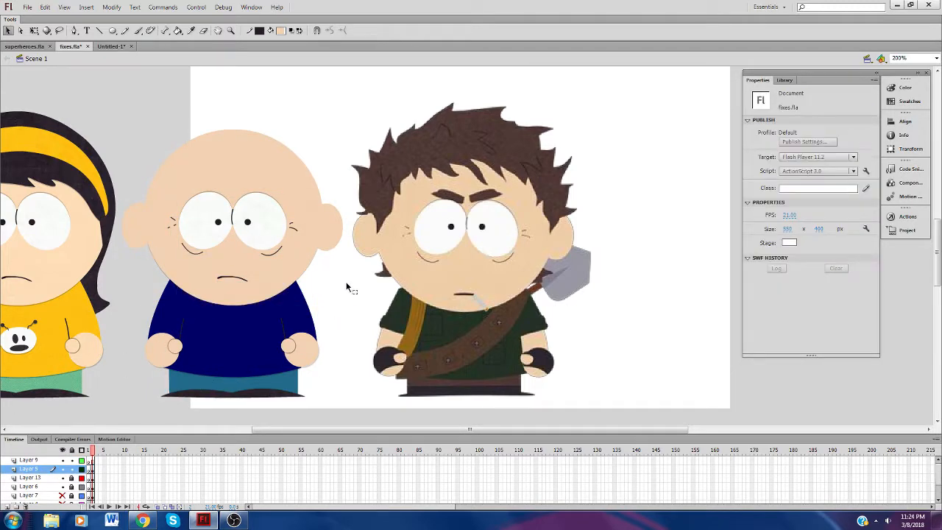
{"action": "left_click", "coordinate": [312, 259]}
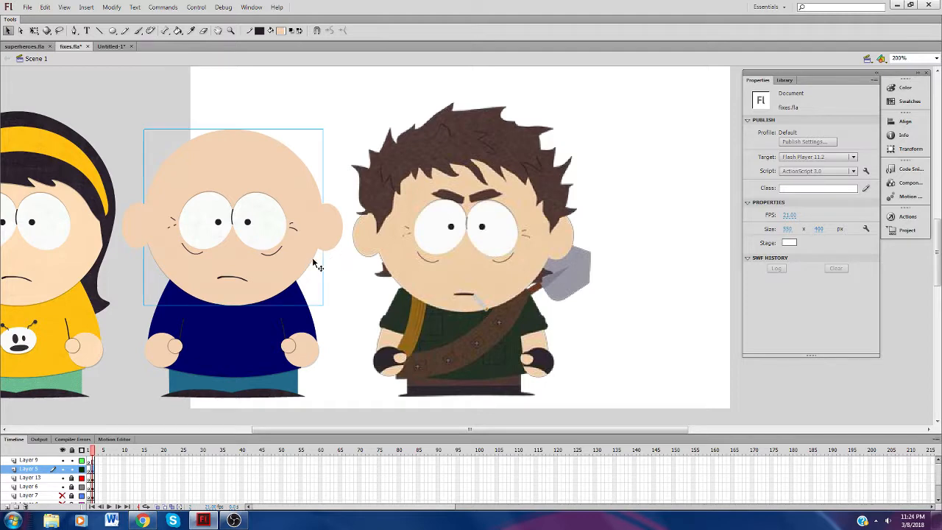
{"action": "left_click", "coordinate": [330, 244], "text": "shift"}
{"action": "left_click", "coordinate": [145, 231], "text": "shift"}
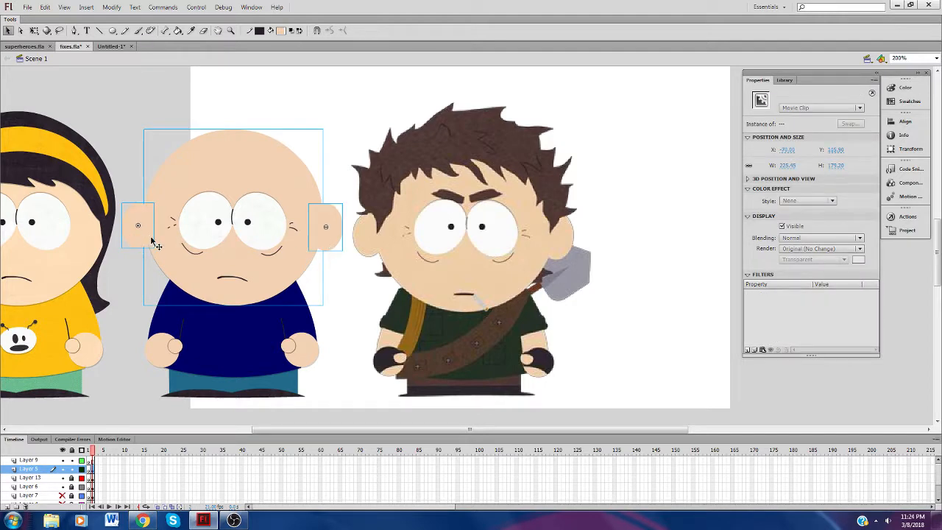
{"action": "right_click", "coordinate": [170, 264]}
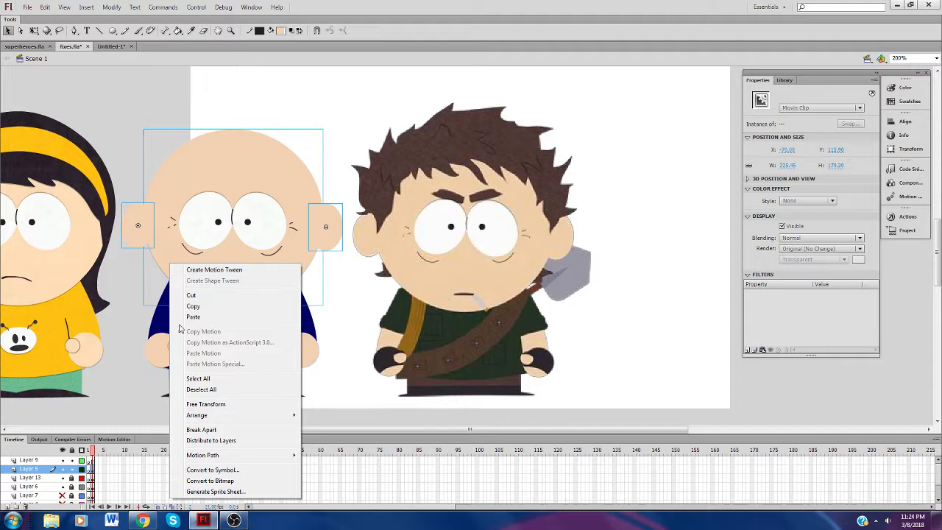
{"action": "left_click", "coordinate": [117, 288]}
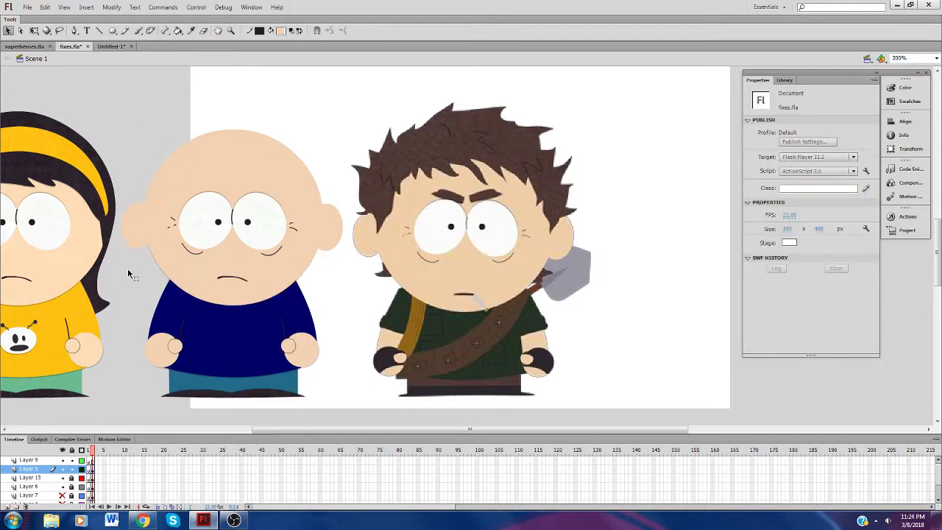
Step: Convert the bald character's head, both ears and the crowfeet wrinkles into one movie clip symbol named "Mole's head"
{"action": "left_click", "coordinate": [133, 238]}
{"action": "left_click", "coordinate": [312, 253], "text": "shift"}
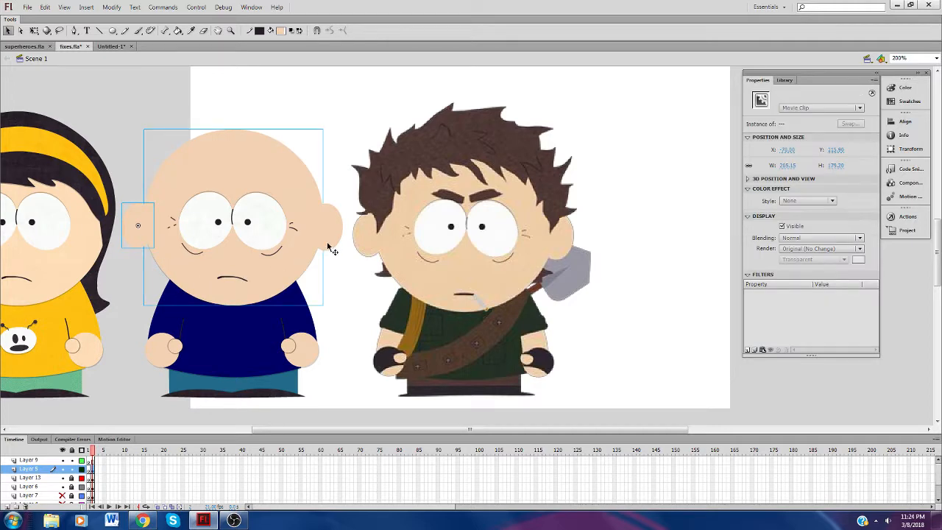
{"action": "left_click", "coordinate": [328, 248], "text": "shift"}
{"action": "left_click", "coordinate": [292, 237], "text": "shift"}
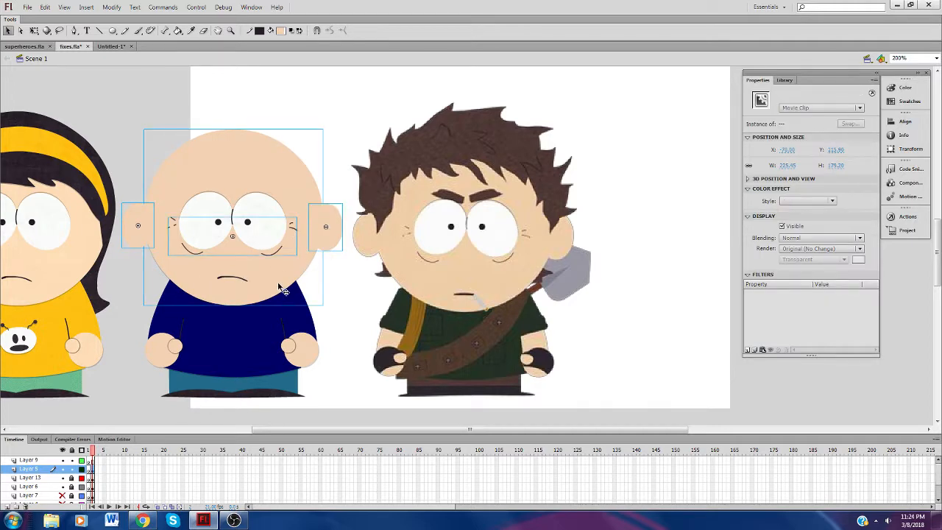
{"action": "right_click", "coordinate": [287, 297]}
{"action": "left_click", "coordinate": [318, 254]}
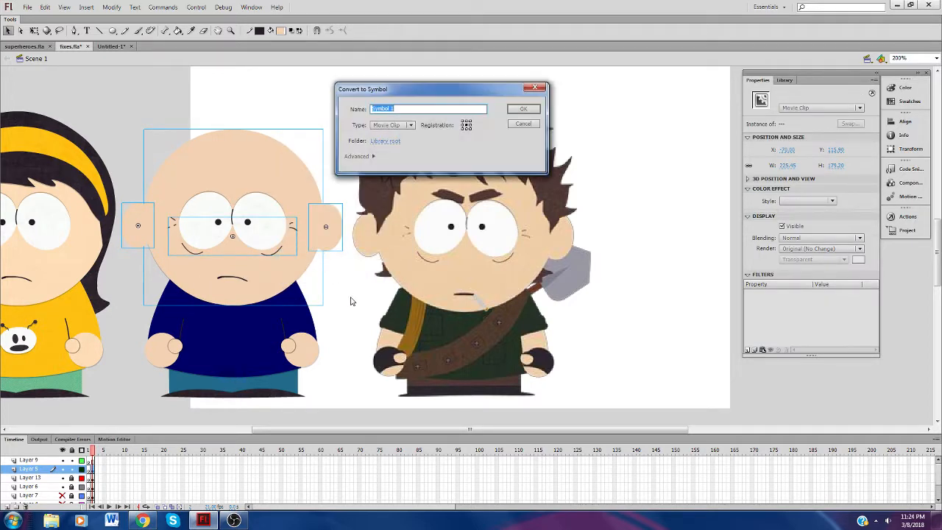
{"action": "type", "text": "Mole's head"}
{"action": "key", "text": "Return"}
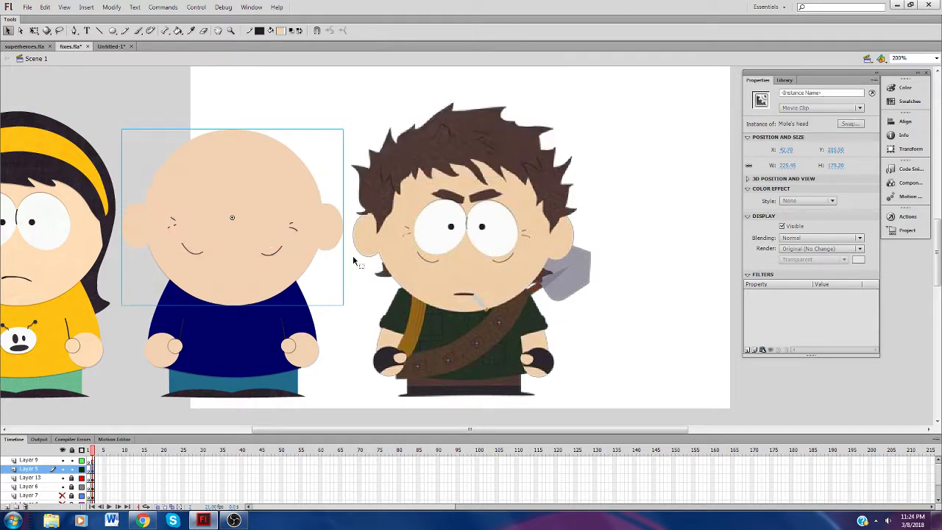
Step: Restack the "Mole's head" symbol behind the eyes and mouth but in front of the blue shirt, and save the file
{"action": "right_click", "coordinate": [294, 290]}
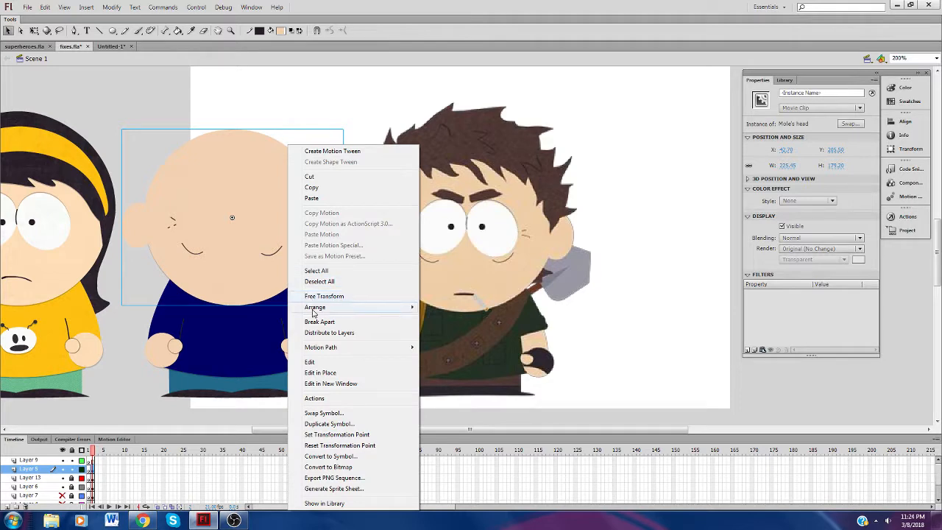
{"action": "mouse_move", "coordinate": [315, 307]}
{"action": "left_click", "coordinate": [233, 342]}
{"action": "right_click", "coordinate": [312, 249]}
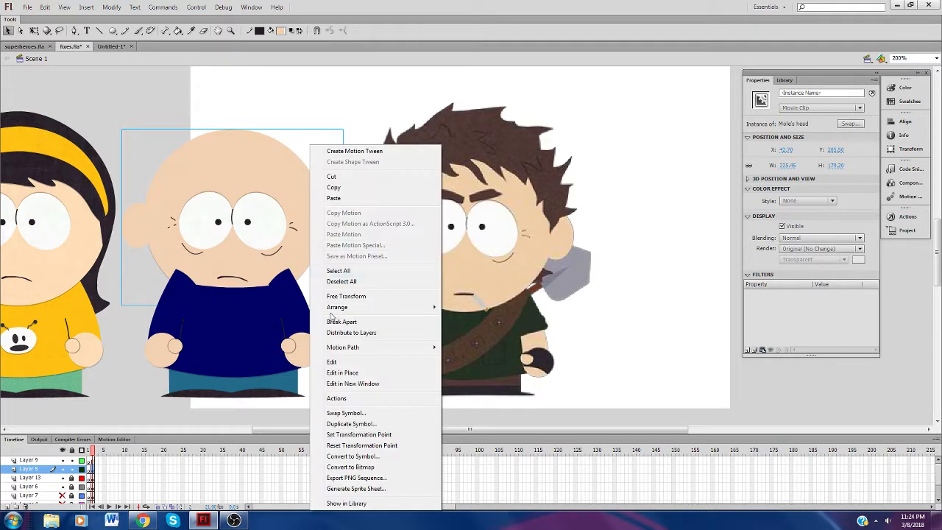
{"action": "left_click", "coordinate": [289, 324]}
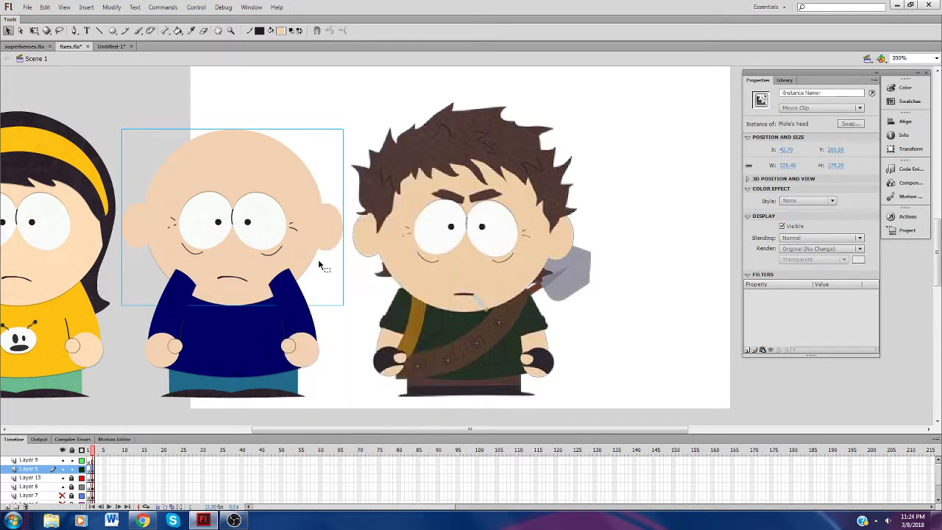
{"action": "right_click", "coordinate": [311, 256]}
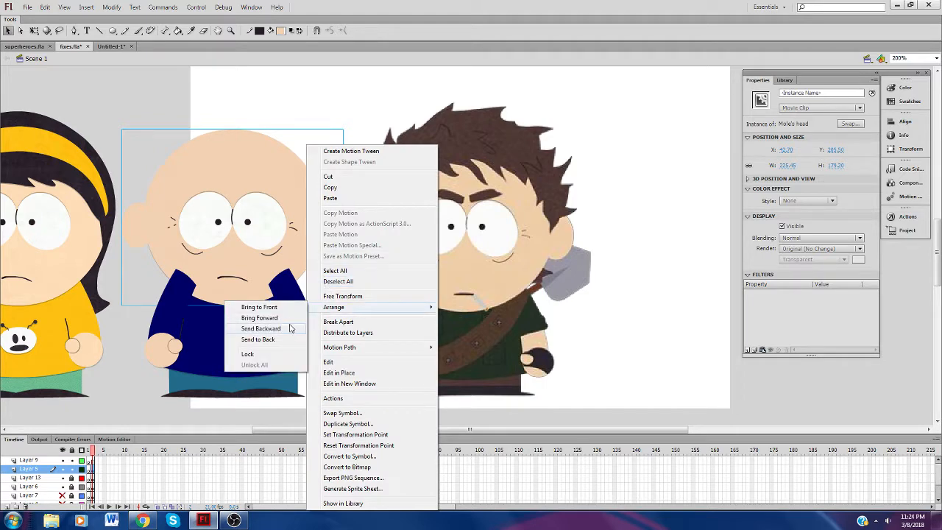
{"action": "left_click", "coordinate": [290, 326]}
{"action": "right_click", "coordinate": [304, 267]}
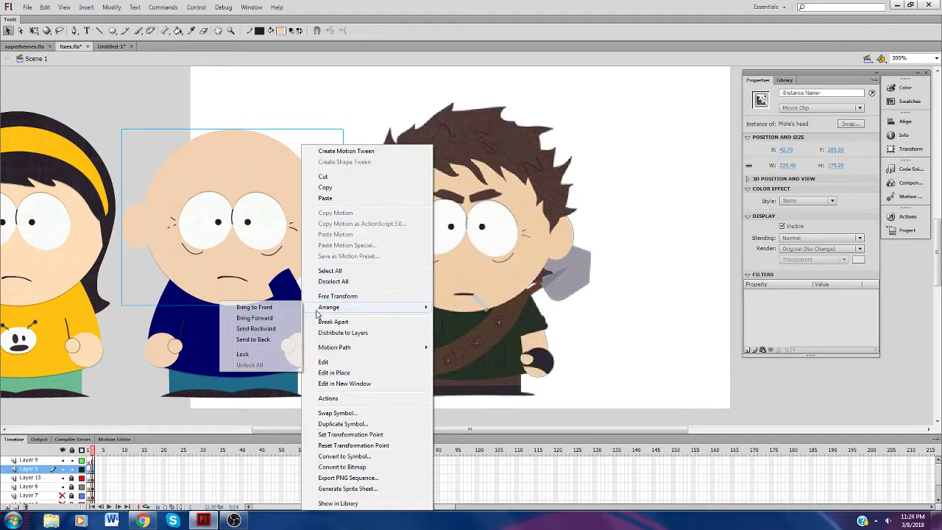
{"action": "left_click", "coordinate": [286, 321]}
{"action": "left_click", "coordinate": [343, 328]}
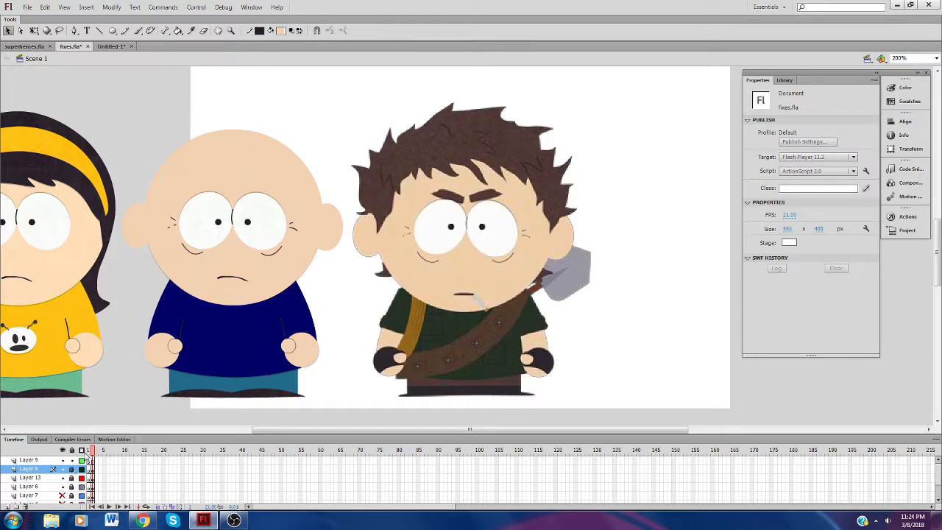
{"action": "key", "text": "ctrl+s"}
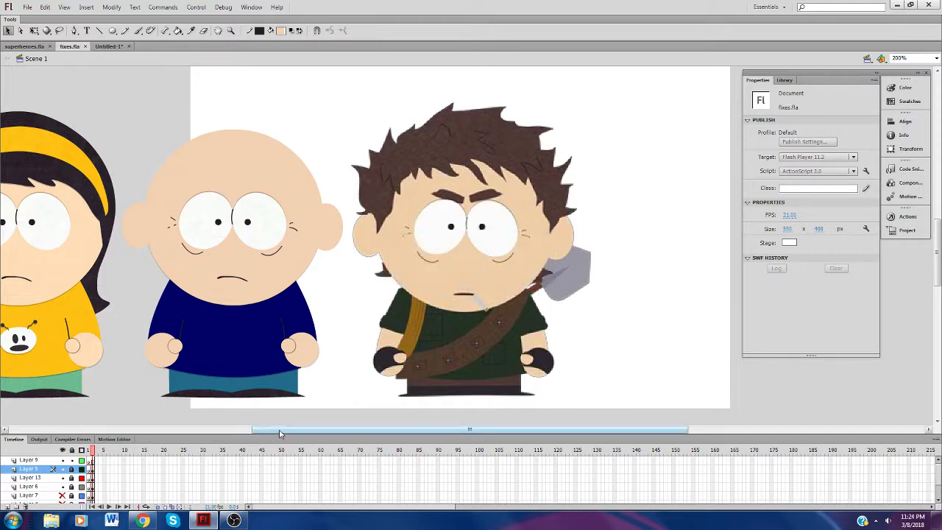
Step: Set the stroke colour to red and the fill colour to brown #734633 for tracing the reference character's hair
{"action": "left_click_drag", "start_coordinate": [280, 433], "coordinate": [328, 440]}
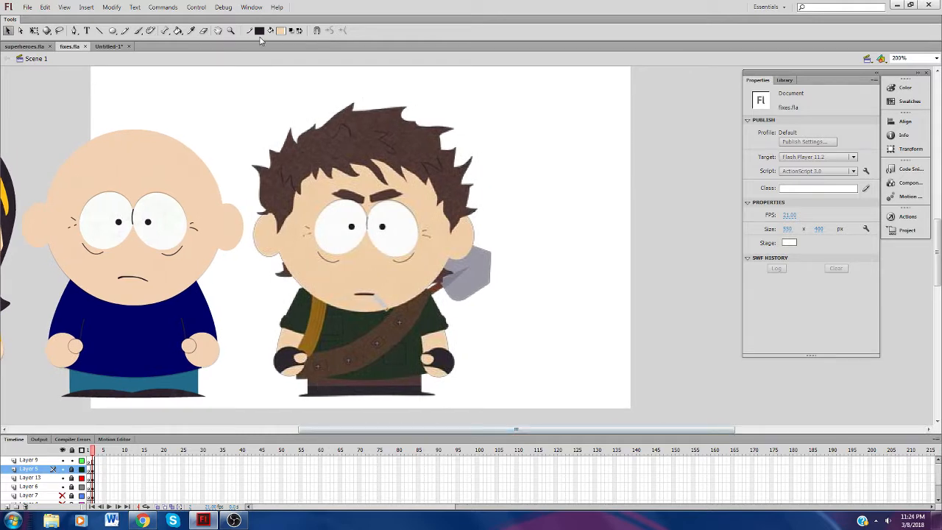
{"action": "left_click", "coordinate": [259, 31]}
{"action": "left_click", "coordinate": [269, 96]}
{"action": "left_click", "coordinate": [281, 31]}
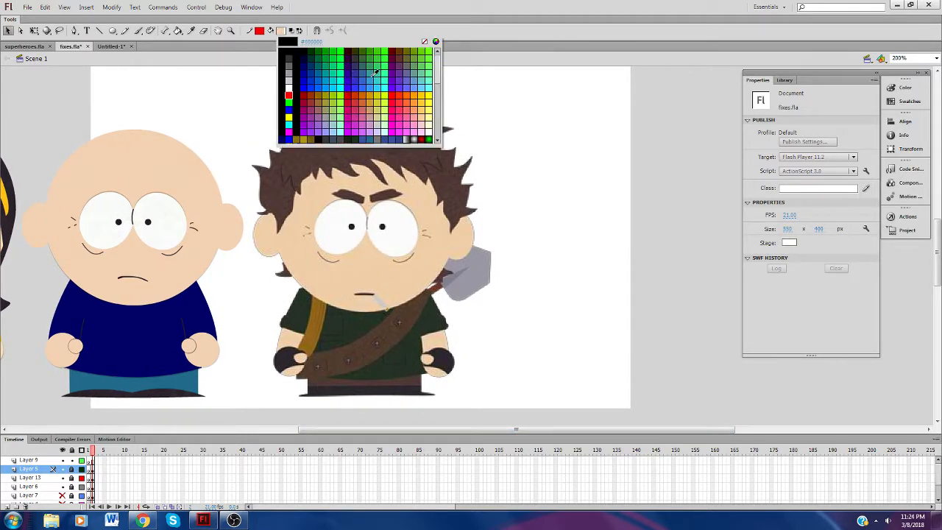
{"action": "scroll", "coordinate": [373, 76], "scroll_direction": "down", "scroll_amount": 3}
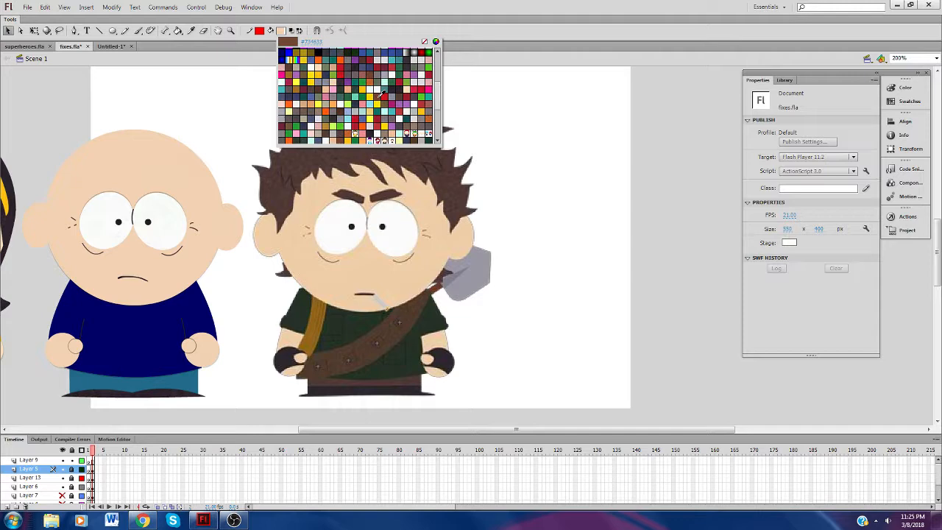
{"action": "left_click", "coordinate": [382, 94]}
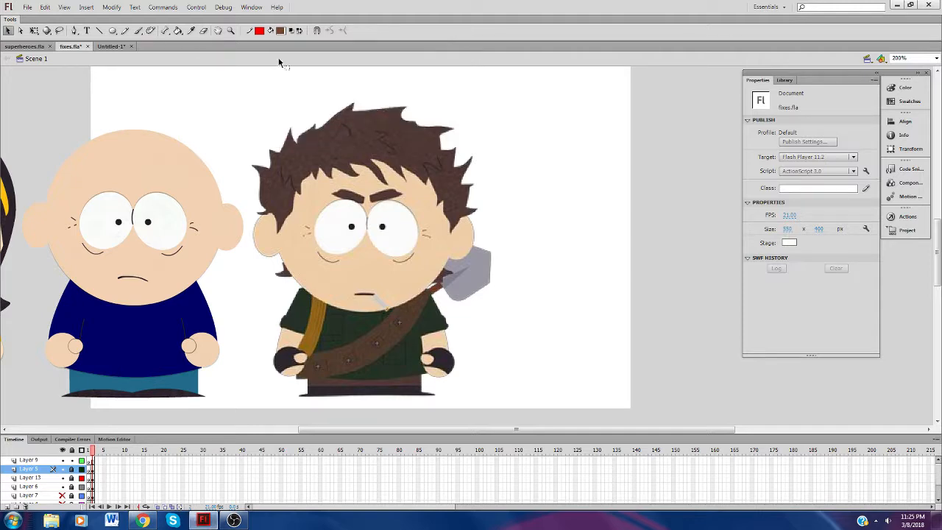
Step: On Layer 9, trace the left edge of the reference hair above the ear with red lines and curve them to fit
{"action": "left_click", "coordinate": [231, 30]}
{"action": "left_click", "coordinate": [366, 187]}
{"action": "key", "text": "v"}
{"action": "key", "text": "n"}
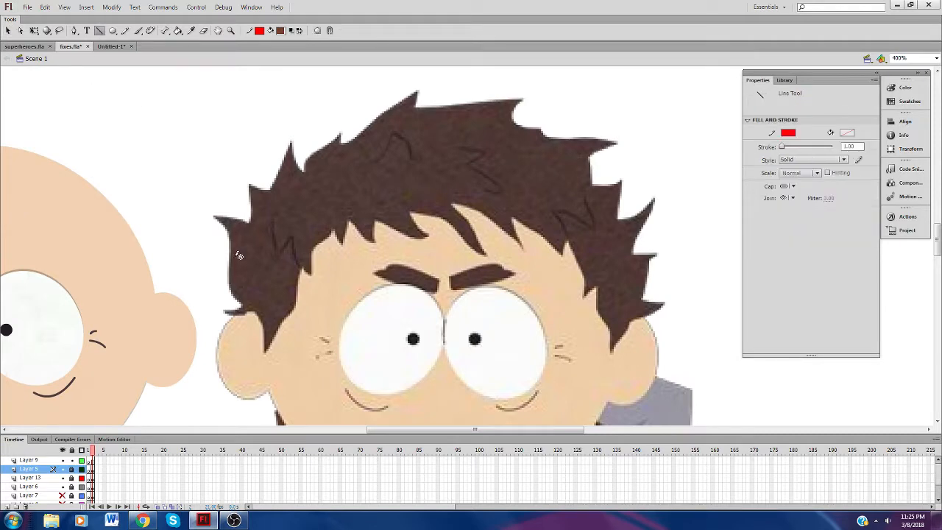
{"action": "left_click", "coordinate": [92, 460]}
{"action": "mouse_move", "coordinate": [242, 303]}
{"action": "left_mouse_down"}
{"action": "mouse_move", "coordinate": [227, 237]}
{"action": "mouse_move", "coordinate": [231, 253]}
{"action": "left_mouse_up"}
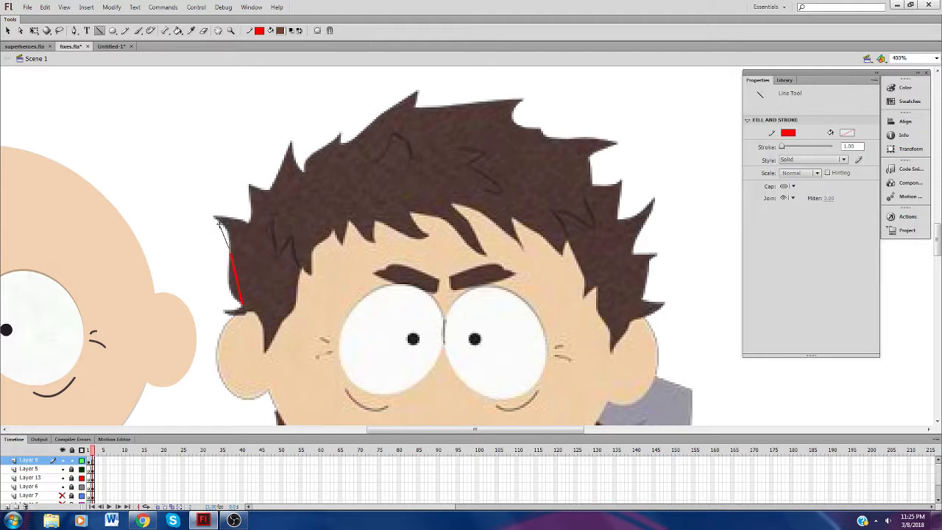
{"action": "left_click_drag", "start_coordinate": [215, 218], "coordinate": [215, 218]}
{"action": "left_click", "coordinate": [8, 30]}
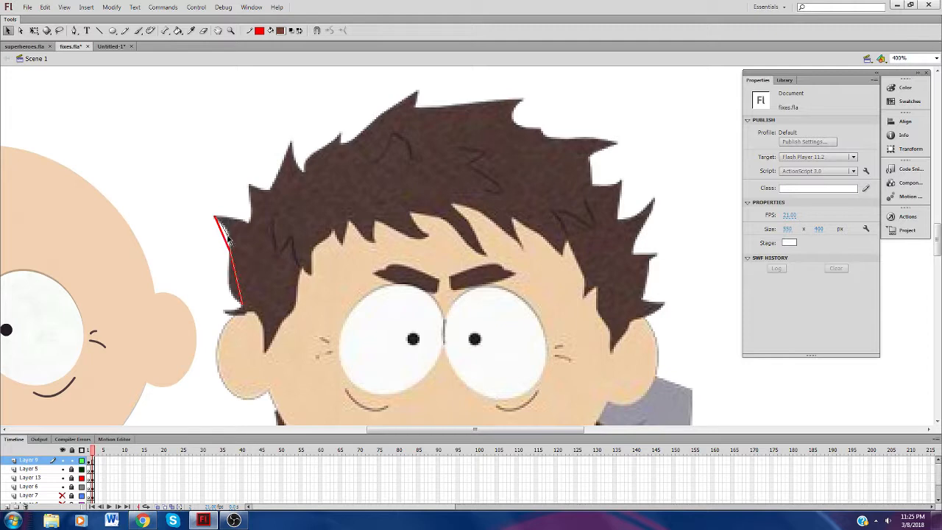
{"action": "left_click_drag", "start_coordinate": [230, 237], "coordinate": [231, 290]}
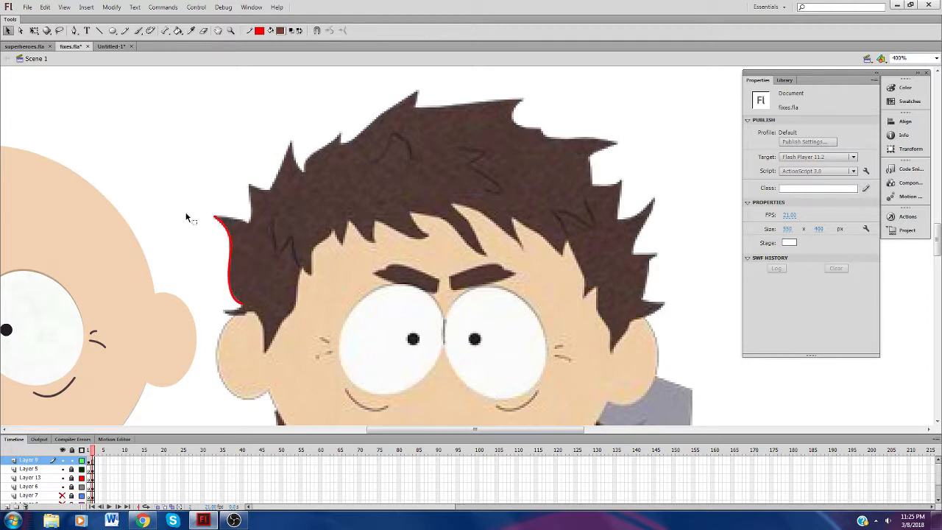
Step: Draw red lines along the upper-left hair spikes and delete the one to the right of the tall left spike
{"action": "left_click", "coordinate": [100, 31]}
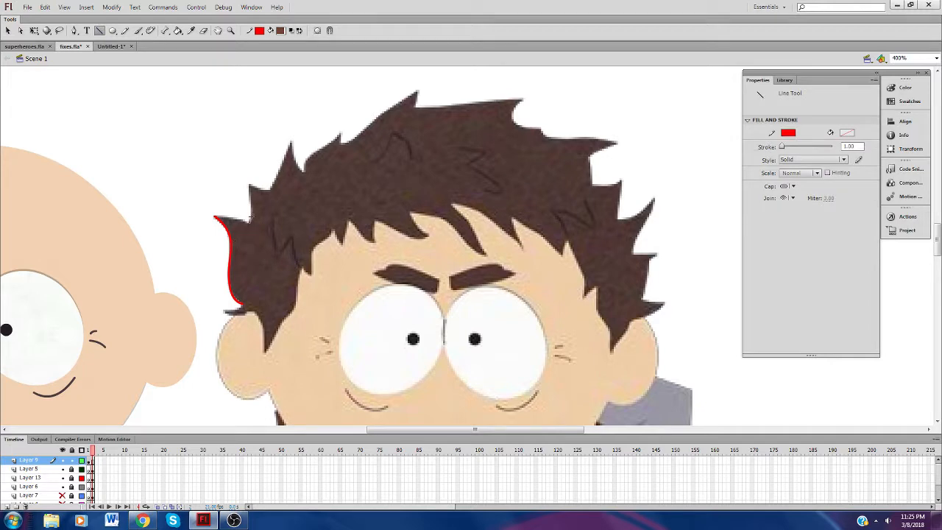
{"action": "mouse_move", "coordinate": [250, 219]}
{"action": "left_mouse_down"}
{"action": "mouse_move", "coordinate": [250, 184]}
{"action": "mouse_move", "coordinate": [289, 143]}
{"action": "mouse_move", "coordinate": [340, 134]}
{"action": "mouse_move", "coordinate": [306, 163]}
{"action": "left_mouse_up"}
{"action": "key", "text": "v"}
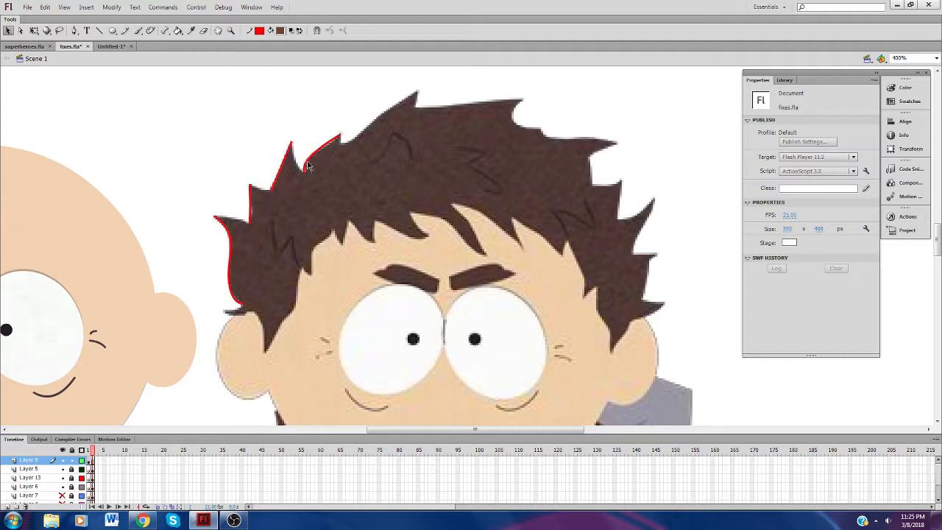
{"action": "left_click", "coordinate": [313, 157]}
{"action": "key", "text": "Delete"}
Step: Redraw the deleted segment, extend the outline to the hair's highest tip, and bend the upper-left lines to the hair edge
{"action": "left_click", "coordinate": [99, 30]}
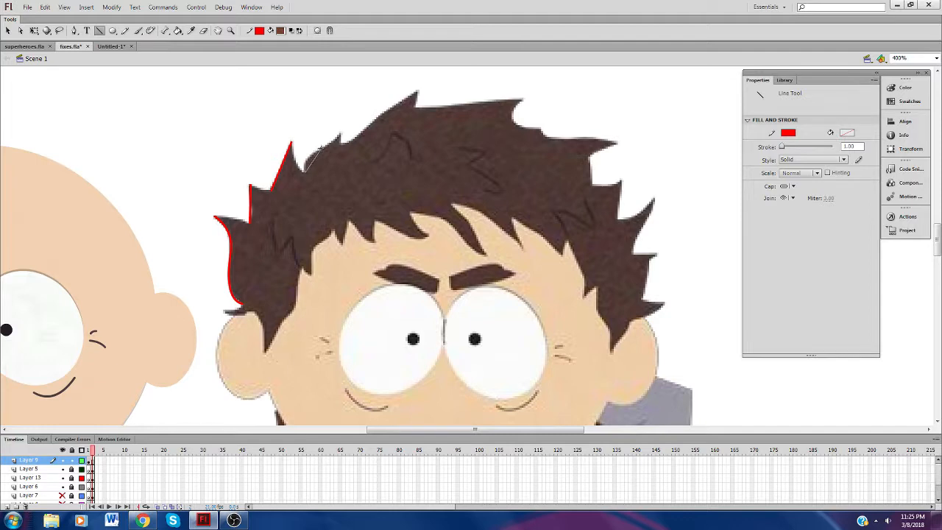
{"action": "left_click_drag", "start_coordinate": [350, 140], "coordinate": [417, 91]}
{"action": "key", "text": "v"}
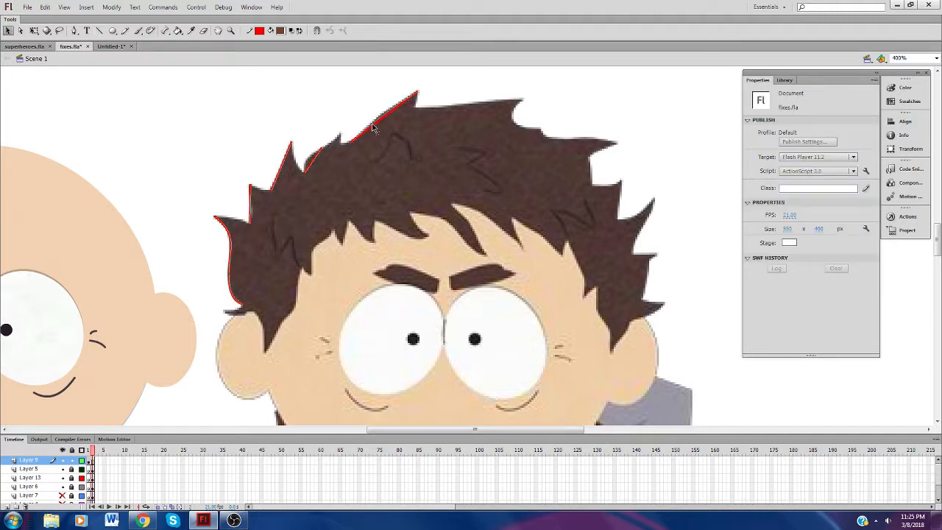
{"action": "left_click_drag", "start_coordinate": [374, 128], "coordinate": [369, 122]}
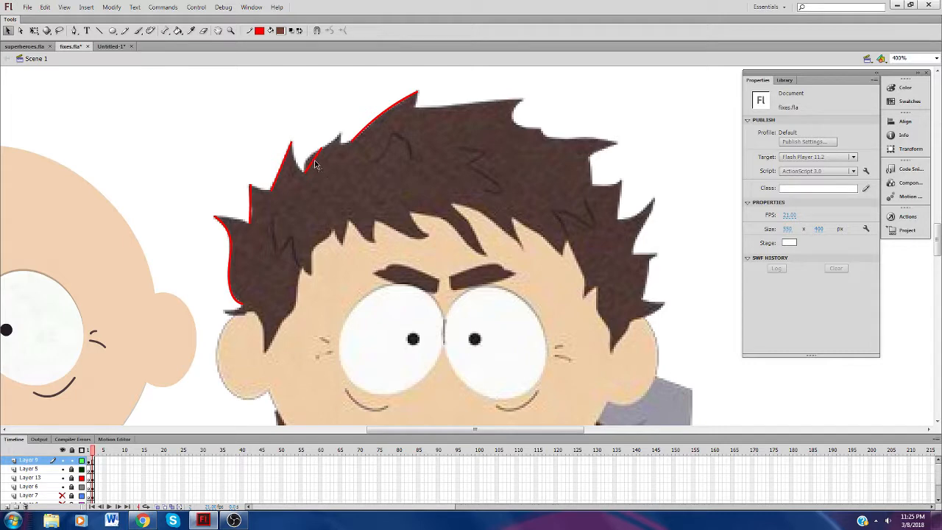
{"action": "mouse_move", "coordinate": [314, 165]}
{"action": "left_mouse_down"}
{"action": "mouse_move", "coordinate": [281, 165]}
{"action": "mouse_move", "coordinate": [244, 207]}
{"action": "mouse_move", "coordinate": [251, 201]}
{"action": "mouse_move", "coordinate": [253, 213]}
{"action": "left_mouse_up"}
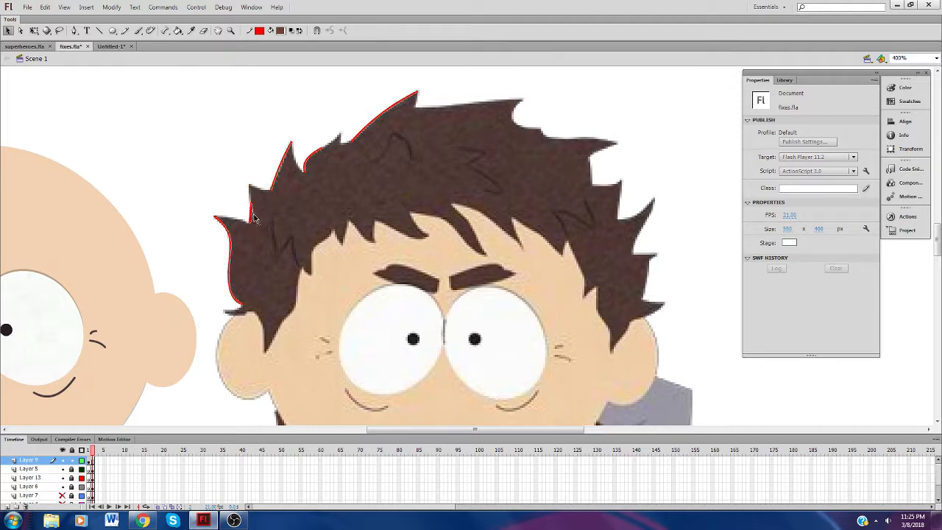
Step: Trace the hair's top edge from the highest tip and fit a curved line into the notch at its right end
{"action": "left_click", "coordinate": [99, 30]}
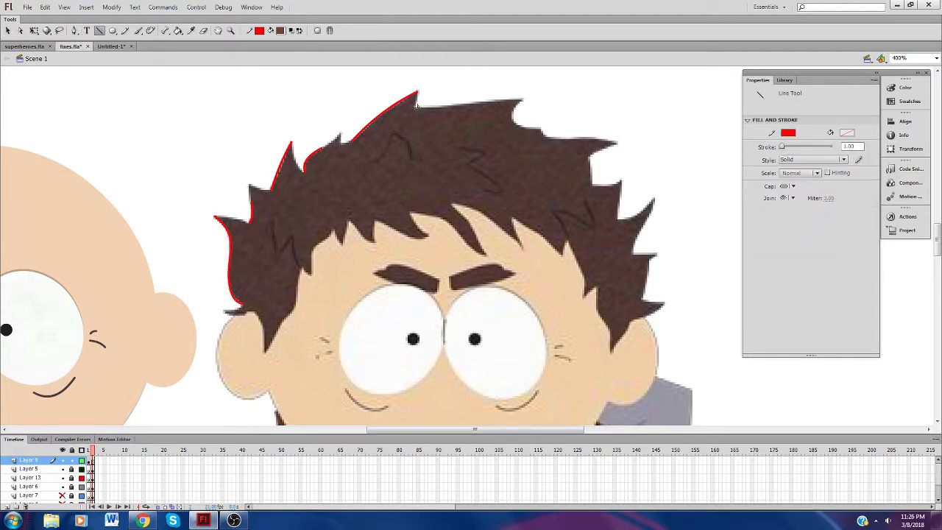
{"action": "left_click_drag", "start_coordinate": [417, 107], "coordinate": [522, 98]}
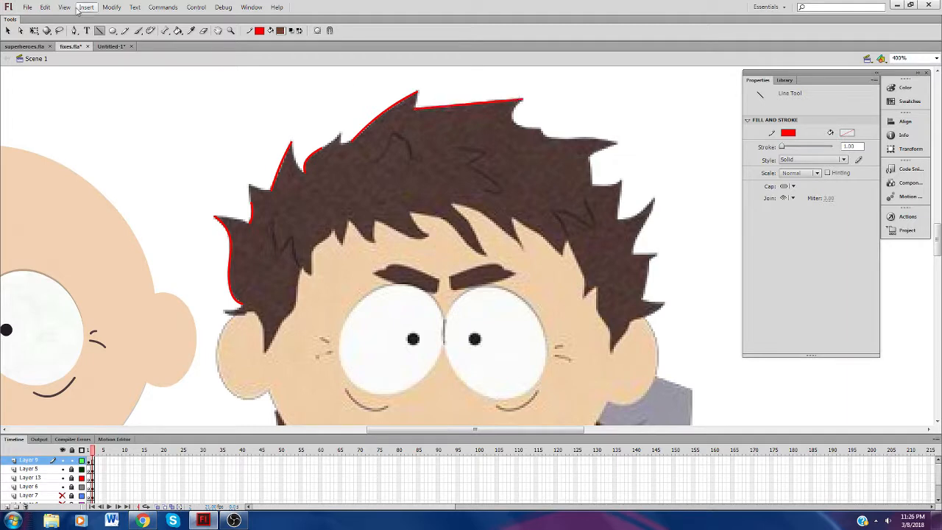
{"action": "left_click", "coordinate": [8, 30]}
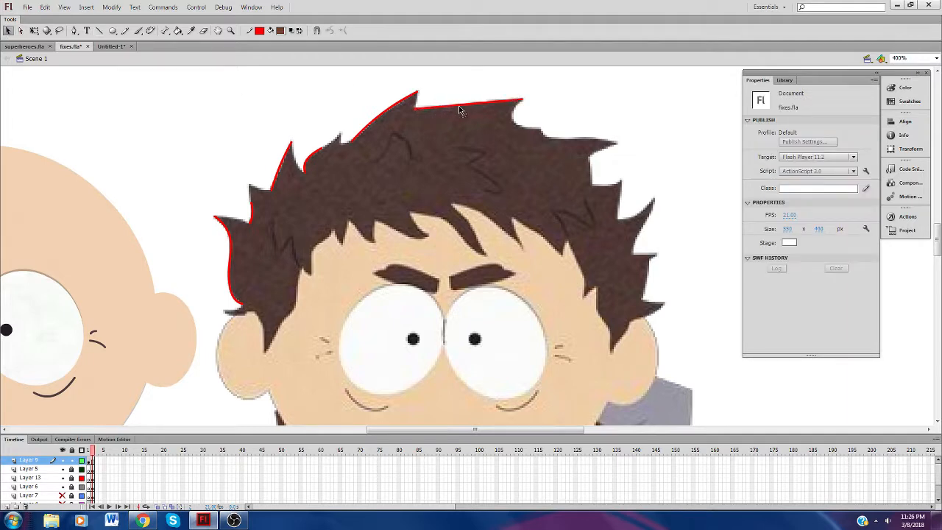
{"action": "left_click", "coordinate": [100, 31]}
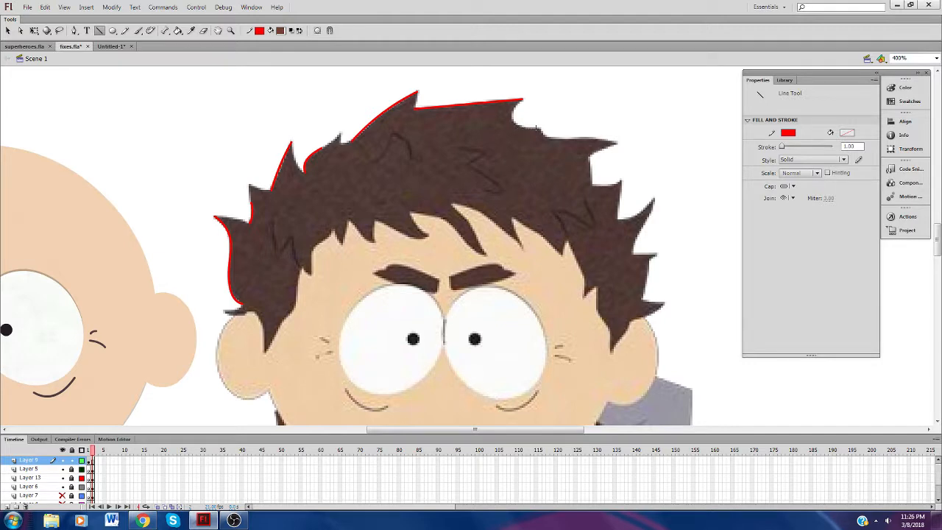
{"action": "left_click_drag", "start_coordinate": [517, 125], "coordinate": [542, 129]}
{"action": "left_click", "coordinate": [8, 30]}
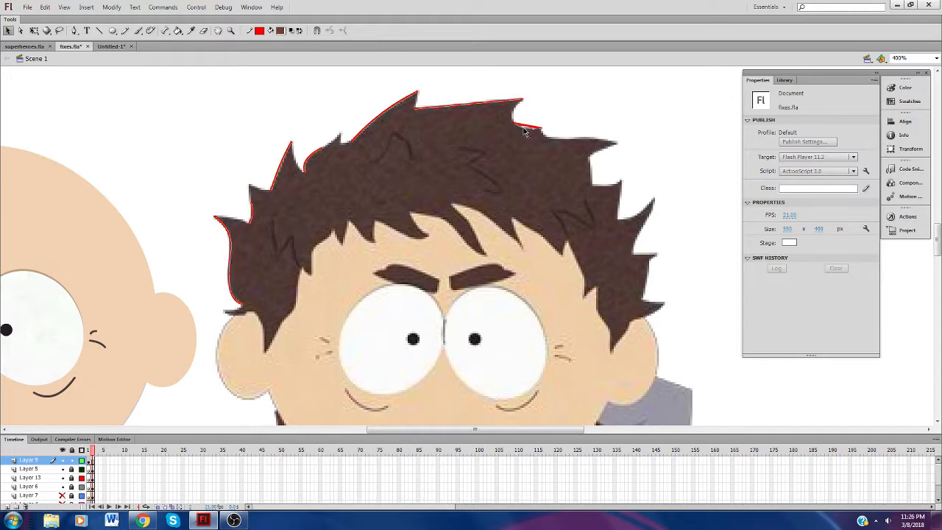
Step: Draw red lines along the spikes on the hair's right side, down to the pointed sideburn in front of the ear
{"action": "left_click", "coordinate": [100, 30]}
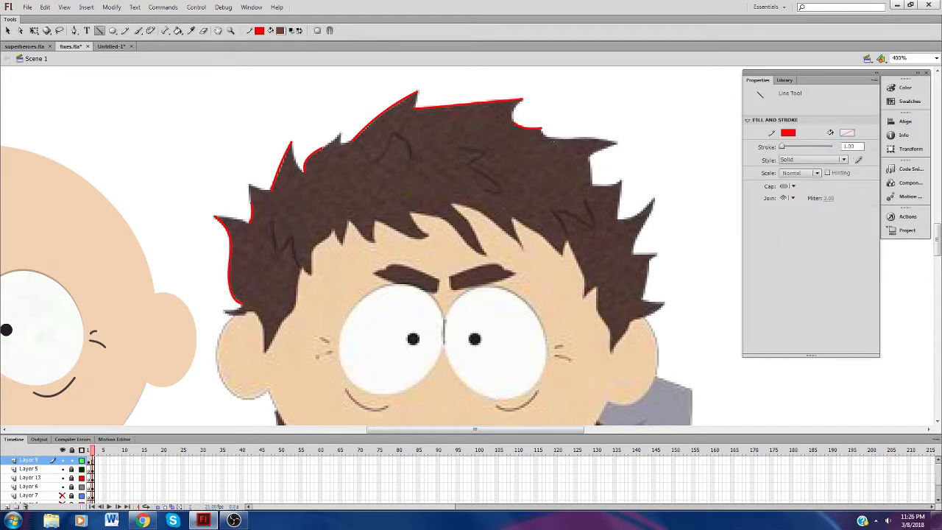
{"action": "left_click_drag", "start_coordinate": [542, 137], "coordinate": [617, 142]}
{"action": "left_click_drag", "start_coordinate": [594, 184], "coordinate": [622, 180]}
{"action": "left_click_drag", "start_coordinate": [619, 219], "coordinate": [654, 199]}
{"action": "left_click_drag", "start_coordinate": [611, 350], "coordinate": [598, 308]}
{"action": "key", "text": "v"}
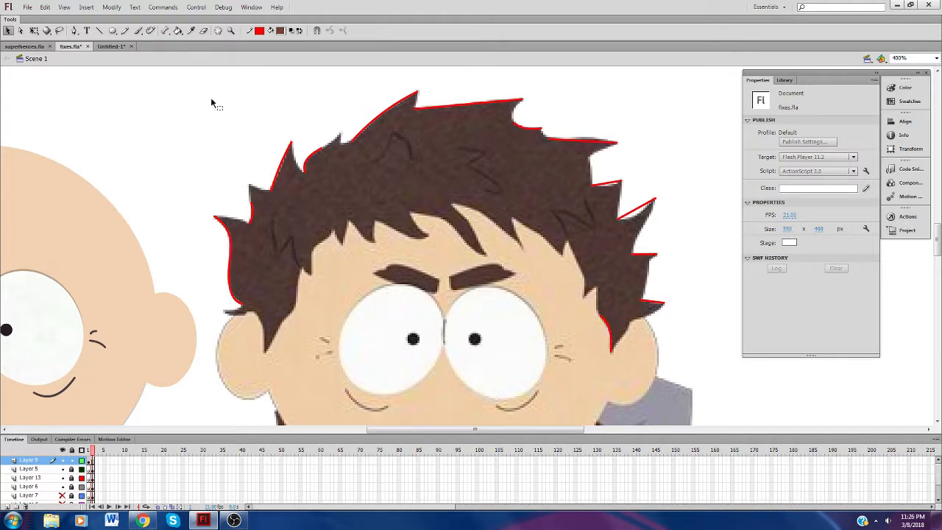
Step: Trace the fringe spikes across the forehead with red lines and bend them to the hair edge
{"action": "left_click", "coordinate": [99, 30]}
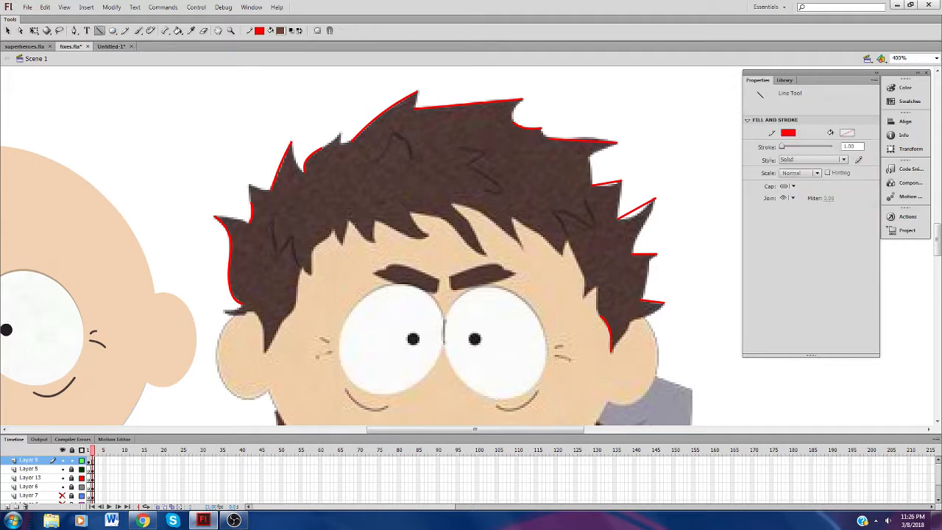
{"action": "mouse_move", "coordinate": [353, 223]}
{"action": "left_mouse_down"}
{"action": "mouse_move", "coordinate": [376, 241]}
{"action": "mouse_move", "coordinate": [443, 229]}
{"action": "mouse_move", "coordinate": [478, 254]}
{"action": "mouse_move", "coordinate": [449, 225]}
{"action": "mouse_move", "coordinate": [477, 215]}
{"action": "mouse_move", "coordinate": [523, 248]}
{"action": "mouse_move", "coordinate": [565, 254]}
{"action": "mouse_move", "coordinate": [585, 279]}
{"action": "left_mouse_up"}
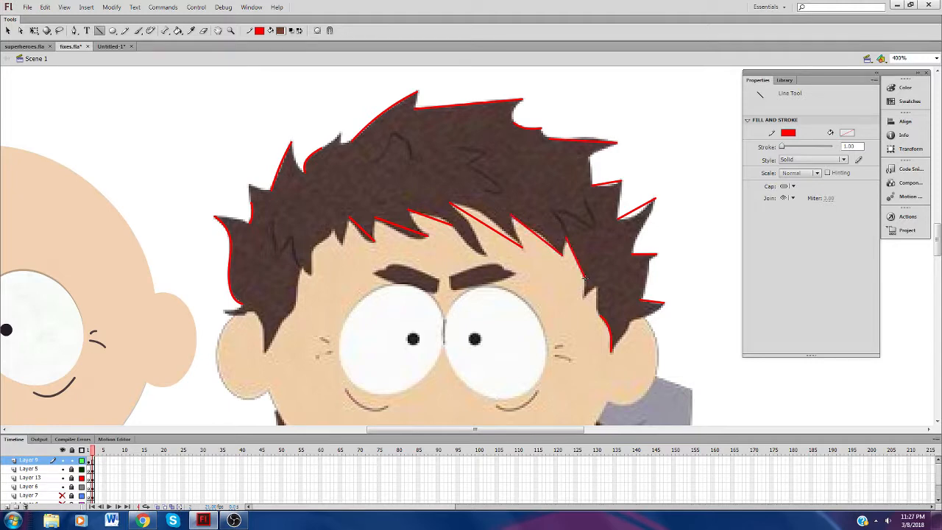
{"action": "left_click", "coordinate": [8, 30]}
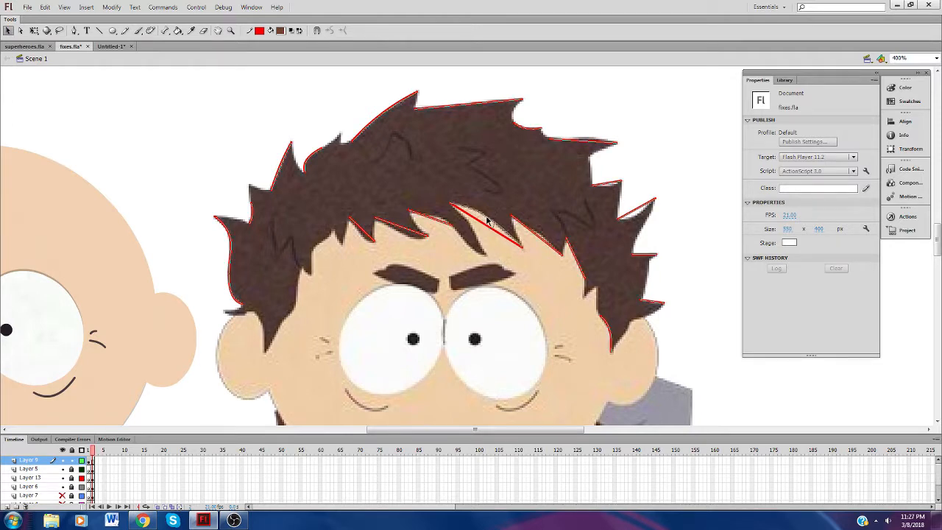
{"action": "left_click_drag", "start_coordinate": [486, 221], "coordinate": [536, 239]}
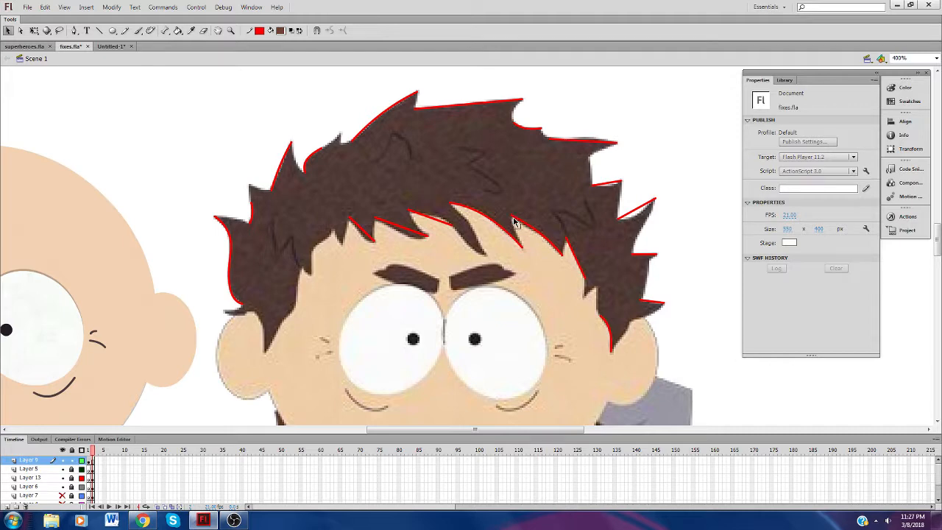
{"action": "left_click_drag", "start_coordinate": [513, 217], "coordinate": [513, 219]}
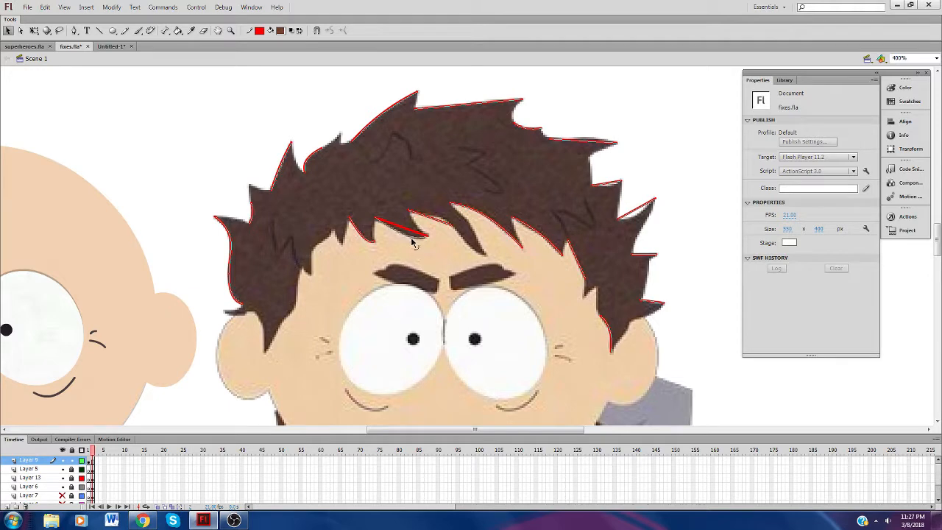
{"action": "mouse_move", "coordinate": [414, 242]}
{"action": "left_mouse_down"}
{"action": "mouse_move", "coordinate": [379, 224]}
{"action": "mouse_move", "coordinate": [385, 228]}
{"action": "left_mouse_up"}
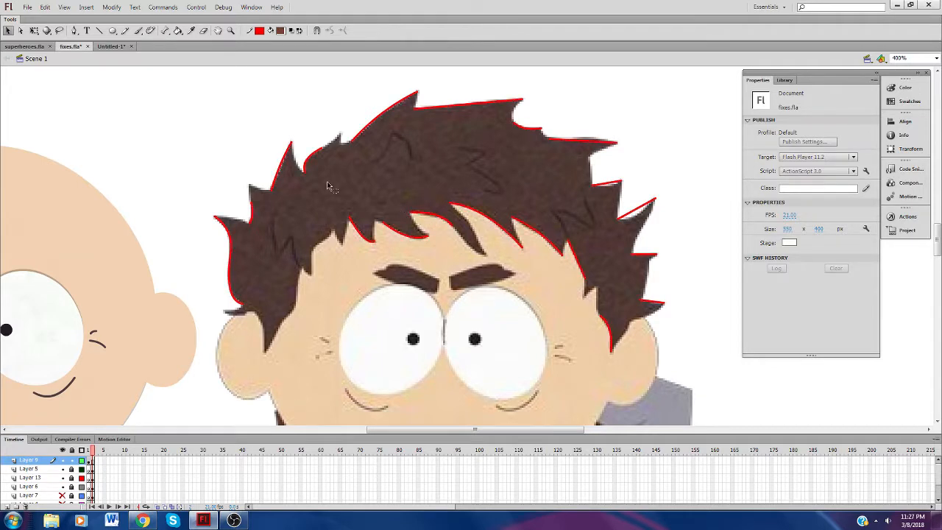
Step: Trace the fringe's left end and the left sideburn's inner edge with red lines curved to the hair
{"action": "left_click", "coordinate": [100, 30]}
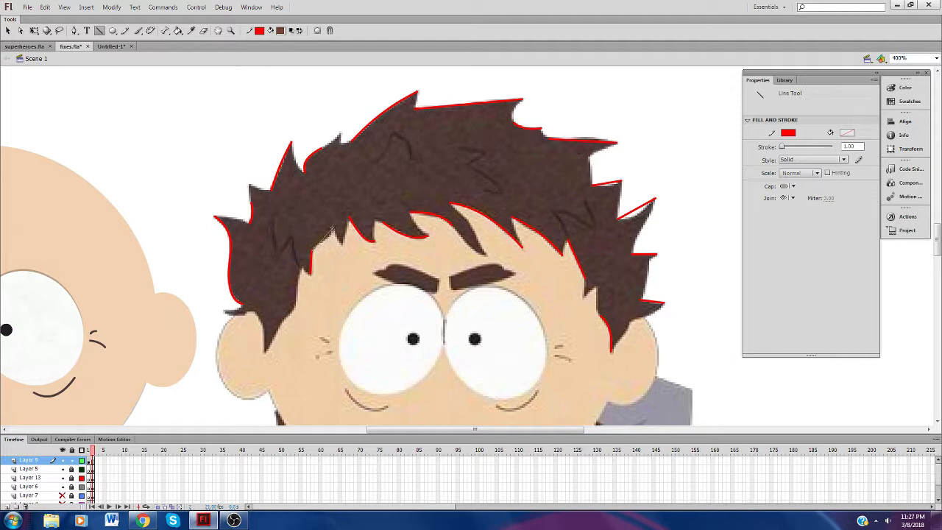
{"action": "left_click", "coordinate": [8, 31]}
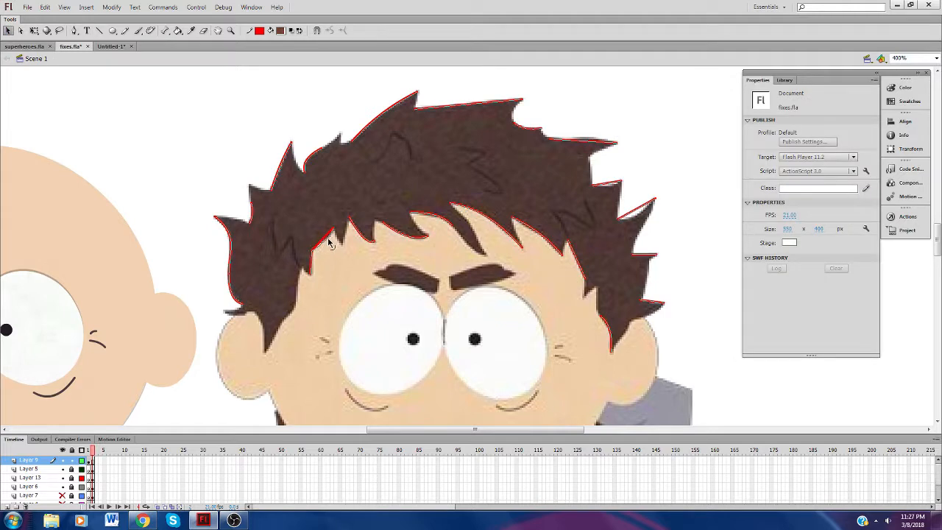
{"action": "left_click", "coordinate": [99, 30]}
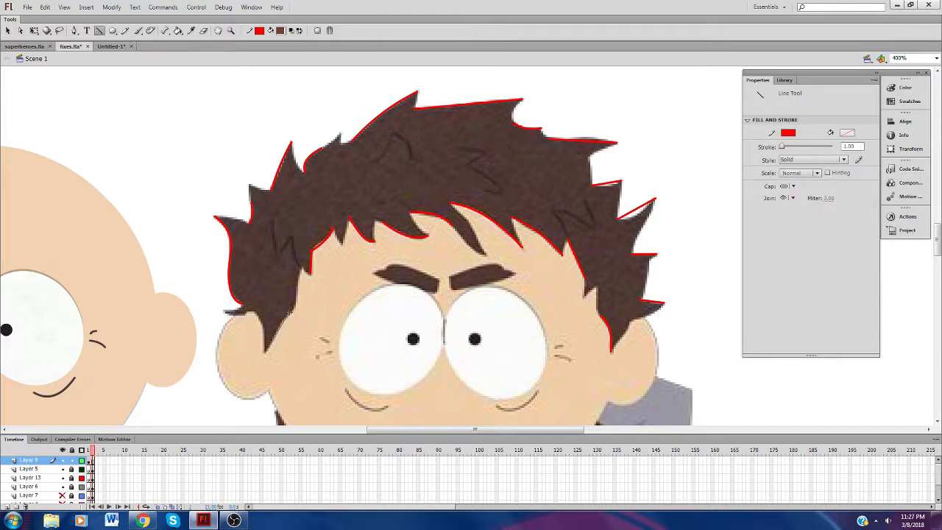
{"action": "left_click_drag", "start_coordinate": [295, 310], "coordinate": [265, 352]}
{"action": "left_click", "coordinate": [8, 32]}
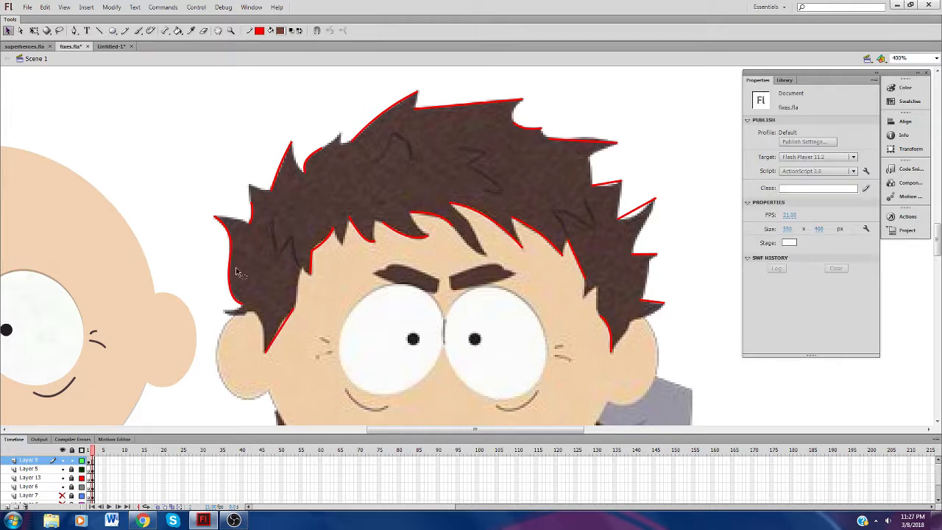
{"action": "left_click", "coordinate": [282, 331]}
Step: Turn on snapping to objects and connect the right-side spikes with red lines from the top notch to the sideburn tip
{"action": "left_click", "coordinate": [100, 30]}
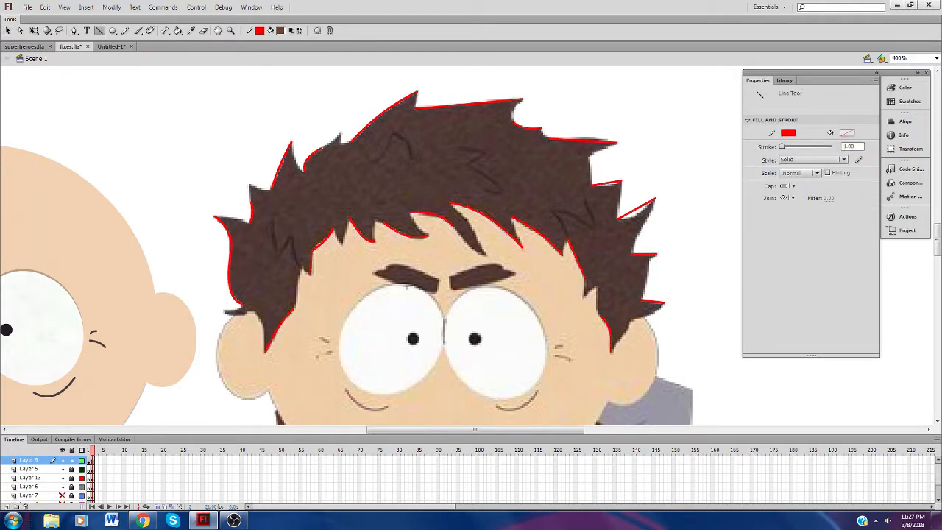
{"action": "left_click", "coordinate": [330, 30]}
{"action": "left_click_drag", "start_coordinate": [522, 99], "coordinate": [514, 122]}
{"action": "mouse_move", "coordinate": [590, 156]}
{"action": "left_mouse_down"}
{"action": "mouse_move", "coordinate": [593, 184]}
{"action": "mouse_move", "coordinate": [638, 241]}
{"action": "mouse_move", "coordinate": [633, 254]}
{"action": "left_mouse_up"}
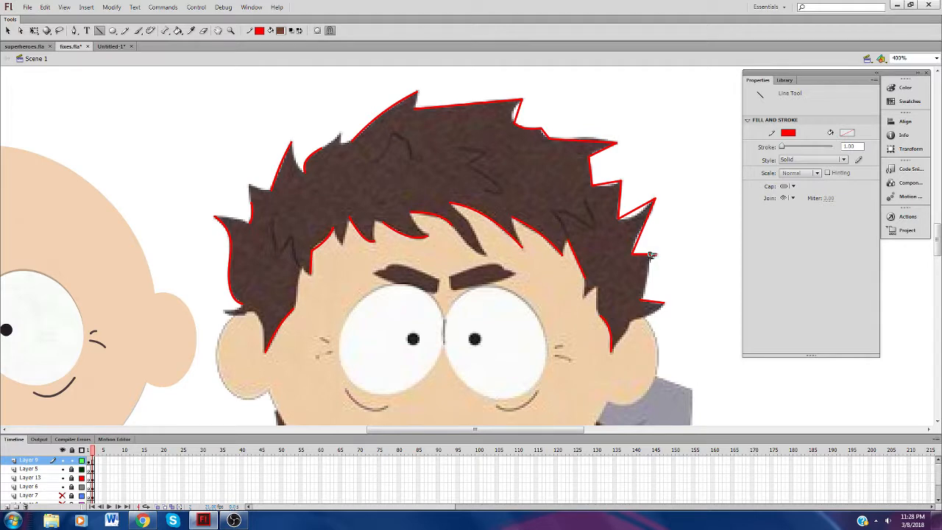
{"action": "mouse_move", "coordinate": [649, 258]}
{"action": "left_mouse_down"}
{"action": "mouse_move", "coordinate": [640, 302]}
{"action": "mouse_move", "coordinate": [664, 303]}
{"action": "left_mouse_up"}
{"action": "left_click_drag", "start_coordinate": [624, 338], "coordinate": [611, 351]}
Step: Close the outline gaps with red lines from the right sideburn's inner edge across the fringe spikes
{"action": "left_click_drag", "start_coordinate": [602, 316], "coordinate": [599, 289]}
{"action": "left_click_drag", "start_coordinate": [586, 288], "coordinate": [562, 247]}
{"action": "left_click_drag", "start_coordinate": [468, 219], "coordinate": [449, 219]}
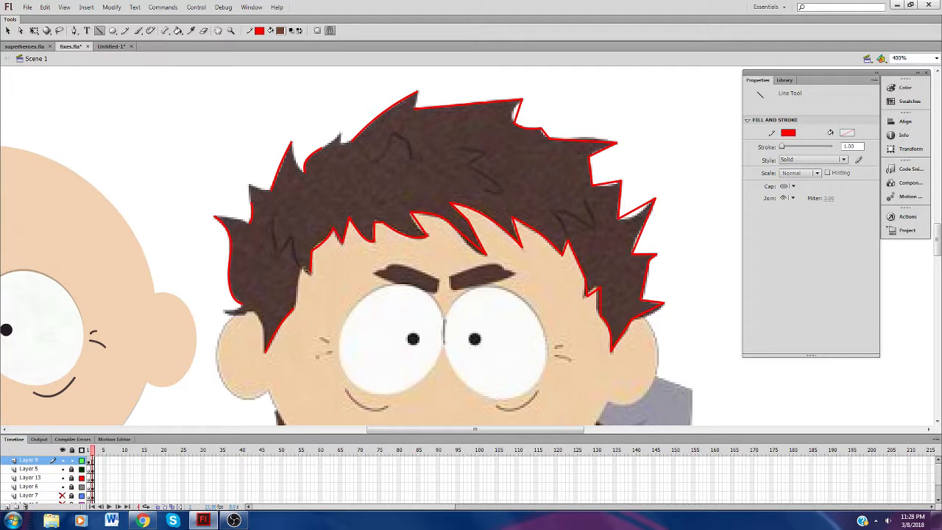
Step: Close the hair outline with red lines around the left sideburn and up the left-side spikes towards the highest tip
{"action": "left_click_drag", "start_coordinate": [300, 265], "coordinate": [301, 266]}
{"action": "left_click_drag", "start_coordinate": [301, 265], "coordinate": [295, 308]}
{"action": "mouse_move", "coordinate": [266, 354]}
{"action": "left_mouse_down"}
{"action": "mouse_move", "coordinate": [251, 309]}
{"action": "mouse_move", "coordinate": [221, 310]}
{"action": "mouse_move", "coordinate": [242, 304]}
{"action": "left_mouse_up"}
{"action": "left_click_drag", "start_coordinate": [215, 217], "coordinate": [248, 220]}
{"action": "left_click_drag", "start_coordinate": [271, 189], "coordinate": [272, 191]}
{"action": "left_click_drag", "start_coordinate": [291, 140], "coordinate": [305, 172]}
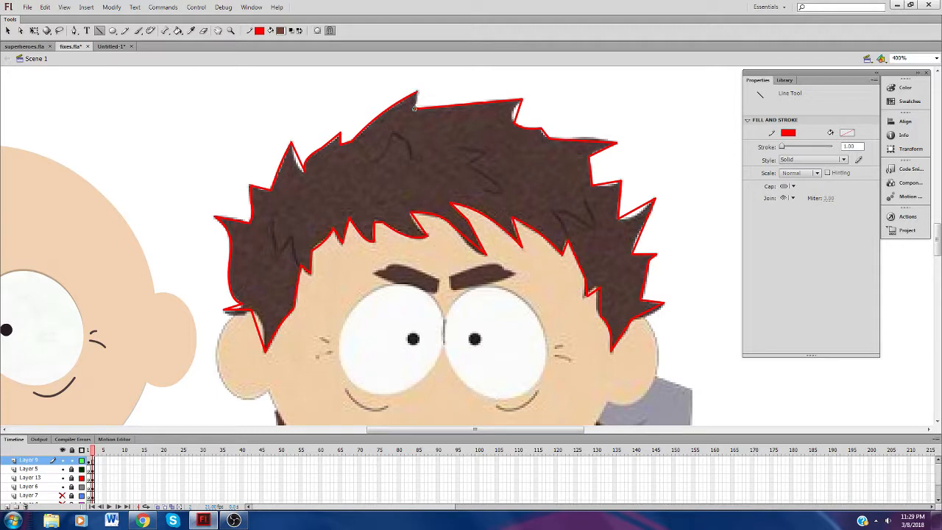
Step: Bend the connecting lines of the right-side spikes to follow the hair edge, from the top notch to the sideburn
{"action": "left_click", "coordinate": [8, 30]}
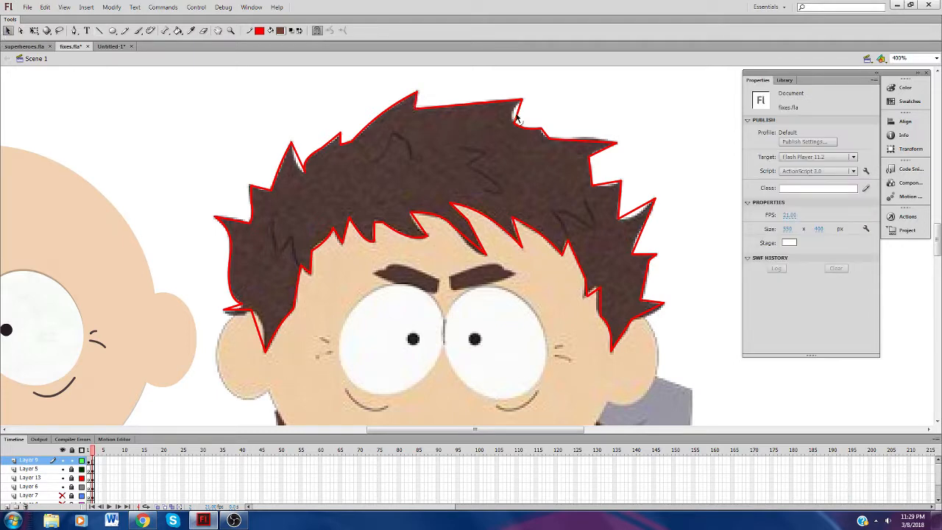
{"action": "left_click_drag", "start_coordinate": [517, 115], "coordinate": [601, 184]}
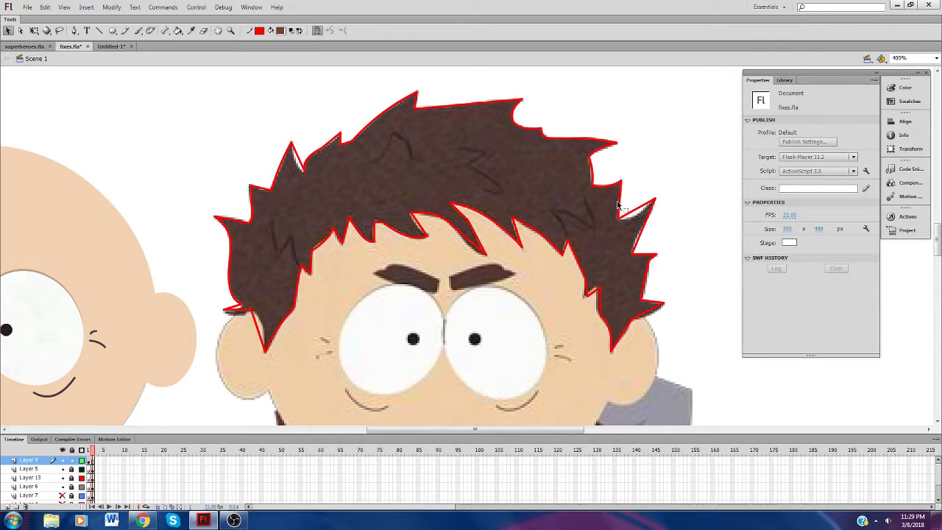
{"action": "left_click_drag", "start_coordinate": [636, 211], "coordinate": [648, 229]}
{"action": "left_click", "coordinate": [647, 230]}
{"action": "left_click", "coordinate": [660, 245]}
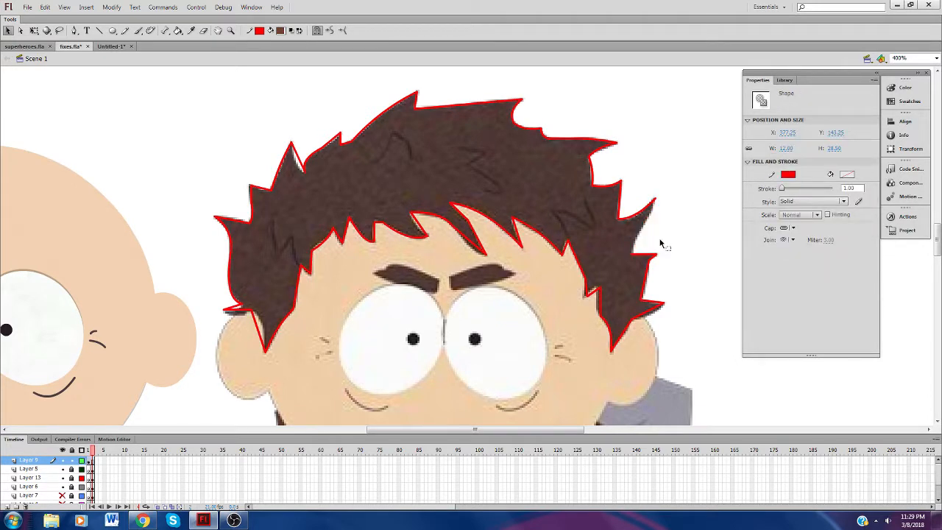
{"action": "left_click_drag", "start_coordinate": [644, 287], "coordinate": [655, 317]}
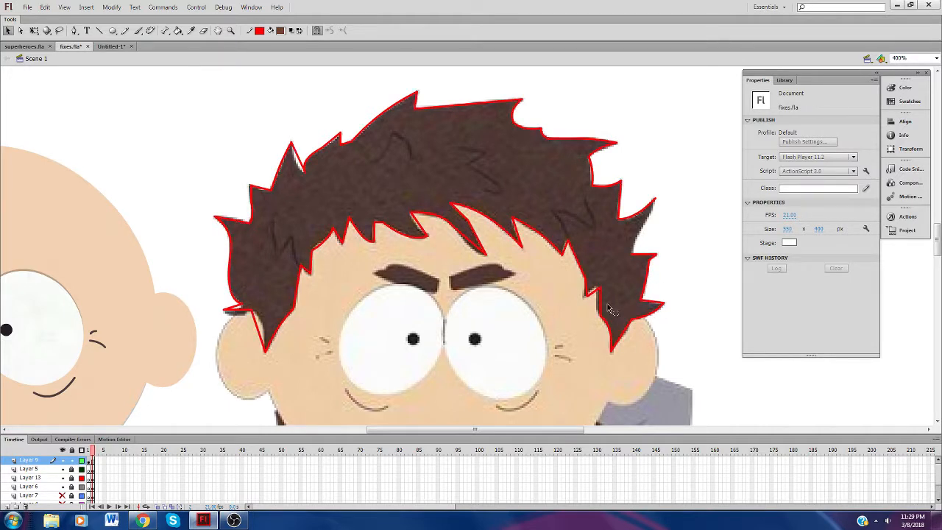
Step: Turn off snapping to objects and bend the right sideburn's inner lines and the fringe lines to the hair edge
{"action": "left_click", "coordinate": [317, 30]}
{"action": "left_click_drag", "start_coordinate": [601, 287], "coordinate": [598, 310]}
{"action": "left_click_drag", "start_coordinate": [583, 271], "coordinate": [582, 274]}
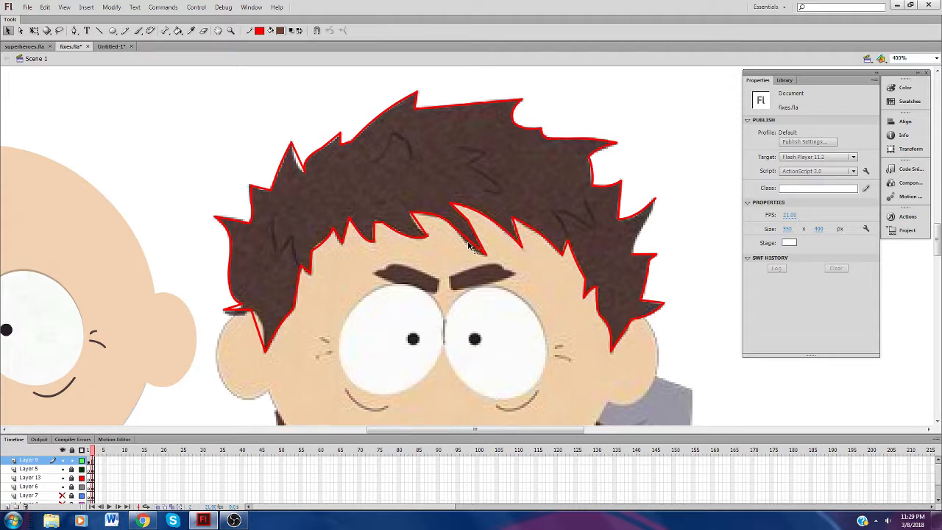
{"action": "left_click_drag", "start_coordinate": [472, 247], "coordinate": [479, 247]}
{"action": "left_click_drag", "start_coordinate": [421, 230], "coordinate": [378, 231]}
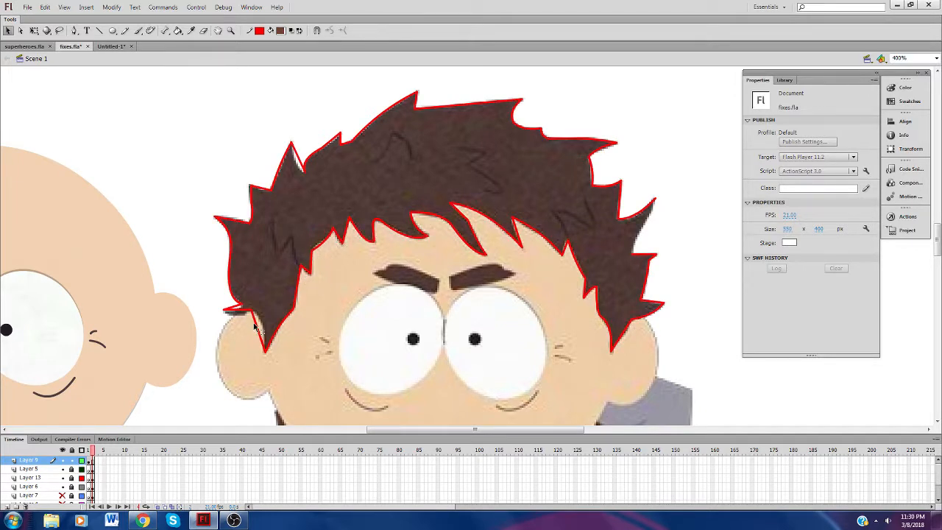
Step: Bend the lines of the left sideburn, the small spike above the ear and the upper-left spikes to the hair edge
{"action": "left_click_drag", "start_coordinate": [257, 326], "coordinate": [259, 326]}
{"action": "left_click_drag", "start_coordinate": [255, 313], "coordinate": [236, 315]}
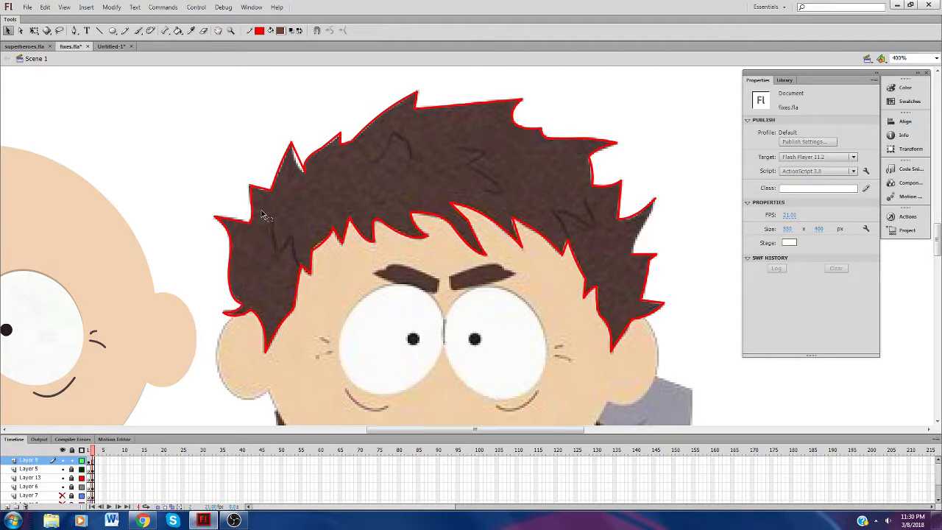
{"action": "left_click_drag", "start_coordinate": [261, 189], "coordinate": [262, 190]}
{"action": "left_click_drag", "start_coordinate": [297, 158], "coordinate": [297, 157]}
Step: Redraw the missing line along the lower edge of the long right-side spike, with snapping to objects turned on
{"action": "left_click", "coordinate": [100, 31]}
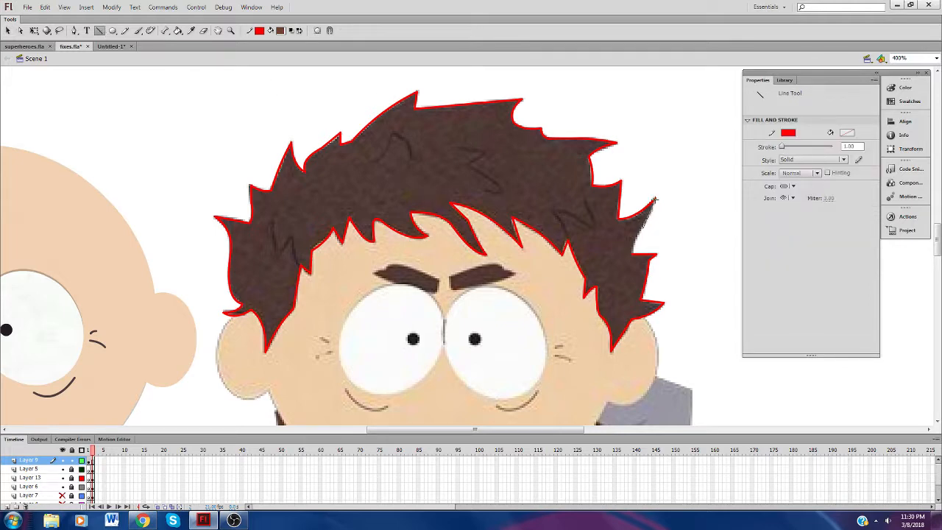
{"action": "left_click_drag", "start_coordinate": [654, 199], "coordinate": [642, 227]}
{"action": "key", "text": "ctrl+z"}
{"action": "left_click", "coordinate": [331, 31]}
{"action": "left_click_drag", "start_coordinate": [634, 249], "coordinate": [633, 254]}
{"action": "left_click", "coordinate": [8, 30]}
{"action": "double_click", "coordinate": [637, 245]}
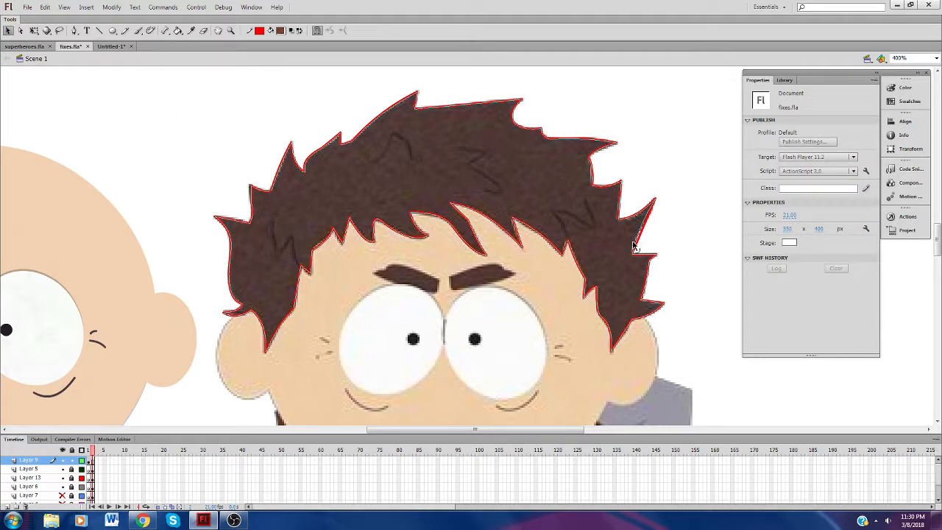
{"action": "left_click", "coordinate": [635, 244], "text": "shift"}
{"action": "left_click", "coordinate": [636, 244], "text": "shift"}
{"action": "left_click", "coordinate": [635, 247], "text": "shift"}
{"action": "left_click_drag", "start_coordinate": [634, 249], "coordinate": [631, 250]}
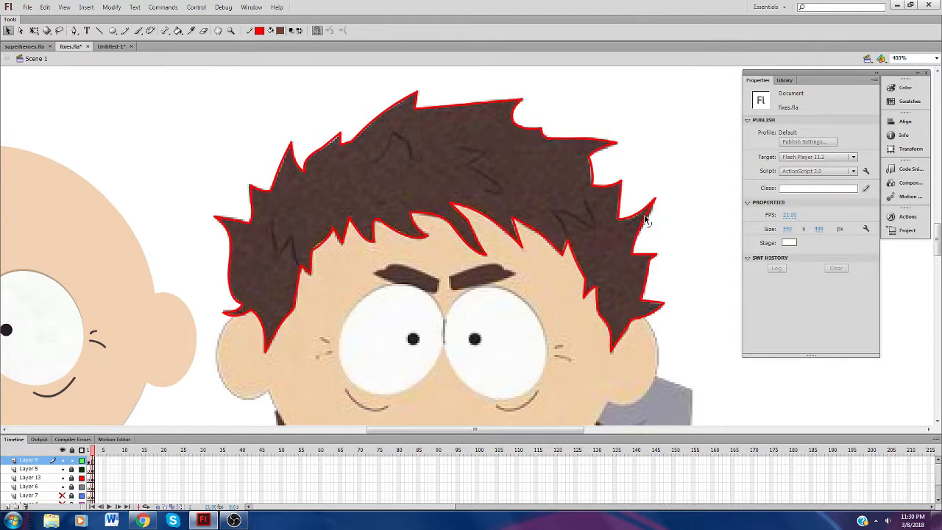
{"action": "key", "text": "ctrl+z"}
{"action": "key", "text": "ctrl+z"}
Step: Bend the redrawn line to follow the lower edge of the long right-side spike
{"action": "left_click_drag", "start_coordinate": [649, 214], "coordinate": [642, 227]}
{"action": "left_click", "coordinate": [99, 30]}
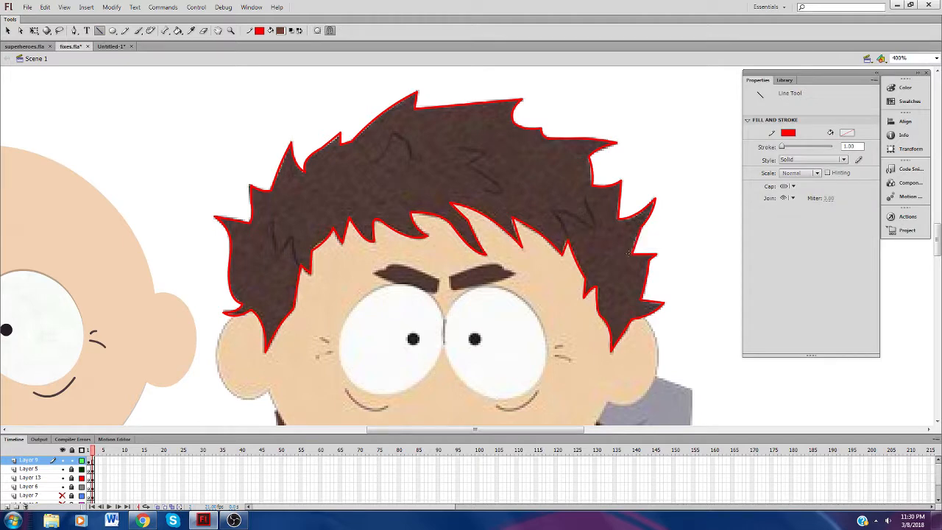
{"action": "key", "text": "v"}
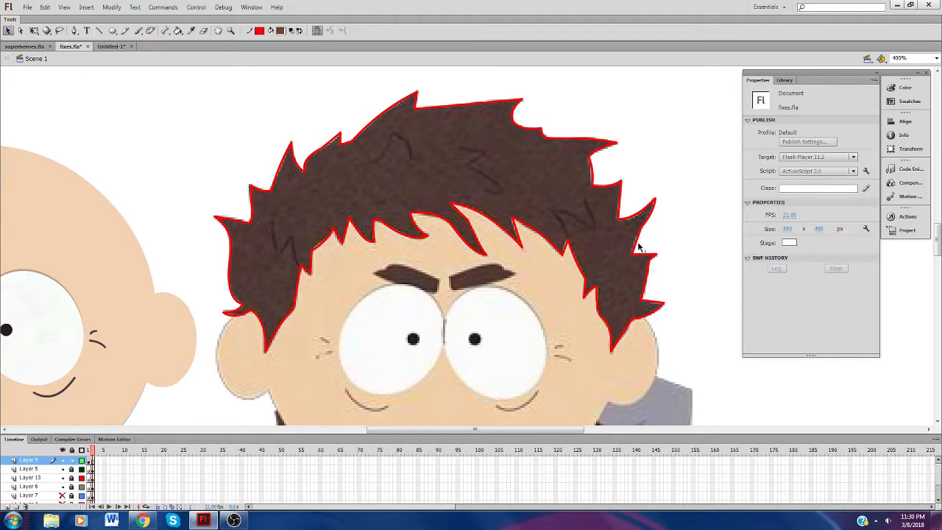
{"action": "left_click_drag", "start_coordinate": [638, 245], "coordinate": [632, 248]}
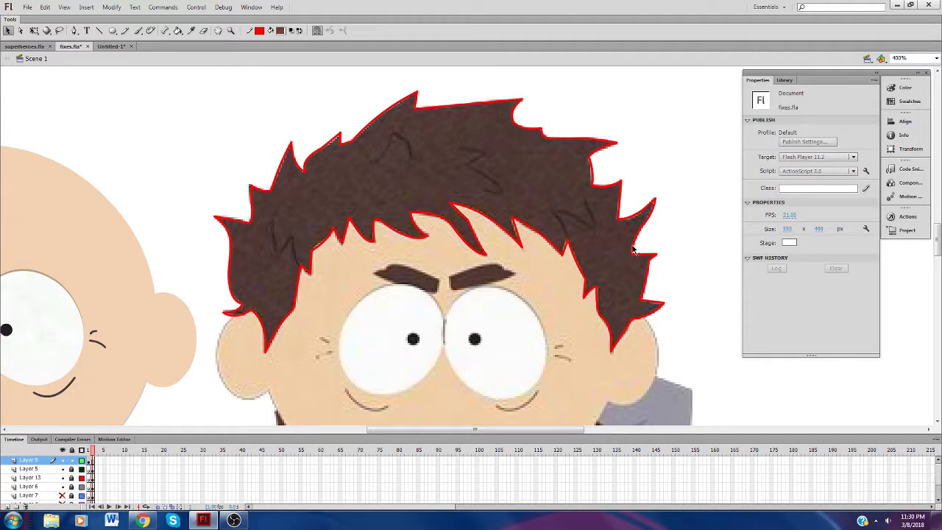
Step: Try to outline the small hair tuft below the left ear with two red lines bent to its edges
{"action": "left_click", "coordinate": [100, 30]}
{"action": "left_click_drag", "start_coordinate": [938, 251], "coordinate": [939, 263]}
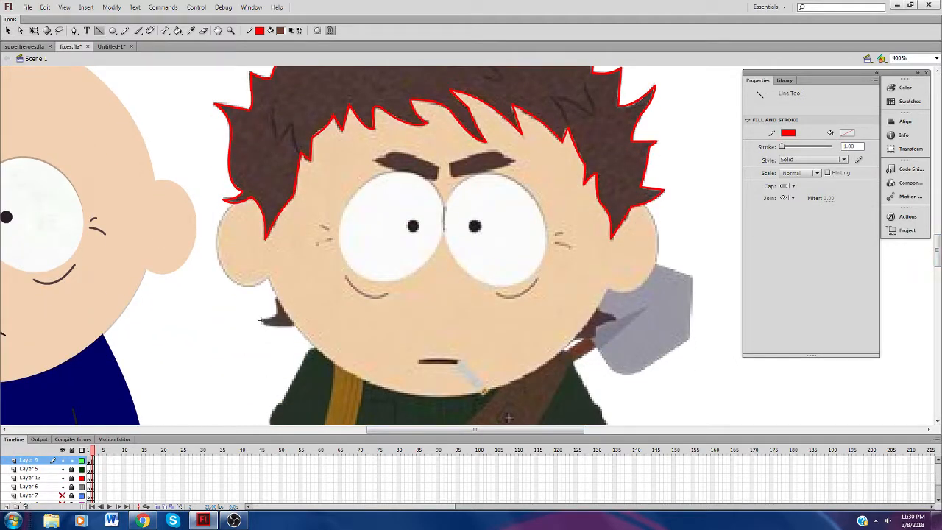
{"action": "mouse_move", "coordinate": [260, 319]}
{"action": "left_mouse_down"}
{"action": "mouse_move", "coordinate": [291, 294]}
{"action": "mouse_move", "coordinate": [286, 278]}
{"action": "left_mouse_up"}
{"action": "left_click_drag", "start_coordinate": [260, 319], "coordinate": [375, 349]}
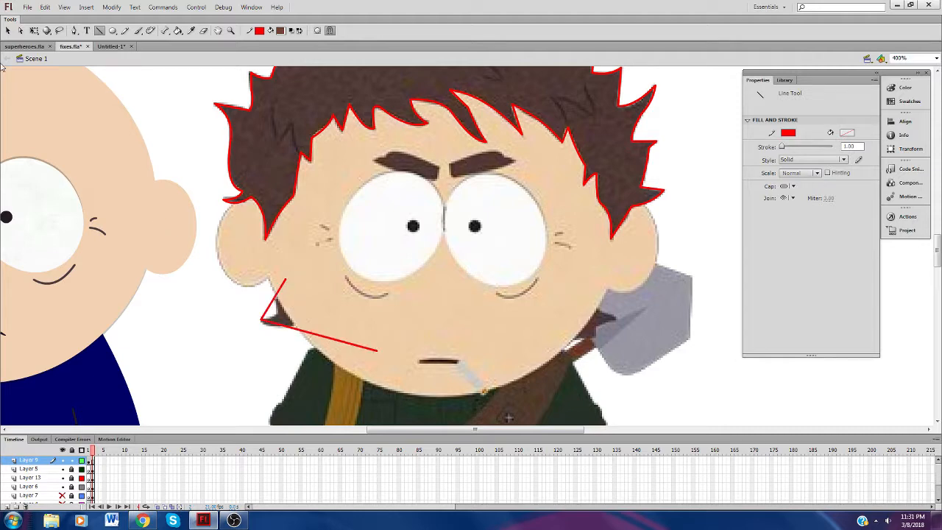
{"action": "left_click", "coordinate": [7, 30]}
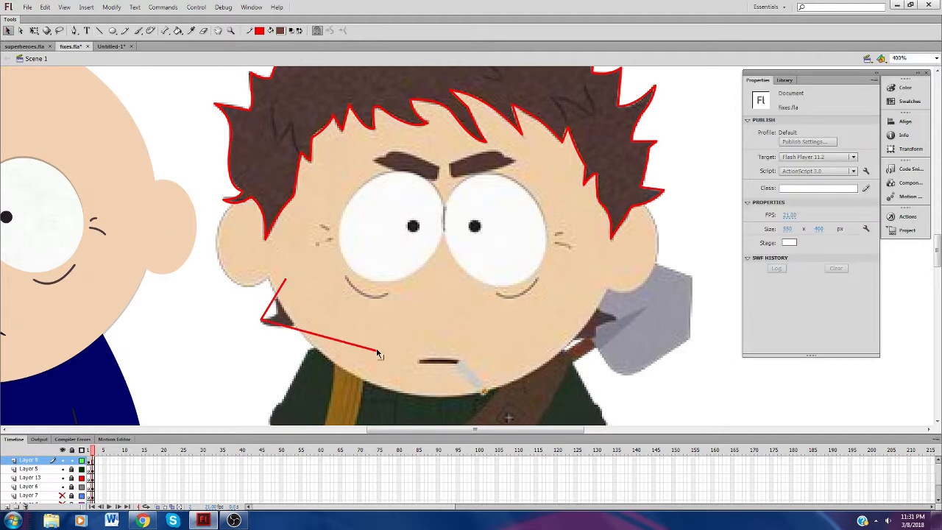
{"action": "left_click_drag", "start_coordinate": [377, 350], "coordinate": [382, 325]}
{"action": "mouse_move", "coordinate": [284, 321]}
{"action": "left_mouse_down"}
{"action": "mouse_move", "coordinate": [251, 326]}
{"action": "mouse_move", "coordinate": [278, 318]}
{"action": "left_mouse_up"}
Step: Delete both trial lines around the hair tuft below the left ear
{"action": "left_click", "coordinate": [284, 304]}
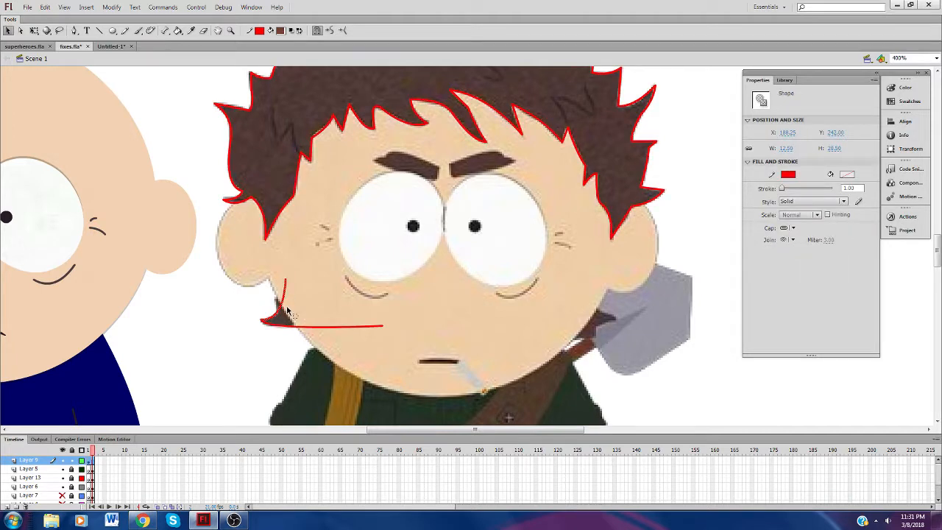
{"action": "key", "text": "Delete"}
{"action": "left_click", "coordinate": [293, 326]}
{"action": "key", "text": "Delete"}
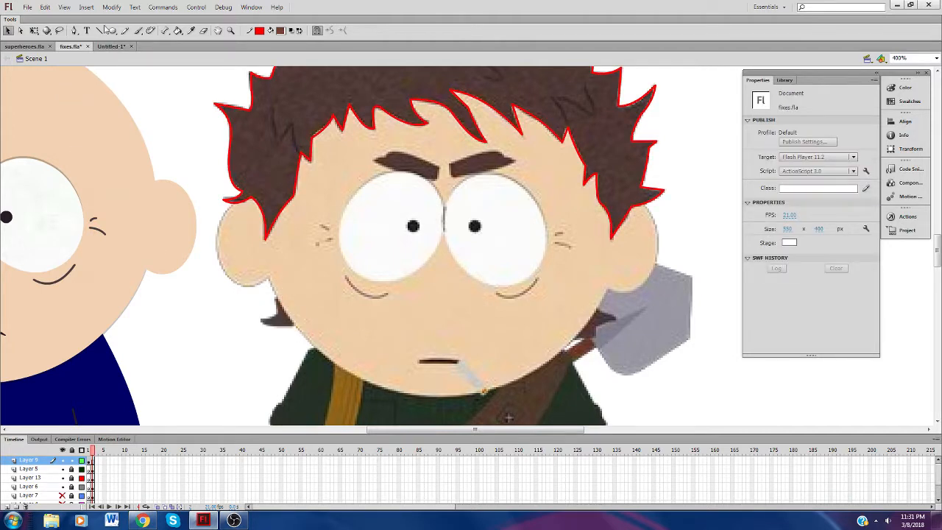
Step: Draw red lines along the hair tuft below the left ear and close them into a shape across the cheek
{"action": "left_click", "coordinate": [100, 30]}
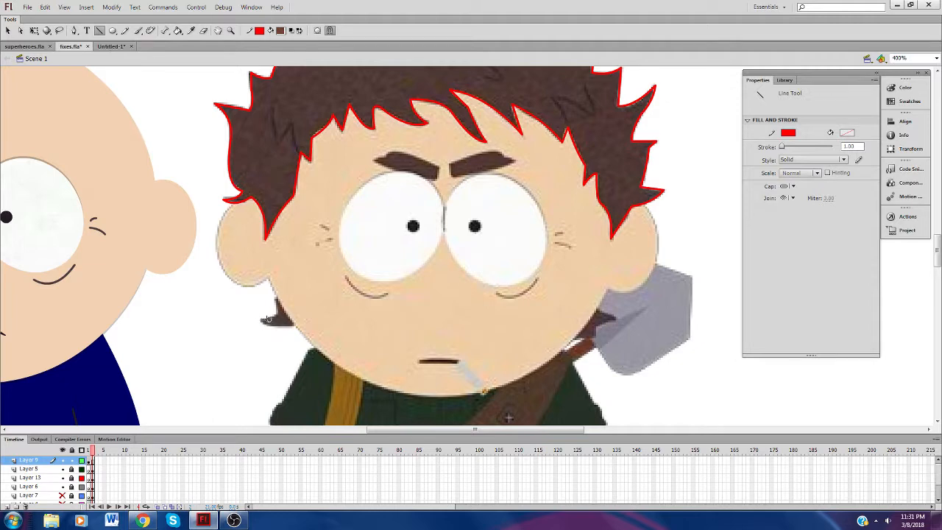
{"action": "mouse_move", "coordinate": [278, 315]}
{"action": "left_mouse_down"}
{"action": "mouse_move", "coordinate": [279, 269]}
{"action": "mouse_move", "coordinate": [414, 249]}
{"action": "mouse_move", "coordinate": [415, 346]}
{"action": "mouse_move", "coordinate": [414, 333]}
{"action": "left_mouse_up"}
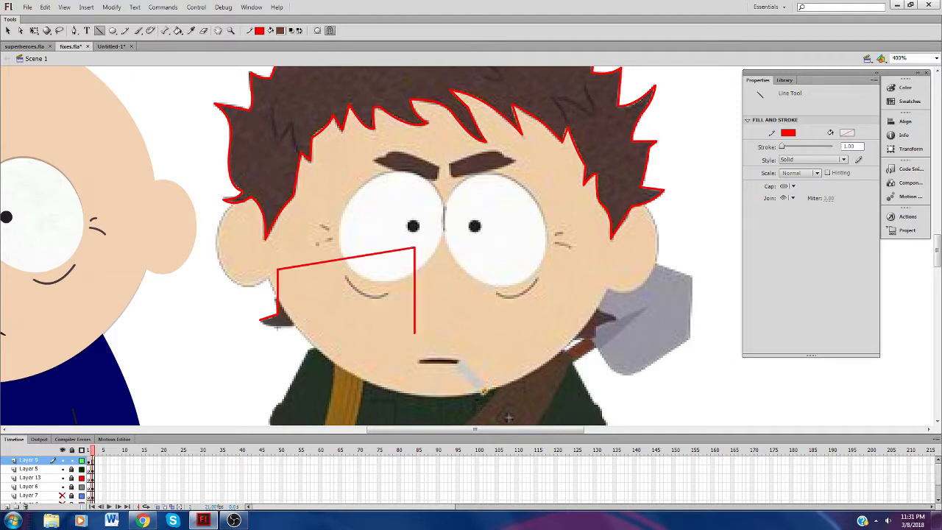
{"action": "left_click_drag", "start_coordinate": [273, 326], "coordinate": [414, 333]}
{"action": "left_click", "coordinate": [7, 30]}
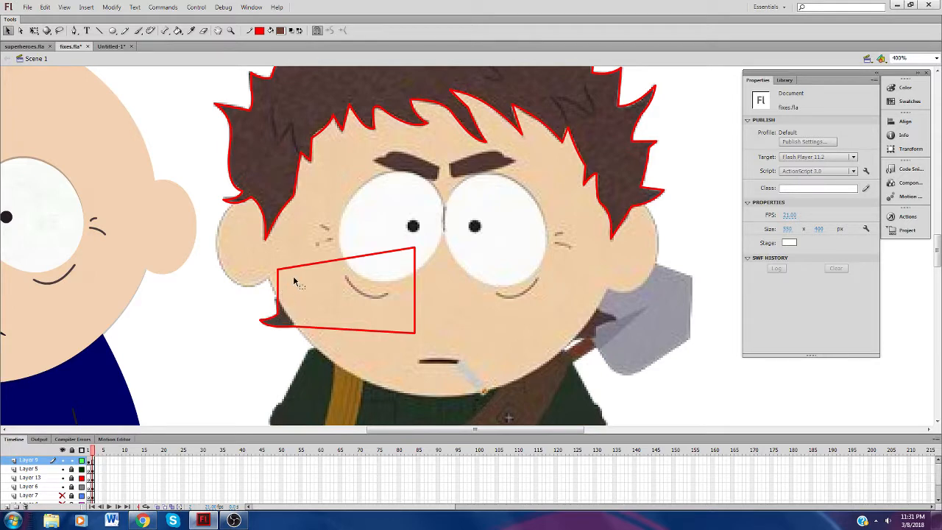
Step: Curve the top and inner edges of the closed red shape across the cheek, widen it, and adjust its outer edge near the ear
{"action": "left_click_drag", "start_coordinate": [310, 270], "coordinate": [313, 245]}
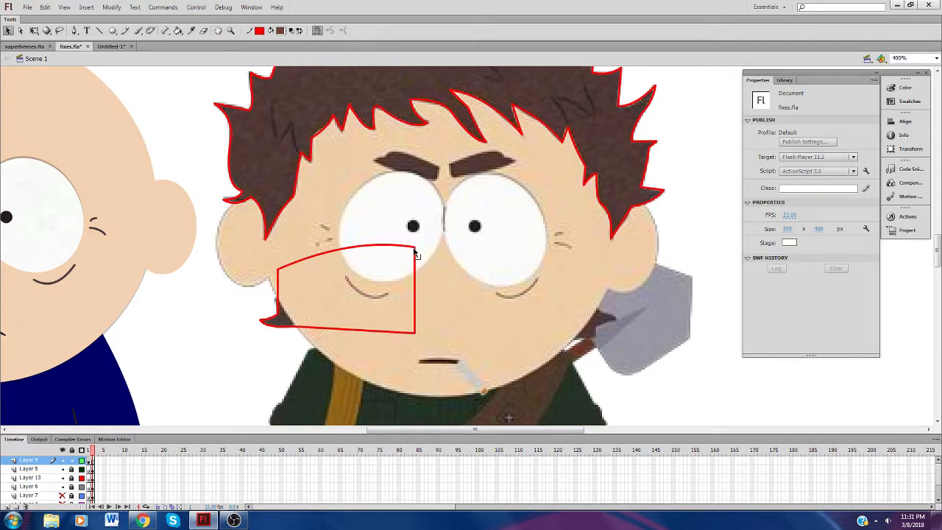
{"action": "left_click_drag", "start_coordinate": [414, 249], "coordinate": [443, 249]}
{"action": "left_click_drag", "start_coordinate": [415, 334], "coordinate": [444, 332]}
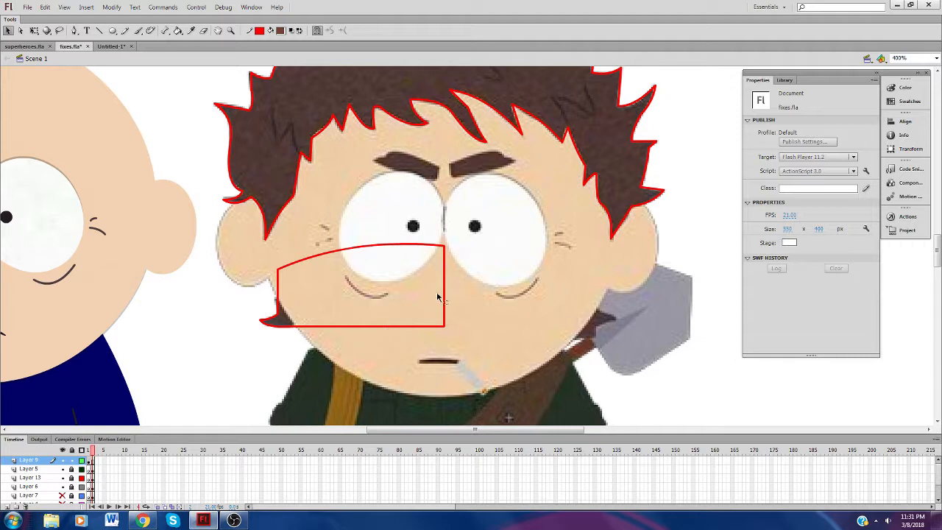
{"action": "mouse_move", "coordinate": [444, 291]}
{"action": "left_mouse_down"}
{"action": "mouse_move", "coordinate": [433, 294]}
{"action": "mouse_move", "coordinate": [458, 294]}
{"action": "left_mouse_up"}
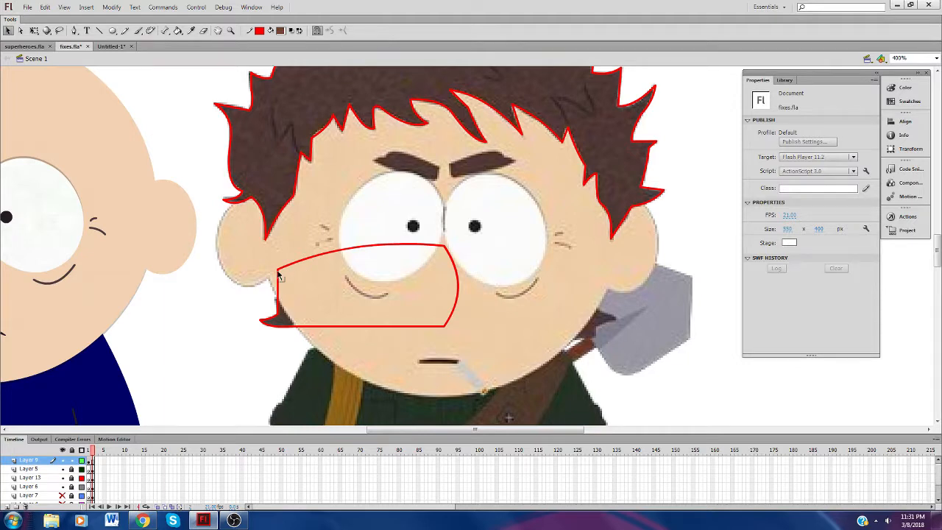
{"action": "left_click_drag", "start_coordinate": [277, 271], "coordinate": [279, 261]}
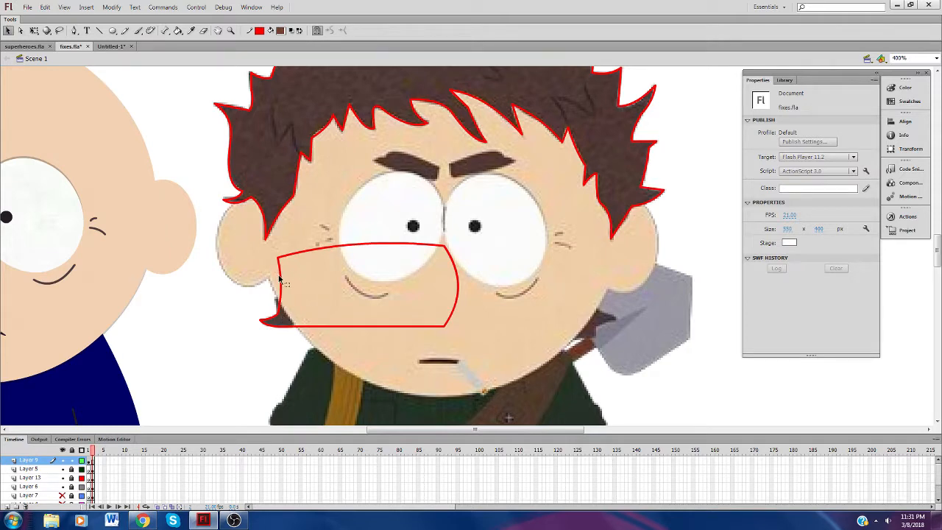
{"action": "left_click_drag", "start_coordinate": [282, 283], "coordinate": [275, 284]}
Step: Fill the closed tuft shape across the cheek with dark brown, keeping the current Windows color scheme if asked
{"action": "left_click", "coordinate": [177, 31]}
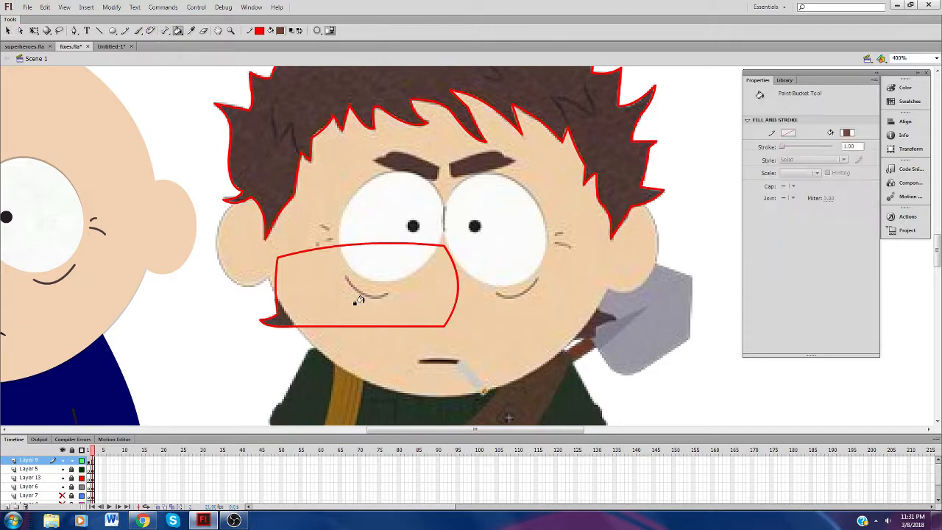
{"action": "left_click", "coordinate": [341, 296]}
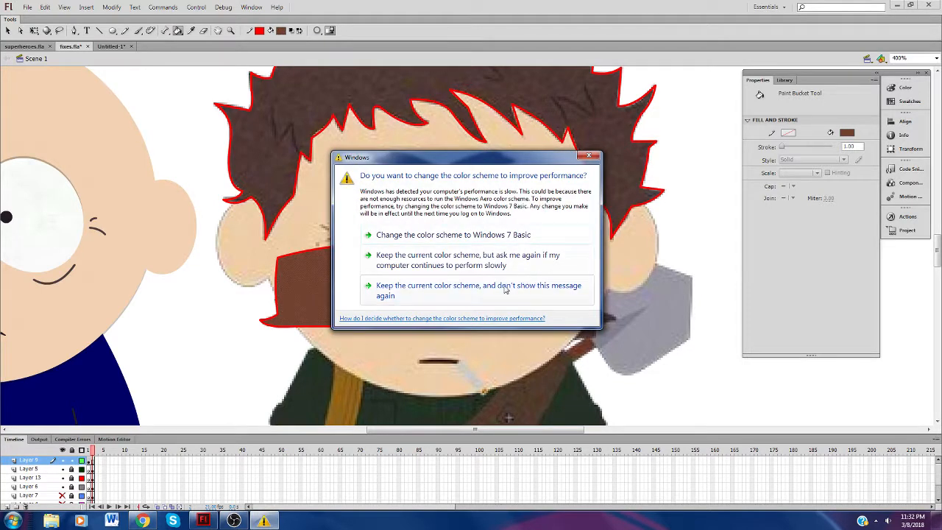
{"action": "left_click", "coordinate": [434, 296]}
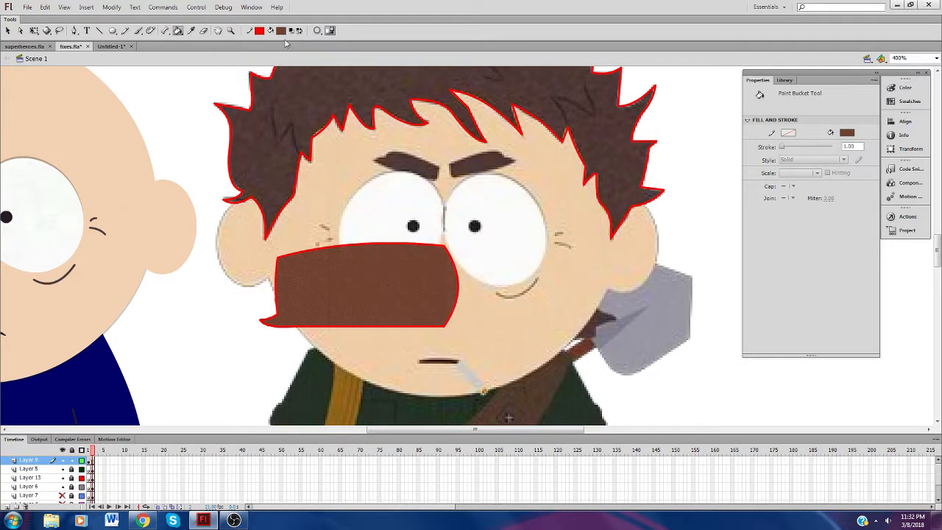
{"action": "left_click", "coordinate": [280, 31]}
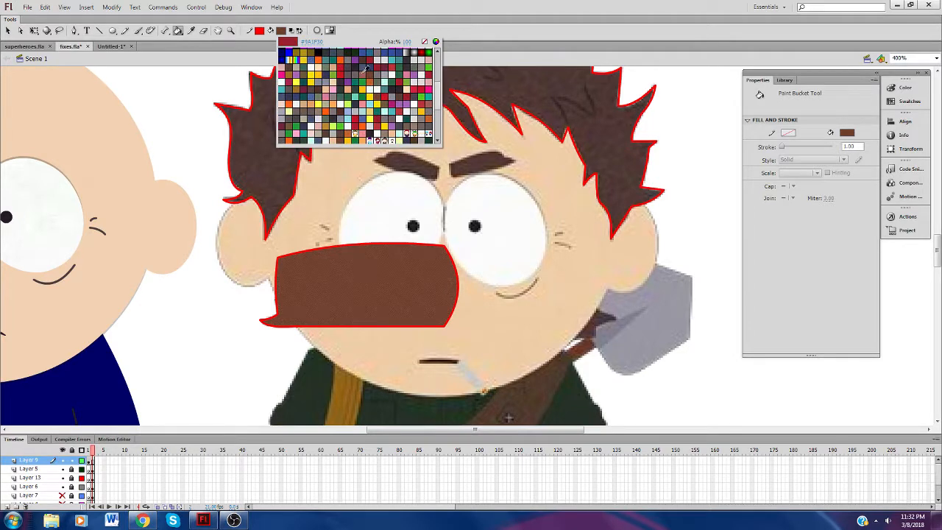
{"action": "left_click", "coordinate": [320, 86]}
{"action": "left_click", "coordinate": [351, 273]}
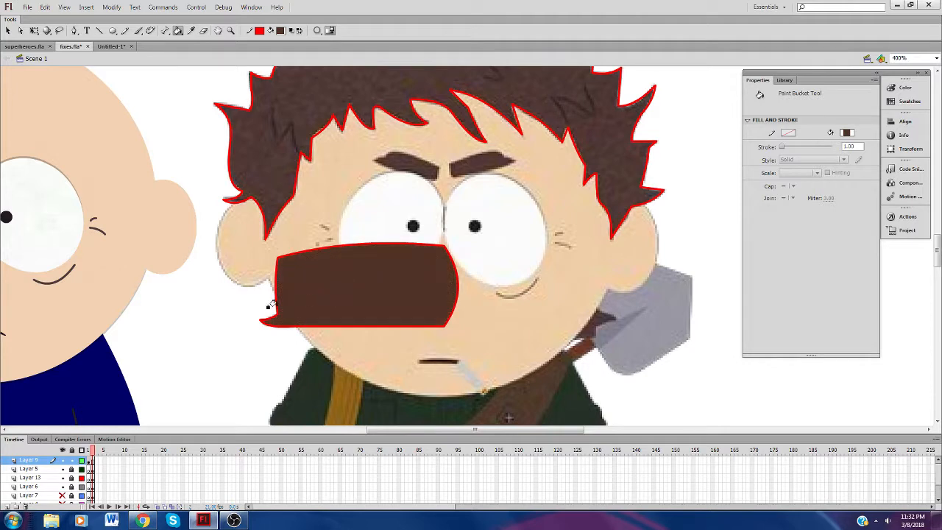
Step: Delete the red outline around the dark brown tuft shape
{"action": "left_click", "coordinate": [8, 31]}
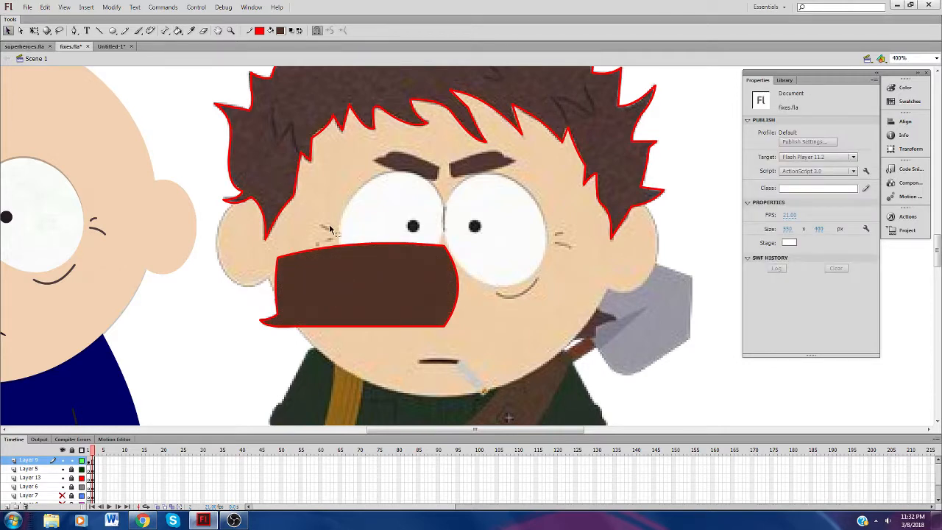
{"action": "left_click", "coordinate": [450, 254]}
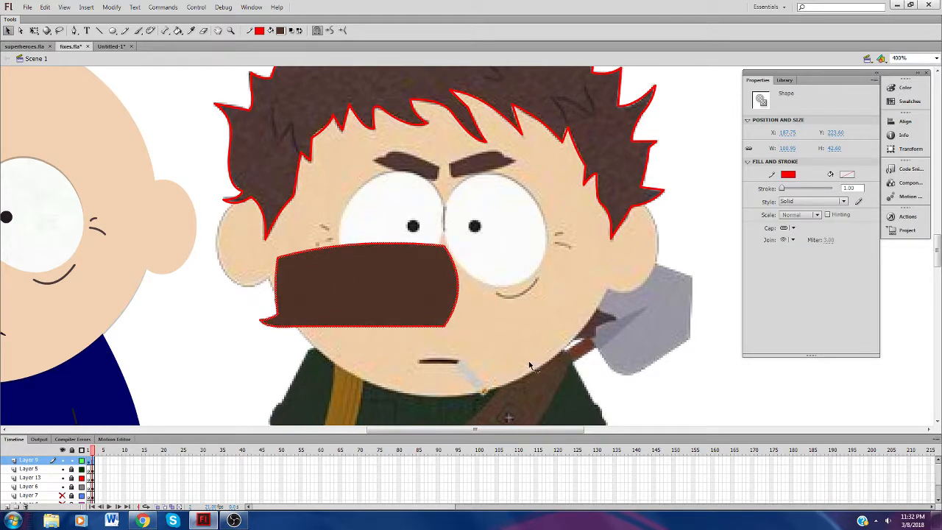
{"action": "key", "text": "Delete"}
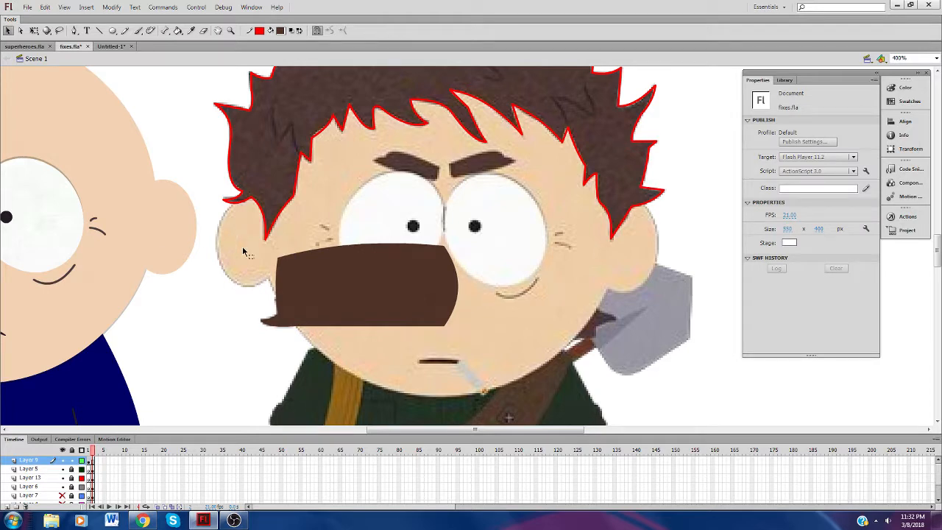
Step: Convert the dark brown tuft shape into a movie clip symbol named "Mole's hairB1"
{"action": "left_click_drag", "start_coordinate": [246, 246], "coordinate": [522, 332]}
{"action": "left_click", "coordinate": [372, 282]}
{"action": "right_click", "coordinate": [368, 278]}
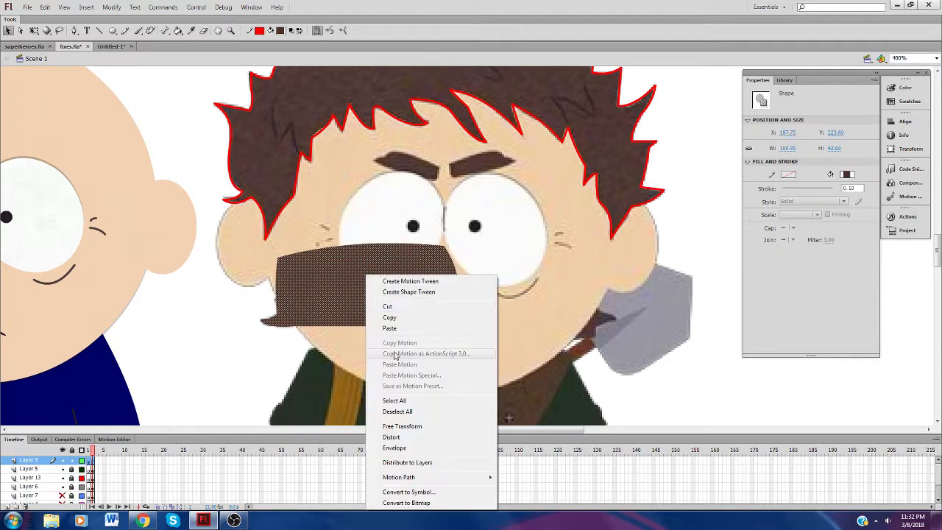
{"action": "left_click", "coordinate": [405, 492]}
{"action": "type", "text": "Mole's hair01"}
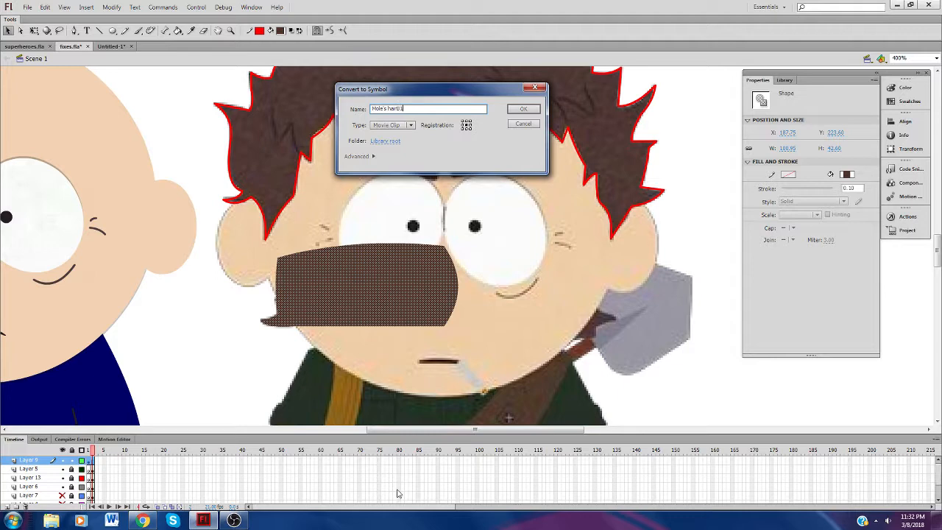
{"action": "key", "text": "Return"}
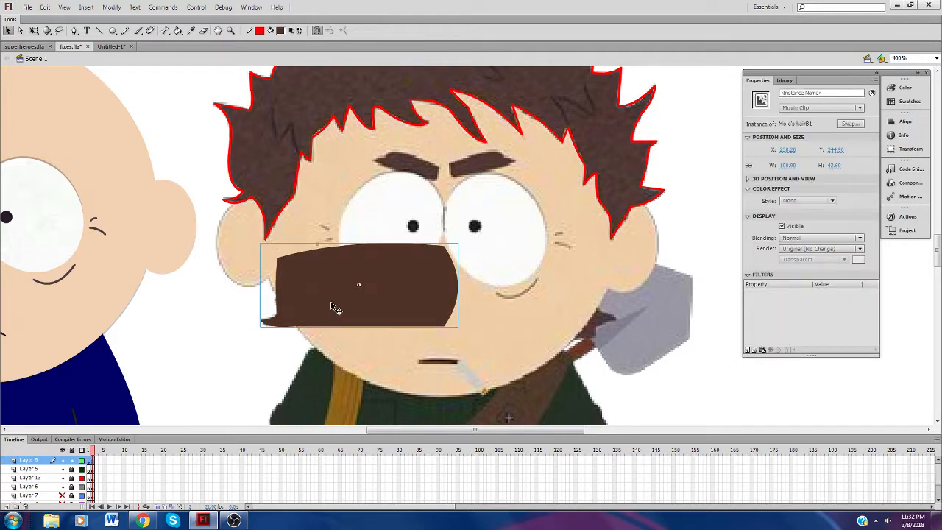
Step: Move the new tuft symbol horizontally off the reference face and onto the lower part of the bald head
{"action": "key", "text": "Left"}
{"action": "key", "text": "Left"}
{"action": "key", "text": "Left"}
{"action": "key", "text": "Left"}
{"action": "key", "text": "Left"}
{"action": "key", "text": "Left"}
{"action": "key", "text": "Left"}
{"action": "key", "text": "Left"}
{"action": "key", "text": "Left"}
{"action": "key", "text": "Left"}
{"action": "key", "text": "Left"}
{"action": "key", "text": "Left"}
{"action": "key", "text": "Left"}
{"action": "key", "text": "Left"}
{"action": "key", "text": "Left"}
{"action": "key", "text": "Left"}
{"action": "key", "text": "Left"}
{"action": "key", "text": "Left"}
{"action": "key", "text": "Left"}
{"action": "key", "text": "Left"}
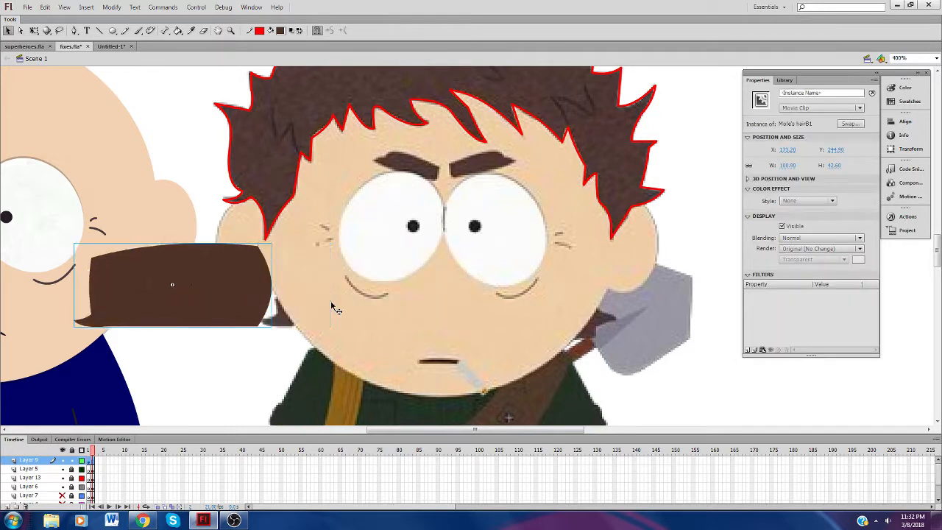
{"action": "key", "text": "Left"}
{"action": "key", "text": "Left"}
{"action": "key", "text": "Left"}
{"action": "key", "text": "Left"}
{"action": "key", "text": "Left"}
{"action": "key", "text": "Left"}
{"action": "key", "text": "Left"}
{"action": "key", "text": "Left"}
{"action": "key", "text": "Left"}
{"action": "key", "text": "Left"}
{"action": "key", "text": "Left"}
{"action": "key", "text": "Left"}
{"action": "key", "text": "Left"}
{"action": "key", "text": "Left"}
{"action": "key", "text": "Left"}
{"action": "key", "text": "Left"}
{"action": "key", "text": "Left"}
{"action": "key", "text": "Left"}
{"action": "key", "text": "Left"}
{"action": "key", "text": "Left"}
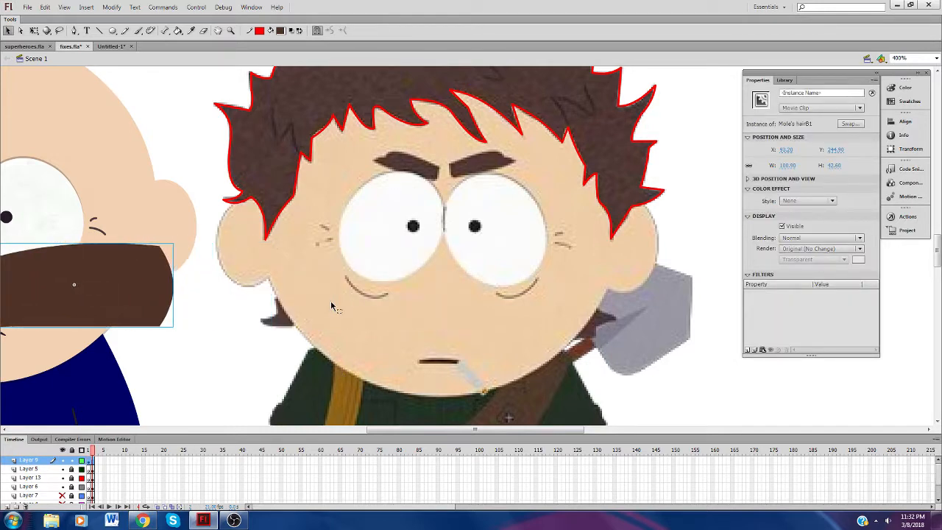
Step: Switch to Chrome, read the chat messages on the YouTube Live Dashboard, and return to Flash
{"action": "left_click", "coordinate": [143, 520]}
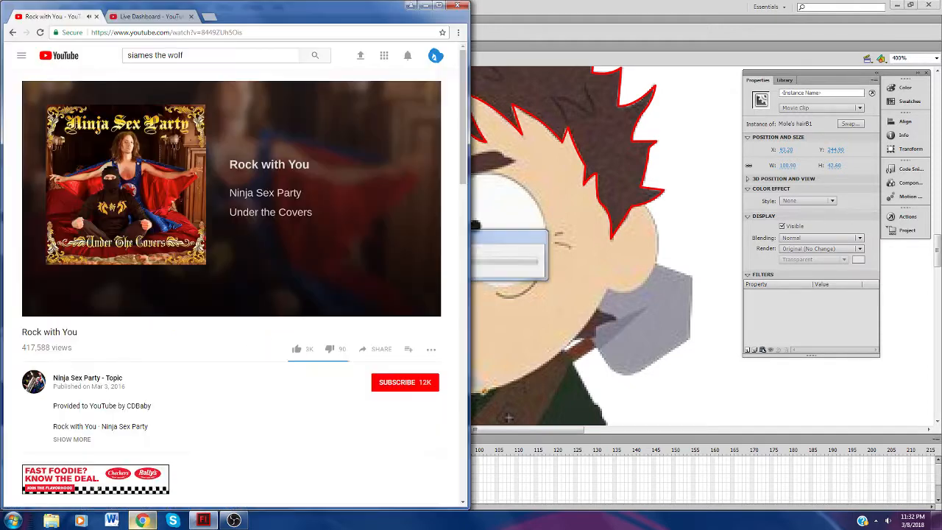
{"action": "left_click", "coordinate": [122, 16]}
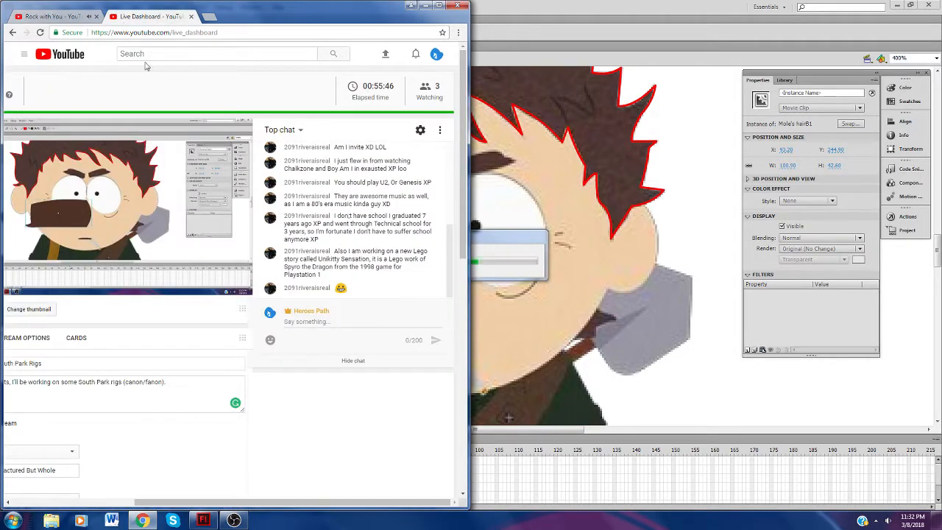
{"action": "scroll", "coordinate": [350, 246], "scroll_direction": "up", "scroll_amount": 1}
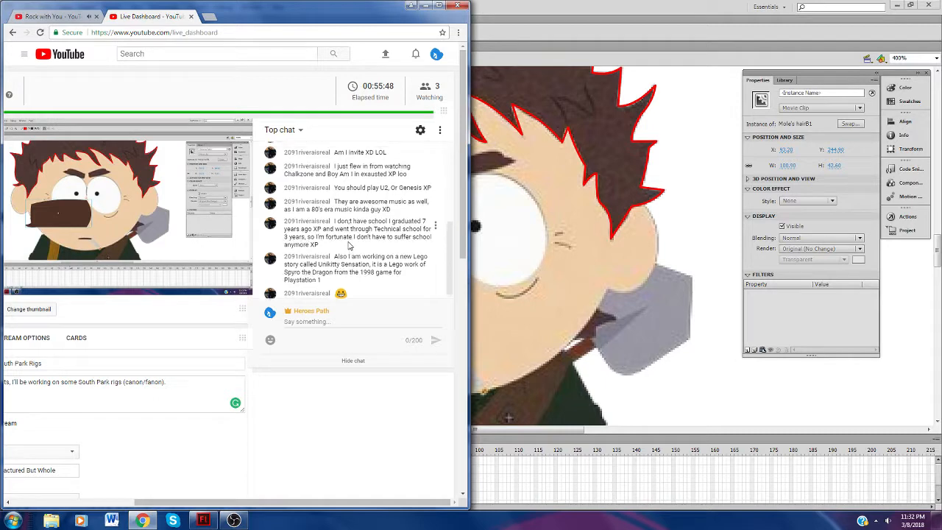
{"action": "scroll", "coordinate": [349, 246], "scroll_direction": "up", "scroll_amount": 1}
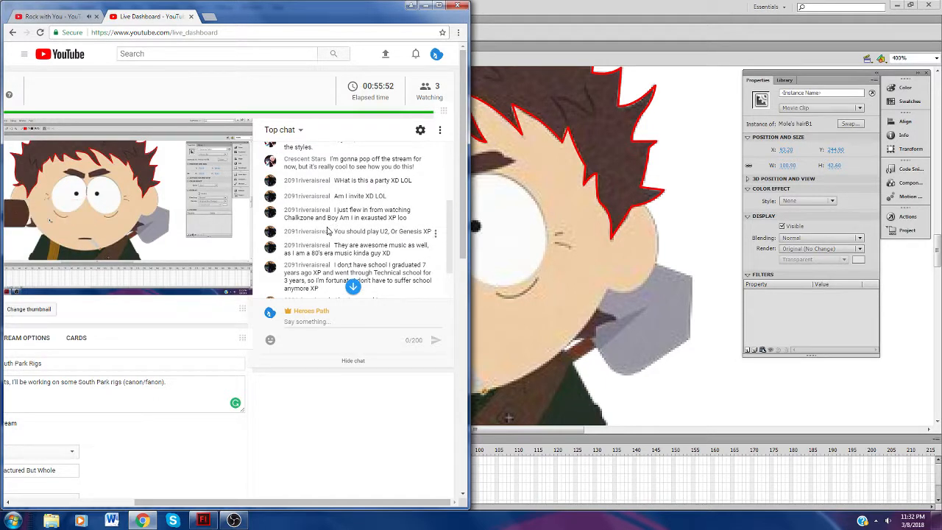
{"action": "scroll", "coordinate": [330, 214], "scroll_direction": "down", "scroll_amount": 1}
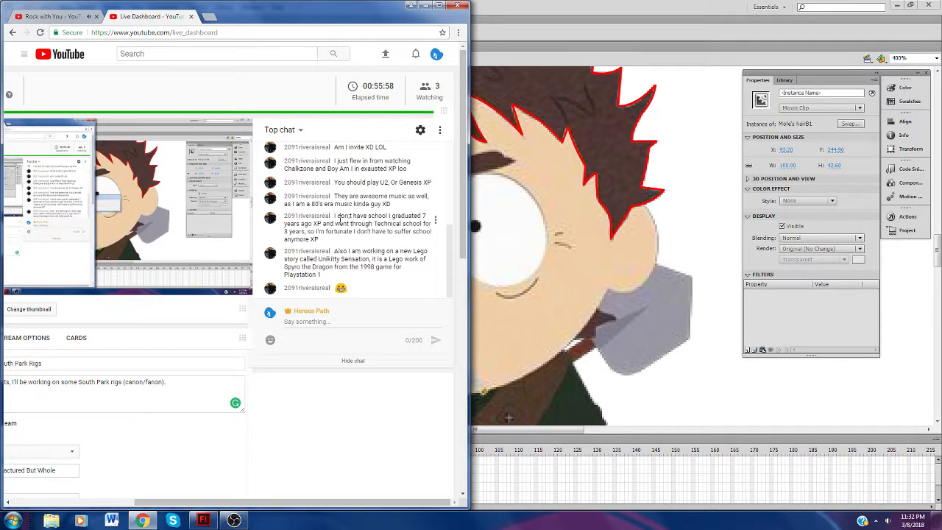
{"action": "left_click_drag", "start_coordinate": [337, 216], "coordinate": [377, 224]}
{"action": "left_click", "coordinate": [377, 224]}
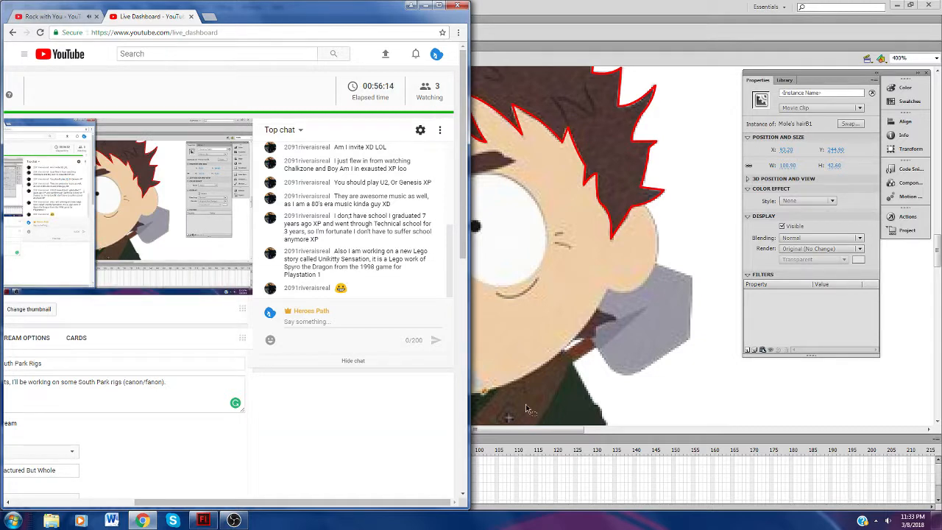
{"action": "left_click", "coordinate": [517, 431]}
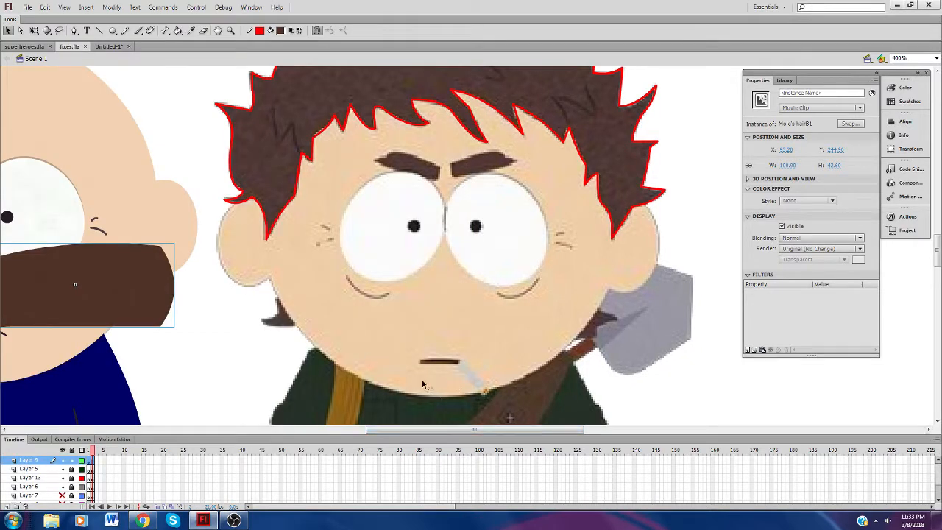
Step: Draw red lines around the hair tuft beside the shovel and close them into a shape across the cheek
{"action": "key", "text": "n"}
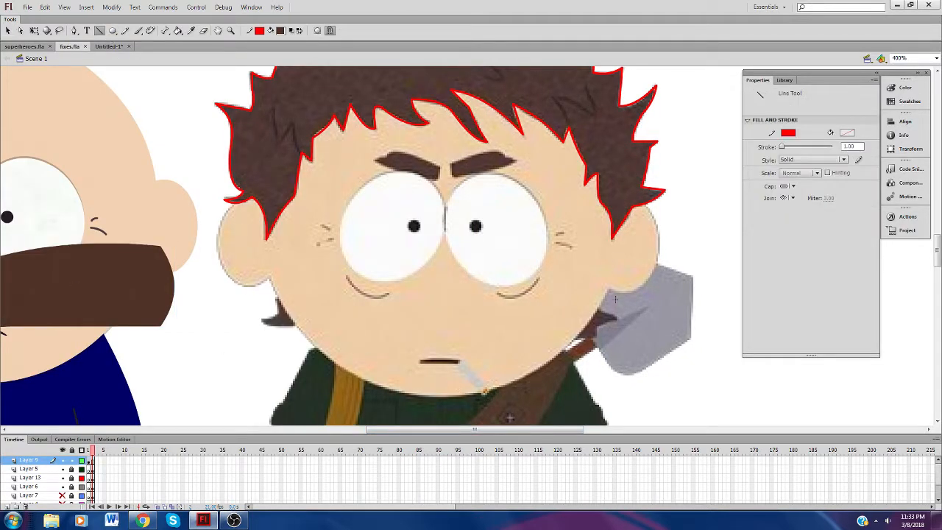
{"action": "mouse_move", "coordinate": [611, 316]}
{"action": "left_mouse_down"}
{"action": "mouse_move", "coordinate": [576, 296]}
{"action": "mouse_move", "coordinate": [617, 318]}
{"action": "left_mouse_up"}
{"action": "left_click_drag", "start_coordinate": [565, 344], "coordinate": [560, 337]}
{"action": "mouse_move", "coordinate": [569, 289]}
{"action": "left_mouse_down"}
{"action": "mouse_move", "coordinate": [572, 239]}
{"action": "mouse_move", "coordinate": [434, 239]}
{"action": "mouse_move", "coordinate": [431, 339]}
{"action": "mouse_move", "coordinate": [566, 337]}
{"action": "left_mouse_up"}
{"action": "left_click", "coordinate": [8, 31]}
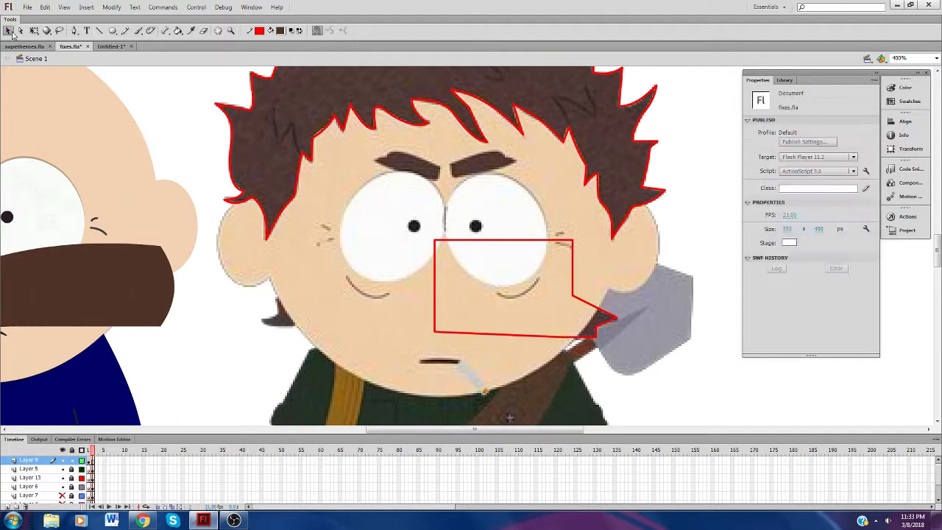
Step: Curve the inner and top edges of the new tuft shape and pull its outer corners toward the ear and face edge
{"action": "left_click", "coordinate": [435, 335]}
{"action": "left_click_drag", "start_coordinate": [435, 338], "coordinate": [435, 338]}
{"action": "left_click_drag", "start_coordinate": [435, 287], "coordinate": [421, 287]}
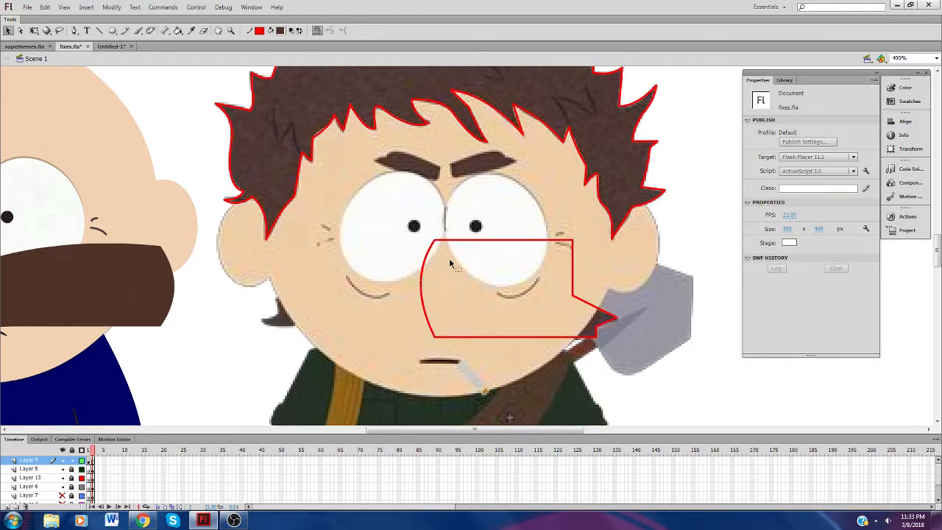
{"action": "left_click_drag", "start_coordinate": [491, 245], "coordinate": [490, 225]}
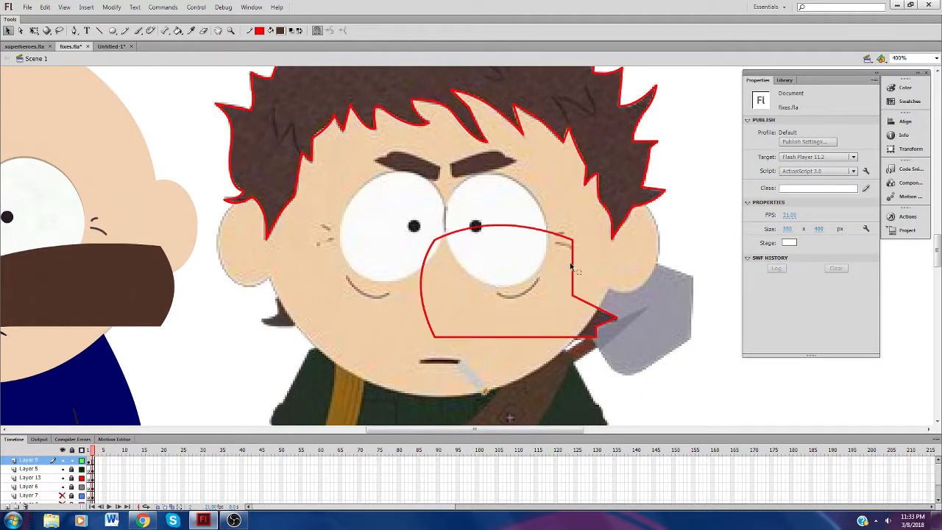
{"action": "left_click_drag", "start_coordinate": [577, 271], "coordinate": [595, 309]}
{"action": "left_click_drag", "start_coordinate": [577, 243], "coordinate": [599, 279]}
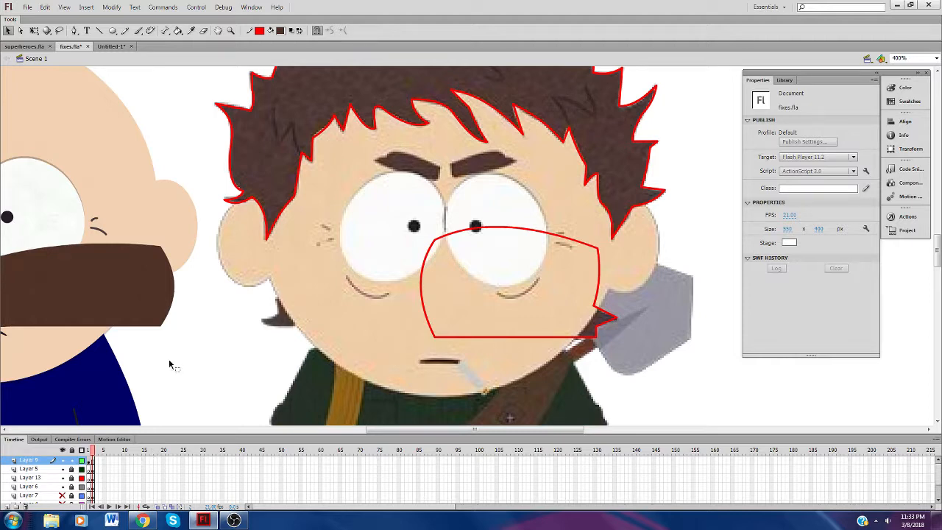
Step: Check the YouTube tabs in Chrome and the streaming status in OBS, and return to Flash
{"action": "left_click", "coordinate": [142, 520]}
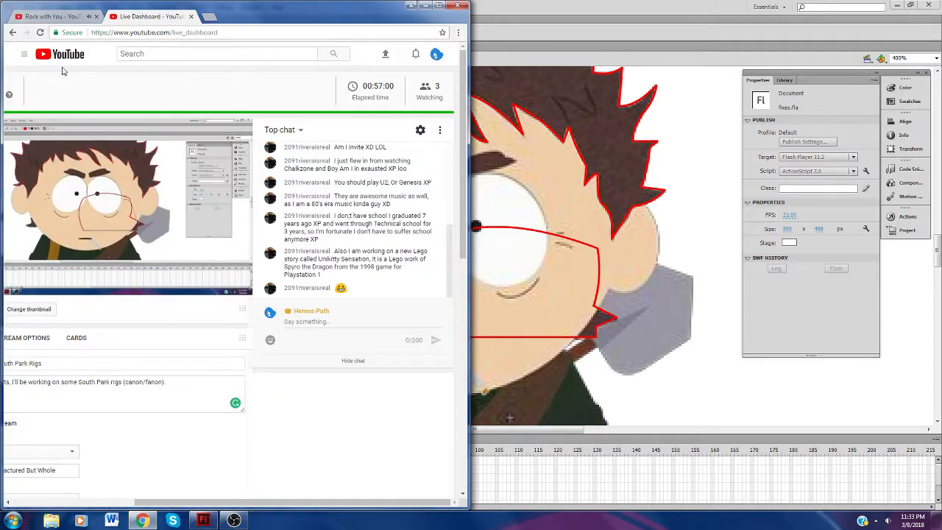
{"action": "left_click", "coordinate": [50, 16]}
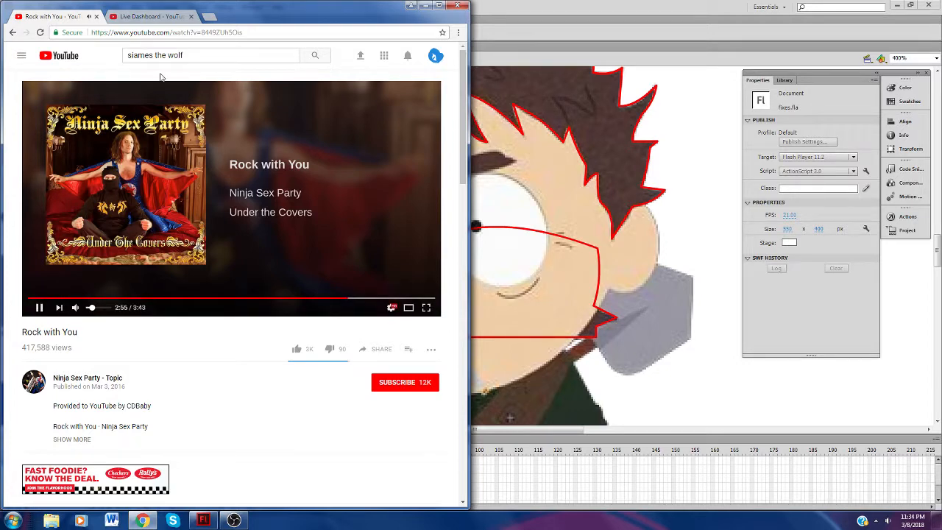
{"action": "left_click", "coordinate": [151, 17]}
{"action": "left_click", "coordinate": [530, 364]}
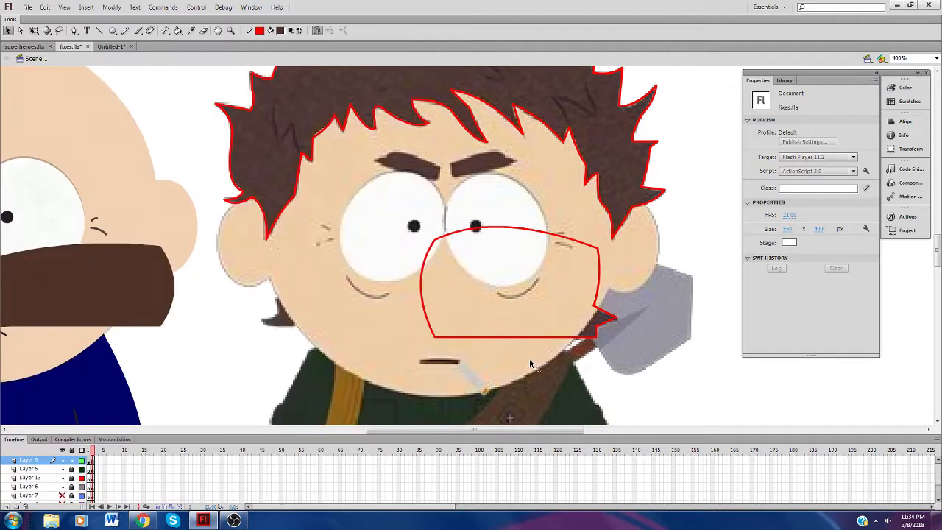
{"action": "left_click", "coordinate": [234, 520]}
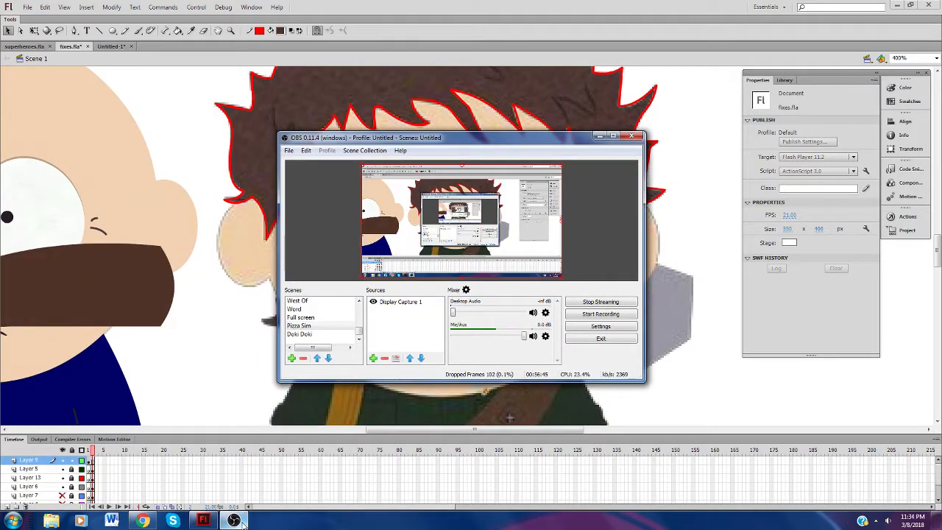
{"action": "left_click", "coordinate": [237, 520]}
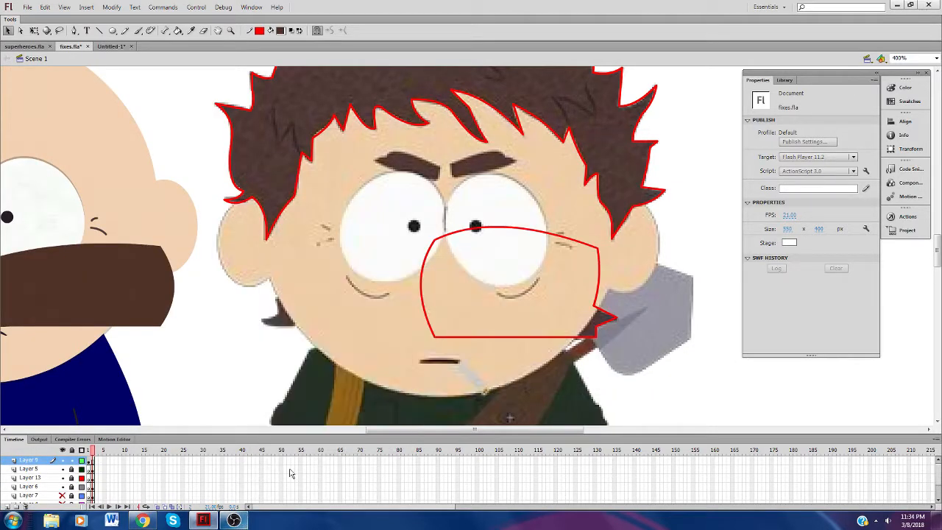
Step: Fill the closed tuft shape on the shovel side with the same dark brown
{"action": "left_click", "coordinate": [177, 30]}
{"action": "left_click", "coordinate": [482, 299]}
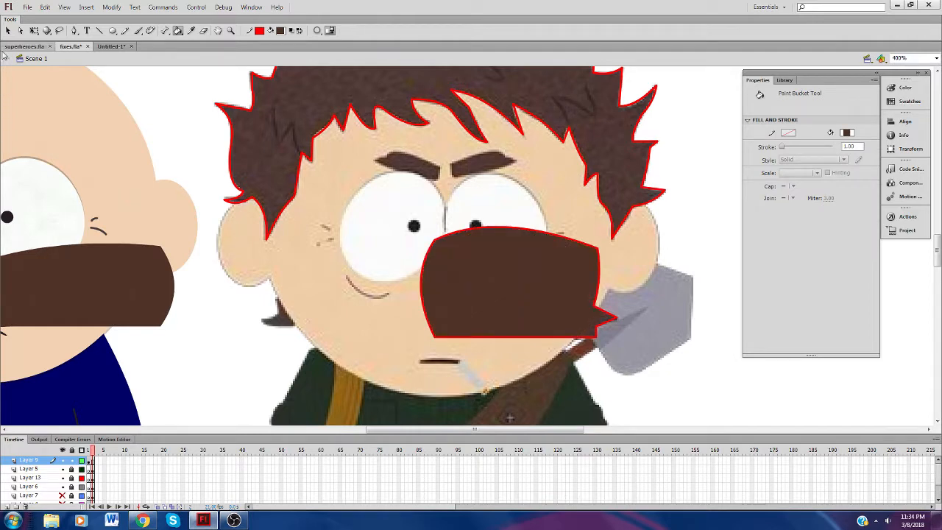
Step: Select the entire red outline around the brown tuft on the shovel side and delete it, keeping only the fill
{"action": "key", "text": "v"}
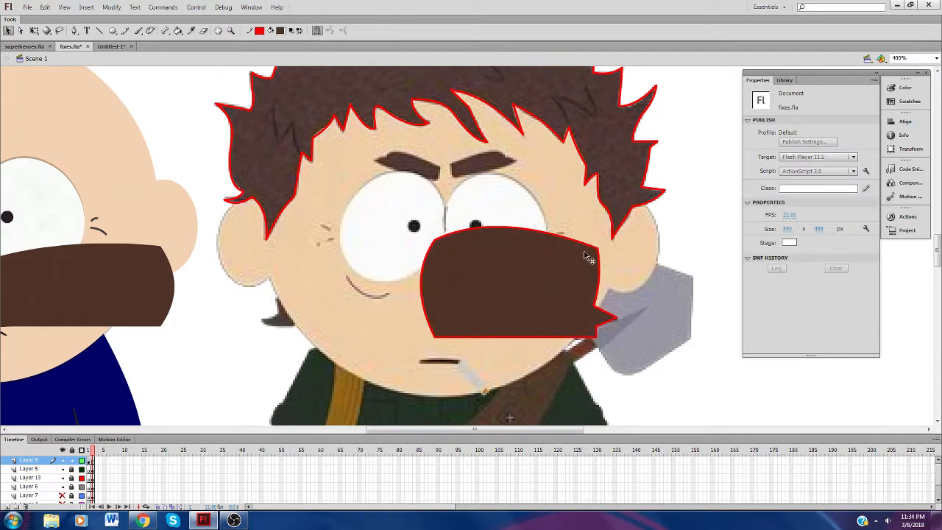
{"action": "double_click", "coordinate": [600, 257]}
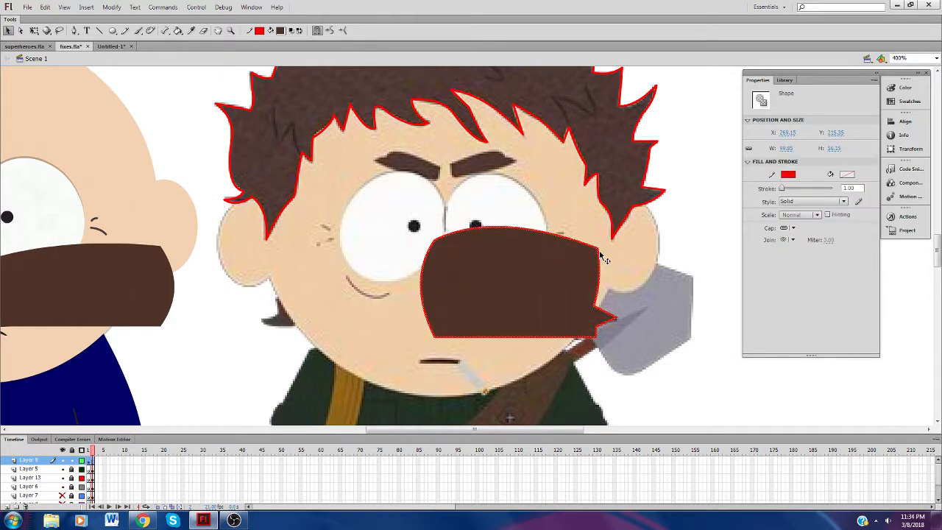
{"action": "key", "text": "Delete"}
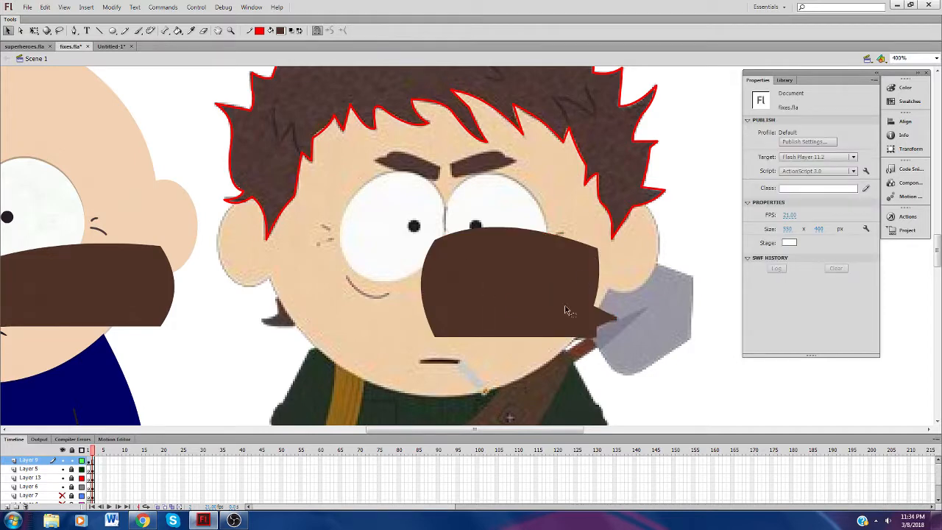
Step: Convert the shovel-side tuft fill to a movie clip symbol named "Mole's hairB2"
{"action": "left_click_drag", "start_coordinate": [587, 329], "coordinate": [399, 220]}
{"action": "left_click", "coordinate": [520, 324]}
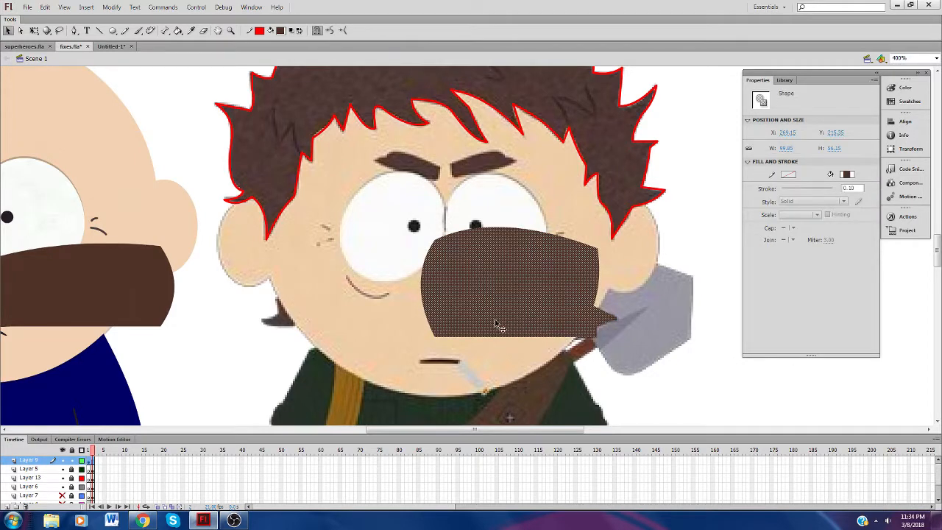
{"action": "right_click", "coordinate": [499, 326]}
{"action": "left_click", "coordinate": [510, 305]}
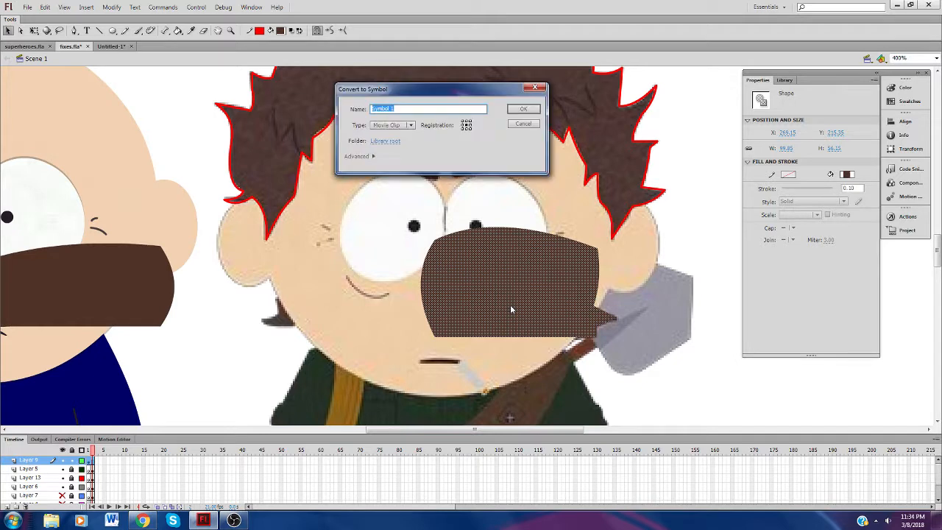
{"action": "type", "text": "Mole's hair82"}
{"action": "key", "text": "Return"}
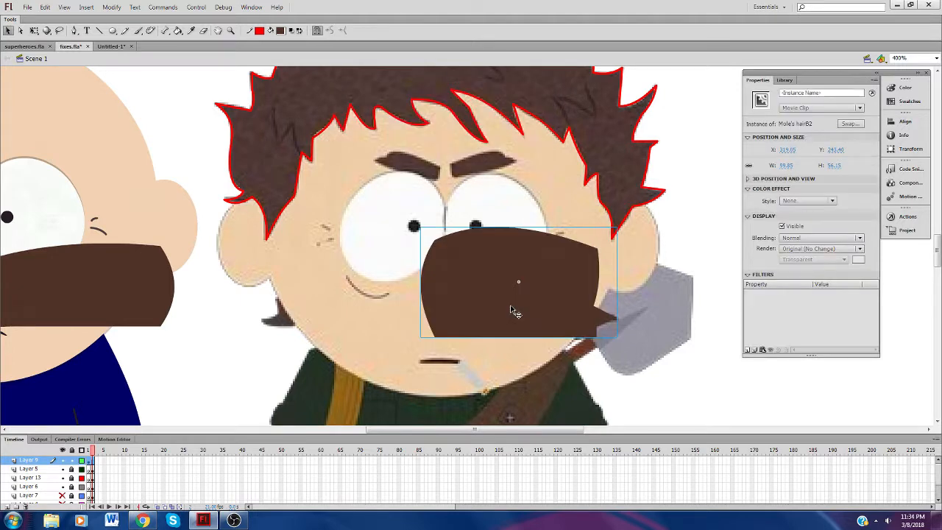
Step: Move the Mole's hairB1 tuft from the bald head back over the reference face, aligned with its original hair tuft
{"action": "left_click", "coordinate": [15, 114]}
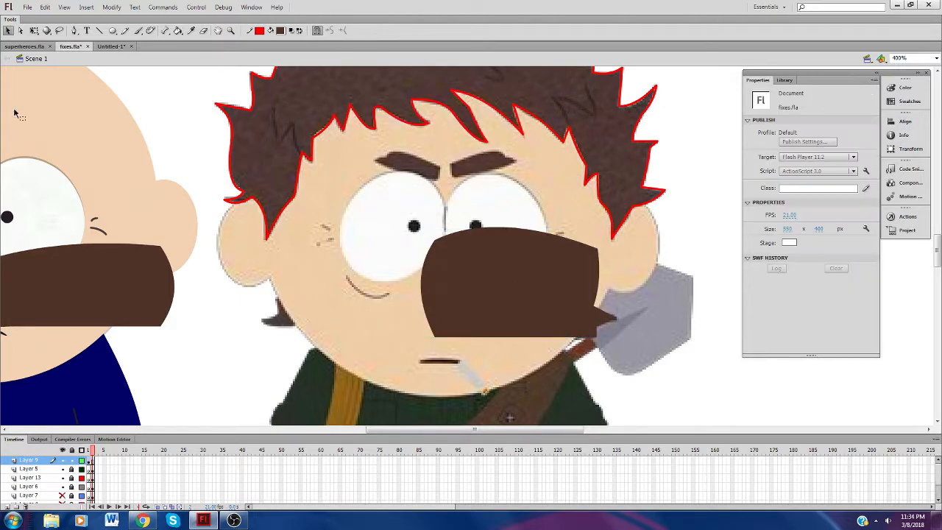
{"action": "left_click", "coordinate": [86, 303]}
{"action": "key", "text": "Right"}
{"action": "key", "text": "Right"}
{"action": "key", "text": "Right"}
{"action": "key", "text": "Right"}
{"action": "key", "text": "Right"}
{"action": "key", "text": "Right"}
{"action": "key", "text": "Right"}
{"action": "key", "text": "Right"}
{"action": "key", "text": "Right"}
{"action": "key", "text": "Right"}
{"action": "key", "text": "Right"}
{"action": "key", "text": "Right"}
{"action": "key", "text": "Right"}
{"action": "key", "text": "Right"}
{"action": "key", "text": "Right"}
{"action": "key", "text": "Right"}
{"action": "key", "text": "Right"}
{"action": "key", "text": "Right"}
{"action": "key", "text": "Right"}
{"action": "key", "text": "Right"}
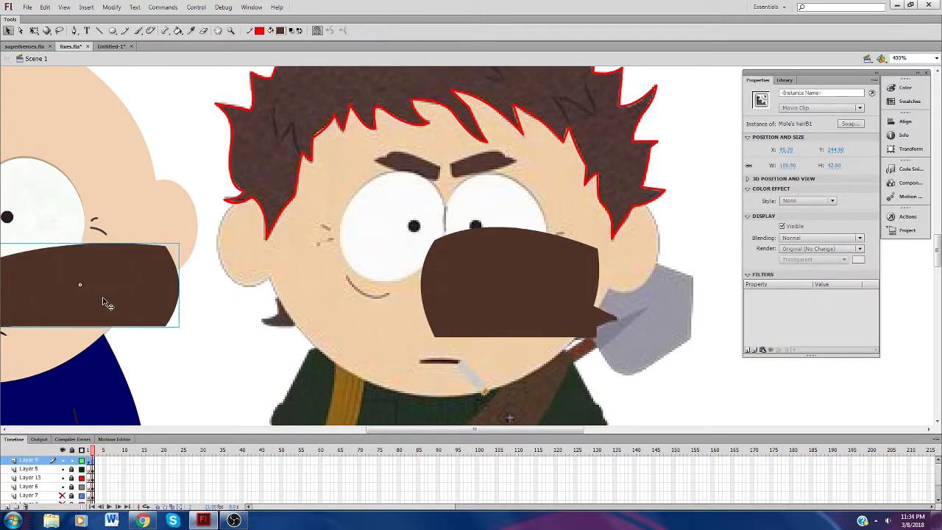
{"action": "key", "text": "Right"}
{"action": "key", "text": "Right"}
{"action": "key", "text": "Right"}
{"action": "key", "text": "Right"}
{"action": "key", "text": "Right"}
{"action": "key", "text": "Right"}
{"action": "key", "text": "Right"}
{"action": "key", "text": "Right"}
{"action": "key", "text": "Right"}
{"action": "key", "text": "Right"}
{"action": "key", "text": "Right"}
{"action": "key", "text": "Right"}
{"action": "key", "text": "Right"}
{"action": "key", "text": "Right"}
{"action": "key", "text": "Right"}
{"action": "key", "text": "Right"}
{"action": "key", "text": "Right"}
{"action": "key", "text": "Right"}
{"action": "key", "text": "Right"}
{"action": "key", "text": "Right"}
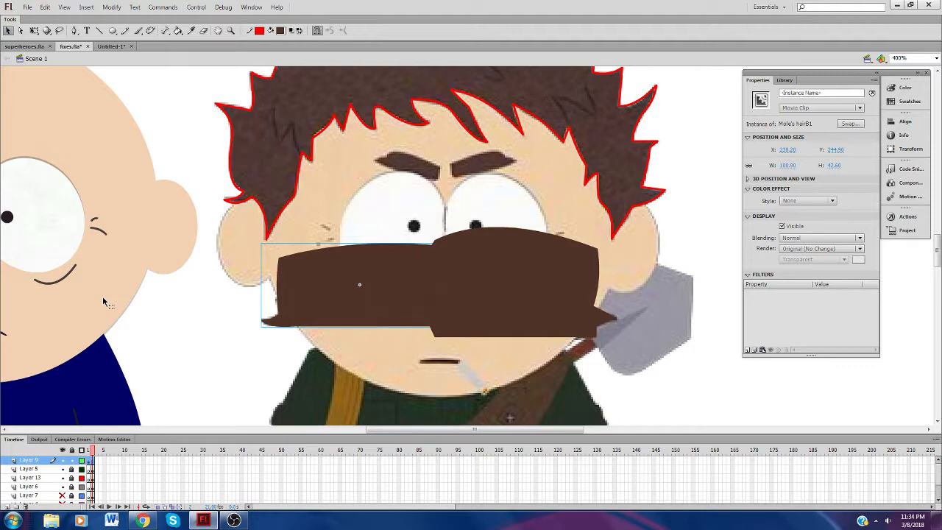
{"action": "left_click", "coordinate": [102, 296]}
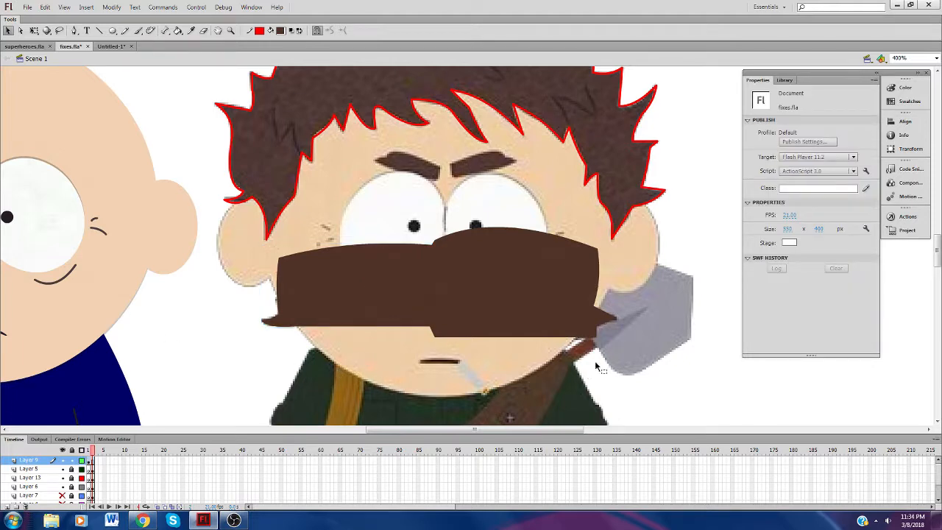
Step: Cut both tuft symbols from the reference face and paste them in place with the bald character in view
{"action": "left_click_drag", "start_coordinate": [594, 360], "coordinate": [332, 291]}
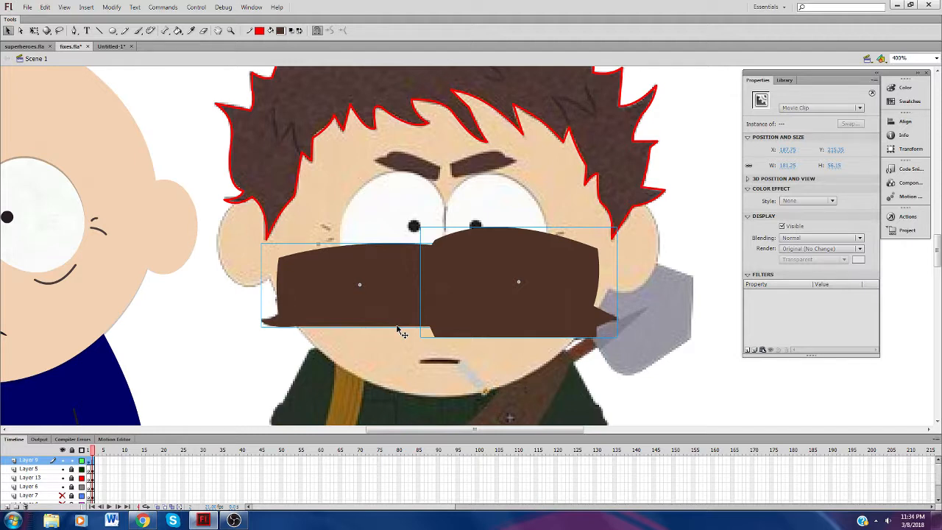
{"action": "key", "text": "Delete"}
{"action": "left_click_drag", "start_coordinate": [393, 431], "coordinate": [305, 425]}
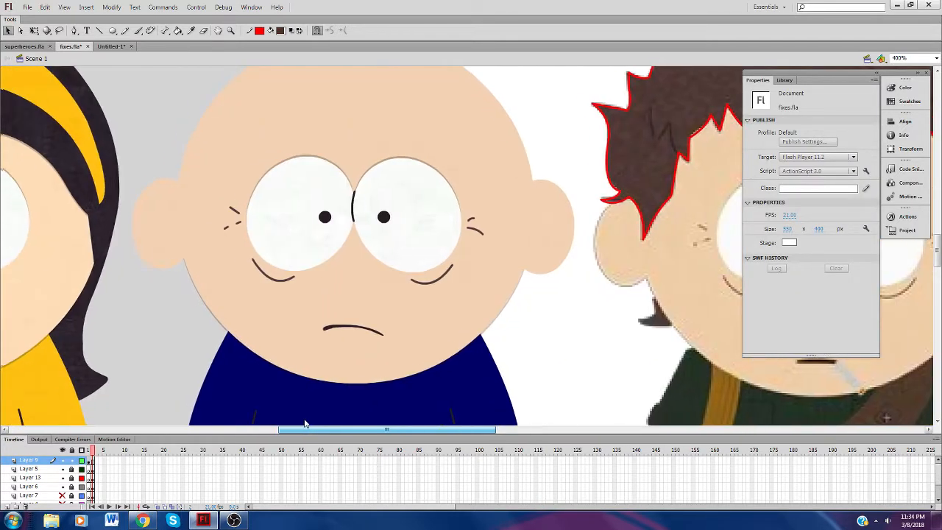
{"action": "right_click", "coordinate": [316, 316]}
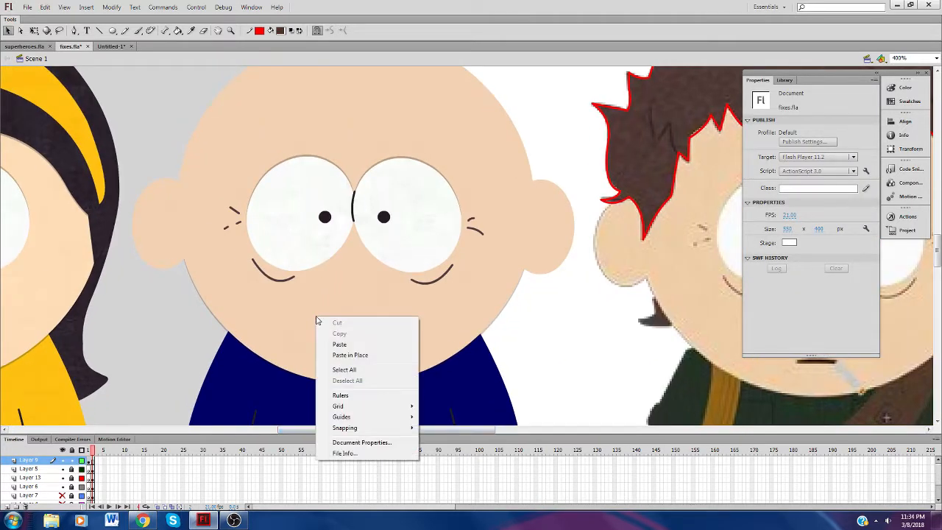
{"action": "left_click", "coordinate": [342, 355]}
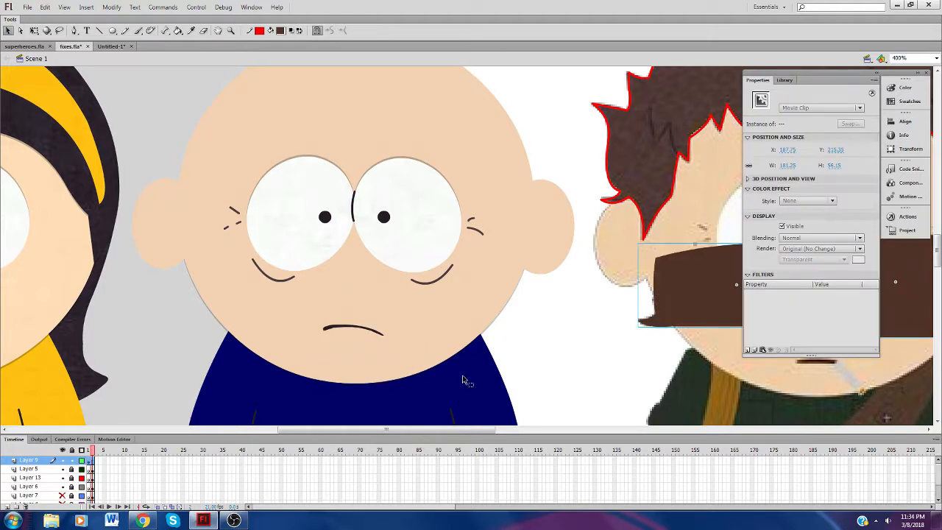
Step: Move both selected tufts together horizontally onto the bald head so they stick out on either side of the jaw
{"action": "key", "text": "Left"}
{"action": "key", "text": "Left"}
{"action": "key", "text": "Left"}
{"action": "key", "text": "Left"}
{"action": "key", "text": "Left"}
{"action": "key", "text": "Left"}
{"action": "key", "text": "Left"}
{"action": "key", "text": "Left"}
{"action": "key", "text": "Left"}
{"action": "key", "text": "Left"}
{"action": "key", "text": "Left"}
{"action": "key", "text": "Left"}
{"action": "key", "text": "Left"}
{"action": "key", "text": "Left"}
{"action": "key", "text": "Left"}
{"action": "key", "text": "Left"}
{"action": "key", "text": "Left"}
{"action": "key", "text": "Left"}
{"action": "key", "text": "Left"}
{"action": "key", "text": "Left"}
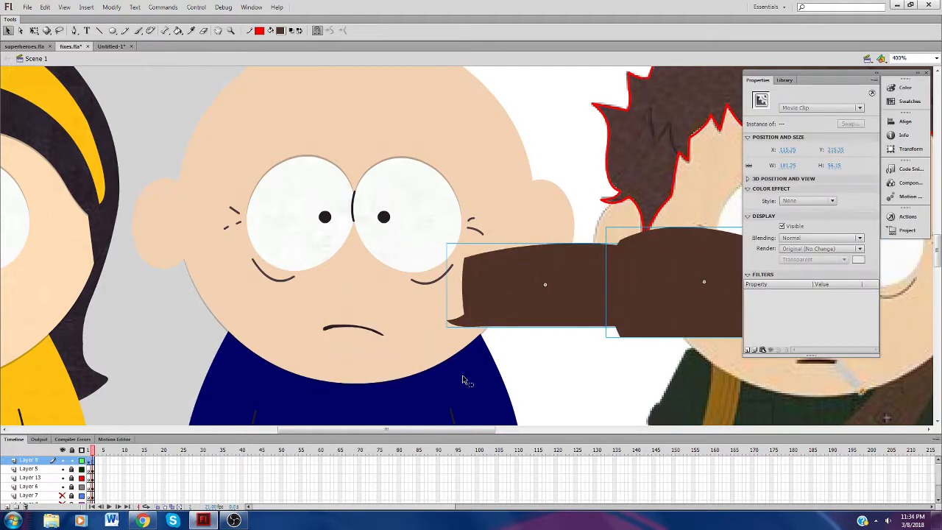
{"action": "key", "text": "Left"}
{"action": "key", "text": "Left"}
{"action": "key", "text": "Left"}
{"action": "key", "text": "Left"}
{"action": "key", "text": "Left"}
{"action": "key", "text": "Left"}
{"action": "key", "text": "Left"}
{"action": "key", "text": "Left"}
{"action": "key", "text": "Left"}
{"action": "key", "text": "Left"}
{"action": "key", "text": "Left"}
{"action": "key", "text": "Left"}
{"action": "key", "text": "Left"}
{"action": "key", "text": "Left"}
{"action": "key", "text": "Left"}
{"action": "key", "text": "Left"}
{"action": "key", "text": "Left"}
{"action": "key", "text": "Left"}
{"action": "key", "text": "Left"}
{"action": "key", "text": "Left"}
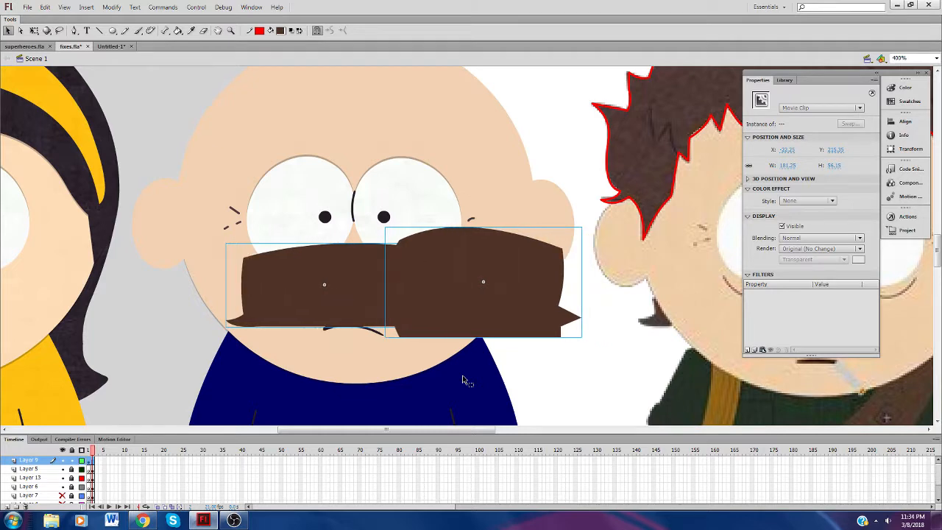
{"action": "key", "text": "Left"}
{"action": "key", "text": "Left"}
{"action": "key", "text": "Left"}
{"action": "key", "text": "Left"}
{"action": "key", "text": "Left"}
{"action": "key", "text": "Left"}
{"action": "key", "text": "Left"}
{"action": "key", "text": "Left"}
{"action": "key", "text": "Left"}
{"action": "key", "text": "Left"}
{"action": "key", "text": "Left"}
{"action": "key", "text": "Left"}
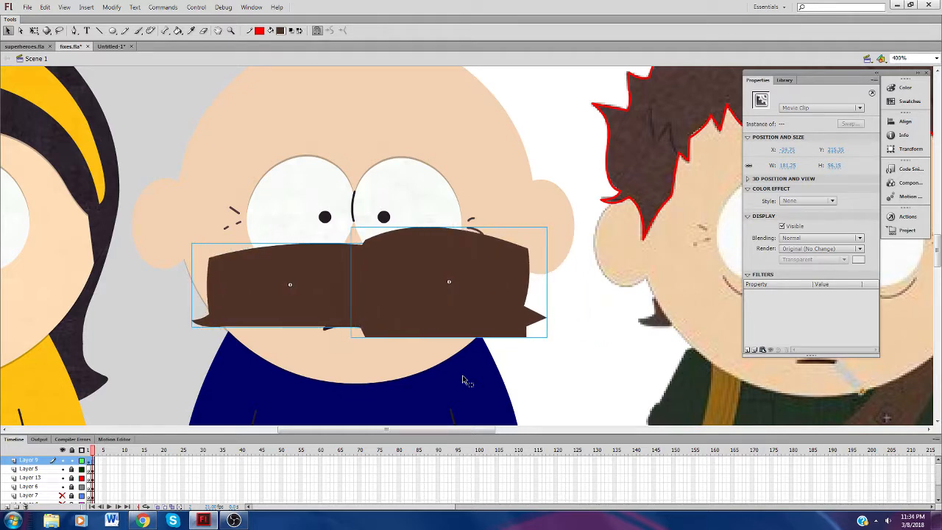
{"action": "key", "text": "Left"}
{"action": "key", "text": "Left"}
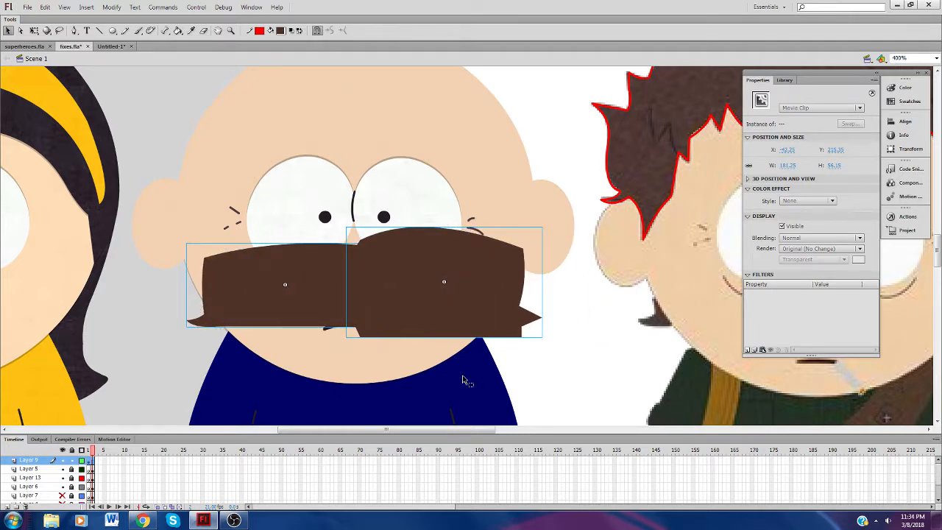
Step: Display Layer 9 as outlines and nudge both tufts up 5 px and slightly left on the bald head
{"action": "left_click", "coordinate": [81, 460]}
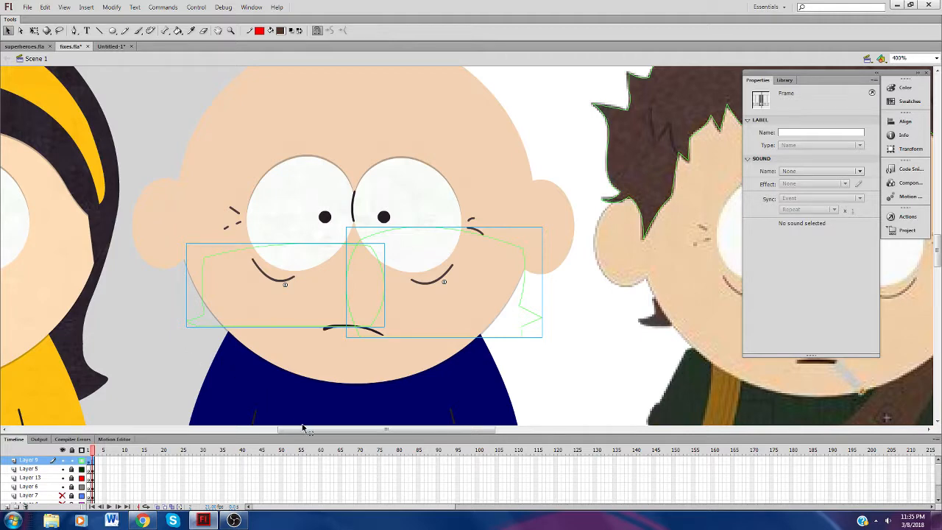
{"action": "mouse_move", "coordinate": [305, 430]}
{"action": "left_mouse_down"}
{"action": "mouse_move", "coordinate": [390, 454]}
{"action": "mouse_move", "coordinate": [308, 438]}
{"action": "left_mouse_up"}
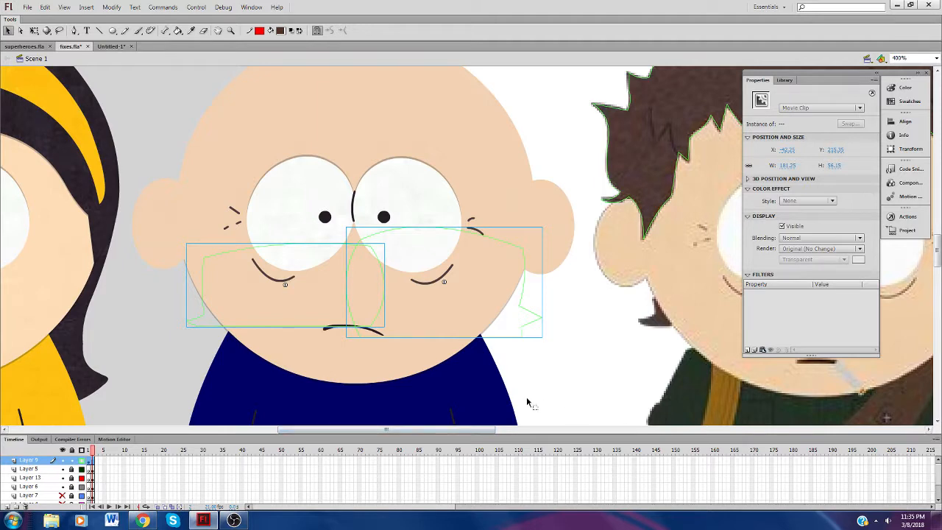
{"action": "key", "text": "Up"}
{"action": "key", "text": "Up"}
{"action": "key", "text": "Up"}
{"action": "key", "text": "Up"}
{"action": "key", "text": "Up"}
{"action": "key", "text": "Down"}
{"action": "key", "text": "Down"}
{"action": "key", "text": "Down"}
{"action": "key", "text": "Down"}
{"action": "key", "text": "Down"}
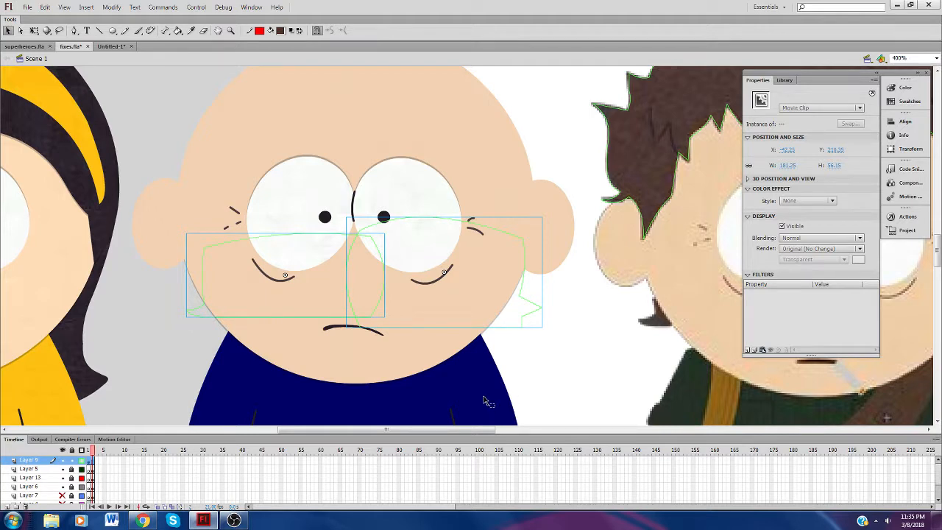
{"action": "key", "text": "Left"}
{"action": "key", "text": "Left"}
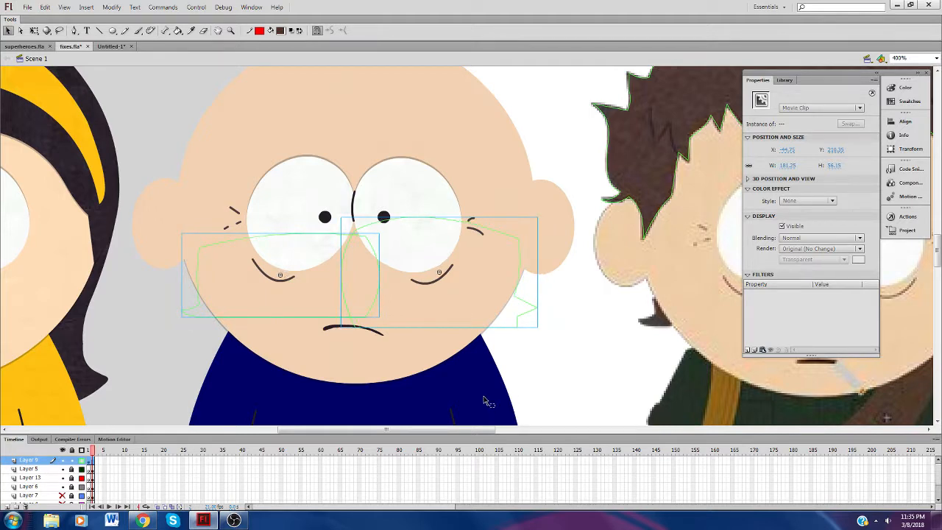
Step: Fine-tune the two tufts separately, nudging each one slightly left against the edge of the bald head
{"action": "left_click", "coordinate": [163, 356]}
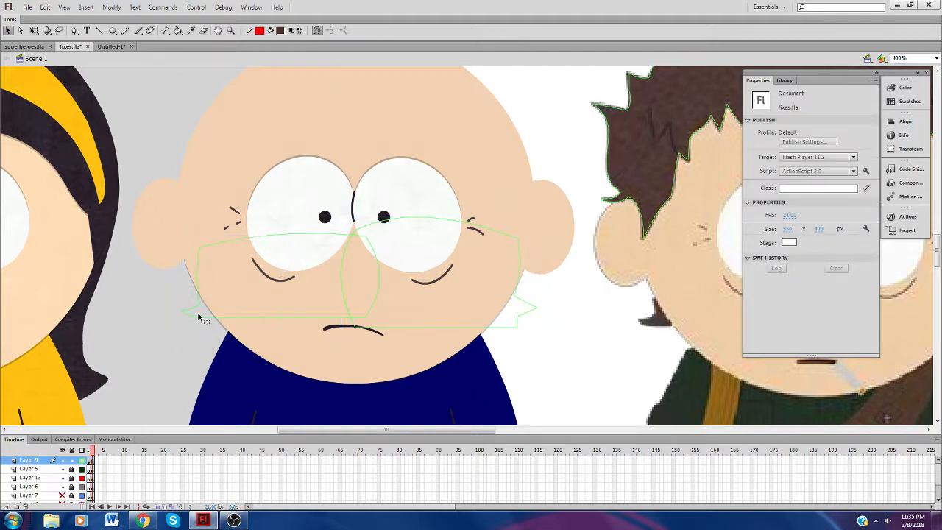
{"action": "left_click", "coordinate": [198, 321]}
{"action": "key", "text": "Left"}
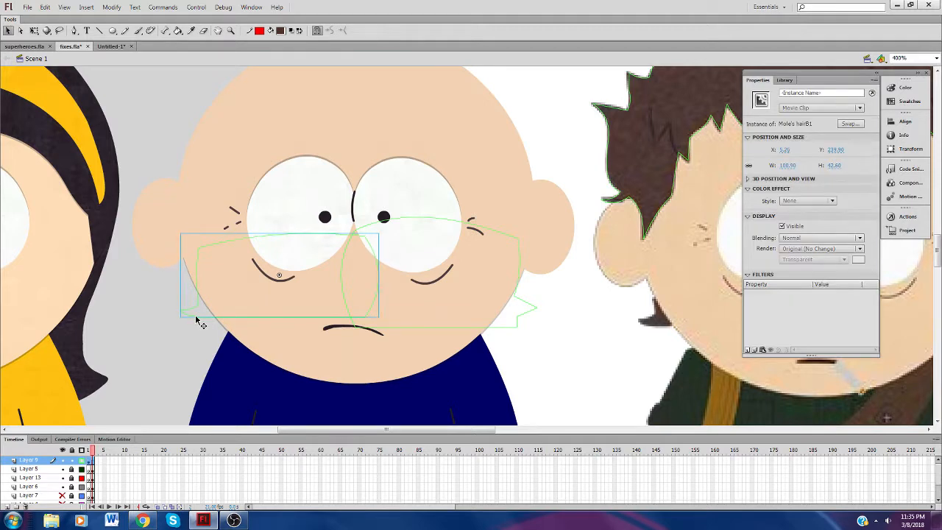
{"action": "key", "text": "Right"}
{"action": "left_click", "coordinate": [503, 328]}
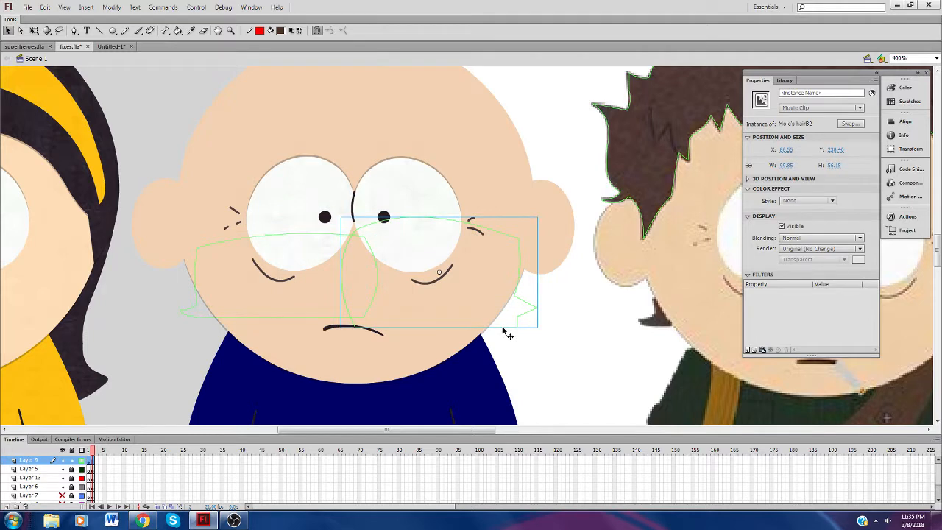
{"action": "key", "text": "Left"}
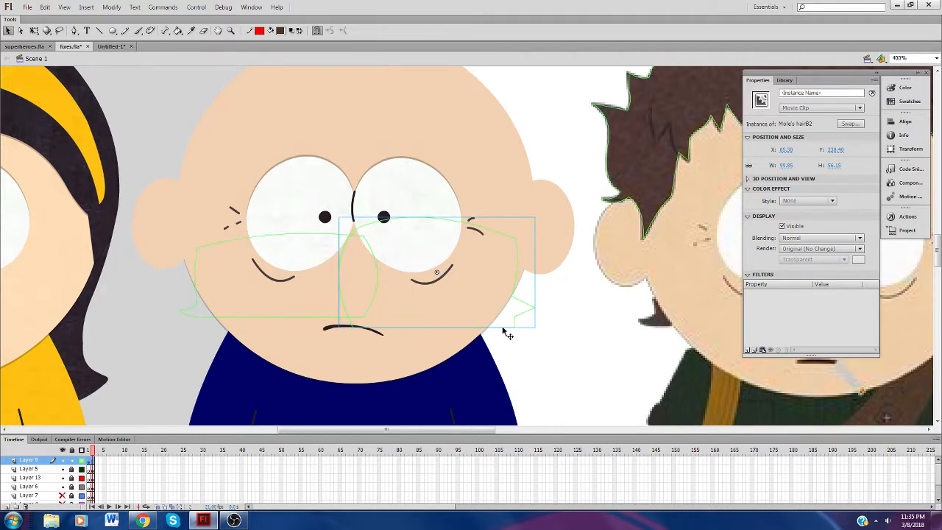
{"action": "key", "text": "Left"}
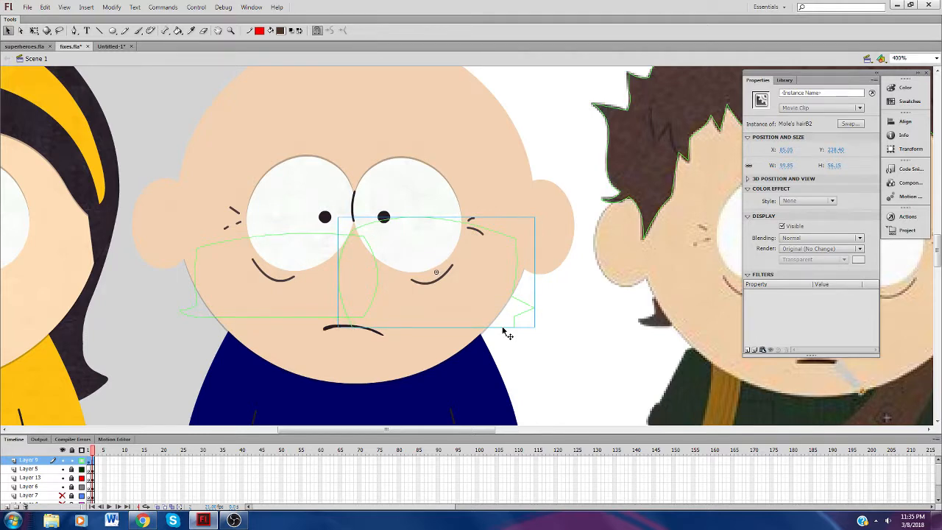
{"action": "left_click", "coordinate": [557, 376]}
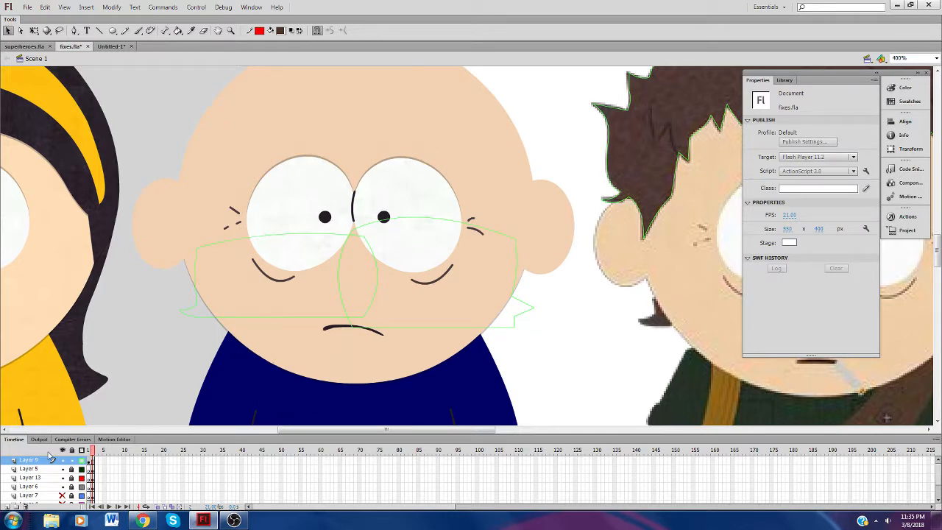
Step: Transfer both tufts from Layer 9 to Layer 5 in the same place and lock Layer 9
{"action": "left_click_drag", "start_coordinate": [170, 370], "coordinate": [553, 284]}
{"action": "key", "text": "Delete"}
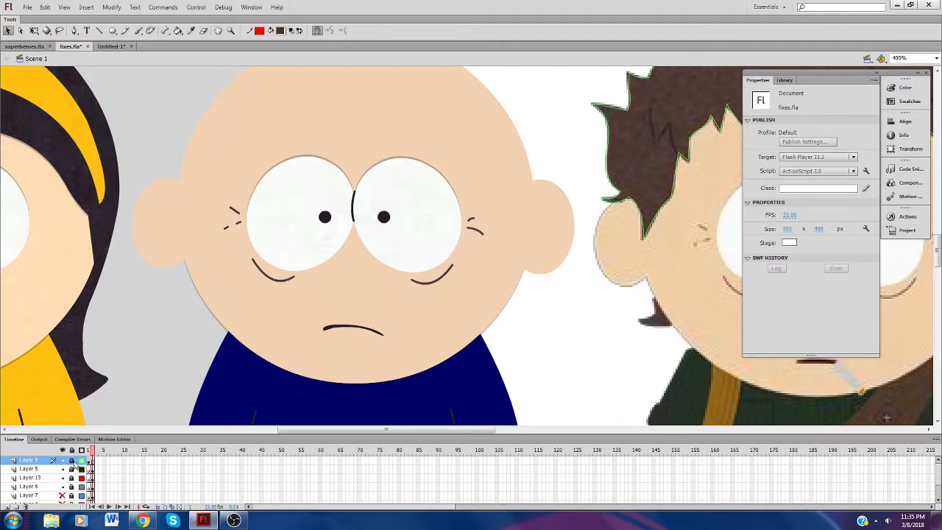
{"action": "left_click", "coordinate": [58, 470]}
{"action": "right_click", "coordinate": [123, 389]}
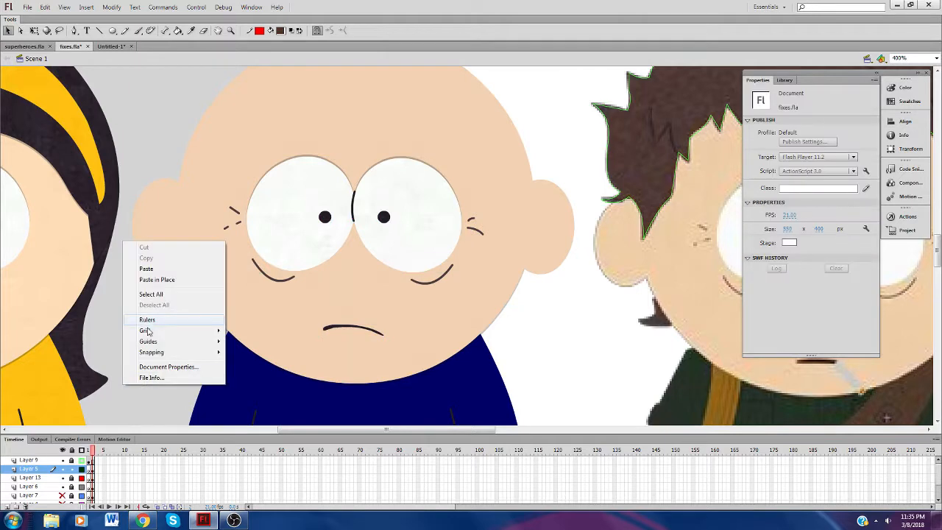
{"action": "left_click", "coordinate": [150, 281]}
Step: Send both tufts to the back of Layer 5, behind the bald head and body
{"action": "right_click", "coordinate": [382, 302]}
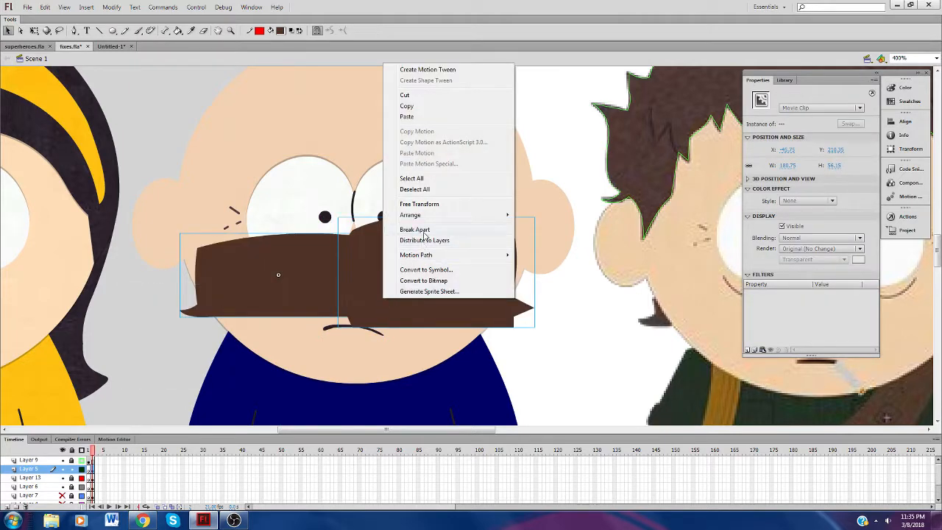
{"action": "mouse_move", "coordinate": [413, 215]}
{"action": "left_click", "coordinate": [335, 247]}
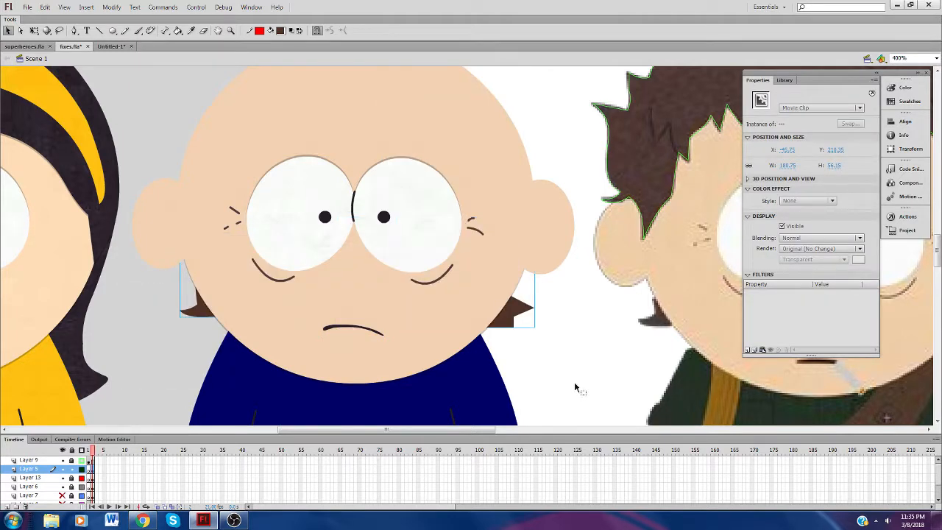
{"action": "left_click", "coordinate": [562, 373]}
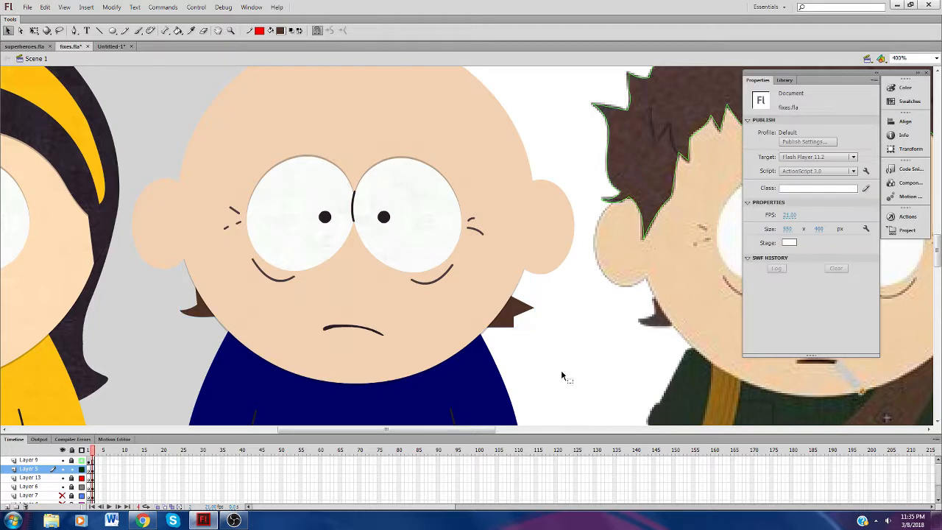
Step: Add a drop shadow to the hair tuft on the right side of the bald head, with a 90° angle
{"action": "left_click", "coordinate": [515, 321]}
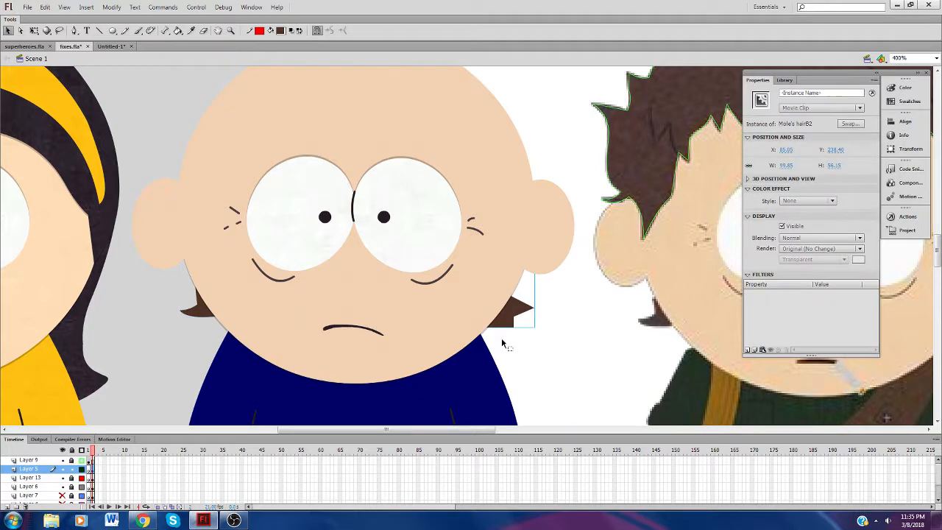
{"action": "left_click", "coordinate": [748, 351]}
{"action": "left_click", "coordinate": [785, 397]}
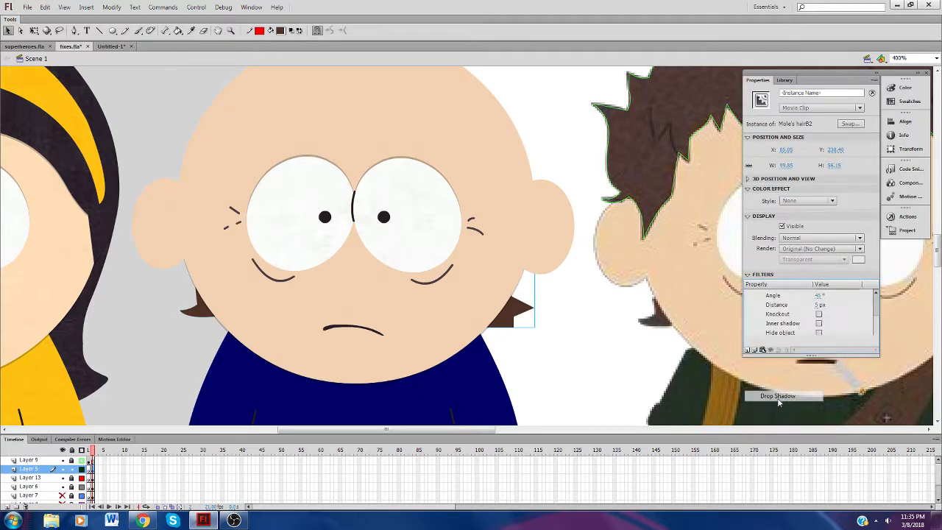
{"action": "left_click", "coordinate": [819, 295]}
{"action": "type", "text": "90"}
{"action": "key", "text": "Tab"}
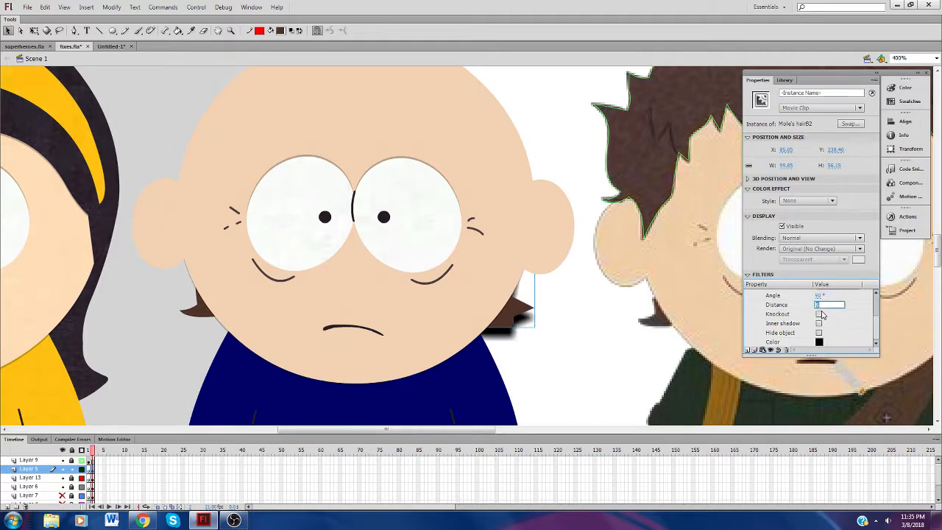
Step: Set the right tuft's shadow blur to 0 px and its strength to 25%
{"action": "left_click", "coordinate": [875, 305]}
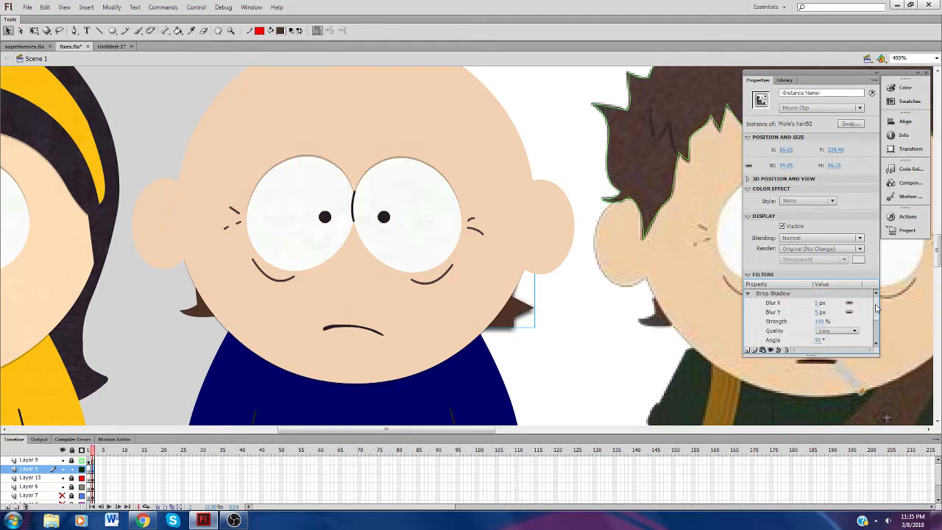
{"action": "left_click", "coordinate": [817, 314]}
{"action": "type", "text": "0"}
{"action": "key", "text": "Tab"}
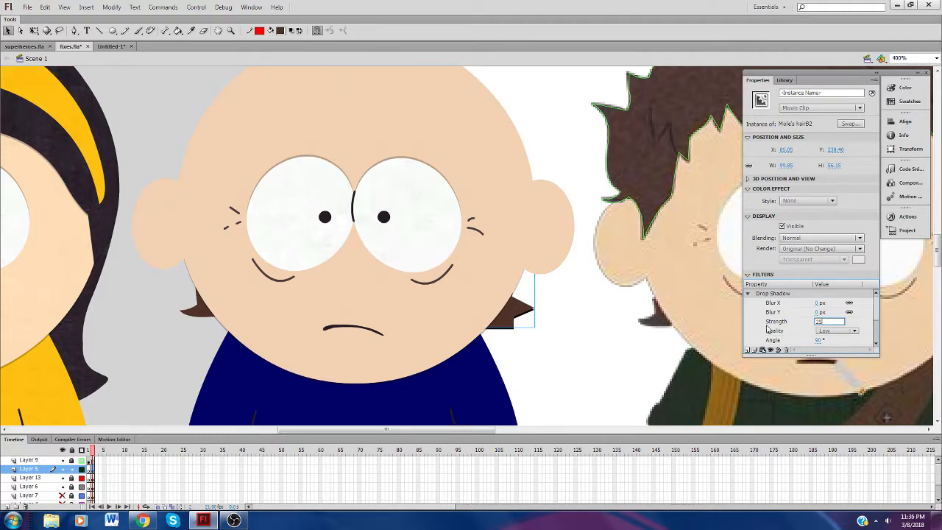
{"action": "left_click", "coordinate": [561, 375]}
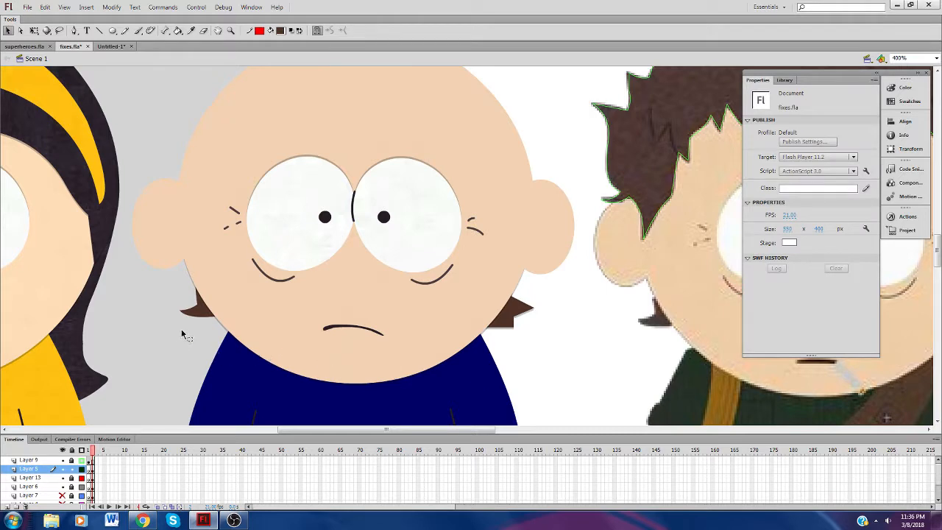
Step: Add a drop shadow to the hair tuft on the left side of the bald head, with a 90° angle
{"action": "left_click", "coordinate": [209, 316]}
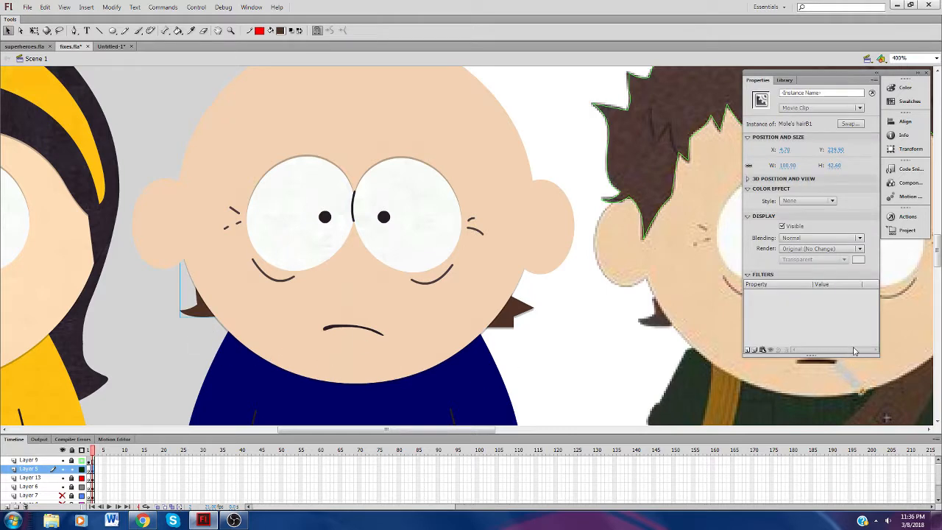
{"action": "left_click", "coordinate": [750, 349]}
{"action": "left_click", "coordinate": [777, 393]}
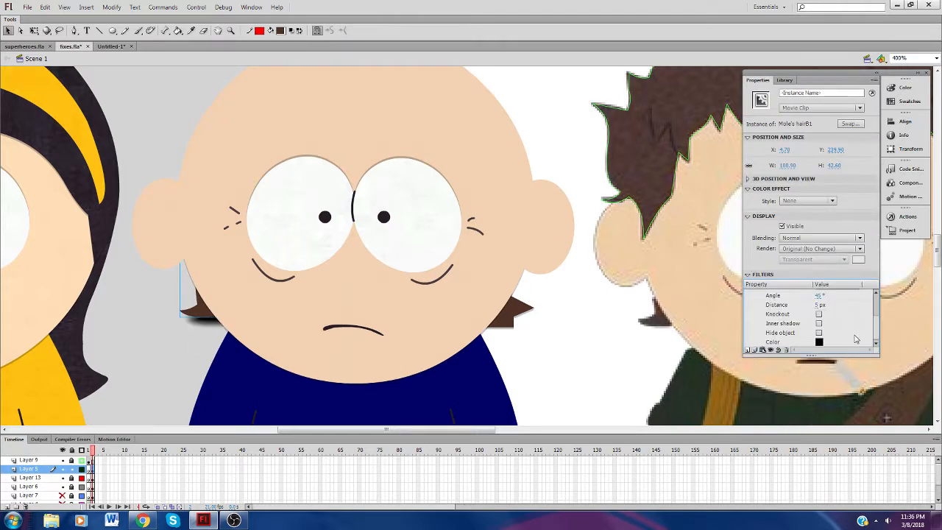
{"action": "scroll", "coordinate": [872, 331], "scroll_direction": "up", "scroll_amount": 1}
{"action": "left_click", "coordinate": [818, 319]}
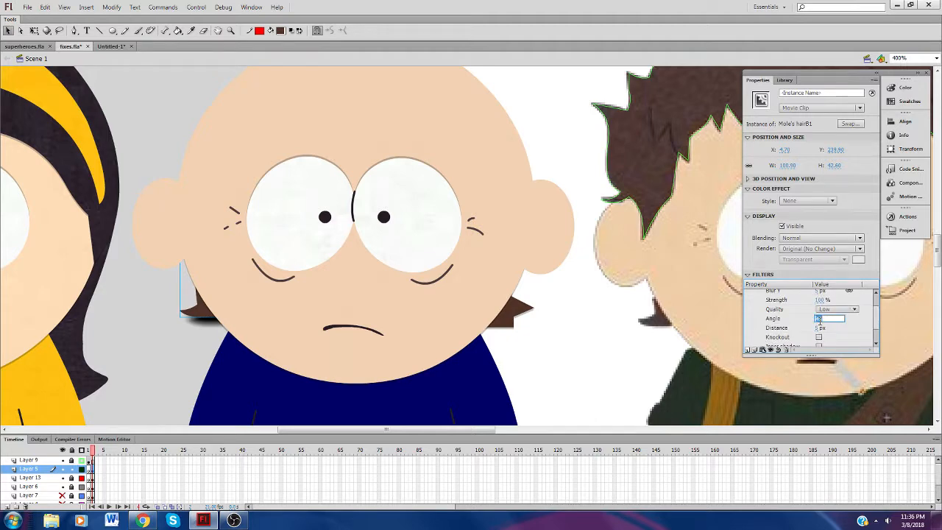
{"action": "type", "text": "90"}
Step: Set the left tuft's shadow distance and blur to 1 px and its strength to 25%
{"action": "left_click", "coordinate": [817, 329]}
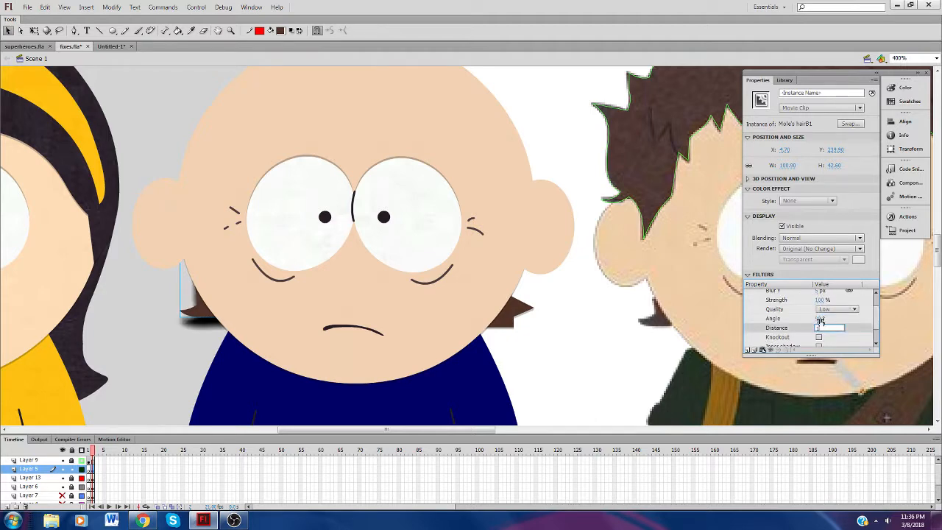
{"action": "left_click", "coordinate": [818, 292]}
{"action": "type", "text": "1"}
{"action": "key", "text": "Tab"}
{"action": "type", "text": "2"}
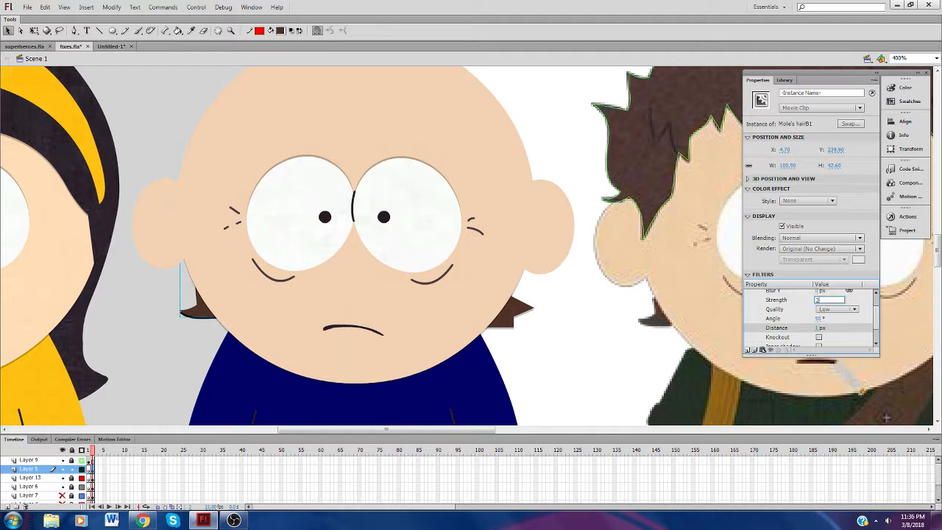
{"action": "type", "text": "5"}
{"action": "left_click", "coordinate": [593, 385]}
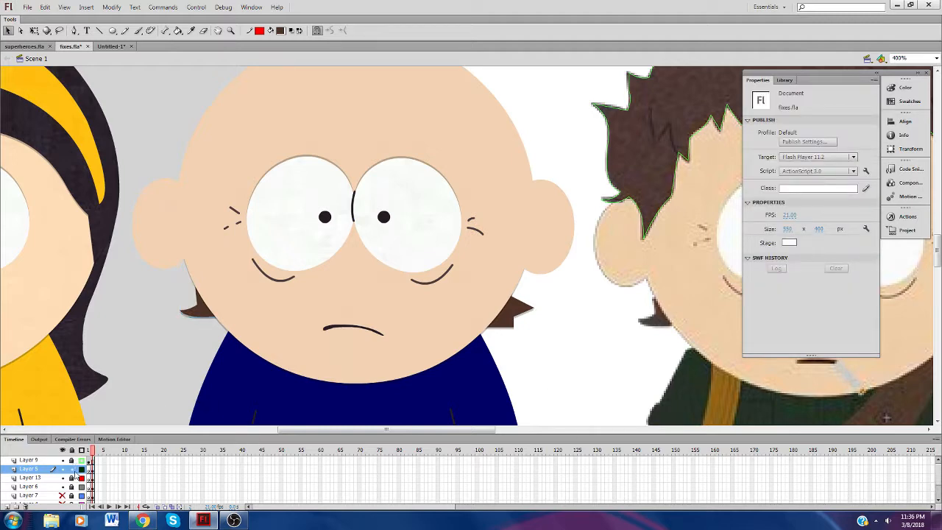
Step: Lock Layer 5, unlock Layer 9 and turn off Layer 9's outline display to work on the traced hair
{"action": "left_click_drag", "start_coordinate": [309, 433], "coordinate": [385, 438]}
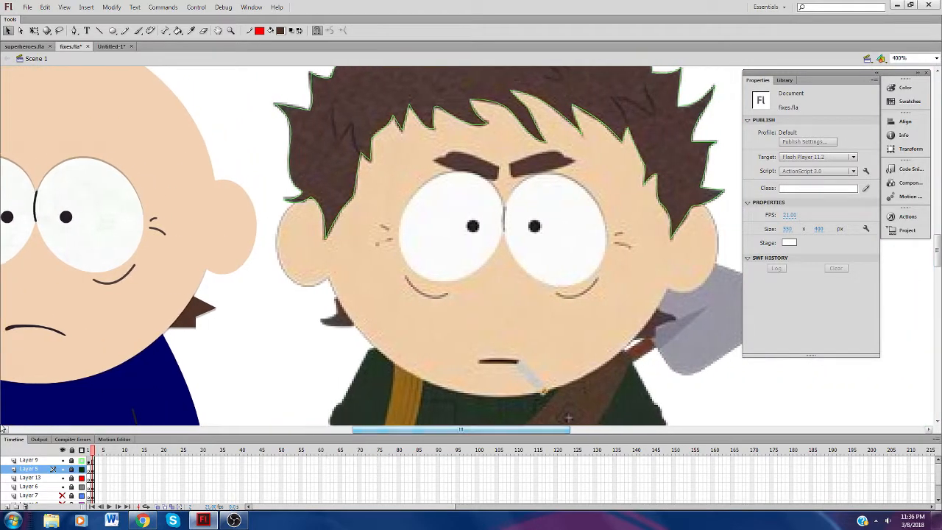
{"action": "left_click", "coordinate": [57, 461]}
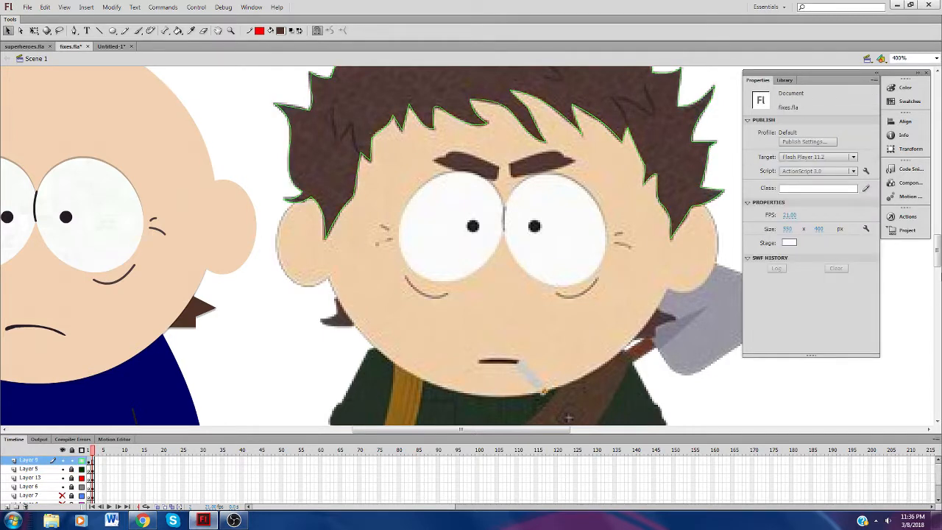
{"action": "left_click_drag", "start_coordinate": [939, 263], "coordinate": [940, 253]}
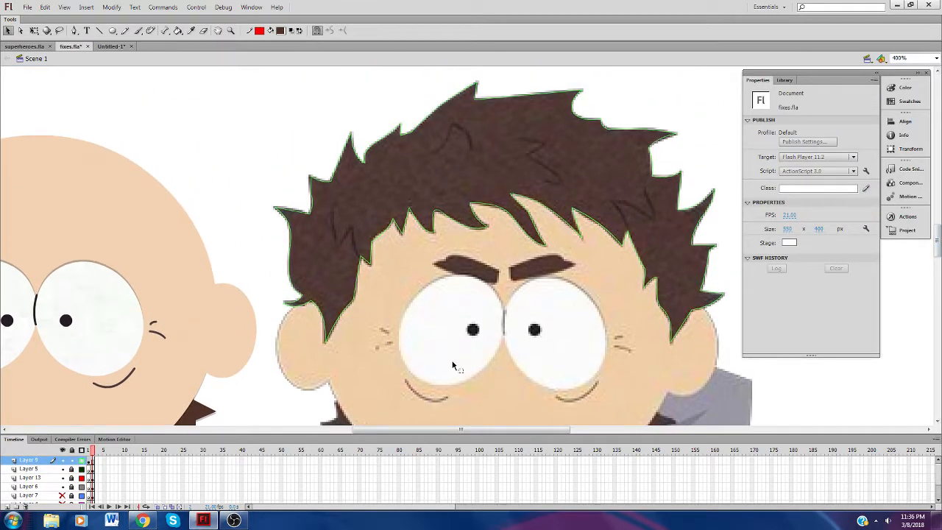
{"action": "left_click", "coordinate": [82, 461]}
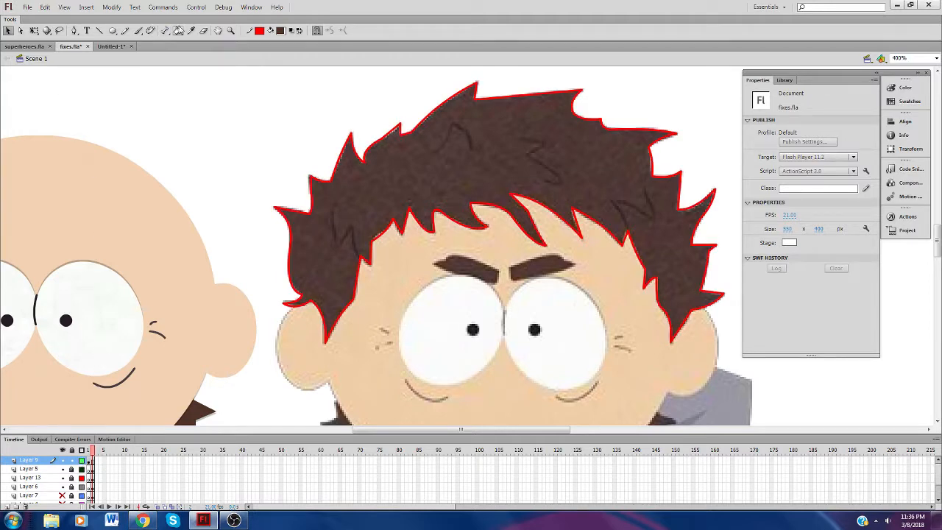
Step: Fill the traced spiky hair with the dark brown colour and delete its red outline
{"action": "left_click", "coordinate": [178, 31]}
{"action": "left_click", "coordinate": [344, 212]}
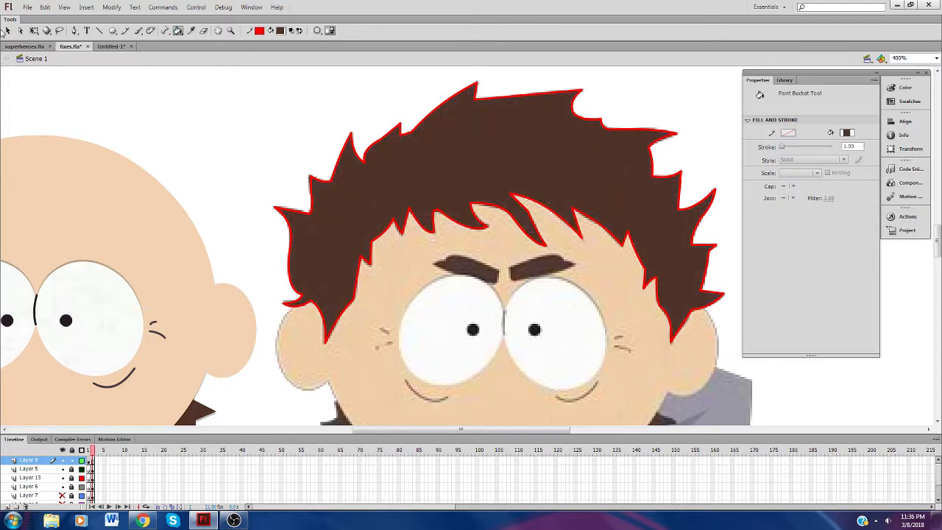
{"action": "left_click", "coordinate": [7, 30]}
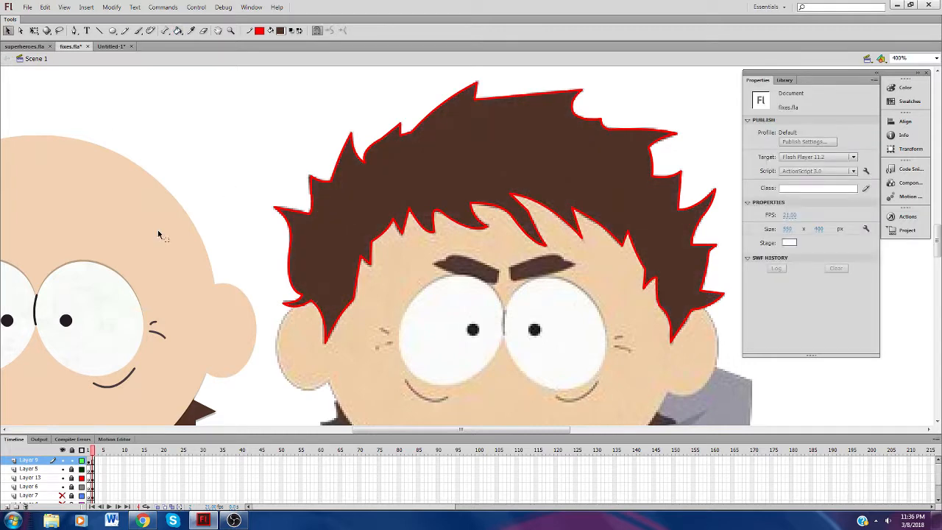
{"action": "double_click", "coordinate": [328, 345]}
{"action": "key", "text": "Delete"}
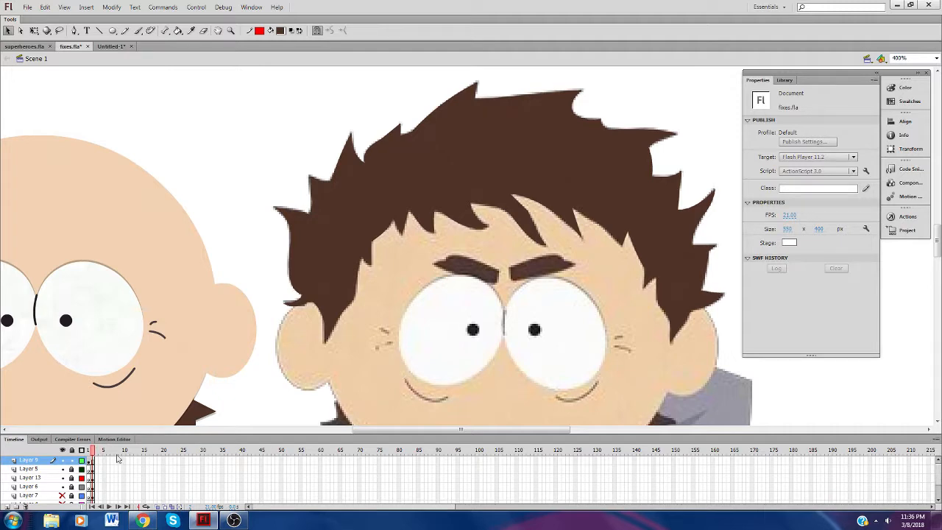
Step: Display Layer 9 as outlines, lock it, add a new layer above it and sample the black line between the bald head's eyes
{"action": "left_click", "coordinate": [80, 462]}
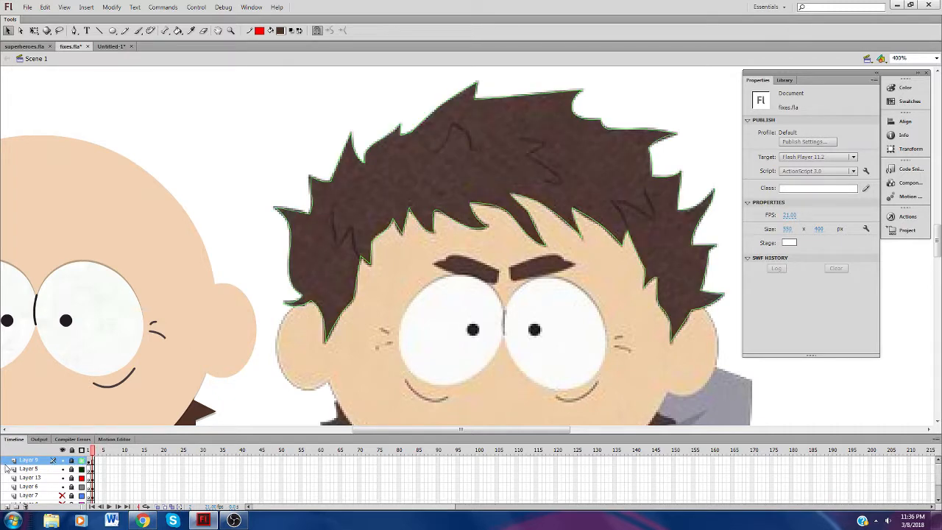
{"action": "left_click", "coordinate": [8, 506]}
{"action": "left_click", "coordinate": [191, 32]}
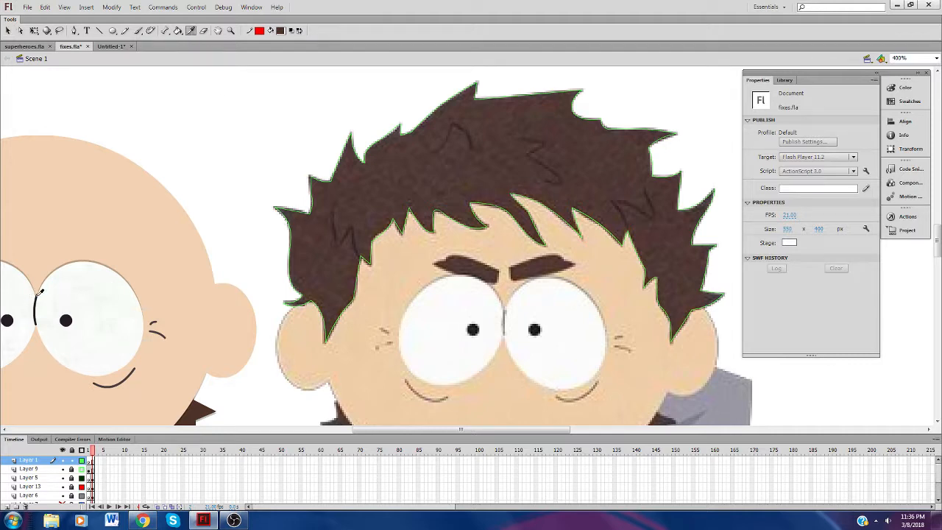
{"action": "left_click", "coordinate": [38, 296]}
Step: Check the stream's live chat on the YouTube dashboard in Chrome and return to the reference hair in Flash
{"action": "left_click", "coordinate": [142, 520]}
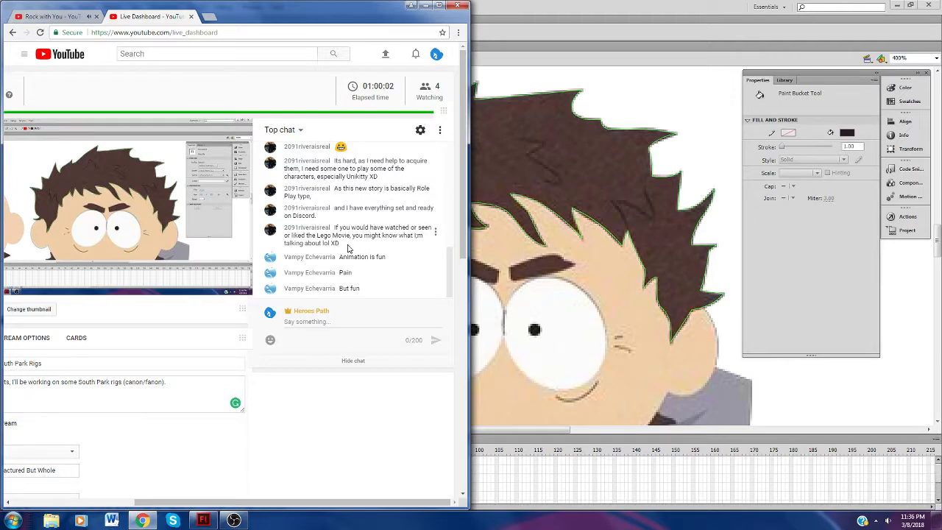
{"action": "left_click", "coordinate": [482, 435]}
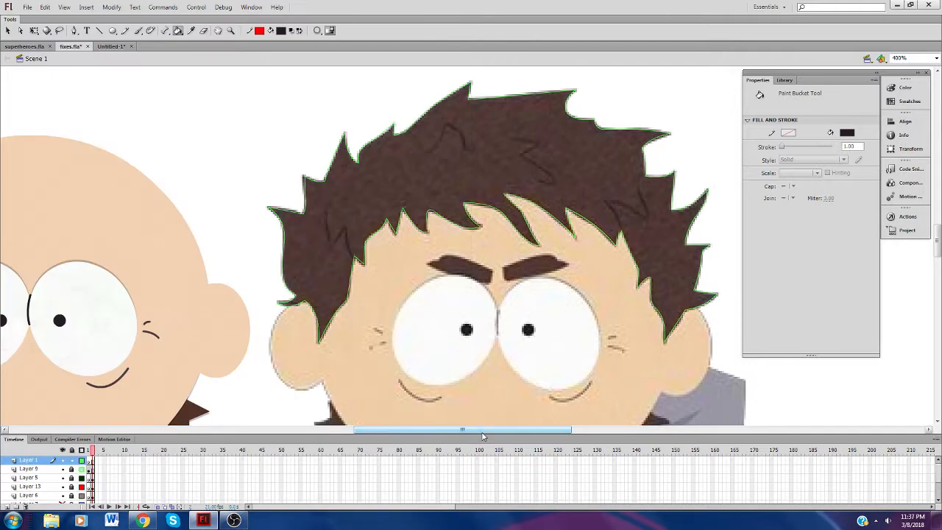
{"action": "left_click_drag", "start_coordinate": [482, 436], "coordinate": [495, 436]}
Step: Trace the zigzag strand mark on the left side of the reference hair with red lines and curve its last segment
{"action": "left_click", "coordinate": [100, 30]}
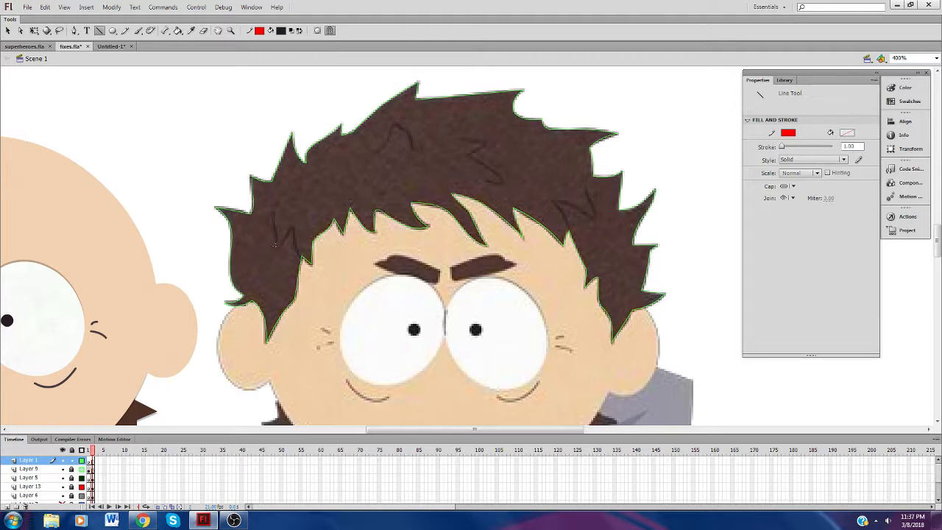
{"action": "left_click_drag", "start_coordinate": [278, 248], "coordinate": [272, 211]}
{"action": "left_click_drag", "start_coordinate": [278, 248], "coordinate": [293, 225]}
{"action": "mouse_move", "coordinate": [293, 225]}
{"action": "left_mouse_down"}
{"action": "mouse_move", "coordinate": [301, 255]}
{"action": "mouse_move", "coordinate": [293, 251]}
{"action": "left_mouse_up"}
{"action": "left_click", "coordinate": [8, 30]}
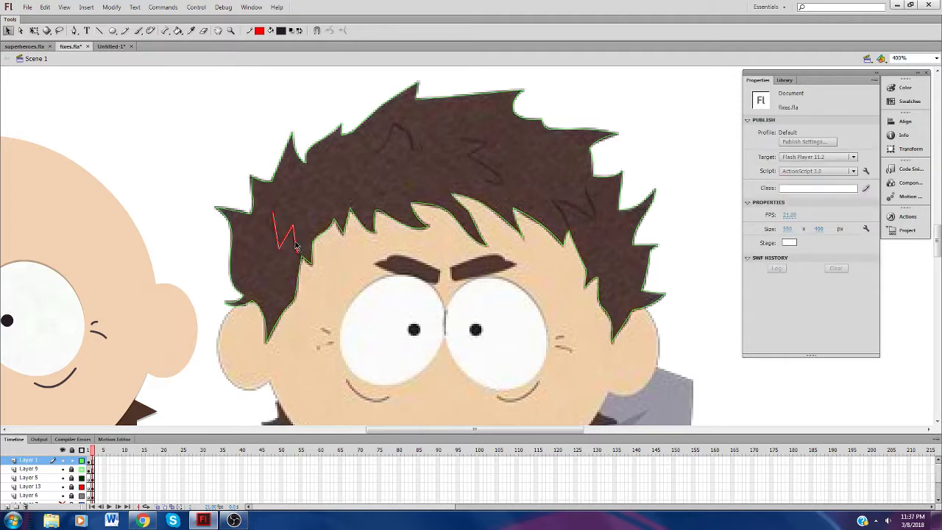
{"action": "left_click_drag", "start_coordinate": [295, 242], "coordinate": [294, 243]}
{"action": "double_click", "coordinate": [294, 244]}
Step: Trace the peaked strand mark near the top of the reference hair with two red lines and bend them into curves
{"action": "left_click", "coordinate": [100, 30]}
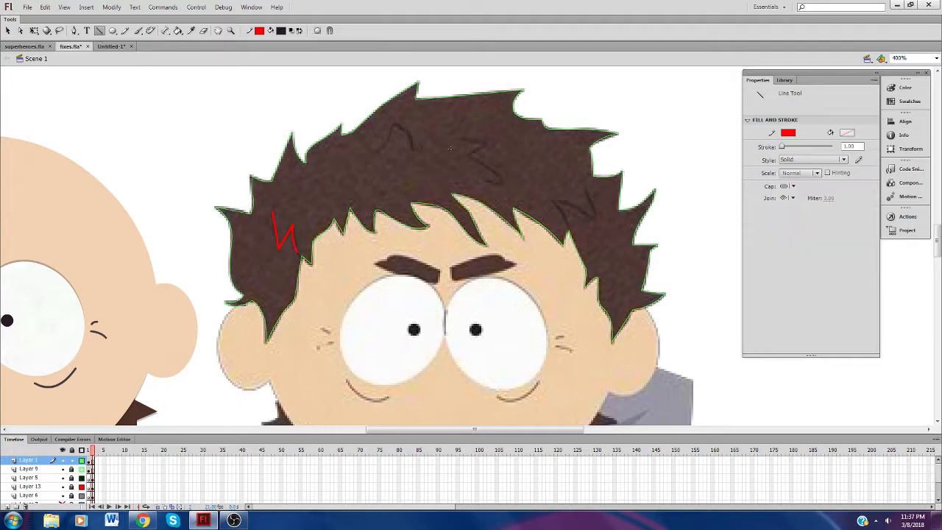
{"action": "mouse_move", "coordinate": [377, 152]}
{"action": "left_mouse_down"}
{"action": "mouse_move", "coordinate": [395, 122]}
{"action": "mouse_move", "coordinate": [413, 151]}
{"action": "left_mouse_up"}
{"action": "left_click", "coordinate": [8, 30]}
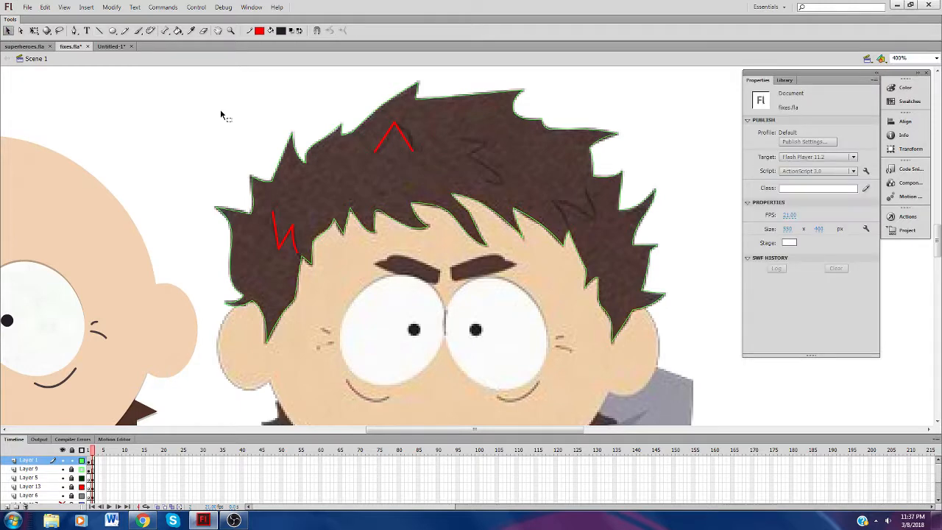
{"action": "left_click_drag", "start_coordinate": [408, 134], "coordinate": [390, 148]}
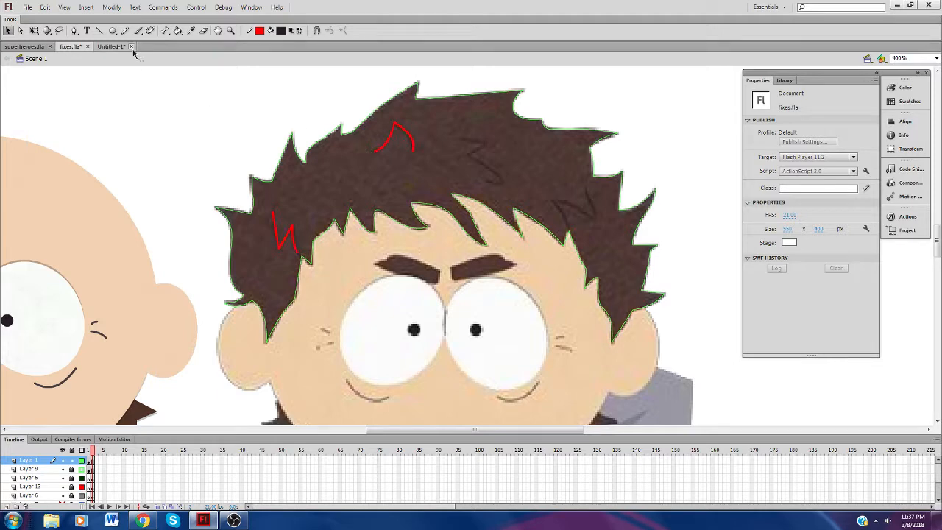
Step: Trace the two zigzag strand marks on the upper middle and right of the reference hair, curving the lines to match
{"action": "left_click", "coordinate": [100, 30]}
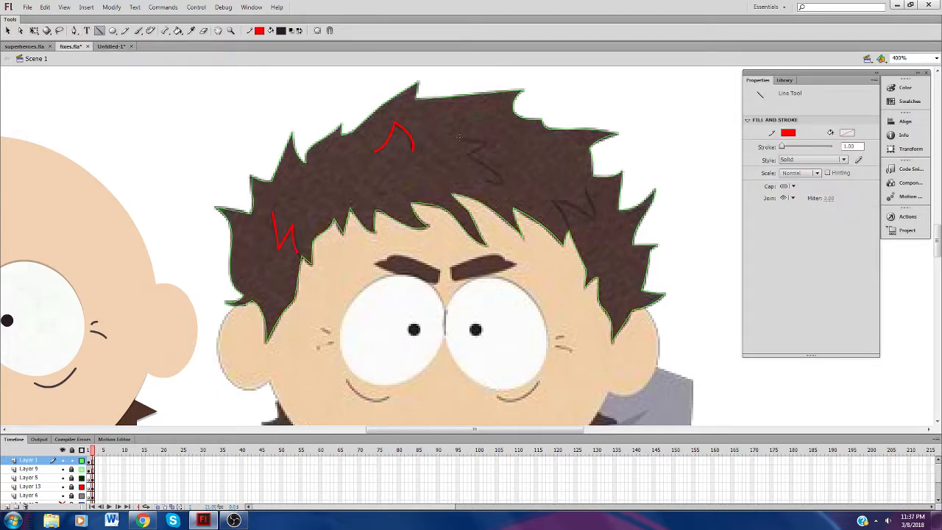
{"action": "mouse_move", "coordinate": [457, 136]}
{"action": "left_mouse_down"}
{"action": "mouse_move", "coordinate": [486, 142]}
{"action": "mouse_move", "coordinate": [469, 153]}
{"action": "mouse_move", "coordinate": [509, 185]}
{"action": "mouse_move", "coordinate": [477, 179]}
{"action": "left_mouse_up"}
{"action": "mouse_move", "coordinate": [566, 224]}
{"action": "left_mouse_down"}
{"action": "mouse_move", "coordinate": [555, 200]}
{"action": "mouse_move", "coordinate": [595, 218]}
{"action": "left_mouse_up"}
{"action": "key", "text": "v"}
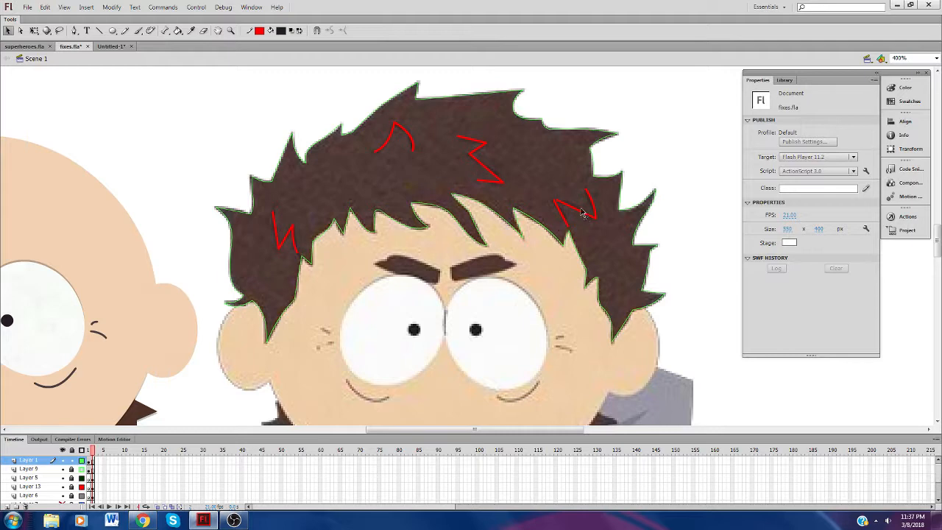
{"action": "key", "text": "ctrl+a"}
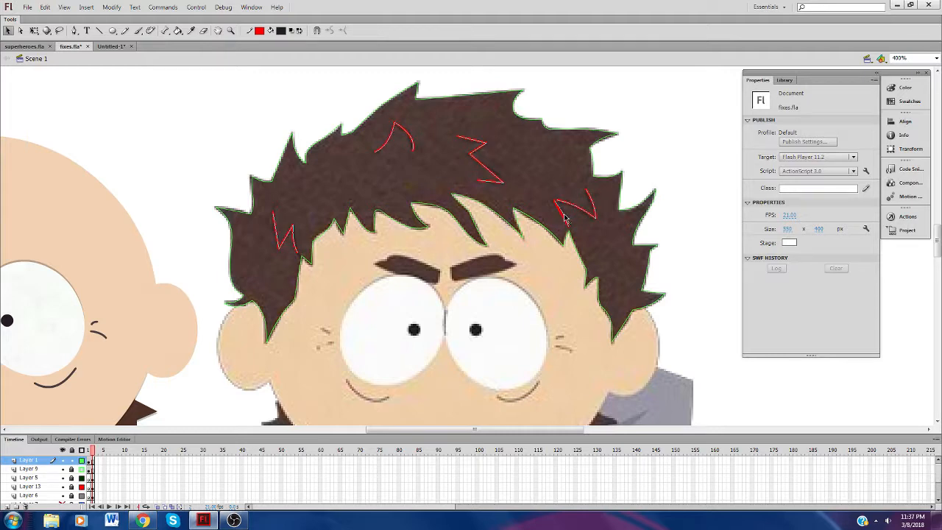
{"action": "left_click", "coordinate": [565, 217]}
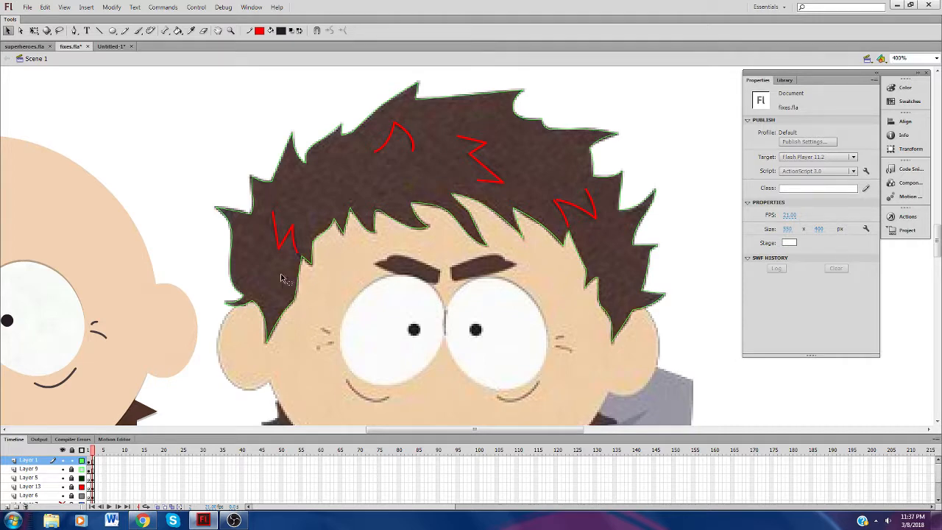
Step: Recolor all the red strand detail lines on the hair with the dark color sampled from the line between the bald character's eyes
{"action": "mouse_move", "coordinate": [236, 113]}
{"action": "left_mouse_down"}
{"action": "mouse_move", "coordinate": [283, 153]}
{"action": "mouse_move", "coordinate": [610, 339]}
{"action": "left_mouse_up"}
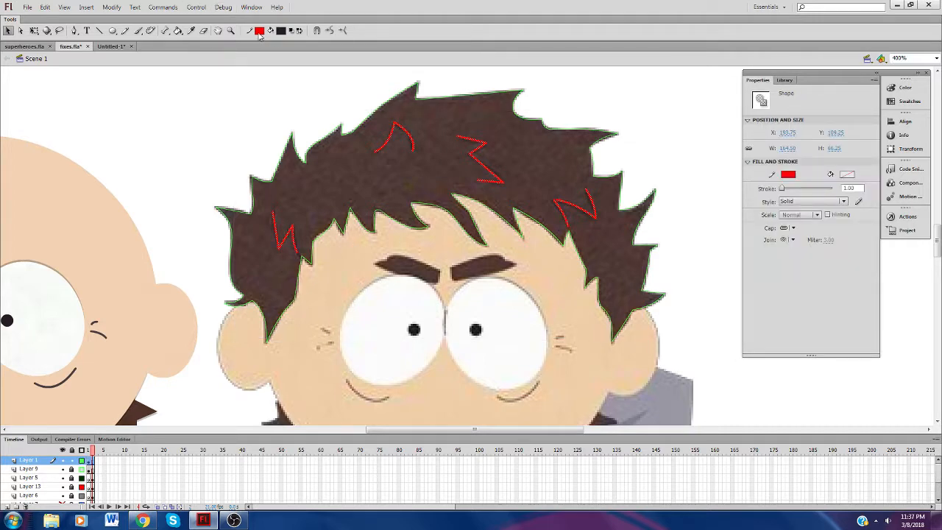
{"action": "scroll", "coordinate": [317, 373], "scroll_direction": "left", "scroll_amount": 5}
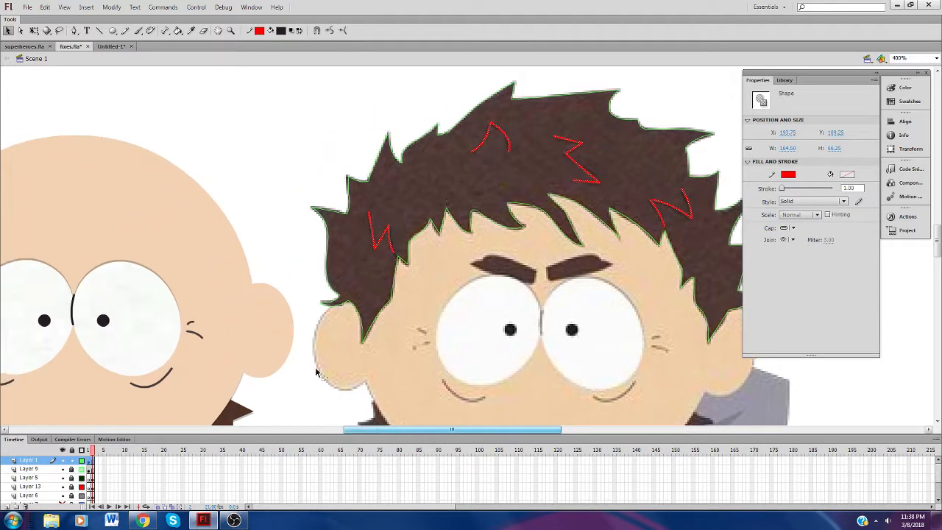
{"action": "left_click", "coordinate": [191, 31]}
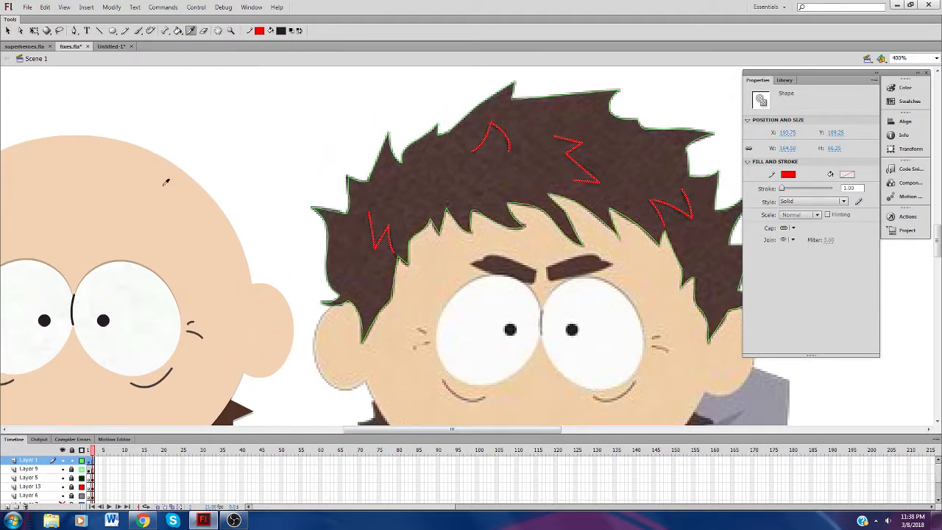
{"action": "left_click", "coordinate": [78, 292]}
{"action": "left_click", "coordinate": [260, 31]}
{"action": "left_click", "coordinate": [282, 113]}
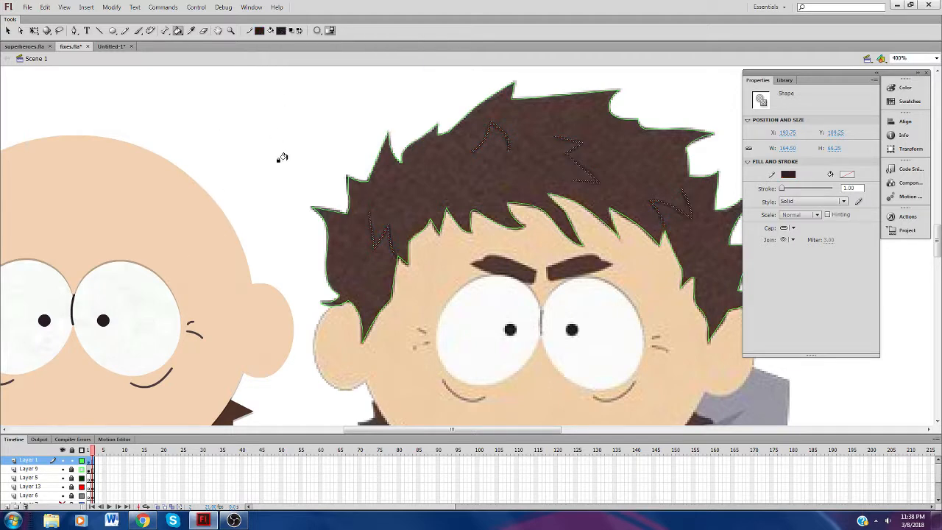
{"action": "left_click", "coordinate": [8, 31]}
{"action": "left_click", "coordinate": [363, 298]}
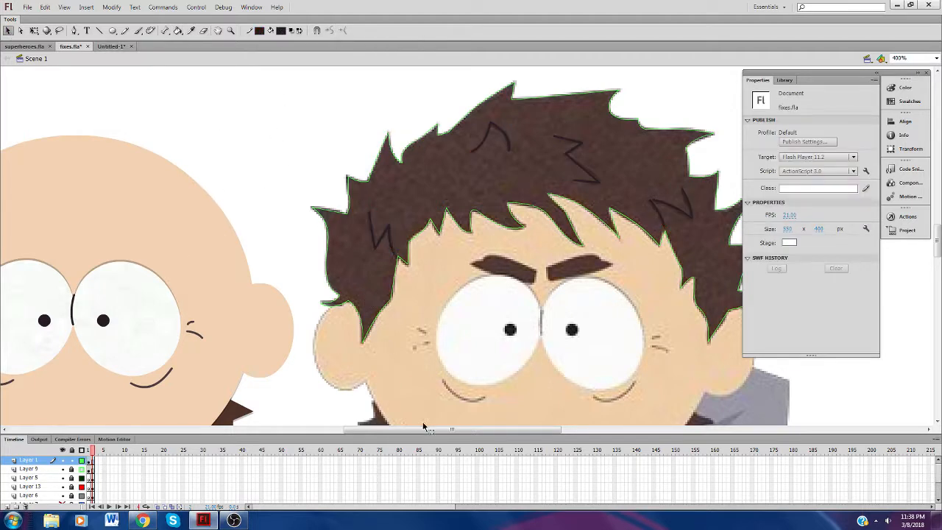
{"action": "left_click_drag", "start_coordinate": [427, 430], "coordinate": [469, 432]}
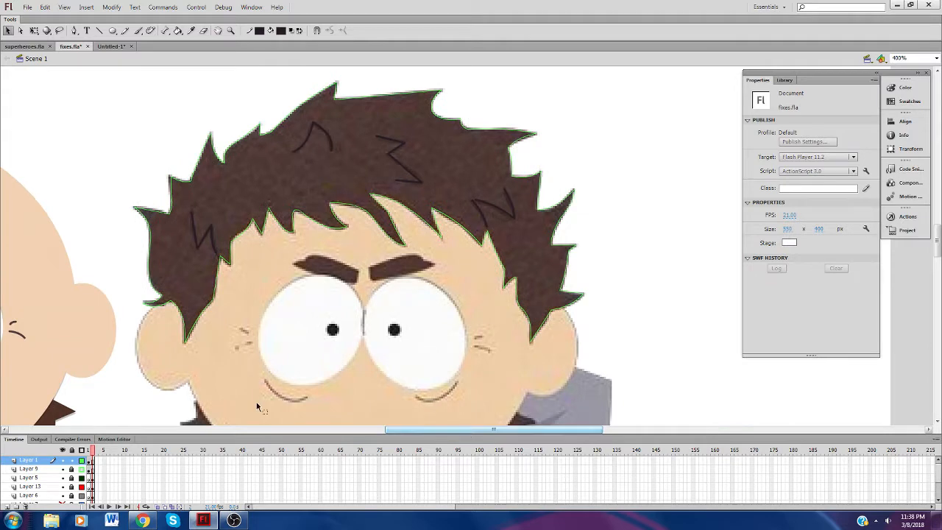
Step: Show the traced hair with its solid fill, unlock it, and cut and paste the hair and strand lines in place on Layer 9
{"action": "left_click", "coordinate": [82, 470]}
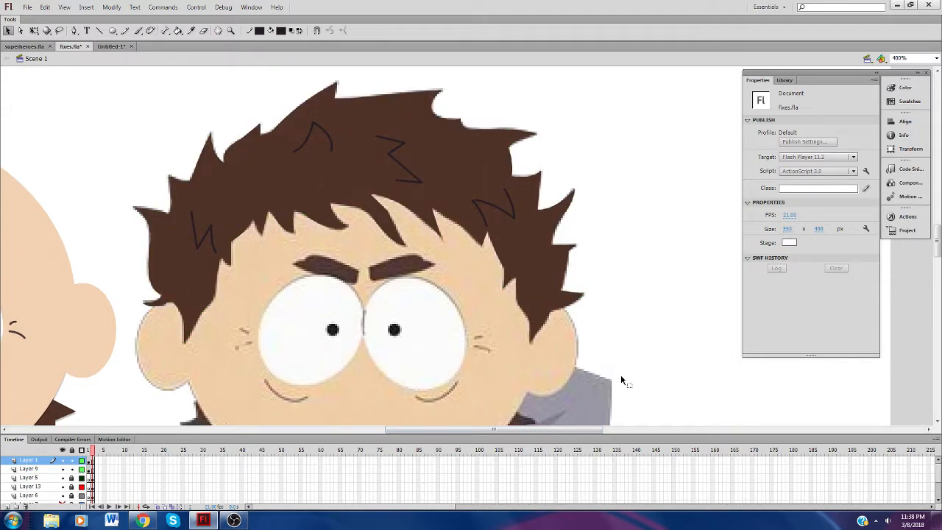
{"action": "left_click_drag", "start_coordinate": [621, 374], "coordinate": [118, 75]}
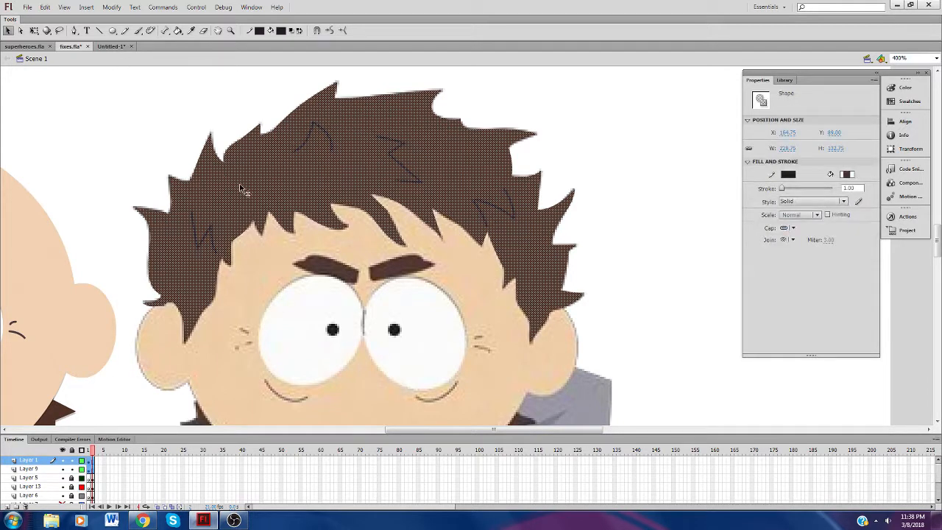
{"action": "right_click", "coordinate": [261, 269]}
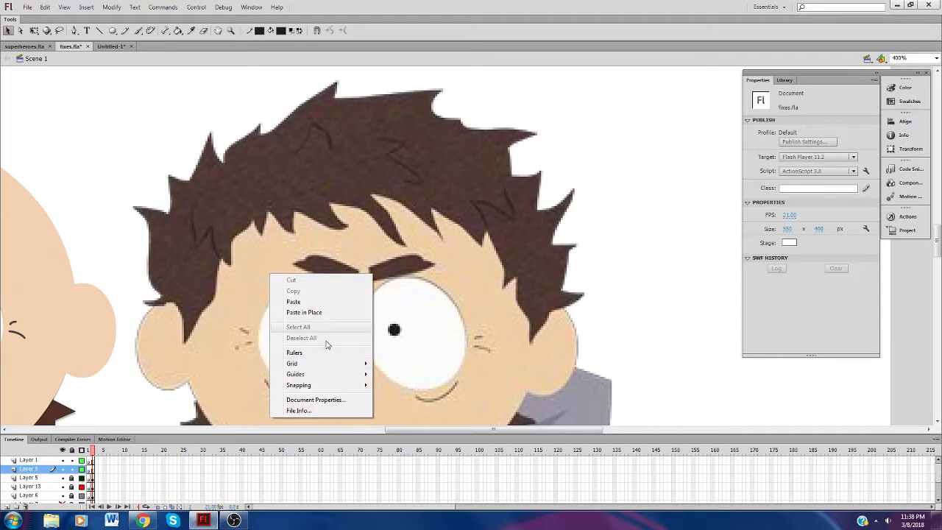
{"action": "left_click", "coordinate": [318, 313]}
Step: Convert the combined hair and strand lines into a movie clip symbol named "Mole's hair"
{"action": "right_click", "coordinate": [303, 191]}
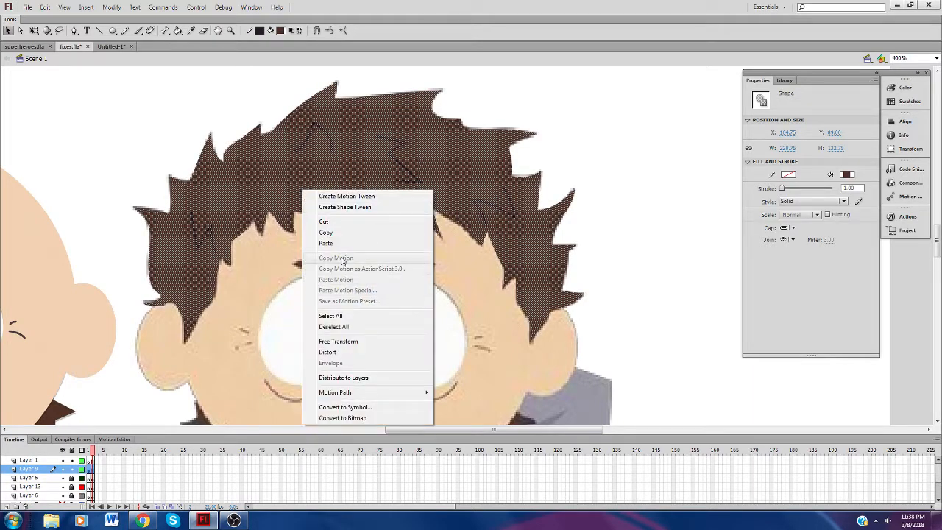
{"action": "left_click", "coordinate": [346, 407]}
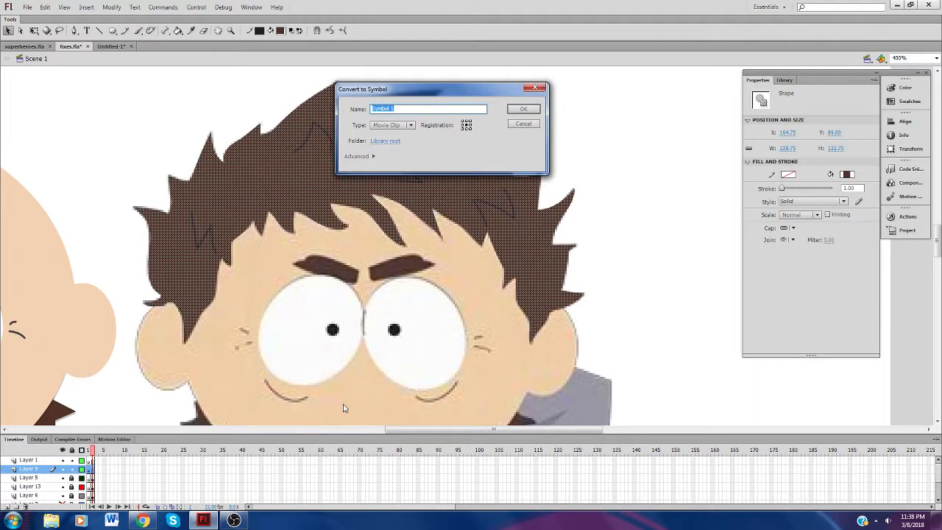
{"action": "type", "text": "Mole's hair"}
{"action": "key", "text": "Return"}
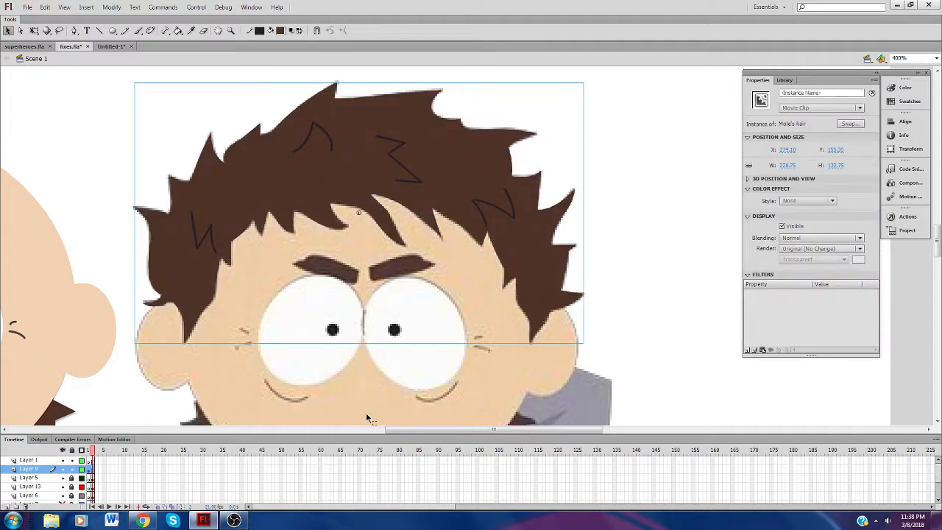
Step: Move the hair symbol horizontally from the reference onto the bald character's head, at X 41.60
{"action": "left_click_drag", "start_coordinate": [407, 429], "coordinate": [369, 428]}
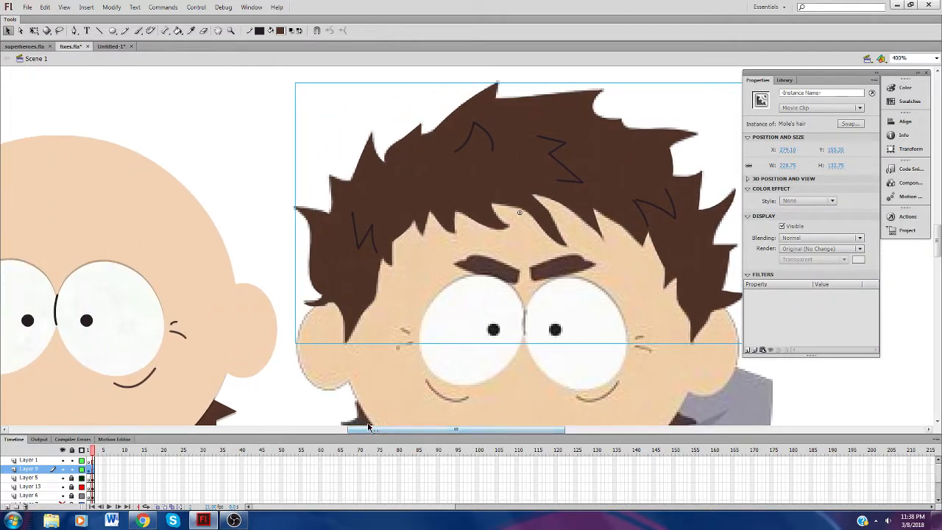
{"action": "key", "text": "Left"}
{"action": "key", "text": "Left"}
{"action": "key", "text": "Left"}
{"action": "key", "text": "Left"}
{"action": "key", "text": "Left"}
{"action": "key", "text": "Left"}
{"action": "key", "text": "Left"}
{"action": "key", "text": "Left"}
{"action": "key", "text": "Left"}
{"action": "key", "text": "Left"}
{"action": "key", "text": "Left"}
{"action": "key", "text": "Left"}
{"action": "key", "text": "Left"}
{"action": "key", "text": "Left"}
{"action": "key", "text": "Left"}
{"action": "key", "text": "Left"}
{"action": "key", "text": "Left"}
{"action": "key", "text": "Left"}
{"action": "key", "text": "Left"}
{"action": "key", "text": "Left"}
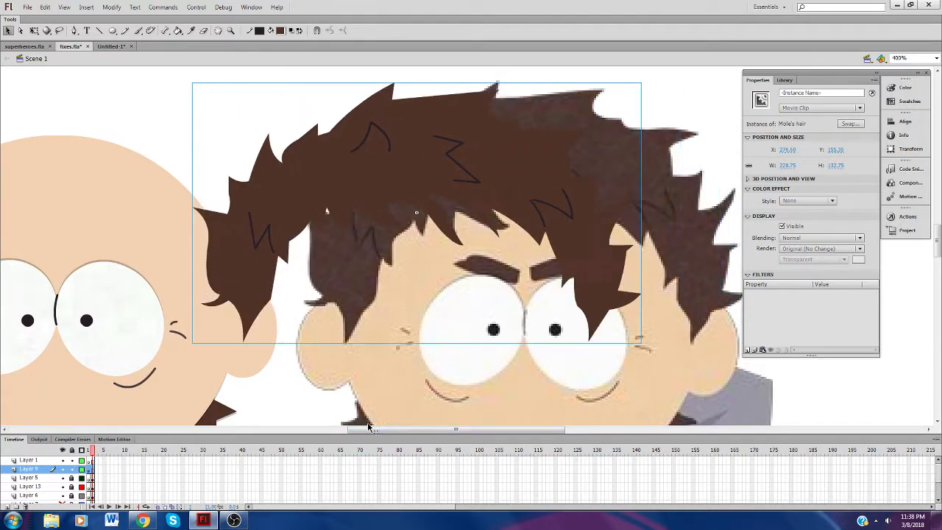
{"action": "key", "text": "Left"}
{"action": "key", "text": "Left"}
{"action": "key", "text": "Left"}
{"action": "key", "text": "Left"}
{"action": "key", "text": "Left"}
{"action": "key", "text": "Left"}
{"action": "key", "text": "Left"}
{"action": "key", "text": "Left"}
{"action": "key", "text": "Left"}
{"action": "key", "text": "Left"}
{"action": "key", "text": "Left"}
{"action": "key", "text": "Left"}
{"action": "key", "text": "Left"}
{"action": "key", "text": "Left"}
{"action": "key", "text": "Left"}
{"action": "key", "text": "Left"}
{"action": "key", "text": "Left"}
{"action": "key", "text": "Left"}
{"action": "key", "text": "Left"}
{"action": "key", "text": "Left"}
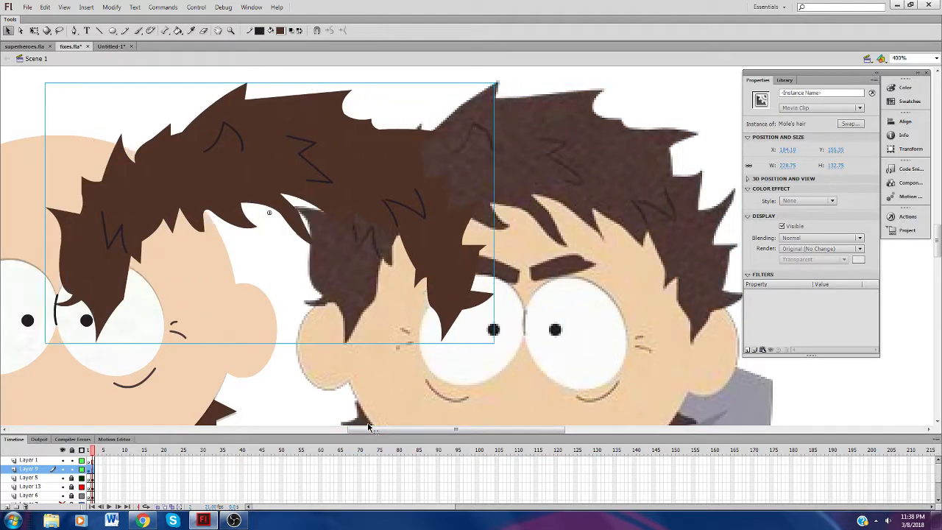
{"action": "key", "text": "Left"}
{"action": "key", "text": "Left"}
{"action": "key", "text": "Left"}
{"action": "key", "text": "Left"}
{"action": "key", "text": "Left"}
{"action": "key", "text": "Left"}
{"action": "key", "text": "Left"}
{"action": "key", "text": "Left"}
{"action": "key", "text": "Left"}
{"action": "key", "text": "Left"}
{"action": "key", "text": "Left"}
{"action": "key", "text": "Left"}
{"action": "key", "text": "Left"}
{"action": "key", "text": "Left"}
{"action": "key", "text": "Left"}
{"action": "key", "text": "Left"}
{"action": "key", "text": "Left"}
{"action": "key", "text": "Left"}
{"action": "key", "text": "Left"}
{"action": "key", "text": "Left"}
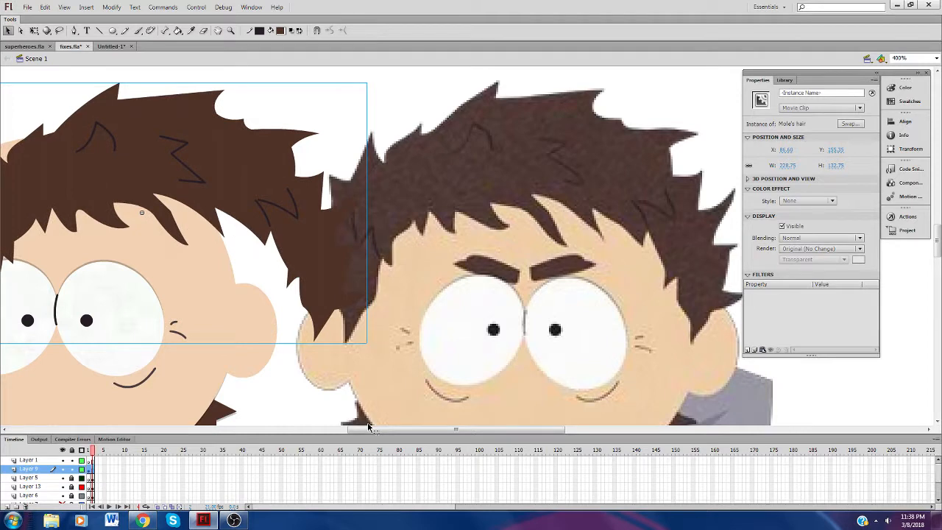
{"action": "key", "text": "Left"}
{"action": "key", "text": "Left"}
{"action": "key", "text": "Left"}
{"action": "key", "text": "Left"}
{"action": "key", "text": "Left"}
{"action": "key", "text": "Left"}
{"action": "key", "text": "Left"}
{"action": "key", "text": "Left"}
{"action": "key", "text": "Left"}
{"action": "key", "text": "Left"}
{"action": "key", "text": "Left"}
{"action": "key", "text": "Left"}
{"action": "key", "text": "Left"}
{"action": "key", "text": "Left"}
{"action": "key", "text": "Left"}
{"action": "key", "text": "Left"}
{"action": "key", "text": "Left"}
{"action": "key", "text": "Left"}
{"action": "key", "text": "Left"}
{"action": "key", "text": "Left"}
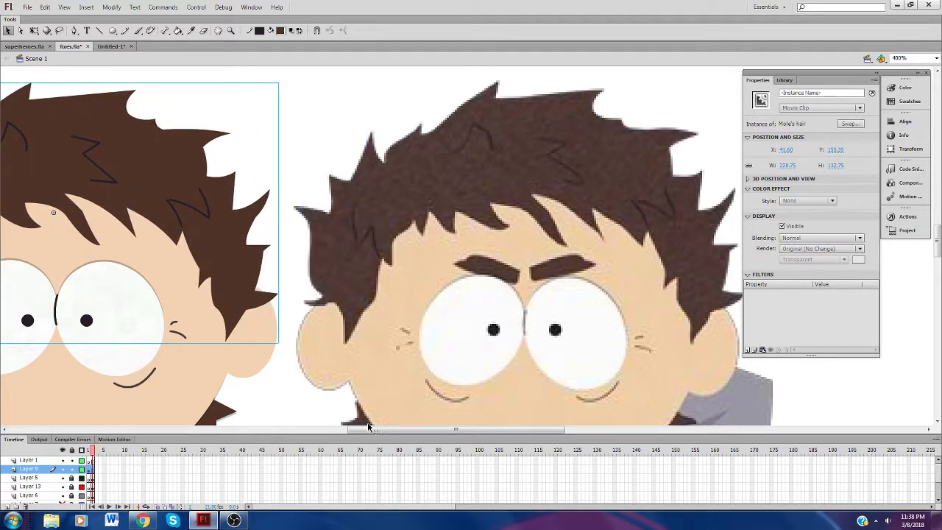
{"action": "left_click_drag", "start_coordinate": [450, 428], "coordinate": [405, 436]}
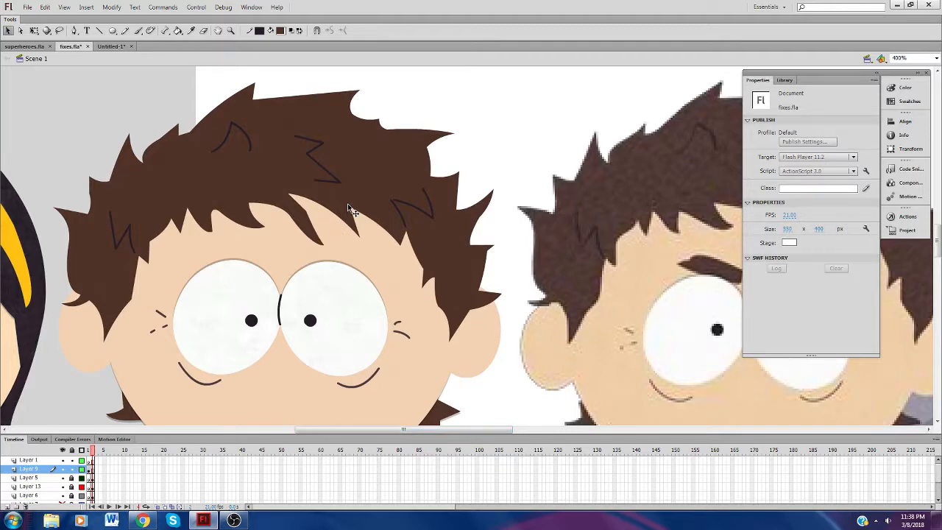
{"action": "left_click", "coordinate": [324, 270]}
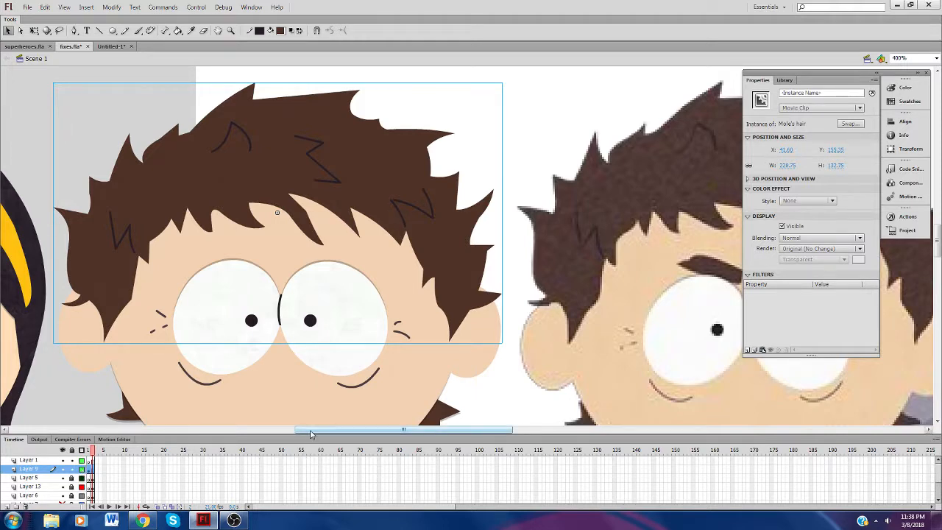
Step: Nudge the hair symbol up and slightly right on the head to X 41.85, Y 148.85, matching the reference's hair placement
{"action": "left_click_drag", "start_coordinate": [313, 430], "coordinate": [349, 446]}
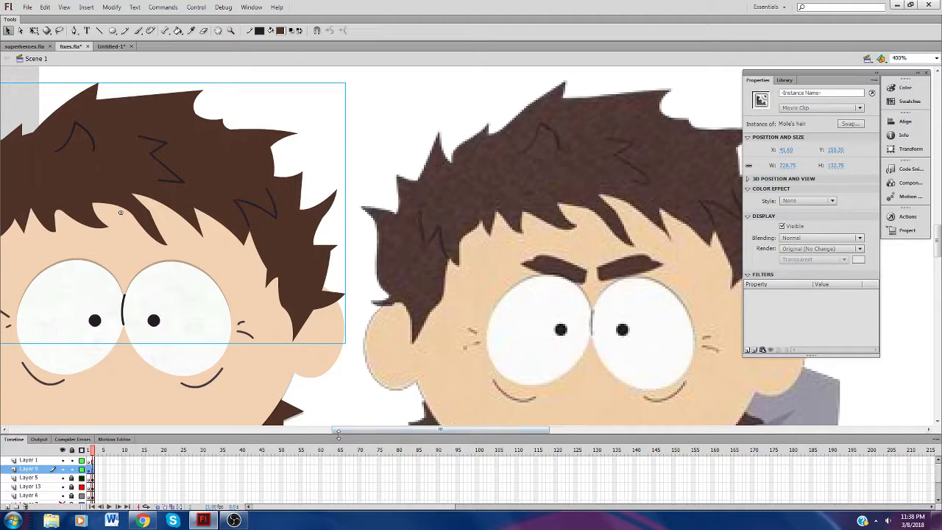
{"action": "key", "text": "Up"}
{"action": "key", "text": "Up"}
{"action": "key", "text": "Up"}
{"action": "key", "text": "Up"}
{"action": "key", "text": "Up"}
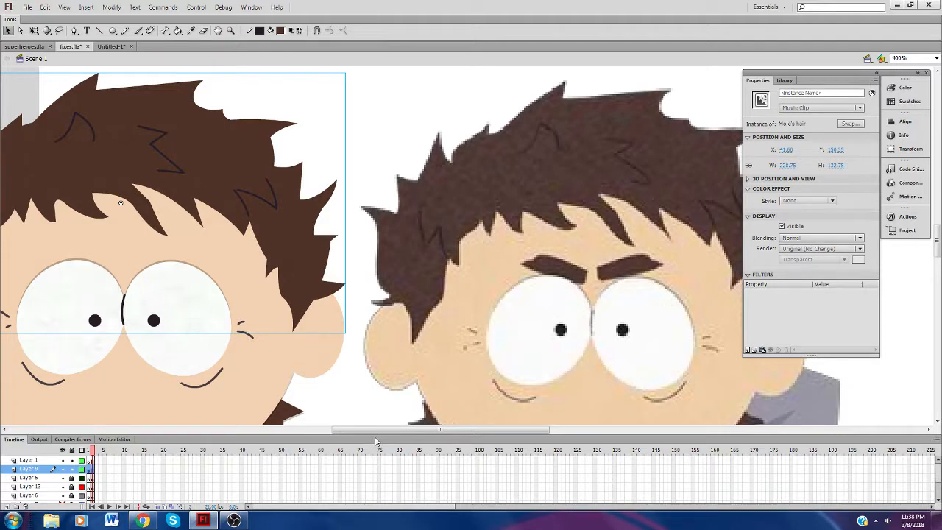
{"action": "key", "text": "Up"}
{"action": "key", "text": "Up"}
{"action": "key", "text": "Up"}
{"action": "key", "text": "Up"}
{"action": "key", "text": "Up"}
{"action": "key", "text": "Right"}
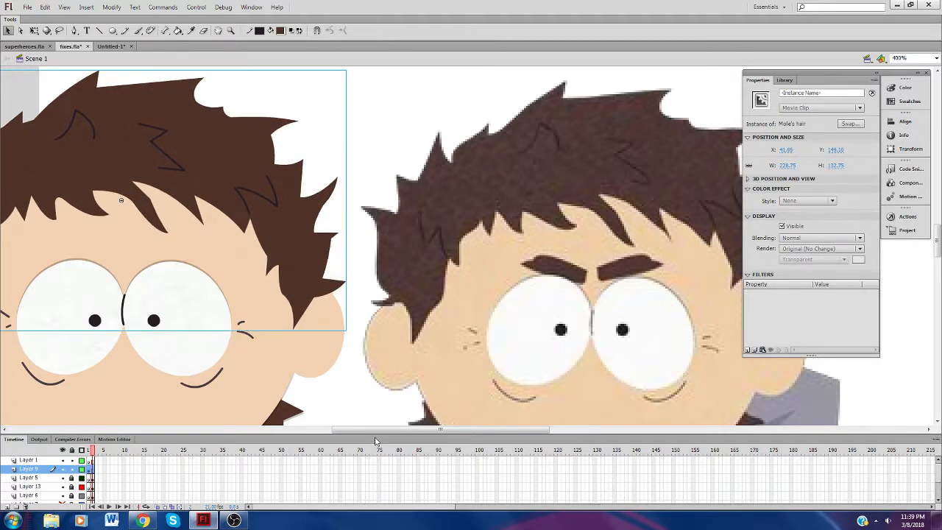
{"action": "left_click_drag", "start_coordinate": [375, 430], "coordinate": [339, 427]}
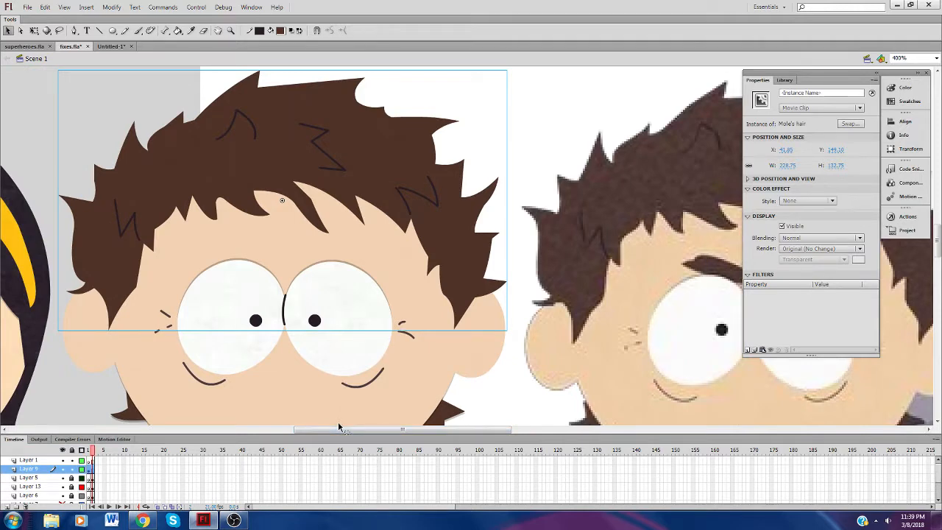
{"action": "key", "text": "Up"}
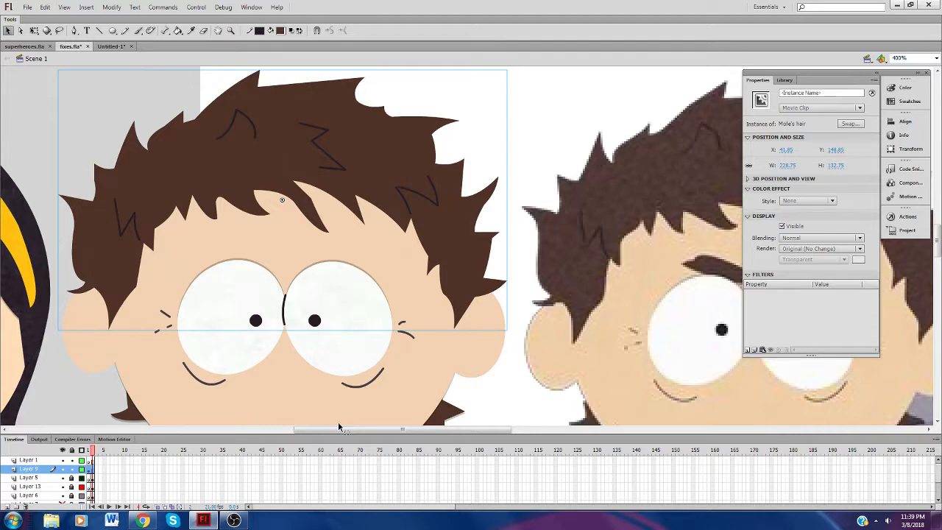
Step: Compare the whole character with the reference at 200% zoom, check the live chat on the YouTube dashboard in Chrome, and return to Flash
{"action": "left_click", "coordinate": [231, 30]}
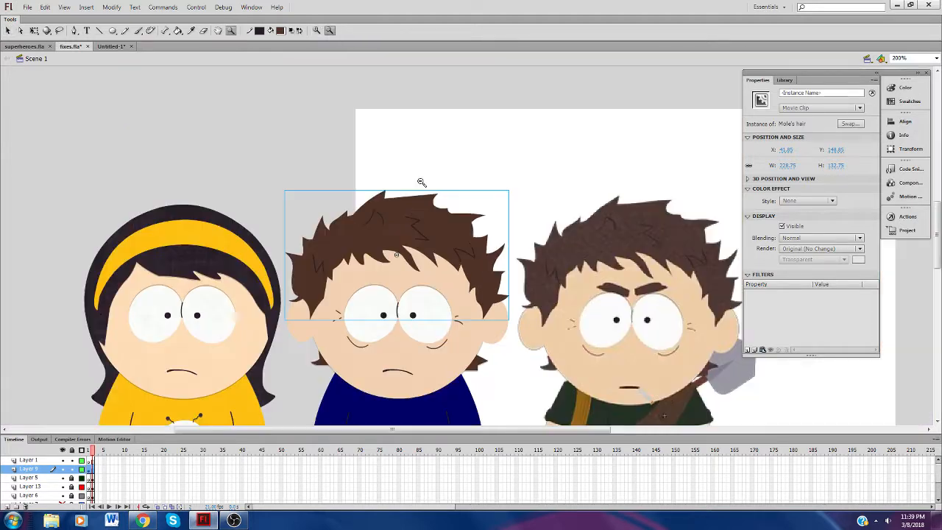
{"action": "left_click", "coordinate": [421, 183]}
{"action": "scroll", "coordinate": [930, 245], "scroll_direction": "down", "scroll_amount": 5}
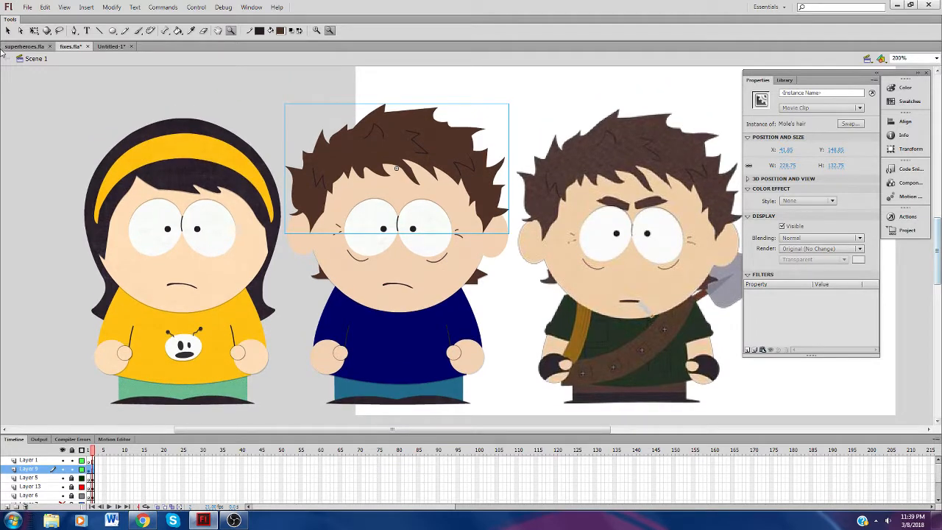
{"action": "left_click", "coordinate": [8, 31]}
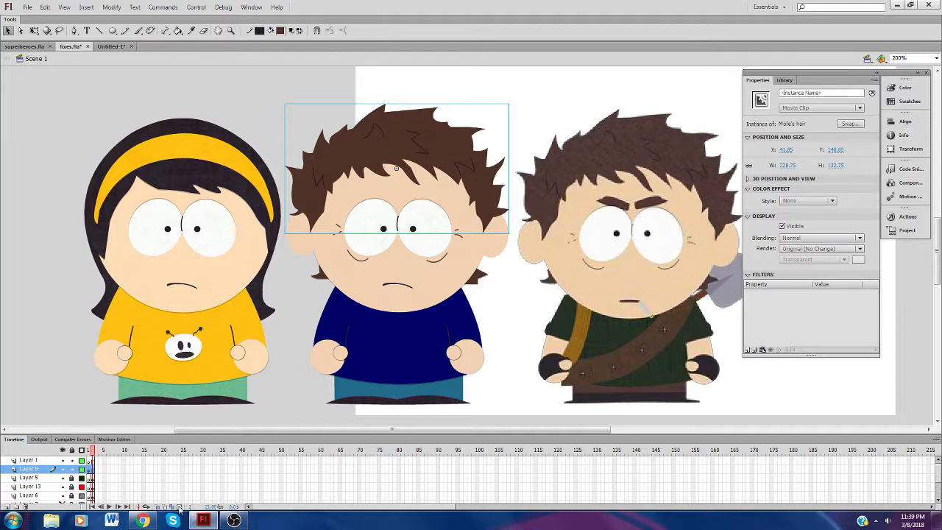
{"action": "left_click", "coordinate": [144, 521]}
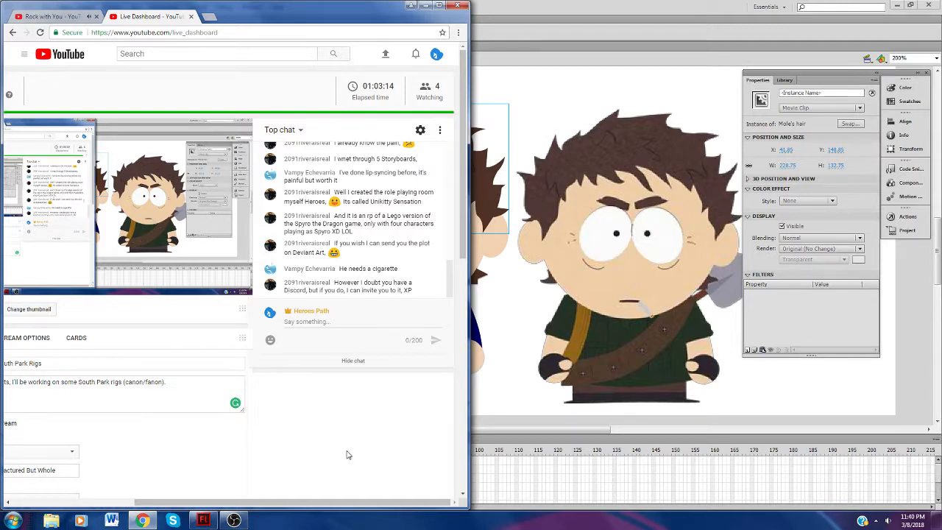
{"action": "left_click", "coordinate": [510, 435]}
{"action": "left_click", "coordinate": [498, 309]}
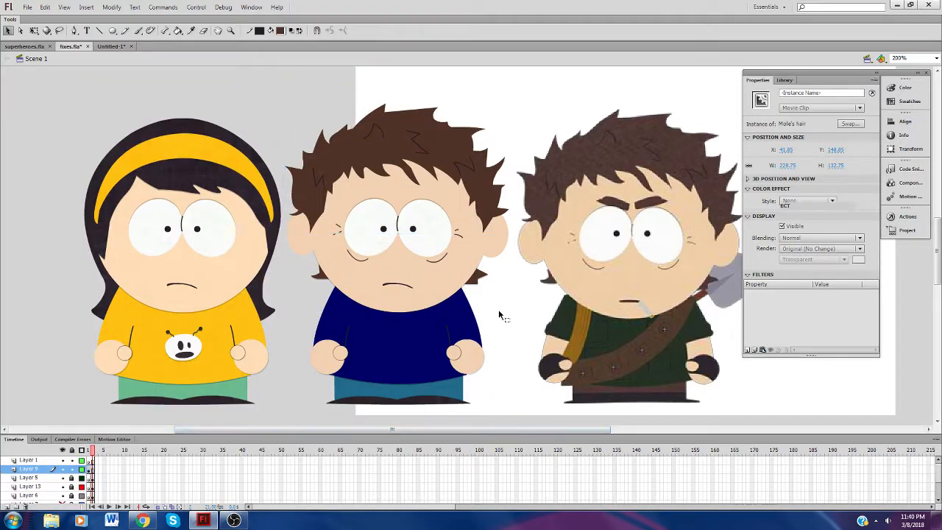
Step: Add a drop shadow filter to the character's hair with 0 px blur, 25% strength, a 90° angle and 1 px distance
{"action": "left_click", "coordinate": [480, 184]}
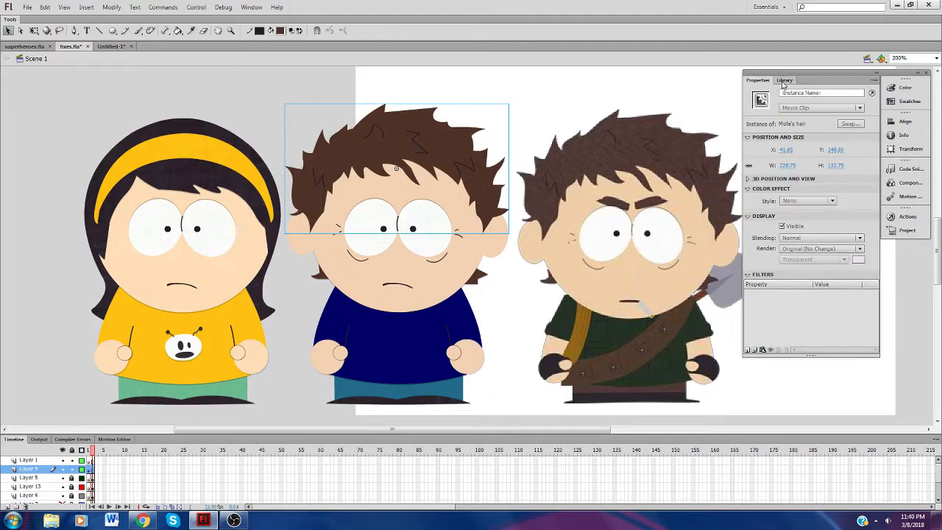
{"action": "left_click", "coordinate": [748, 350]}
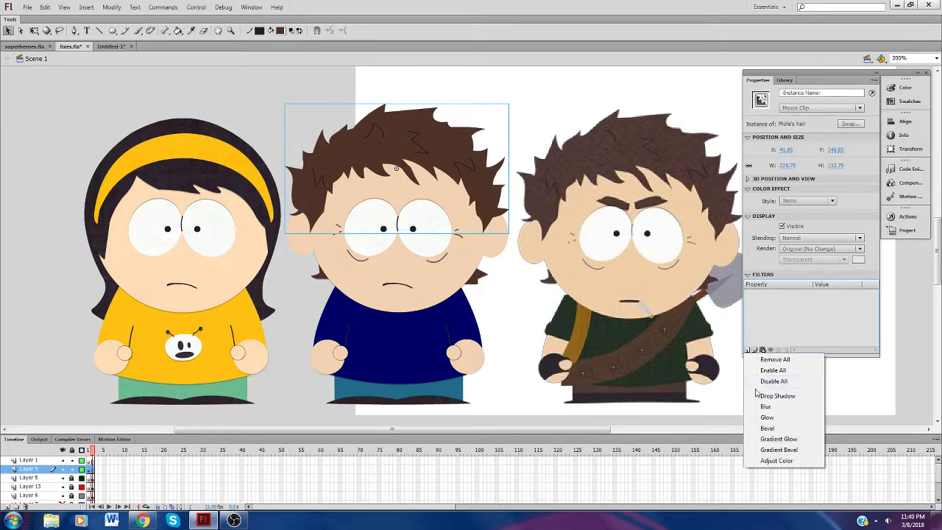
{"action": "left_click", "coordinate": [765, 398]}
{"action": "left_click", "coordinate": [819, 295]}
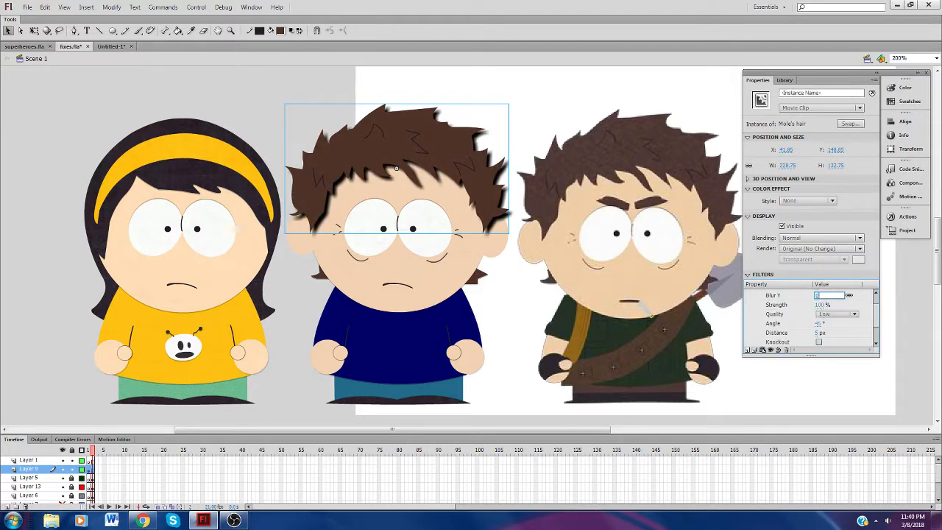
{"action": "left_click", "coordinate": [820, 324]}
{"action": "left_click", "coordinate": [820, 305]}
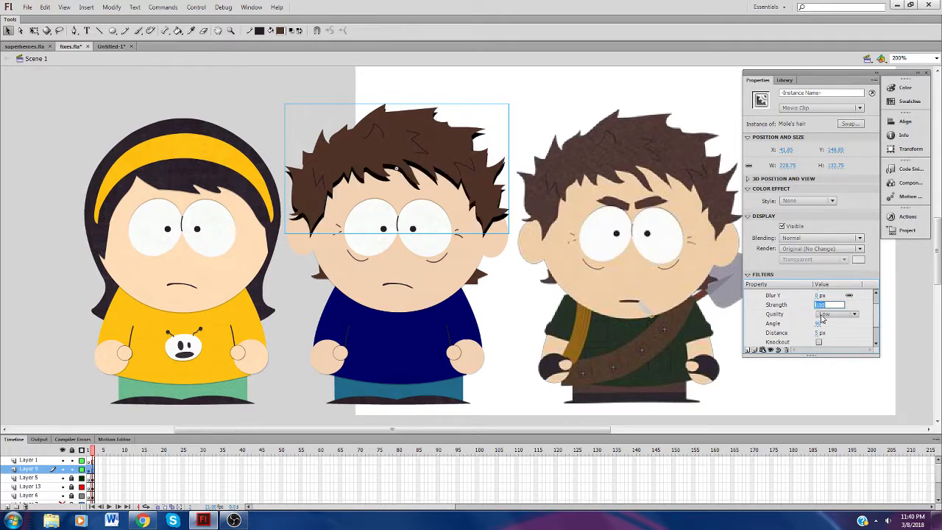
{"action": "type", "text": "25"}
{"action": "left_click", "coordinate": [818, 332]}
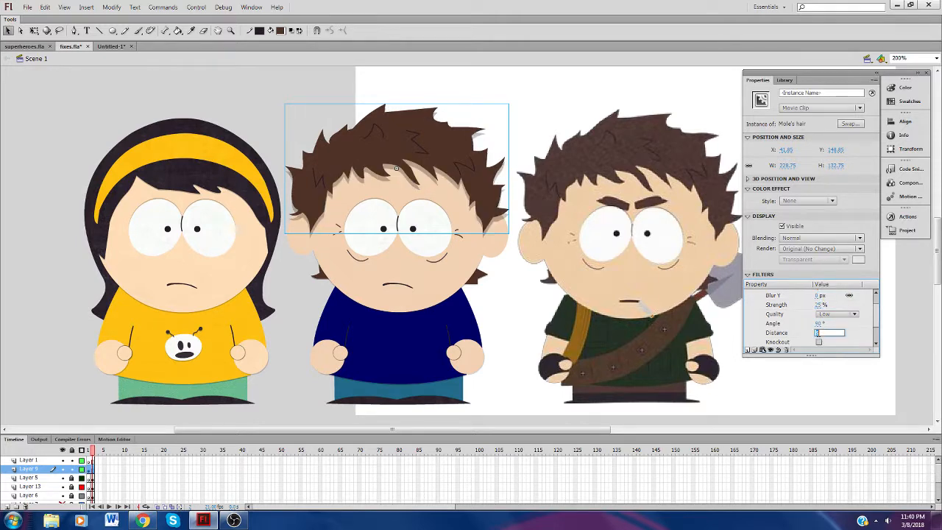
{"action": "type", "text": "1"}
{"action": "key", "text": "Return"}
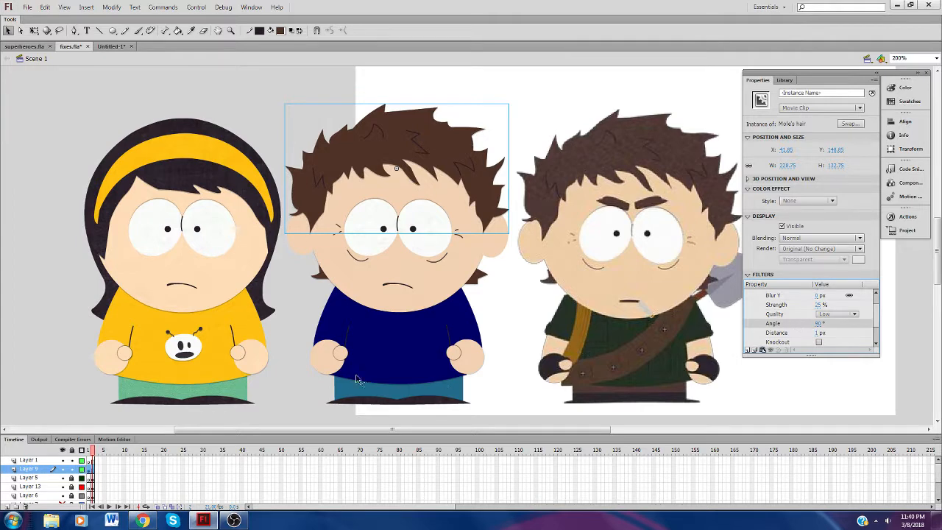
Step: Move the character's hair symbol from Layer 9 to Layer 5, keeping its position on the head, and lock Layer 5 again
{"action": "left_click", "coordinate": [301, 323]}
{"action": "left_click", "coordinate": [331, 184]}
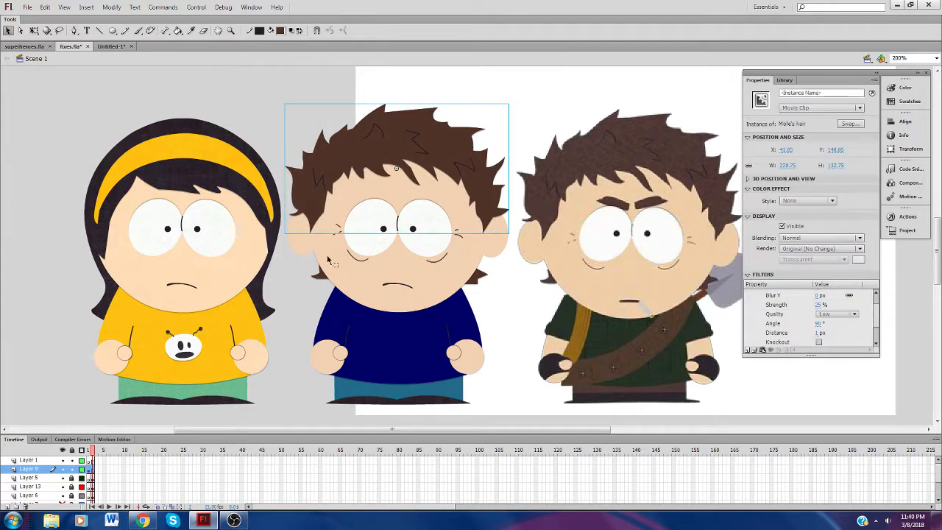
{"action": "key", "text": "ctrl+x"}
{"action": "left_click", "coordinate": [72, 478]}
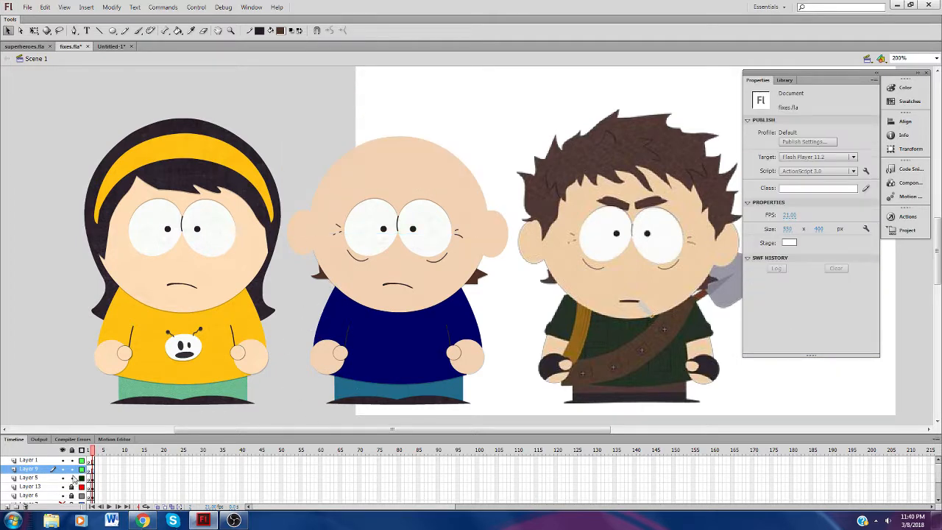
{"action": "left_click", "coordinate": [50, 480]}
{"action": "right_click", "coordinate": [47, 331]}
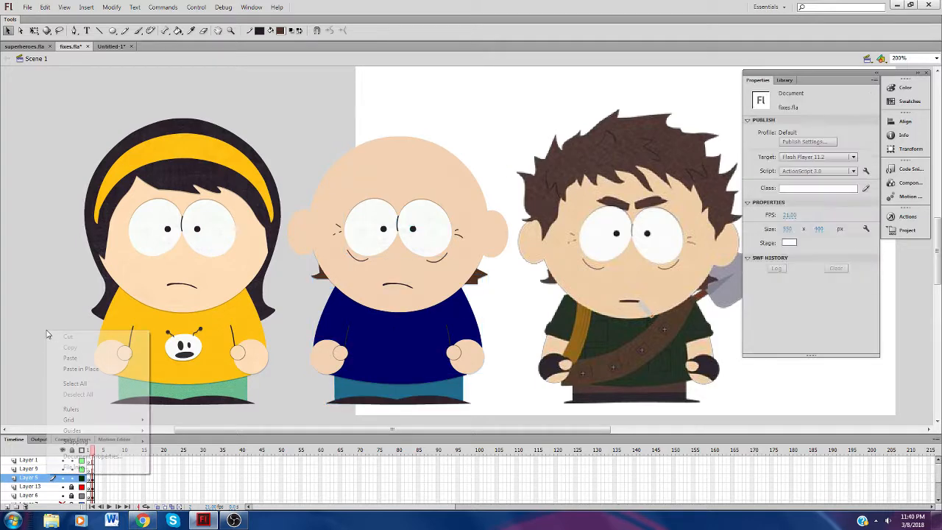
{"action": "left_click", "coordinate": [70, 370]}
{"action": "left_click", "coordinate": [77, 385]}
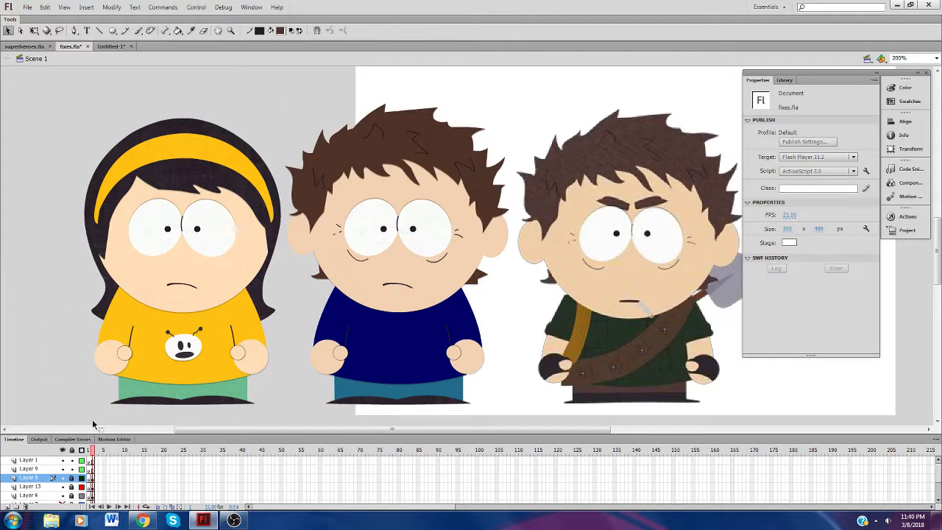
Step: Check the contents of the Layer 9 and Layer 1 frames, then save fixes.fla
{"action": "left_click", "coordinate": [92, 470]}
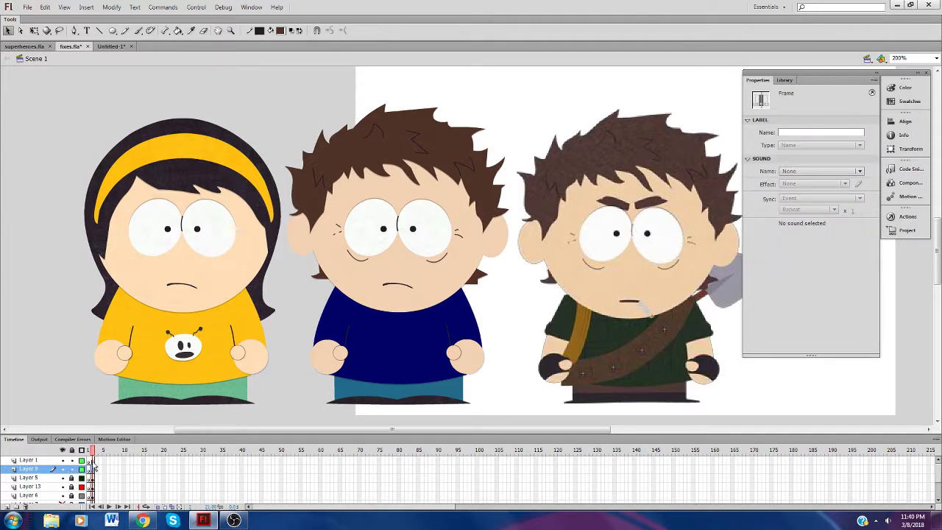
{"action": "left_click", "coordinate": [92, 461]}
{"action": "left_click", "coordinate": [77, 415]}
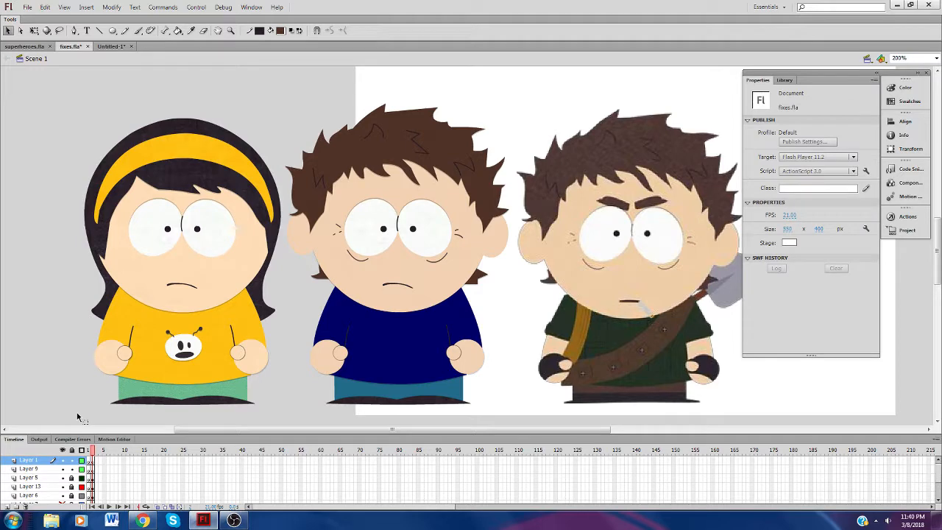
{"action": "key", "text": "ctrl+s"}
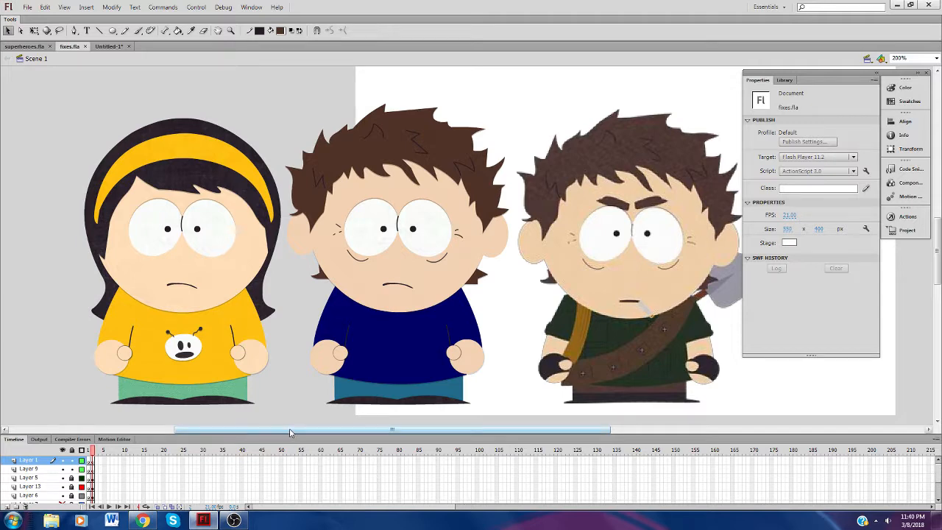
{"action": "left_click_drag", "start_coordinate": [290, 432], "coordinate": [338, 432]}
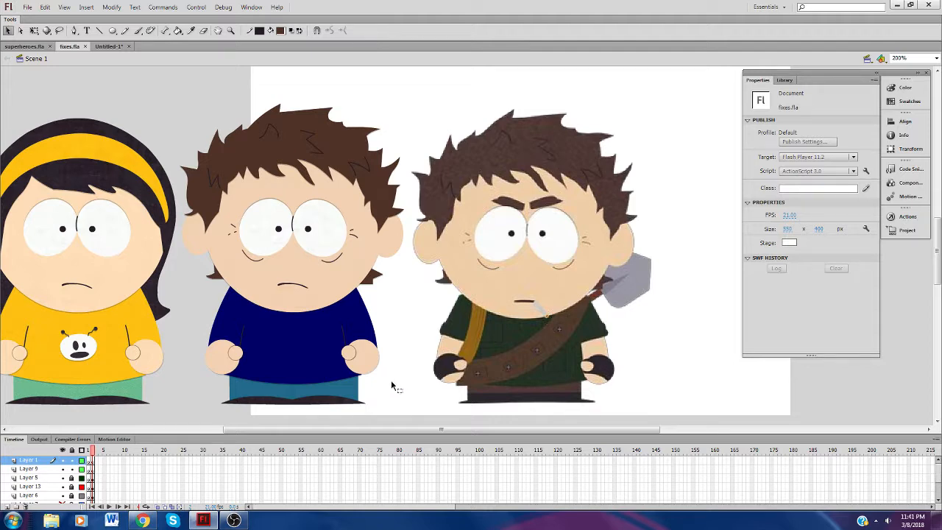
Step: In Scene 7 of superheroes.fla, lock and hide the middle layer holding the overlapping extra characters, and save the file
{"action": "left_click", "coordinate": [107, 47]}
{"action": "left_click", "coordinate": [26, 46]}
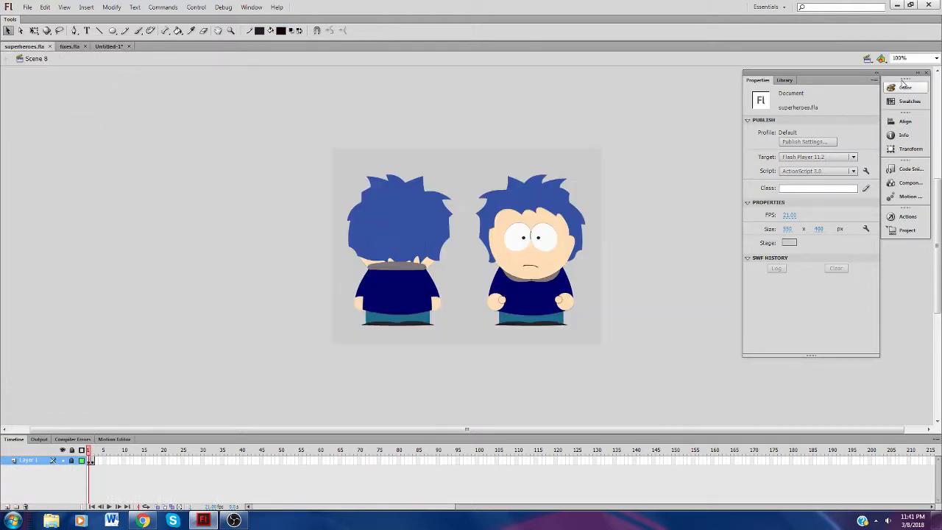
{"action": "left_click", "coordinate": [867, 58]}
{"action": "left_click", "coordinate": [888, 146]}
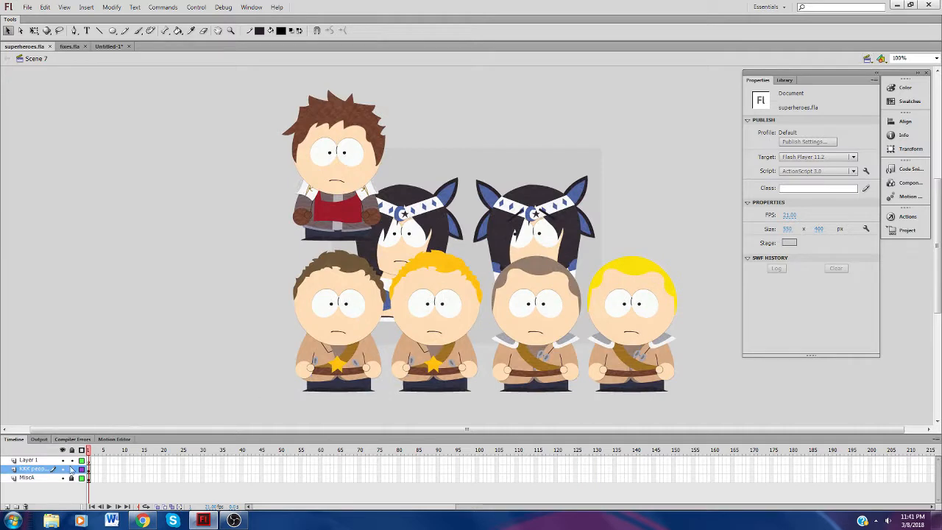
{"action": "left_click", "coordinate": [62, 468]}
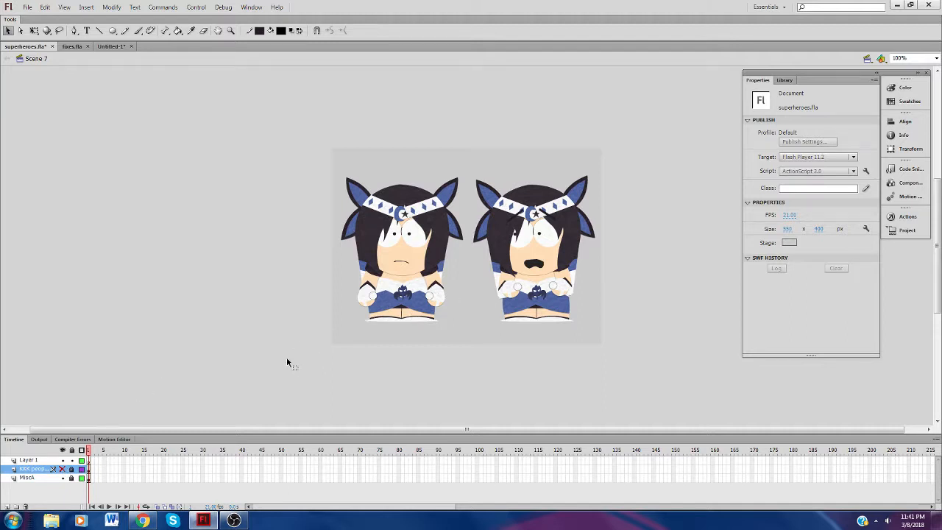
{"action": "key", "text": "ctrl+s"}
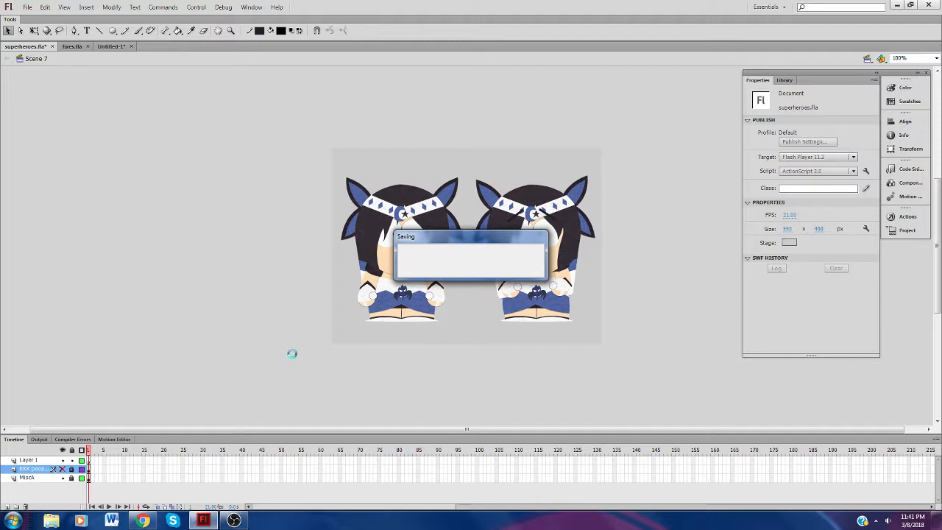
Step: Unlock the MiscA layer and open the front-facing princess symbol for editing
{"action": "left_click", "coordinate": [71, 479]}
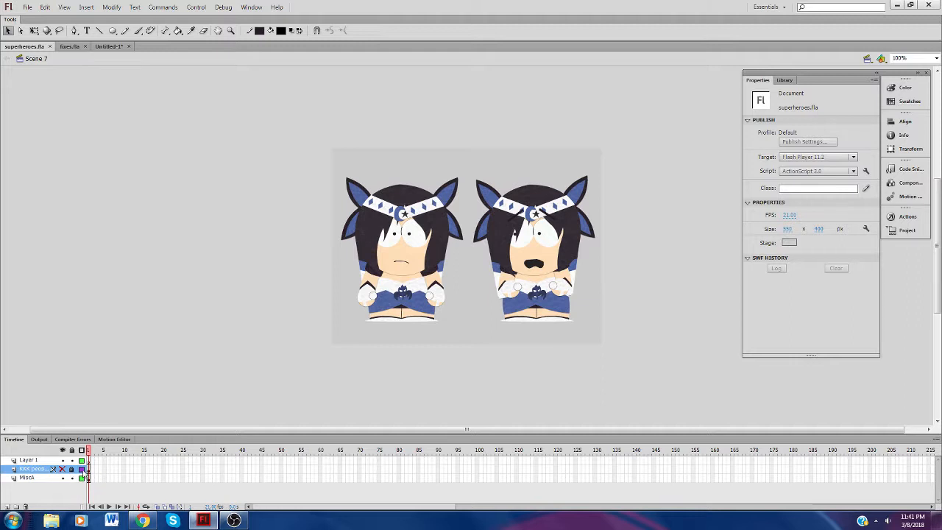
{"action": "left_click", "coordinate": [409, 295]}
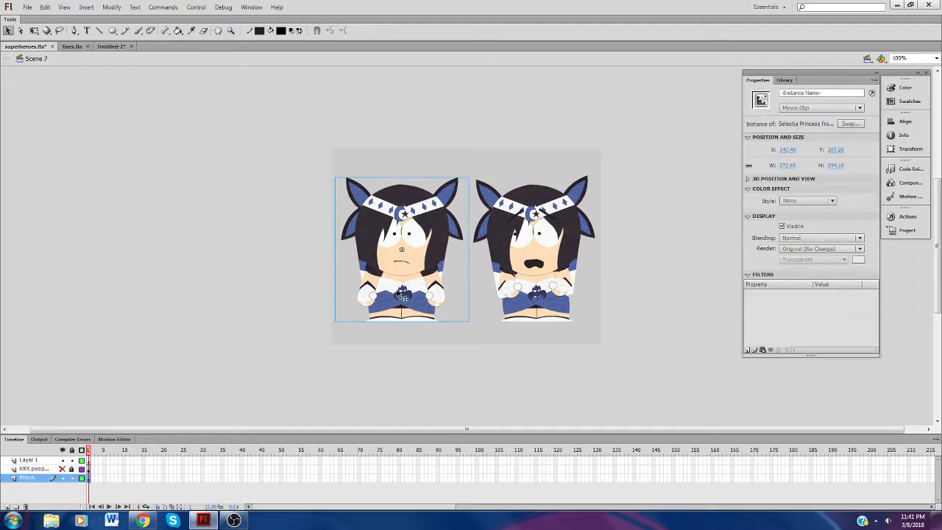
{"action": "double_click", "coordinate": [409, 292]}
{"action": "left_click", "coordinate": [372, 350]}
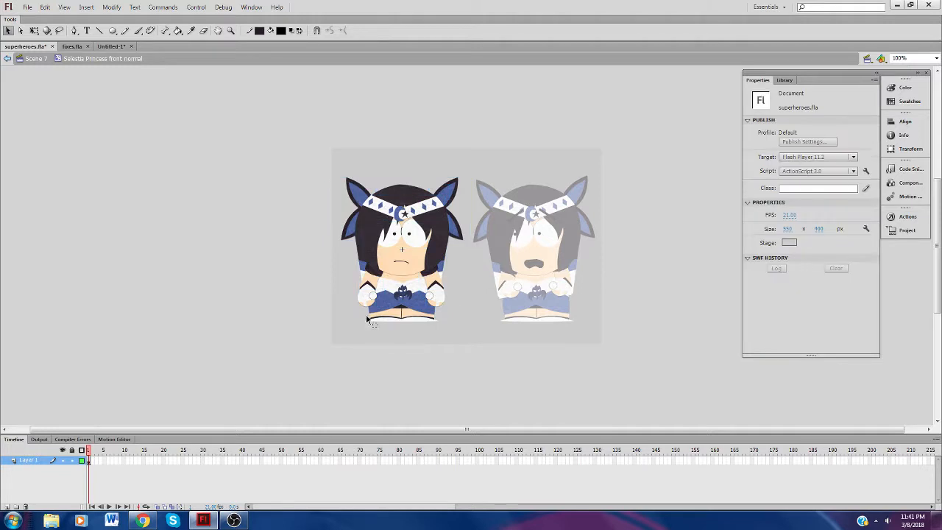
Step: Open the Selestia right arm symbol inside the princess character for editing
{"action": "left_click", "coordinate": [231, 31]}
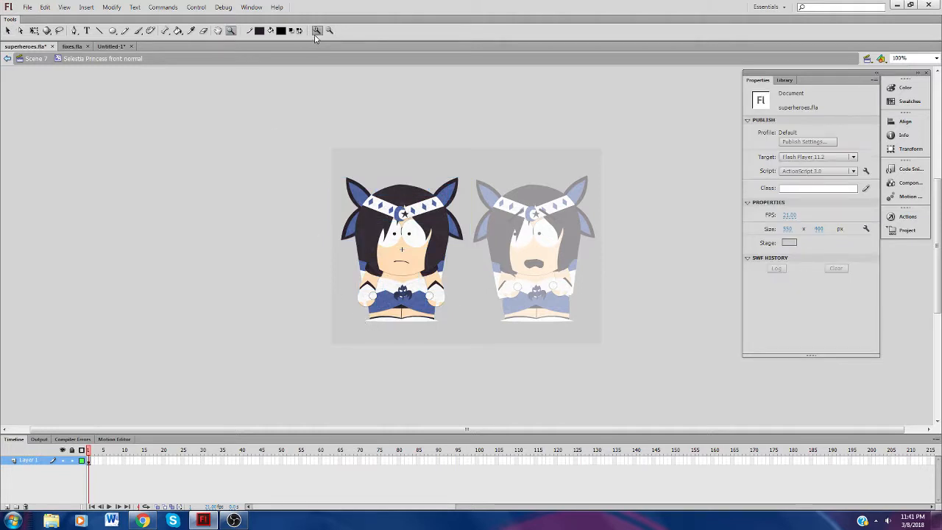
{"action": "left_click", "coordinate": [425, 282]}
{"action": "left_click", "coordinate": [376, 234]}
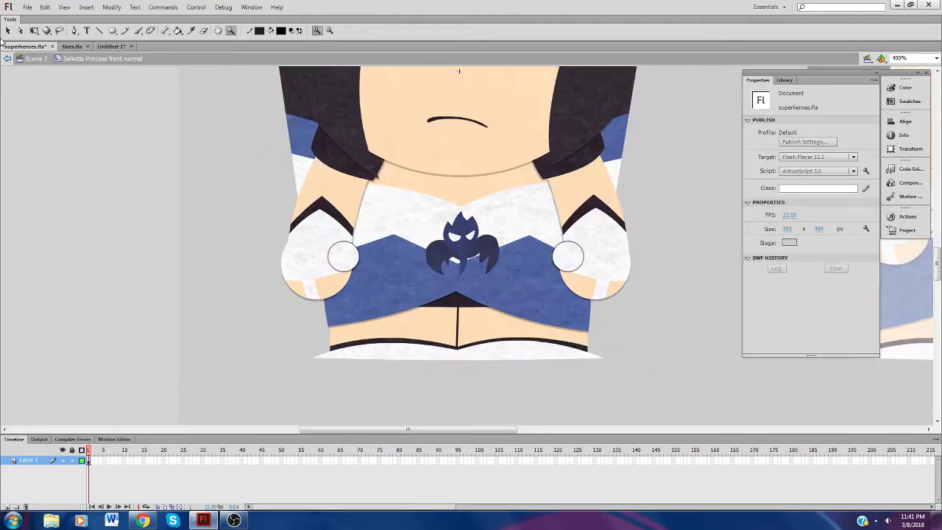
{"action": "left_click", "coordinate": [8, 30]}
{"action": "left_click", "coordinate": [324, 161]}
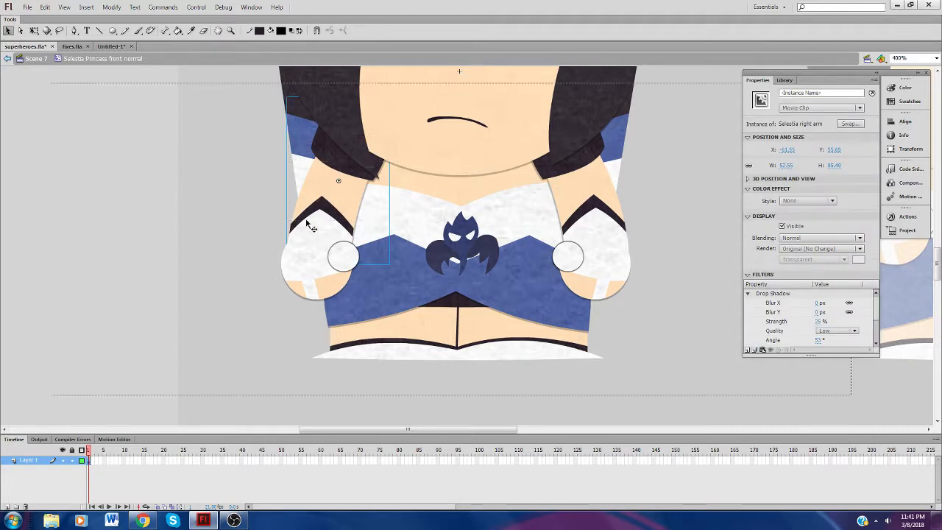
{"action": "double_click", "coordinate": [316, 213]}
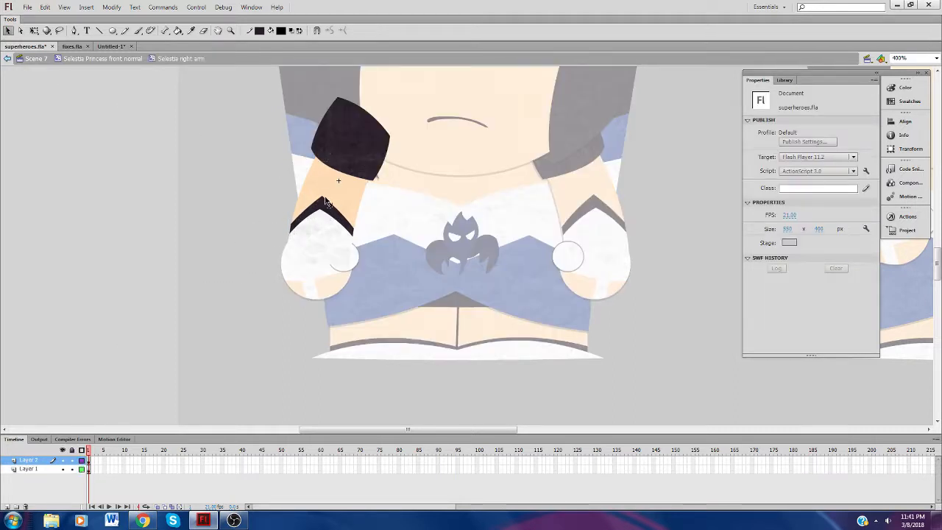
Step: Hide Layer 2 to examine the bare right arm and its dark sleeve, and return to Scene 7
{"action": "left_click", "coordinate": [63, 460]}
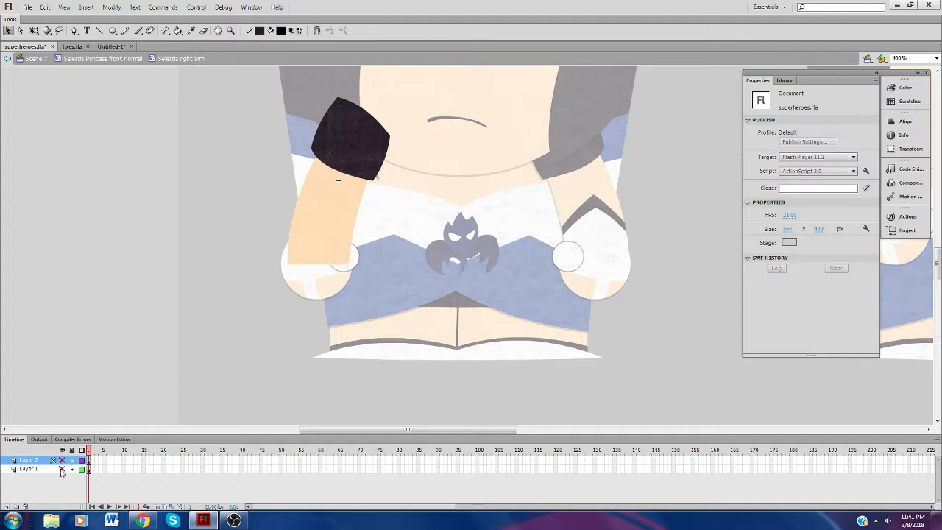
{"action": "left_click", "coordinate": [62, 469]}
{"action": "left_click", "coordinate": [378, 127]}
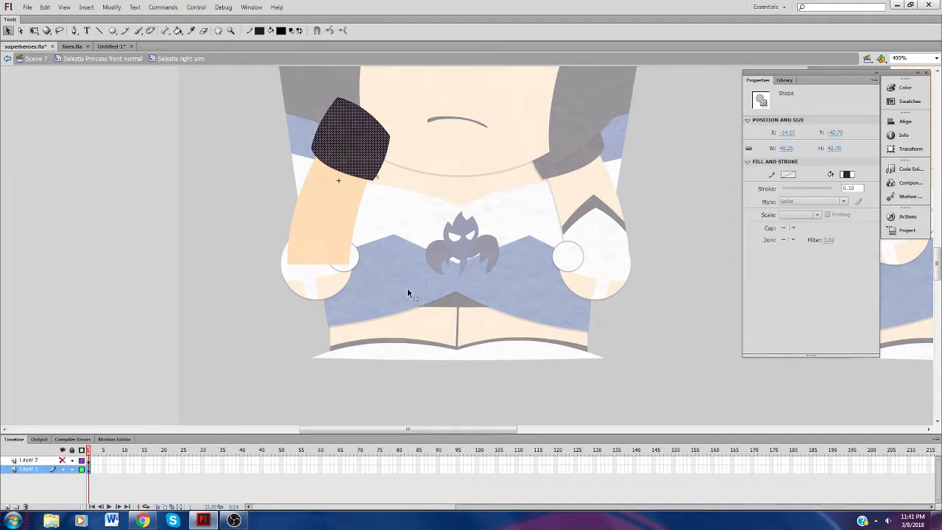
{"action": "left_click", "coordinate": [302, 302]}
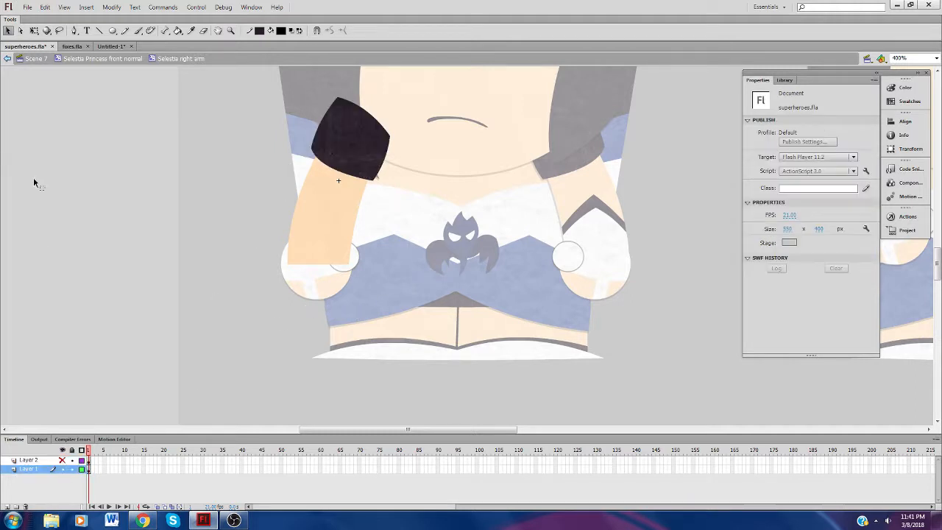
{"action": "left_click", "coordinate": [36, 58]}
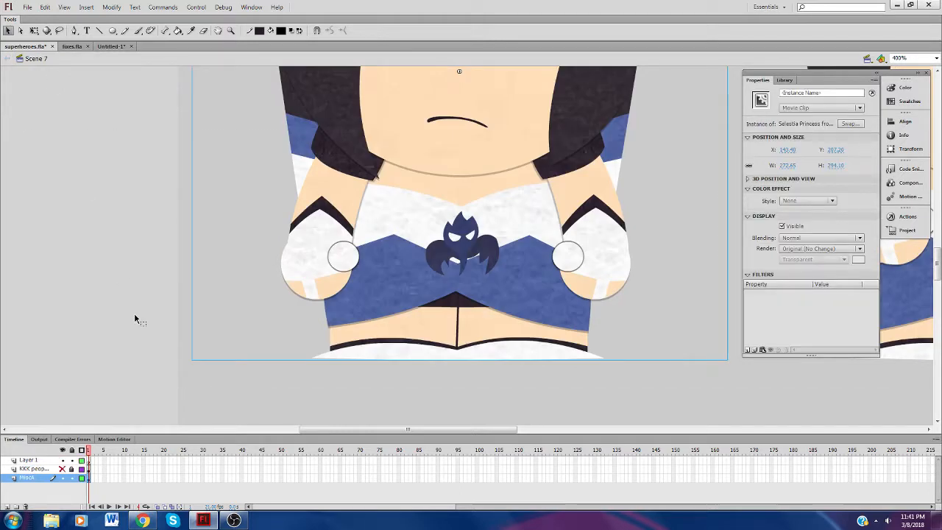
Step: Lock the MiscA layer, show the hidden layer directly above it, and save superheroes.fla
{"action": "key", "text": "ctrl+s"}
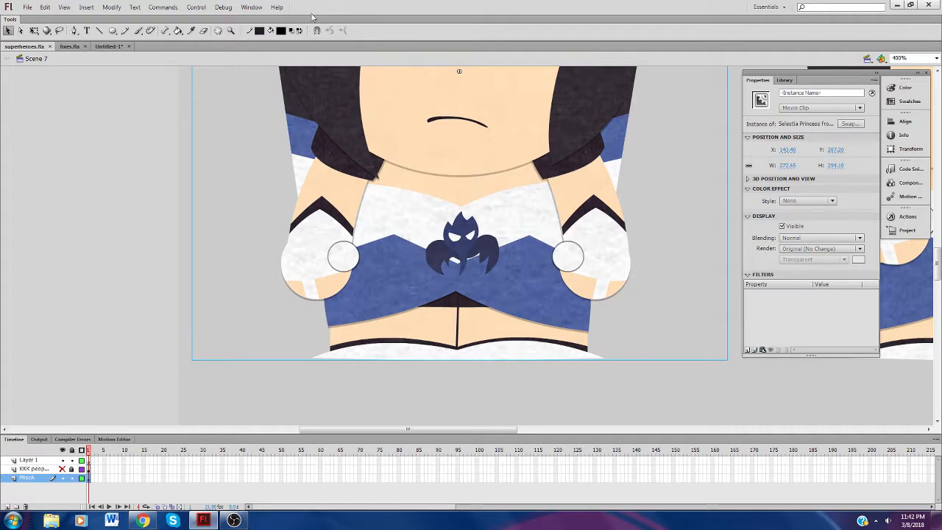
{"action": "left_click", "coordinate": [230, 30]}
{"action": "left_click", "coordinate": [441, 175], "text": "alt"}
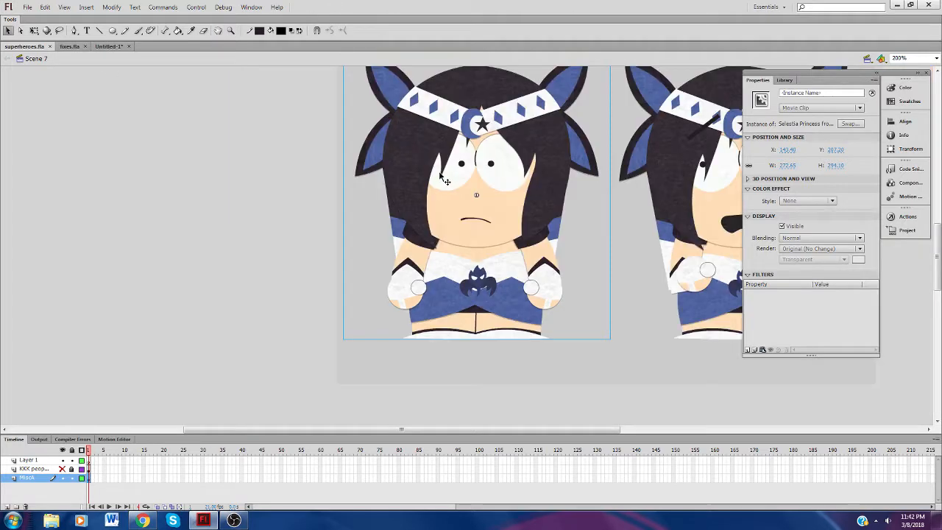
{"action": "key", "text": "v"}
{"action": "left_click", "coordinate": [231, 30]}
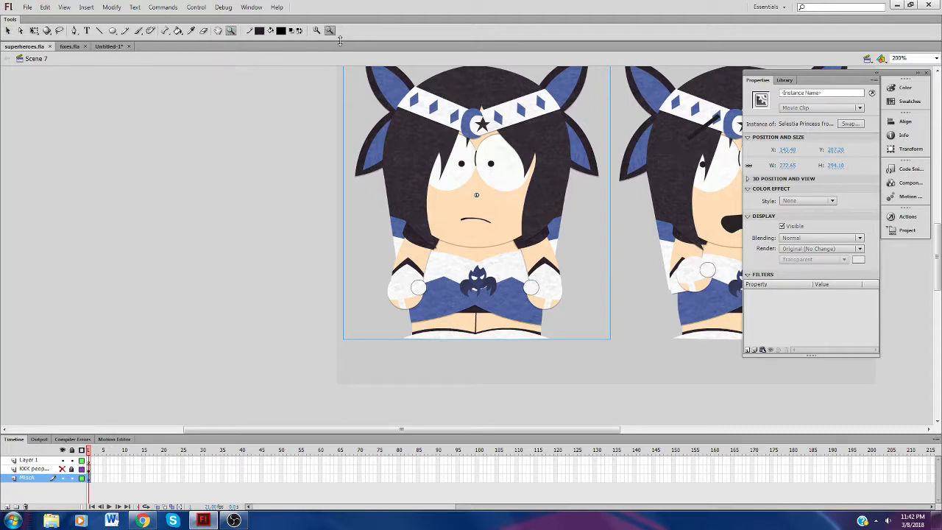
{"action": "left_click", "coordinate": [300, 223], "text": "alt"}
{"action": "left_click", "coordinate": [190, 230], "text": "alt"}
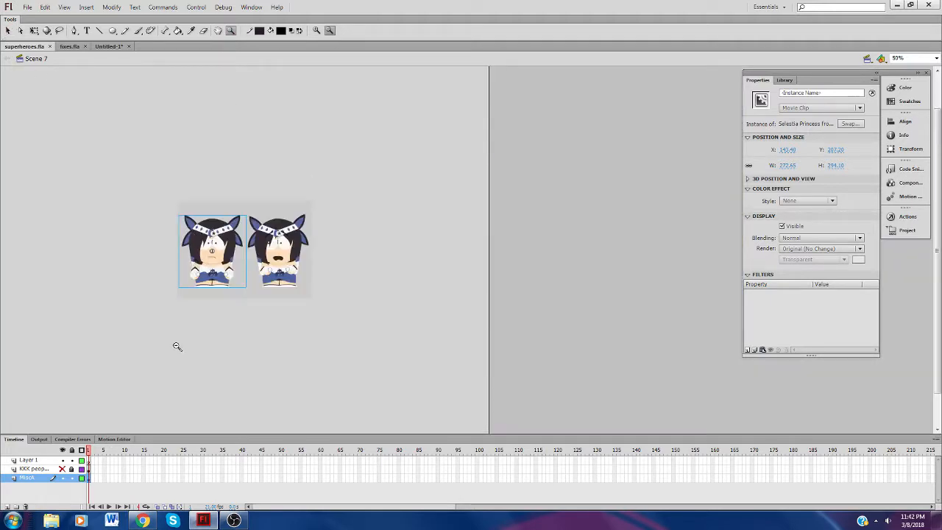
{"action": "left_click", "coordinate": [317, 31]}
{"action": "left_click", "coordinate": [342, 240]}
{"action": "left_click", "coordinate": [72, 477]}
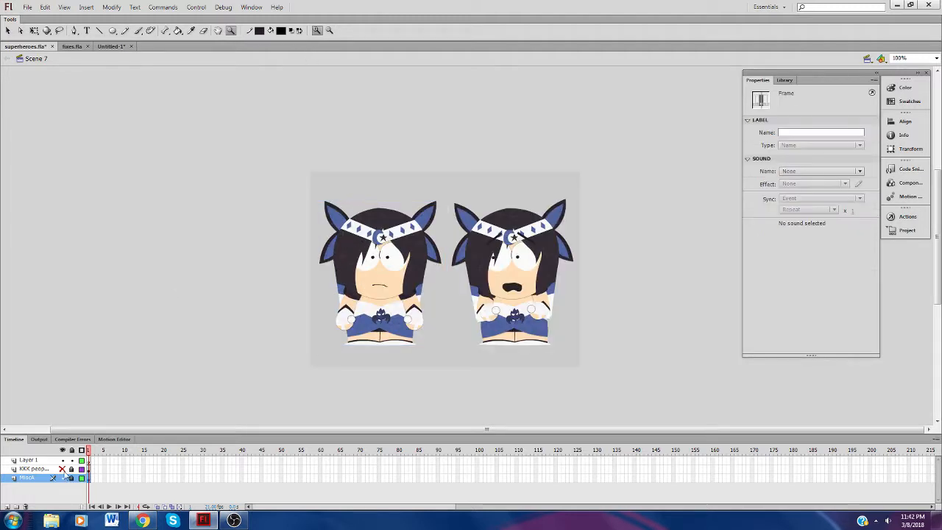
{"action": "left_click", "coordinate": [62, 469]}
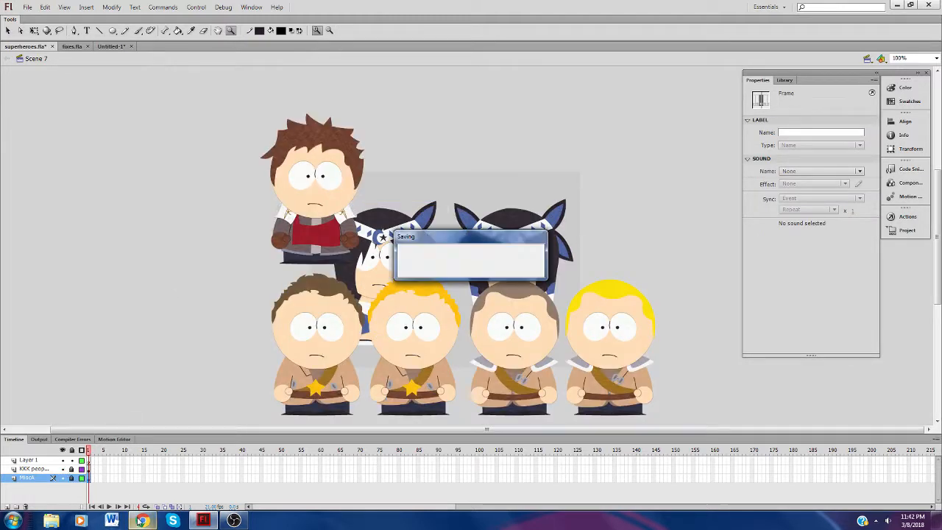
Step: Switch to the YouTube live dashboard in Chrome to read the chat, and return to the Flash document
{"action": "left_click", "coordinate": [142, 520]}
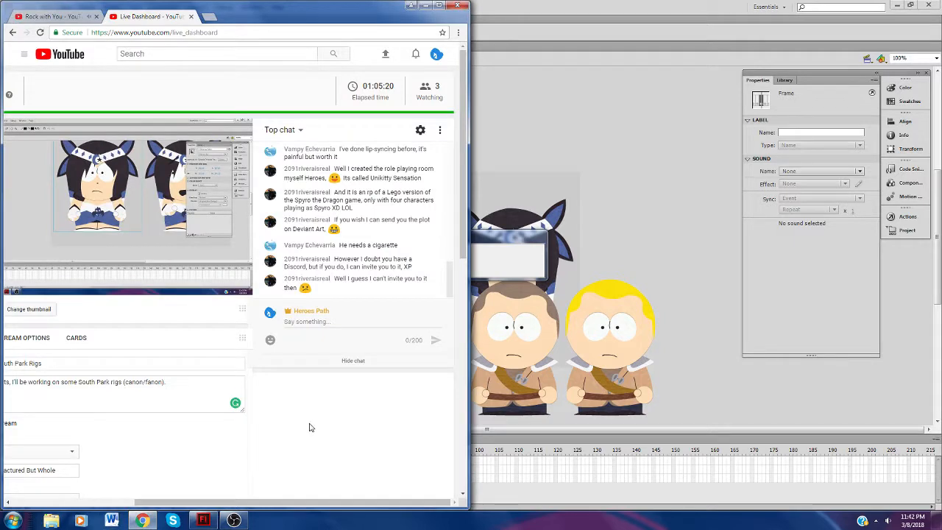
{"action": "left_click", "coordinate": [487, 434]}
{"action": "left_click", "coordinate": [99, 161]}
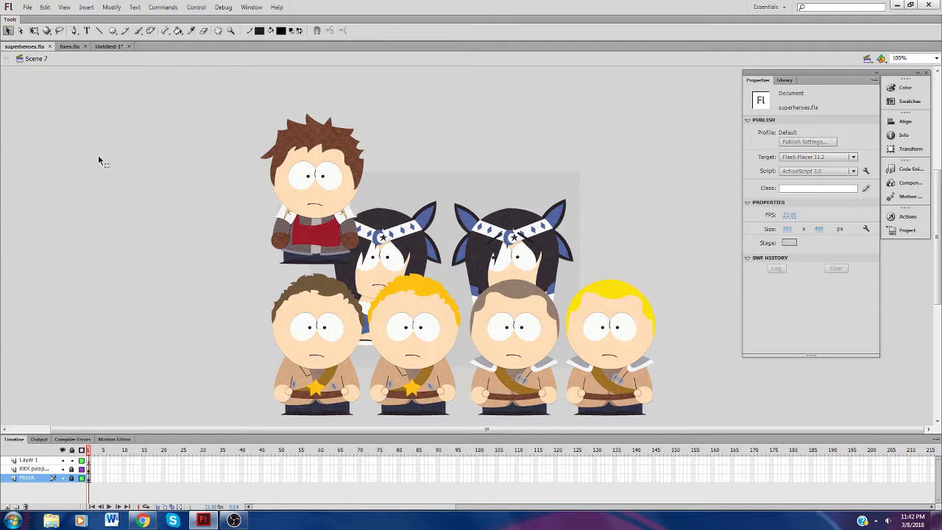
Step: Switch to fixes.fla, check which character is on Layer 5, leave that layer locked and save the document
{"action": "left_click", "coordinate": [73, 48]}
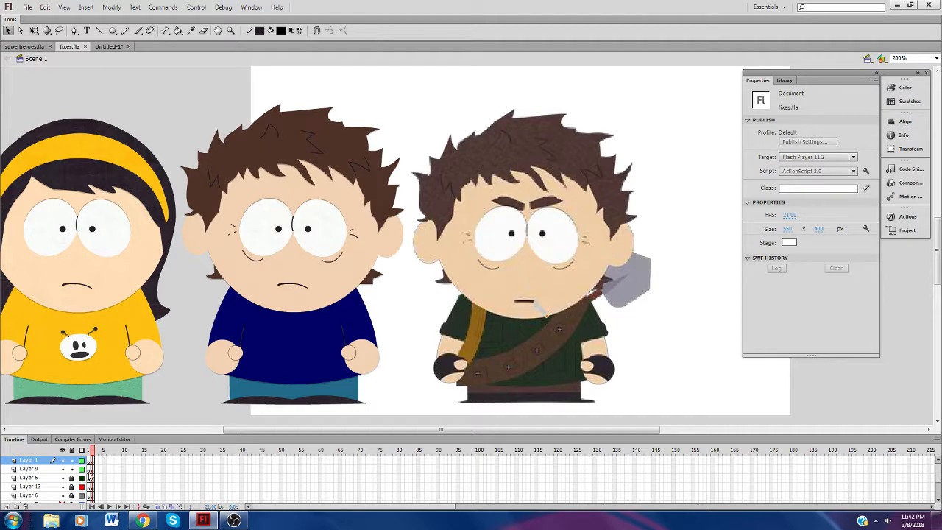
{"action": "left_click", "coordinate": [81, 477]}
{"action": "left_click", "coordinate": [81, 477]}
{"action": "left_click", "coordinate": [52, 478]}
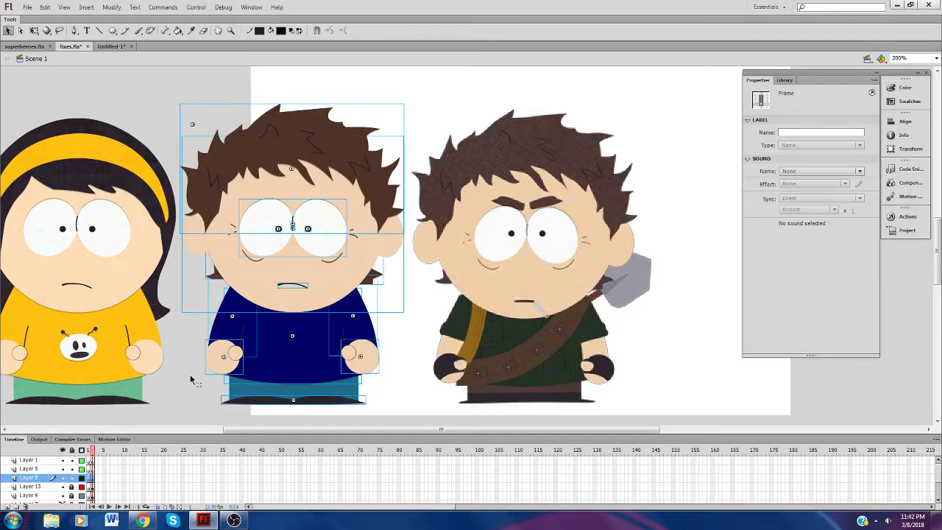
{"action": "left_click", "coordinate": [192, 376]}
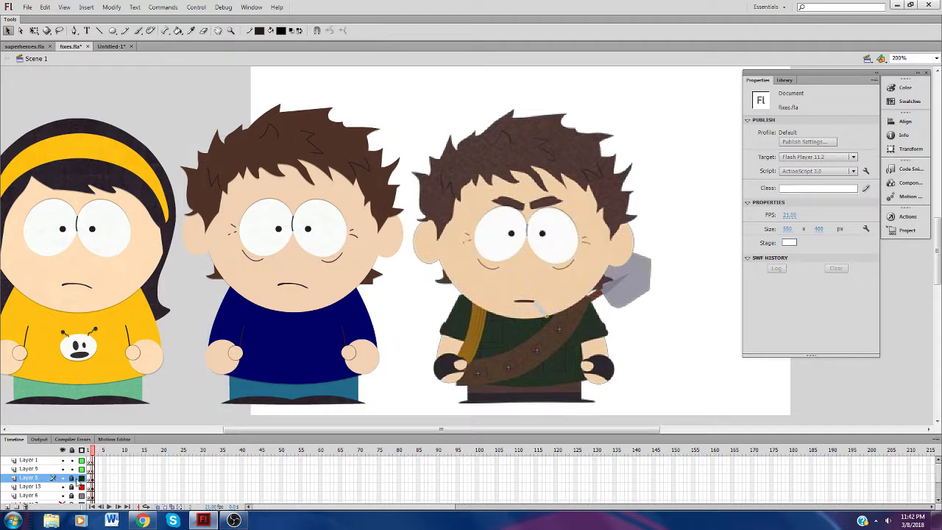
{"action": "key", "text": "ctrl+s"}
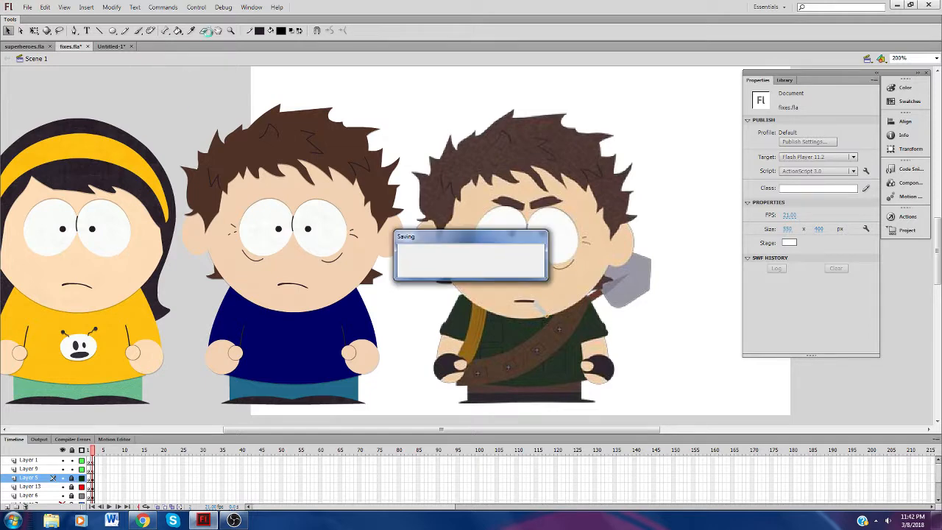
Step: Set the stroke colour to red and make Layer 9 the drawing layer for the Line tool
{"action": "left_click", "coordinate": [259, 30]}
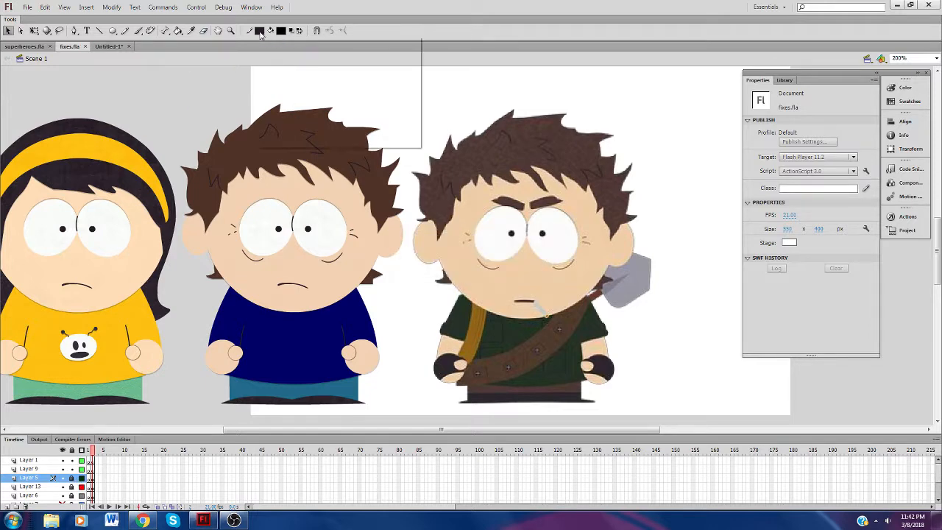
{"action": "left_click", "coordinate": [269, 95]}
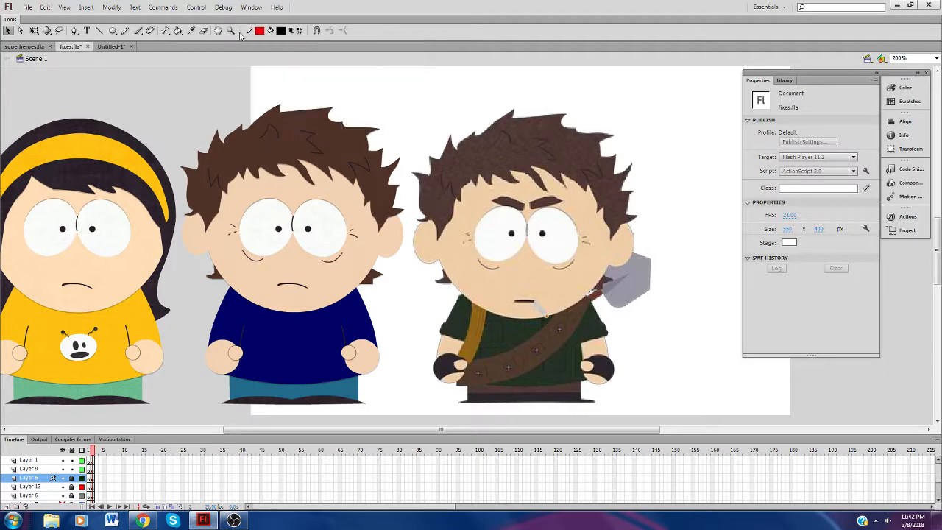
{"action": "left_click", "coordinate": [515, 336]}
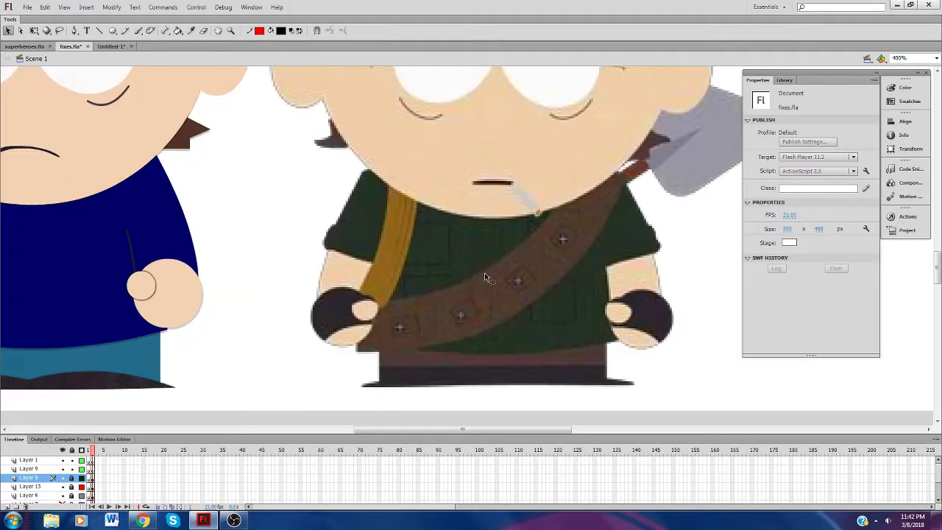
{"action": "key", "text": "v"}
{"action": "left_click", "coordinate": [99, 30]}
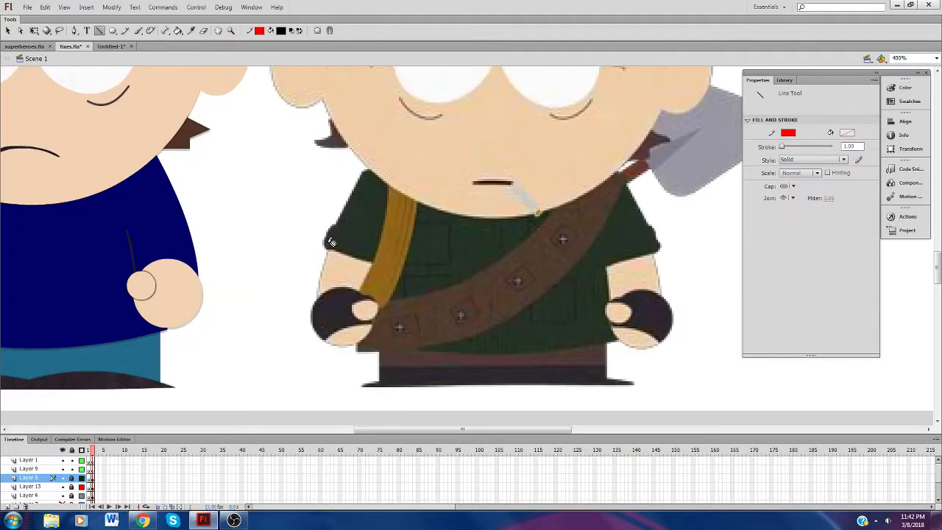
{"action": "left_click", "coordinate": [91, 469]}
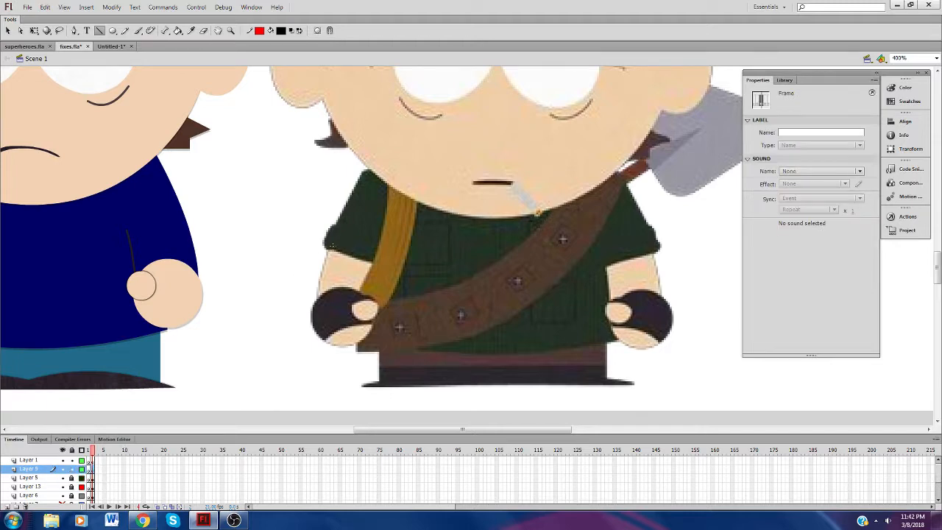
Step: Trace the cuff of the green shirt's sleeve beside the yellow strap with a closed four-sided line outline
{"action": "left_click_drag", "start_coordinate": [329, 251], "coordinate": [335, 225]}
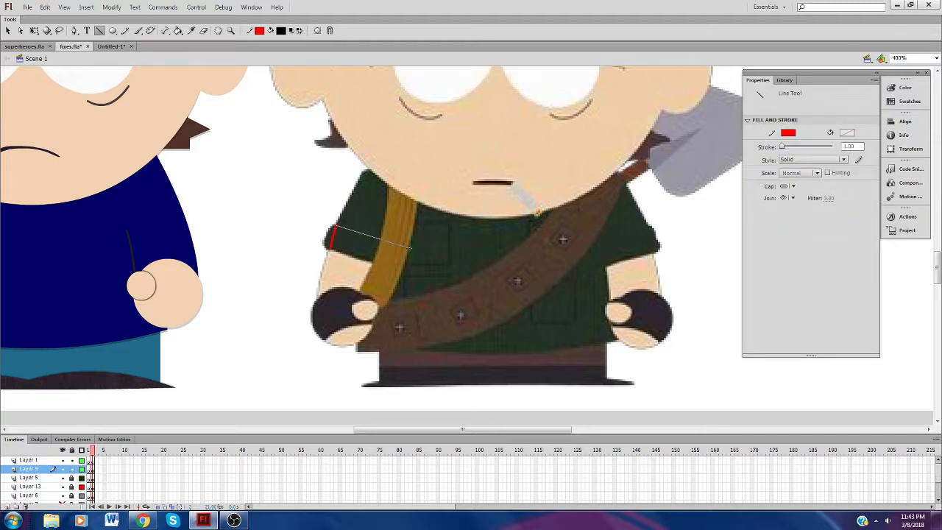
{"action": "left_click_drag", "start_coordinate": [410, 248], "coordinate": [399, 274]}
{"action": "left_click_drag", "start_coordinate": [350, 256], "coordinate": [339, 256]}
{"action": "key", "text": "ctrl+z"}
{"action": "key", "text": "ctrl+z"}
{"action": "key", "text": "ctrl+z"}
{"action": "mouse_move", "coordinate": [332, 225]}
{"action": "left_mouse_down"}
{"action": "mouse_move", "coordinate": [410, 248]}
{"action": "mouse_move", "coordinate": [400, 271]}
{"action": "left_mouse_up"}
{"action": "left_click_drag", "start_coordinate": [400, 271], "coordinate": [329, 250]}
Step: Remove the short end lines of the red cuff outline and curve its upper edge along the sleeve
{"action": "left_click", "coordinate": [8, 30]}
{"action": "double_click", "coordinate": [332, 240]}
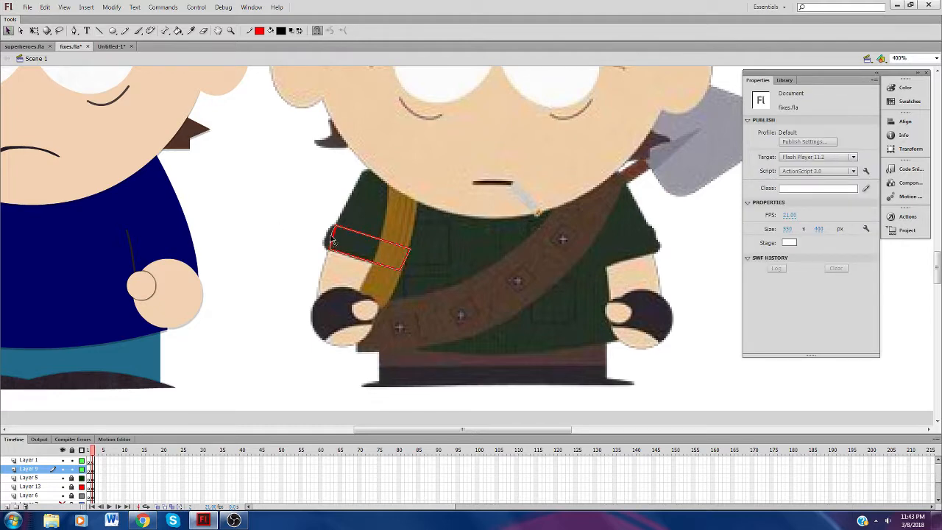
{"action": "double_click", "coordinate": [333, 241]}
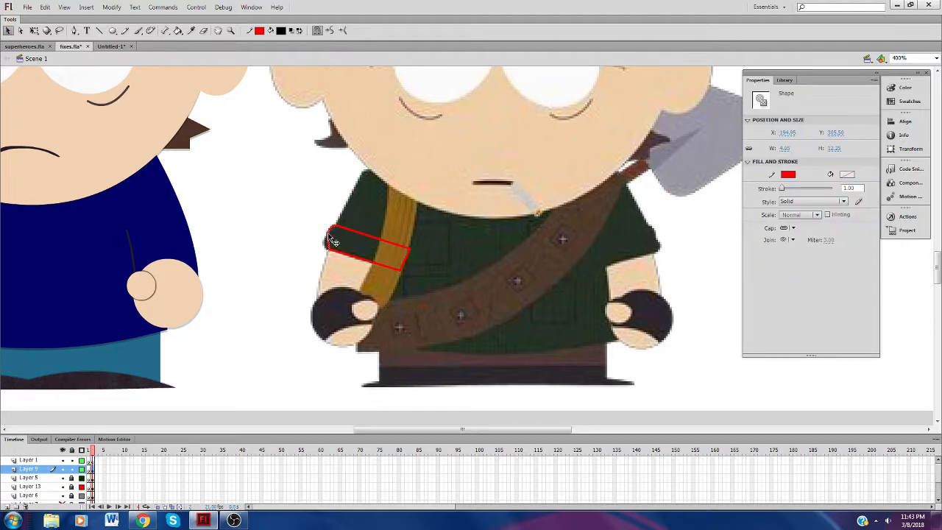
{"action": "left_click", "coordinate": [345, 240]}
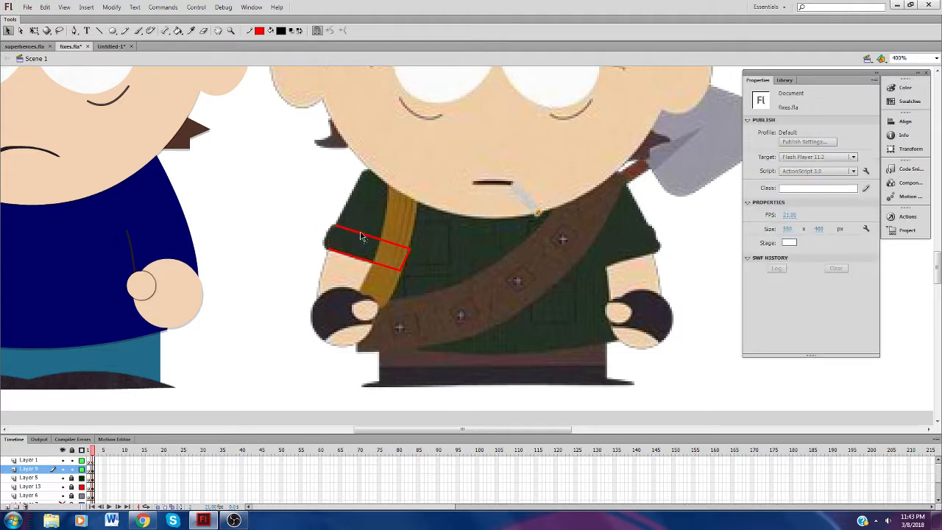
{"action": "left_click_drag", "start_coordinate": [362, 236], "coordinate": [405, 248]}
{"action": "left_click_drag", "start_coordinate": [404, 251], "coordinate": [396, 263]}
{"action": "left_click", "coordinate": [395, 260]}
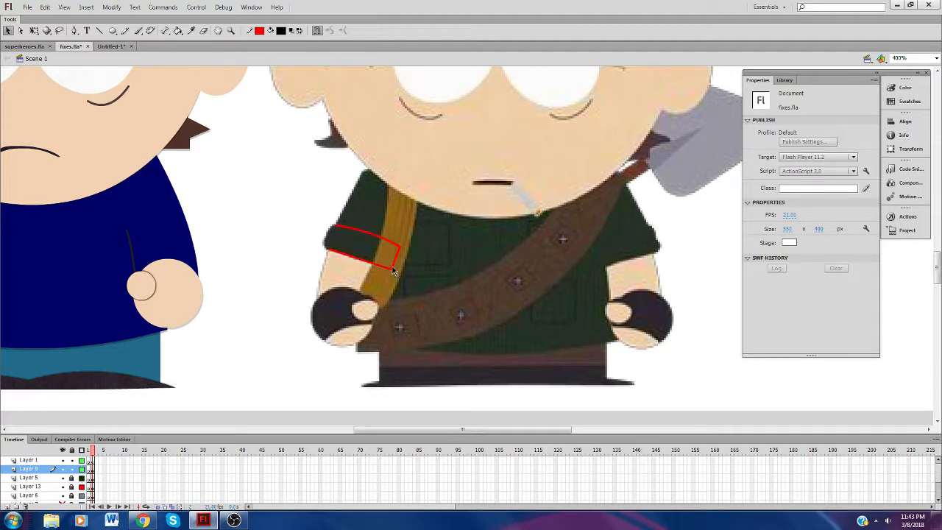
{"action": "key", "text": "Delete"}
Step: Draw short red lines down from both ends of the cuff outline's upper edge and curve them to round the corners
{"action": "left_click", "coordinate": [99, 30]}
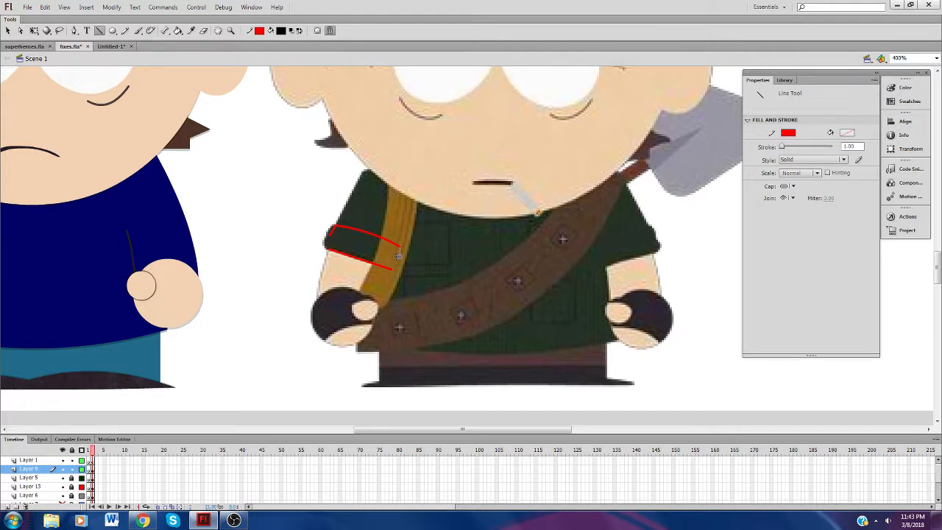
{"action": "left_click", "coordinate": [8, 30]}
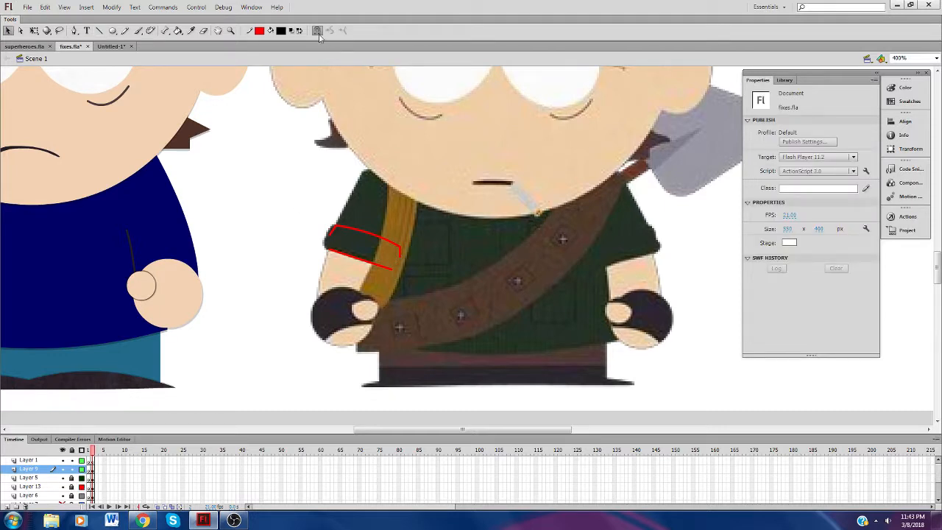
{"action": "double_click", "coordinate": [333, 231]}
{"action": "left_click", "coordinate": [332, 235]}
{"action": "double_click", "coordinate": [329, 238]}
{"action": "left_click", "coordinate": [330, 234]}
{"action": "double_click", "coordinate": [331, 235]}
{"action": "left_click", "coordinate": [331, 234]}
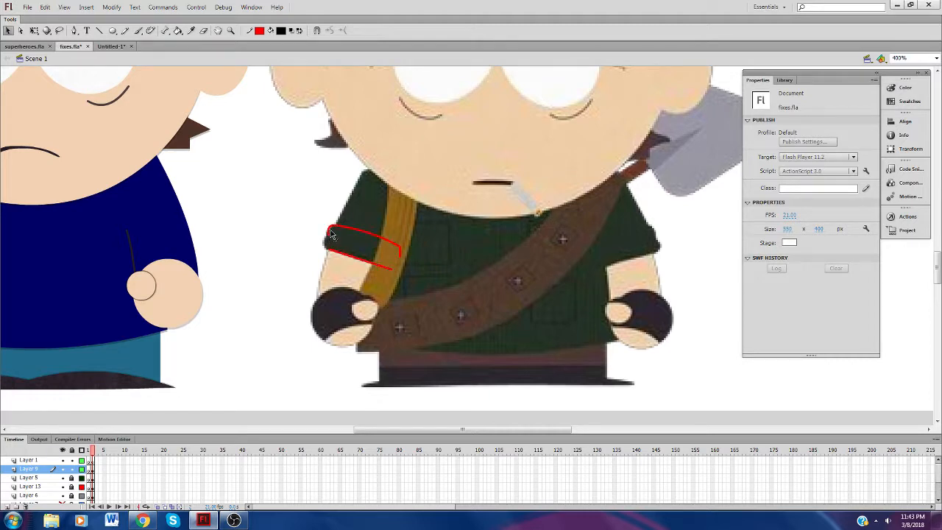
{"action": "double_click", "coordinate": [403, 253]}
{"action": "left_click", "coordinate": [403, 254]}
{"action": "double_click", "coordinate": [400, 264]}
{"action": "left_click", "coordinate": [263, 183]}
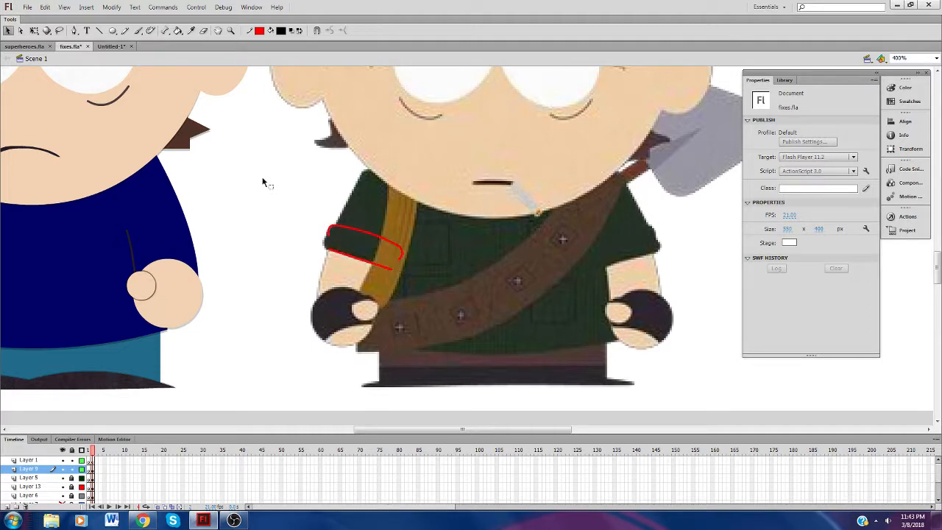
Step: Close both ends of the red cuff outline with lines and round its lower corners slightly outward
{"action": "left_click", "coordinate": [100, 30]}
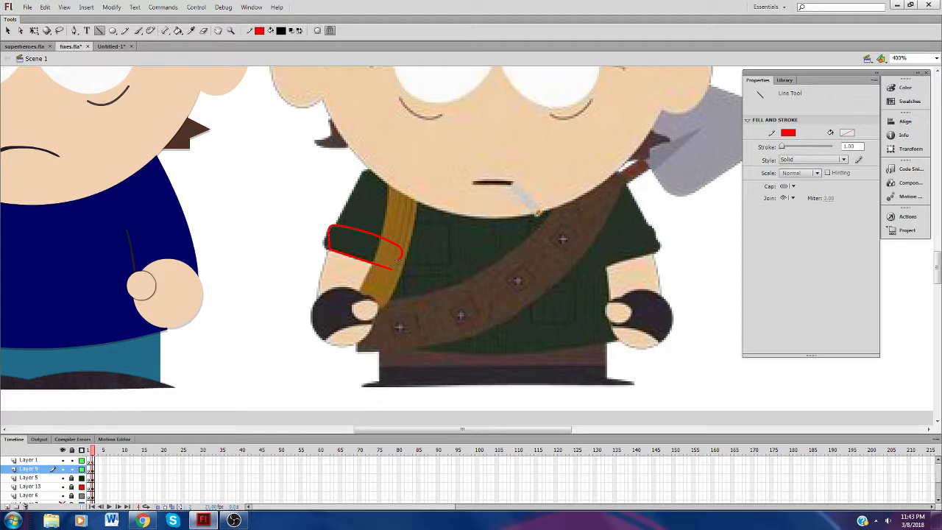
{"action": "left_click", "coordinate": [8, 31]}
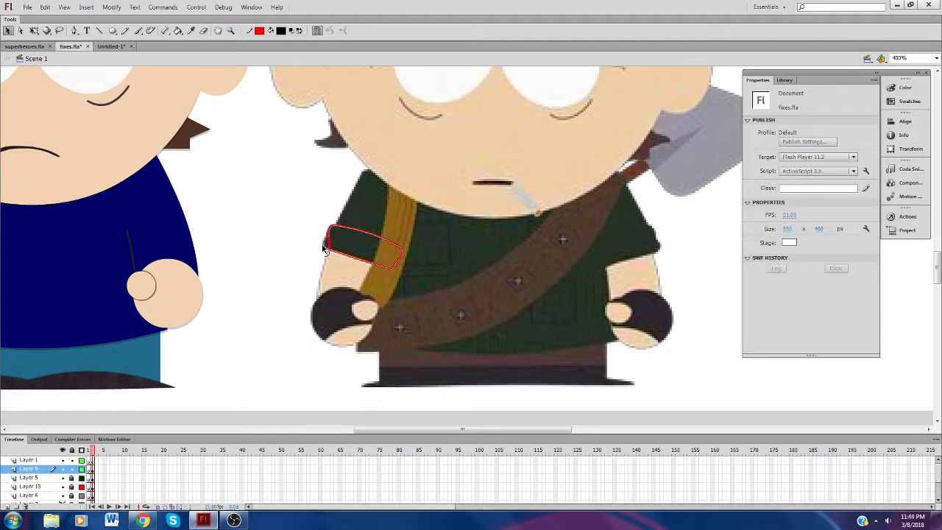
{"action": "left_click_drag", "start_coordinate": [324, 244], "coordinate": [323, 244]}
{"action": "left_click_drag", "start_coordinate": [395, 267], "coordinate": [399, 272]}
Step: Choose a dark green fill colour matching the shirt and fill the closed cuff outline with it
{"action": "left_click_drag", "start_coordinate": [394, 430], "coordinate": [373, 431]}
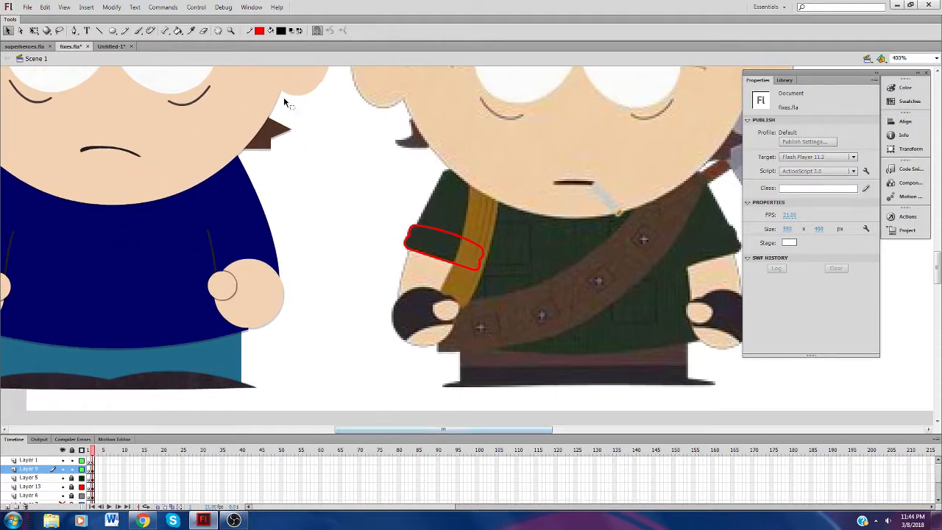
{"action": "left_click", "coordinate": [281, 30]}
{"action": "scroll", "coordinate": [351, 73], "scroll_direction": "down", "scroll_amount": 5}
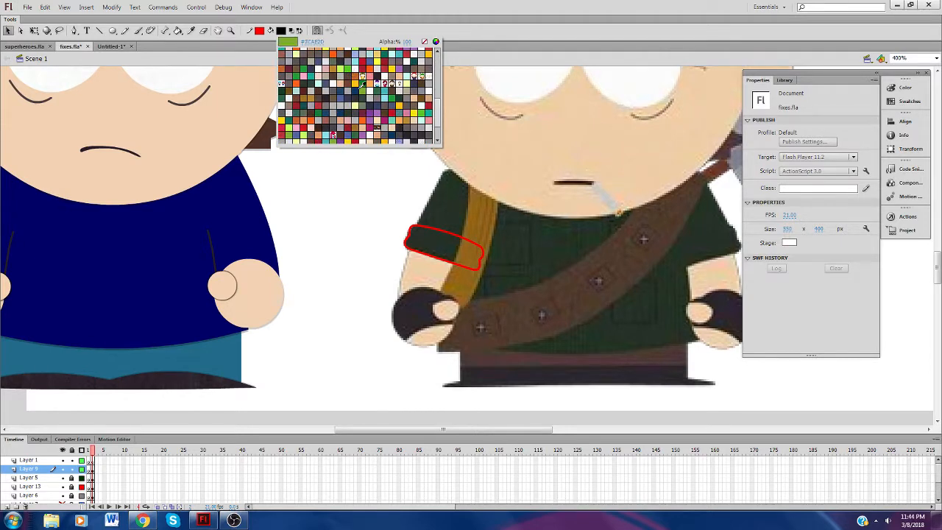
{"action": "left_click", "coordinate": [403, 96]}
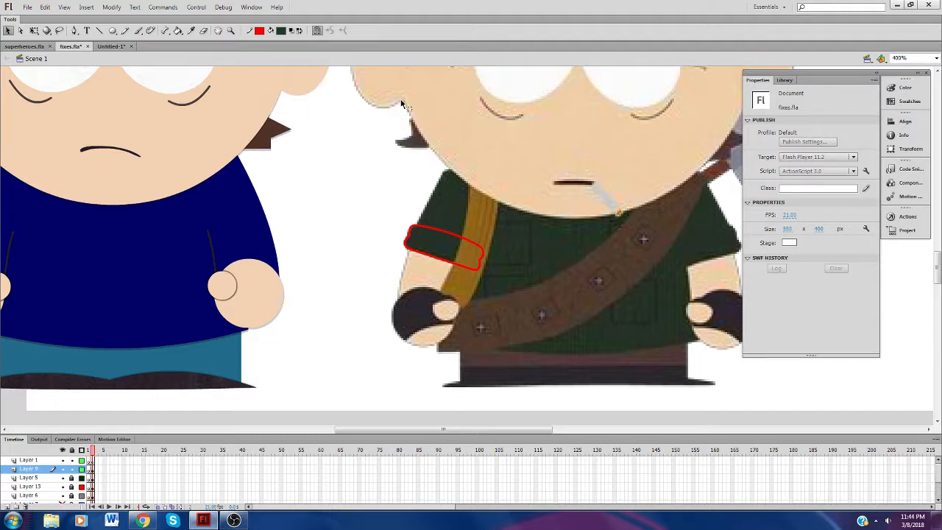
{"action": "left_click", "coordinate": [280, 31]}
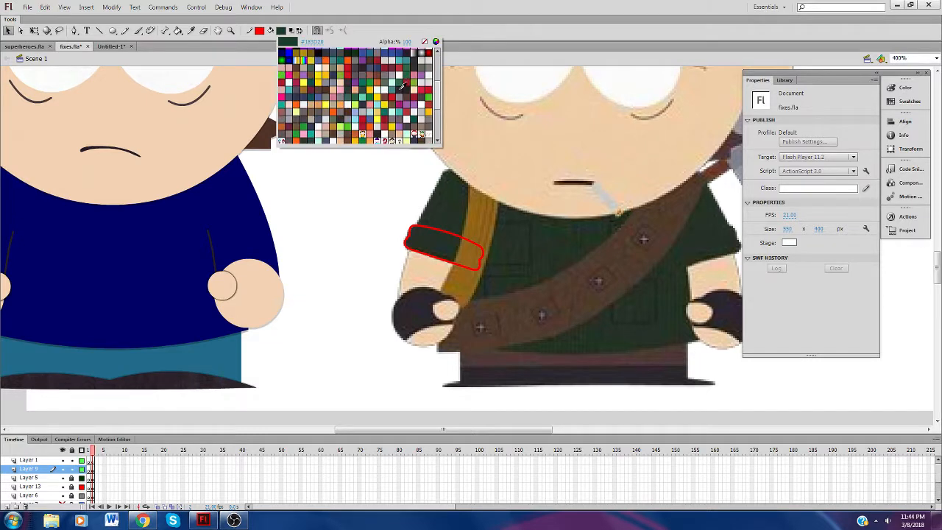
{"action": "left_click", "coordinate": [401, 64]}
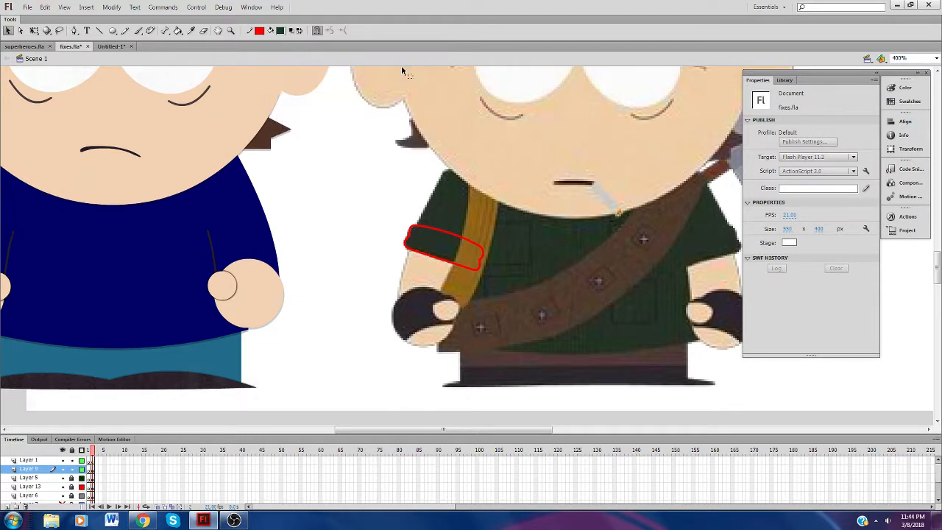
{"action": "left_click", "coordinate": [177, 30]}
{"action": "left_click", "coordinate": [423, 243]}
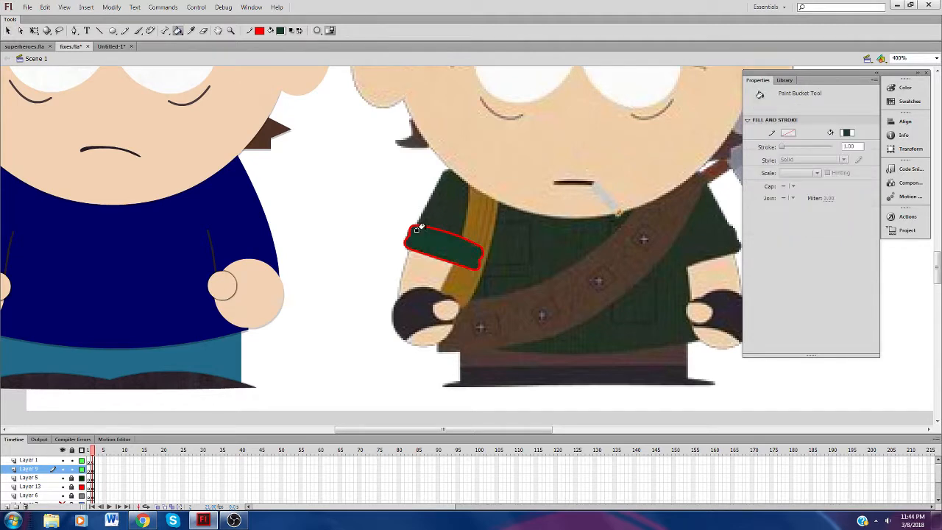
Step: Delete the red outline around the filled cuff and select the remaining green shape
{"action": "left_click", "coordinate": [8, 30]}
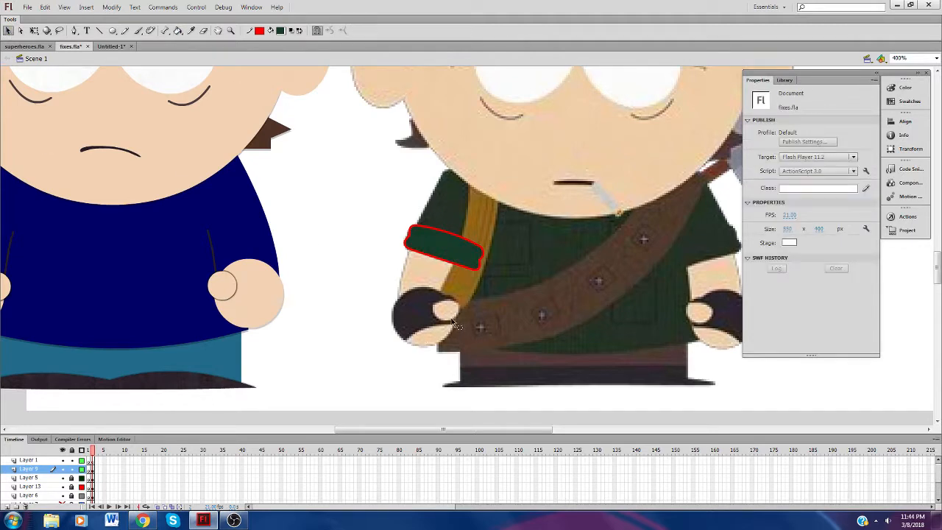
{"action": "left_click", "coordinate": [480, 272]}
{"action": "key", "text": "Delete"}
{"action": "mouse_move", "coordinate": [368, 189]}
{"action": "left_mouse_down"}
{"action": "mouse_move", "coordinate": [491, 250]}
{"action": "mouse_move", "coordinate": [545, 293]}
{"action": "left_mouse_up"}
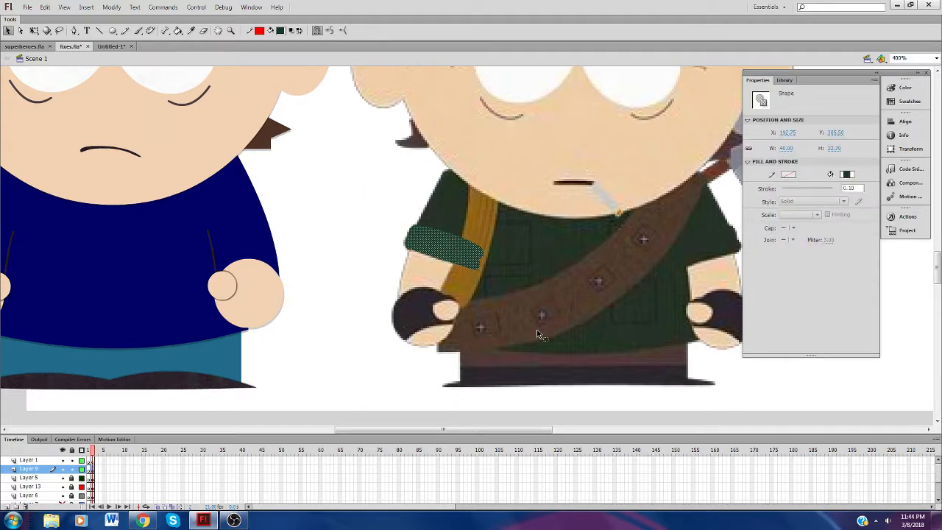
Step: Switch to the browser, read the latest messages in the stream's live chat and return to the Flash drawing
{"action": "left_click", "coordinate": [144, 522]}
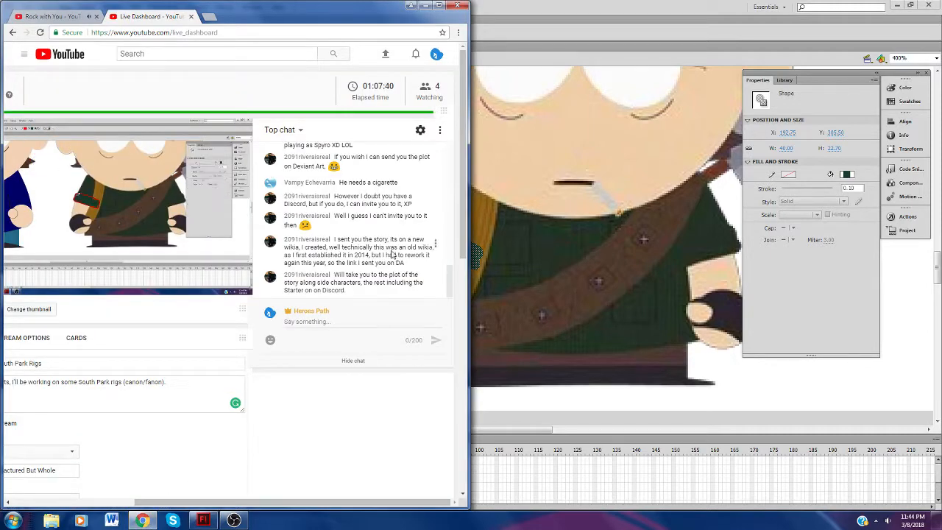
{"action": "left_click_drag", "start_coordinate": [300, 248], "coordinate": [391, 249]}
{"action": "left_click", "coordinate": [390, 274]}
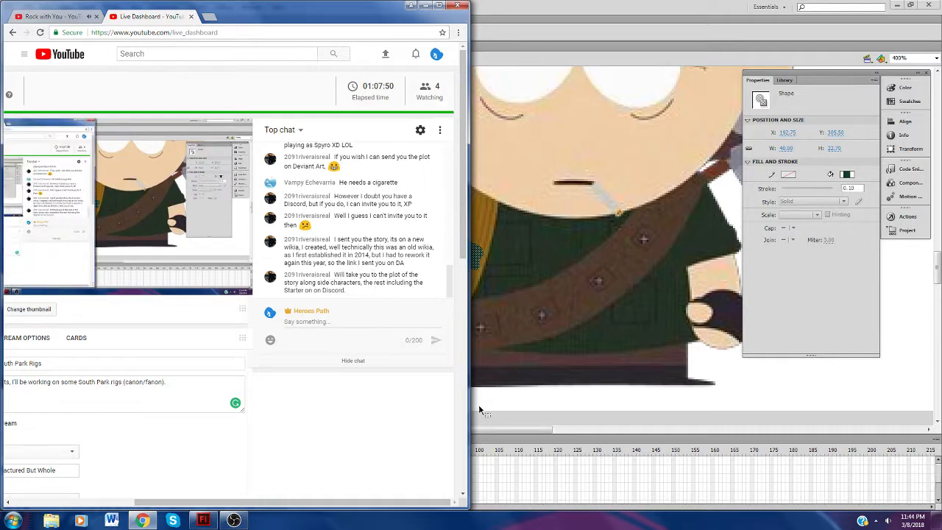
{"action": "left_click", "coordinate": [480, 427]}
Step: Cut the green cuff shape and paste it back in place over the reference character's sleeve
{"action": "left_click", "coordinate": [354, 239]}
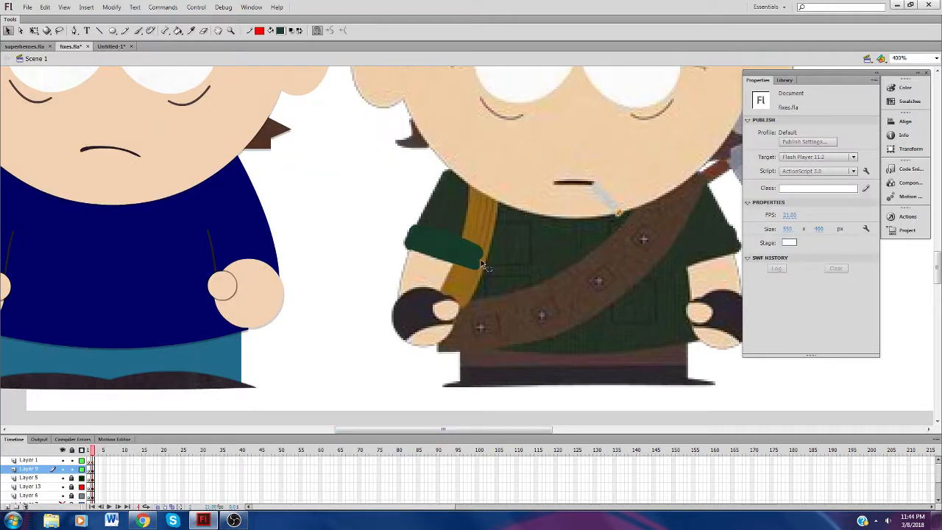
{"action": "left_click", "coordinate": [481, 259]}
{"action": "left_click", "coordinate": [374, 369]}
{"action": "left_click_drag", "start_coordinate": [370, 438], "coordinate": [325, 429]}
{"action": "right_click", "coordinate": [572, 293]}
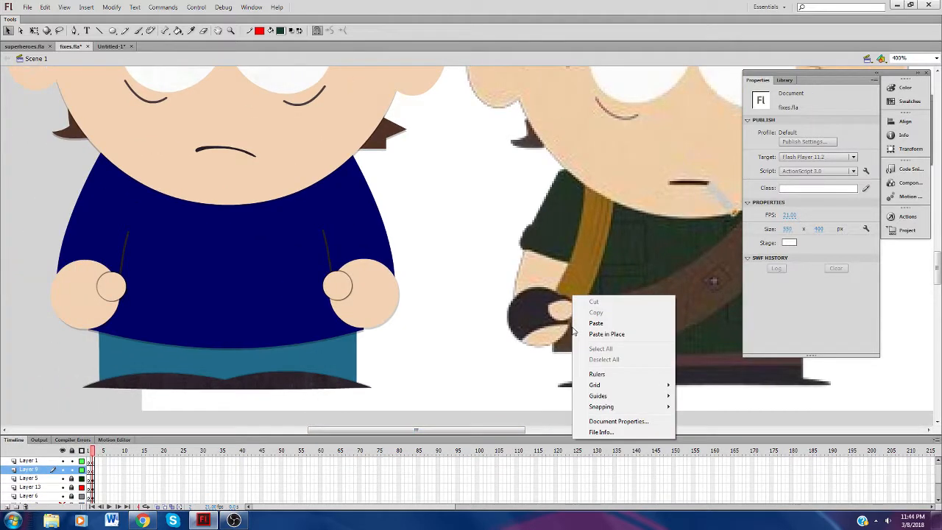
{"action": "left_click", "coordinate": [581, 332]}
{"action": "left_click", "coordinate": [376, 370]}
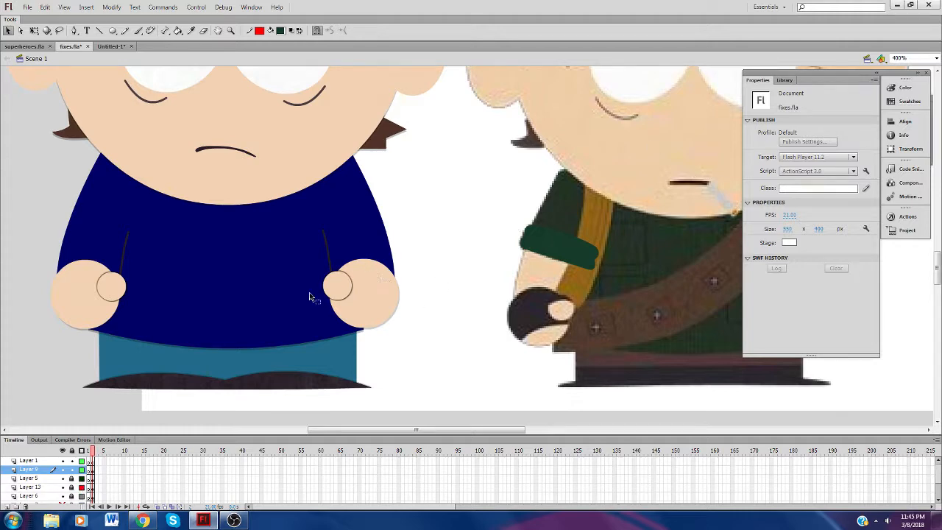
Step: Unlock Layer 5, inspect the shape inside the Alder's right arm symbol and return to the main scene
{"action": "left_click", "coordinate": [50, 480]}
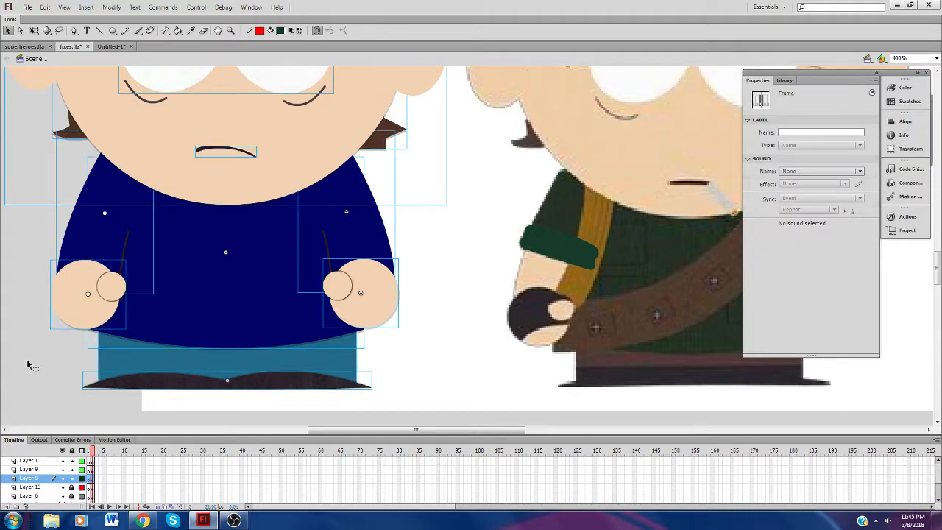
{"action": "left_click", "coordinate": [30, 365]}
{"action": "double_click", "coordinate": [97, 249]}
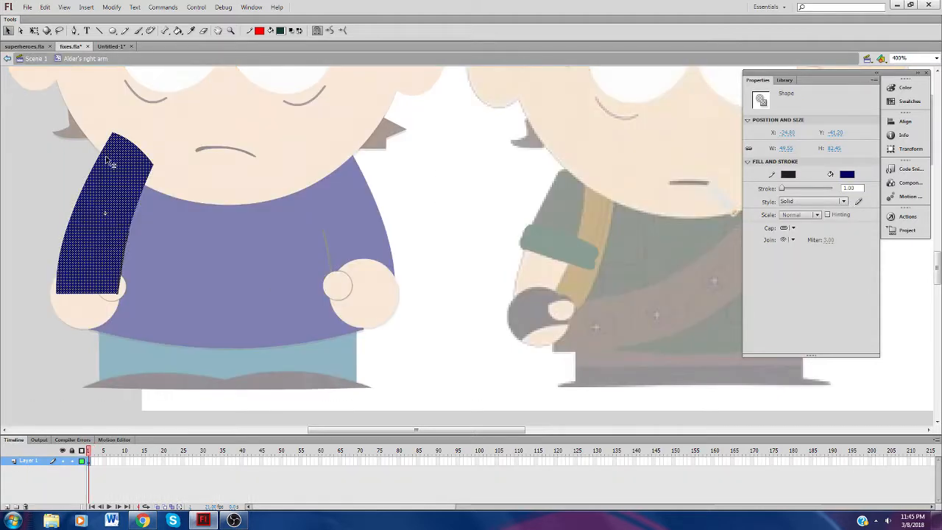
{"action": "left_click", "coordinate": [35, 60]}
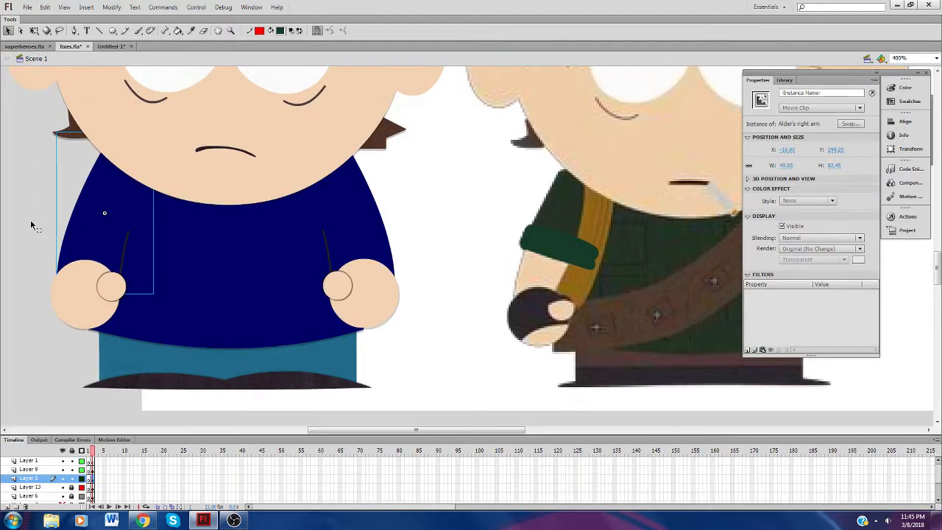
Step: Copy both arms of the blue-shirted character, lock Layer 5 and paste the arms in place in the Untitled-1 document
{"action": "left_click", "coordinate": [103, 234]}
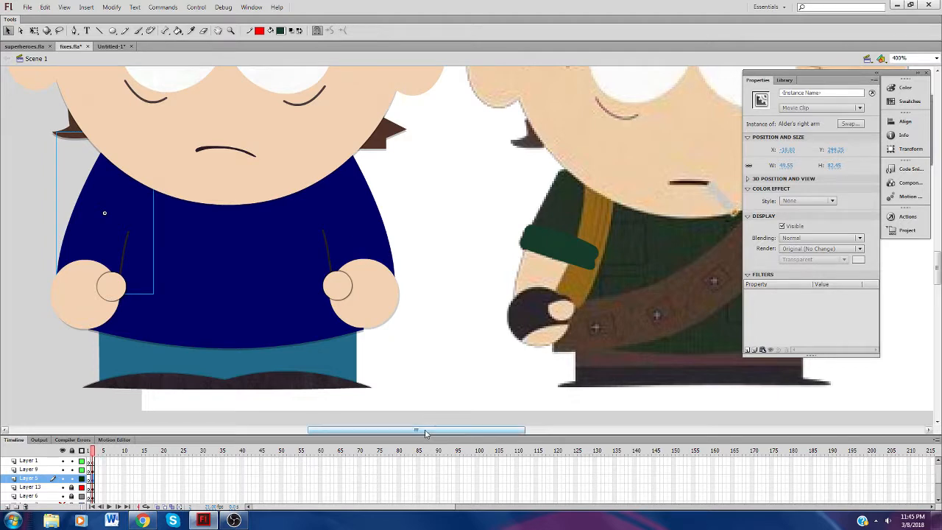
{"action": "left_click_drag", "start_coordinate": [425, 430], "coordinate": [406, 430]}
{"action": "left_click", "coordinate": [437, 241], "text": "shift"}
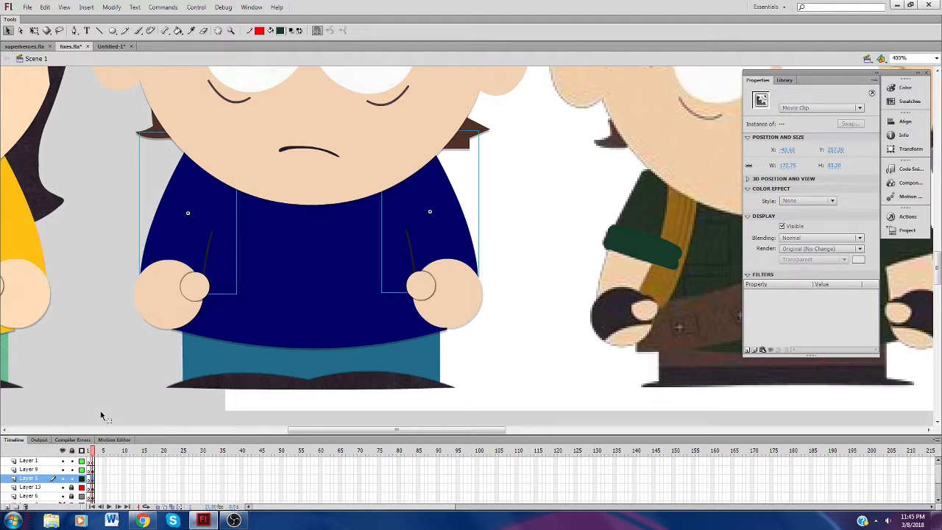
{"action": "left_click", "coordinate": [72, 479]}
{"action": "left_click", "coordinate": [111, 47]}
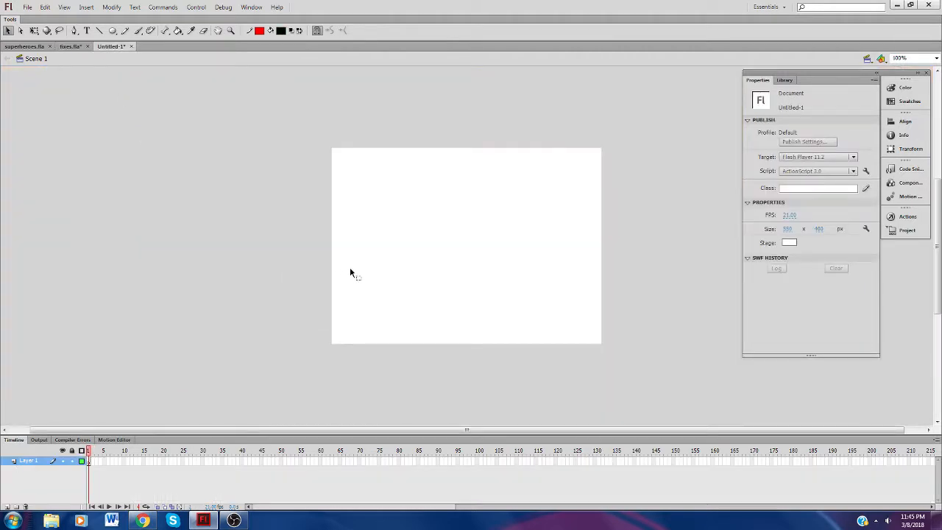
{"action": "right_click", "coordinate": [349, 267]}
{"action": "left_click", "coordinate": [379, 309]}
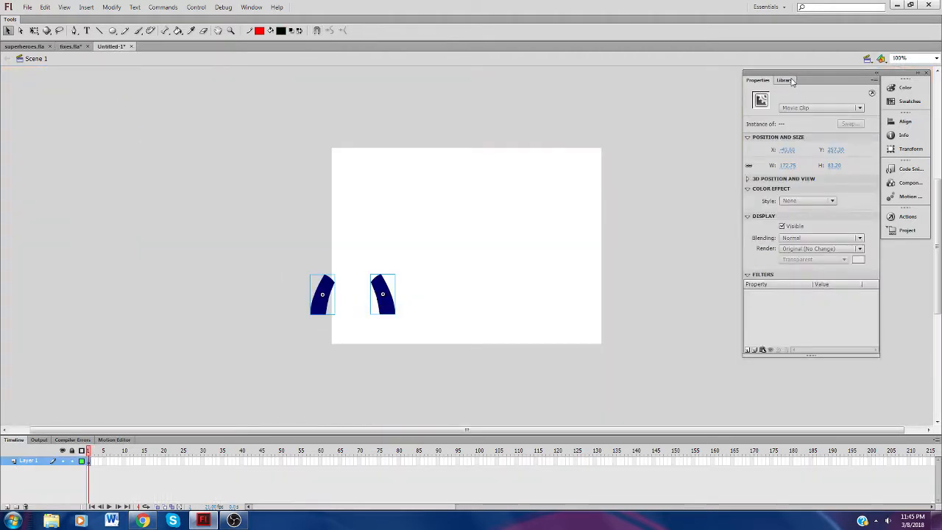
Step: Rename the Alder's left arm symbol in the Untitled-1 library to "Mole's left arm"
{"action": "left_click", "coordinate": [785, 81]}
{"action": "left_click", "coordinate": [782, 170]}
{"action": "right_click", "coordinate": [784, 170]}
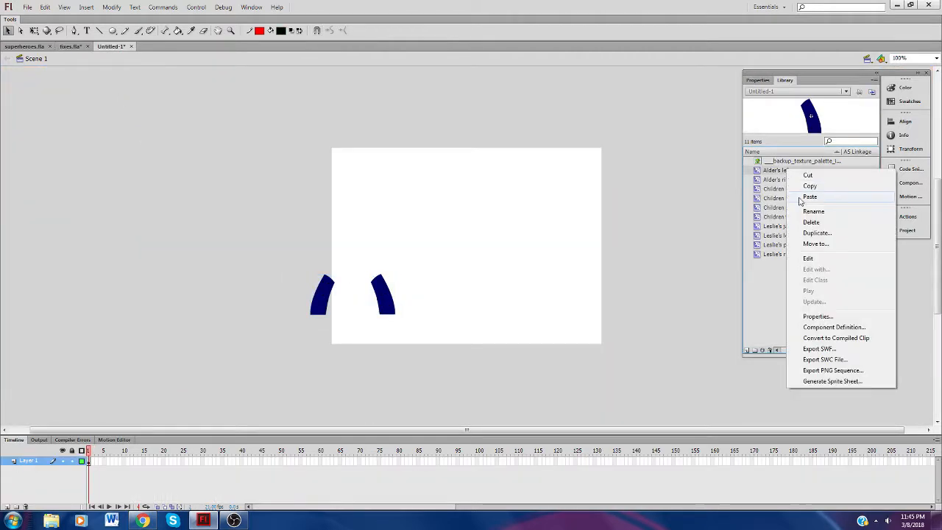
{"action": "left_click", "coordinate": [802, 209]}
{"action": "left_click_drag", "start_coordinate": [777, 171], "coordinate": [764, 170]}
{"action": "type", "text": "Noel's left arm"}
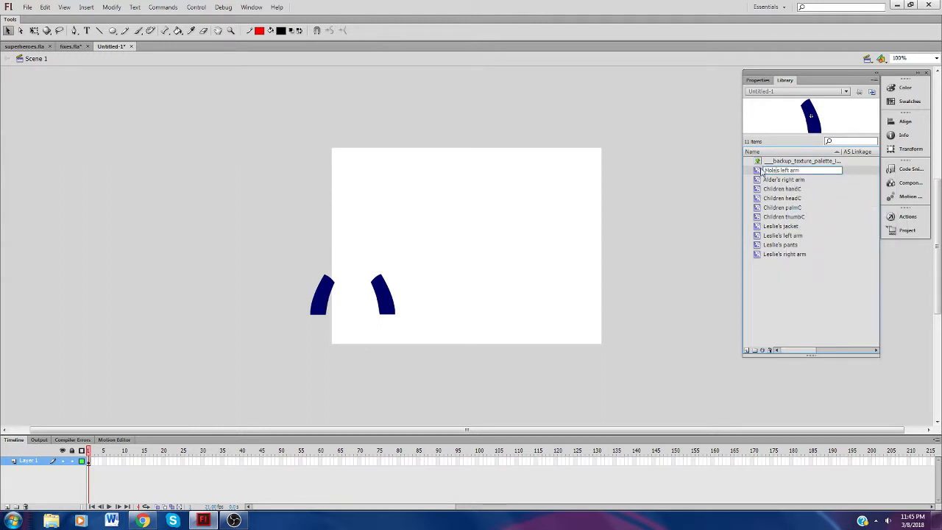
Step: Rename the Alder's right arm symbol in the Untitled-1 library to "Mole's right arm"
{"action": "right_click", "coordinate": [770, 170]}
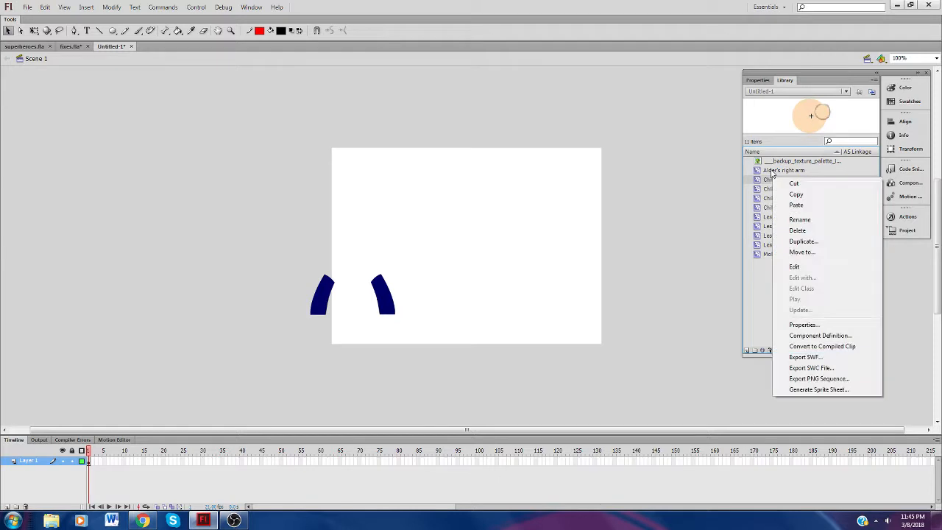
{"action": "right_click", "coordinate": [770, 170]}
{"action": "left_click", "coordinate": [791, 214]}
{"action": "left_click", "coordinate": [779, 170]}
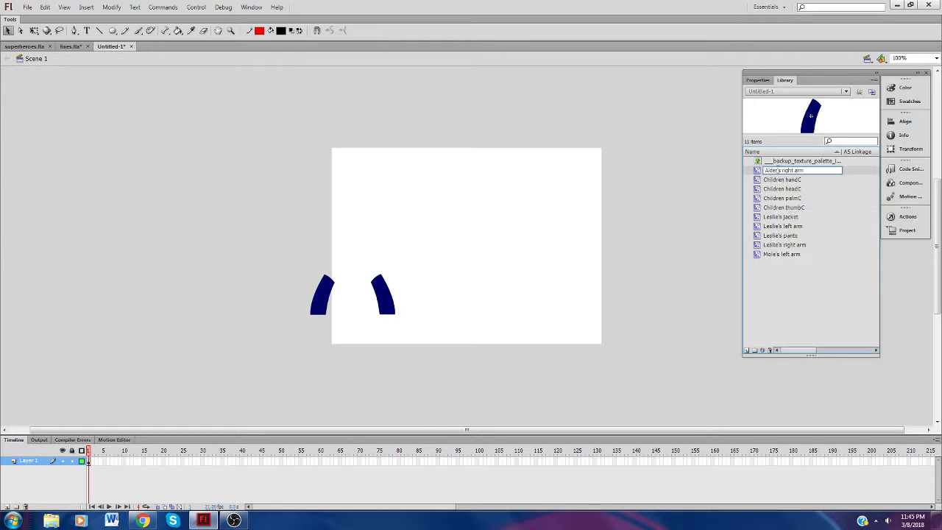
{"action": "key", "text": "BackSpace"}
{"action": "key", "text": "BackSpace"}
{"action": "key", "text": "BackSpace"}
{"action": "key", "text": "BackSpace"}
{"action": "key", "text": "BackSpace"}
{"action": "type", "text": "Mole"}
{"action": "key", "text": "Return"}
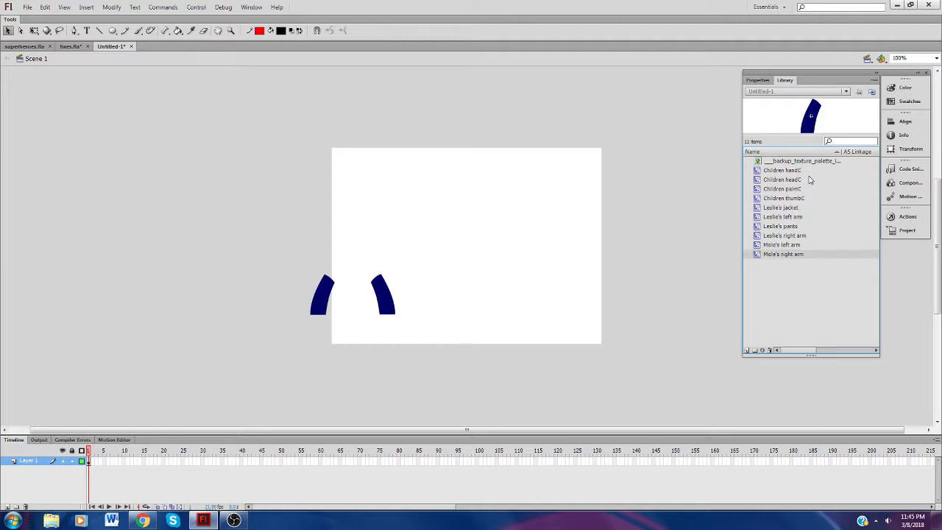
Step: Cut both renamed arms from the Untitled-1 stage and switch back to fixes.fla
{"action": "left_click_drag", "start_coordinate": [440, 339], "coordinate": [261, 250]}
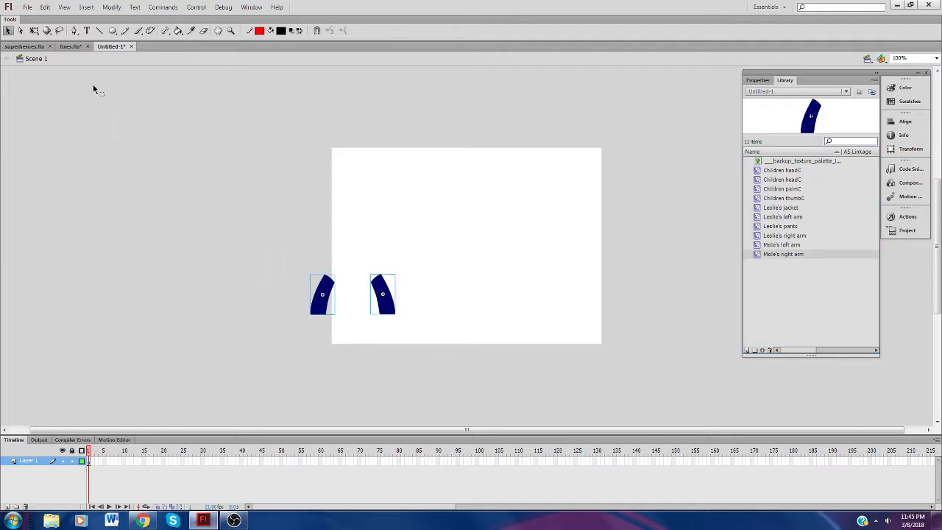
{"action": "key", "text": "ctrl+x"}
{"action": "left_click", "coordinate": [71, 46]}
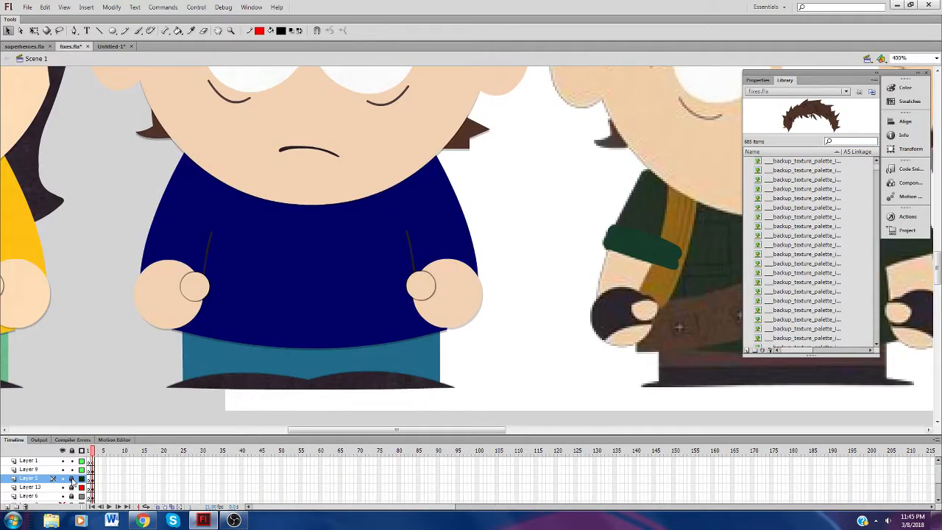
Step: Unlock Layer 5 and delete both original arms from the blue-shirted character
{"action": "left_click", "coordinate": [71, 480]}
{"action": "key", "text": "ctrl+shift+v"}
{"action": "left_click", "coordinate": [184, 238]}
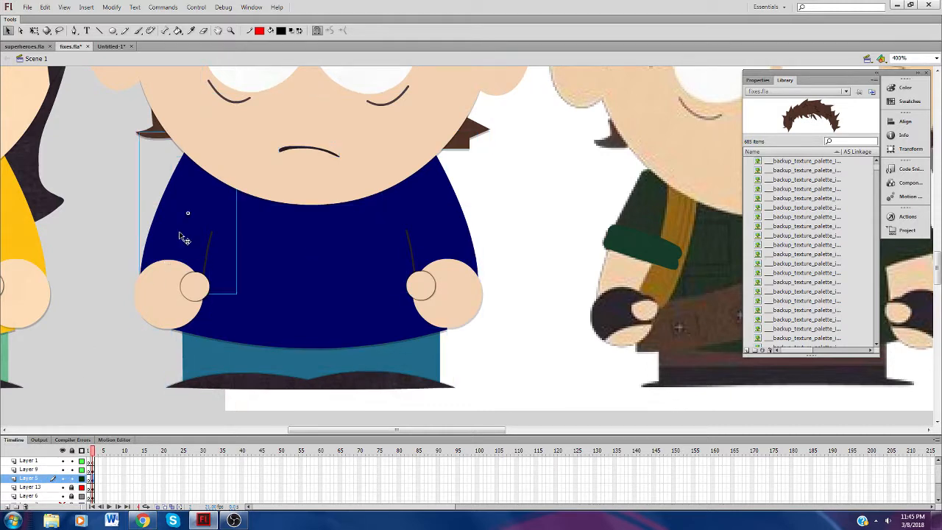
{"action": "key", "text": "Delete"}
{"action": "left_click", "coordinate": [463, 252]}
{"action": "key", "text": "Delete"}
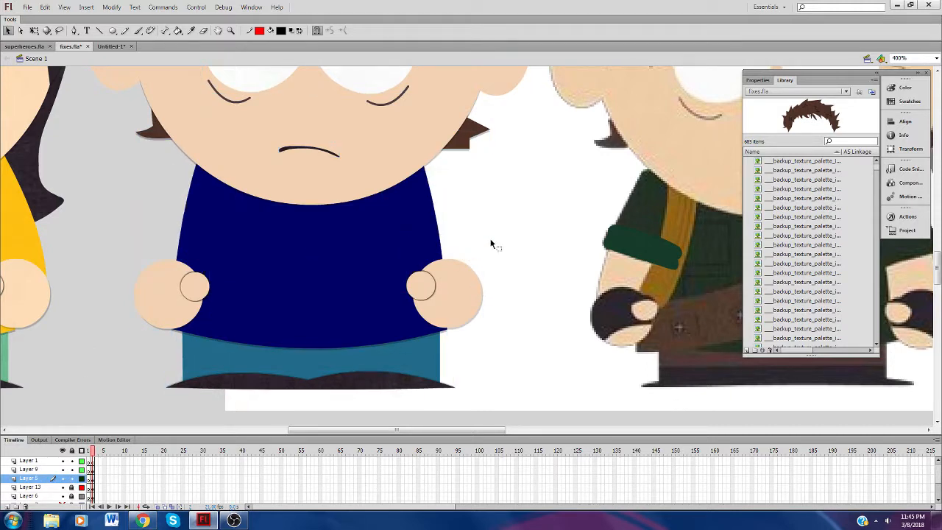
Step: Paste Mole's left and right arms in place on the blue-shirted character and send both to the back
{"action": "right_click", "coordinate": [498, 240]}
{"action": "left_click", "coordinate": [530, 277]}
{"action": "right_click", "coordinate": [456, 239]}
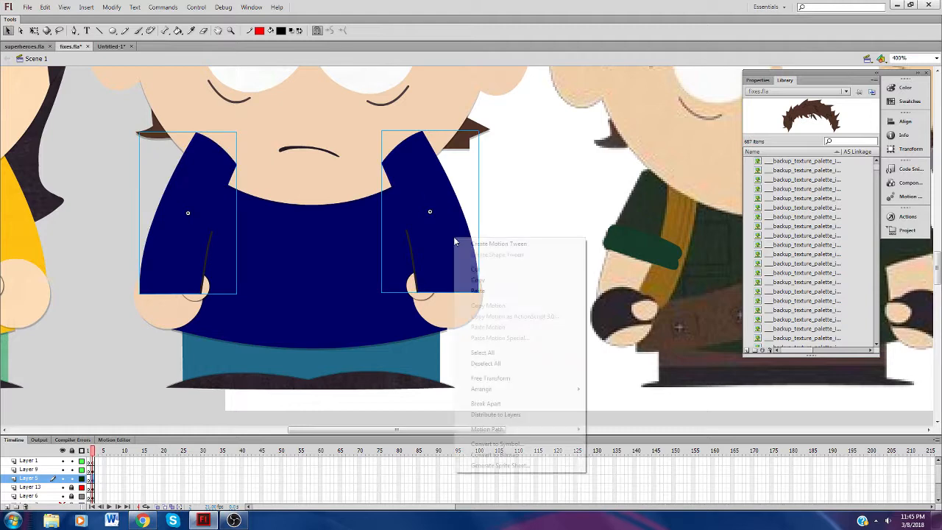
{"action": "mouse_move", "coordinate": [494, 390]}
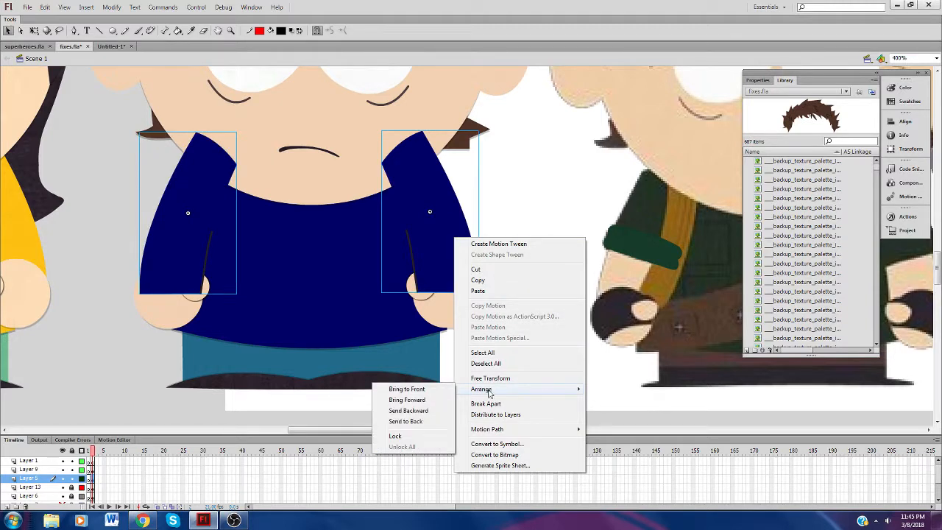
{"action": "left_click", "coordinate": [409, 421]}
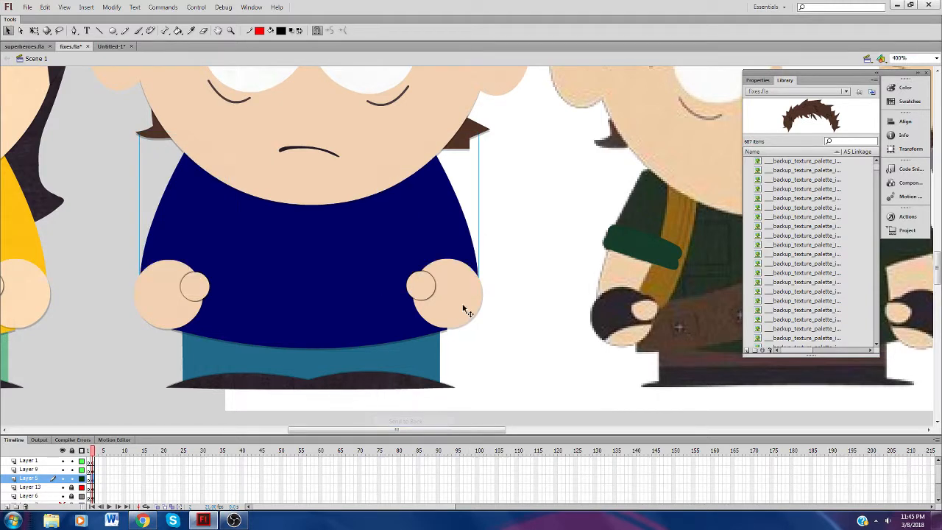
Step: Bring both pasted arms forward in the stacking order until they sit above the shirt but behind the hands
{"action": "right_click", "coordinate": [468, 248]}
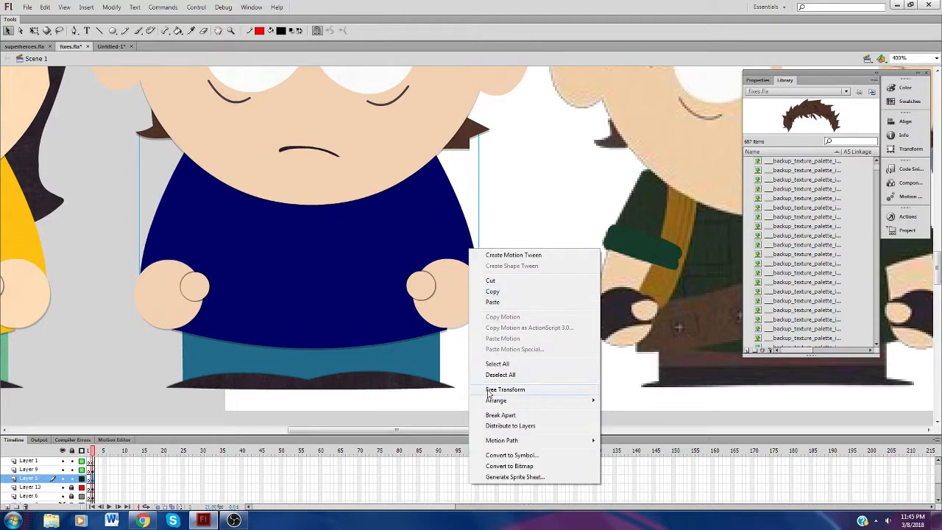
{"action": "mouse_move", "coordinate": [478, 401]}
{"action": "left_click", "coordinate": [433, 421]}
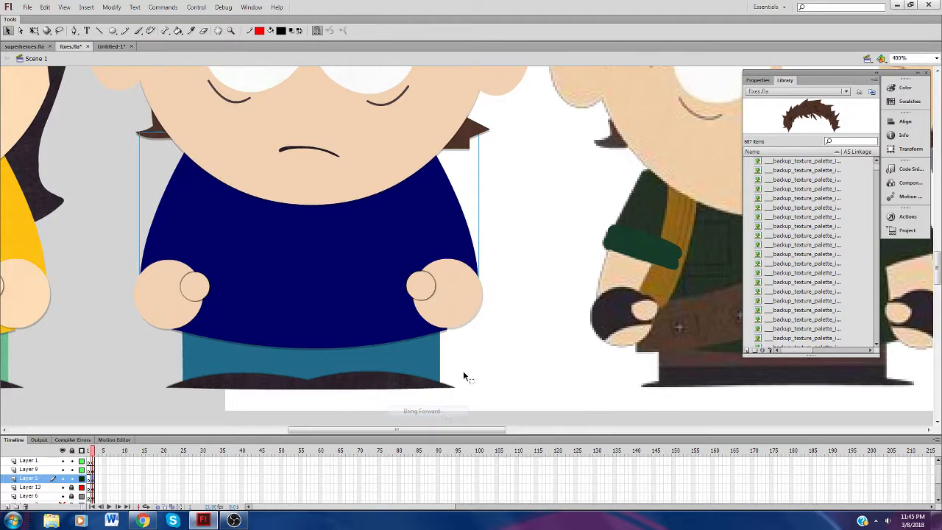
{"action": "right_click", "coordinate": [471, 250]}
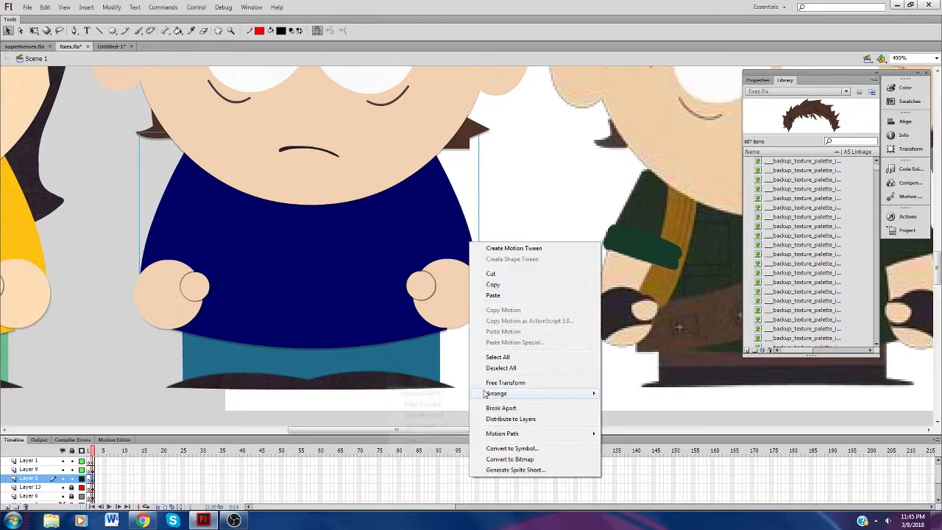
{"action": "mouse_move", "coordinate": [487, 394]}
{"action": "left_click", "coordinate": [440, 406]}
{"action": "right_click", "coordinate": [462, 231]}
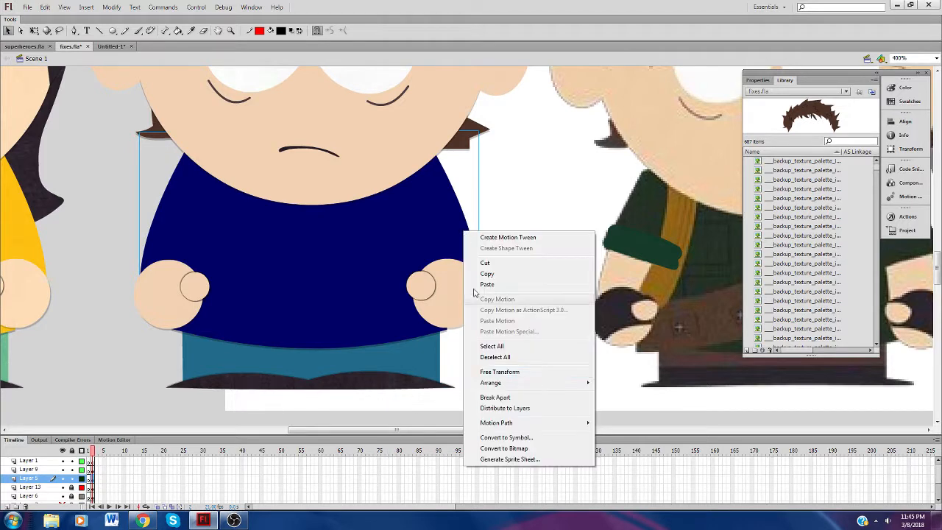
{"action": "left_click", "coordinate": [433, 396]}
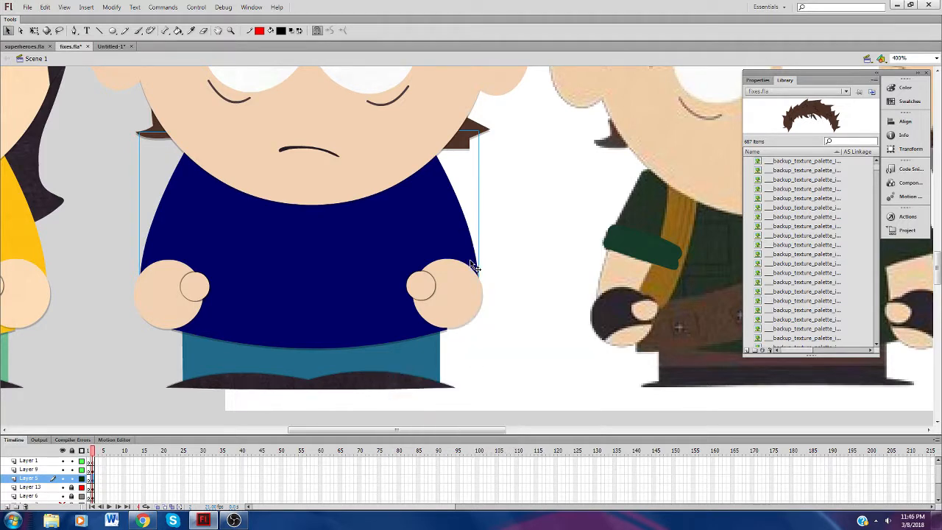
{"action": "right_click", "coordinate": [470, 250]}
{"action": "mouse_move", "coordinate": [477, 401]}
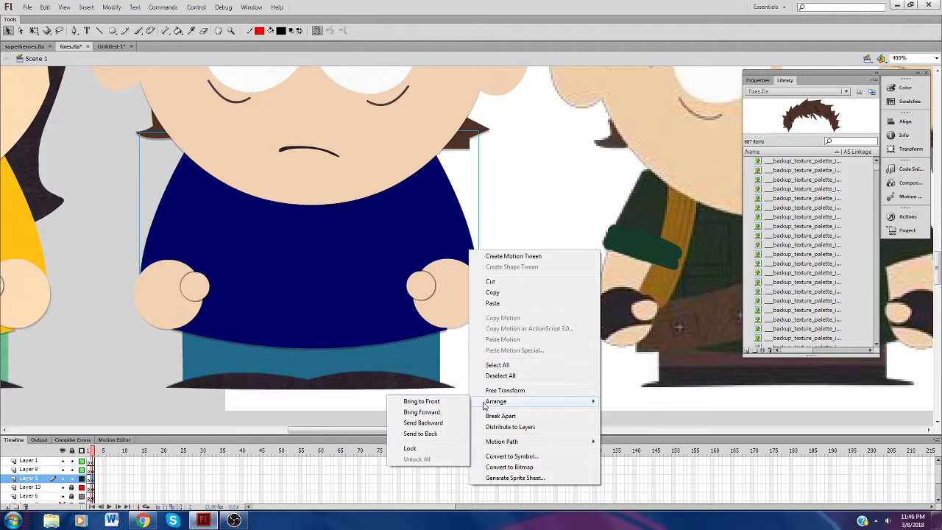
{"action": "left_click", "coordinate": [437, 412]}
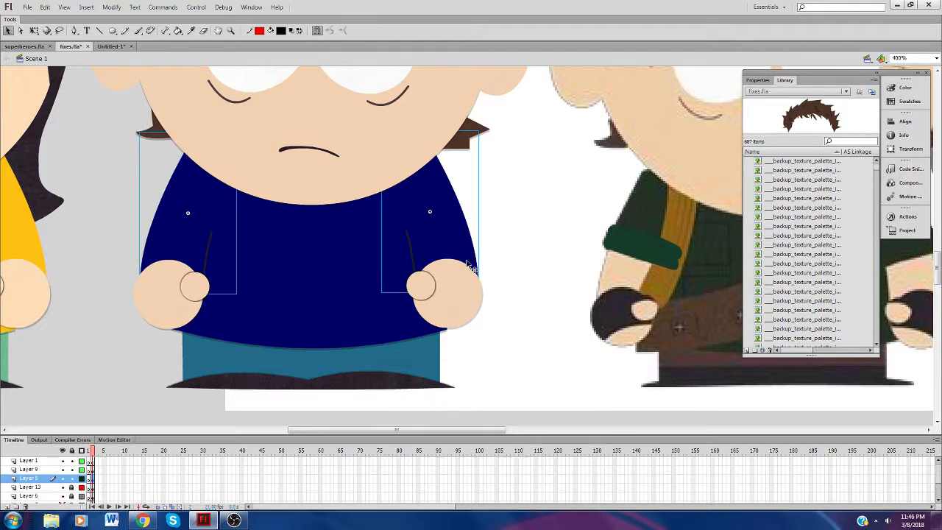
Step: Delete the dark crease line inside the "Mole's left arm" symbol and return to Scene 1
{"action": "left_click", "coordinate": [533, 328]}
{"action": "left_click", "coordinate": [434, 237]}
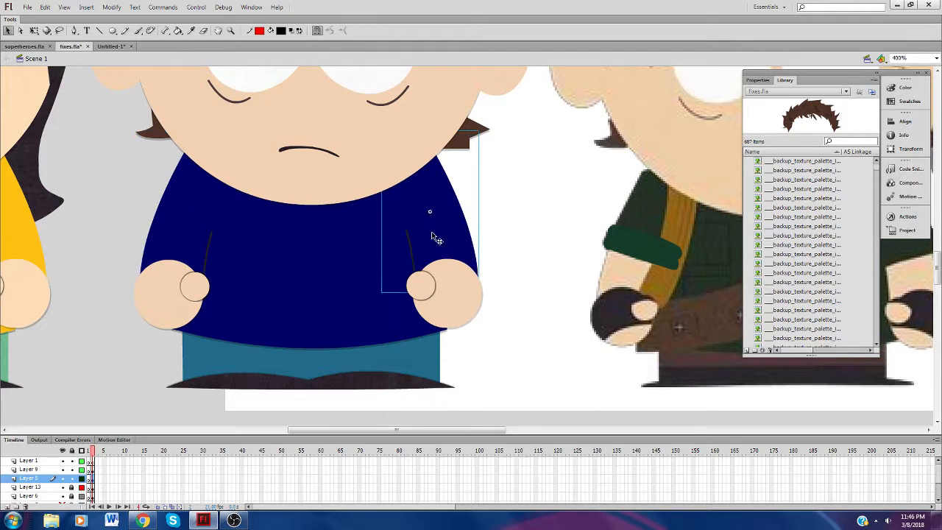
{"action": "double_click", "coordinate": [452, 251]}
{"action": "left_click", "coordinate": [535, 357]}
{"action": "left_click", "coordinate": [410, 250]}
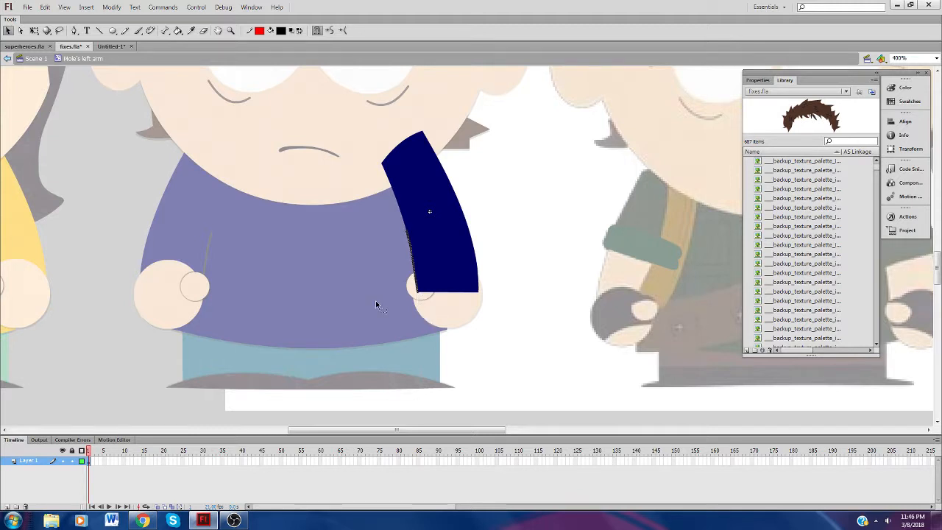
{"action": "left_click", "coordinate": [35, 59]}
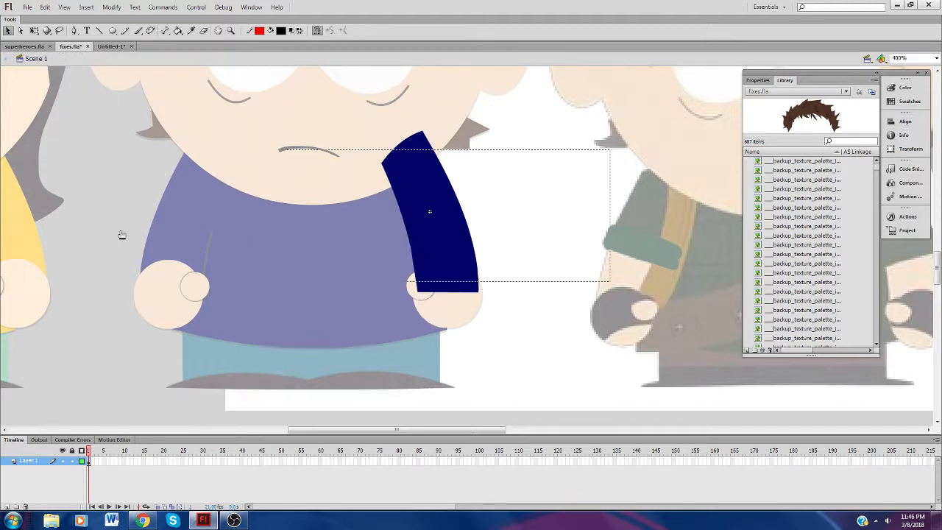
{"action": "left_click", "coordinate": [128, 229]}
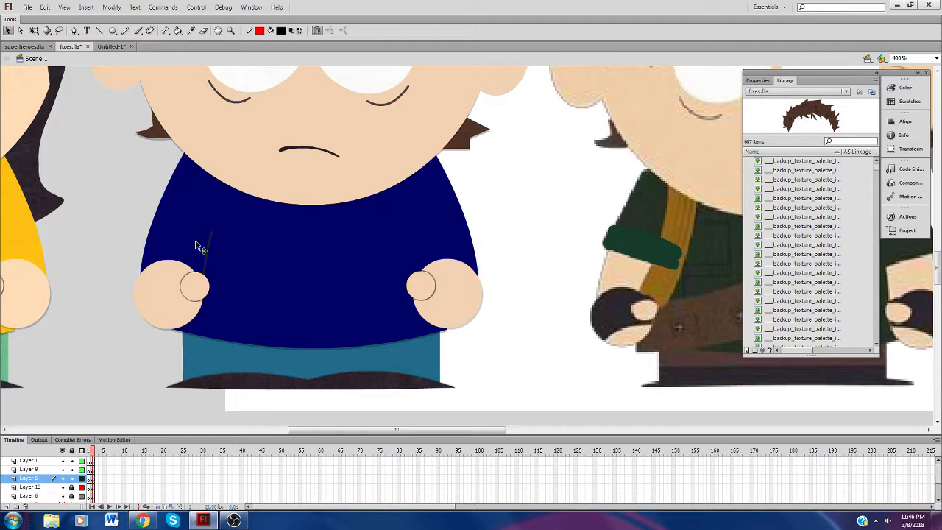
Step: Delete the dark crease line inside the "Mole's right arm" symbol and return to Scene 1
{"action": "double_click", "coordinate": [199, 246]}
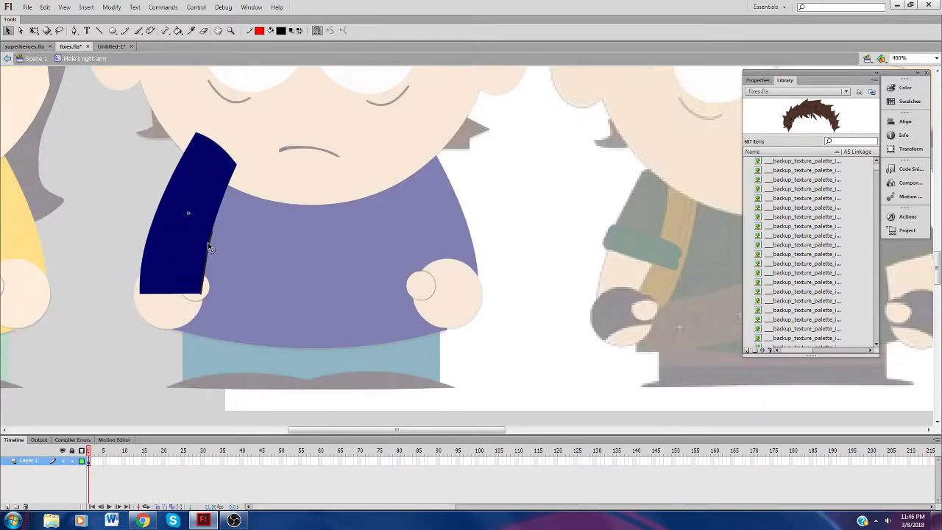
{"action": "left_click", "coordinate": [36, 59]}
{"action": "left_click", "coordinate": [546, 253]}
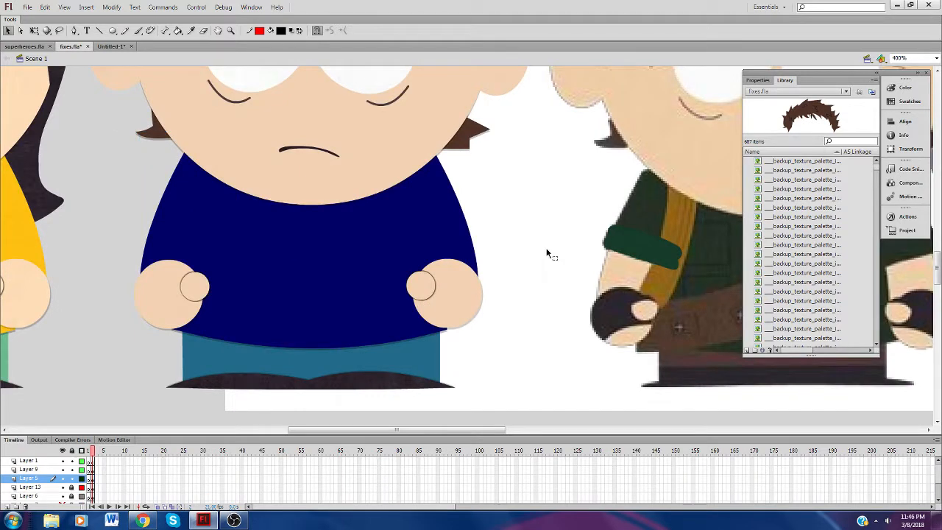
Step: Sample the dark green of the reference character's sleeve cuff and fill the "Mole's right arm" symbol with it
{"action": "left_click", "coordinate": [191, 30]}
{"action": "left_click", "coordinate": [622, 240]}
{"action": "left_click", "coordinate": [8, 30]}
{"action": "left_click", "coordinate": [173, 218]}
{"action": "double_click", "coordinate": [170, 211]}
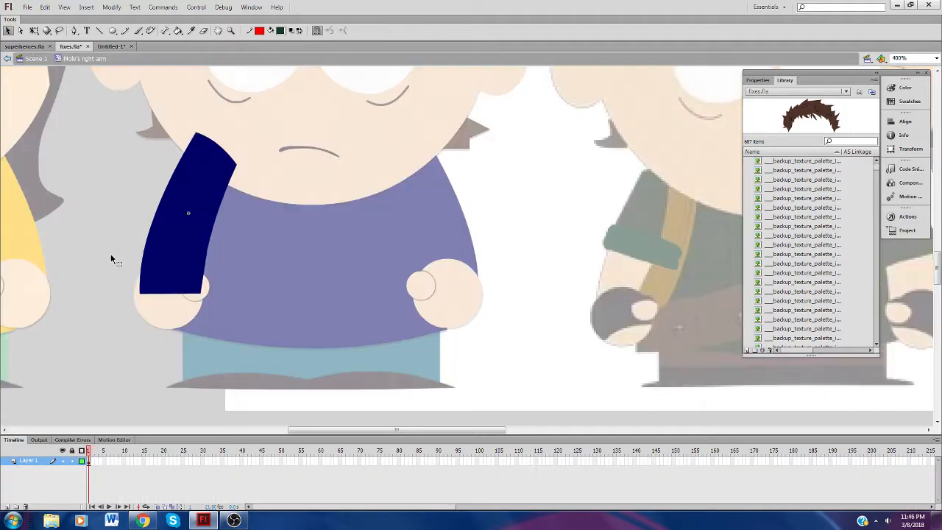
{"action": "left_click", "coordinate": [177, 30]}
{"action": "left_click", "coordinate": [188, 198]}
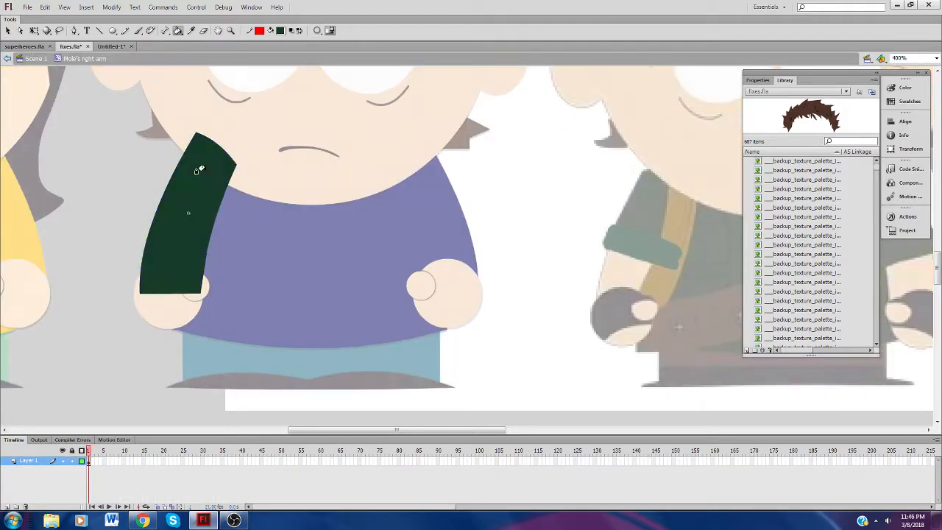
{"action": "left_click", "coordinate": [37, 63]}
{"action": "left_click", "coordinate": [7, 32]}
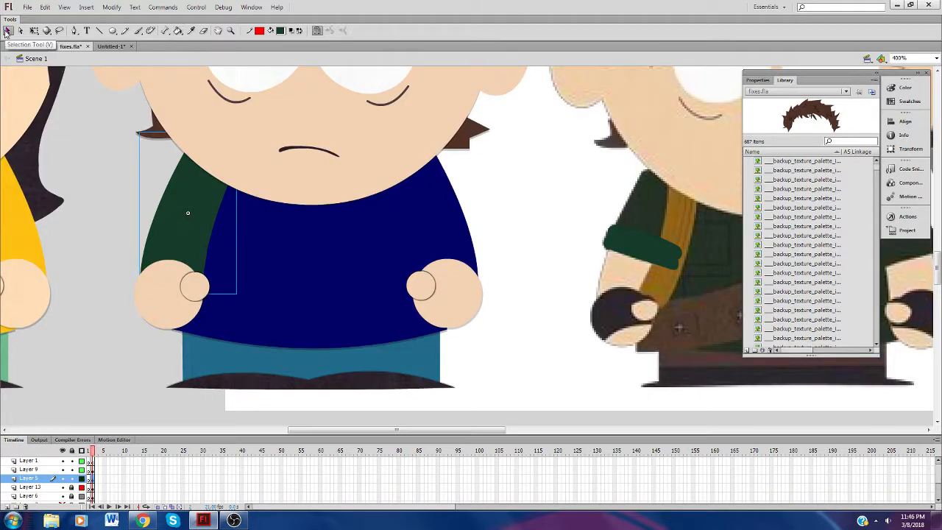
Step: Fill the "Mole's left arm" symbol with the same dark green and return to Scene 1
{"action": "left_click", "coordinate": [526, 206]}
{"action": "double_click", "coordinate": [465, 248]}
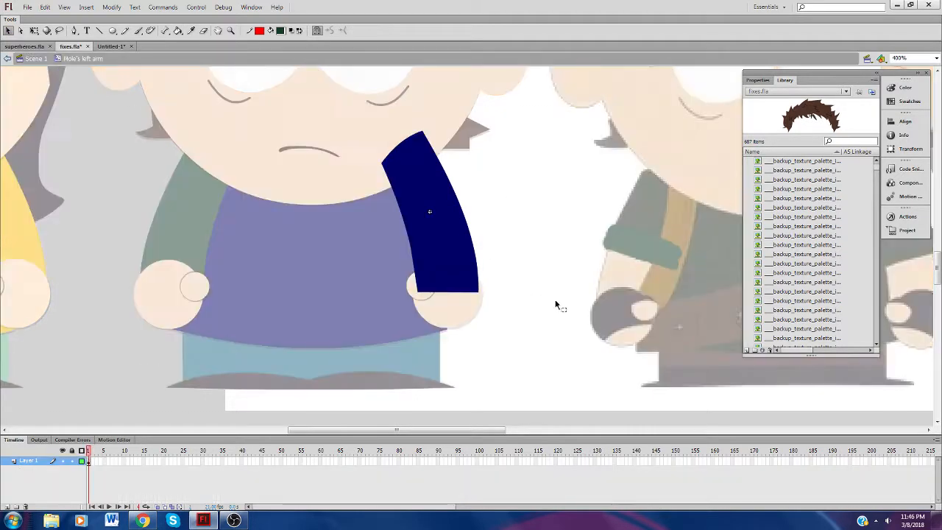
{"action": "left_click", "coordinate": [177, 31]}
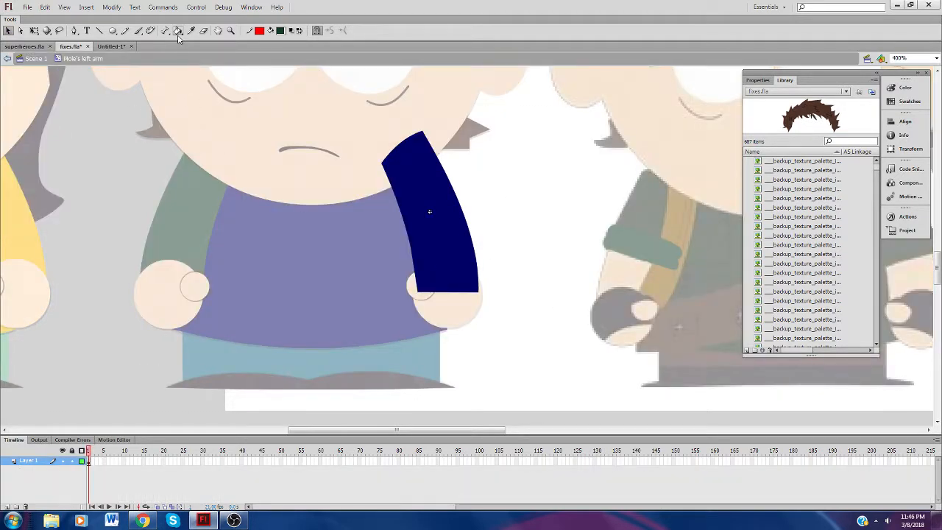
{"action": "left_click", "coordinate": [431, 194]}
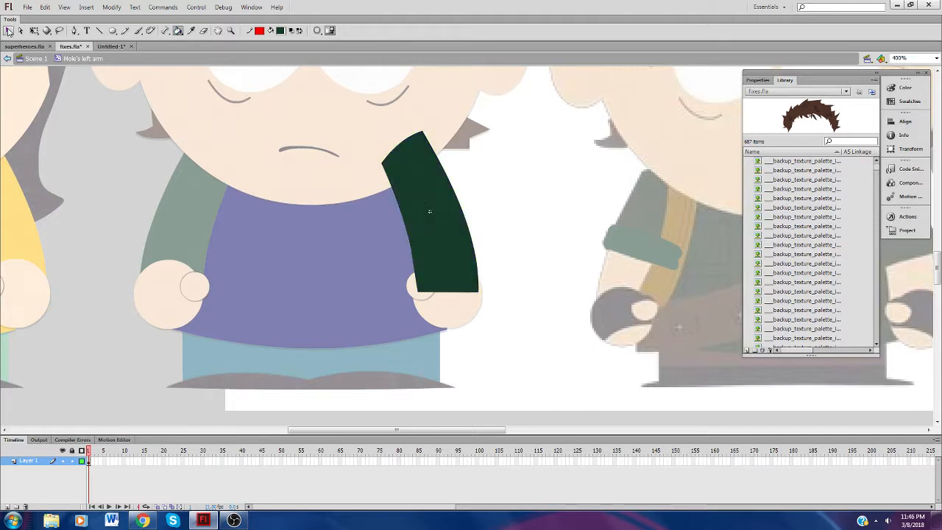
{"action": "left_click", "coordinate": [7, 30]}
{"action": "left_click", "coordinate": [35, 59]}
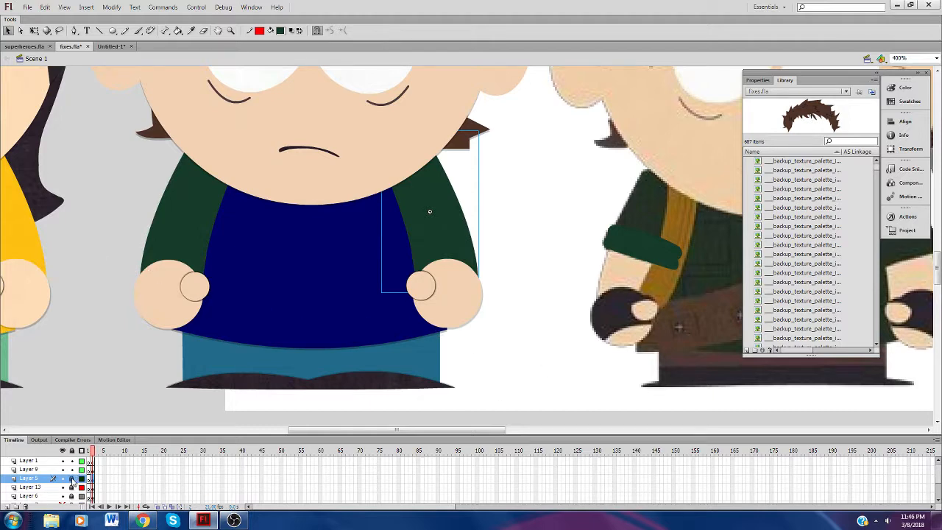
Step: Lock Layer 5 and move the traced green cuff on Layer 9 from the reference onto the character's right sleeve
{"action": "left_click", "coordinate": [33, 468]}
{"action": "mouse_move", "coordinate": [653, 259]}
{"action": "left_mouse_down"}
{"action": "mouse_move", "coordinate": [184, 234]}
{"action": "mouse_move", "coordinate": [205, 225]}
{"action": "left_mouse_up"}
{"action": "left_click", "coordinate": [254, 276]}
{"action": "left_click", "coordinate": [185, 221]}
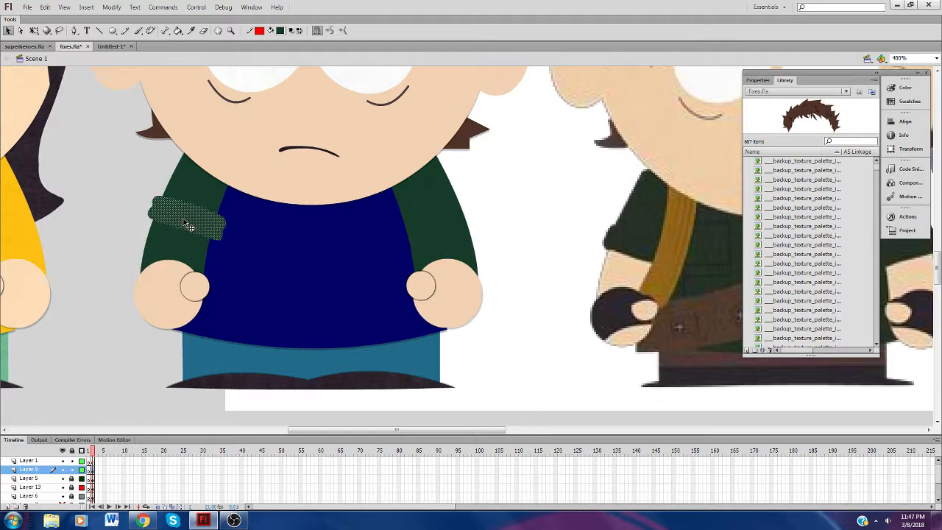
Step: Duplicate the green cuff in place and flip the copy to mirror its slant
{"action": "left_click", "coordinate": [318, 243]}
{"action": "right_click", "coordinate": [377, 226]}
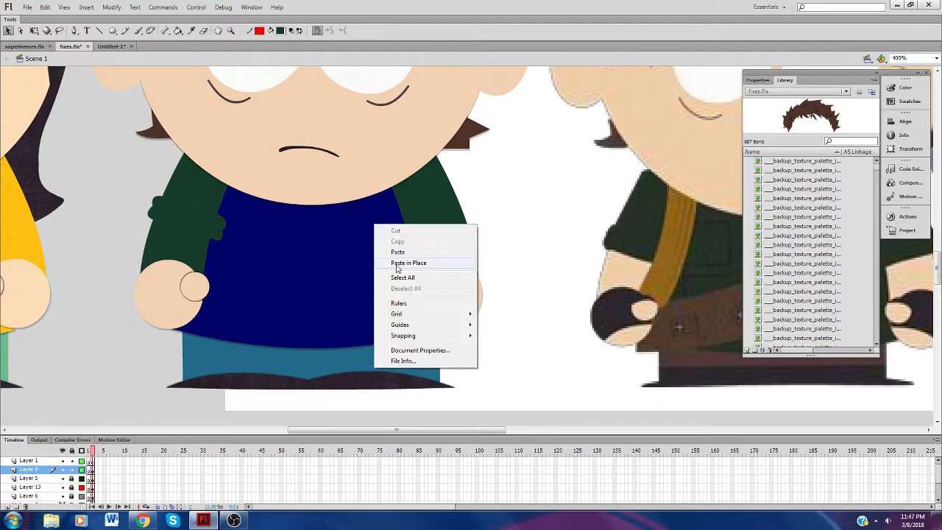
{"action": "left_click", "coordinate": [401, 261]}
{"action": "left_click", "coordinate": [112, 8]}
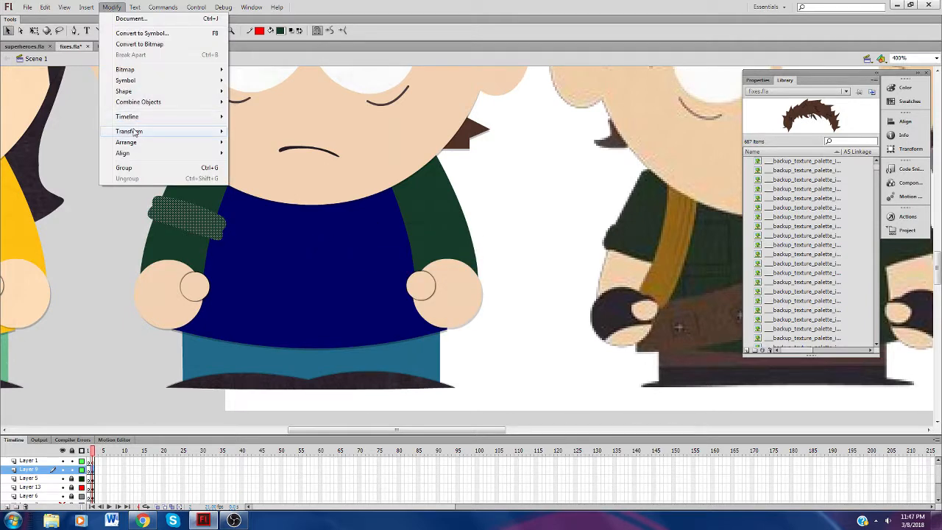
{"action": "mouse_move", "coordinate": [135, 131]}
{"action": "left_click", "coordinate": [261, 237]}
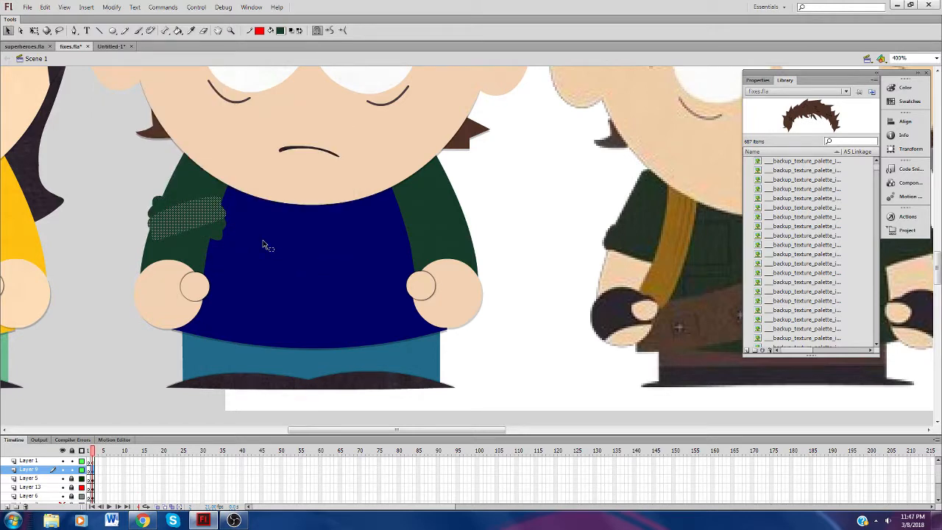
Step: Shift the mirrored cuff horizontally across the body onto the character's left sleeve and deselect it
{"action": "key", "text": "Right"}
{"action": "key", "text": "Right"}
{"action": "key", "text": "Right"}
{"action": "key", "text": "Right"}
{"action": "key", "text": "Right"}
{"action": "key", "text": "Right"}
{"action": "key", "text": "Right"}
{"action": "key", "text": "Right"}
{"action": "key", "text": "Right"}
{"action": "key", "text": "Right"}
{"action": "key", "text": "Right"}
{"action": "key", "text": "Right"}
{"action": "key", "text": "Right"}
{"action": "key", "text": "Right"}
{"action": "key", "text": "Right"}
{"action": "key", "text": "Right"}
{"action": "key", "text": "Right"}
{"action": "key", "text": "Right"}
{"action": "key", "text": "Right"}
{"action": "key", "text": "Right"}
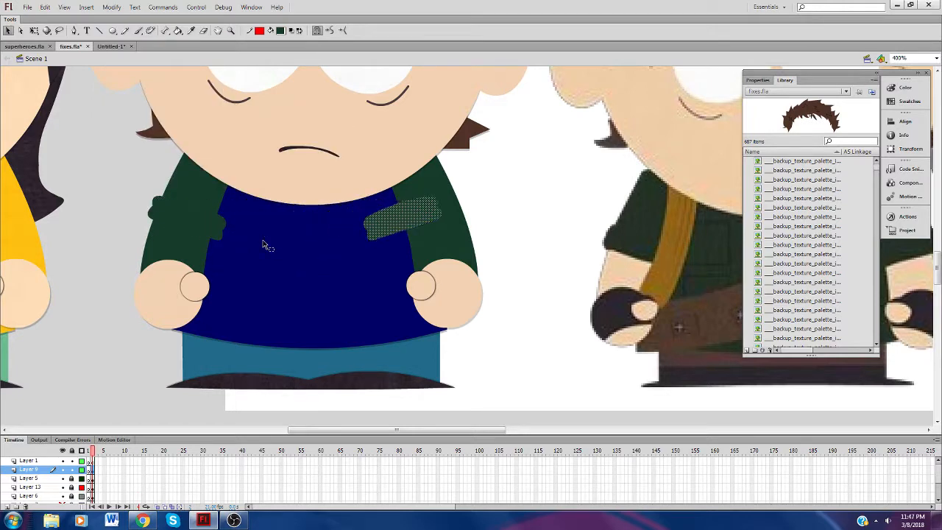
{"action": "key", "text": "Right"}
{"action": "key", "text": "Right"}
{"action": "key", "text": "Right"}
{"action": "key", "text": "Right"}
{"action": "key", "text": "Right"}
{"action": "key", "text": "Right"}
{"action": "key", "text": "Right"}
{"action": "key", "text": "Right"}
{"action": "key", "text": "Right"}
{"action": "key", "text": "Right"}
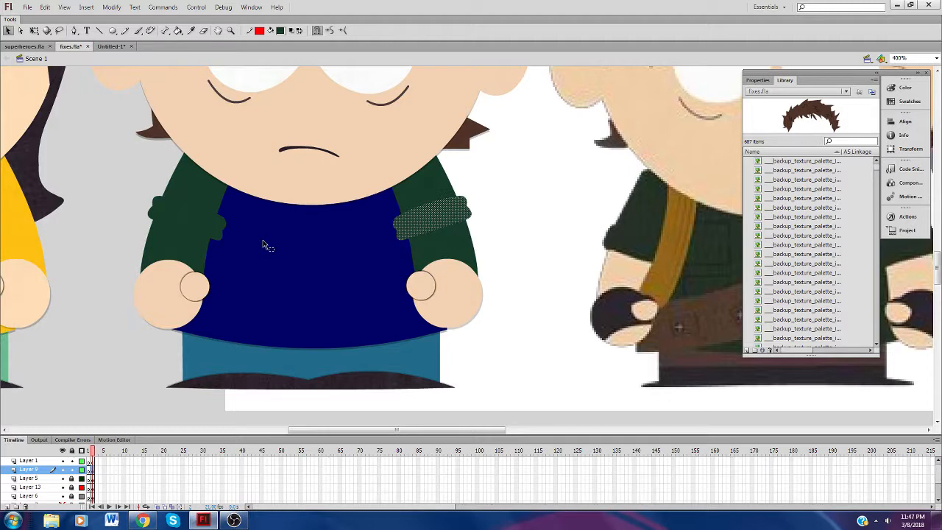
{"action": "left_click", "coordinate": [267, 247]}
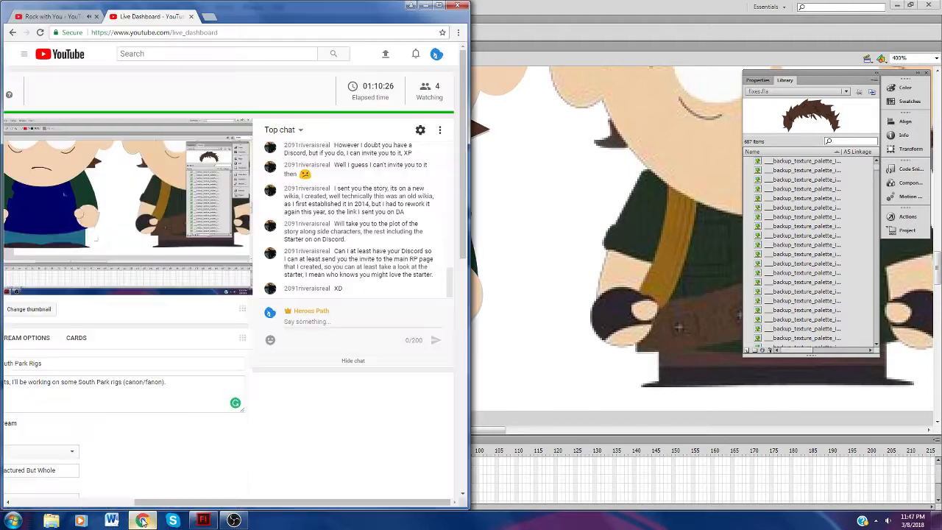
Step: Switch to Chrome to check the live chat on the YouTube dashboard and return to Flash
{"action": "left_click", "coordinate": [142, 520]}
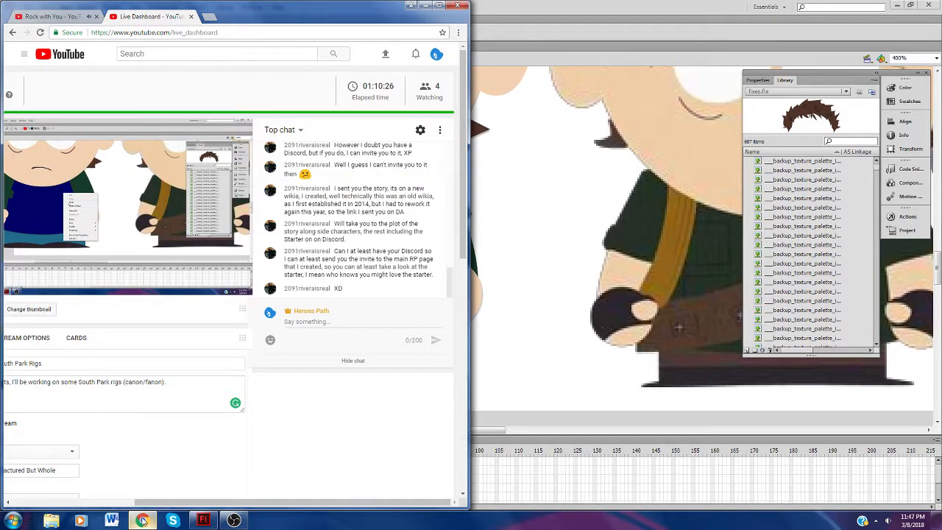
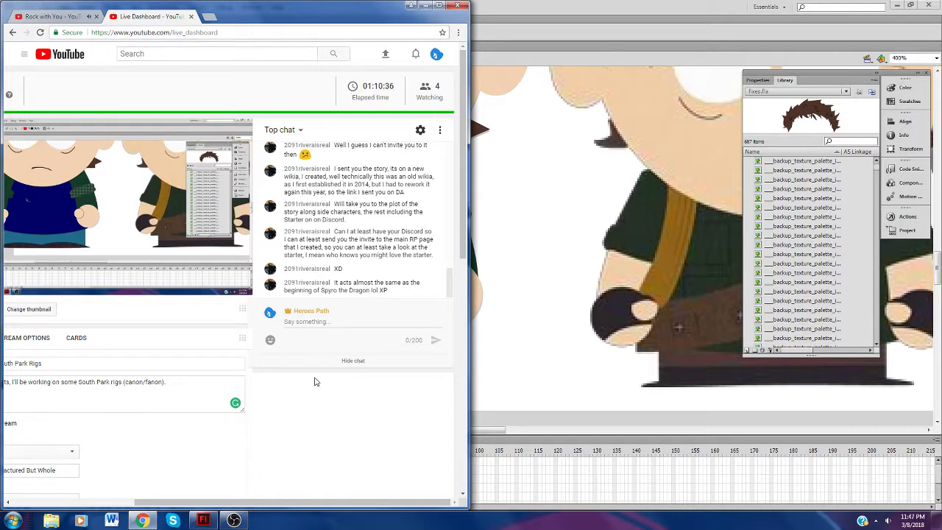
{"action": "left_click", "coordinate": [527, 321]}
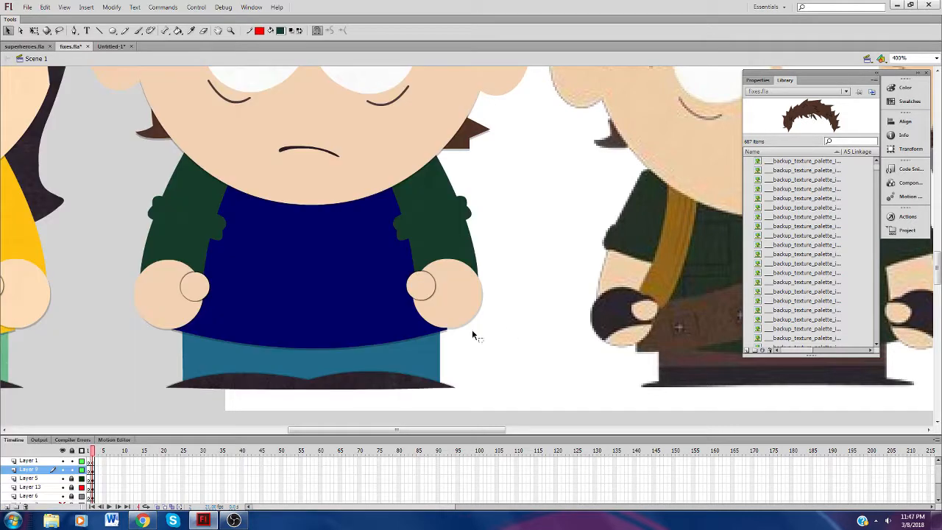
Step: Select both green sleeve cuffs on Layer 9 and remove them from the stage
{"action": "left_click_drag", "start_coordinate": [534, 283], "coordinate": [108, 150]}
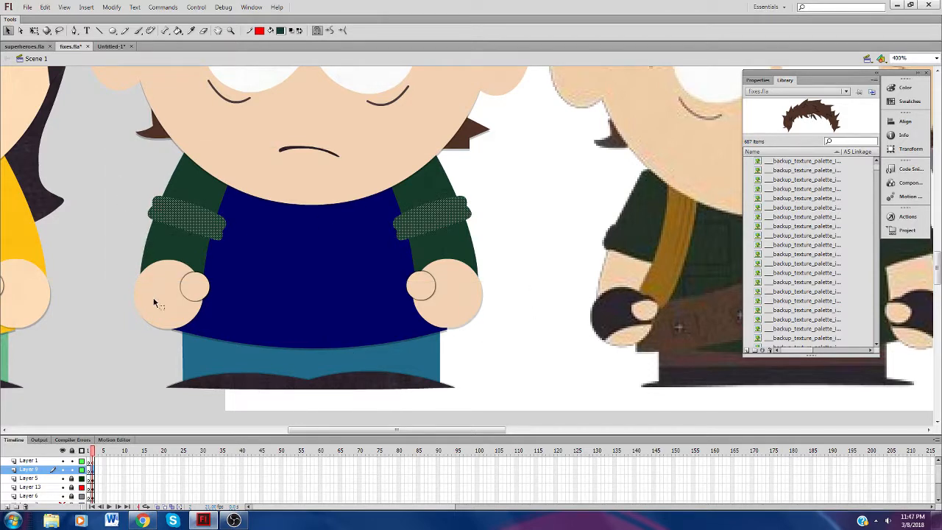
{"action": "key", "text": "Delete"}
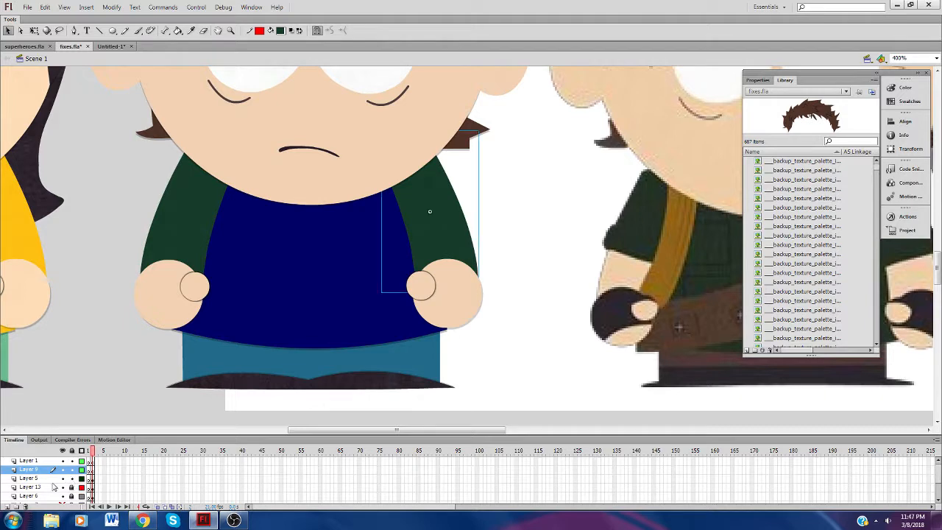
Step: Open the Mole's right arm symbol on Layer 5 for editing and add a new layer above its sleeve shape
{"action": "left_click", "coordinate": [50, 480]}
{"action": "left_click", "coordinate": [102, 350]}
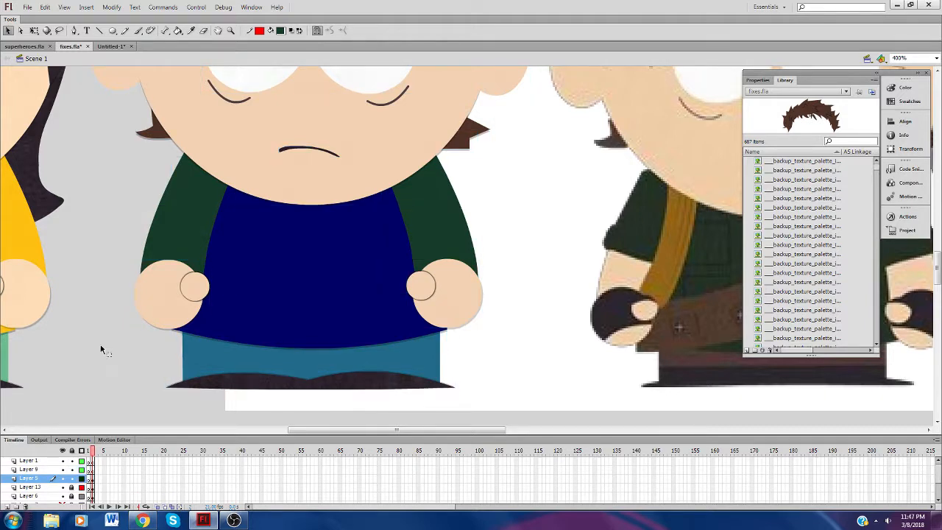
{"action": "double_click", "coordinate": [176, 244]}
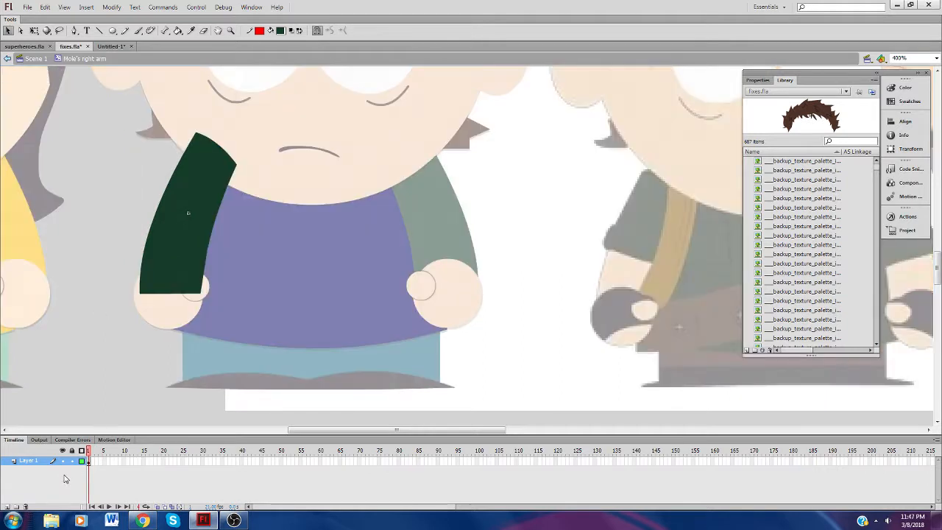
{"action": "left_click", "coordinate": [6, 506]}
Step: Try to paste both cuffs in place inside the right arm symbol, remove them and return to the main scene
{"action": "right_click", "coordinate": [97, 323]}
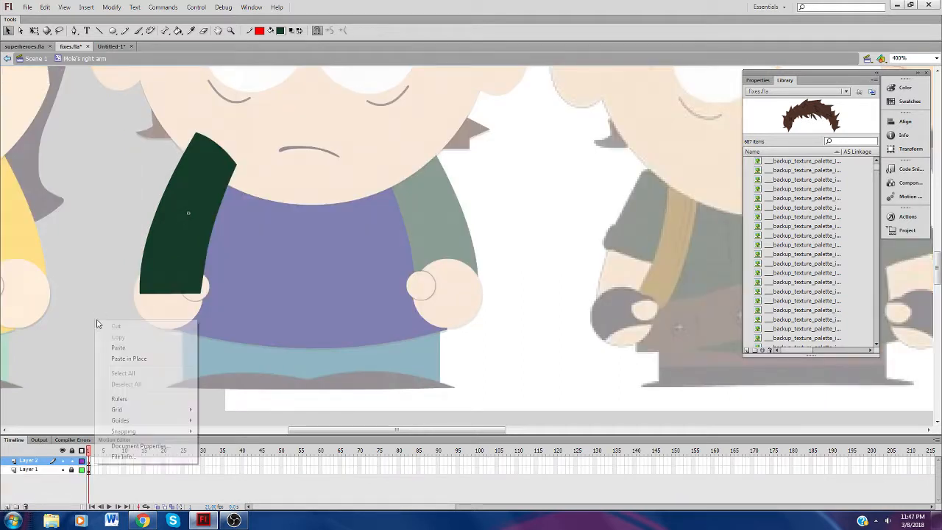
{"action": "left_click", "coordinate": [122, 358]}
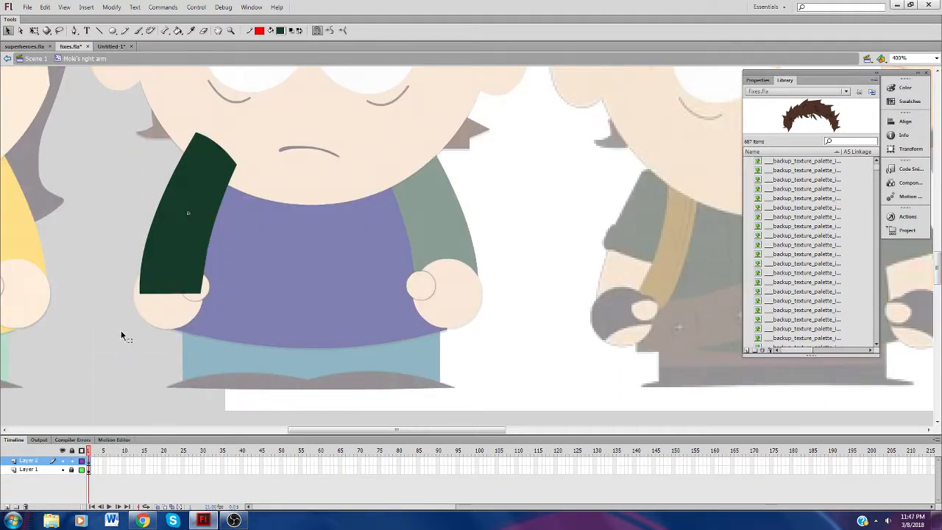
{"action": "right_click", "coordinate": [250, 219]}
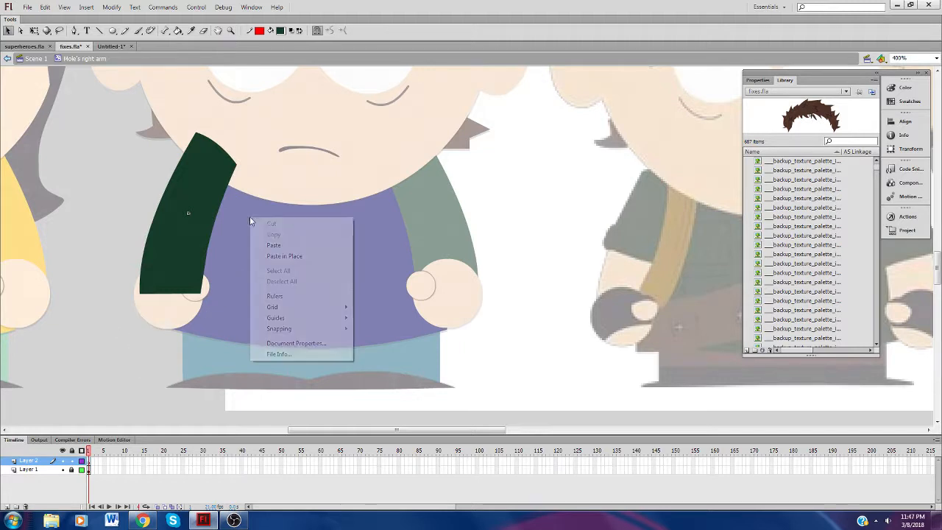
{"action": "left_click", "coordinate": [266, 255]}
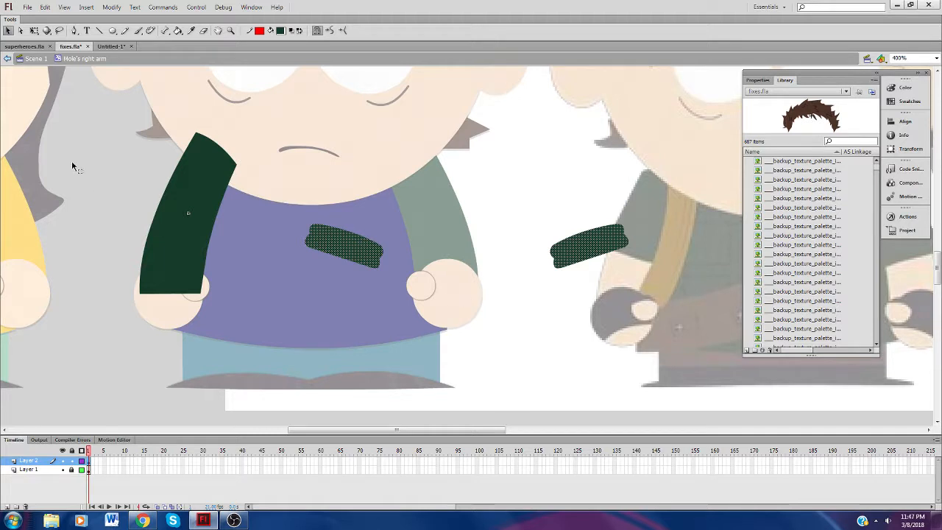
{"action": "key", "text": "Delete"}
{"action": "left_click", "coordinate": [35, 59]}
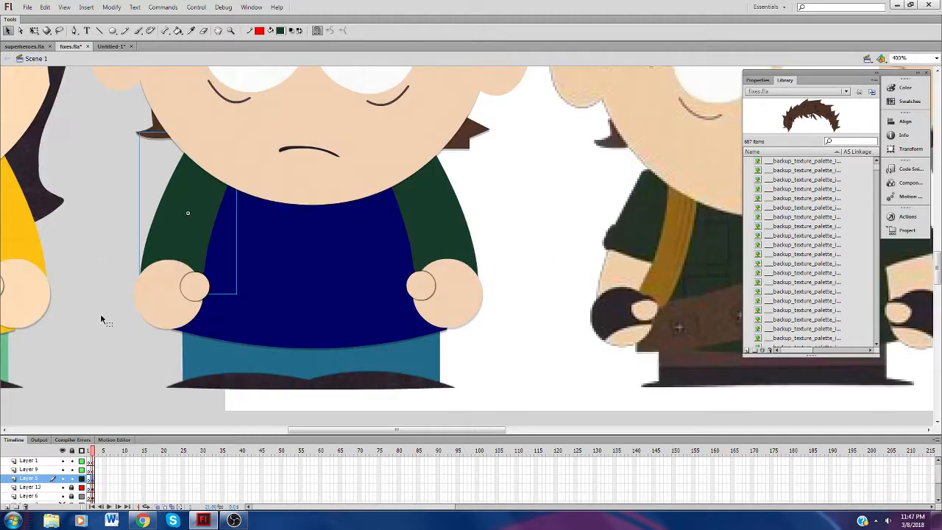
Step: Paste both green cuffs back in place on Layer 9 of the main scene
{"action": "left_click", "coordinate": [103, 341]}
{"action": "right_click", "coordinate": [91, 470]}
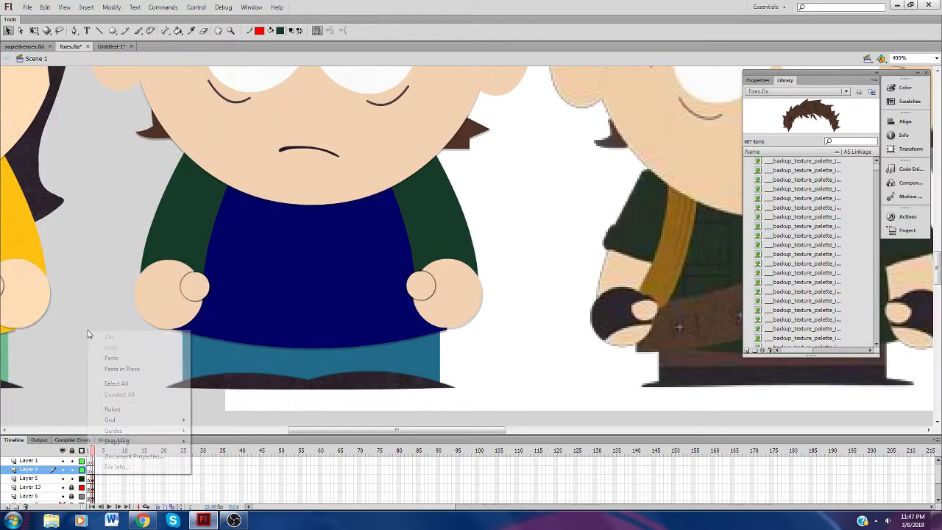
{"action": "left_click", "coordinate": [136, 371]}
Step: Copy the cuff on the character's right sleeve into Layer 2 of the Mole's right arm symbol, aligned over the sleeve, and lock both source and target layers
{"action": "left_click", "coordinate": [209, 220]}
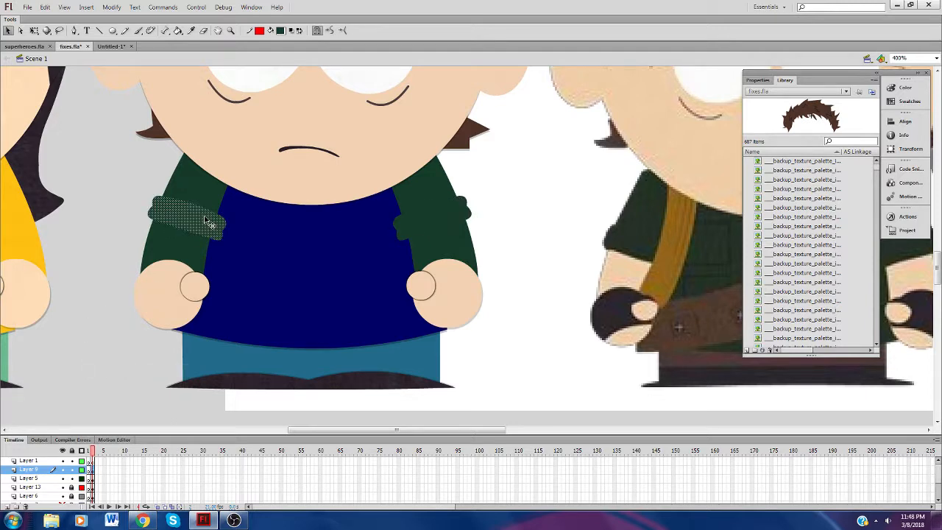
{"action": "left_click", "coordinate": [72, 469]}
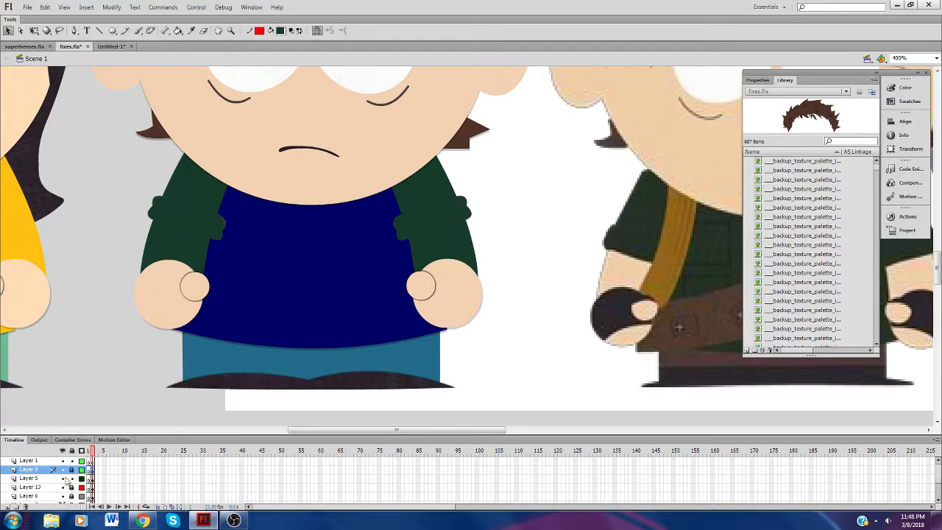
{"action": "left_click", "coordinate": [47, 480]}
{"action": "left_click", "coordinate": [119, 288]}
{"action": "double_click", "coordinate": [161, 248]}
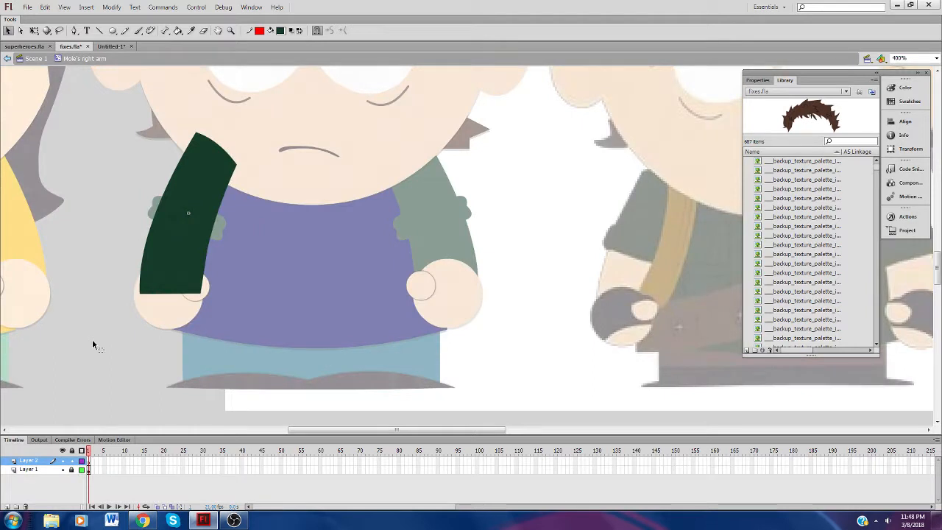
{"action": "right_click", "coordinate": [92, 340]}
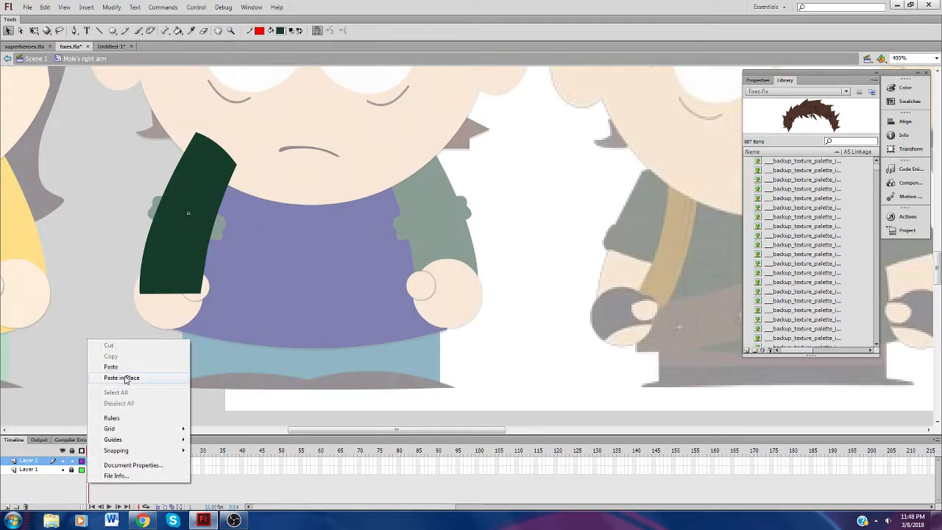
{"action": "left_click", "coordinate": [122, 368]}
{"action": "left_click_drag", "start_coordinate": [470, 251], "coordinate": [192, 223]}
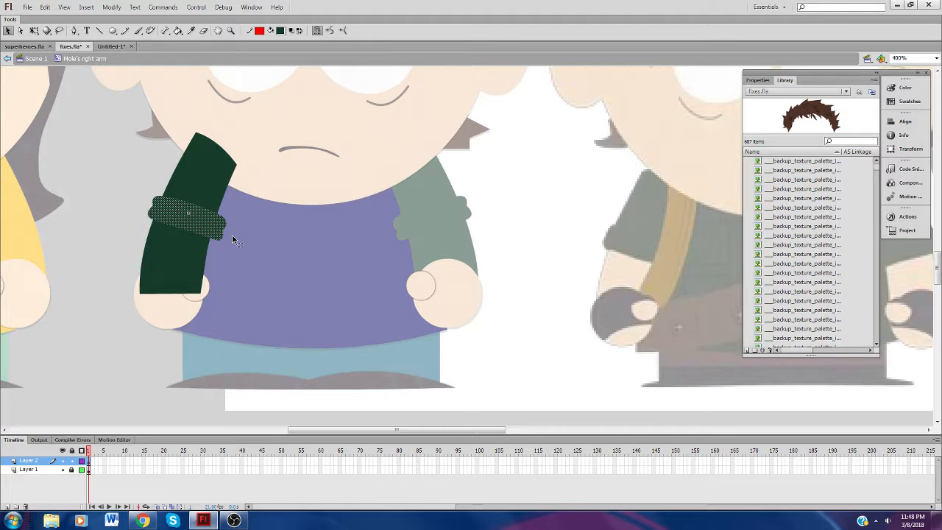
{"action": "left_click", "coordinate": [231, 254]}
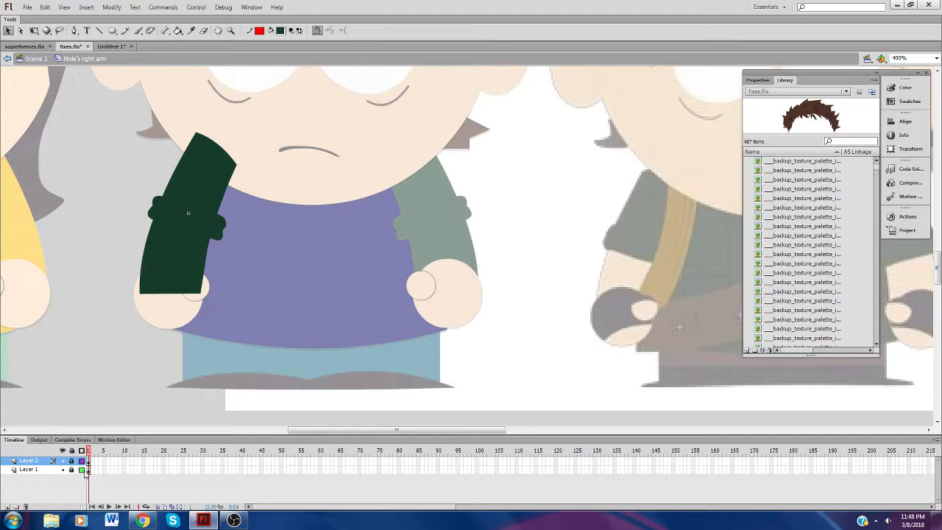
Step: Show the arm's Layer 1 as outlines and draw a slanted red line lengthwise through the cuff on a new layer
{"action": "left_click", "coordinate": [81, 469]}
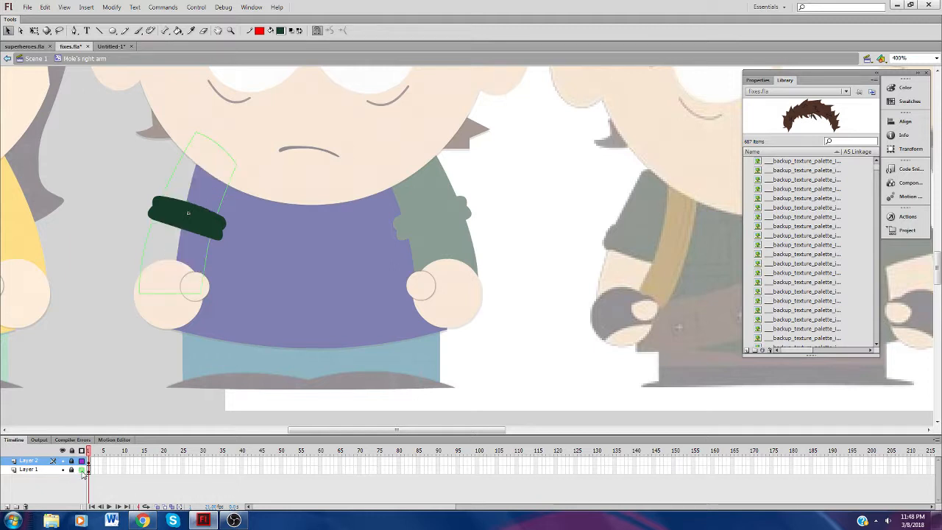
{"action": "left_click", "coordinate": [6, 506]}
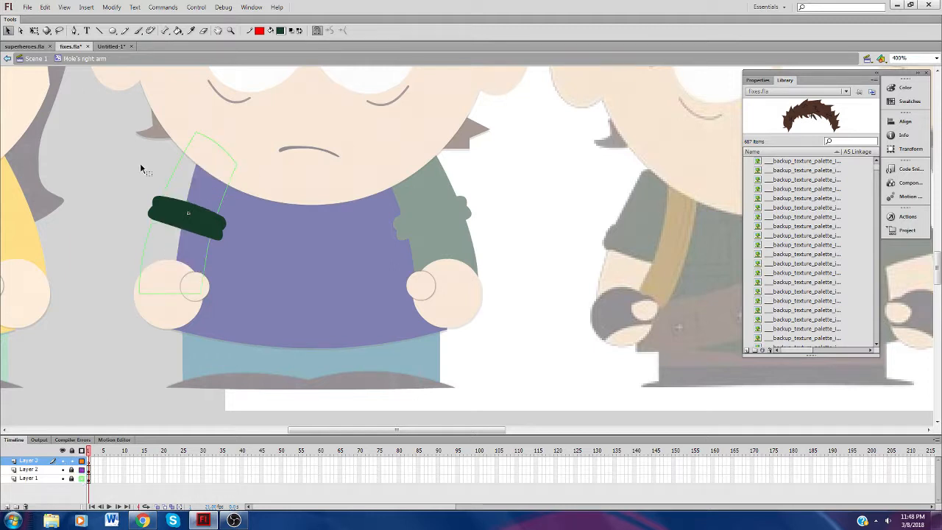
{"action": "left_click", "coordinate": [99, 30]}
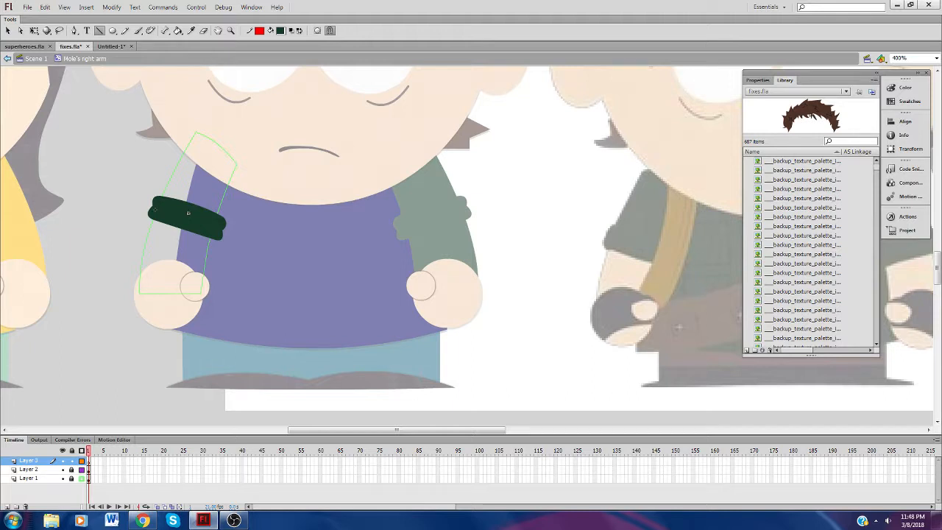
{"action": "left_click_drag", "start_coordinate": [154, 207], "coordinate": [222, 230]}
{"action": "left_click", "coordinate": [8, 30]}
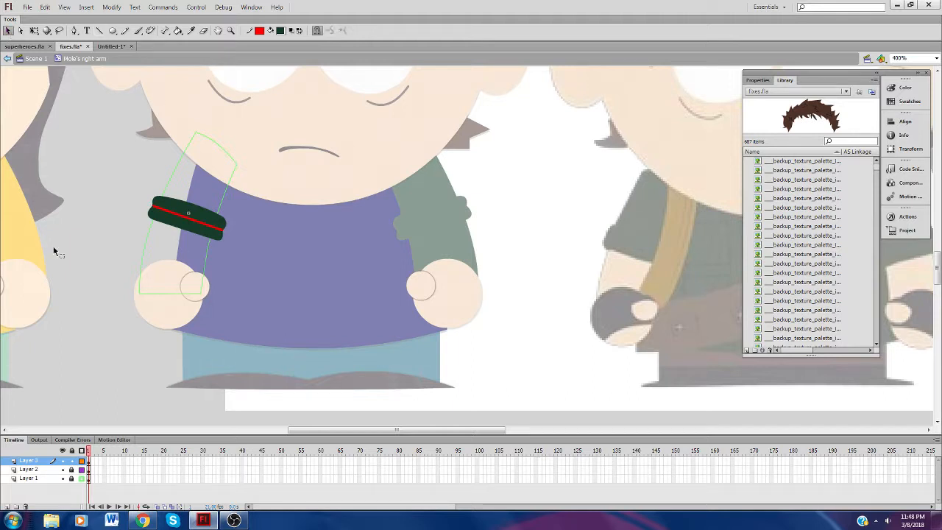
Step: Move Layer 3 below Layer 2, hide the cuff layer, and unlock Layer 1 with its solid fill shown
{"action": "mouse_move", "coordinate": [52, 463]}
{"action": "left_mouse_down"}
{"action": "mouse_move", "coordinate": [47, 483]}
{"action": "mouse_move", "coordinate": [53, 473]}
{"action": "left_mouse_up"}
{"action": "left_click", "coordinate": [62, 460]}
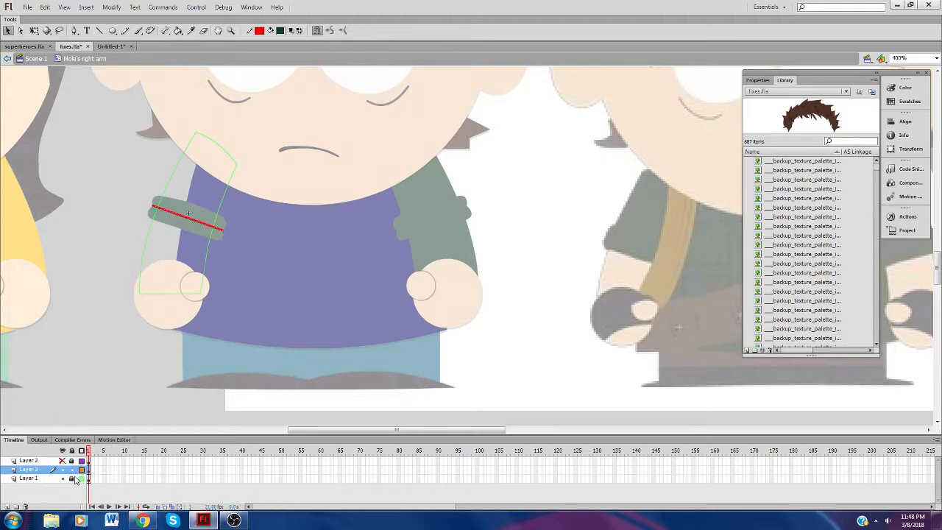
{"action": "left_click", "coordinate": [72, 480]}
{"action": "left_click", "coordinate": [81, 479]}
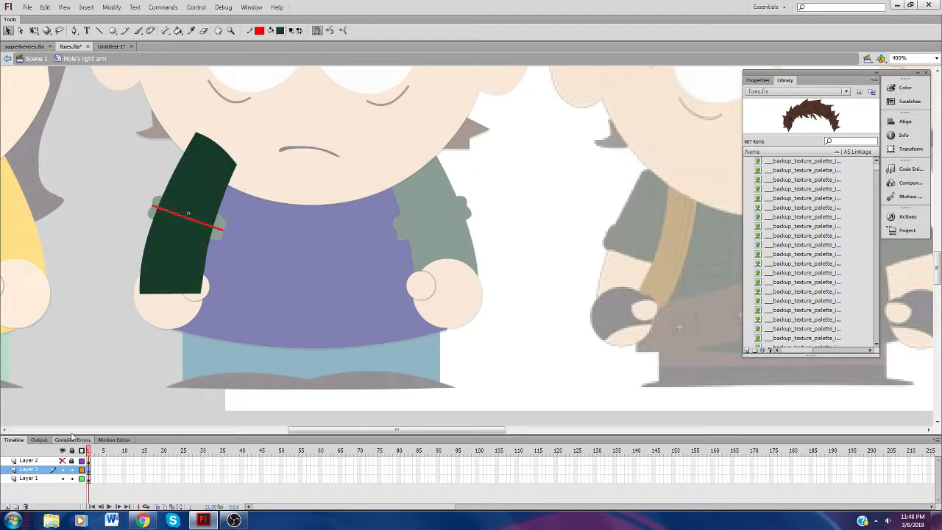
Step: Sample the skin tone from the left ear inside the Mole's head symbol and reopen the Mole's right arm symbol
{"action": "left_click", "coordinate": [34, 59]}
{"action": "left_click", "coordinate": [190, 31]}
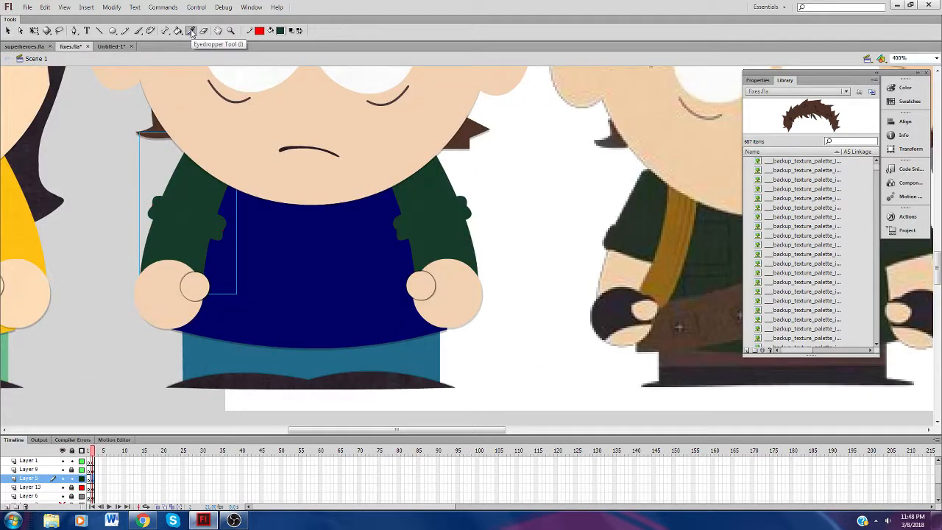
{"action": "left_click", "coordinate": [8, 32]}
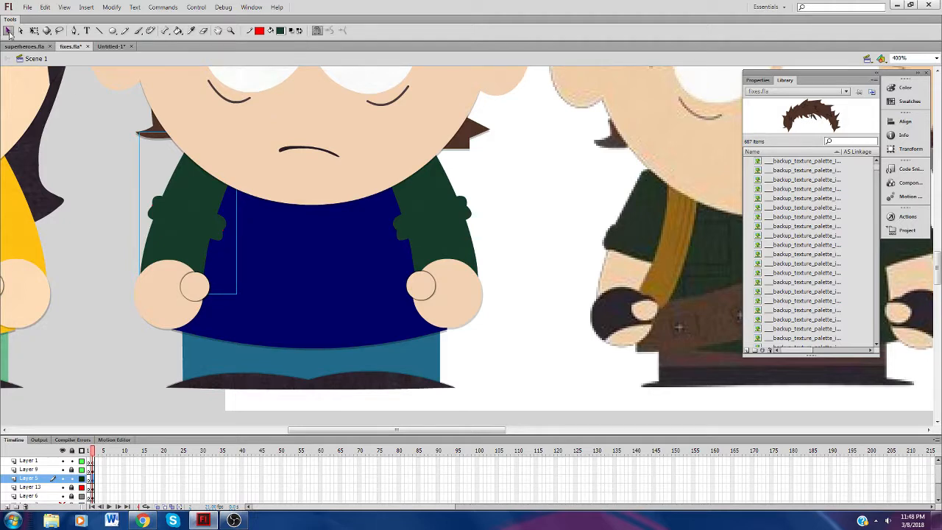
{"action": "double_click", "coordinate": [332, 152]}
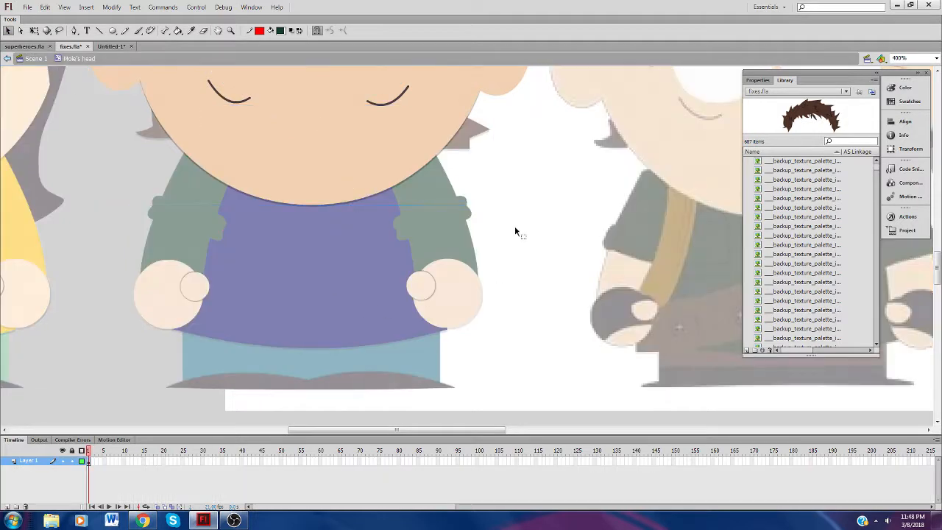
{"action": "double_click", "coordinate": [494, 88]}
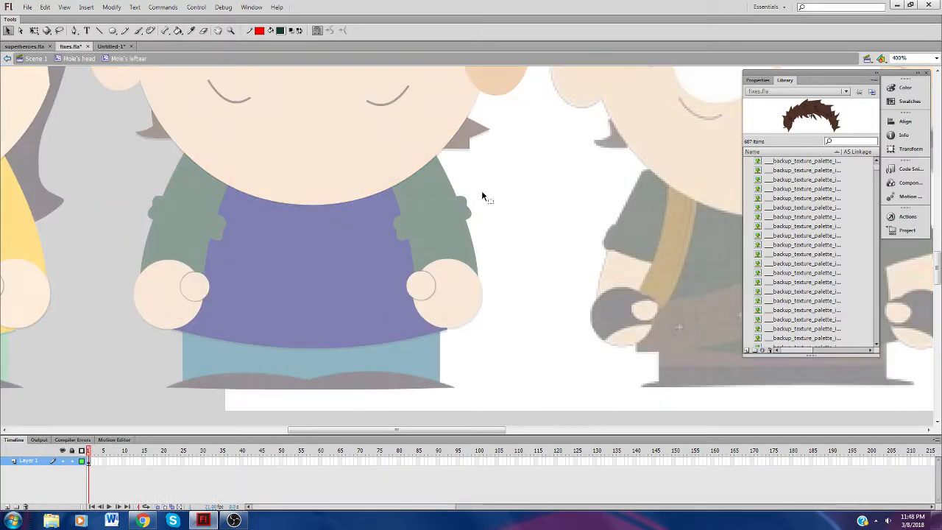
{"action": "key", "text": "i"}
{"action": "key", "text": "v"}
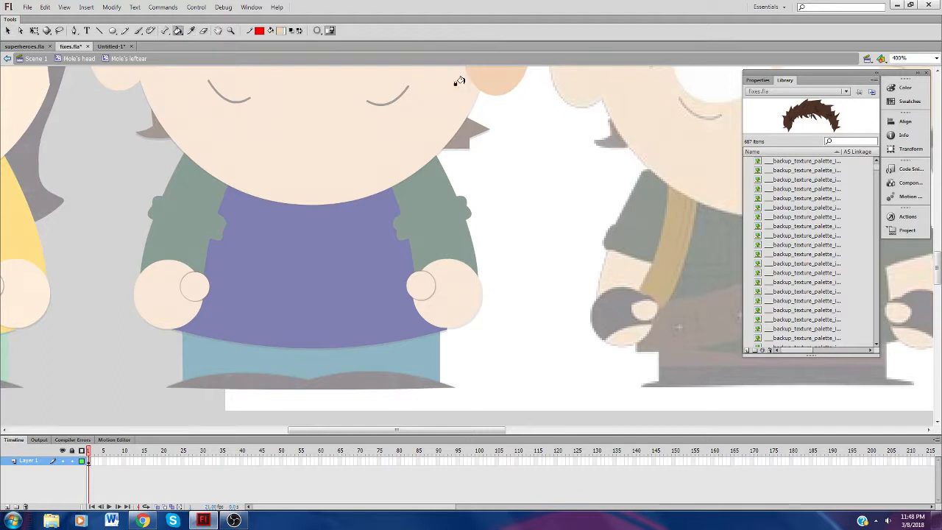
{"action": "left_click", "coordinate": [36, 58]}
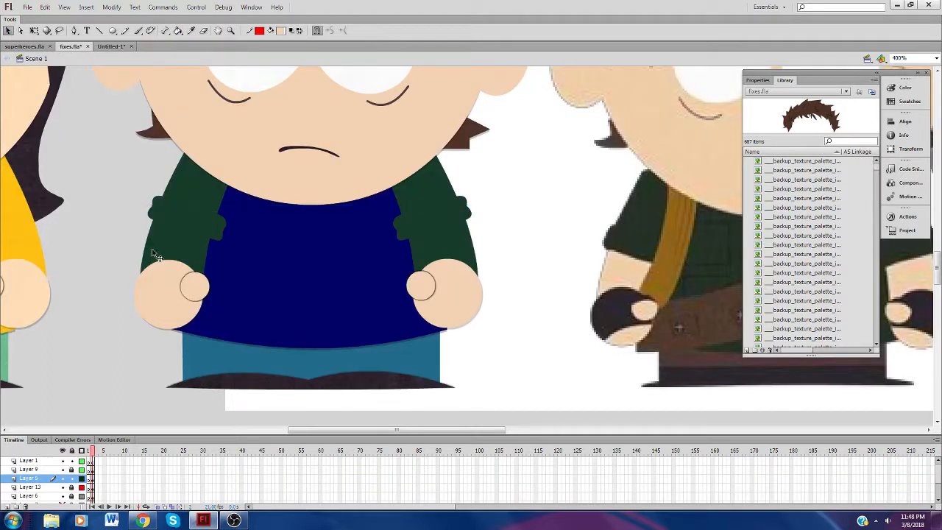
{"action": "double_click", "coordinate": [164, 254]}
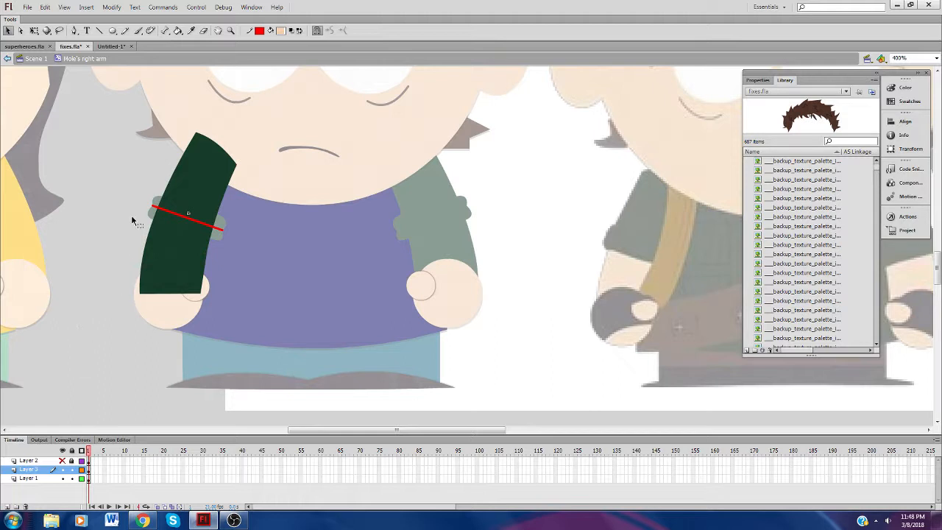
Step: Try to fill the arm below the red line with the skin tone, and undo the fill
{"action": "key", "text": "k"}
{"action": "left_click", "coordinate": [161, 272]}
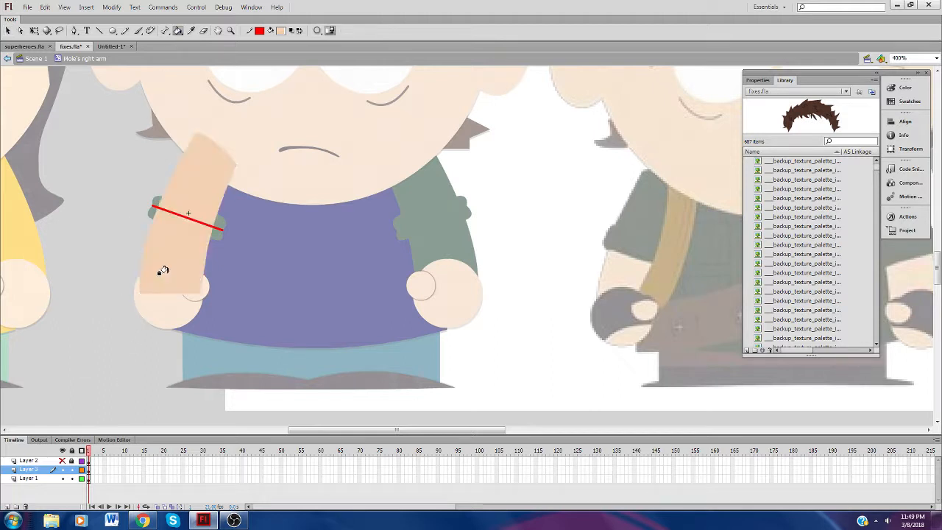
{"action": "key", "text": "ctrl+z"}
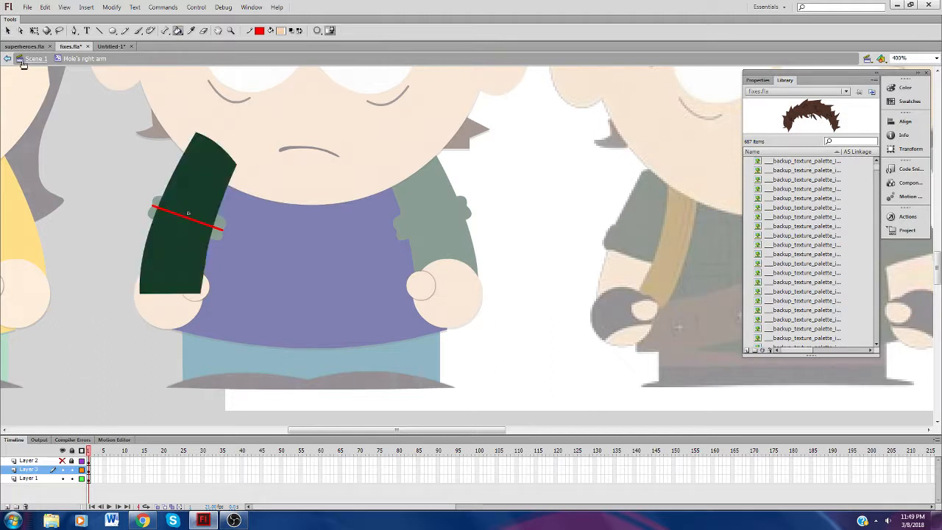
Step: Cut the red dividing line from Layer 3 and paste it in place on the arm shape's Layer 1
{"action": "left_click", "coordinate": [8, 31]}
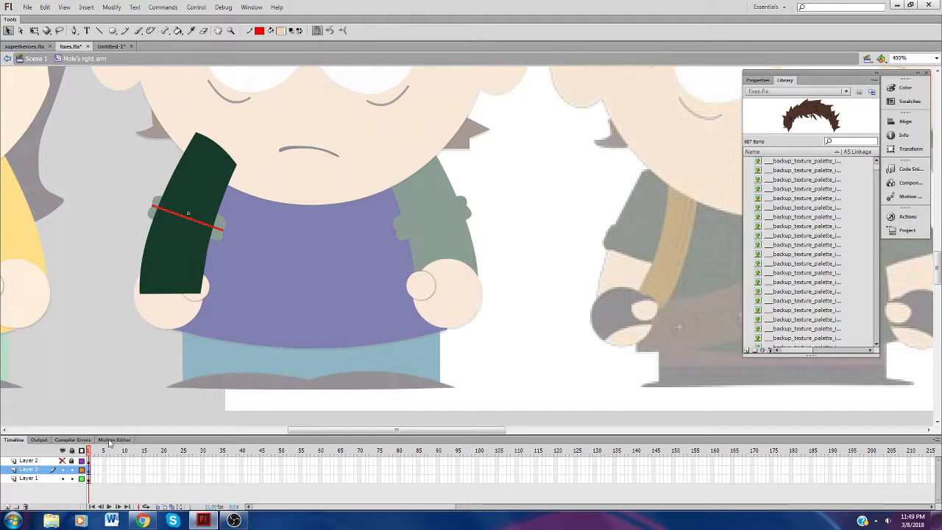
{"action": "key", "text": "Delete"}
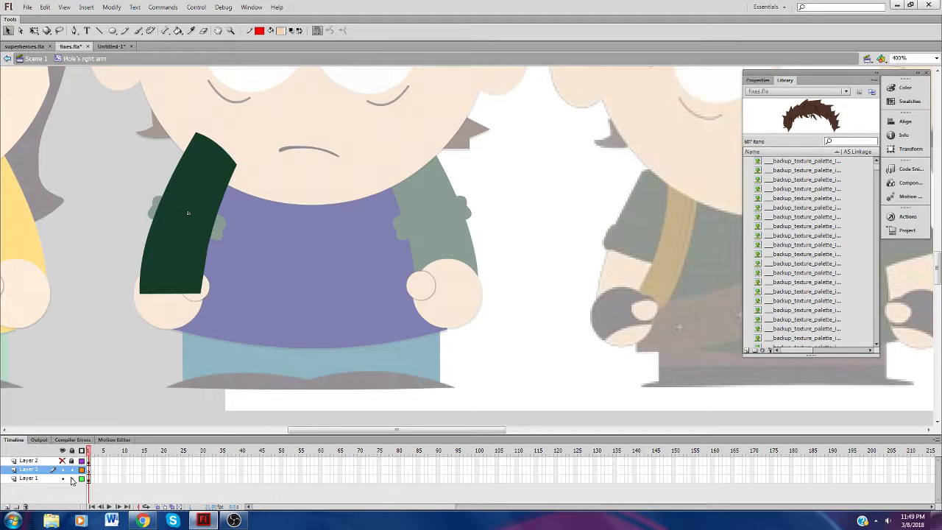
{"action": "left_click", "coordinate": [44, 479]}
{"action": "left_click", "coordinate": [106, 326]}
{"action": "right_click", "coordinate": [139, 236]}
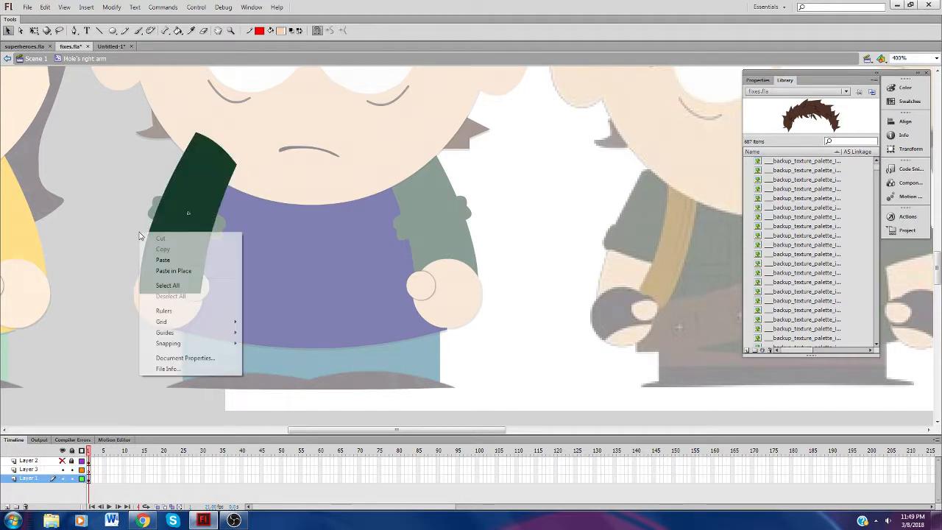
{"action": "left_click", "coordinate": [157, 272]}
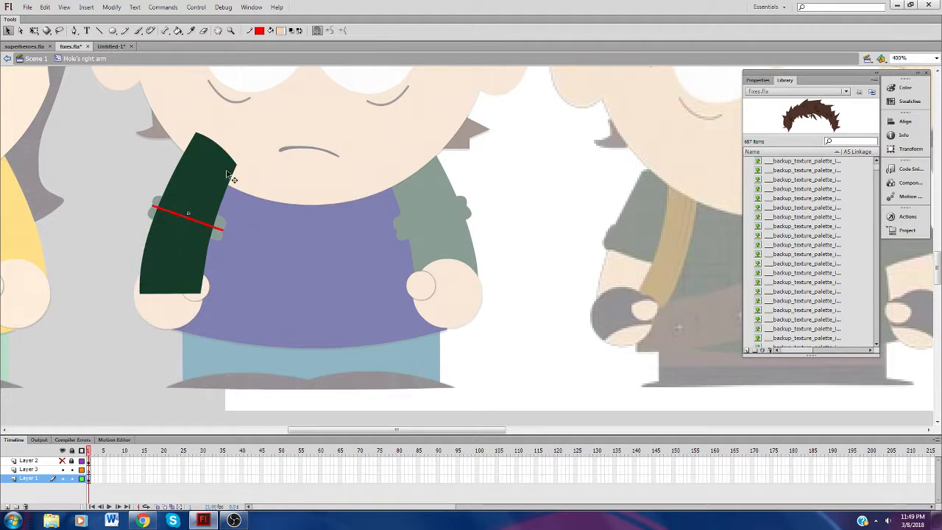
Step: Fill the forearm below the red line with the sampled skin tone using the Paint Bucket
{"action": "left_click", "coordinate": [179, 31]}
{"action": "left_click", "coordinate": [171, 228]}
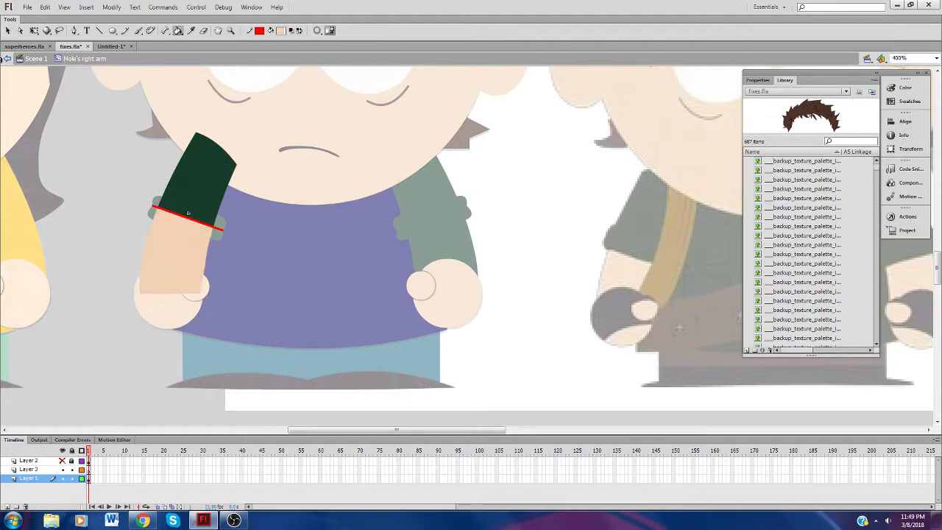
{"action": "left_click", "coordinate": [8, 31]}
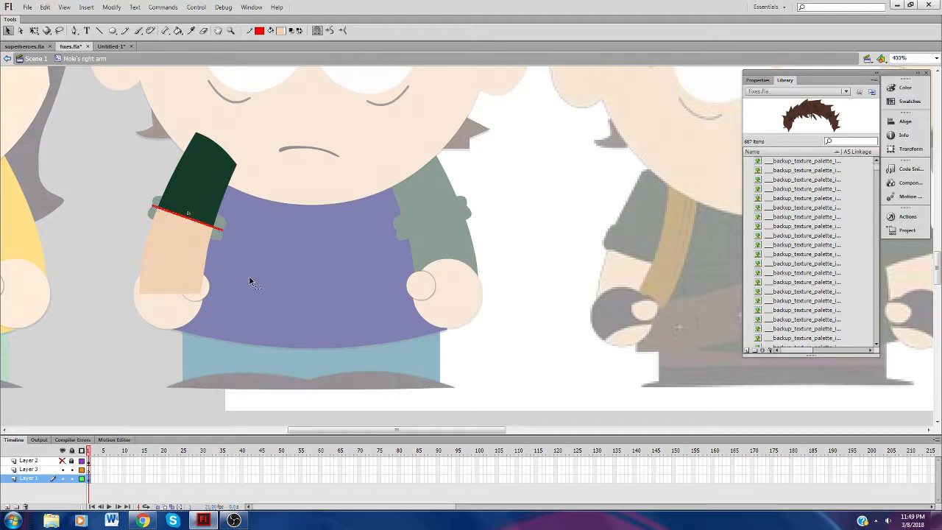
Step: Delete the red dividing line and the emptied Layer 3 in the right arm symbol, and unhide the cuff's Layer 2
{"action": "key", "text": "Delete"}
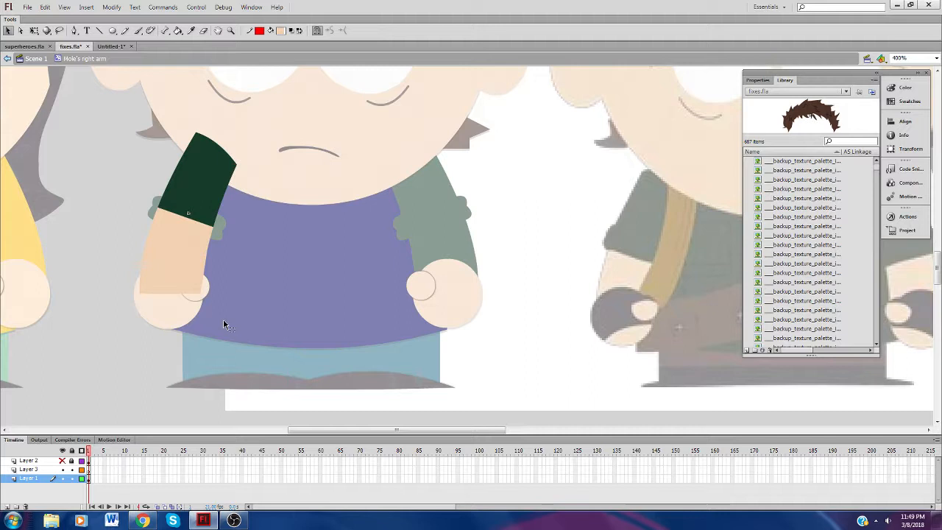
{"action": "left_click", "coordinate": [52, 470]}
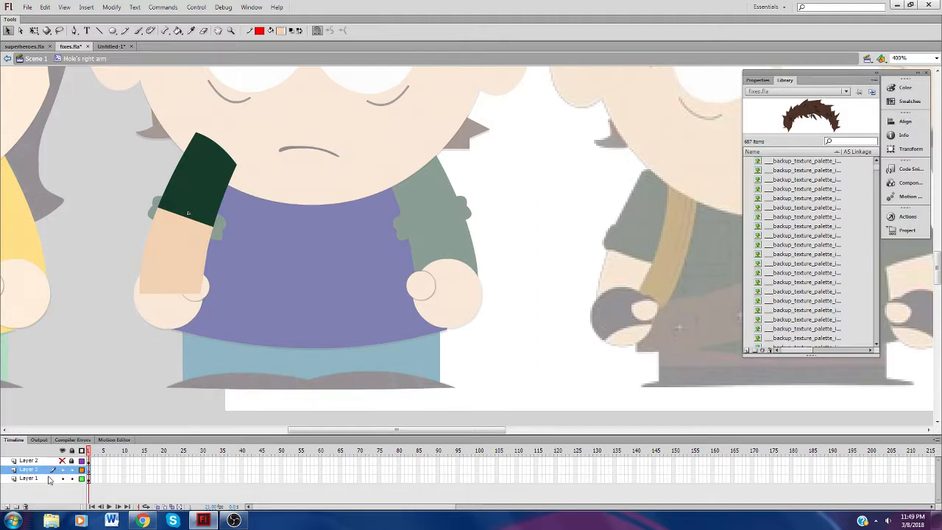
{"action": "left_click", "coordinate": [49, 480]}
{"action": "left_click", "coordinate": [264, 276]}
{"action": "mouse_move", "coordinate": [269, 122]}
{"action": "left_mouse_down"}
{"action": "mouse_move", "coordinate": [130, 309]}
{"action": "mouse_move", "coordinate": [118, 303]}
{"action": "left_mouse_up"}
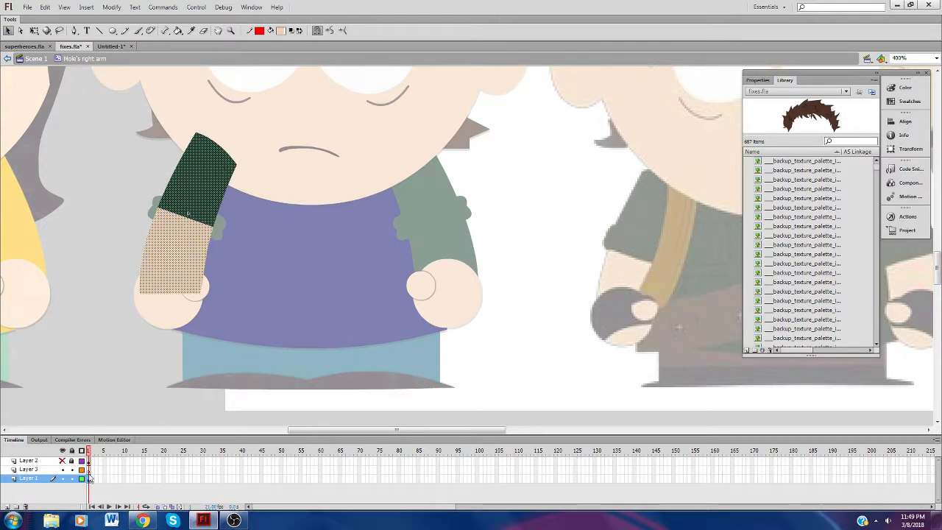
{"action": "left_click", "coordinate": [62, 460]}
{"action": "left_click", "coordinate": [47, 470]}
{"action": "left_click", "coordinate": [26, 507]}
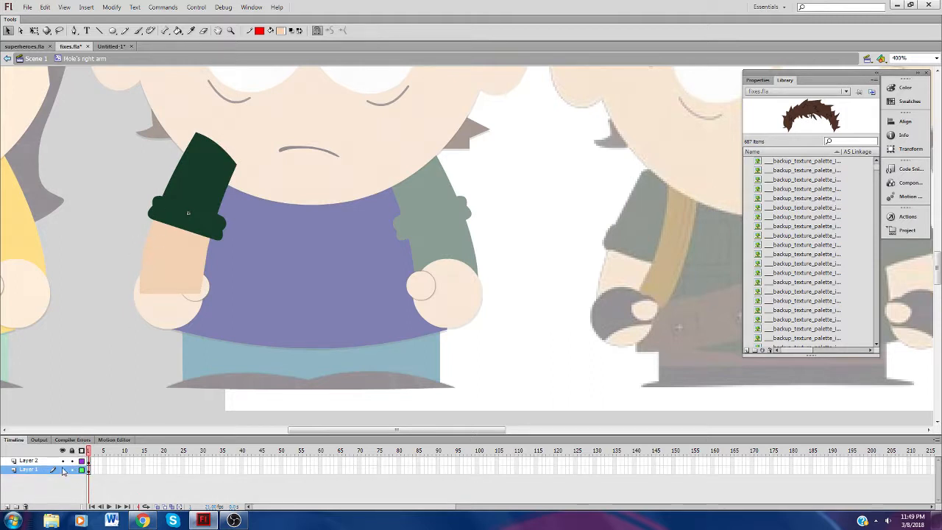
Step: Move the sleeve cuff in place from Layer 2 onto the arm's Layer 1, and delete the emptied Layer 2
{"action": "left_click", "coordinate": [173, 215]}
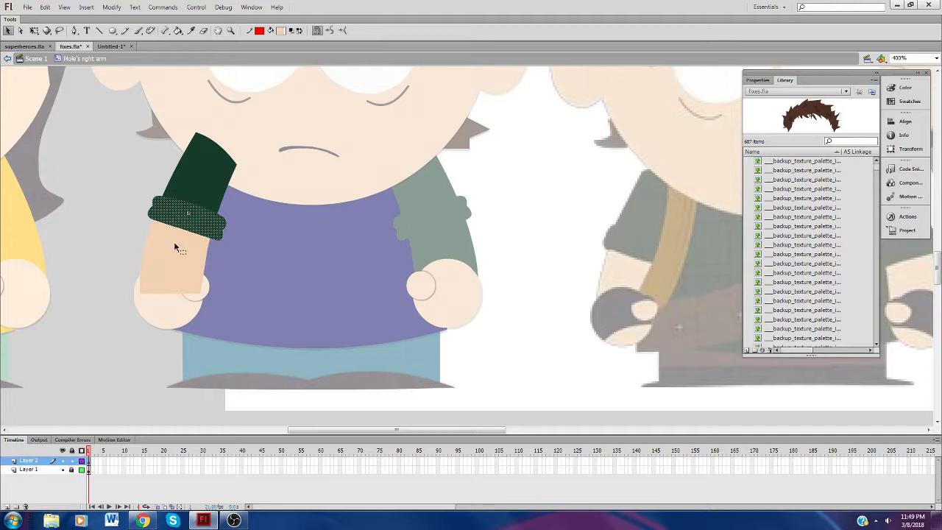
{"action": "left_click", "coordinate": [124, 406]}
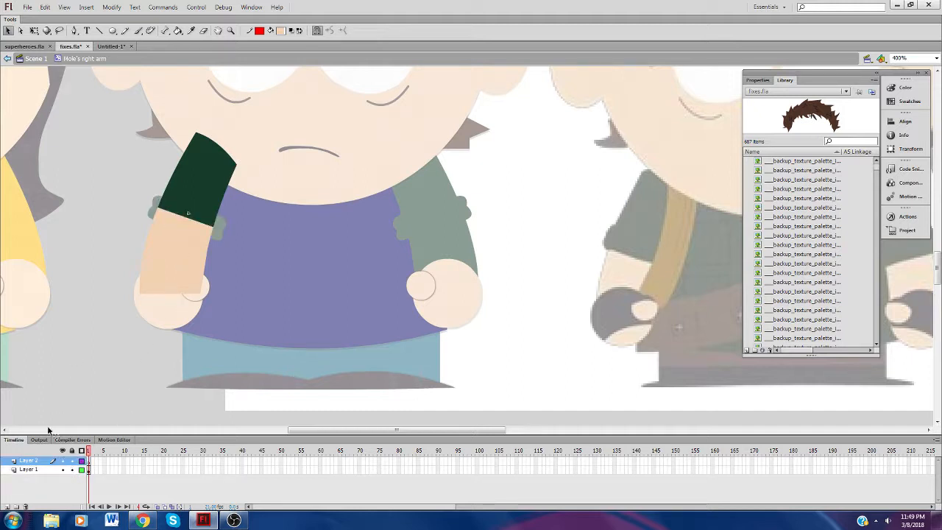
{"action": "left_click", "coordinate": [46, 470]}
{"action": "right_click", "coordinate": [80, 336]}
{"action": "left_click", "coordinate": [103, 373]}
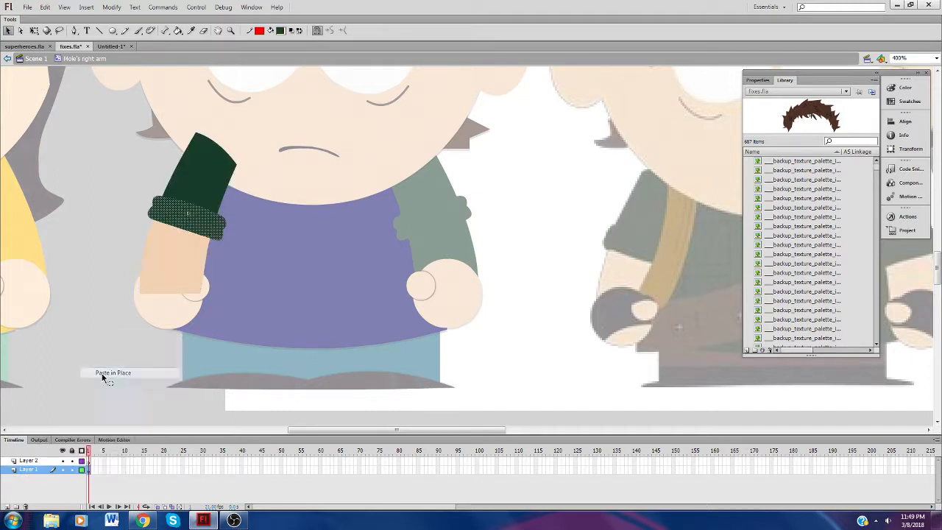
{"action": "left_click", "coordinate": [91, 397]}
{"action": "left_click", "coordinate": [39, 469]}
{"action": "left_click", "coordinate": [37, 461]}
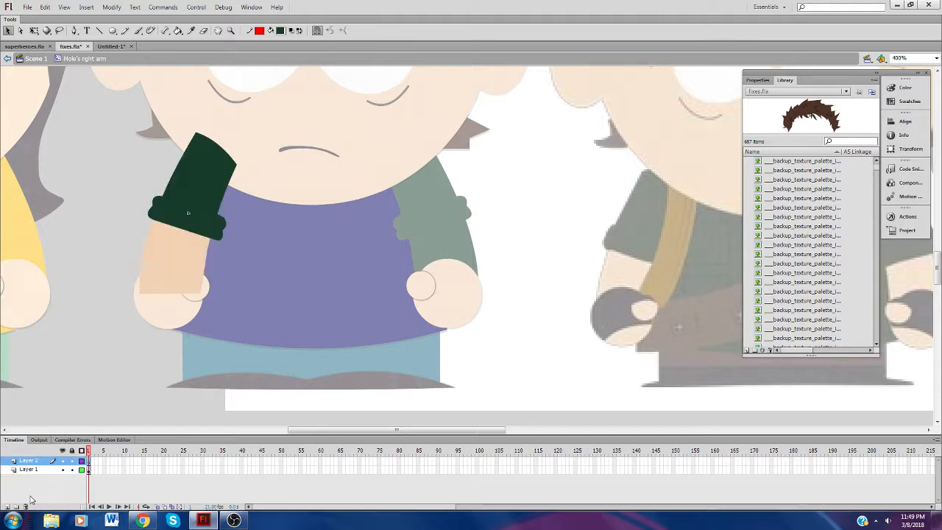
{"action": "left_click", "coordinate": [25, 507]}
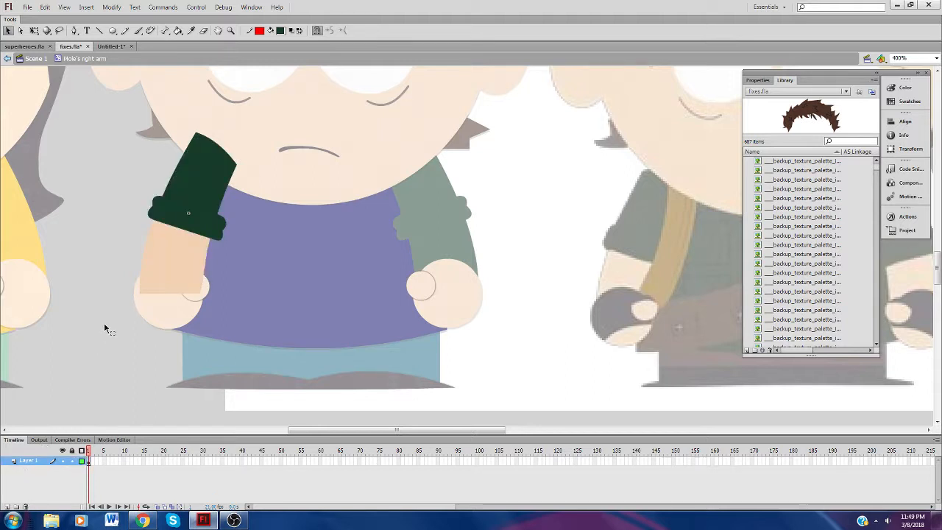
Step: Copy all of the right arm artwork, and save the file after returning to Scene 1
{"action": "left_click", "coordinate": [172, 213]}
{"action": "left_click", "coordinate": [117, 204]}
{"action": "key", "text": "ctrl+a"}
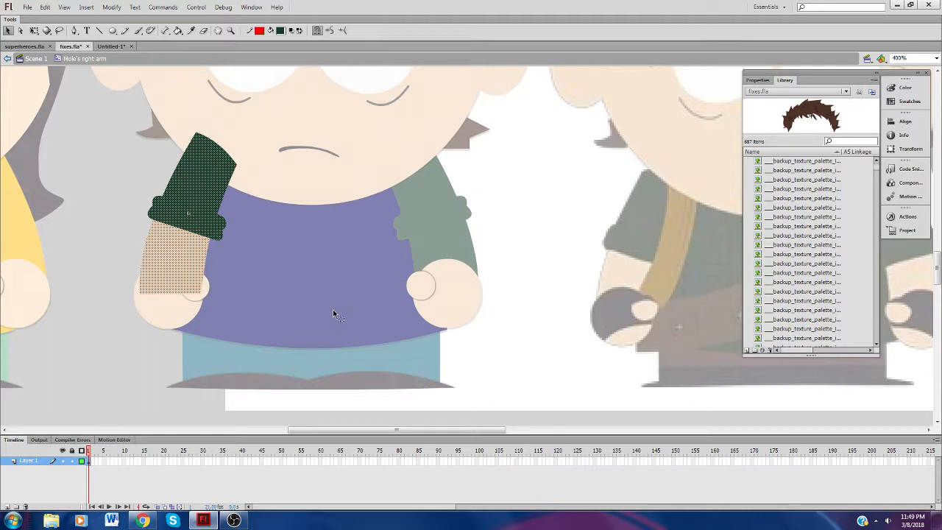
{"action": "left_click", "coordinate": [35, 62]}
{"action": "left_click", "coordinate": [127, 355]}
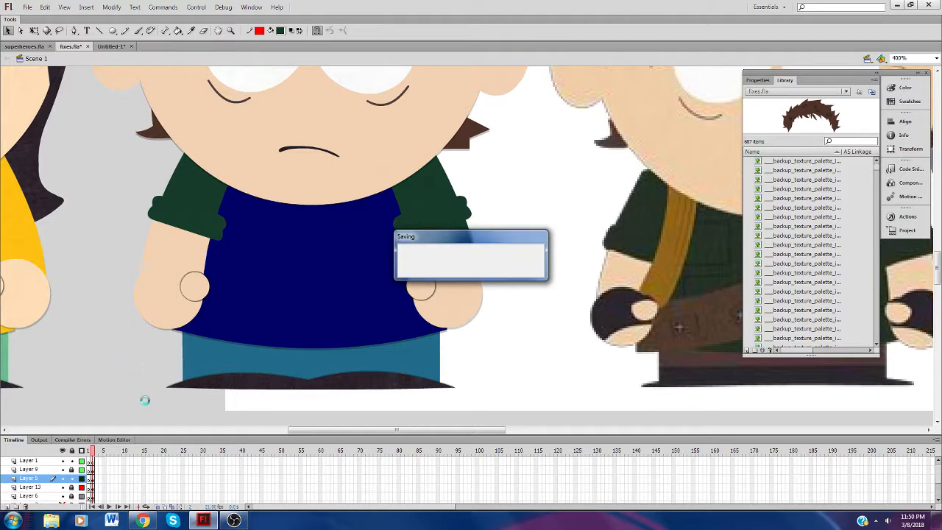
Step: Switch to Chrome to read the viewers' messages in the YouTube live chat, and return to Flash
{"action": "left_click", "coordinate": [142, 520]}
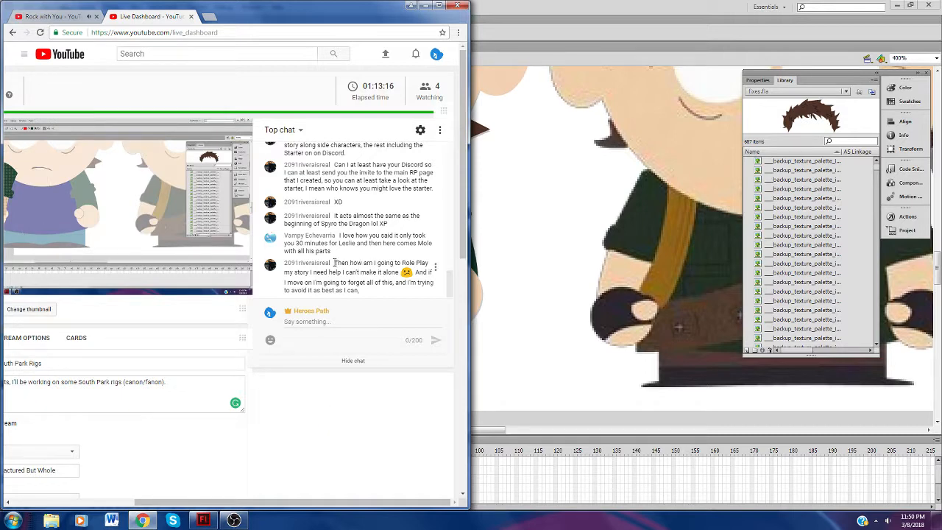
{"action": "left_click_drag", "start_coordinate": [329, 244], "coordinate": [296, 244]}
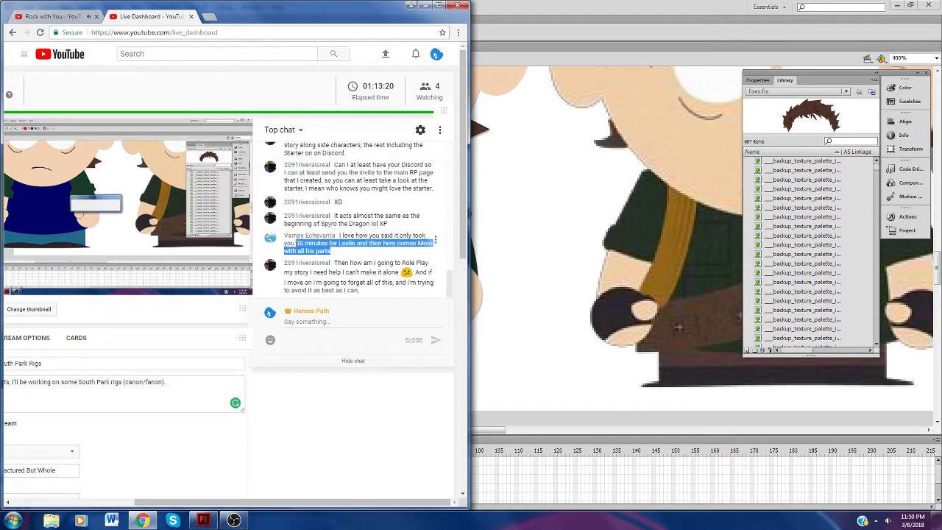
{"action": "left_click", "coordinate": [360, 254]}
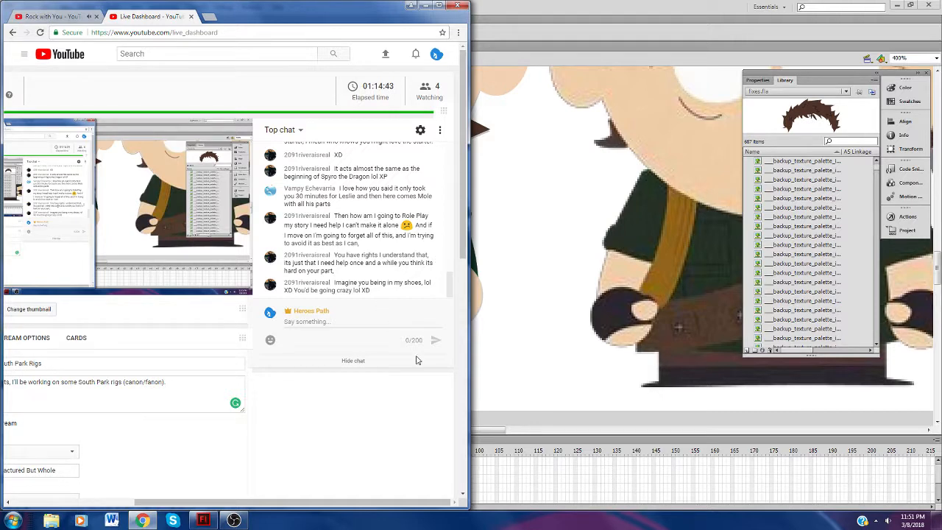
{"action": "left_click", "coordinate": [479, 433]}
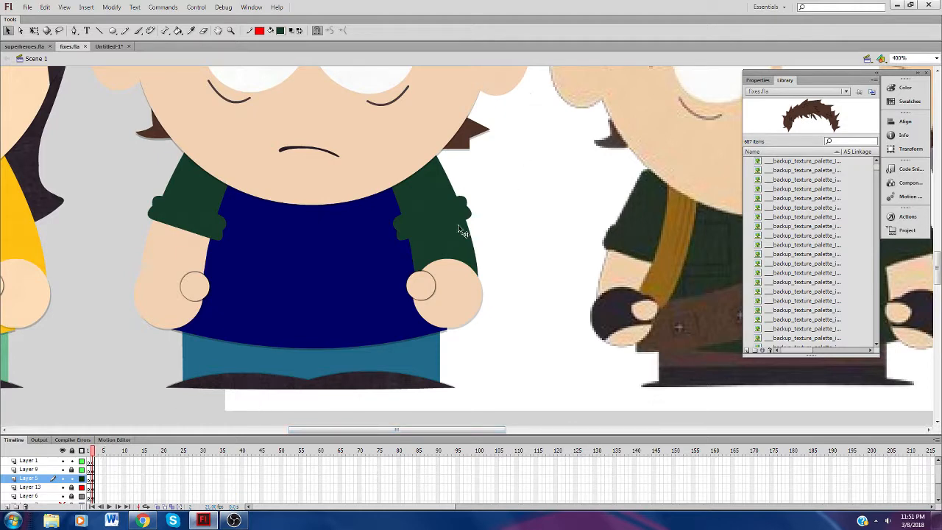
Step: In the Mole's left arm symbol, lock Layer 1 and paste the copied right arm artwork in place on a new layer
{"action": "double_click", "coordinate": [435, 251]}
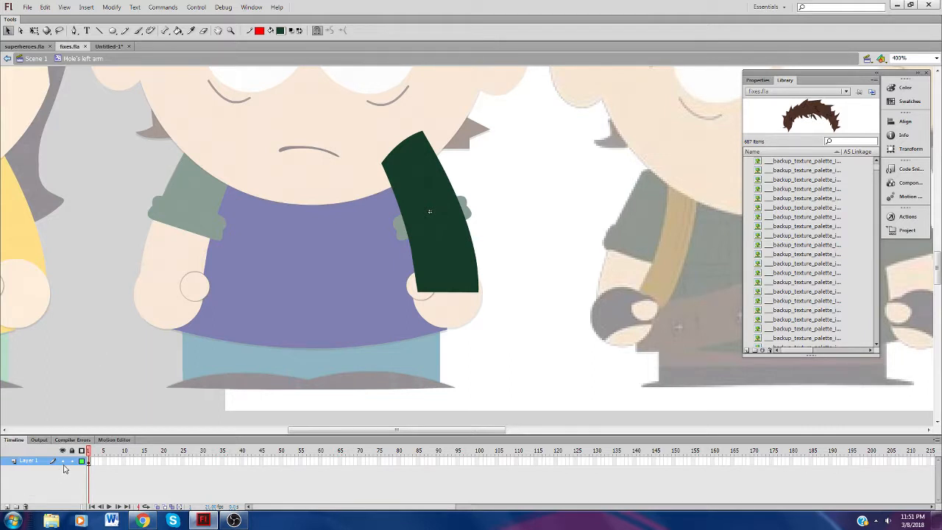
{"action": "left_click", "coordinate": [72, 461]}
{"action": "left_click", "coordinate": [6, 507]}
{"action": "right_click", "coordinate": [184, 241]}
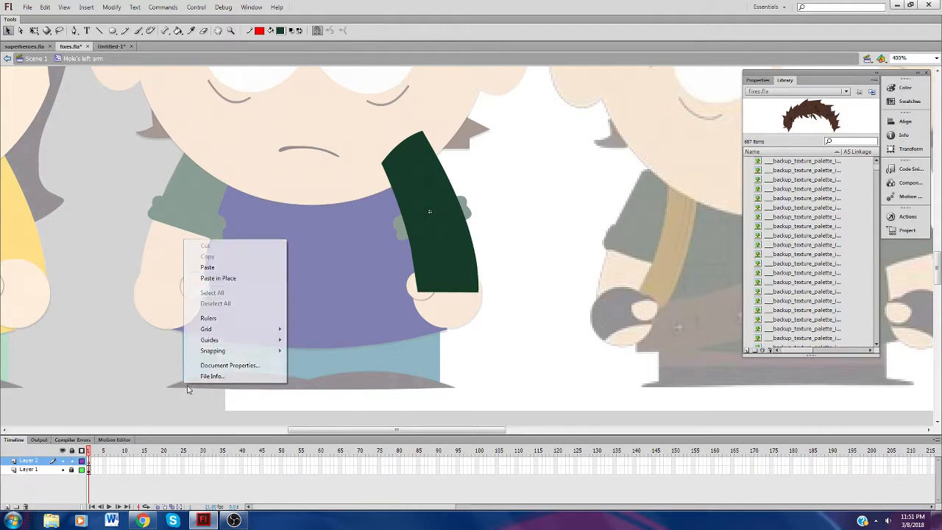
{"action": "left_click", "coordinate": [210, 278]}
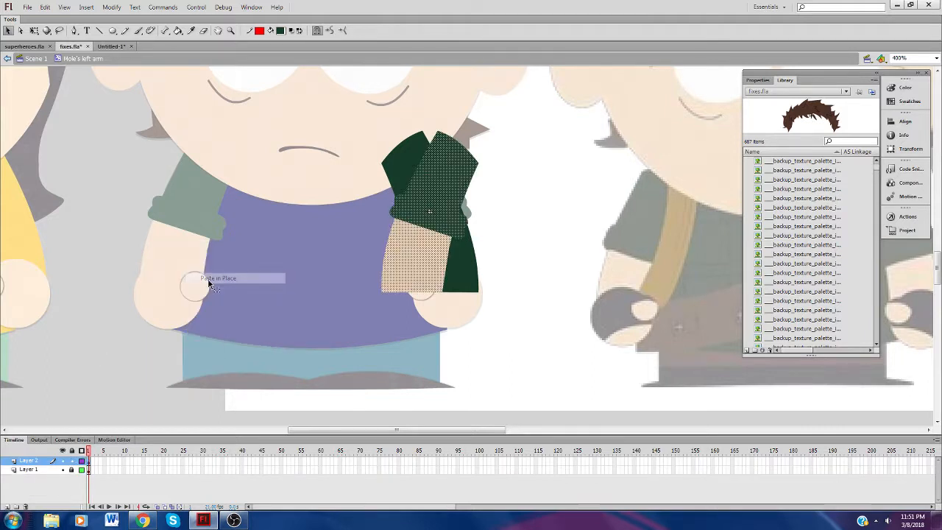
Step: Flip the pasted arm artwork horizontally so it matches the left arm
{"action": "left_click", "coordinate": [111, 8]}
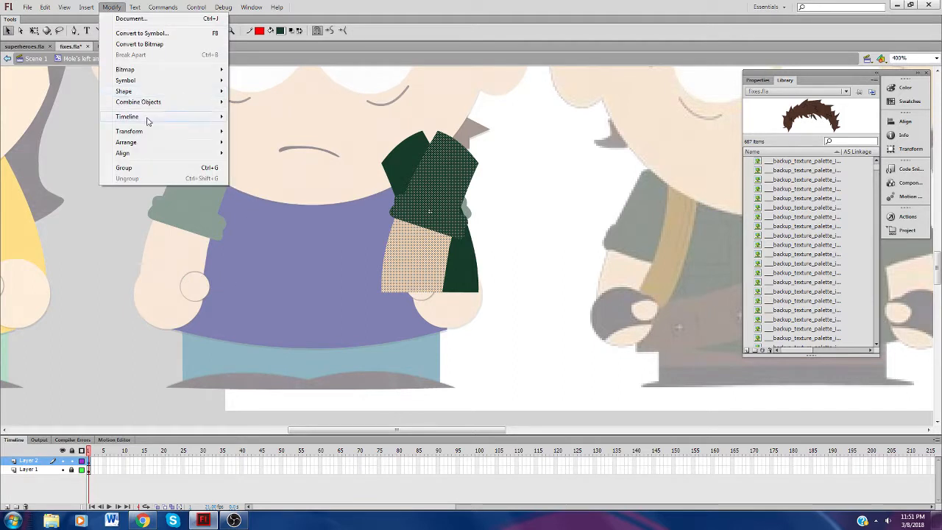
{"action": "mouse_move", "coordinate": [169, 131]}
{"action": "left_click", "coordinate": [250, 236]}
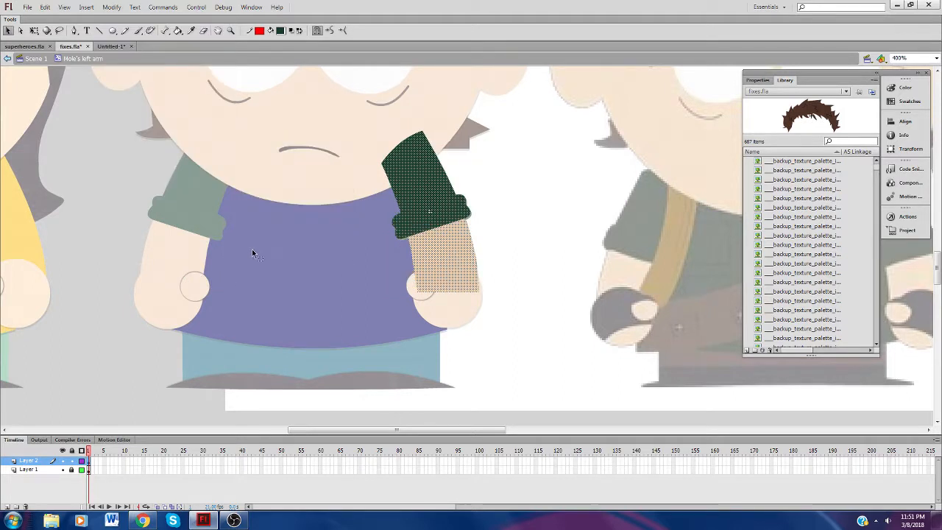
{"action": "left_click", "coordinate": [240, 306]}
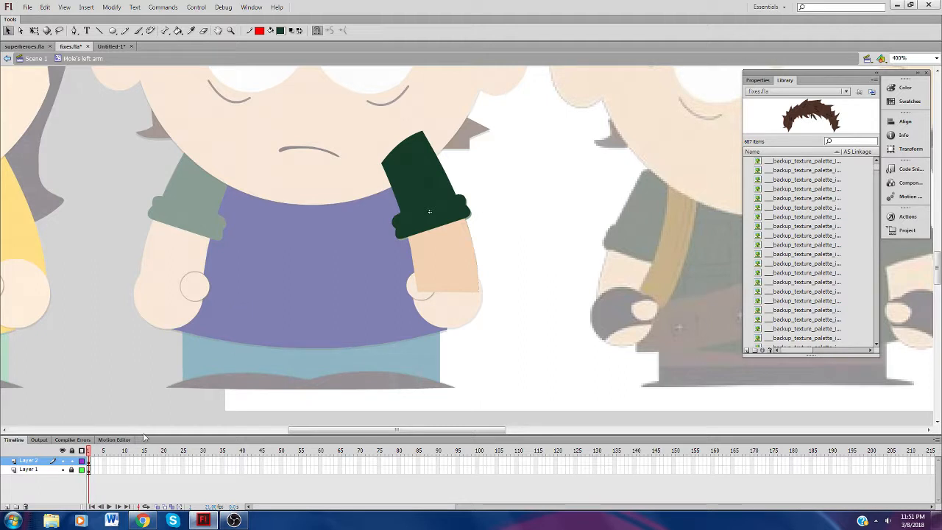
Step: Show the mirrored arm's Layer 2 as outlines and delete the old arm's Layer 1, finishing in Scene 1
{"action": "left_click", "coordinate": [82, 461]}
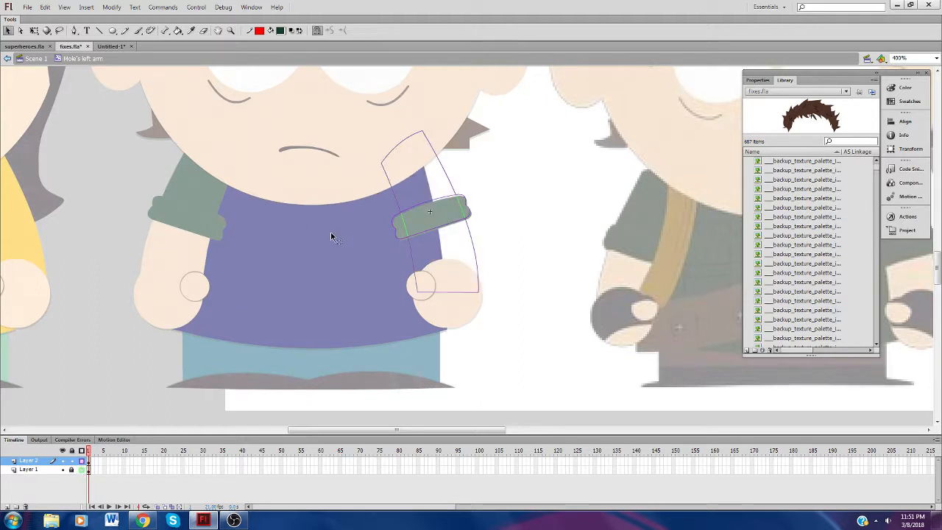
{"action": "left_click", "coordinate": [28, 469]}
{"action": "left_click", "coordinate": [25, 506]}
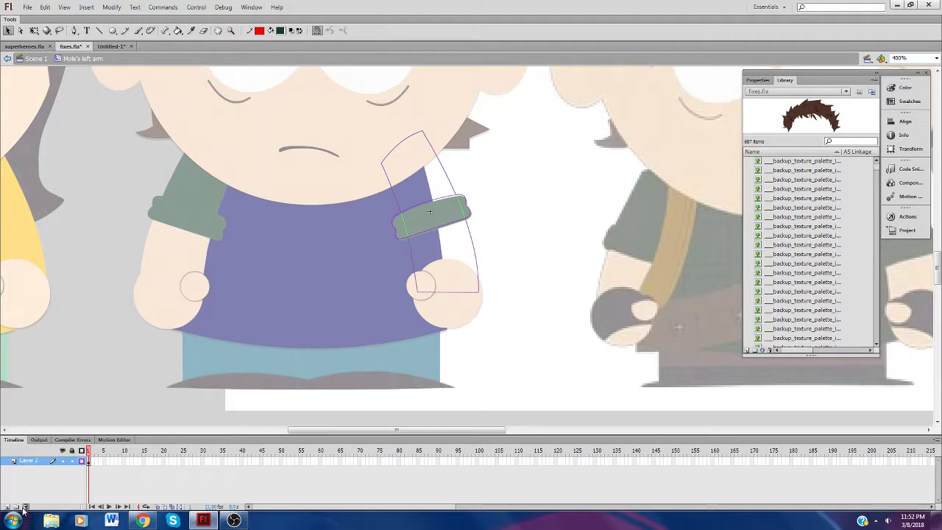
{"action": "left_click", "coordinate": [37, 59]}
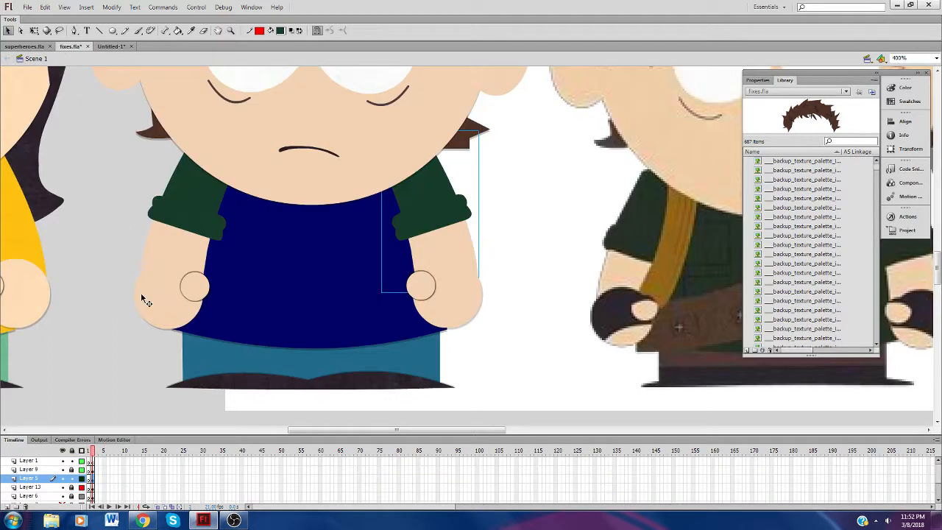
Step: Lock Layer 5 in Scene 1 and delete the leftover cuff artwork from Layer 9
{"action": "left_click", "coordinate": [71, 479]}
{"action": "left_click", "coordinate": [71, 469]}
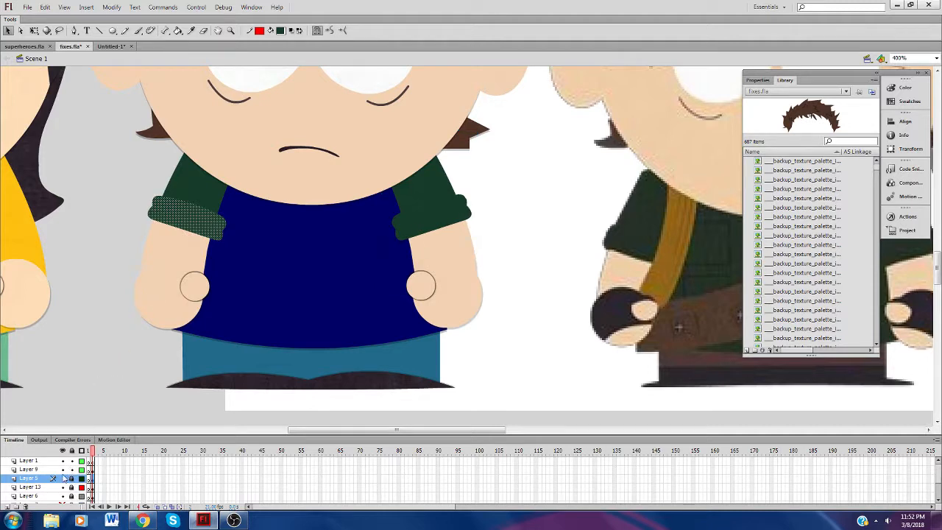
{"action": "left_click", "coordinate": [49, 470]}
{"action": "left_click", "coordinate": [87, 188]}
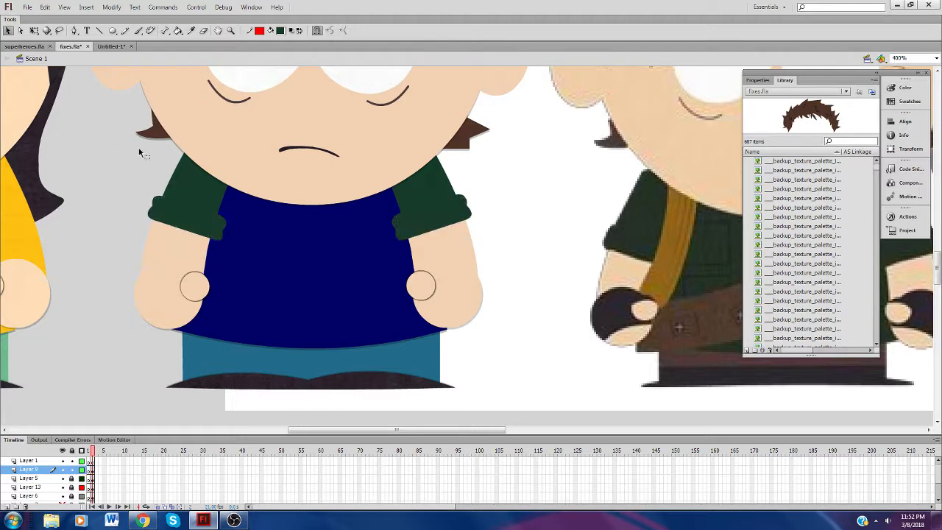
{"action": "key", "text": "ctrl+a"}
{"action": "key", "text": "Delete"}
Step: Check the YouTube live dashboard in Chrome for new chat messages, and switch back to Flash
{"action": "left_click", "coordinate": [143, 521]}
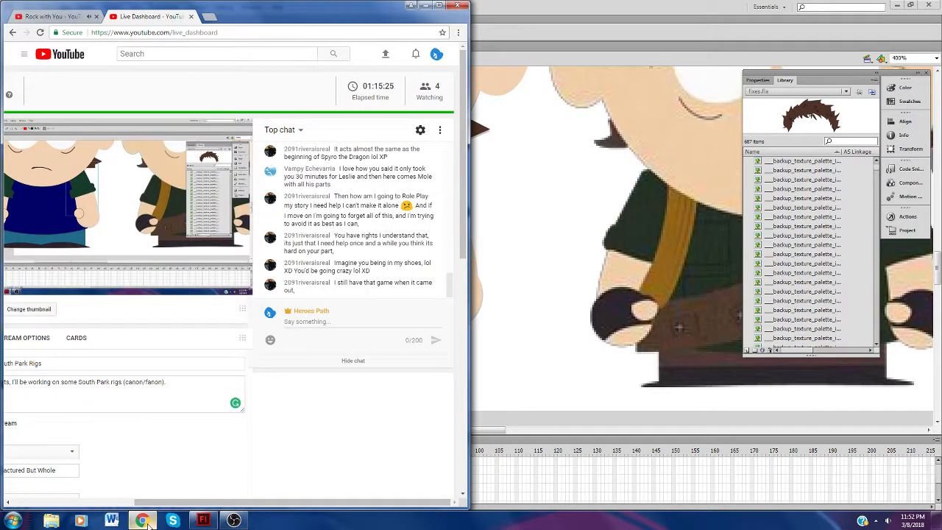
{"action": "left_click", "coordinate": [145, 521]}
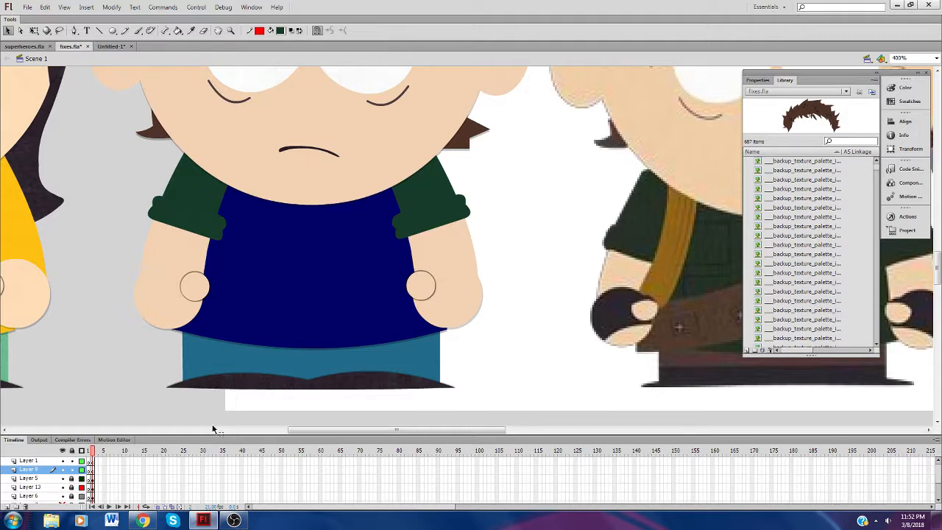
Step: Copy the Mole's blue jacket symbol from Layer 5, relock that layer, and paste the jacket in place in the Untitled-1 document
{"action": "left_click", "coordinate": [71, 479]}
{"action": "left_click", "coordinate": [430, 210]}
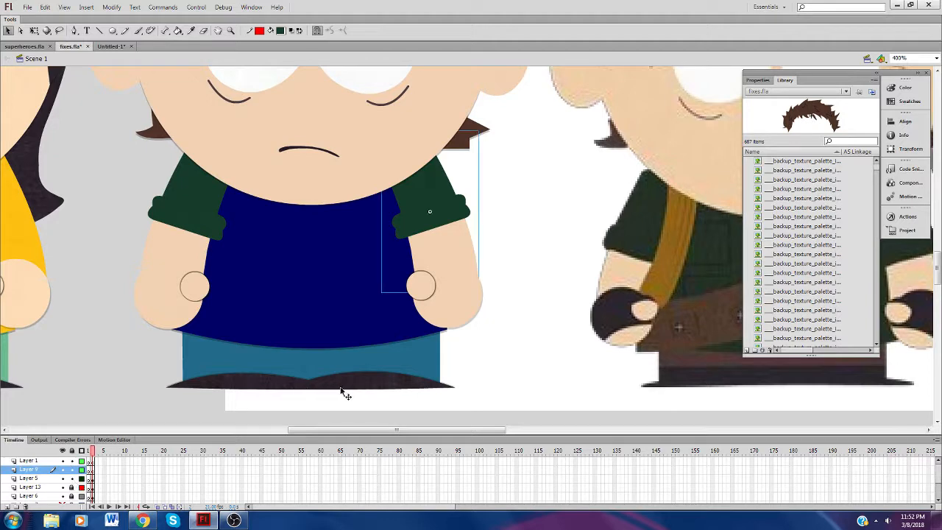
{"action": "left_click_drag", "start_coordinate": [423, 432], "coordinate": [452, 434]}
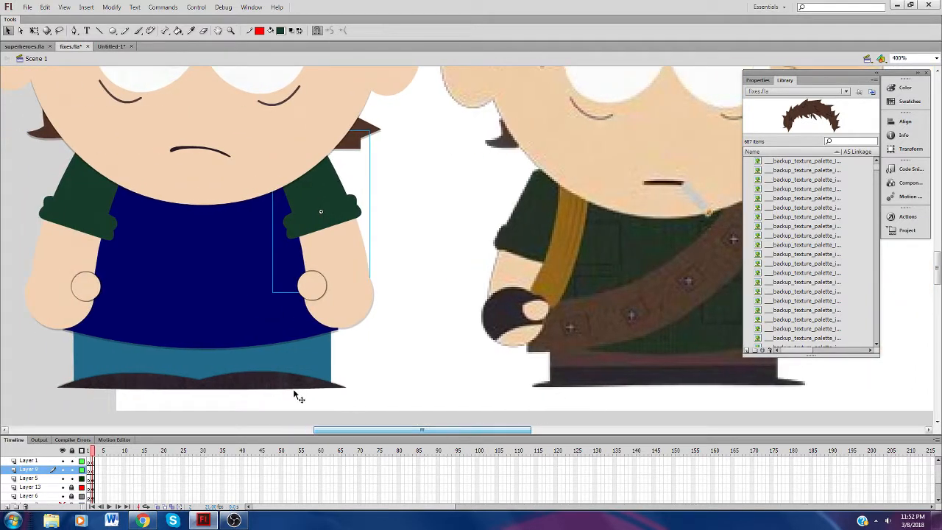
{"action": "left_click", "coordinate": [61, 341]}
{"action": "left_click", "coordinate": [136, 317]}
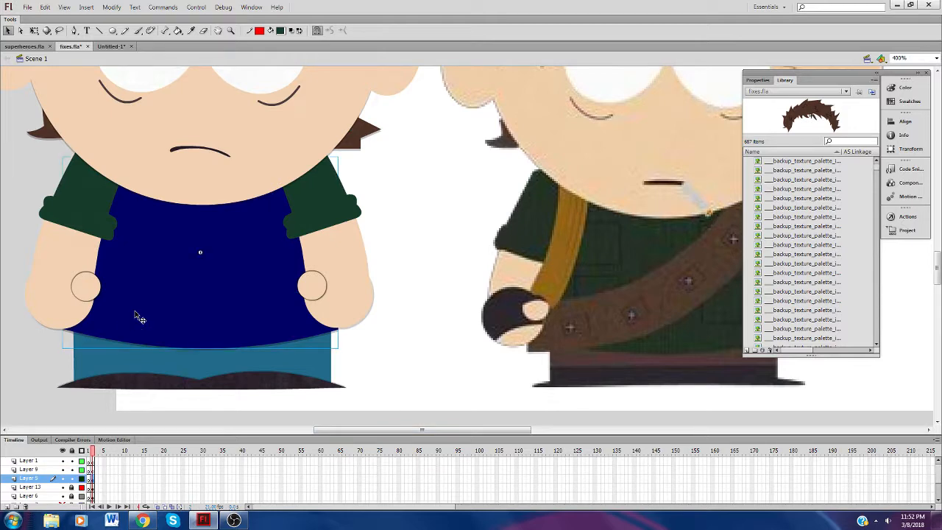
{"action": "left_click", "coordinate": [71, 479]}
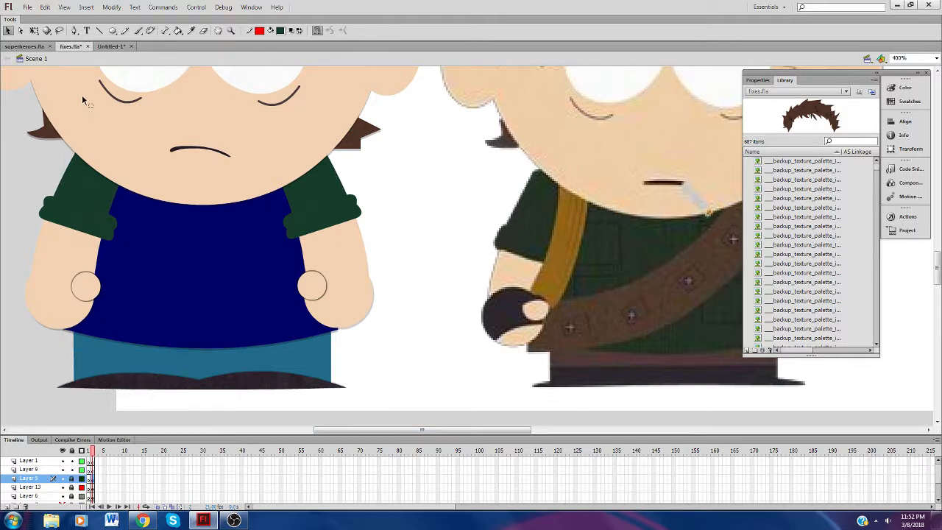
{"action": "left_click", "coordinate": [111, 46]}
{"action": "right_click", "coordinate": [410, 292]}
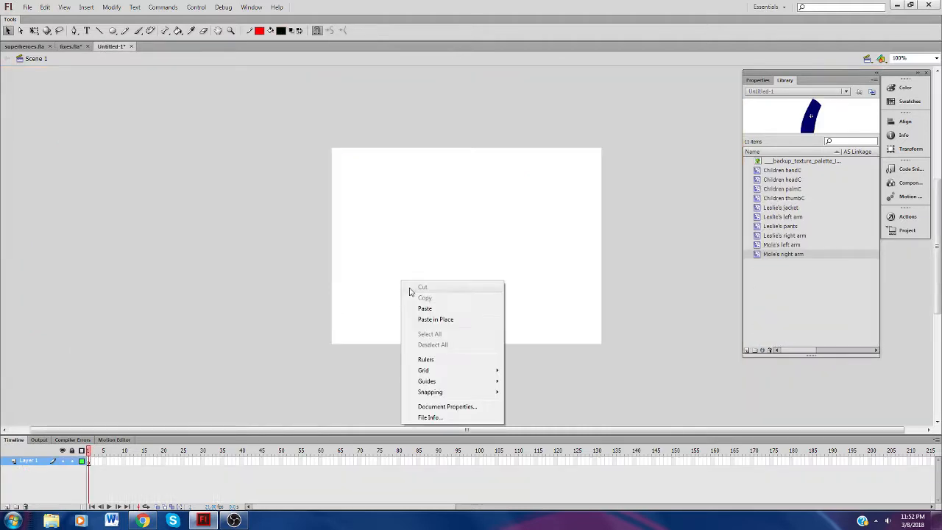
{"action": "left_click", "coordinate": [436, 319]}
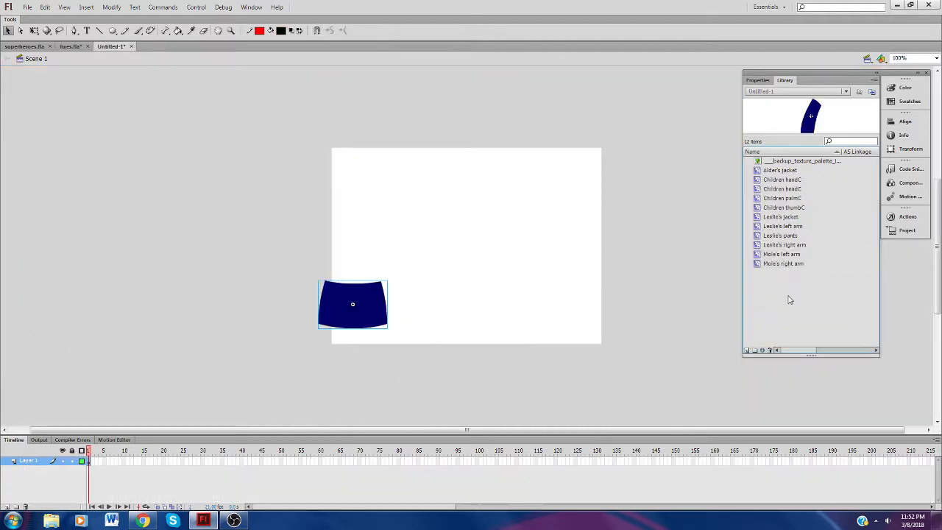
Step: Rename the Alder's jacket symbol in the Untitled-1 library to Mole's jacket
{"action": "right_click", "coordinate": [777, 171]}
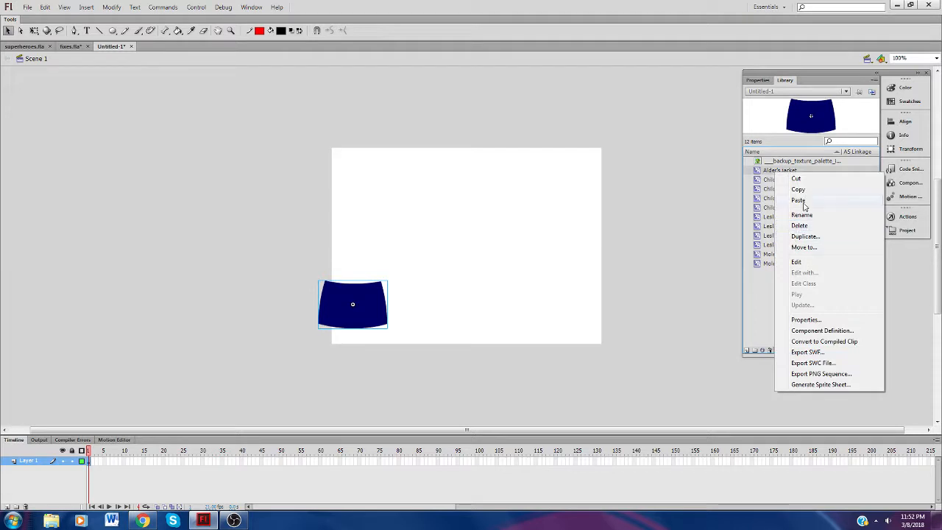
{"action": "left_click", "coordinate": [802, 202]}
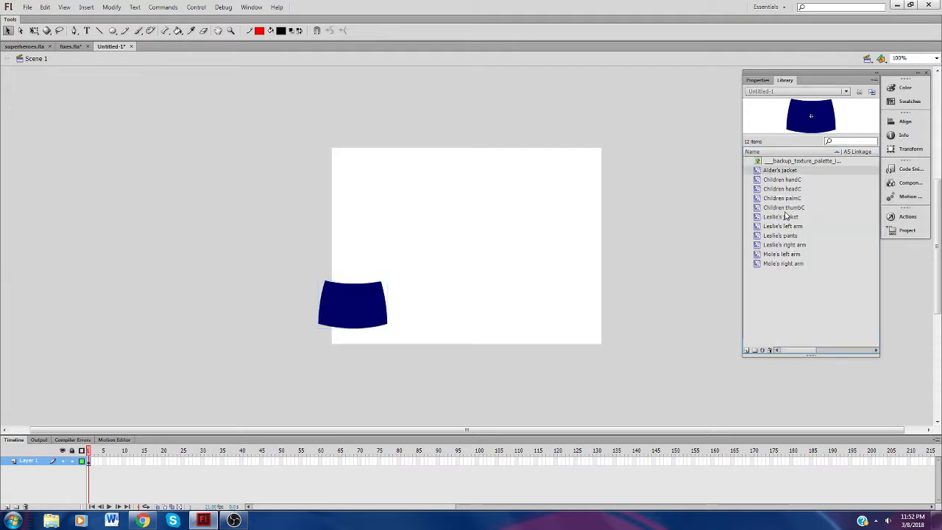
{"action": "right_click", "coordinate": [779, 171]}
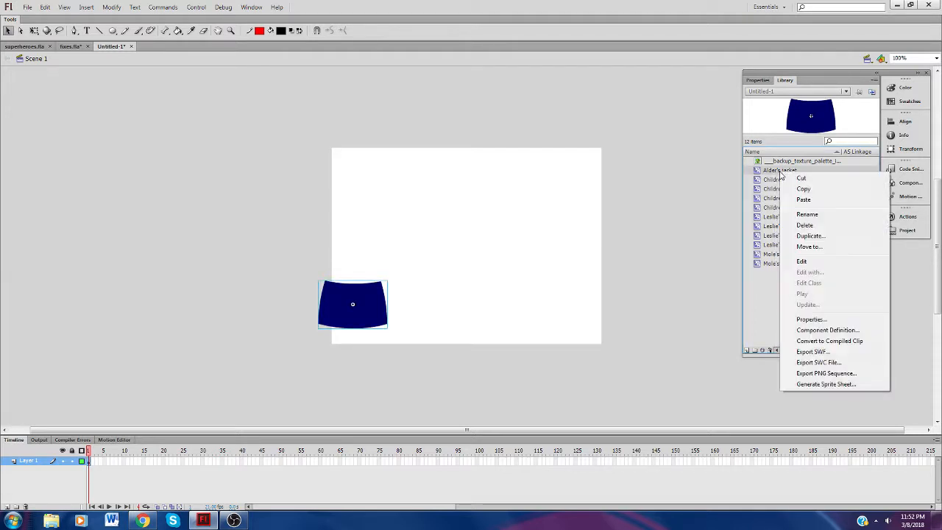
{"action": "left_click", "coordinate": [807, 215]}
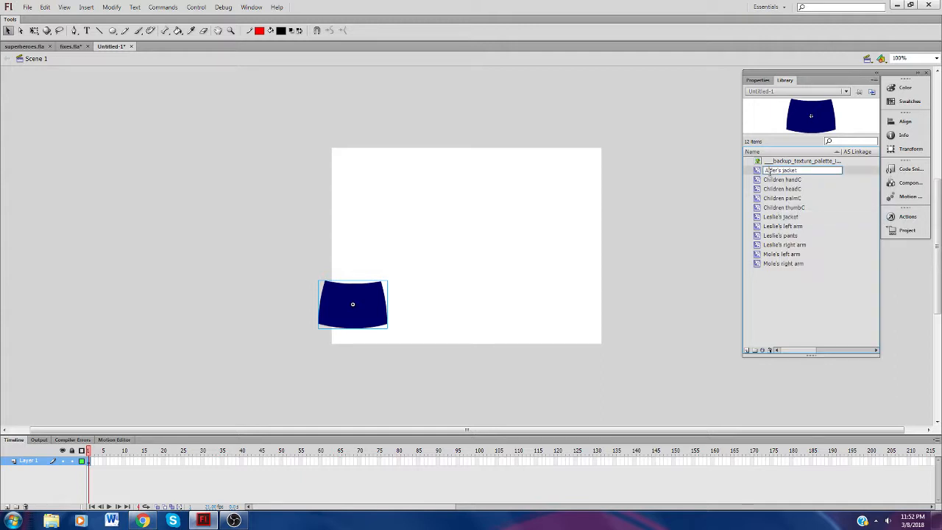
{"action": "left_click_drag", "start_coordinate": [777, 170], "coordinate": [764, 171]}
{"action": "type", "text": "Mole"}
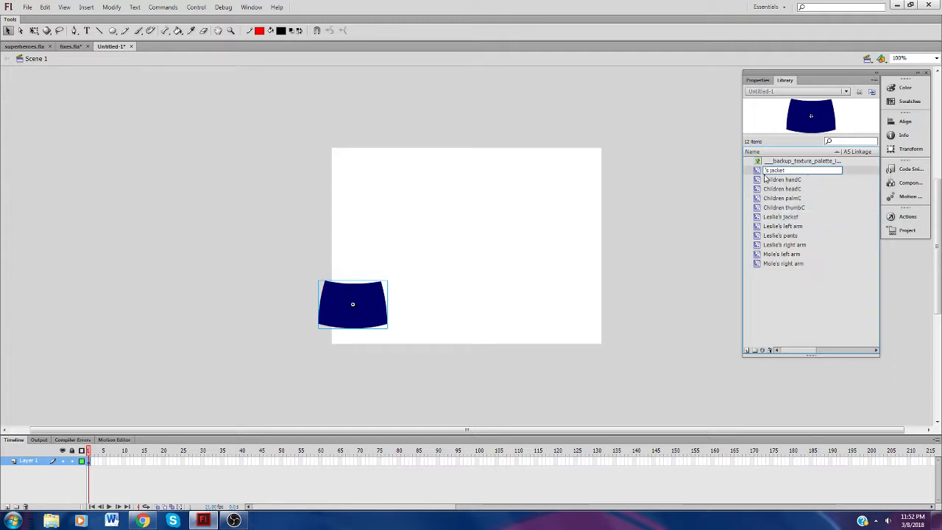
{"action": "type", "text": "le"}
{"action": "key", "text": "Return"}
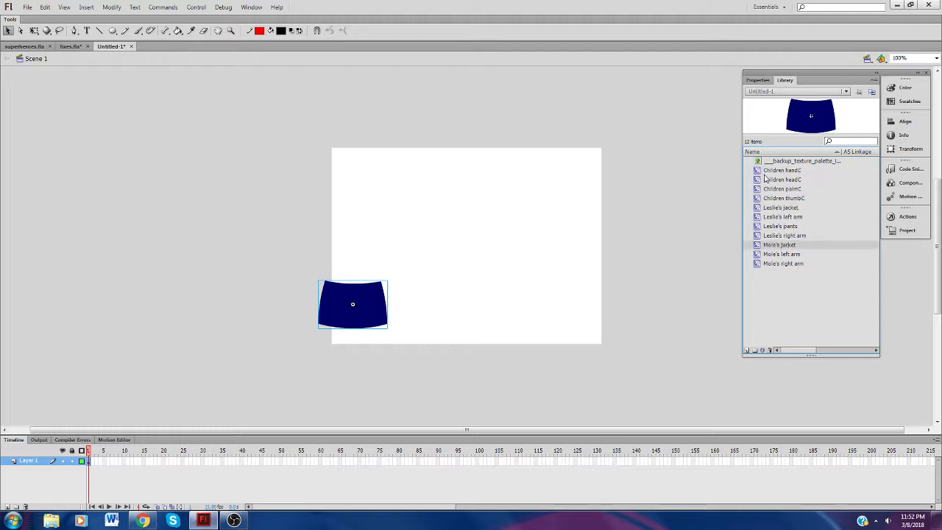
Step: Replace the old blue jacket on Layer 5 of fixes.fla with the Mole's jacket symbol from Untitled-1, pasted in place
{"action": "left_click", "coordinate": [416, 355]}
{"action": "left_click", "coordinate": [346, 320]}
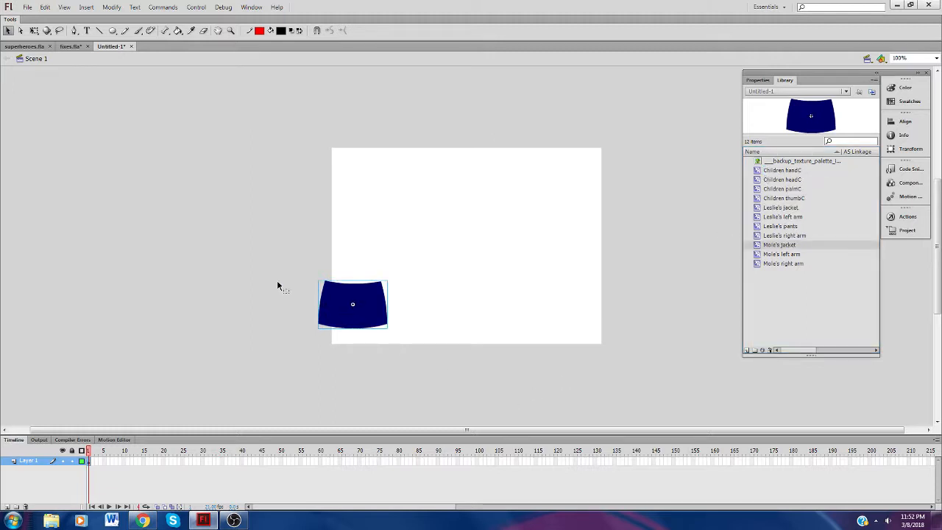
{"action": "key", "text": "Delete"}
{"action": "left_click", "coordinate": [71, 46]}
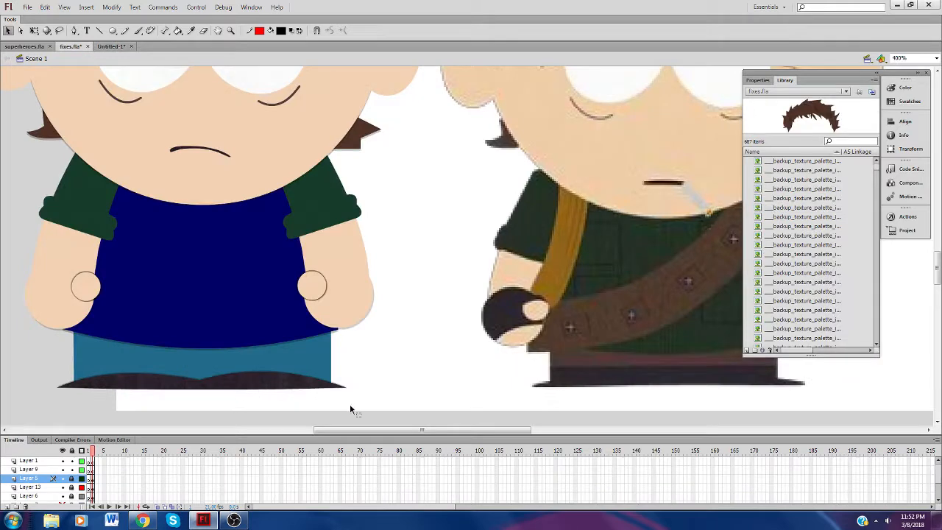
{"action": "left_click", "coordinate": [71, 479]}
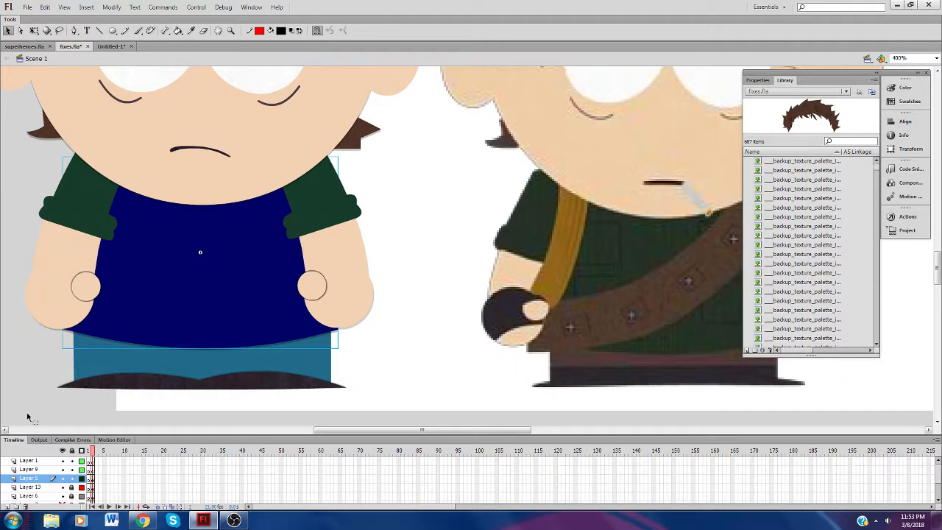
{"action": "key", "text": "Delete"}
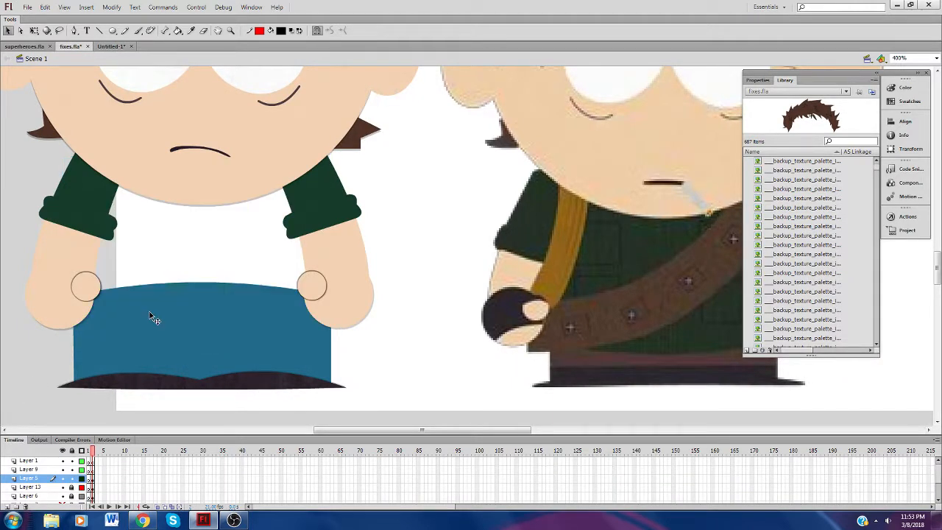
{"action": "right_click", "coordinate": [158, 292]}
{"action": "left_click", "coordinate": [151, 260]}
{"action": "right_click", "coordinate": [151, 263]}
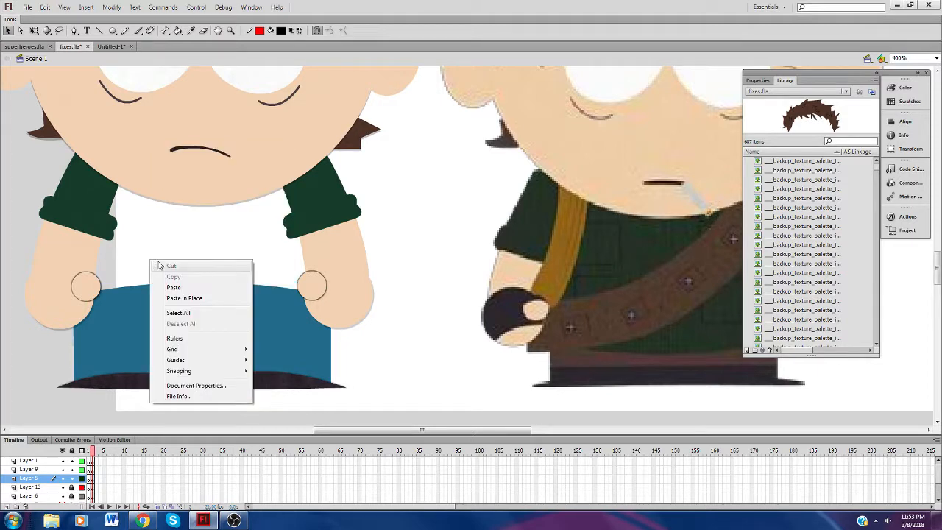
{"action": "left_click", "coordinate": [187, 302]}
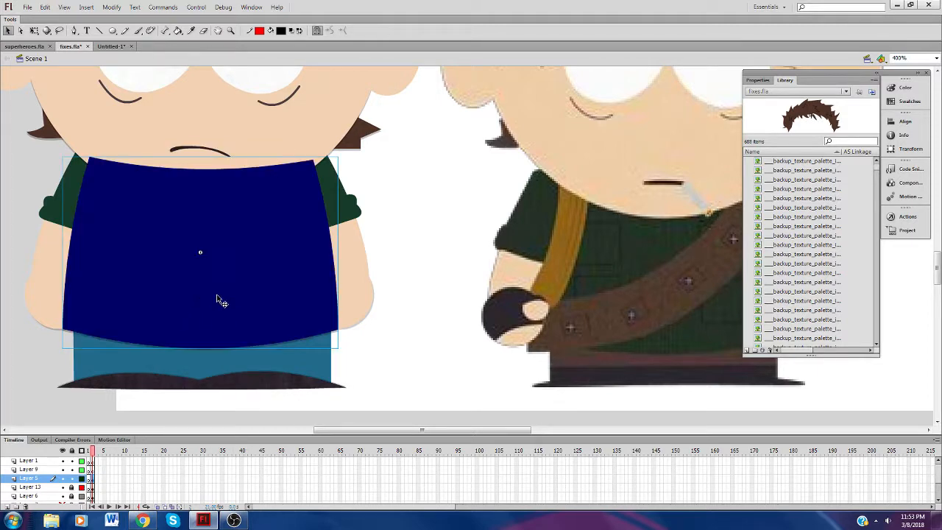
Step: Turn off the outline display of Layer 2 in the Mole's left arm and sample the sleeve's dark green as fill colour
{"action": "double_click", "coordinate": [300, 311]}
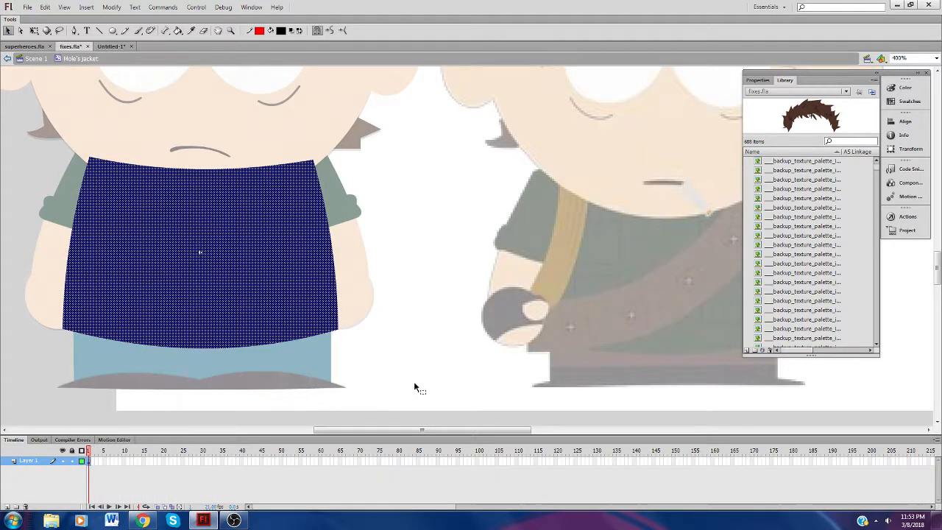
{"action": "left_click", "coordinate": [35, 58]}
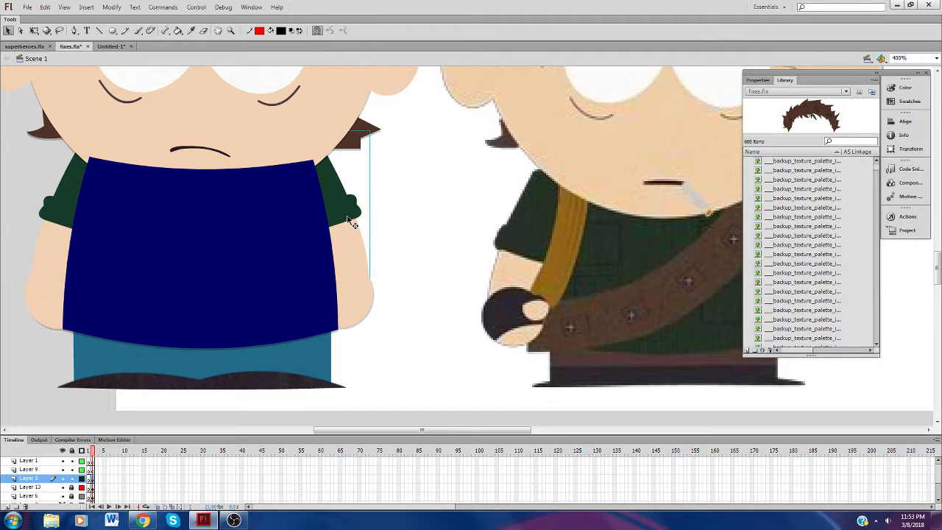
{"action": "double_click", "coordinate": [353, 221]}
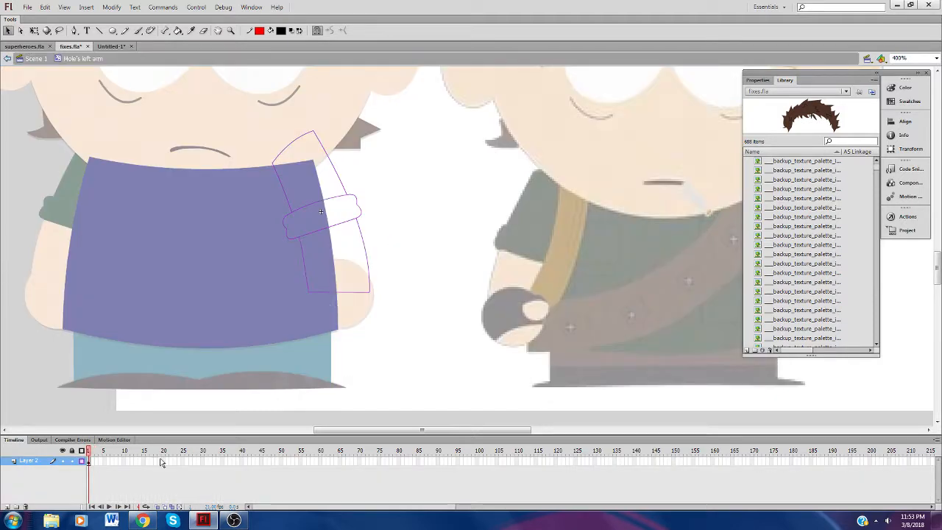
{"action": "left_click", "coordinate": [81, 461]}
{"action": "left_click", "coordinate": [177, 31]}
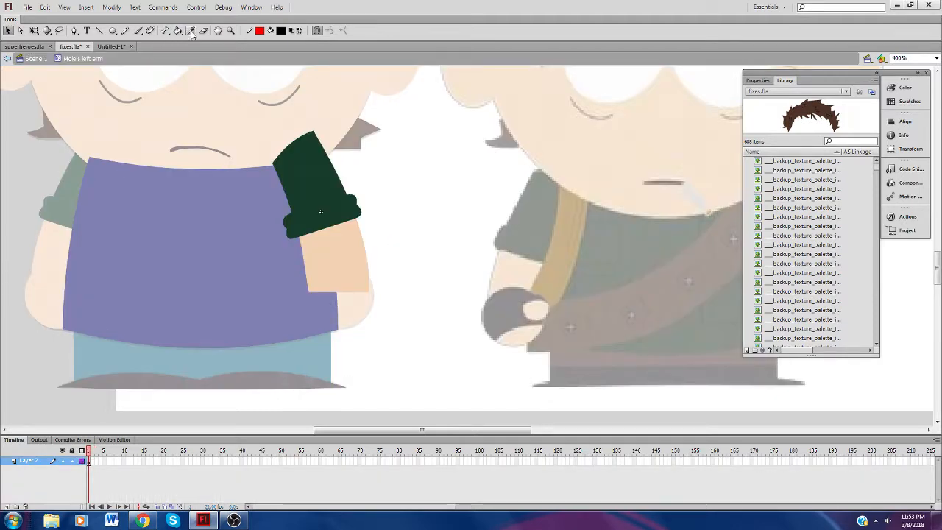
{"action": "left_click", "coordinate": [41, 58]}
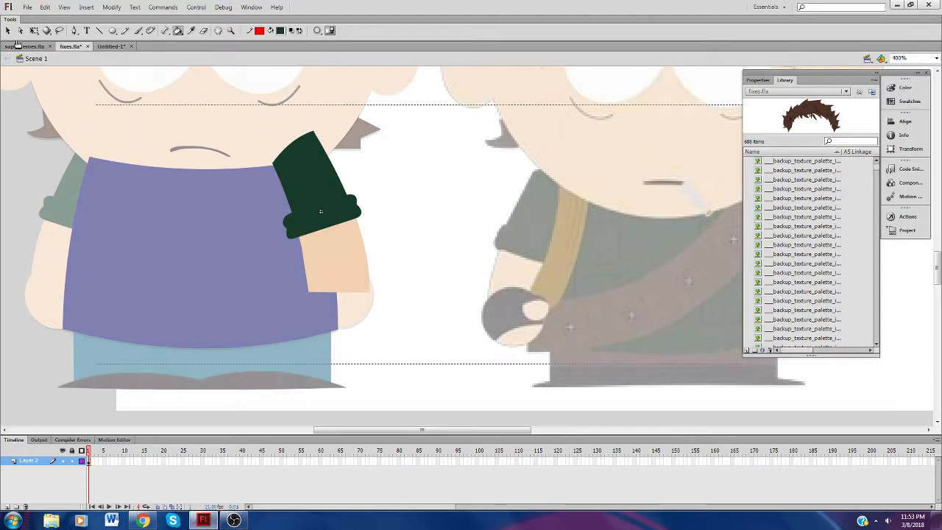
{"action": "key", "text": "v"}
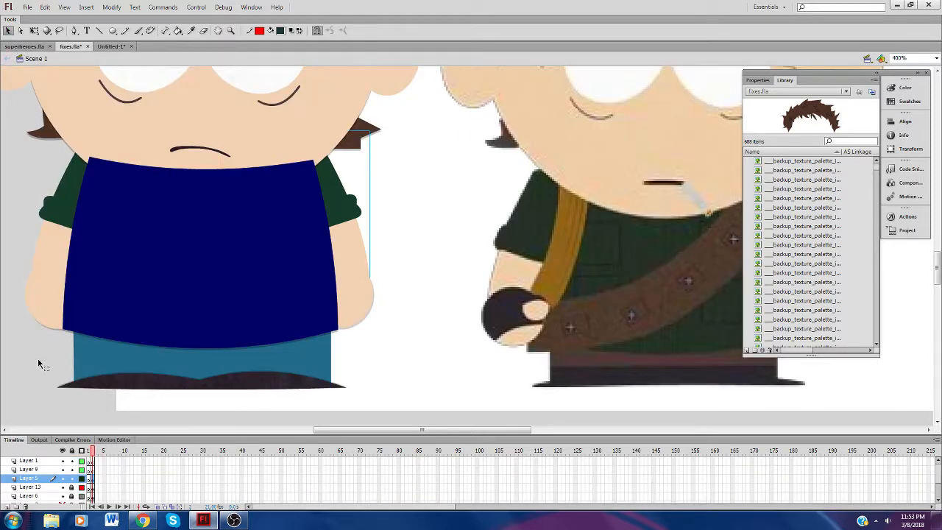
Step: Fill the Mole's jacket symbol with the sleeve's dark green, then relock Layer 5 and activate Layer 9 in Scene 1
{"action": "double_click", "coordinate": [164, 286]}
{"action": "left_click", "coordinate": [178, 32]}
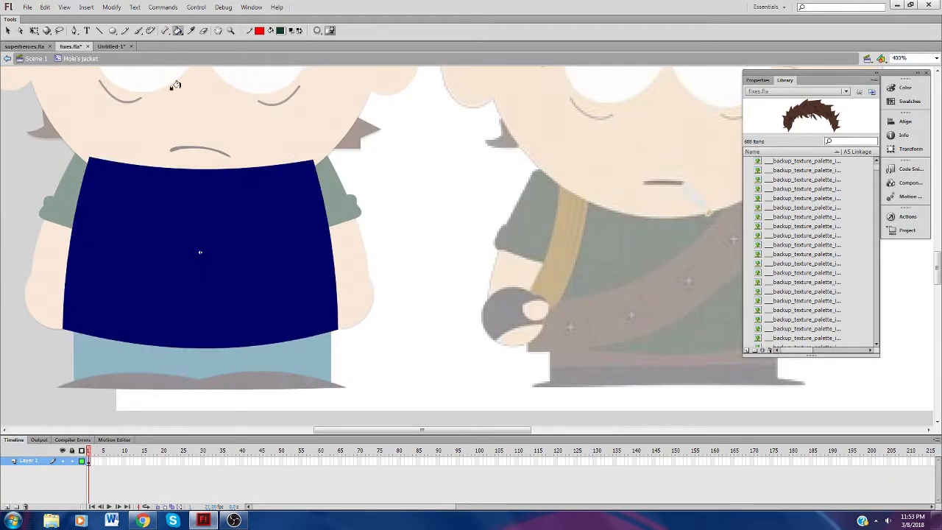
{"action": "left_click", "coordinate": [147, 193]}
{"action": "left_click", "coordinate": [35, 59]}
{"action": "left_click", "coordinate": [8, 31]}
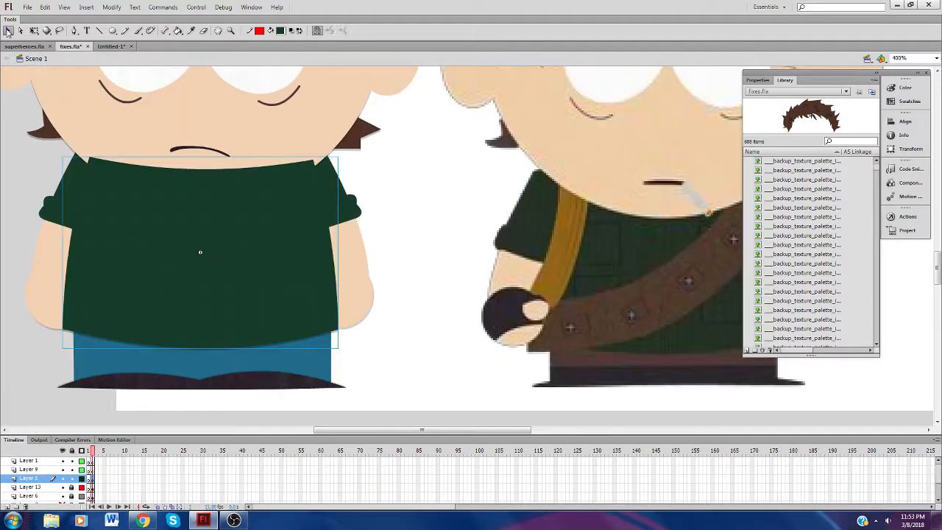
{"action": "left_click", "coordinate": [36, 368]}
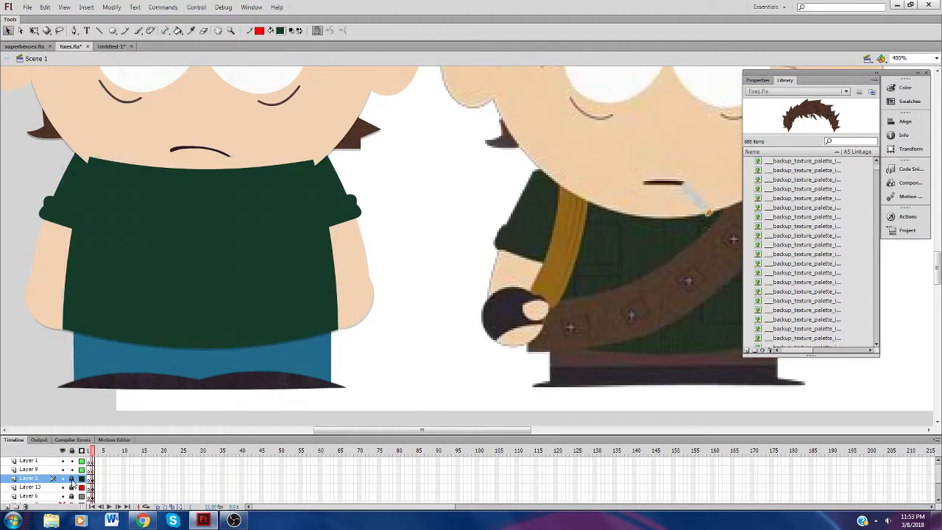
{"action": "left_click", "coordinate": [44, 470]}
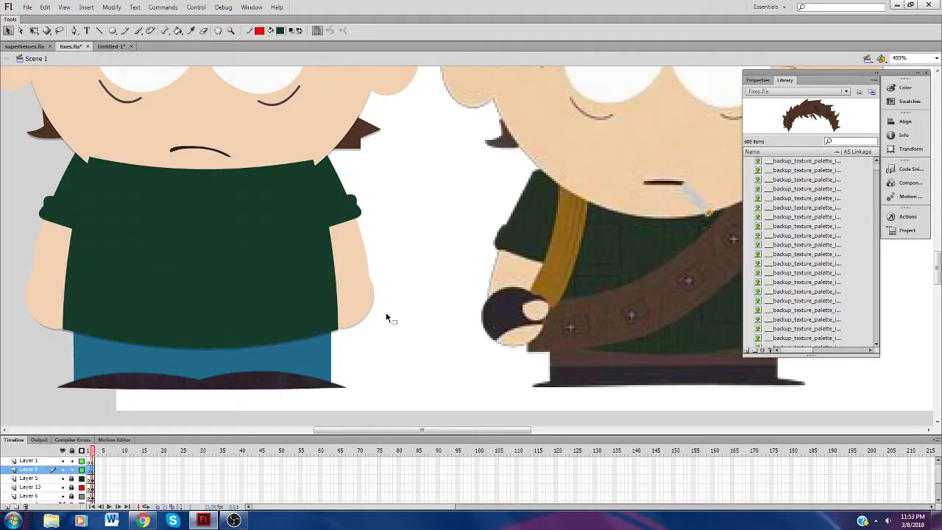
{"action": "left_click", "coordinate": [258, 31]}
{"action": "key", "text": "Escape"}
{"action": "left_click", "coordinate": [281, 33]}
{"action": "left_click", "coordinate": [434, 44]}
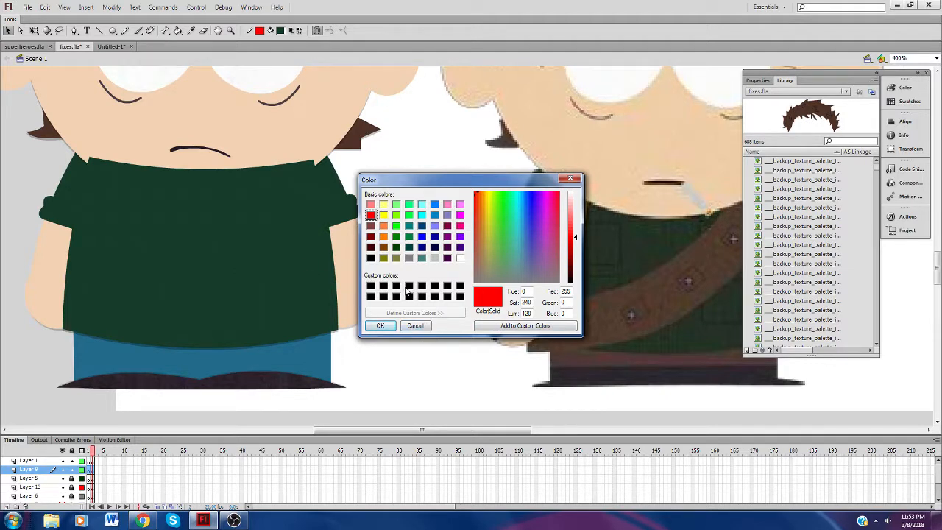
{"action": "left_click", "coordinate": [396, 248]}
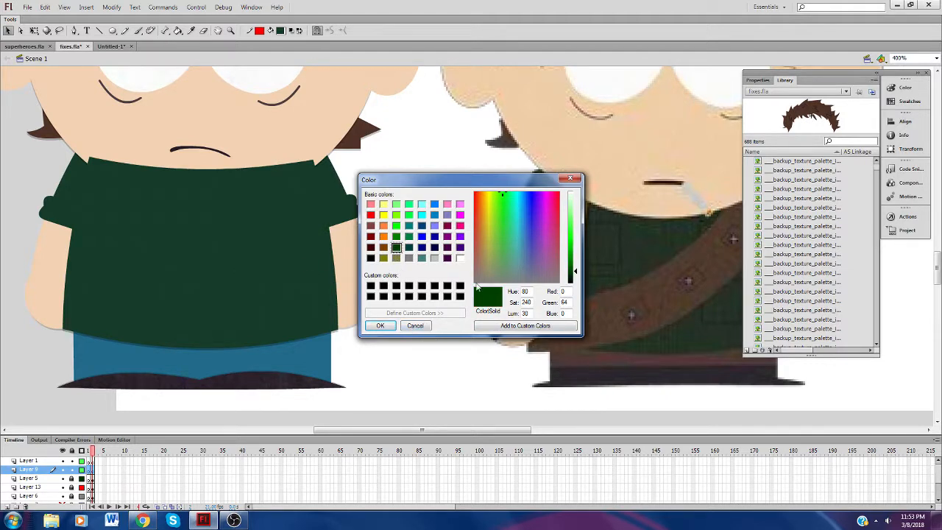
{"action": "left_click", "coordinate": [415, 325]}
Step: Sample the jacket's green and darken the fill colour to red 11, green 34, blue 23
{"action": "left_click", "coordinate": [191, 32]}
{"action": "left_click", "coordinate": [262, 212]}
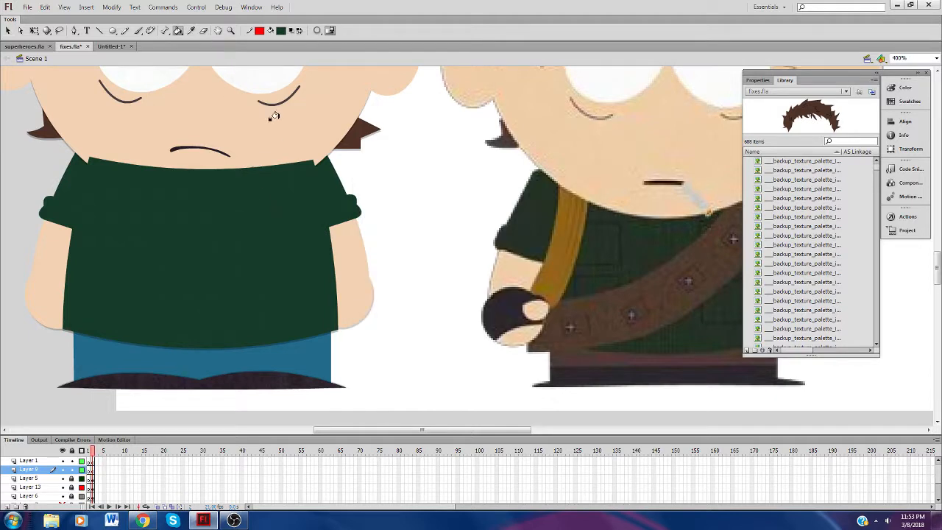
{"action": "left_click", "coordinate": [280, 30]}
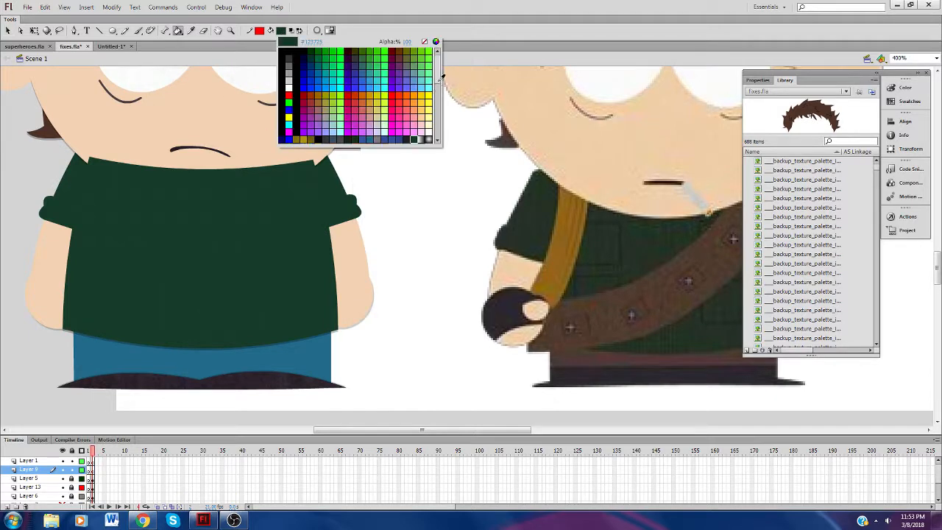
{"action": "left_click", "coordinate": [436, 41]}
{"action": "left_click_drag", "start_coordinate": [570, 272], "coordinate": [577, 278]}
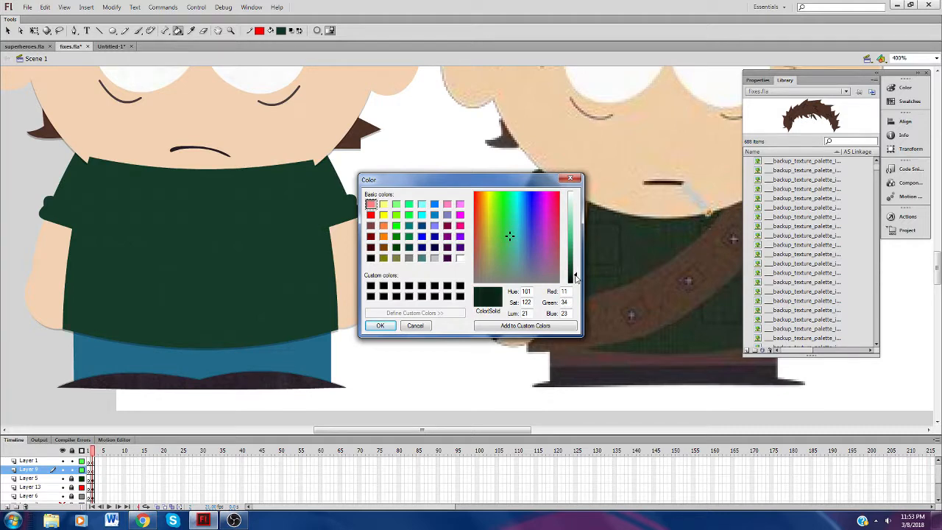
{"action": "left_click", "coordinate": [380, 325]}
Step: Trace the upper pocket beside the yellow strap on the reference shirt with red Line tool strokes on Layer 9
{"action": "left_click", "coordinate": [100, 30]}
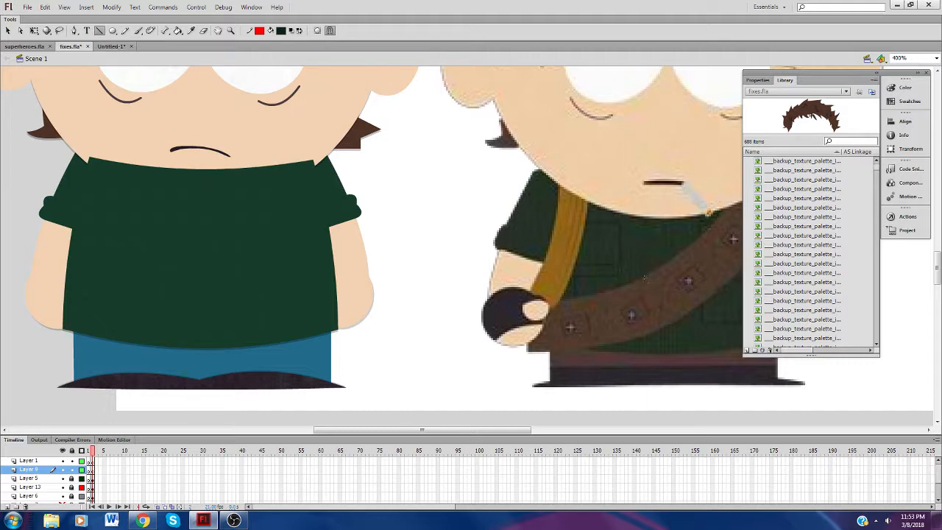
{"action": "left_click_drag", "start_coordinate": [619, 263], "coordinate": [574, 264]}
{"action": "left_click_drag", "start_coordinate": [566, 218], "coordinate": [573, 220]}
{"action": "left_click_drag", "start_coordinate": [574, 220], "coordinate": [620, 221]}
{"action": "left_click_drag", "start_coordinate": [619, 264], "coordinate": [619, 263]}
Step: Duplicate the red pocket square directly below the first, and place a copy of both squares on the shirt's opposite side
{"action": "left_click_drag", "start_coordinate": [526, 430], "coordinate": [552, 430]}
{"action": "left_click", "coordinate": [8, 30]}
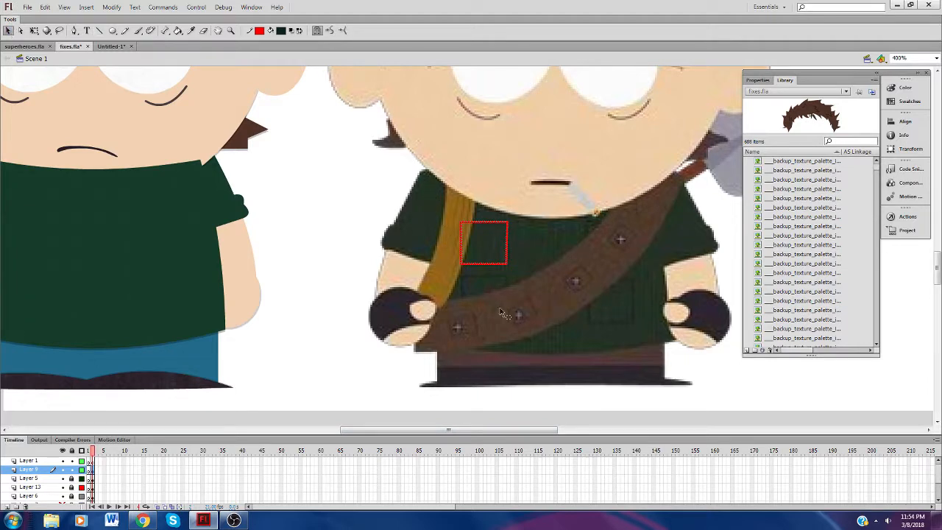
{"action": "key", "text": "ctrl+v"}
{"action": "left_click_drag", "start_coordinate": [457, 237], "coordinate": [475, 285]}
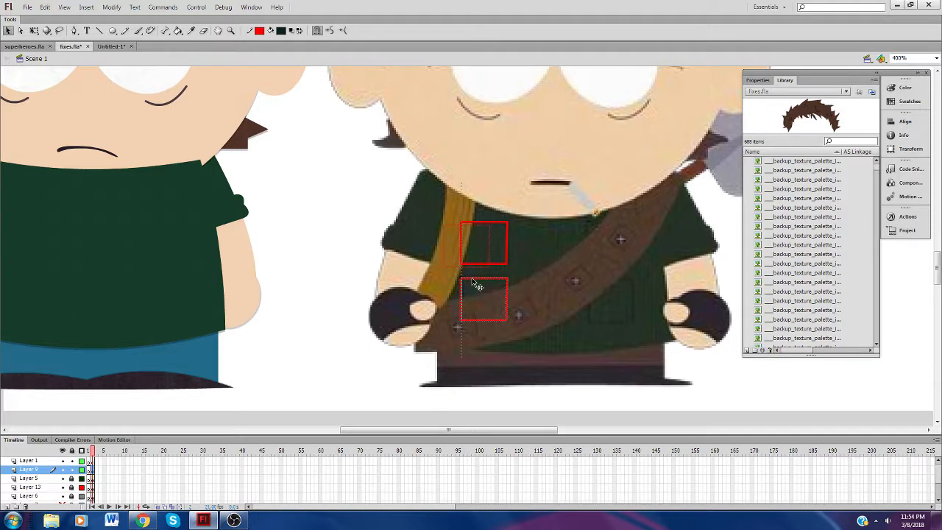
{"action": "key", "text": "ctrl+v"}
{"action": "key", "text": "Delete"}
{"action": "key", "text": "ctrl+v"}
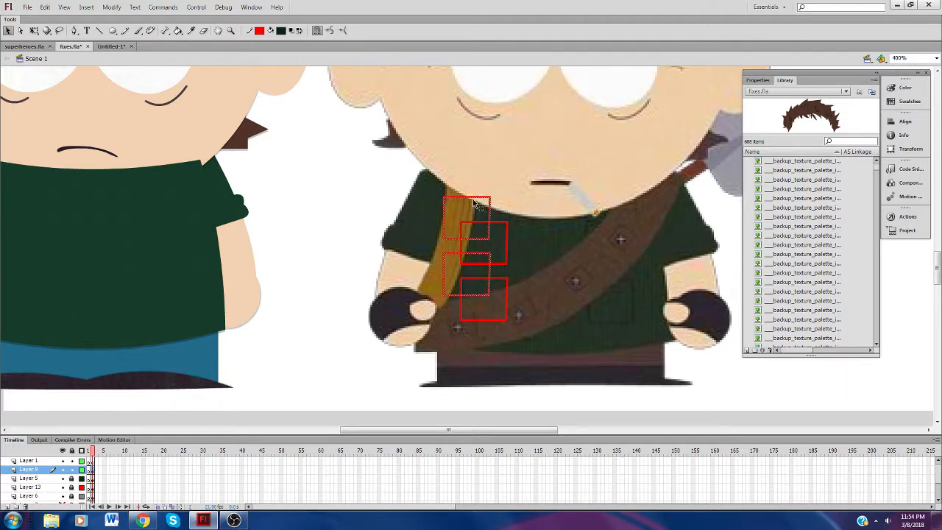
{"action": "left_click_drag", "start_coordinate": [477, 205], "coordinate": [621, 231]}
Step: Recolour the strokes of all four pocket squares to the darkened green
{"action": "left_click_drag", "start_coordinate": [430, 169], "coordinate": [690, 370]}
{"action": "left_click", "coordinate": [259, 30]}
{"action": "left_click", "coordinate": [337, 147]}
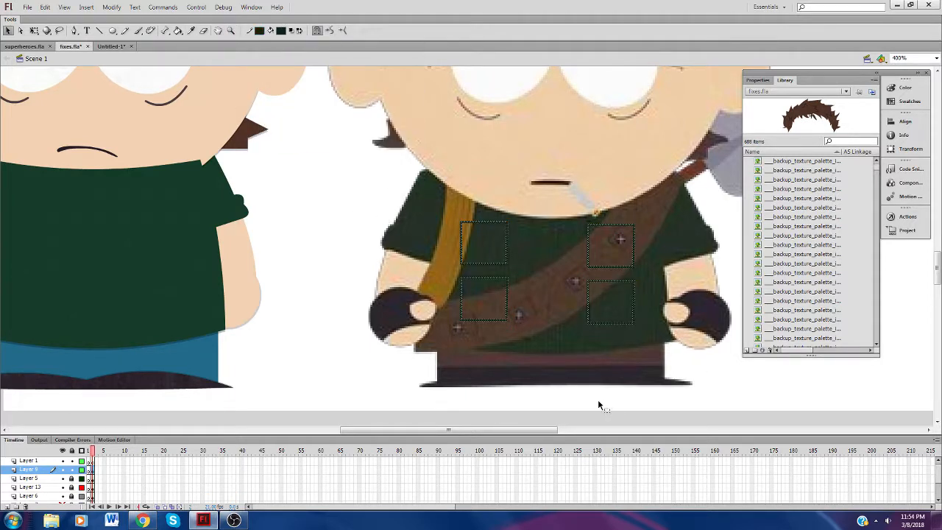
{"action": "key", "text": "Escape"}
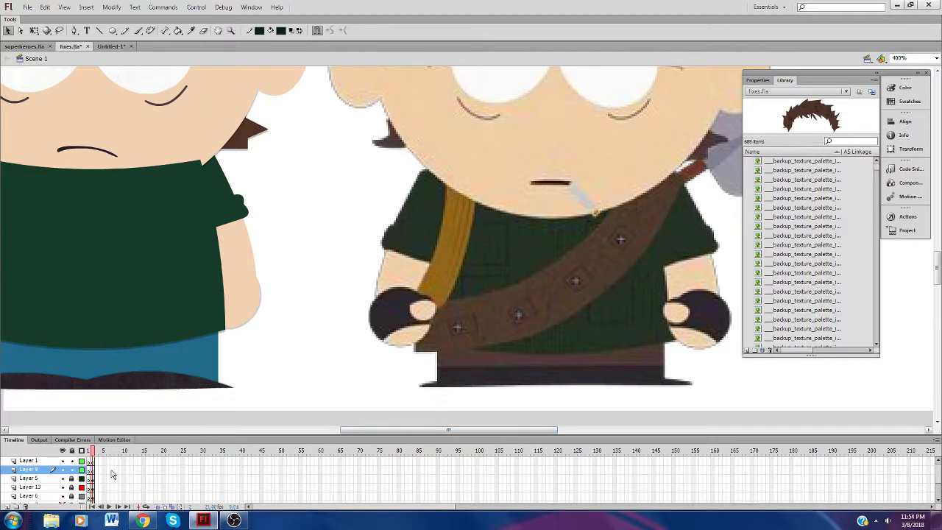
Step: Open the Mole's jacket symbol for editing, add a new layer above Layer 1, and show Layer 1 as a locked outline
{"action": "left_click", "coordinate": [47, 480]}
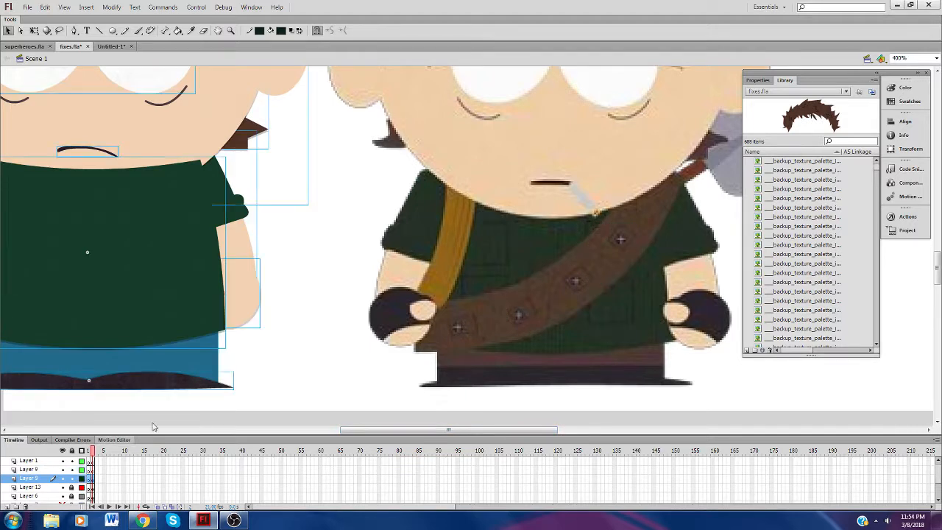
{"action": "left_click", "coordinate": [267, 385]}
{"action": "double_click", "coordinate": [148, 282]}
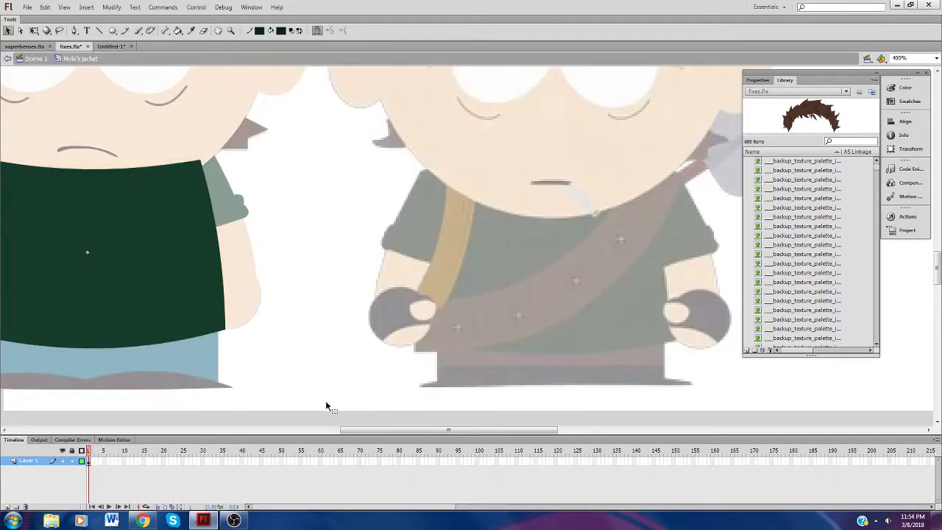
{"action": "left_click_drag", "start_coordinate": [448, 429], "coordinate": [380, 429]}
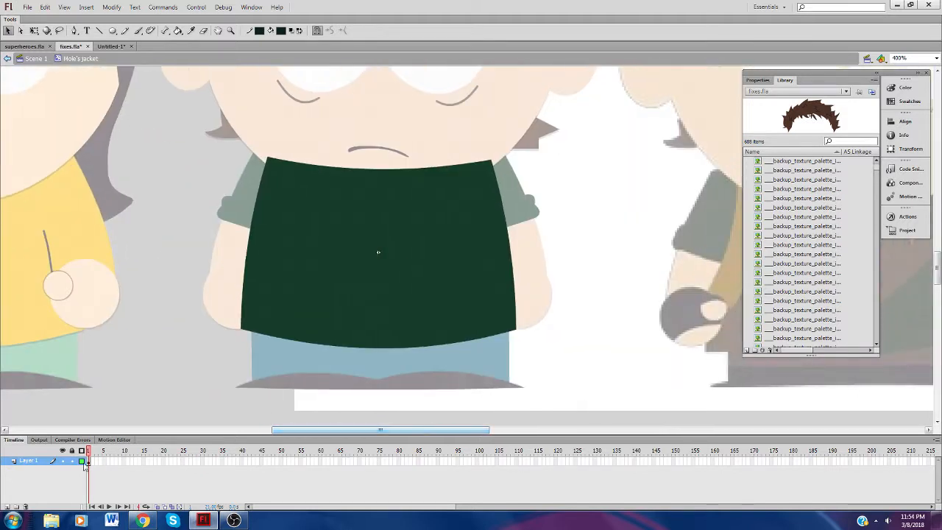
{"action": "left_click", "coordinate": [8, 507]}
{"action": "left_click", "coordinate": [63, 470]}
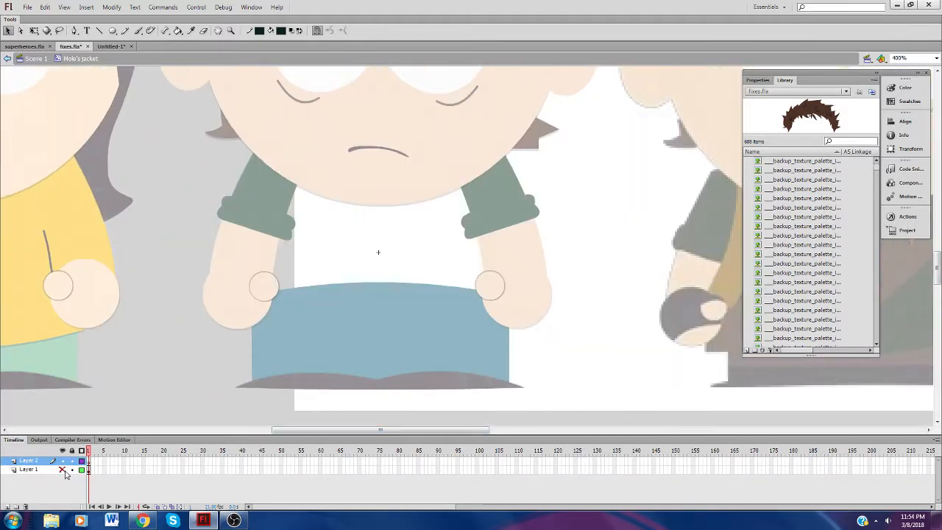
{"action": "left_click", "coordinate": [64, 470]}
{"action": "left_click", "coordinate": [81, 470]}
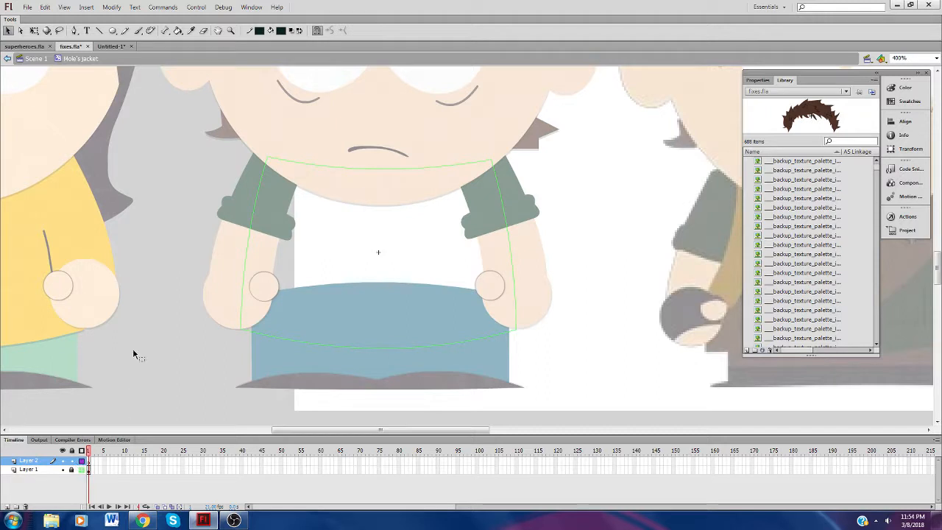
Step: Paste the four pocket squares onto Layer 2, move them over the torso, and scale them down together
{"action": "right_click", "coordinate": [167, 332]}
{"action": "left_click", "coordinate": [189, 358]}
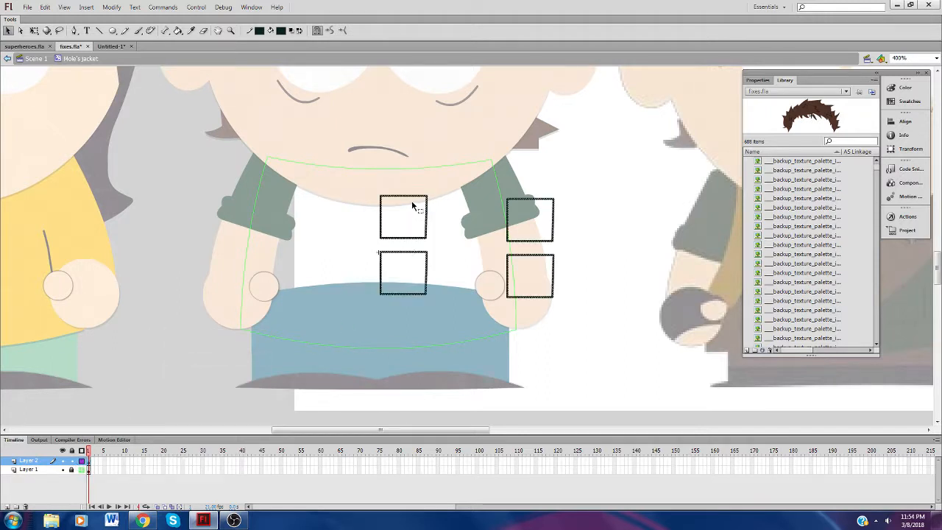
{"action": "left_click_drag", "start_coordinate": [414, 200], "coordinate": [324, 225]}
{"action": "key", "text": "q"}
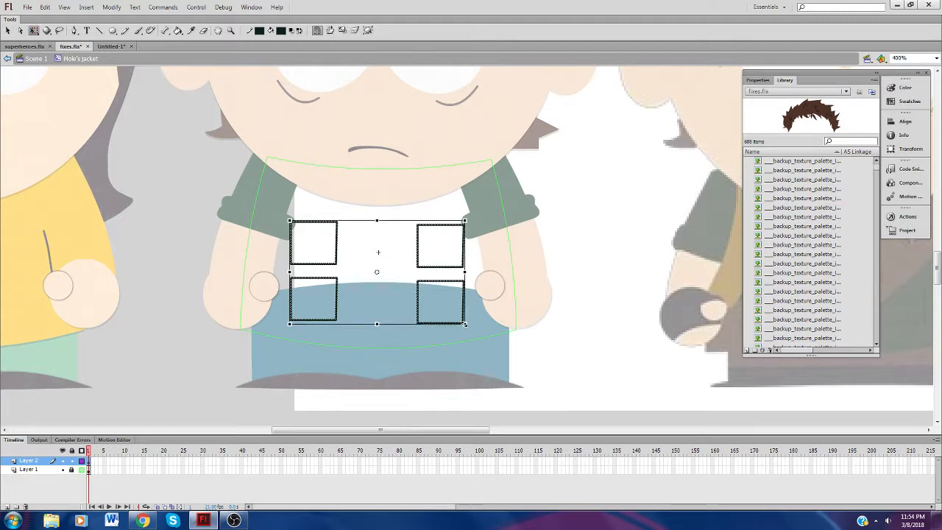
{"action": "left_click_drag", "start_coordinate": [465, 324], "coordinate": [452, 313]}
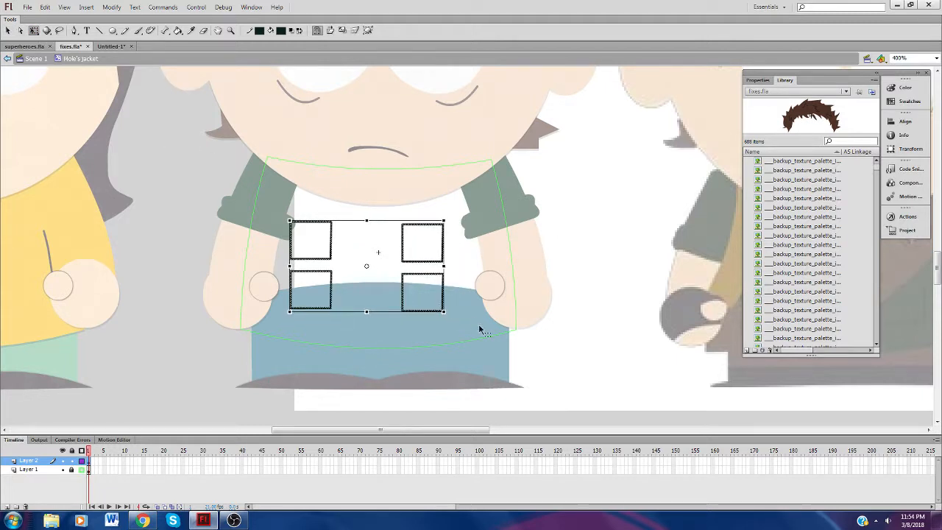
Step: Nudge the four pocket squares right and slightly down to centre them within the jacket outline
{"action": "key", "text": "Right"}
{"action": "key", "text": "Right"}
{"action": "key", "text": "Right"}
{"action": "key", "text": "Right"}
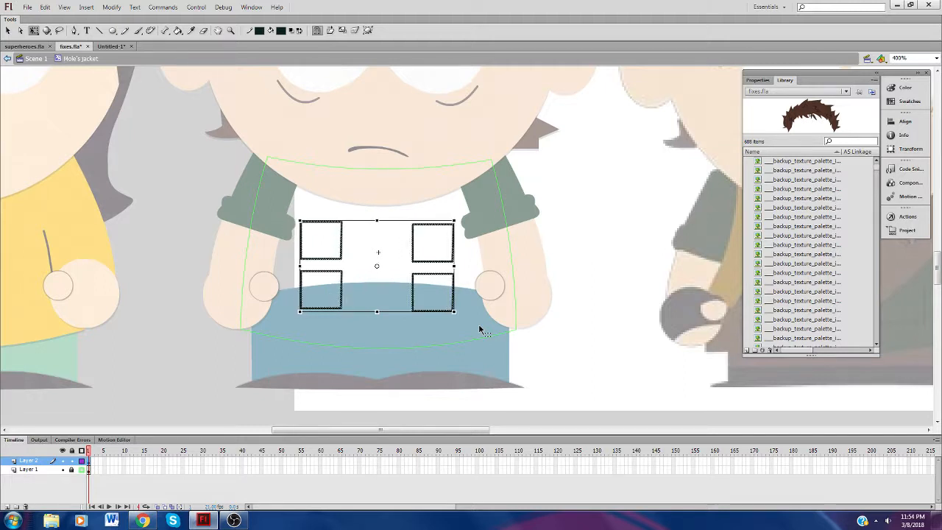
{"action": "key", "text": "Right"}
{"action": "key", "text": "Down"}
{"action": "key", "text": "Down"}
{"action": "key", "text": "Down"}
{"action": "key", "text": "Down"}
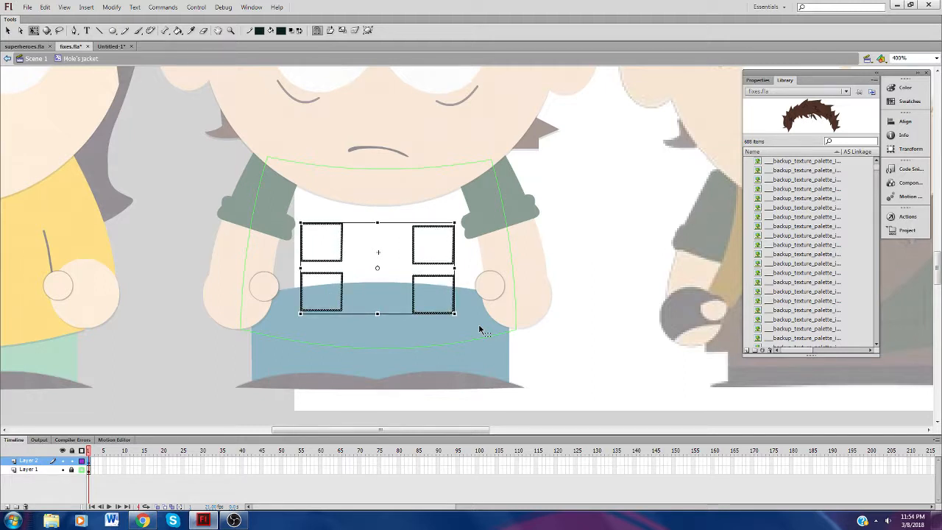
Step: Select only the two lower pocket squares and move them down, away from the upper pair
{"action": "left_click", "coordinate": [8, 31]}
{"action": "left_click", "coordinate": [156, 265]}
{"action": "left_click_drag", "start_coordinate": [276, 349], "coordinate": [463, 274]}
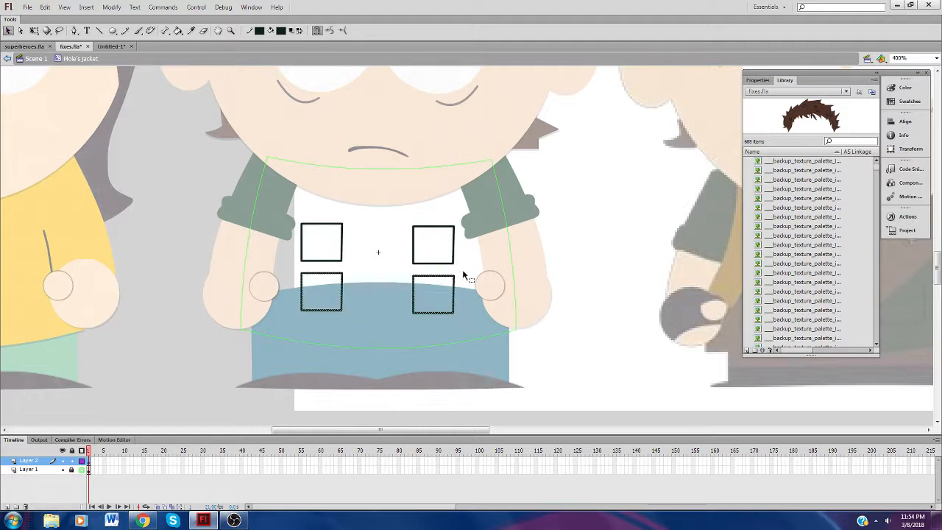
{"action": "key", "text": "Down"}
{"action": "key", "text": "Down"}
{"action": "key", "text": "Down"}
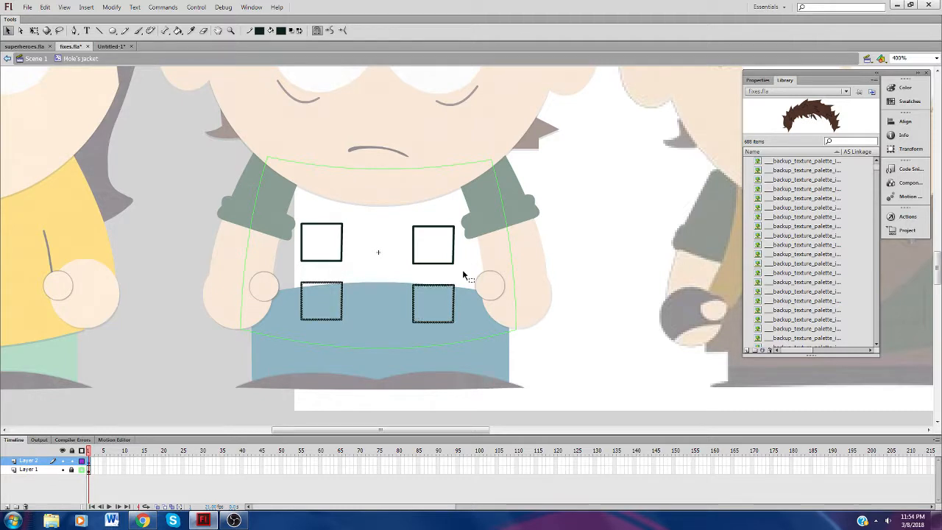
{"action": "key", "text": "Down"}
{"action": "key", "text": "Down"}
{"action": "left_click", "coordinate": [466, 273]}
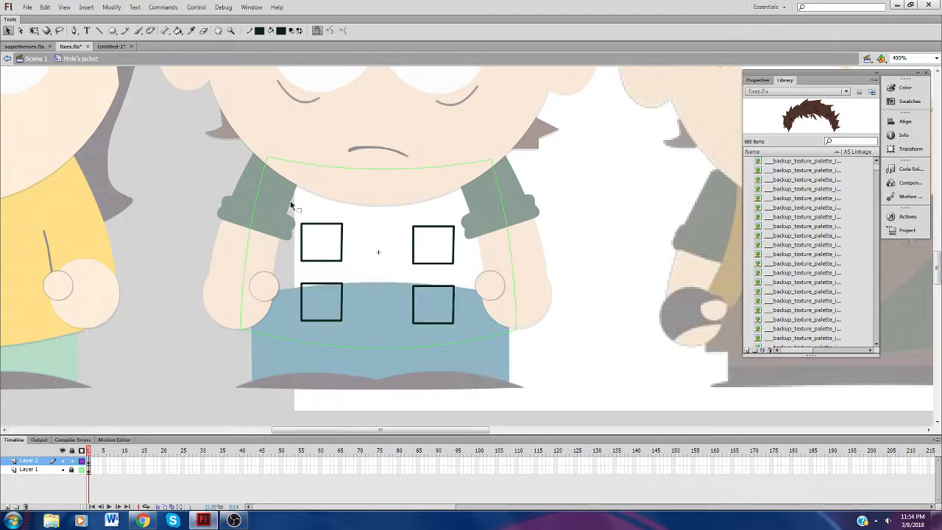
Step: Move the two upper pocket squares up slightly to widen the gap between the rows
{"action": "left_click_drag", "start_coordinate": [280, 189], "coordinate": [477, 274]}
{"action": "key", "text": "Up"}
{"action": "key", "text": "Up"}
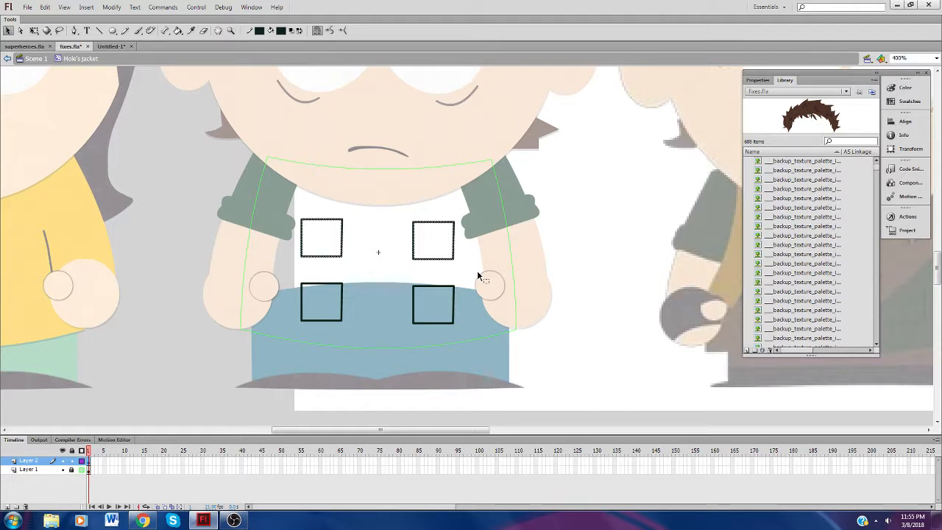
{"action": "left_click", "coordinate": [478, 276]}
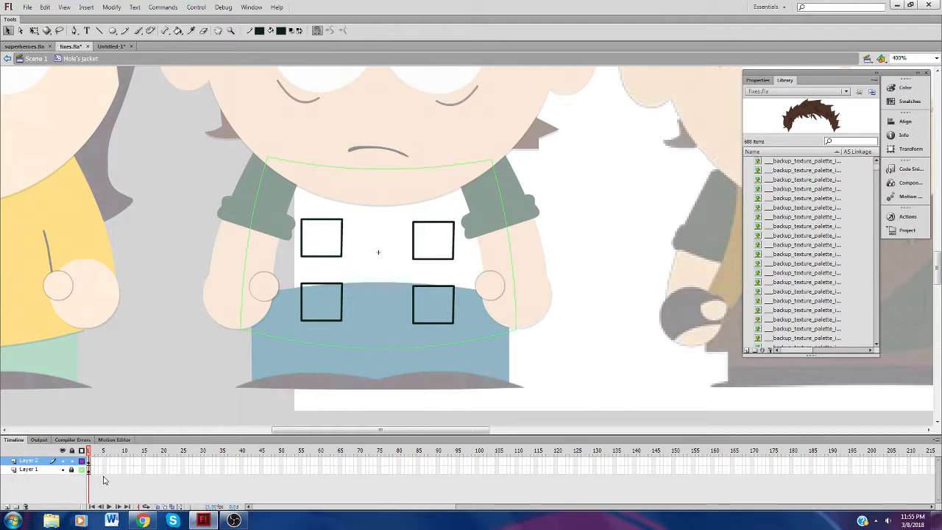
Step: Check the pockets against the filled jacket, return Layer 1 to outline view, and enlarge all four squares together
{"action": "left_click", "coordinate": [81, 471]}
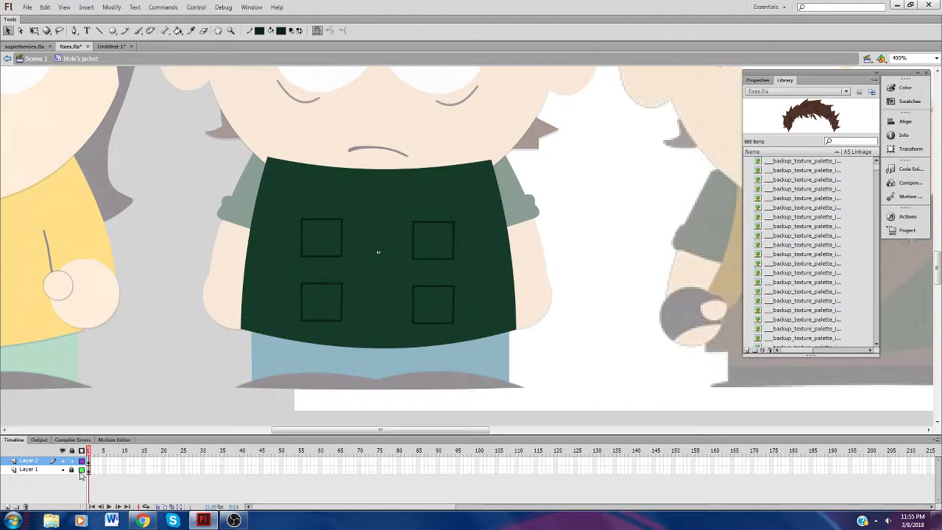
{"action": "left_click_drag", "start_coordinate": [286, 430], "coordinate": [301, 459]}
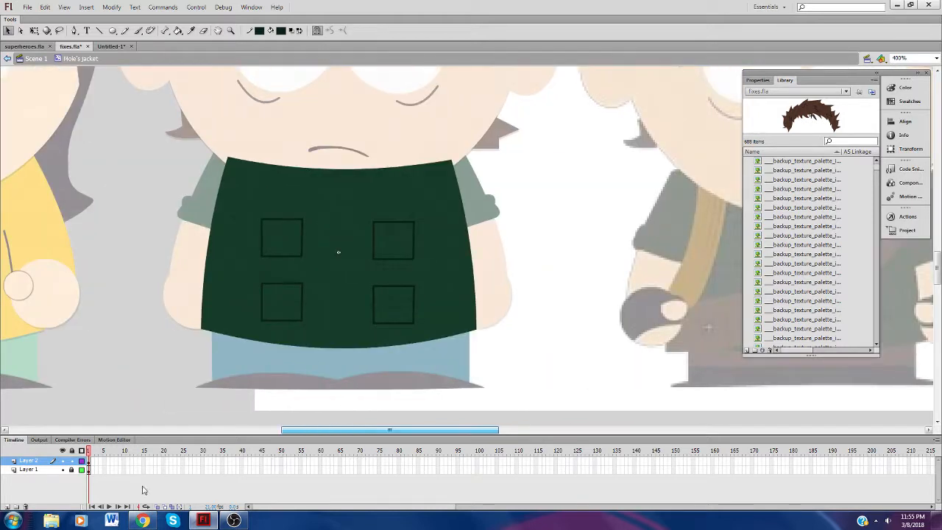
{"action": "left_click", "coordinate": [82, 470]}
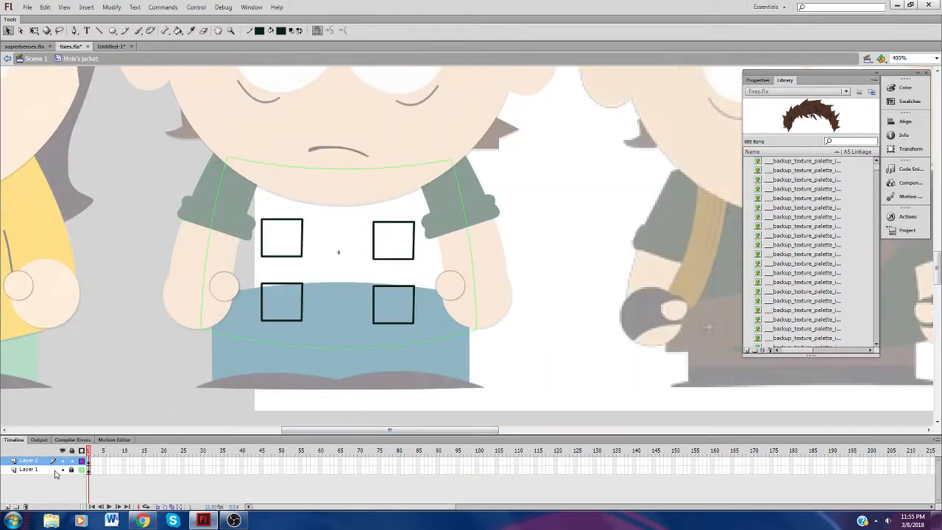
{"action": "left_click", "coordinate": [47, 472]}
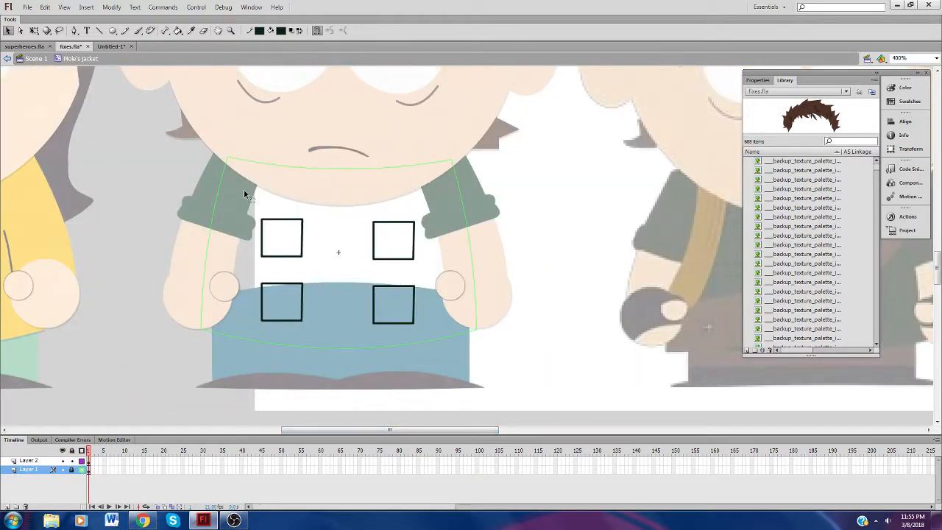
{"action": "key", "text": "ctrl+a"}
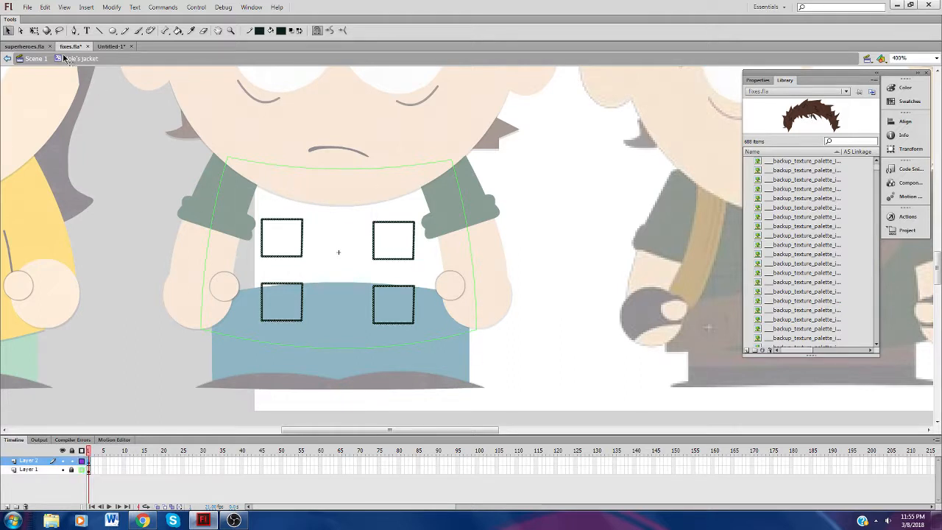
{"action": "left_click", "coordinate": [34, 31]}
{"action": "left_click_drag", "start_coordinate": [415, 323], "coordinate": [426, 332]}
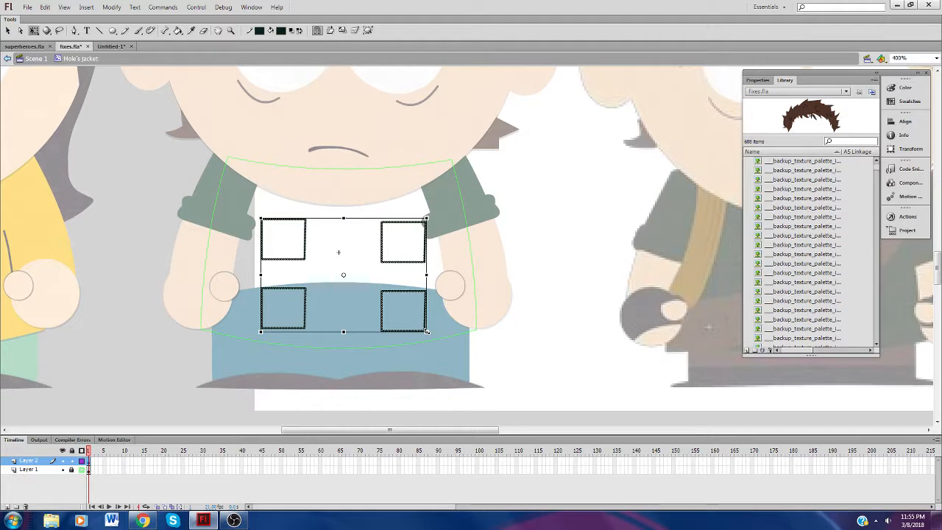
Step: Move the four pocket squares up toward the collar and scale them up slightly more
{"action": "key", "text": "Up"}
{"action": "key", "text": "Up"}
{"action": "key", "text": "Up"}
{"action": "key", "text": "Up"}
{"action": "key", "text": "Up"}
{"action": "key", "text": "Up"}
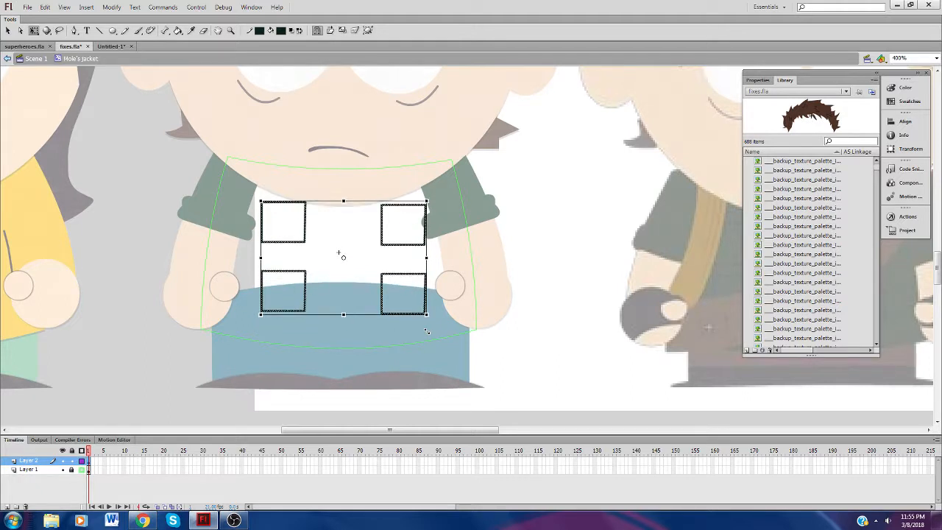
{"action": "key", "text": "Up"}
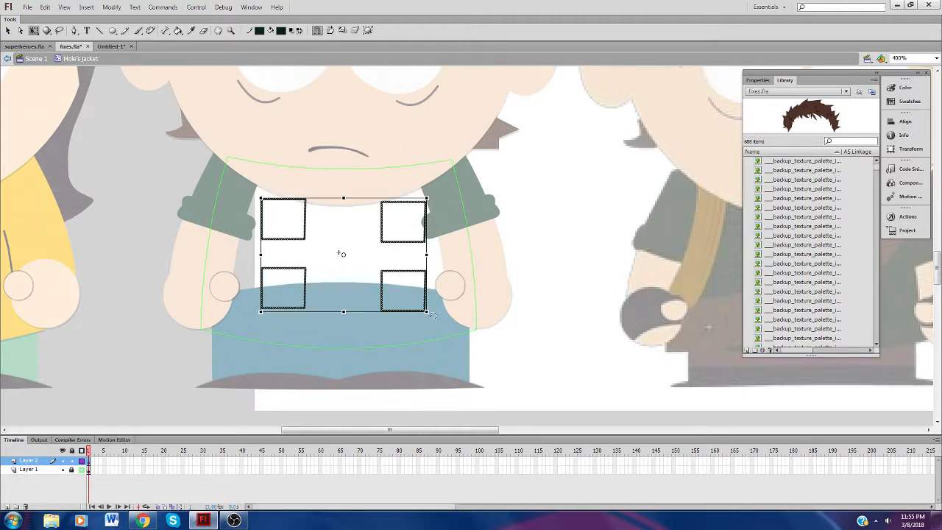
{"action": "left_click_drag", "start_coordinate": [429, 314], "coordinate": [501, 336]}
Step: Select the right-hand pair of pocket squares and shift it inward and slightly up
{"action": "left_click", "coordinate": [464, 353]}
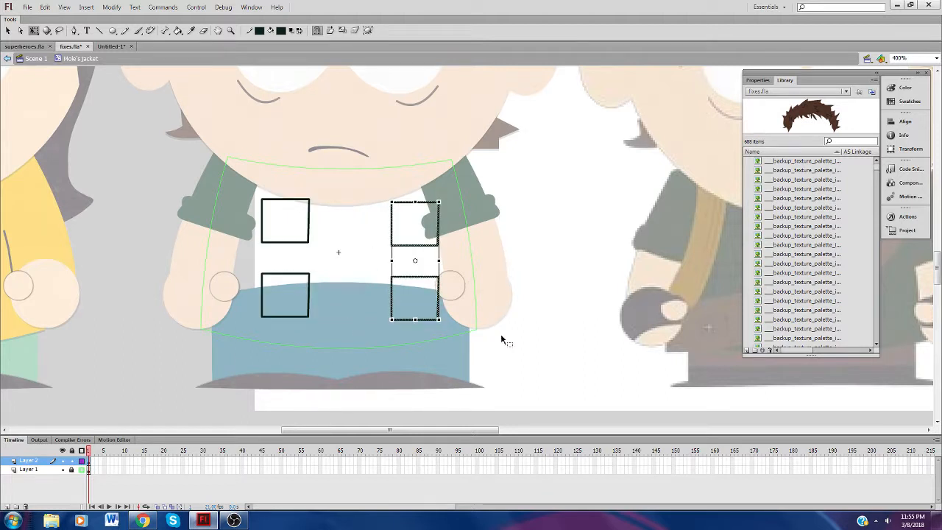
{"action": "key", "text": "Left"}
{"action": "key", "text": "Left"}
{"action": "key", "text": "Left"}
{"action": "key", "text": "Left"}
{"action": "key", "text": "Left"}
{"action": "key", "text": "Up"}
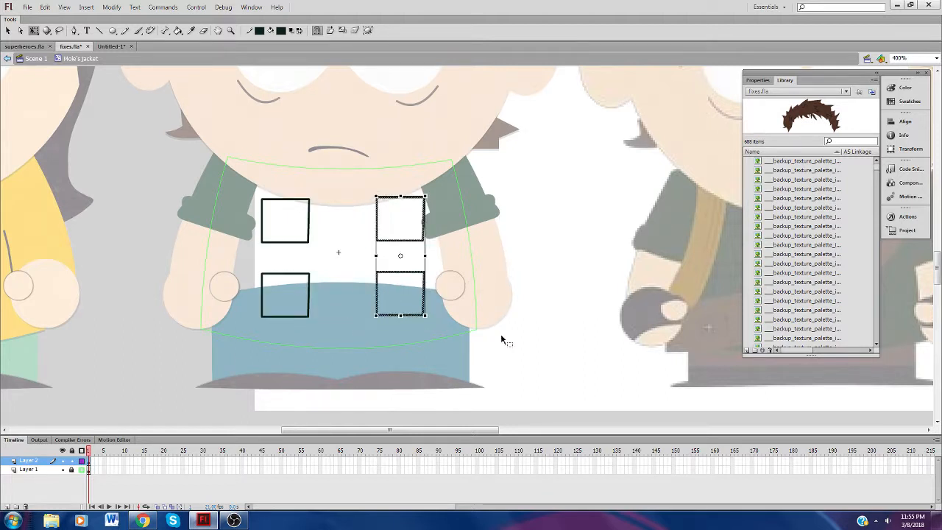
{"action": "key", "text": "Left"}
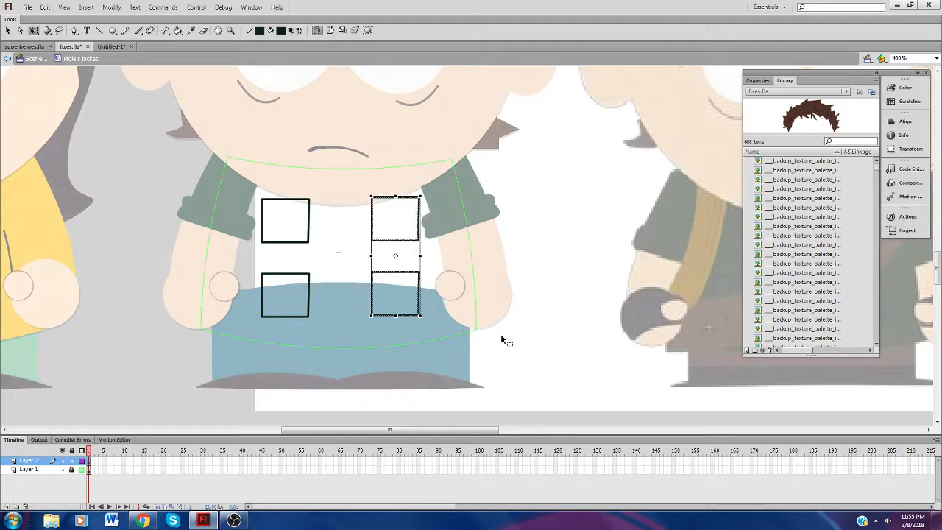
Step: Level the lower right pocket square with the lower left one, and move the lower pair down slightly
{"action": "left_click", "coordinate": [501, 333]}
{"action": "left_click_drag", "start_coordinate": [358, 267], "coordinate": [452, 322]}
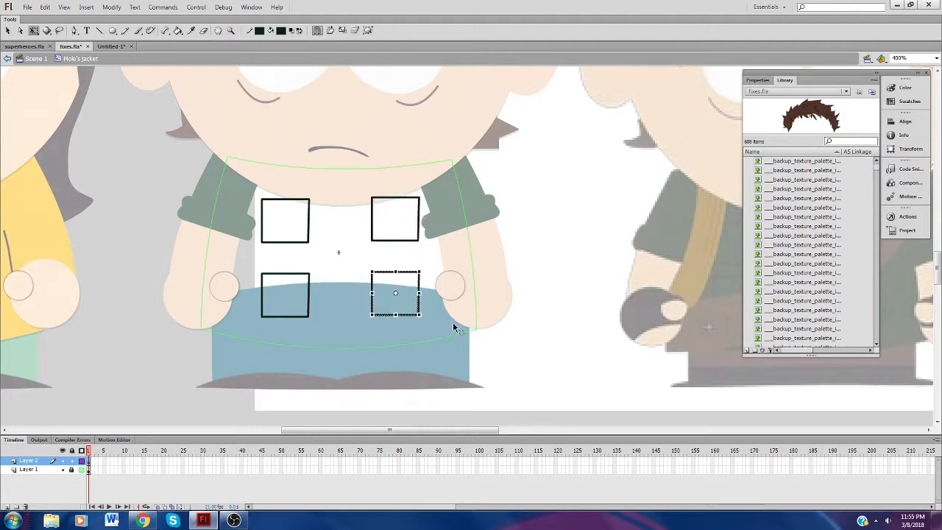
{"action": "key", "text": "Down"}
{"action": "key", "text": "Up"}
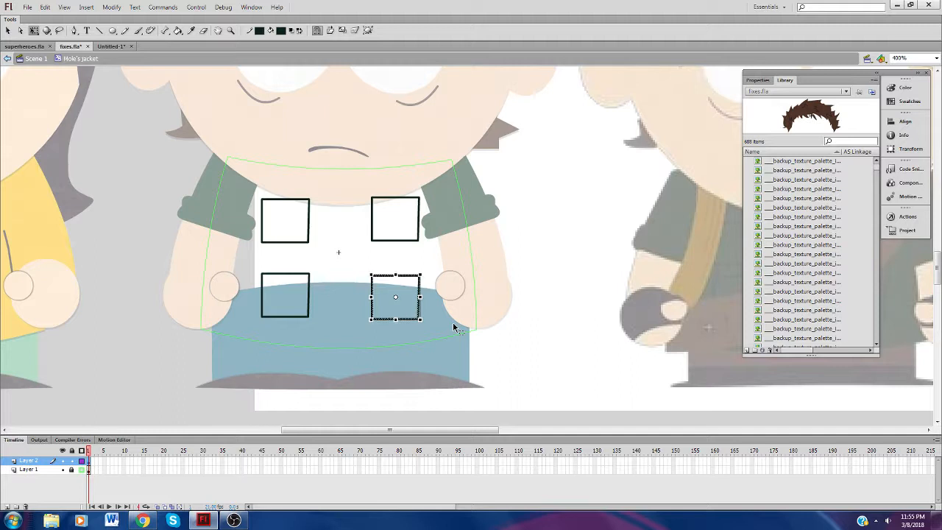
{"action": "left_click", "coordinate": [453, 321]}
{"action": "left_click_drag", "start_coordinate": [451, 263], "coordinate": [151, 329]}
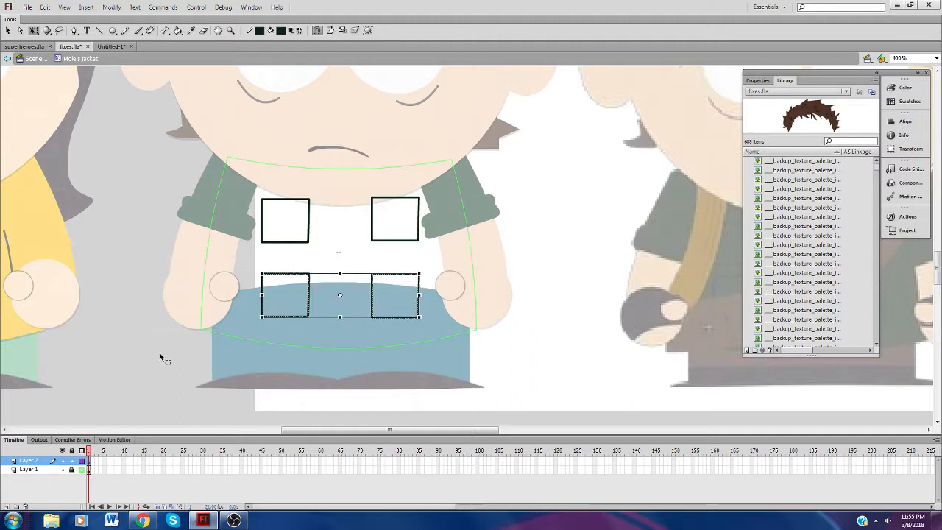
{"action": "key", "text": "Down"}
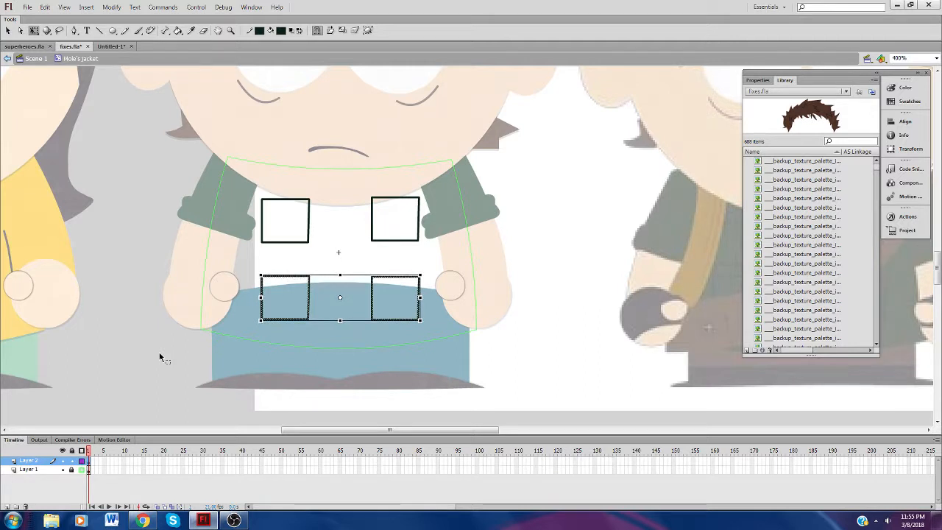
{"action": "left_click", "coordinate": [135, 383]}
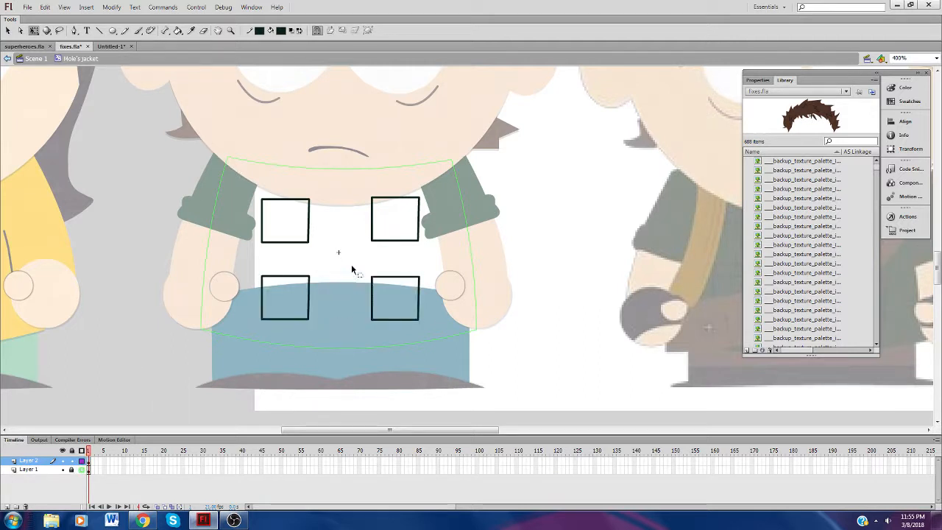
Step: Cut the four pocket squares, delete Layer 2, restore Layer 1's filled view, and paste the squares in place on it
{"action": "left_click_drag", "start_coordinate": [504, 346], "coordinate": [224, 181]}
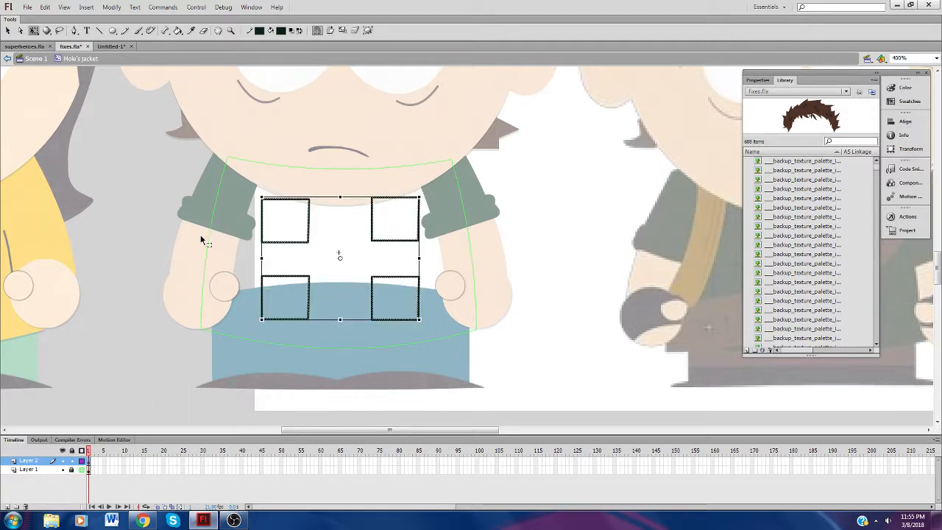
{"action": "key", "text": "Delete"}
{"action": "left_click", "coordinate": [25, 507]}
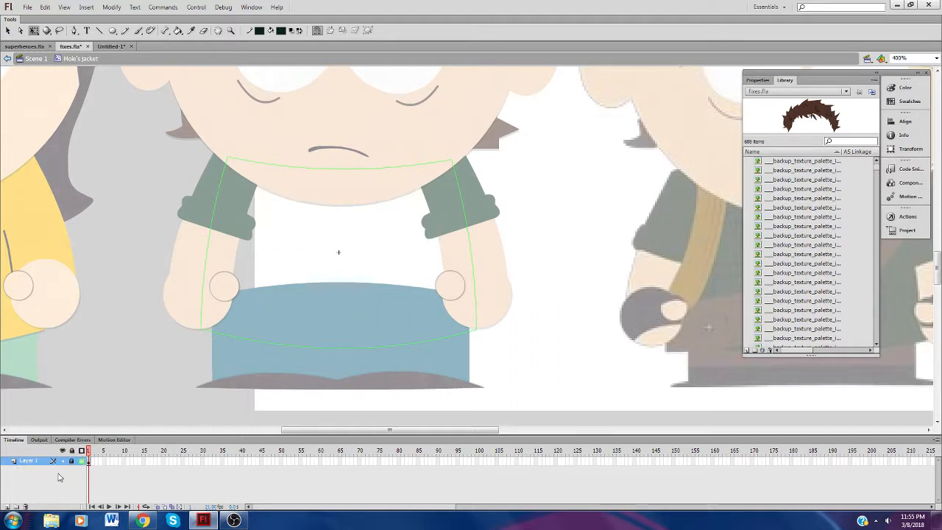
{"action": "left_click", "coordinate": [81, 461]}
{"action": "right_click", "coordinate": [71, 355]}
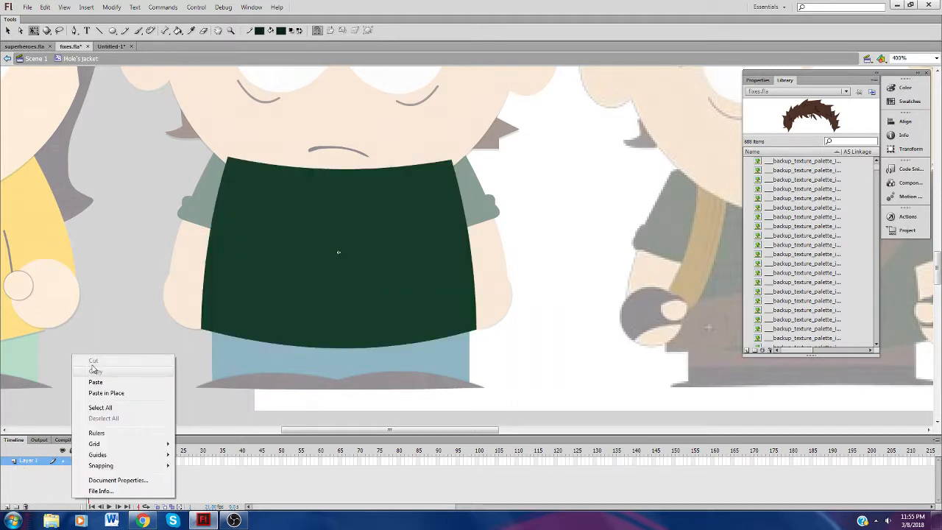
{"action": "left_click", "coordinate": [105, 390]}
{"action": "left_click", "coordinate": [114, 325]}
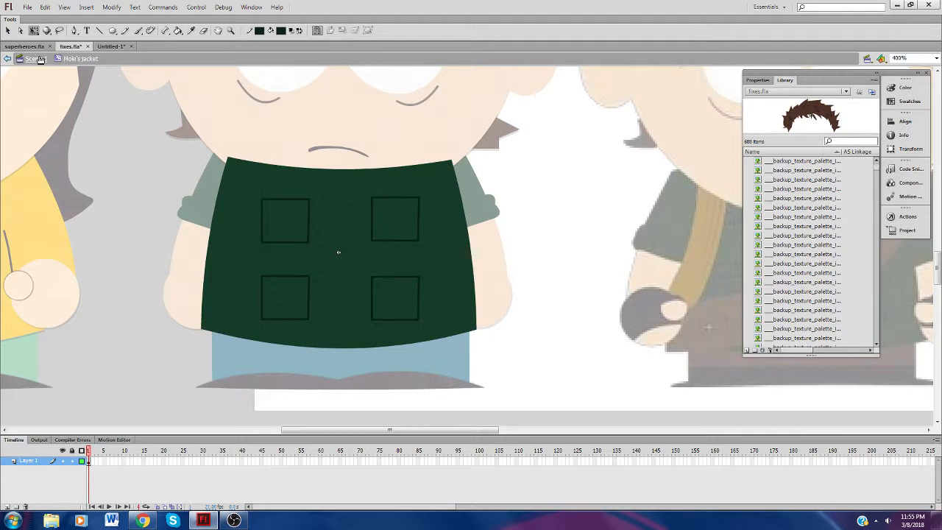
Step: Return to Scene 1 and reorder the green jacket so it sits behind the Mole's head and arms but in front of the blue pants
{"action": "left_click", "coordinate": [35, 58]}
{"action": "left_click", "coordinate": [9, 32]}
{"action": "left_click", "coordinate": [141, 325]}
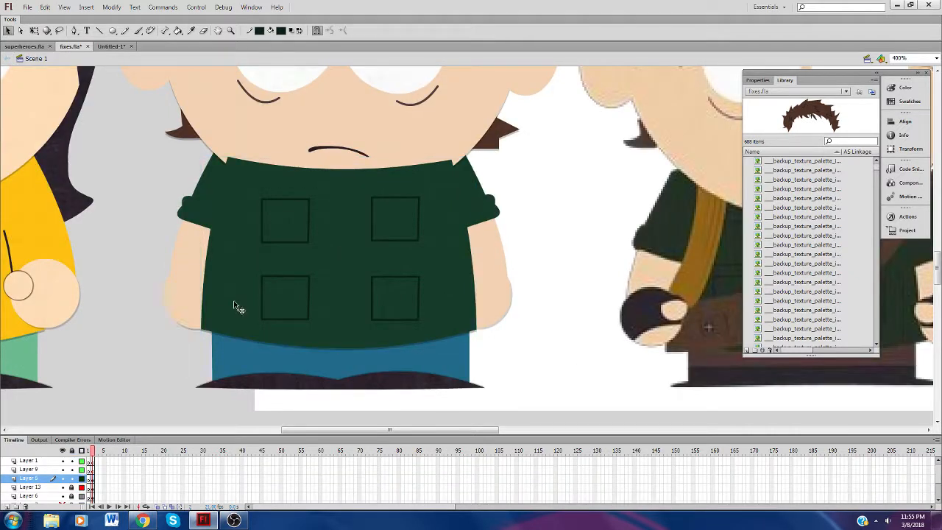
{"action": "right_click", "coordinate": [237, 308]}
{"action": "mouse_move", "coordinate": [254, 313]}
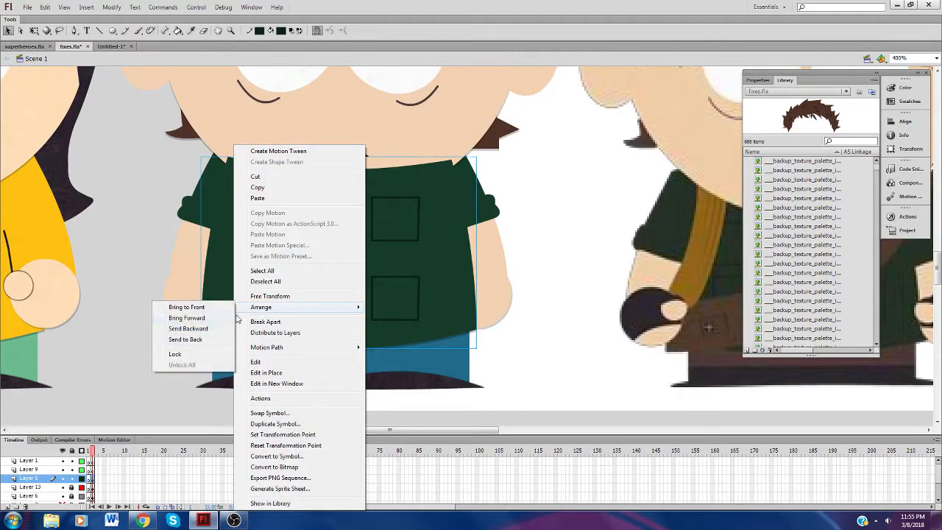
{"action": "left_click", "coordinate": [193, 340]}
{"action": "right_click", "coordinate": [334, 147]}
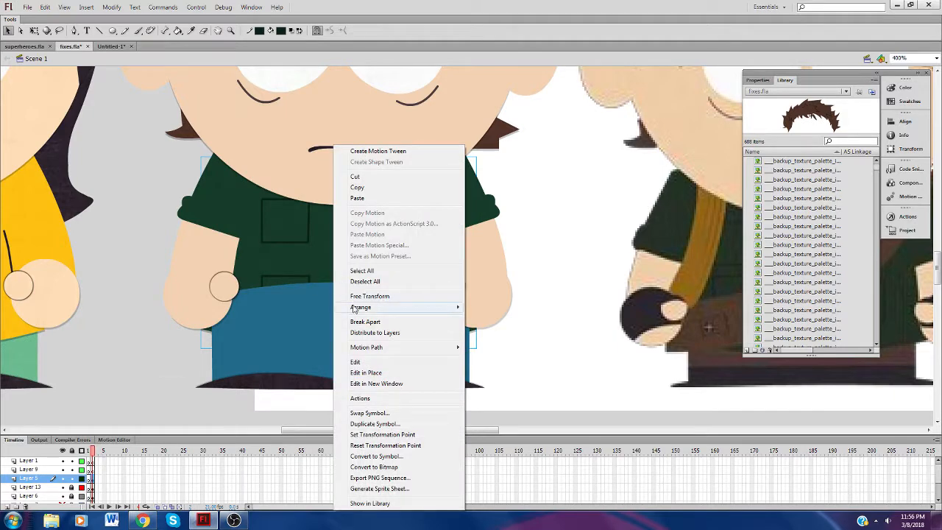
{"action": "mouse_move", "coordinate": [368, 307]}
{"action": "left_click", "coordinate": [280, 329]}
{"action": "right_click", "coordinate": [321, 280]}
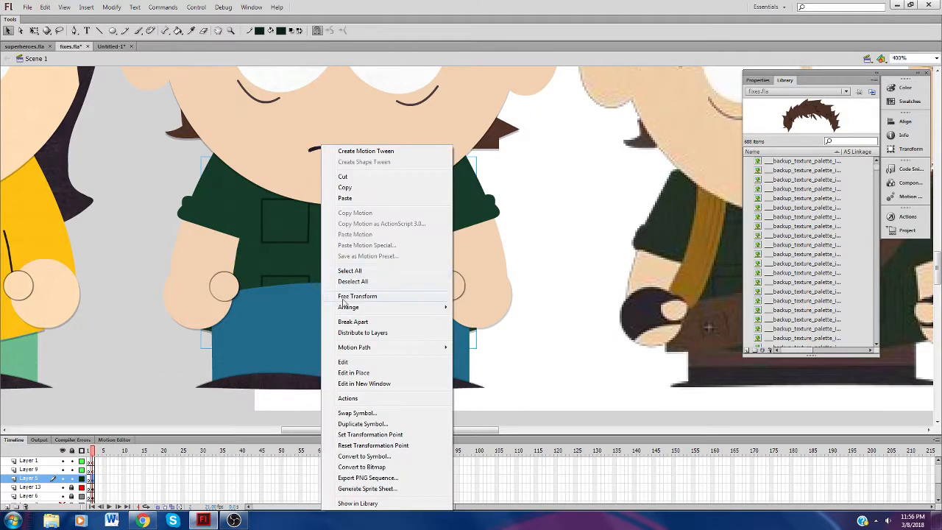
{"action": "left_click", "coordinate": [276, 329]}
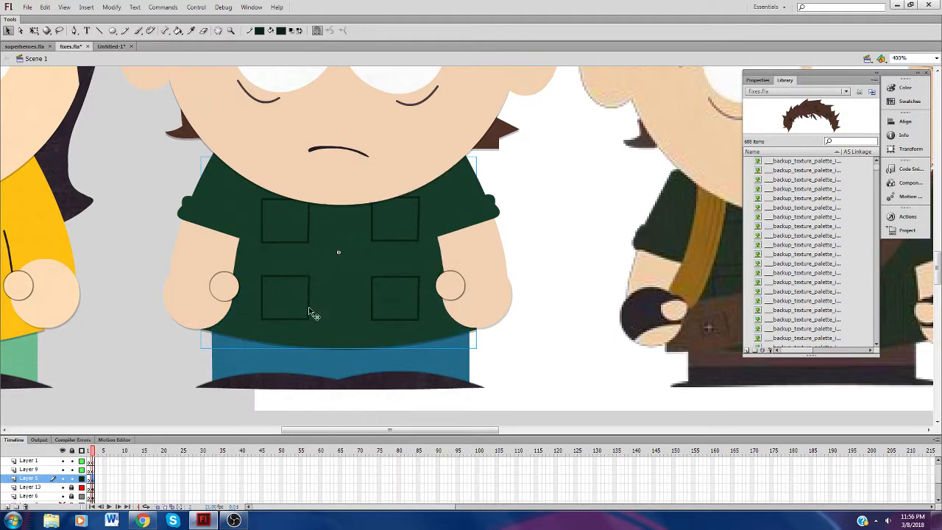
{"action": "left_click", "coordinate": [134, 297]}
Step: Compare the Mole rig with the reference character beside it, and read the livestream chat on the YouTube Live Dashboard in Chrome
{"action": "left_click", "coordinate": [230, 30]}
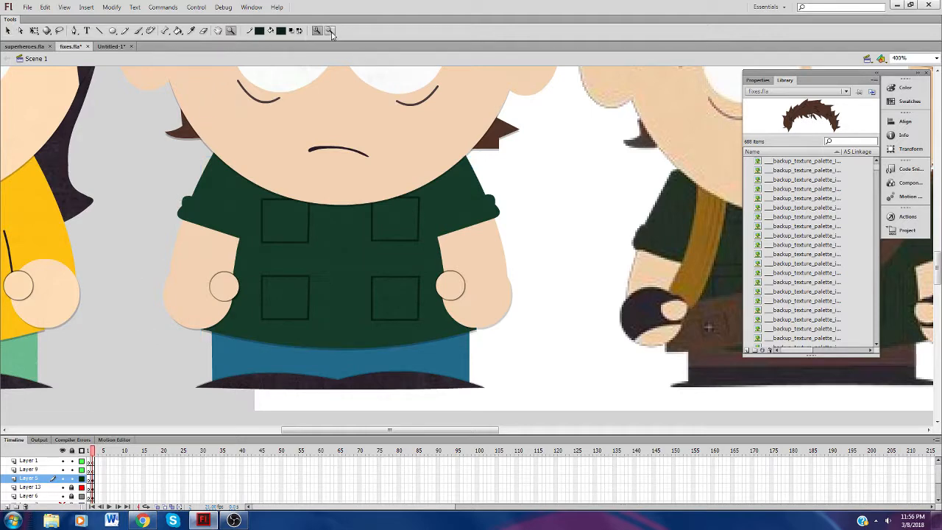
{"action": "left_click", "coordinate": [330, 30]}
{"action": "left_click", "coordinate": [416, 266]}
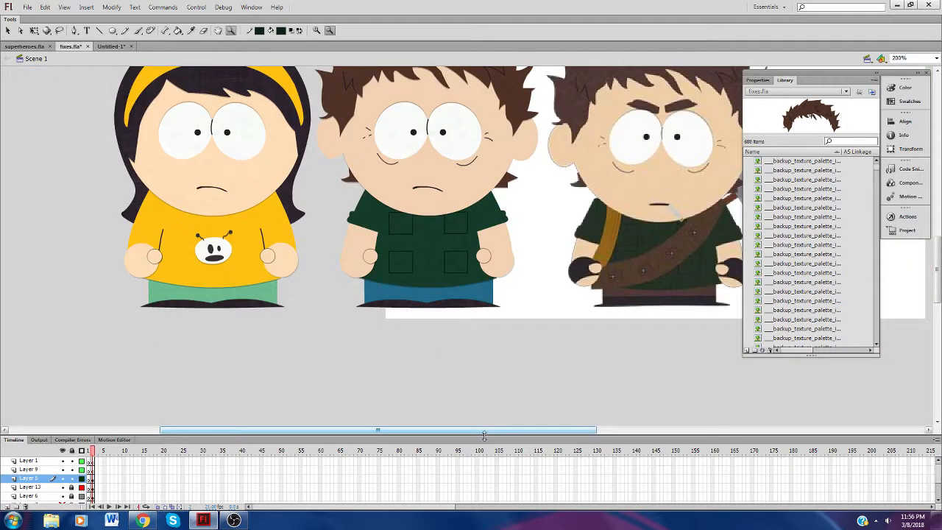
{"action": "left_click_drag", "start_coordinate": [484, 432], "coordinate": [527, 432]}
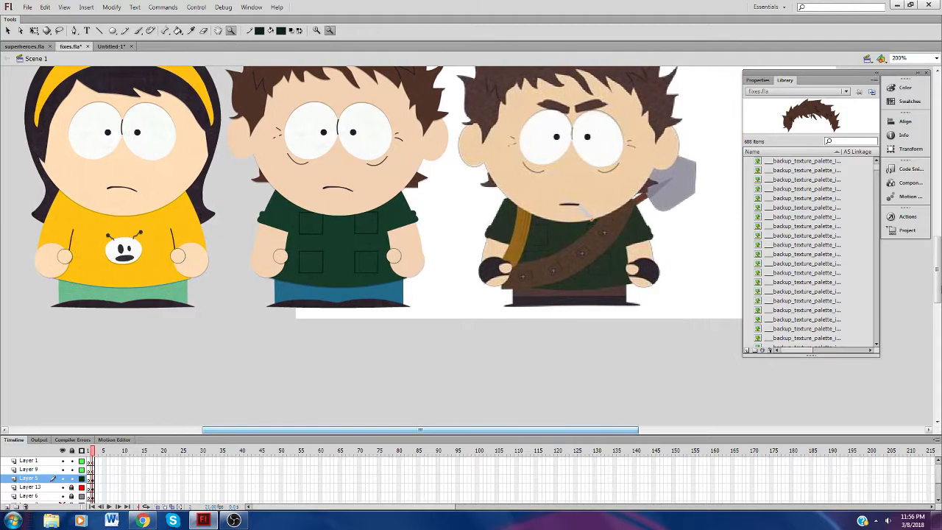
{"action": "scroll", "coordinate": [938, 274], "scroll_direction": "up", "scroll_amount": 1}
{"action": "scroll", "coordinate": [939, 274], "scroll_direction": "up", "scroll_amount": 4}
{"action": "key", "text": "v"}
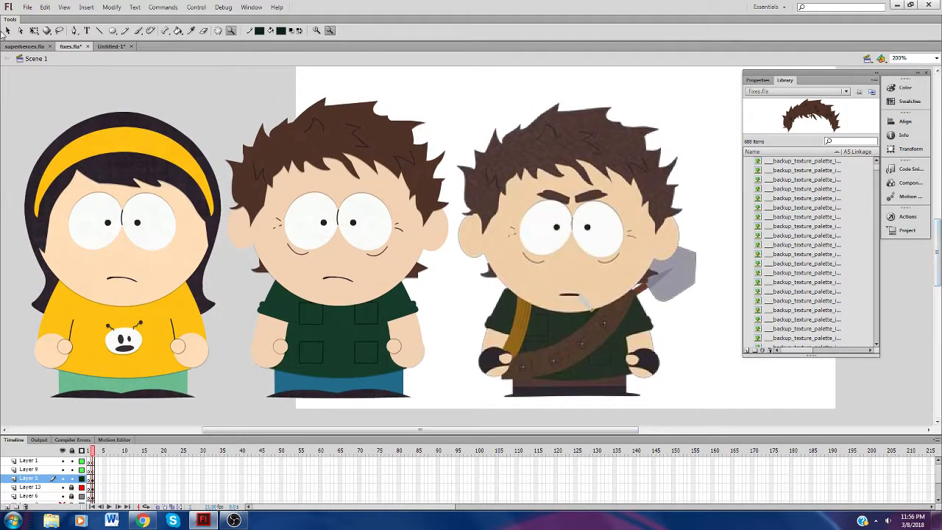
{"action": "left_click", "coordinate": [142, 521]}
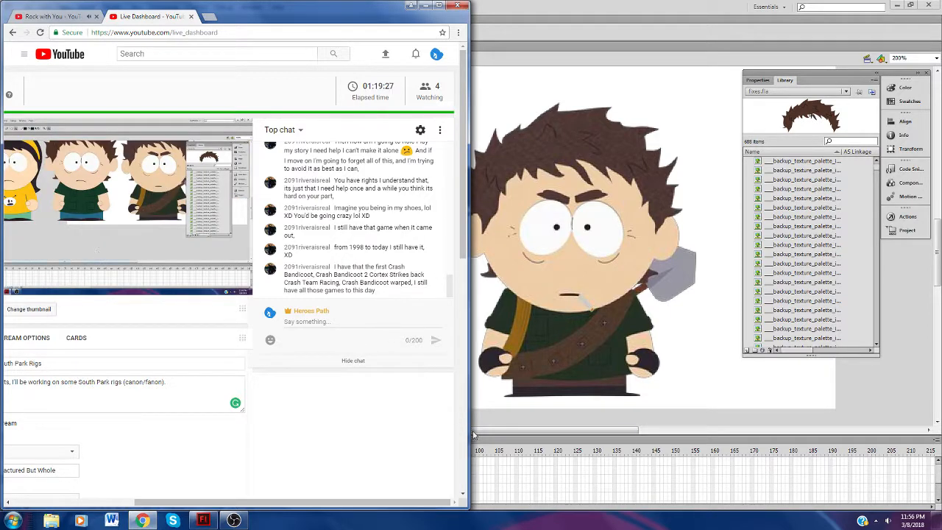
{"action": "left_click_drag", "start_coordinate": [502, 432], "coordinate": [523, 435]}
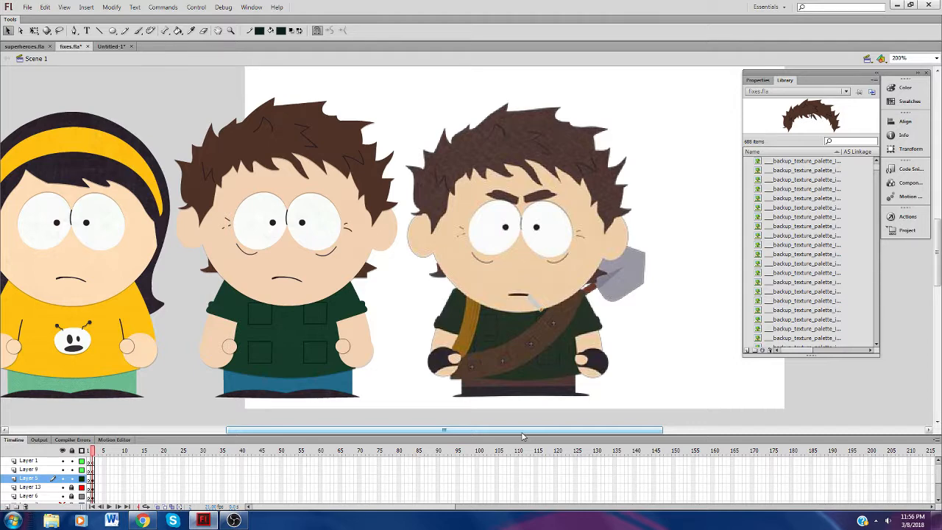
Step: Recolor the four pocket outlines inside the Mole's jacket symbol to a slightly lighter dark green, RGB 15, 47, 32, and save the file from Scene 1
{"action": "double_click", "coordinate": [293, 371]}
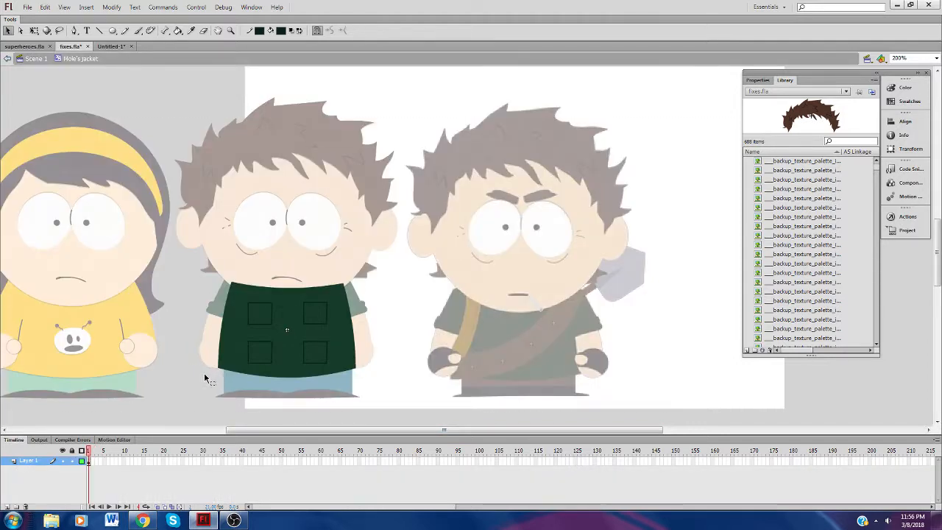
{"action": "left_click", "coordinate": [268, 326]}
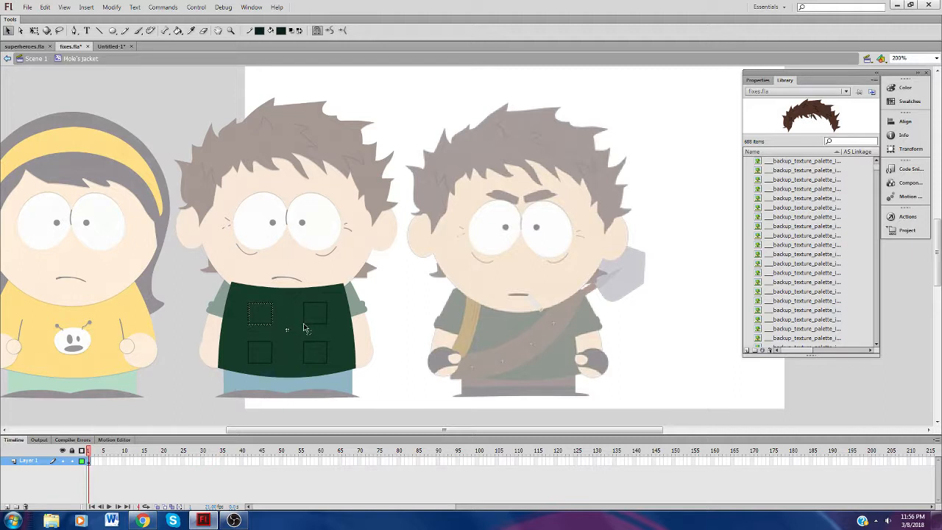
{"action": "left_click", "coordinate": [304, 324], "text": "shift"}
{"action": "left_click", "coordinate": [309, 348], "text": "shift"}
{"action": "left_click", "coordinate": [273, 351], "text": "shift"}
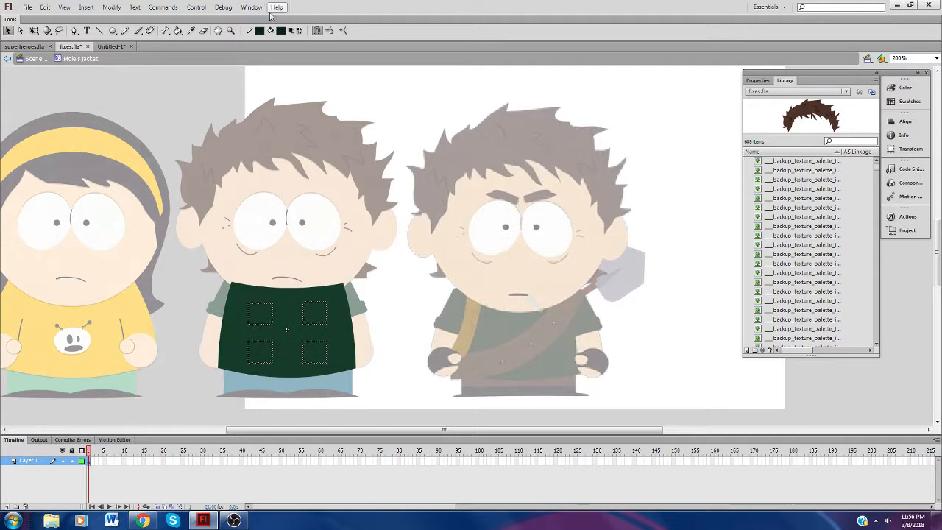
{"action": "left_click", "coordinate": [283, 32]}
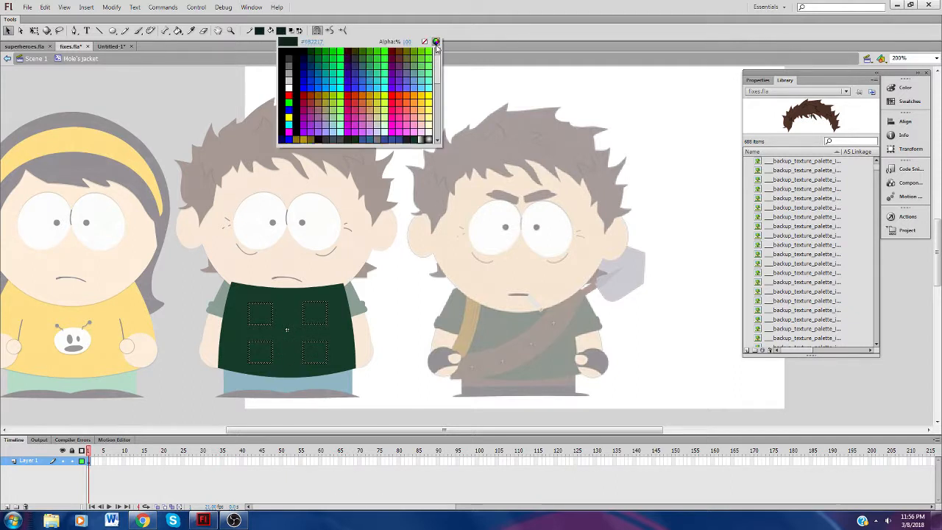
{"action": "left_click", "coordinate": [435, 43]}
{"action": "left_click_drag", "start_coordinate": [575, 275], "coordinate": [574, 272]}
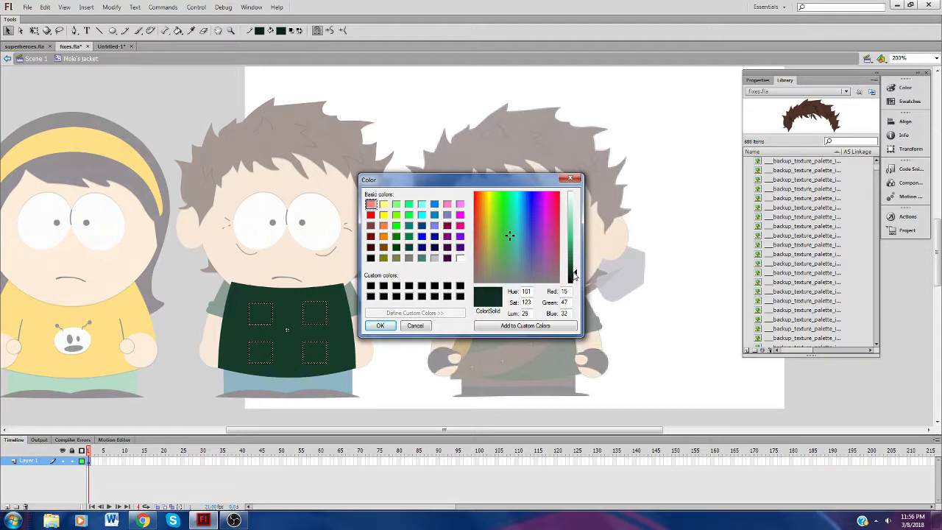
{"action": "left_click", "coordinate": [378, 326]}
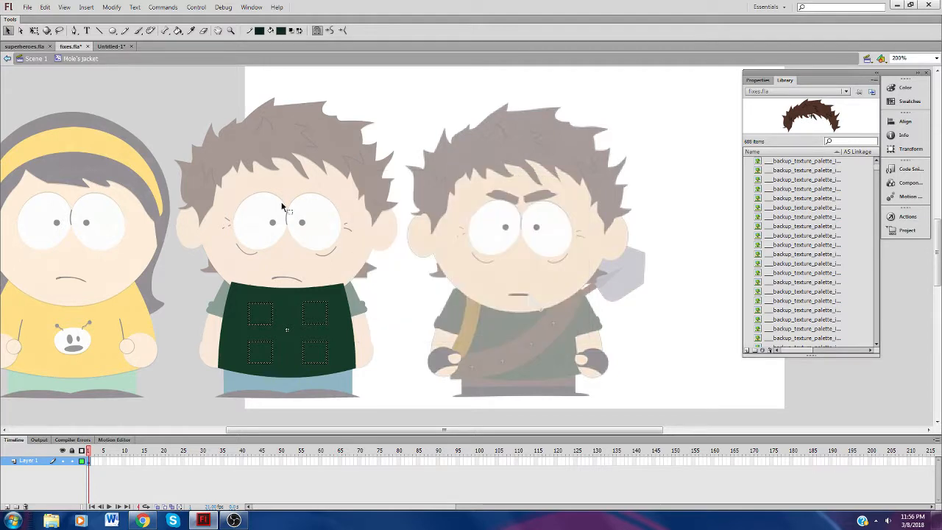
{"action": "left_click", "coordinate": [261, 33]}
{"action": "left_click", "coordinate": [282, 32]}
{"action": "left_click", "coordinate": [157, 138]}
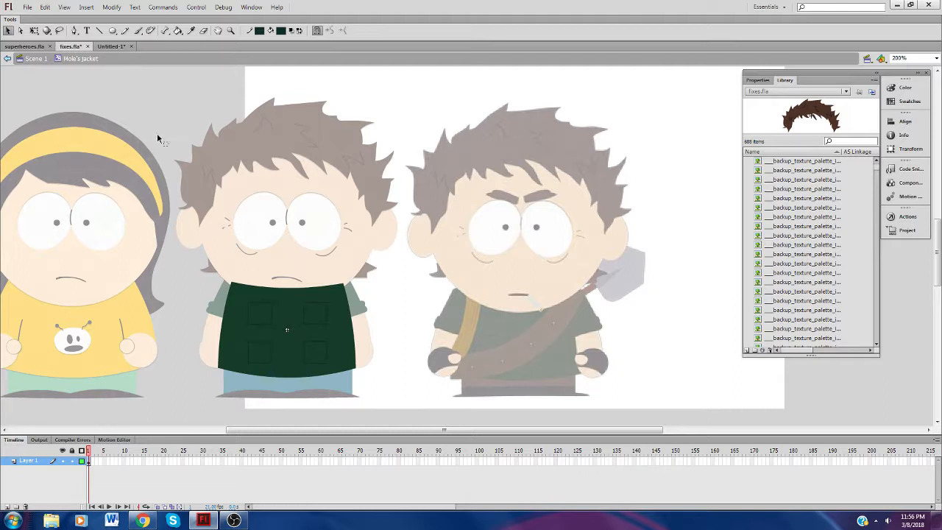
{"action": "left_click", "coordinate": [35, 59]}
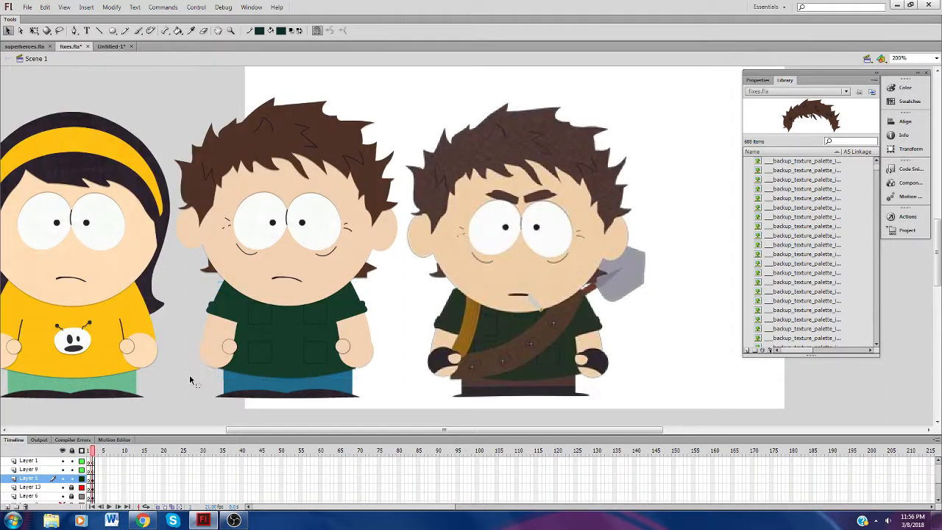
{"action": "key", "text": "ctrl+s"}
Step: Set the stroke color to red and the fill color to the dark charcoal of the reference character's gloves
{"action": "left_click", "coordinate": [231, 30]}
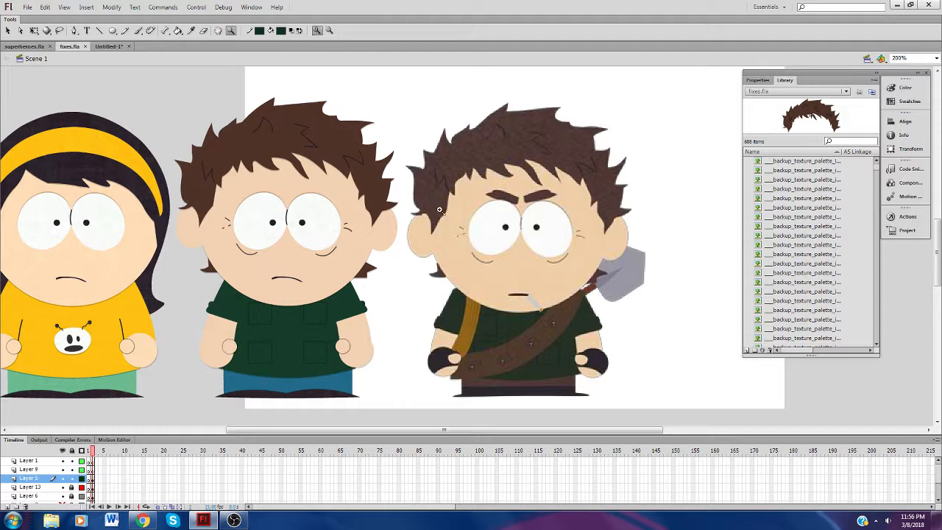
{"action": "left_click", "coordinate": [405, 378]}
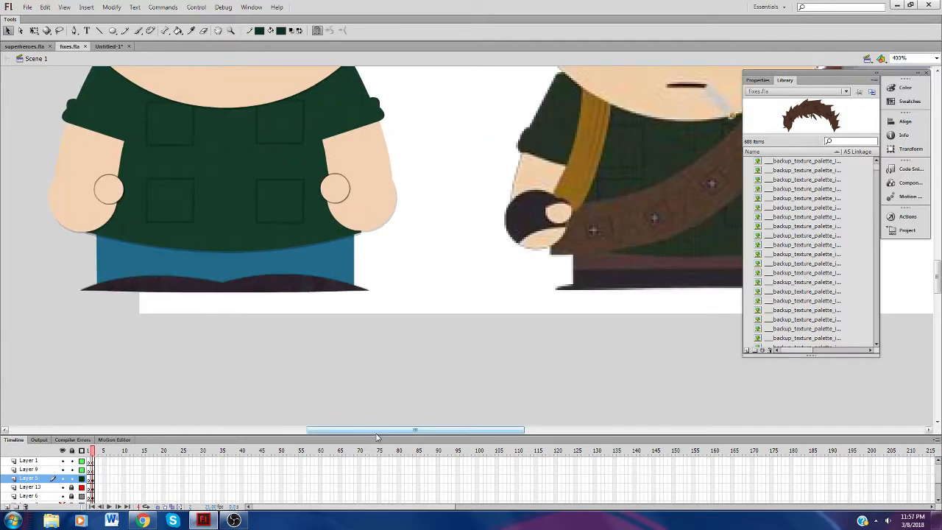
{"action": "left_click_drag", "start_coordinate": [377, 437], "coordinate": [423, 437]}
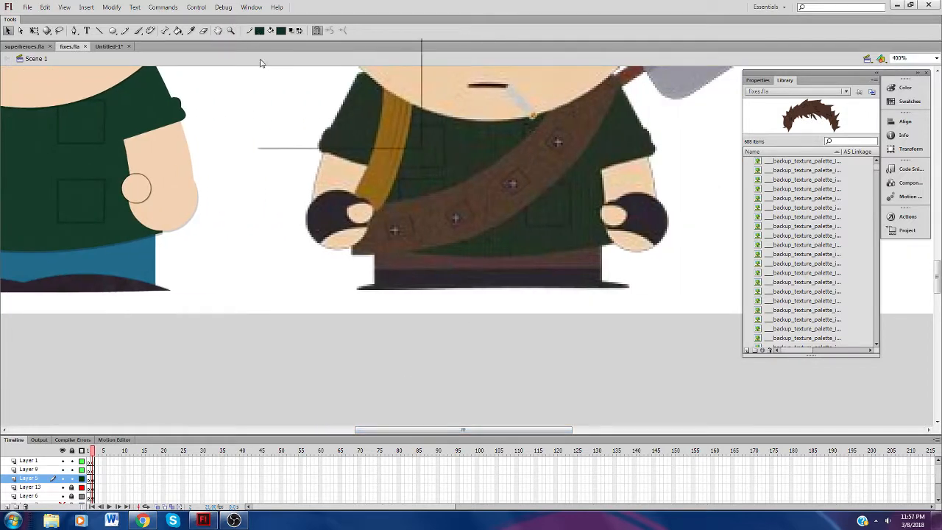
{"action": "left_click", "coordinate": [259, 30]}
{"action": "left_click", "coordinate": [267, 95]}
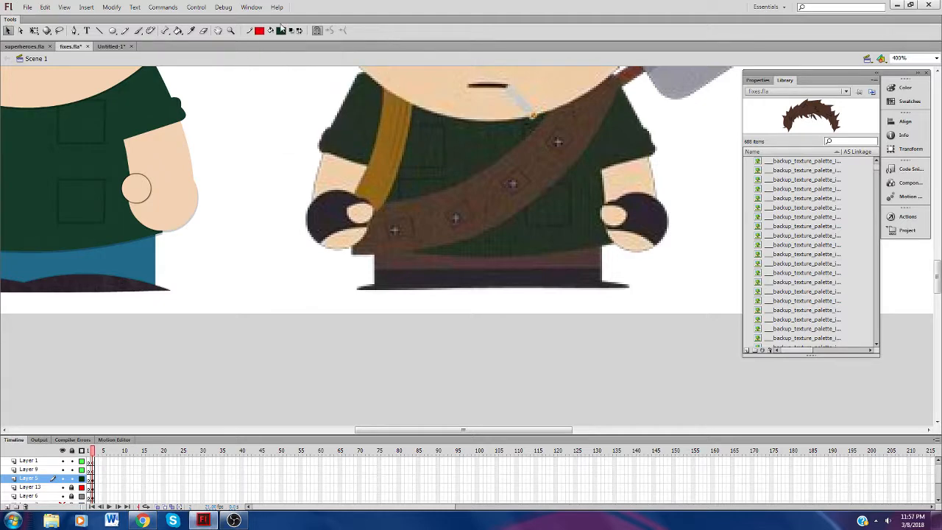
{"action": "left_click", "coordinate": [281, 30]}
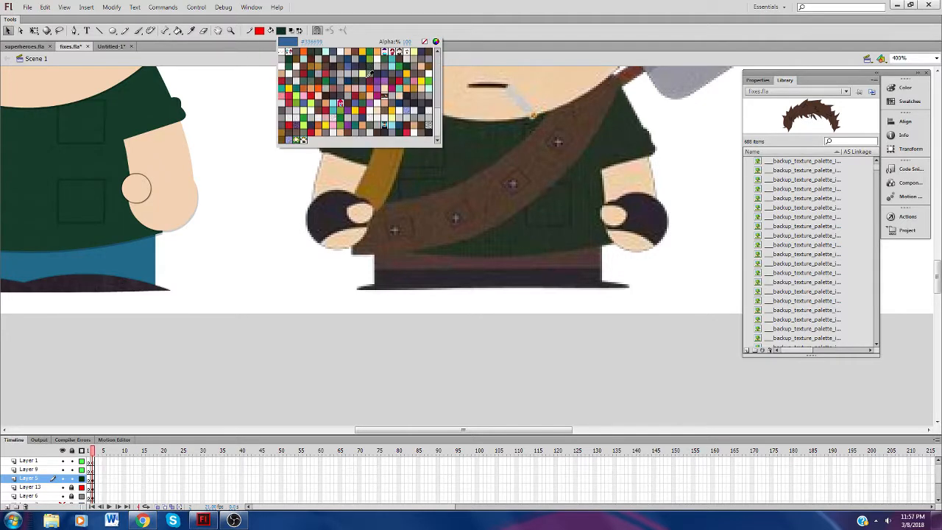
{"action": "left_click", "coordinate": [418, 99]}
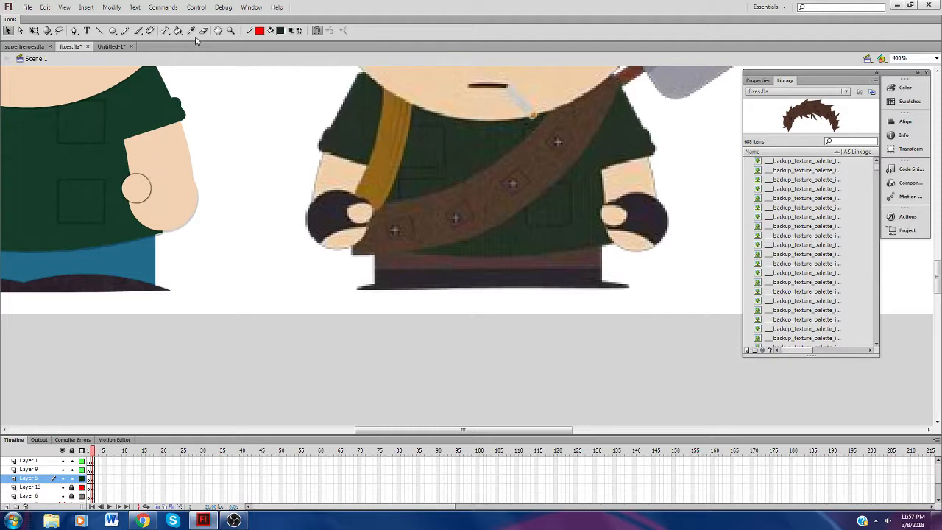
{"action": "left_click", "coordinate": [231, 31]}
{"action": "left_click", "coordinate": [347, 206]}
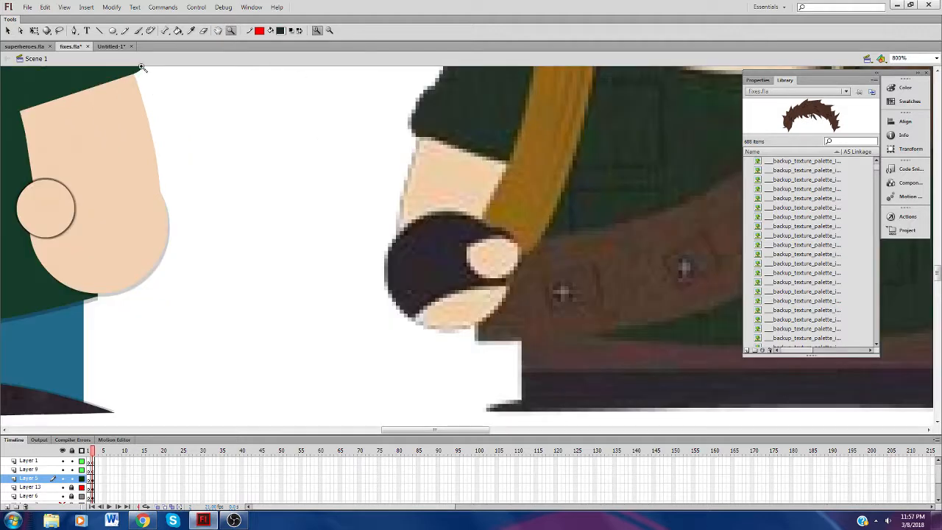
{"action": "left_click", "coordinate": [99, 31]}
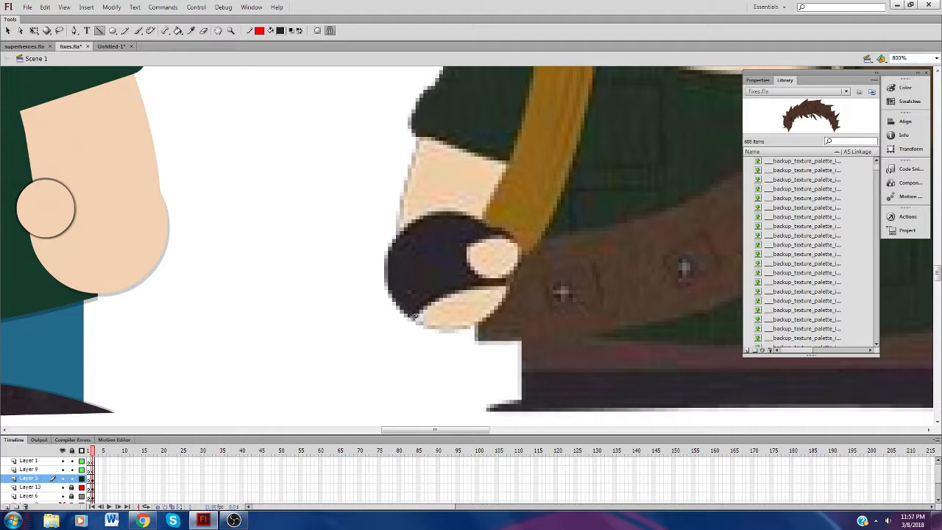
{"action": "left_click_drag", "start_coordinate": [414, 316], "coordinate": [508, 286]}
{"action": "left_click", "coordinate": [82, 479]}
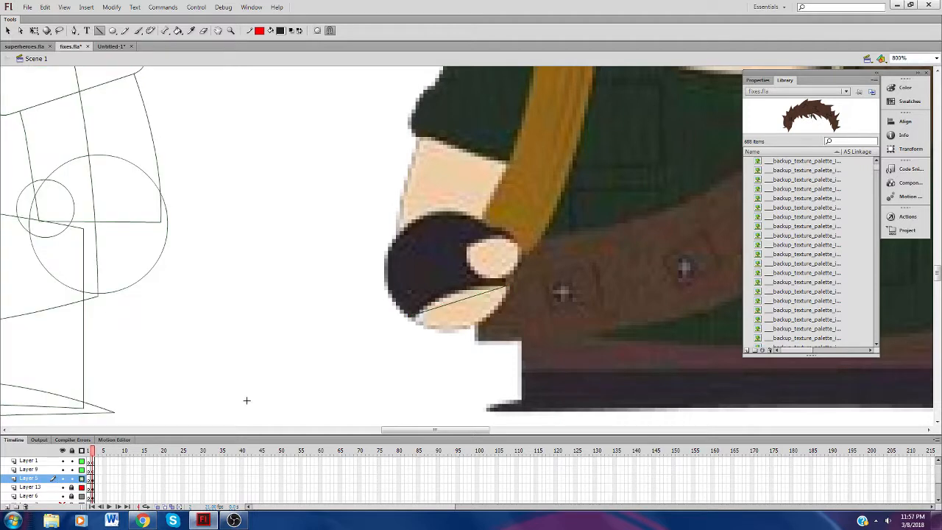
{"action": "key", "text": "ctrl+z"}
{"action": "key", "text": "ctrl+z"}
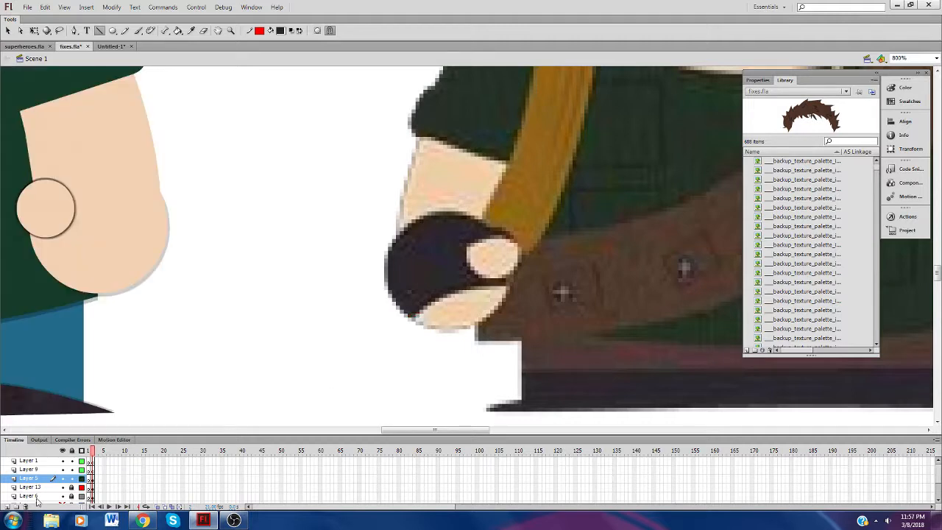
Step: Show Layer 5 as locked outlines and draw an upward-bowed red line on Layer 9 across the lower part of the Mole's large hand circle
{"action": "left_click", "coordinate": [81, 478]}
{"action": "left_click", "coordinate": [91, 471]}
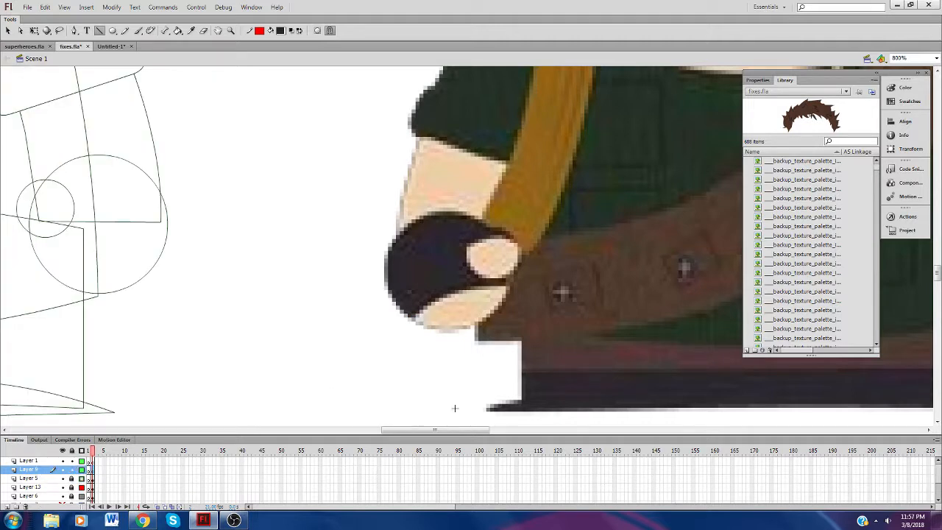
{"action": "left_click_drag", "start_coordinate": [445, 431], "coordinate": [429, 430]}
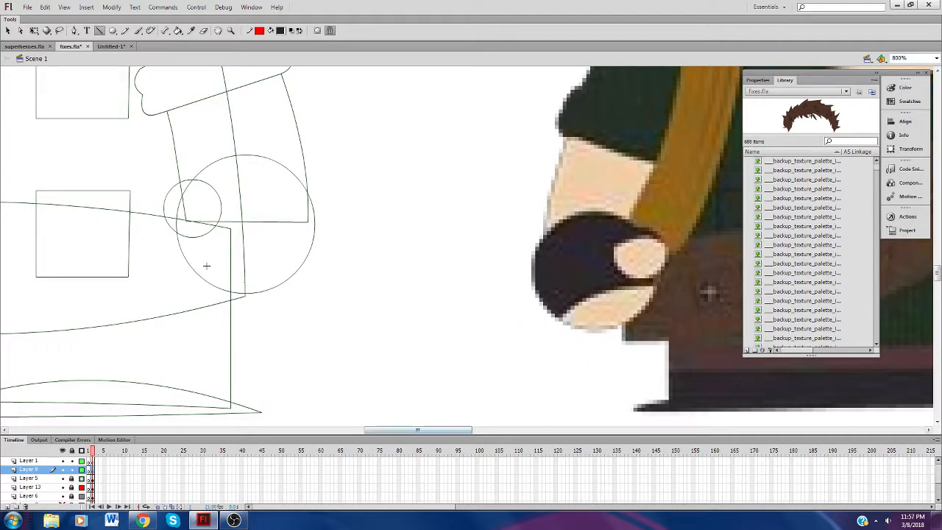
{"action": "mouse_move", "coordinate": [182, 252]}
{"action": "left_mouse_down"}
{"action": "mouse_move", "coordinate": [295, 272]}
{"action": "mouse_move", "coordinate": [255, 246]}
{"action": "mouse_move", "coordinate": [261, 256]}
{"action": "left_mouse_up"}
{"action": "key", "text": "v"}
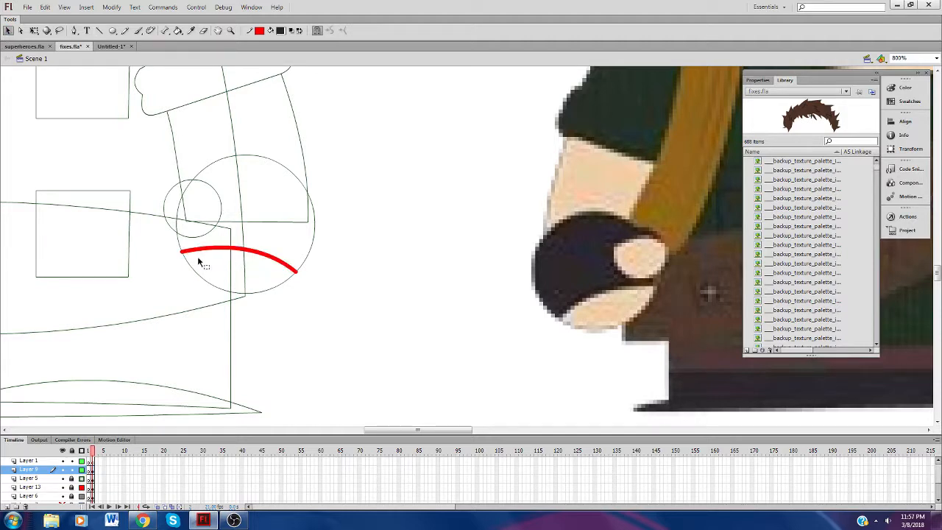
Step: Draw a red line across the upper part of the small thumb circle and bend it into an upward arc
{"action": "left_click", "coordinate": [100, 30]}
{"action": "left_click_drag", "start_coordinate": [170, 188], "coordinate": [219, 196]}
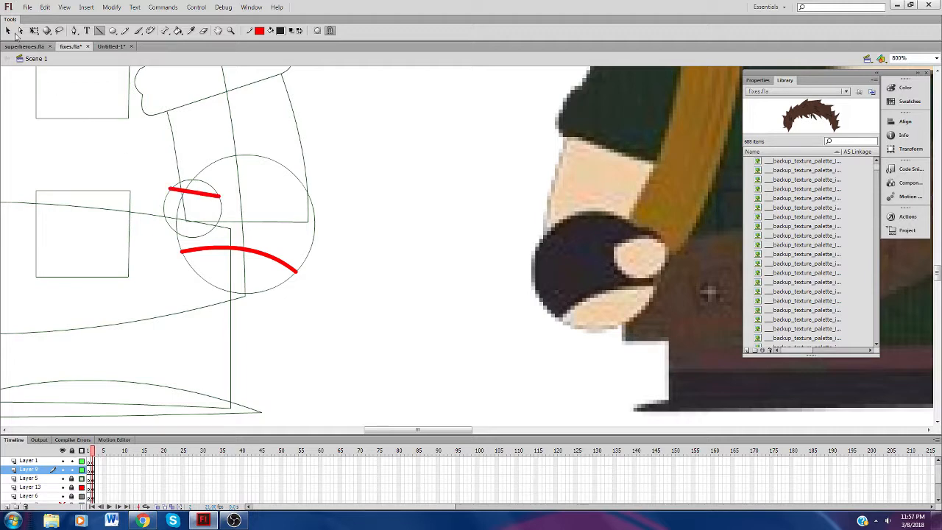
{"action": "left_click", "coordinate": [9, 31]}
{"action": "left_click", "coordinate": [197, 191]}
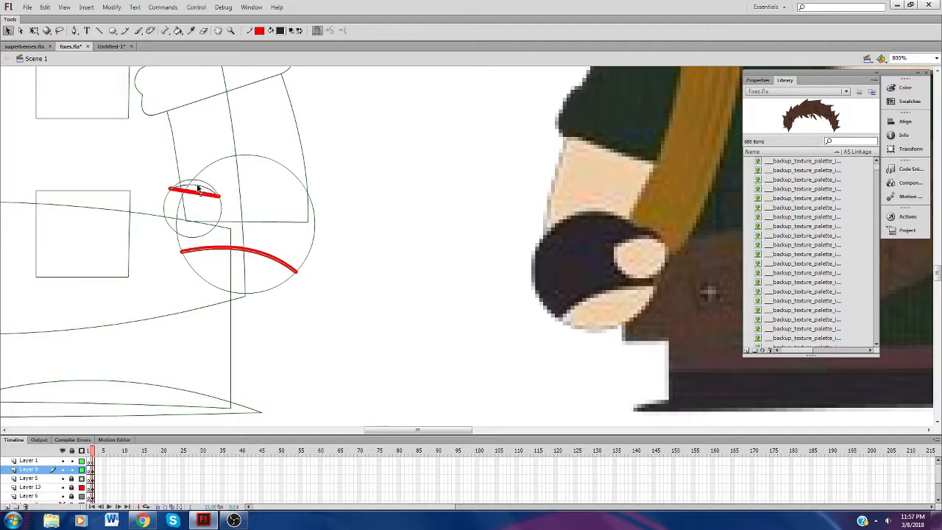
{"action": "left_click_drag", "start_coordinate": [198, 189], "coordinate": [196, 181]}
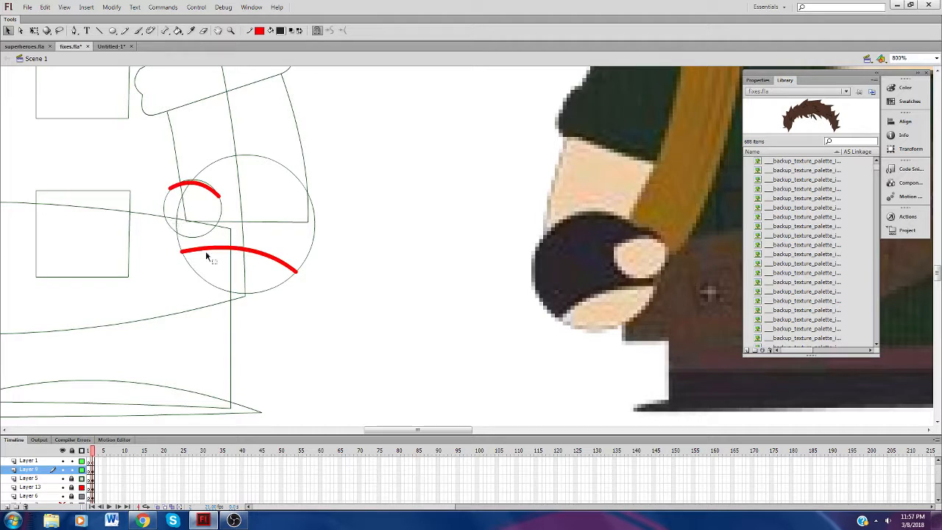
Step: Lock Layer 9 and make Layer 5 the active, unlocked layer shown in full color
{"action": "left_click_drag", "start_coordinate": [149, 134], "coordinate": [346, 281]}
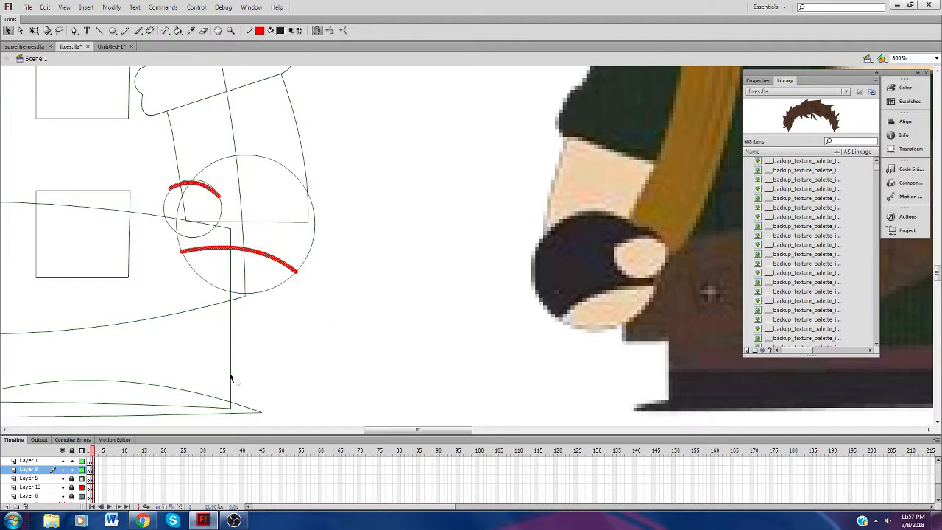
{"action": "left_click", "coordinate": [72, 469]}
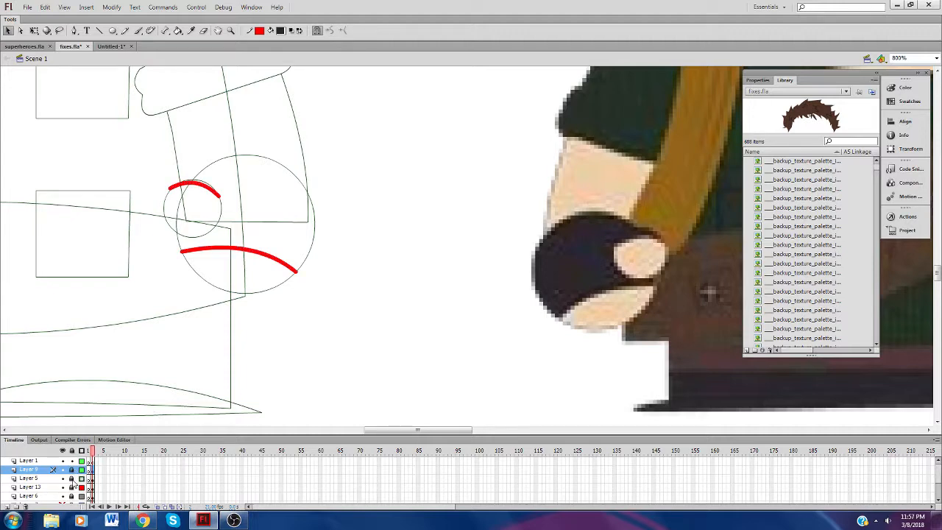
{"action": "left_click", "coordinate": [48, 478]}
{"action": "left_click", "coordinate": [81, 479]}
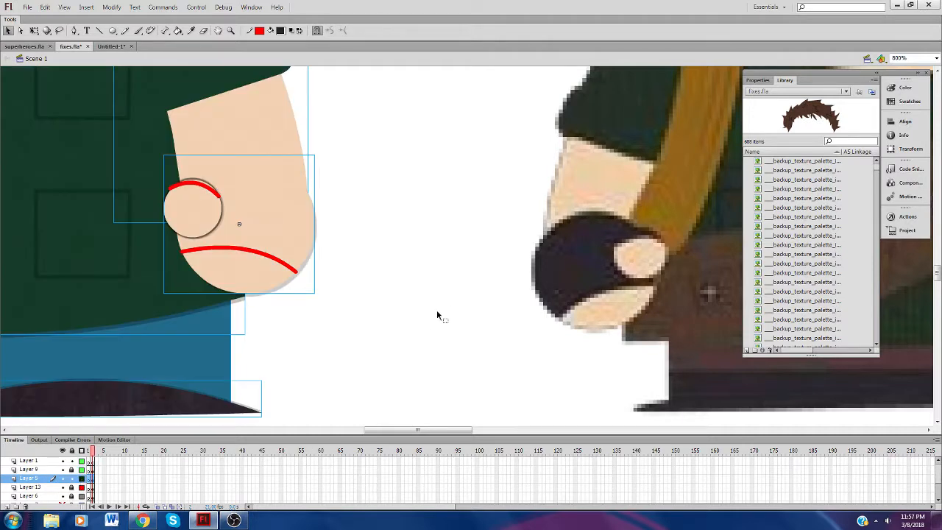
{"action": "left_click", "coordinate": [422, 315]}
{"action": "left_click", "coordinate": [295, 278]}
{"action": "double_click", "coordinate": [296, 282]}
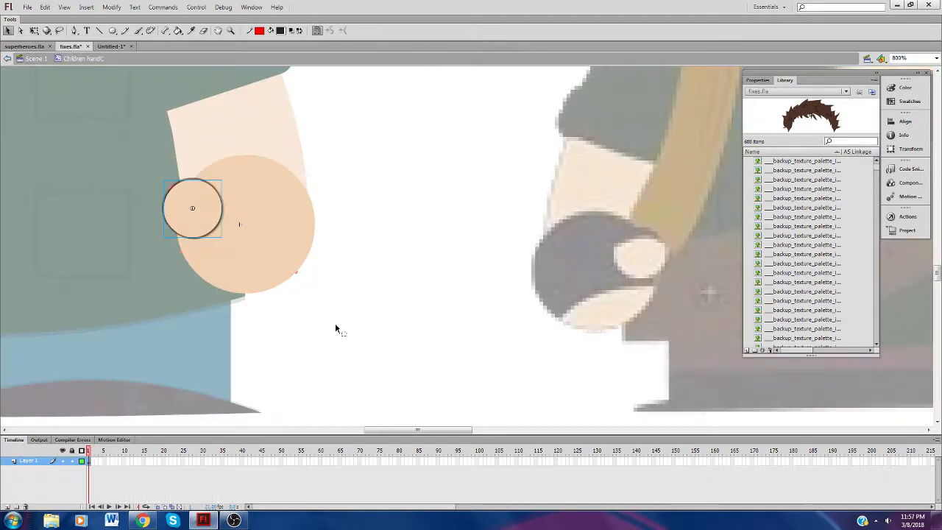
{"action": "left_click", "coordinate": [270, 278]}
{"action": "double_click", "coordinate": [269, 289]}
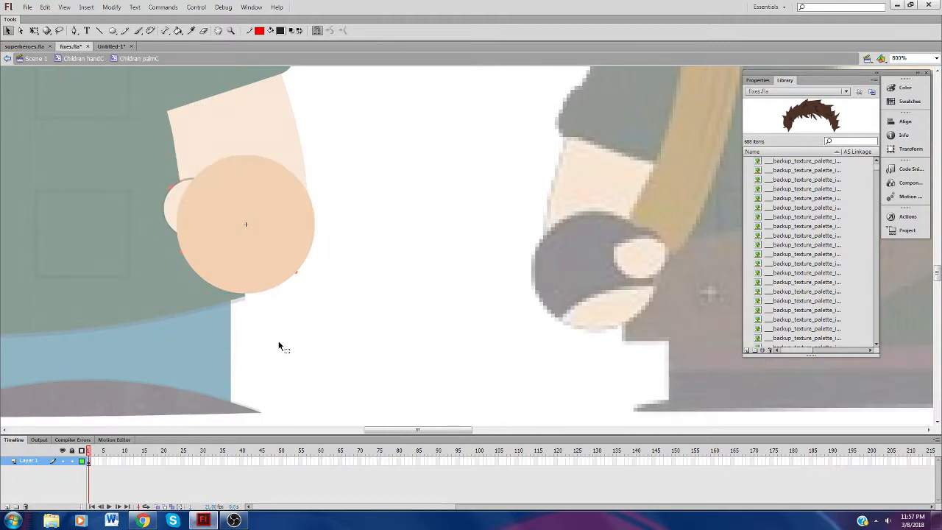
{"action": "right_click", "coordinate": [144, 293]}
{"action": "left_click", "coordinate": [176, 332]}
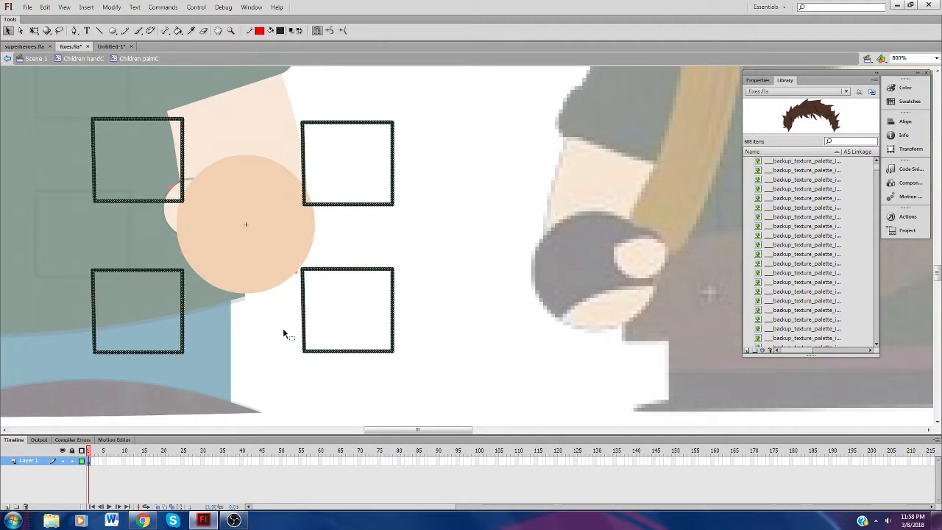
{"action": "key", "text": "Delete"}
{"action": "double_click", "coordinate": [149, 357]}
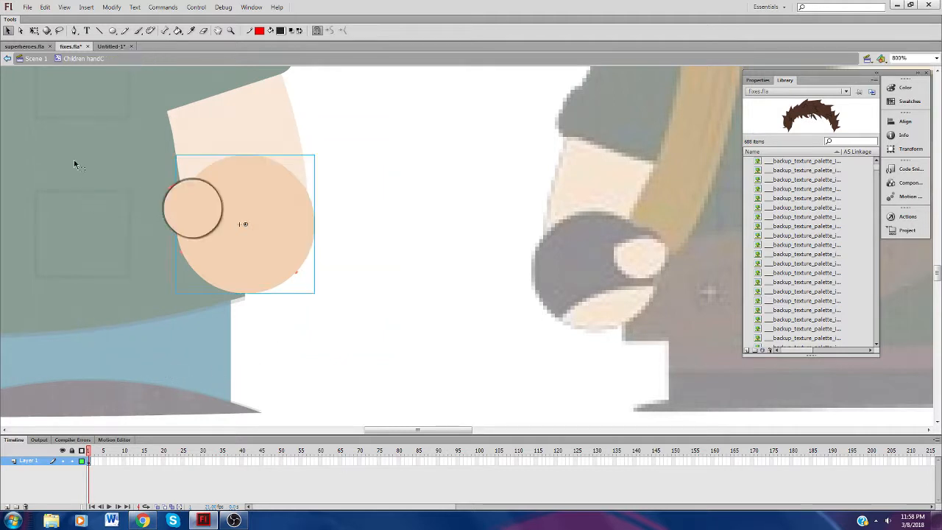
{"action": "left_click", "coordinate": [35, 59]}
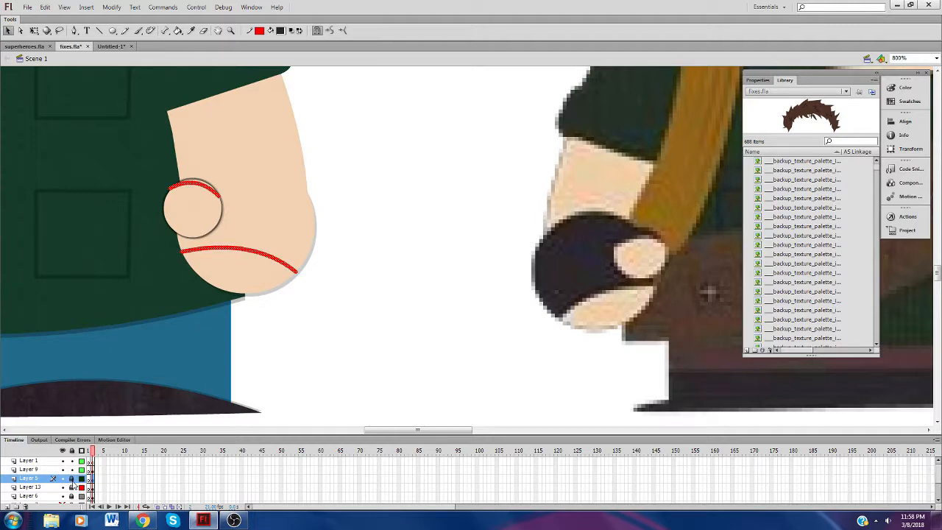
Step: Copy the red arc across the lower hand on Layer 9 and open the palm symbol nested in the Mole's hand on Layer 5
{"action": "left_click_drag", "start_coordinate": [129, 143], "coordinate": [419, 337]}
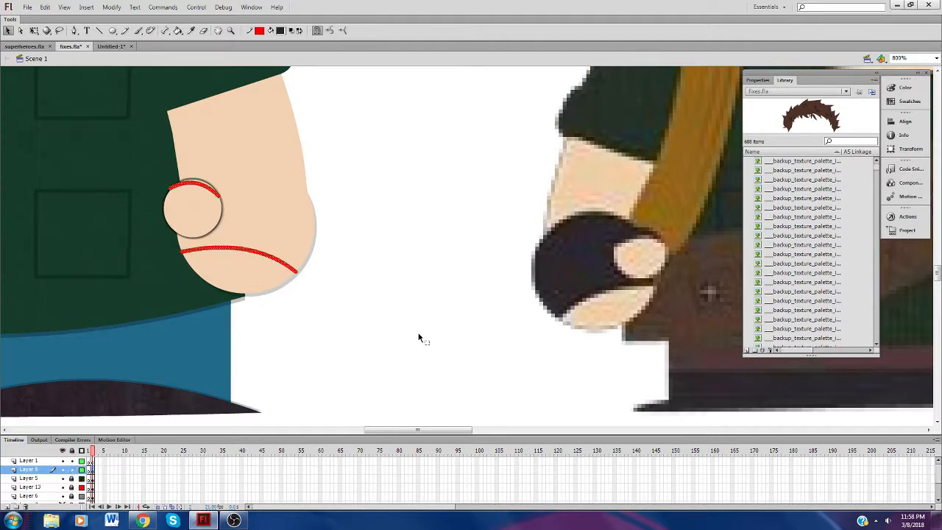
{"action": "left_click", "coordinate": [341, 343]}
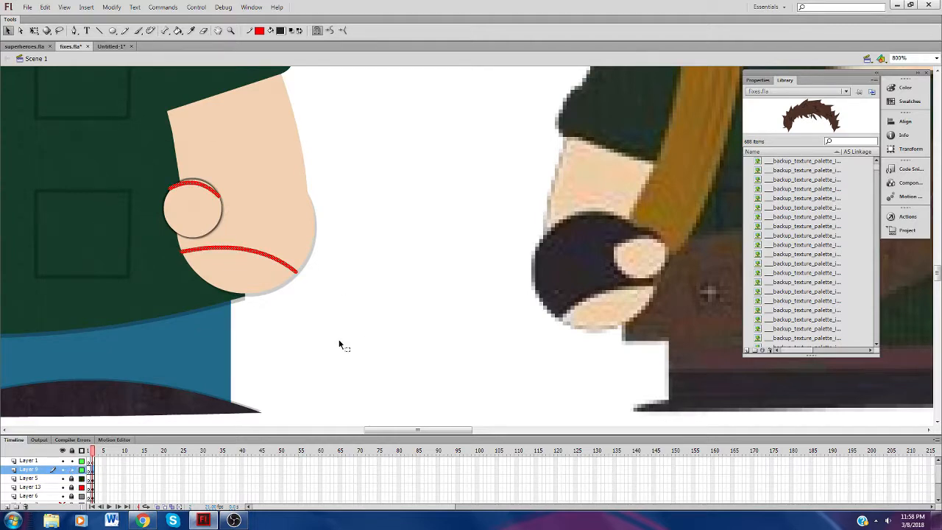
{"action": "left_click", "coordinate": [210, 252]}
{"action": "left_click", "coordinate": [149, 373]}
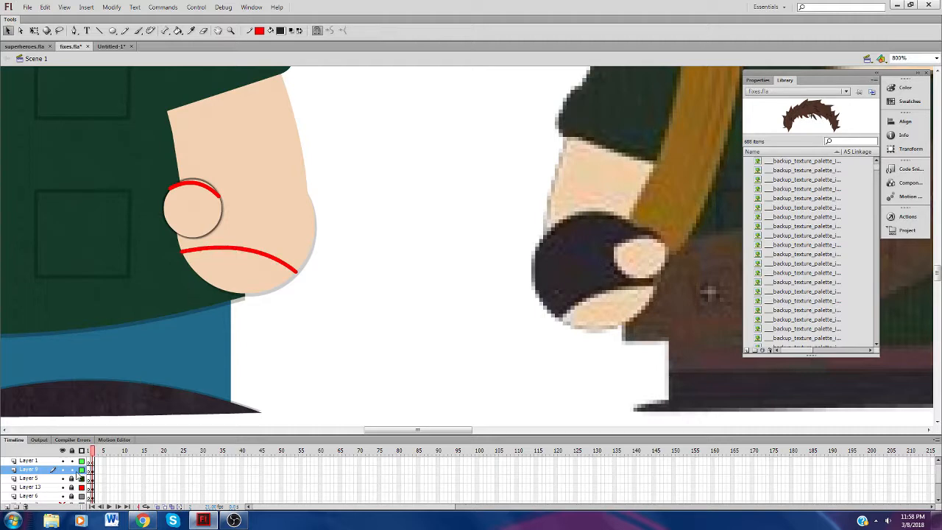
{"action": "left_click", "coordinate": [51, 478]}
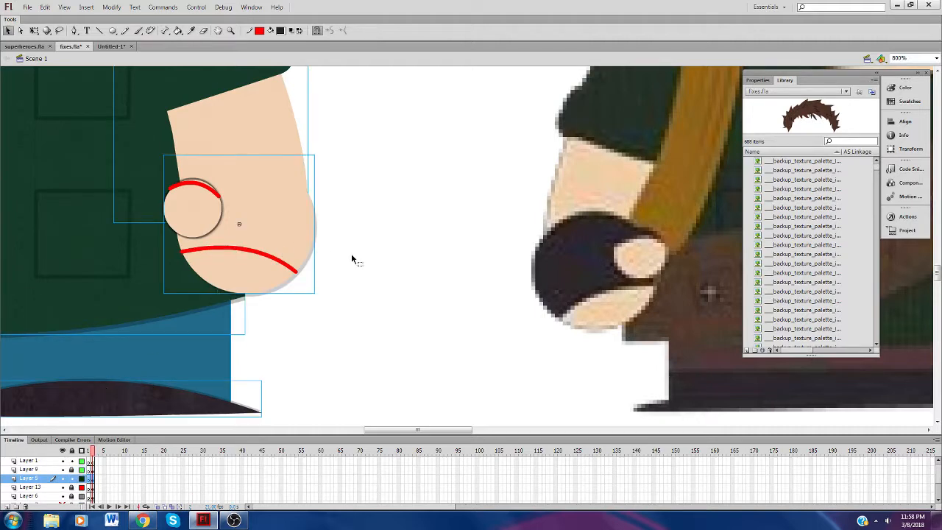
{"action": "double_click", "coordinate": [295, 252]}
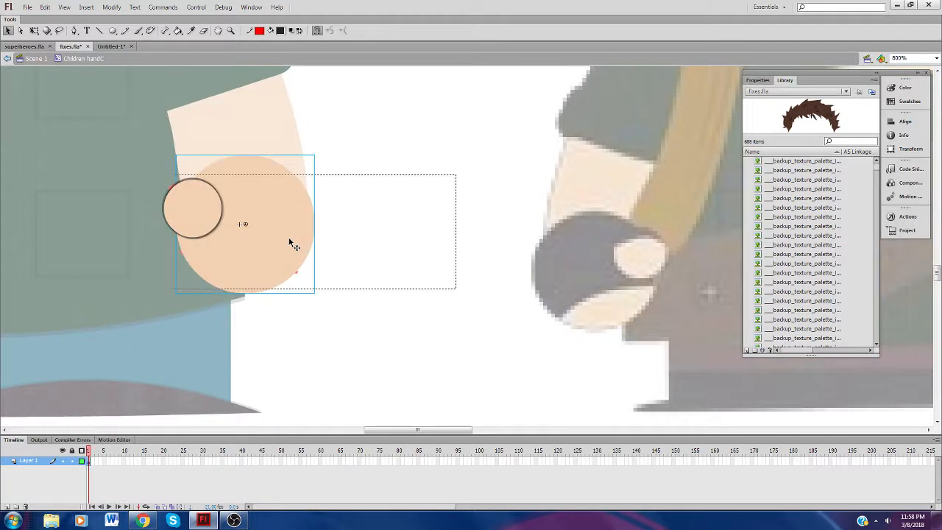
{"action": "double_click", "coordinate": [289, 243]}
Step: Show the palm symbol's Layer 1 as locked outlines, add a new layer above it and paste the red arc there
{"action": "right_click", "coordinate": [281, 343]}
{"action": "left_click", "coordinate": [322, 382]}
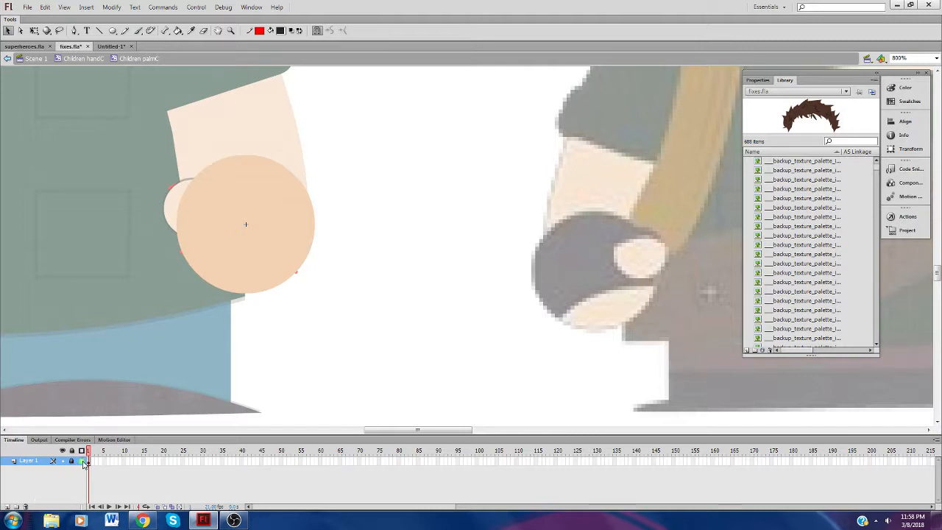
{"action": "left_click", "coordinate": [82, 461]}
{"action": "left_click", "coordinate": [6, 507]}
{"action": "right_click", "coordinate": [136, 365]}
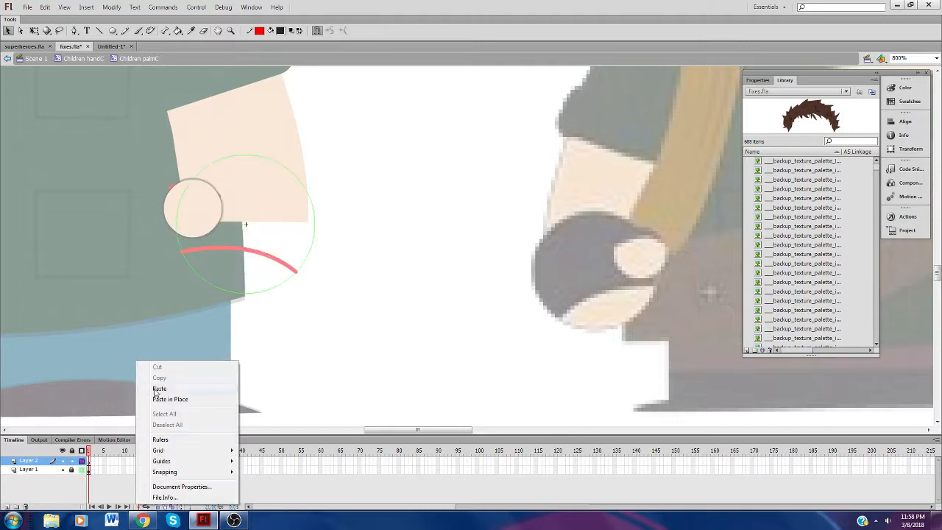
{"action": "left_click", "coordinate": [157, 394]}
Step: Flip the pasted arc horizontally, align it with the guide arc on the lower palm and extend its end to the circle's edge
{"action": "left_click_drag", "start_coordinate": [465, 243], "coordinate": [240, 254]}
{"action": "left_click", "coordinate": [112, 7]}
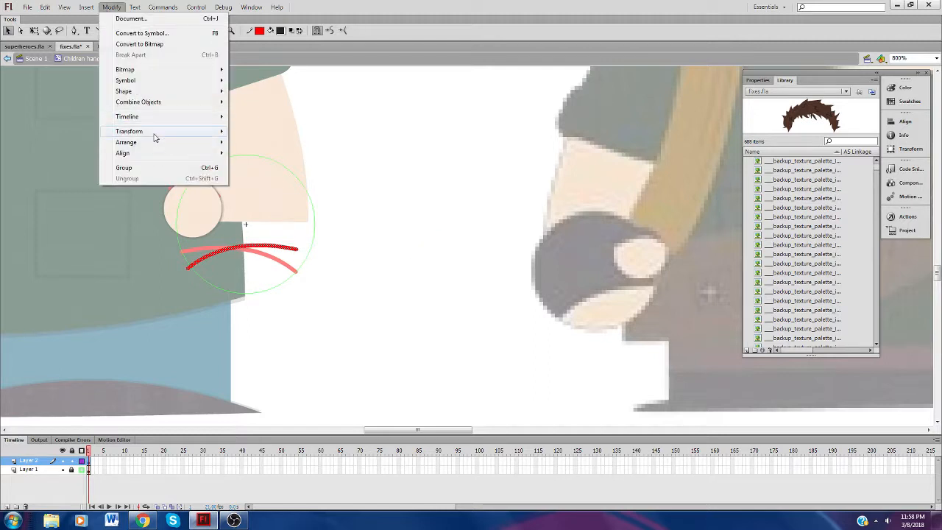
{"action": "mouse_move", "coordinate": [154, 132]}
{"action": "left_click", "coordinate": [250, 237]}
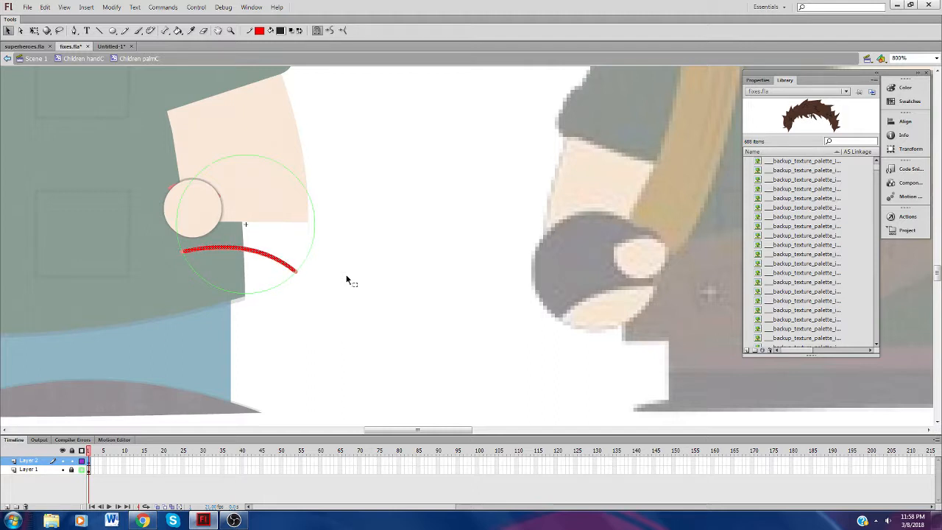
{"action": "left_click", "coordinate": [346, 280]}
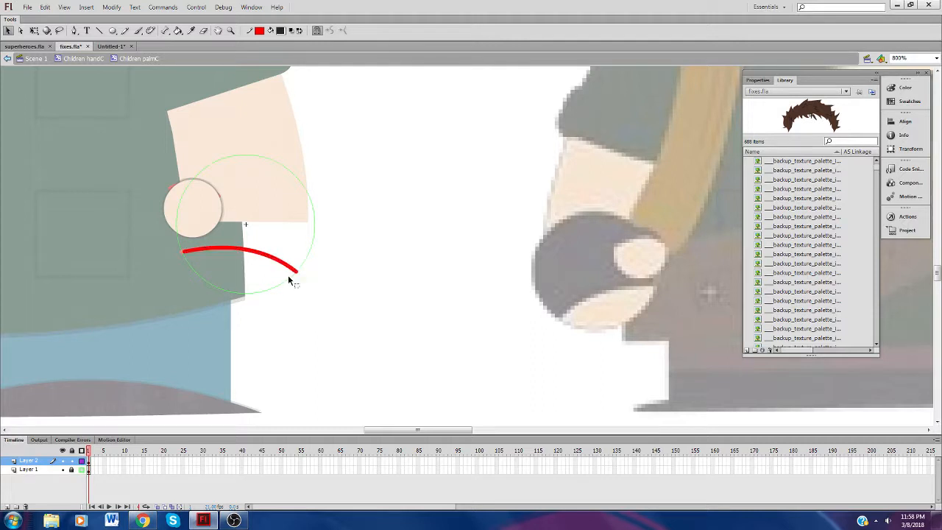
{"action": "left_click", "coordinate": [182, 254]}
{"action": "left_click_drag", "start_coordinate": [182, 252], "coordinate": [181, 251]}
Step: Show Layer 1 unlocked in full color and move the red arc from Layer 2 onto Layer 1 in the same position
{"action": "left_click", "coordinate": [81, 471]}
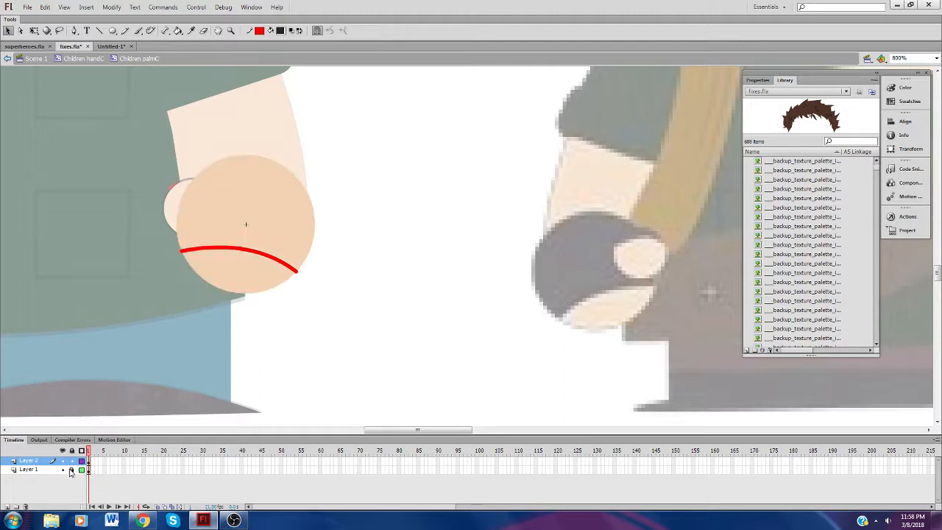
{"action": "left_click_drag", "start_coordinate": [155, 195], "coordinate": [388, 339]}
{"action": "key", "text": "Delete"}
{"action": "left_click", "coordinate": [44, 470]}
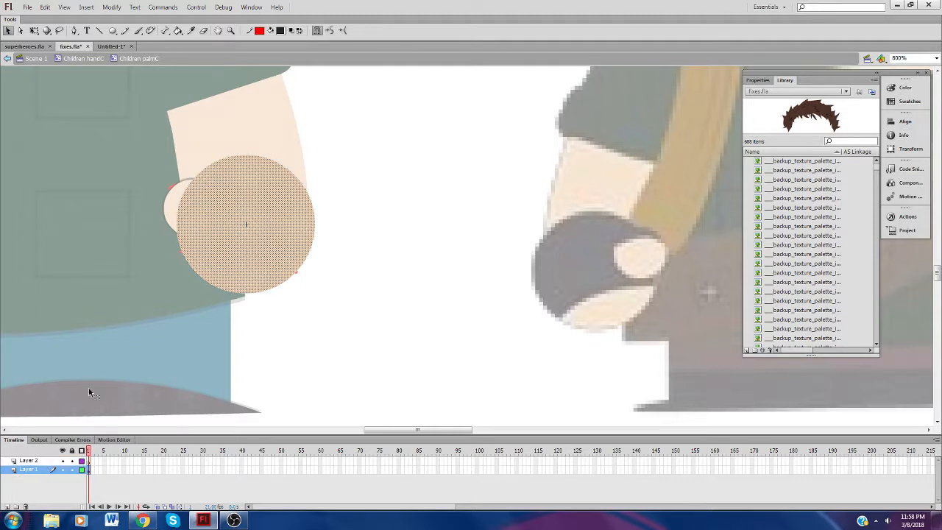
{"action": "left_click", "coordinate": [135, 293]}
{"action": "right_click", "coordinate": [136, 293]}
{"action": "left_click", "coordinate": [158, 330]}
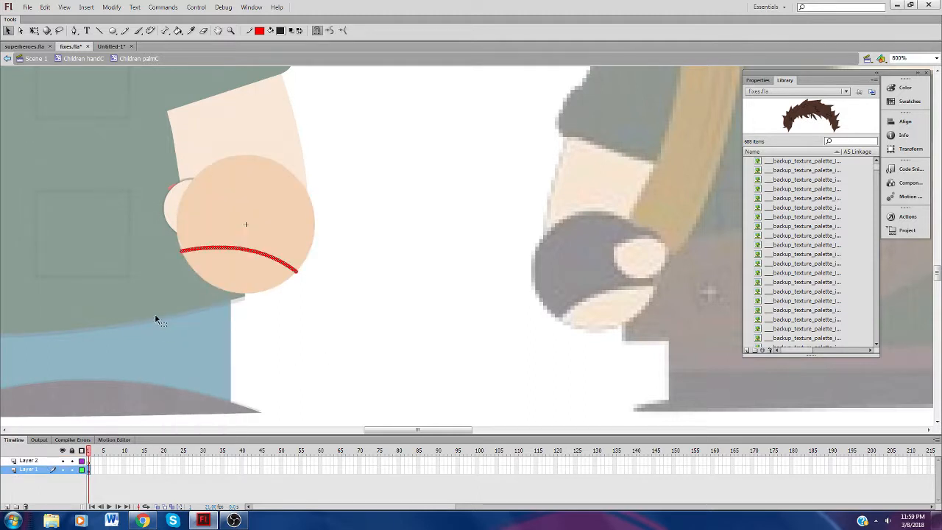
Step: Fill the palm area above the arc with the dark charcoal glove color and delete the red arc
{"action": "left_click", "coordinate": [178, 30]}
{"action": "left_click", "coordinate": [230, 217]}
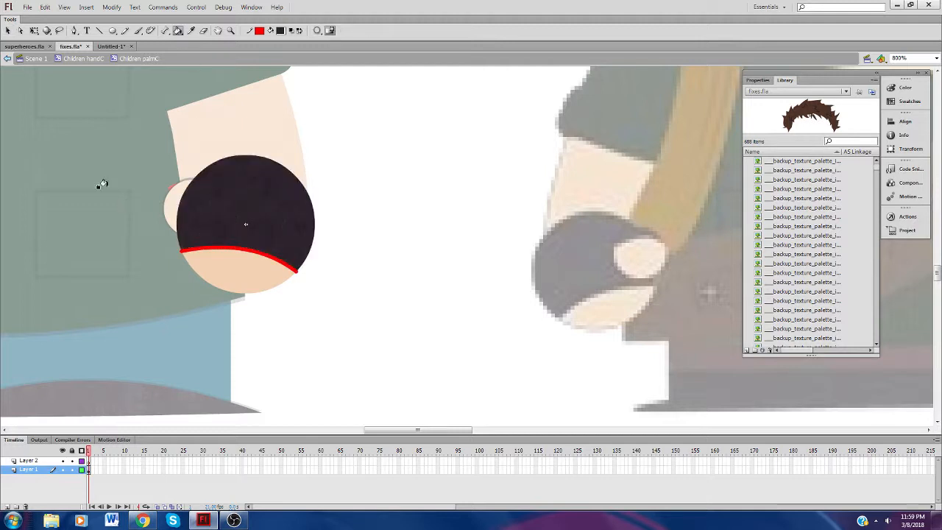
{"action": "left_click", "coordinate": [7, 31]}
{"action": "left_click", "coordinate": [209, 250]}
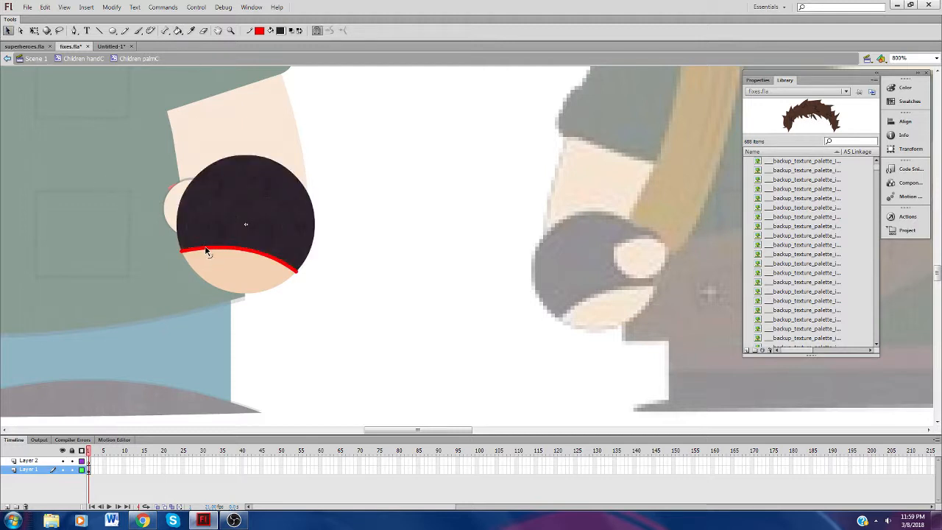
{"action": "key", "text": "Delete"}
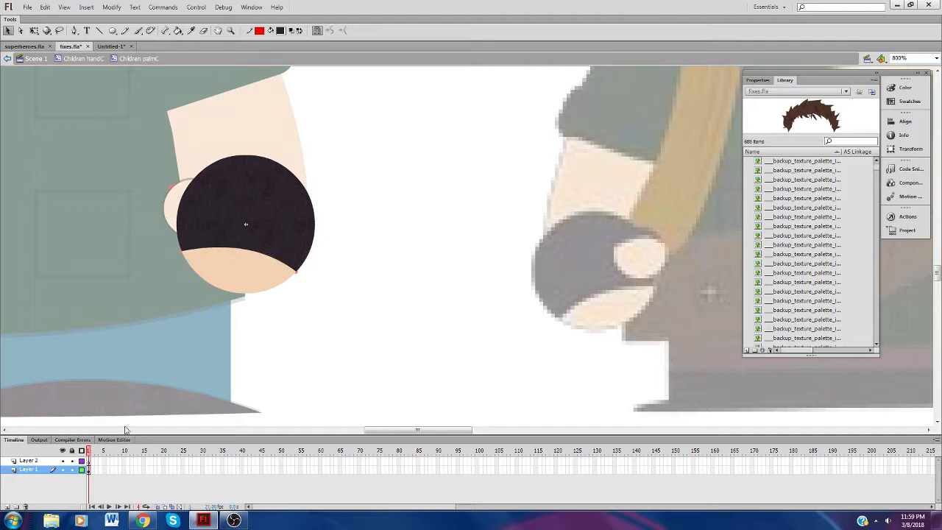
Step: Delete the empty Layer 2 from the palm symbol and return to Scene 1
{"action": "left_click", "coordinate": [53, 461]}
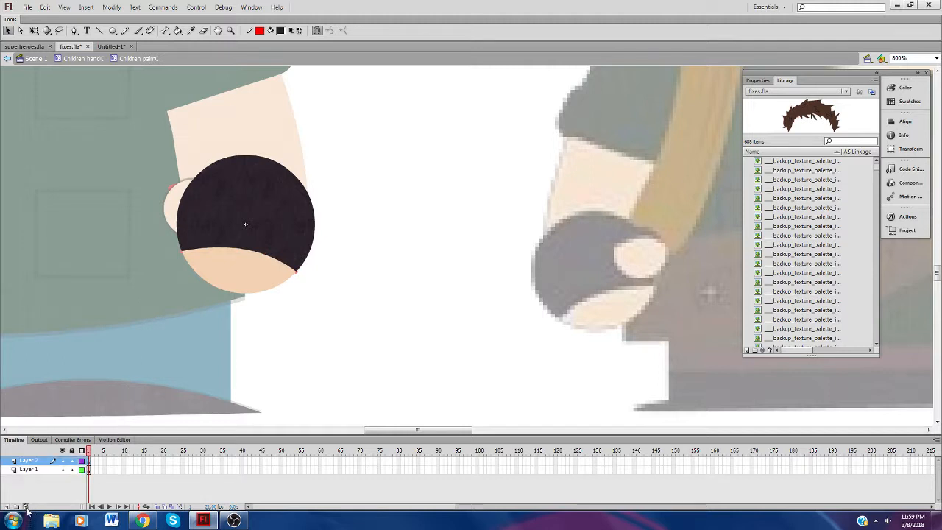
{"action": "left_click", "coordinate": [25, 507]}
{"action": "left_click", "coordinate": [74, 59]}
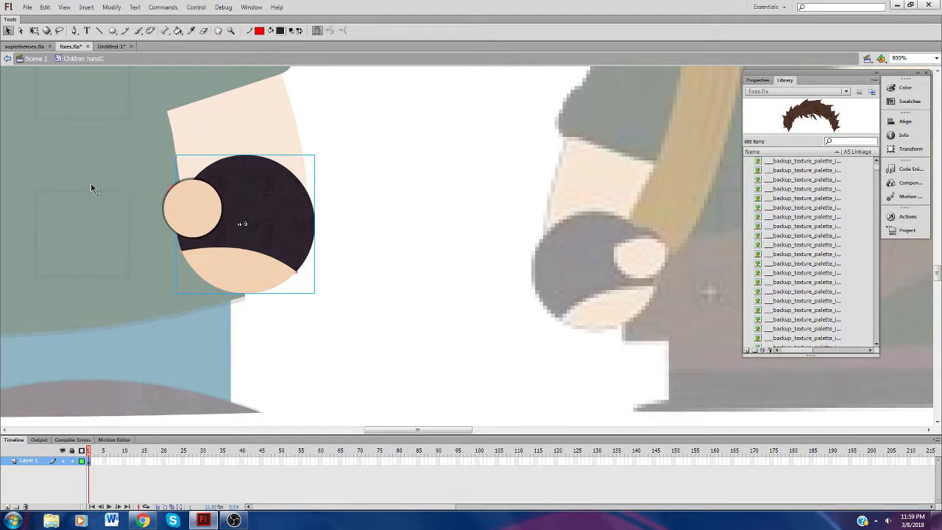
{"action": "left_click", "coordinate": [91, 188]}
{"action": "left_click", "coordinate": [36, 59]}
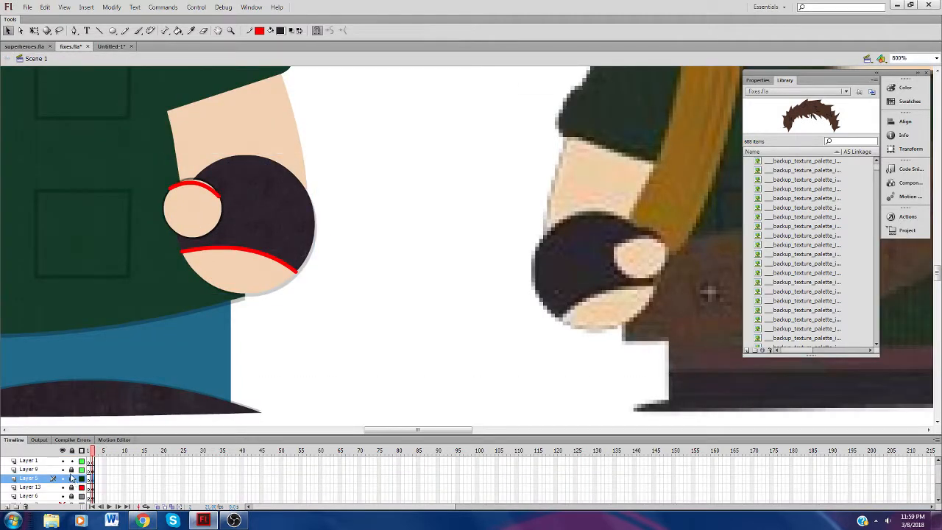
Step: Copy the red thumb arc from Layer 9, relock that layer and open the thumb symbol inside the Mole's hand
{"action": "left_click", "coordinate": [73, 470]}
{"action": "left_click", "coordinate": [189, 190]}
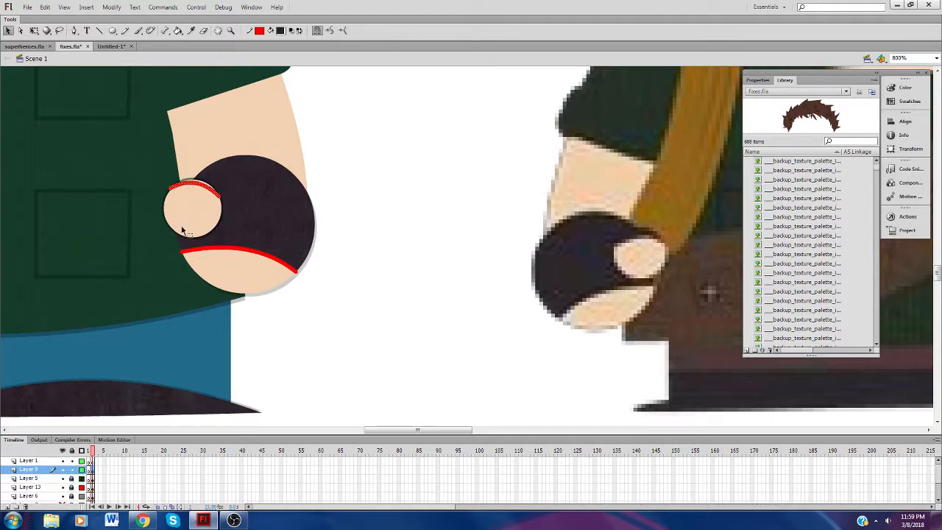
{"action": "left_click", "coordinate": [72, 470]}
{"action": "left_click", "coordinate": [239, 223]}
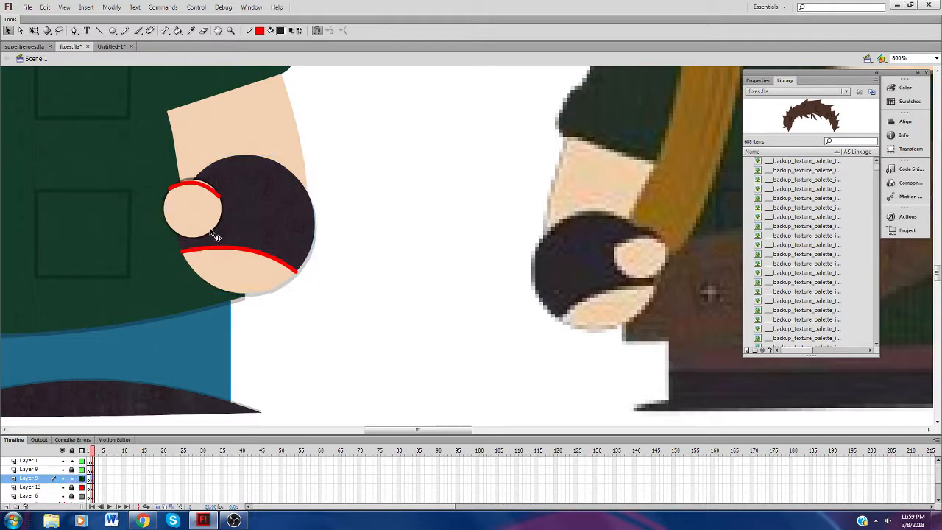
{"action": "double_click", "coordinate": [209, 215]}
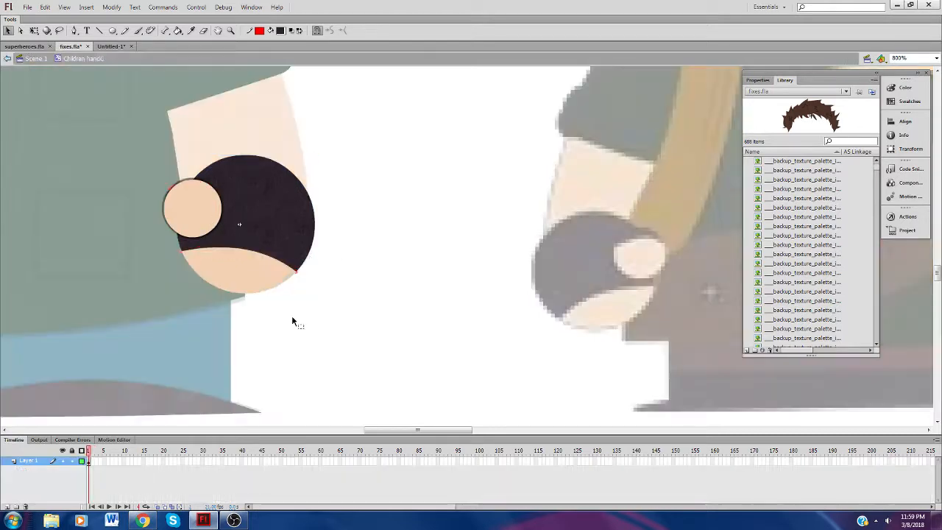
{"action": "double_click", "coordinate": [199, 213]}
Step: Show the thumb symbol's Layer 1 as locked outlines, add a new layer above it and paste the red arc there
{"action": "left_click", "coordinate": [81, 462]}
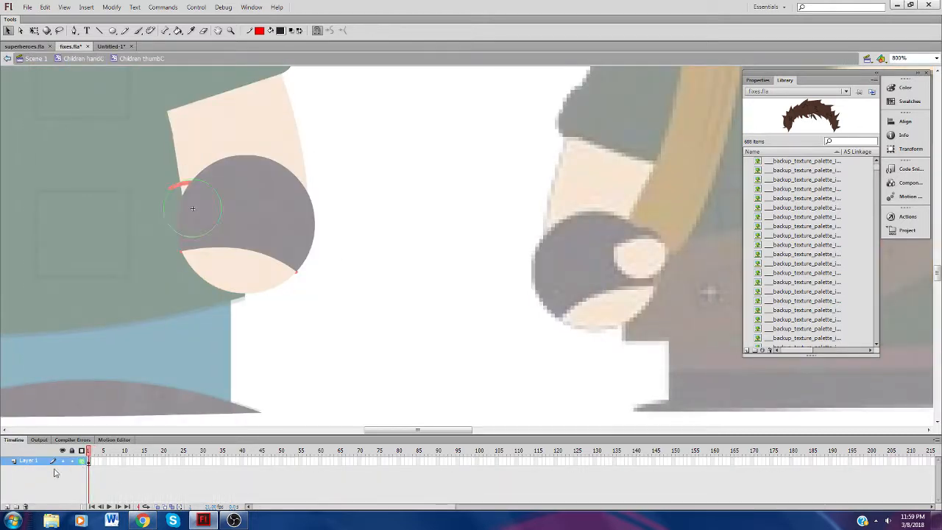
{"action": "left_click", "coordinate": [7, 506]}
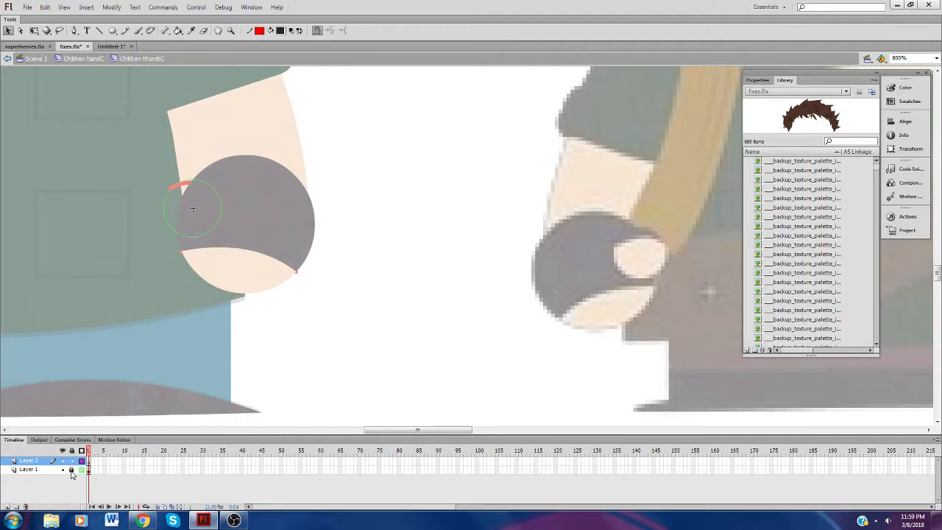
{"action": "right_click", "coordinate": [137, 222]}
{"action": "left_click", "coordinate": [174, 250]}
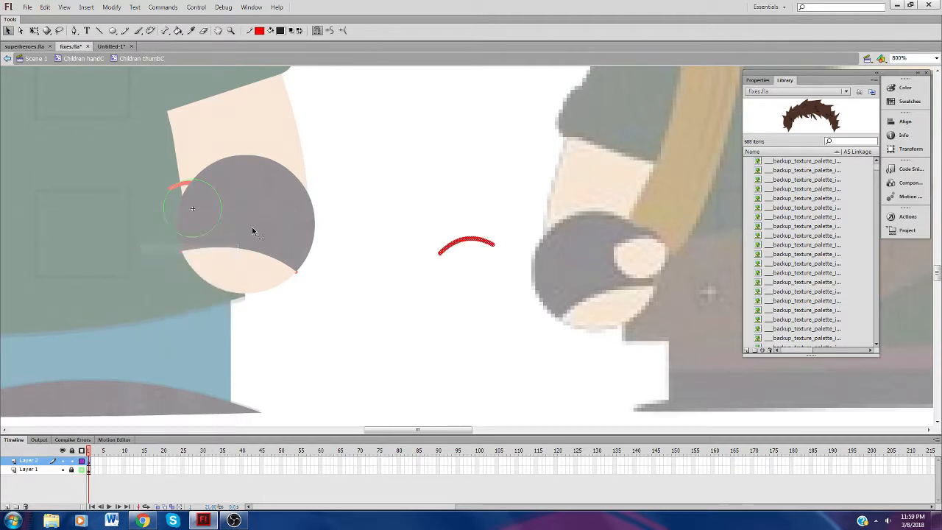
Step: Move the red arc onto the upper part of the thumb circle and flip it horizontally
{"action": "left_click_drag", "start_coordinate": [464, 246], "coordinate": [195, 199]}
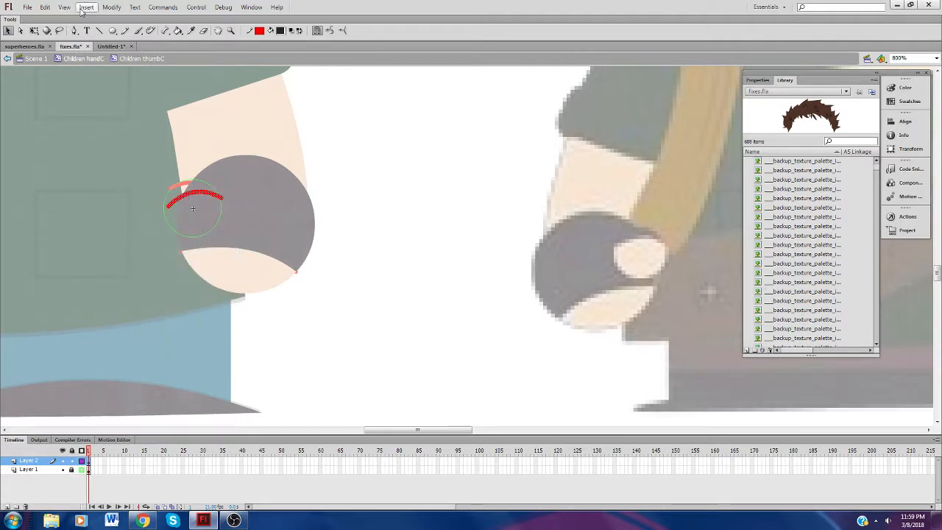
{"action": "left_click", "coordinate": [111, 7]}
{"action": "mouse_move", "coordinate": [150, 141]}
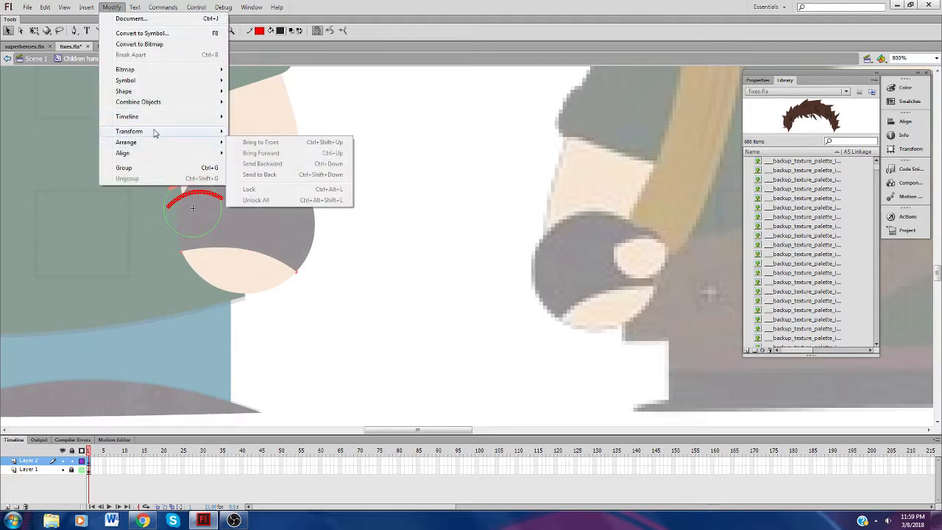
{"action": "left_click", "coordinate": [252, 240]}
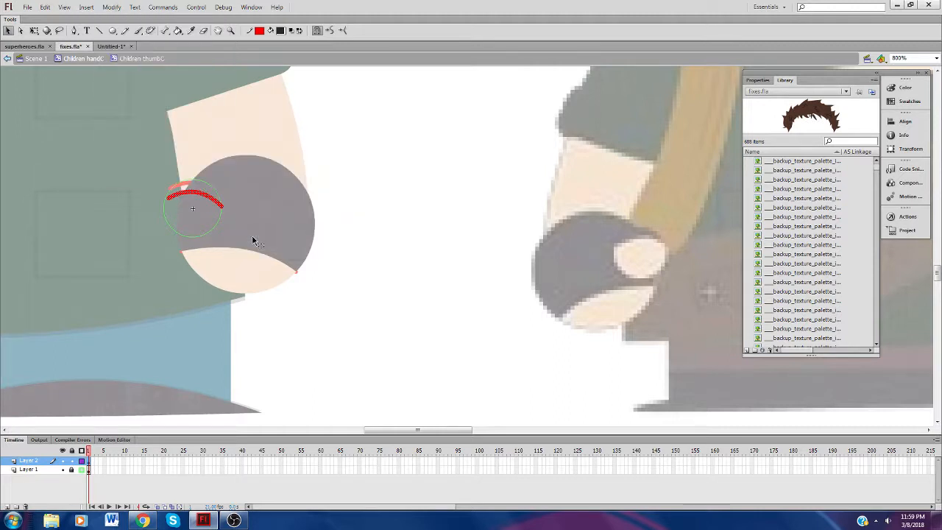
Step: Nudge the red arc up to the faint guide arc behind the thumb and fit its ends to the circle's outline
{"action": "key", "text": "Up"}
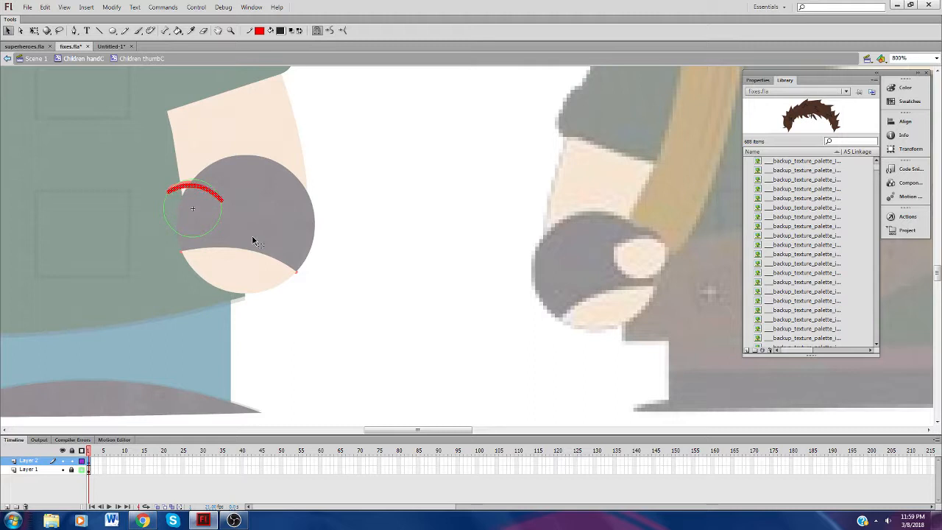
{"action": "key", "text": "Up"}
{"action": "key", "text": "Up"}
{"action": "key", "text": "Up"}
{"action": "key", "text": "Up"}
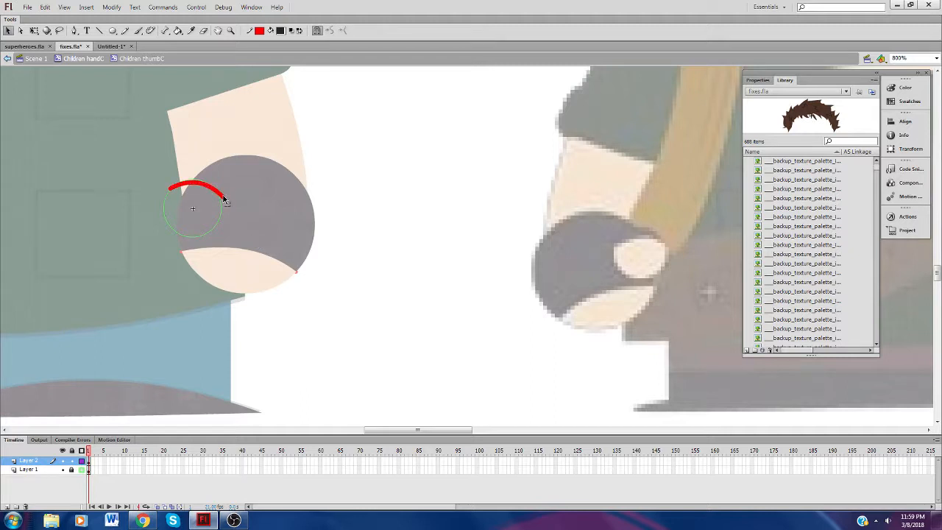
{"action": "left_click", "coordinate": [225, 204]}
{"action": "left_click_drag", "start_coordinate": [223, 197], "coordinate": [169, 189]}
Step: Try to transfer the arc in place from Layer 2 to the thumb's Layer 1 and fill the area above it charcoal
{"action": "left_click", "coordinate": [187, 192]}
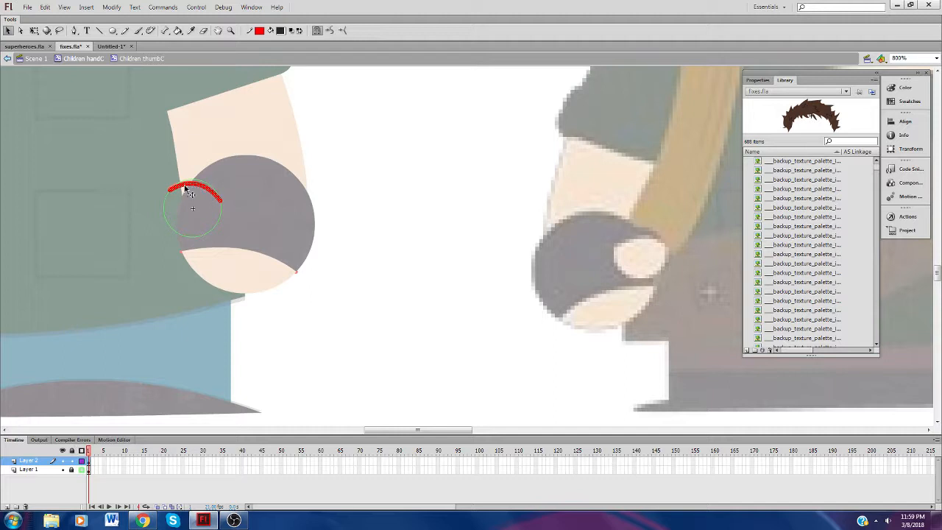
{"action": "key", "text": "Delete"}
{"action": "left_click", "coordinate": [26, 507]}
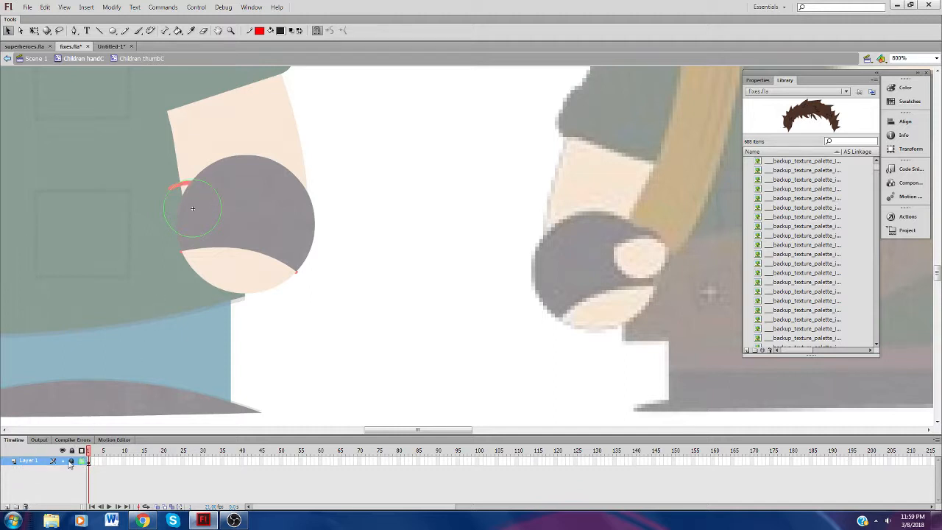
{"action": "left_click", "coordinate": [71, 461]}
{"action": "left_click", "coordinate": [82, 462]}
{"action": "right_click", "coordinate": [114, 227]}
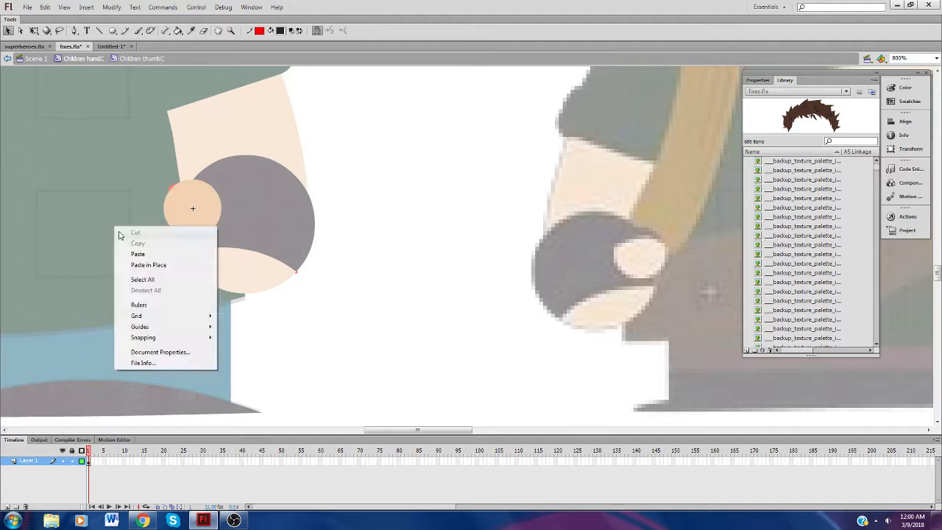
{"action": "left_click", "coordinate": [150, 265]}
{"action": "left_click", "coordinate": [177, 30]}
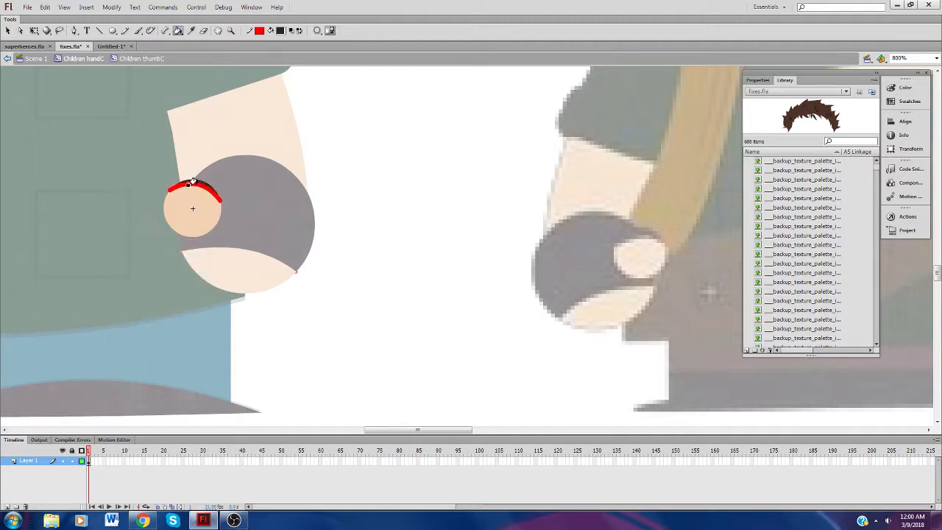
{"action": "left_click", "coordinate": [8, 30]}
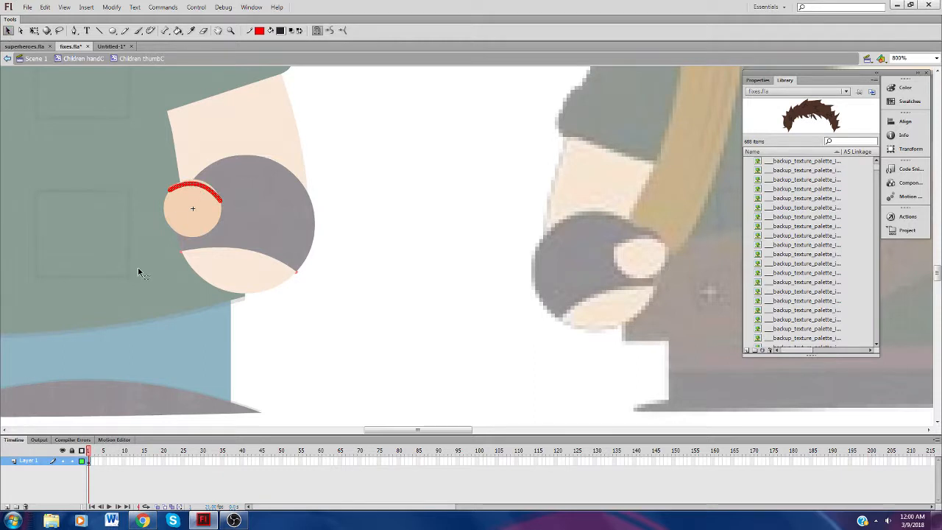
Step: Undo the thumb fill, the arc's transfer to Layer 1 and the deletion of Layer 2
{"action": "key", "text": "Delete"}
{"action": "key", "text": "ctrl+alt+shift+o"}
{"action": "key", "text": "ctrl+alt+l"}
{"action": "key", "text": "ctrl+shift+n"}
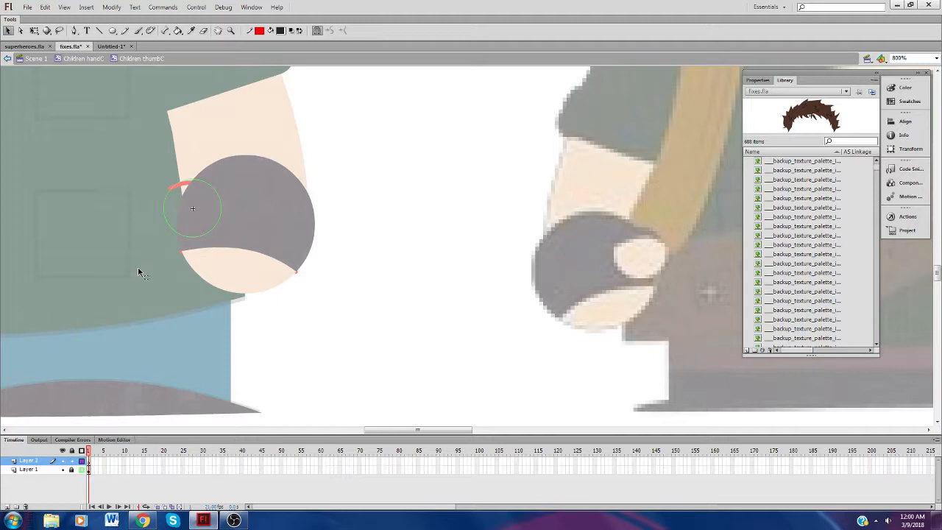
{"action": "key", "text": "ctrl+shift+v"}
Step: Extend the arc's ends to the thumb outline and transfer it in place to the unlocked, filled-view Layer 1, deleting Layer 2
{"action": "left_click", "coordinate": [140, 241]}
{"action": "left_click_drag", "start_coordinate": [170, 190], "coordinate": [224, 209]}
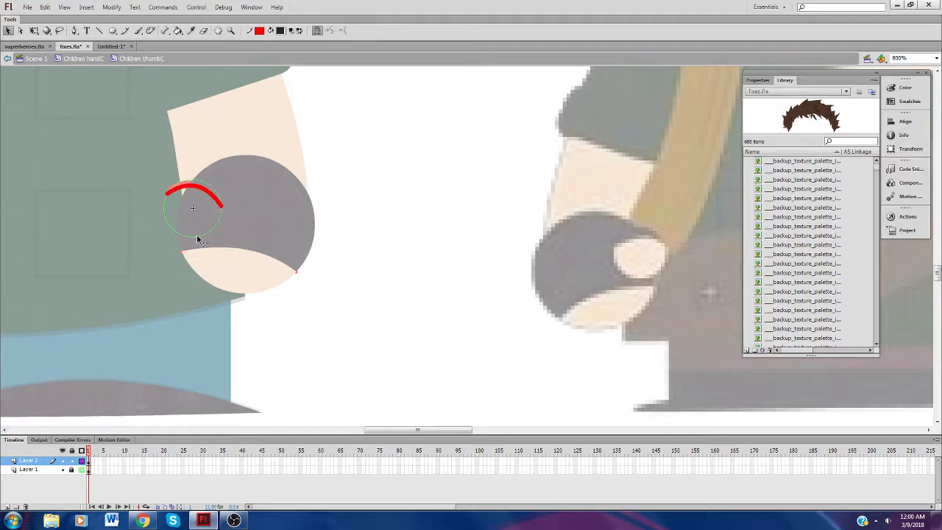
{"action": "left_click", "coordinate": [196, 188]}
{"action": "key", "text": "Delete"}
{"action": "left_click", "coordinate": [26, 506]}
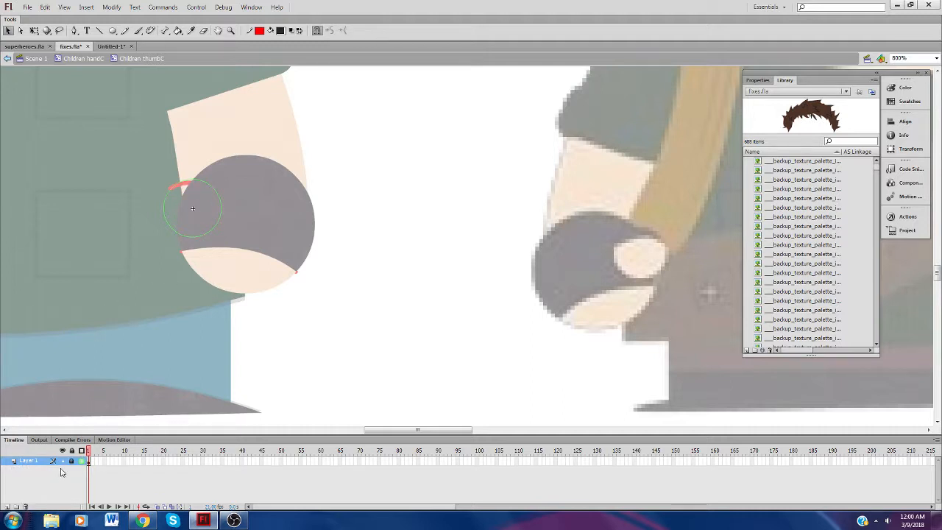
{"action": "left_click", "coordinate": [85, 462]}
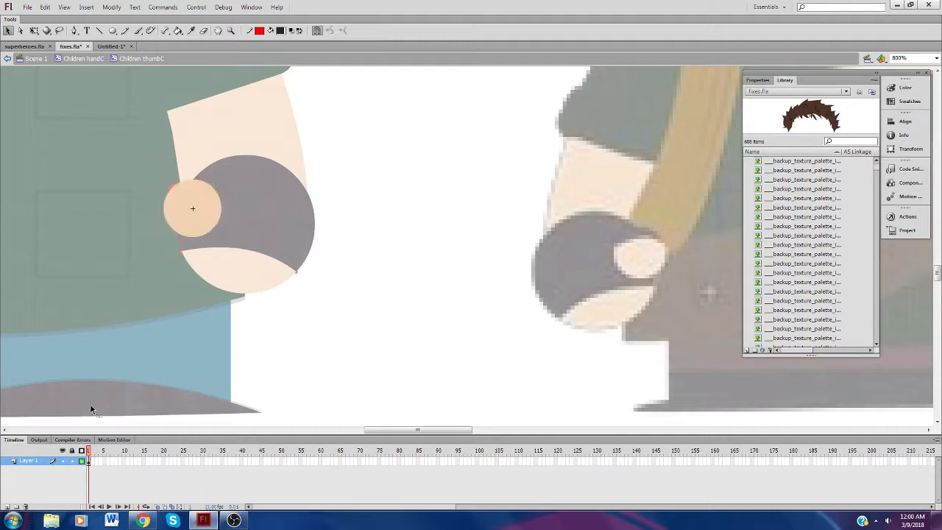
{"action": "right_click", "coordinate": [121, 307]}
{"action": "left_click", "coordinate": [153, 344]}
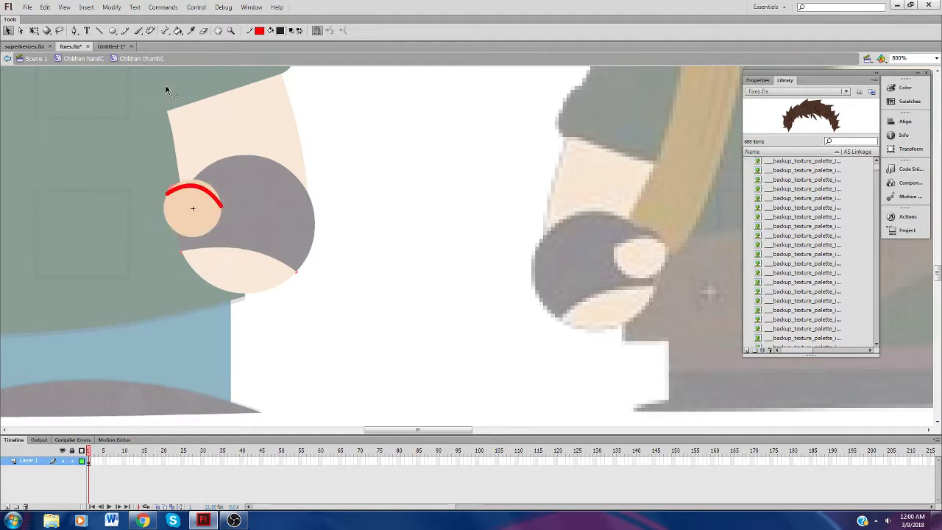
Step: Fill the thumb area above the arc with the dark charcoal glove color and delete the red arc
{"action": "left_click", "coordinate": [178, 30]}
{"action": "left_click", "coordinate": [196, 185]}
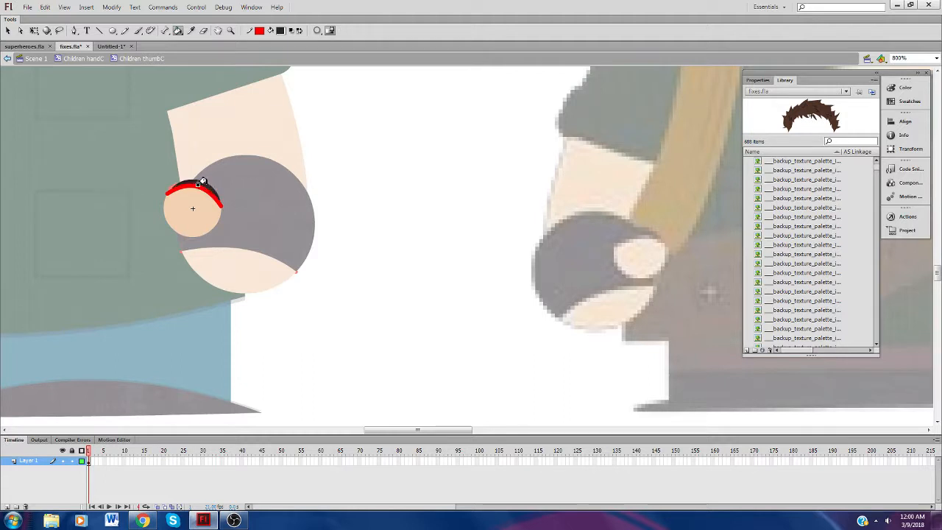
{"action": "left_click", "coordinate": [8, 30]}
{"action": "left_click", "coordinate": [181, 191]}
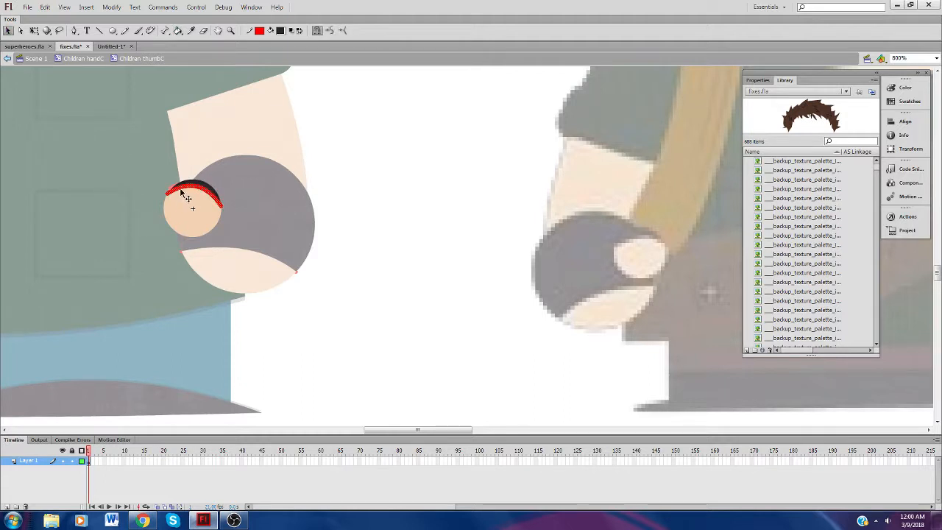
{"action": "key", "text": "Delete"}
Step: Return to Scene 1 and delete Layer 9 with the red guide arcs
{"action": "left_click", "coordinate": [28, 58]}
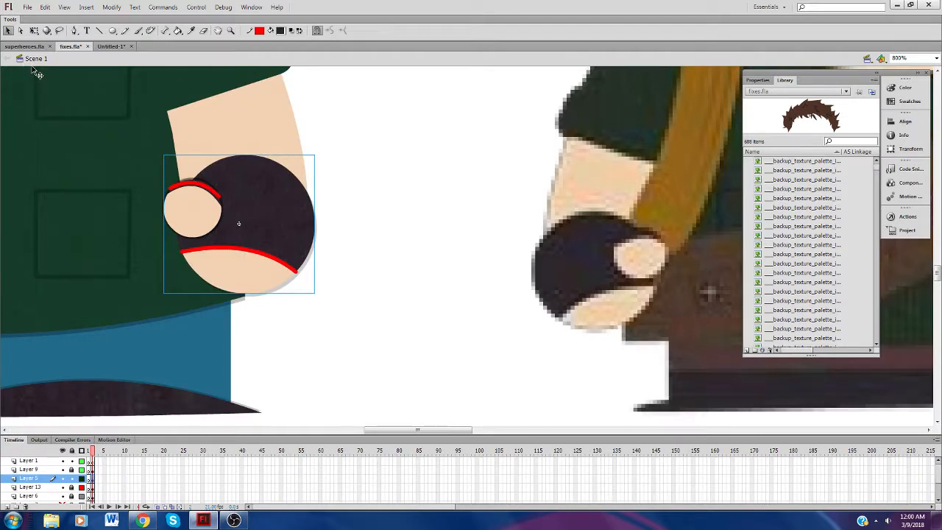
{"action": "left_click", "coordinate": [41, 470]}
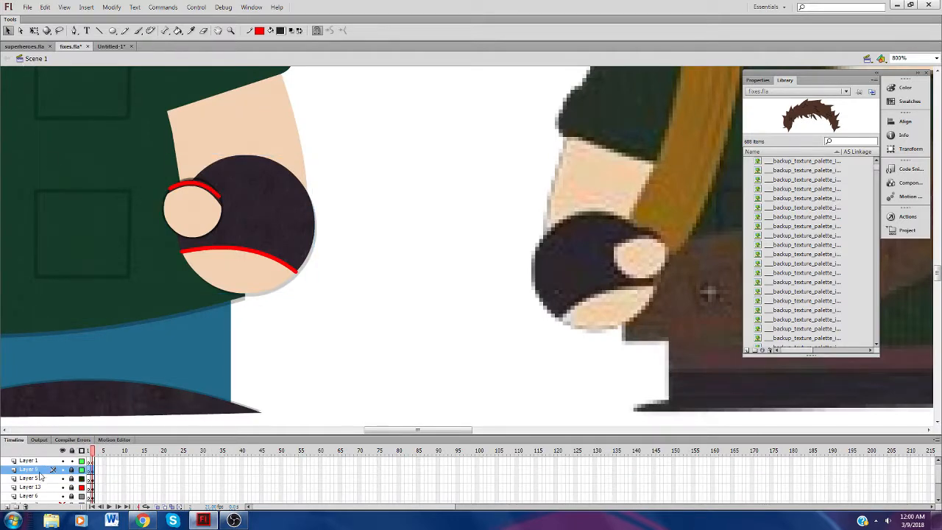
{"action": "left_click", "coordinate": [26, 506]}
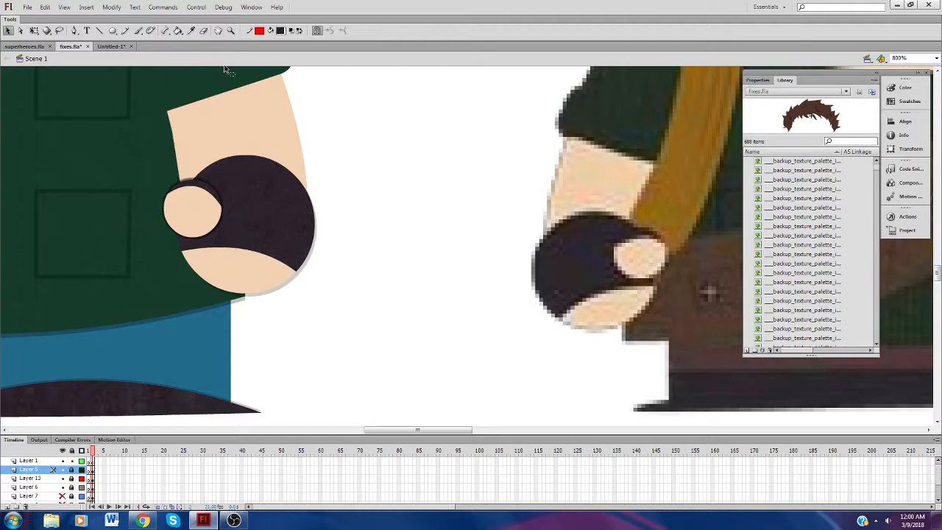
Step: Examine the Drop Shadow filter settings of the thumb inside the Mole's hand symbol, and return to Scene 1
{"action": "left_click", "coordinate": [230, 30]}
{"action": "left_click", "coordinate": [329, 30]}
{"action": "left_click", "coordinate": [362, 127]}
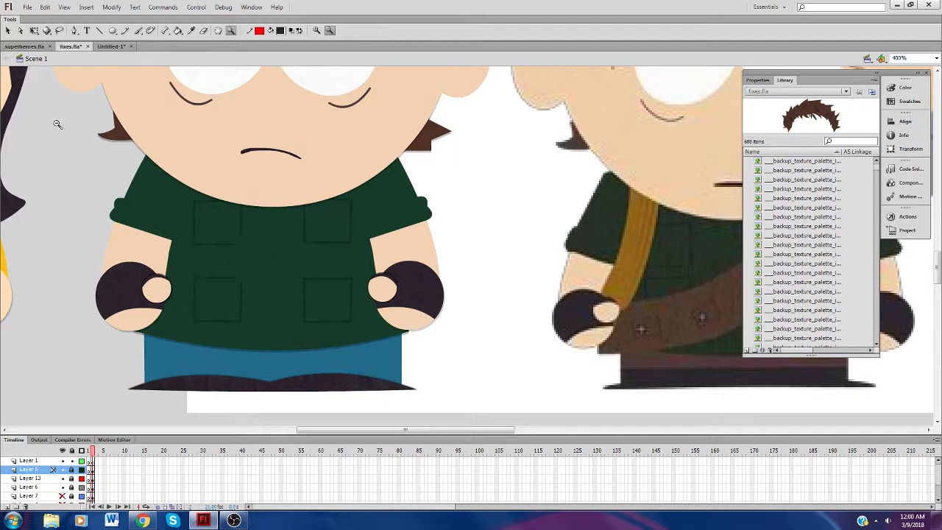
{"action": "left_click", "coordinate": [9, 30]}
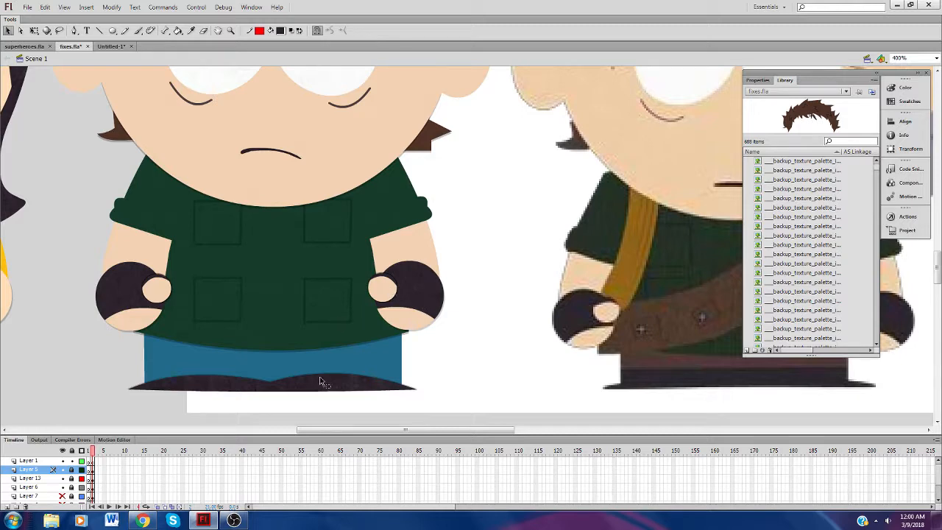
{"action": "left_click", "coordinate": [415, 315]}
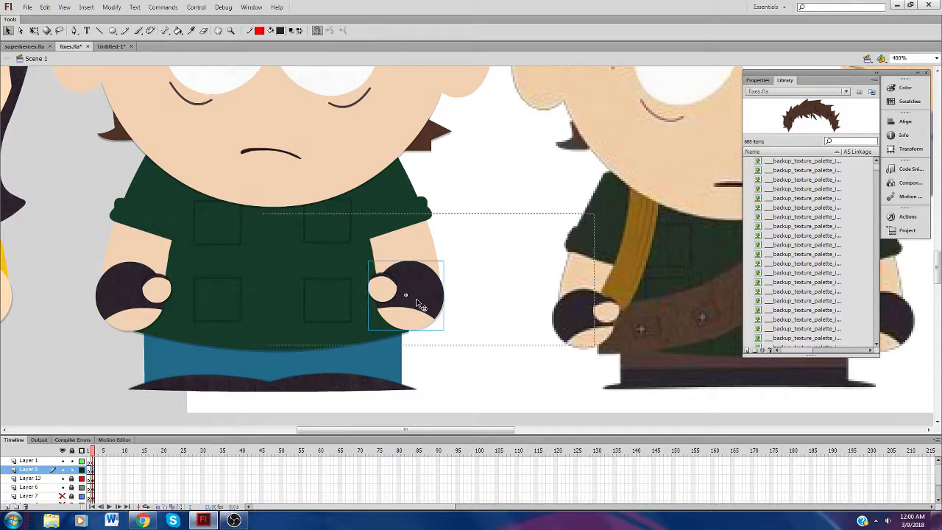
{"action": "double_click", "coordinate": [418, 313]}
{"action": "left_click", "coordinate": [382, 286]}
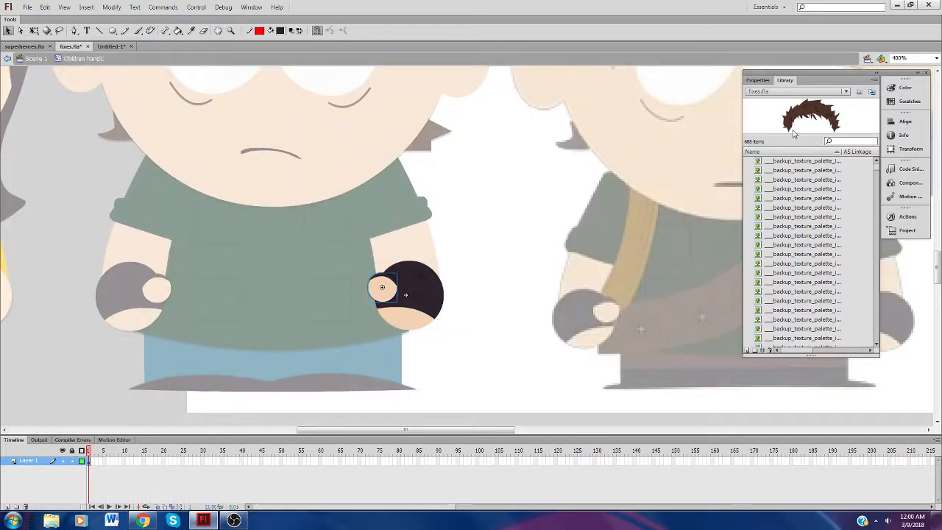
{"action": "left_click", "coordinate": [757, 79]}
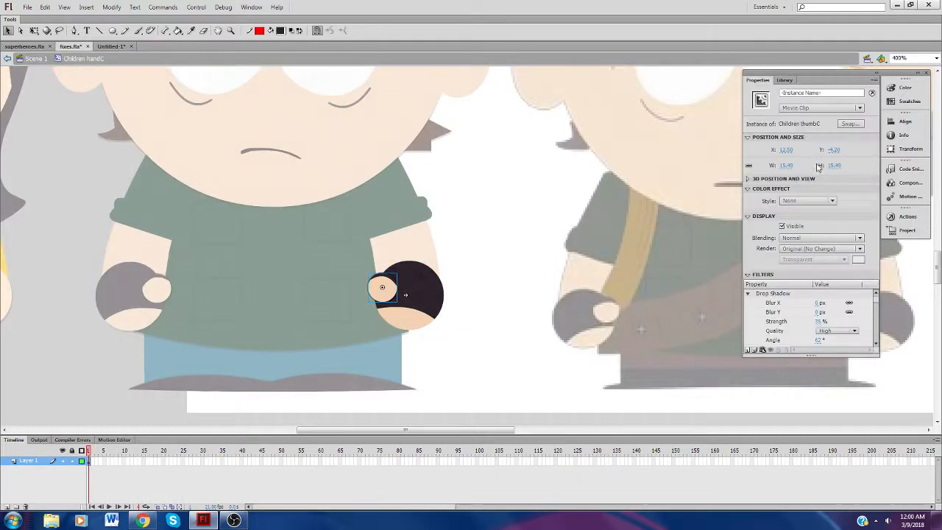
{"action": "left_click", "coordinate": [875, 344]}
{"action": "left_click", "coordinate": [875, 344]}
{"action": "left_click", "coordinate": [875, 344]}
{"action": "left_click", "coordinate": [876, 344]}
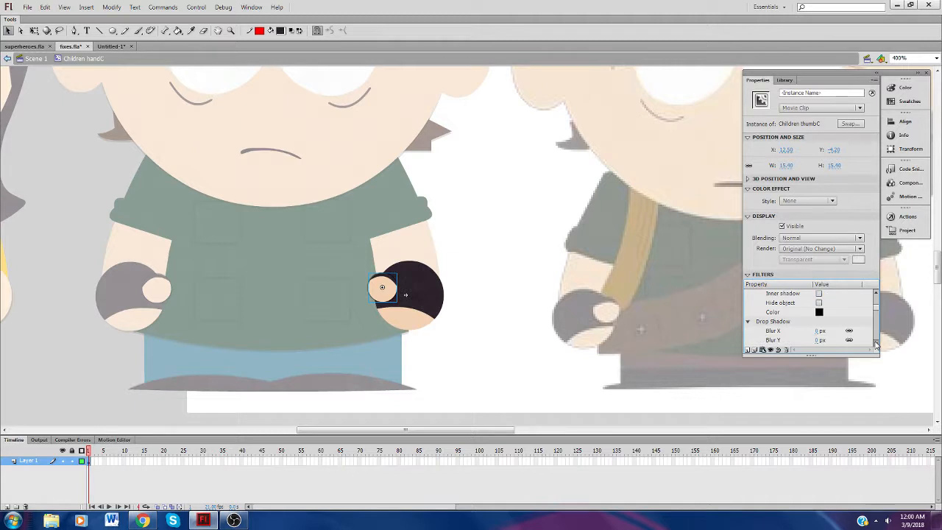
{"action": "left_click", "coordinate": [876, 345]}
{"action": "left_click", "coordinate": [876, 344]}
{"action": "left_click", "coordinate": [876, 344]}
{"action": "left_click", "coordinate": [876, 345]}
{"action": "left_click", "coordinate": [876, 345]}
{"action": "left_click", "coordinate": [876, 344]}
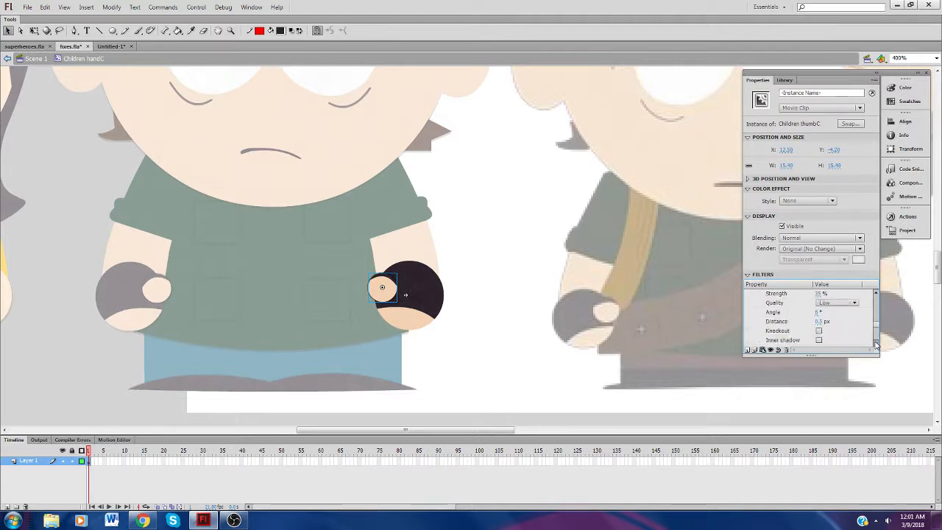
{"action": "left_click", "coordinate": [876, 344]}
{"action": "left_click", "coordinate": [876, 344]}
{"action": "left_click", "coordinate": [876, 345]}
{"action": "left_click", "coordinate": [876, 344]}
{"action": "left_click", "coordinate": [876, 345]}
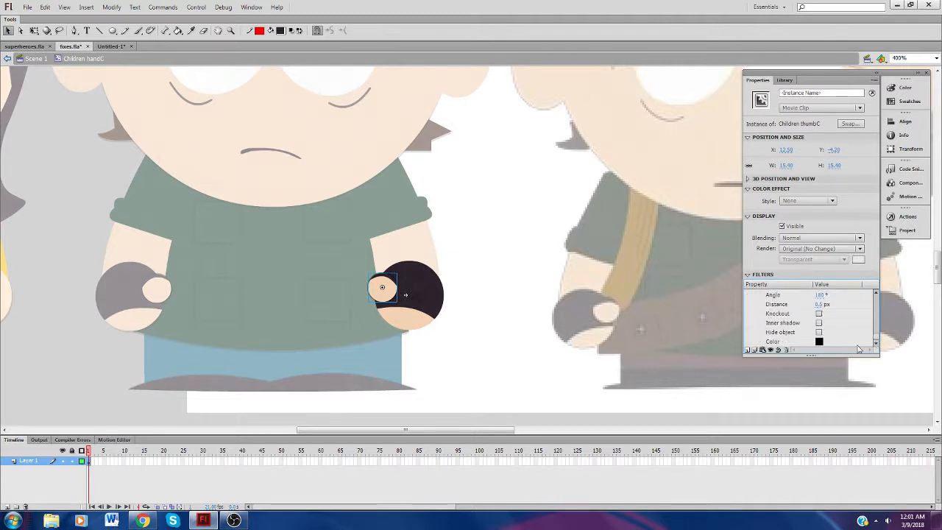
{"action": "double_click", "coordinate": [152, 192]}
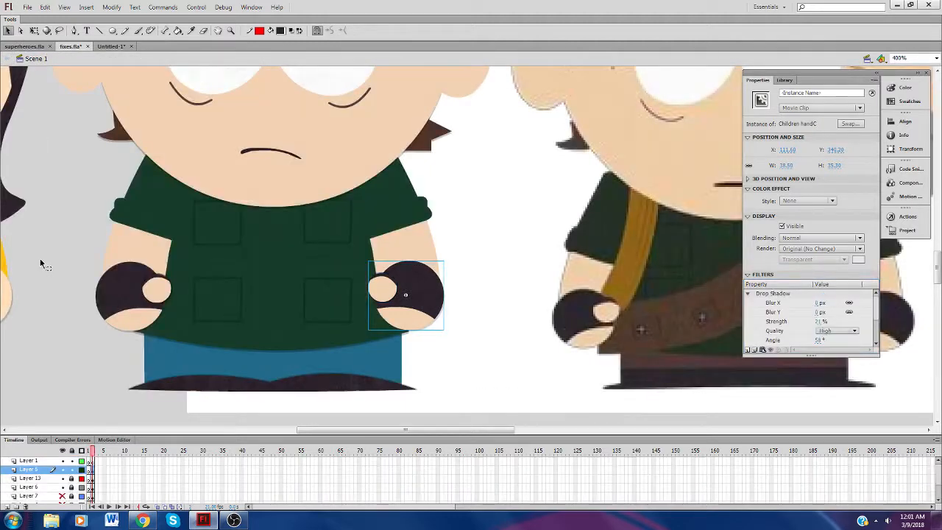
{"action": "left_click", "coordinate": [39, 258]}
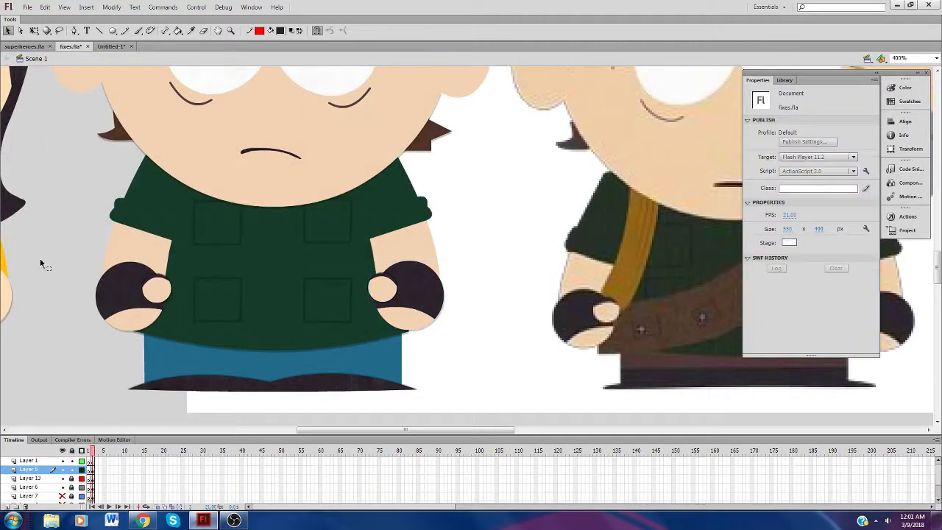
Step: Save the fixes.fla document
{"action": "left_click", "coordinate": [231, 31]}
{"action": "left_click", "coordinate": [328, 168]}
{"action": "left_click", "coordinate": [8, 31]}
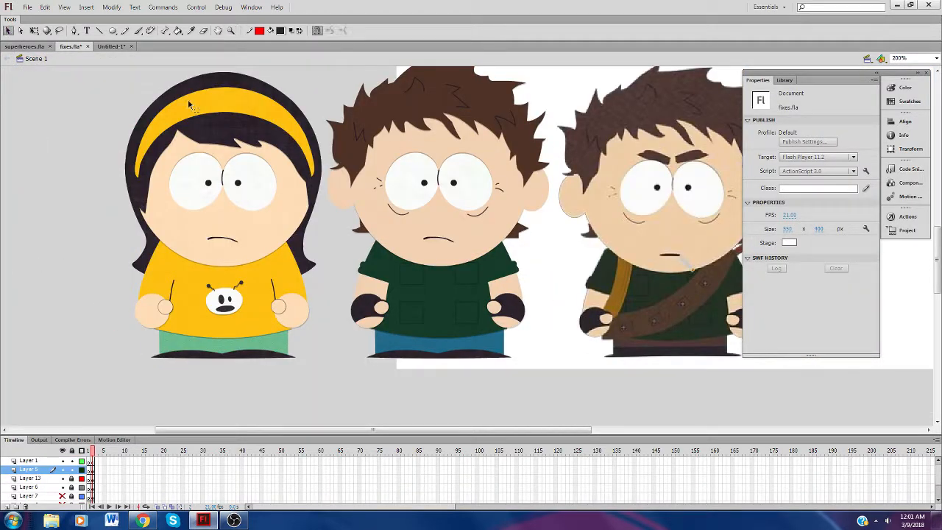
{"action": "scroll", "coordinate": [937, 294], "scroll_direction": "up", "scroll_amount": 2}
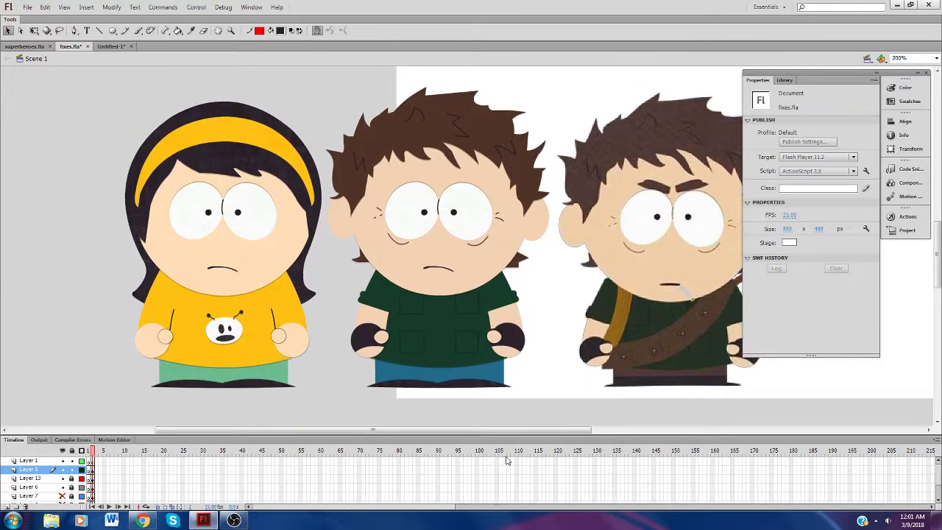
{"action": "key", "text": "ctrl+s"}
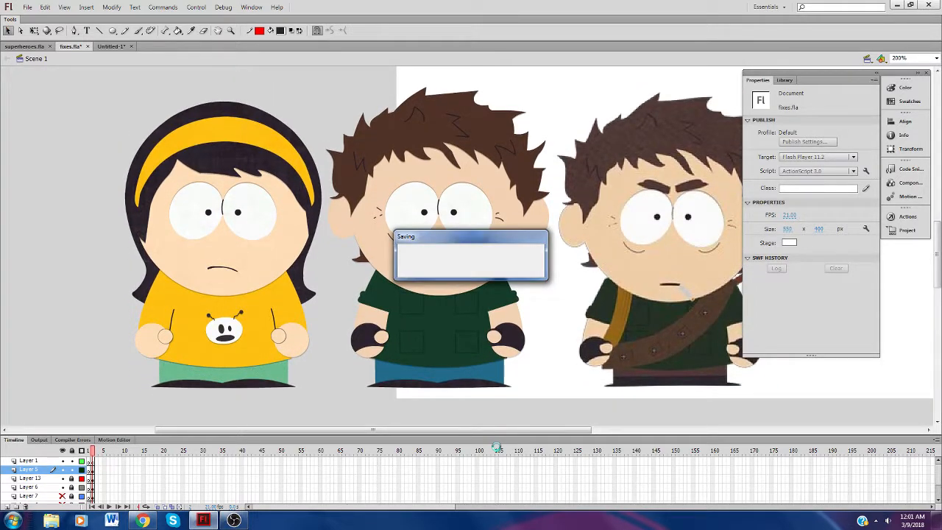
Step: Check the live chat on the YouTube dashboard in Chrome and bring up the OBS window
{"action": "left_click", "coordinate": [142, 520]}
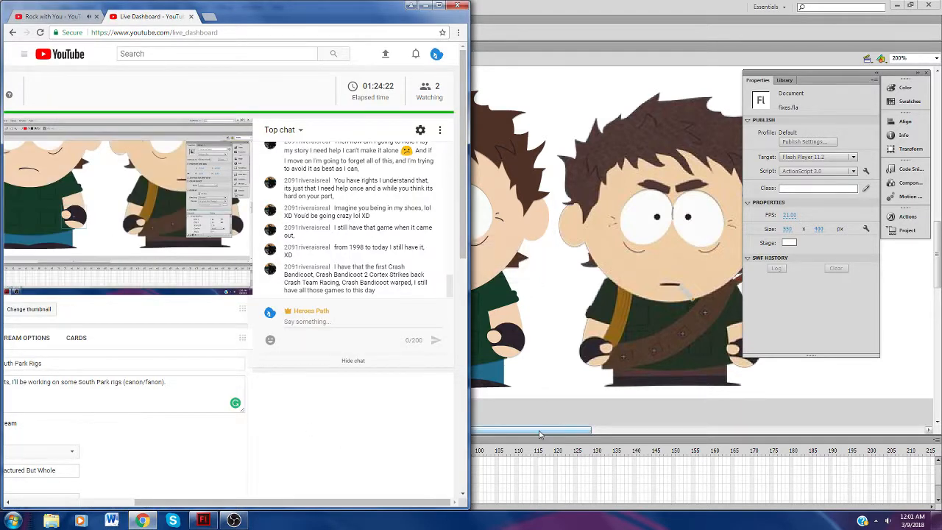
{"action": "left_click_drag", "start_coordinate": [541, 431], "coordinate": [578, 438]}
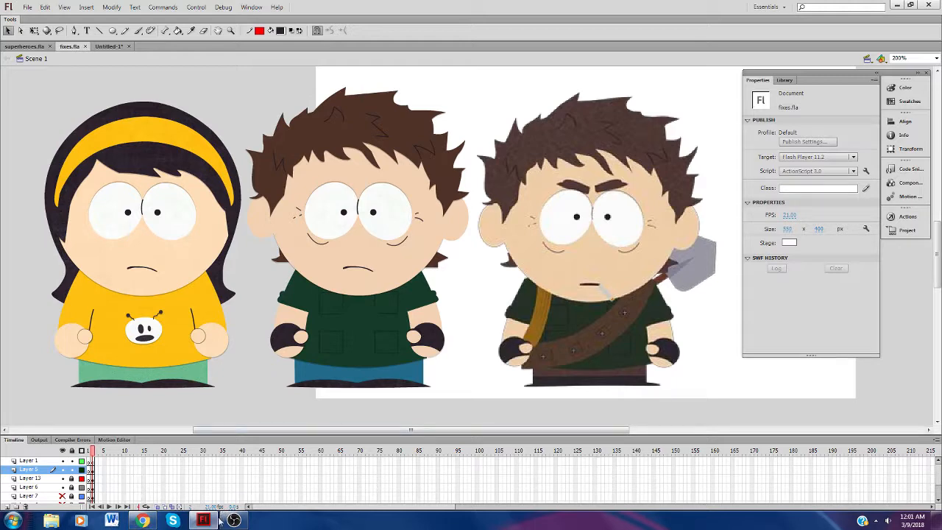
{"action": "mouse_move", "coordinate": [234, 521]}
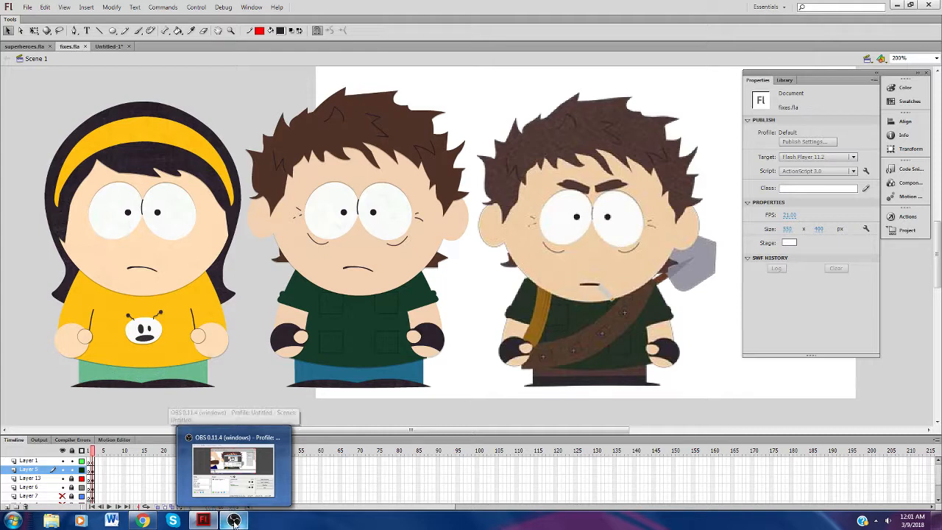
{"action": "left_click", "coordinate": [234, 521]}
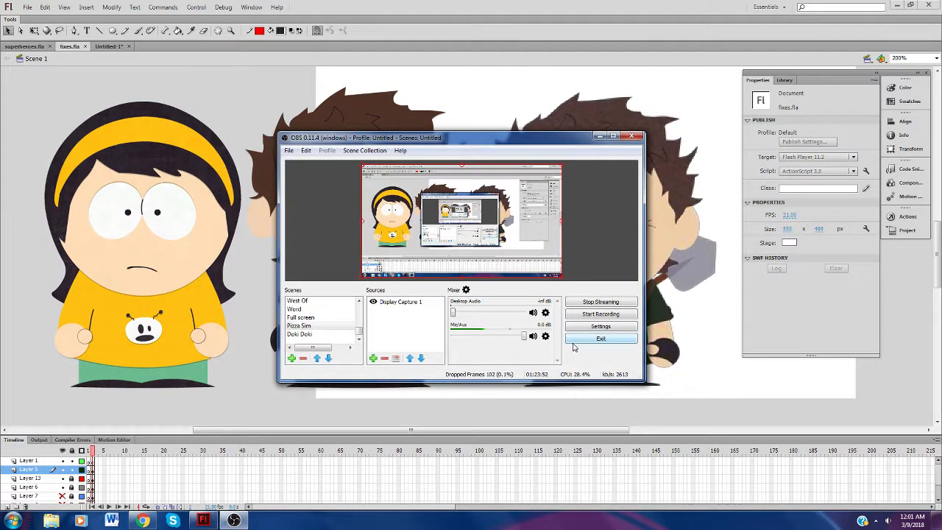